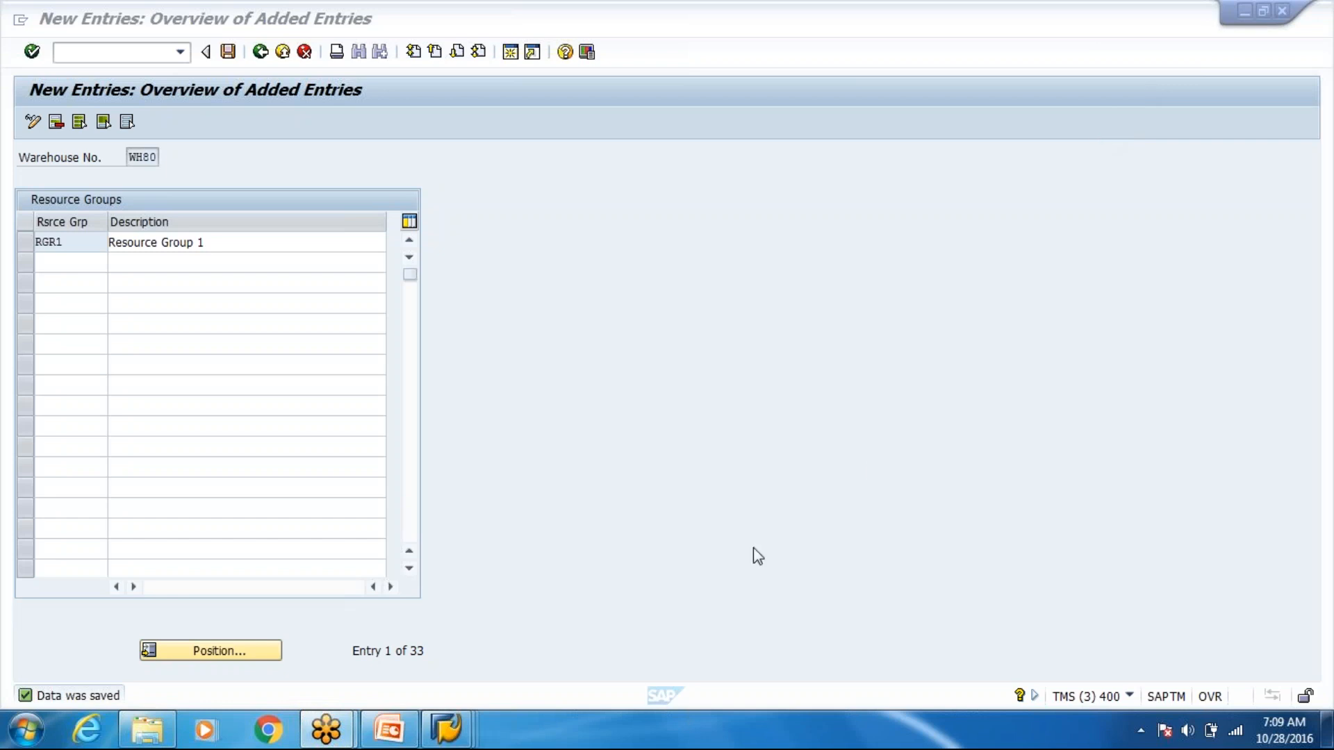
Leave the resource group table for warehouse WH80 and return to the SAP Easy Access screen
{"action": "left_click", "coordinate": [764, 464]}
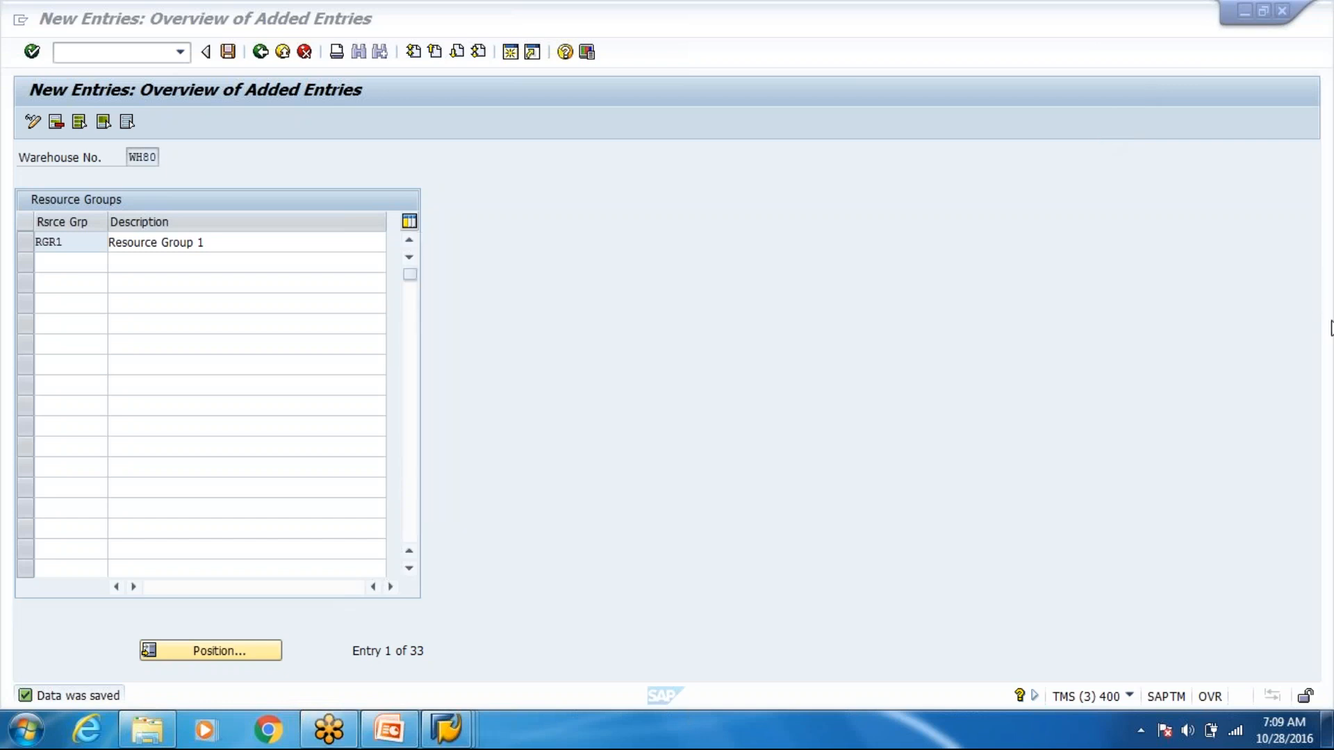
{"action": "left_click", "coordinate": [665, 311]}
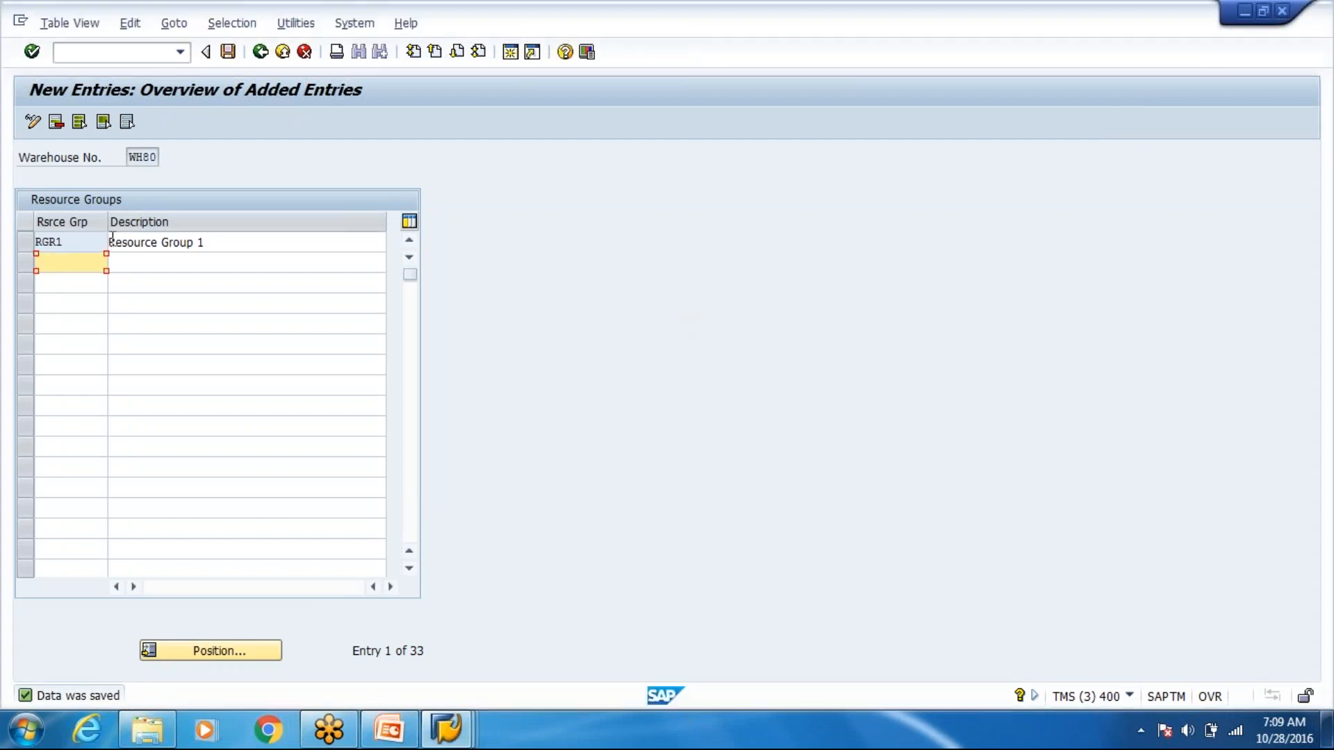
{"action": "left_click", "coordinate": [260, 51]}
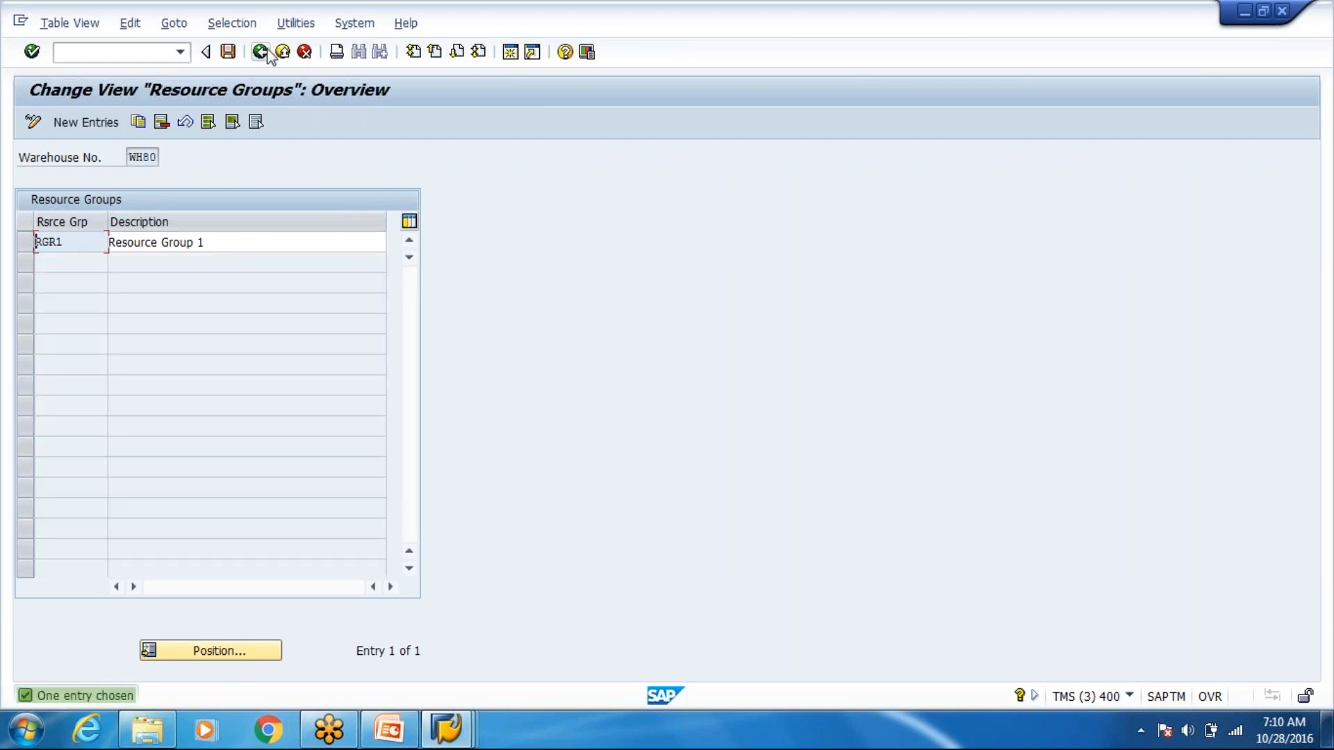
{"action": "left_click", "coordinate": [268, 52]}
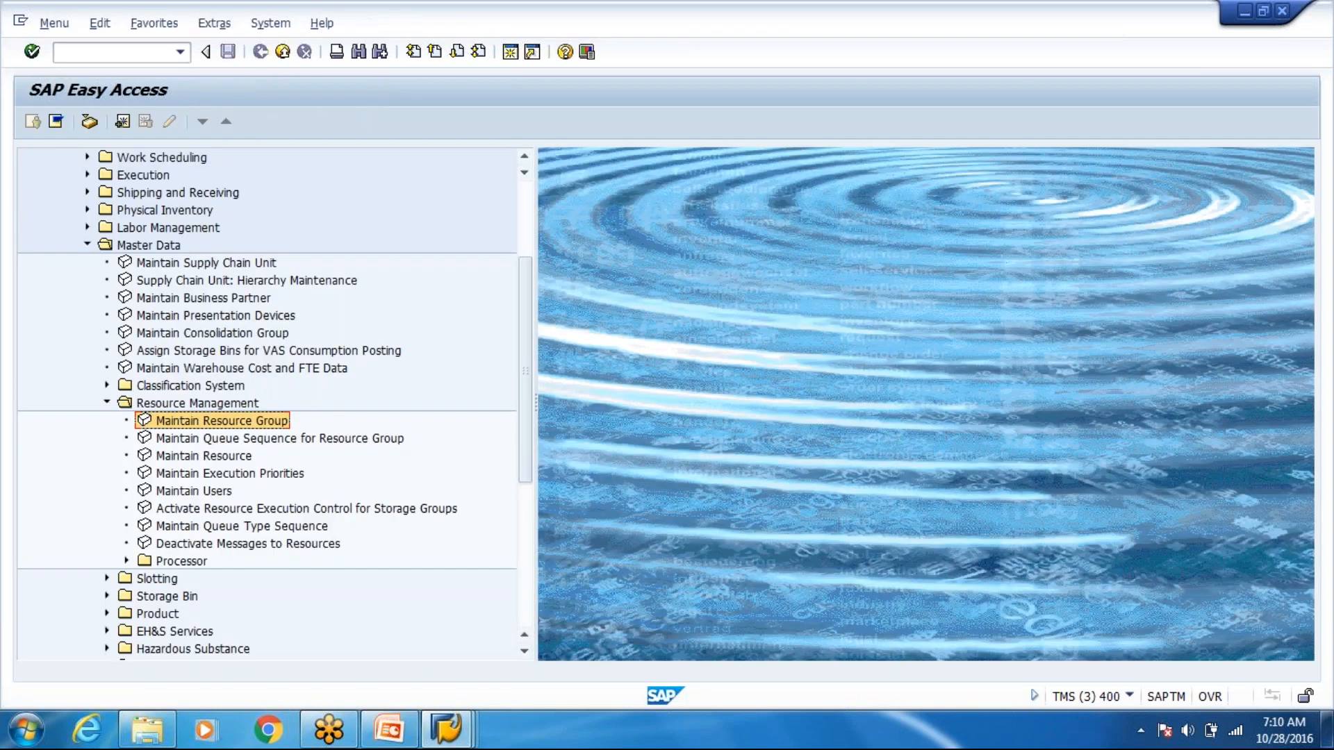
Open Maintain Queue Sequence for Resource Group in change mode and start new entries for warehouse WH80
{"action": "double_click", "coordinate": [238, 439]}
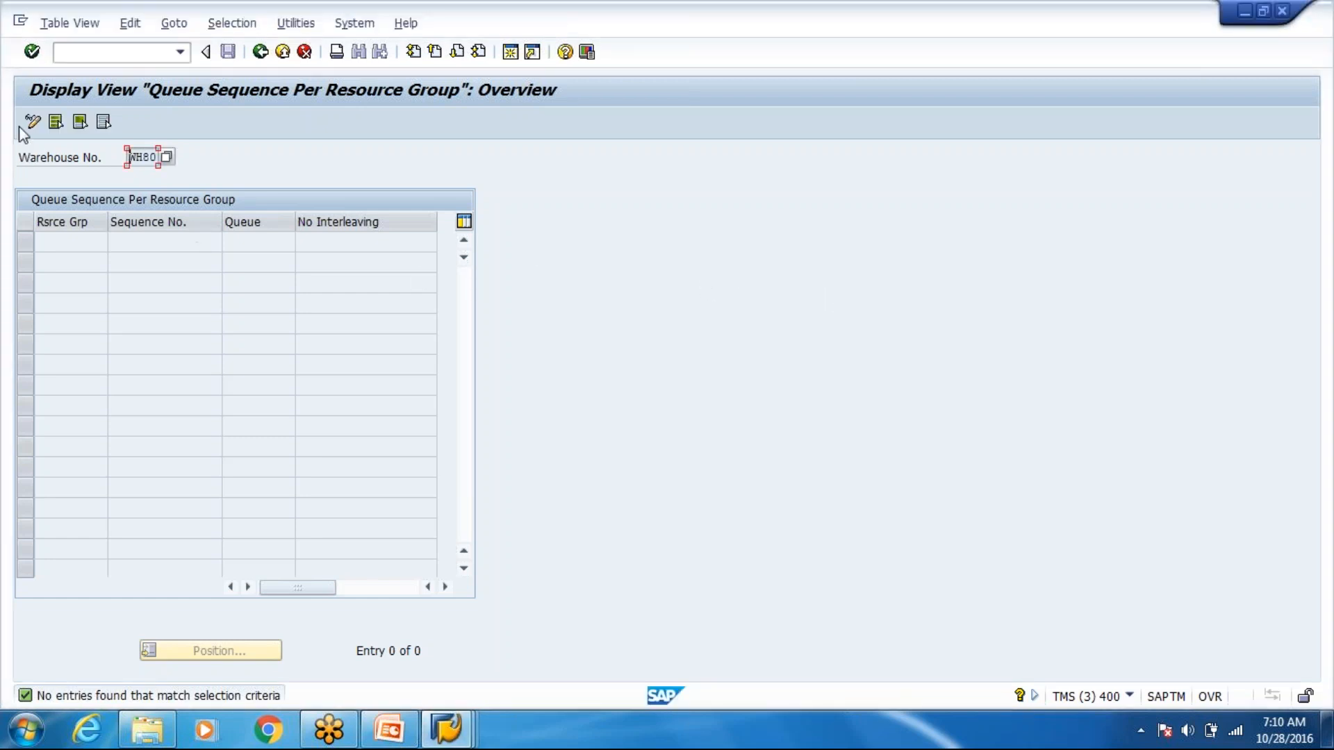
{"action": "left_click", "coordinate": [32, 123]}
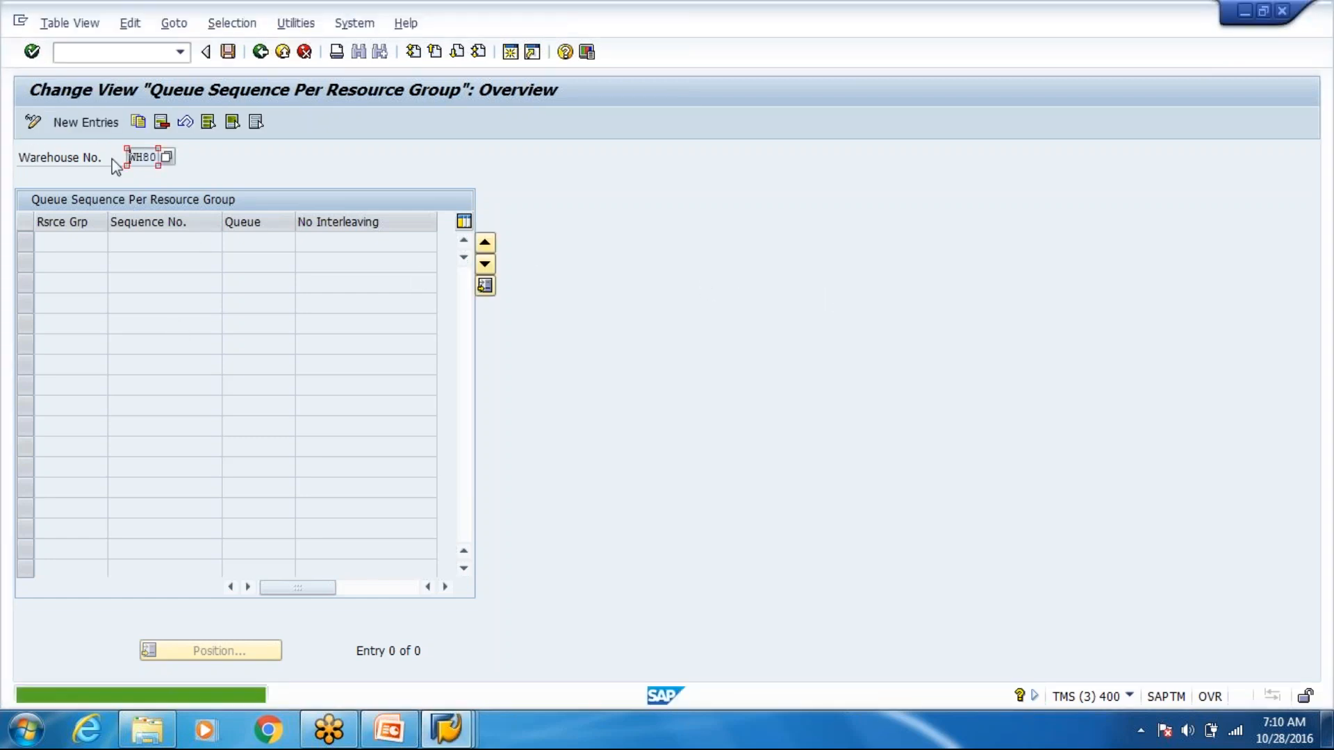
{"action": "left_click", "coordinate": [89, 124]}
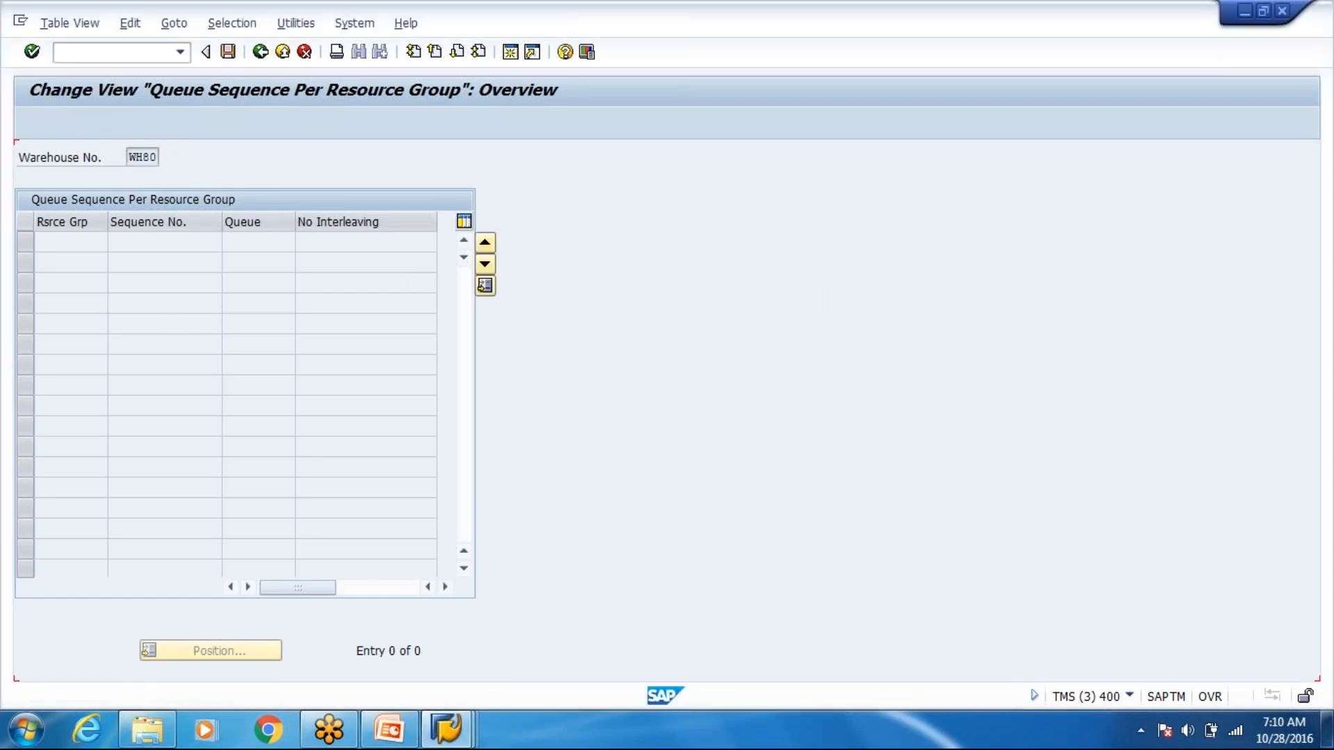
Add an entry assigning queue ACT-INB to resource group RGR1 and save it
{"action": "left_click", "coordinate": [114, 243]}
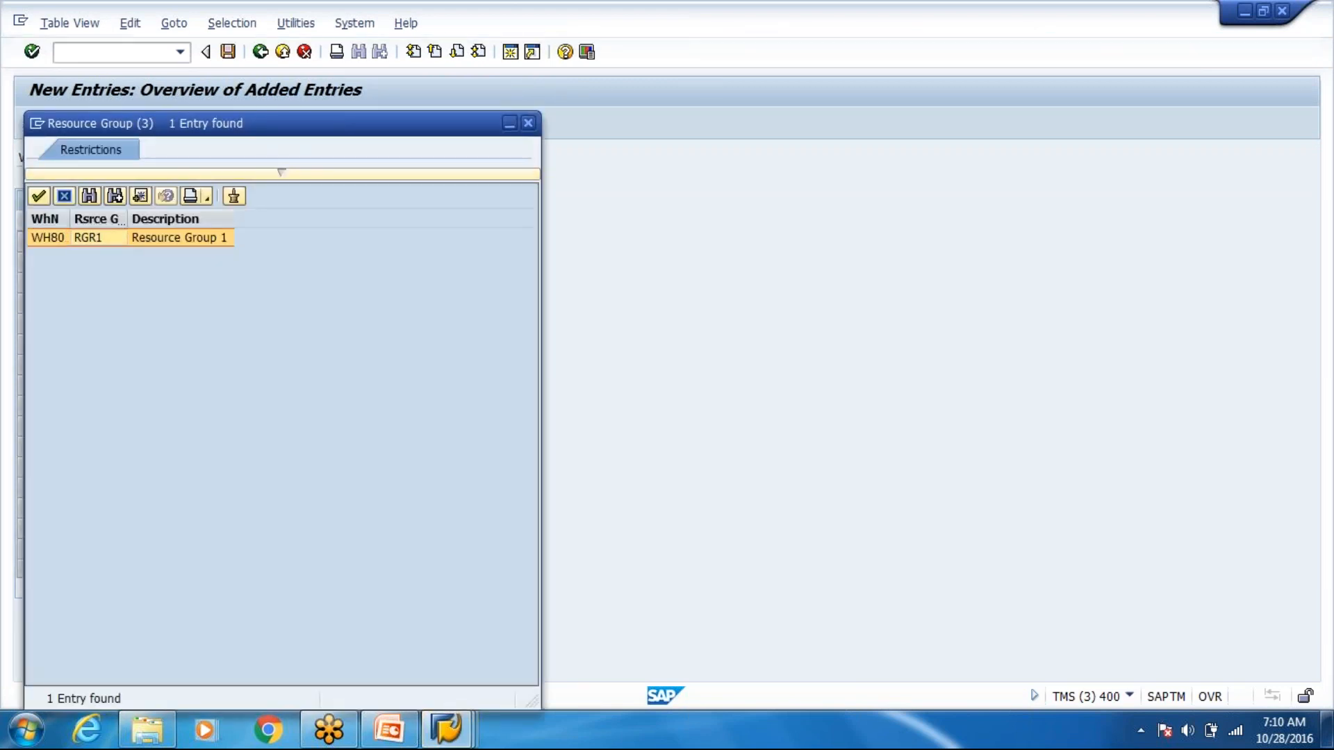
{"action": "double_click", "coordinate": [145, 238]}
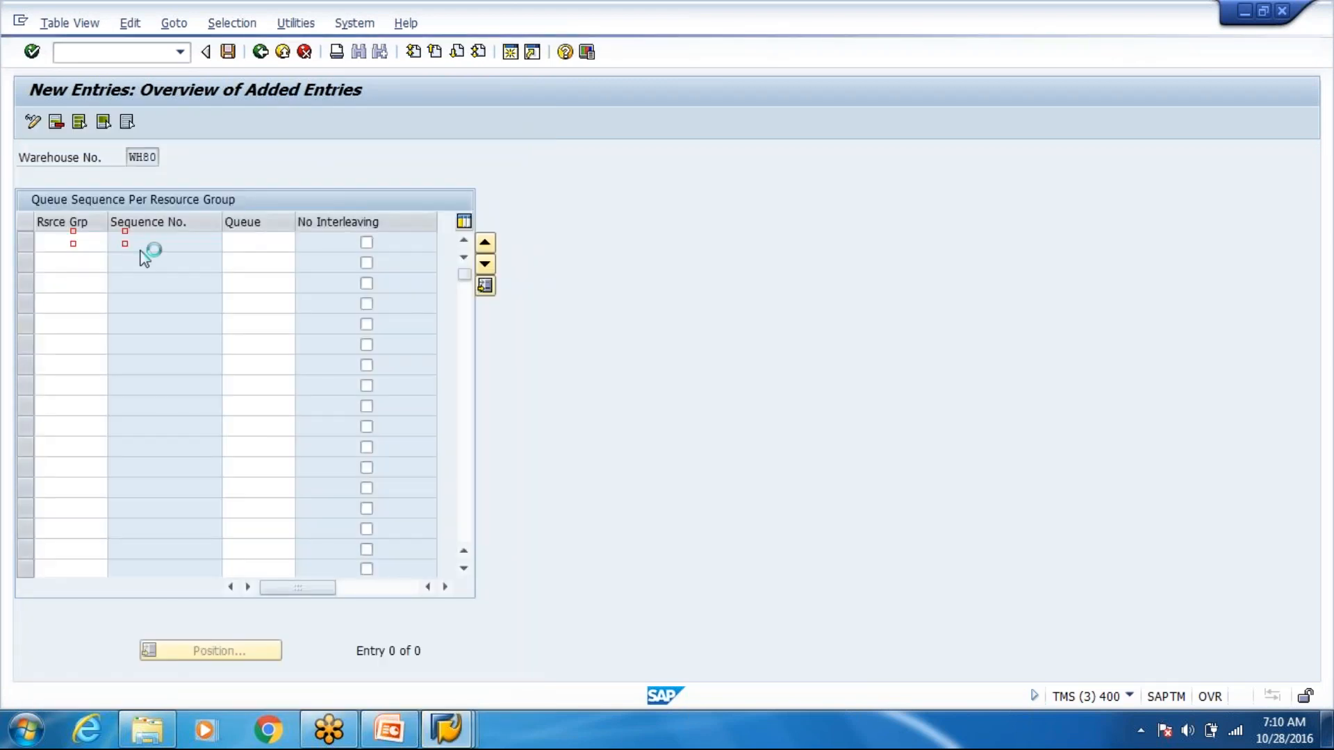
{"action": "left_click", "coordinate": [245, 245]}
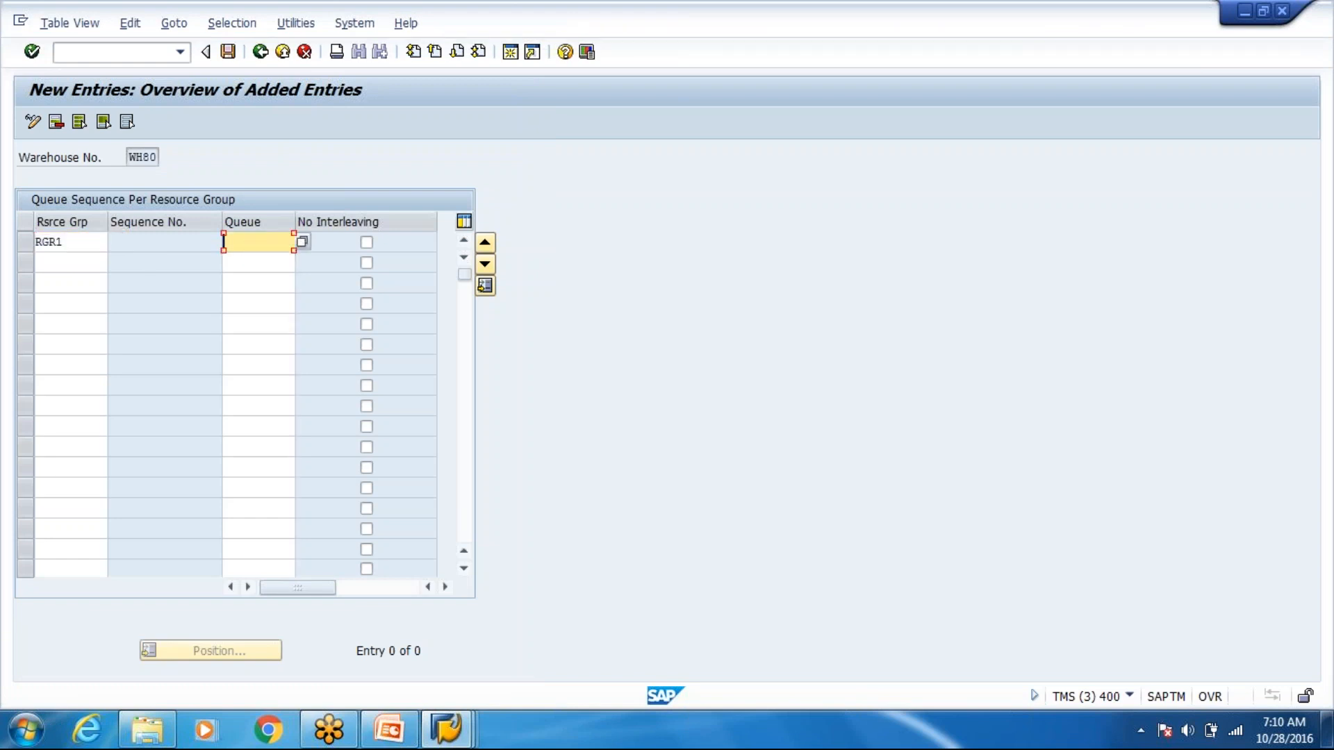
{"action": "key", "text": "F4"}
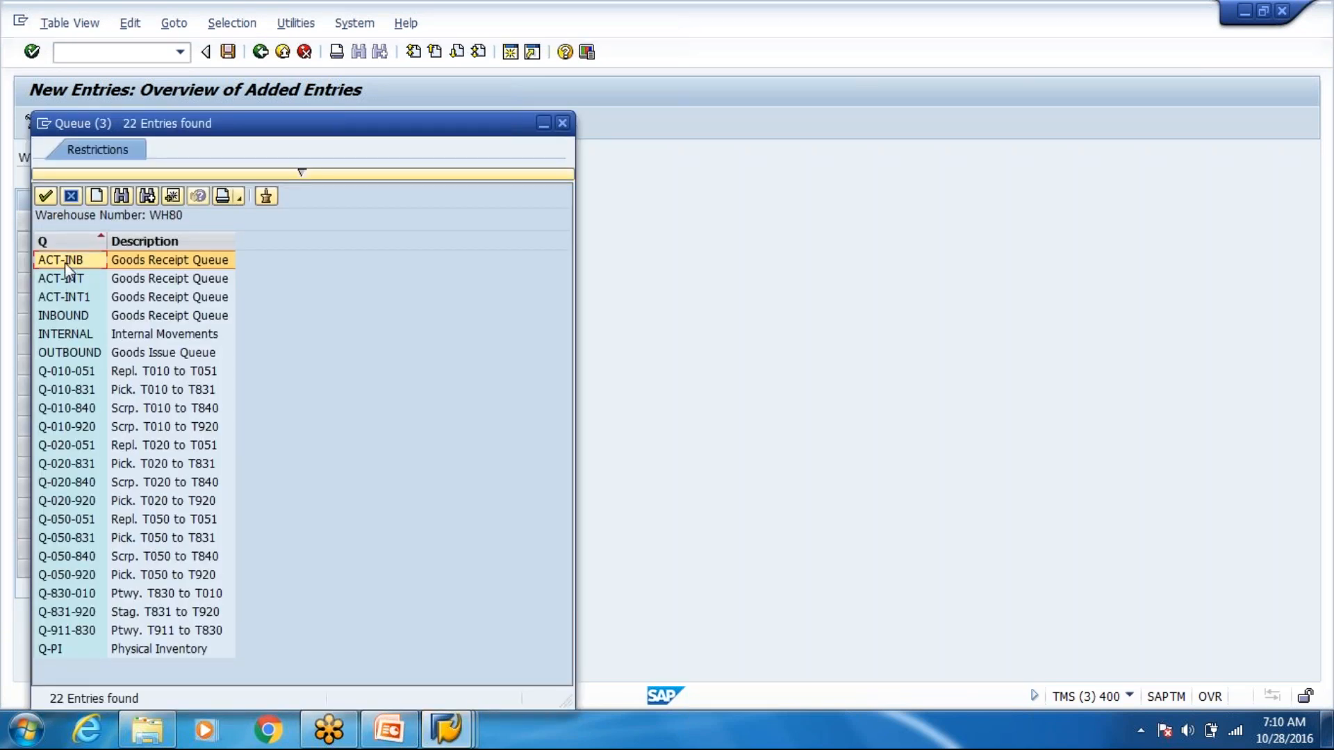
{"action": "double_click", "coordinate": [65, 263]}
{"action": "key", "text": "ctrl+s"}
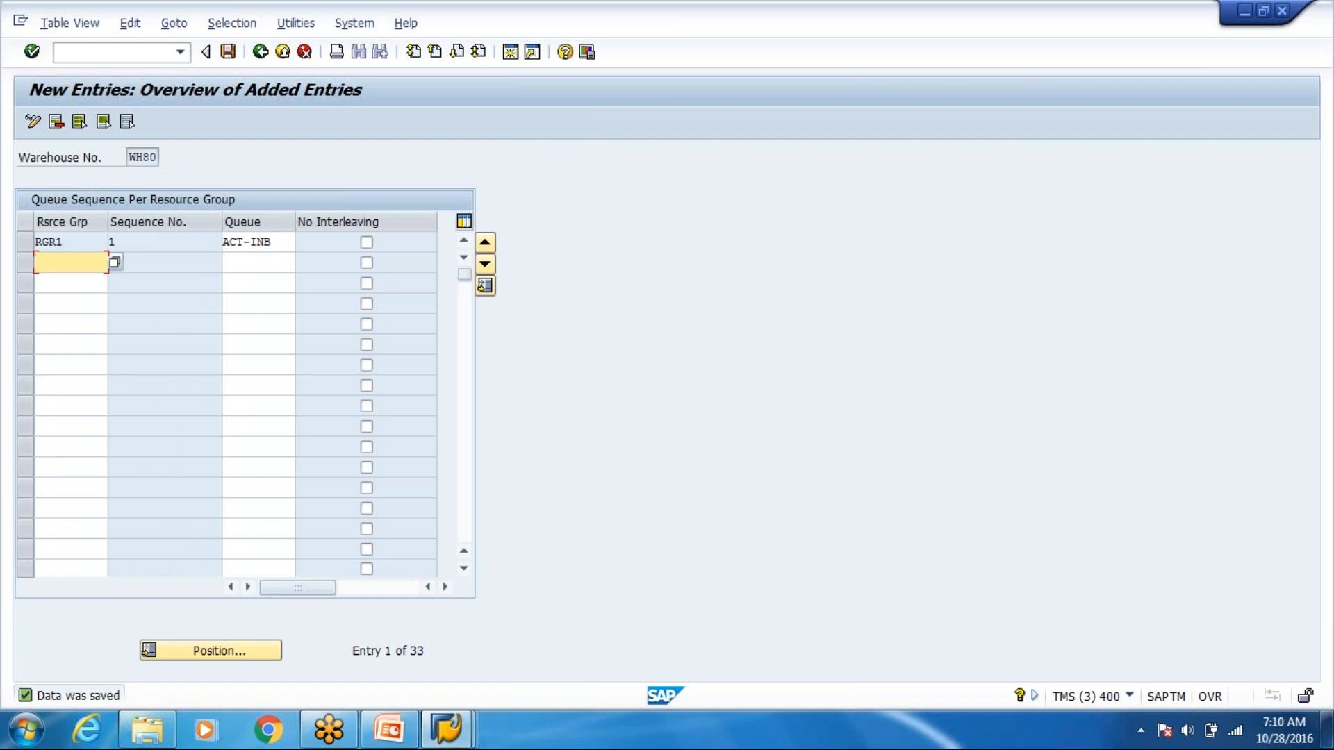
Change the queue of the first RGR1 entry to INBOUND
{"action": "left_click", "coordinate": [271, 242]}
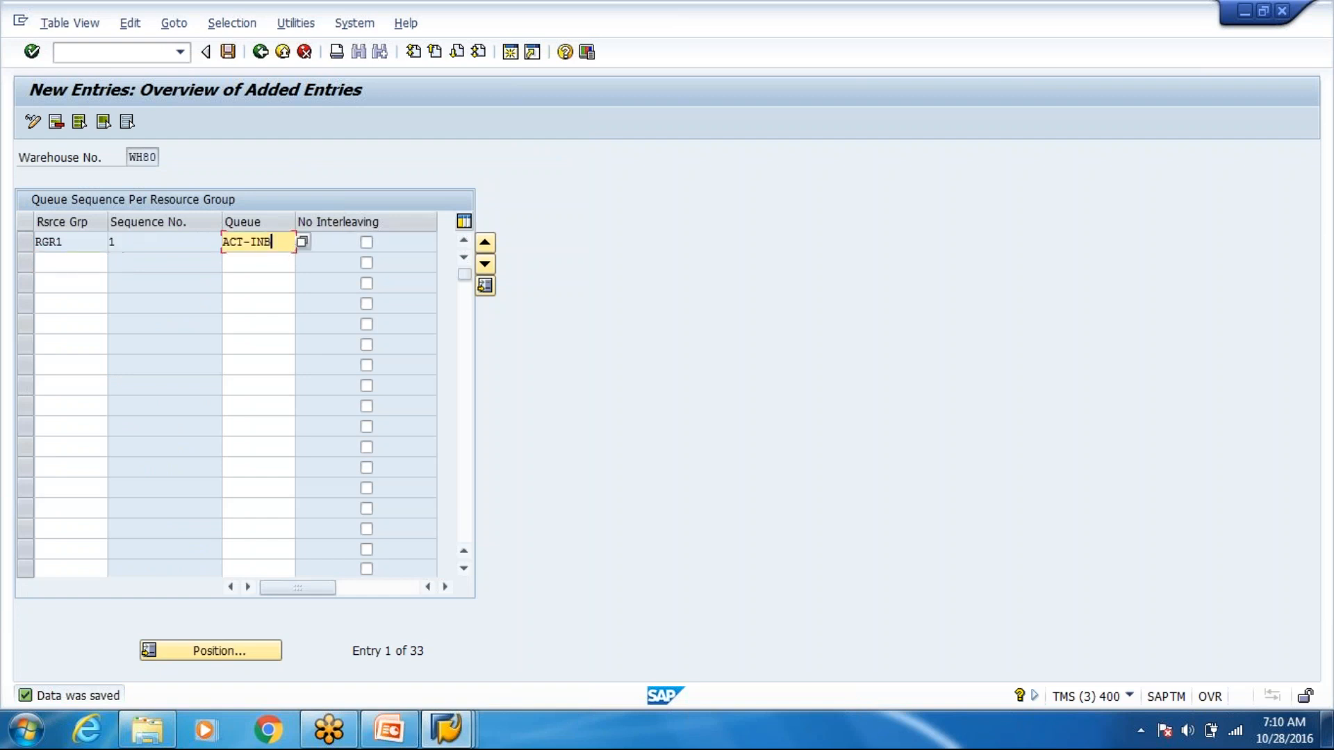
{"action": "left_click", "coordinate": [303, 242]}
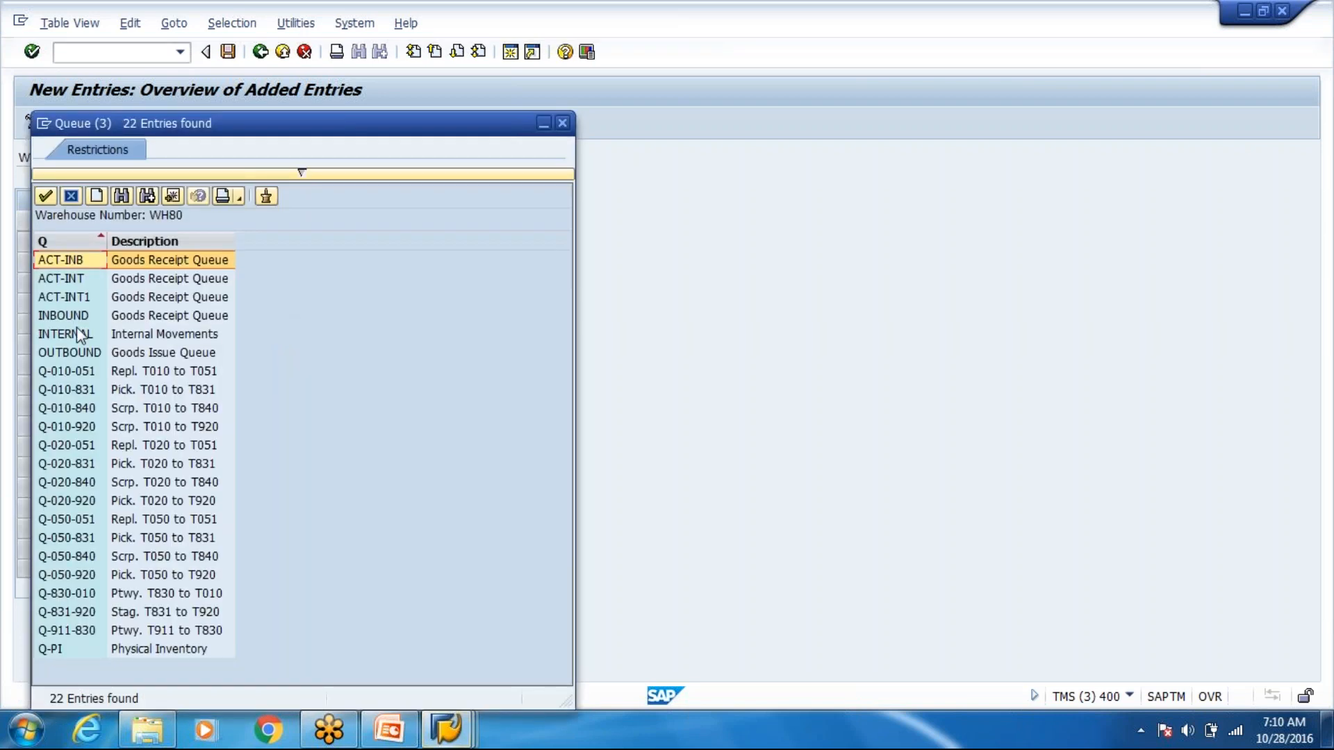
{"action": "double_click", "coordinate": [70, 316]}
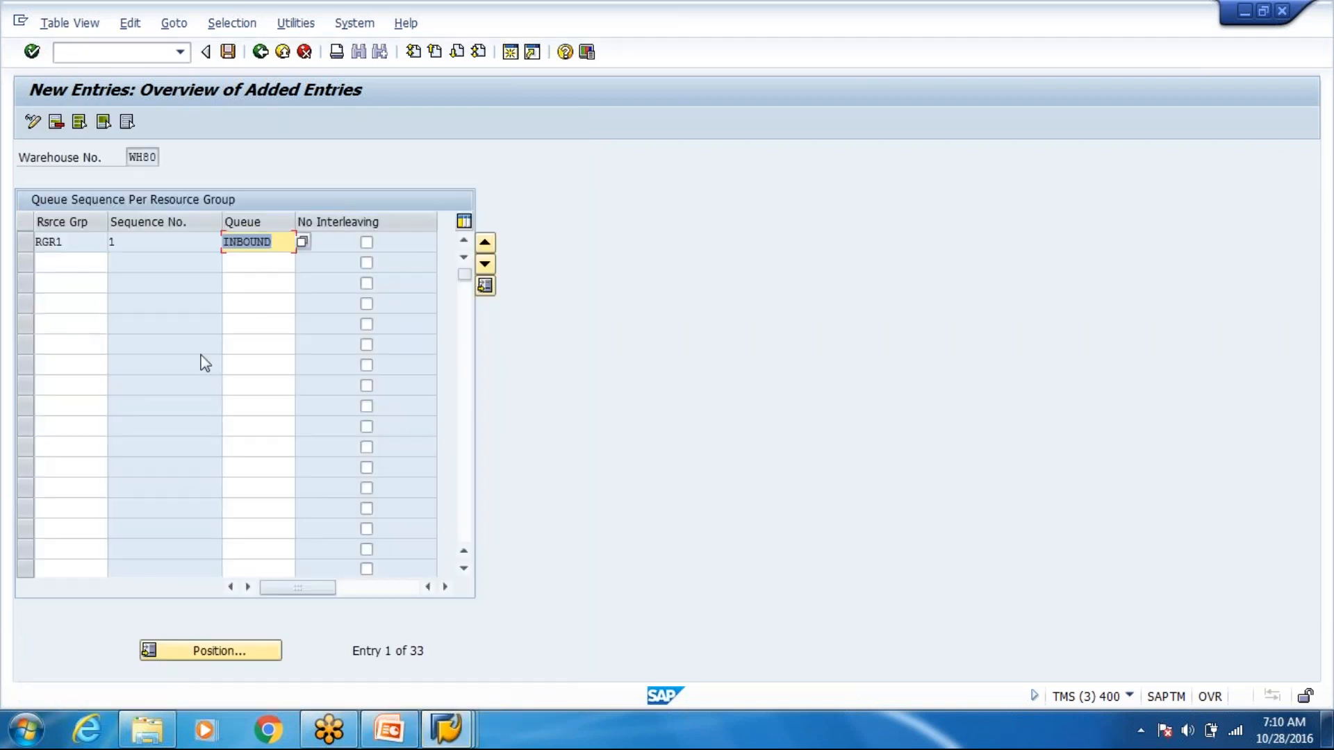
{"action": "left_click", "coordinate": [70, 262]}
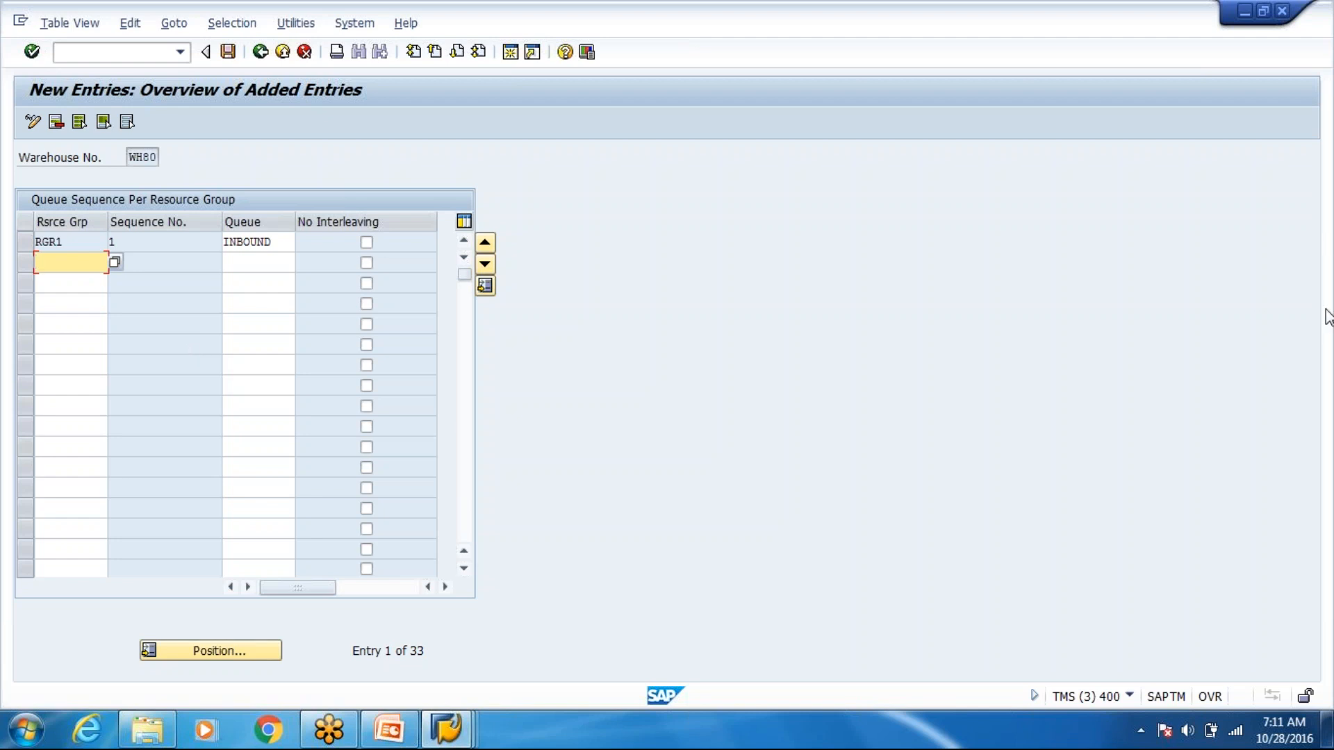
{"action": "left_click", "coordinate": [1327, 281]}
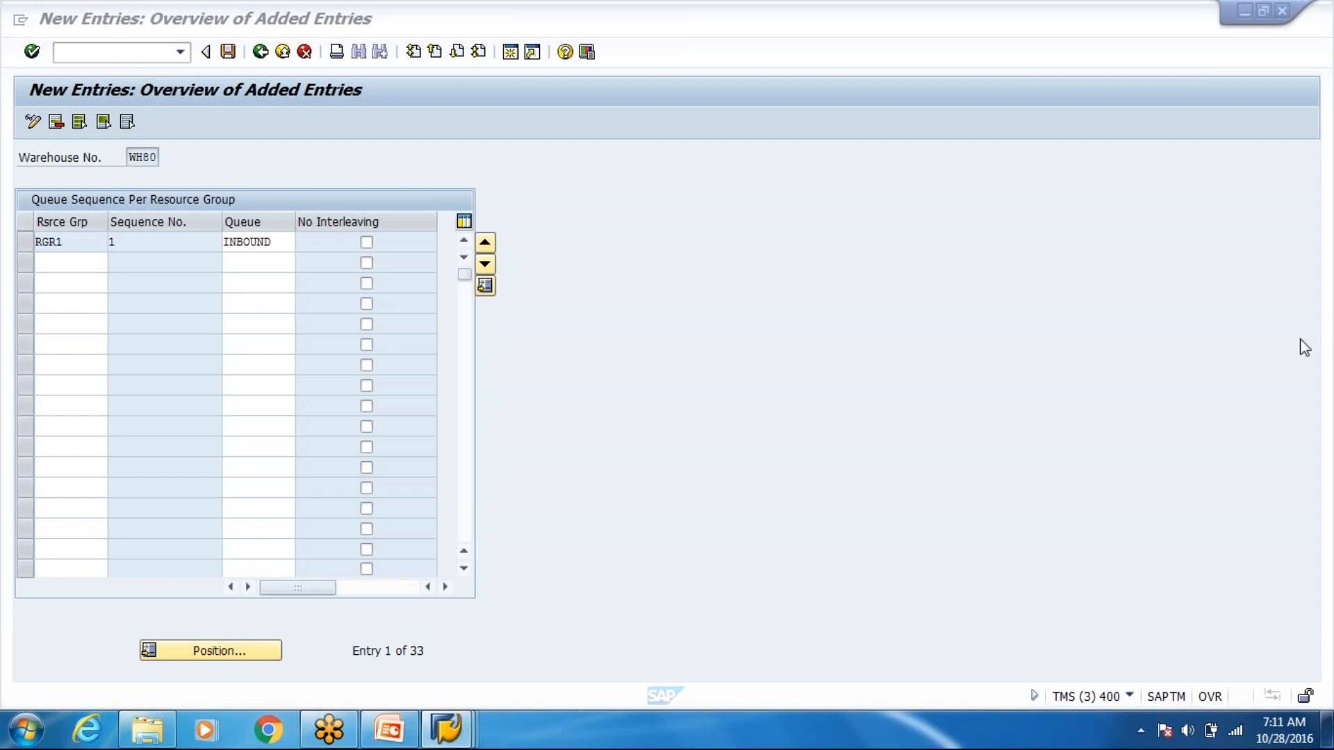
{"action": "left_click", "coordinate": [255, 247]}
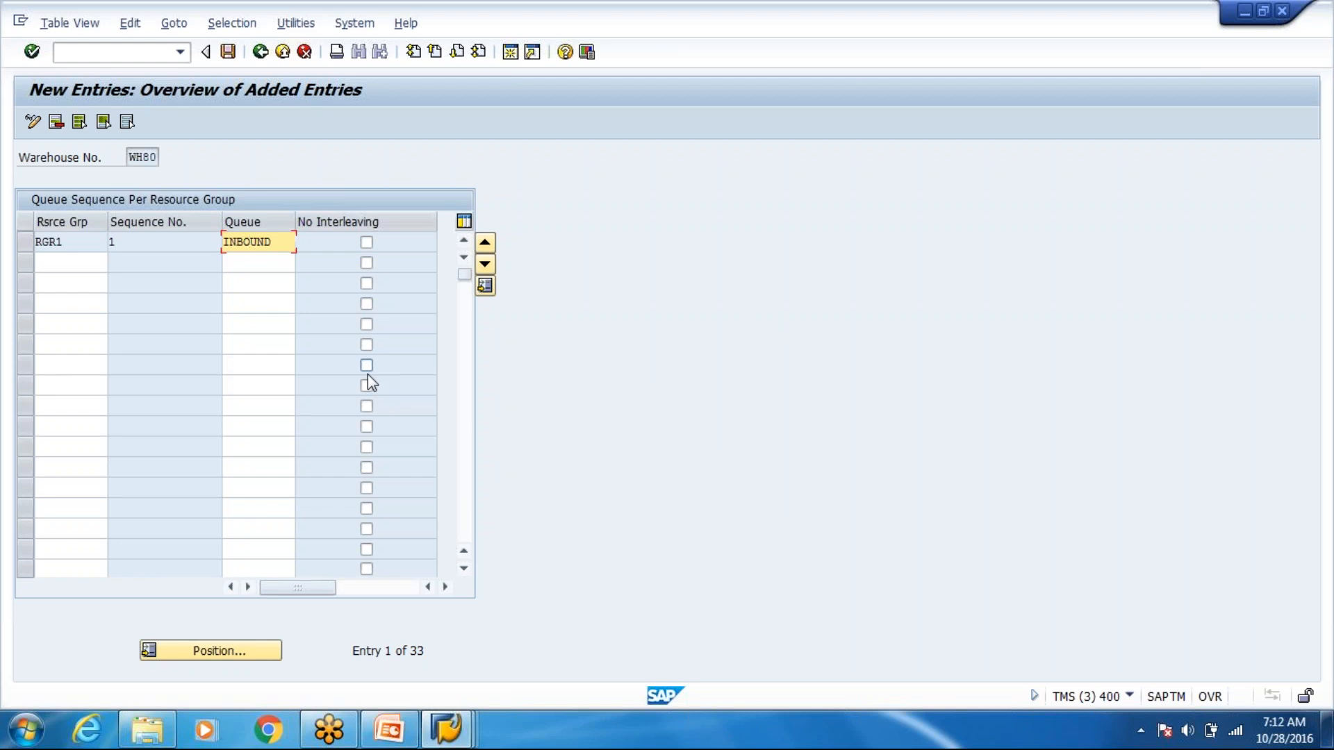
Enter RGR1 as the resource group in the second and third rows
{"action": "left_click", "coordinate": [73, 242]}
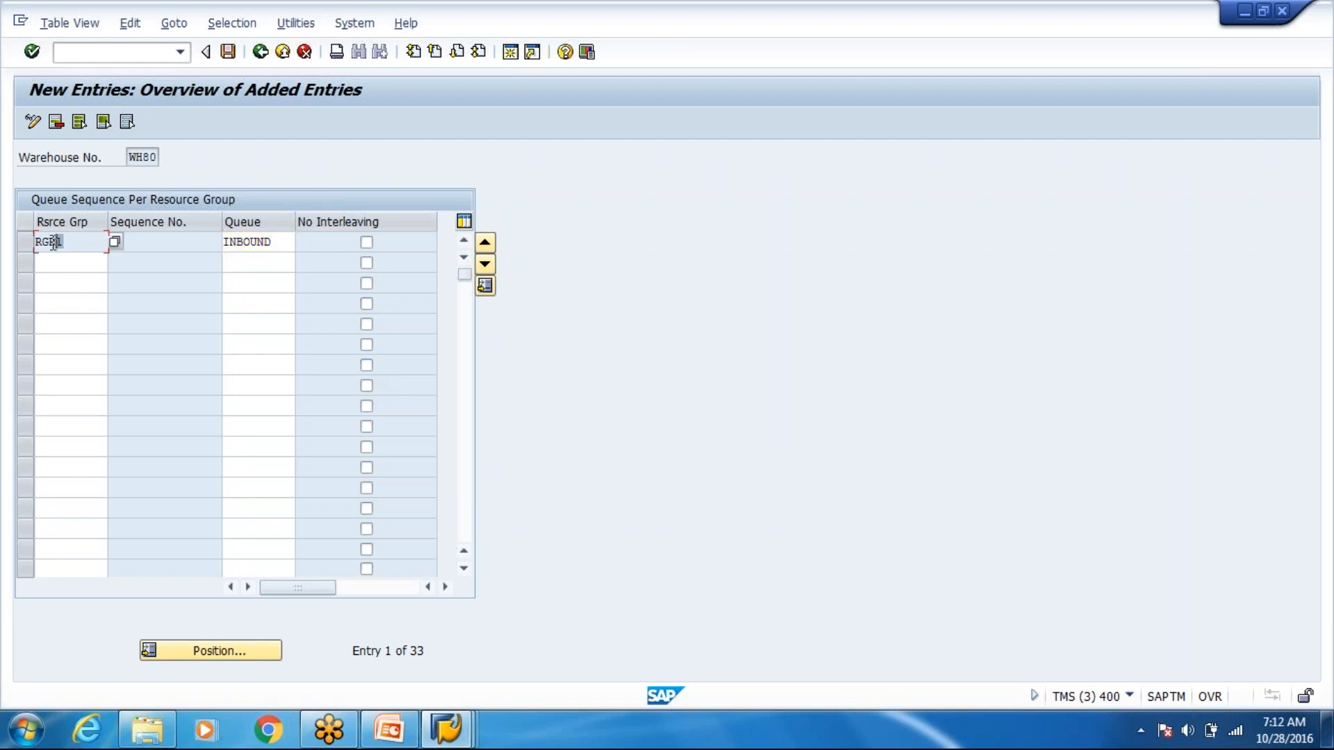
{"action": "left_click", "coordinate": [70, 262]}
{"action": "type", "text": "RGR1"}
{"action": "left_click", "coordinate": [70, 281]}
{"action": "type", "text": "RGR1"}
Assign queue INTERNAL to the second RGR1 row and OUTBOUND to the third, and save the entries
{"action": "left_click", "coordinate": [258, 257]}
{"action": "left_click", "coordinate": [303, 262]}
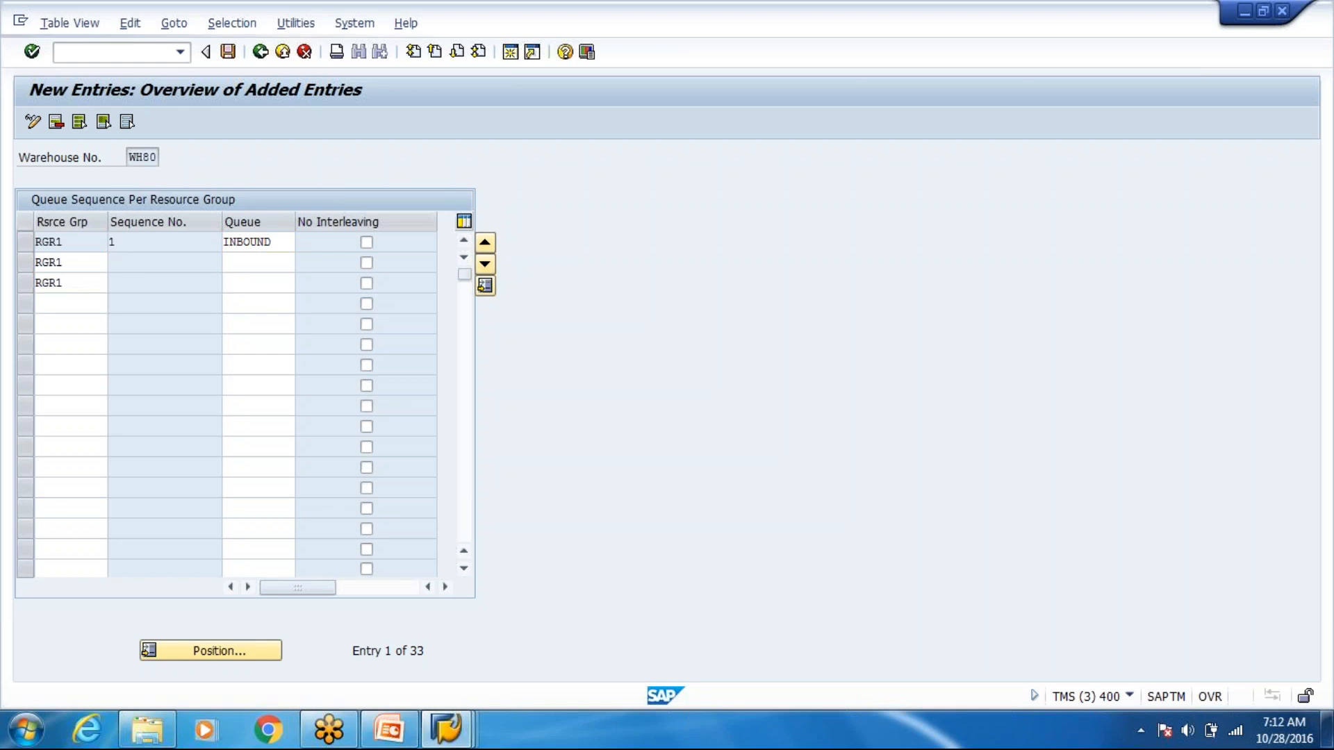
{"action": "double_click", "coordinate": [110, 333]}
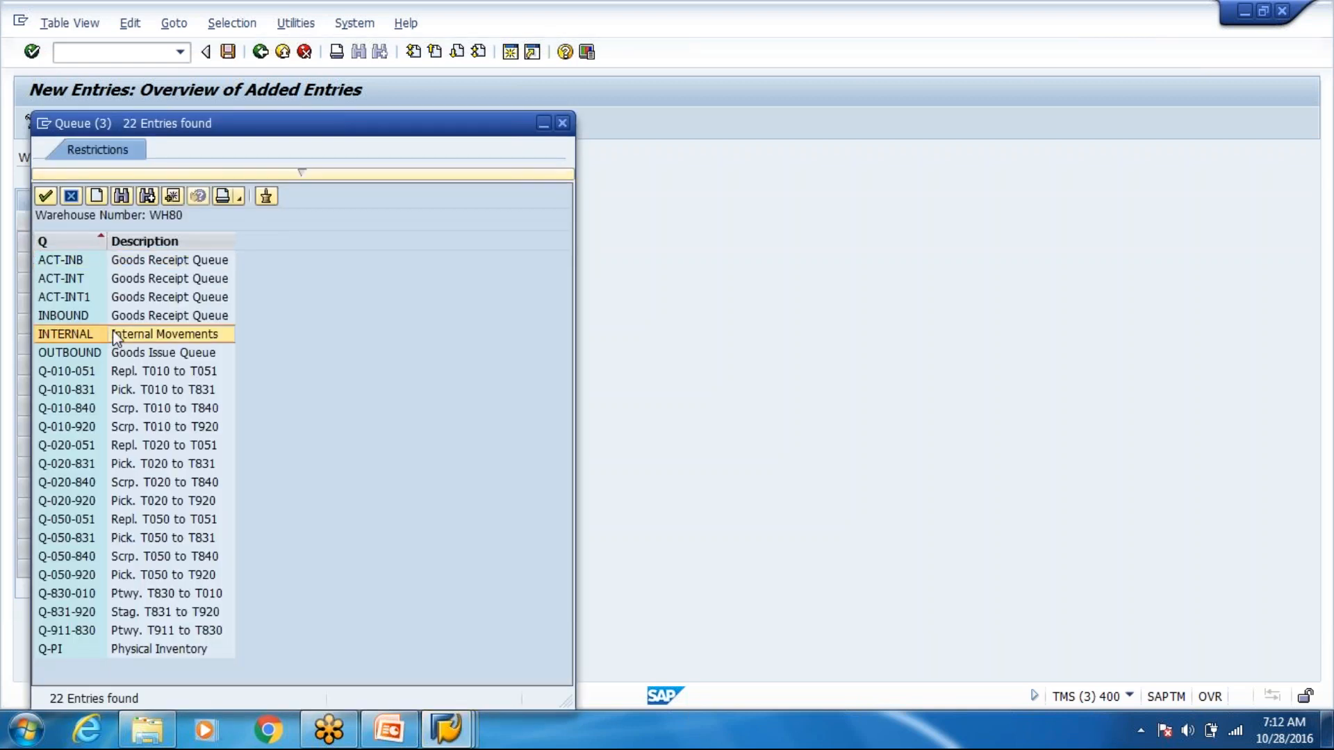
{"action": "left_click", "coordinate": [267, 285]}
{"action": "left_click", "coordinate": [302, 284]}
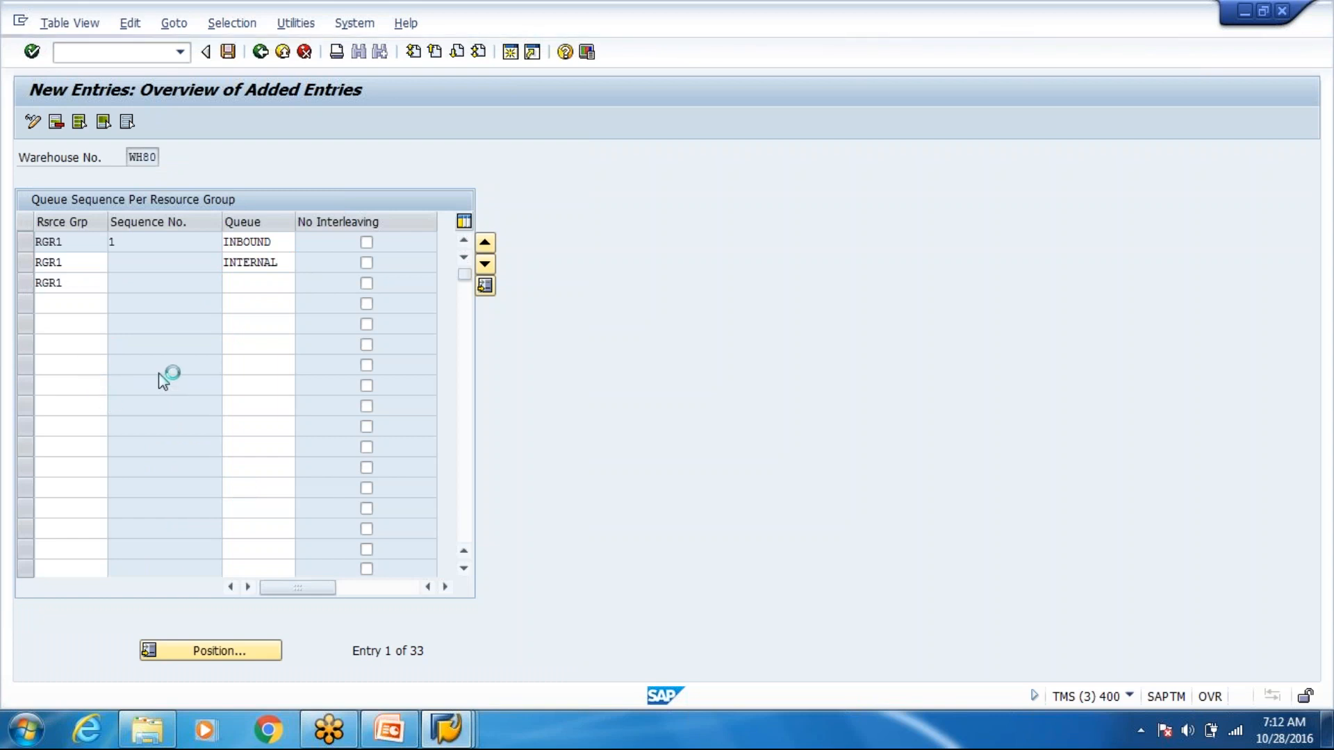
{"action": "double_click", "coordinate": [103, 353]}
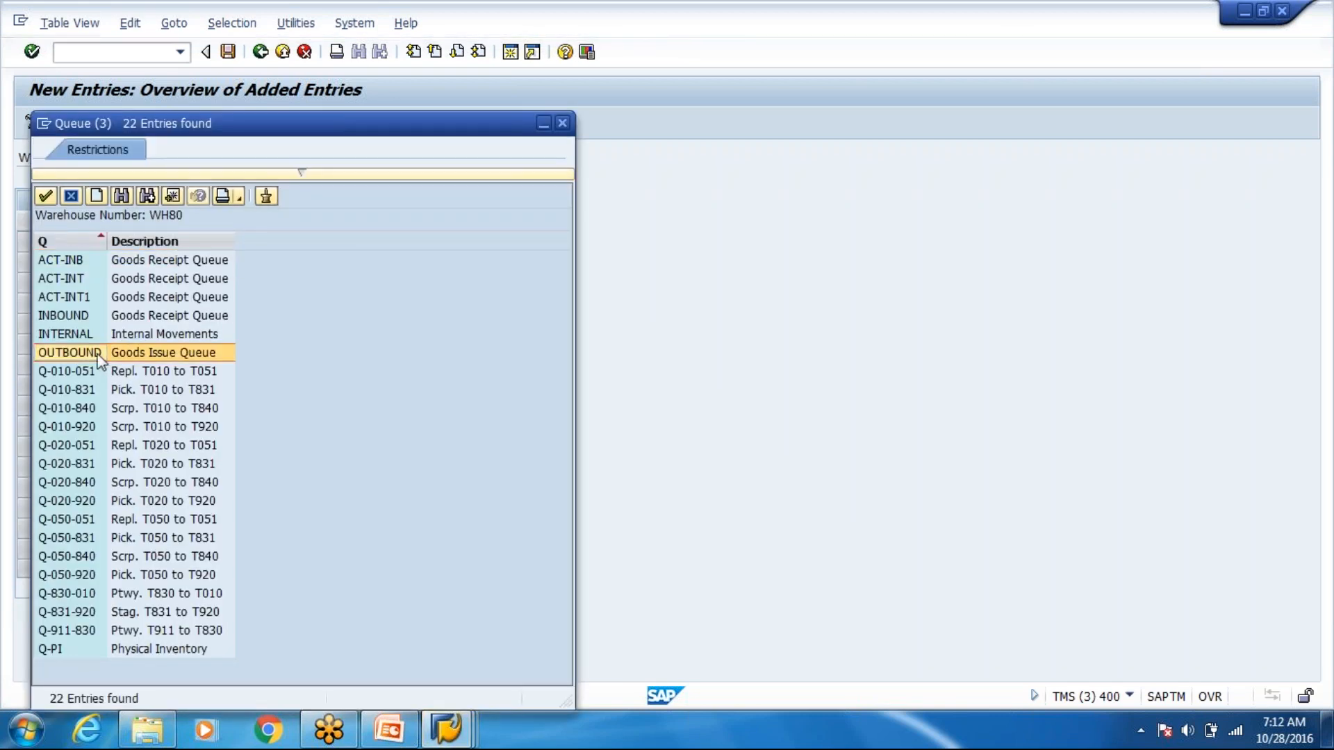
{"action": "left_click", "coordinate": [228, 51]}
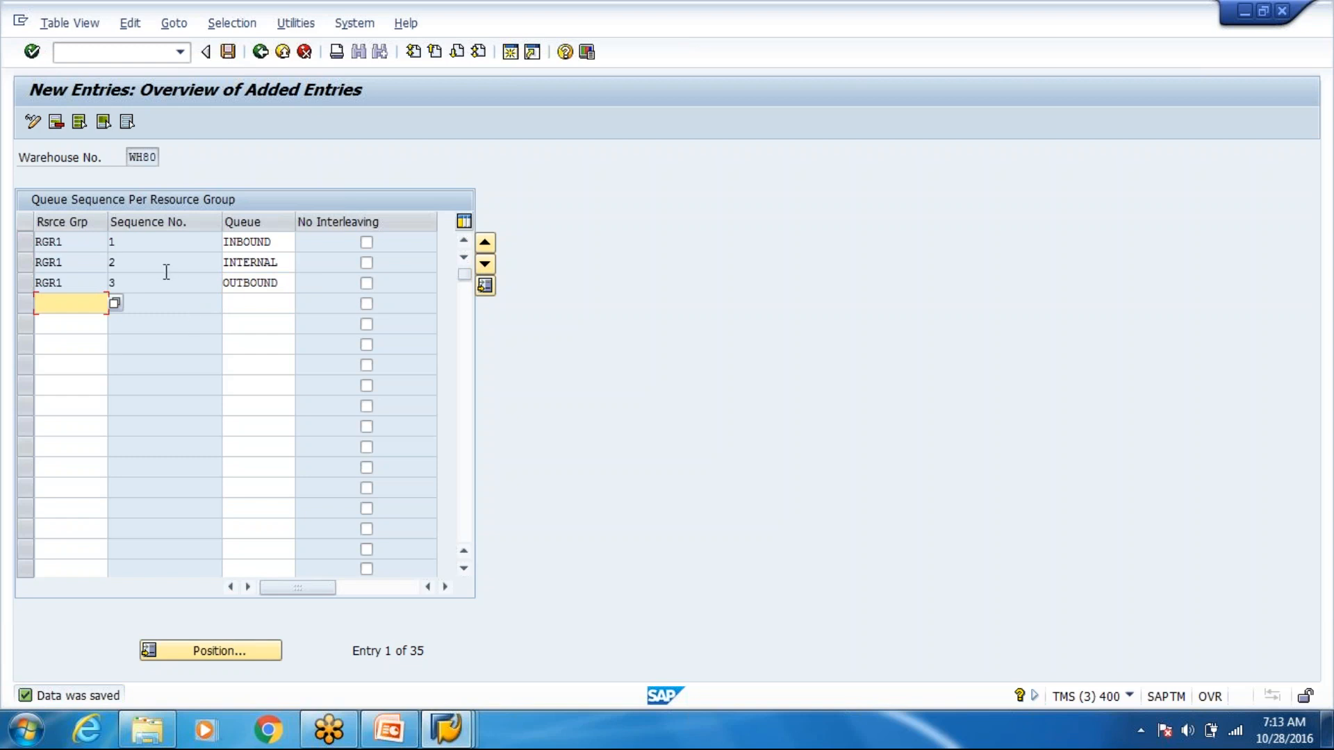
Leave the queue sequence view and switch to the Display IMG session
{"action": "left_click", "coordinate": [260, 53]}
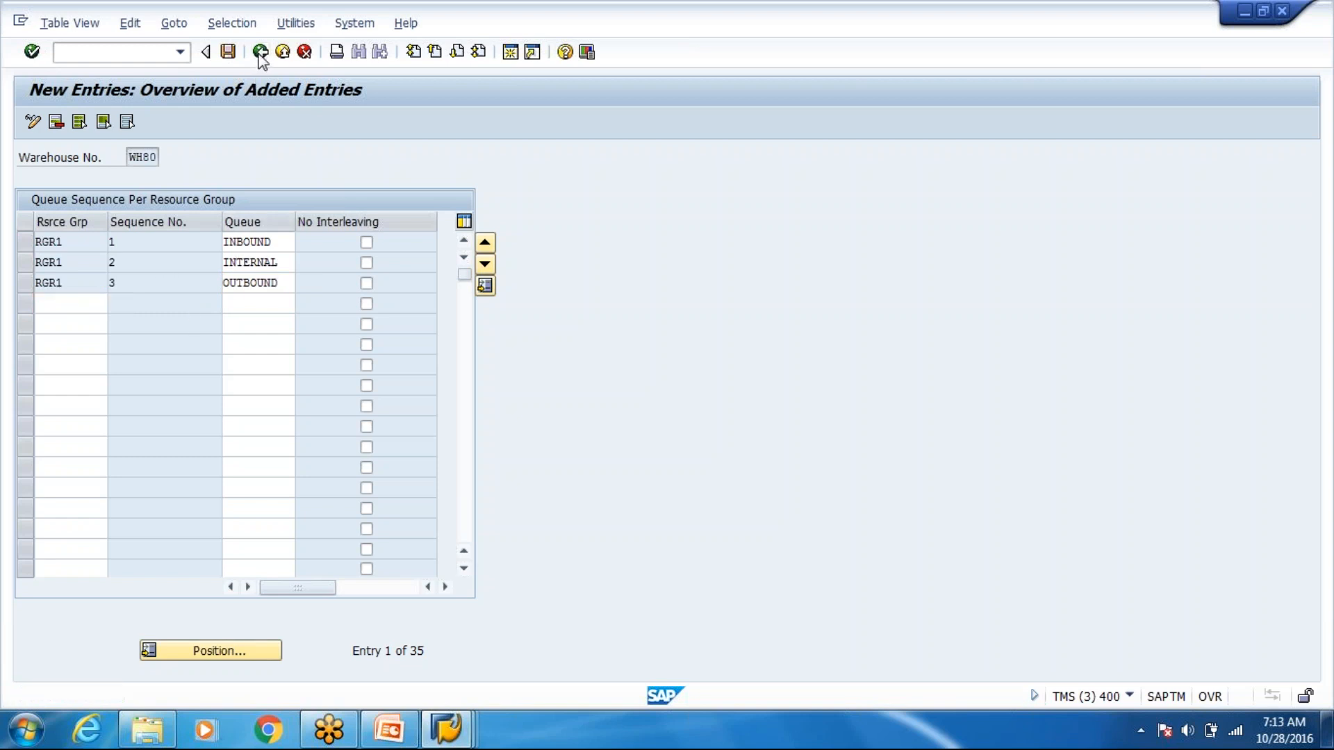
{"action": "left_click", "coordinate": [260, 53]}
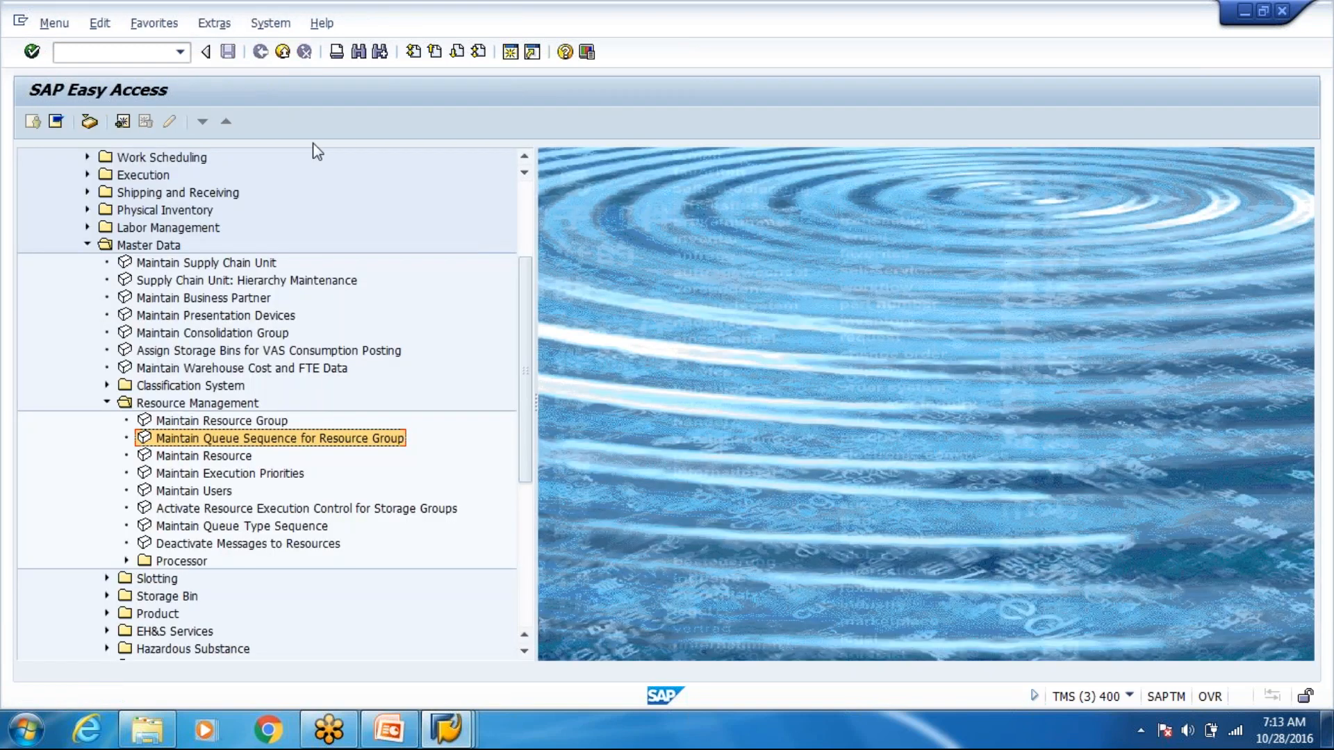
{"action": "left_click", "coordinate": [438, 741]}
{"action": "left_click", "coordinate": [539, 637]}
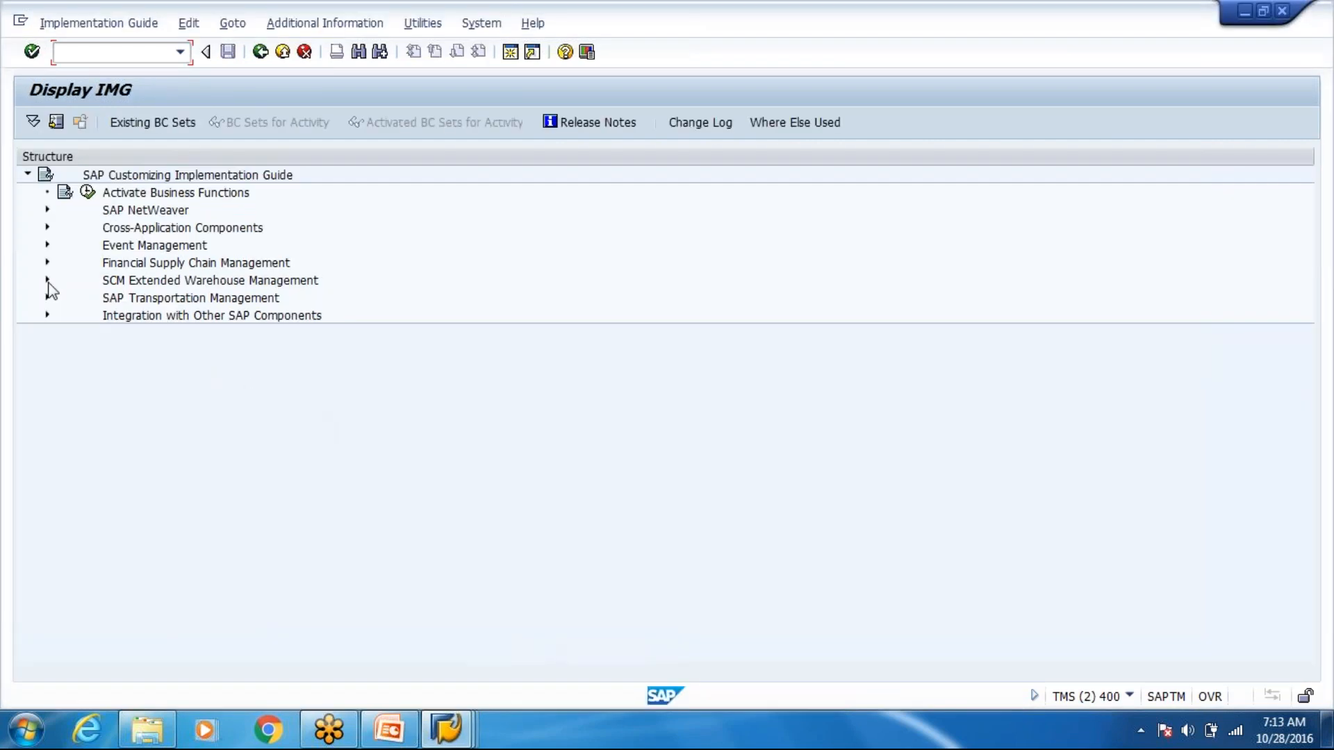
Expand the implementation guide from SCM Extended Warehouse Management through Extended Warehouse Management to Cross-Process Settings
{"action": "left_click", "coordinate": [47, 280]}
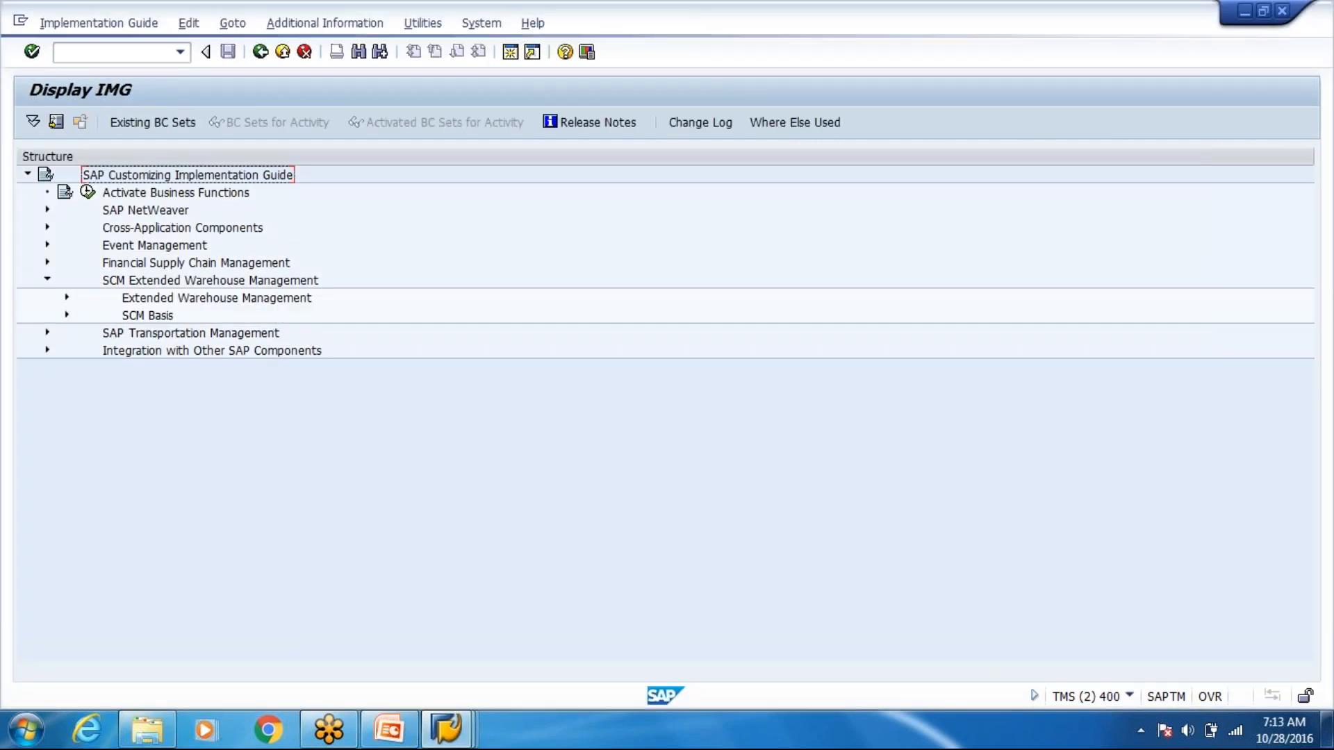
{"action": "left_click", "coordinate": [66, 298]}
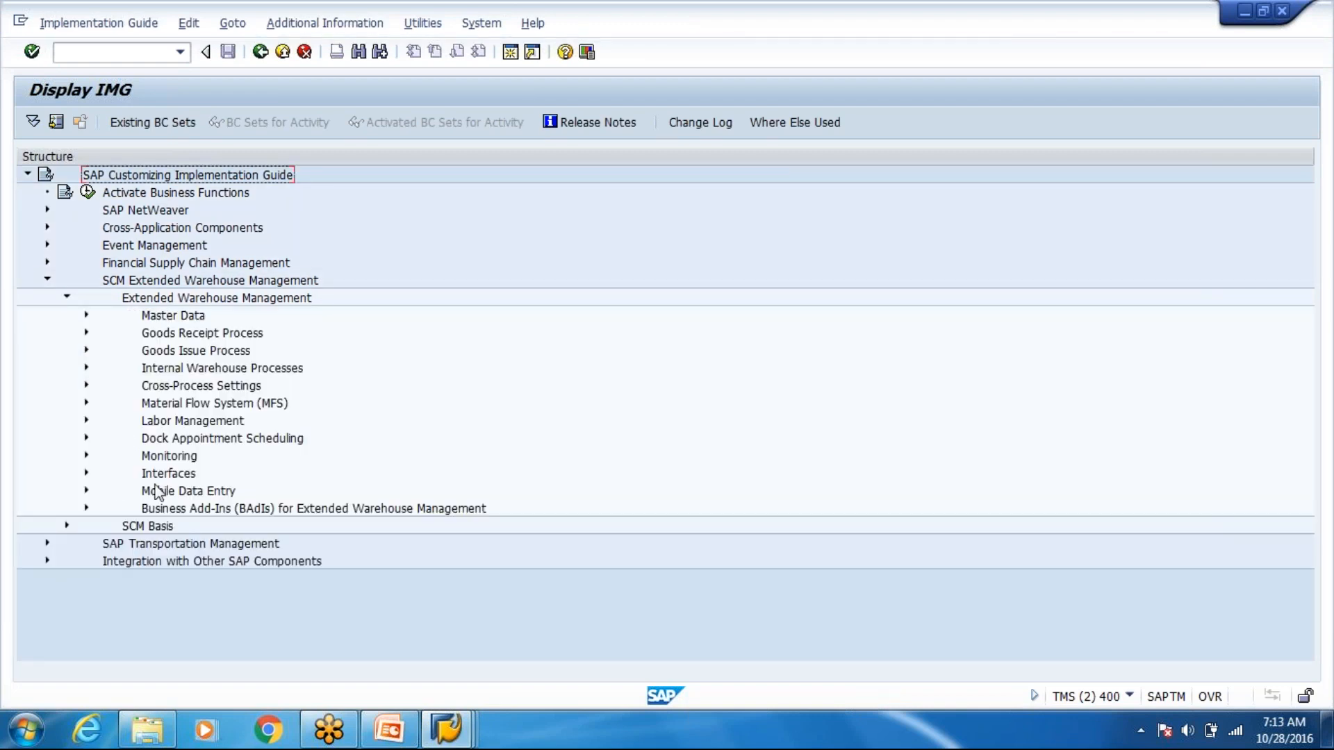
{"action": "left_click", "coordinate": [156, 492]}
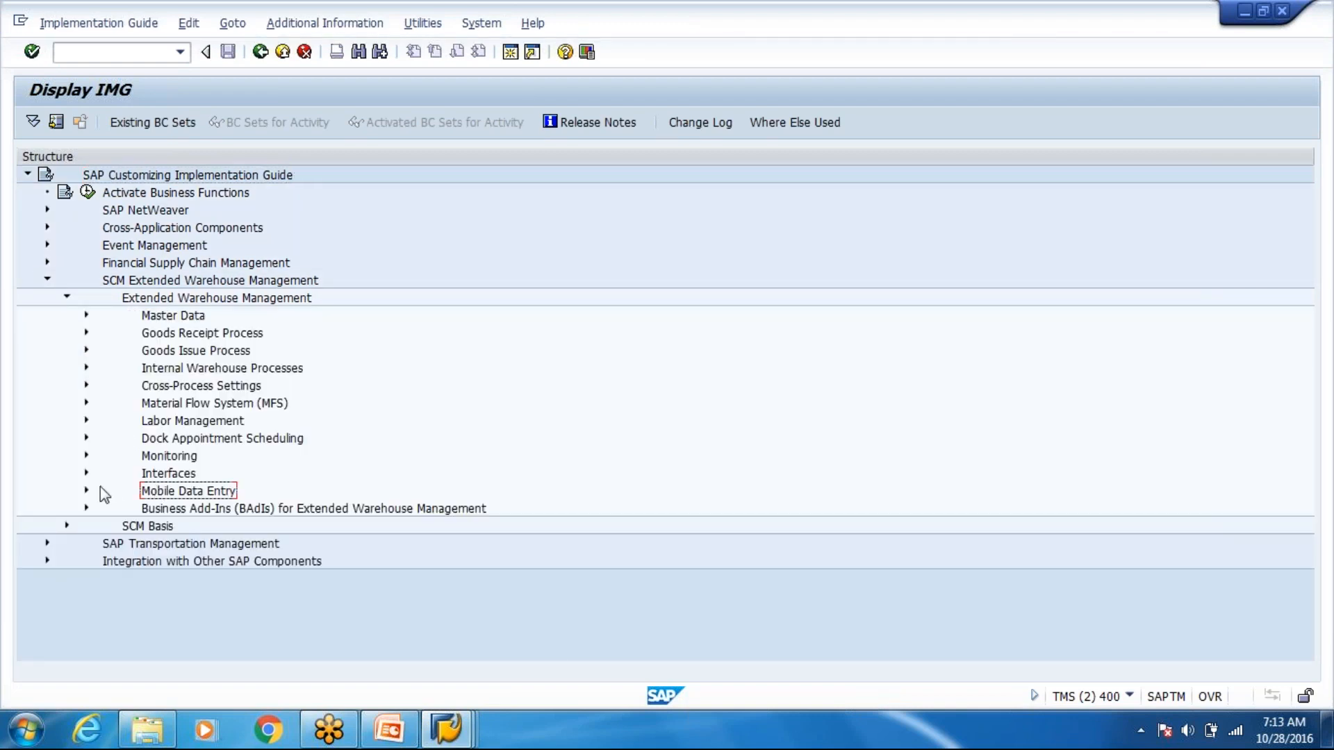
{"action": "left_click", "coordinate": [86, 386]}
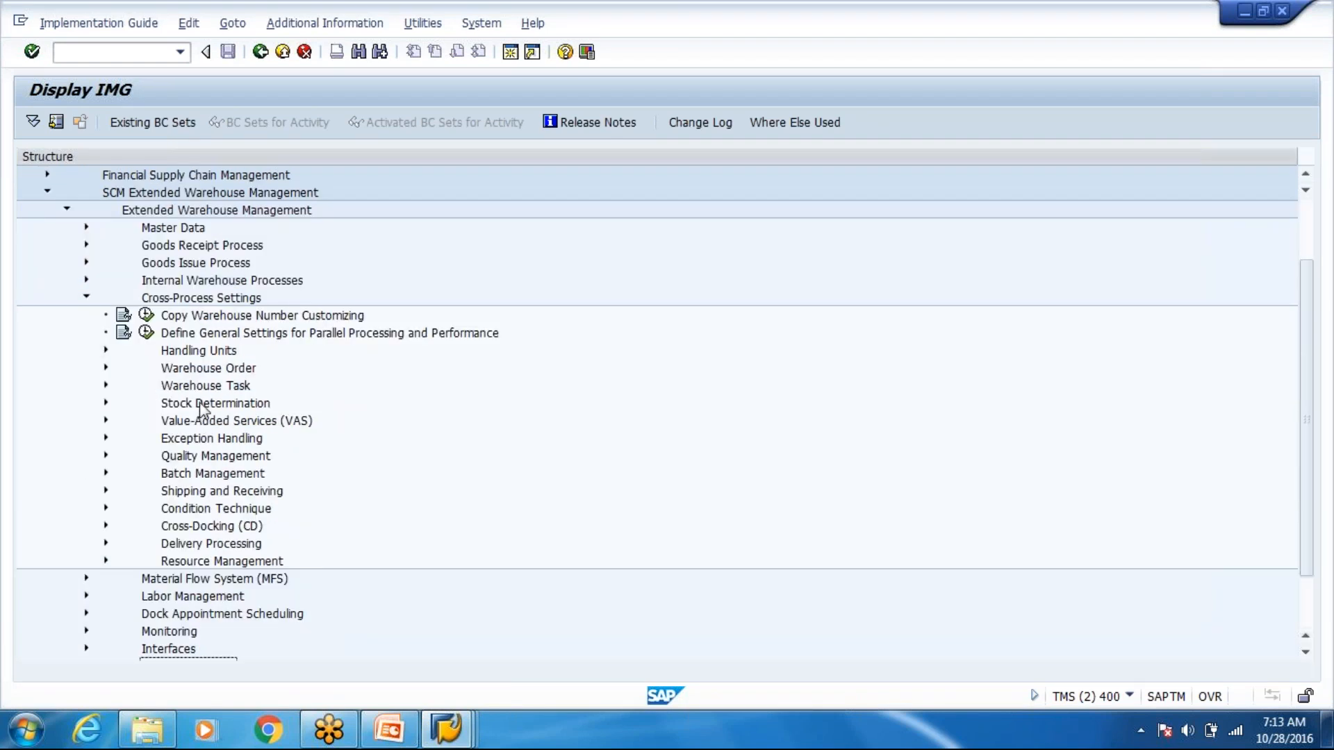
{"action": "left_click", "coordinate": [202, 387]}
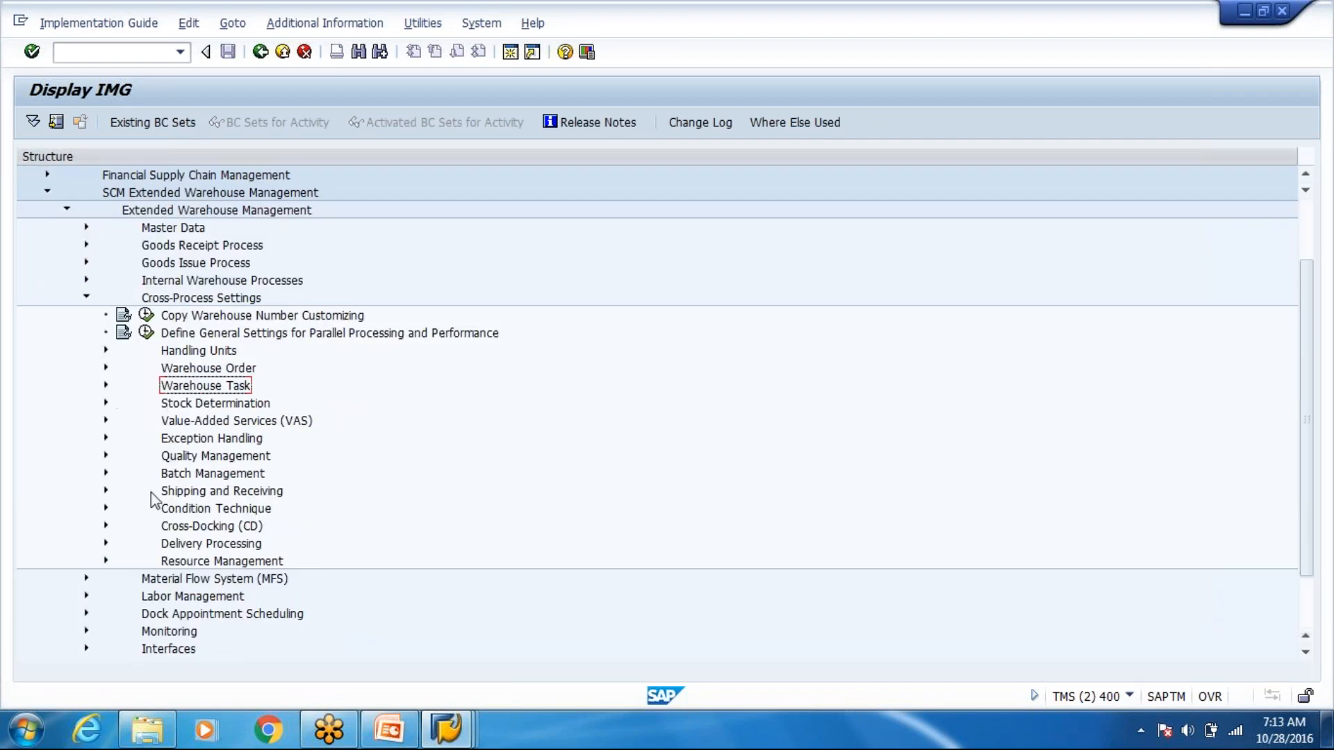
Expand Resource Management with its Control Data and execute the Define Queue Types activity
{"action": "left_click", "coordinate": [106, 561]}
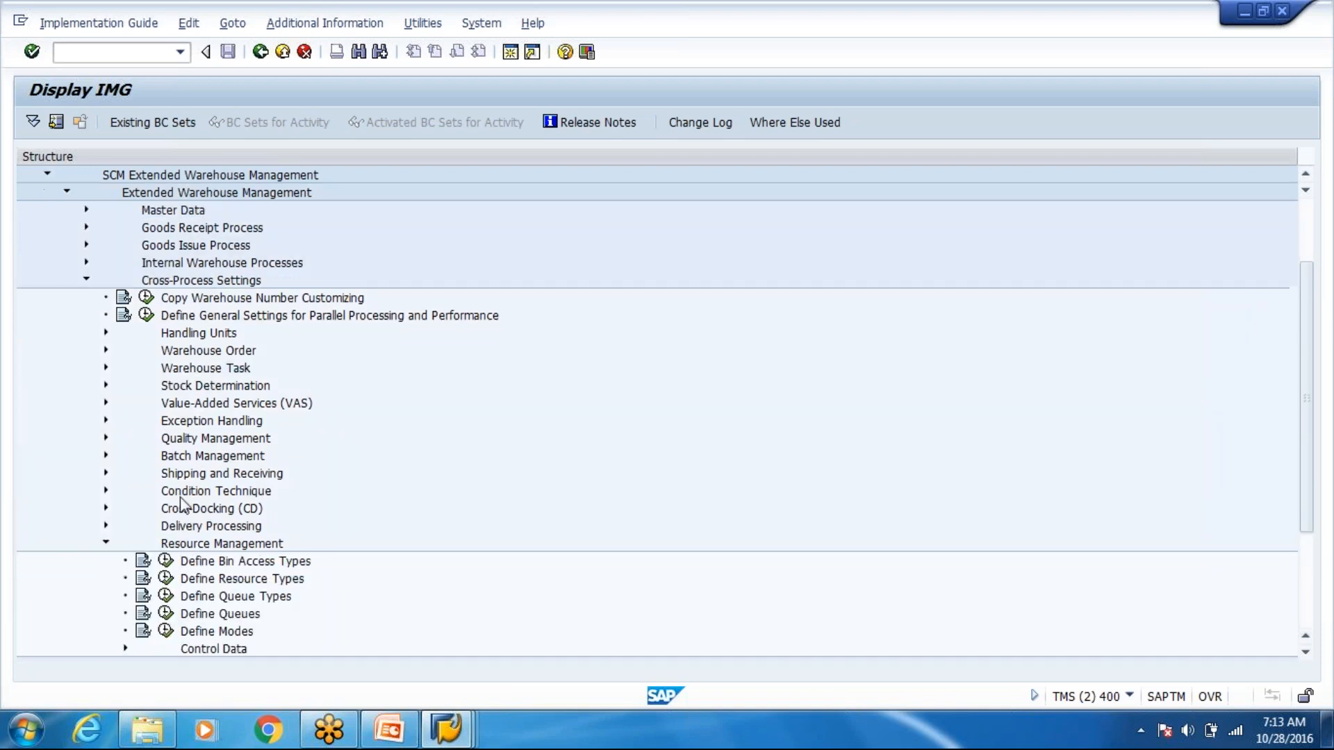
{"action": "scroll", "coordinate": [223, 472], "scroll_direction": "down", "scroll_amount": 2}
{"action": "left_click", "coordinate": [125, 561]}
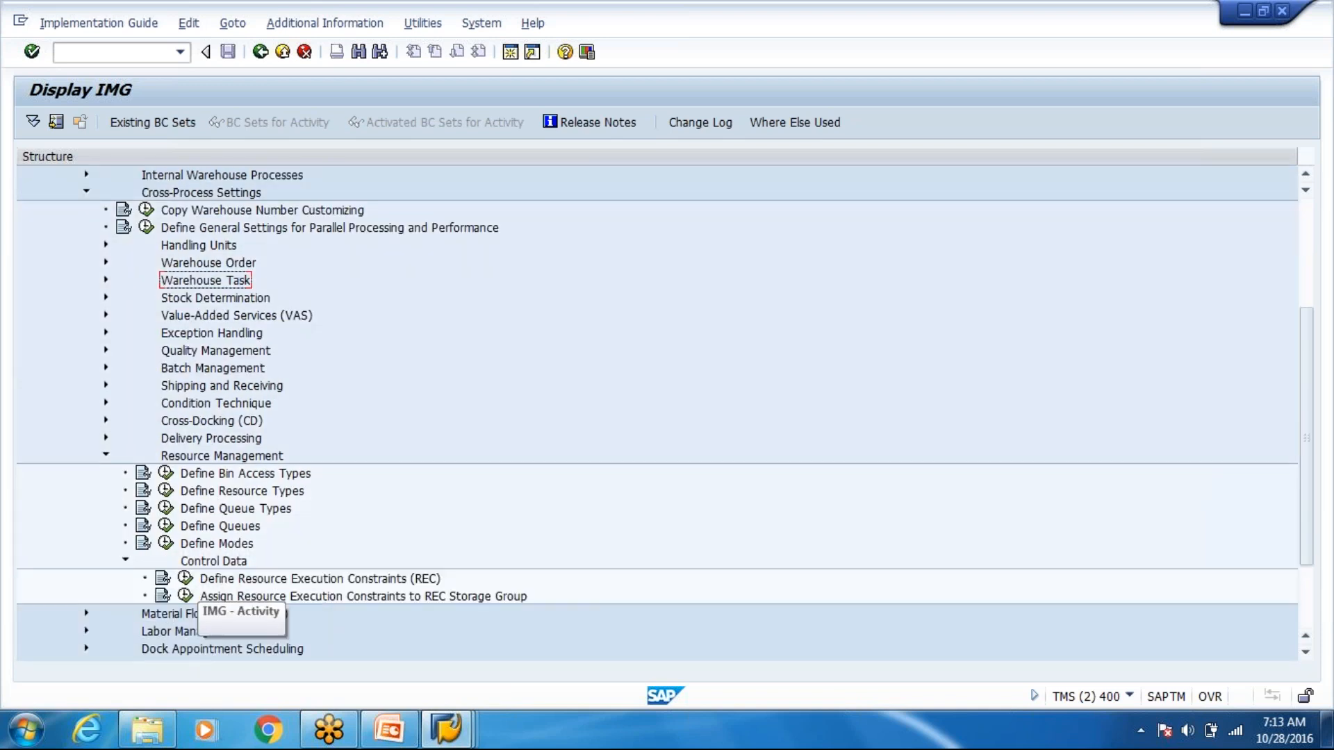
{"action": "left_click", "coordinate": [167, 508]}
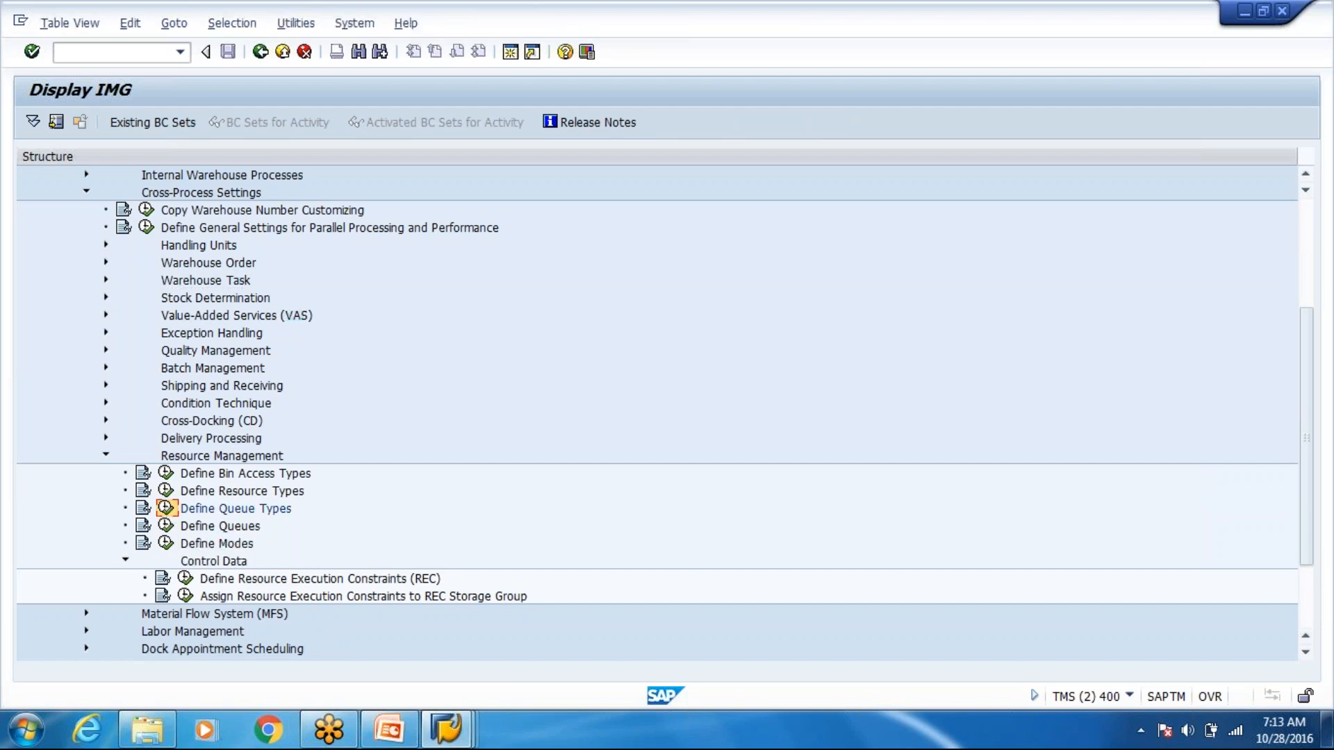
Leave the queue type definition view and open the Define Queues activity under Resource Management
{"action": "left_click", "coordinate": [260, 52]}
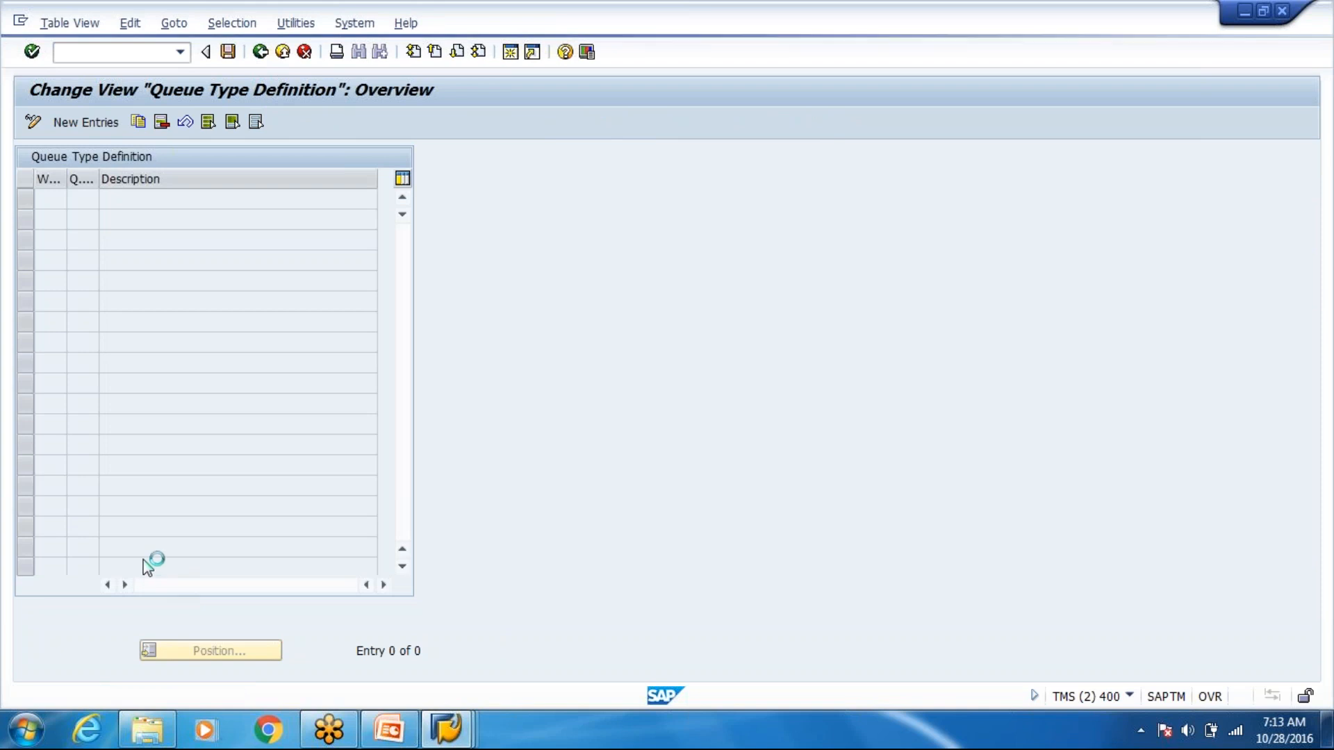
{"action": "left_click", "coordinate": [166, 526]}
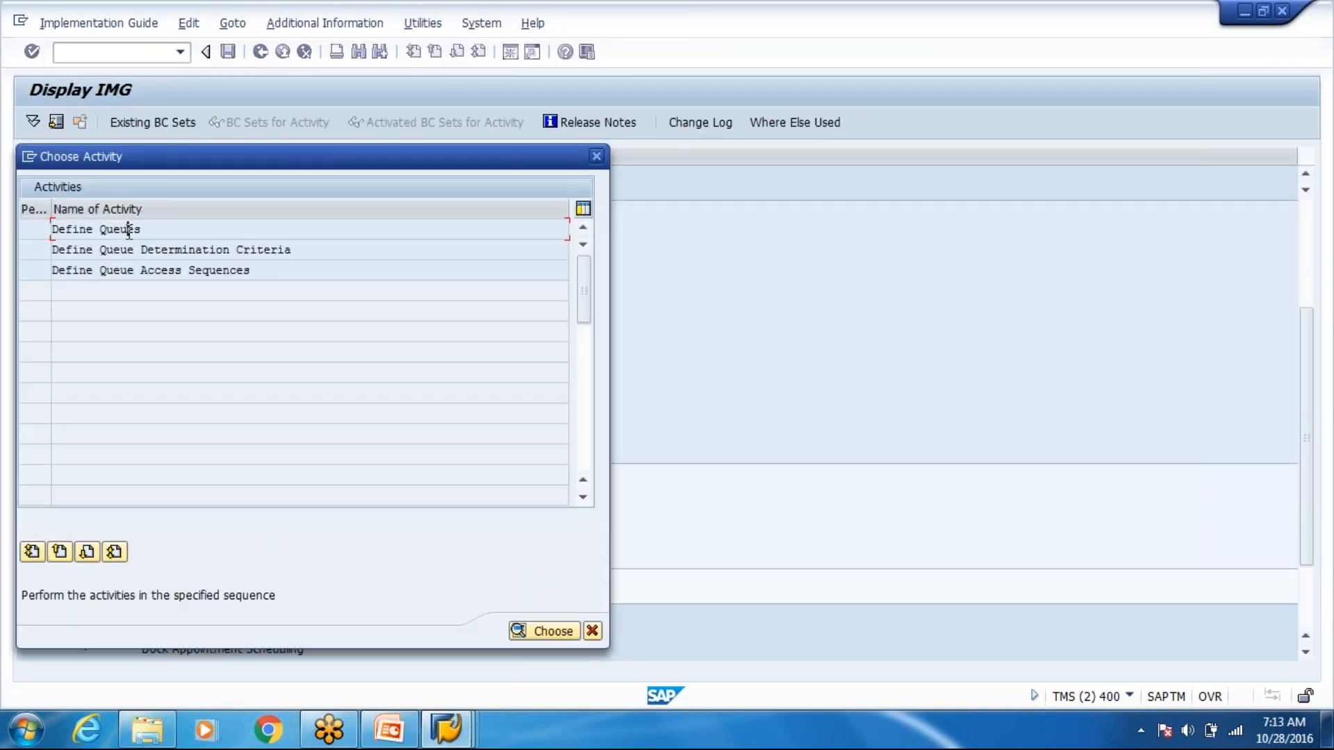
{"action": "double_click", "coordinate": [128, 230]}
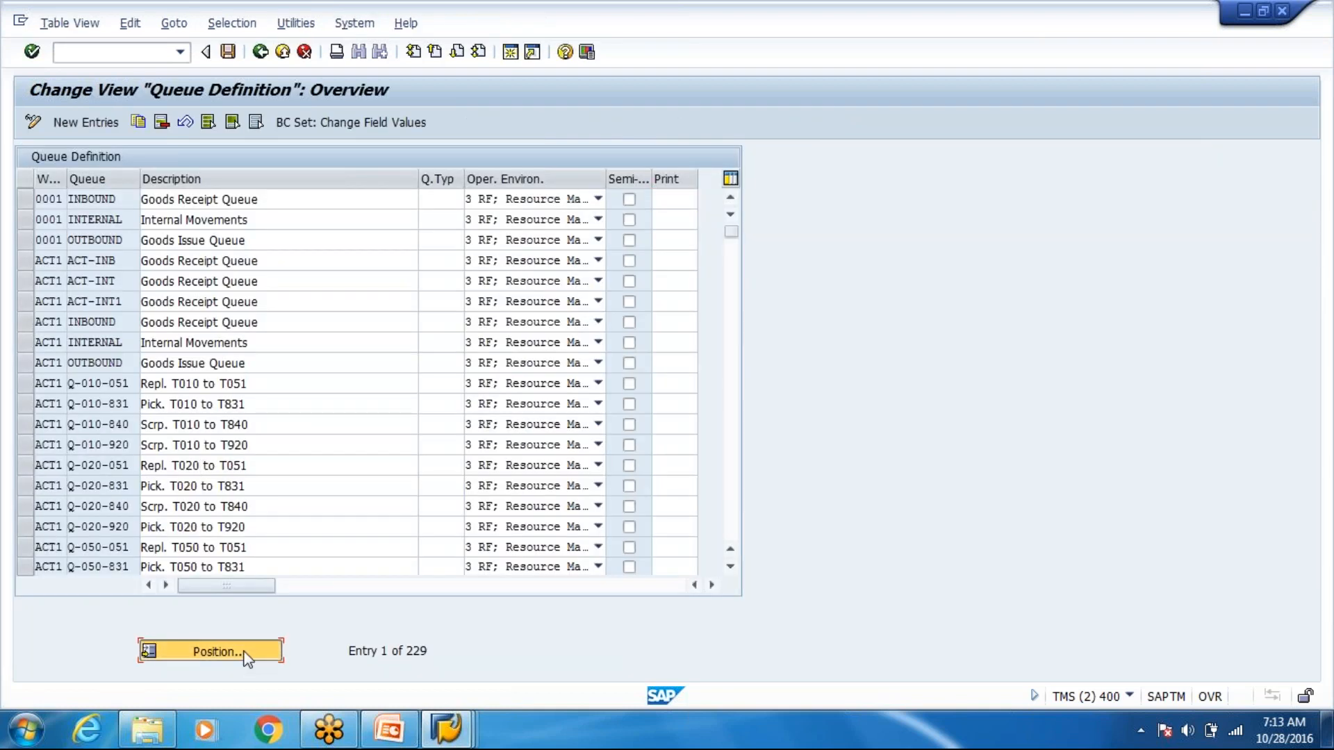
Position the queue definition list at warehouse WH80
{"action": "left_click", "coordinate": [216, 650]}
{"action": "key", "text": "Down"}
{"action": "key", "text": "Down"}
{"action": "key", "text": "Down"}
{"action": "key", "text": "Down"}
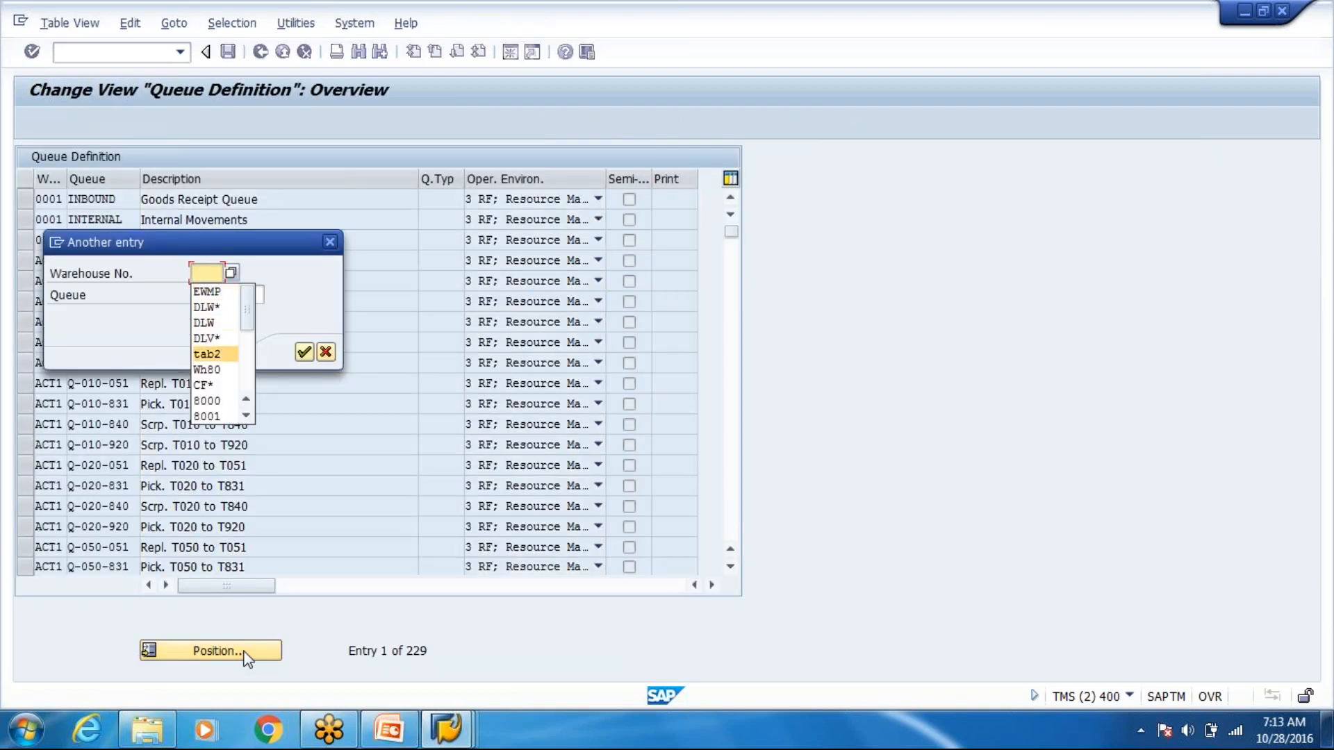
{"action": "key", "text": "Return"}
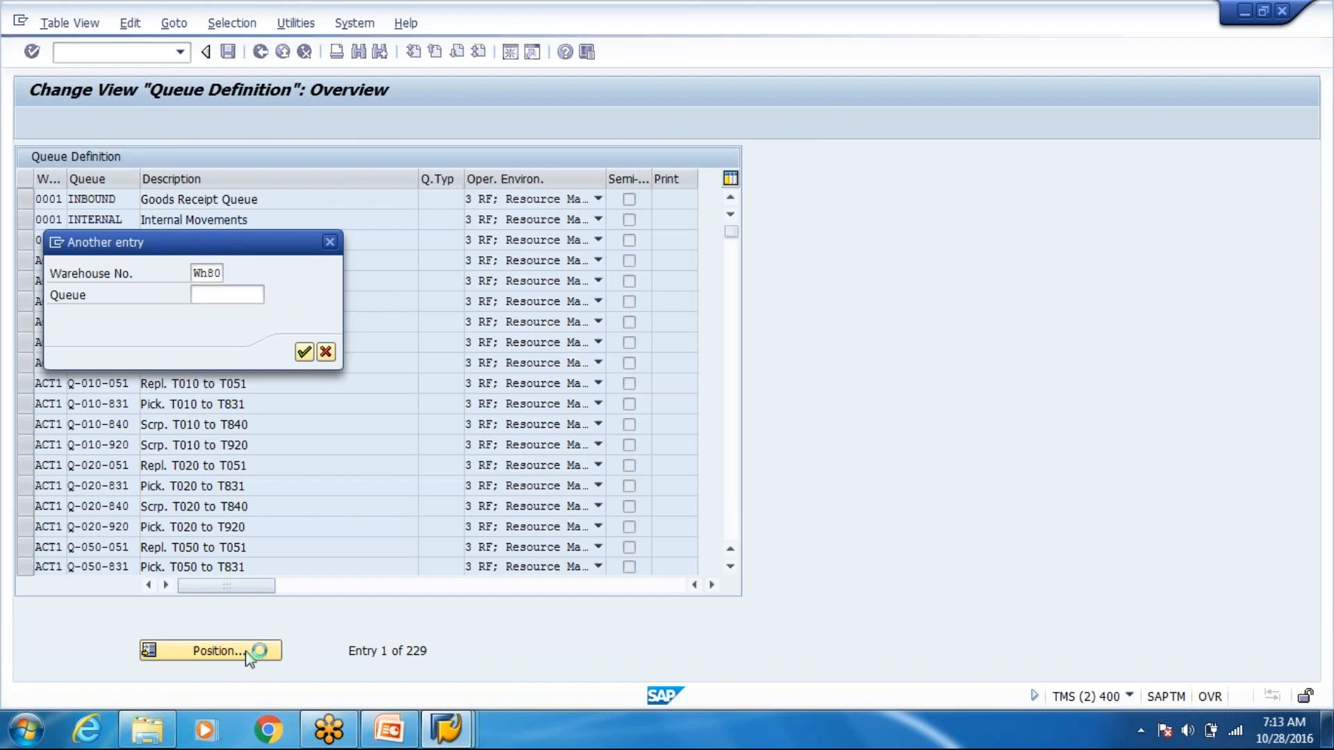
{"action": "key", "text": "Return"}
Delete the WH80 queues ACT-INB, ACT-INT, ACT-INT1 and all queues from Q-010-051 through Q-830-010
{"action": "left_click_drag", "start_coordinate": [25, 240], "coordinate": [26, 198]}
{"action": "left_click", "coordinate": [24, 322]}
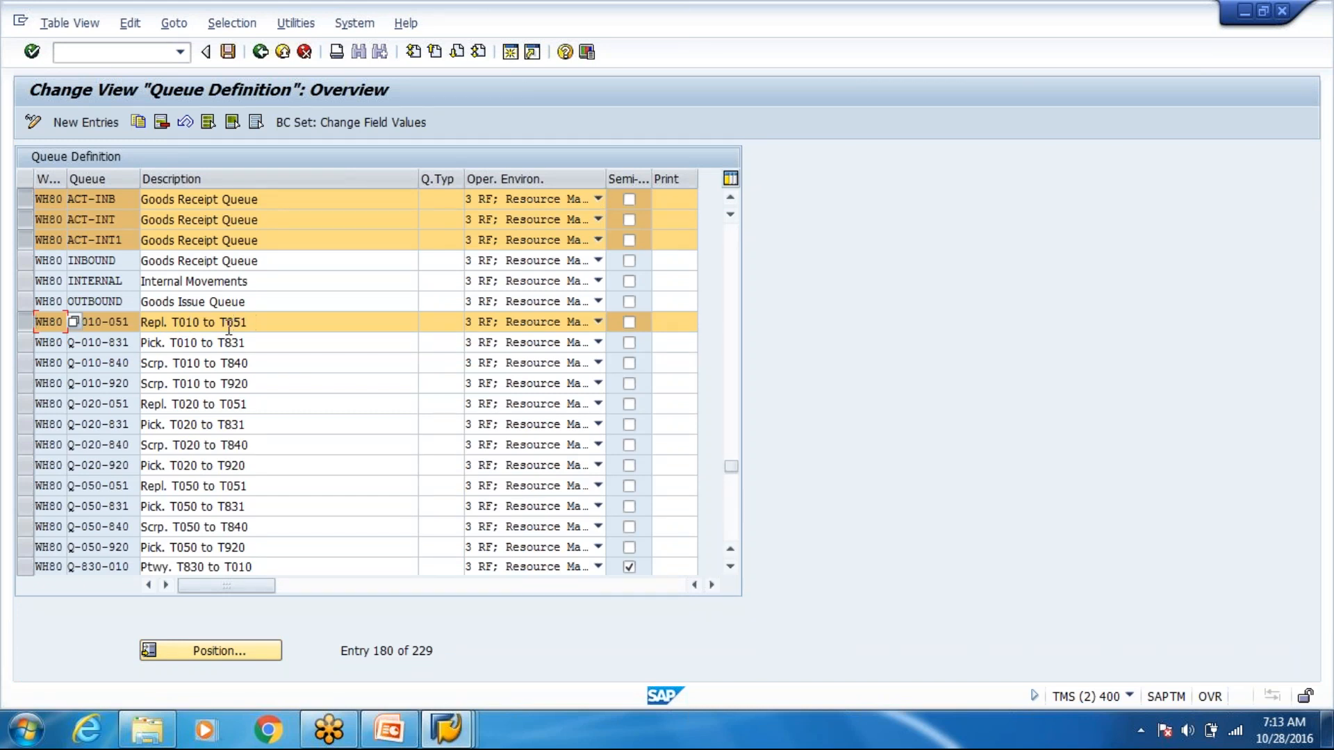
{"action": "left_click", "coordinate": [25, 363], "text": "shift"}
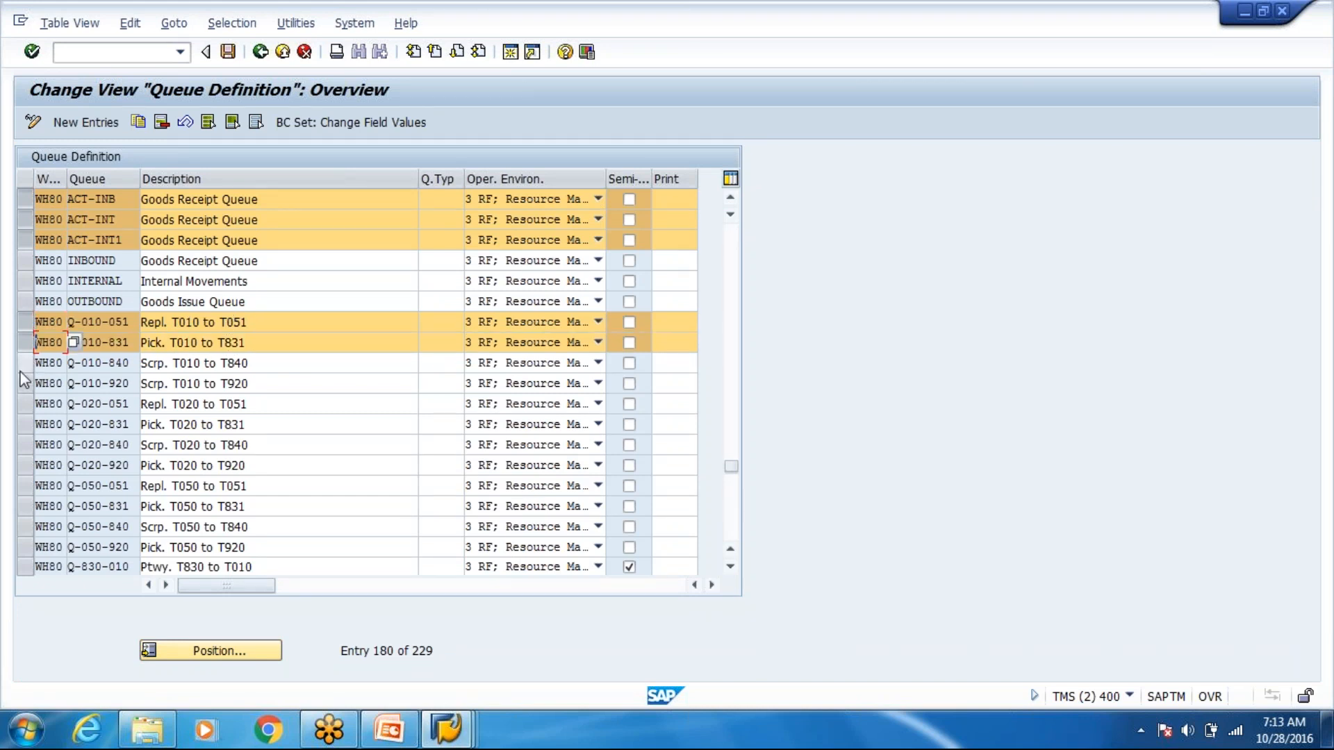
{"action": "left_click", "coordinate": [25, 403], "text": "ctrl"}
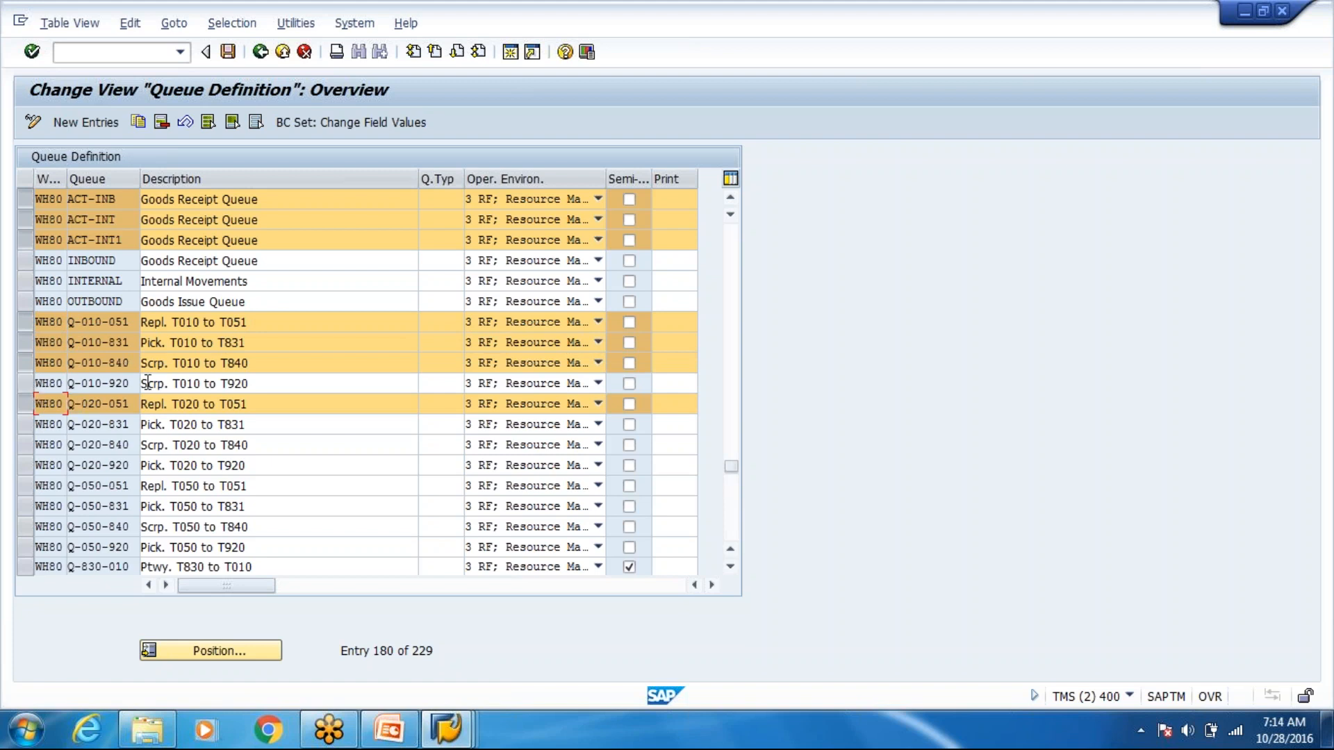
{"action": "left_click", "coordinate": [43, 383]}
{"action": "left_click", "coordinate": [25, 382], "text": "ctrl"}
{"action": "left_click", "coordinate": [25, 424], "text": "ctrl"}
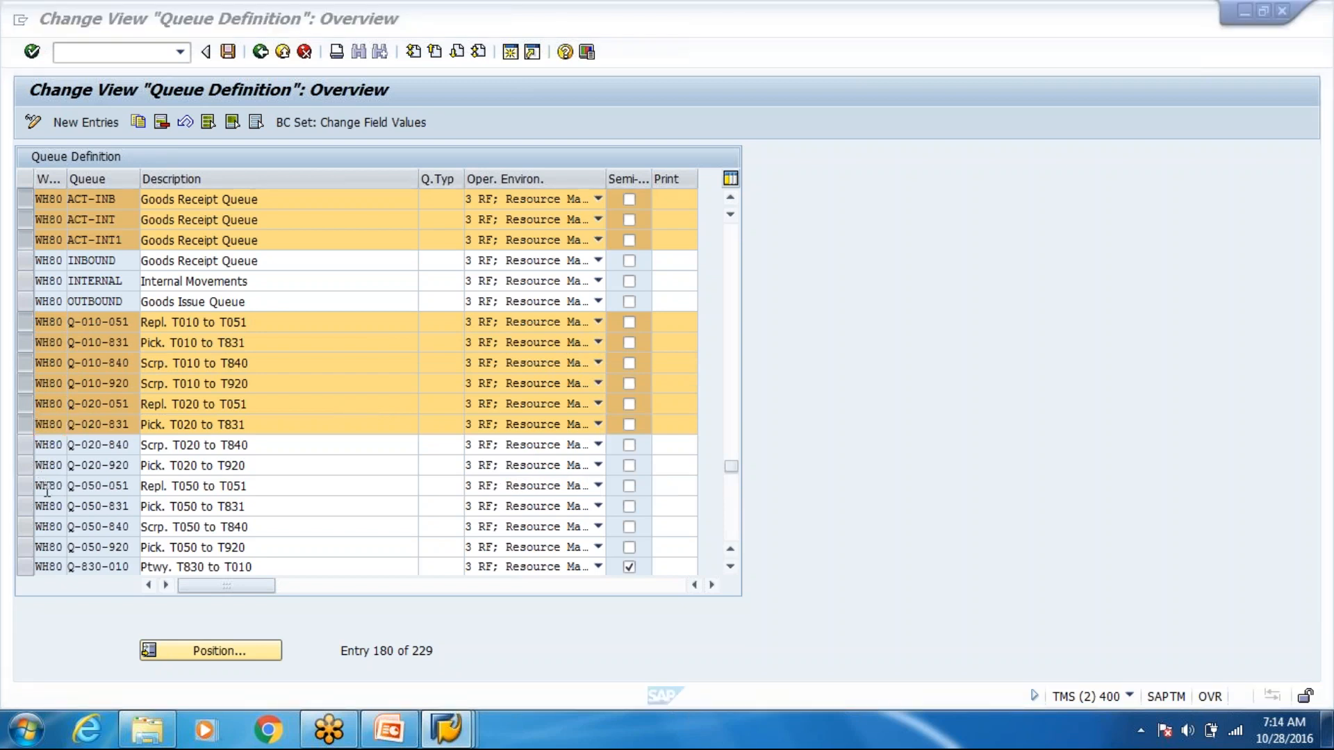
{"action": "left_click", "coordinate": [25, 448]}
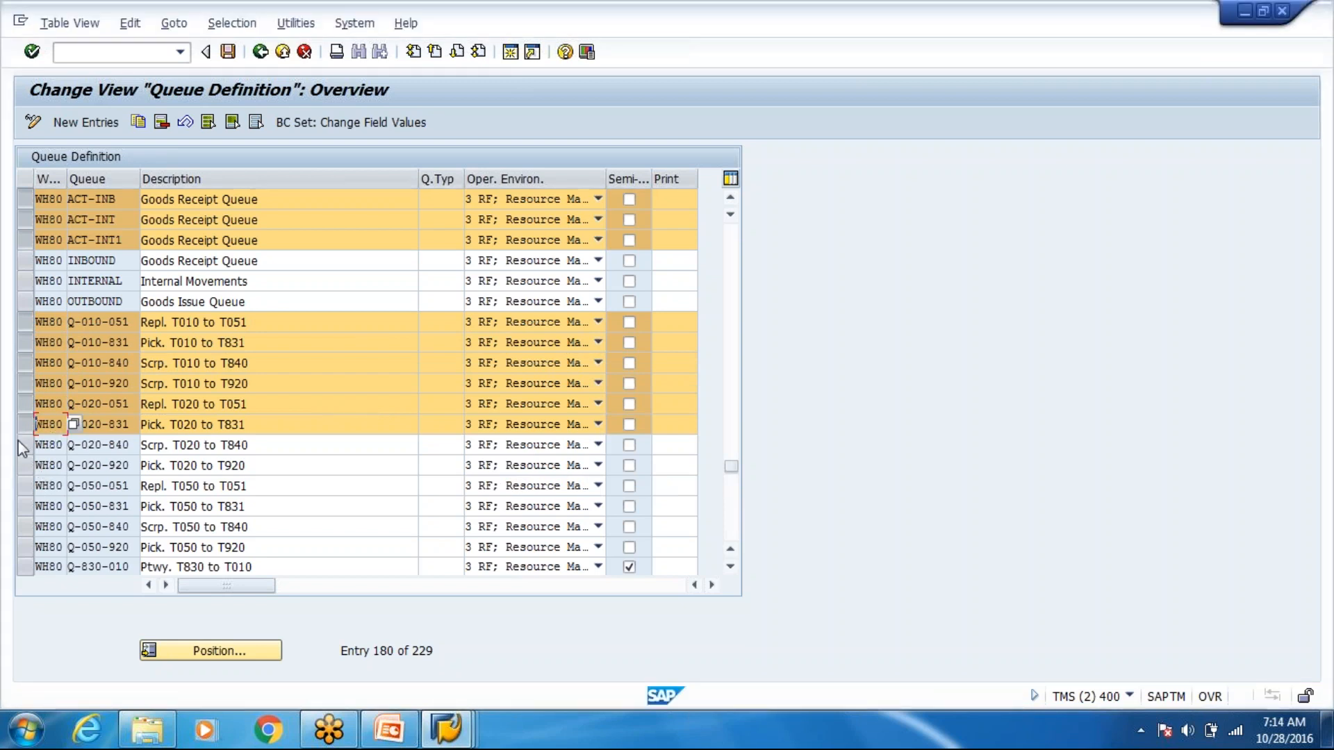
{"action": "left_click", "coordinate": [27, 465]}
{"action": "left_click", "coordinate": [28, 485]}
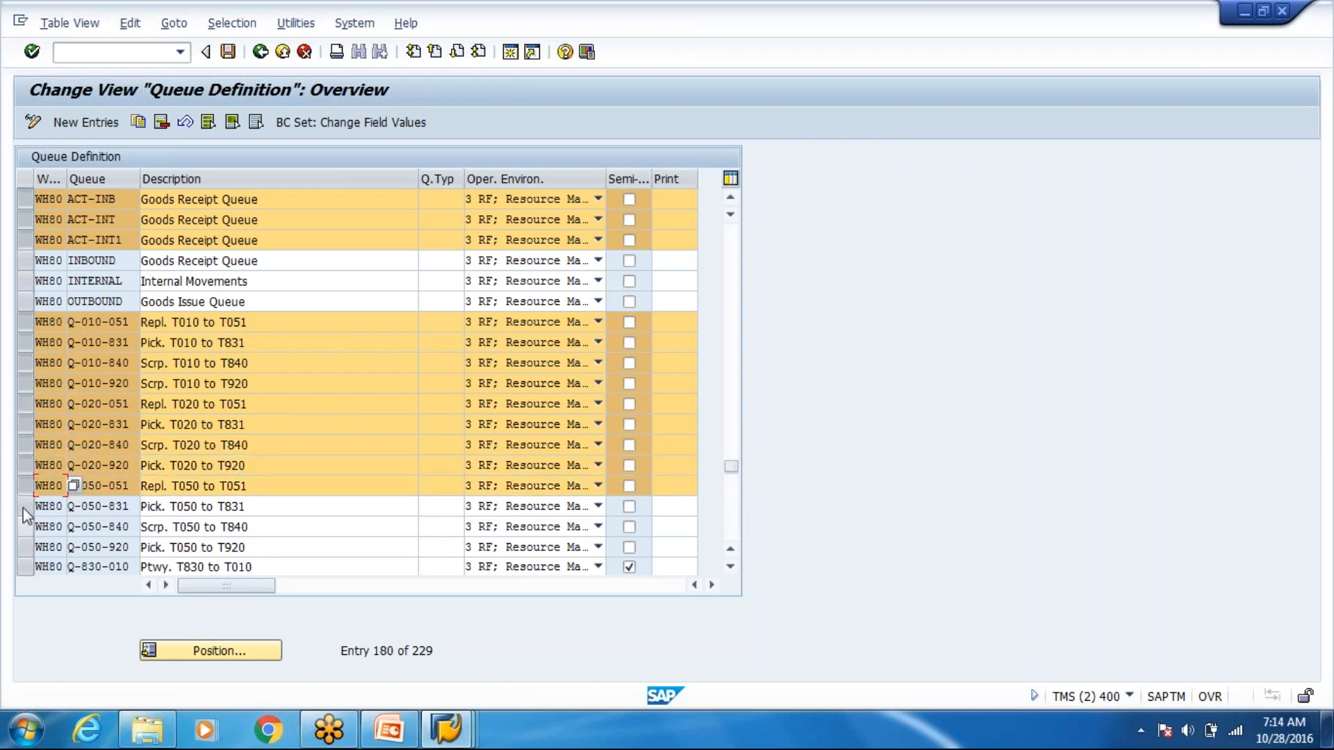
{"action": "left_click", "coordinate": [23, 507]}
{"action": "left_click", "coordinate": [25, 527]}
{"action": "left_click", "coordinate": [26, 548]}
{"action": "left_click", "coordinate": [25, 567]}
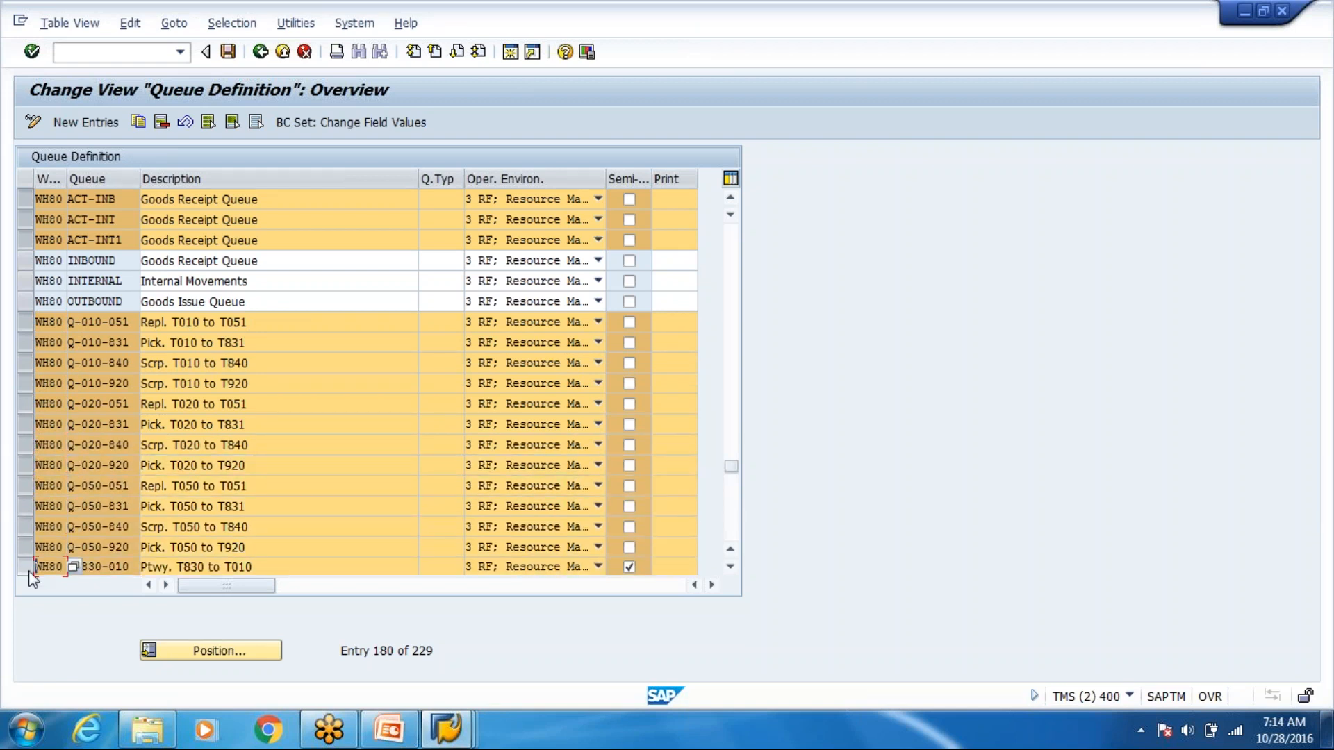
{"action": "left_click", "coordinate": [162, 122]}
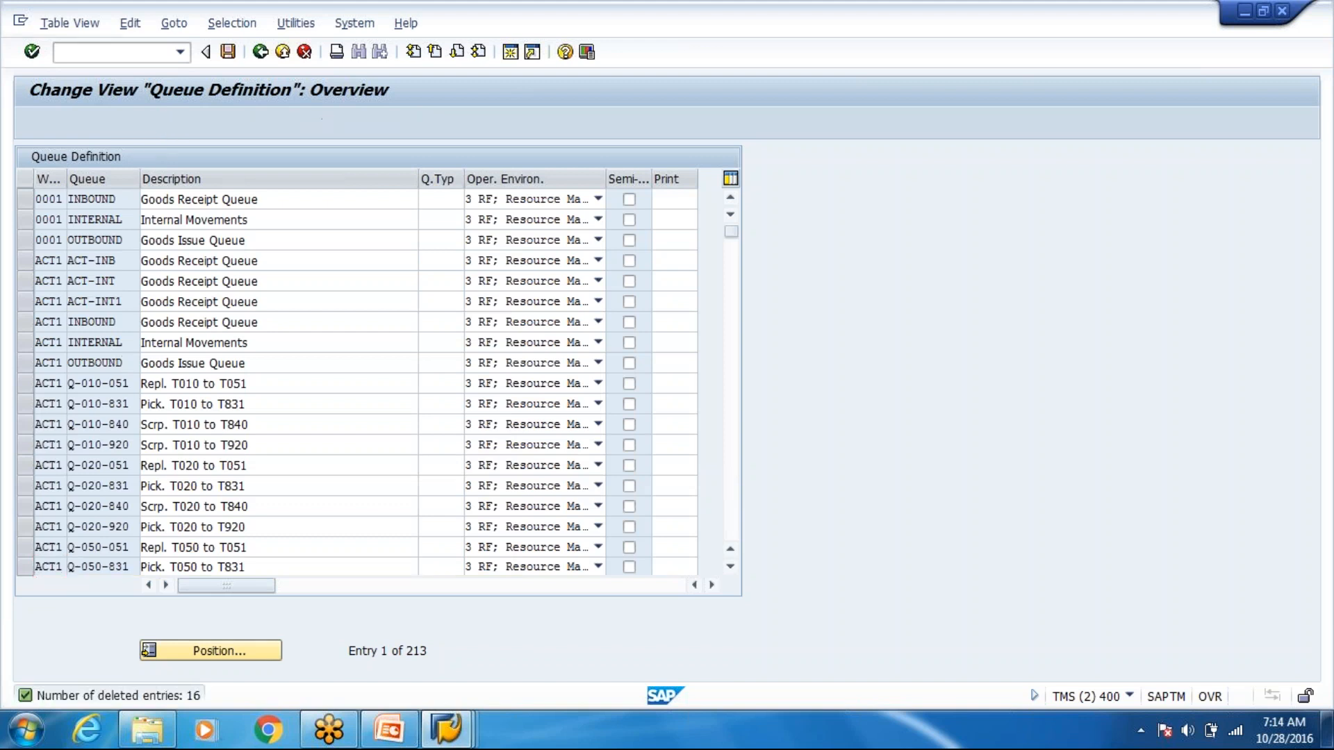
Reposition the list at warehouse WH80 and delete its queues Q-831-920, Q-911-830 and Q-PI
{"action": "scroll", "coordinate": [126, 364], "scroll_direction": "down", "scroll_amount": 2}
{"action": "scroll", "coordinate": [241, 653], "scroll_direction": "down", "scroll_amount": 1}
{"action": "left_click", "coordinate": [242, 652]}
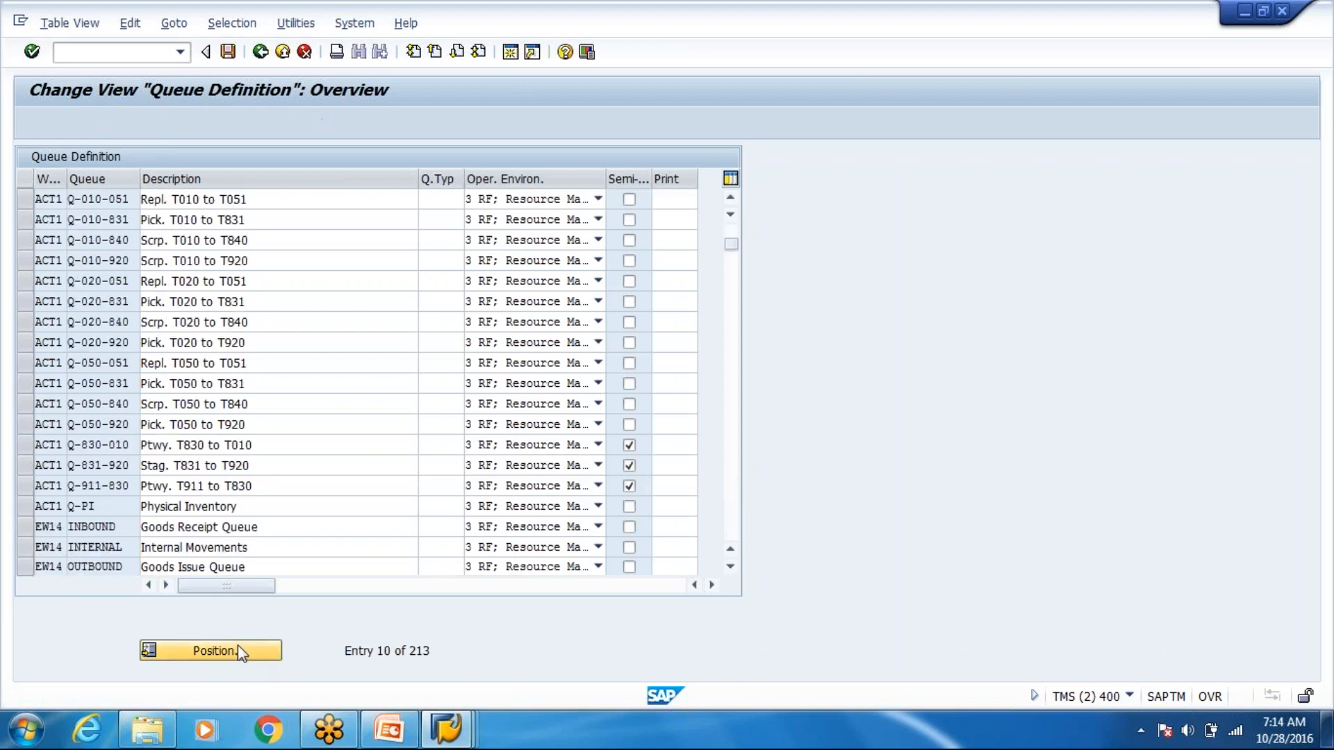
{"action": "key", "text": "Return"}
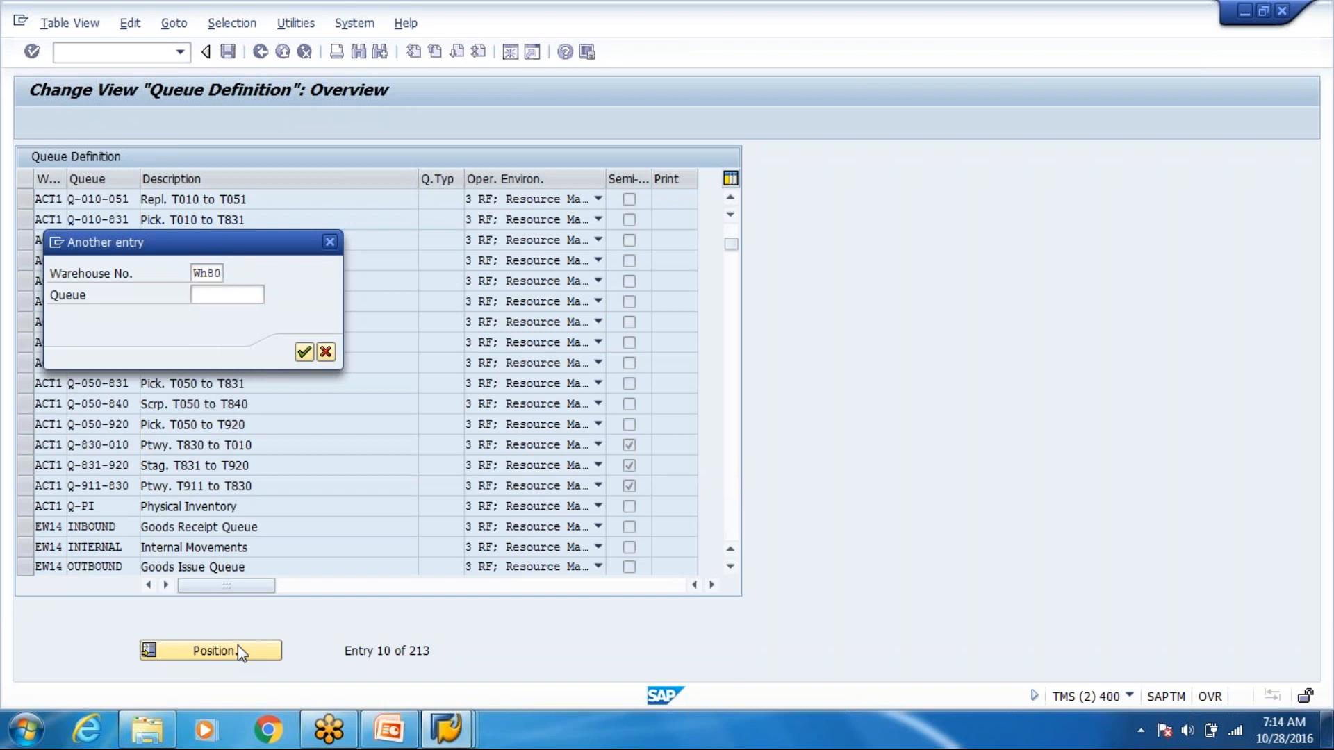
{"action": "key", "text": "Return"}
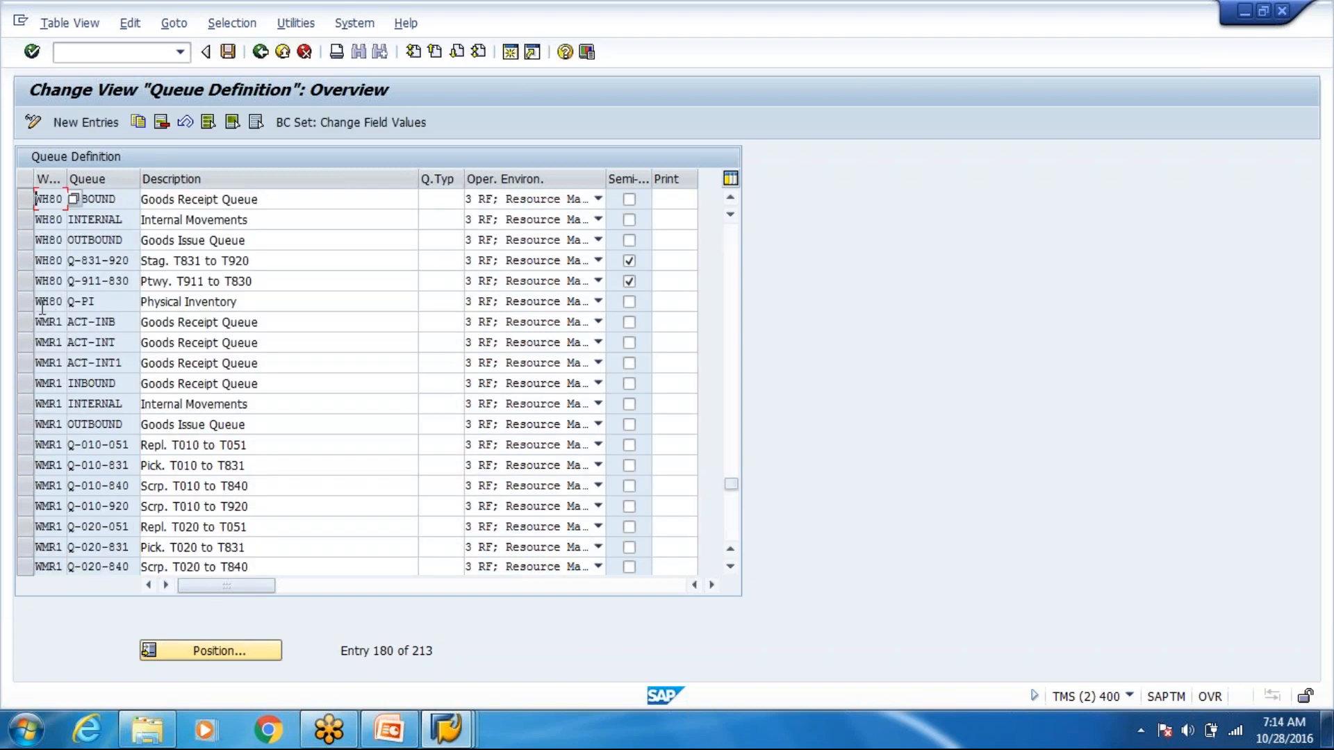
{"action": "left_click", "coordinate": [25, 266]}
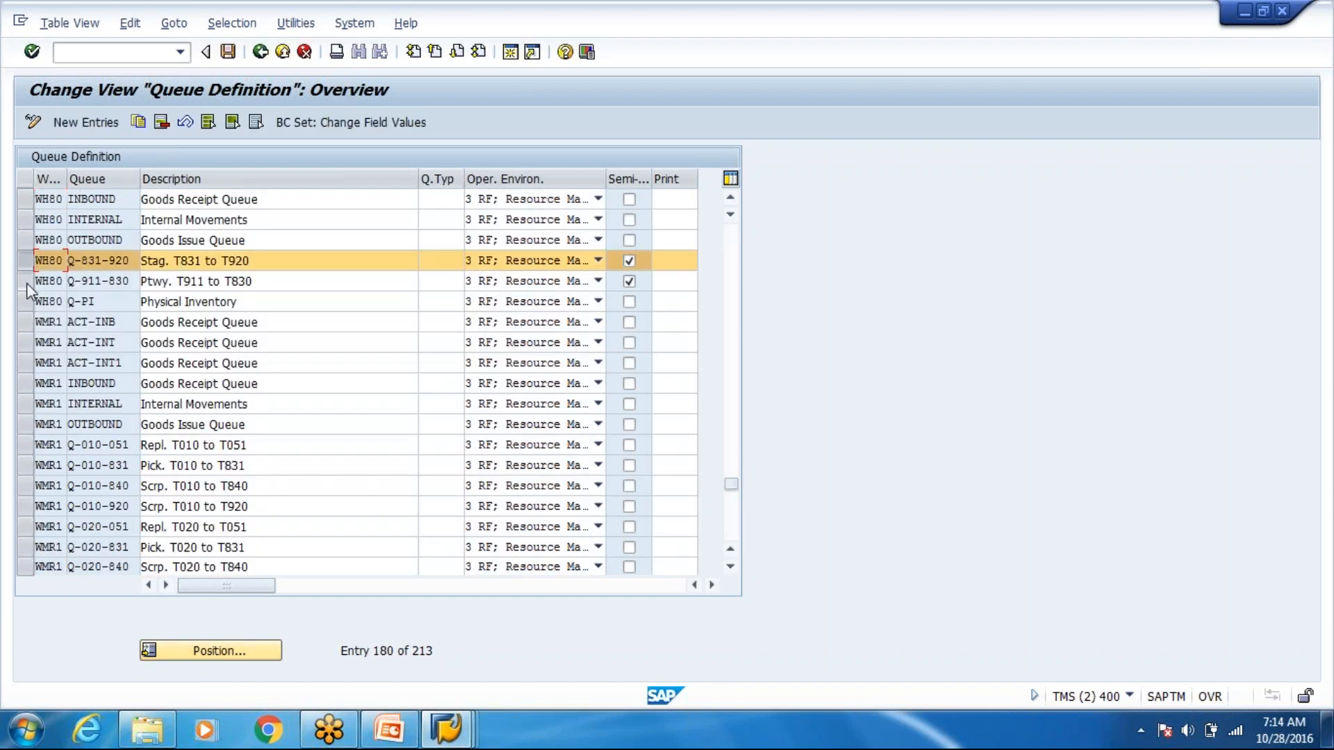
{"action": "left_click", "coordinate": [26, 282]}
{"action": "left_click", "coordinate": [25, 301]}
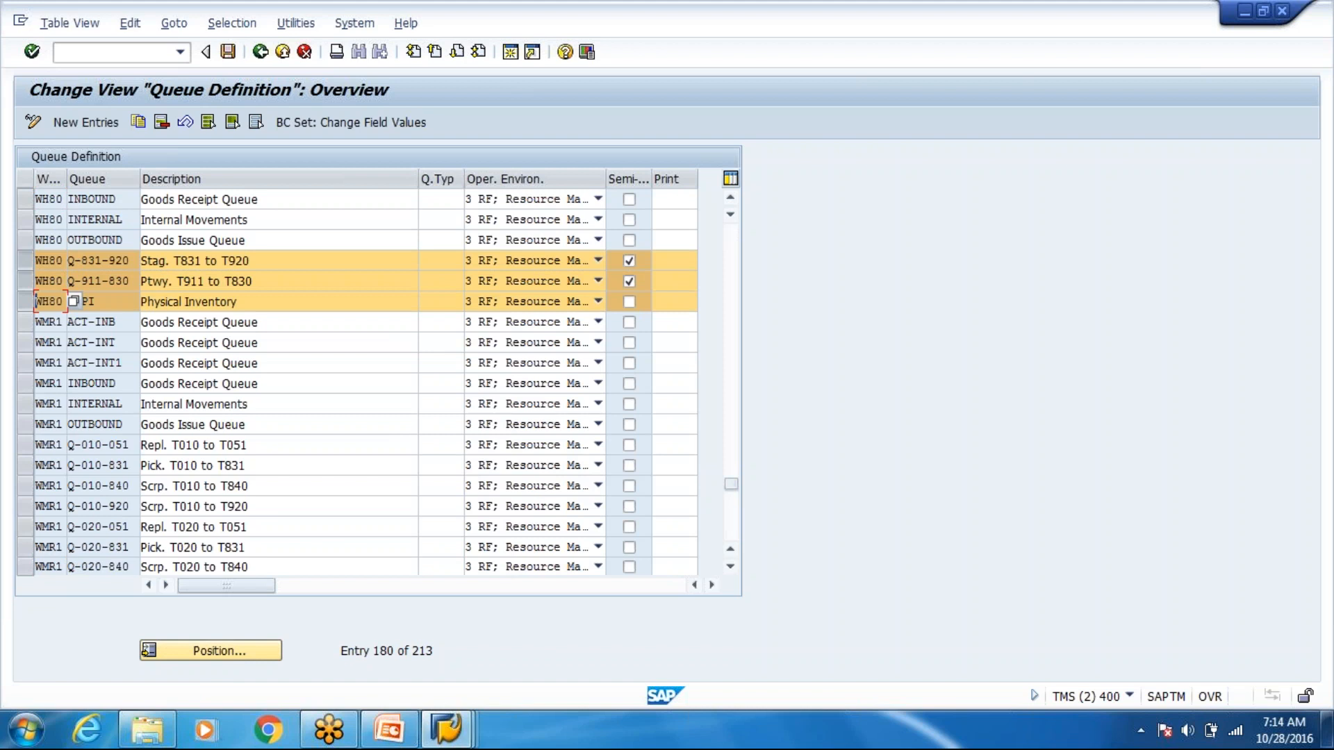
{"action": "left_click", "coordinate": [161, 123]}
Save the queue deletions to the Warehouse WH80 customizing request and return to the implementation guide
{"action": "left_click", "coordinate": [228, 51]}
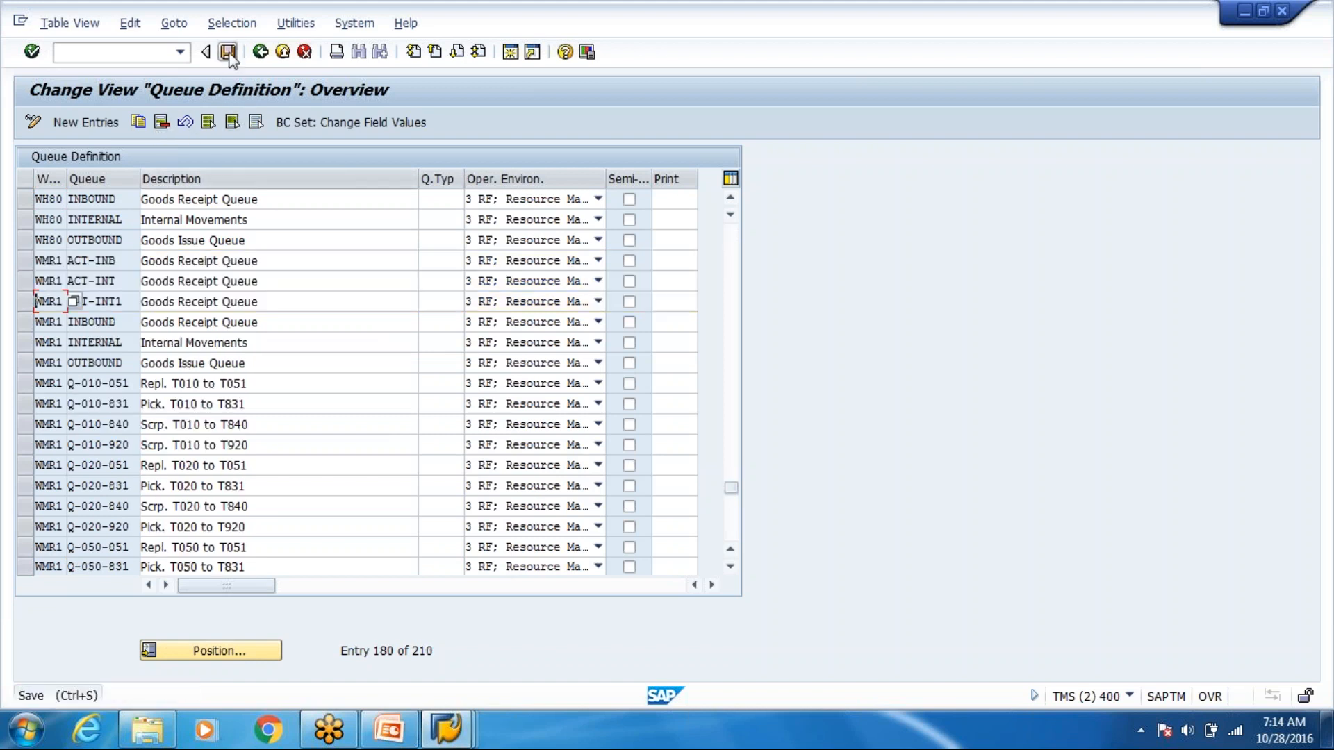
{"action": "key", "text": "Return"}
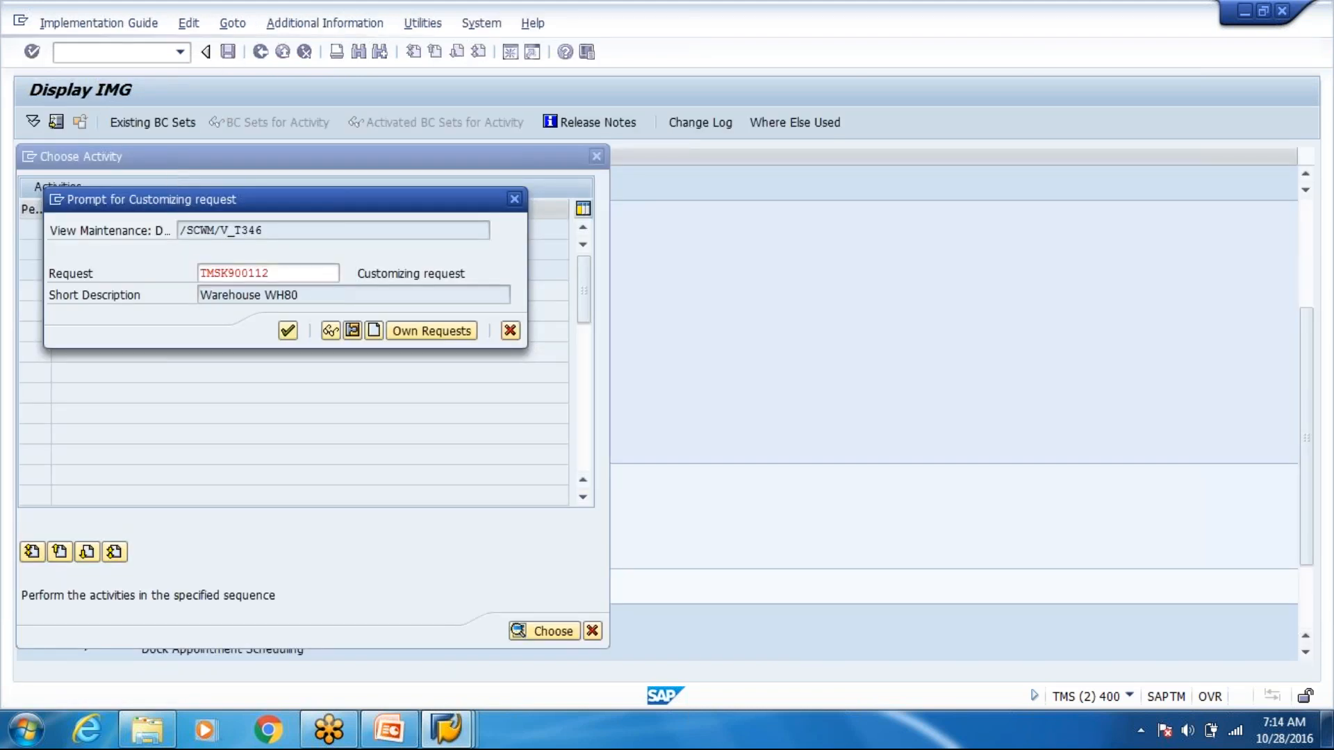
{"action": "left_click", "coordinate": [261, 53]}
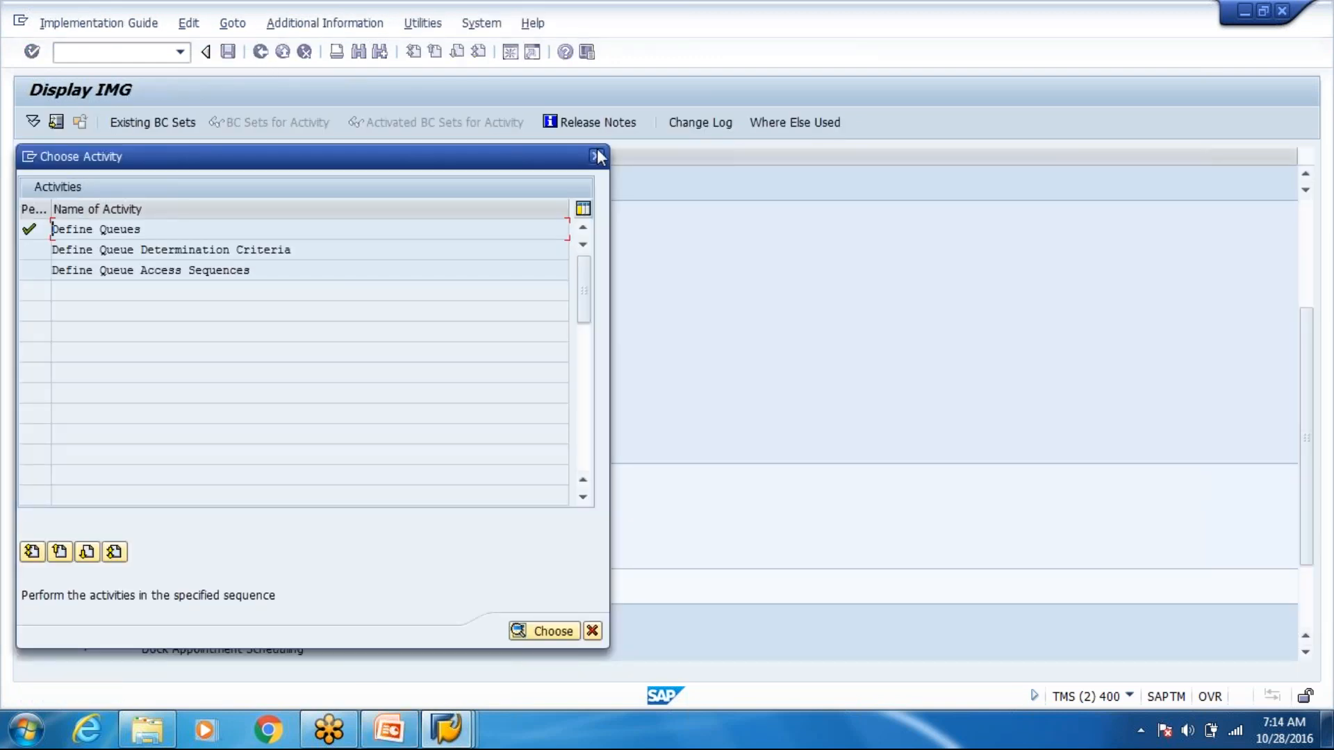
Open Maintain Queue Sequence for Resource Group from the SAP Easy Access session and review the queues assigned to RGR1
{"action": "left_click", "coordinate": [433, 737]}
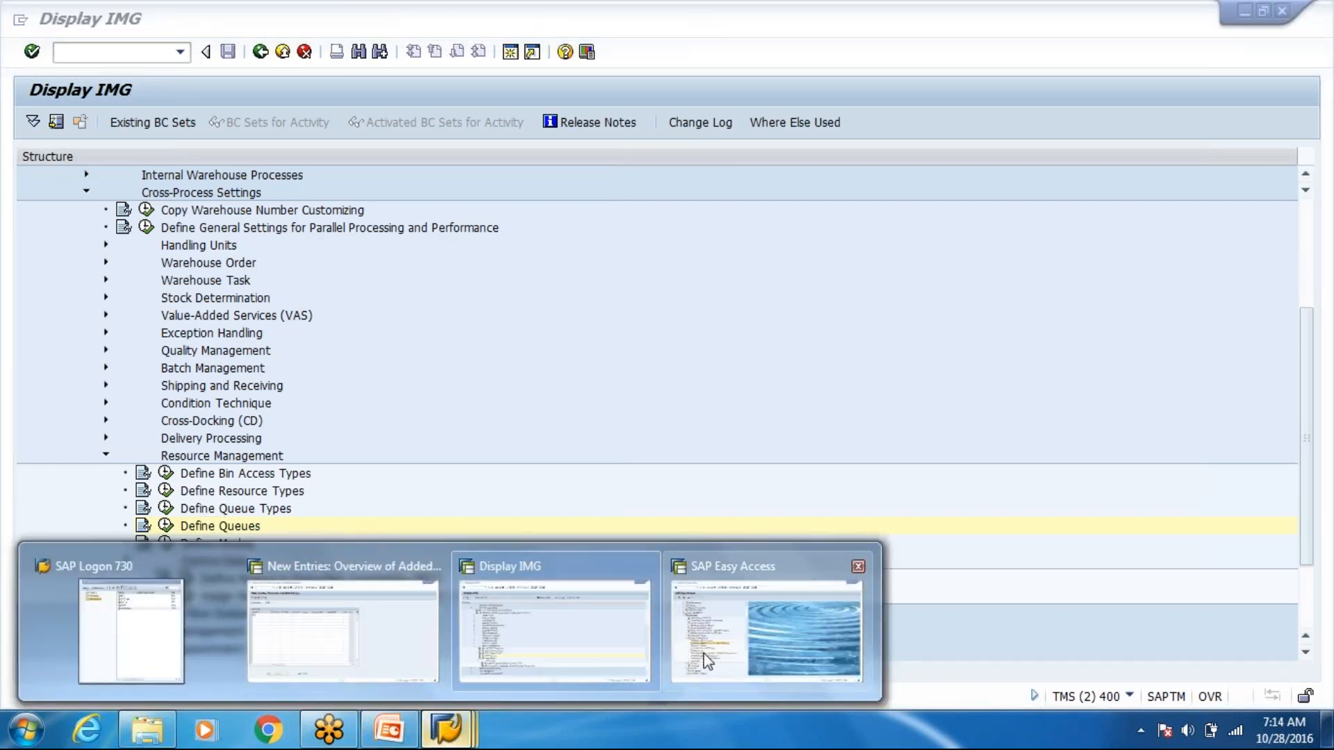
{"action": "mouse_move", "coordinate": [707, 660]}
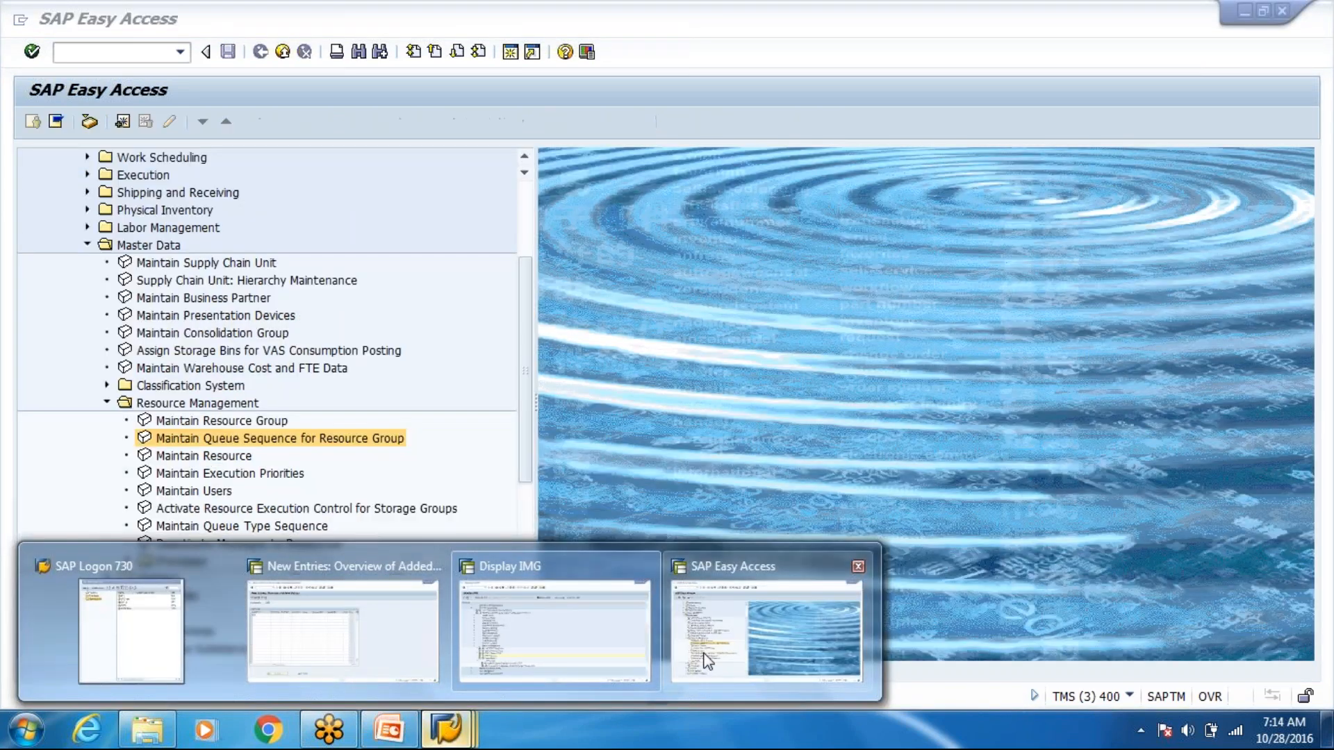
{"action": "left_click", "coordinate": [722, 624]}
{"action": "double_click", "coordinate": [291, 435]}
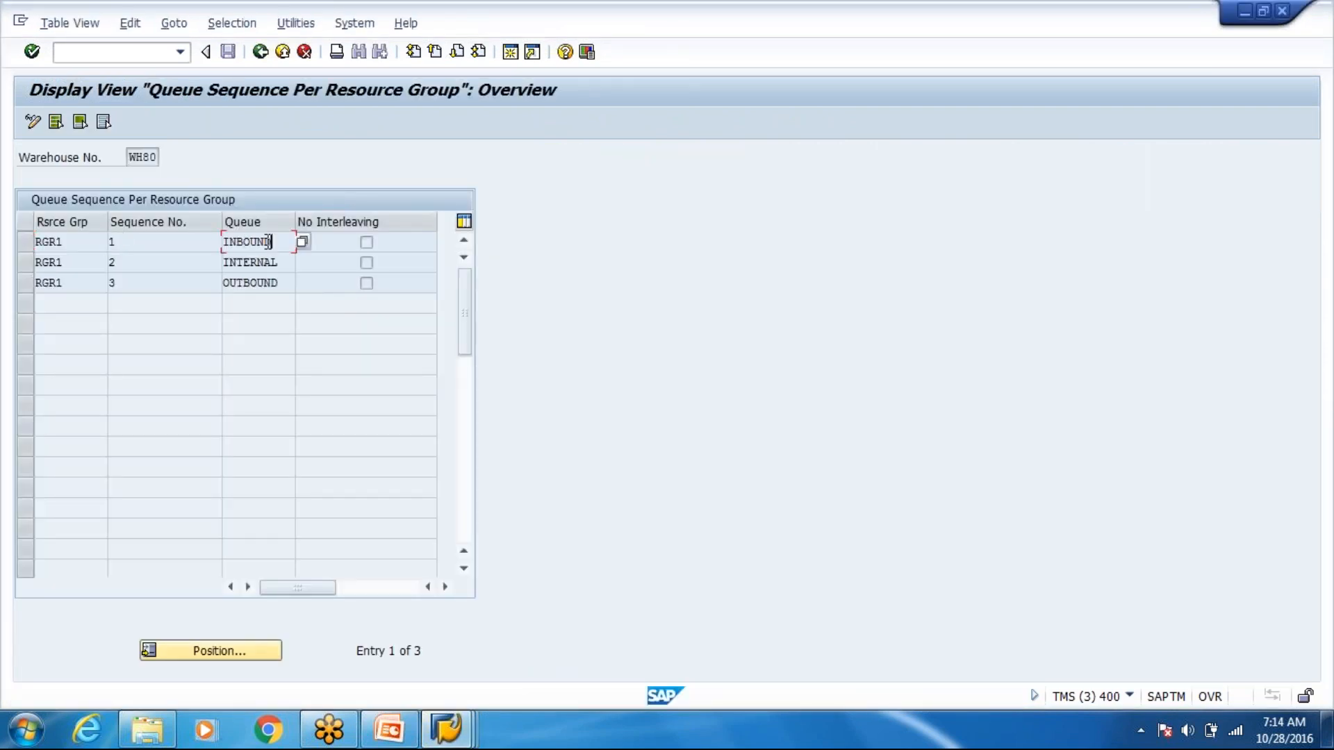
{"action": "key", "text": "Down"}
{"action": "left_click", "coordinate": [214, 260]}
{"action": "key", "text": "Down"}
{"action": "left_click", "coordinate": [223, 286]}
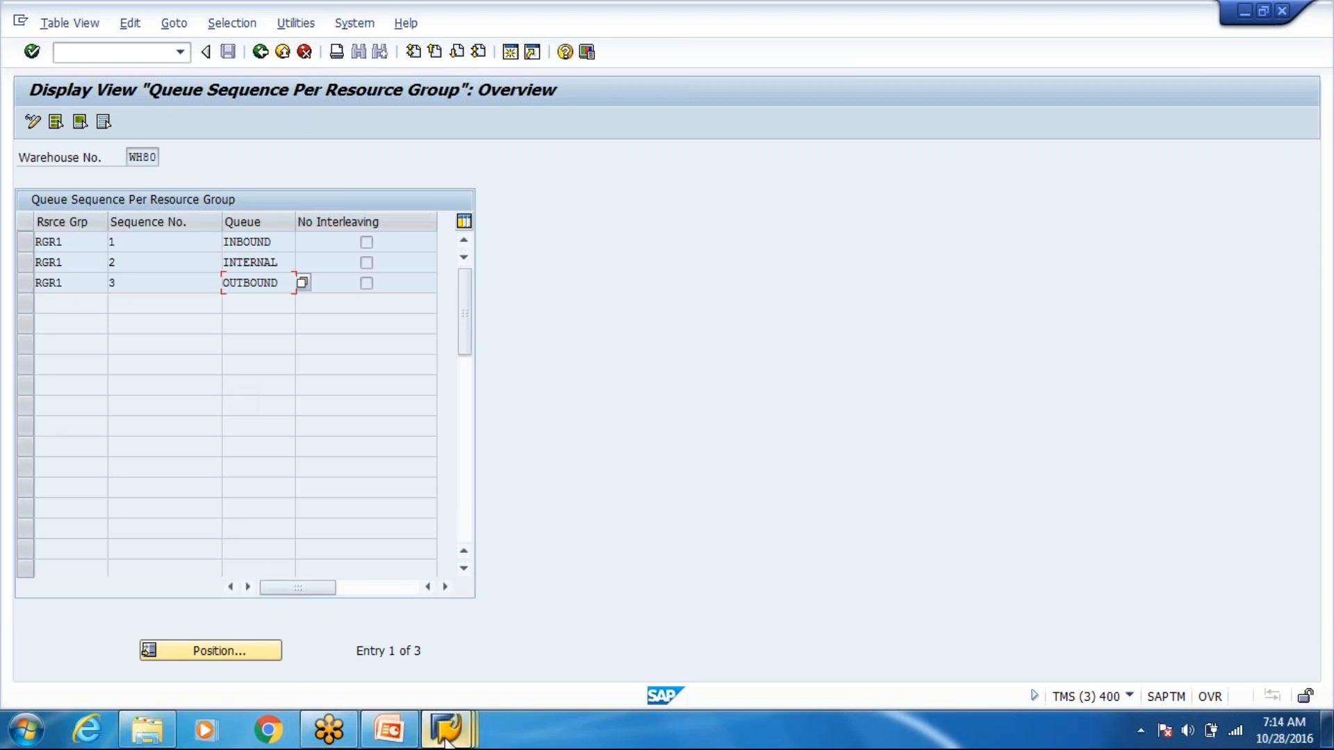
Switch to the new resource entries session and assign resource group RGR1 to resource FLT1
{"action": "mouse_move", "coordinate": [445, 740]}
{"action": "left_click", "coordinate": [335, 636]}
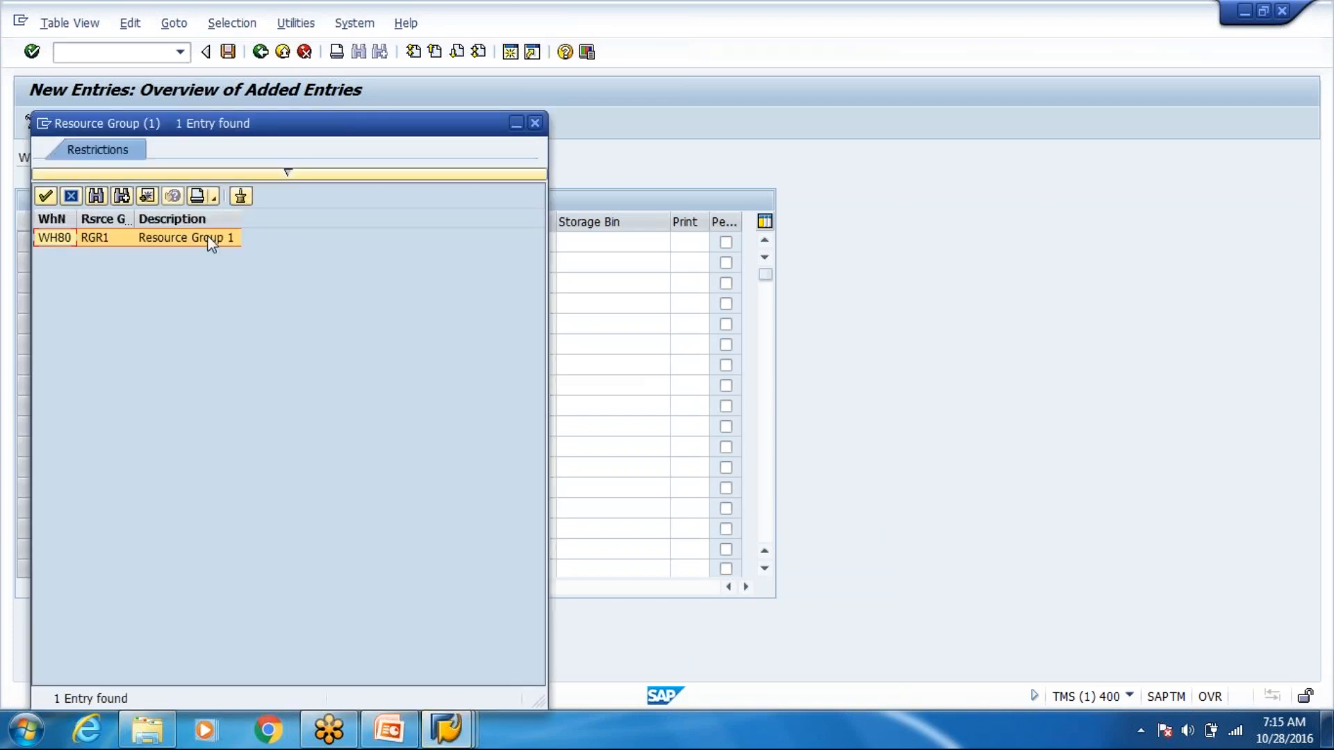
{"action": "double_click", "coordinate": [209, 238]}
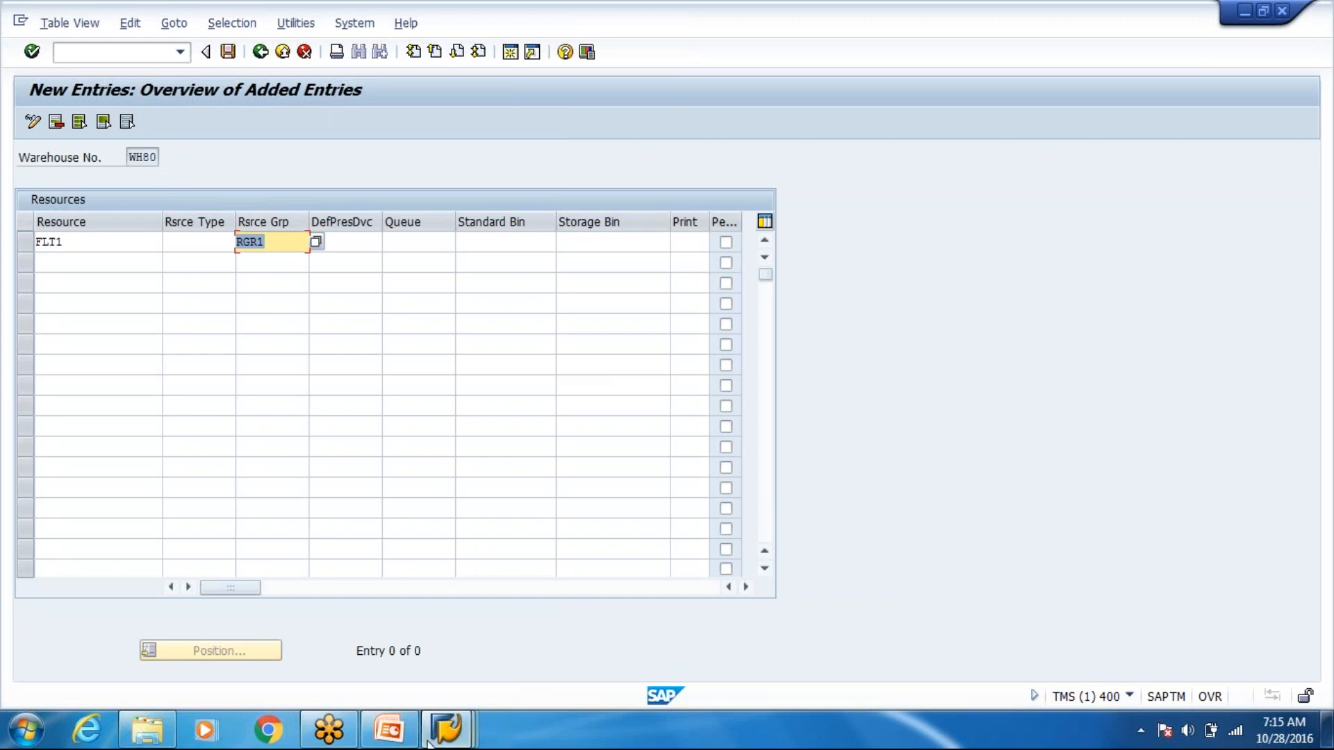
Check the resource type explanation on the PowerPoint slide, and execute Define Resource Types in the Display IMG session
{"action": "left_click", "coordinate": [403, 739]}
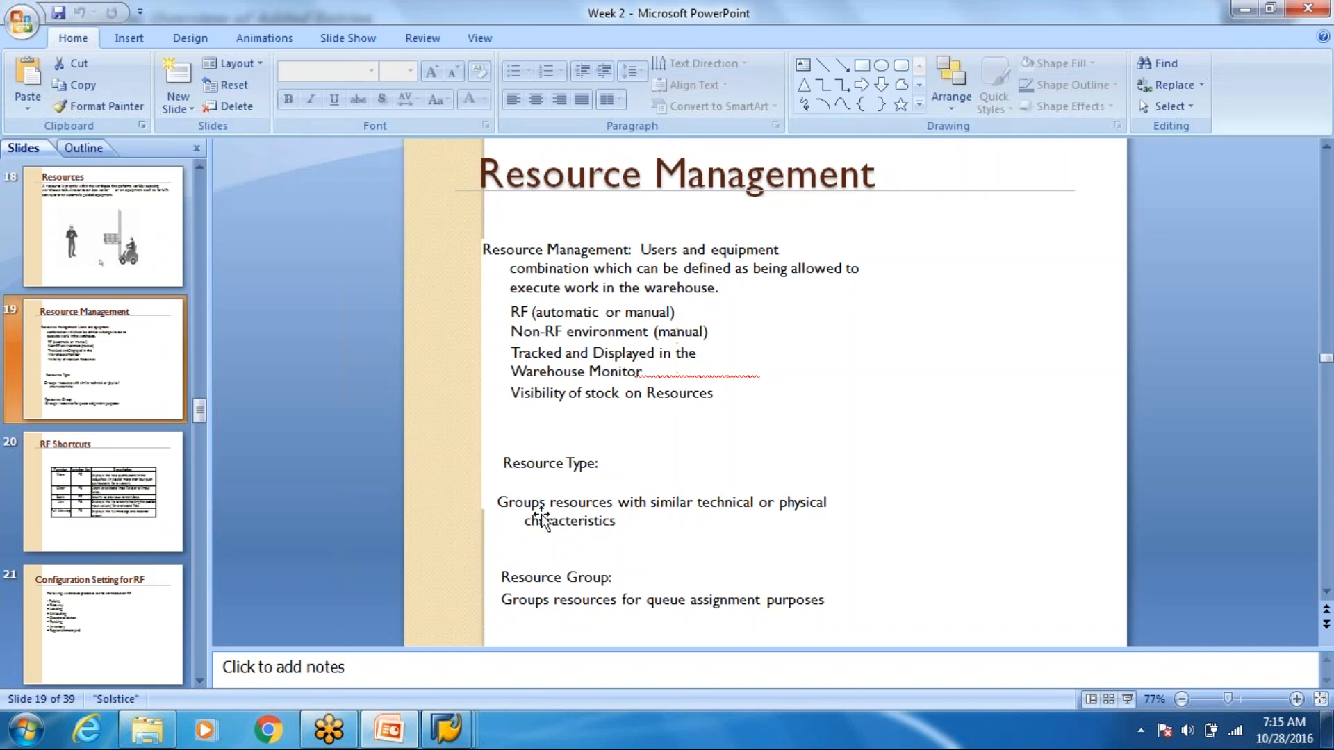
{"action": "mouse_move", "coordinate": [455, 738]}
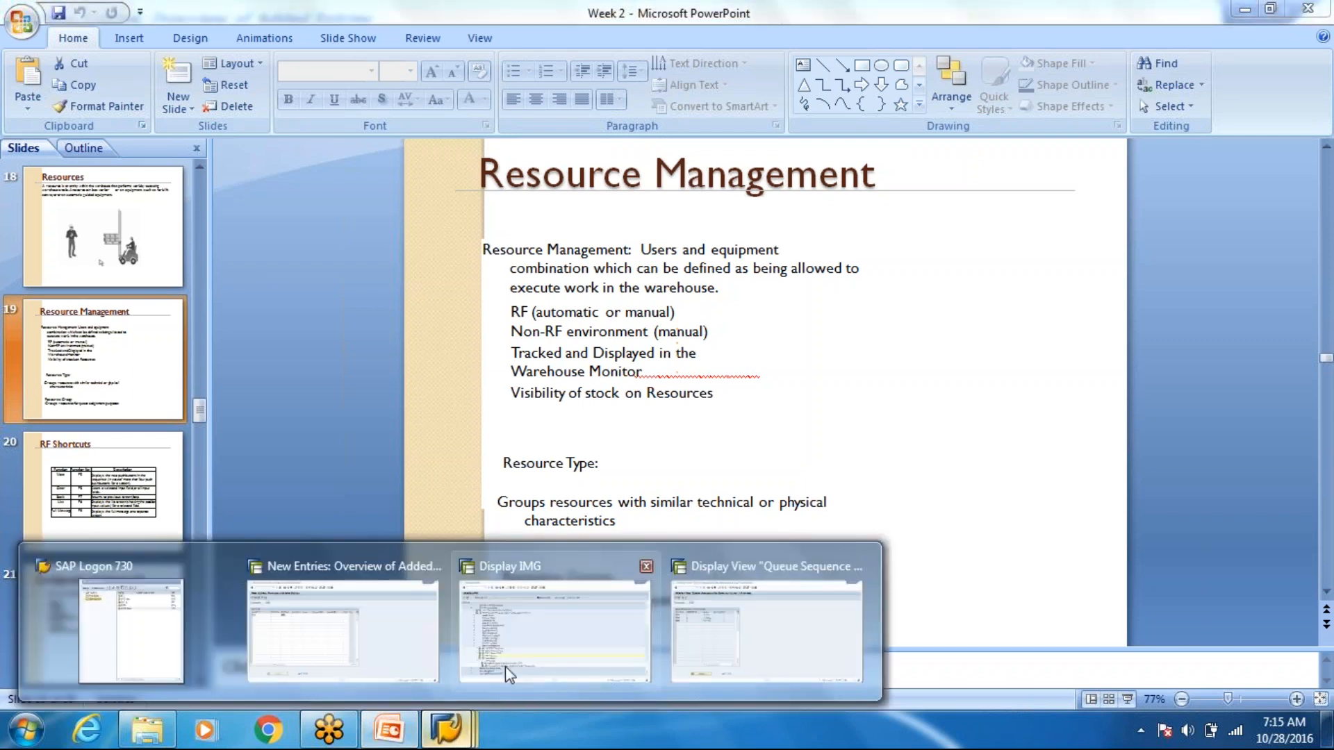
{"action": "left_click", "coordinate": [510, 667]}
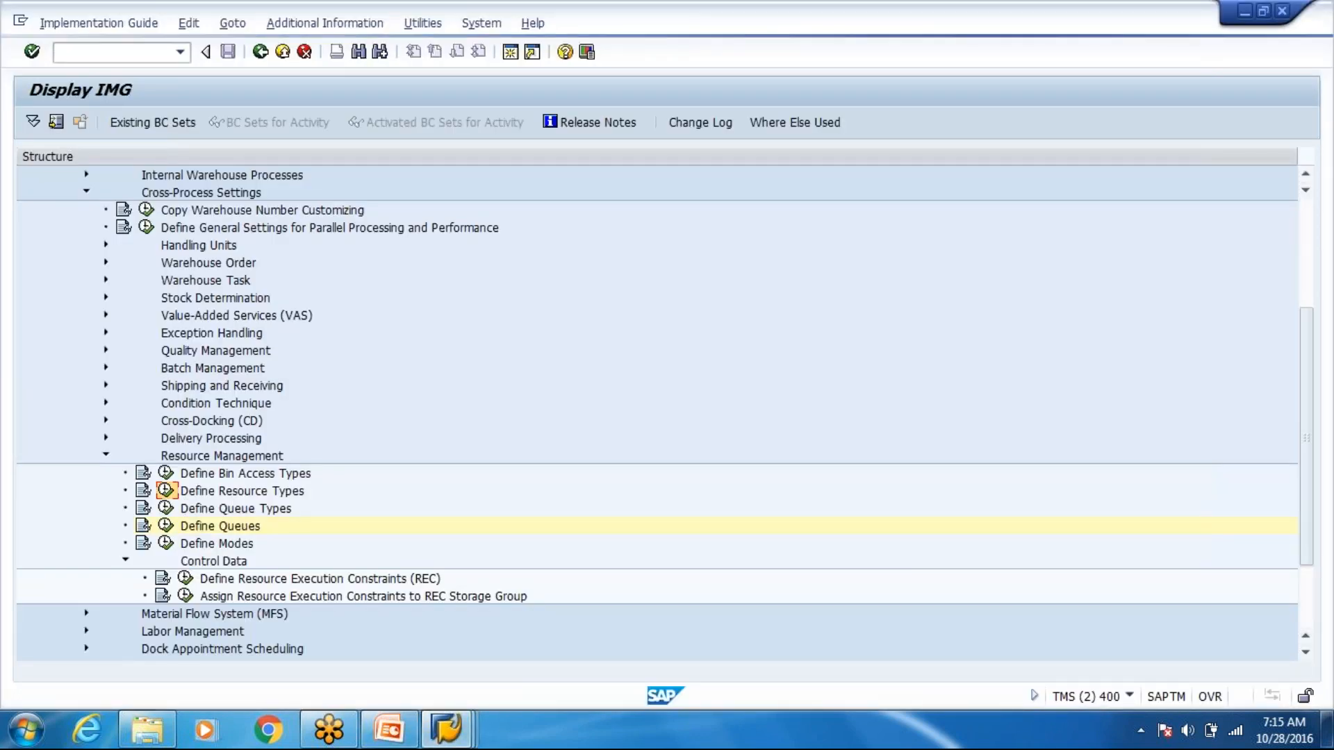
{"action": "left_click", "coordinate": [165, 490]}
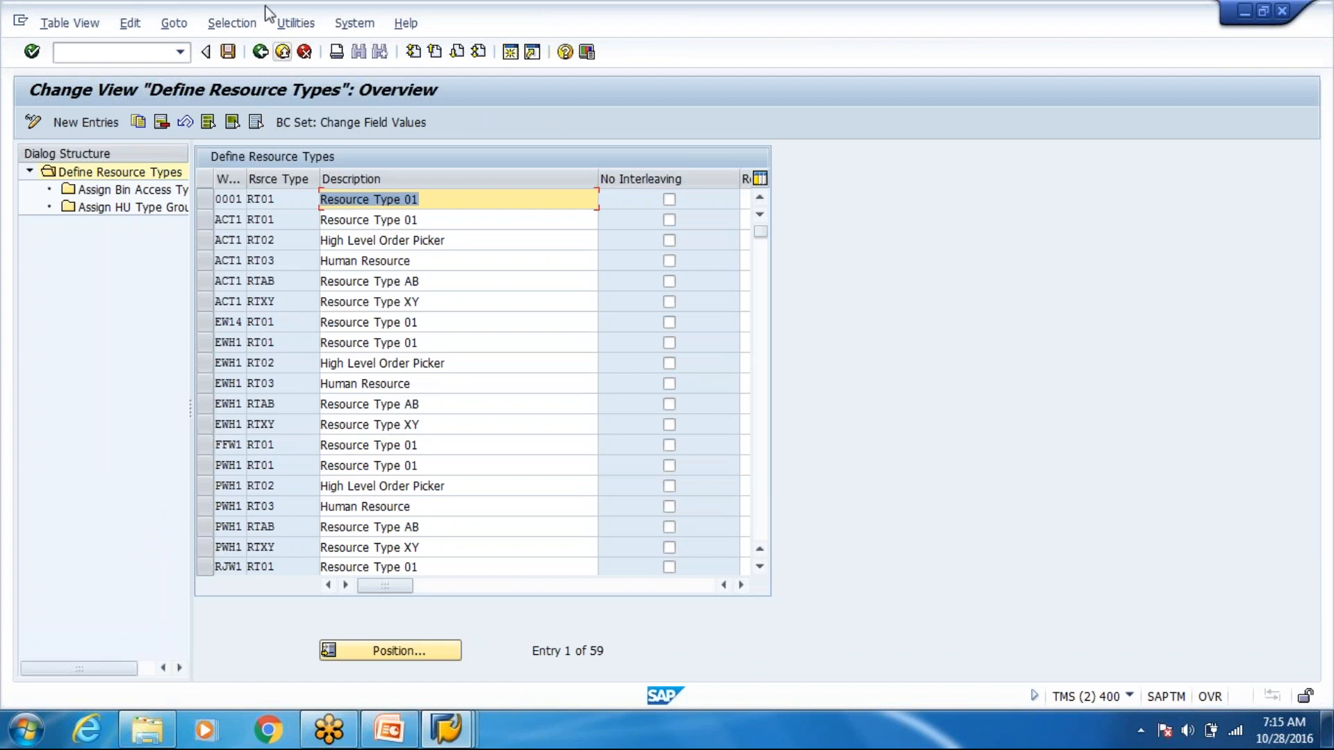
Create a new resource type RTY1 for warehouse WH80 with the description Resource Type 1
{"action": "left_click", "coordinate": [110, 132]}
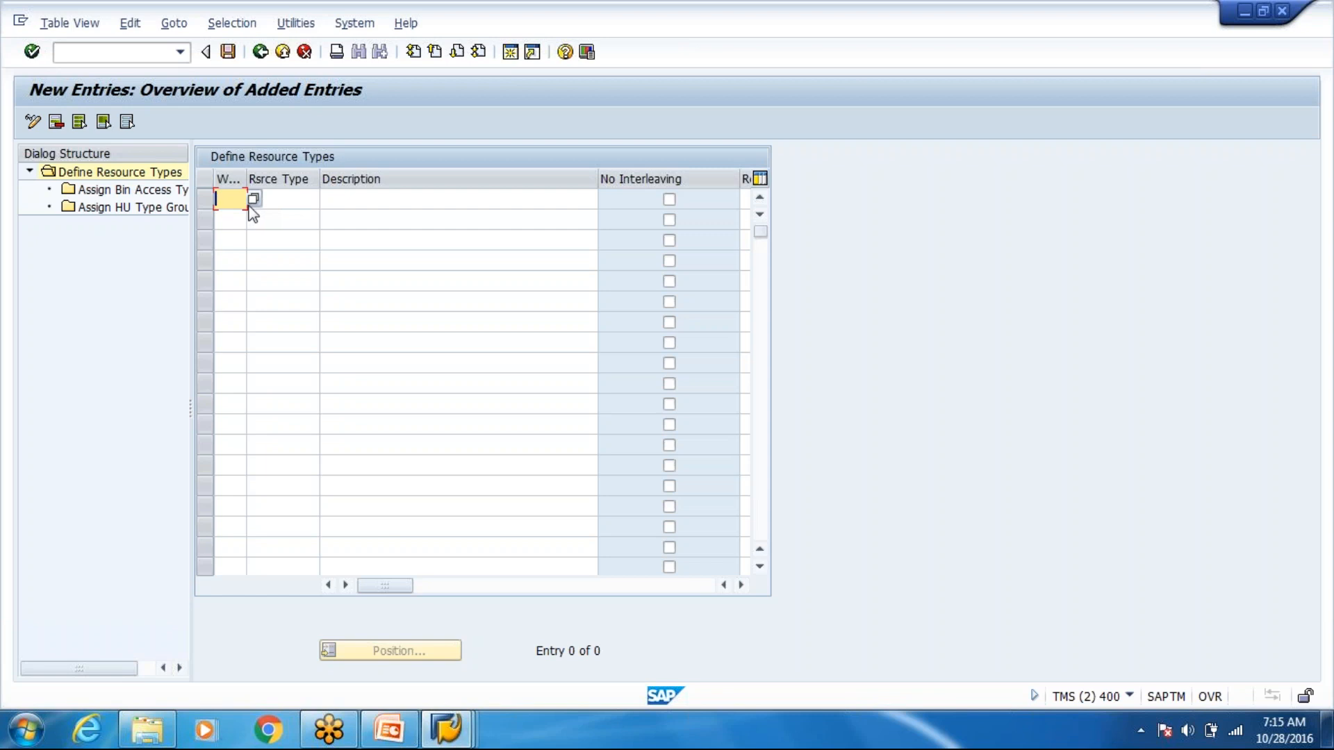
{"action": "type", "text": "WH80"}
{"action": "key", "text": "Tab"}
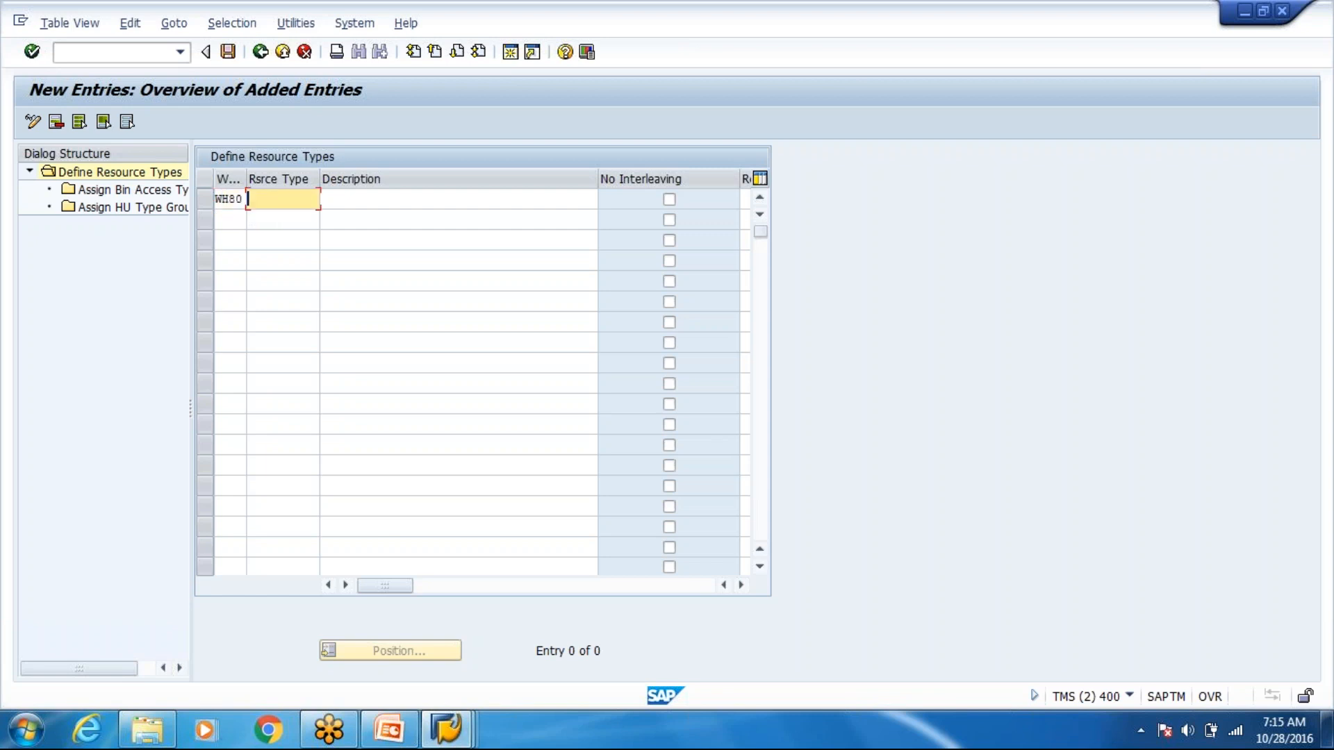
{"action": "type", "text": "RTY1"}
{"action": "key", "text": "Tab"}
{"action": "type", "text": "Res"}
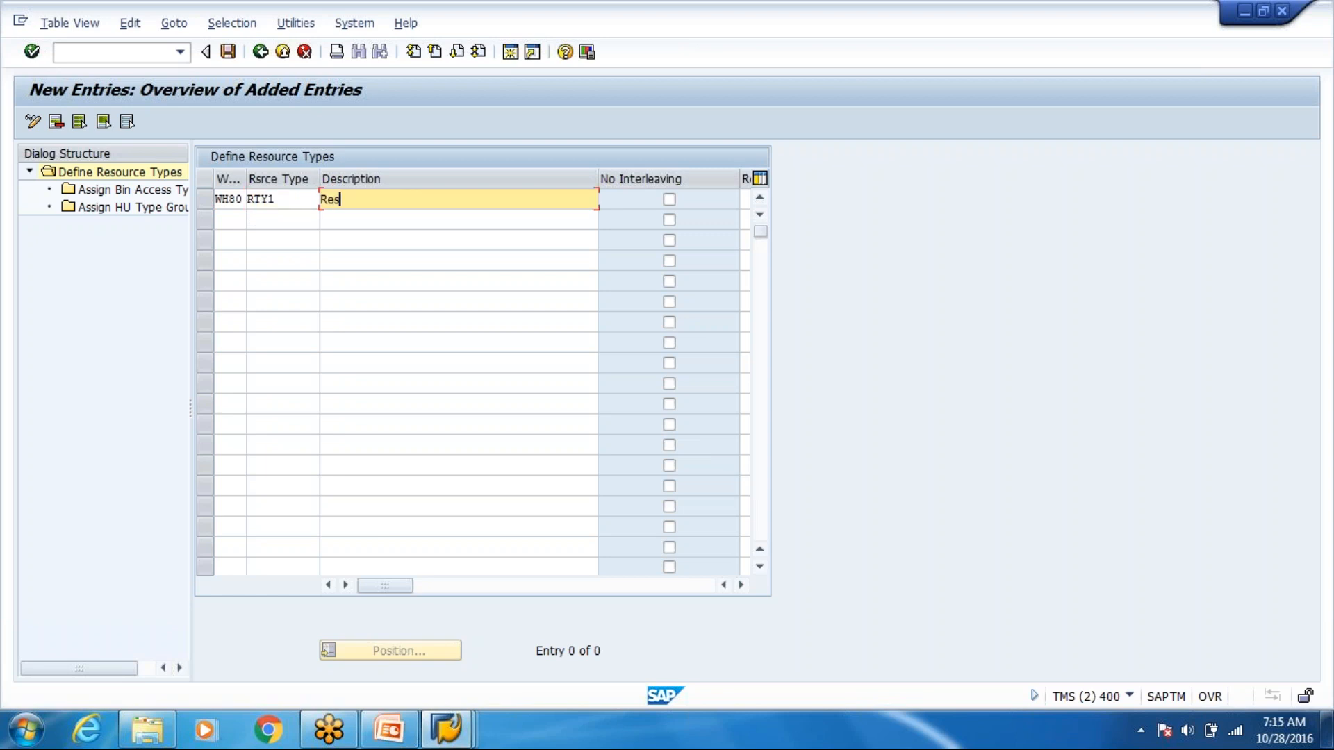
{"action": "type", "text": "ource Type 1"}
{"action": "key", "text": "Return"}
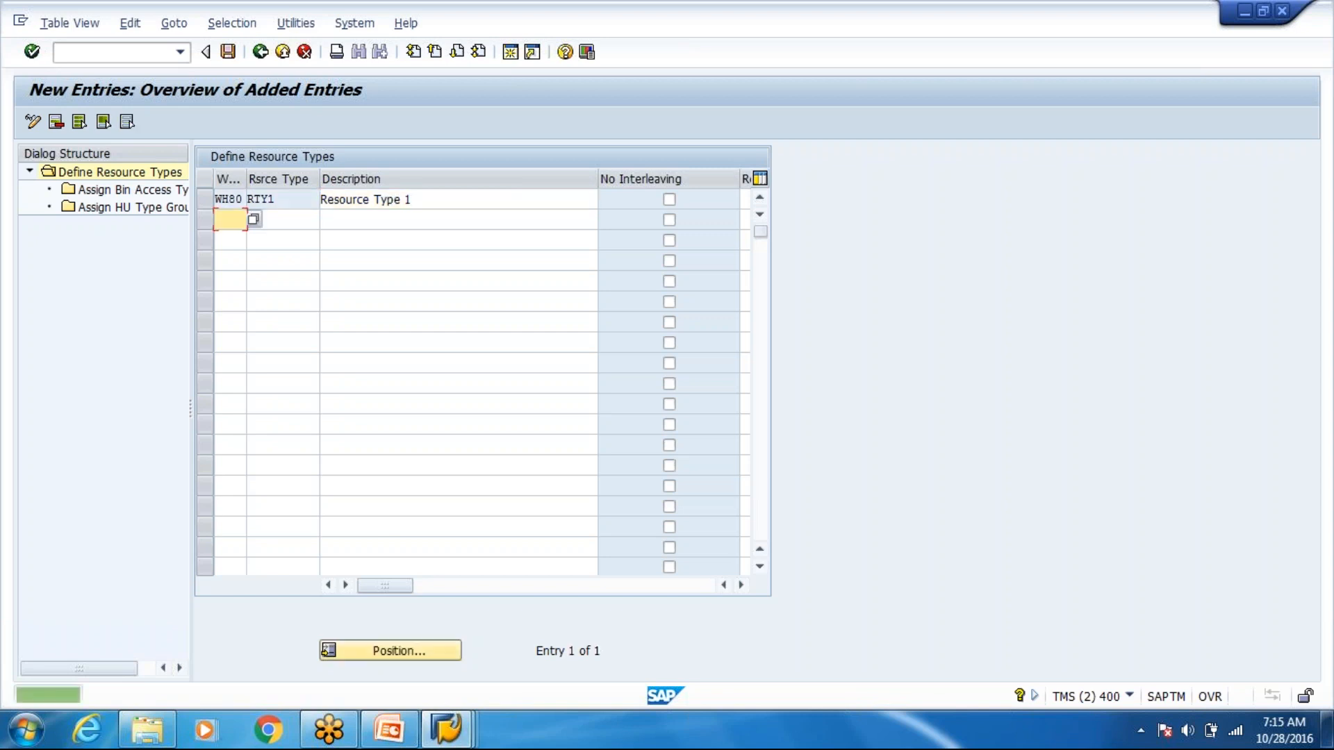
Save resource type RTY1 and review its interleaving, velocity and position management settings
{"action": "key", "text": "ctrl+s"}
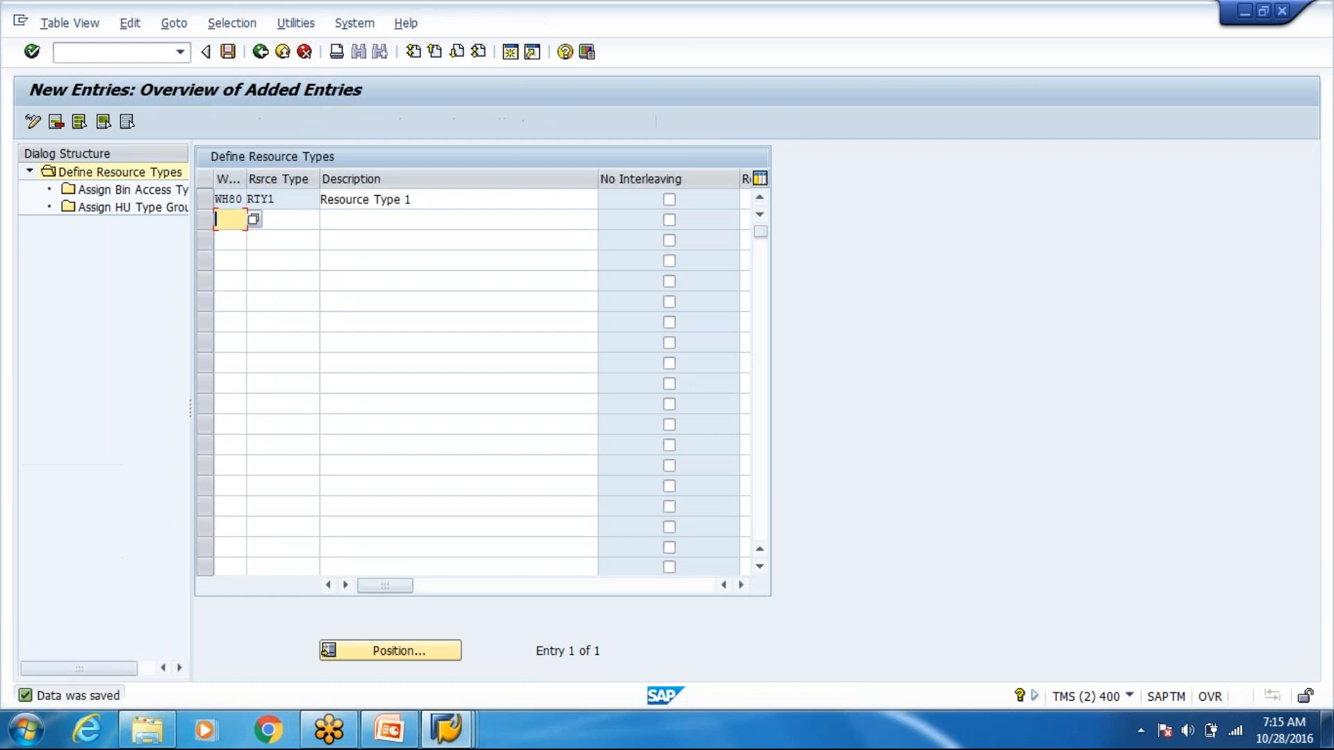
{"action": "left_click", "coordinate": [216, 198]}
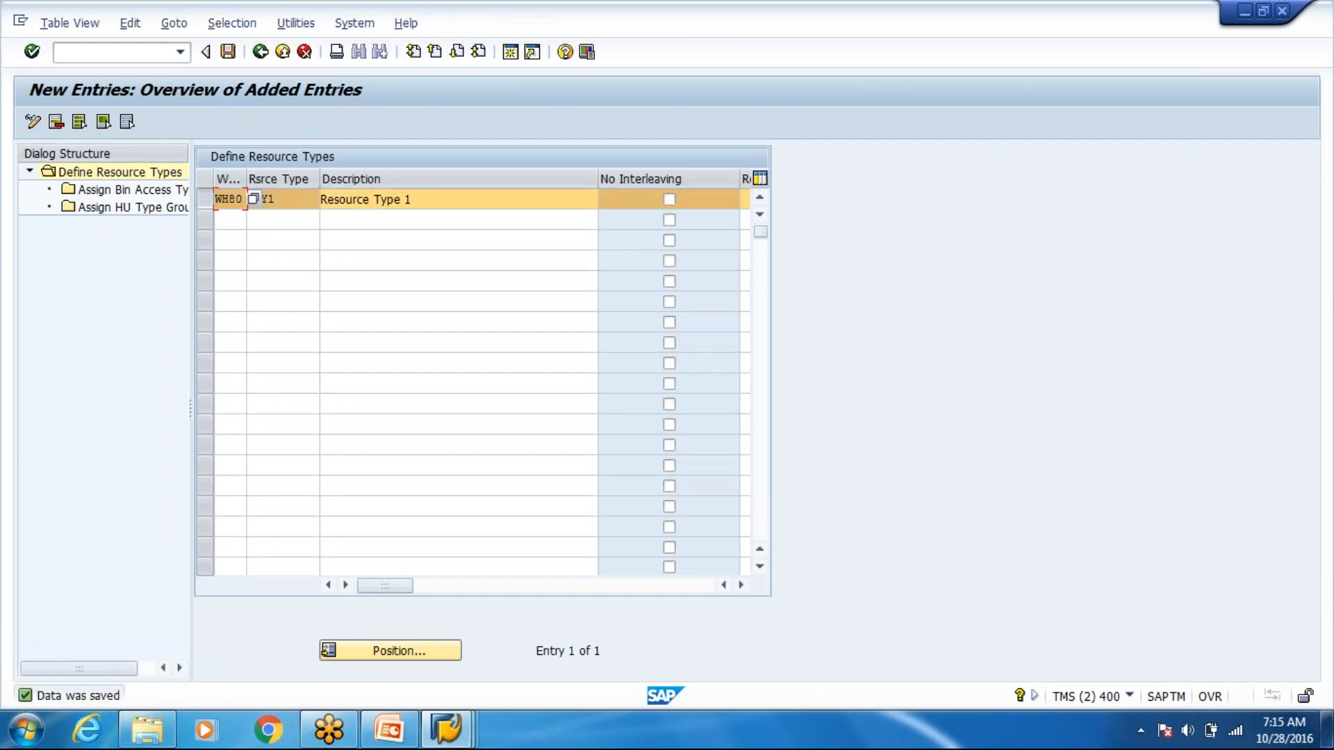
{"action": "left_click_drag", "start_coordinate": [397, 587], "coordinate": [557, 595]}
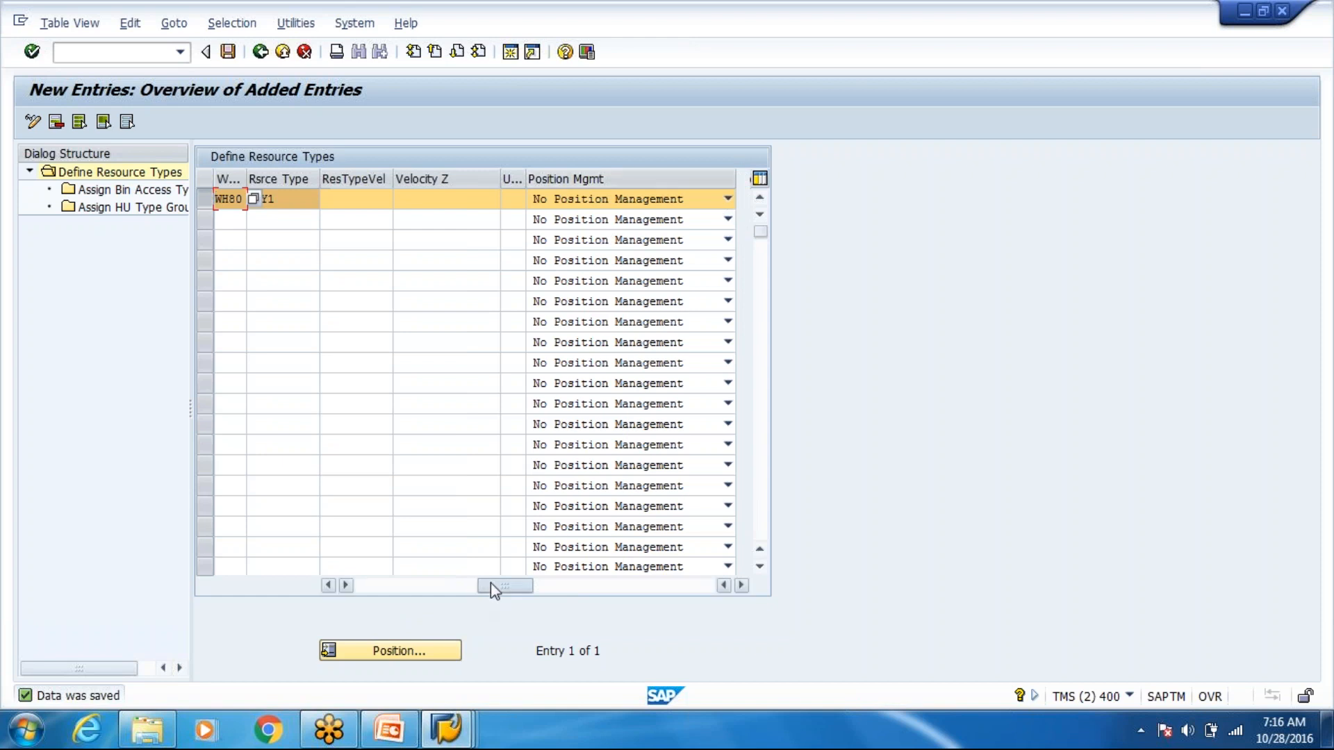
{"action": "left_click_drag", "start_coordinate": [491, 583], "coordinate": [489, 589]}
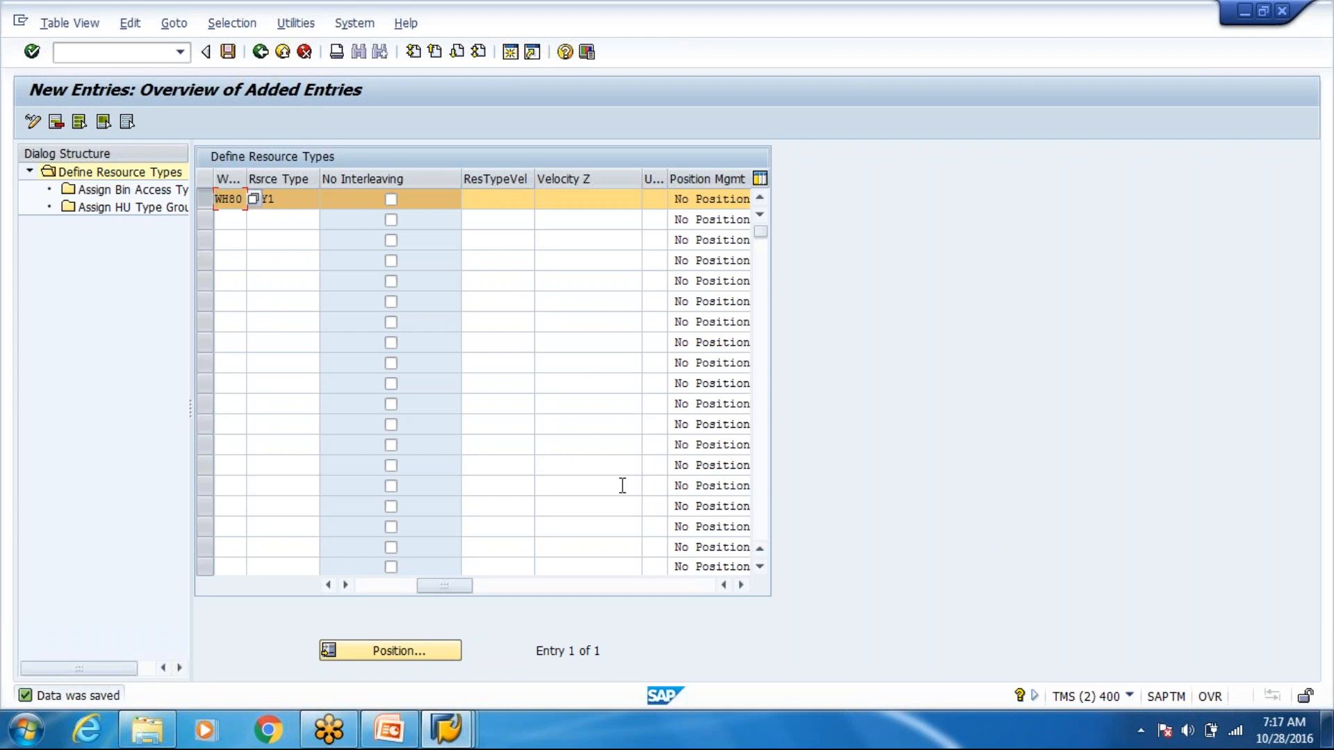
{"action": "left_click_drag", "start_coordinate": [448, 585], "coordinate": [374, 612]}
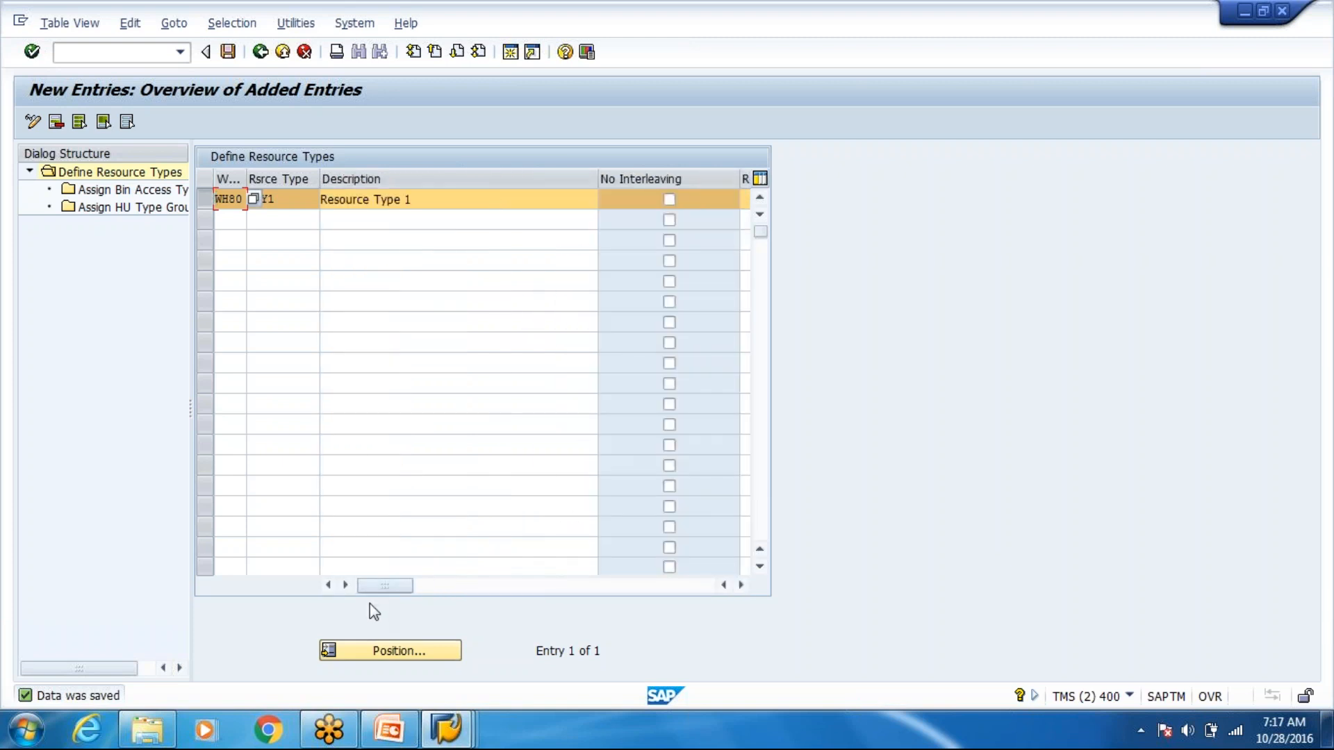
{"action": "left_click_drag", "start_coordinate": [378, 587], "coordinate": [566, 604]}
Open new bin access type entries for resource type RTY1 and check the access types available for warehouse WH80
{"action": "left_click", "coordinate": [104, 190]}
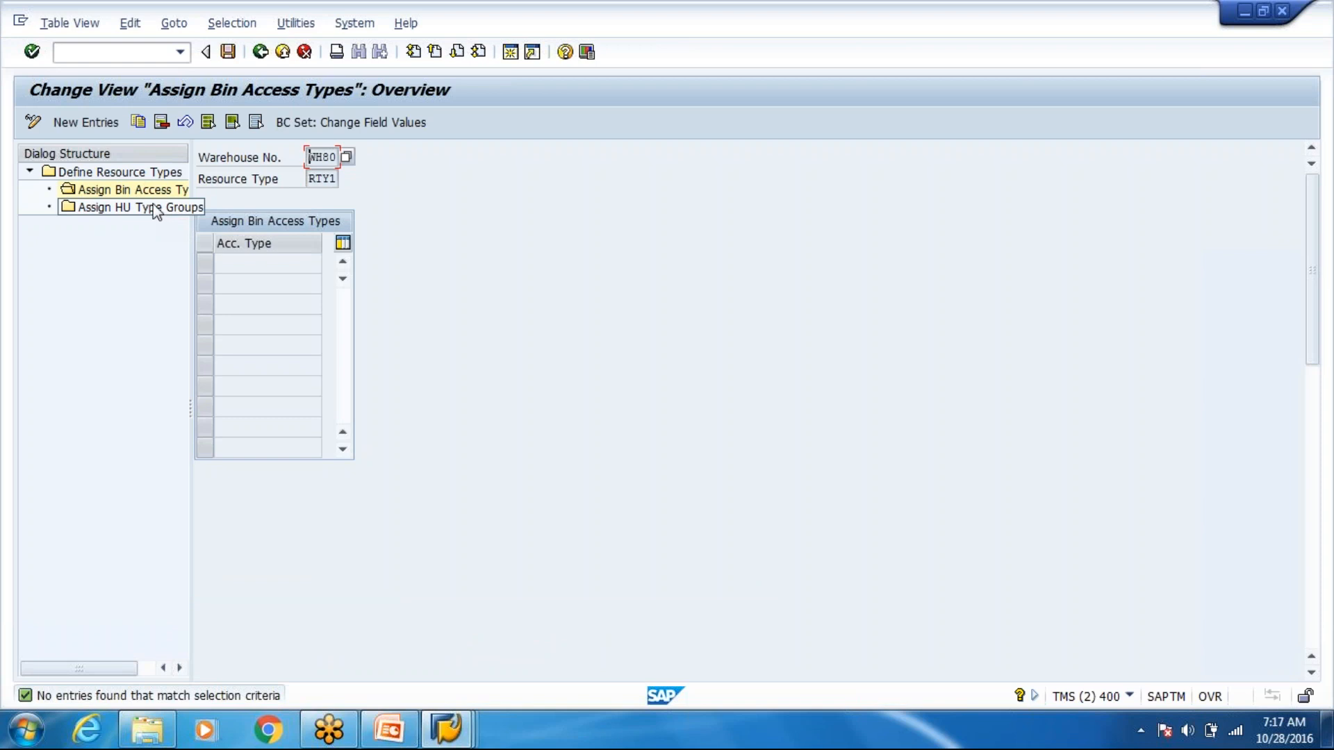
{"action": "left_click", "coordinate": [98, 125]}
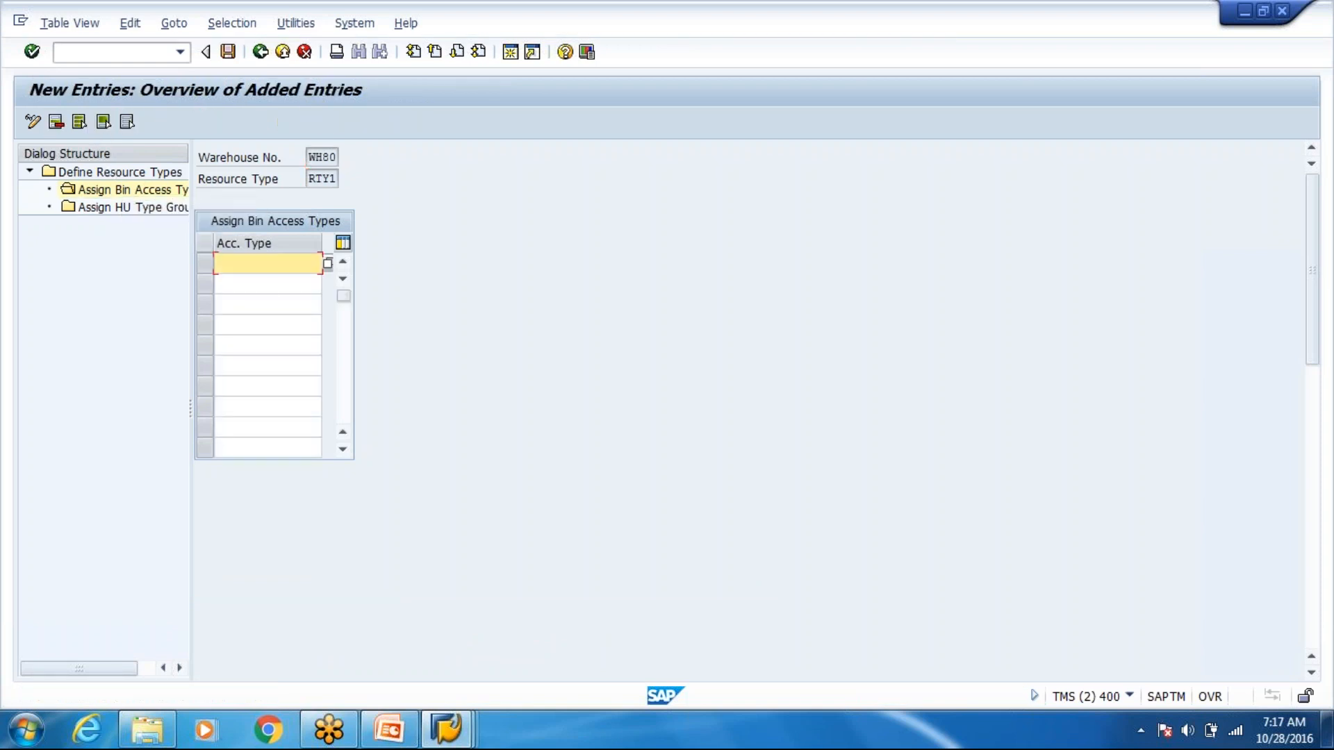
{"action": "left_click", "coordinate": [327, 264]}
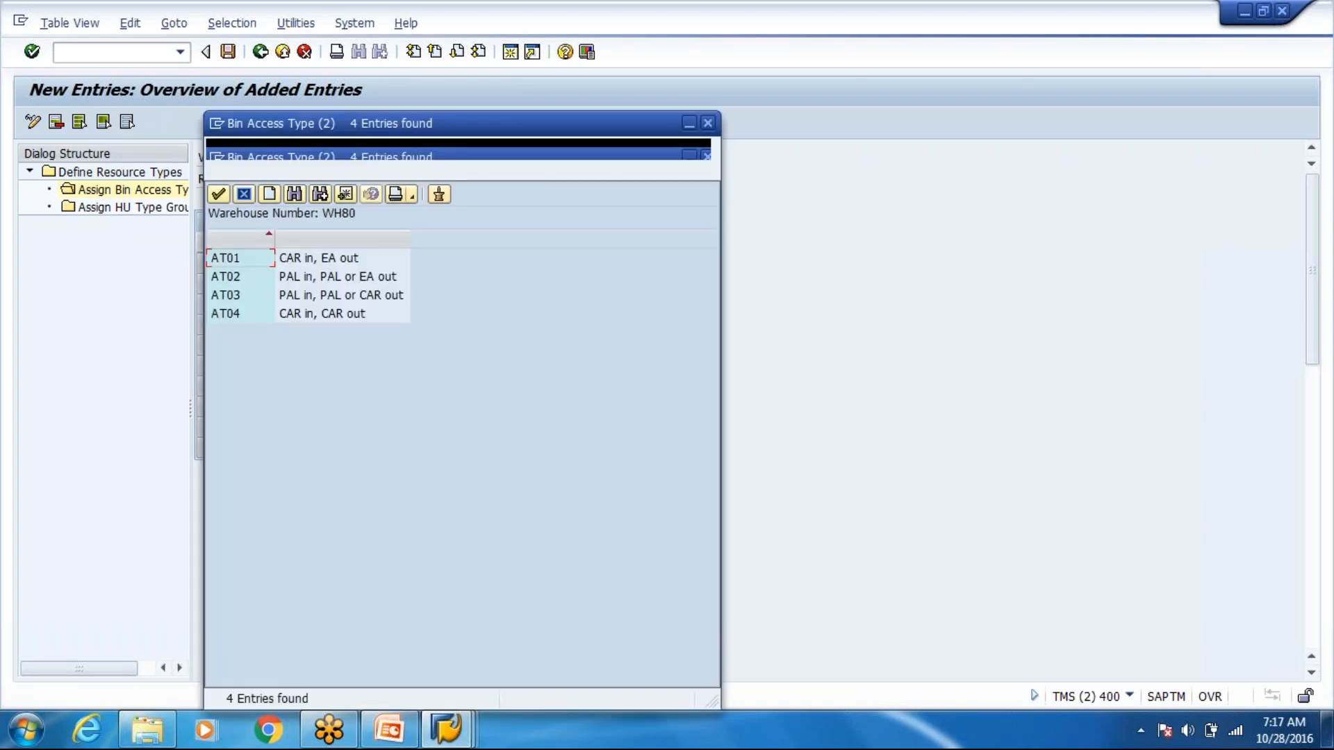
{"action": "left_click", "coordinate": [708, 124]}
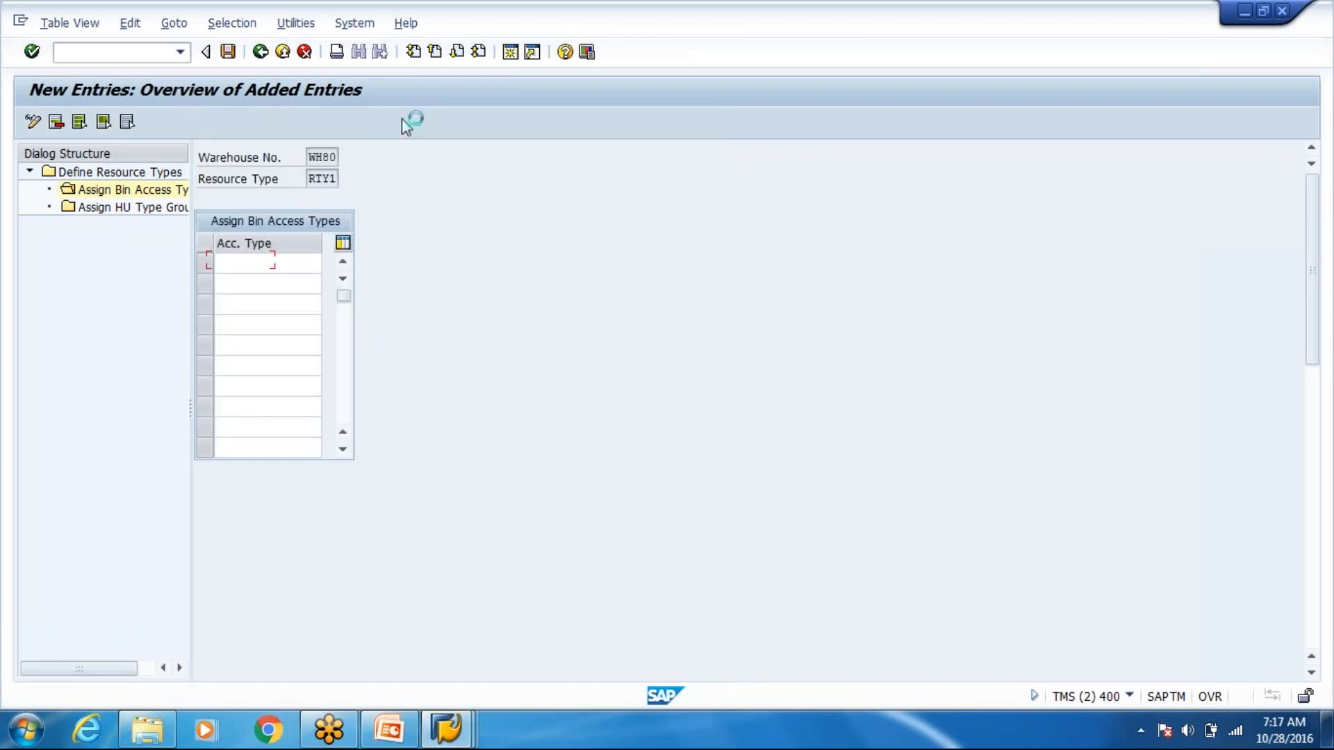
Open transaction /scwm/ls03 in a new session and display storage bin TEST_1 of warehouse WH80
{"action": "left_click", "coordinate": [104, 54]}
{"action": "type", "text": "/"}
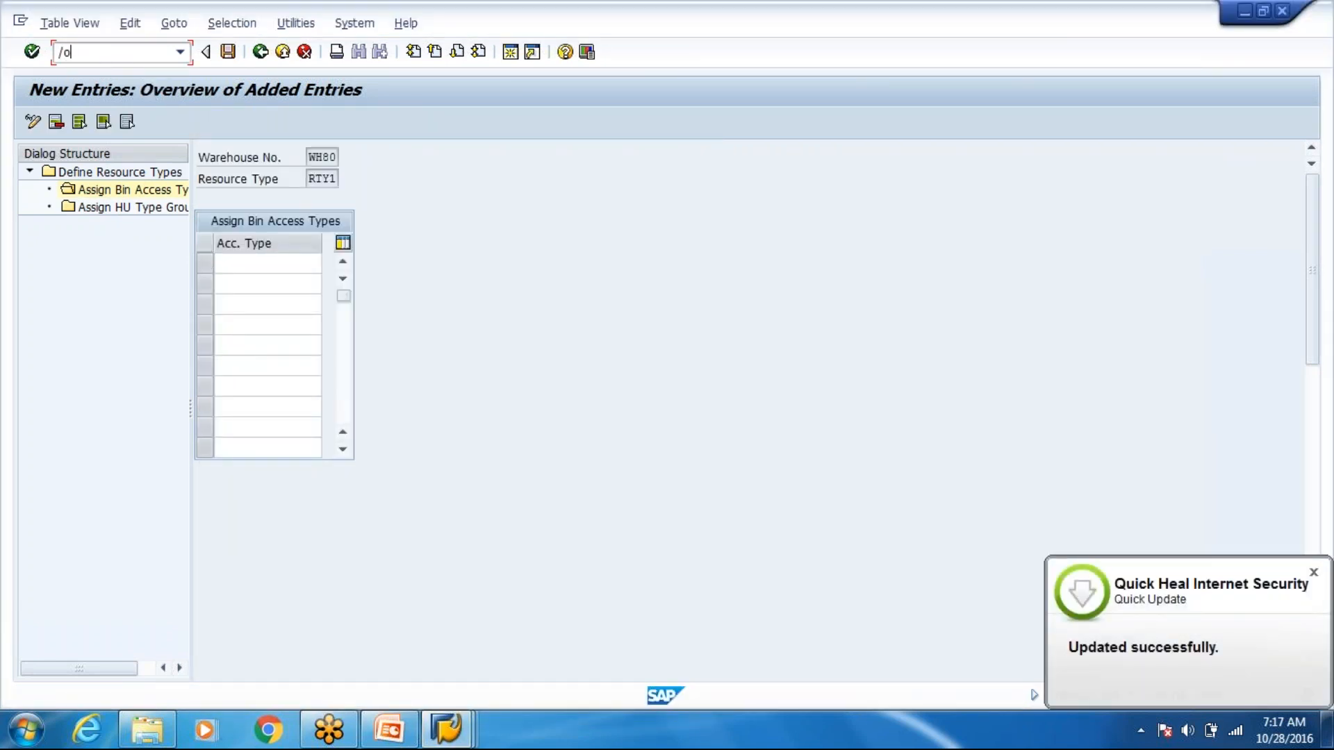
{"action": "type", "text": "o/scwm/ls03"}
{"action": "key", "text": "Return"}
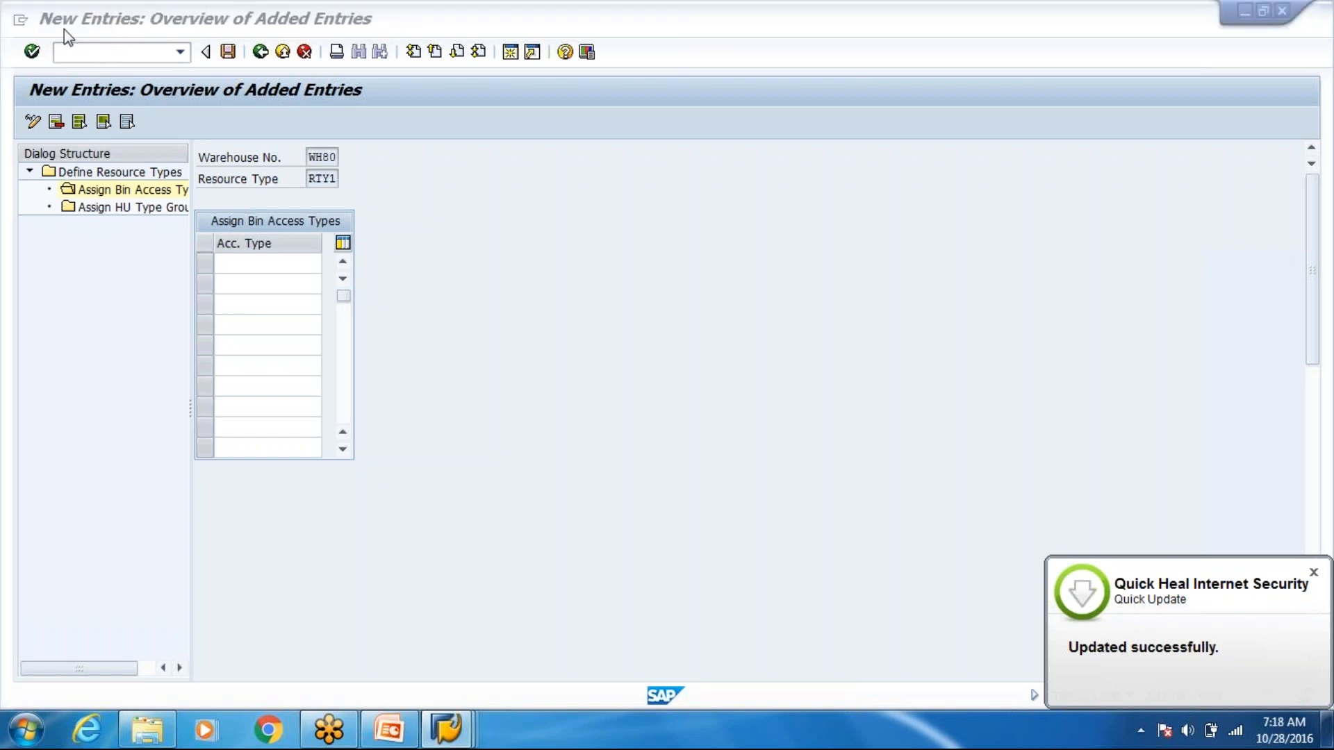
{"action": "left_click", "coordinate": [162, 176]}
{"action": "left_click", "coordinate": [170, 193]}
{"action": "key", "text": "Return"}
Check the possible Bin Access Type values for storage bin TEST_1 and close the list without choosing one
{"action": "left_click", "coordinate": [140, 306]}
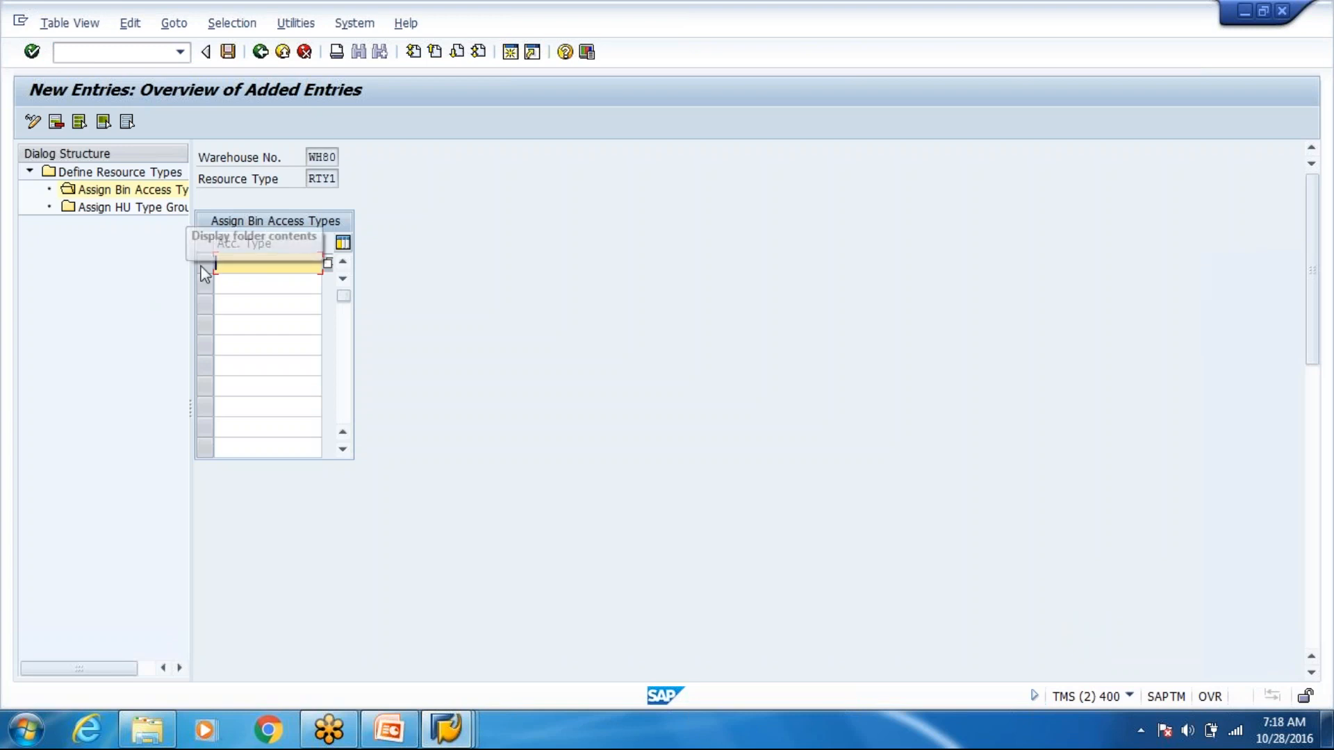
{"action": "left_click_drag", "start_coordinate": [191, 276], "coordinate": [251, 290]}
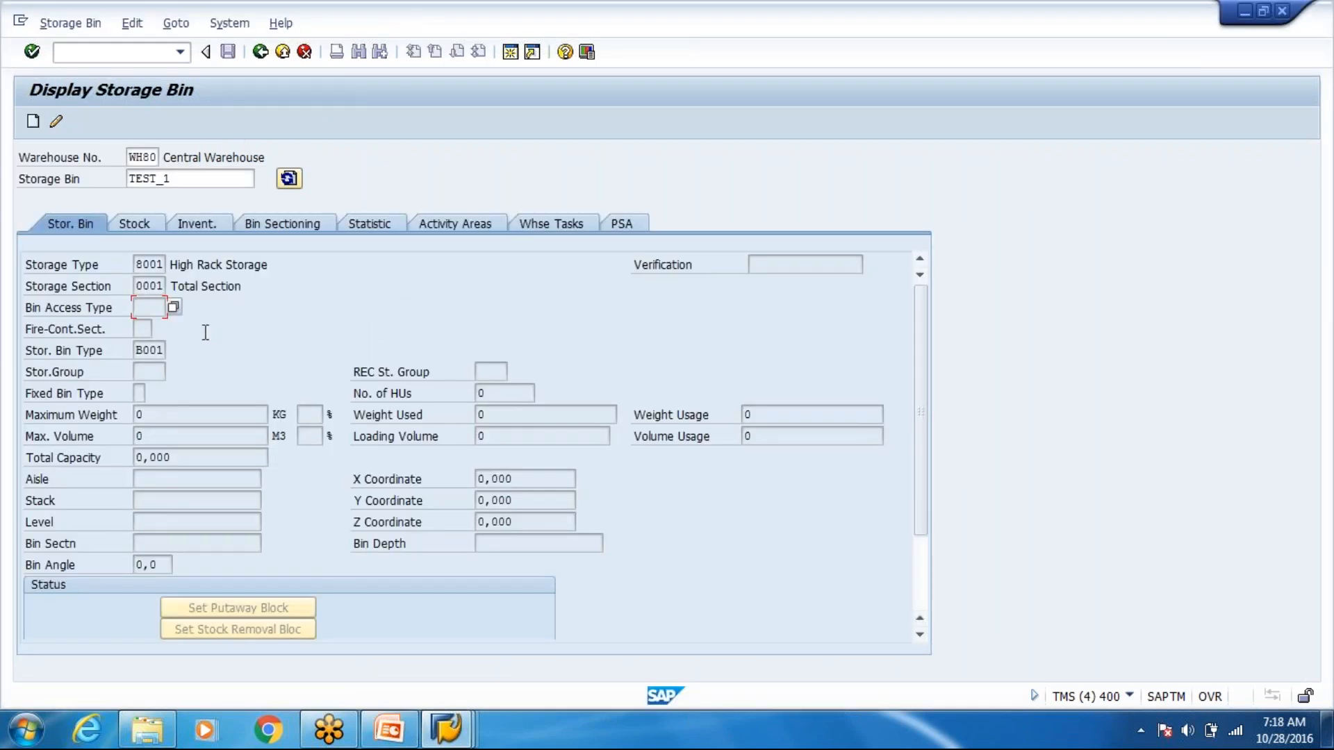
{"action": "left_click", "coordinate": [172, 308]}
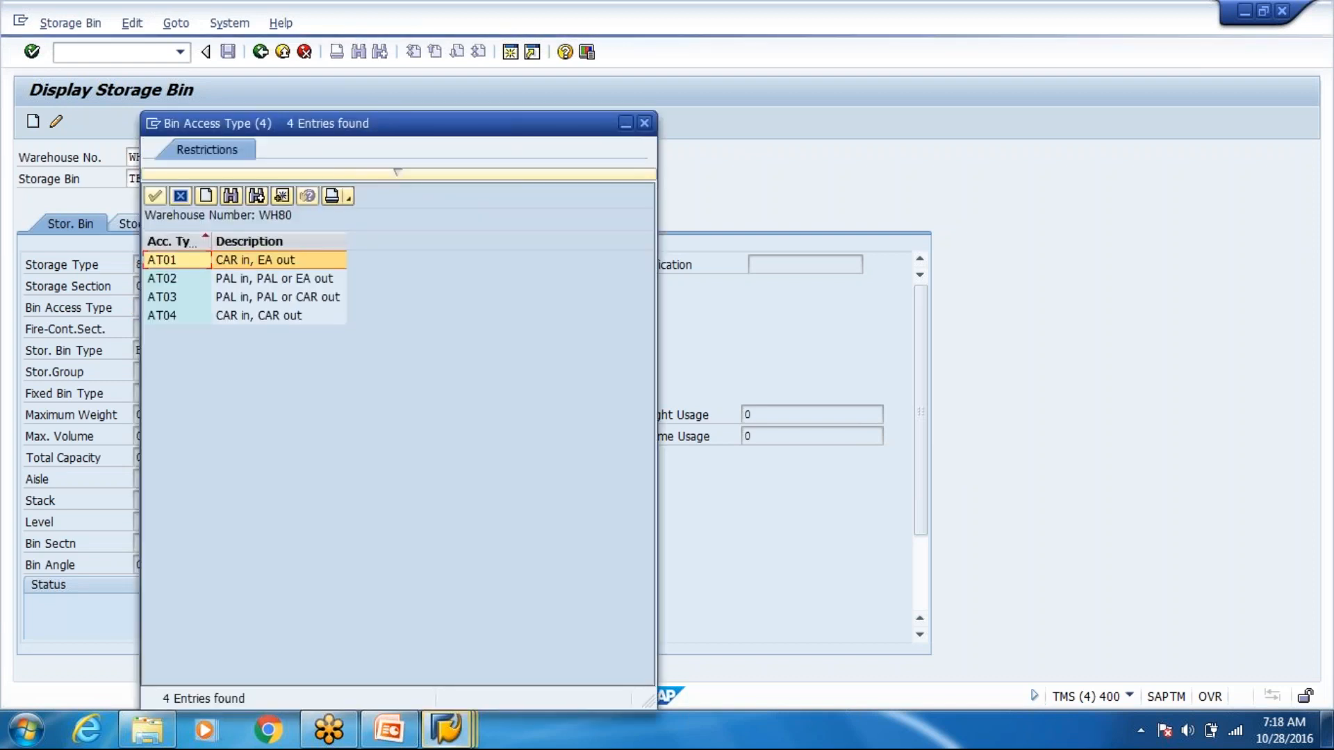
{"action": "left_click", "coordinate": [644, 123]}
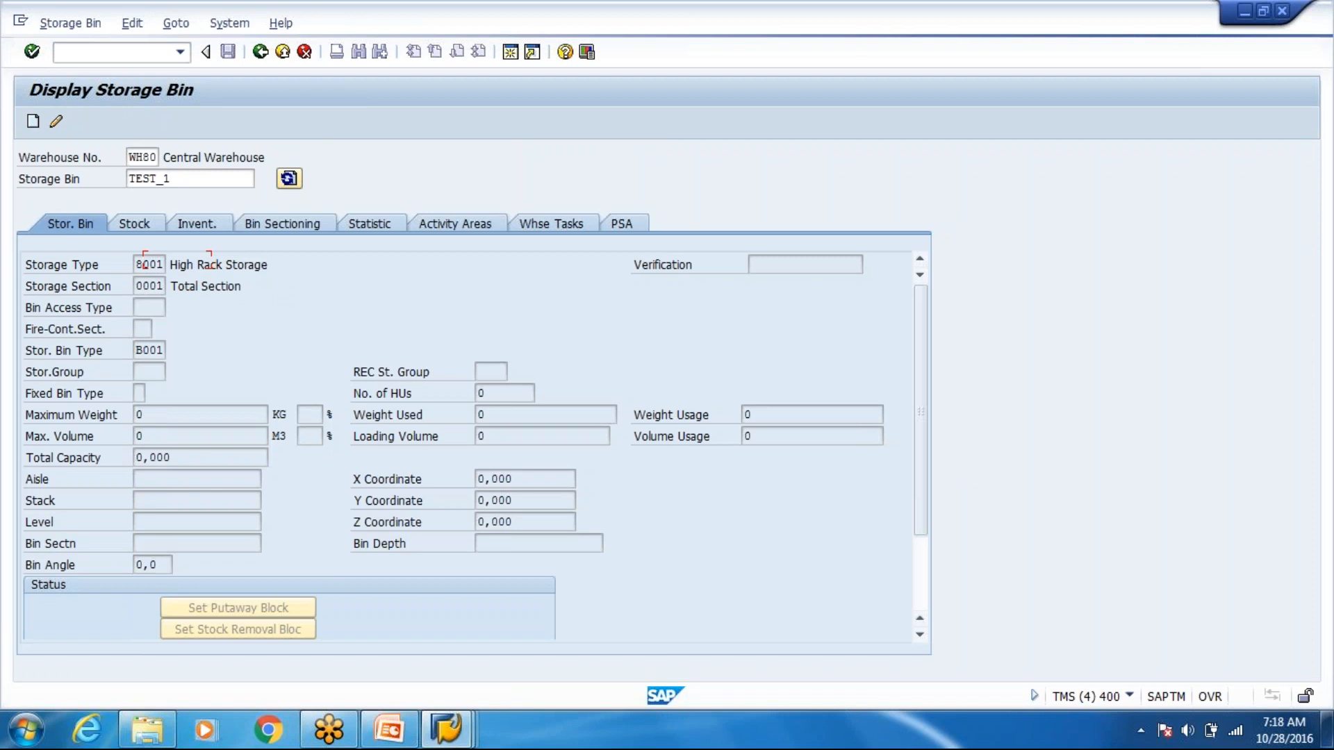
Return to the resource type session and open Assign HU Type Groups for resource type RTY1
{"action": "key", "text": "alt+Tab"}
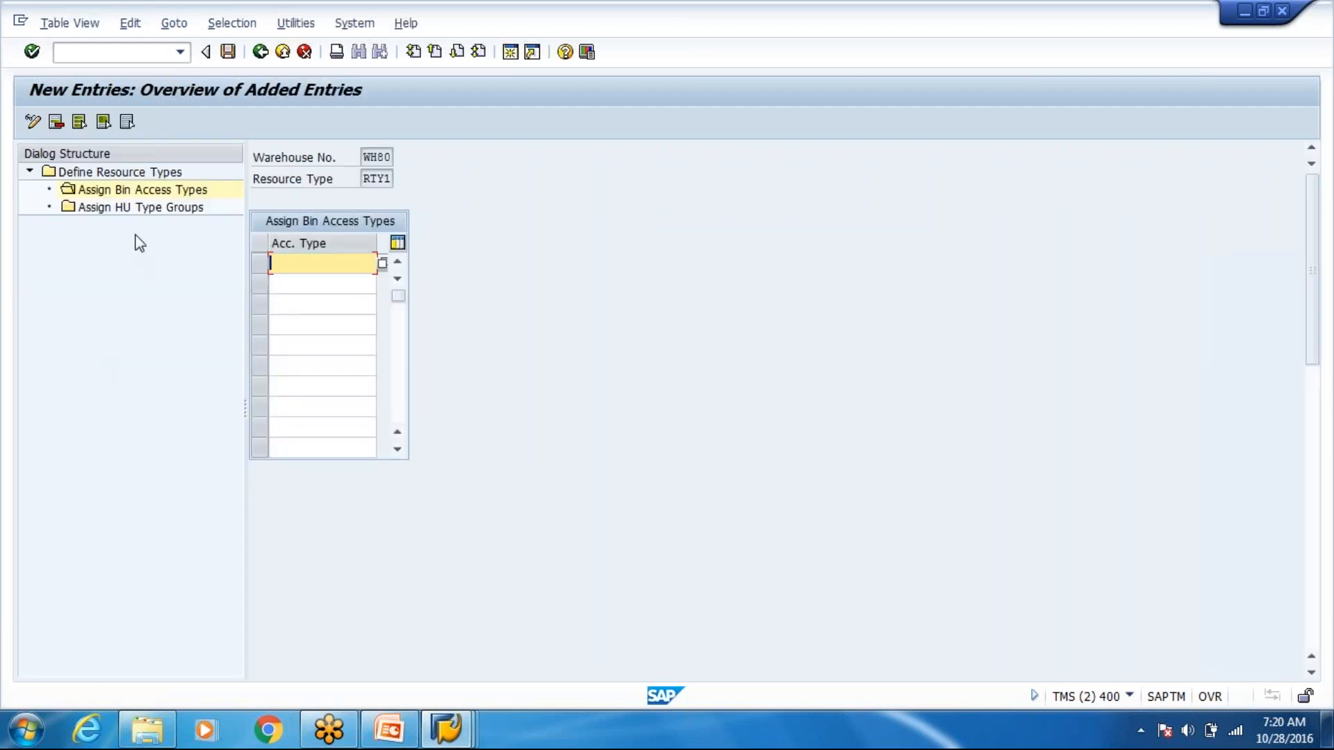
{"action": "double_click", "coordinate": [173, 208]}
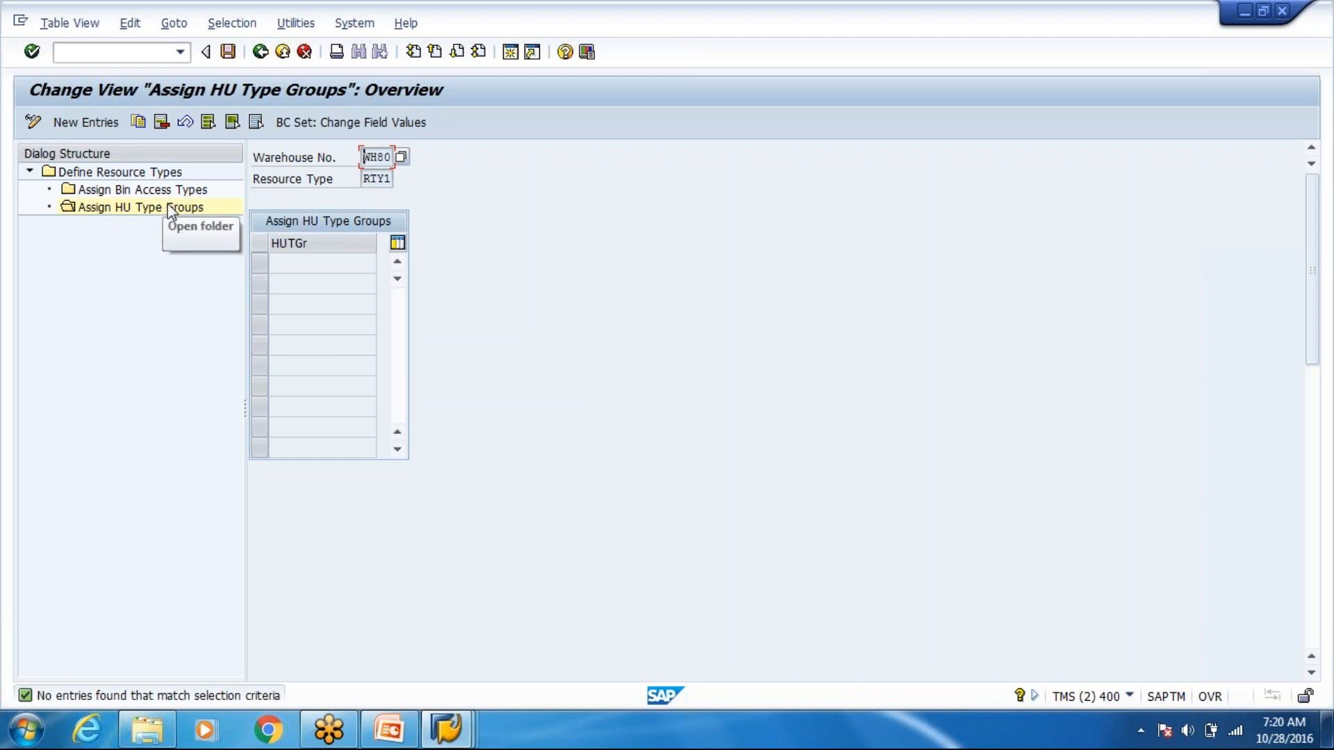
{"action": "left_click", "coordinate": [445, 733]}
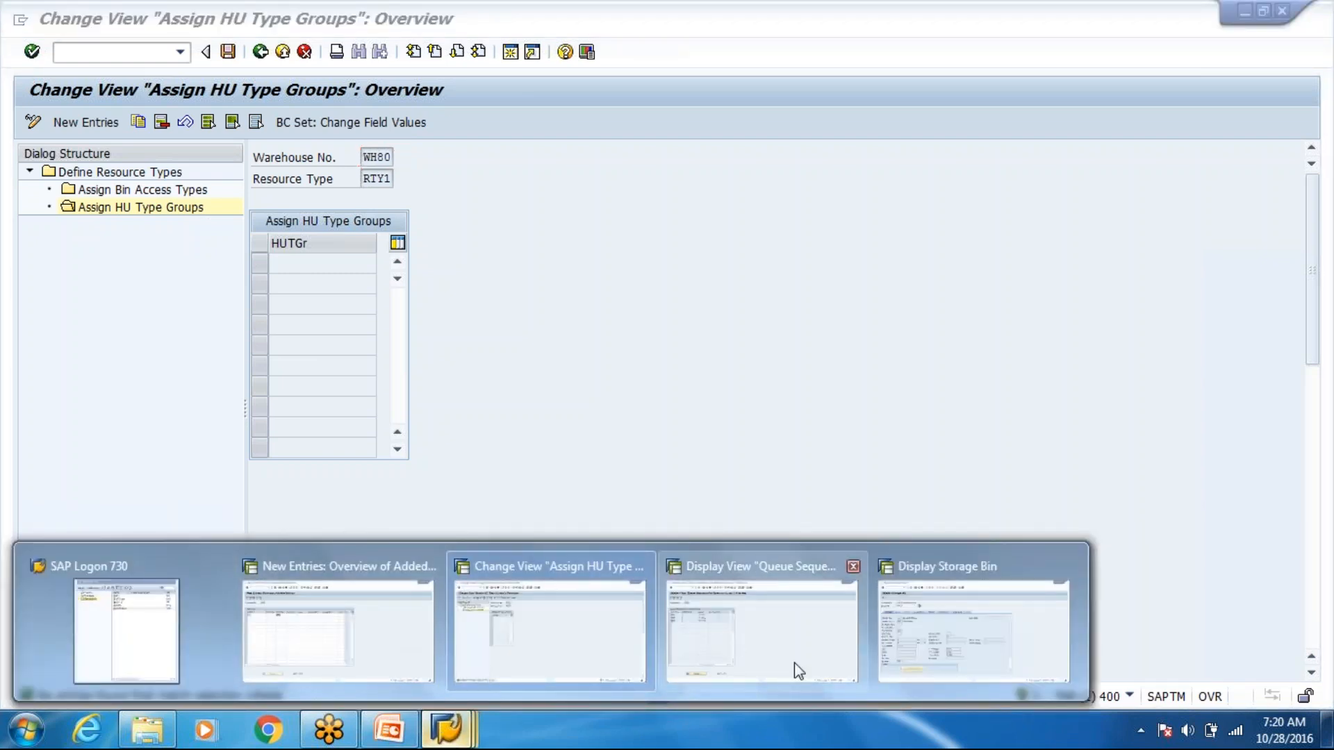
{"action": "left_click", "coordinate": [549, 628]}
Open transaction /scwm/mon in a new session with monitor SAP for warehouse WH80
{"action": "left_click", "coordinate": [118, 52]}
{"action": "type", "text": "/o/s"}
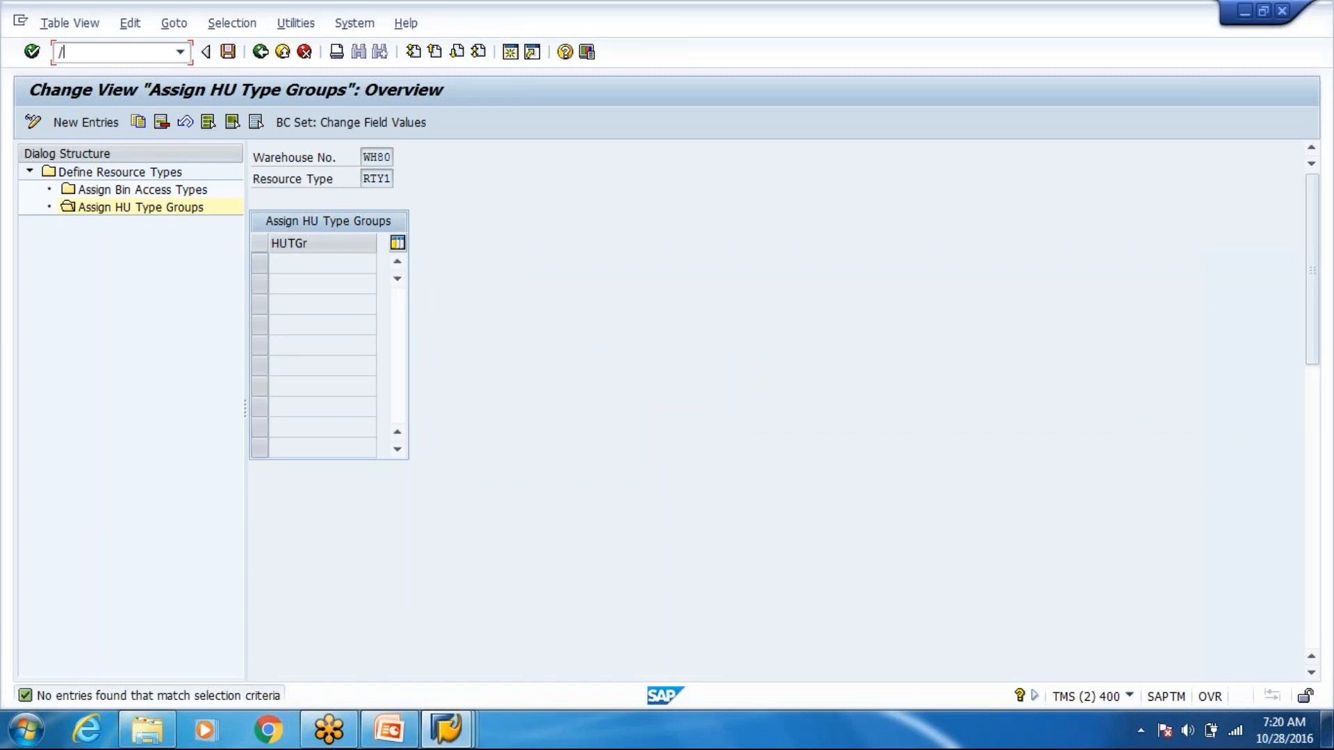
{"action": "type", "text": "cwm/mon"}
{"action": "key", "text": "Return"}
{"action": "type", "text": "SAP"}
{"action": "left_click", "coordinate": [556, 479]}
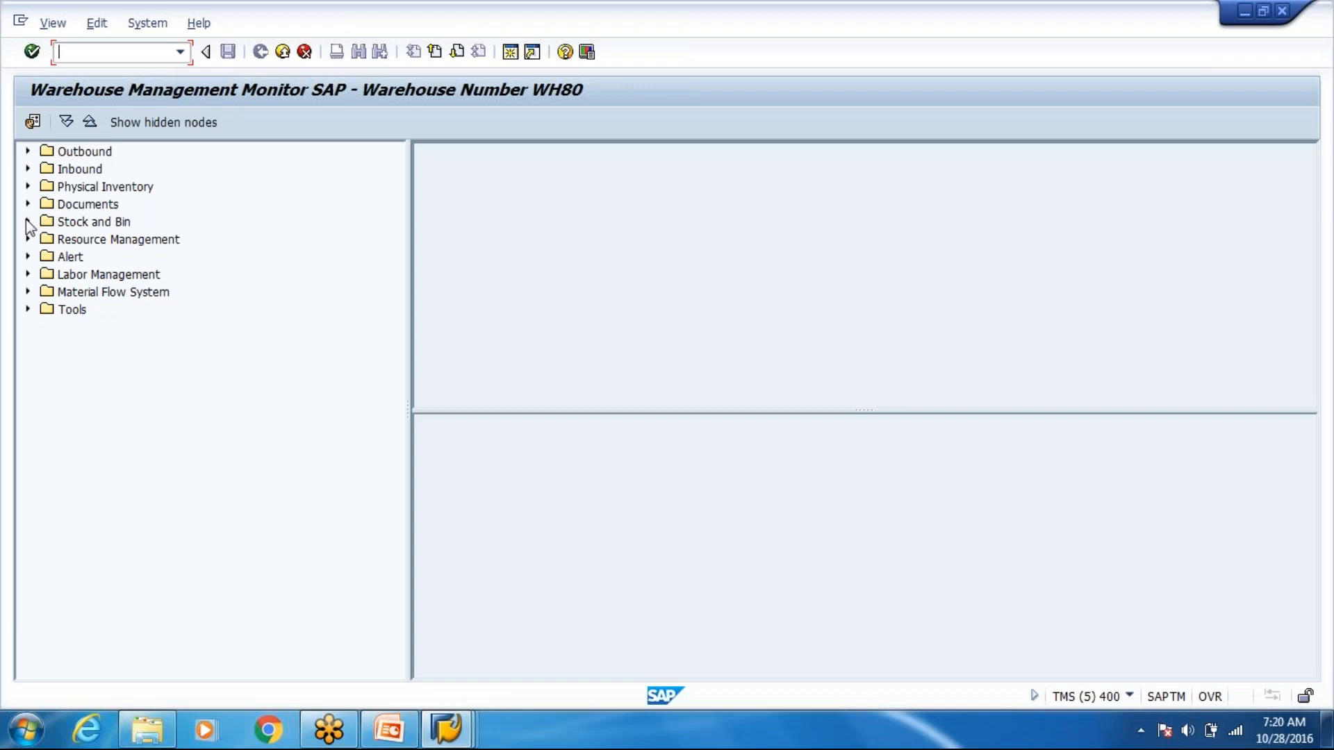
List all handling units under Stock and Bin without selection criteria, and enlarge the result list
{"action": "left_click", "coordinate": [27, 221]}
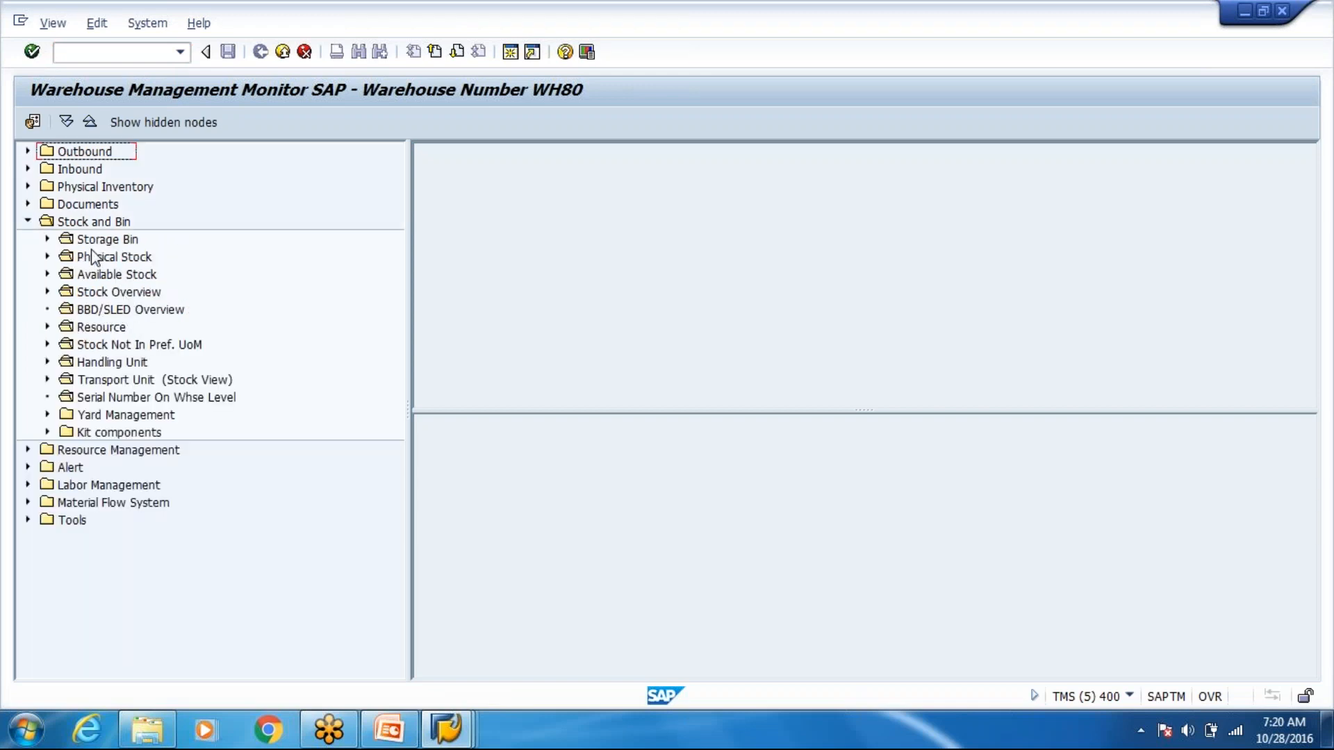
{"action": "left_click", "coordinate": [104, 364]}
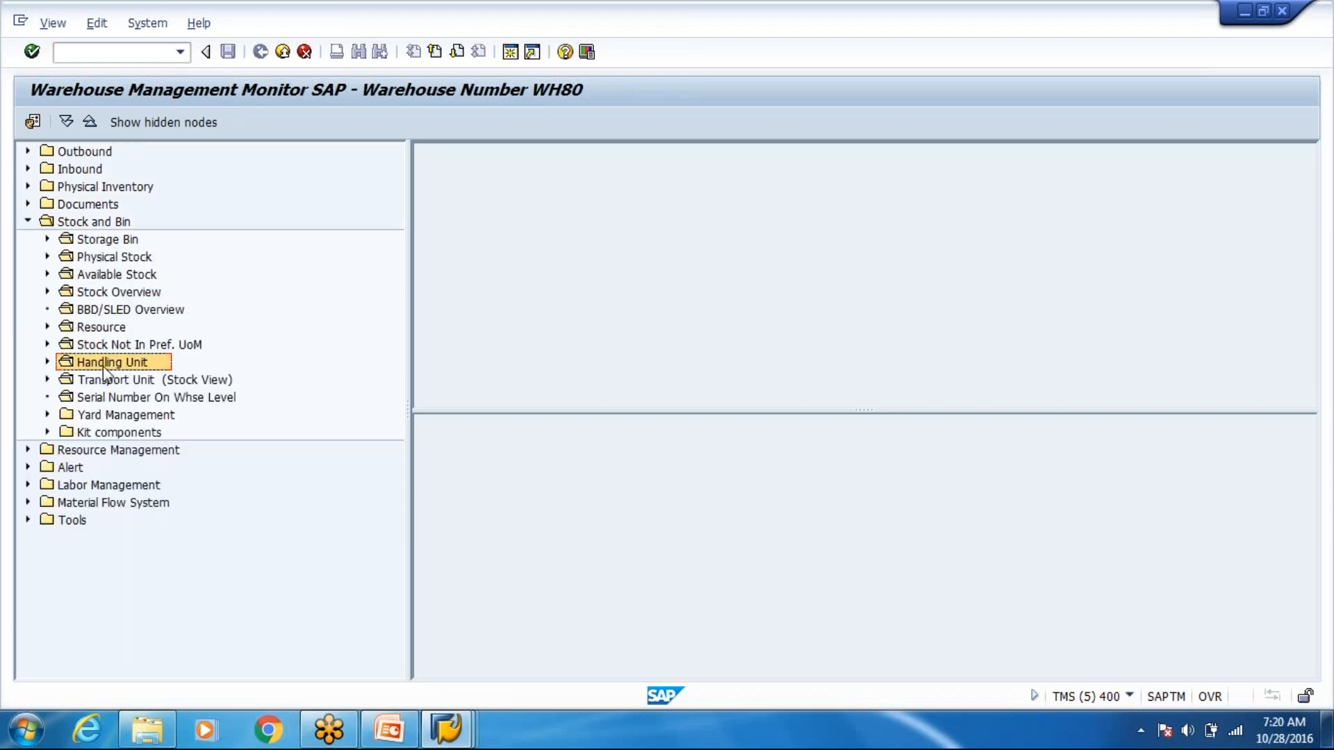
{"action": "double_click", "coordinate": [110, 364]}
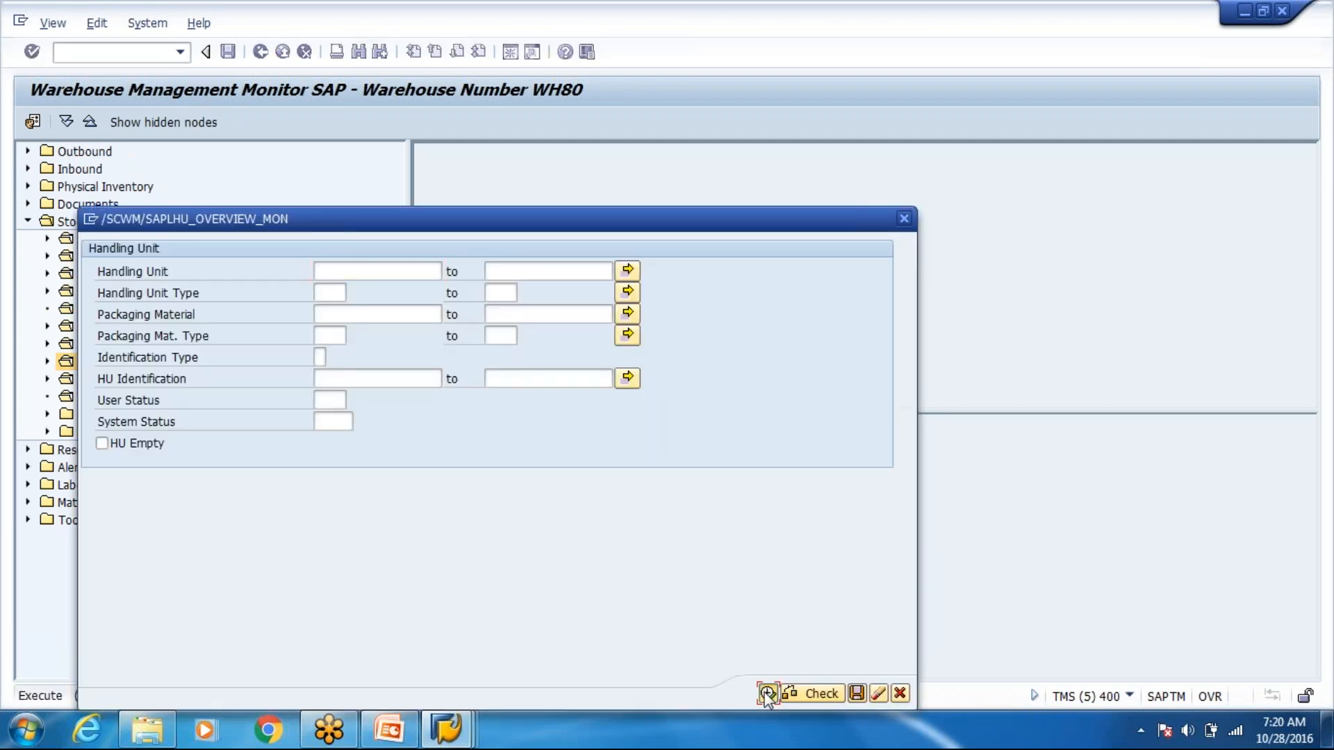
{"action": "left_click", "coordinate": [767, 693]}
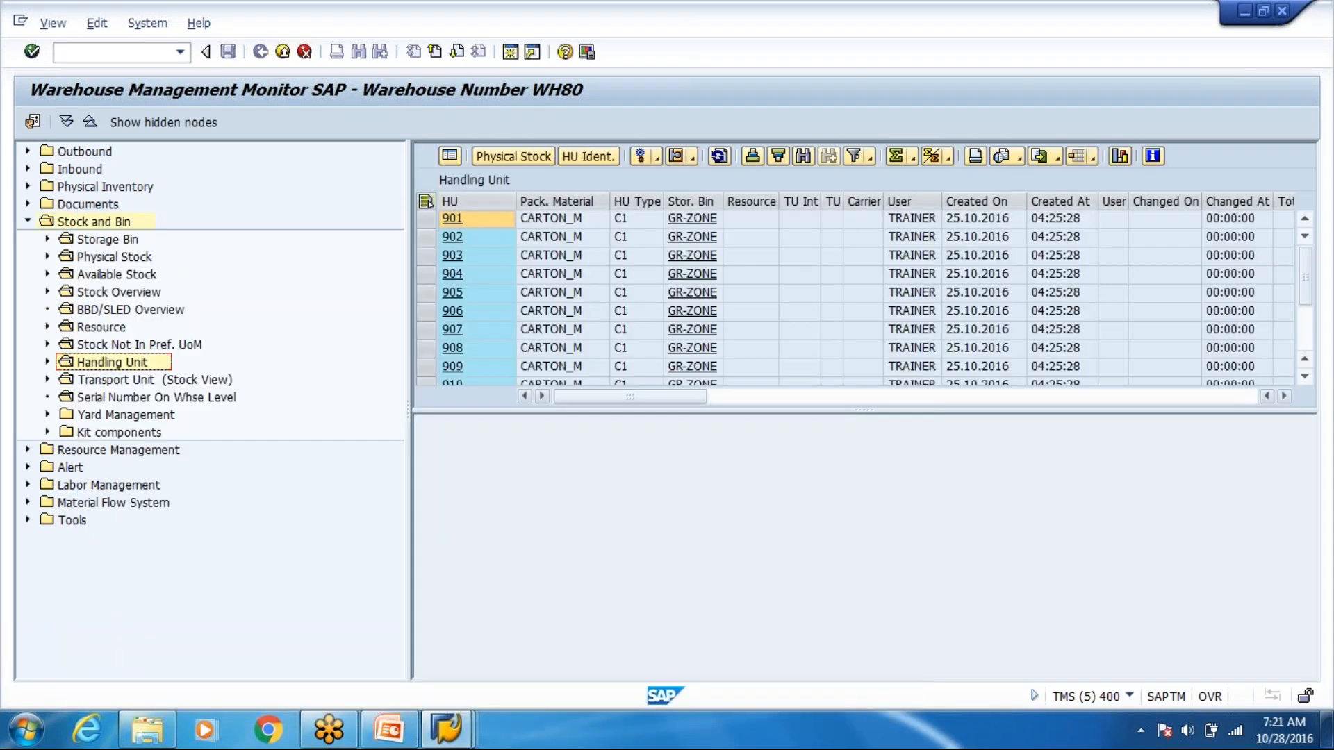
{"action": "left_click_drag", "start_coordinate": [771, 414], "coordinate": [812, 684]}
Review the packaging material, HU type and storage bin of handling unit 901
{"action": "left_click", "coordinate": [556, 221]}
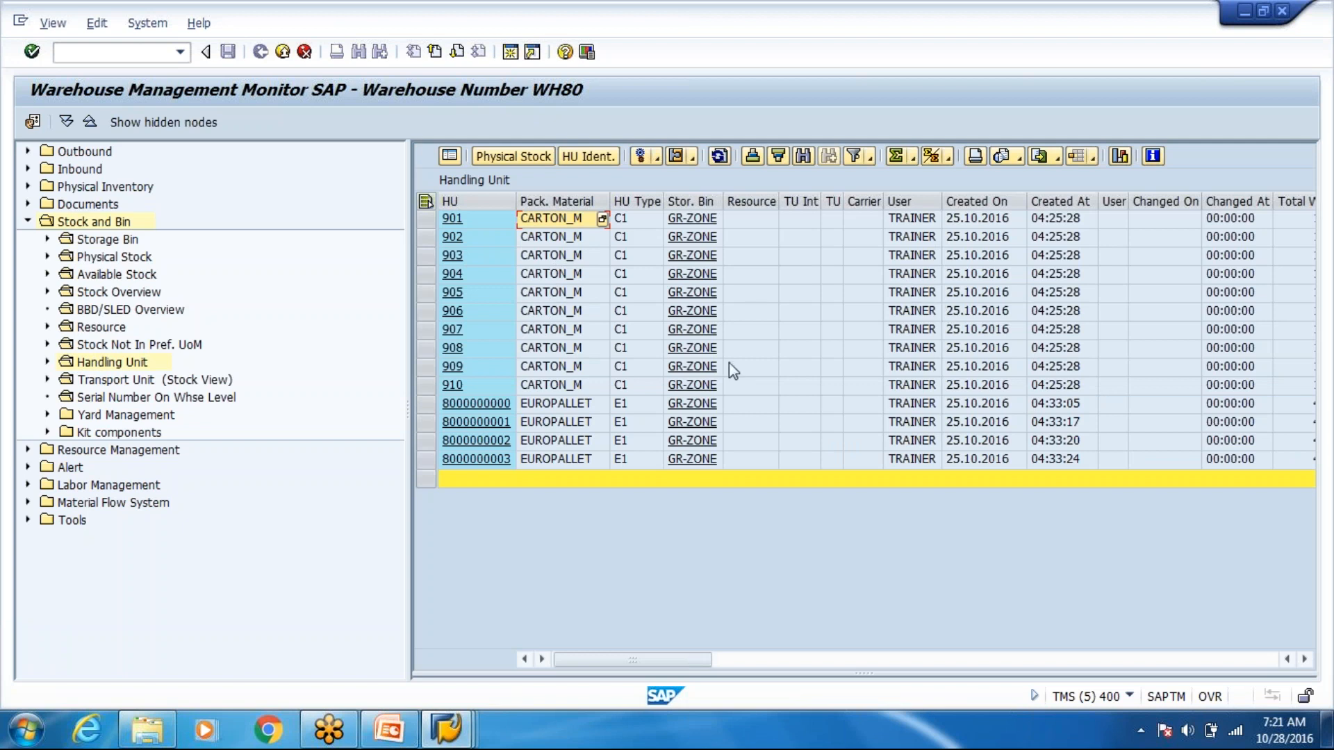
{"action": "key", "text": "Right"}
{"action": "key", "text": "Right"}
{"action": "key", "text": "Right"}
{"action": "key", "text": "Right"}
{"action": "key", "text": "Right"}
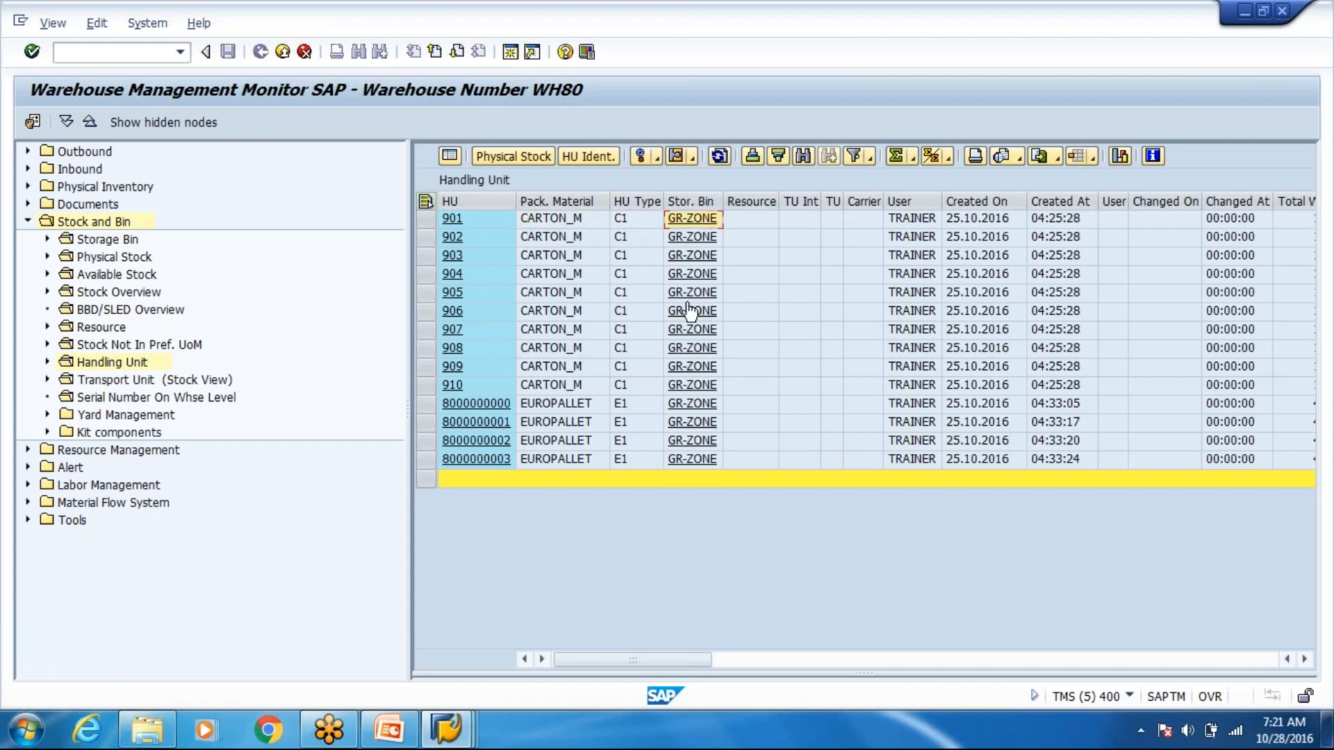
Show the physical stock of handling unit 901 and compare the packaging materials and HU types in the list
{"action": "left_click", "coordinate": [426, 219]}
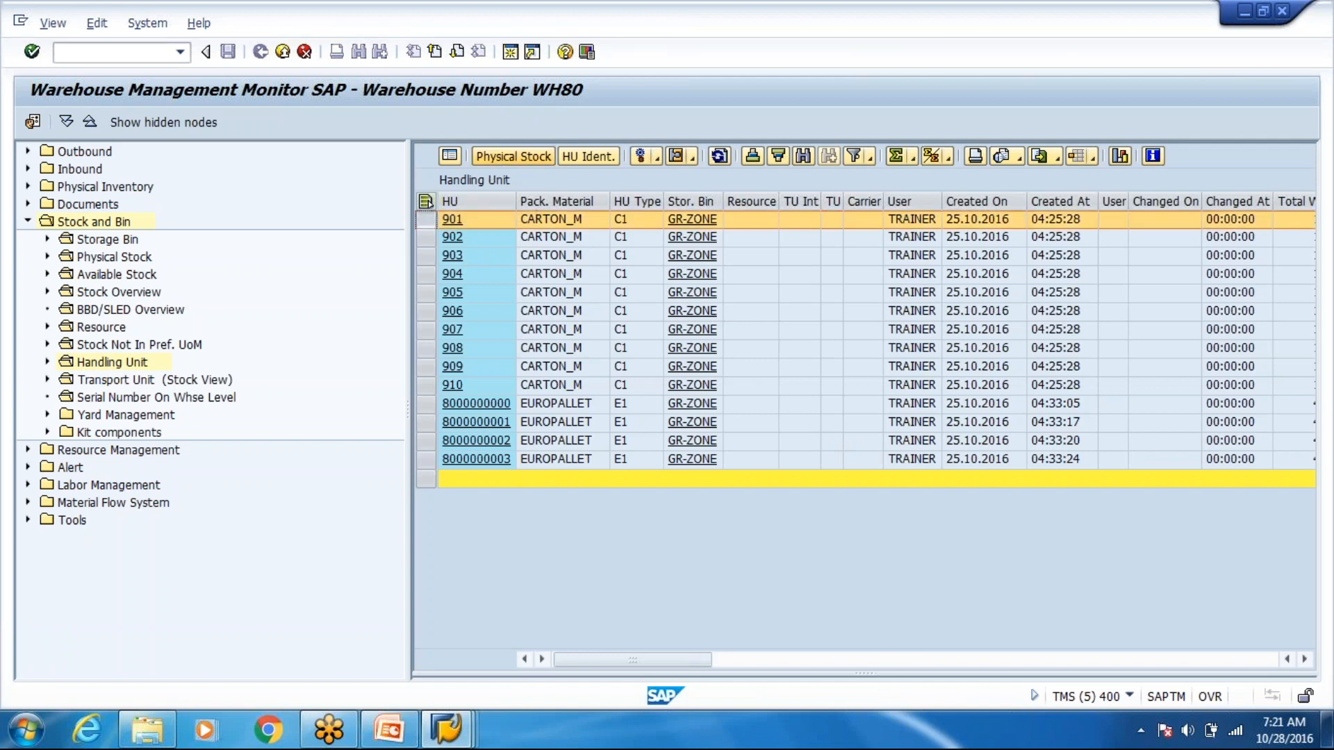
{"action": "left_click_drag", "start_coordinate": [865, 673], "coordinate": [855, 517]}
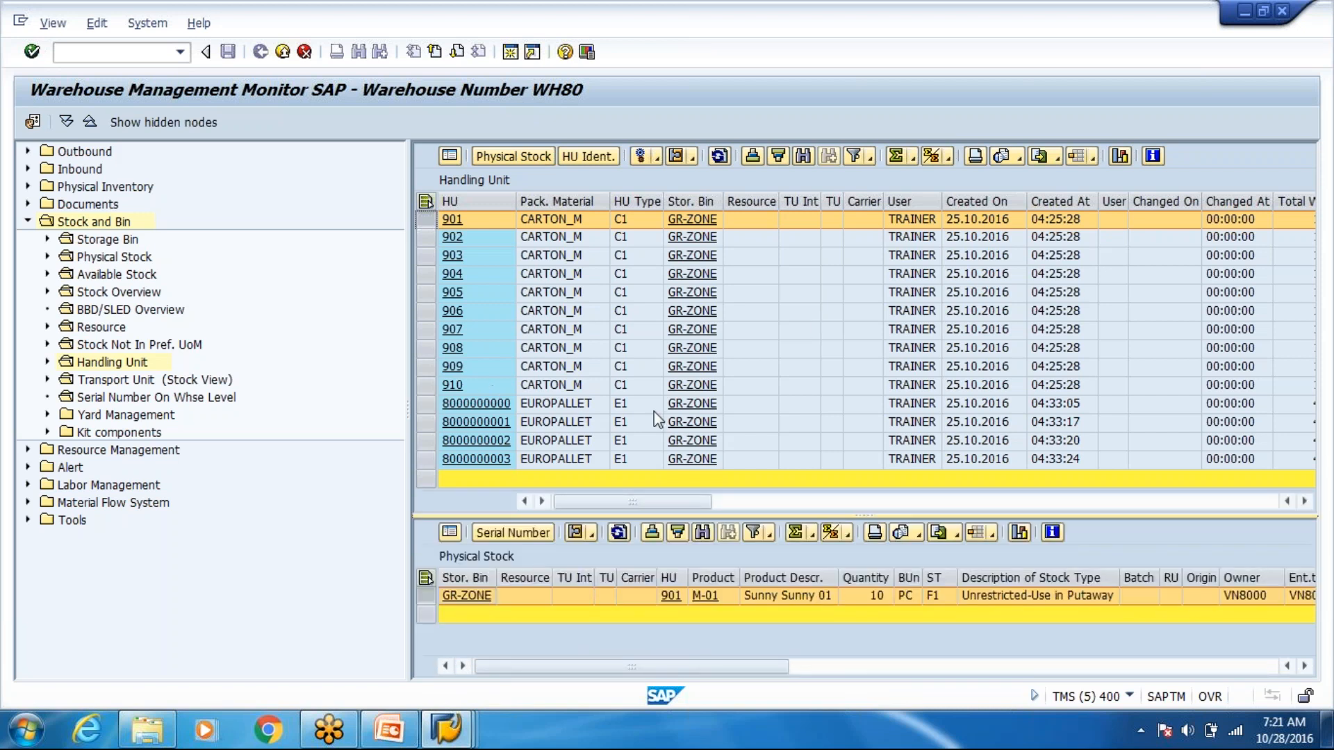
{"action": "left_click", "coordinate": [449, 410]}
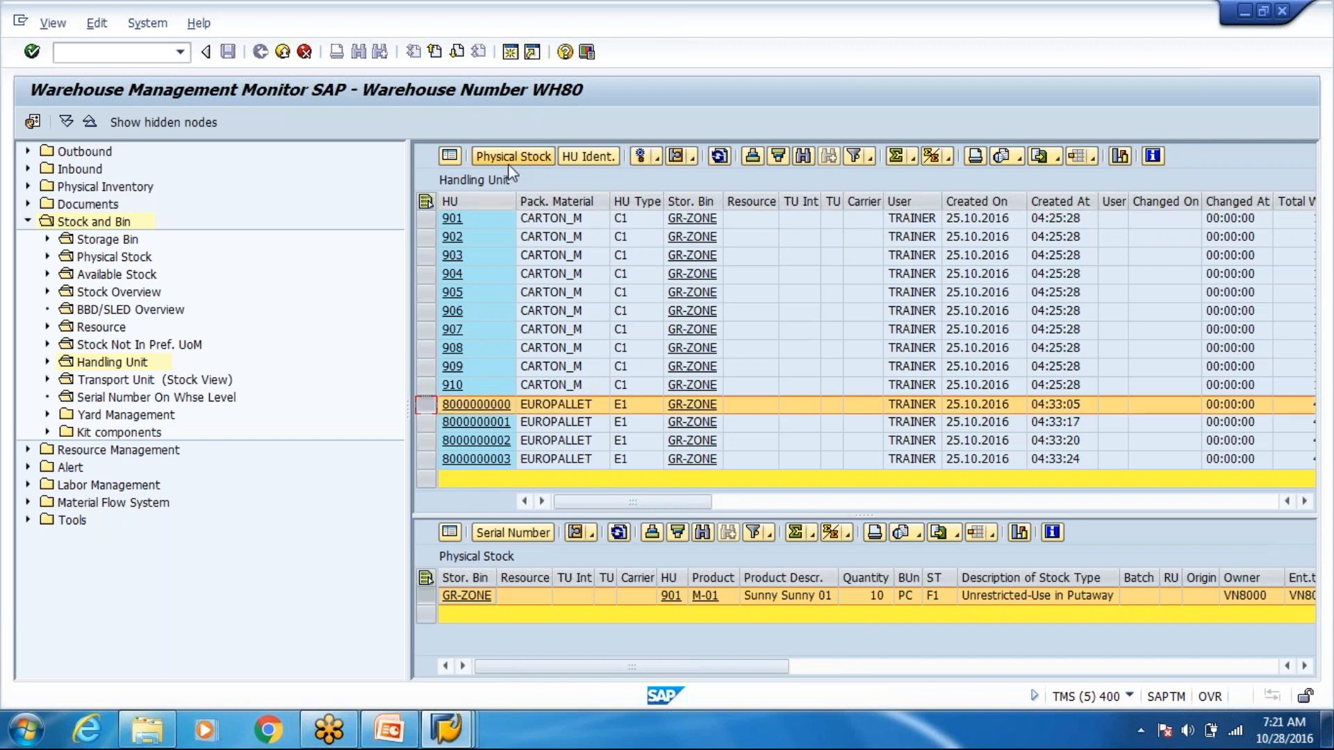
{"action": "left_click", "coordinate": [635, 218]}
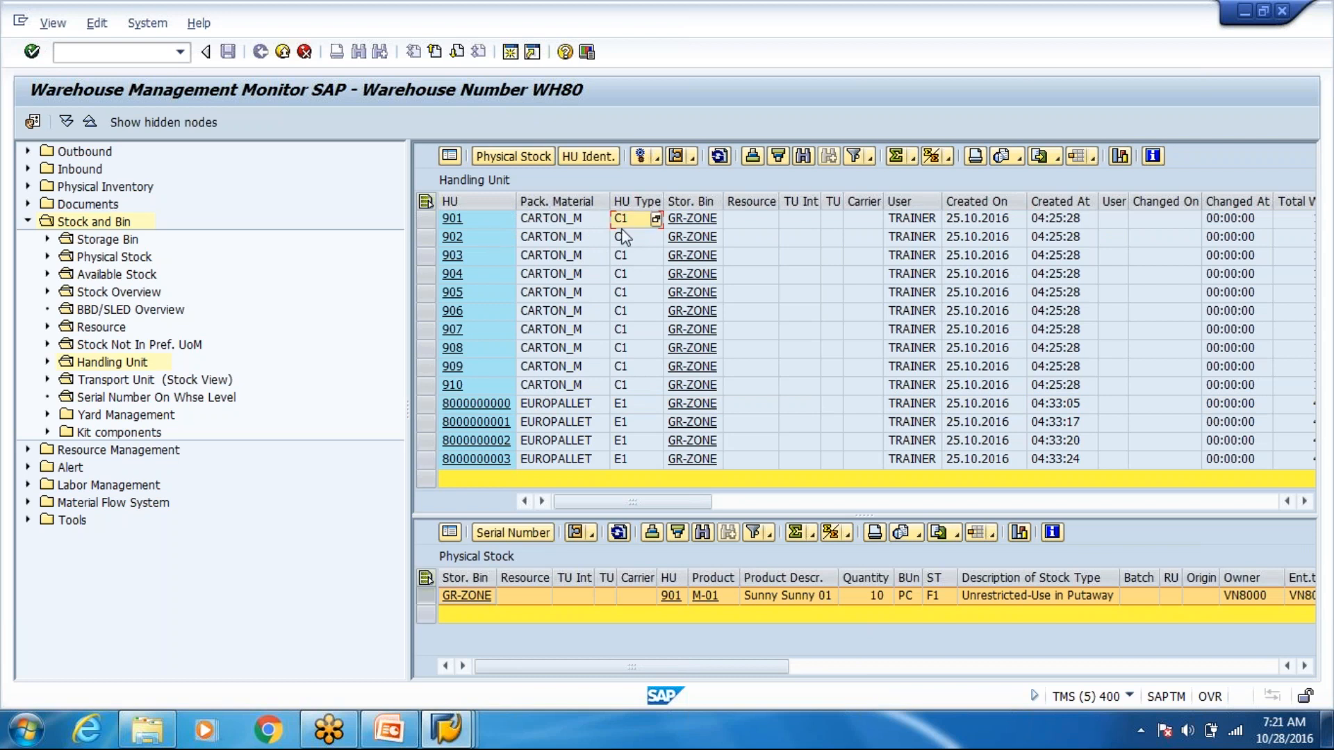
{"action": "left_click", "coordinate": [579, 221]}
Open the warehouse product transaction /scwm/mat1 in a new session
{"action": "left_click", "coordinate": [147, 54]}
{"action": "type", "text": "/o/"}
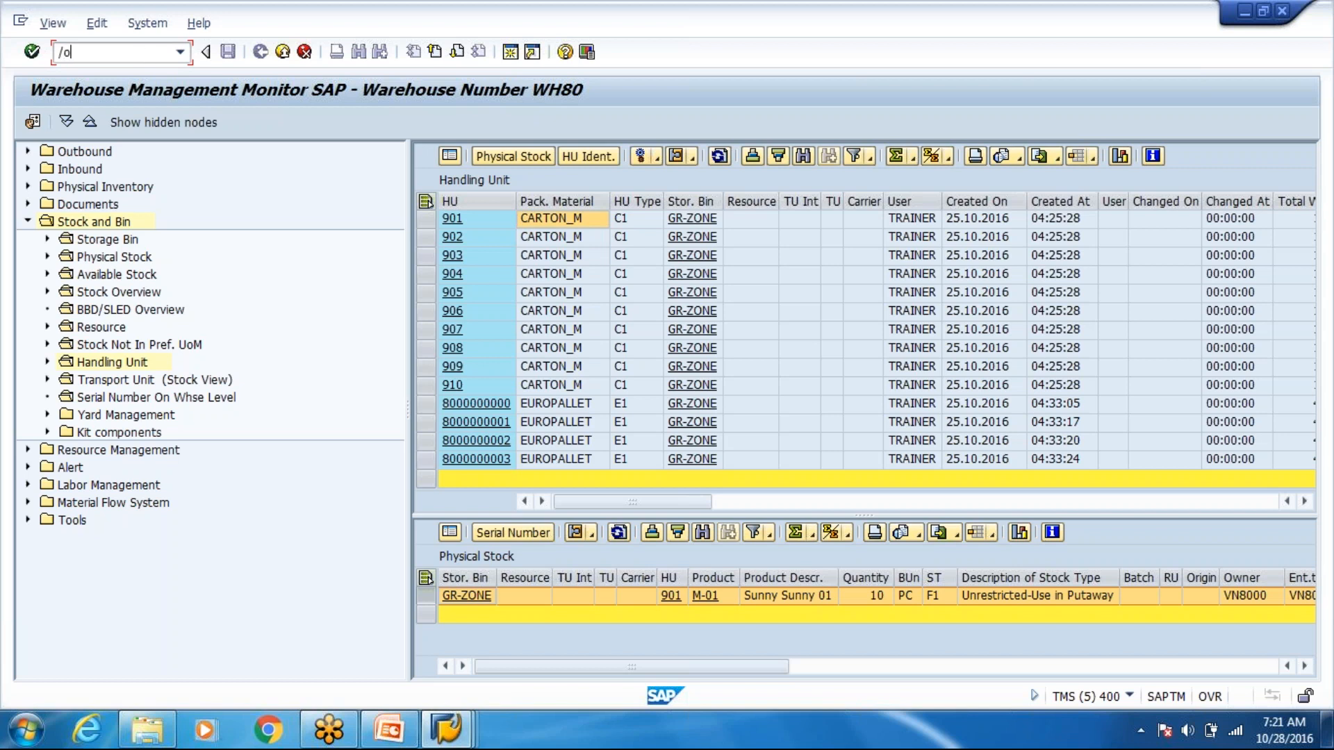
{"action": "type", "text": "scwm/mat1"}
{"action": "key", "text": "Return"}
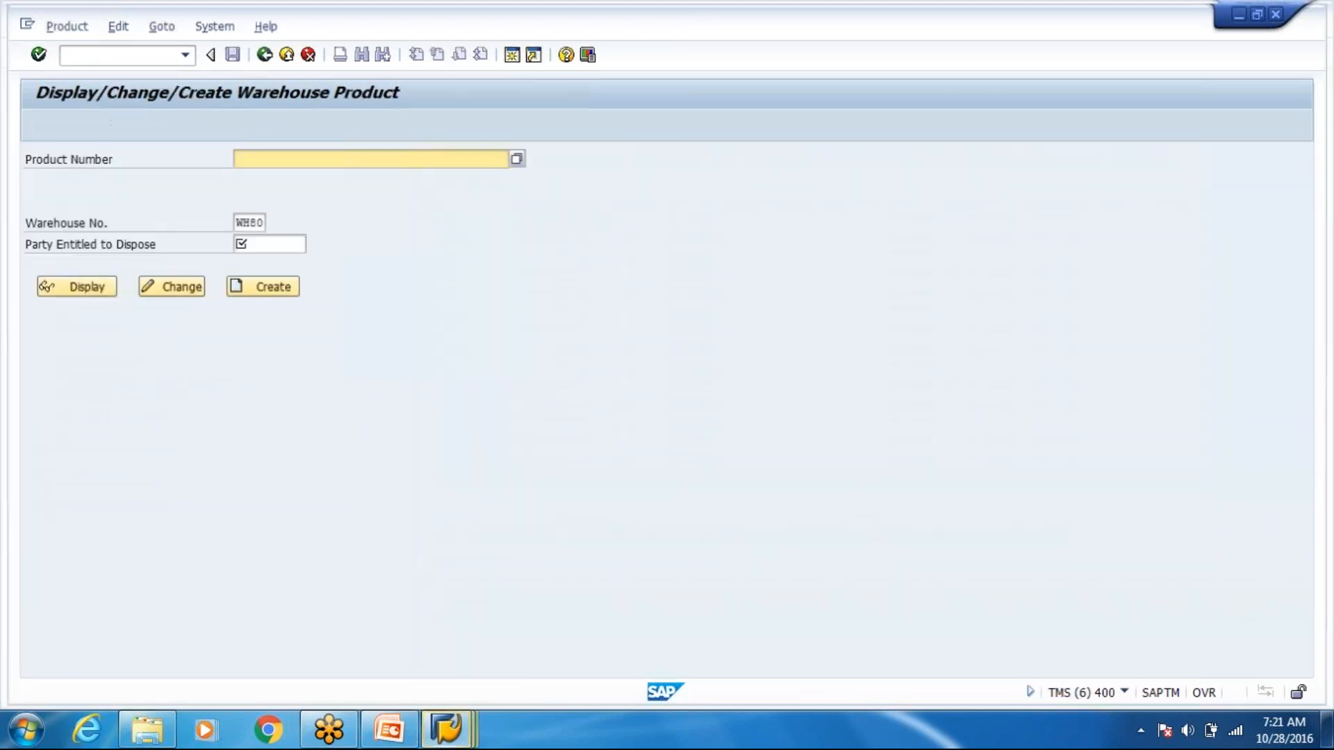
Display warehouse product EUROPALLET for party entitled to dispose VN8000 and check the HU type in its packaging data
{"action": "left_click", "coordinate": [255, 235]}
{"action": "left_click", "coordinate": [256, 245]}
{"action": "left_click", "coordinate": [262, 265]}
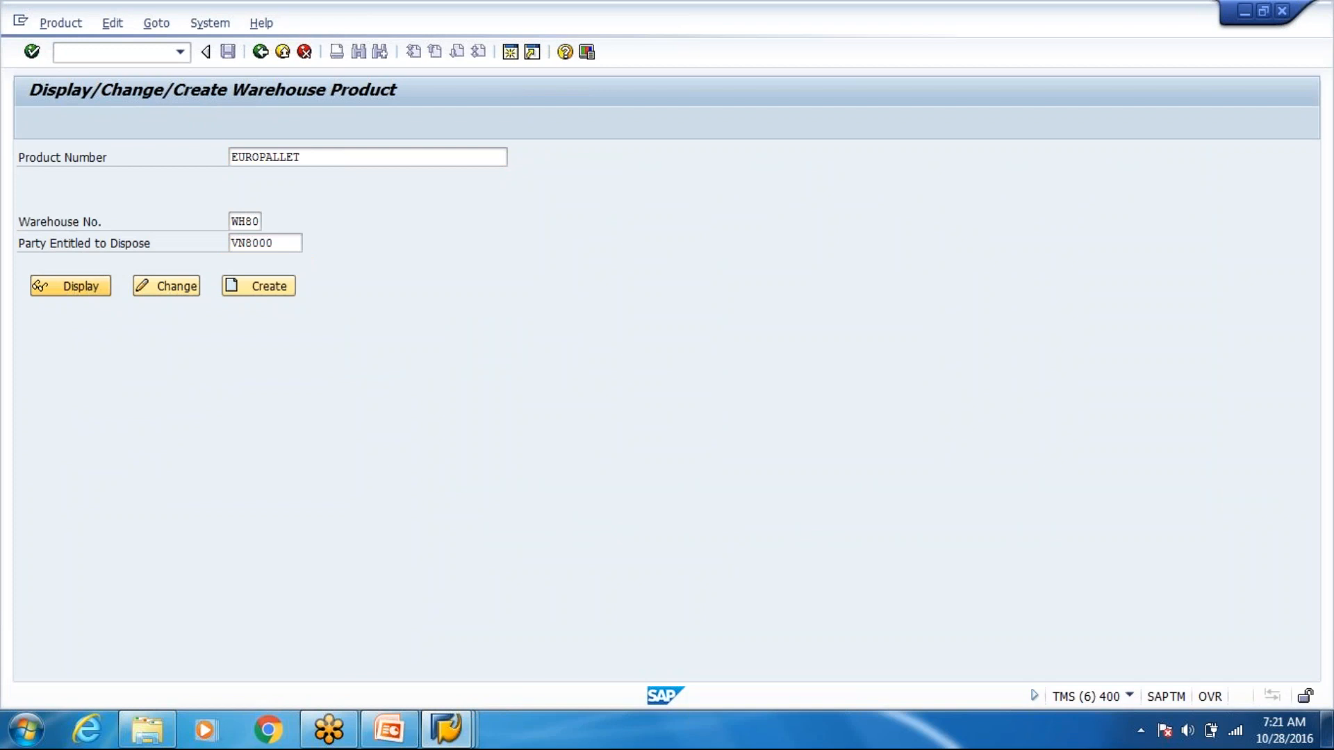
{"action": "key", "text": "F7"}
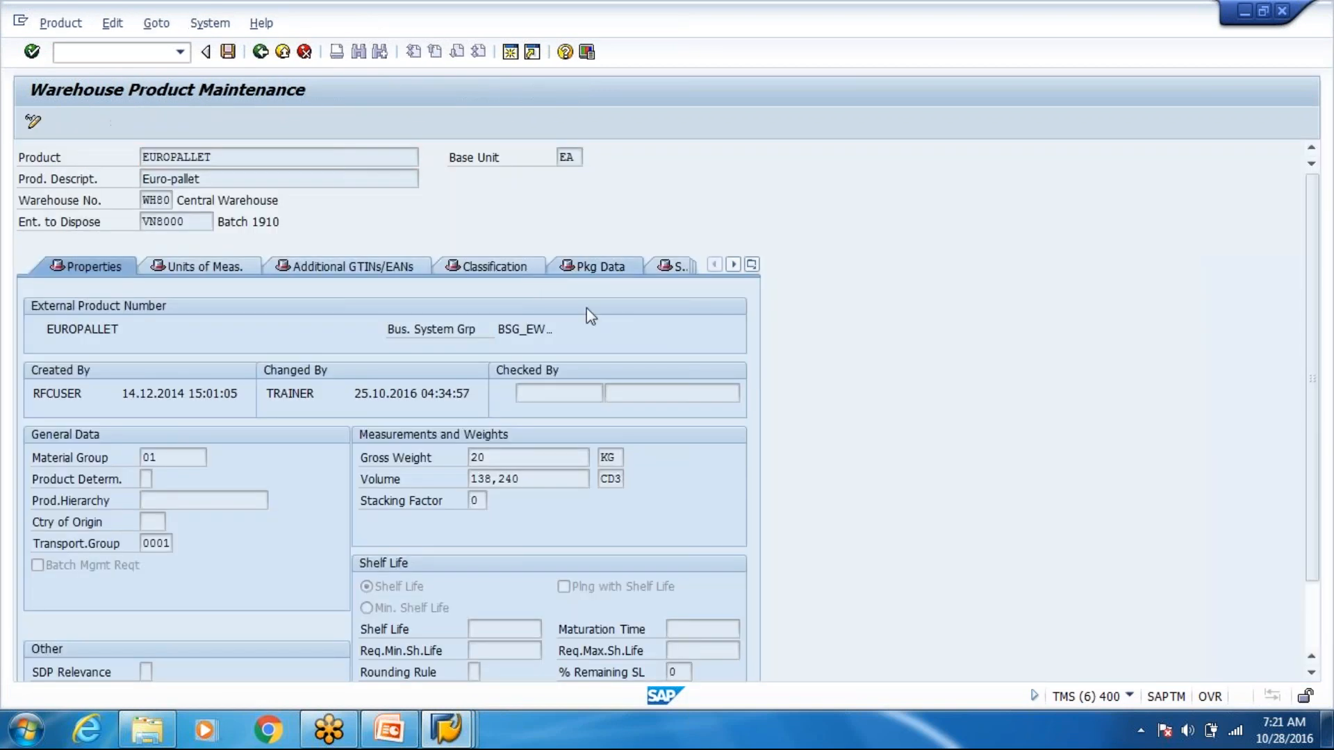
{"action": "left_click", "coordinate": [591, 267]}
{"action": "left_click", "coordinate": [560, 439]}
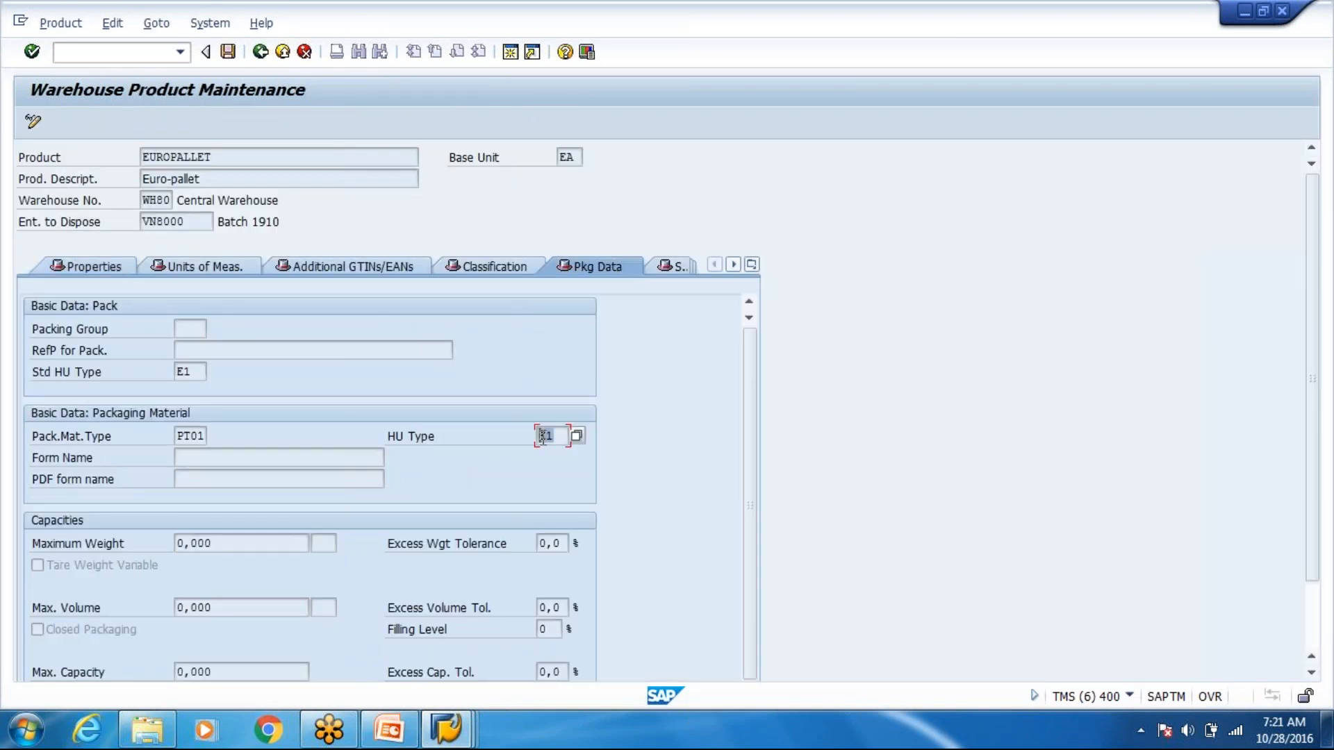
Leave the EUROPALLET warehouse product display and open the Data For Demo workbook from the desktop in Excel
{"action": "left_click", "coordinate": [260, 53]}
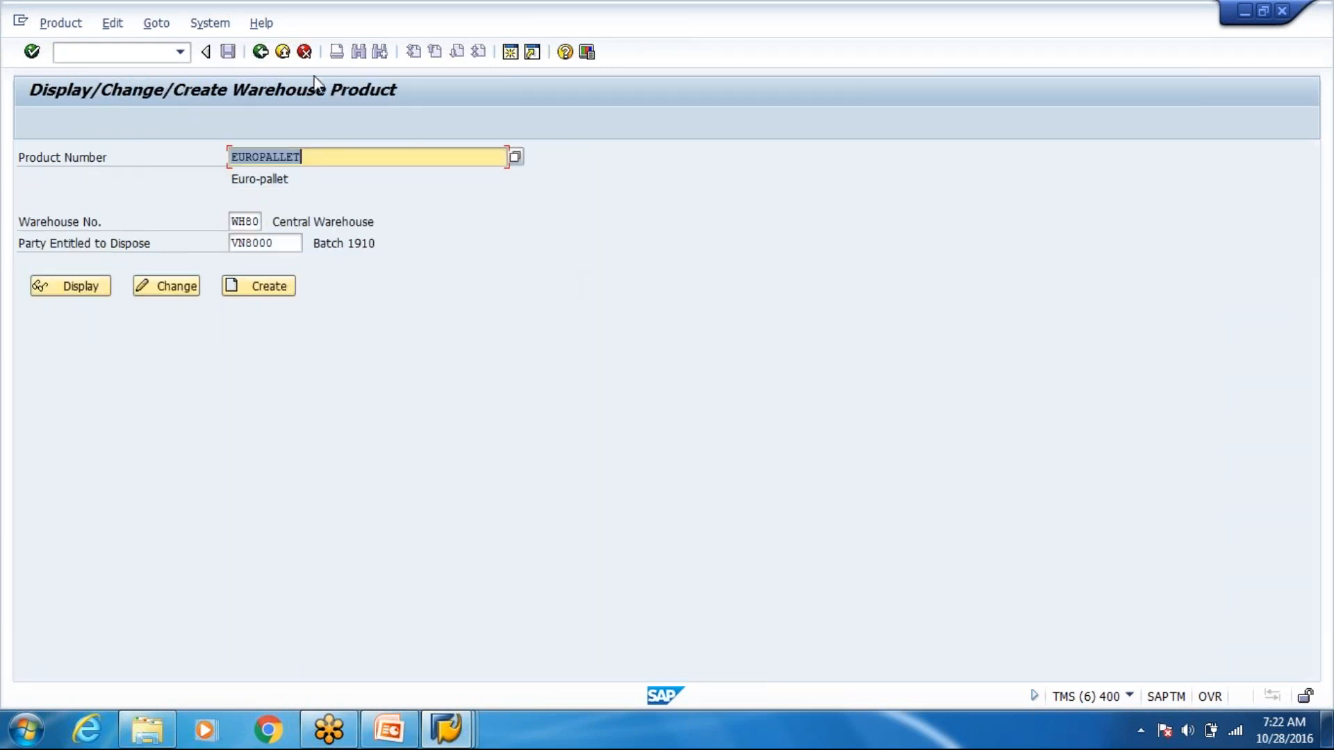
{"action": "left_click", "coordinate": [283, 53]}
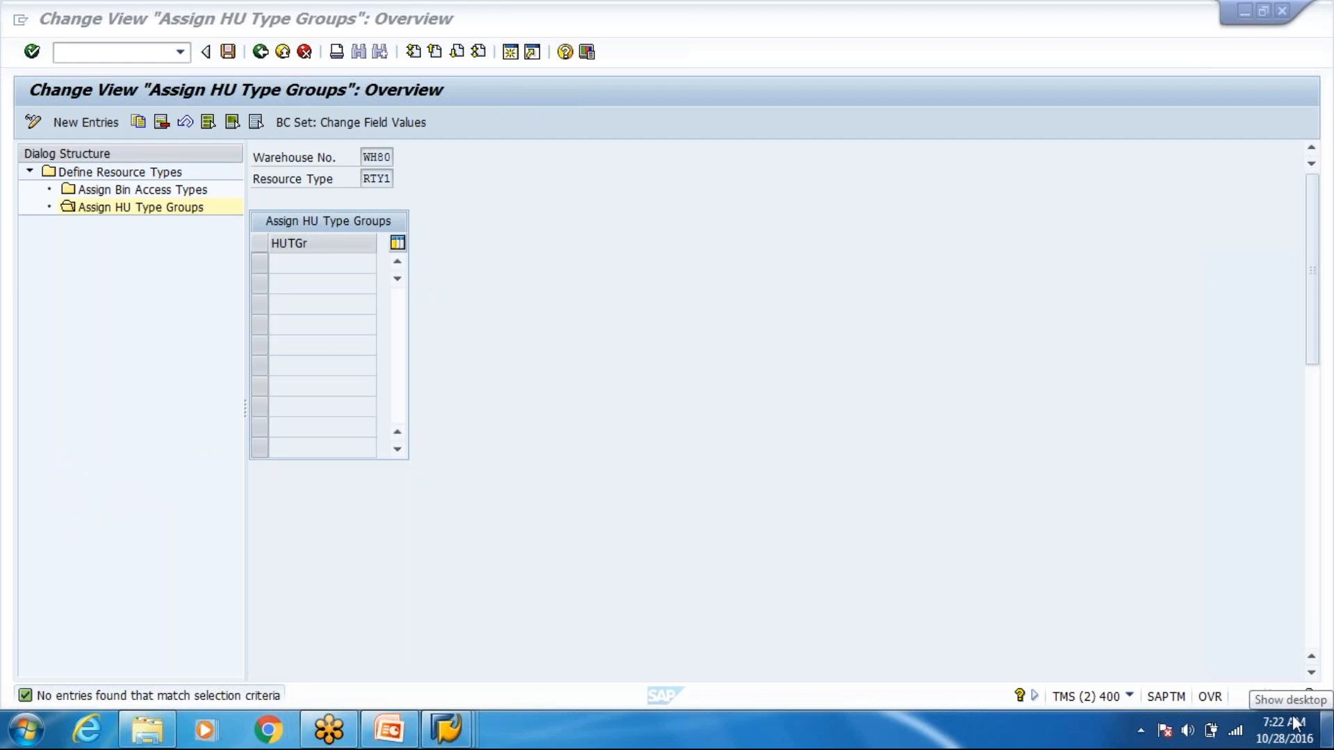
{"action": "left_click", "coordinate": [1293, 718]}
{"action": "double_click", "coordinate": [767, 243]}
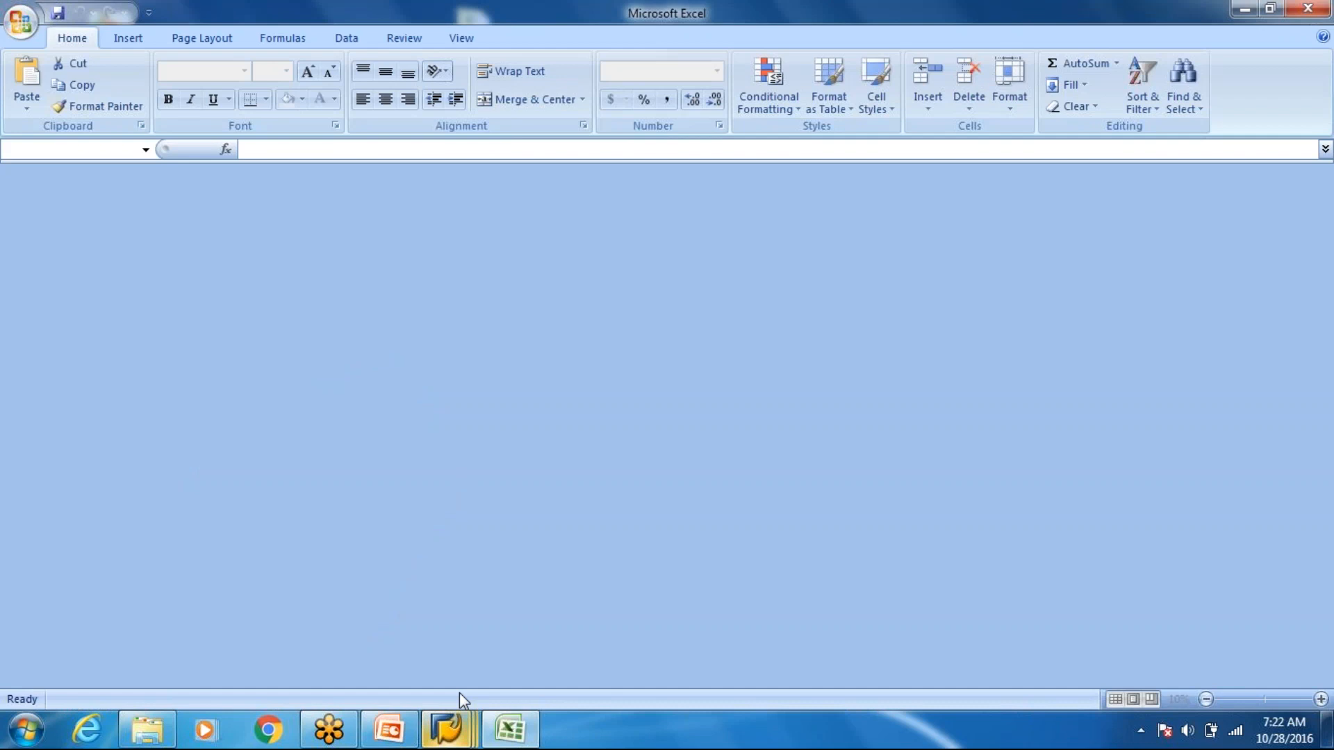
Switch back to the SAP customizing session and leave the HU type group assignment, returning to the implementation guide structure
{"action": "mouse_move", "coordinate": [448, 729]}
{"action": "left_click", "coordinate": [546, 630]}
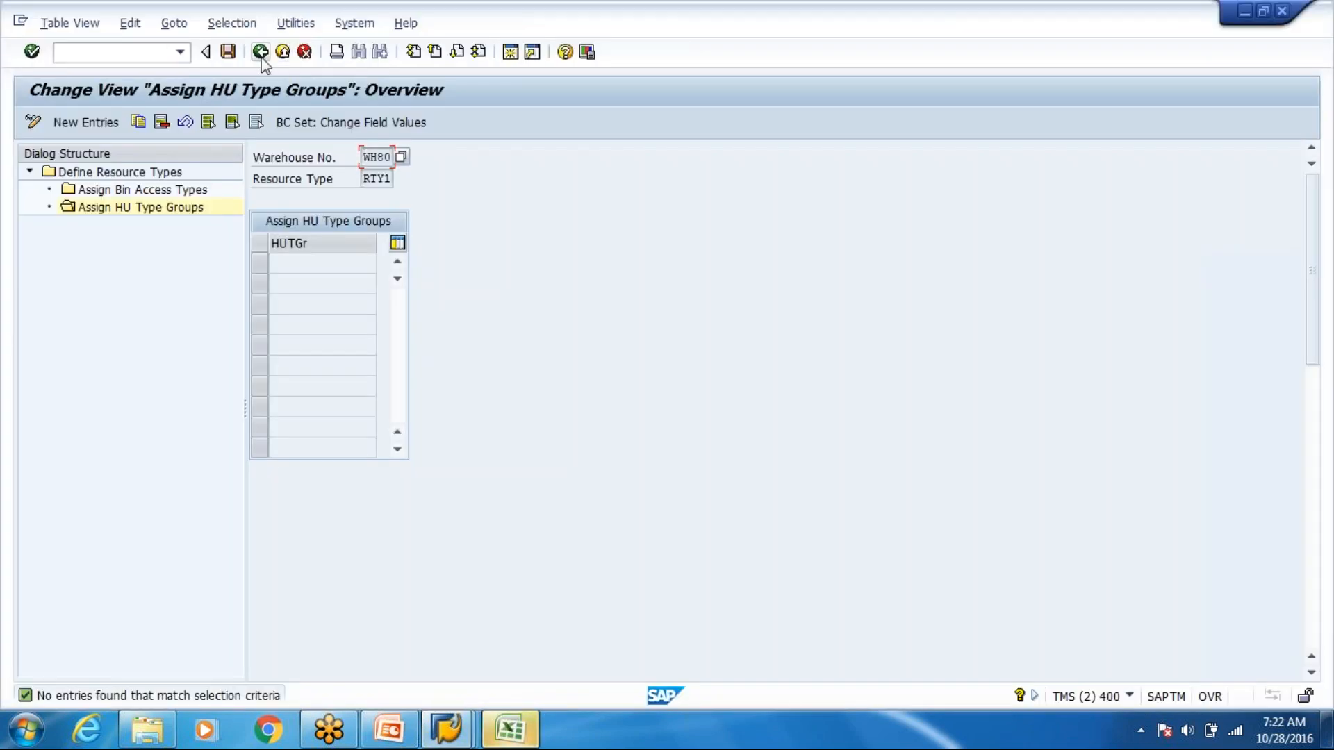
{"action": "left_click", "coordinate": [260, 51]}
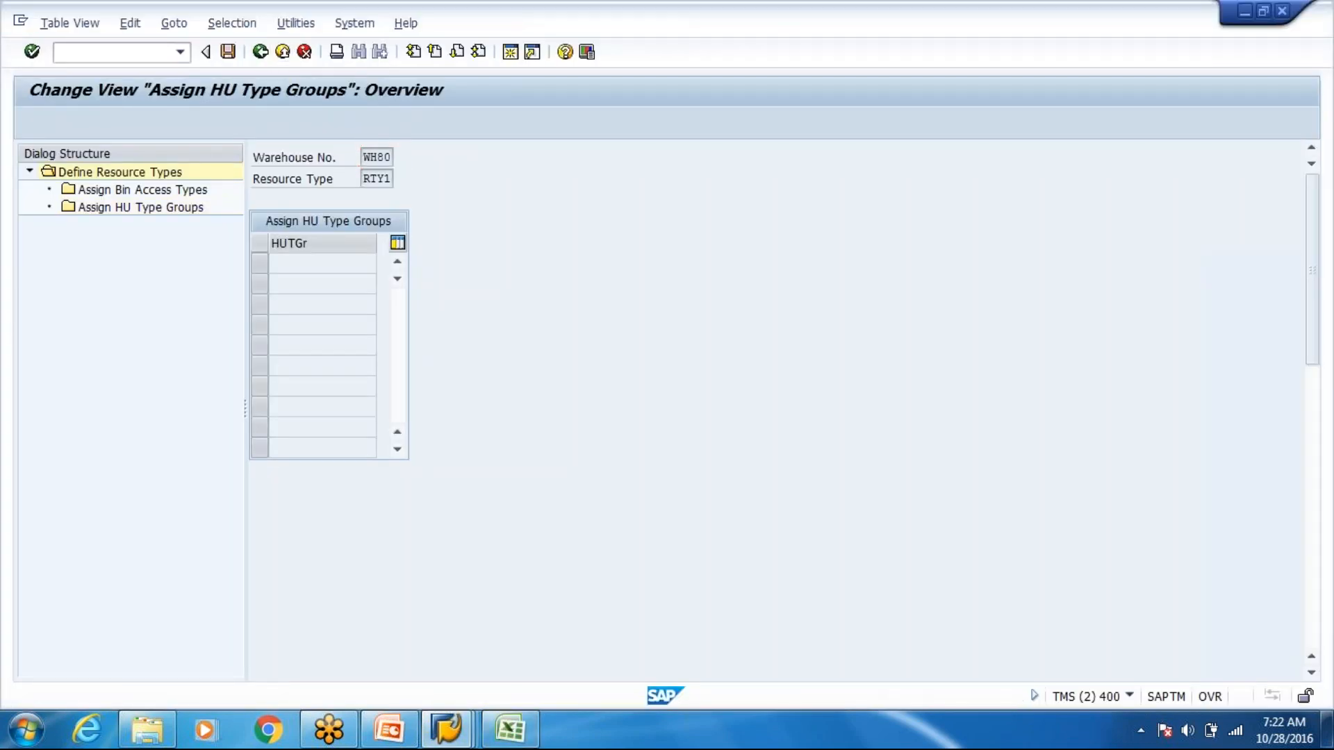
{"action": "left_click", "coordinate": [260, 51]}
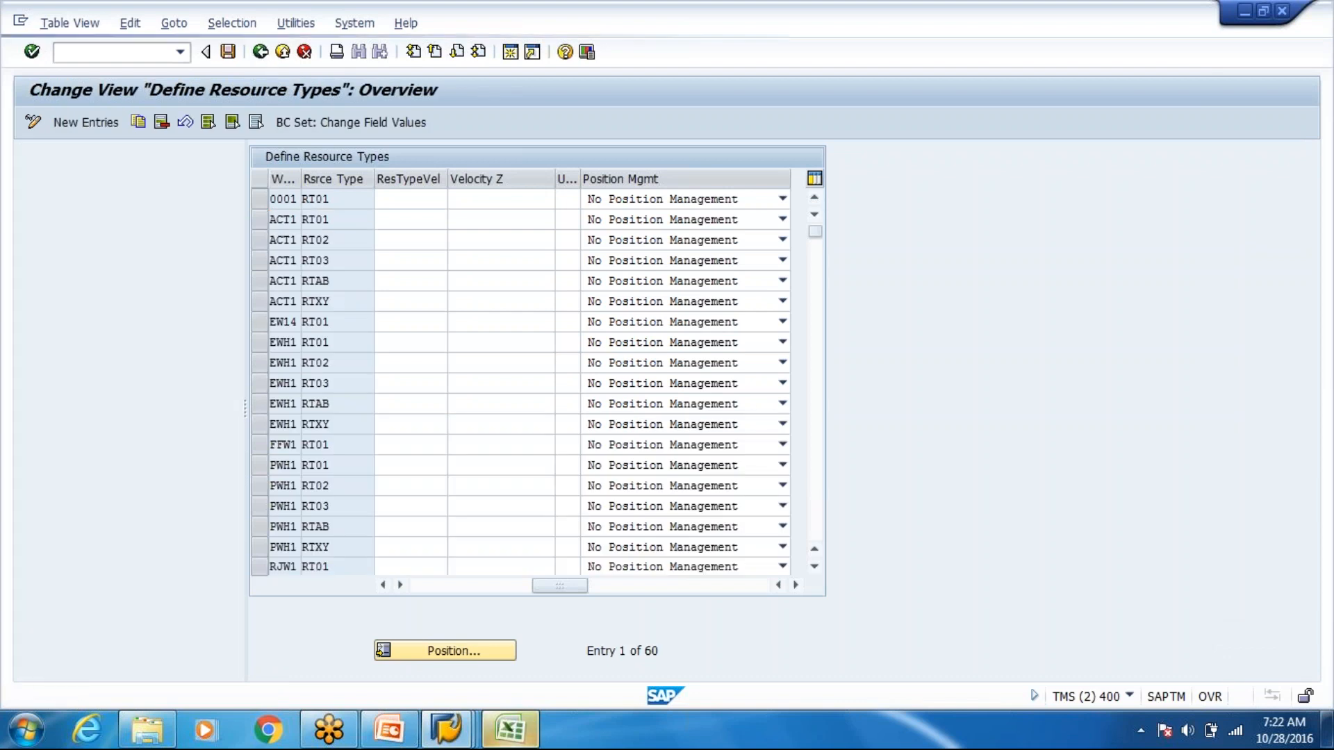
{"action": "left_click", "coordinate": [259, 51]}
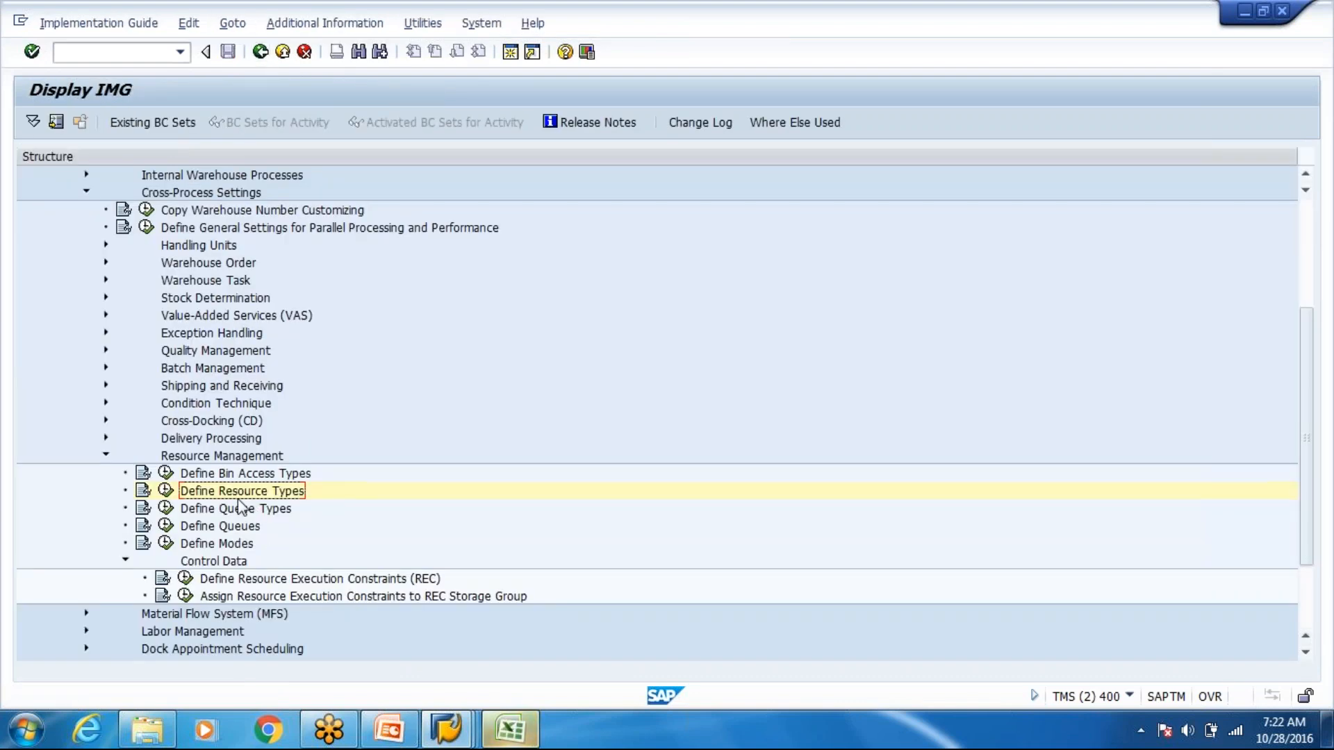
Expand the Master Data node of Extended Warehouse Management and look through its customizing activities
{"action": "scroll", "coordinate": [238, 499], "scroll_direction": "up", "scroll_amount": 5}
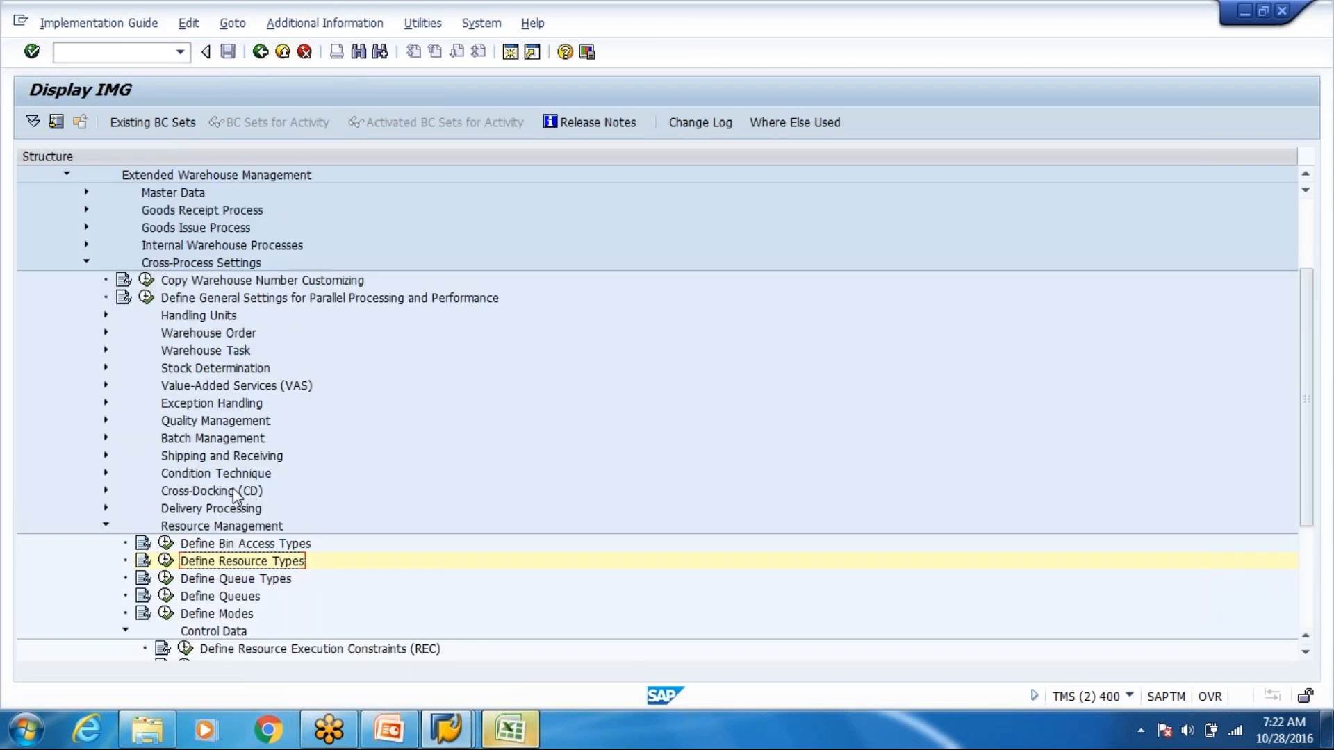
{"action": "scroll", "coordinate": [243, 421], "scroll_direction": "up", "scroll_amount": 1}
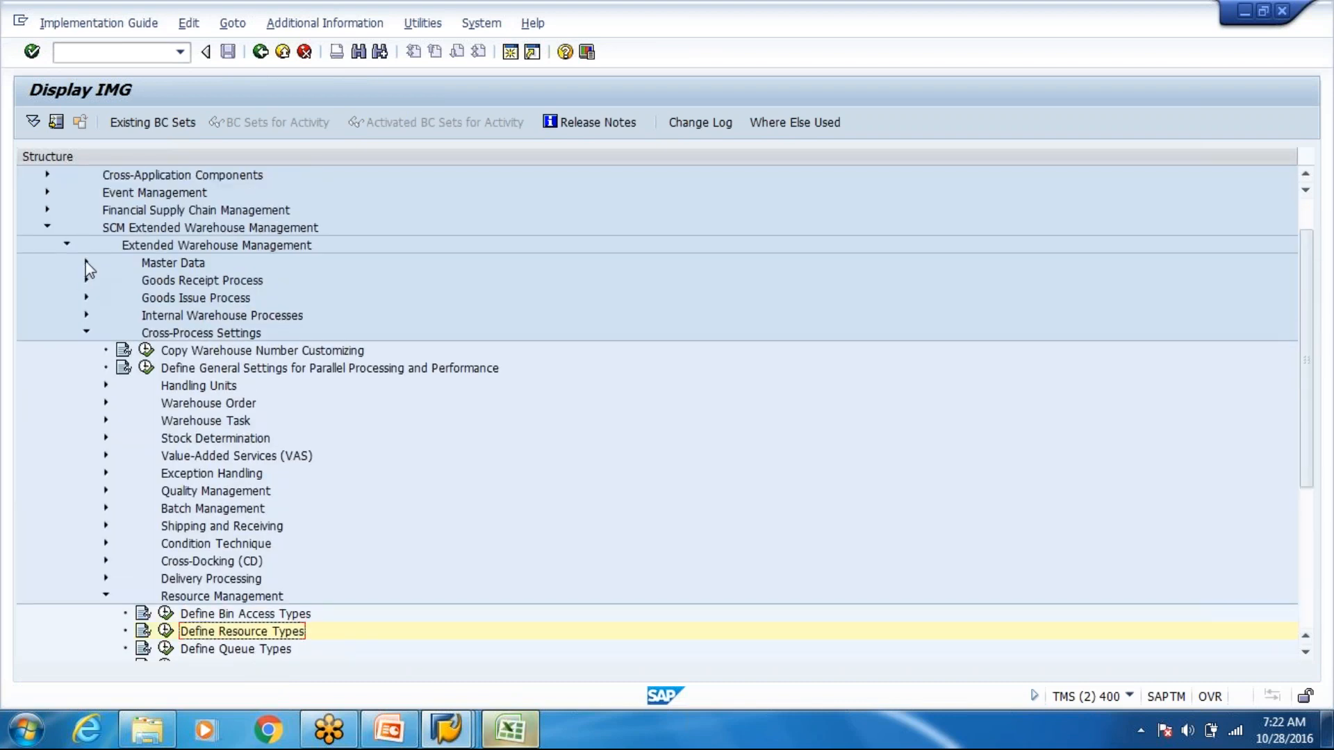
{"action": "scroll", "coordinate": [98, 273], "scroll_direction": "down", "scroll_amount": 1}
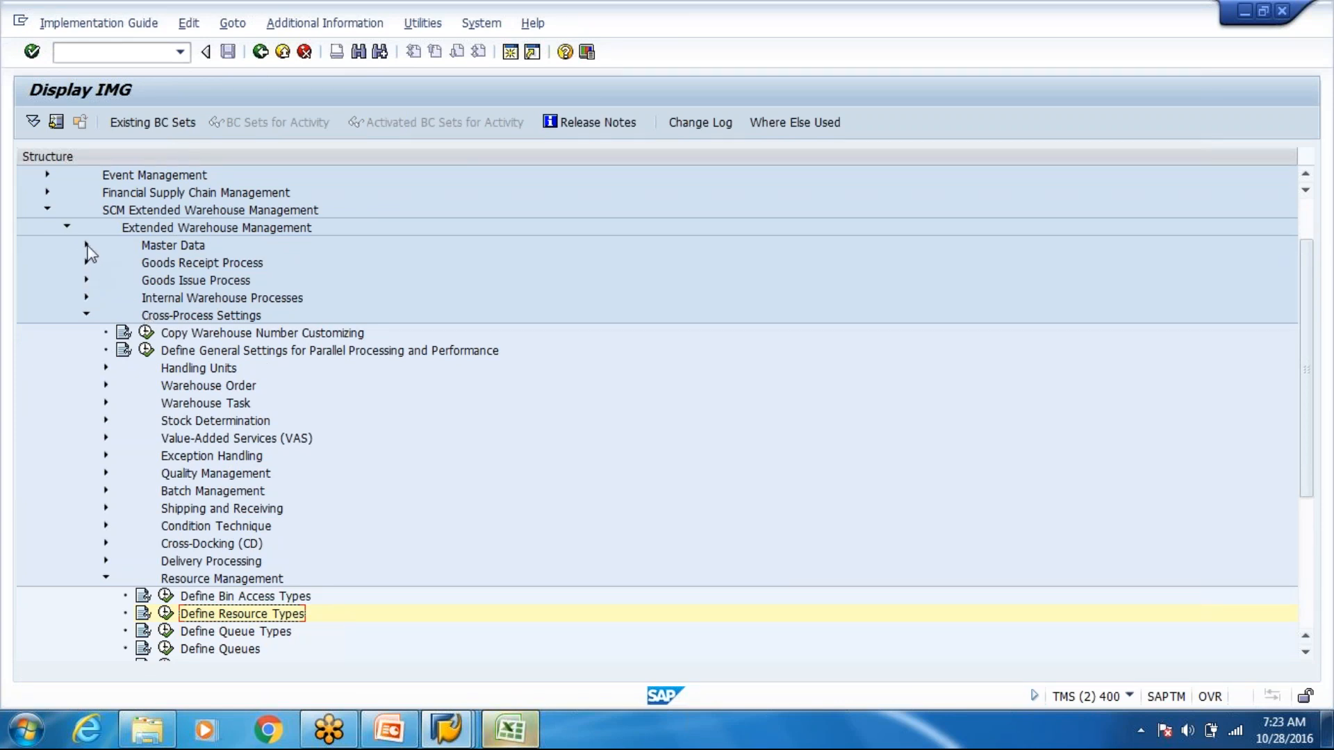
{"action": "left_click", "coordinate": [87, 246]}
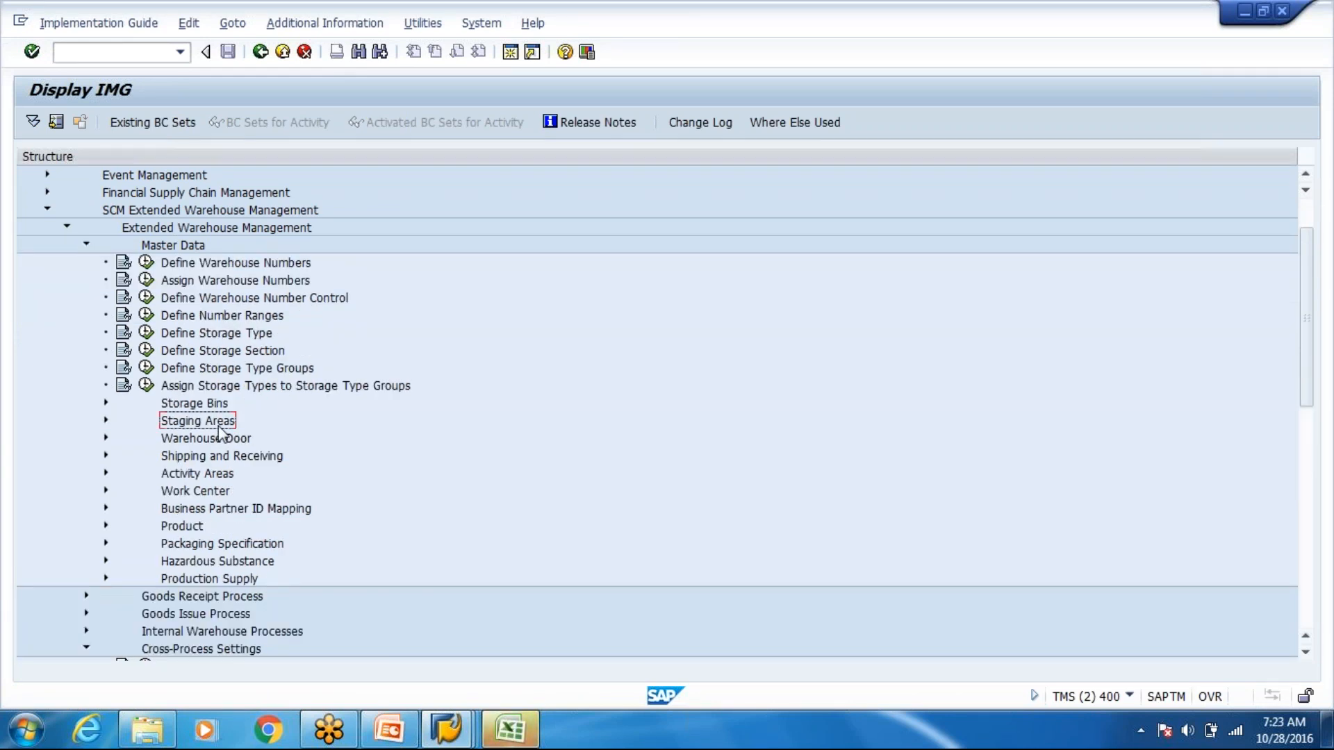
{"action": "scroll", "coordinate": [219, 432], "scroll_direction": "down", "scroll_amount": 2}
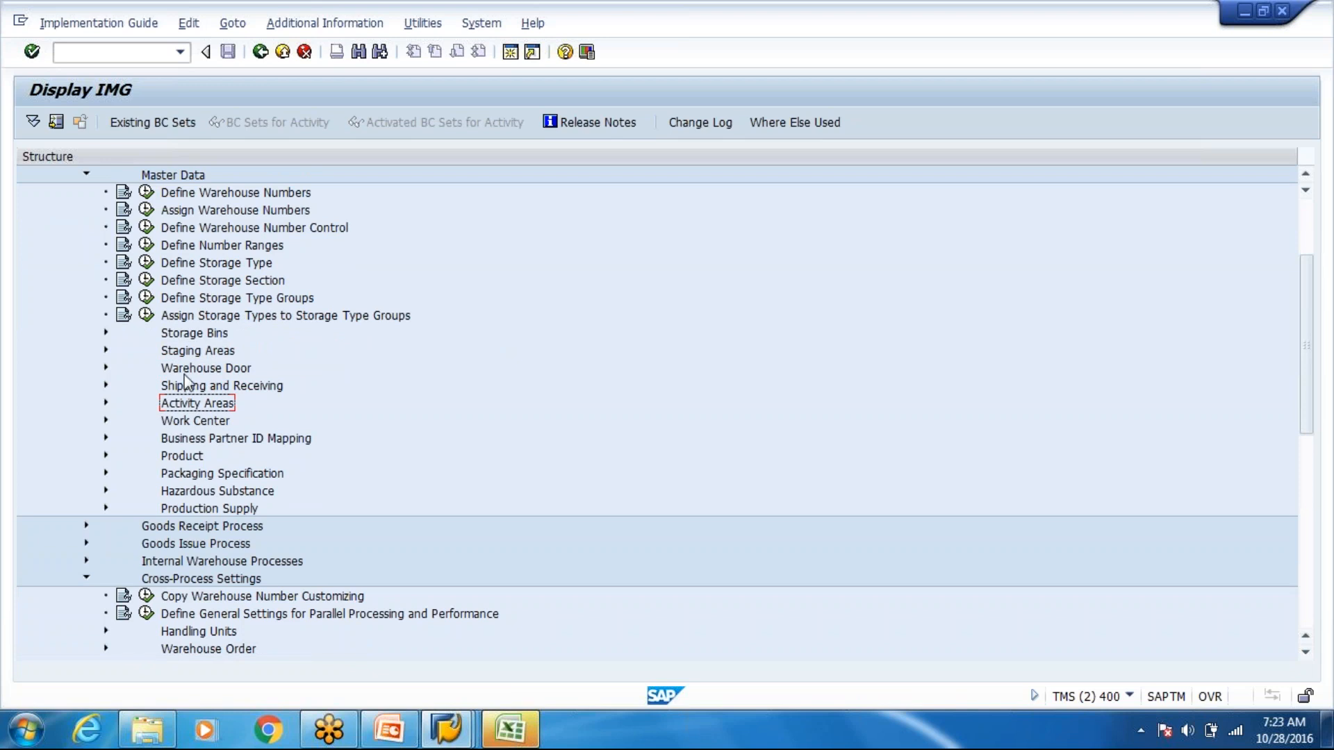
{"action": "scroll", "coordinate": [187, 389], "scroll_direction": "down", "scroll_amount": 3}
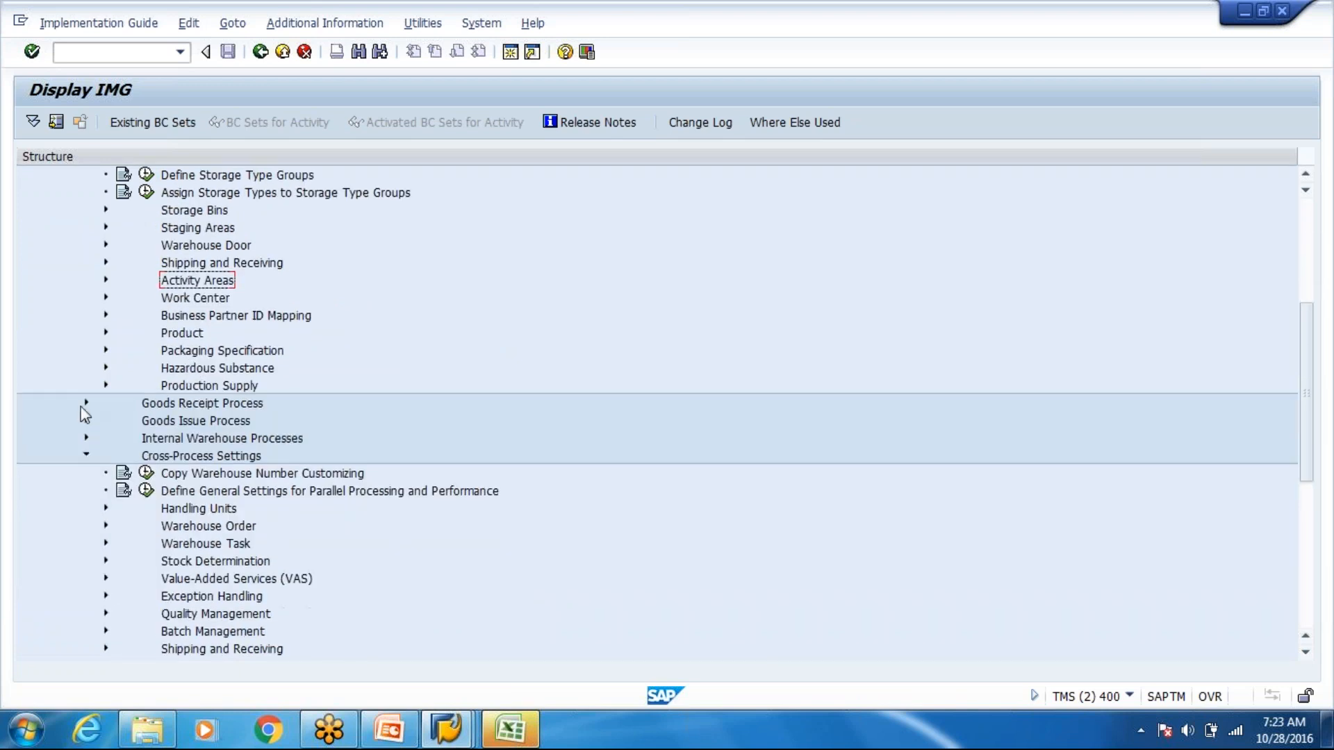
Open the Define HU Types activity under Goods Receipt Process, Strategies, Storage Bin Determination, HU Types
{"action": "left_click", "coordinate": [86, 403]}
{"action": "scroll", "coordinate": [201, 448], "scroll_direction": "down", "scroll_amount": 2}
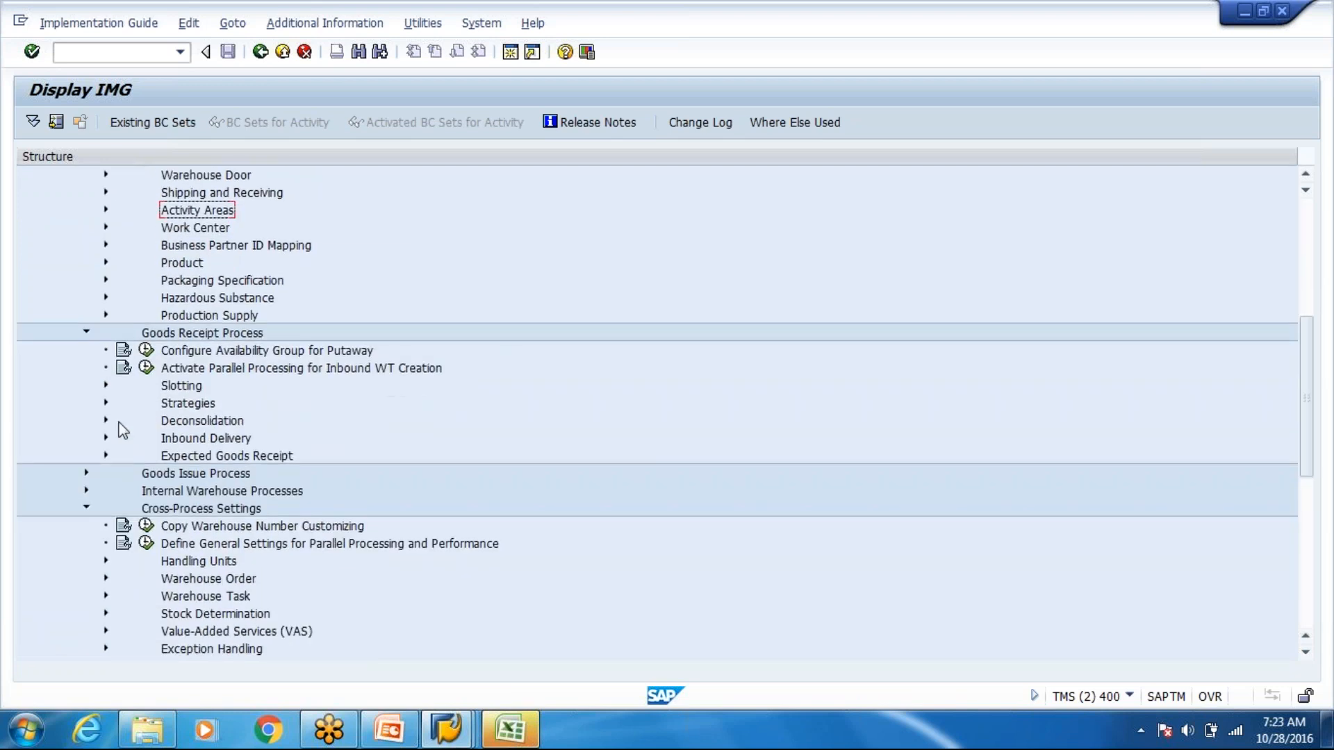
{"action": "left_click", "coordinate": [106, 403]}
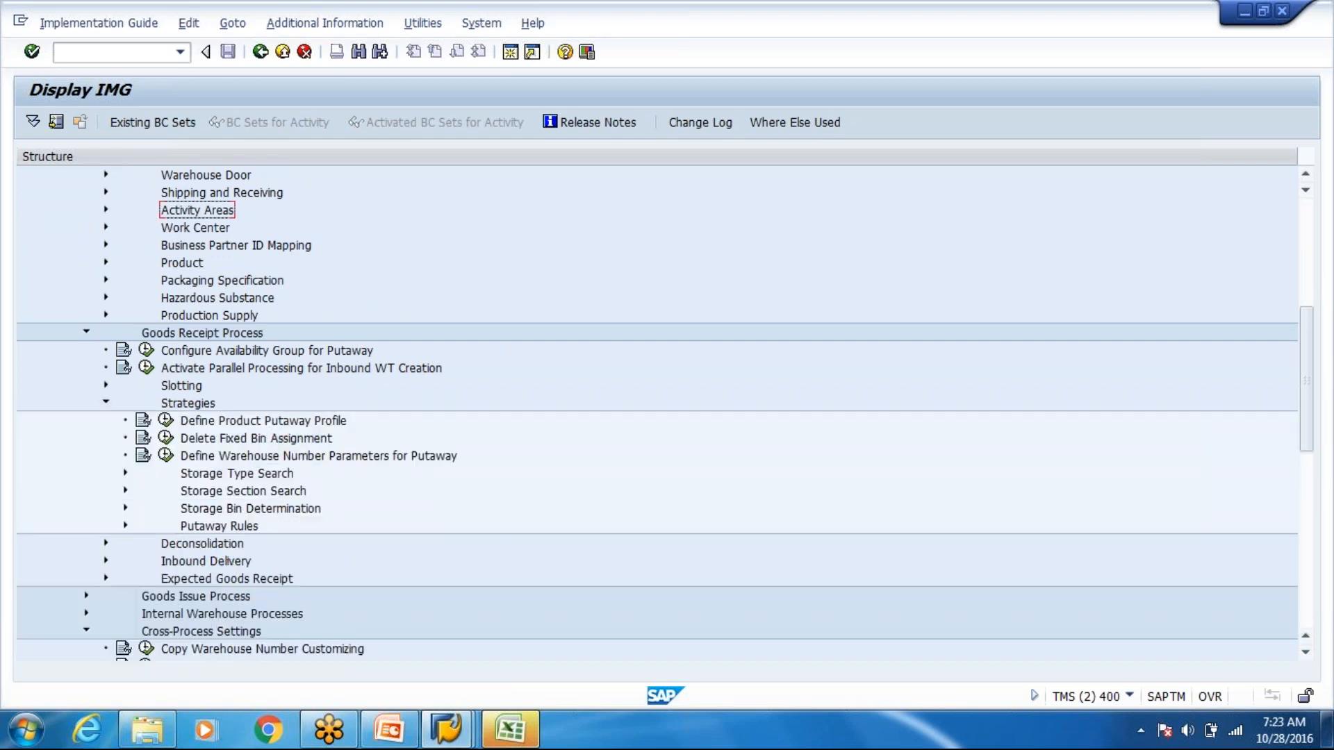
{"action": "scroll", "coordinate": [214, 467], "scroll_direction": "down", "scroll_amount": 1}
{"action": "left_click", "coordinate": [126, 472]}
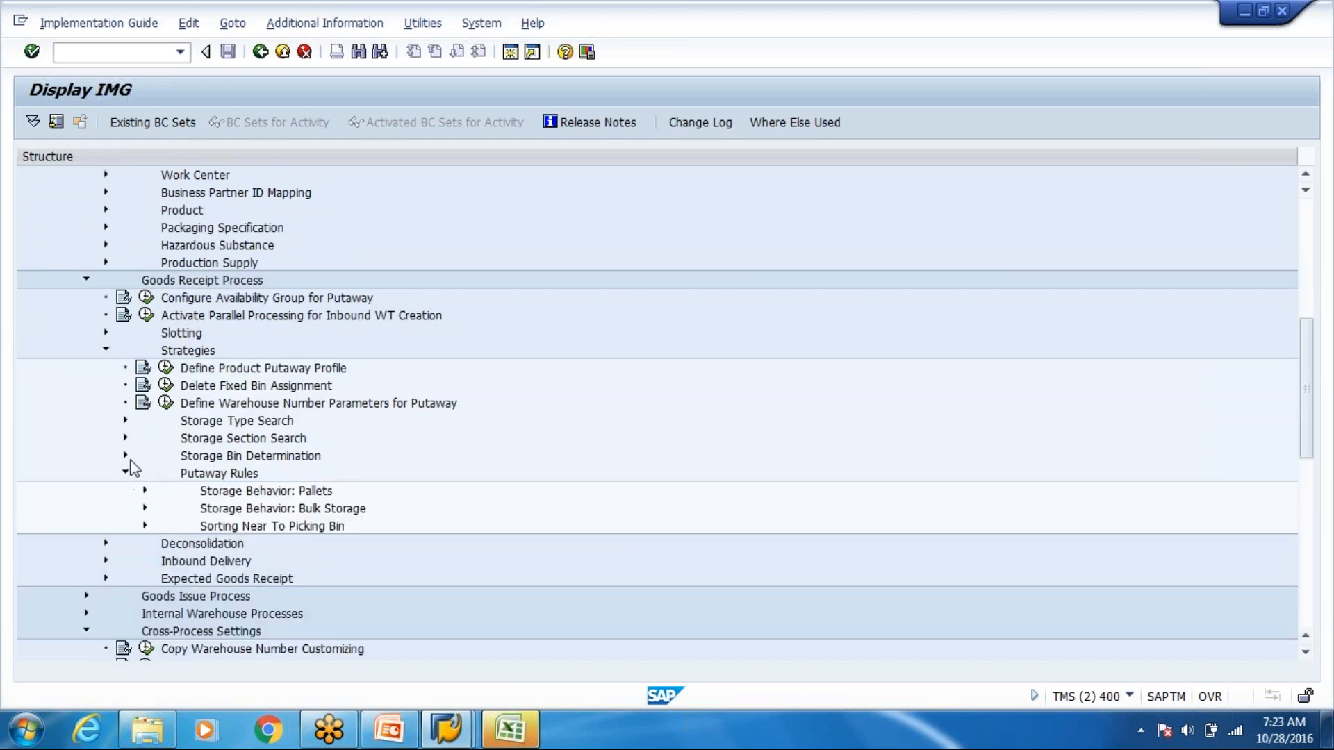
{"action": "left_click", "coordinate": [125, 456]}
{"action": "scroll", "coordinate": [141, 460], "scroll_direction": "down", "scroll_amount": 1}
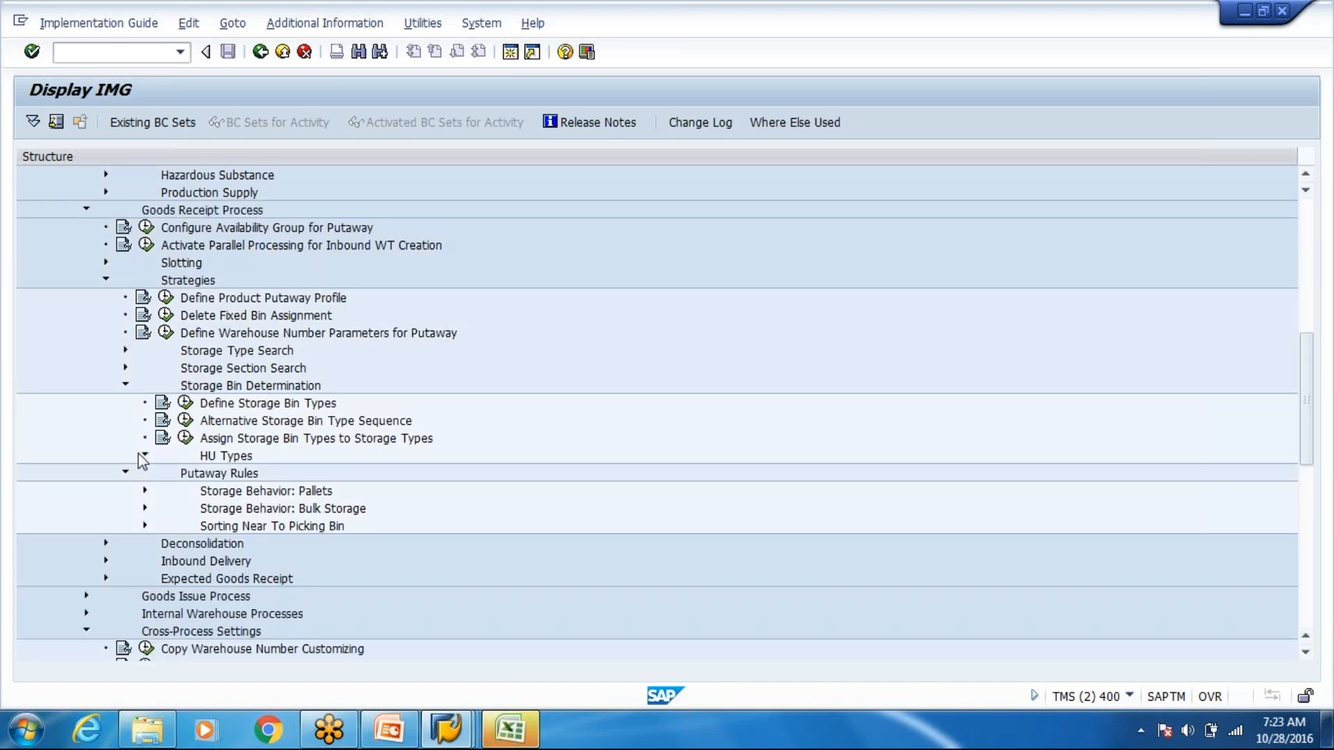
{"action": "left_click", "coordinate": [144, 455]}
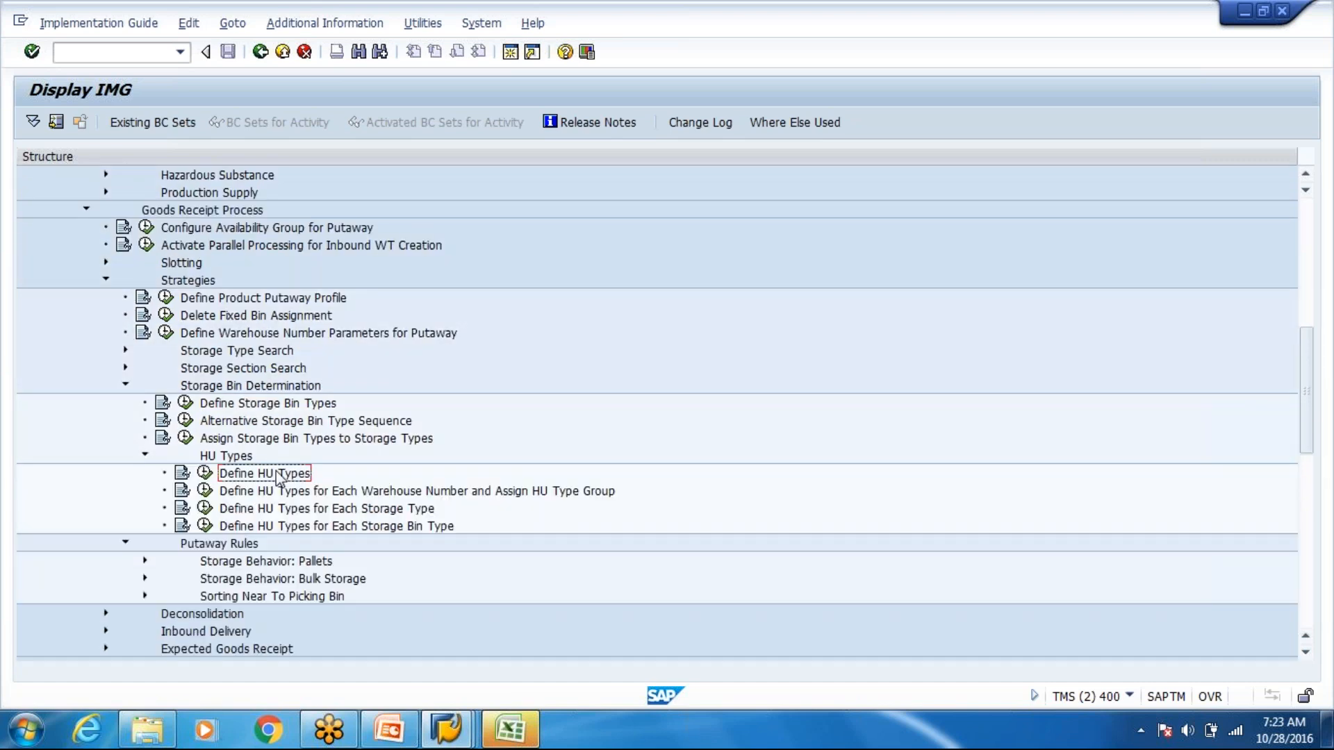
{"action": "left_click", "coordinate": [204, 473]}
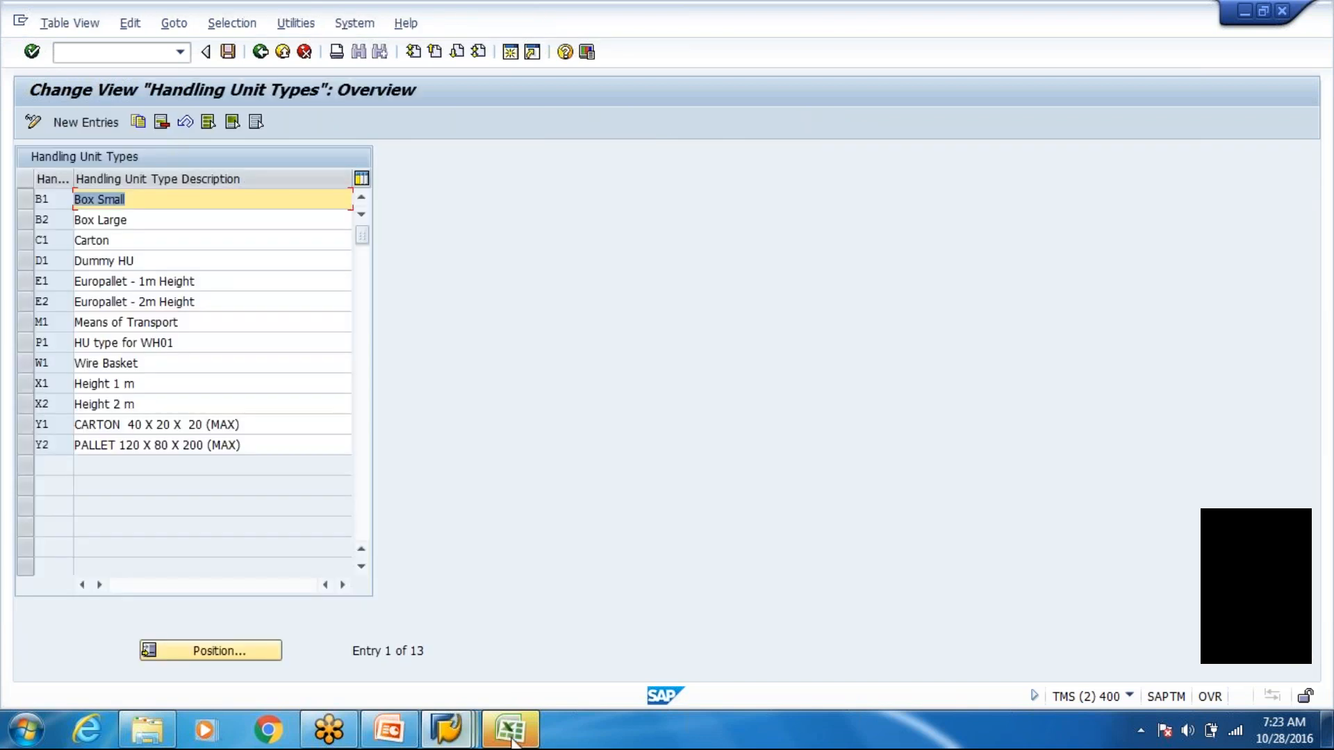
Switch to Excel, show the Packaging Material sheet and enter E1 beside the Europallet description in cell E5
{"action": "left_click", "coordinate": [512, 735]}
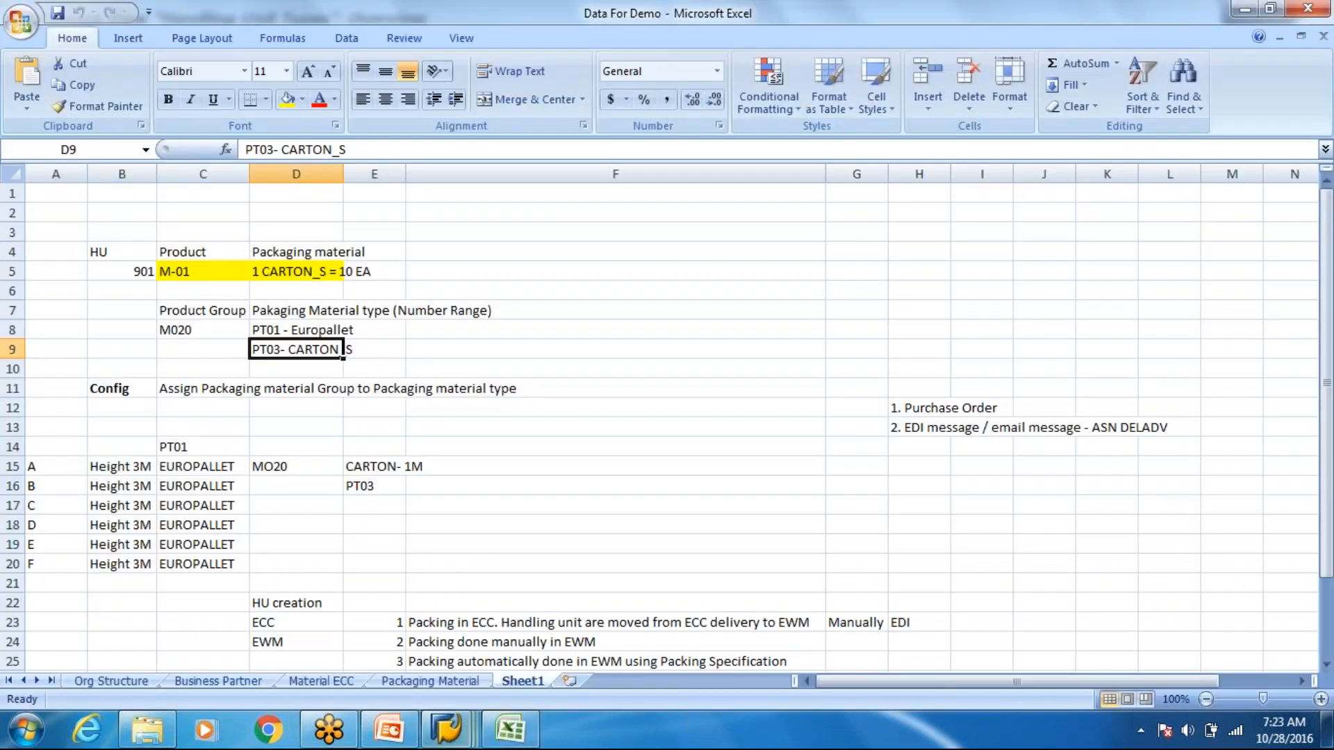
{"action": "left_click", "coordinate": [157, 683]}
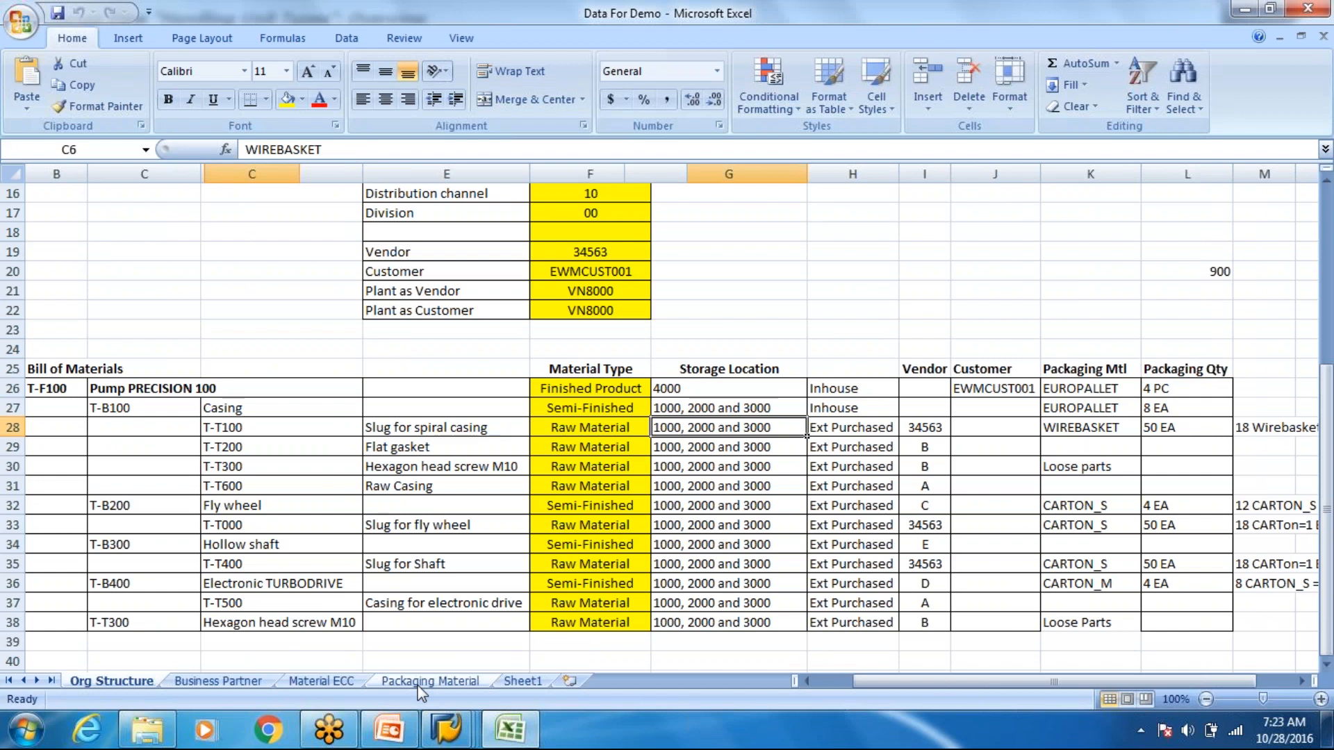
{"action": "left_click", "coordinate": [424, 682]}
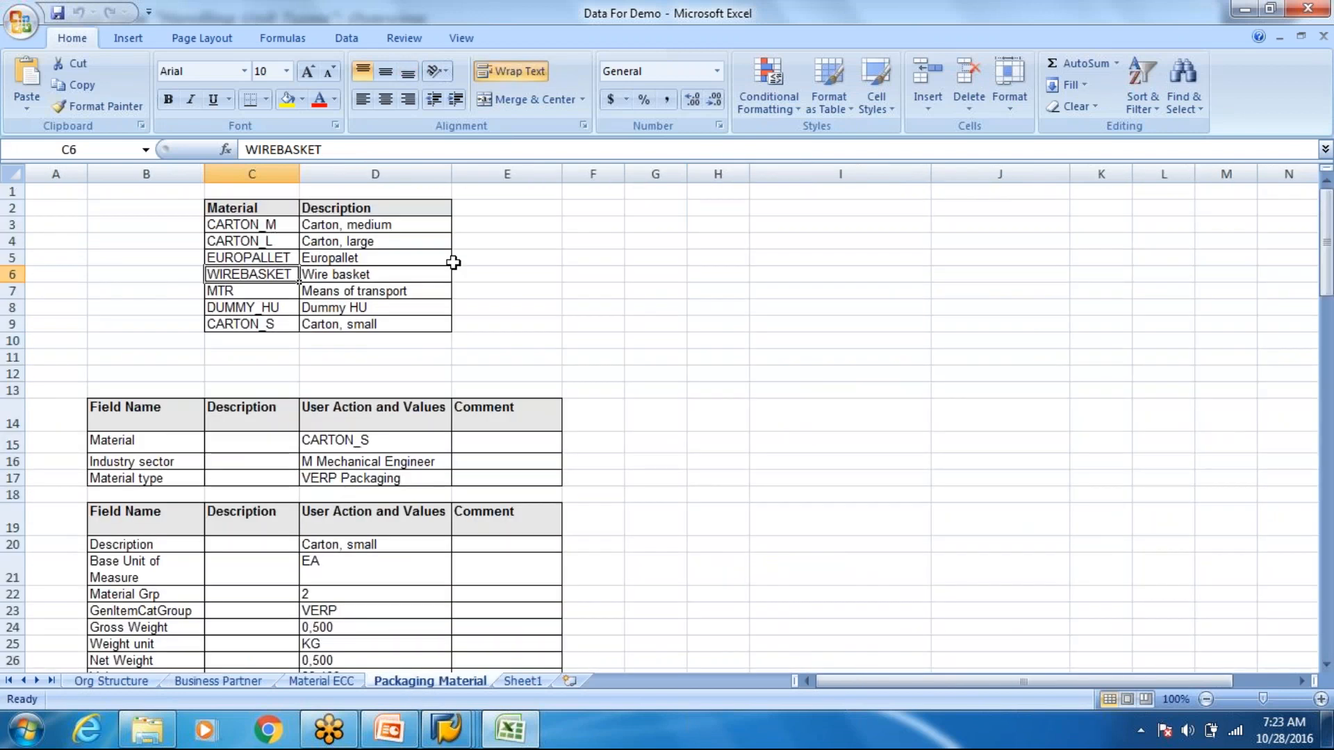
{"action": "left_click", "coordinate": [484, 259]}
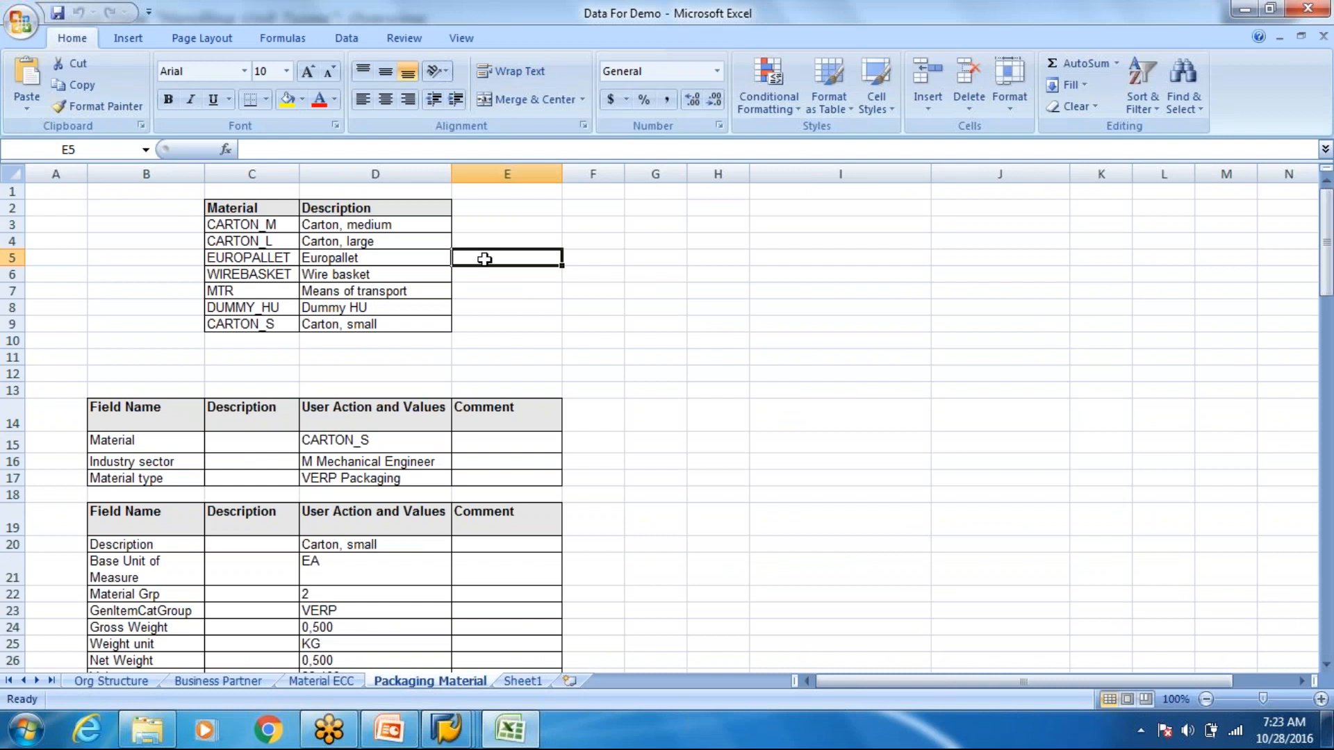
{"action": "type", "text": "E1"}
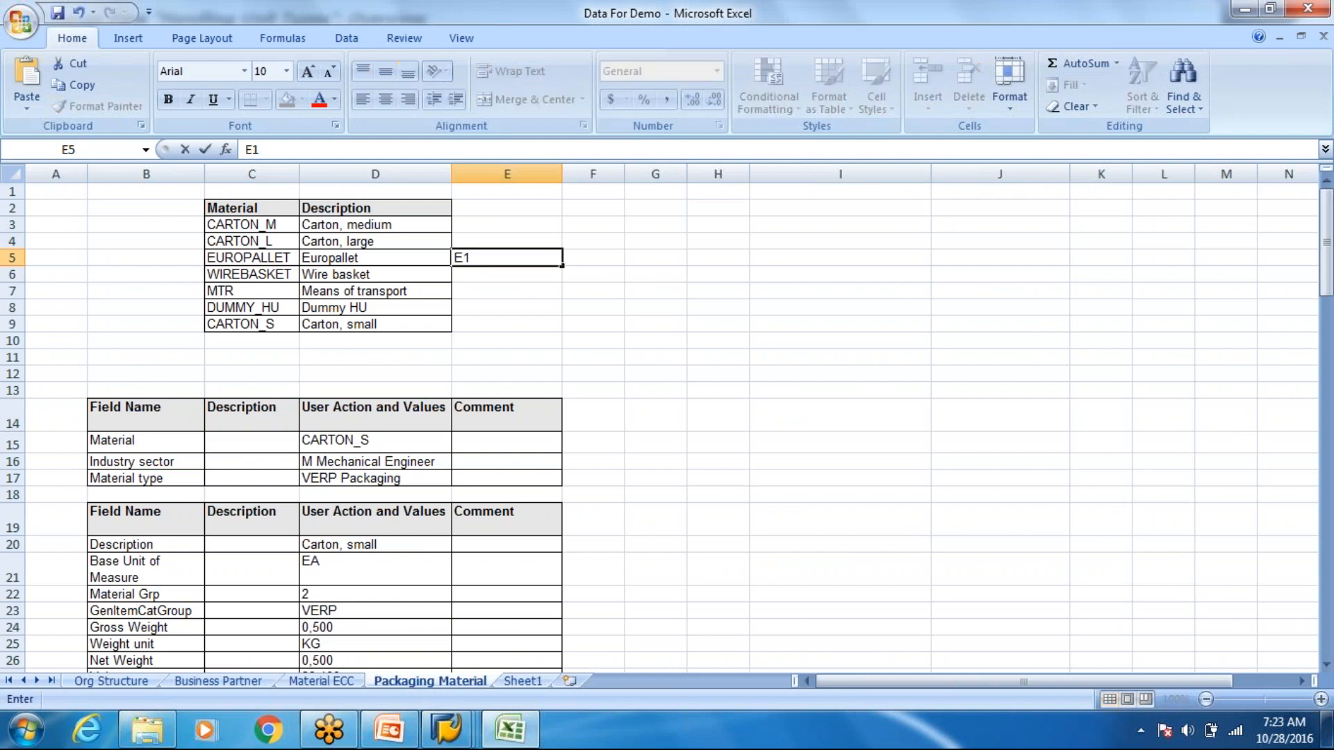
{"action": "key", "text": "Up"}
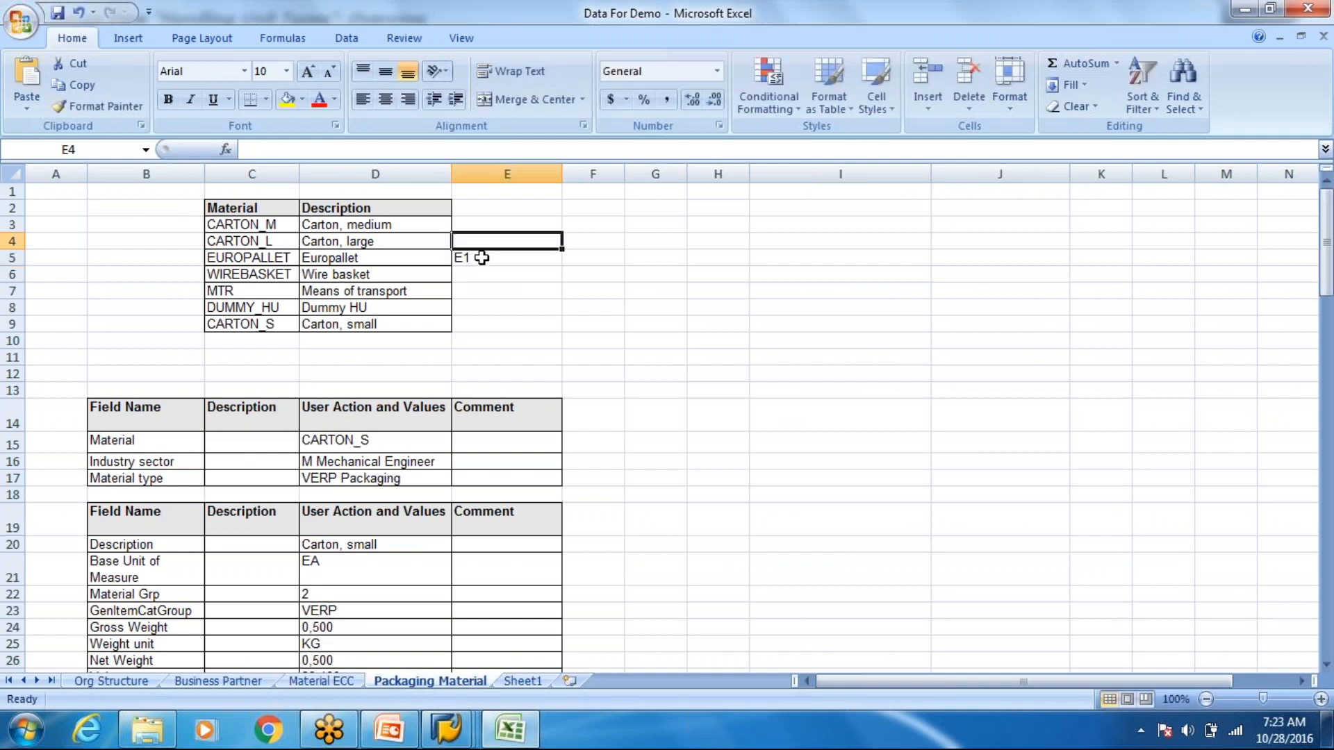
Examine the standard HU types assigned to the packaging materials in the dimensions table at the end of the sheet
{"action": "scroll", "coordinate": [481, 287], "scroll_direction": "down", "scroll_amount": 3}
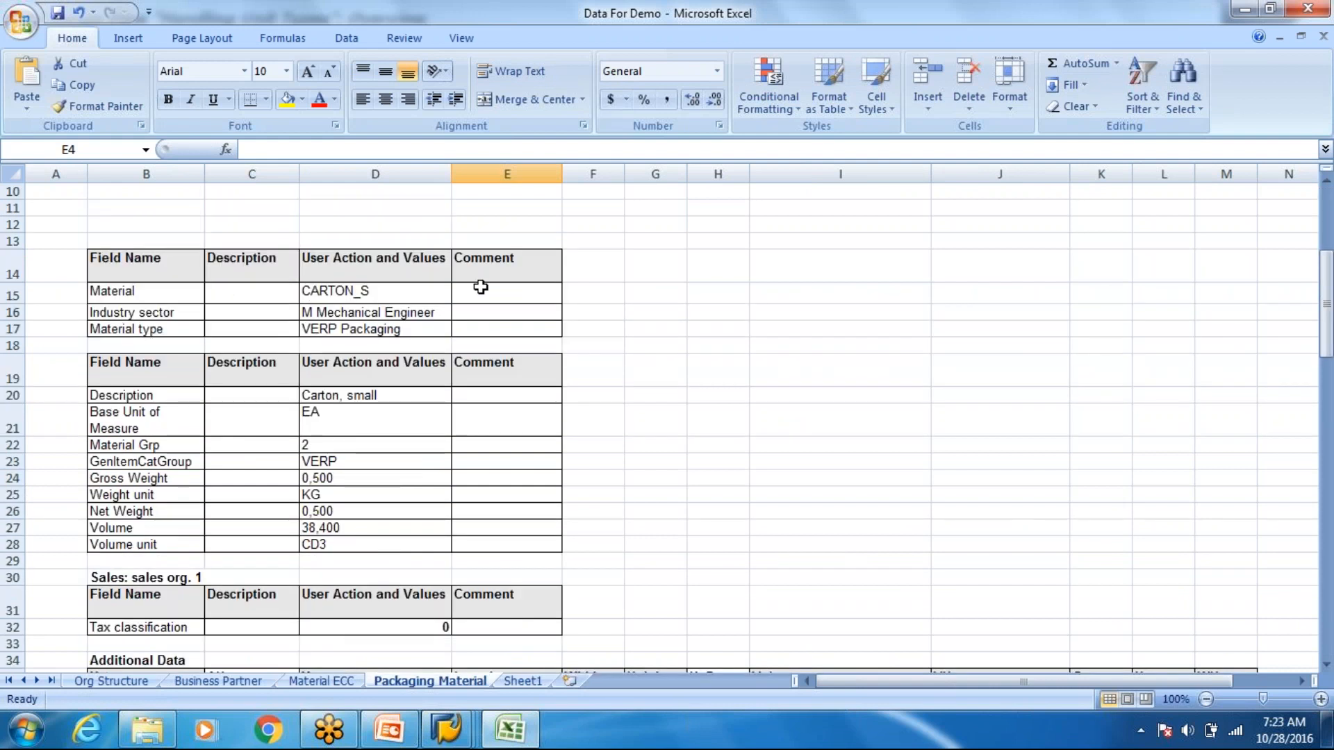
{"action": "scroll", "coordinate": [481, 287], "scroll_direction": "down", "scroll_amount": 19}
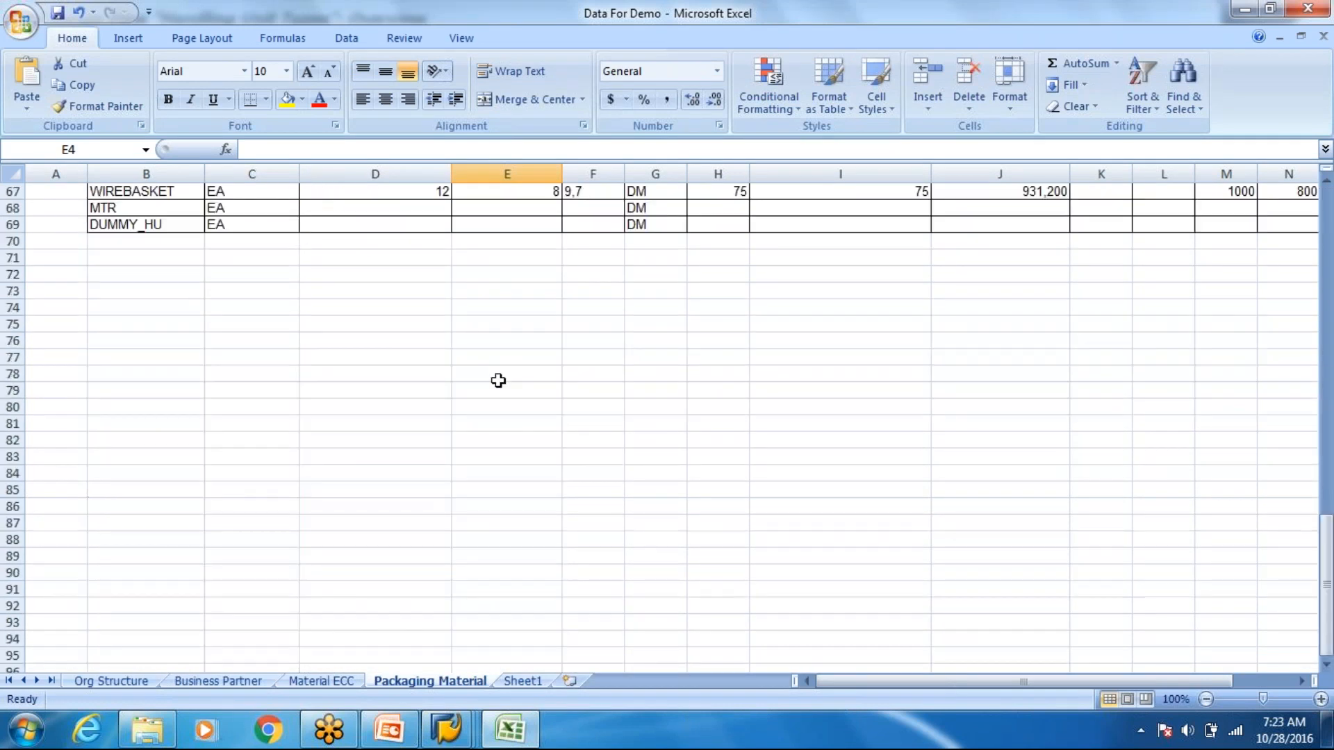
{"action": "scroll", "coordinate": [498, 380], "scroll_direction": "up", "scroll_amount": 2}
{"action": "left_click", "coordinate": [593, 406]}
{"action": "left_click", "coordinate": [655, 407]}
{"action": "left_click", "coordinate": [839, 406]}
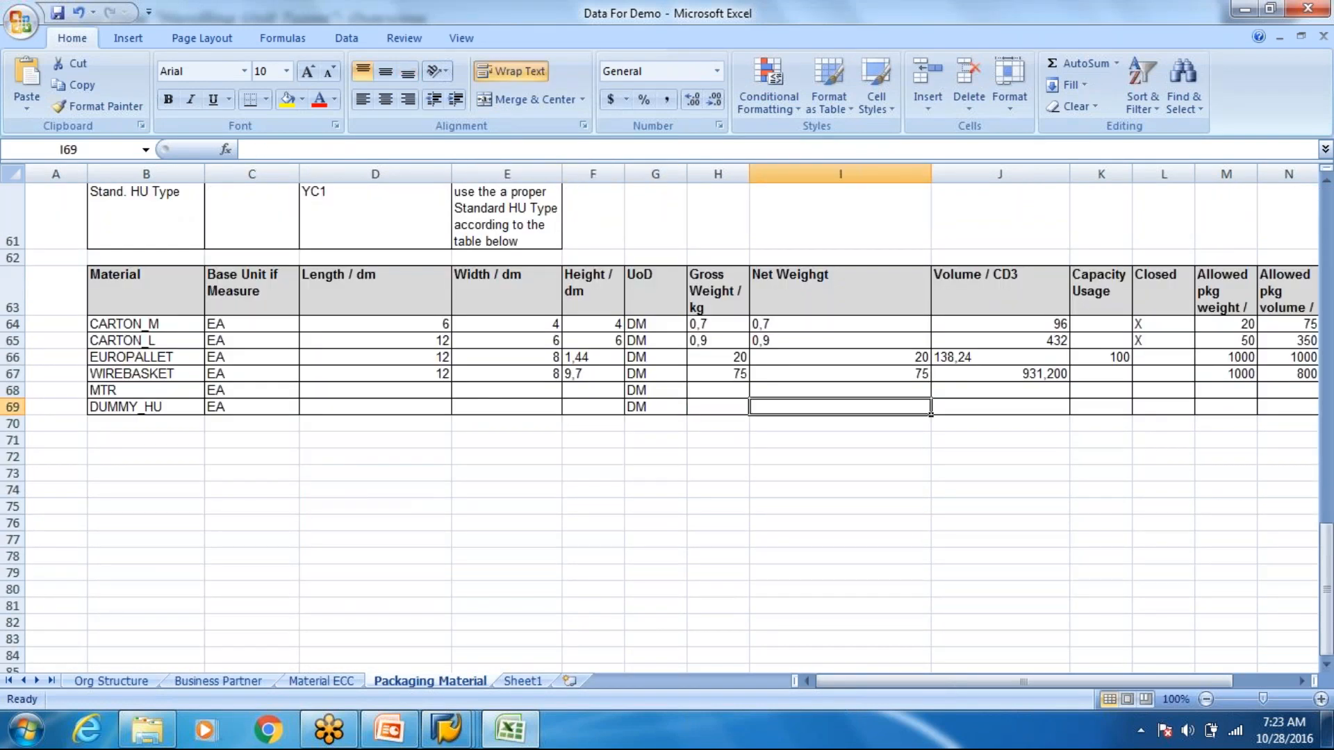
{"action": "key", "text": "Right"}
{"action": "key", "text": "Right"}
{"action": "key", "text": "Right"}
{"action": "key", "text": "Right"}
{"action": "key", "text": "Right"}
{"action": "key", "text": "Right"}
{"action": "key", "text": "Right"}
{"action": "key", "text": "Right"}
{"action": "key", "text": "Right"}
{"action": "key", "text": "Right"}
{"action": "key", "text": "Right"}
{"action": "key", "text": "Right"}
{"action": "key", "text": "Right"}
{"action": "key", "text": "Right"}
{"action": "key", "text": "Right"}
{"action": "key", "text": "Right"}
{"action": "key", "text": "Right"}
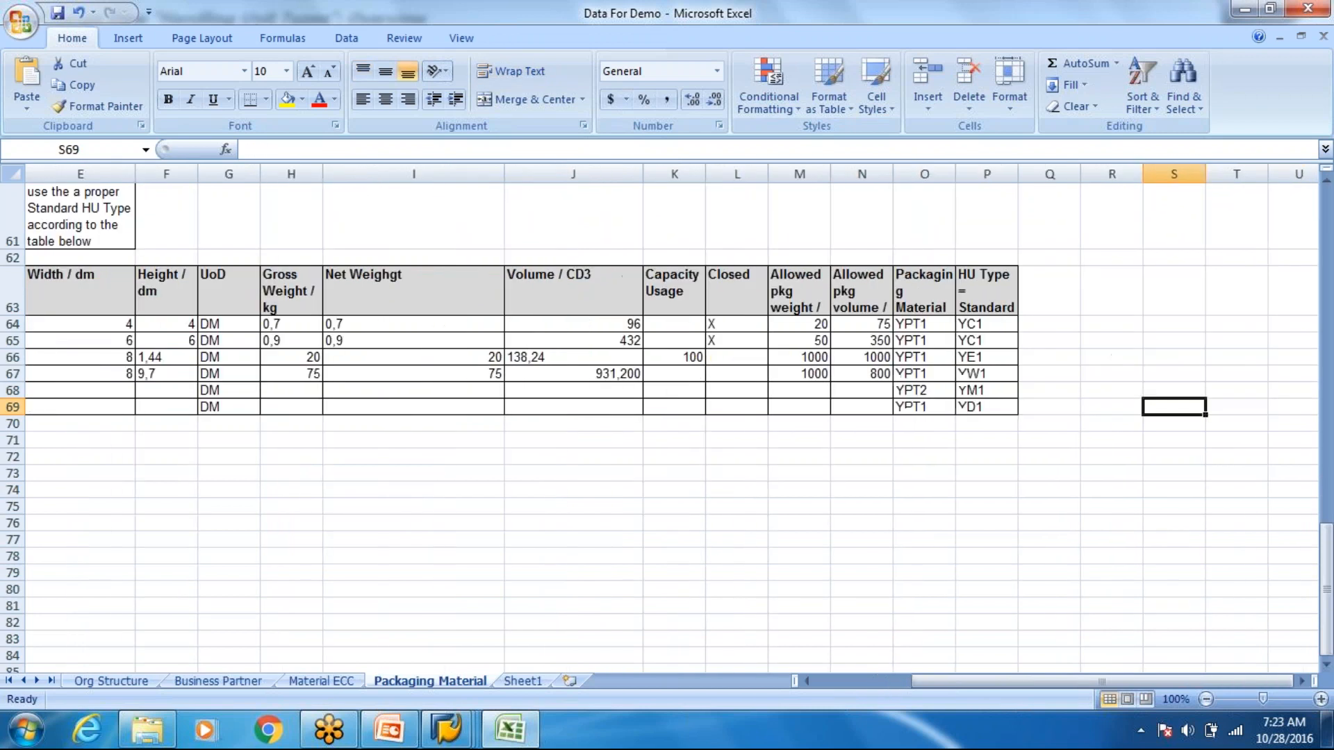
{"action": "left_click", "coordinate": [503, 358]}
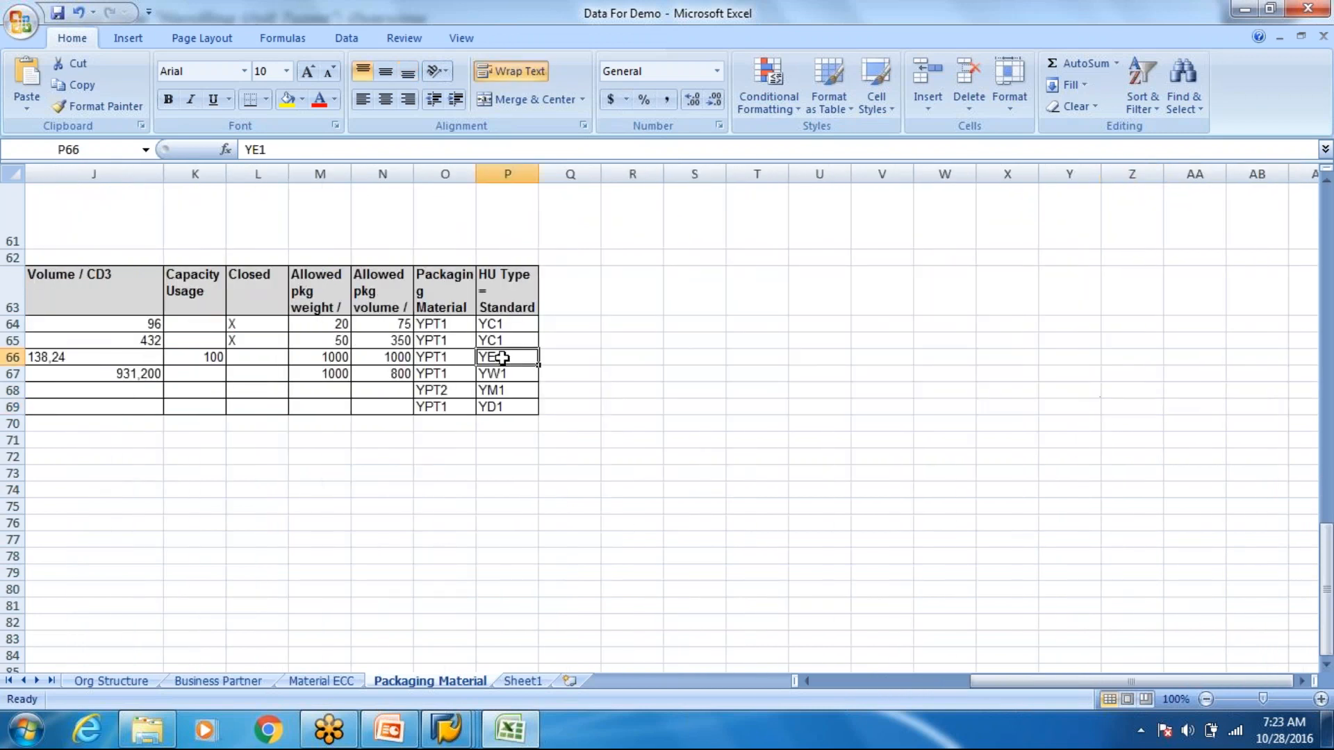
{"action": "left_click_drag", "start_coordinate": [514, 328], "coordinate": [528, 417]}
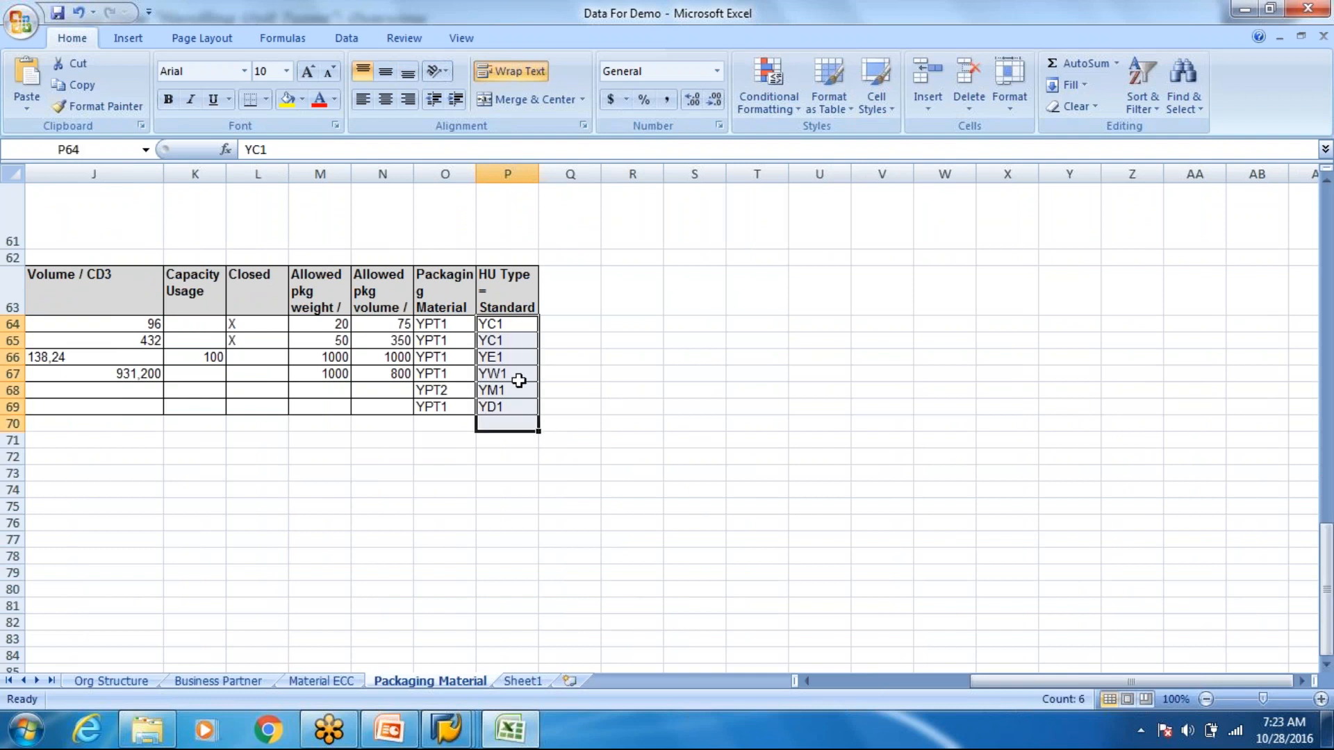
Remove the leading Y from the HU types in cells P64 to P69, leaving C1, C1, E1, W1, M1 and D1
{"action": "left_click", "coordinate": [506, 325]}
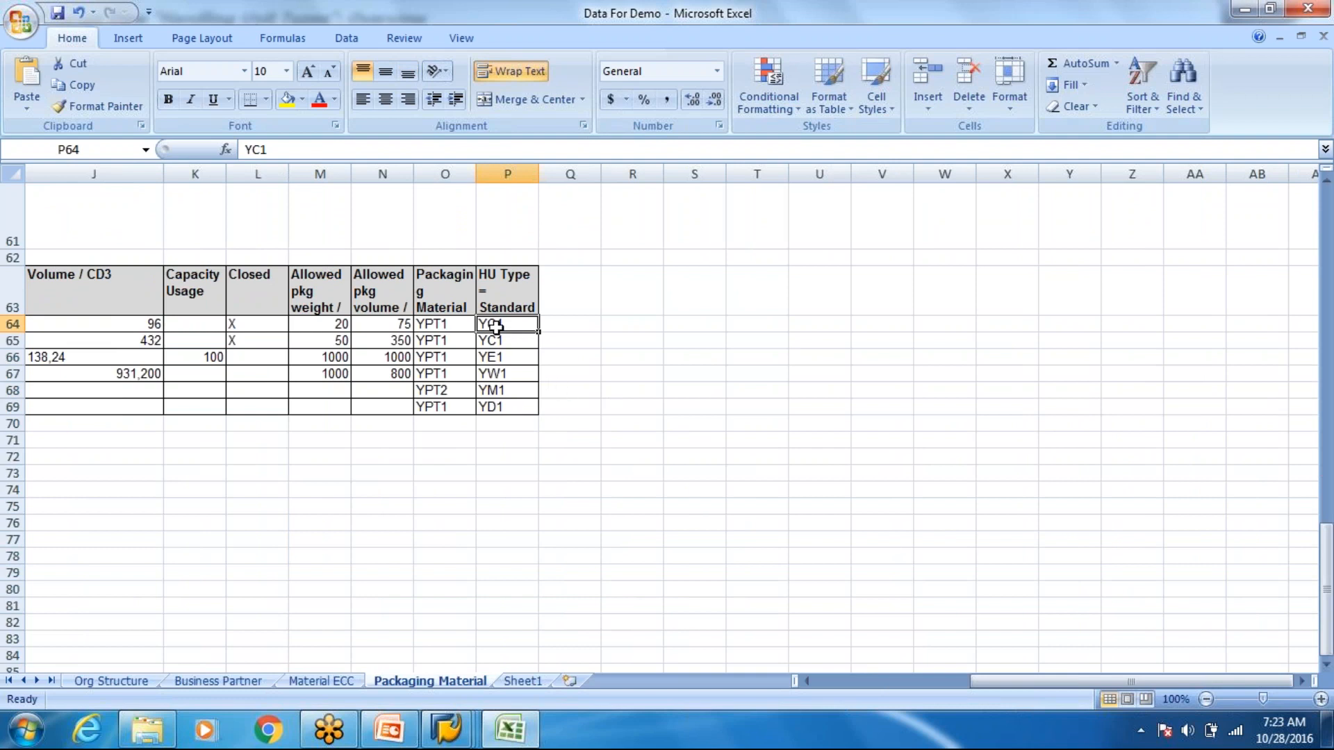
{"action": "double_click", "coordinate": [490, 324]}
{"action": "key", "text": "BackSpace"}
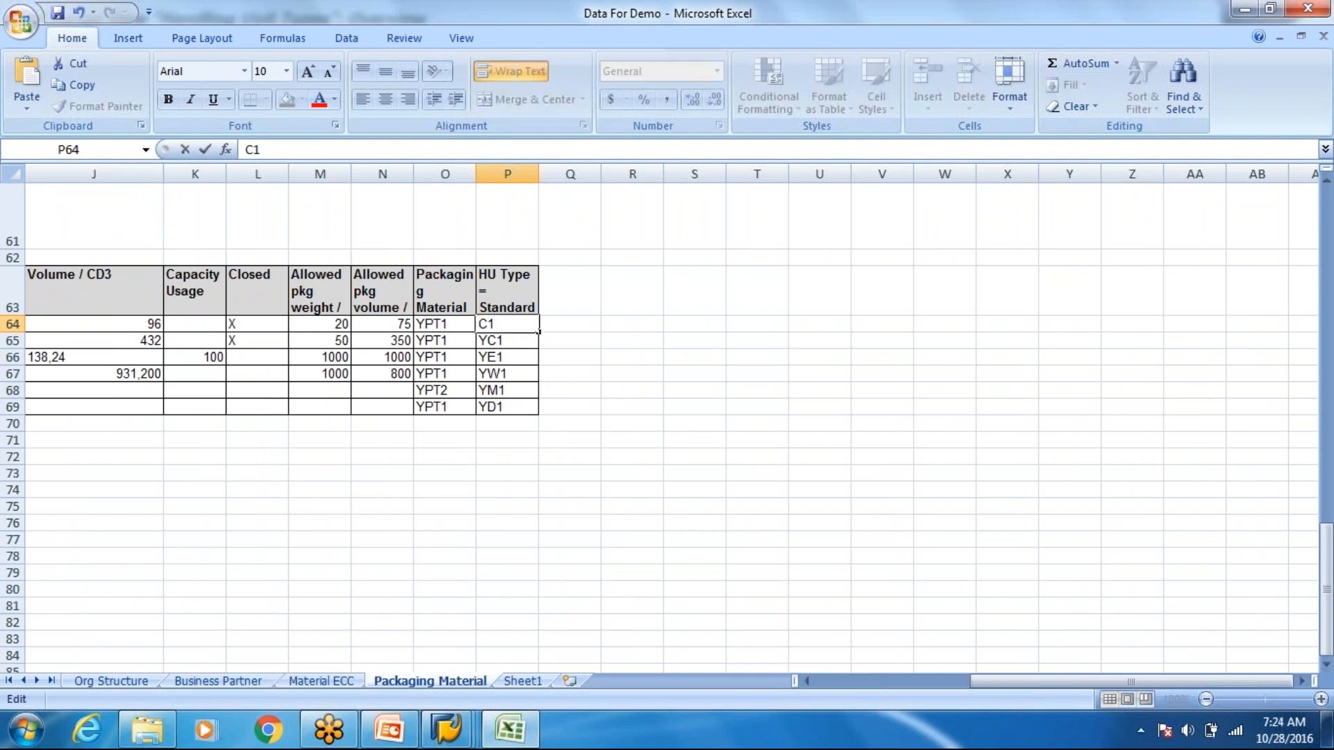
{"action": "left_click", "coordinate": [479, 340]}
{"action": "double_click", "coordinate": [479, 340]}
{"action": "key", "text": "BackSpace"}
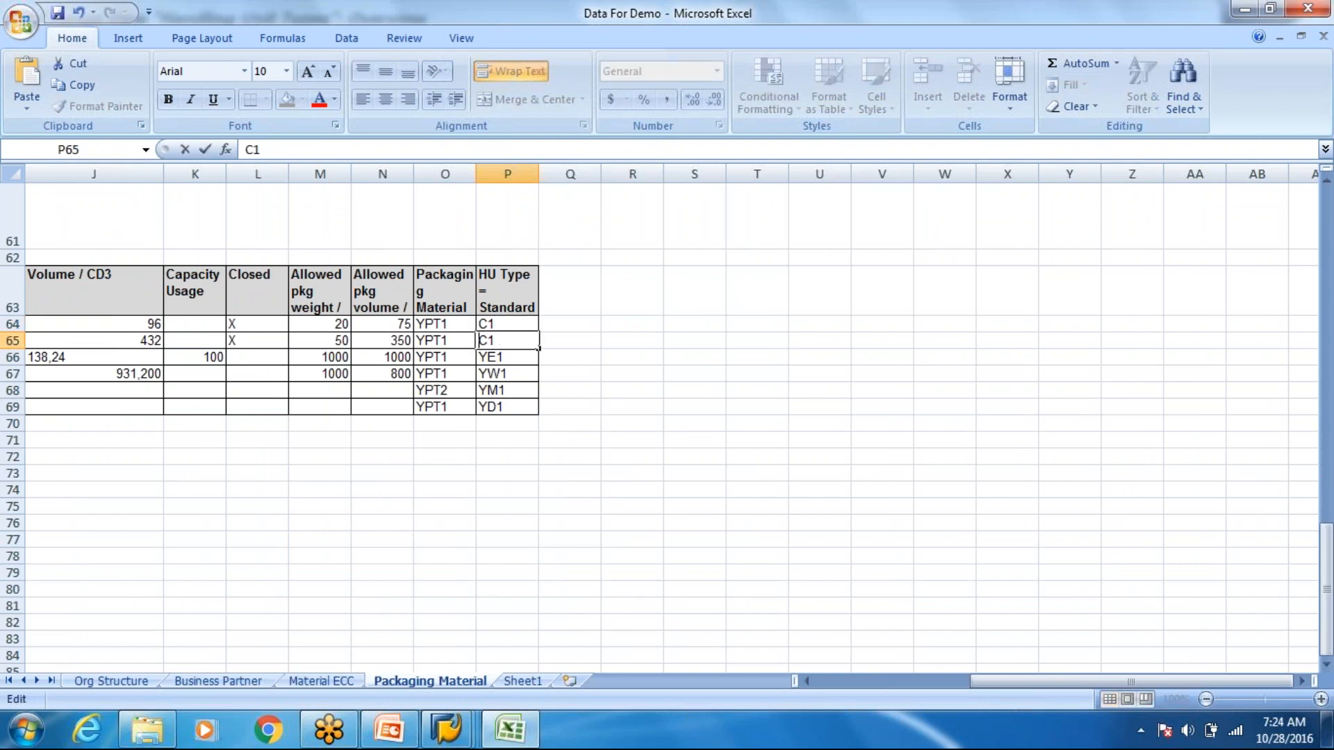
{"action": "left_click", "coordinate": [482, 357]}
{"action": "double_click", "coordinate": [481, 357]}
{"action": "key", "text": "BackSpace"}
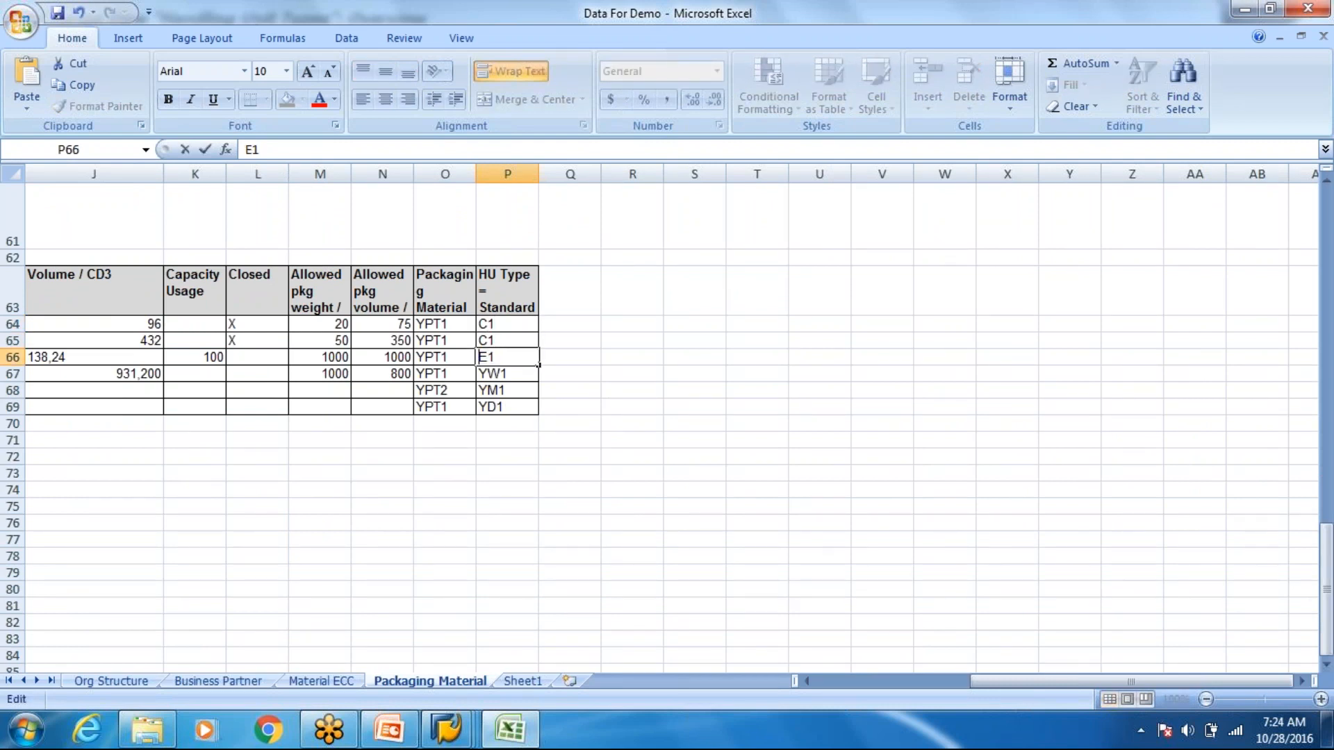
{"action": "left_click", "coordinate": [491, 374]}
{"action": "double_click", "coordinate": [491, 373]}
{"action": "key", "text": "BackSpace"}
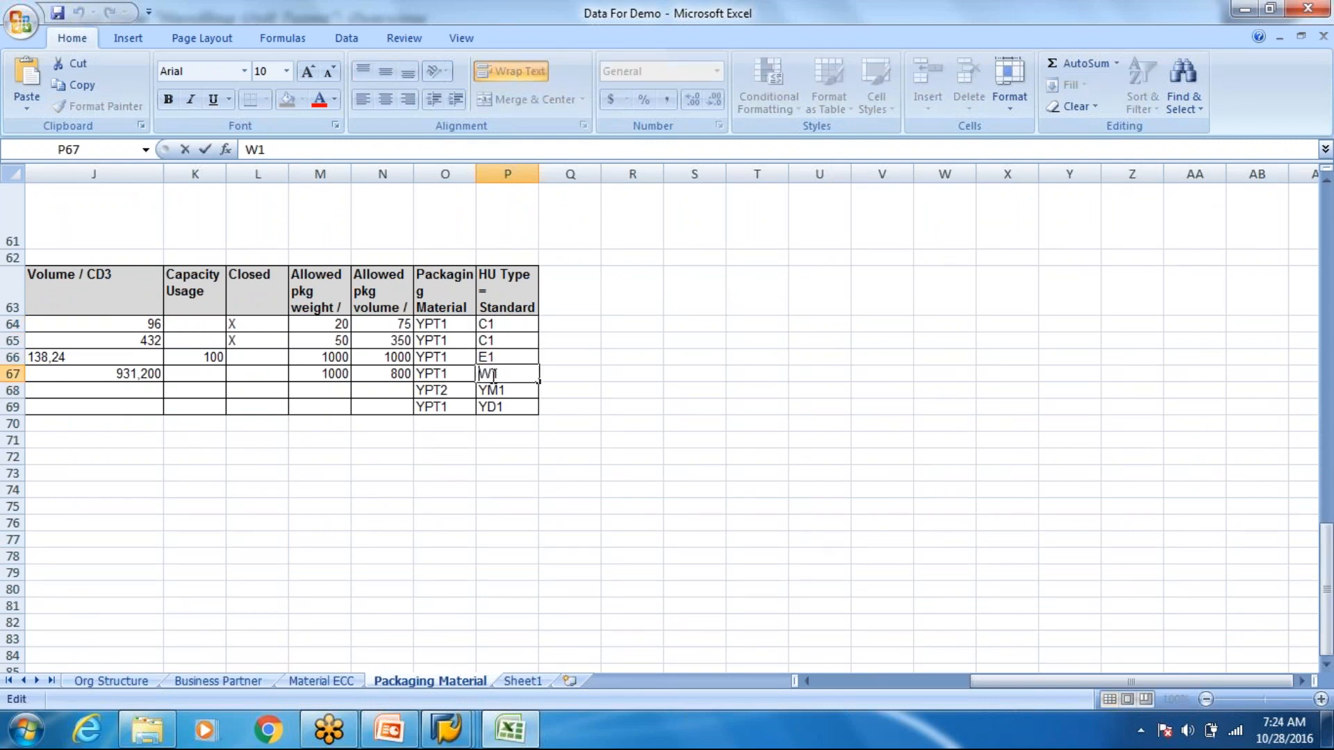
{"action": "left_click", "coordinate": [489, 389]}
{"action": "double_click", "coordinate": [490, 390]}
{"action": "key", "text": "BackSpace"}
{"action": "left_click", "coordinate": [485, 406]}
{"action": "double_click", "coordinate": [485, 407]}
{"action": "key", "text": "BackSpace"}
{"action": "left_click_drag", "start_coordinate": [632, 424], "coordinate": [632, 440]}
Copy the HU types in P64 to P69 into cells E3 to E8 beside the packaging material descriptions
{"action": "left_click_drag", "start_coordinate": [518, 325], "coordinate": [525, 406]}
{"action": "key", "text": "ctrl+c"}
{"action": "scroll", "coordinate": [476, 303], "scroll_direction": "up", "scroll_amount": 14}
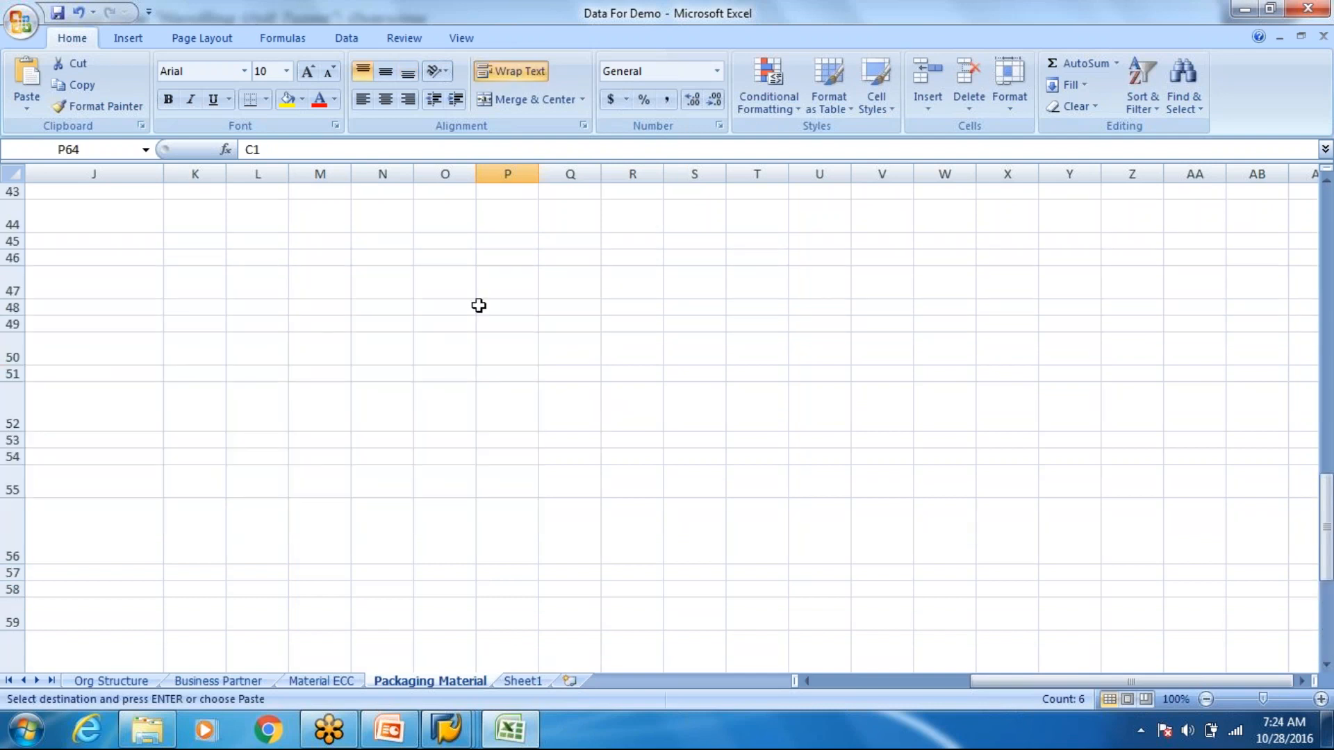
{"action": "left_click_drag", "start_coordinate": [972, 681], "coordinate": [820, 684]}
{"action": "scroll", "coordinate": [492, 221], "scroll_direction": "up", "scroll_amount": 6}
{"action": "left_click", "coordinate": [492, 221]}
{"action": "key", "text": "ctrl+v"}
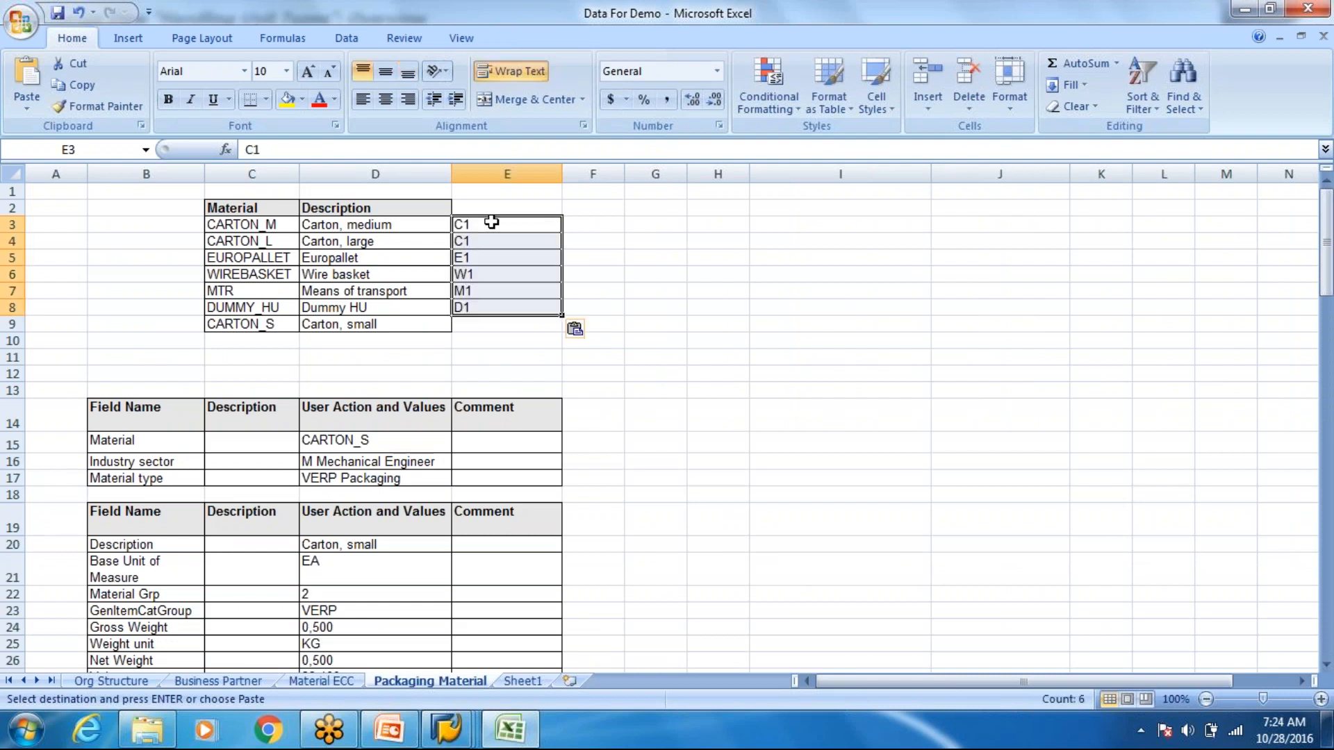
Enter C2 as the HU type for CARTON_S in cell E9 and apply all borders to the cell
{"action": "left_click", "coordinate": [494, 323]}
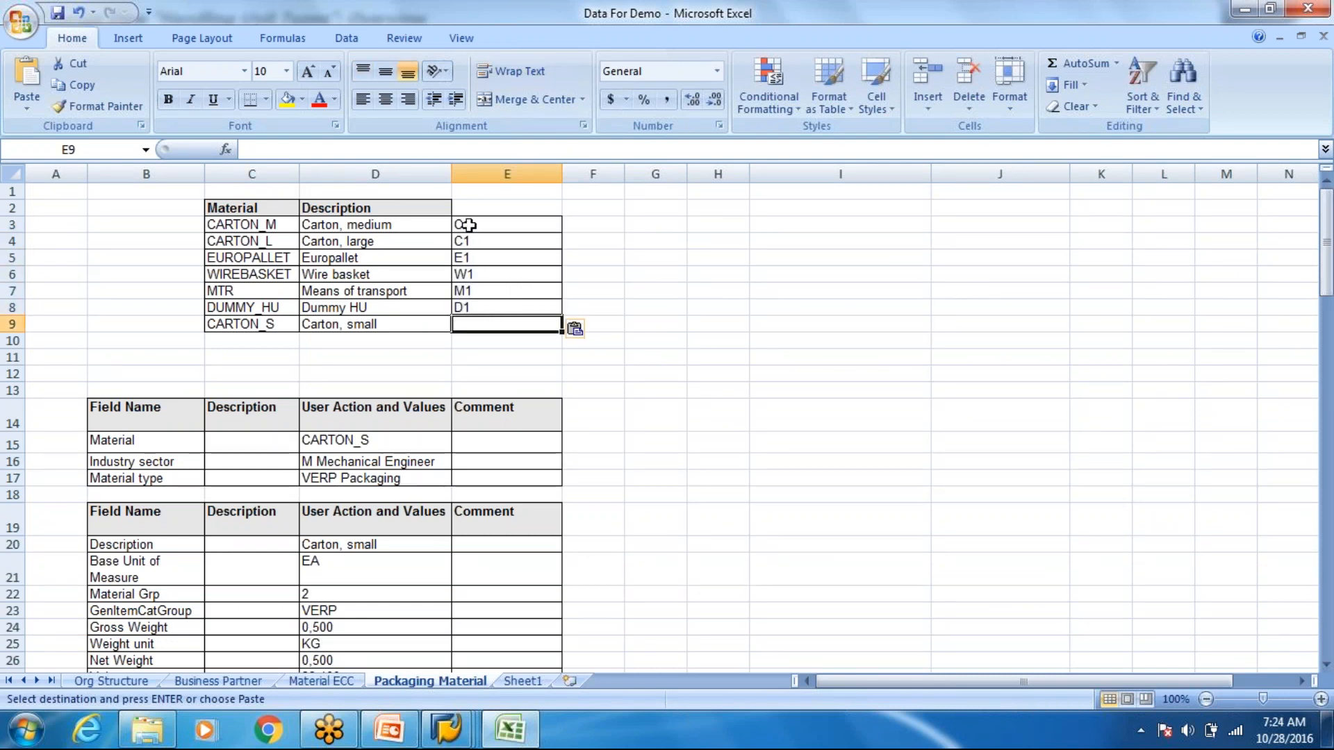
{"action": "type", "text": "C2"}
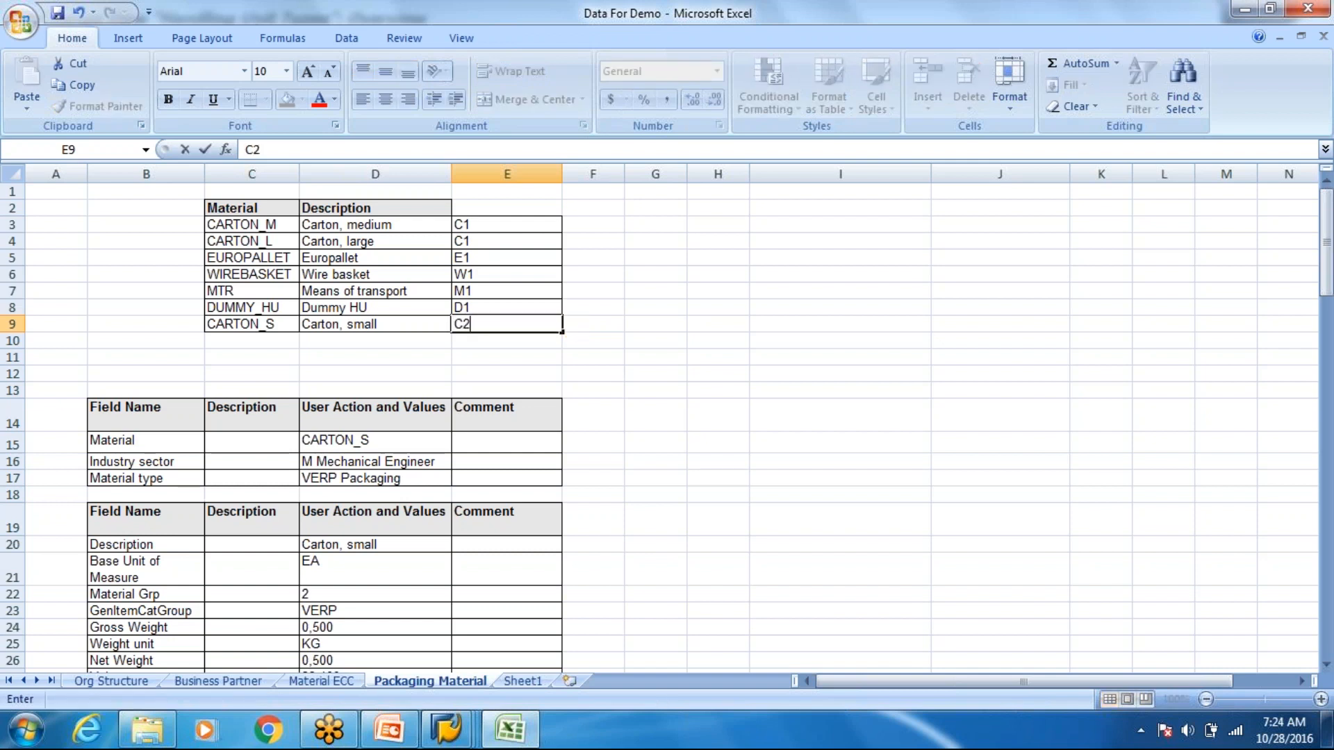
{"action": "left_click", "coordinate": [646, 306]}
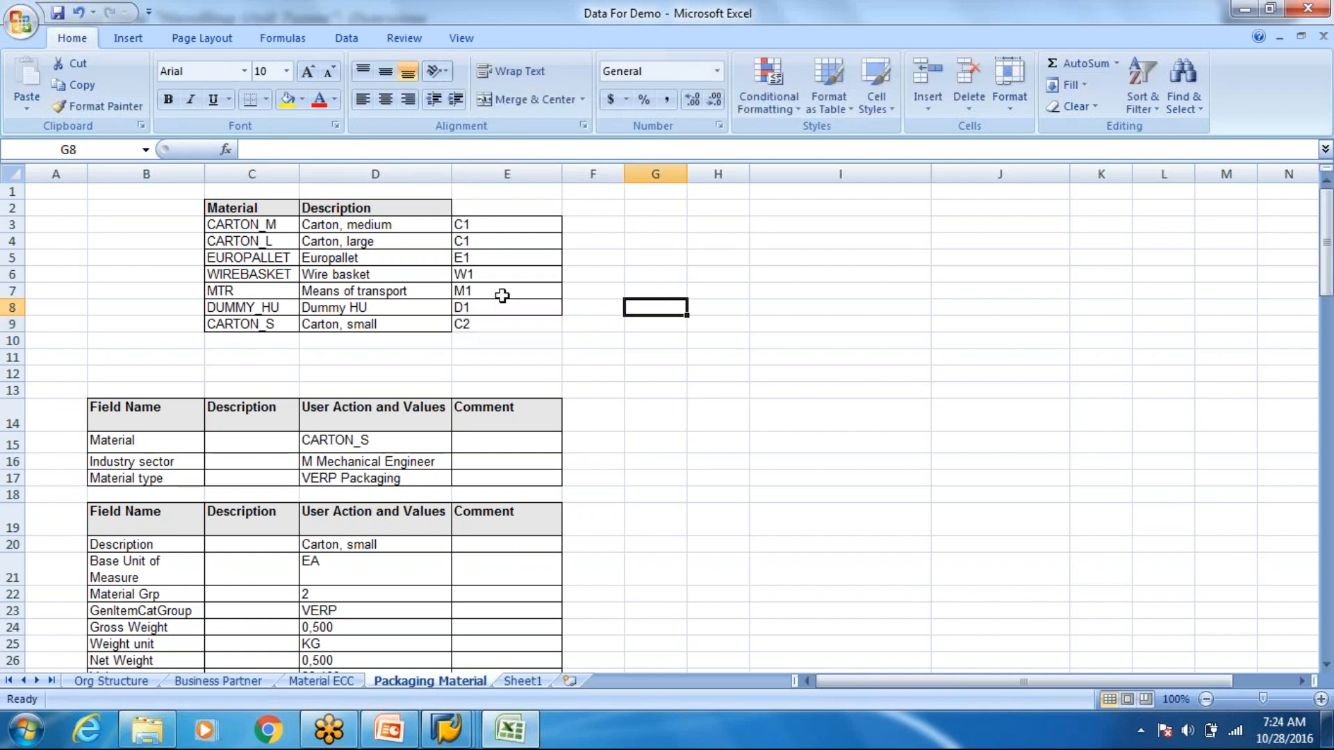
{"action": "left_click", "coordinate": [511, 337]}
{"action": "left_click", "coordinate": [509, 324]}
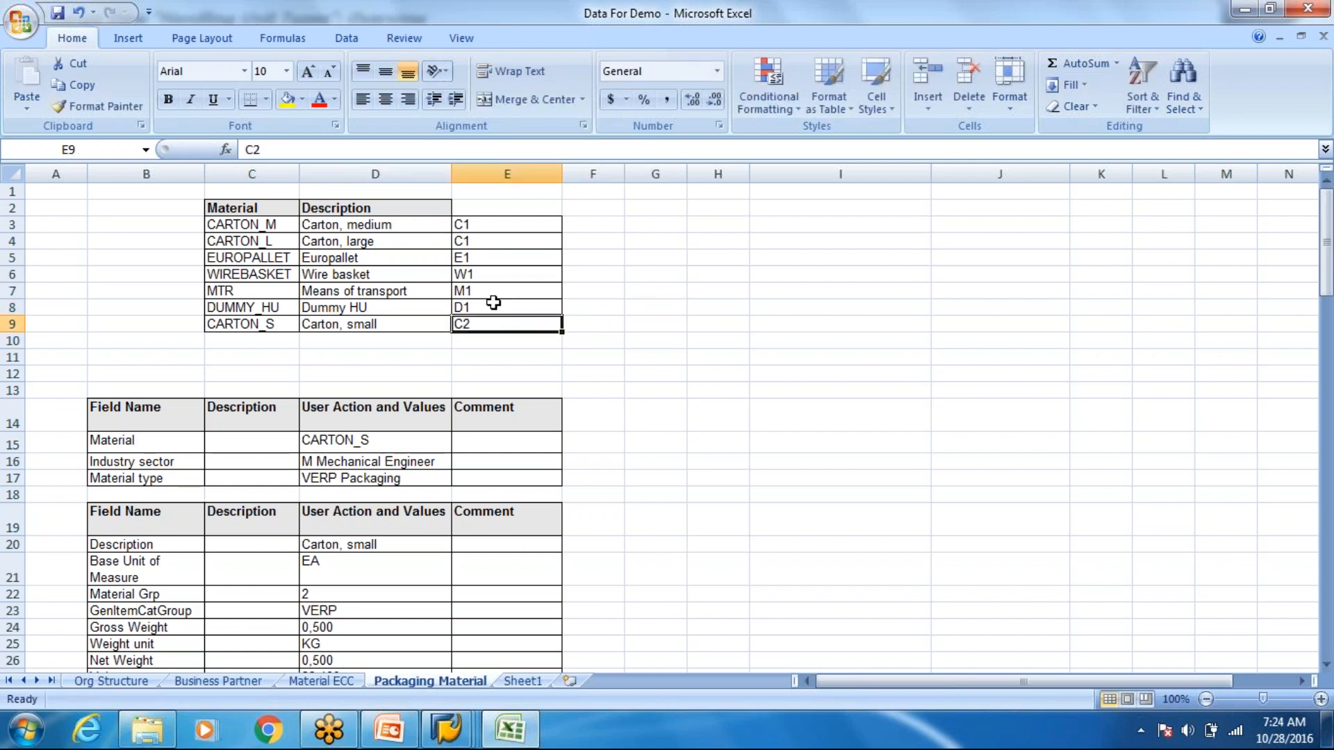
{"action": "left_click", "coordinate": [267, 99]}
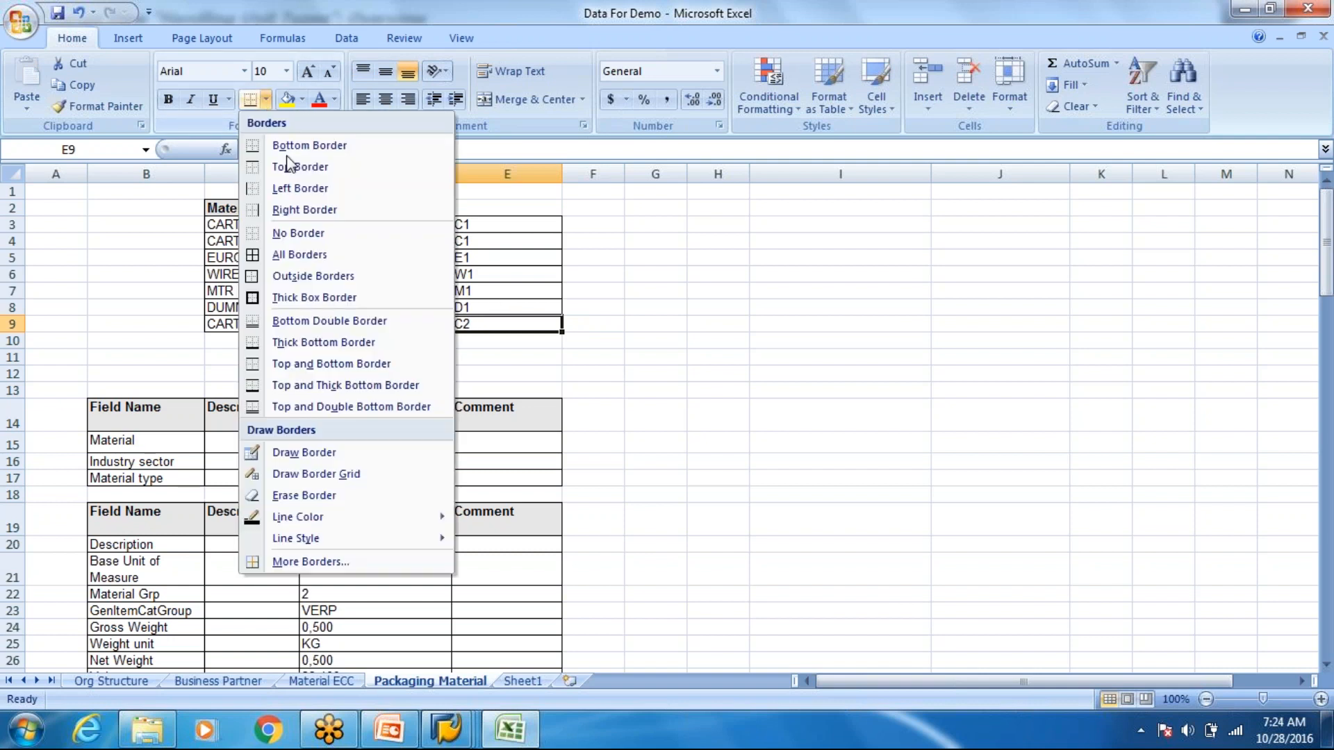
{"action": "left_click", "coordinate": [298, 254]}
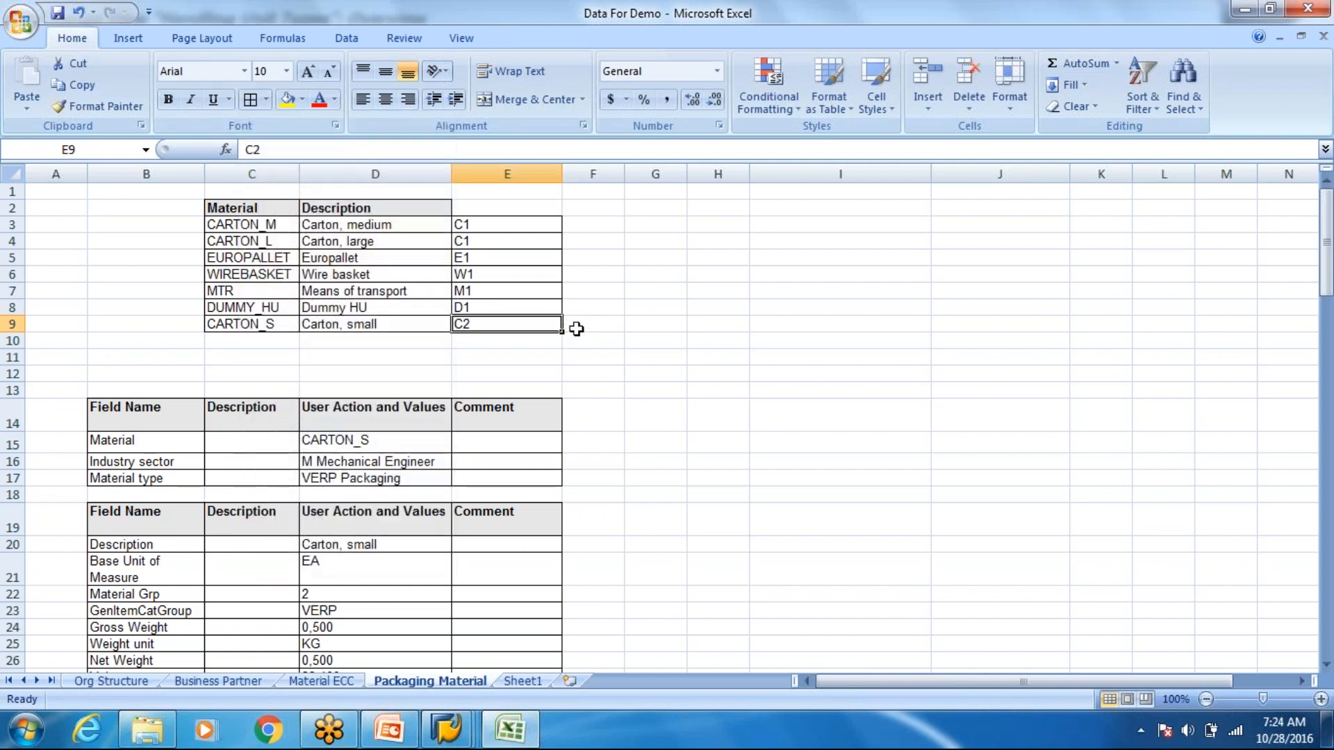
{"action": "left_click", "coordinate": [575, 328]}
Compare the HU types in the Excel list with the handling unit types in SAP, switching between both programs
{"action": "key", "text": "alt+Tab"}
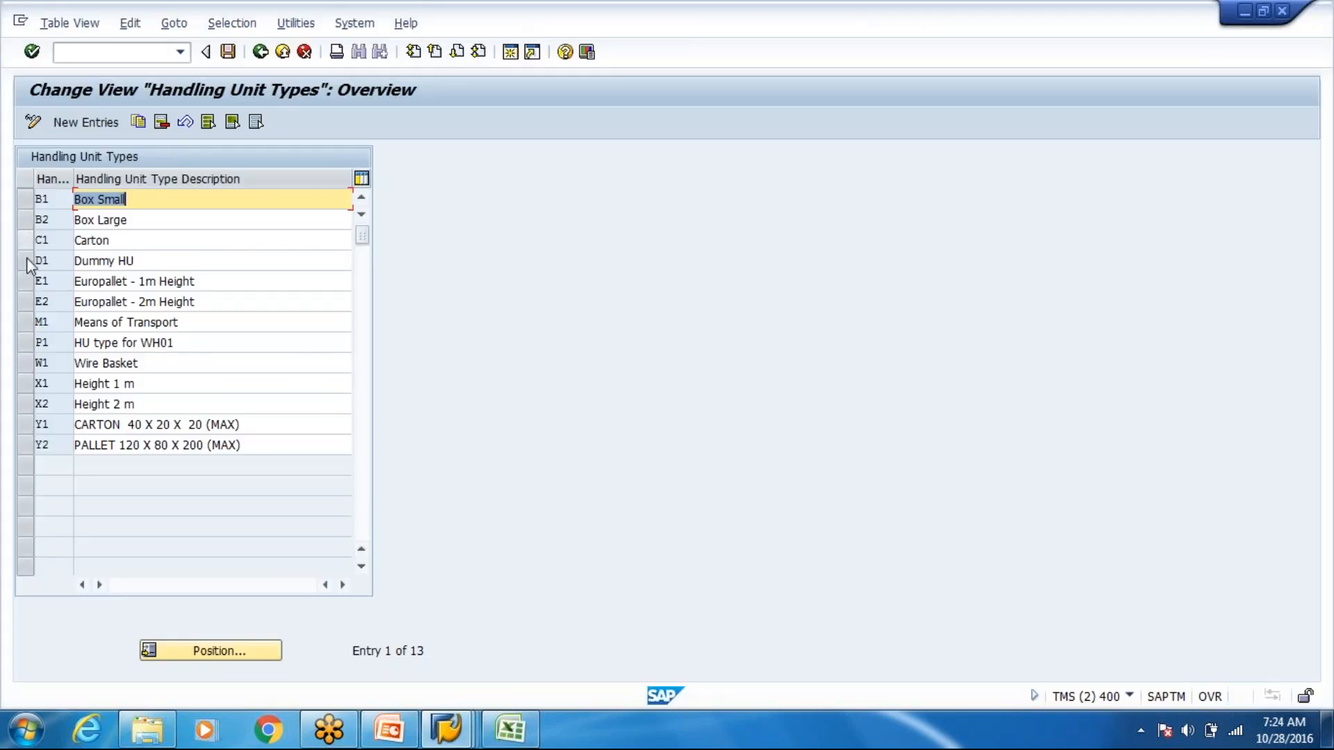
{"action": "key", "text": "alt+Tab"}
{"action": "left_click", "coordinate": [472, 259]}
{"action": "key", "text": "alt+Tab"}
{"action": "left_click", "coordinate": [55, 353]}
{"action": "key", "text": "alt+Tab"}
{"action": "left_click", "coordinate": [515, 292]}
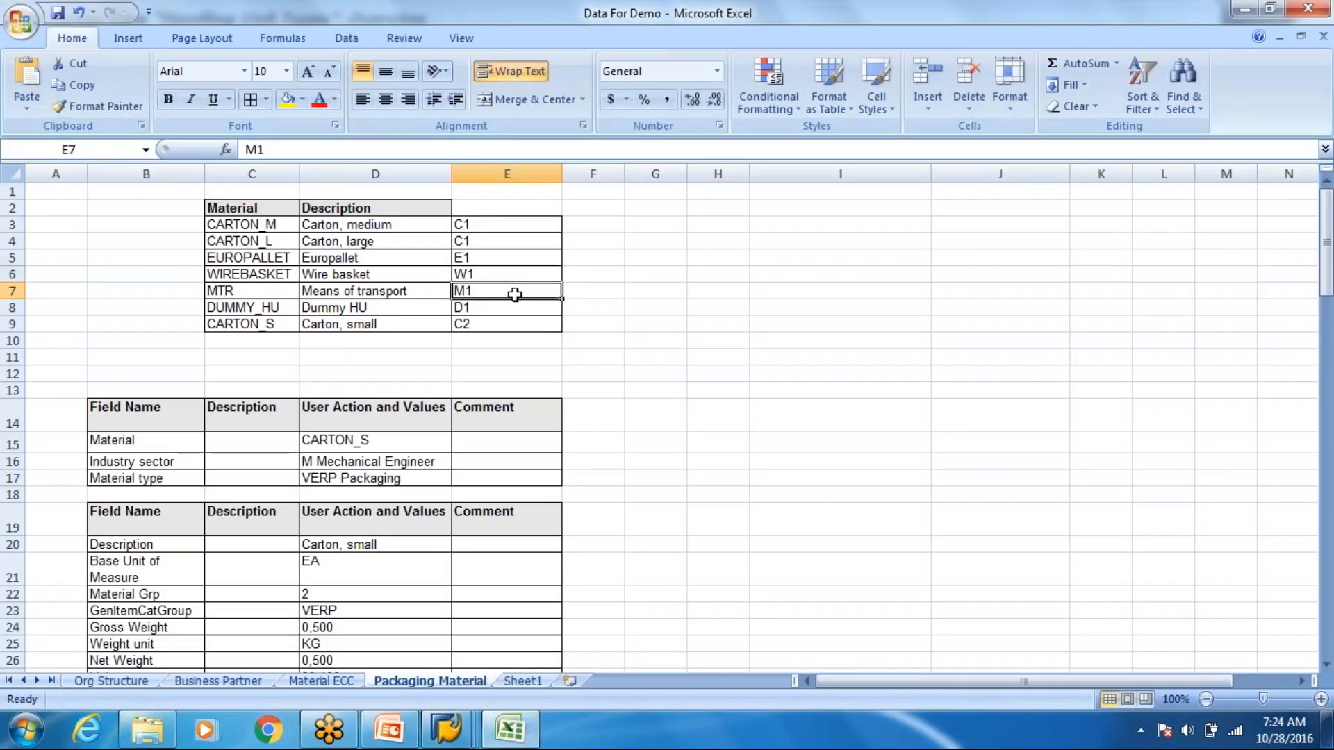
{"action": "key", "text": "alt+Tab"}
{"action": "left_click", "coordinate": [66, 321]}
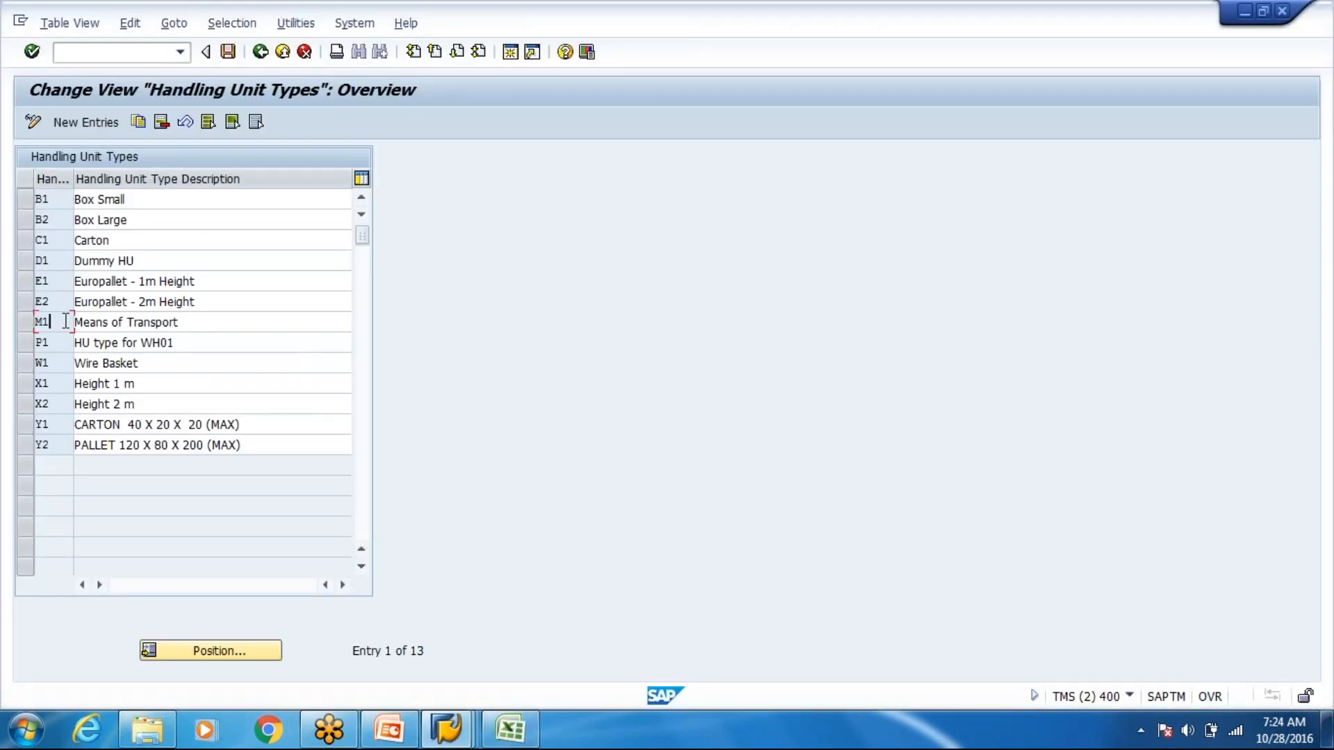
{"action": "key", "text": "alt+Tab"}
{"action": "left_click", "coordinate": [490, 314]}
{"action": "key", "text": "alt+Tab"}
{"action": "left_click", "coordinate": [43, 260]}
{"action": "key", "text": "alt+Tab"}
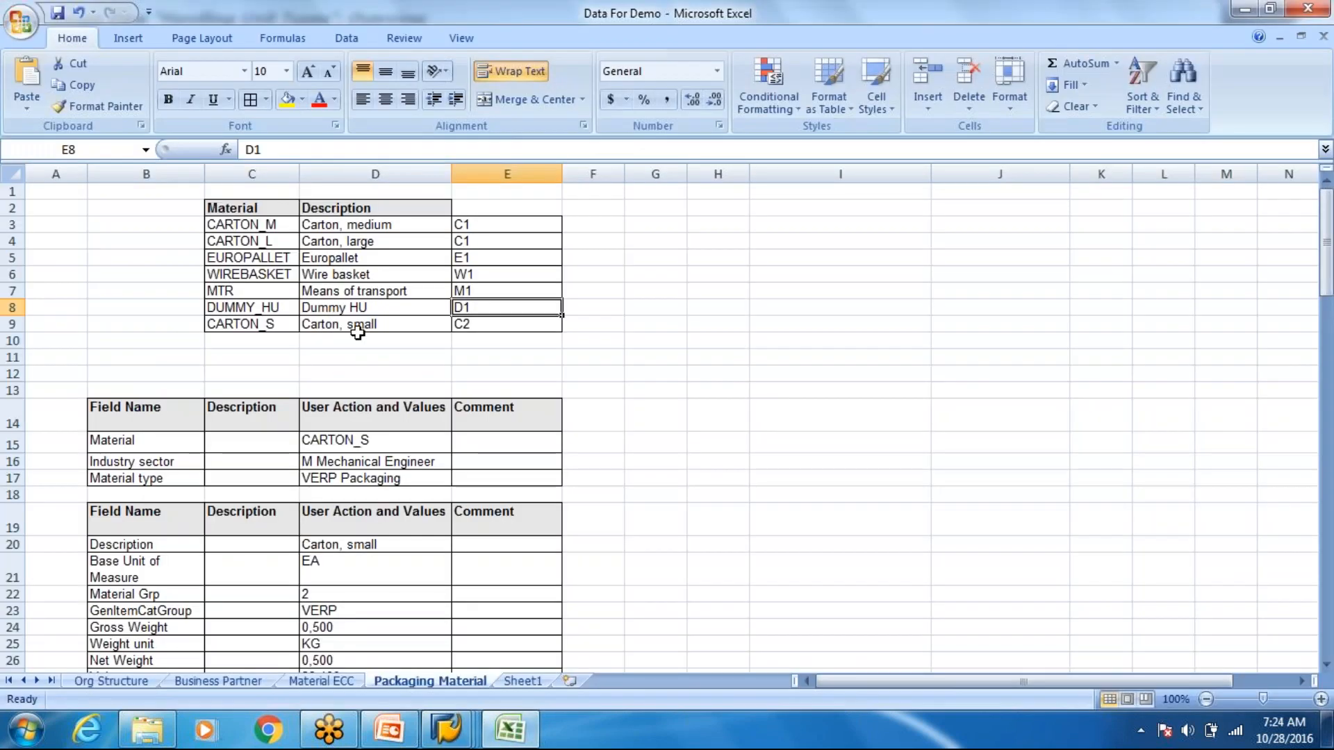
Check CARTON_S and its HU type C2 in Excel, then switch to SAP and examine the descriptions of Y1 and E1
{"action": "left_click", "coordinate": [264, 327]}
{"action": "left_click", "coordinate": [521, 329]}
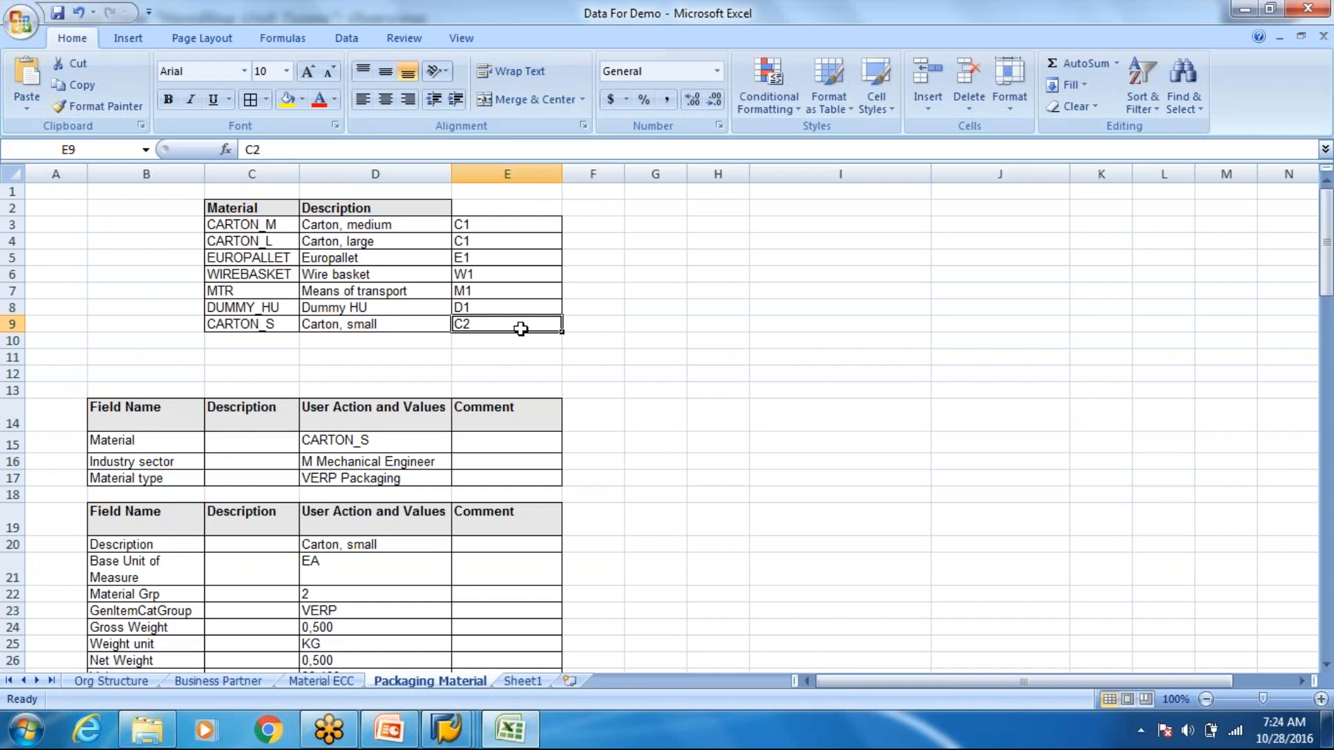
{"action": "key", "text": "alt+Tab"}
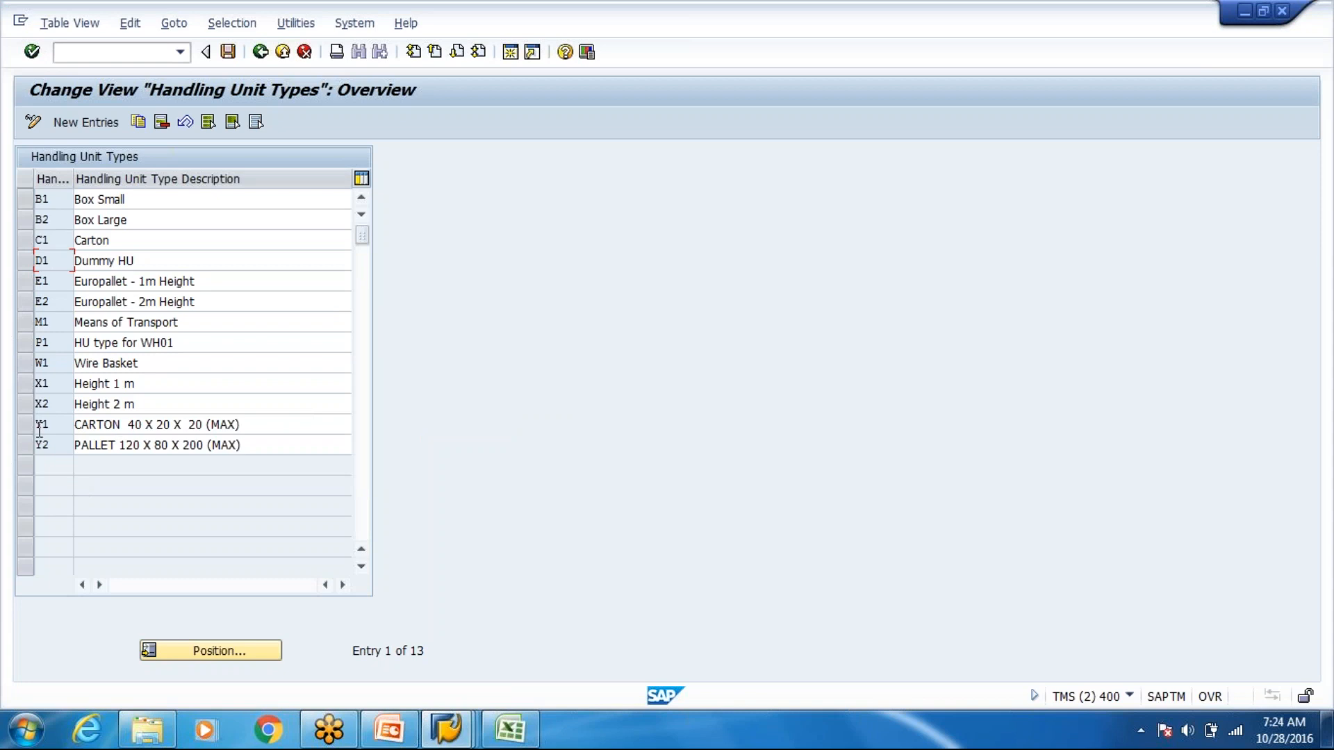
{"action": "left_click_drag", "start_coordinate": [274, 427], "coordinate": [75, 424]}
{"action": "left_click", "coordinate": [75, 425]}
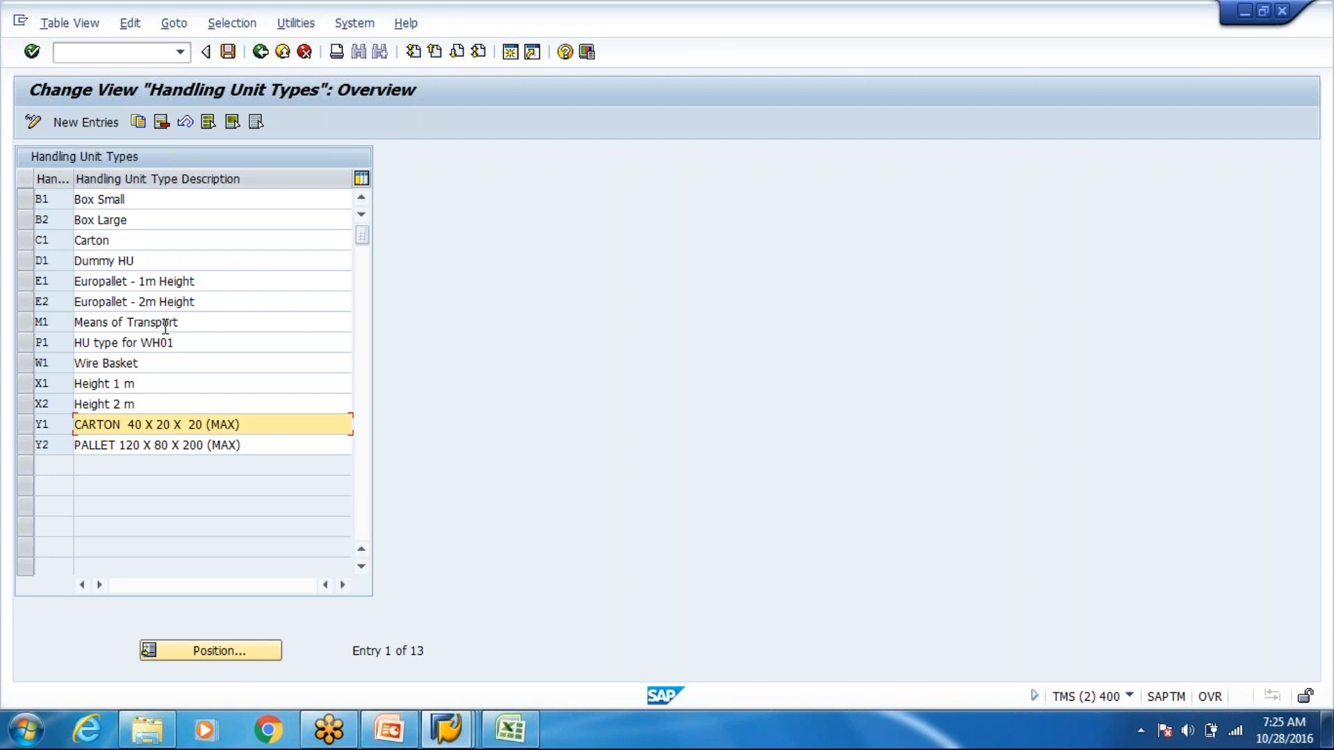
{"action": "left_click", "coordinate": [171, 281]}
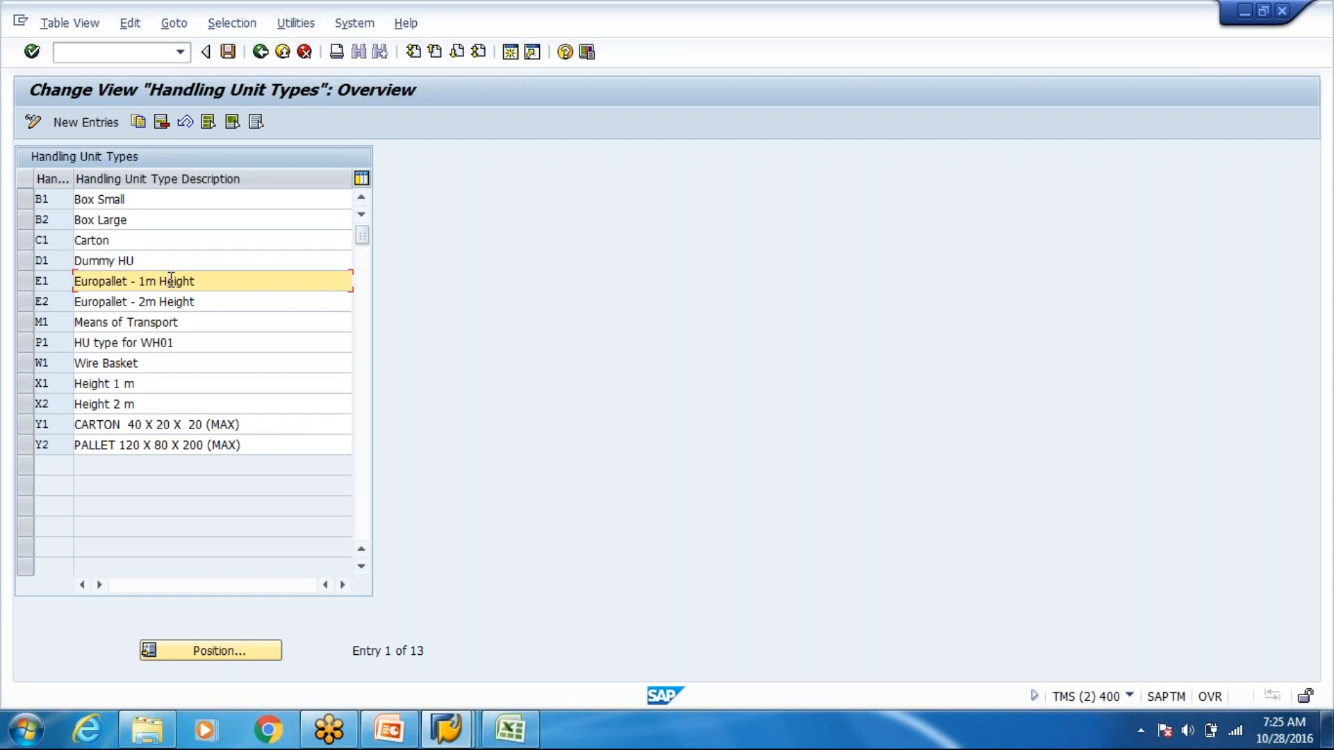
Copy handling unit type C1 to a new entry C2 with the description Carton Small
{"action": "left_click", "coordinate": [25, 240]}
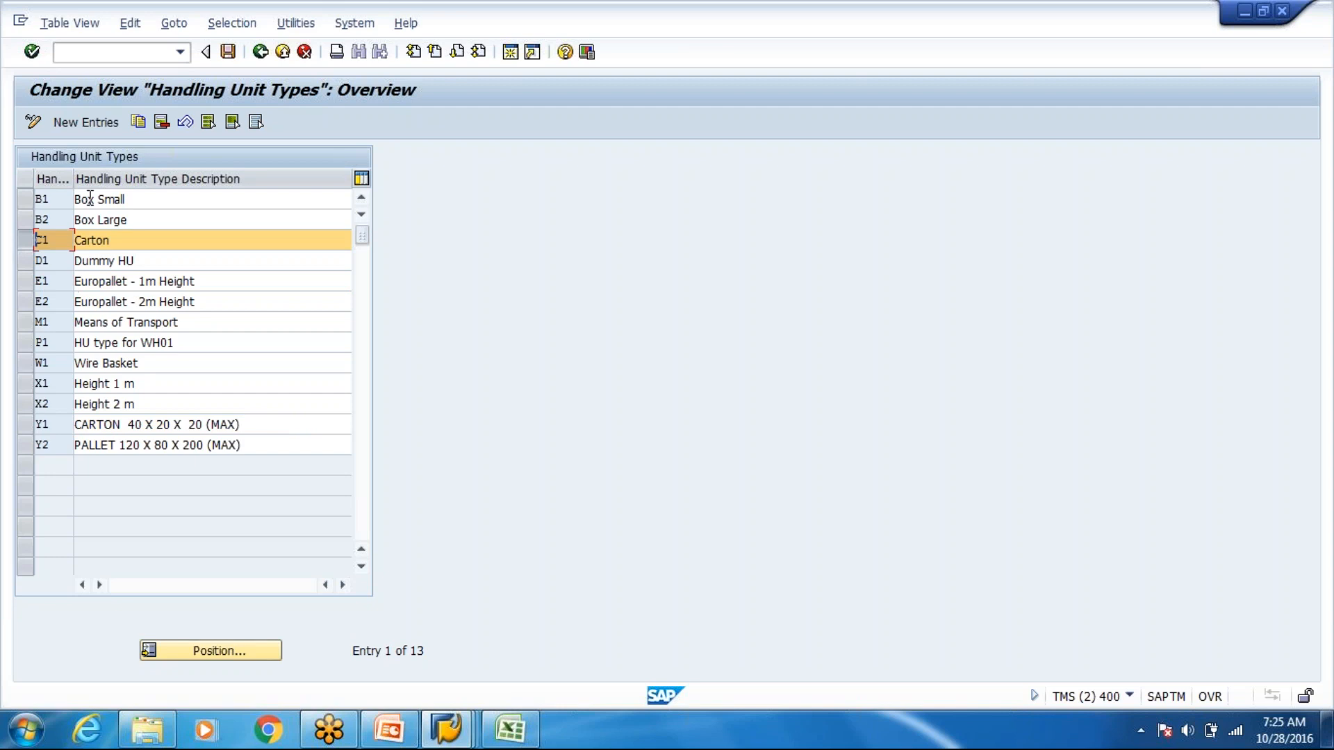
{"action": "left_click", "coordinate": [136, 122]}
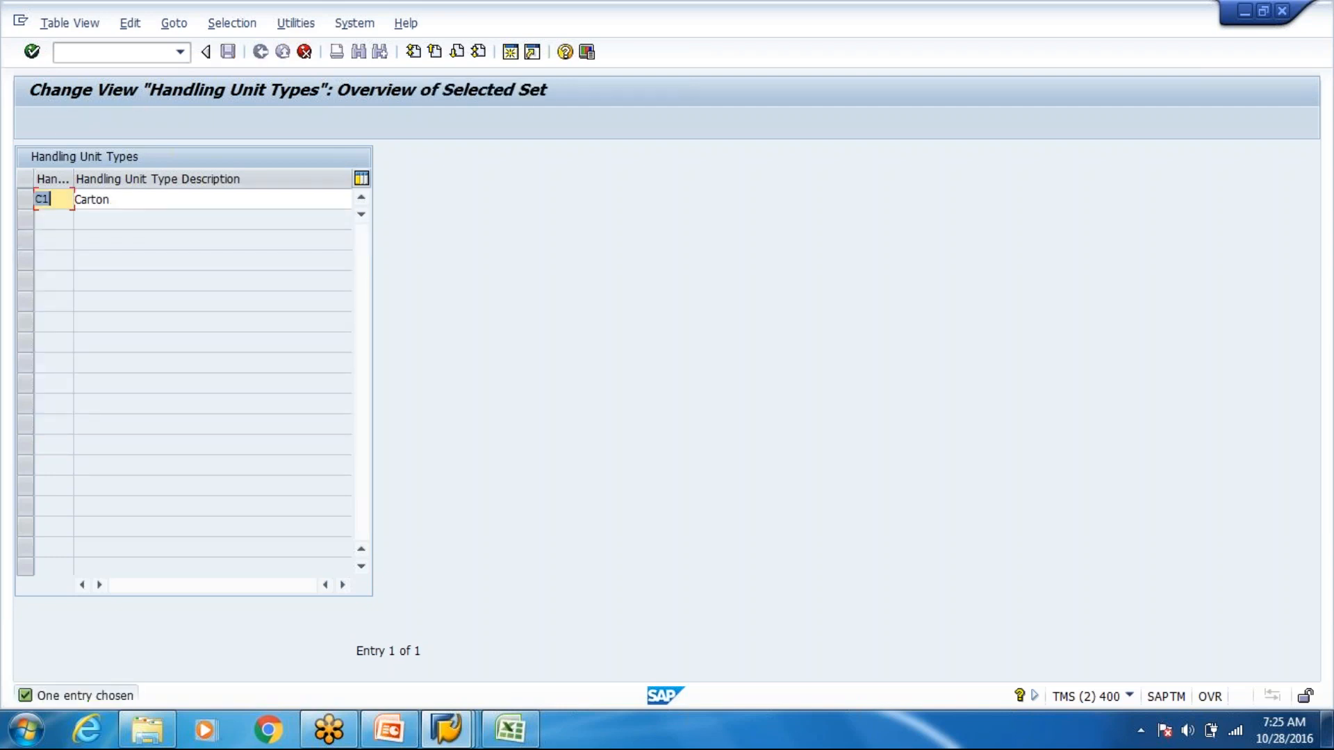
{"action": "left_click", "coordinate": [60, 198]}
{"action": "key", "text": "BackSpace"}
{"action": "type", "text": "2"}
{"action": "left_click", "coordinate": [149, 201]}
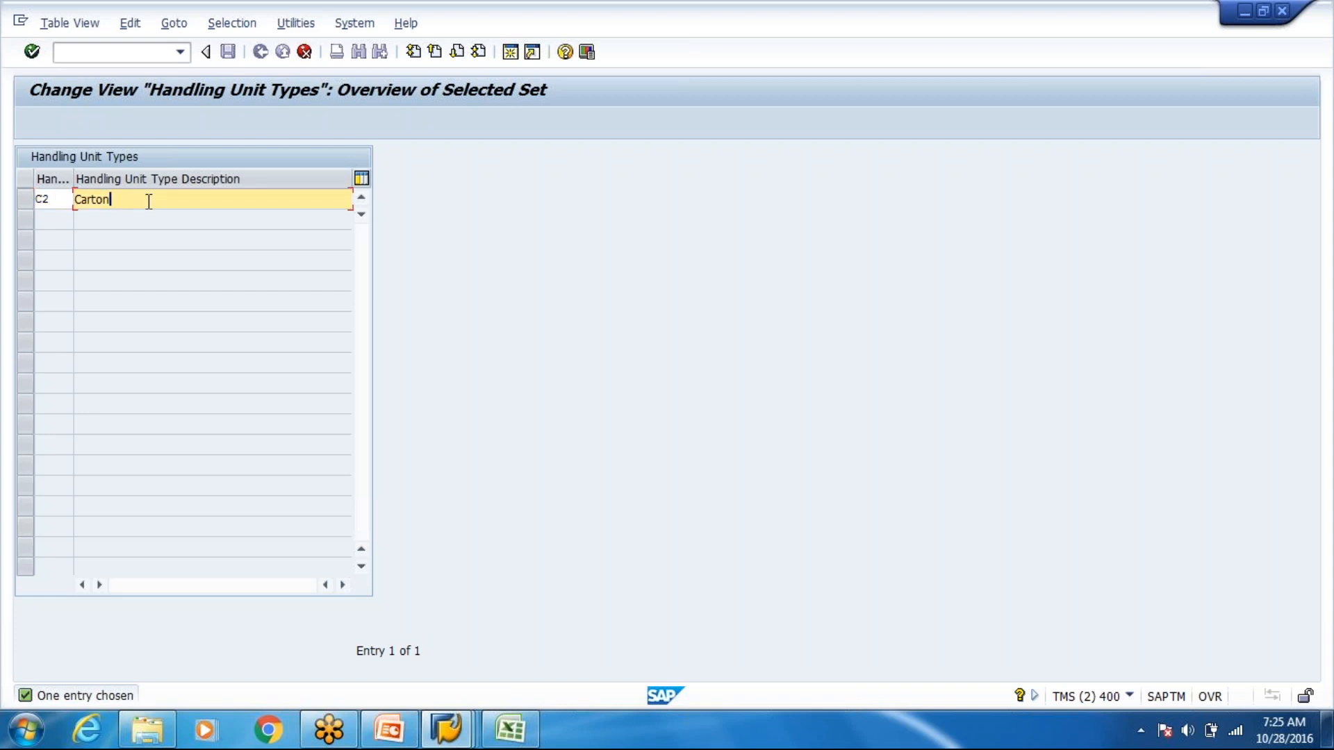
{"action": "type", "text": "Small"}
{"action": "key", "text": "Return"}
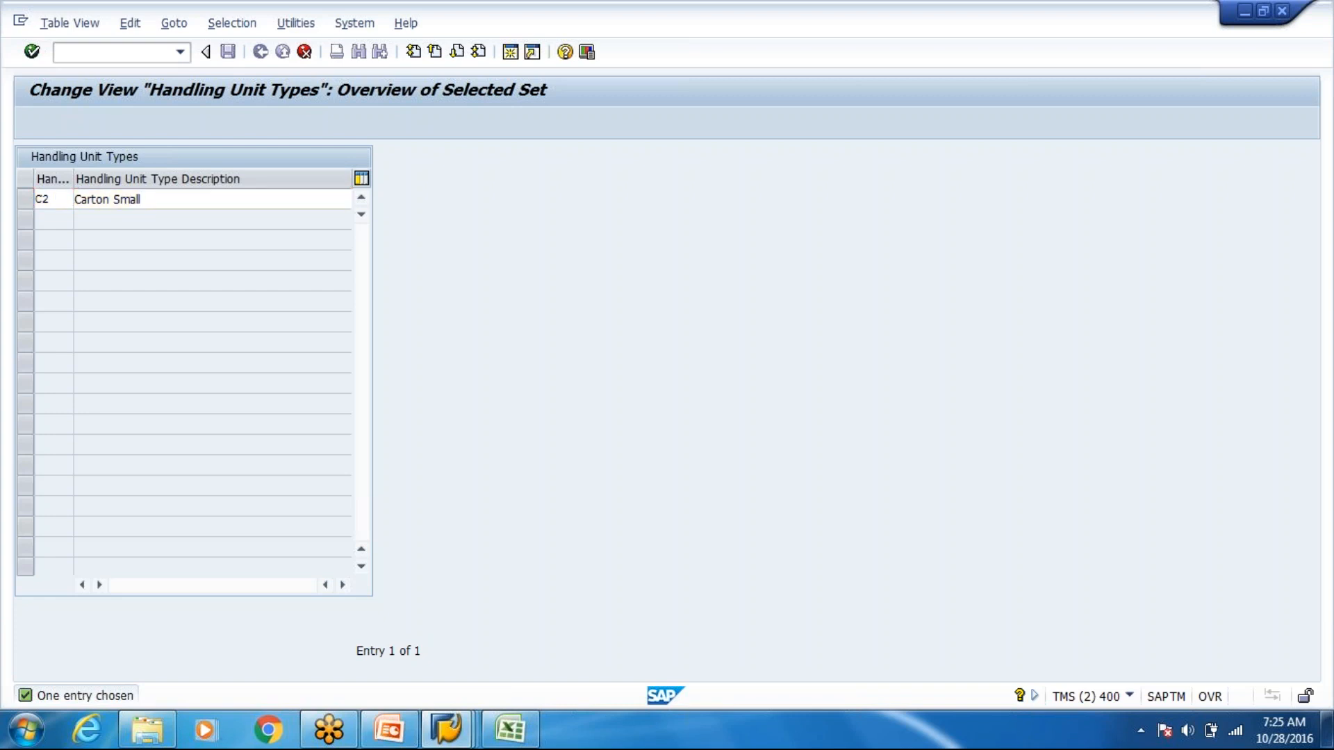
{"action": "scroll", "coordinate": [148, 201], "scroll_direction": "up", "scroll_amount": 1}
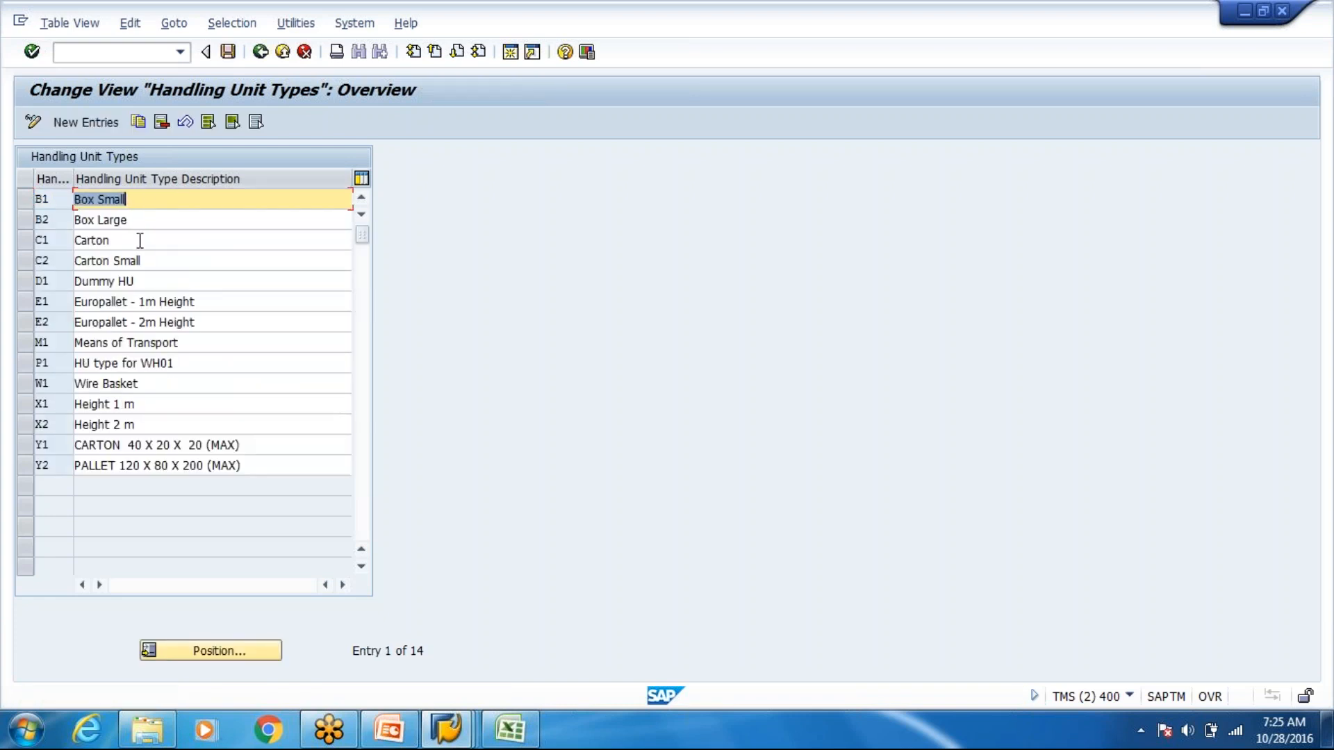
Change the description of handling unit type C1 to Carton Large and Medium and save the entries
{"action": "left_click", "coordinate": [140, 240]}
{"action": "type", "text": "L"}
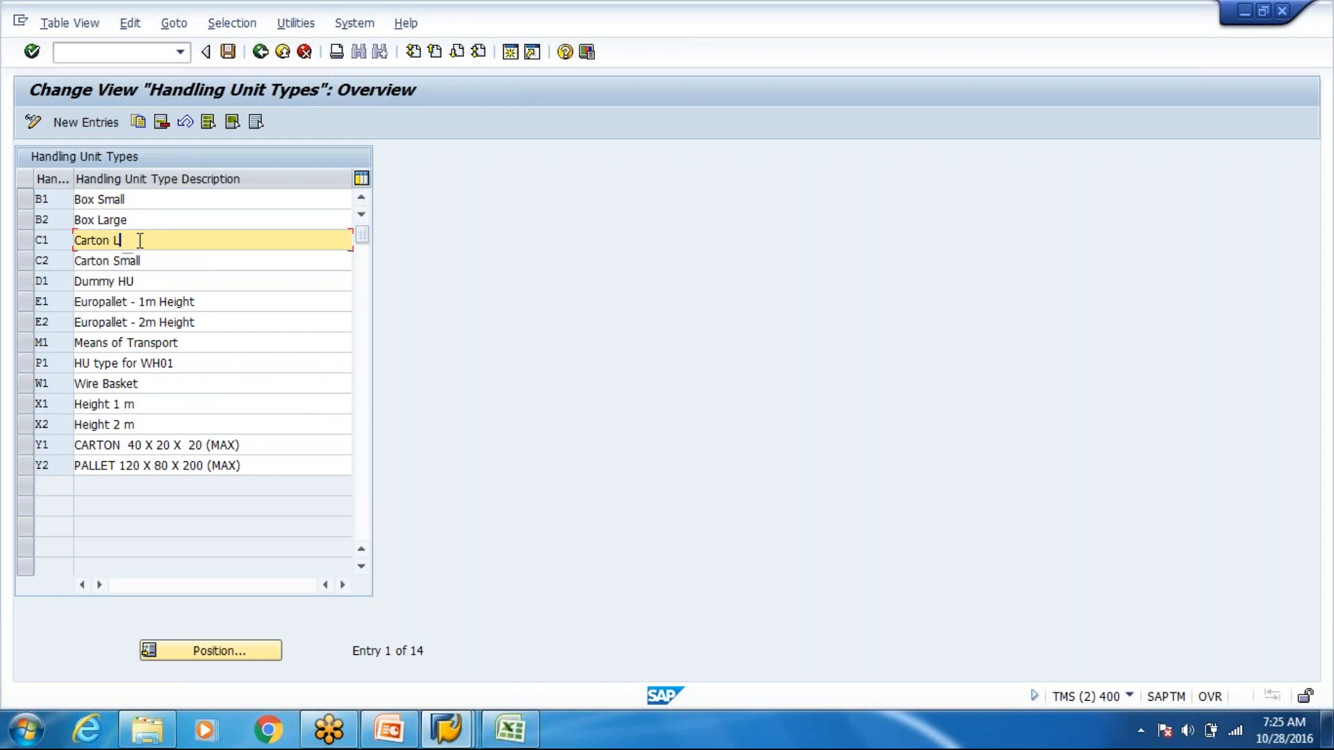
{"action": "type", "text": "arge and Medium"}
{"action": "key", "text": "Return"}
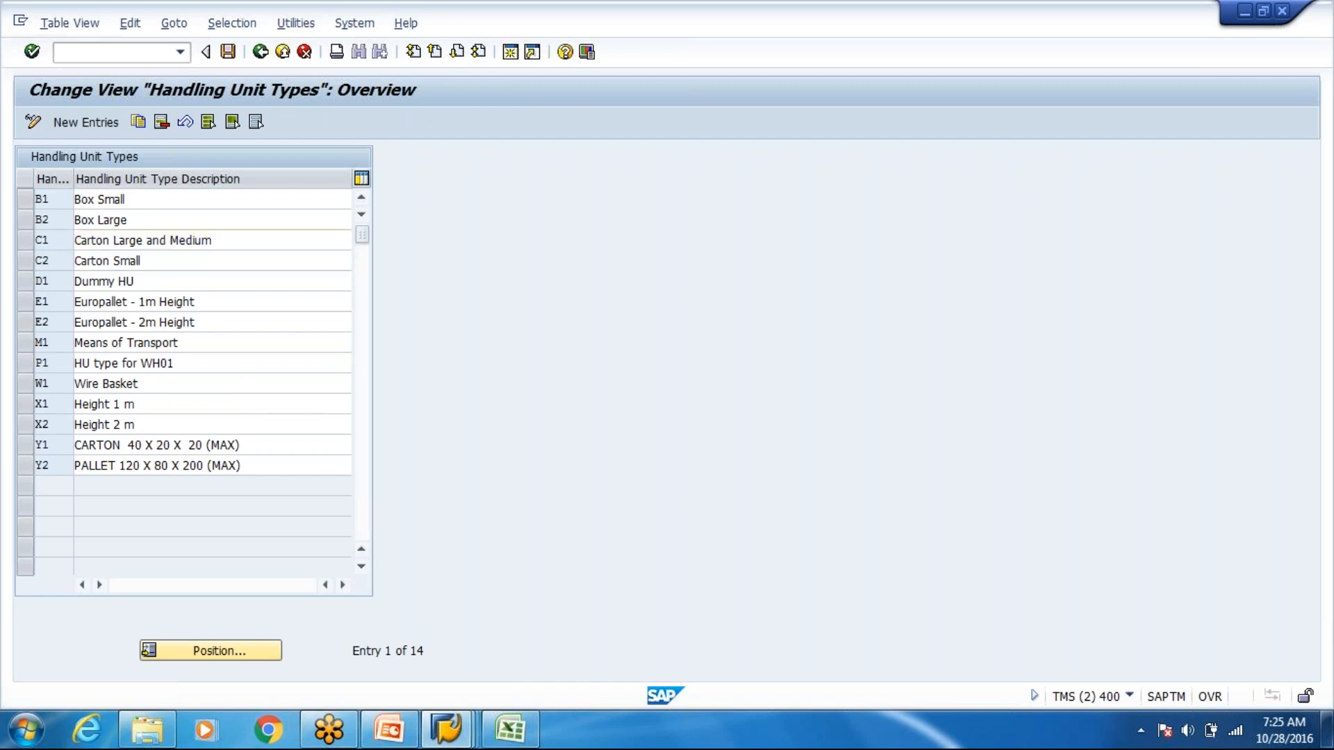
{"action": "key", "text": "ctrl+s"}
{"action": "key", "text": "Return"}
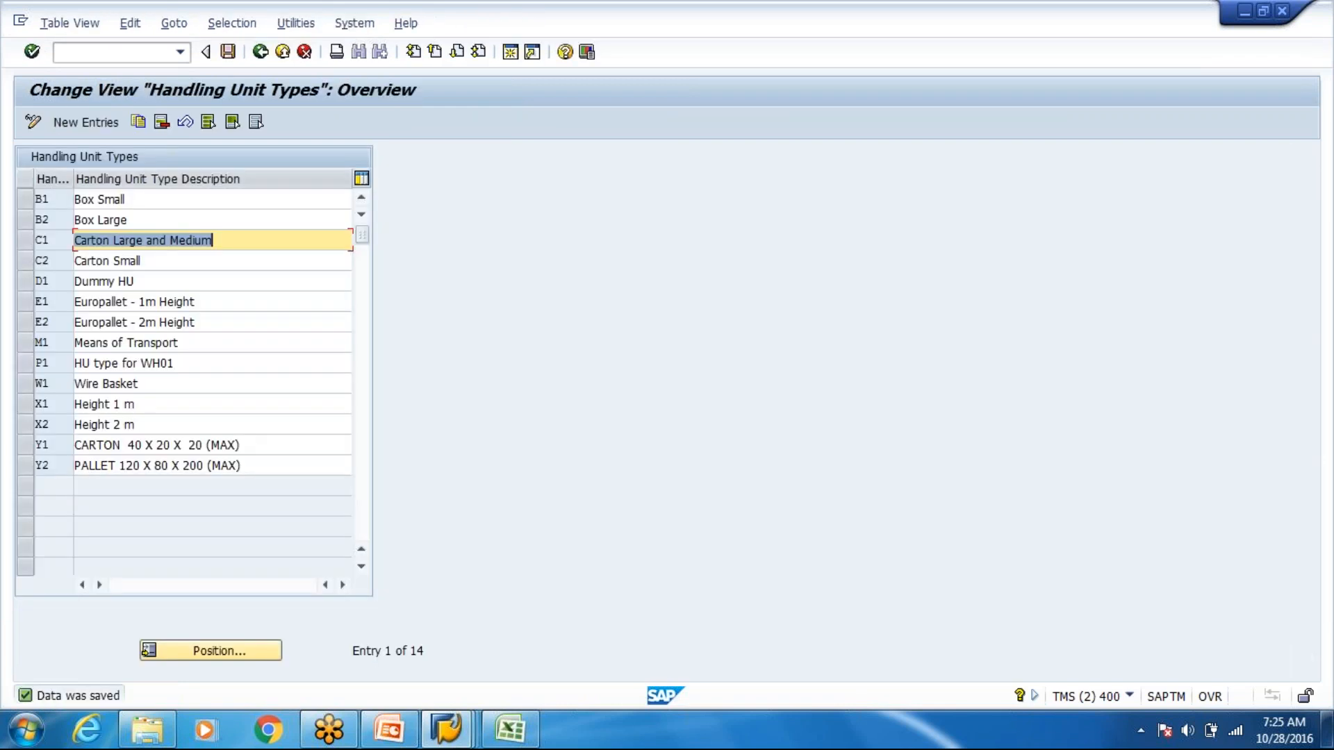
Switch to the Display Storage Bin session, exit the transaction and close that session
{"action": "left_click", "coordinate": [438, 736]}
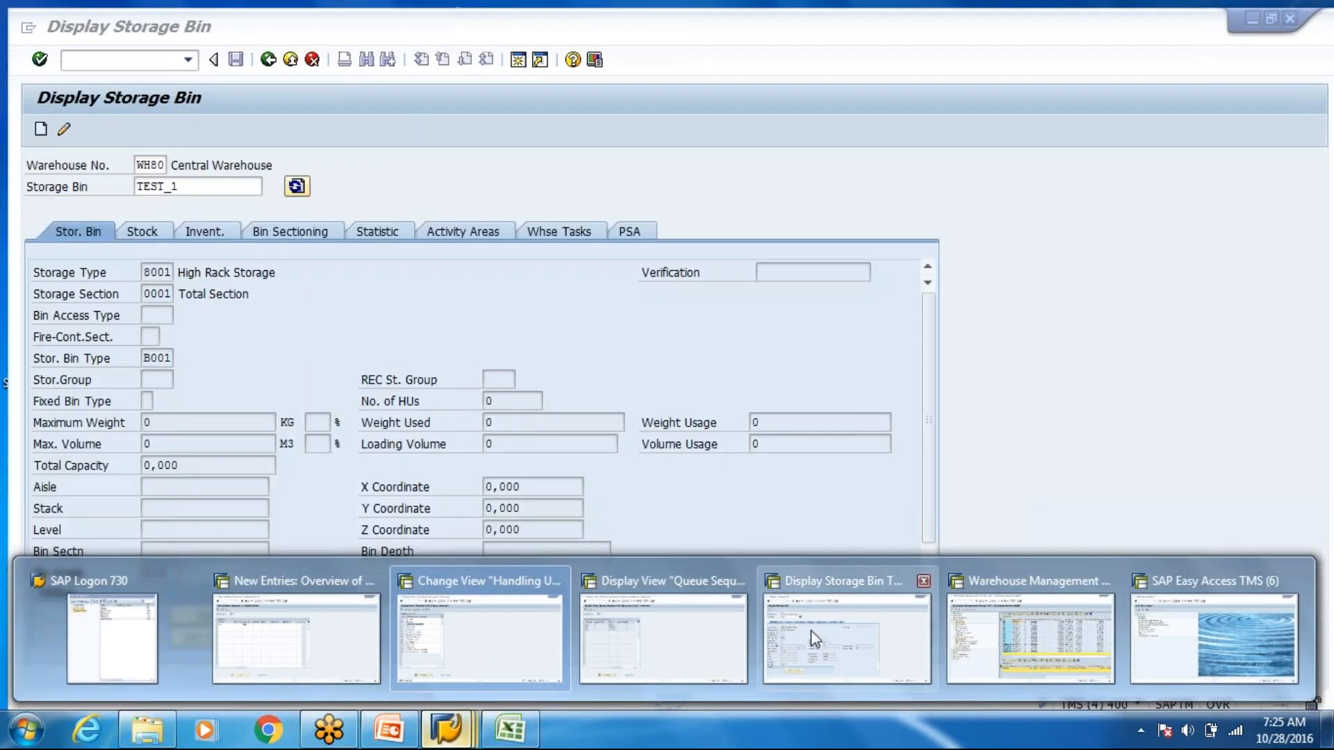
{"action": "left_click", "coordinate": [810, 631]}
{"action": "left_click", "coordinate": [282, 53]}
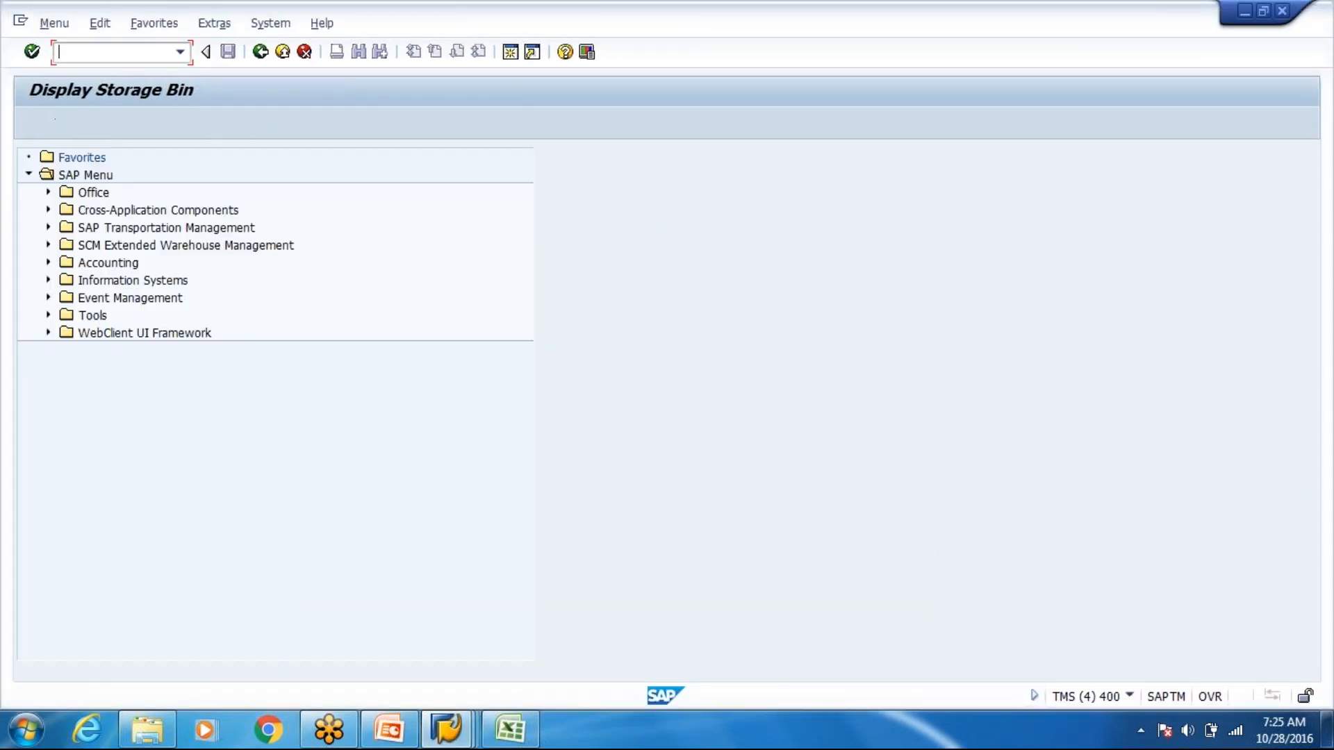
{"action": "left_click", "coordinate": [283, 52]}
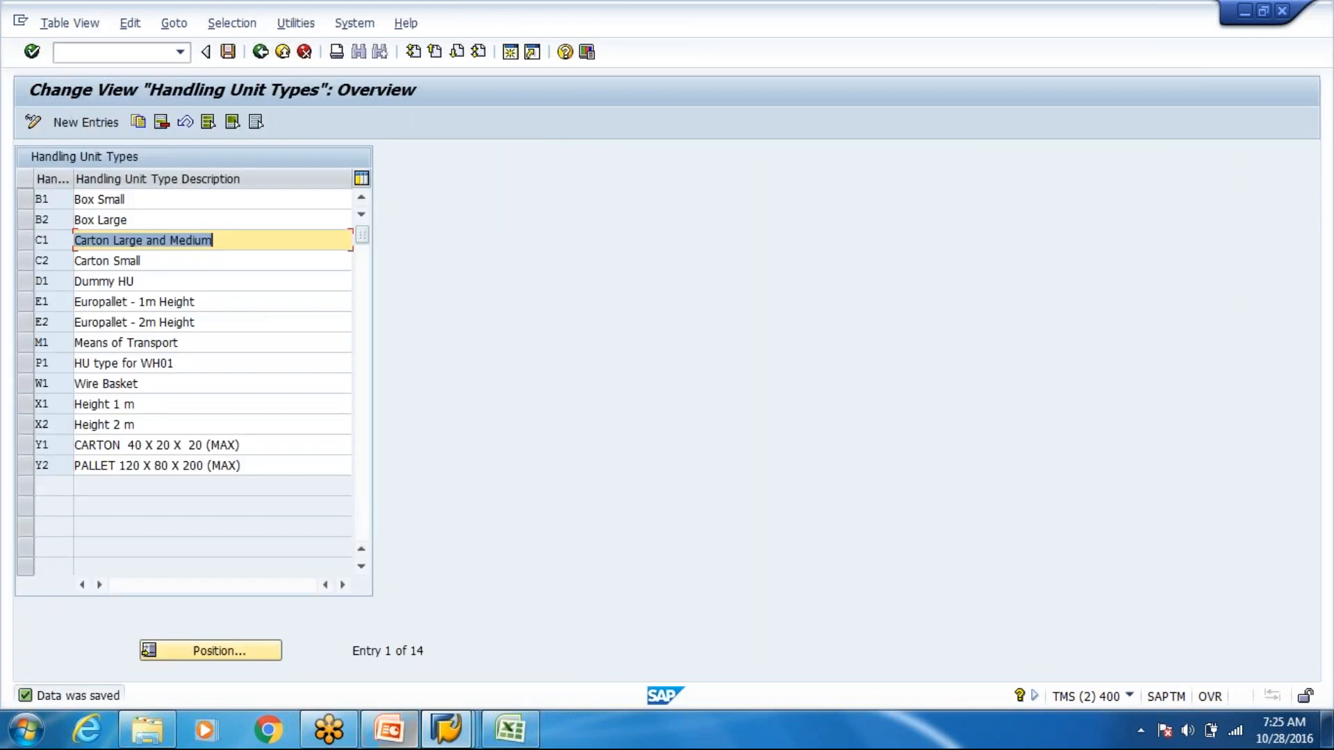
Switch to the SAP Easy Access session and start transaction /n/scwm/mat1 for warehouse products
{"action": "left_click", "coordinate": [448, 729]}
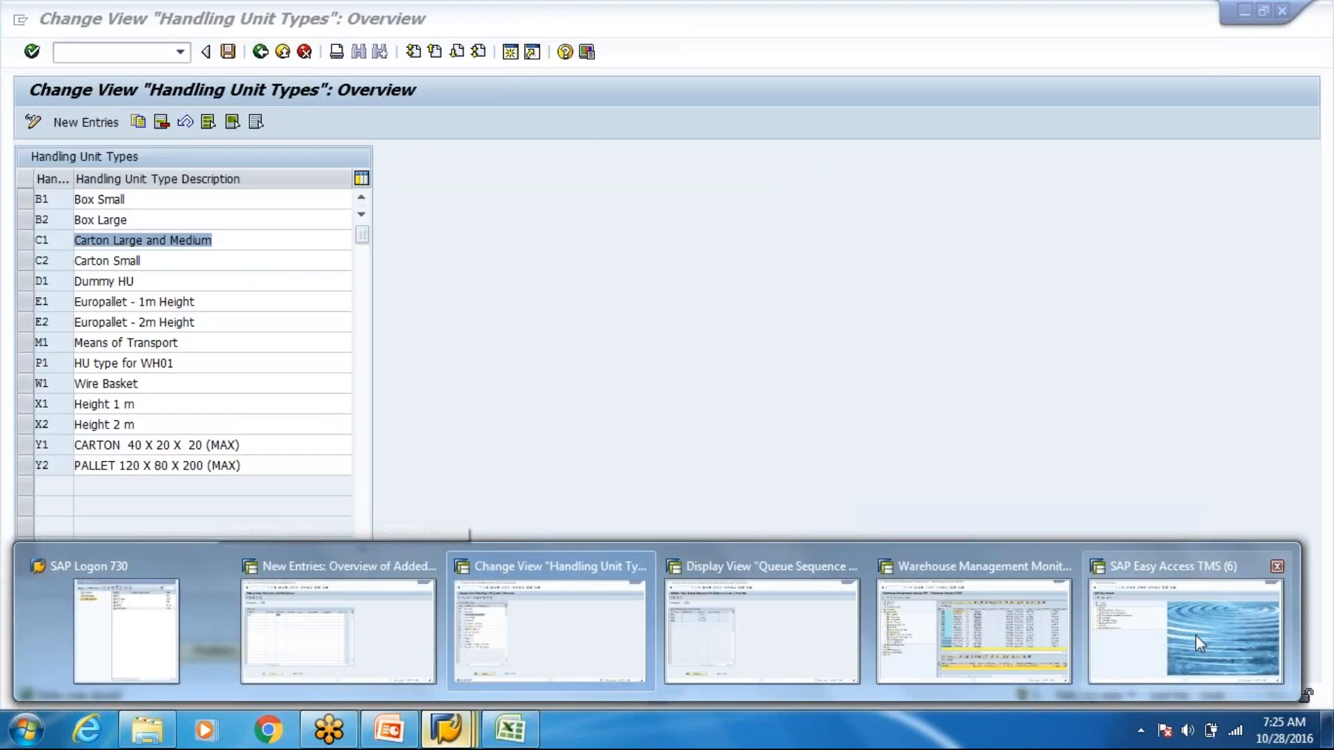
{"action": "left_click", "coordinate": [1194, 635]}
{"action": "type", "text": "/n/scwm/"}
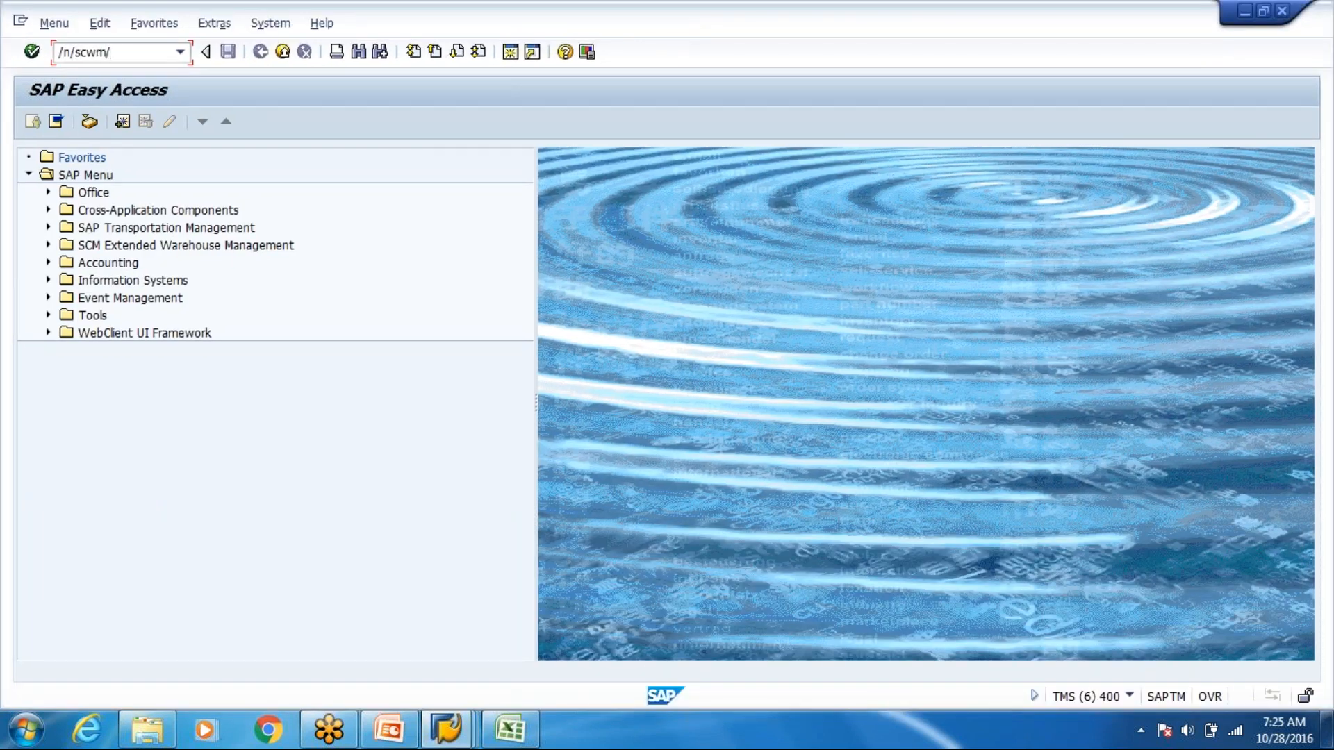
{"action": "type", "text": "mat1"}
{"action": "key", "text": "Return"}
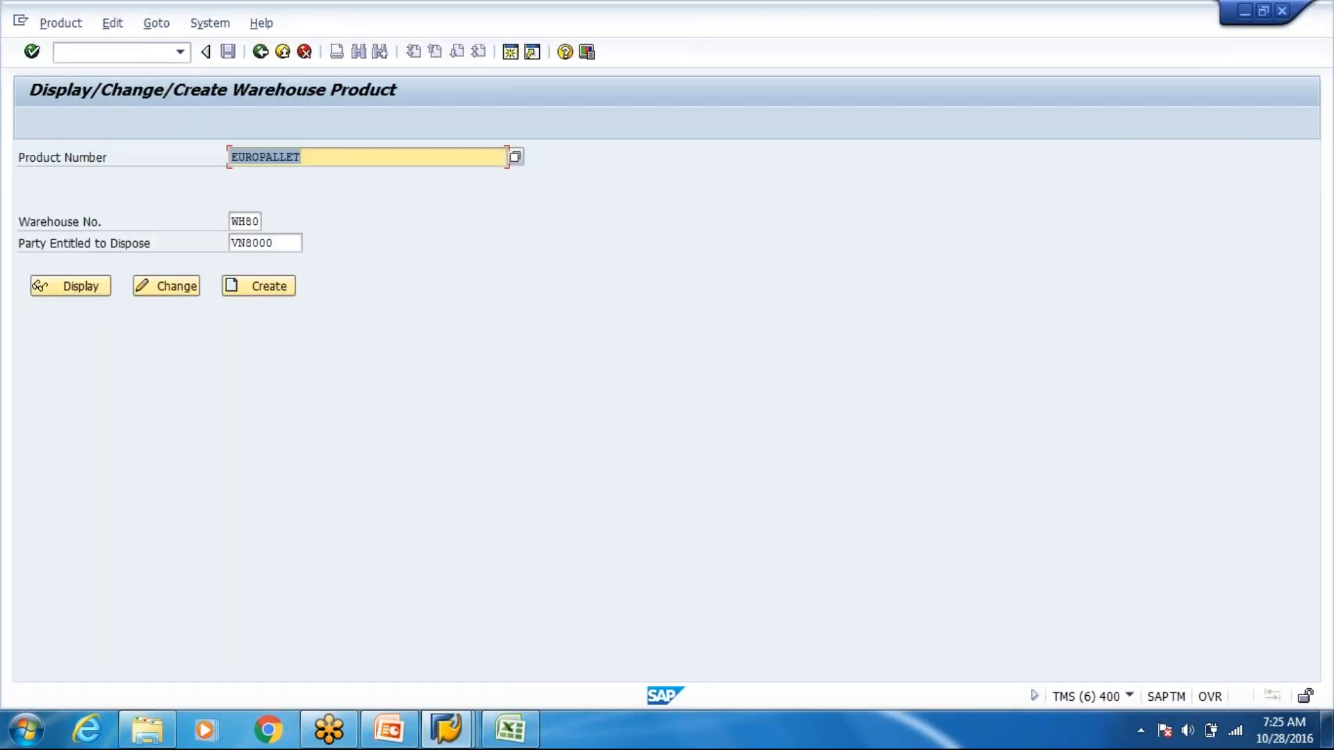
Open warehouse product CARTON_S for changing in warehouse WH80 and display its packaging data
{"action": "key", "text": "BackSpace"}
{"action": "left_click", "coordinate": [283, 205]}
{"action": "left_click", "coordinate": [167, 286]}
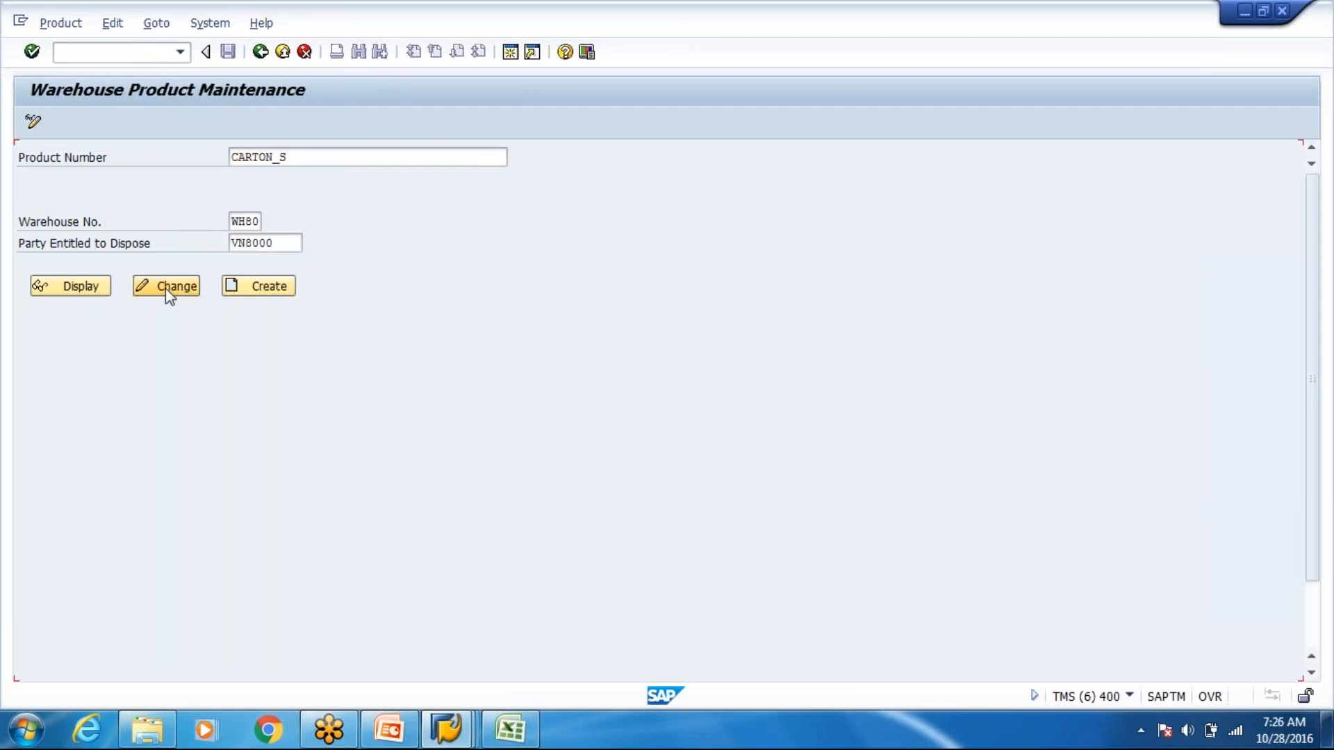
{"action": "left_click", "coordinate": [579, 270]}
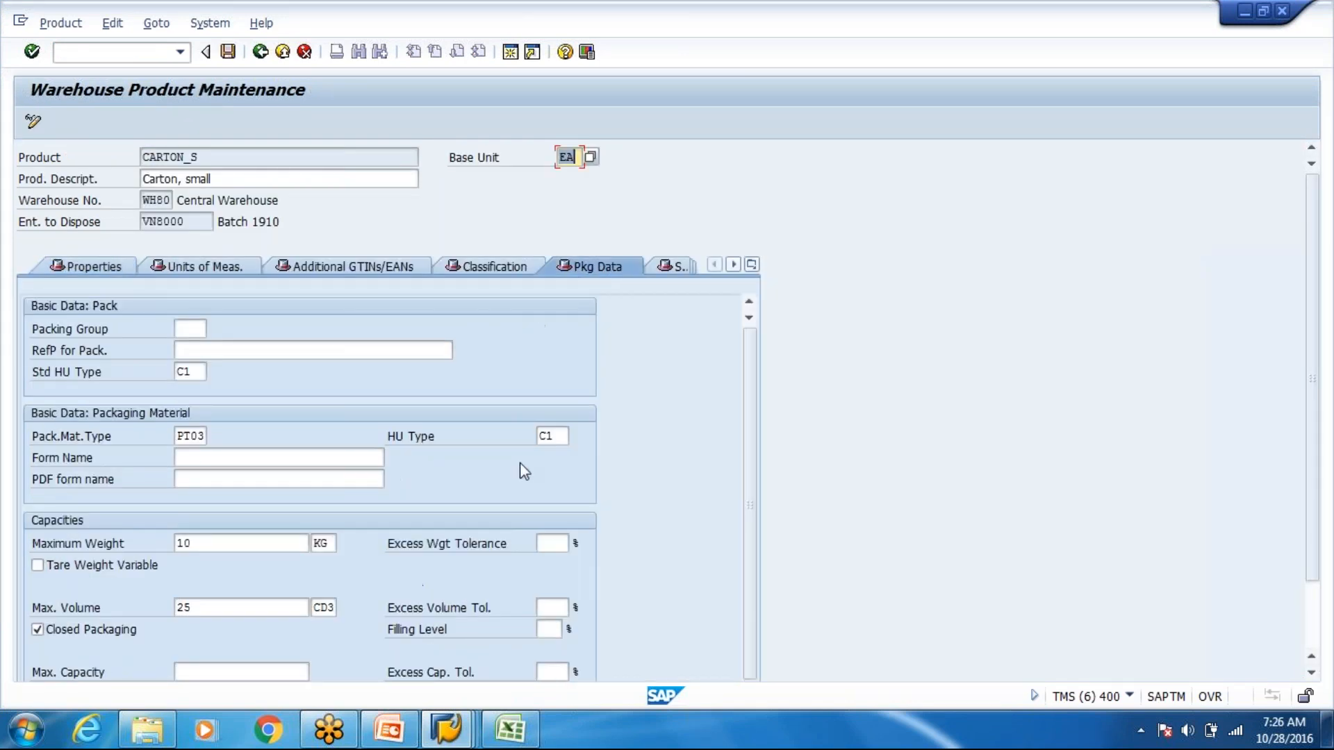
Set the packaging material HU type of CARTON_S to C2, save the product and exit the transaction
{"action": "left_click", "coordinate": [556, 437]}
{"action": "key", "text": "BackSpace"}
{"action": "type", "text": "2"}
{"action": "key", "text": "Return"}
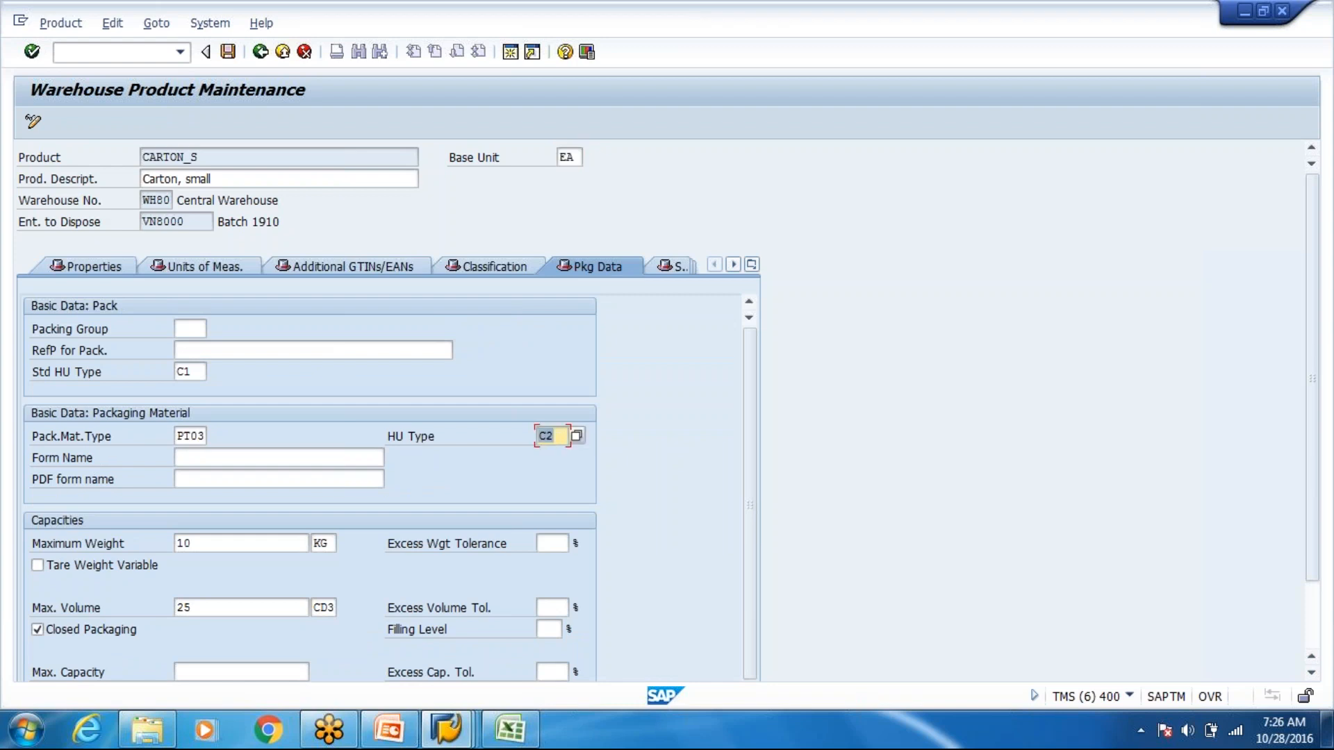
{"action": "key", "text": "ctrl+s"}
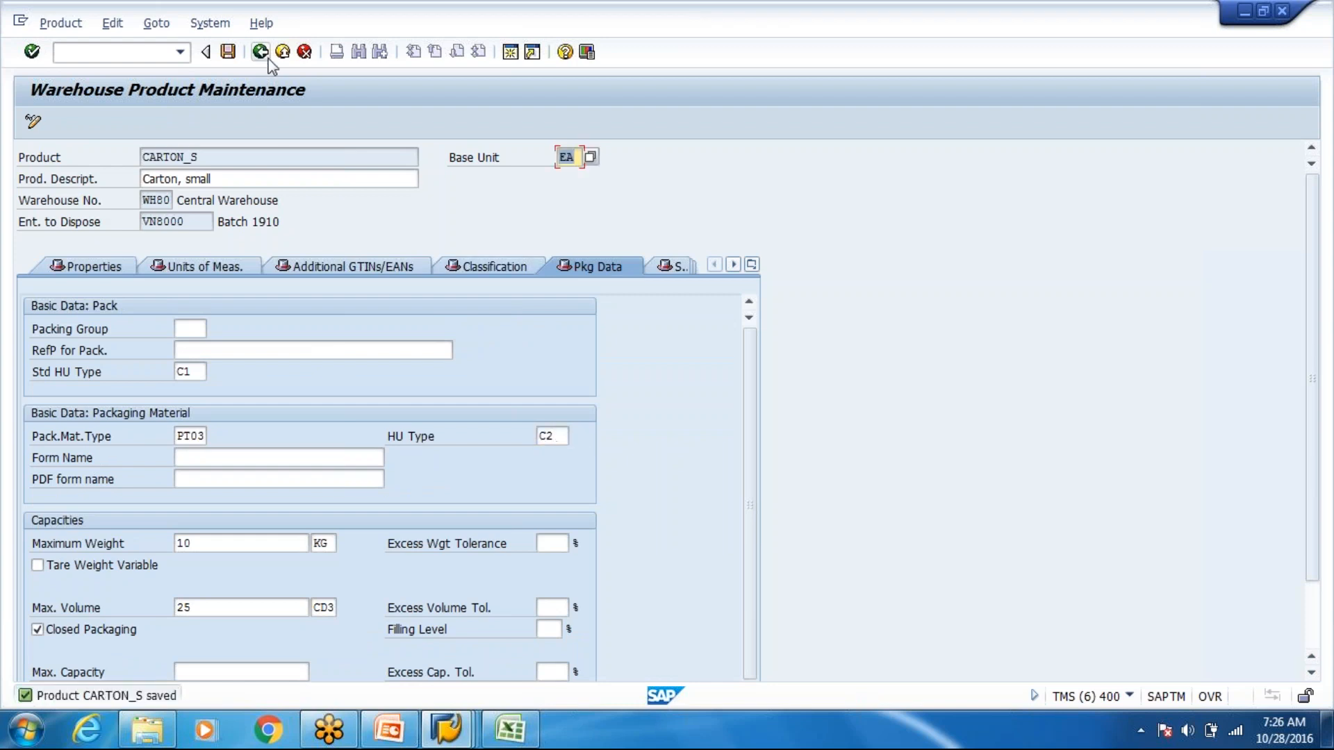
{"action": "left_click", "coordinate": [280, 60]}
{"action": "left_click", "coordinate": [281, 61]}
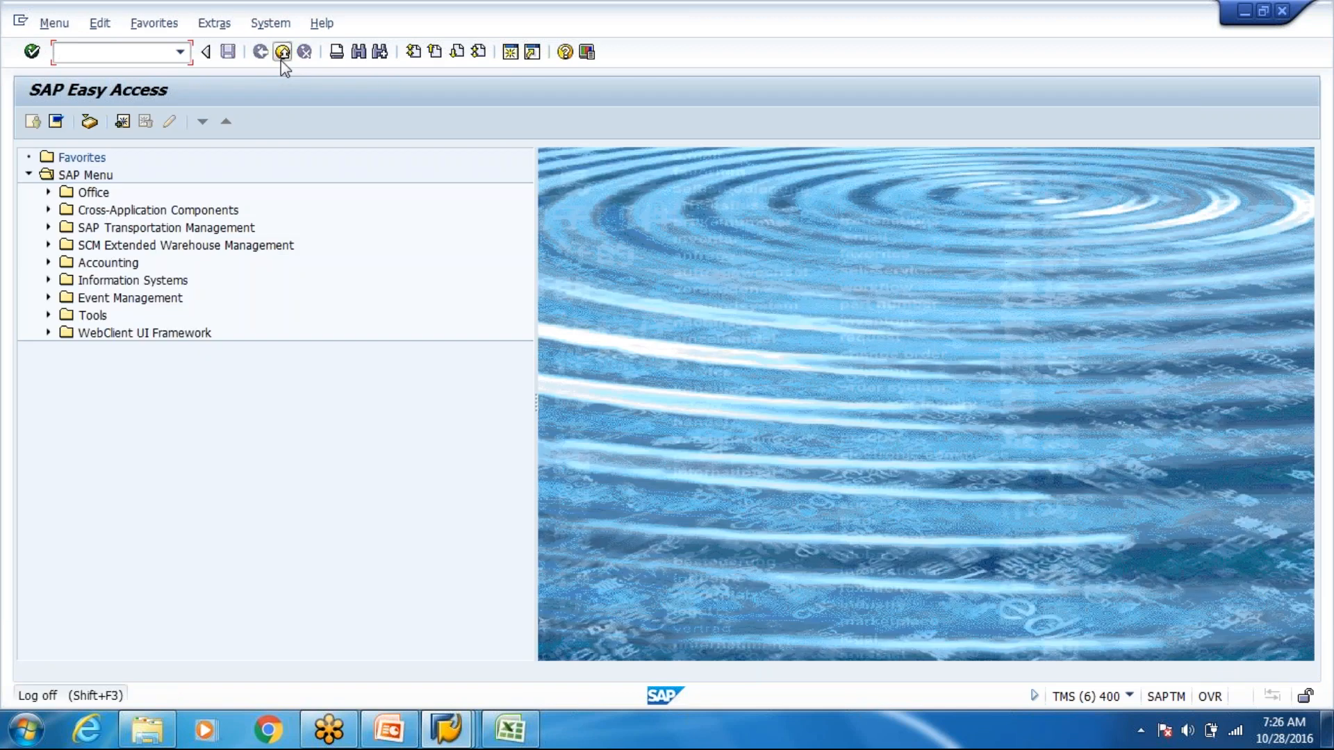
Switch to the Data For Demo workbook in Excel and examine the packaging materials of the bill of materials on the Org Structure sheet
{"action": "key", "text": "alt+Tab"}
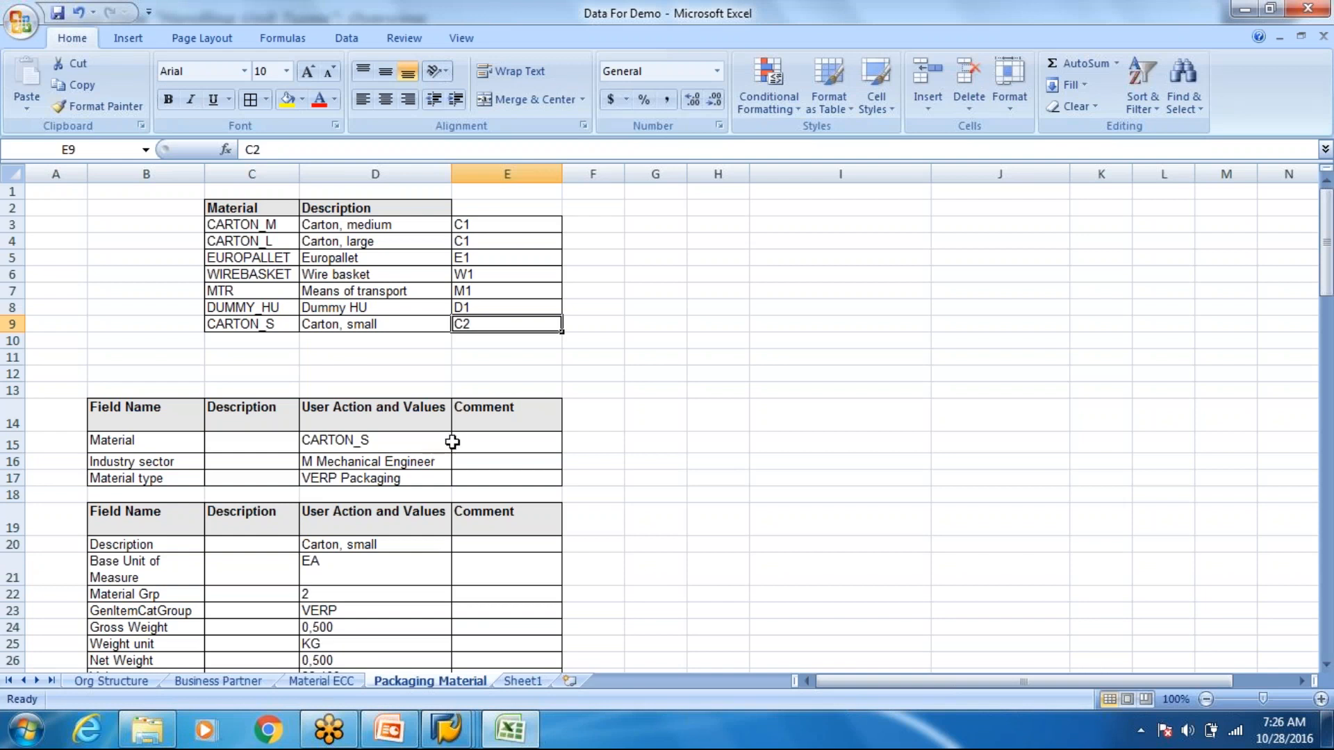
{"action": "left_click", "coordinate": [148, 682]}
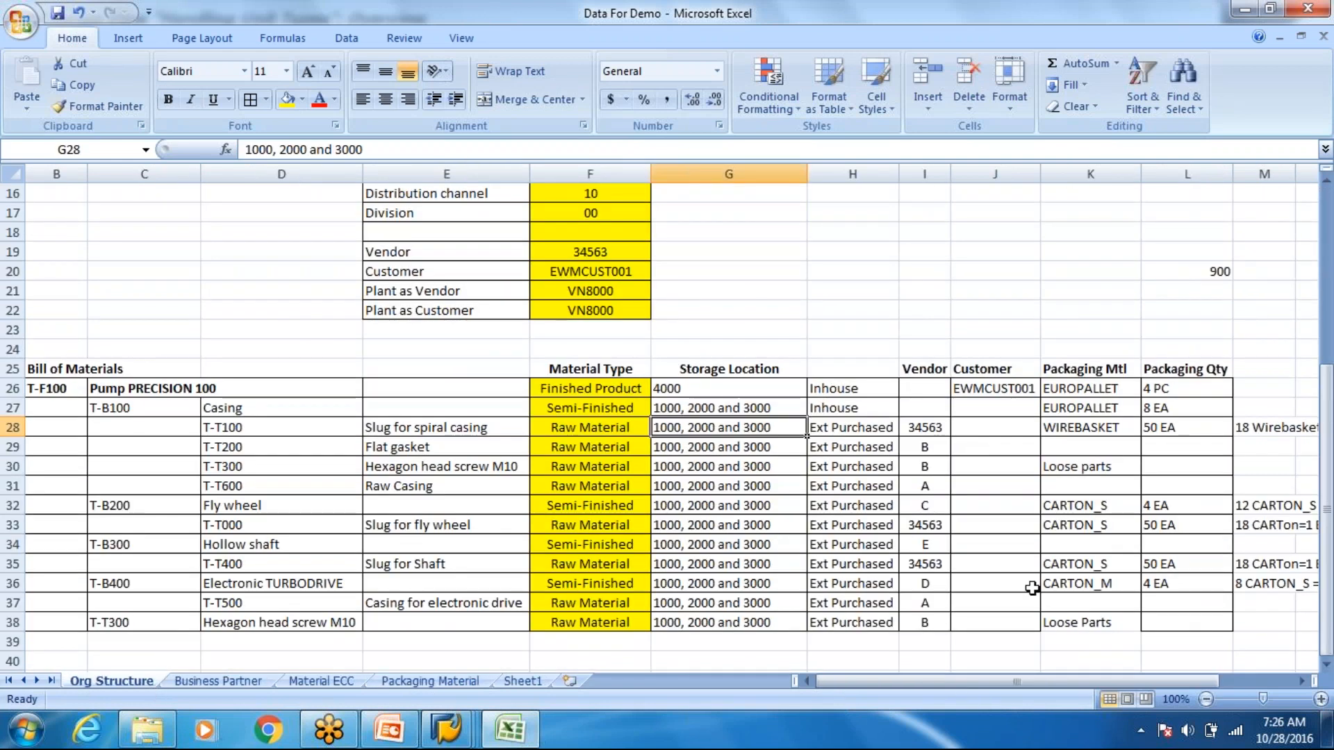
{"action": "scroll", "coordinate": [1020, 575], "scroll_direction": "up", "scroll_amount": 1}
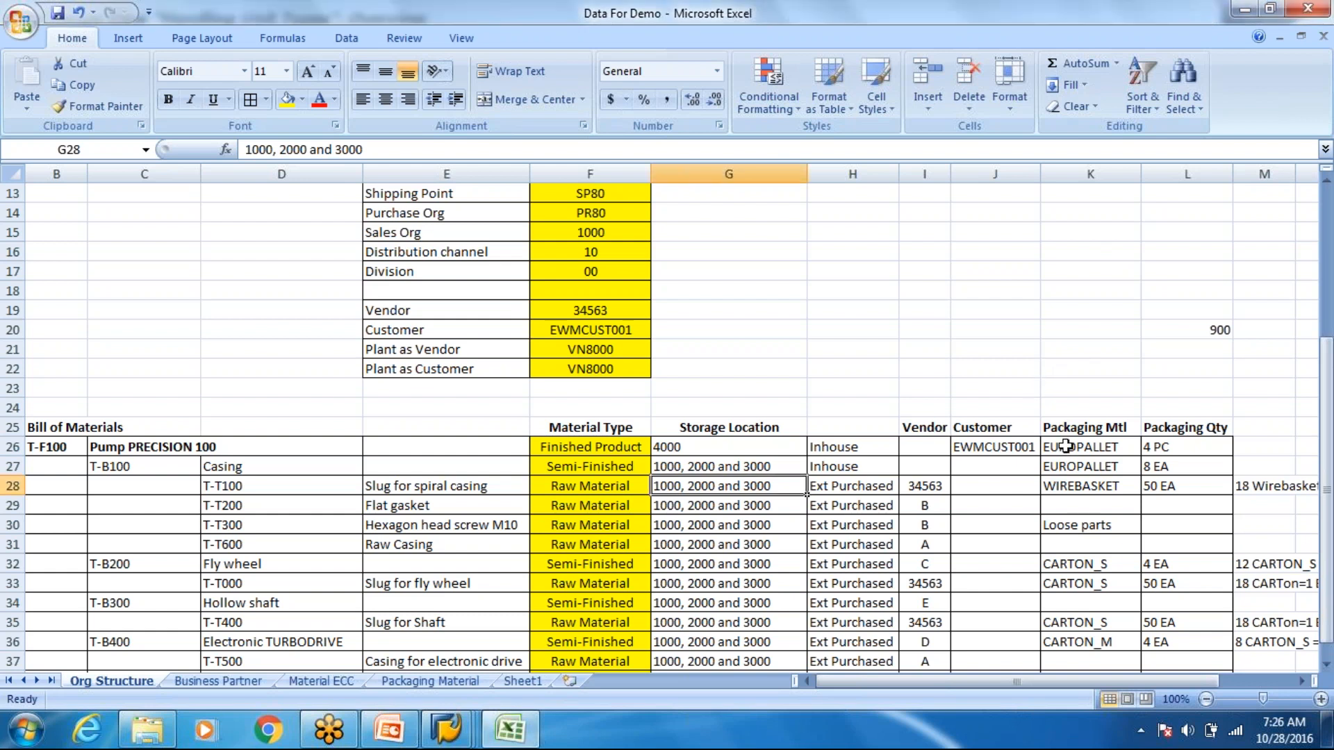
{"action": "left_click_drag", "start_coordinate": [1065, 446], "coordinate": [1063, 462]}
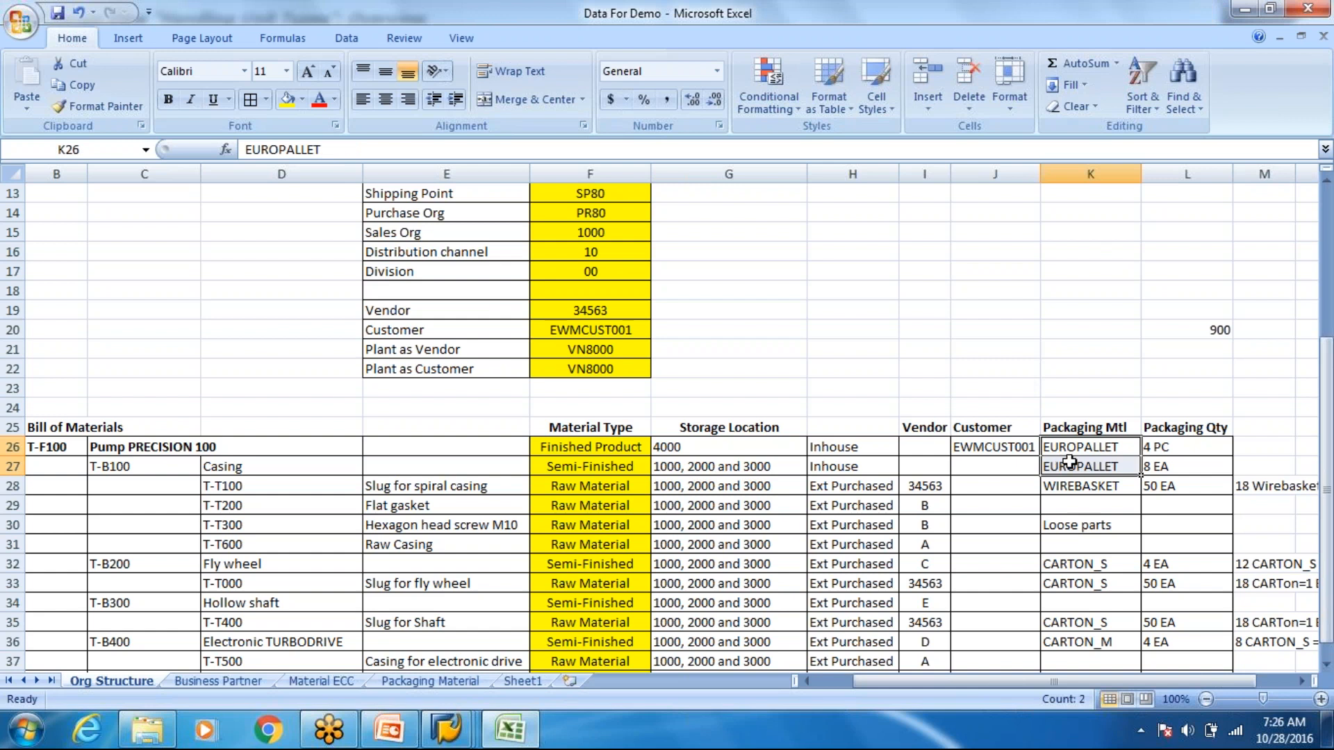
{"action": "left_click_drag", "start_coordinate": [1075, 486], "coordinate": [1083, 639]}
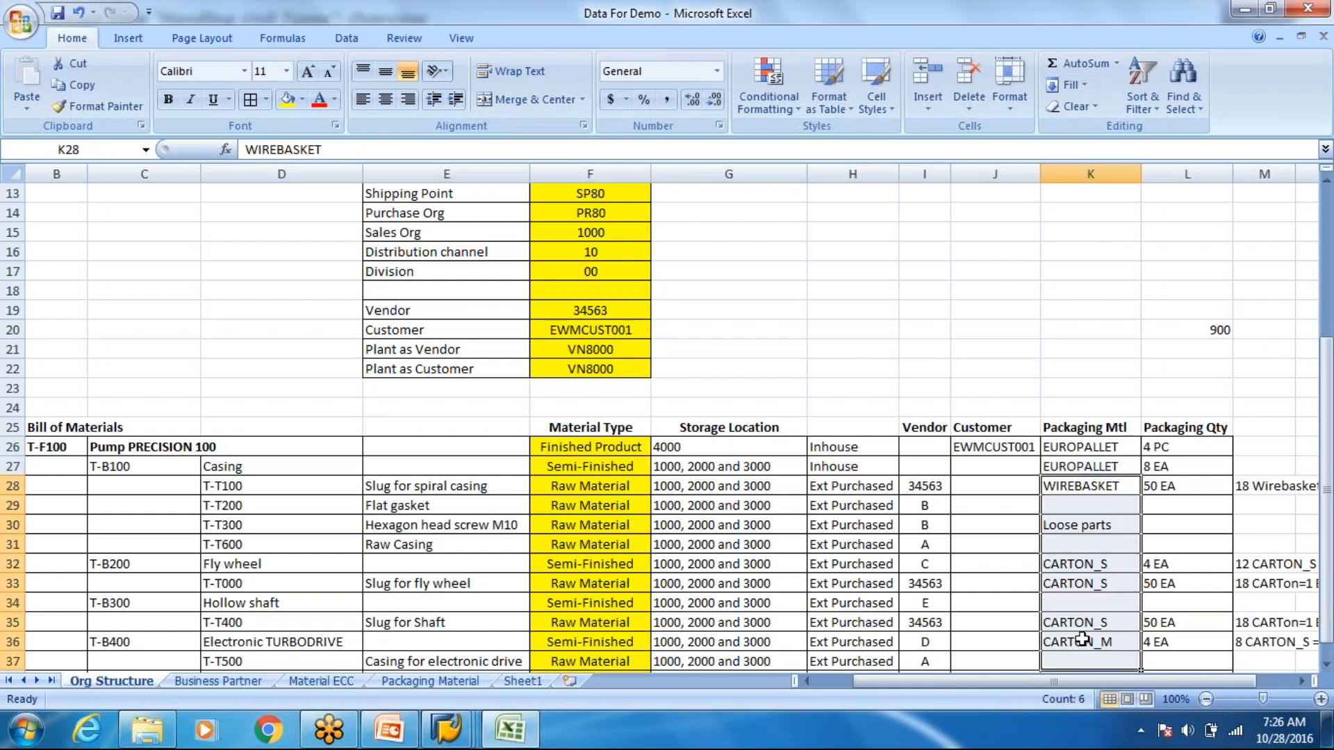
{"action": "scroll", "coordinate": [1035, 611], "scroll_direction": "down", "scroll_amount": 1}
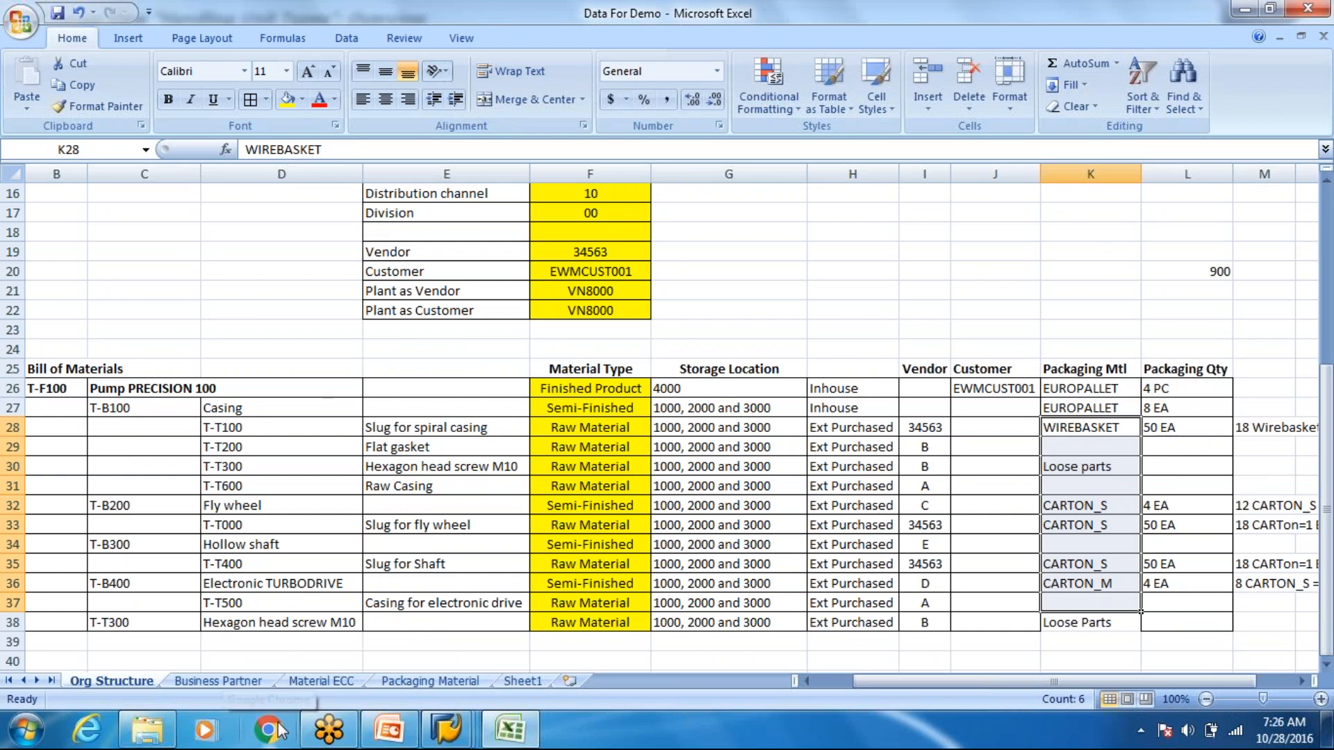
Switch back to SAP, leave the handling unit types and open Define HU Types for Each Warehouse Number and Assign HU Type Group
{"action": "key", "text": "alt+Tab"}
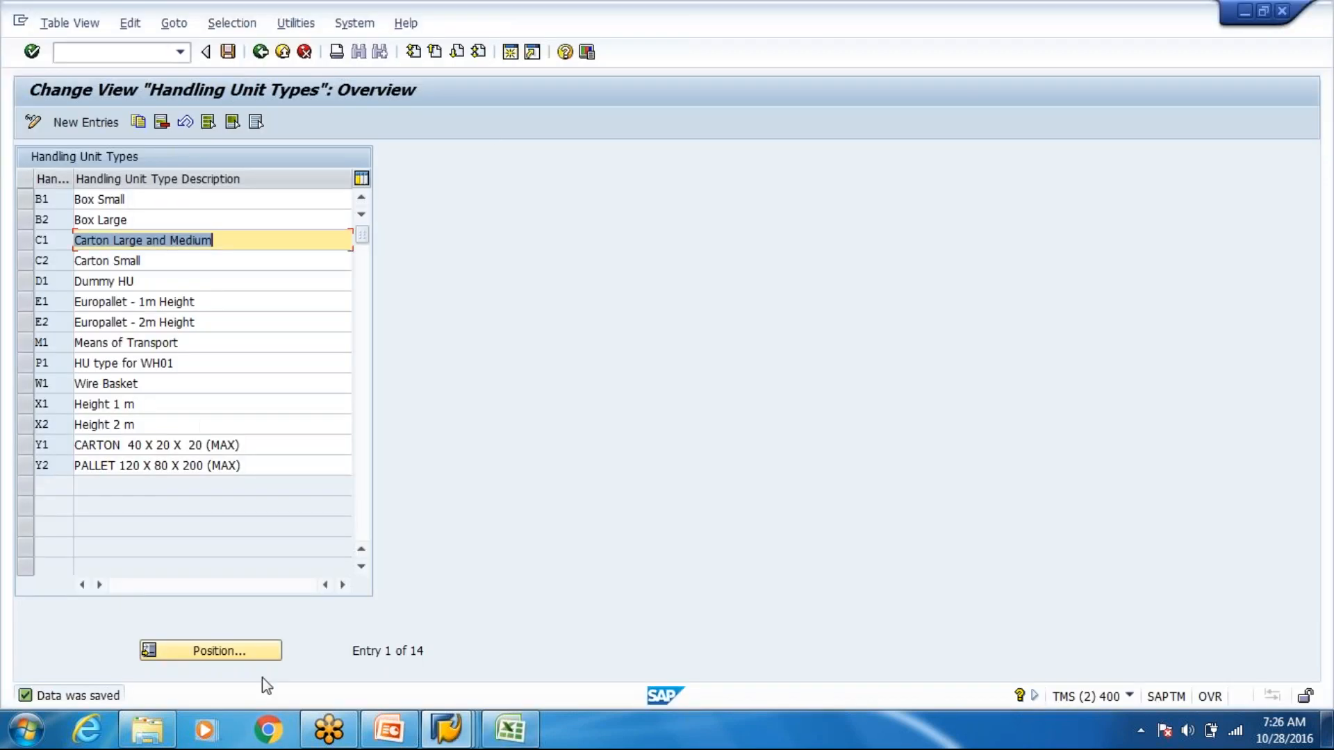
{"action": "left_click", "coordinate": [260, 56]}
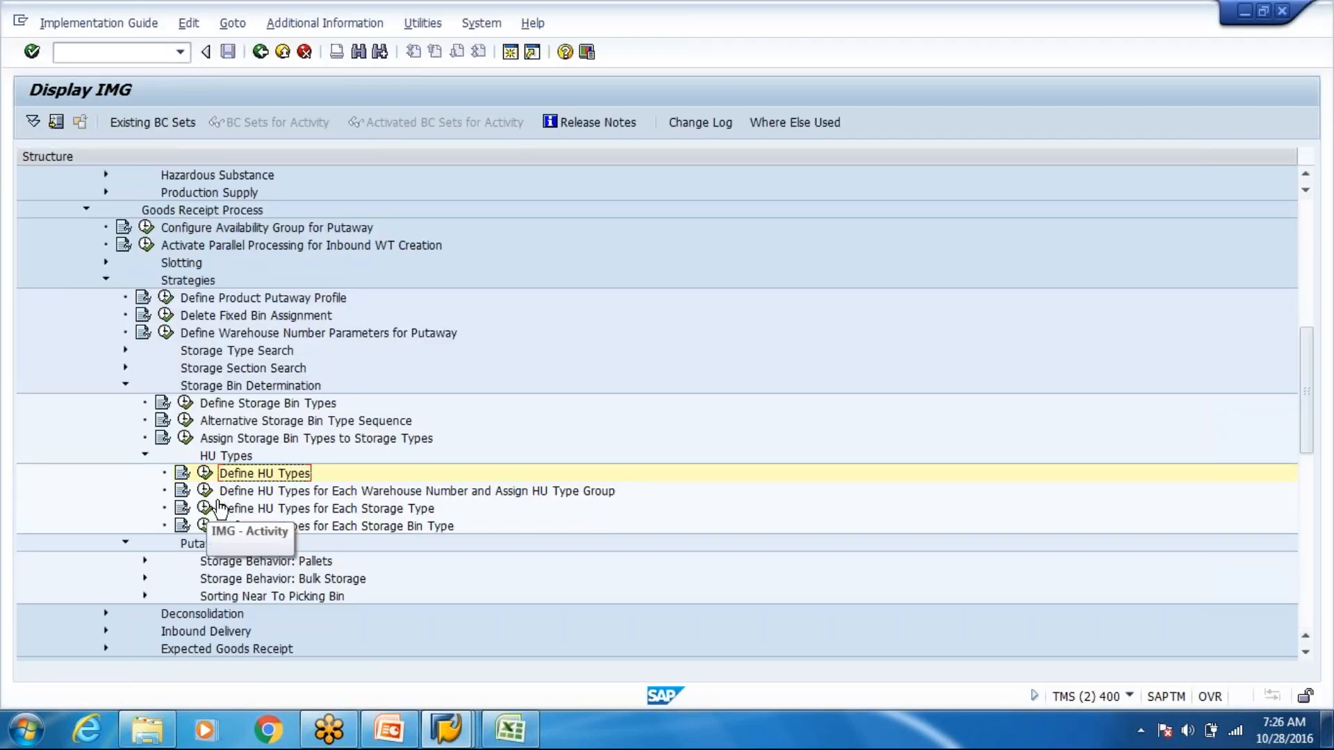
{"action": "left_click", "coordinate": [205, 491]}
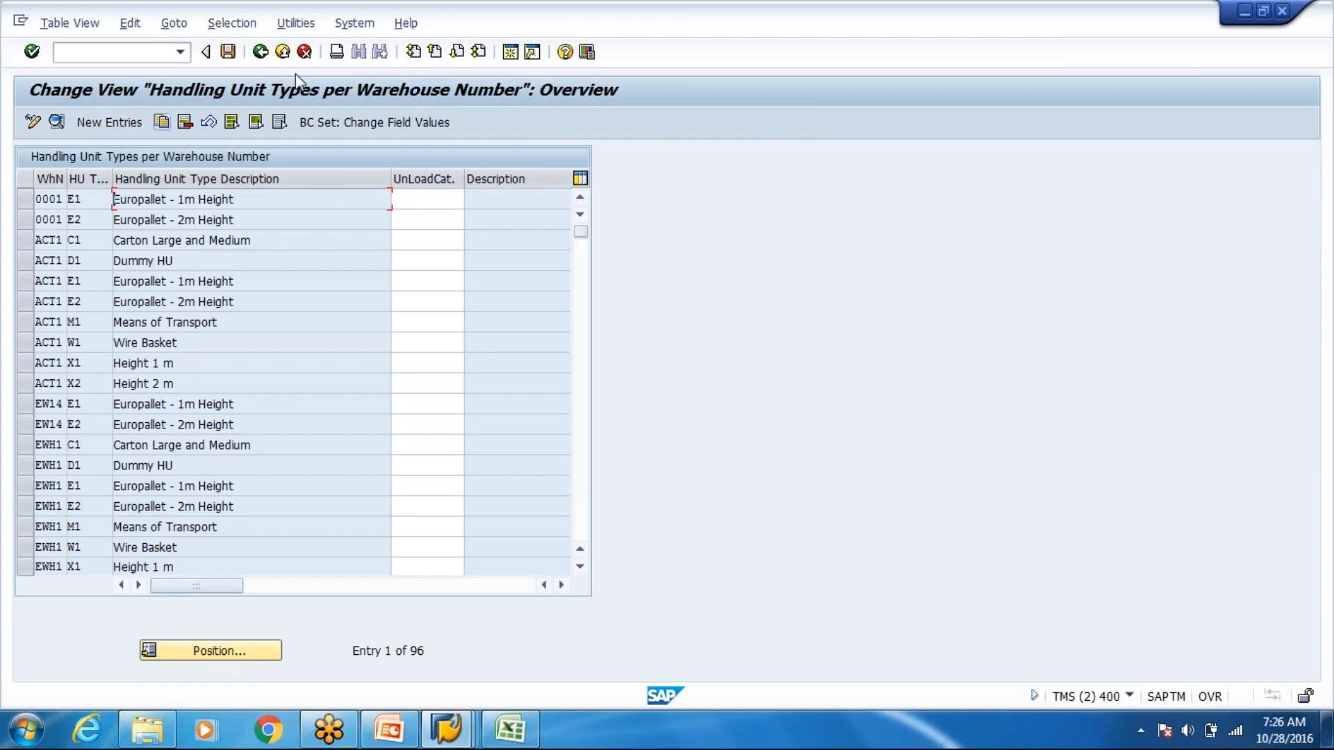
{"action": "left_click", "coordinate": [258, 54]}
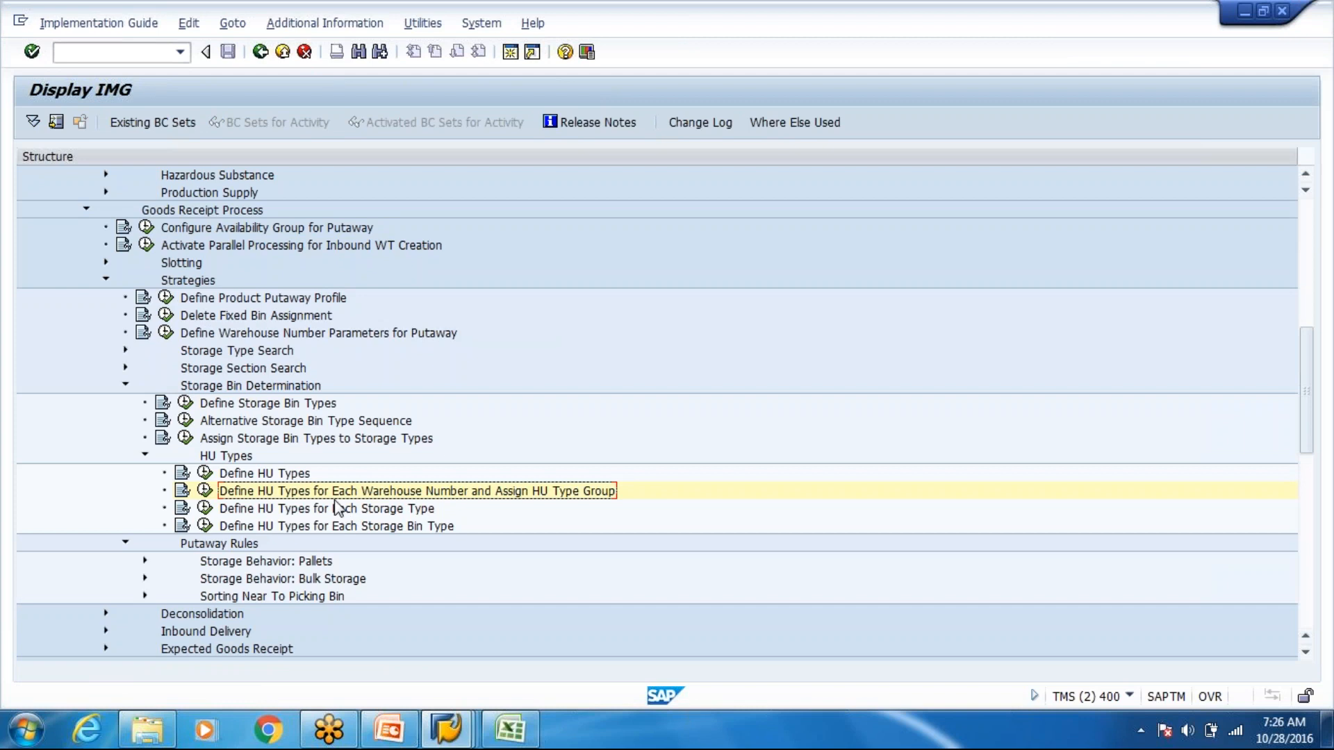
{"action": "scroll", "coordinate": [338, 509], "scroll_direction": "down", "scroll_amount": 1}
{"action": "scroll", "coordinate": [339, 509], "scroll_direction": "down", "scroll_amount": 1}
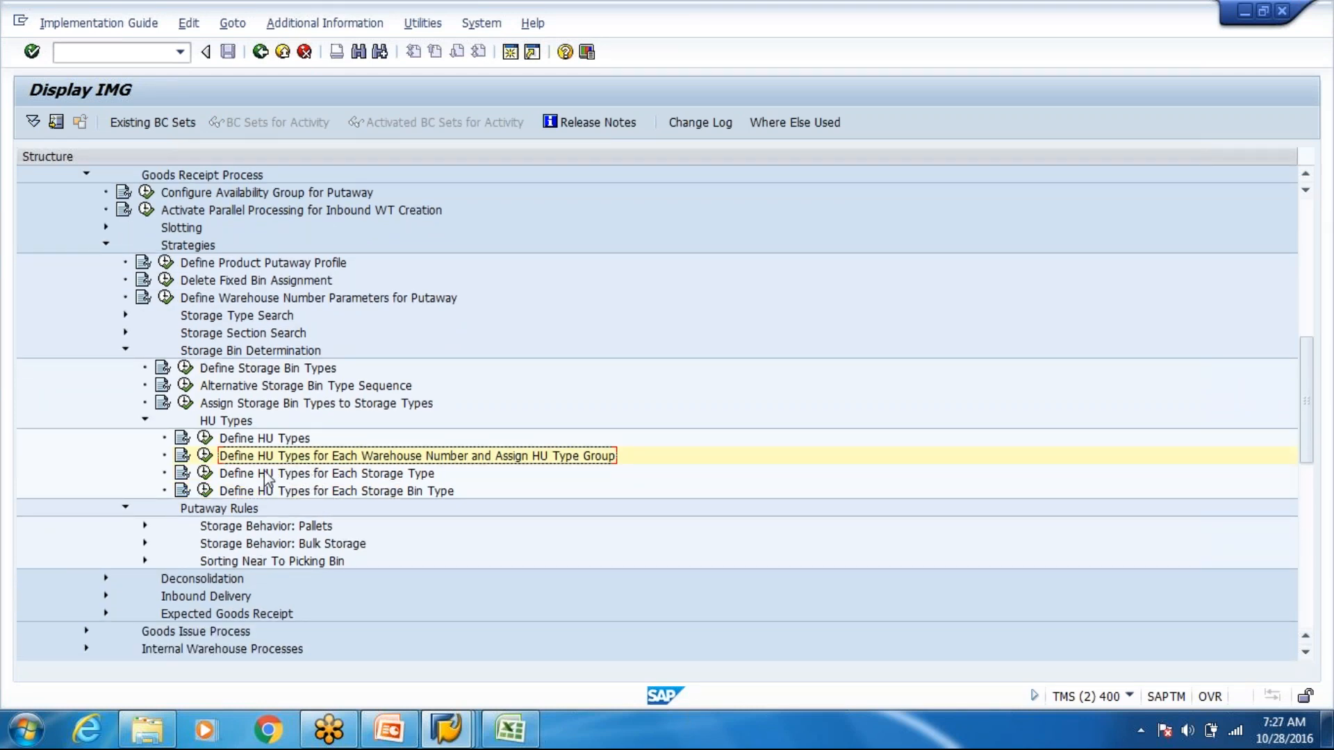
{"action": "left_click", "coordinate": [204, 456]}
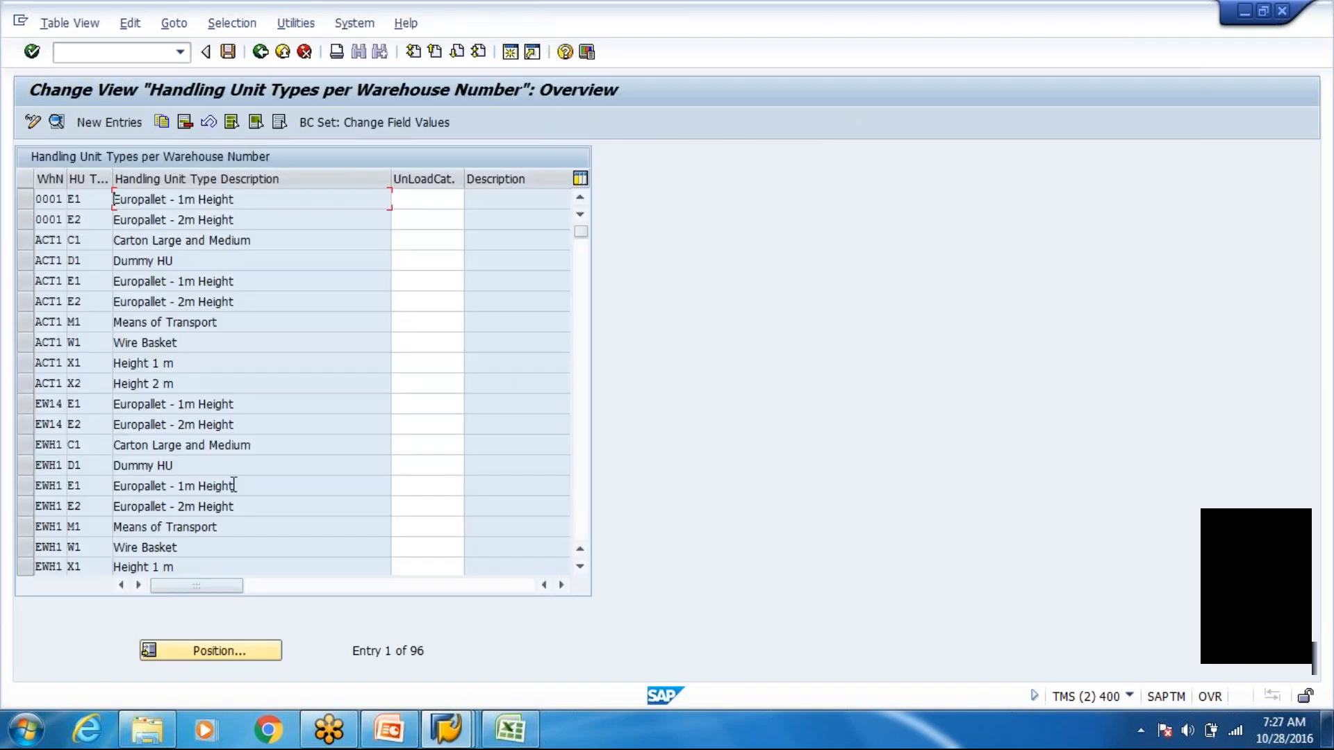
Position the list of handling unit types per warehouse number at warehouse WH80
{"action": "scroll", "coordinate": [30, 486], "scroll_direction": "down", "scroll_amount": 2}
{"action": "left_click", "coordinate": [196, 653]}
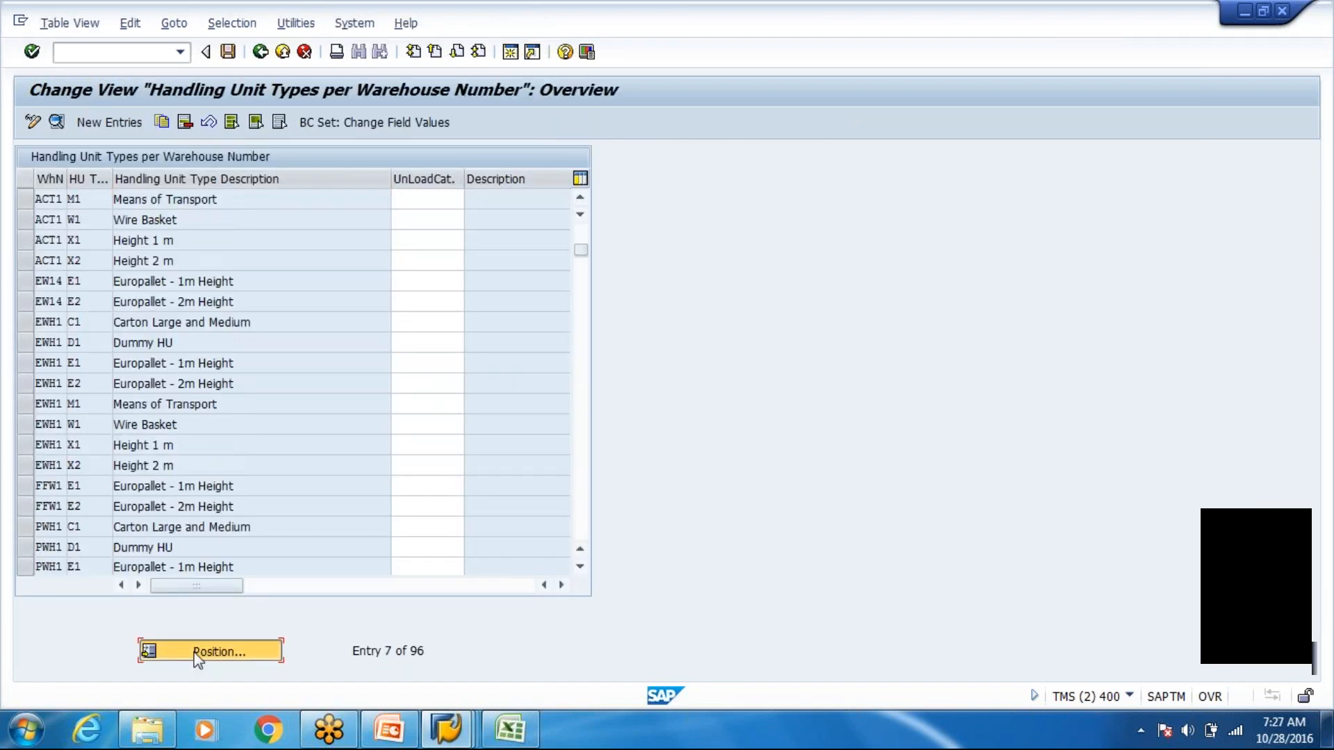
{"action": "key", "text": "Return"}
{"action": "type", "text": "Wh80"}
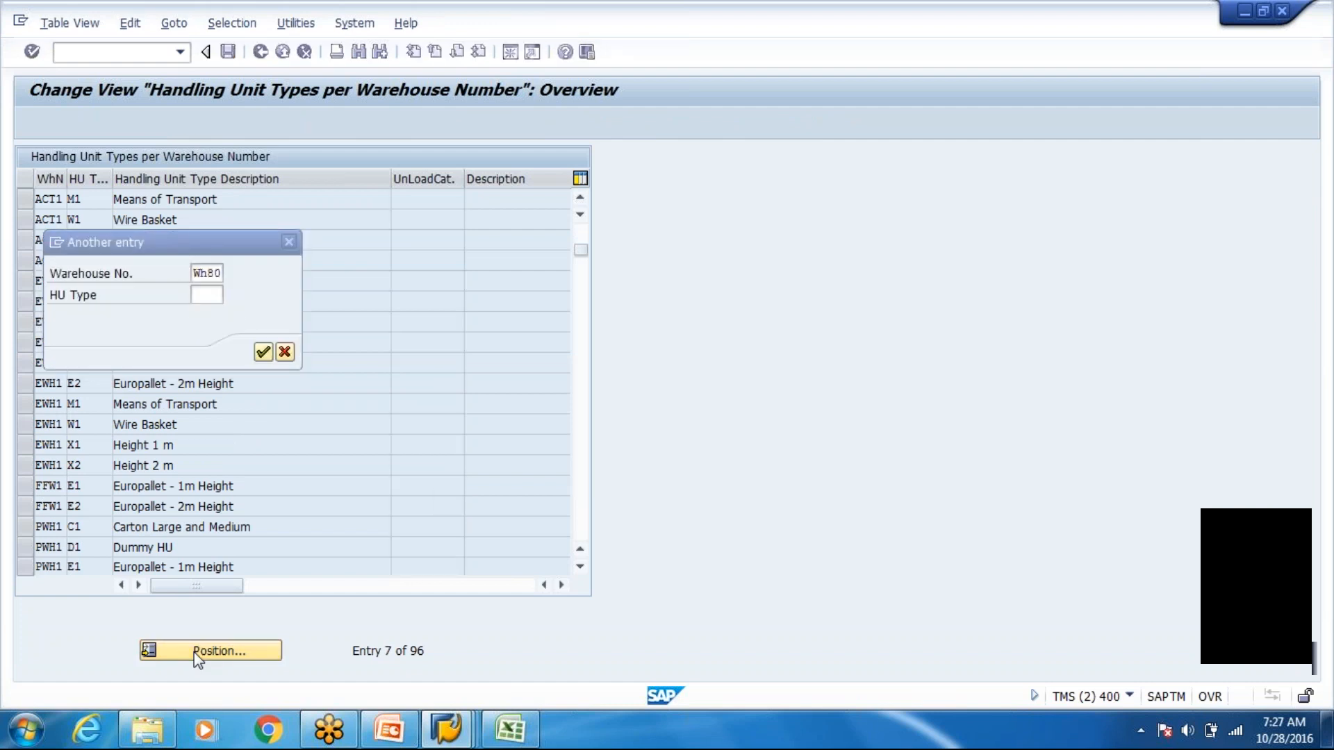
{"action": "key", "text": "Return"}
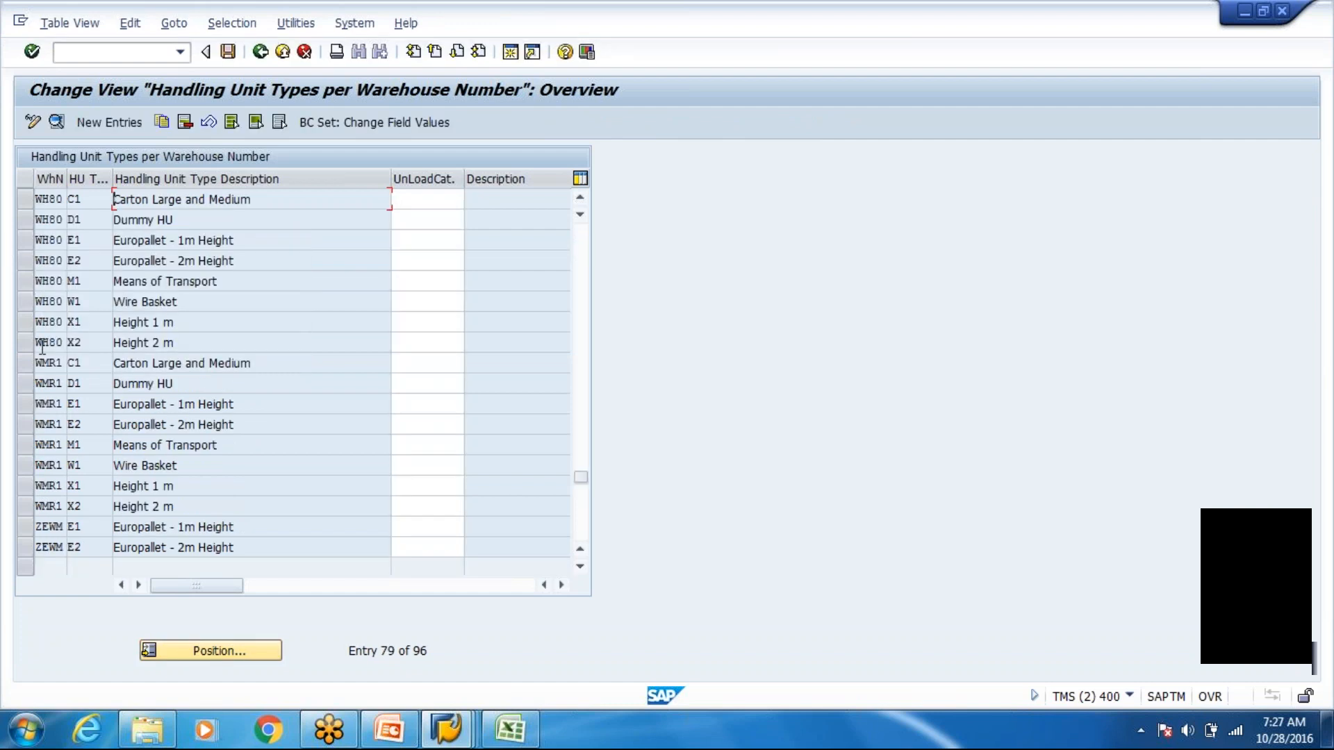
Select the WH80 entries for HU types C1, D1, E1, M1 and W1
{"action": "left_click", "coordinate": [30, 243]}
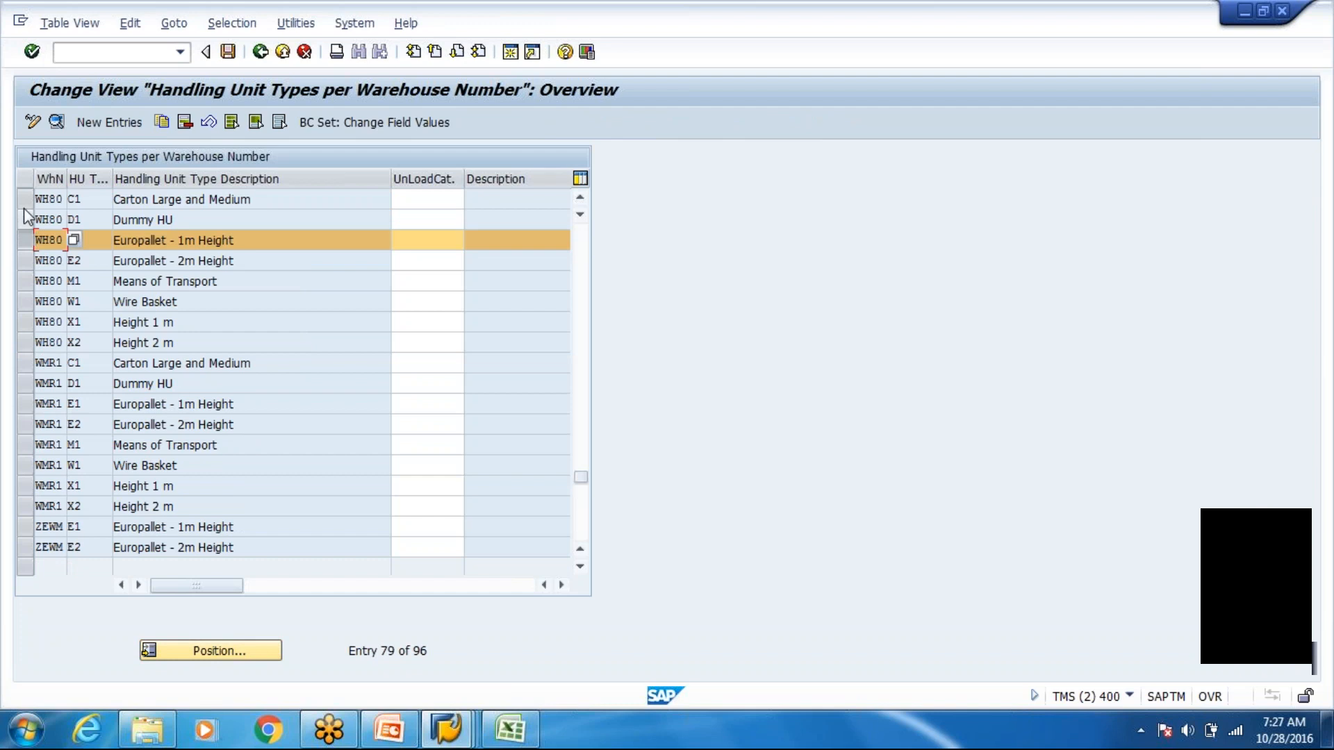
{"action": "left_click", "coordinate": [28, 199]}
{"action": "left_click", "coordinate": [28, 220]}
{"action": "left_click", "coordinate": [29, 260]}
{"action": "left_click", "coordinate": [28, 258]}
{"action": "left_click", "coordinate": [28, 281]}
{"action": "left_click", "coordinate": [27, 301]}
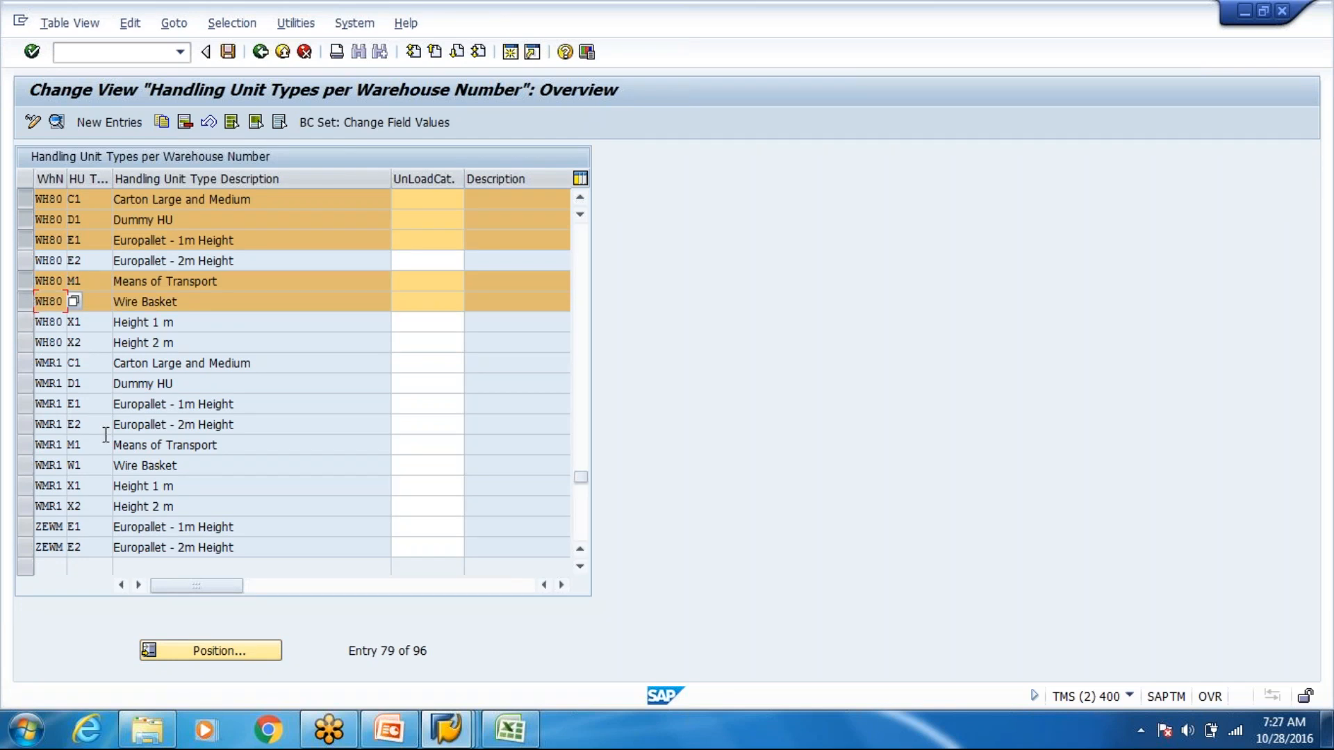
Look up the HU type groups available for the WH80 entry W1 and close the value list
{"action": "left_click", "coordinate": [192, 288]}
{"action": "left_click_drag", "start_coordinate": [250, 589], "coordinate": [462, 615]}
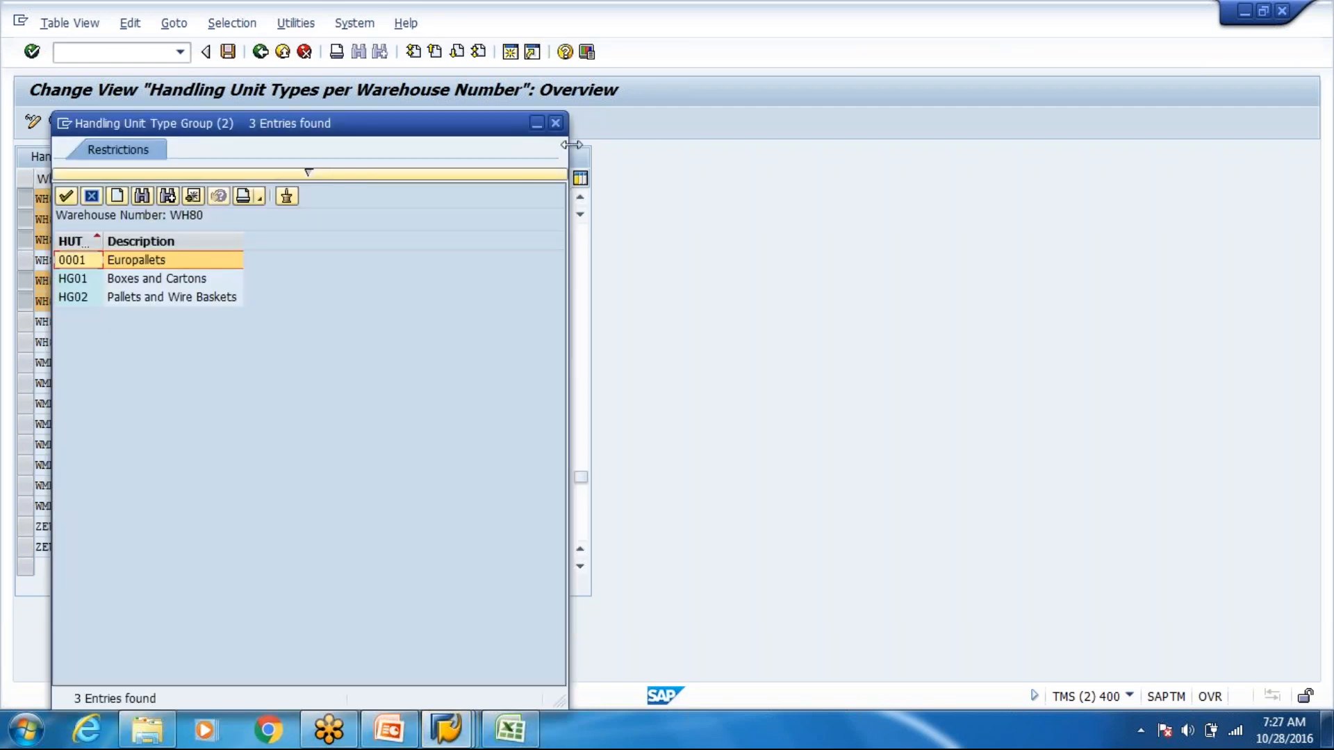
{"action": "left_click", "coordinate": [555, 123]}
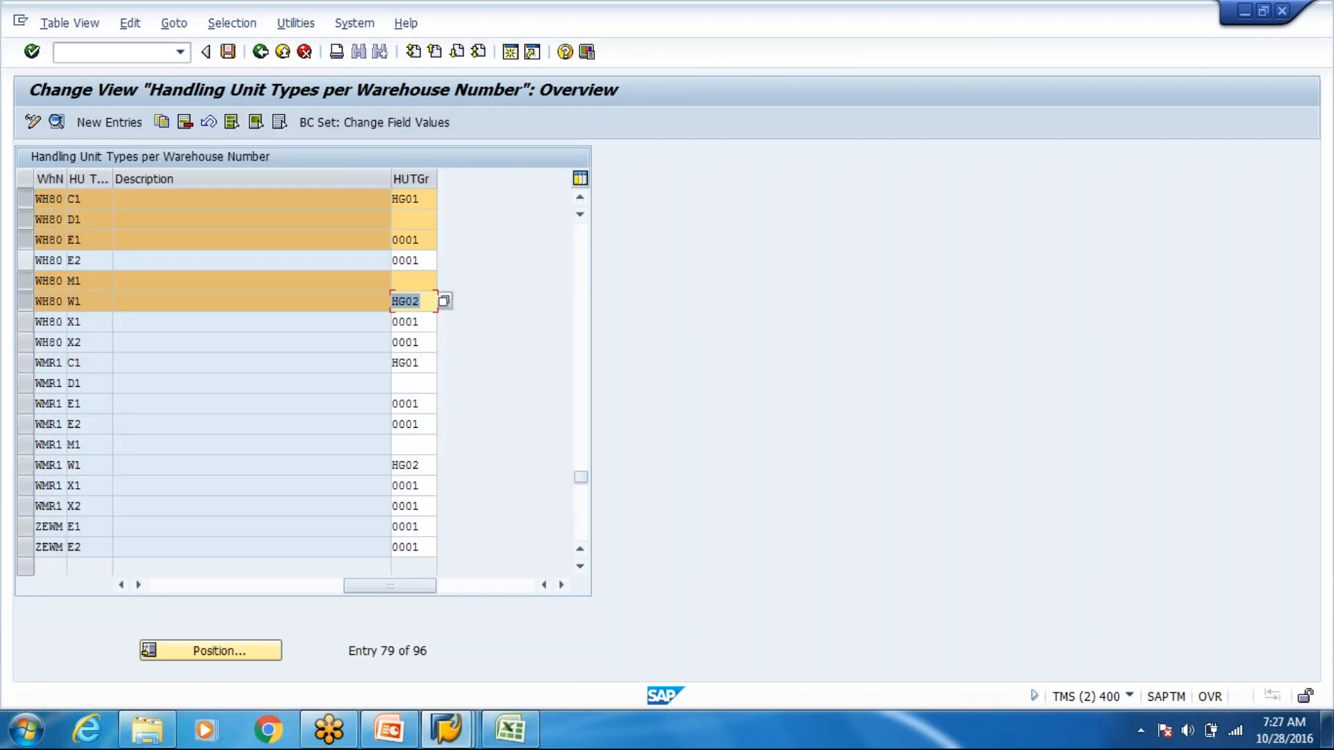
Adjust the selection so that it covers the WH80 entries C1, D1, E1 and E2
{"action": "left_click", "coordinate": [32, 241]}
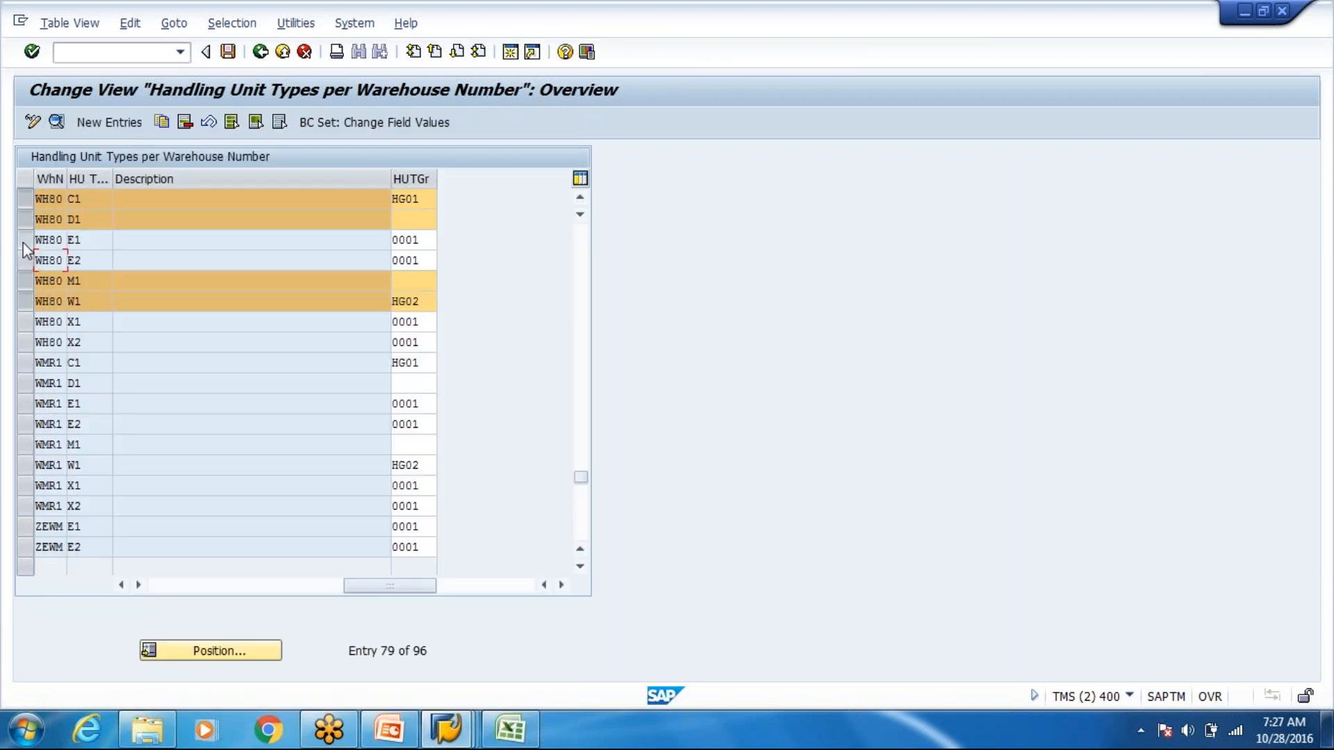
{"action": "left_click", "coordinate": [25, 261]}
{"action": "left_click", "coordinate": [25, 280]}
{"action": "left_click", "coordinate": [25, 301]}
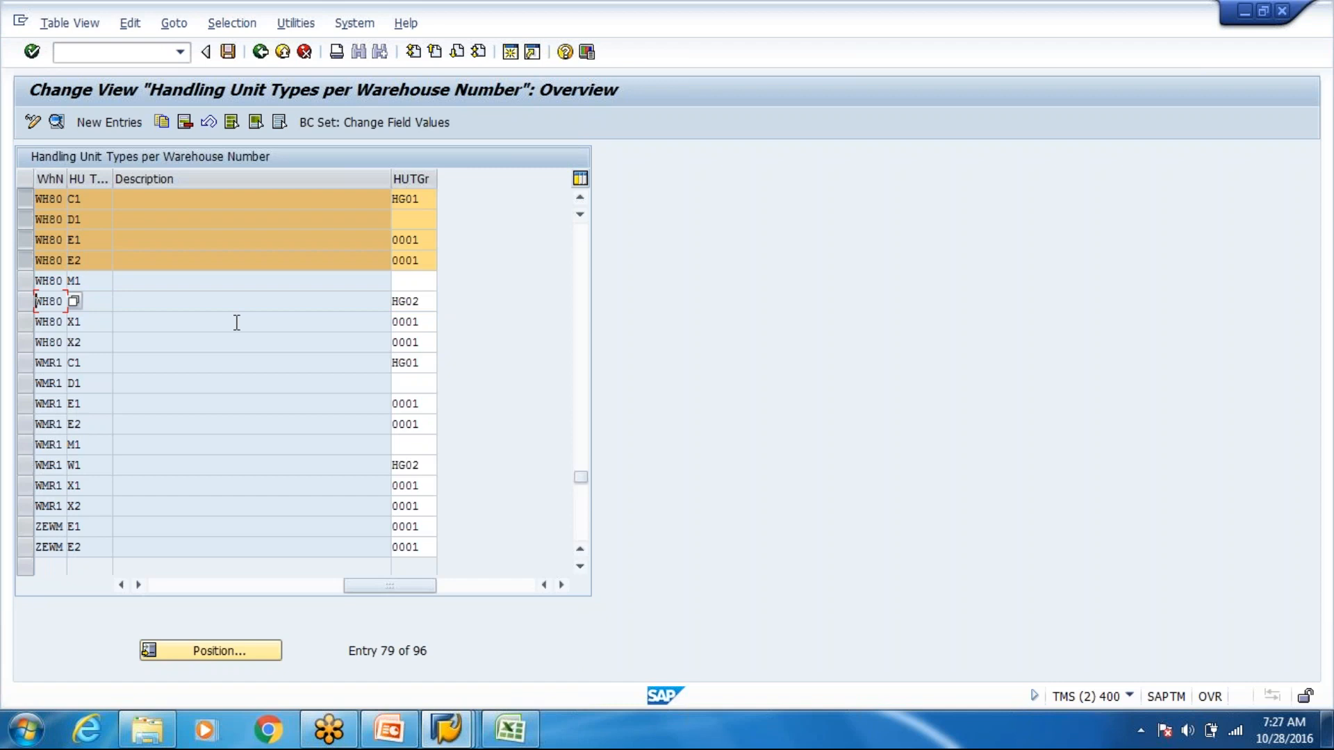
Compare the HU type groups offered for the WH80 entries M1 and W1, closing each value list without choosing one
{"action": "left_click", "coordinate": [414, 279]}
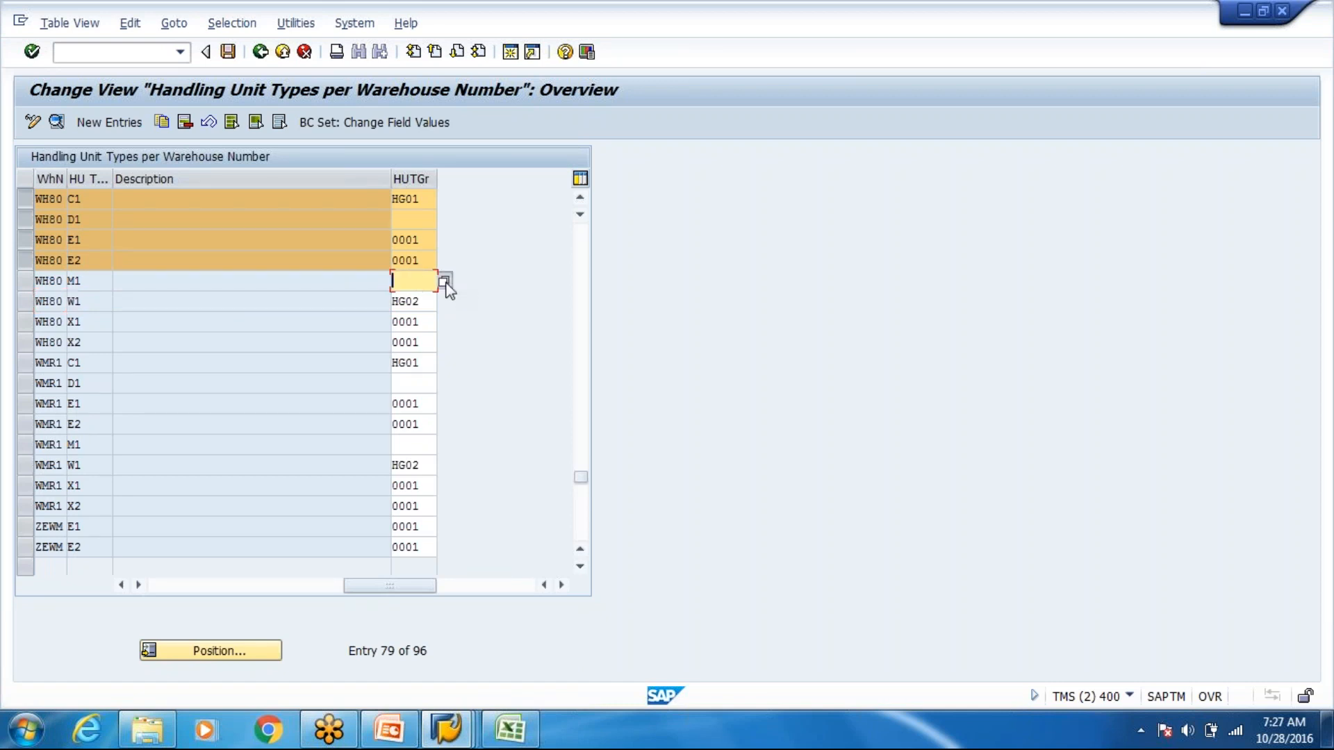
{"action": "left_click", "coordinate": [445, 283]}
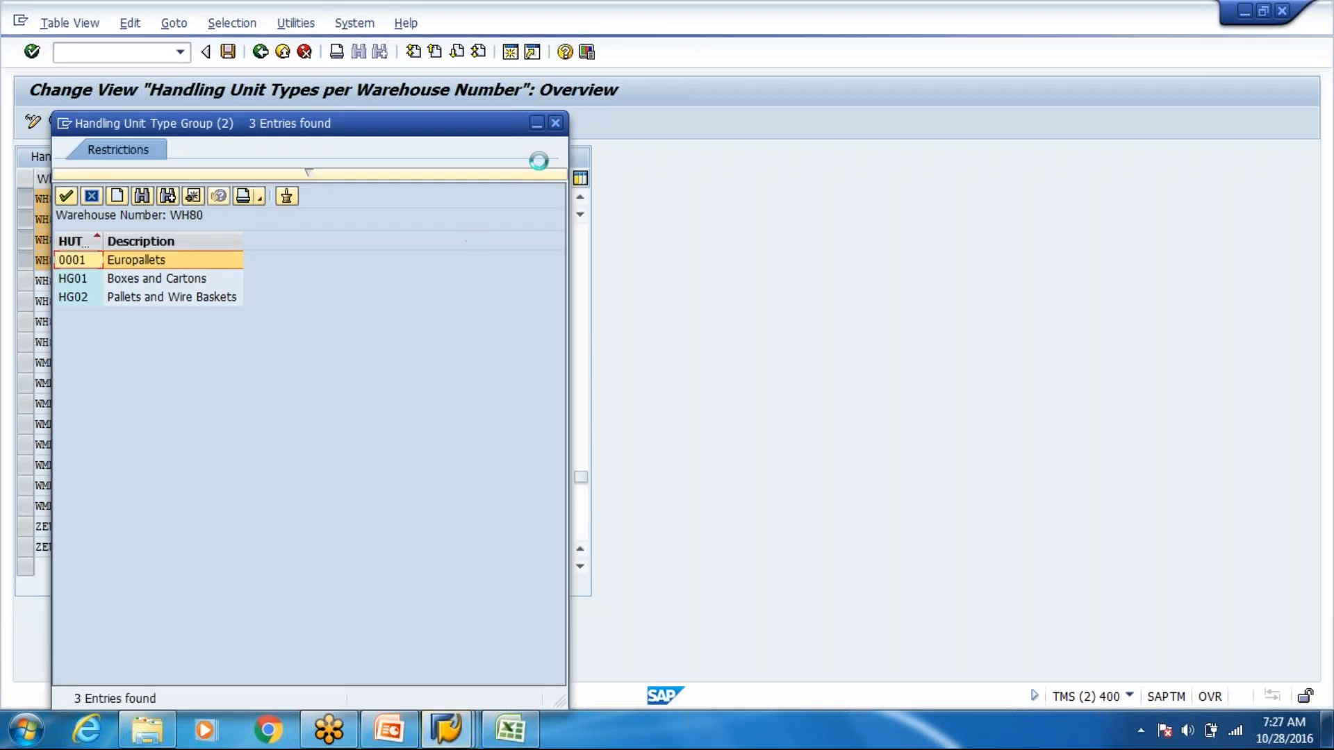
{"action": "left_click", "coordinate": [556, 124]}
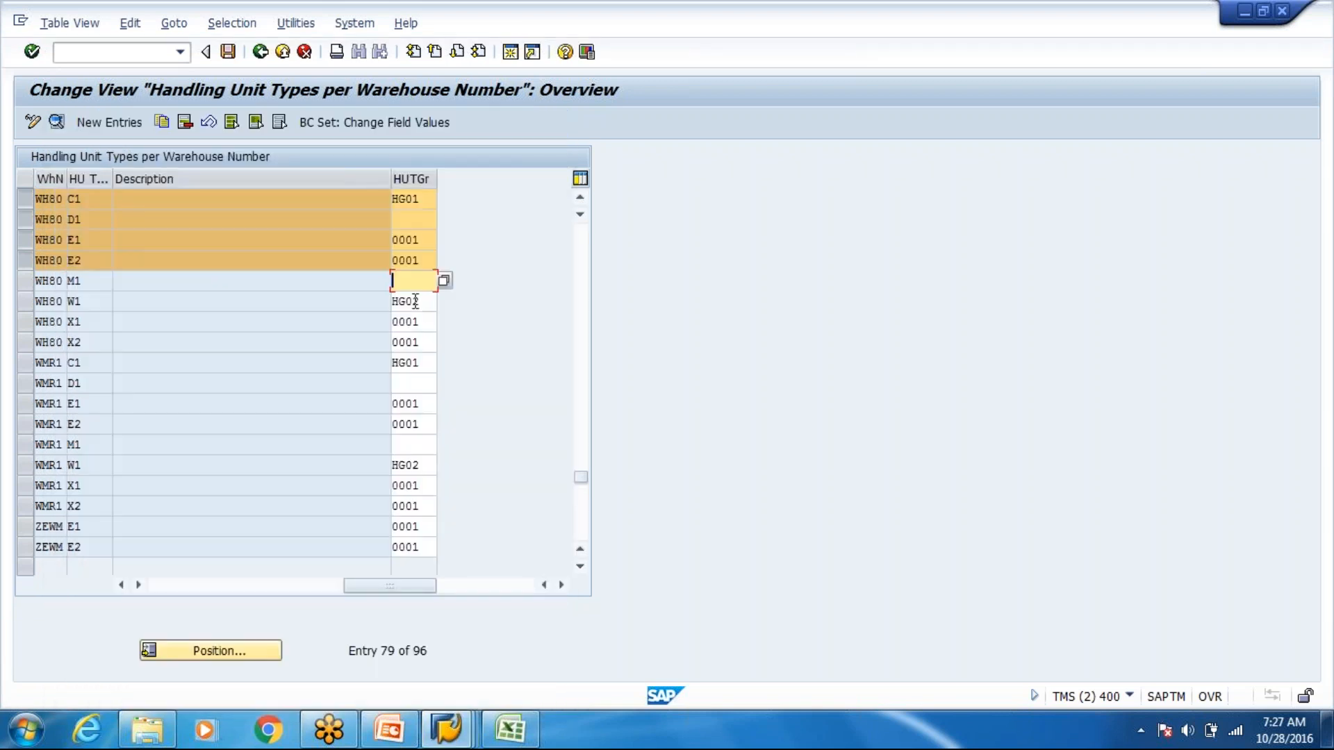
{"action": "left_click", "coordinate": [413, 301]}
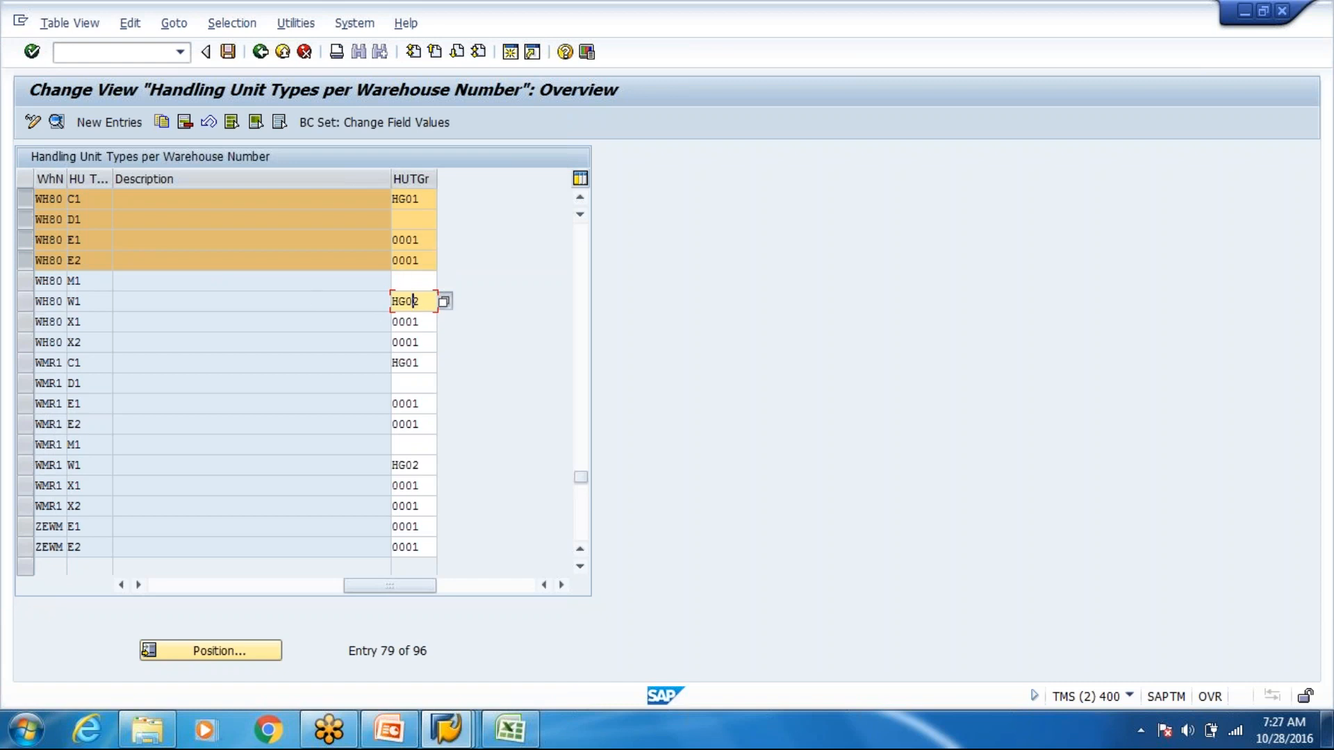
{"action": "key", "text": "F4"}
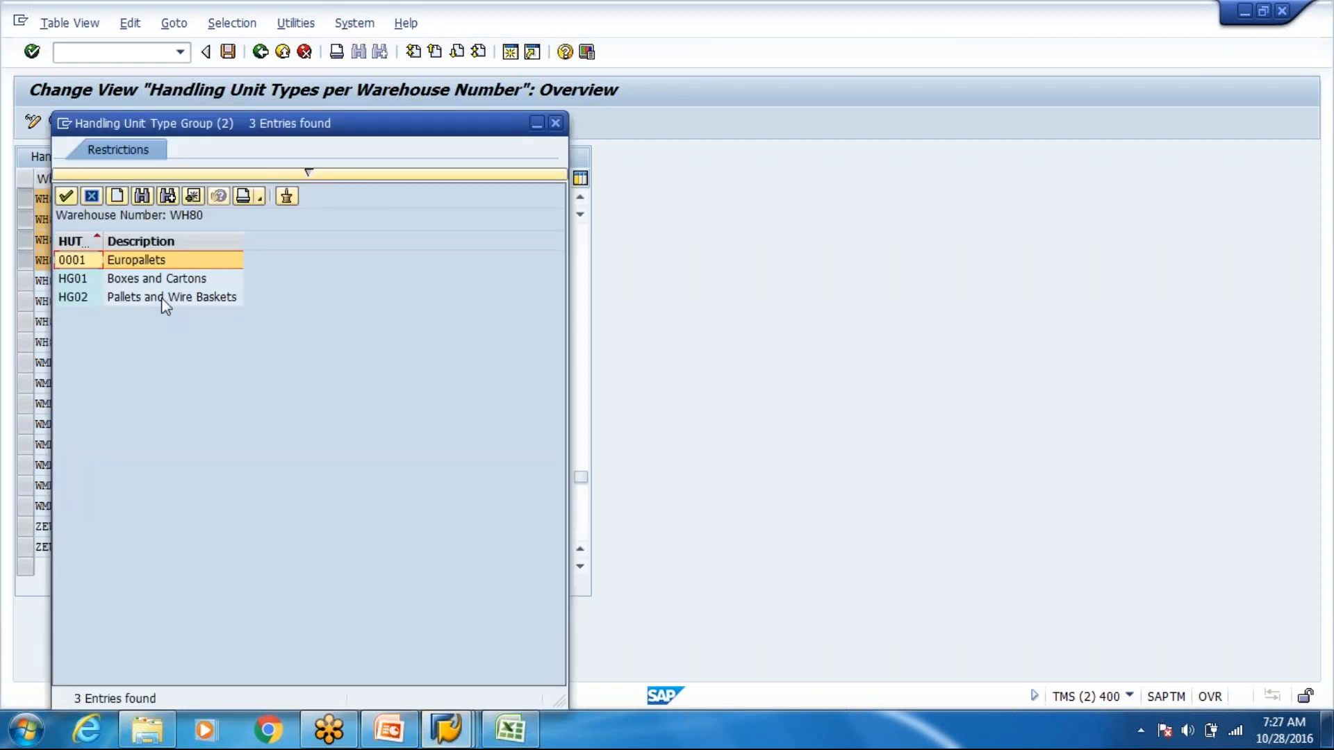
{"action": "left_click", "coordinate": [165, 300]}
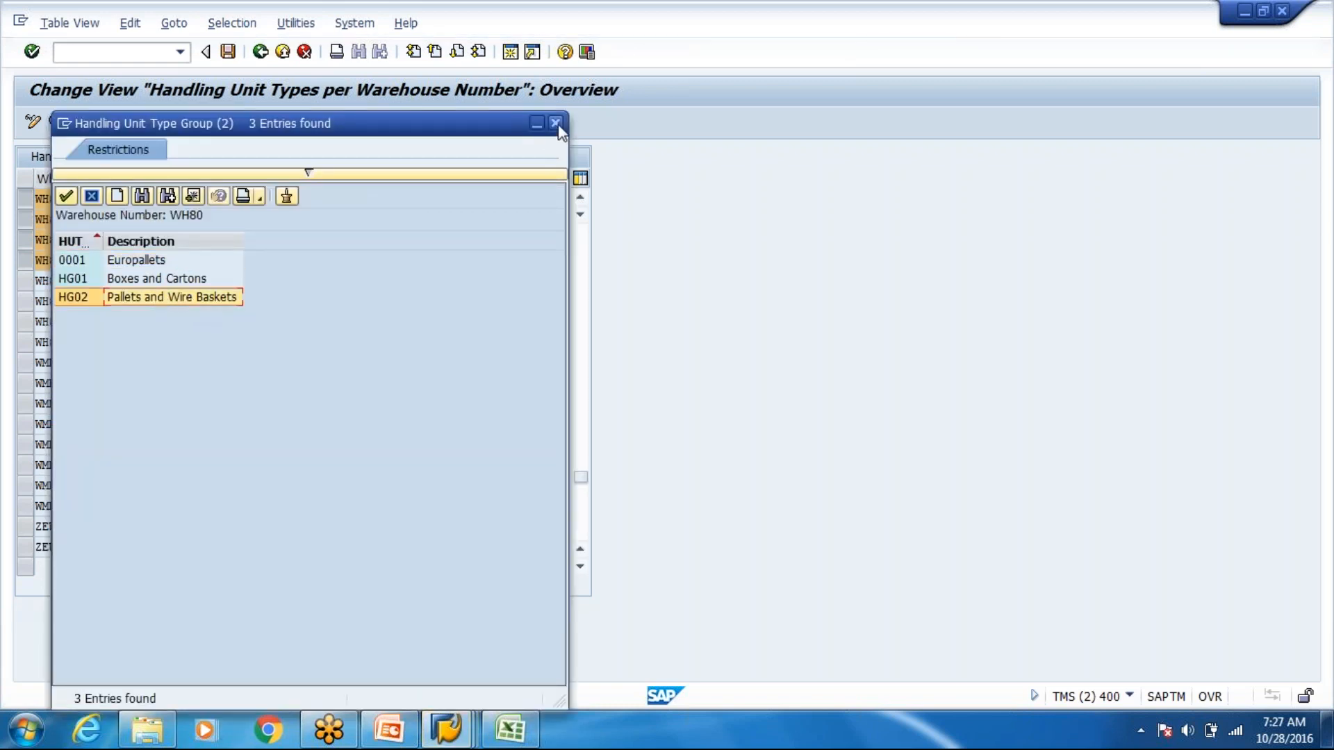
{"action": "left_click", "coordinate": [131, 281]}
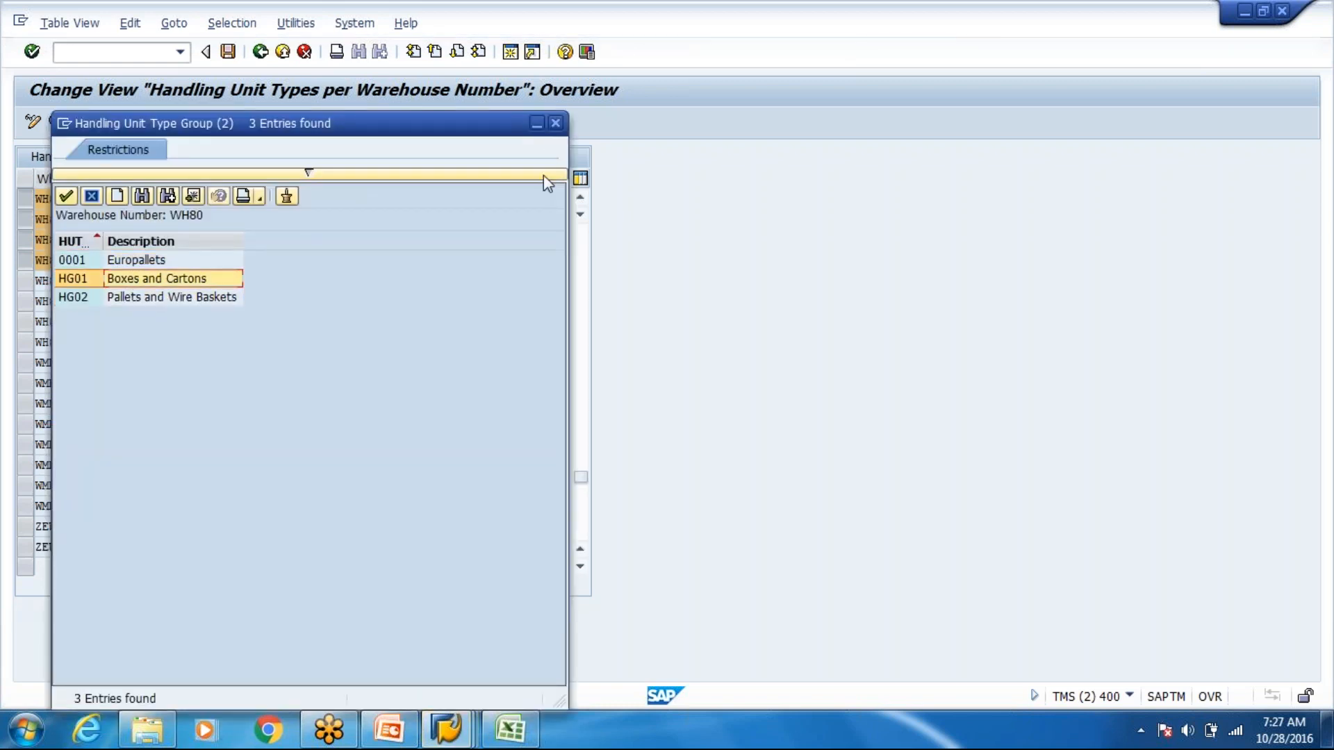
{"action": "left_click", "coordinate": [556, 125]}
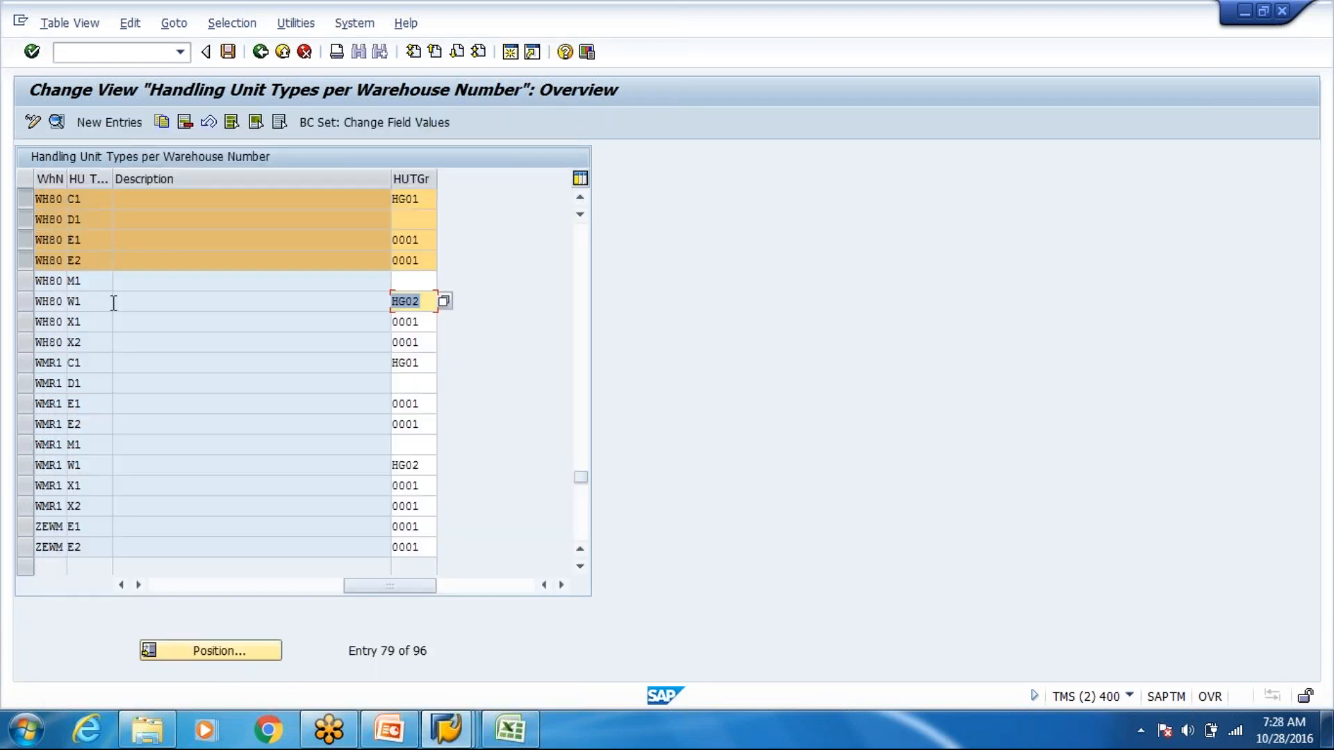
Select the WH80 entry W1, then switch to the Data For Demo workbook in Excel and review the HU types listed for the packaging materials
{"action": "left_click", "coordinate": [28, 305]}
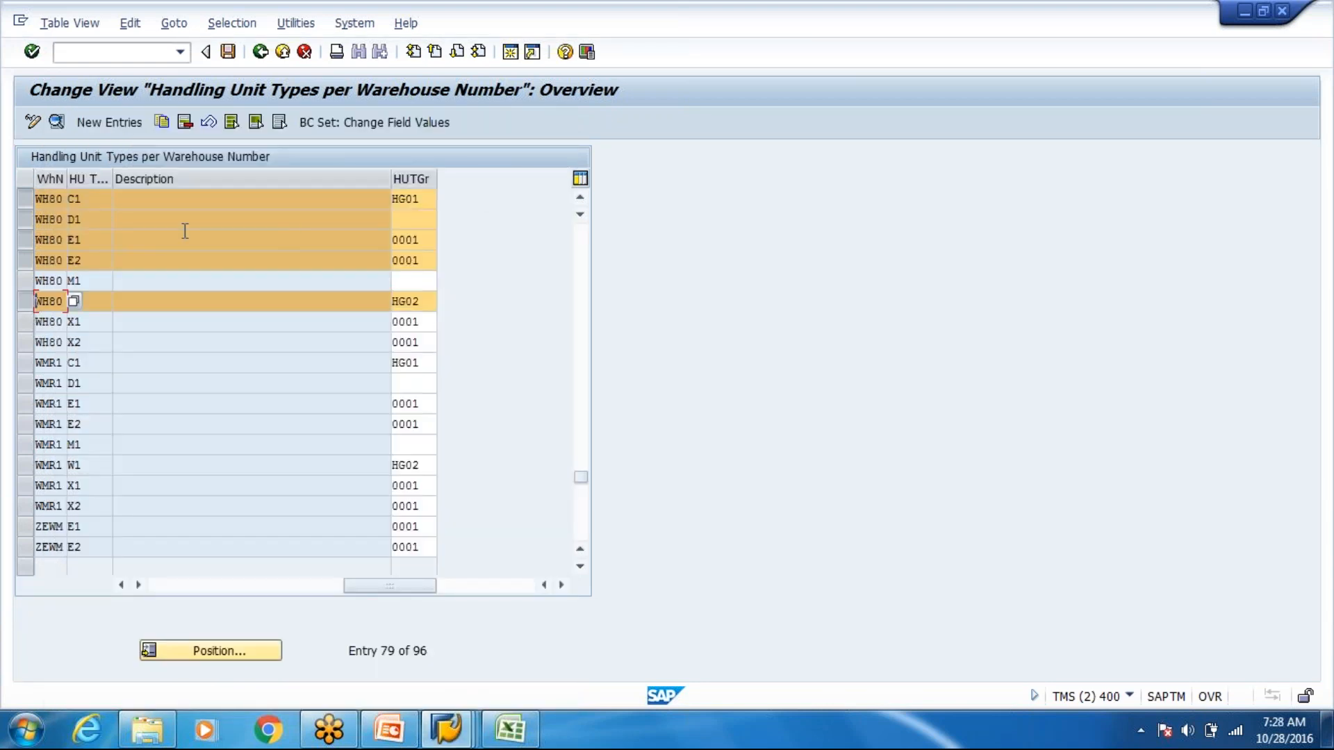
{"action": "key", "text": "alt+Tab"}
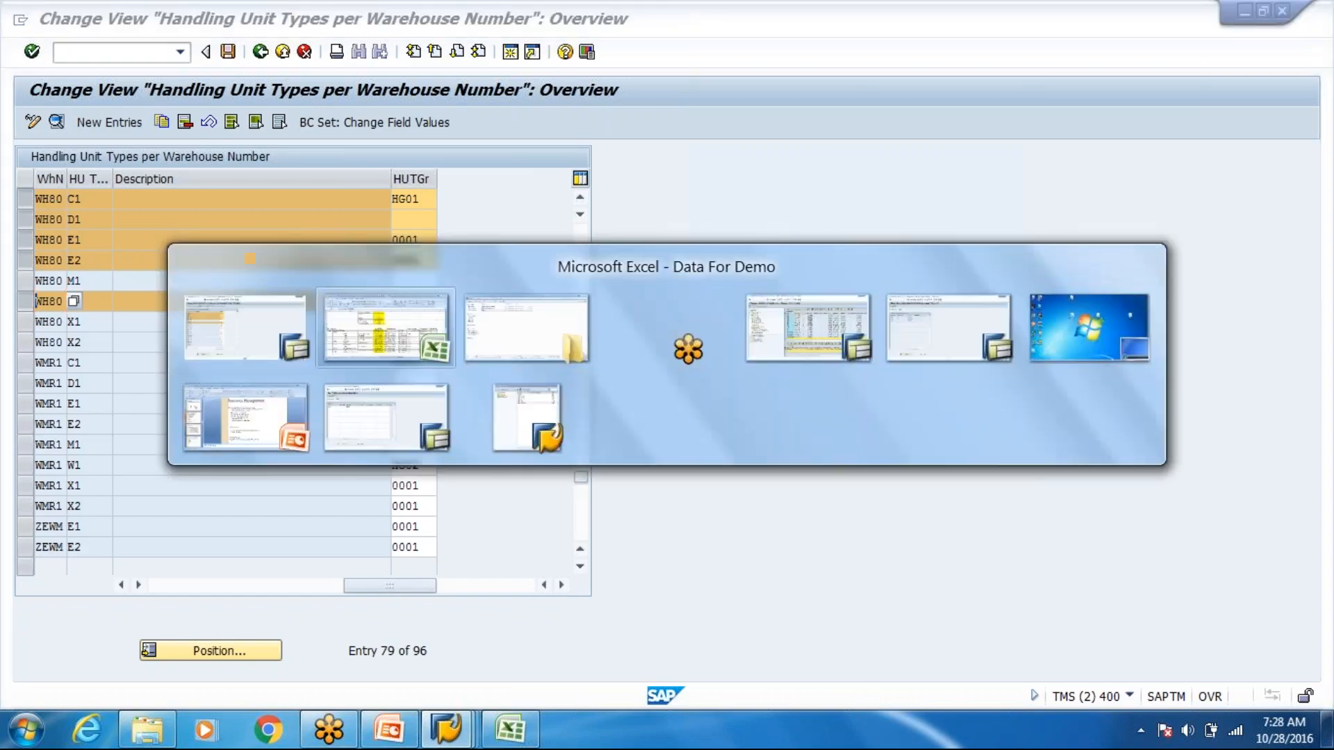
{"action": "scroll", "coordinate": [592, 398], "scroll_direction": "up", "scroll_amount": 5}
{"action": "left_click", "coordinate": [430, 680]}
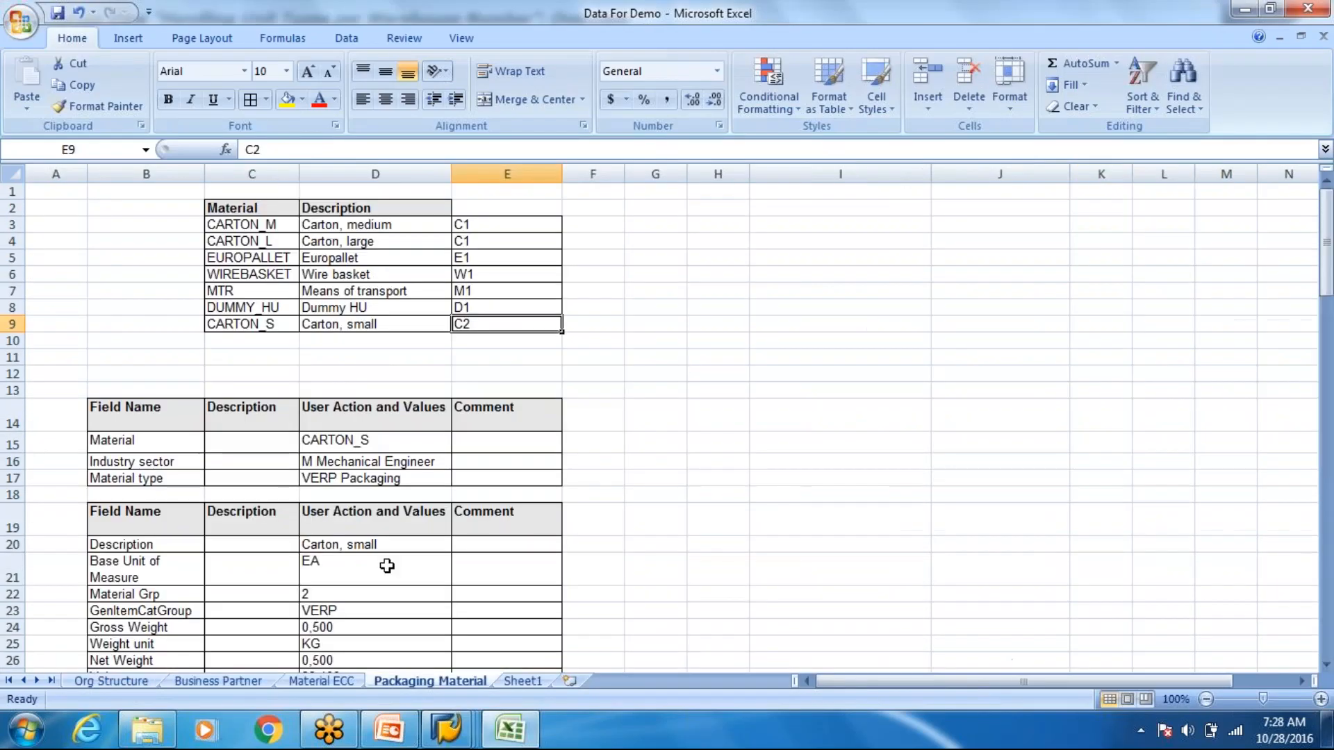
{"action": "left_click", "coordinate": [250, 224]}
{"action": "key", "text": "alt+Tab"}
{"action": "key", "text": "alt+Tab"}
{"action": "left_click", "coordinate": [491, 227]}
{"action": "left_click", "coordinate": [475, 254]}
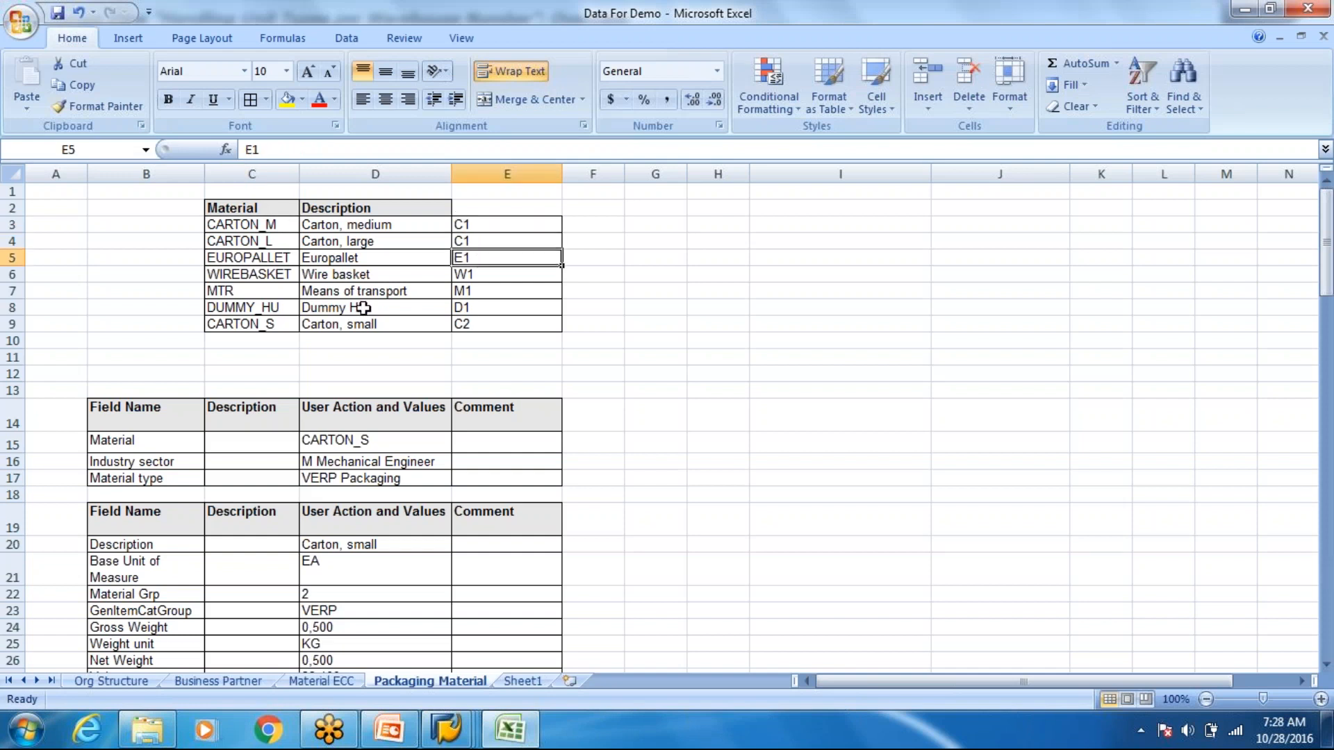
Switch back to the SAP table of HU types per warehouse number and remove the WH80 entry E2 from the selection
{"action": "key", "text": "alt+Tab"}
{"action": "key", "text": "alt+Tab"}
{"action": "key", "text": "alt+Tab"}
{"action": "left_click", "coordinate": [22, 260]}
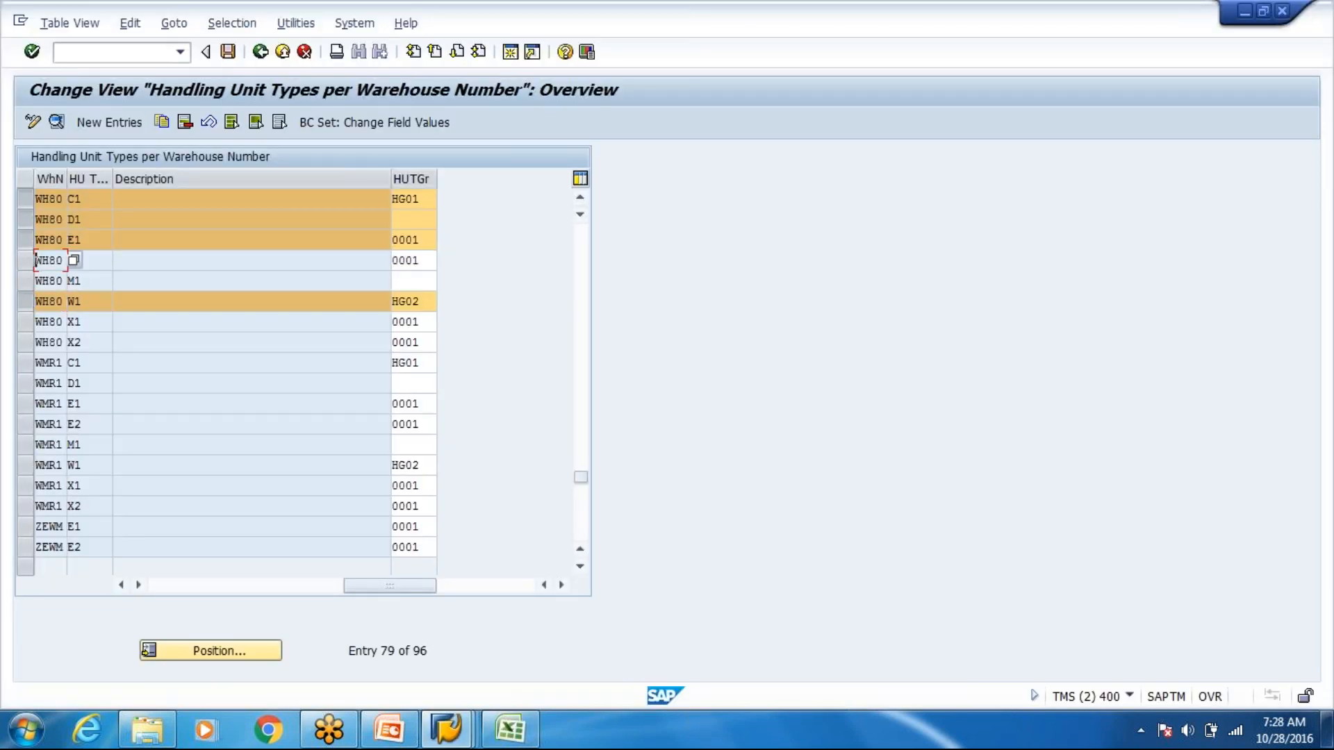
{"action": "key", "text": "alt+Tab"}
{"action": "key", "text": "alt+Tab"}
{"action": "type", "text": "E2"}
{"action": "left_click", "coordinate": [238, 267]}
{"action": "left_click", "coordinate": [397, 219]}
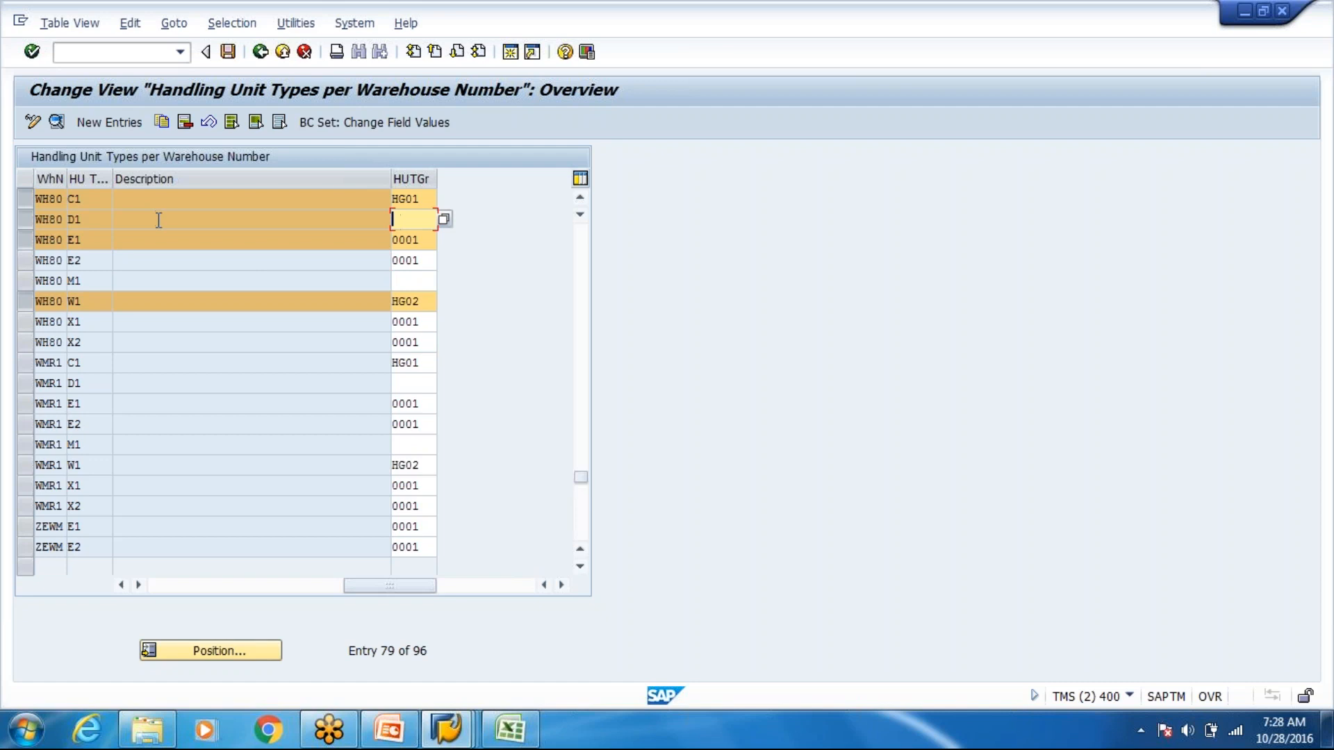
Check the HU types of the dummy HU and the small carton in the Excel packaging material list, then return to SAP
{"action": "key", "text": "alt+Tab"}
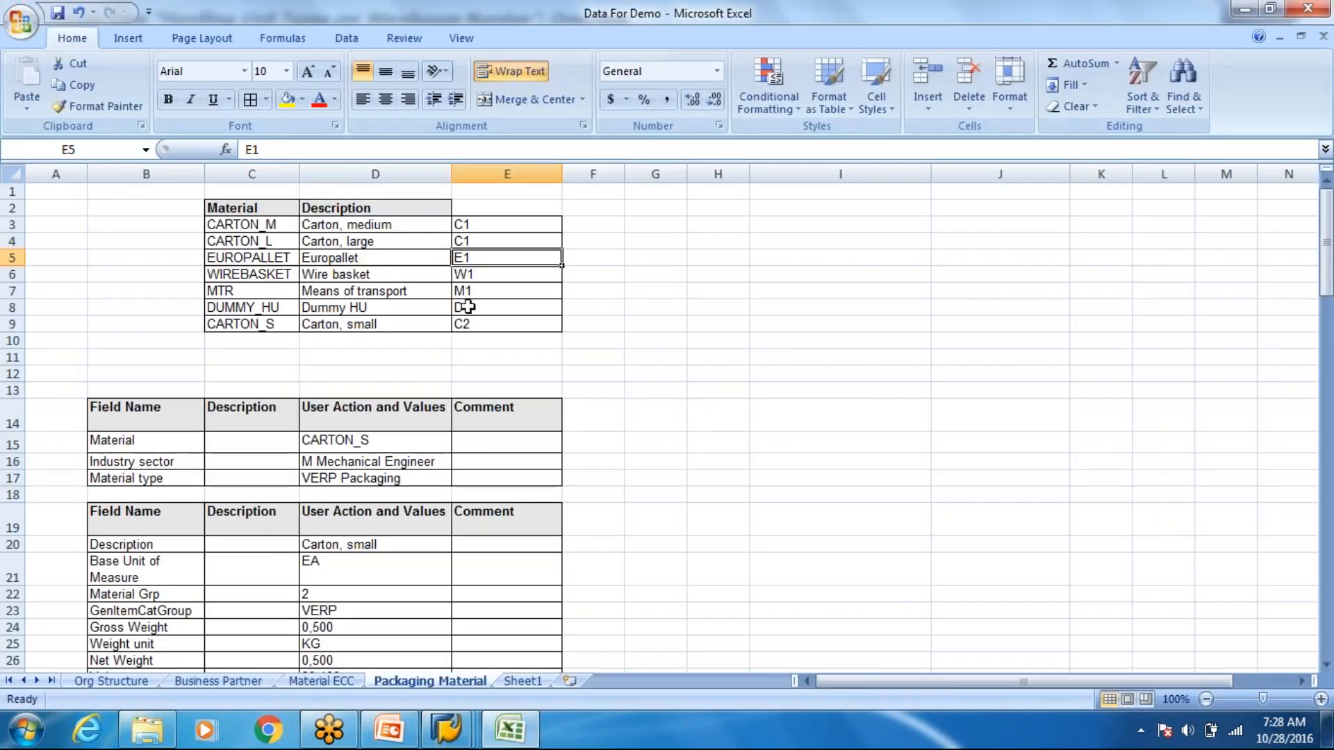
{"action": "left_click", "coordinate": [385, 310]}
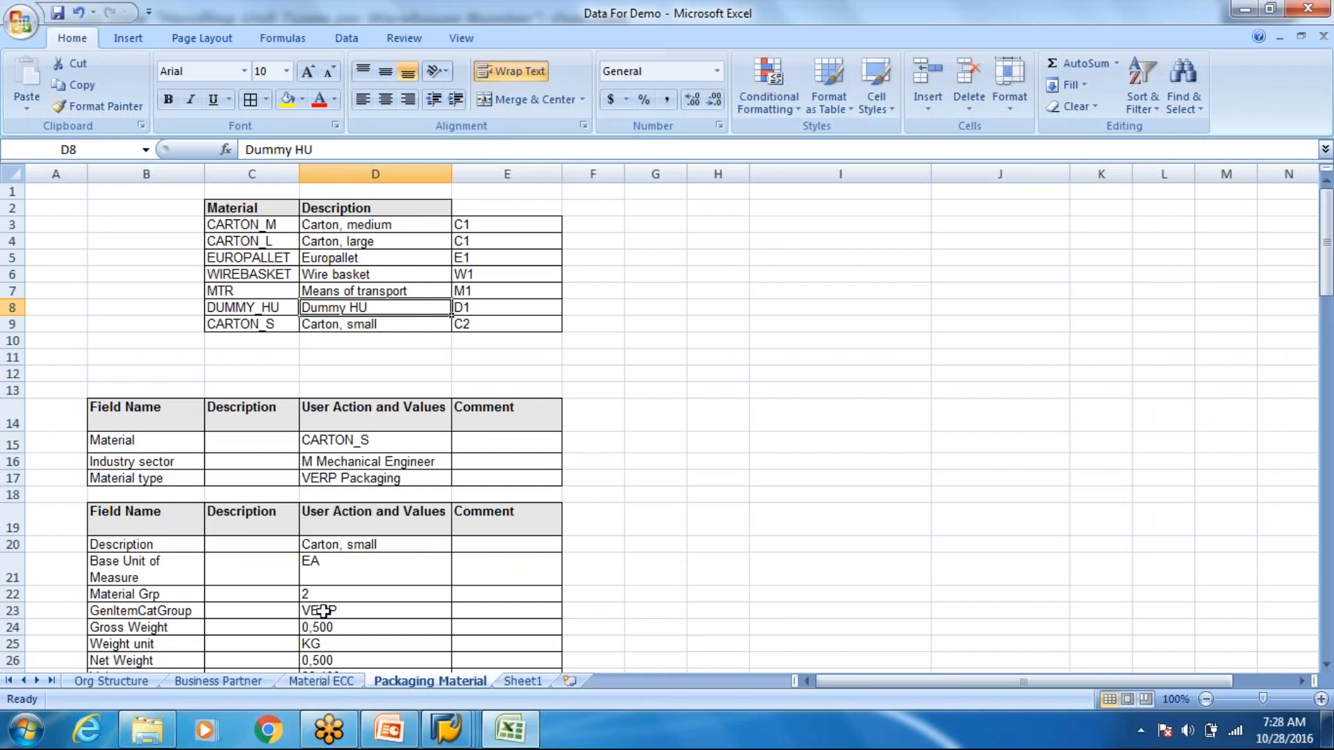
{"action": "left_click", "coordinate": [477, 325]}
{"action": "key", "text": "alt+Tab"}
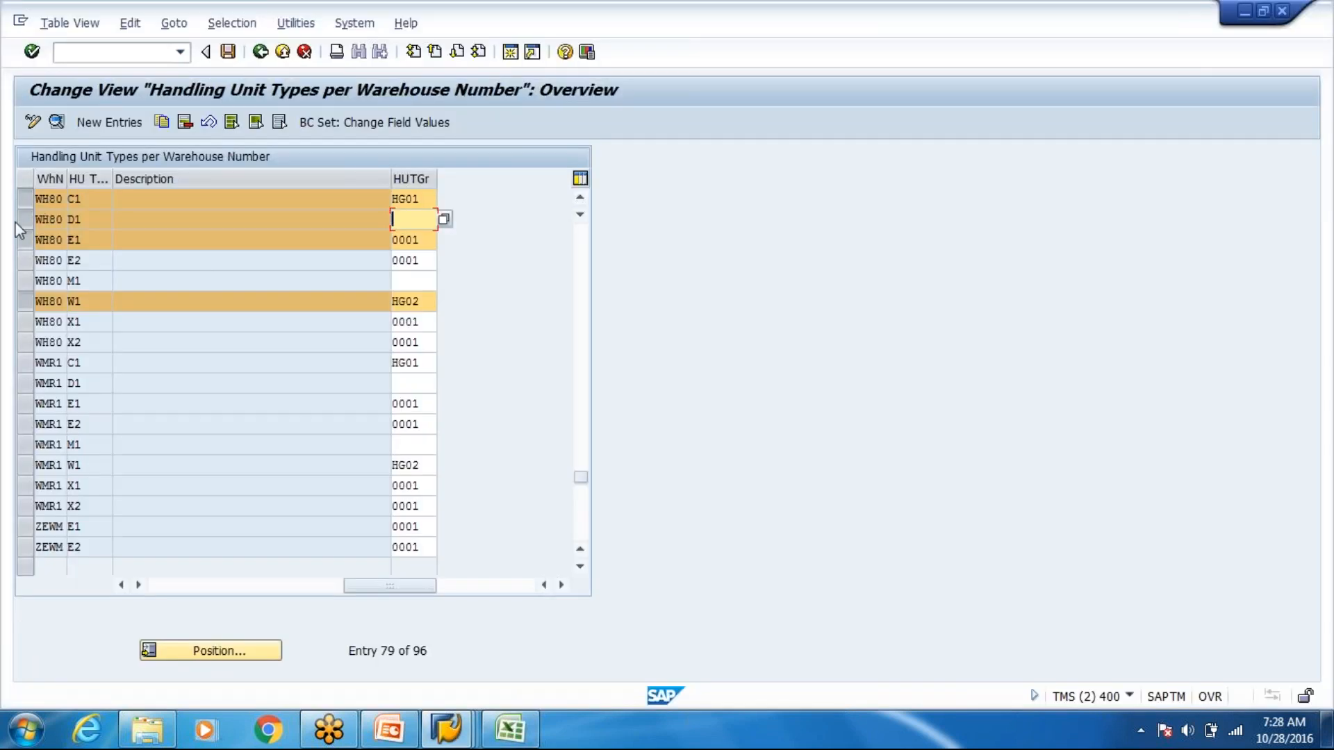
Reduce the selection to the WH80 entry C1 and copy it as HU type C2, Carton Small
{"action": "left_click_drag", "start_coordinate": [24, 220], "coordinate": [25, 240]}
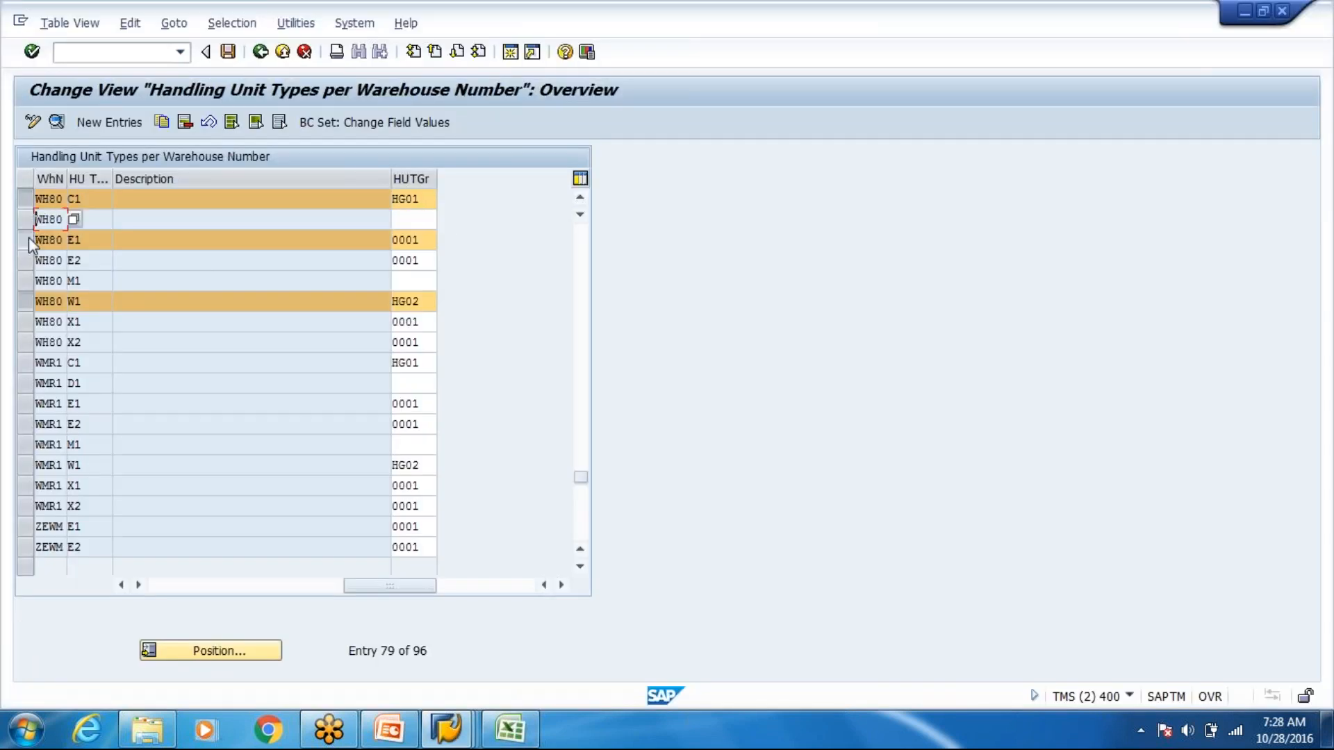
{"action": "left_click", "coordinate": [28, 301]}
{"action": "key", "text": "F2"}
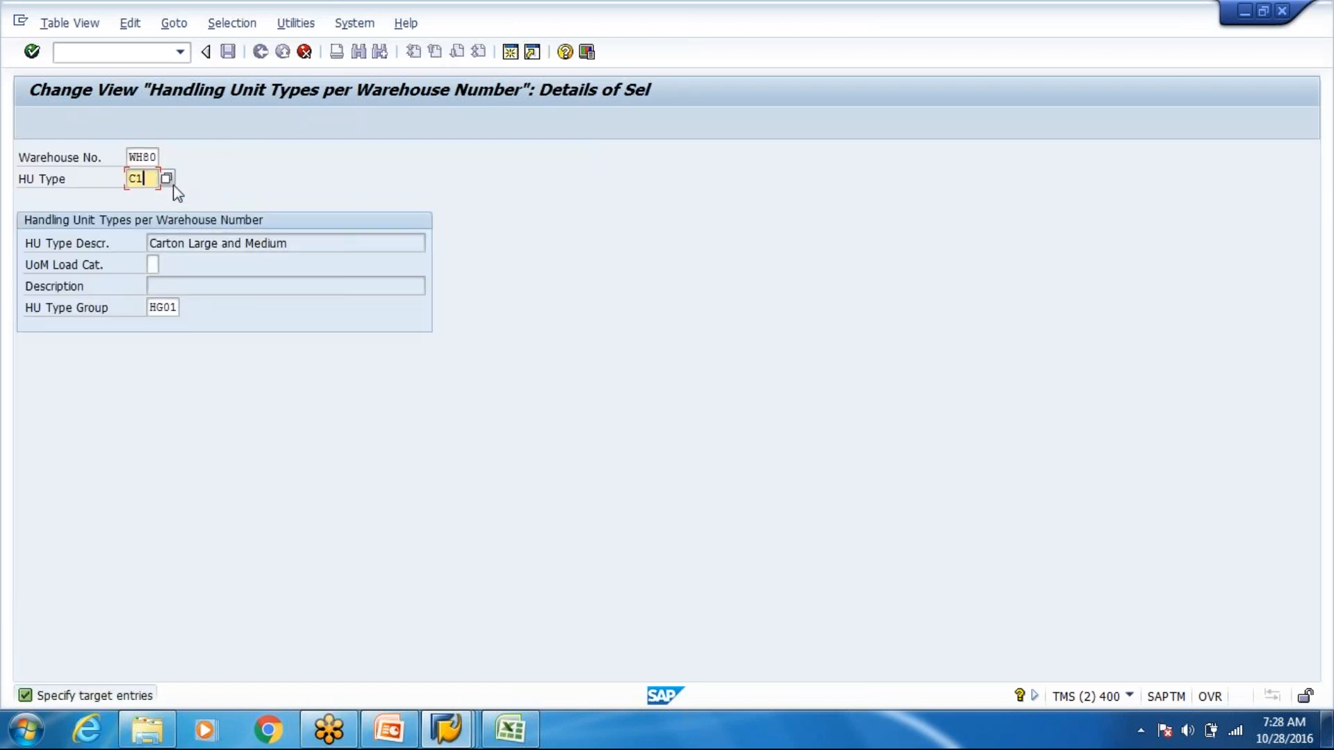
{"action": "left_click", "coordinate": [168, 180]}
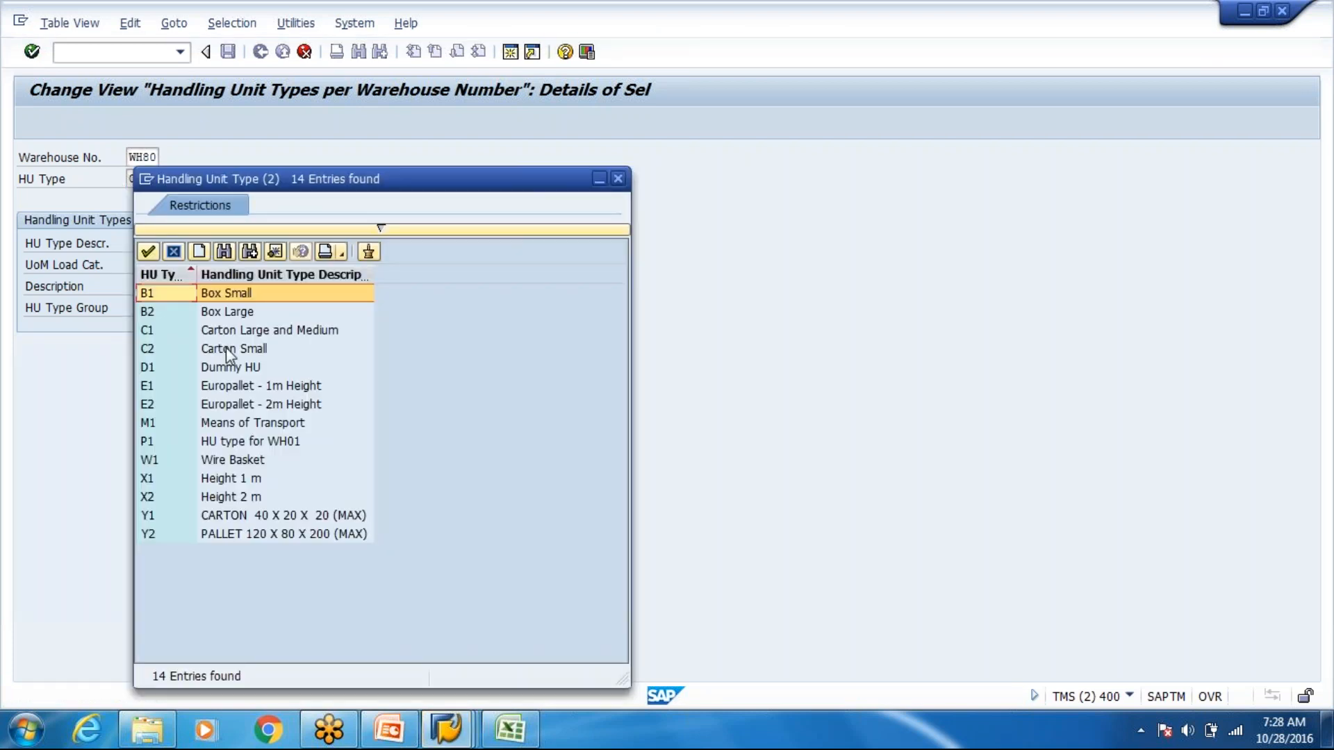
{"action": "double_click", "coordinate": [230, 350]}
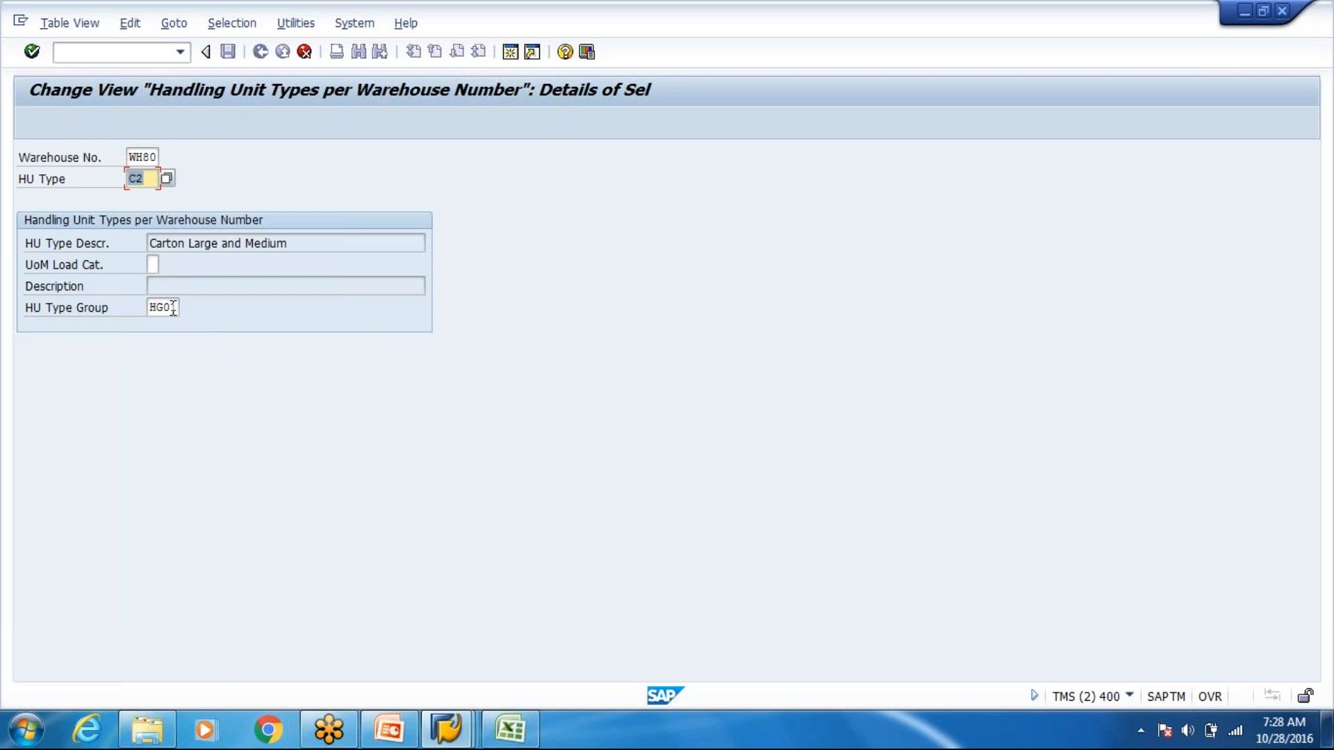
{"action": "key", "text": "Return"}
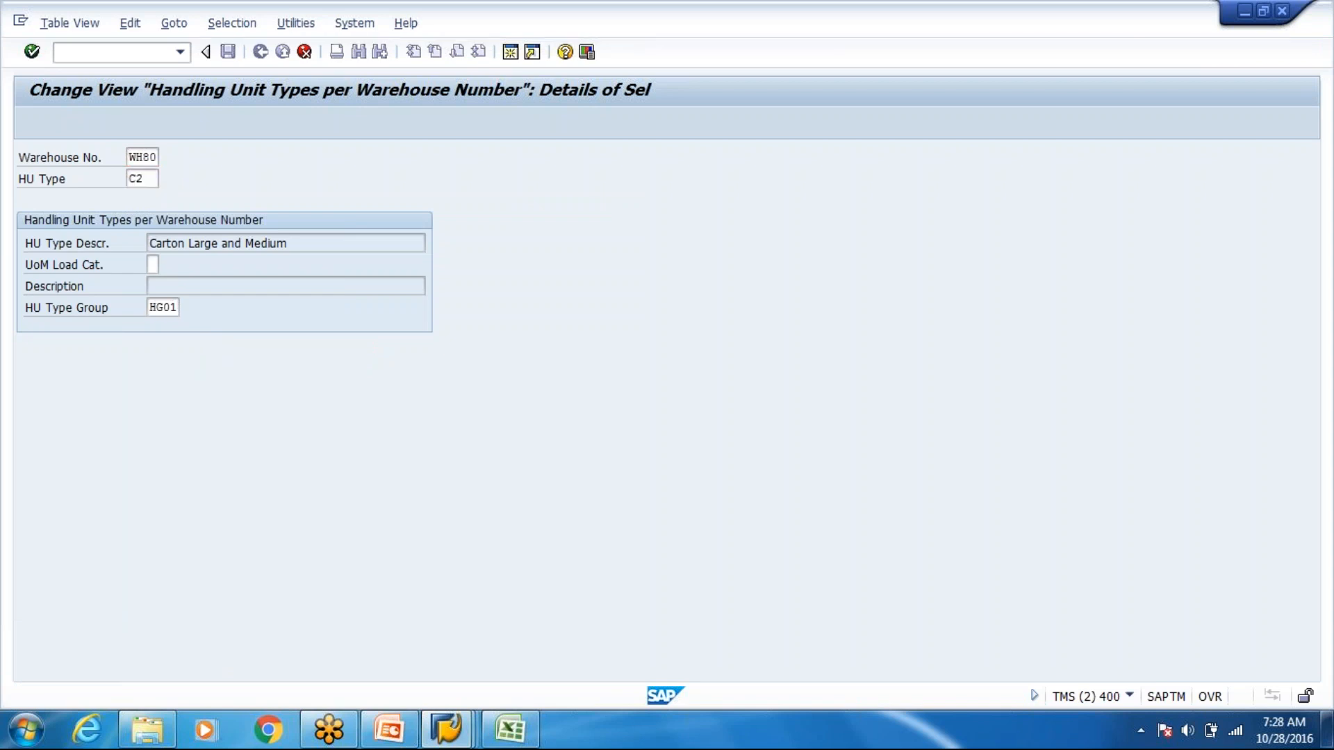
{"action": "left_click", "coordinate": [417, 200]}
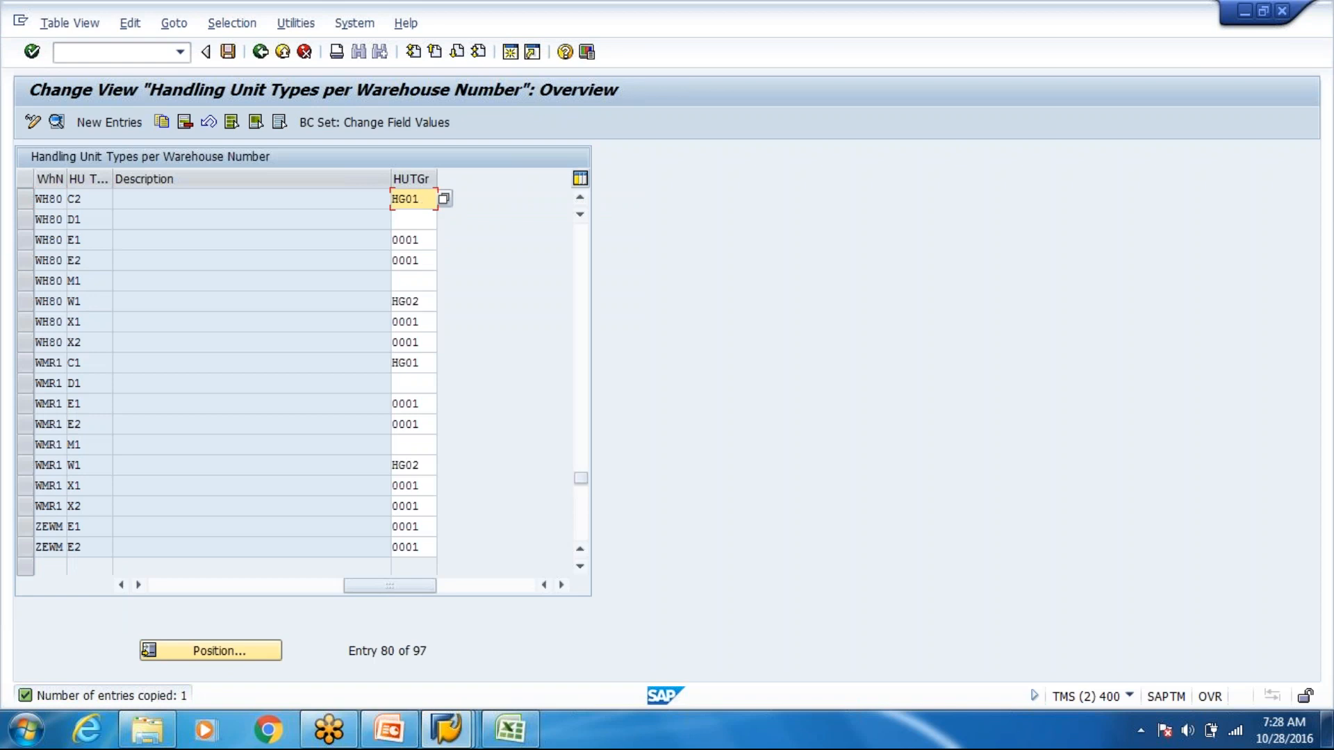
Read the help on the HU type group field, view its Define HU Type Groups customizing activity and return to the HU types table
{"action": "key", "text": "Return"}
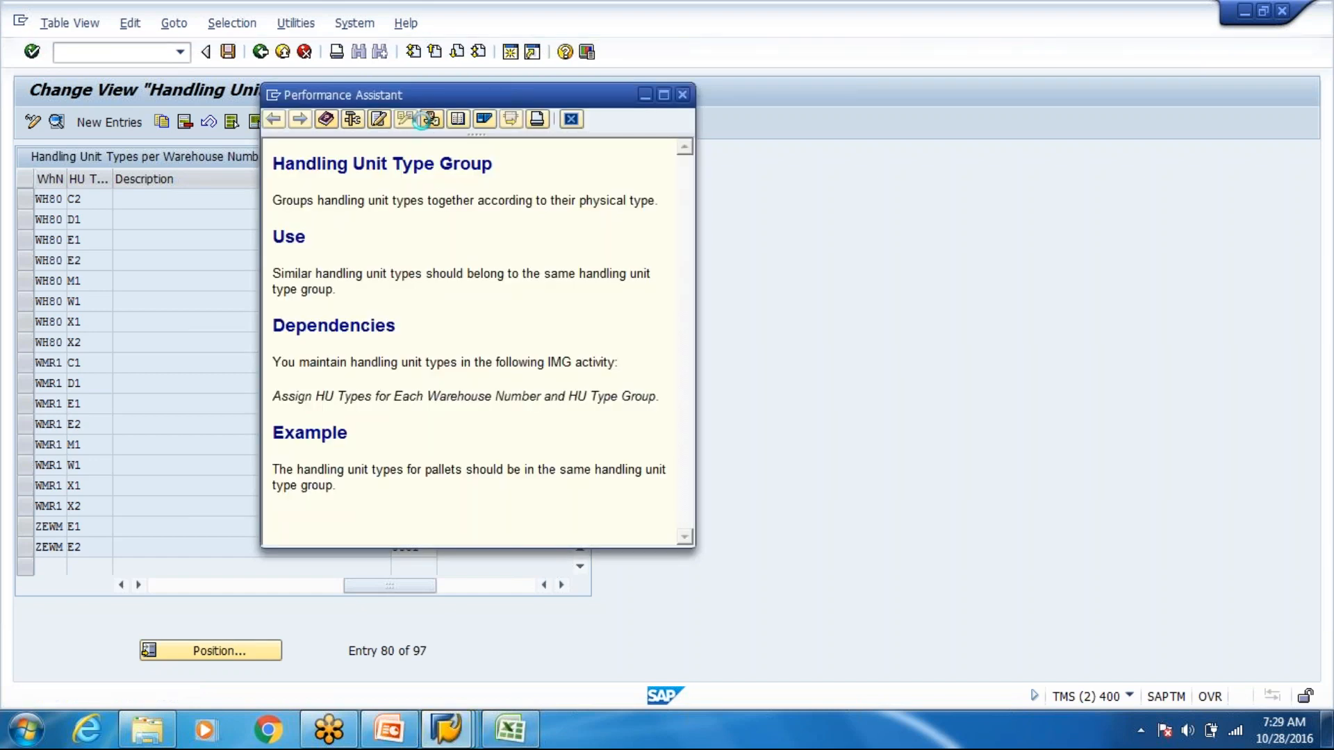
{"action": "left_click", "coordinate": [431, 119]}
{"action": "left_click", "coordinate": [460, 247]}
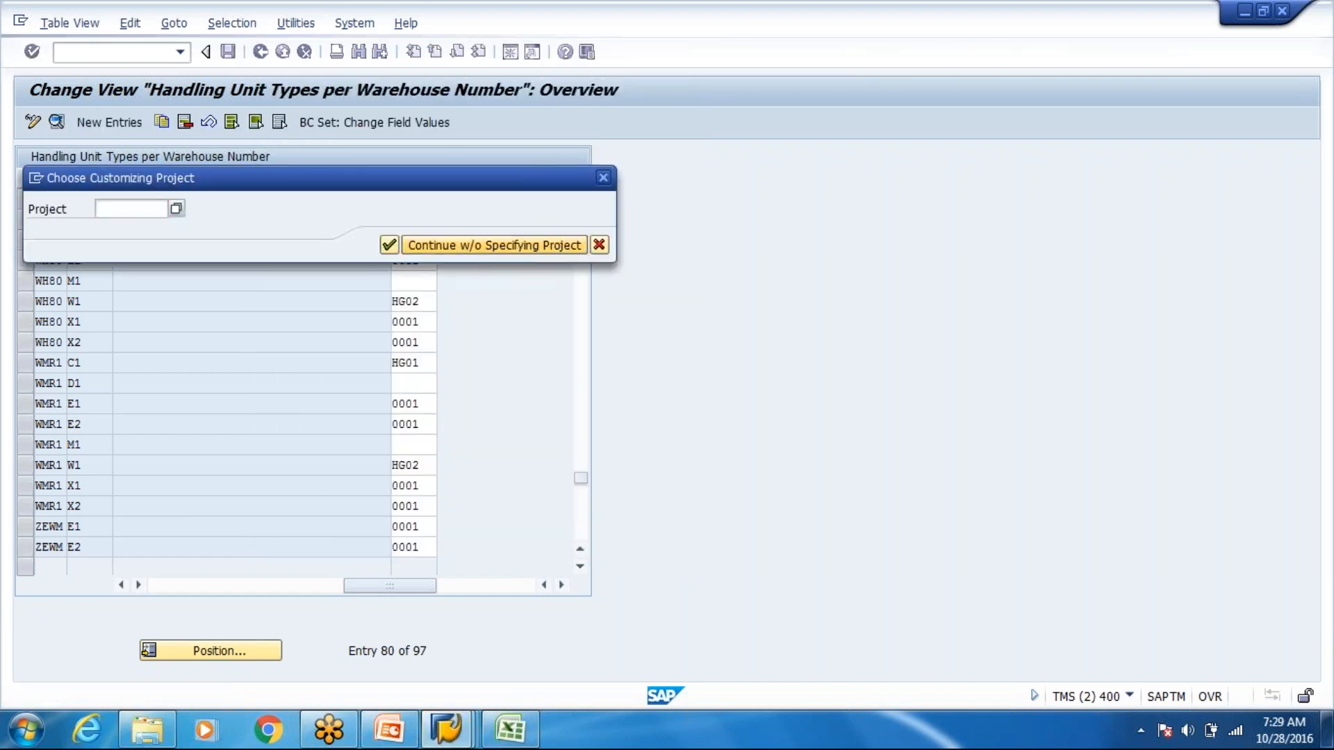
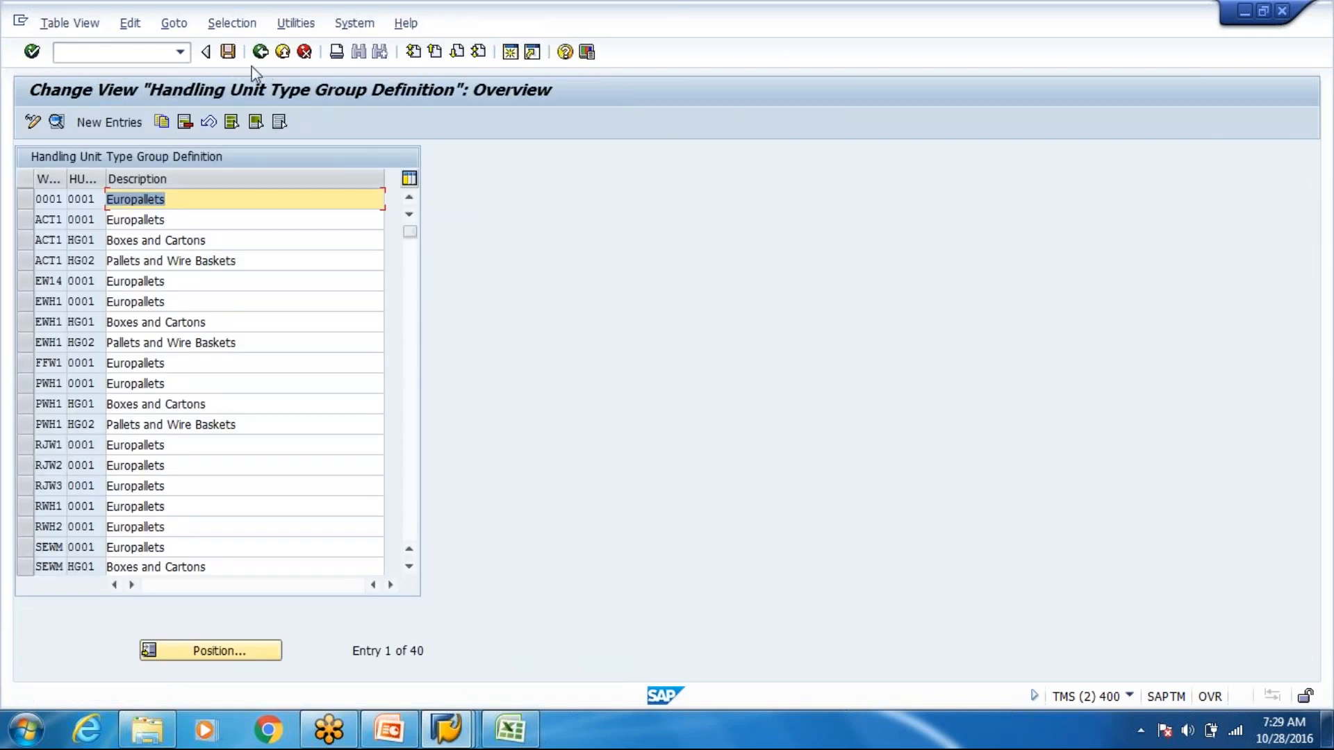
{"action": "left_click", "coordinate": [260, 60]}
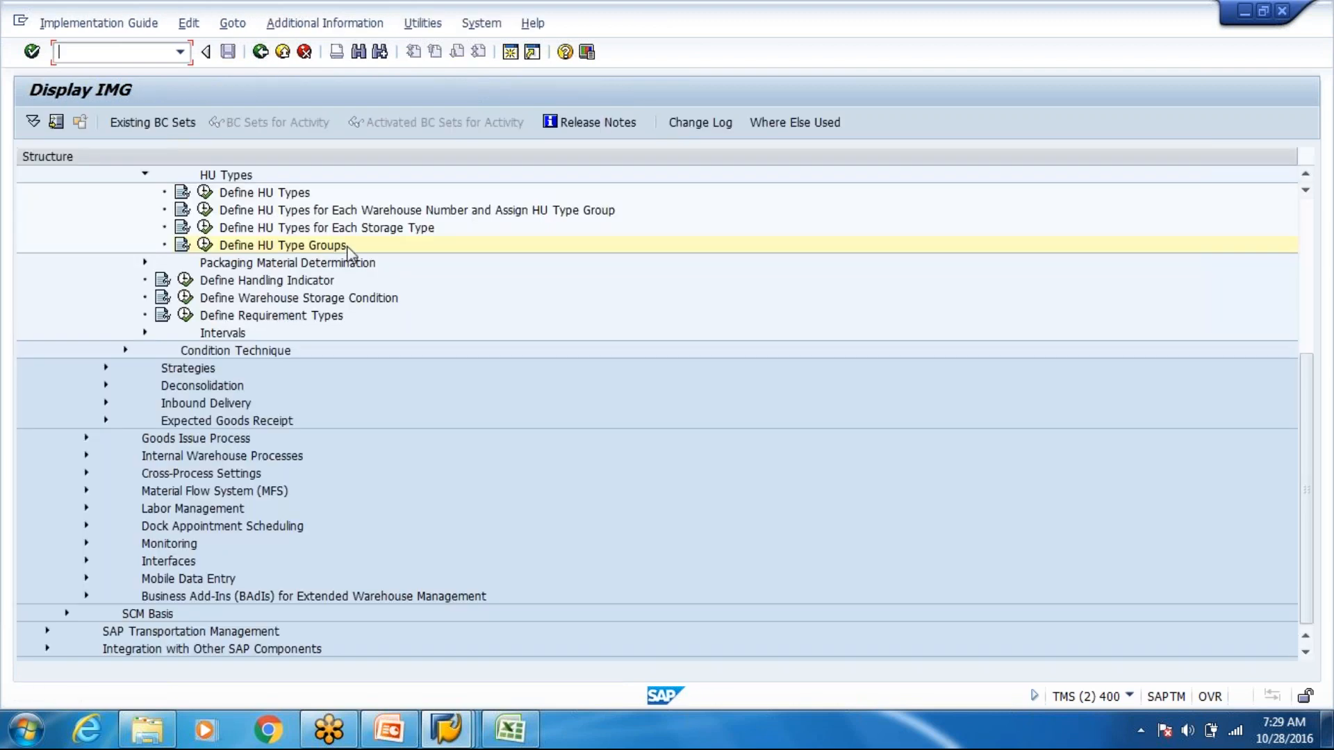
{"action": "left_click", "coordinate": [257, 245]}
{"action": "left_click", "coordinate": [264, 53]}
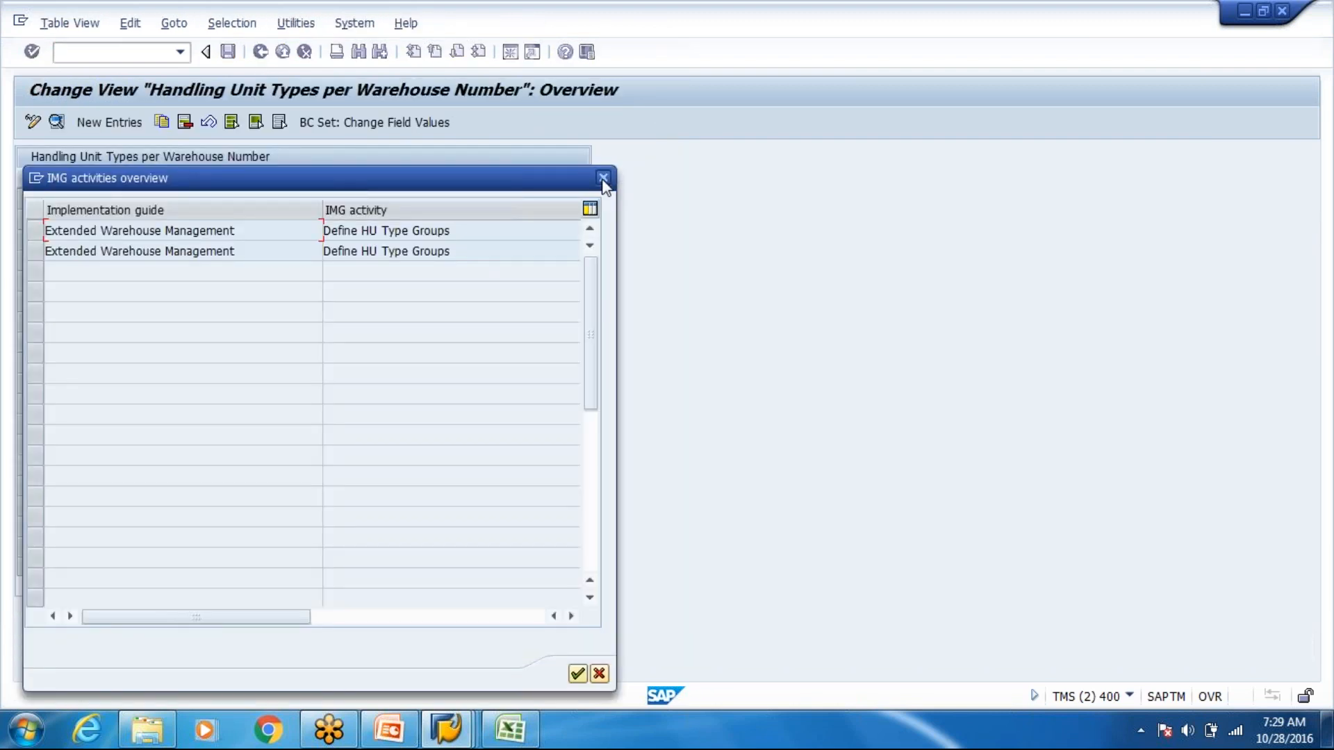
{"action": "left_click", "coordinate": [603, 178]}
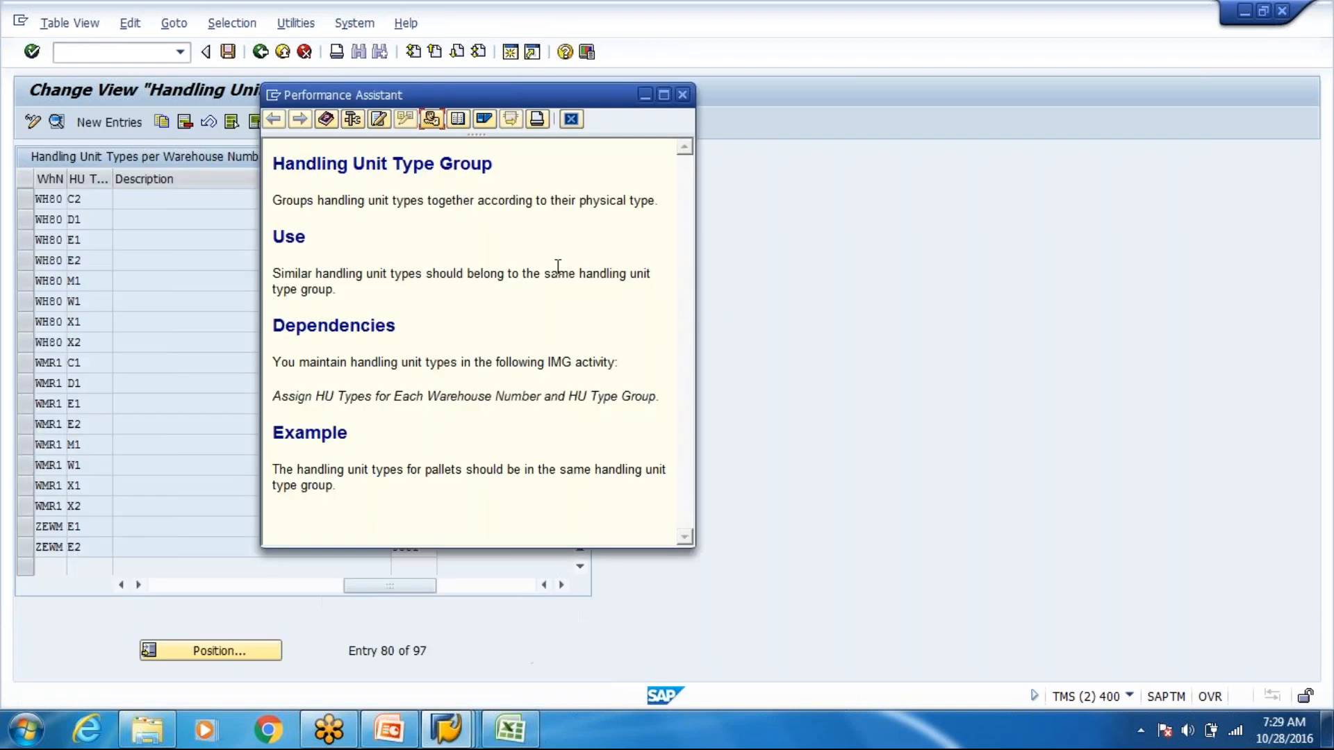
{"action": "left_click", "coordinate": [681, 93]}
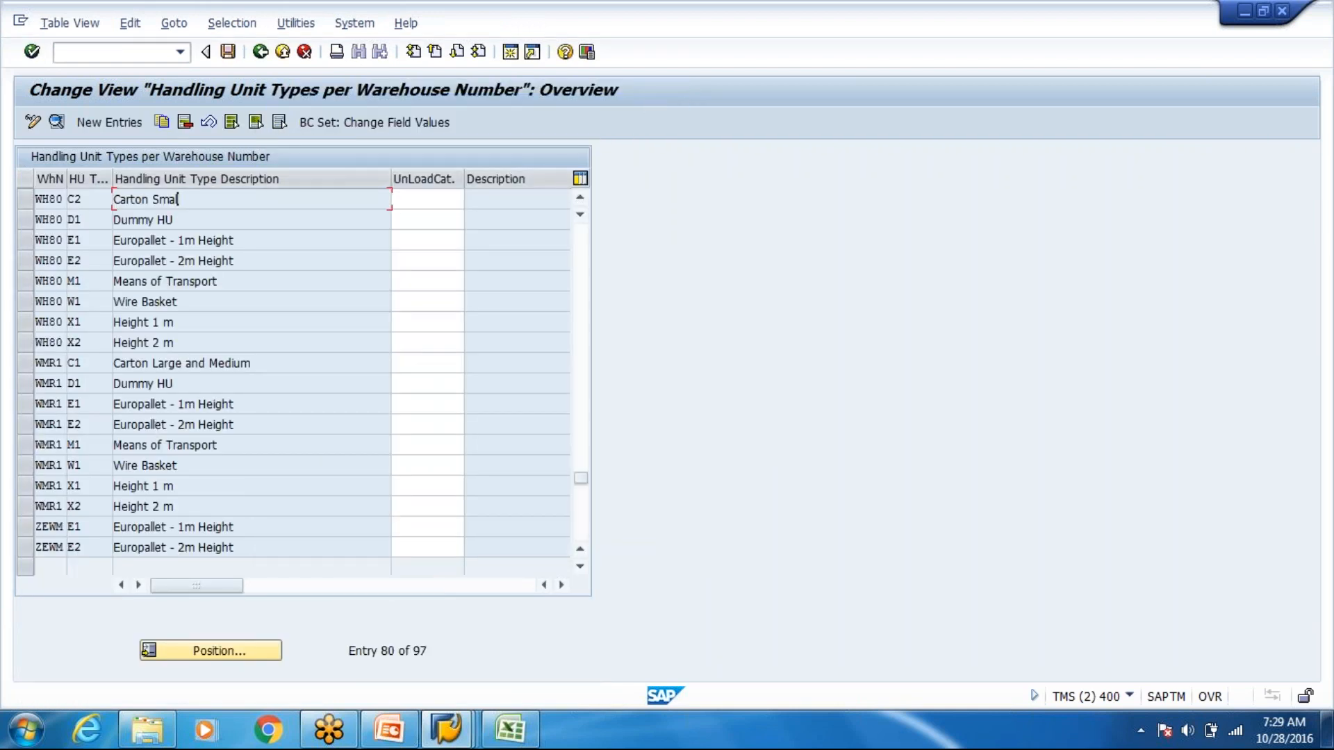
Leave the HU types table and save the changes to the Warehouse WH80 customizing request
{"action": "left_click", "coordinate": [261, 53]}
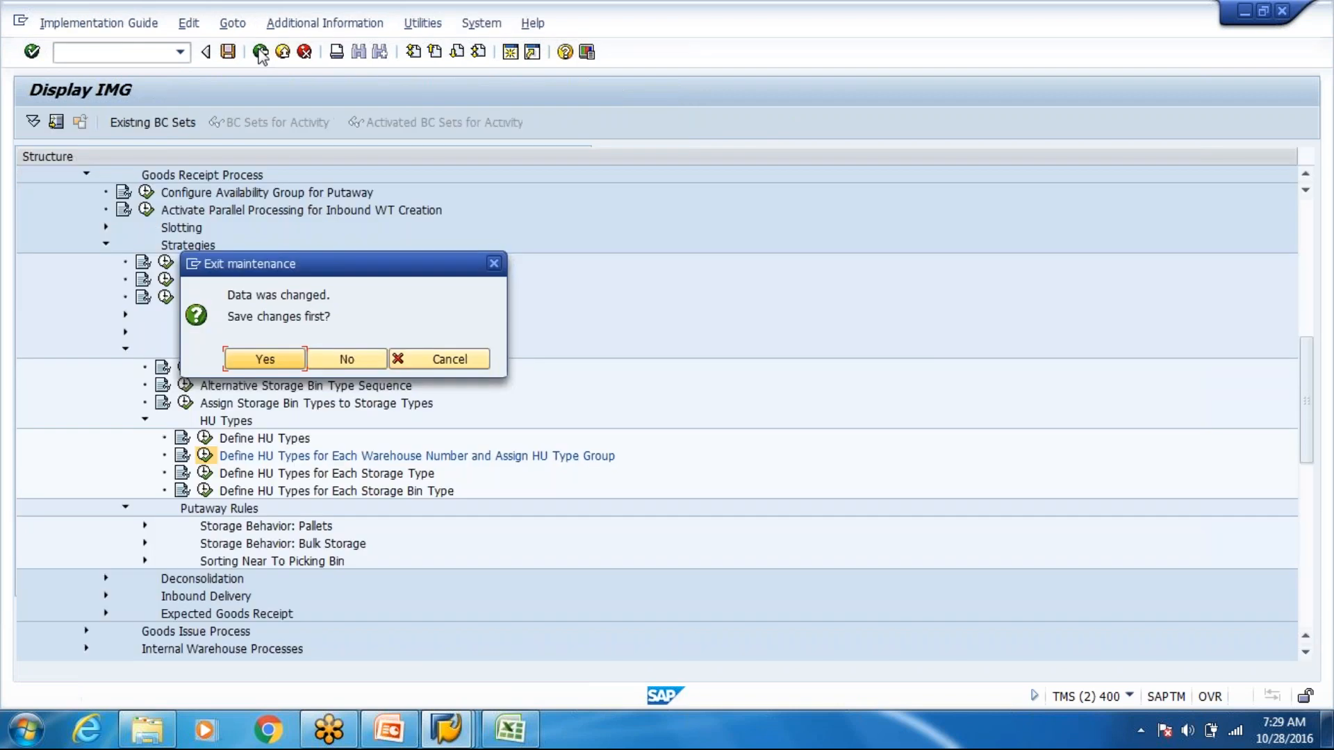
{"action": "left_click", "coordinate": [264, 359]}
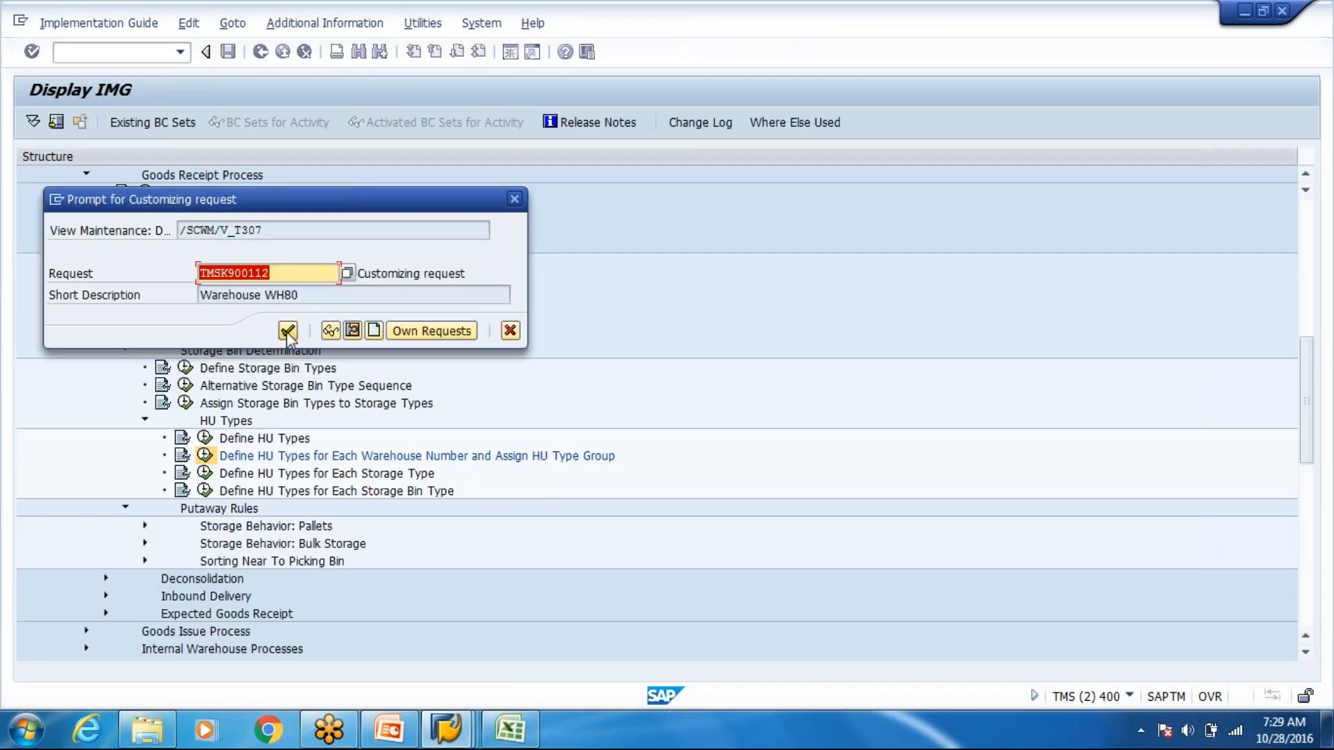
{"action": "left_click", "coordinate": [287, 330]}
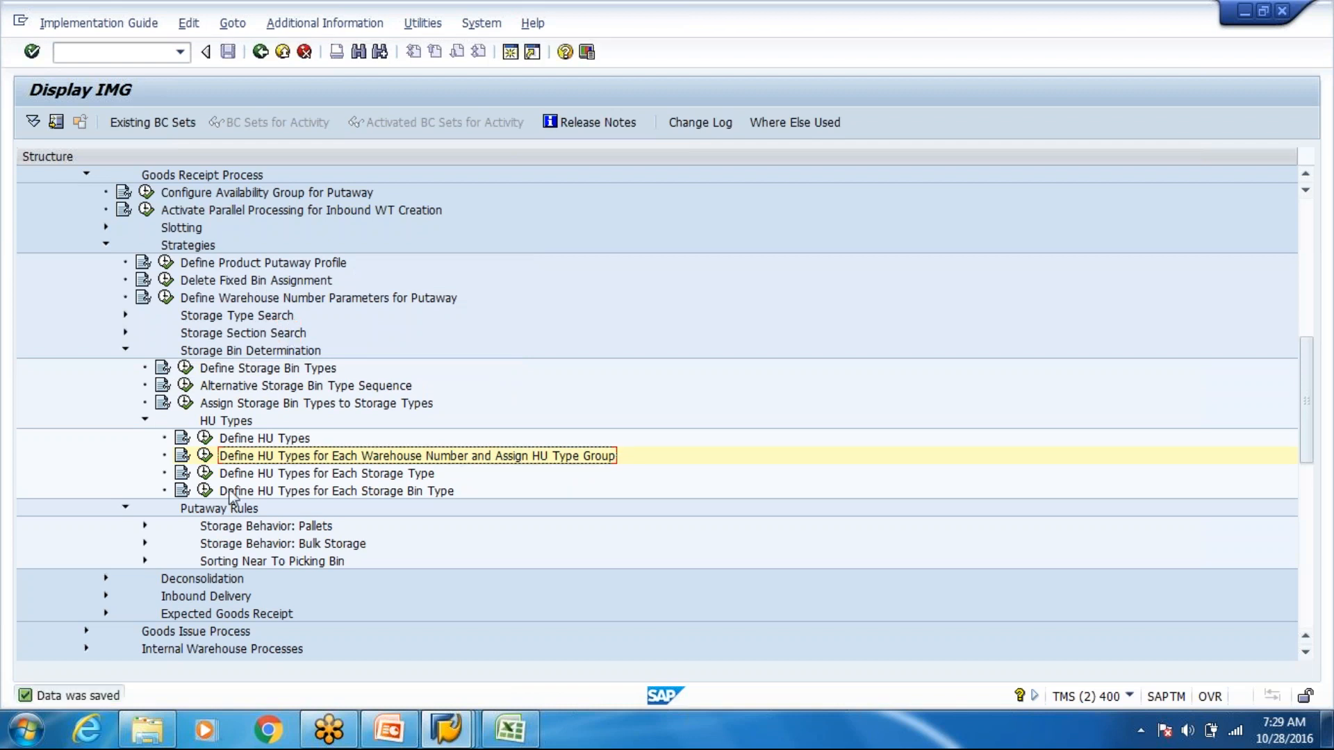
{"action": "left_click", "coordinate": [450, 735]}
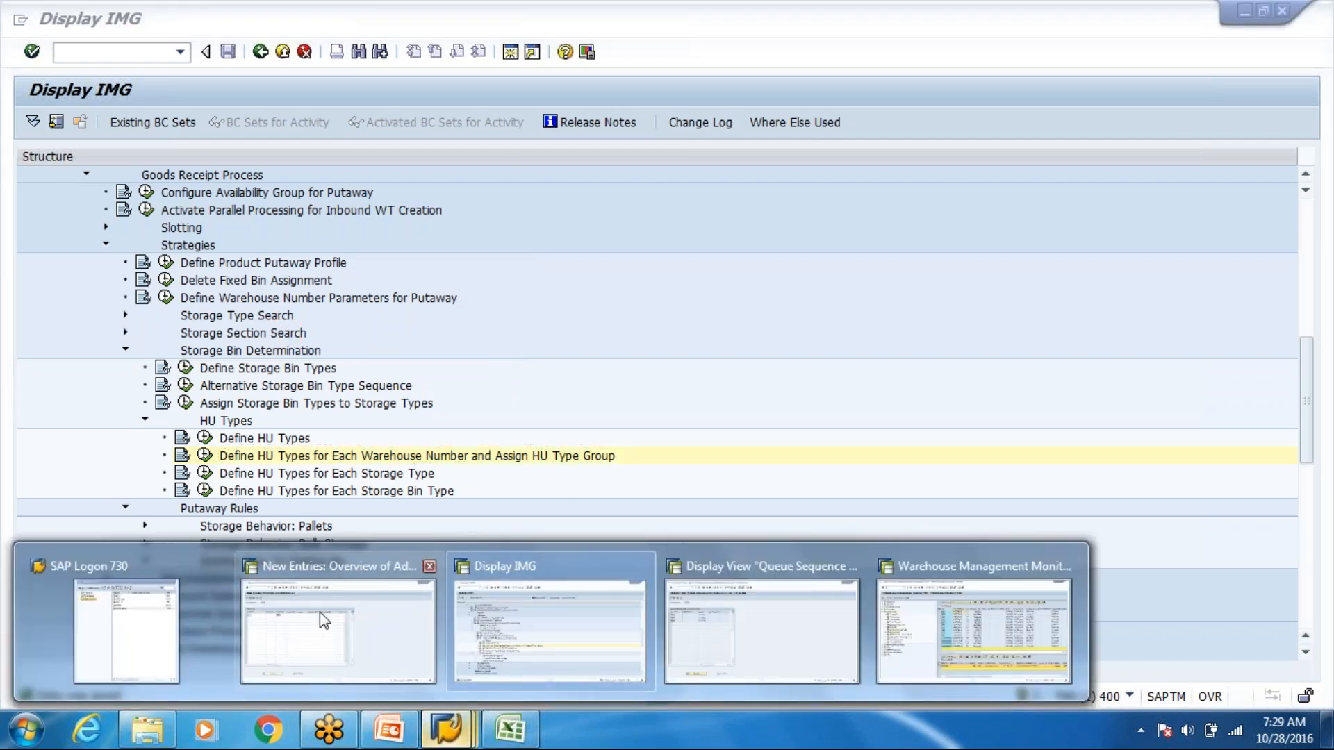
{"action": "left_click", "coordinate": [319, 611]}
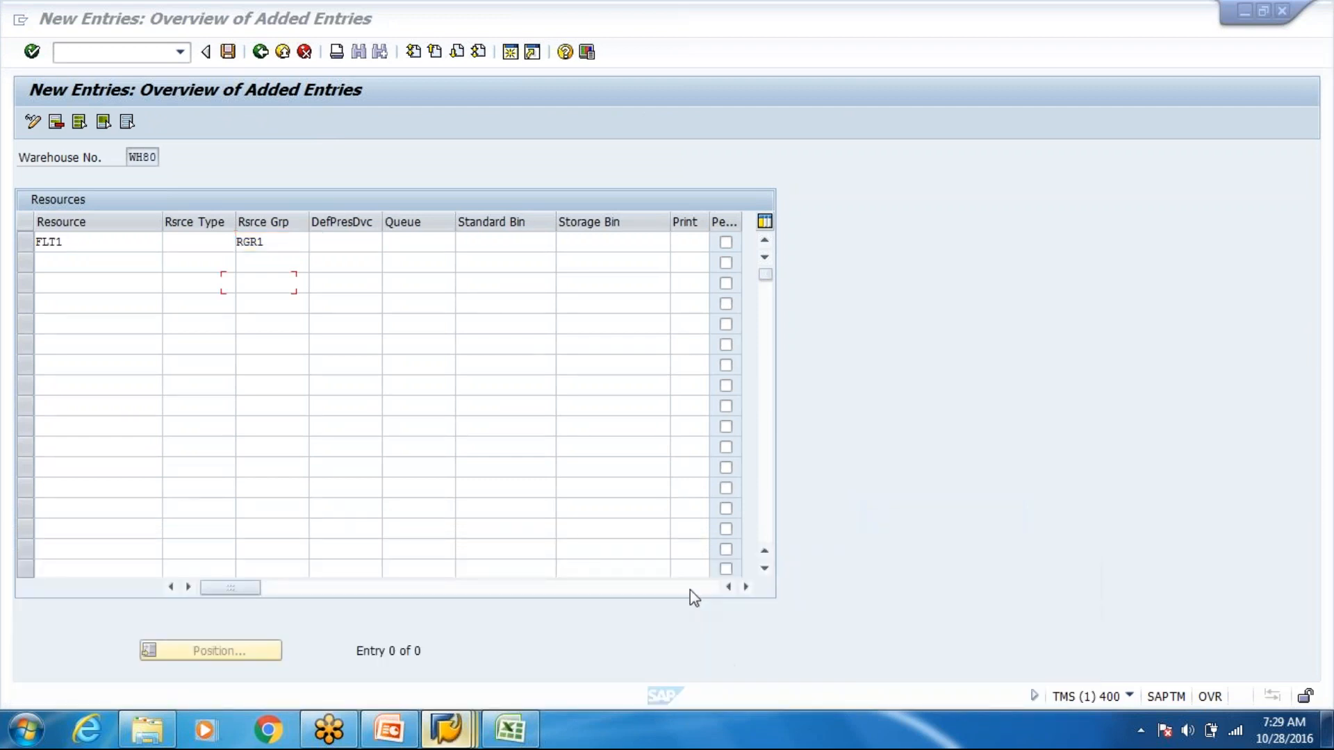
{"action": "left_click", "coordinate": [690, 590]}
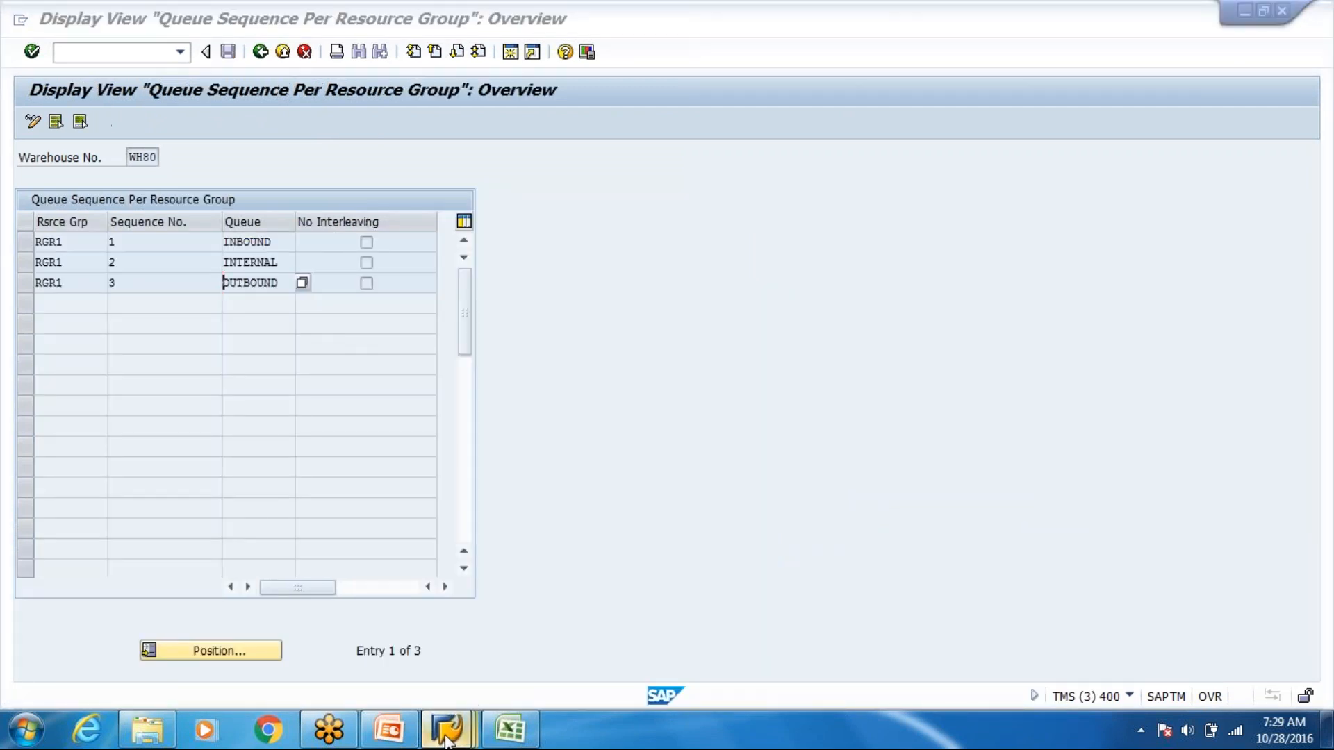
{"action": "mouse_move", "coordinate": [444, 738]}
{"action": "mouse_move", "coordinate": [643, 662]}
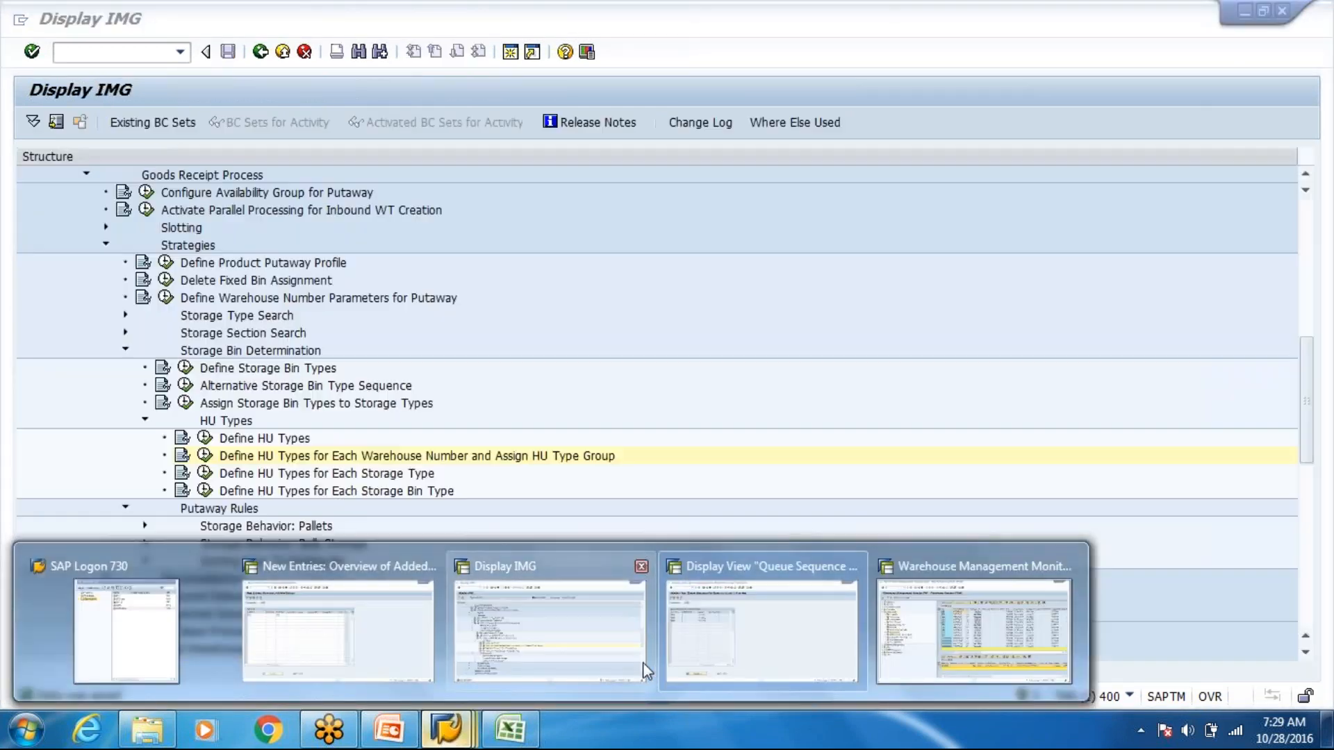
Return to the IMG session, collapse the goods receipt strategies and open Define Resource Types under Cross-Process Settings, Resource Management
{"action": "left_click", "coordinate": [576, 651]}
{"action": "left_click", "coordinate": [107, 246]}
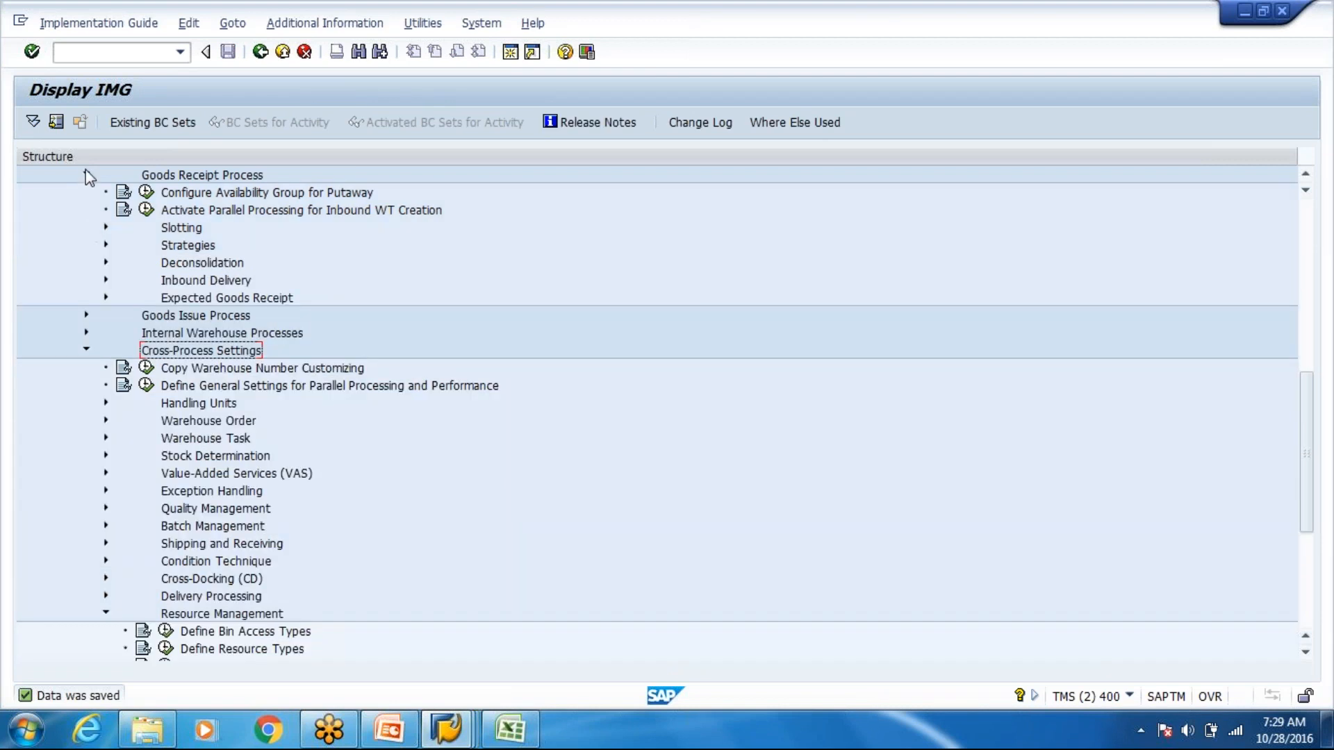
{"action": "scroll", "coordinate": [89, 177], "scroll_direction": "down", "scroll_amount": 6}
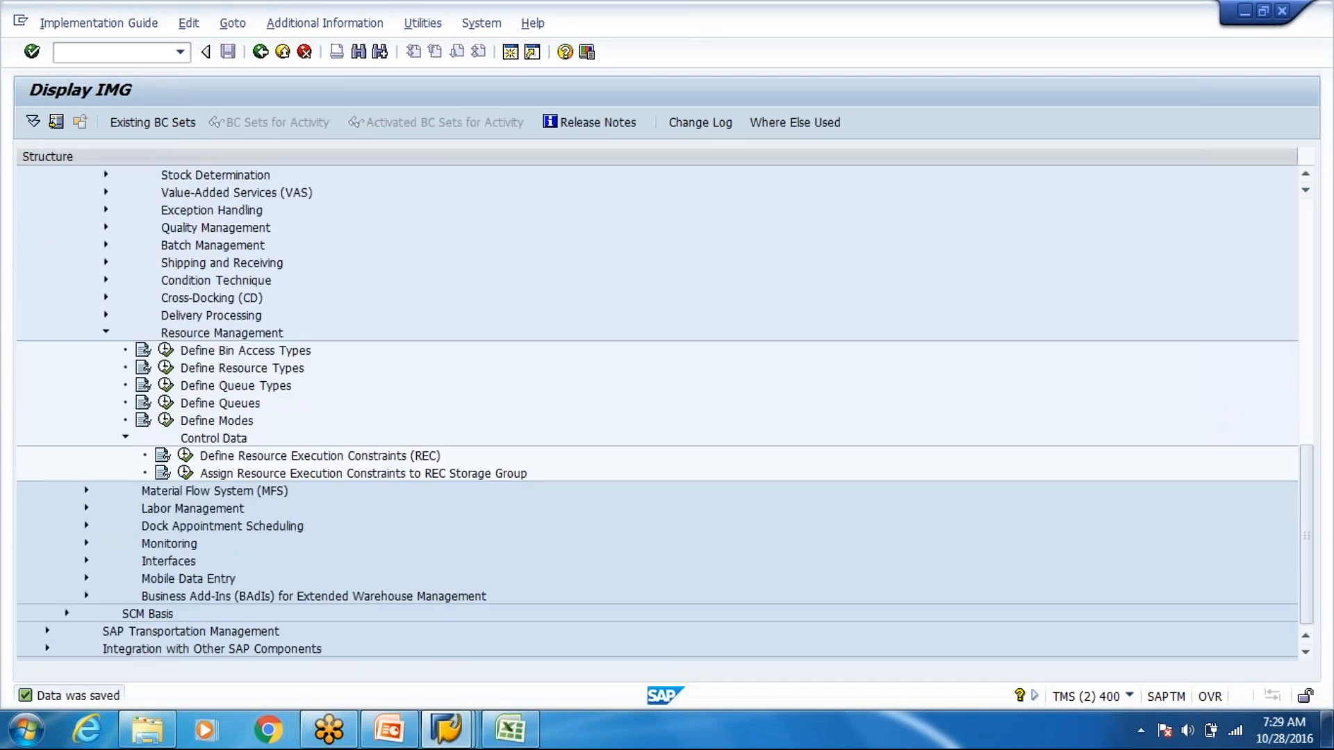
{"action": "left_click", "coordinate": [166, 367]}
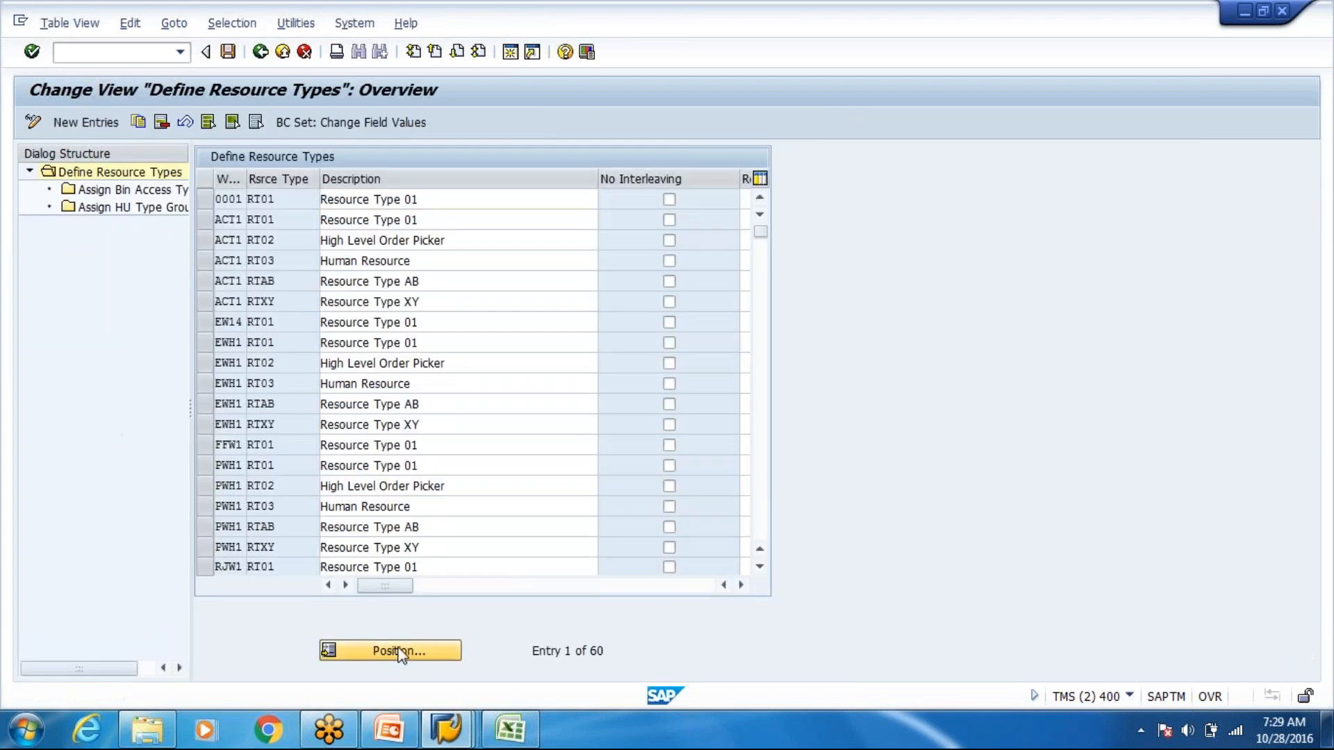
Position the resource types list at warehouse WH80 and select its entries RT02, RT03 and RTAB
{"action": "left_click", "coordinate": [390, 651]}
{"action": "type", "text": "Wh80"}
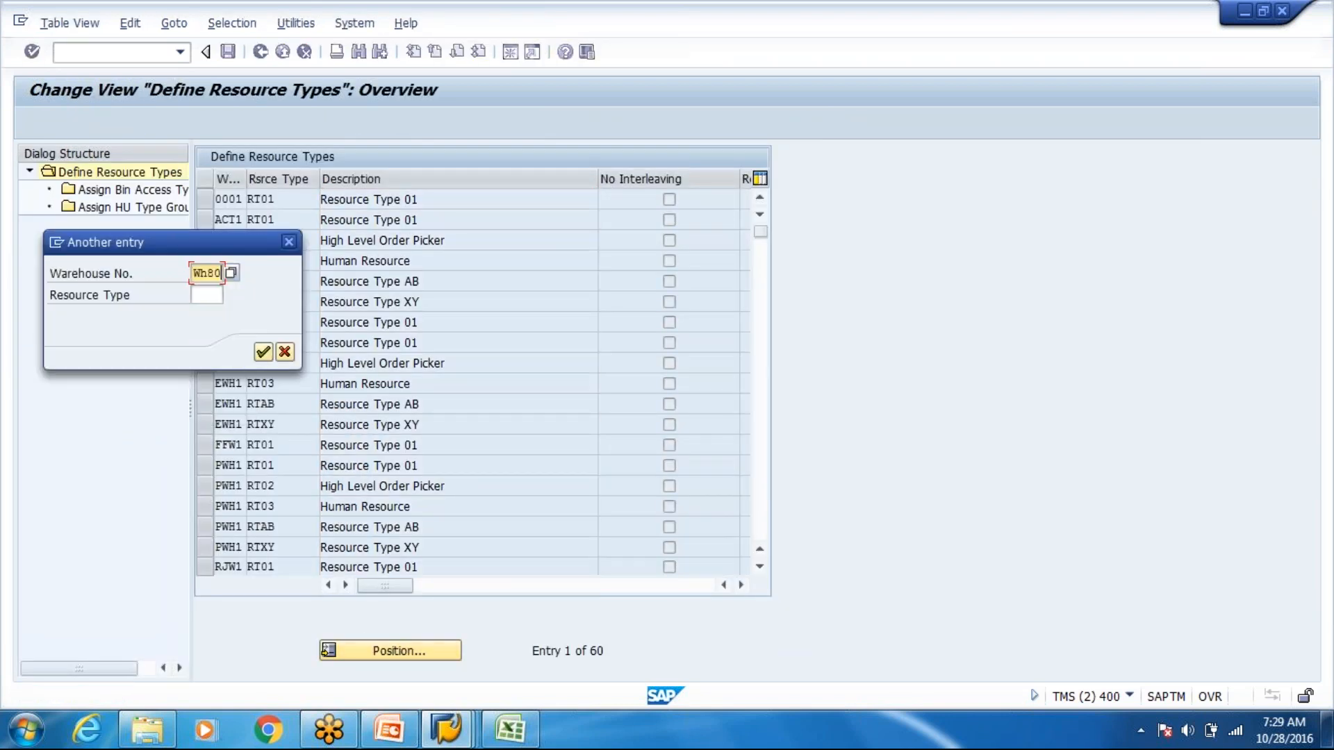
{"action": "key", "text": "Return"}
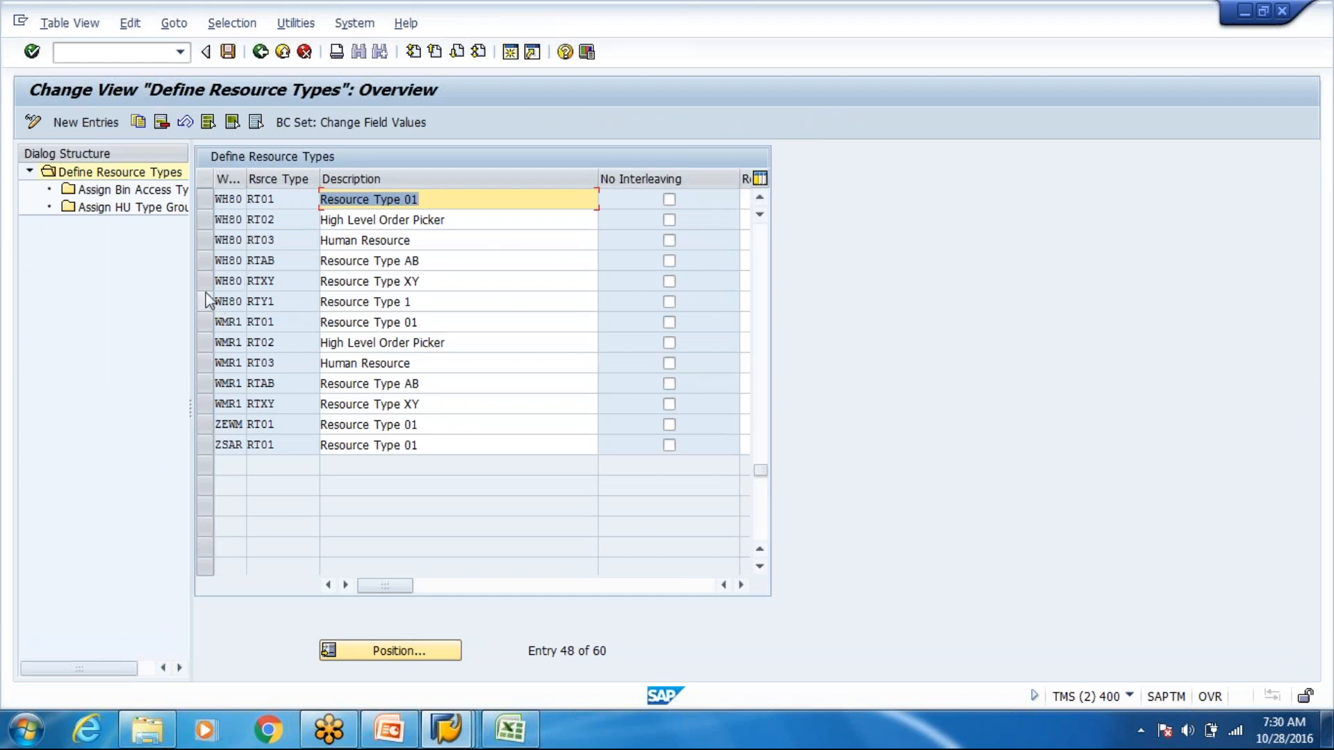
{"action": "left_click_drag", "start_coordinate": [204, 216], "coordinate": [210, 261]}
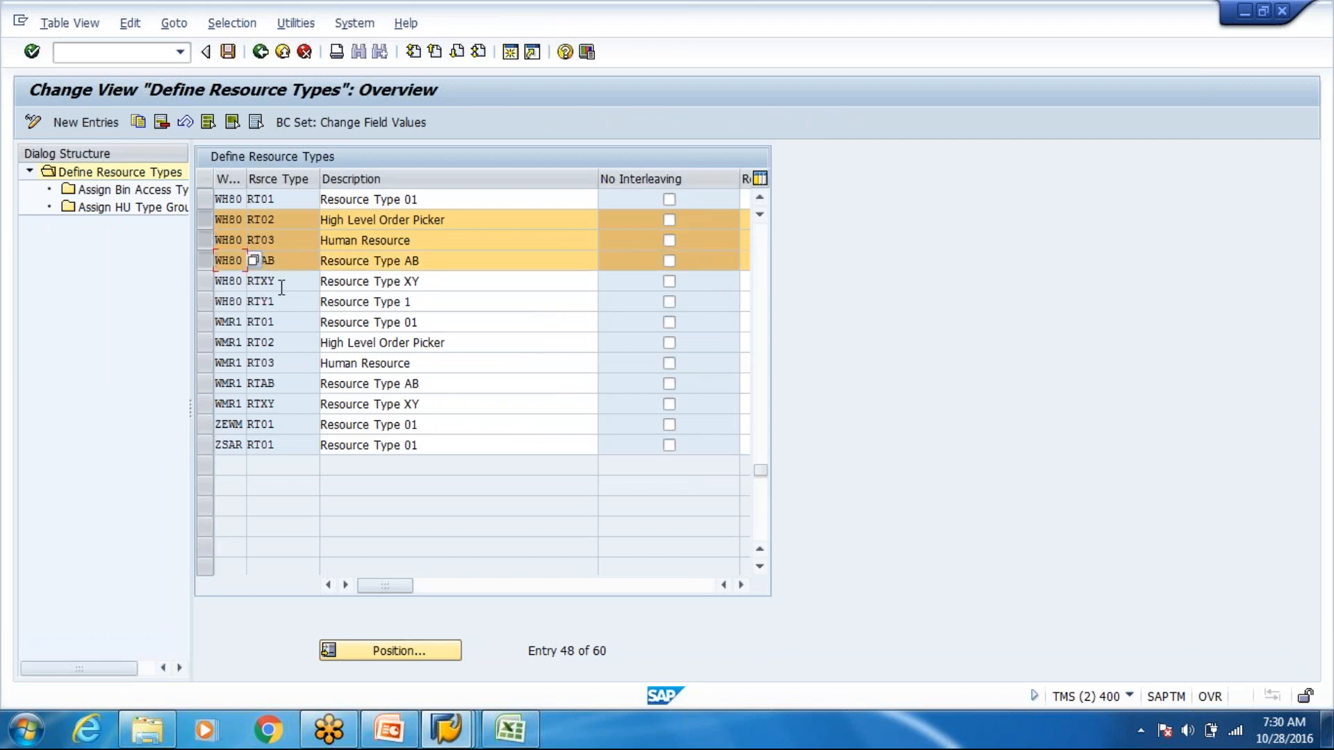
Add RTXY and RT01 to the selected WH80 resource types and delete all five entries, confirming the deletion
{"action": "left_click", "coordinate": [205, 281]}
{"action": "left_click", "coordinate": [205, 199]}
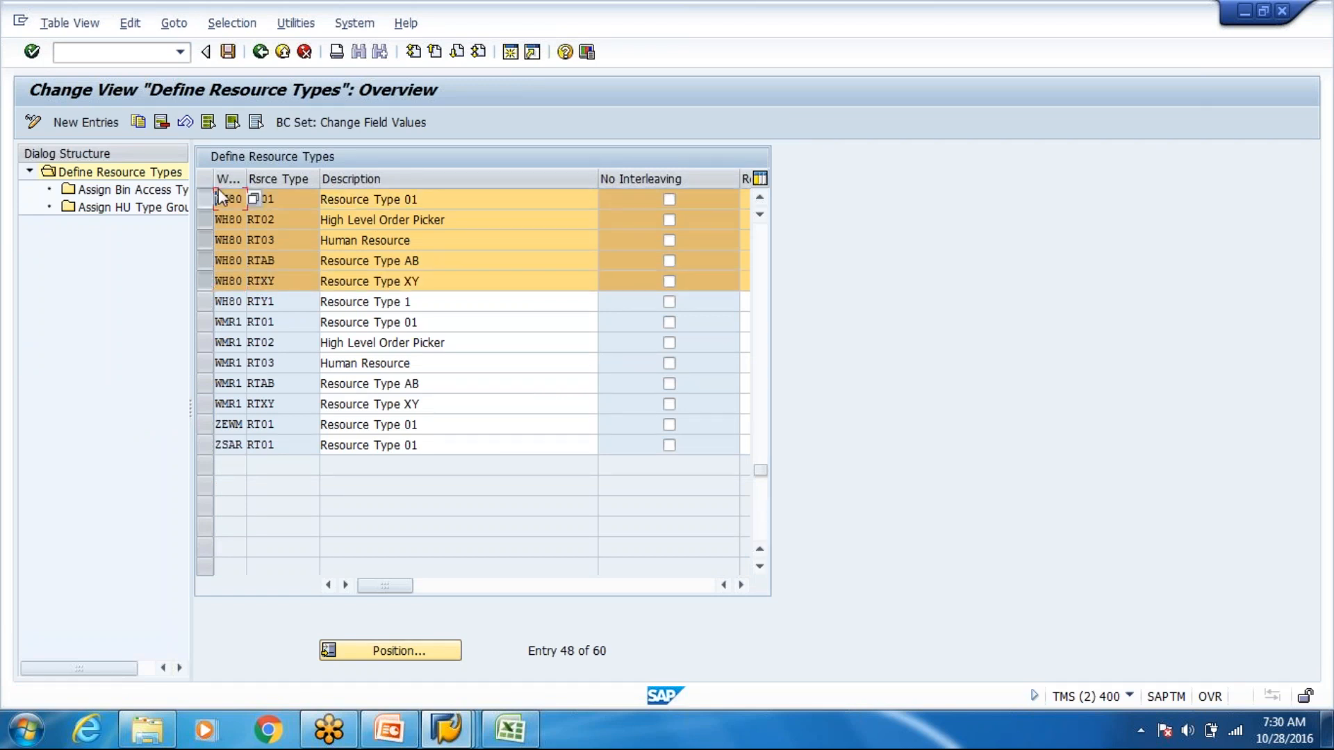
{"action": "left_click", "coordinate": [165, 125]}
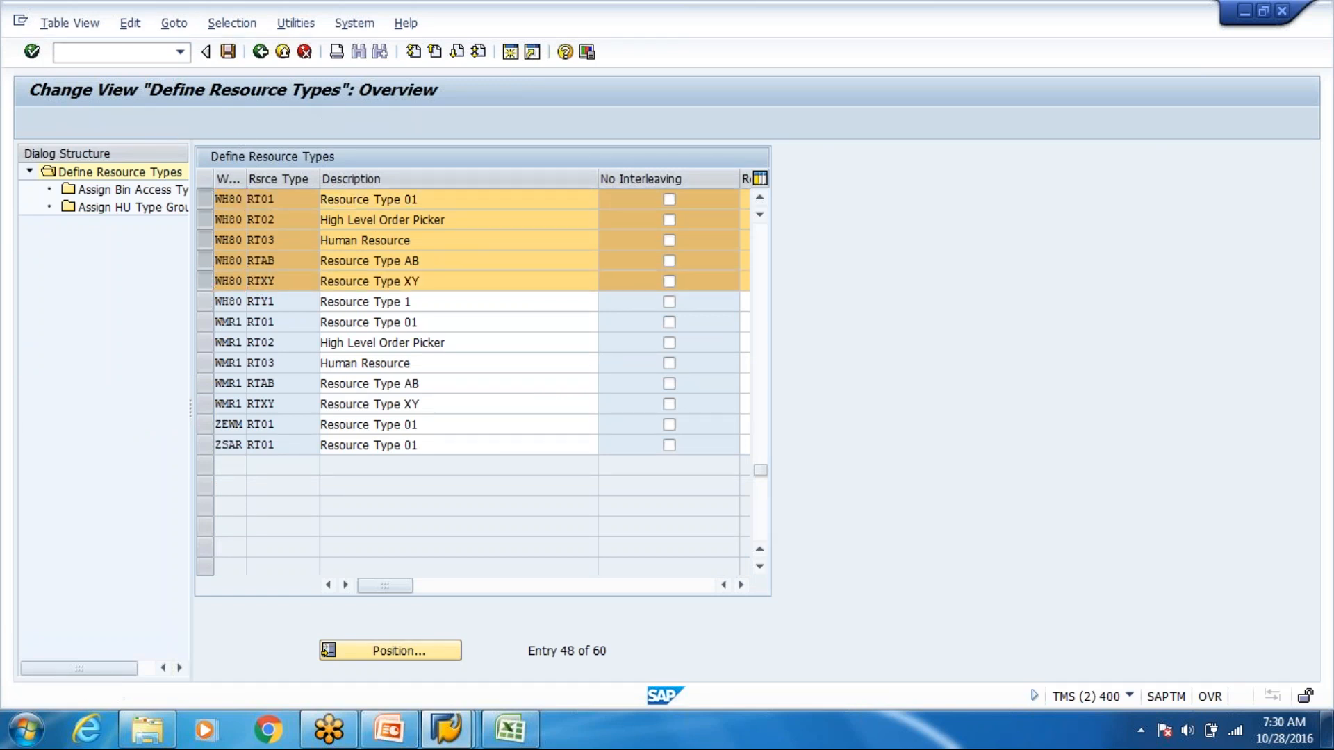
{"action": "left_click", "coordinate": [467, 569]}
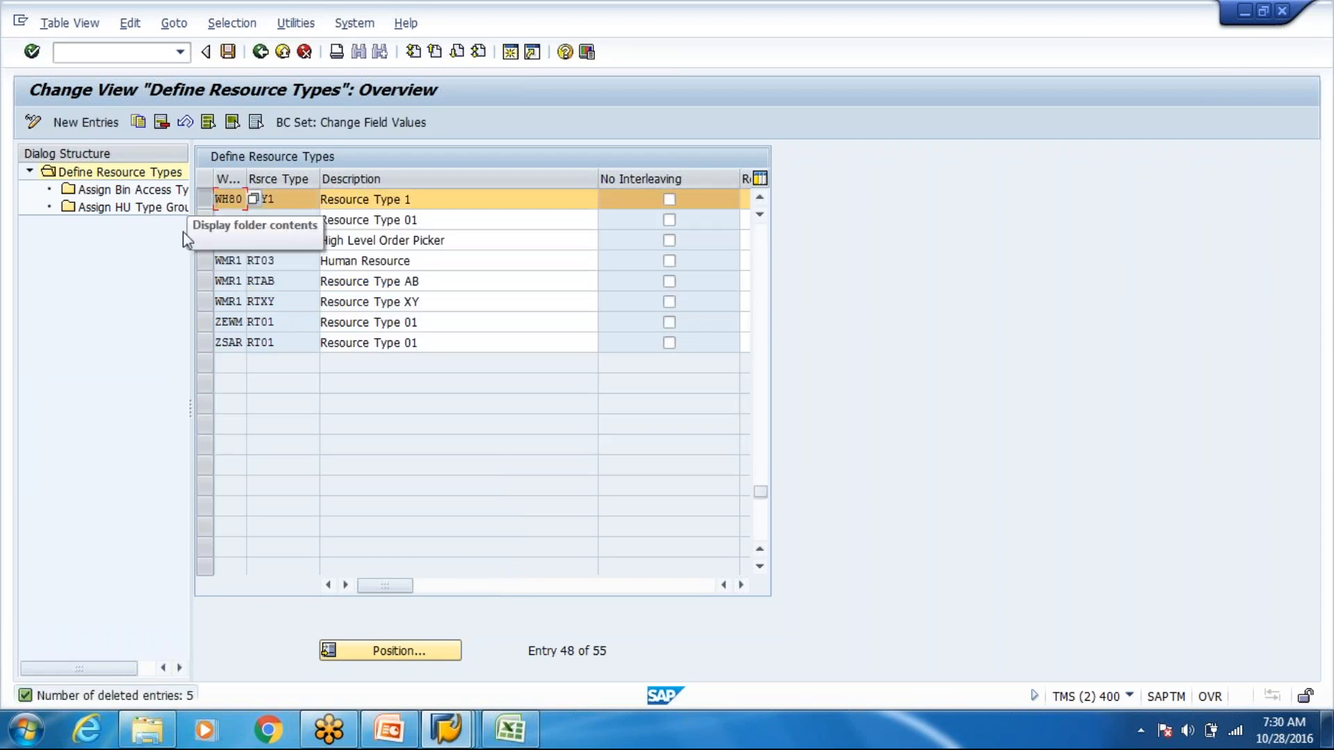
Assign the HU type groups 0001, HG01 and HG02 to WH80 resource type RTY1 as new entries
{"action": "double_click", "coordinate": [125, 207]}
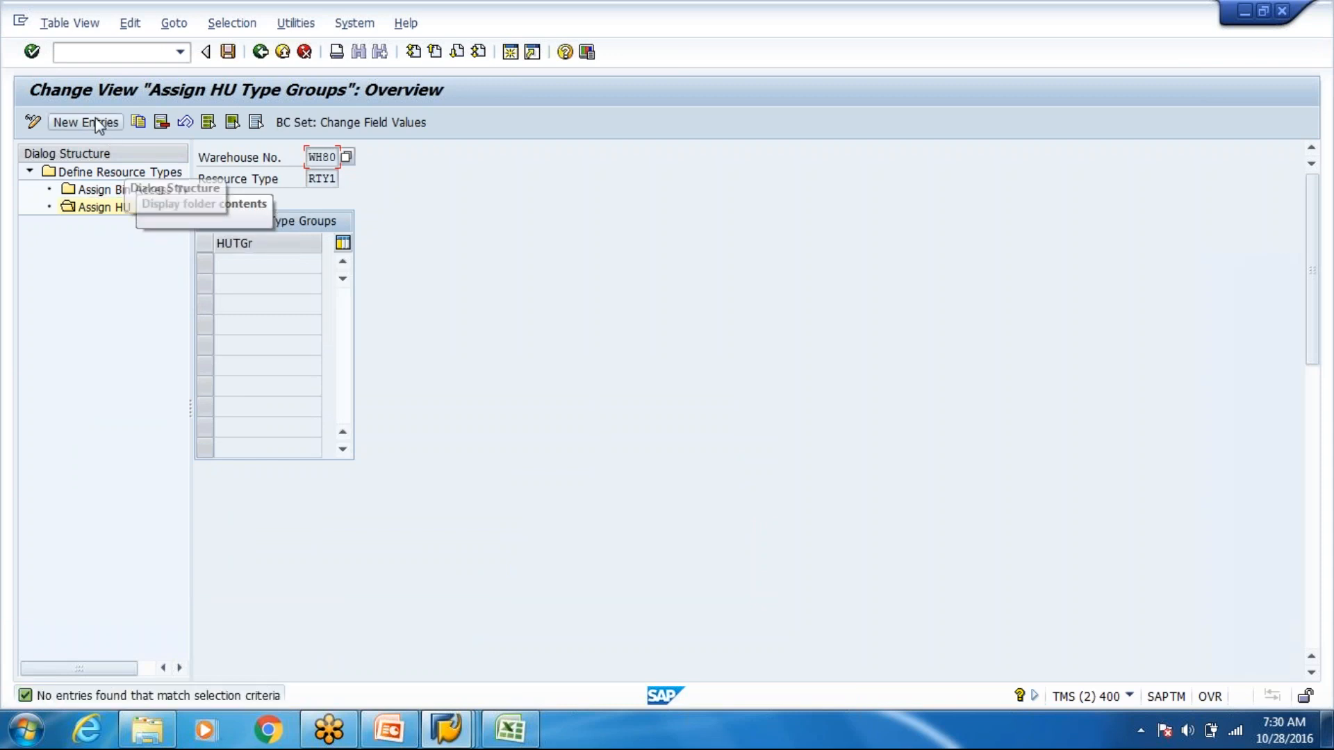
{"action": "left_click", "coordinate": [104, 122]}
{"action": "left_click", "coordinate": [323, 267]}
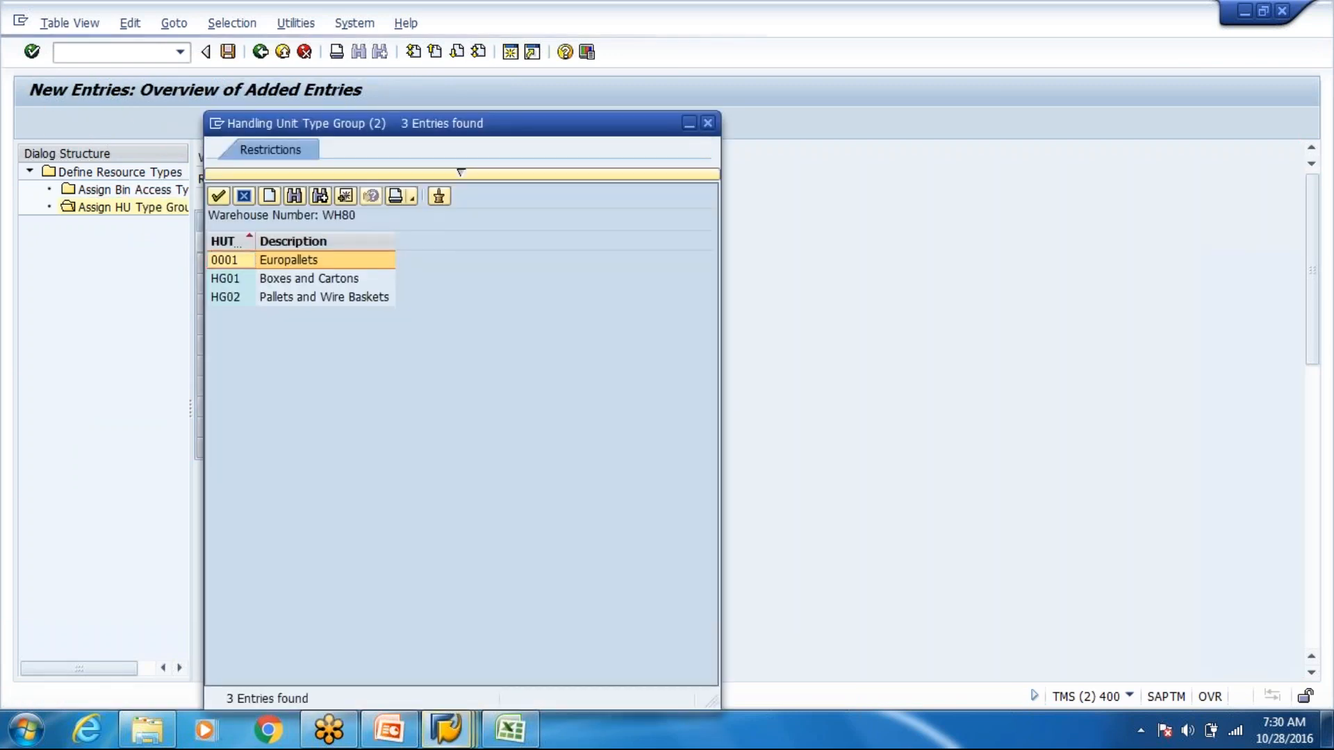
{"action": "double_click", "coordinate": [309, 276]}
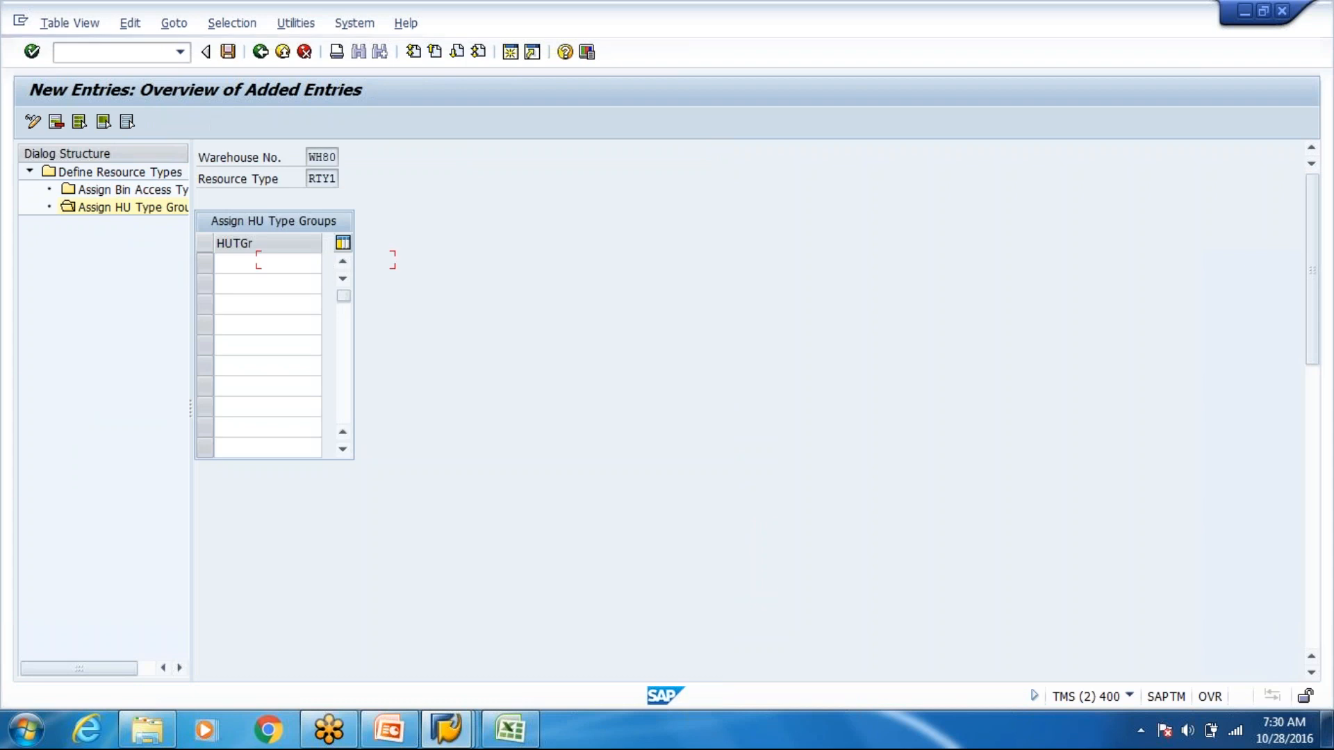
{"action": "left_click", "coordinate": [310, 285]}
{"action": "key", "text": "F4"}
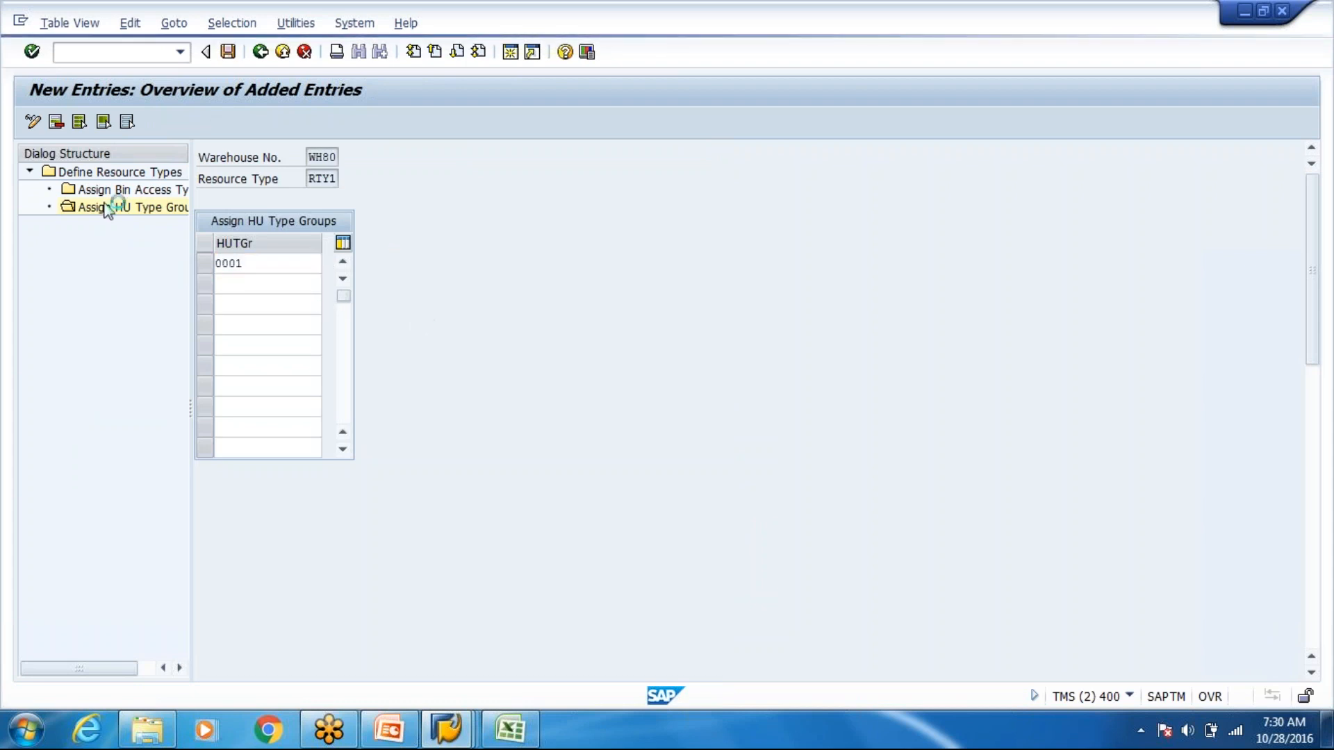
{"action": "double_click", "coordinate": [256, 277]}
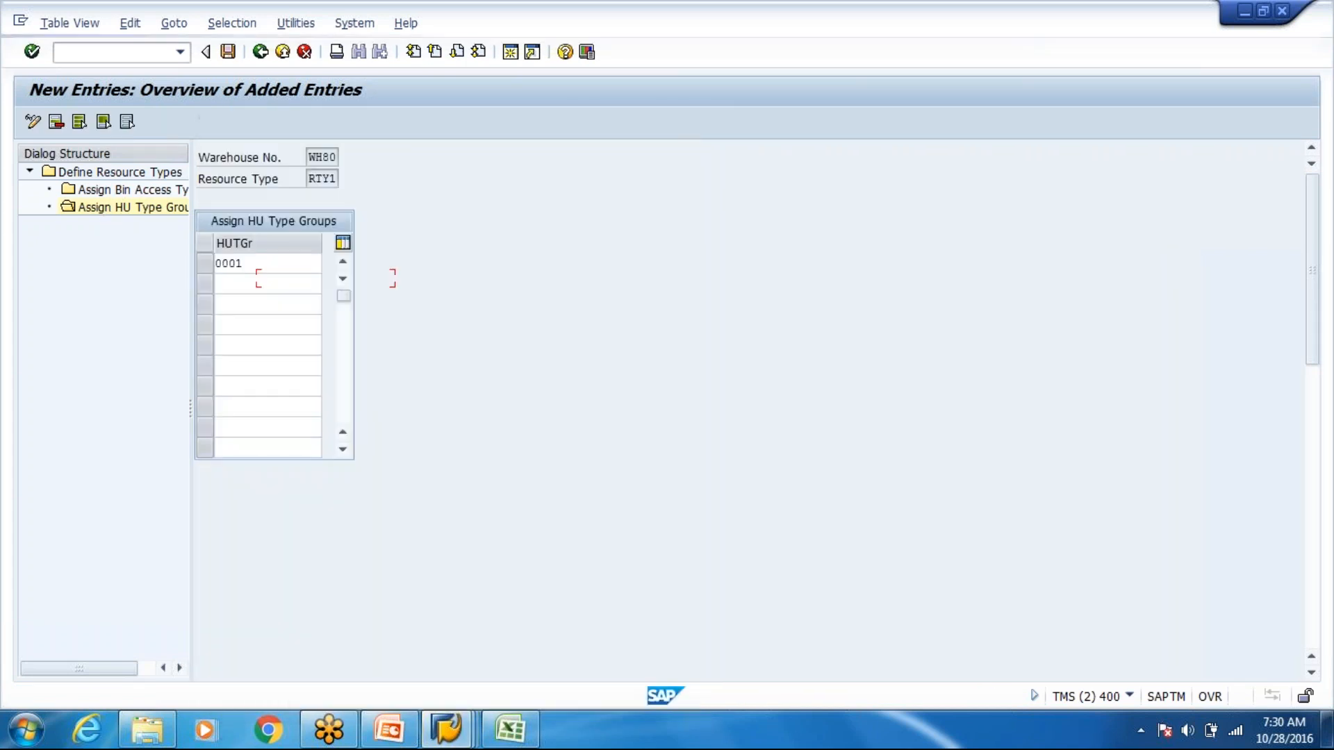
{"action": "left_click", "coordinate": [302, 305]}
{"action": "key", "text": "F4"}
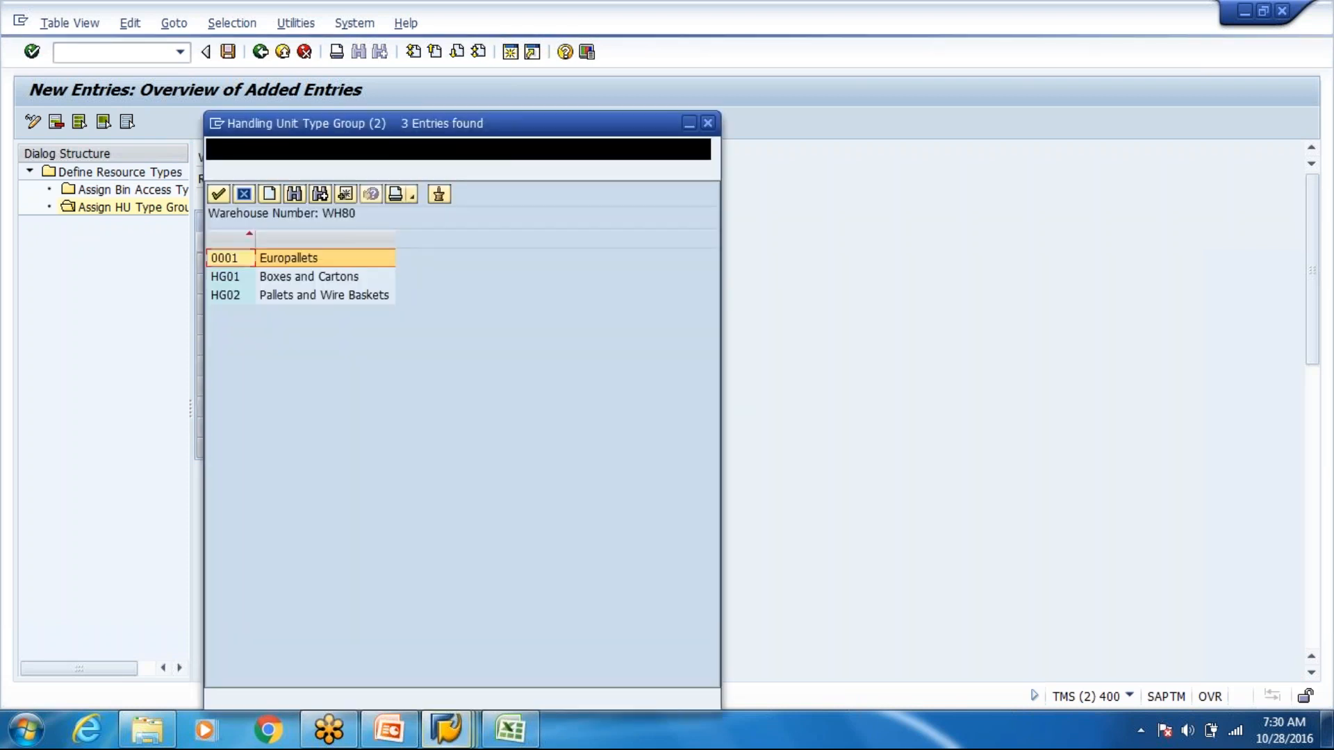
{"action": "double_click", "coordinate": [307, 297]}
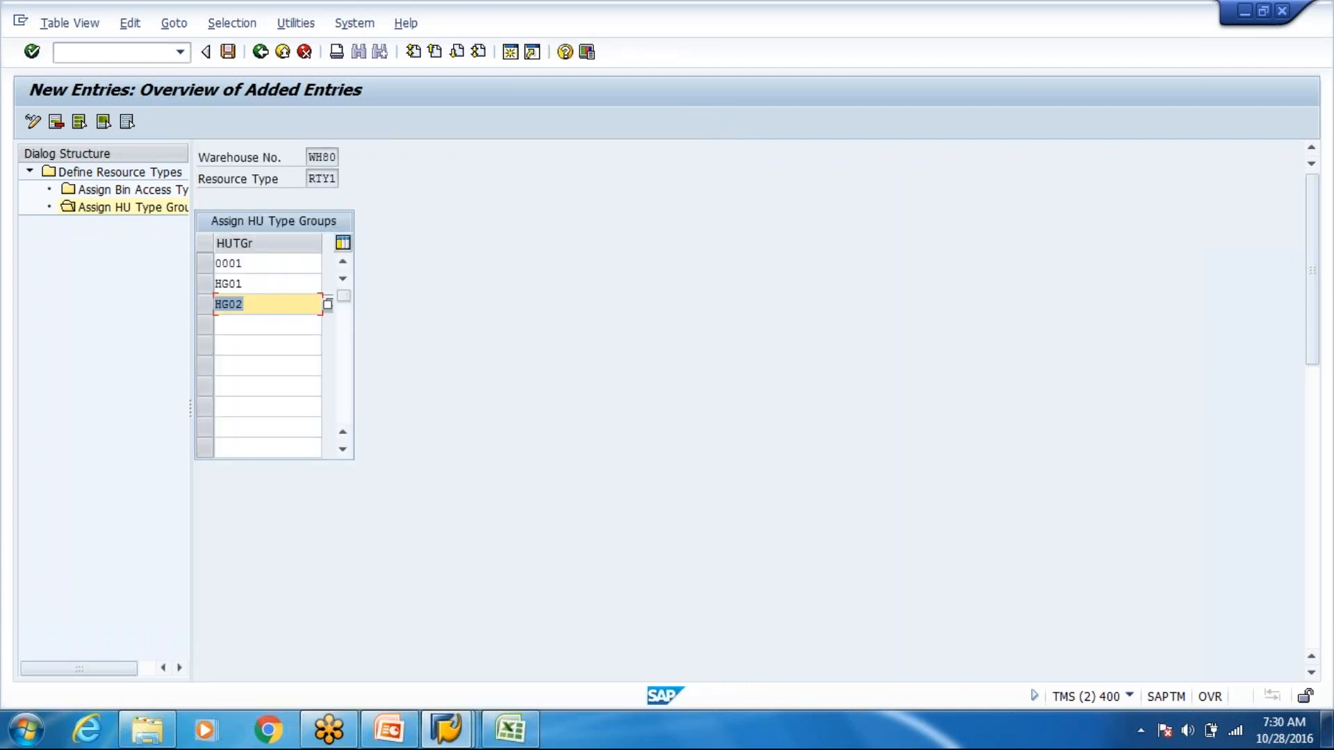
Save the HU type group assignments to the Warehouse WH80 customizing request and return to the resource types list
{"action": "key", "text": "ctrl+s"}
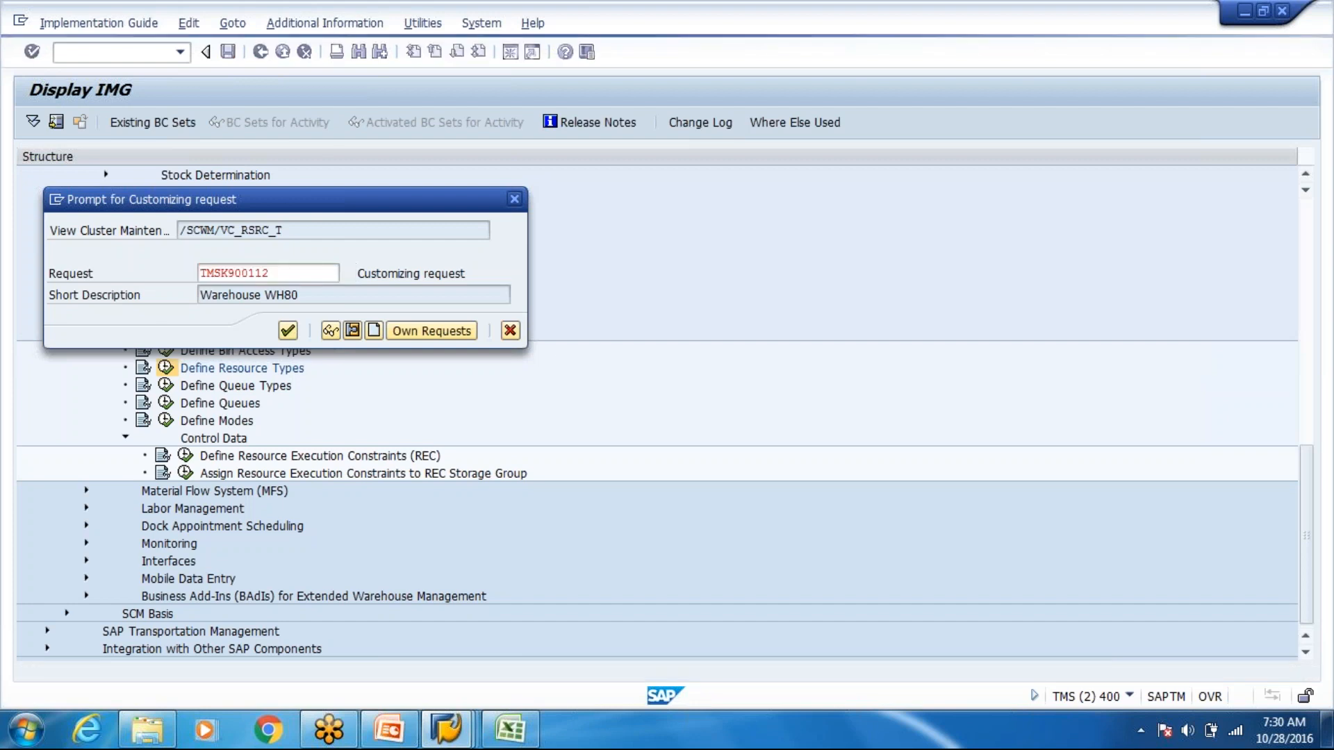
{"action": "key", "text": "Return"}
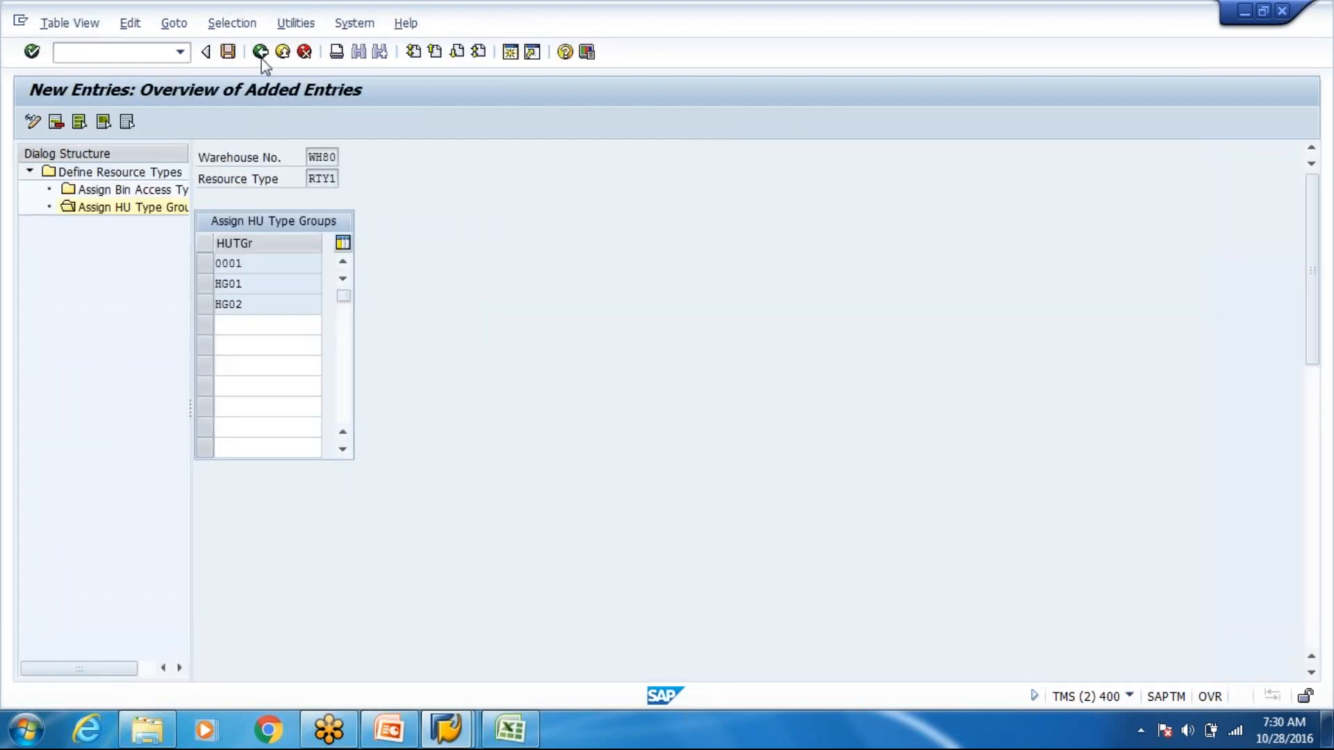
{"action": "left_click", "coordinate": [260, 53]}
{"action": "left_click", "coordinate": [261, 53]}
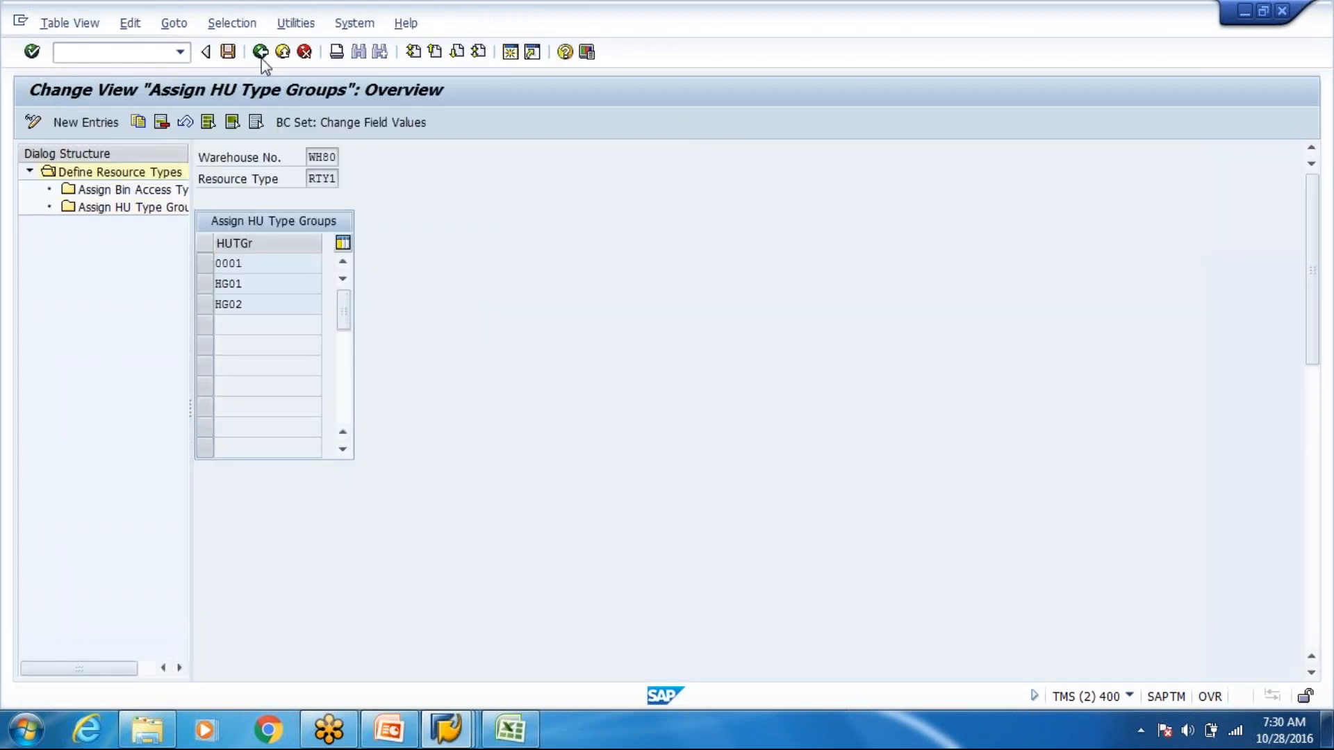
Start a copy of WH80 resource type RTY1 and change its description to "Resource Type for Cartons"
{"action": "left_click", "coordinate": [204, 200]}
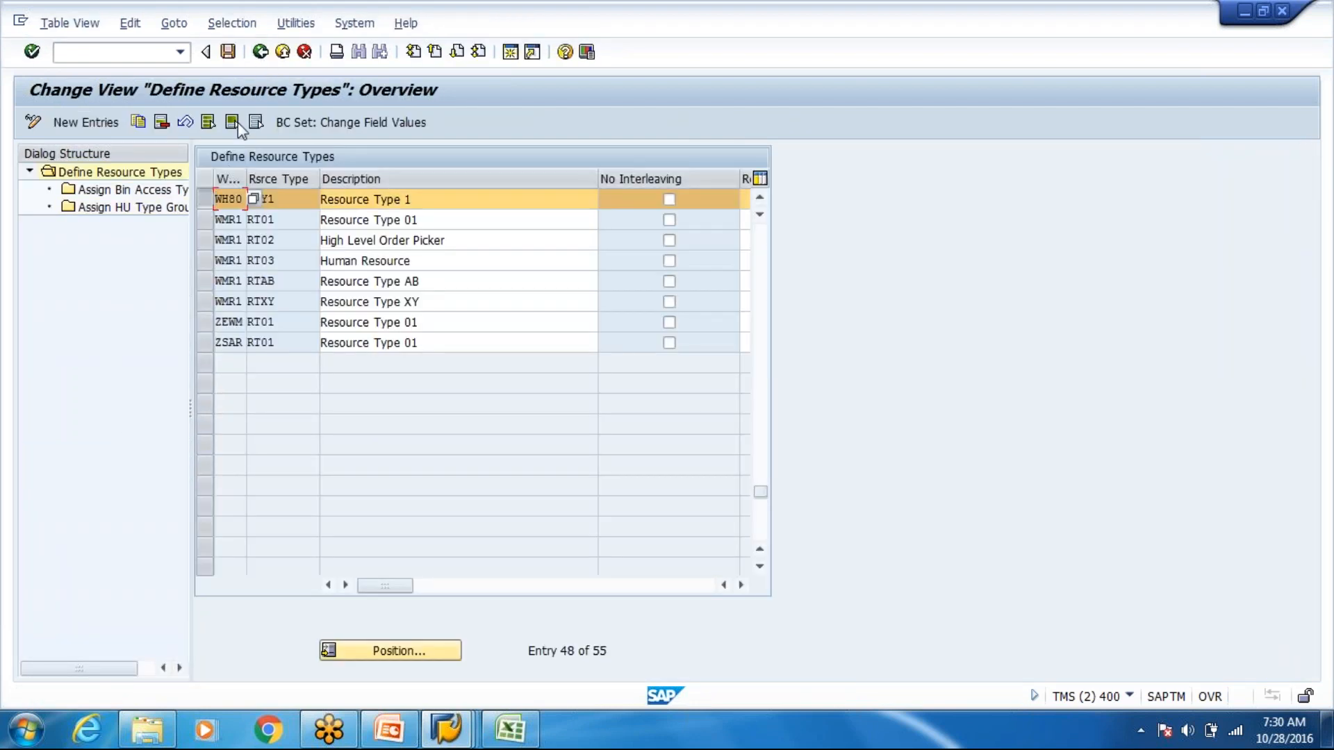
{"action": "left_click", "coordinate": [141, 125]}
{"action": "left_click", "coordinate": [423, 198]}
{"action": "key", "text": "BackSpace"}
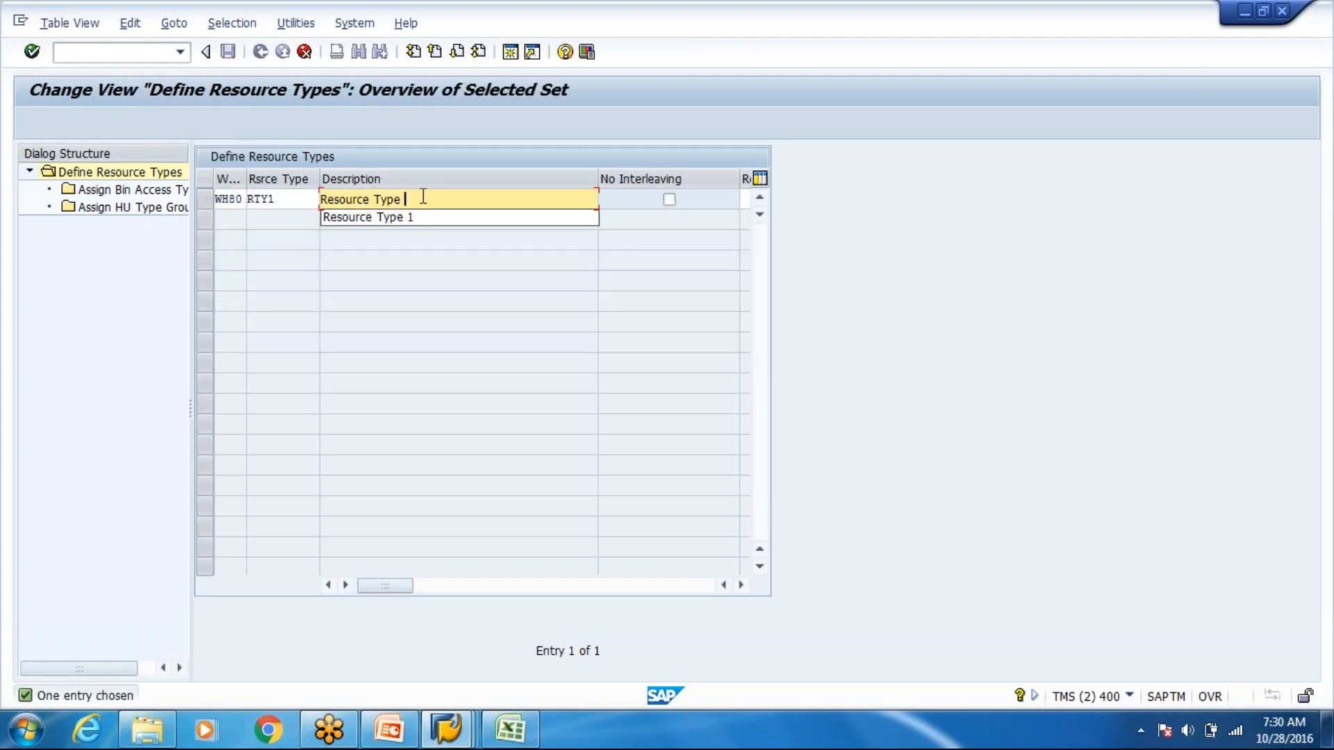
{"action": "type", "text": "2"}
{"action": "key", "text": "BackSpace"}
{"action": "type", "text": "fr"}
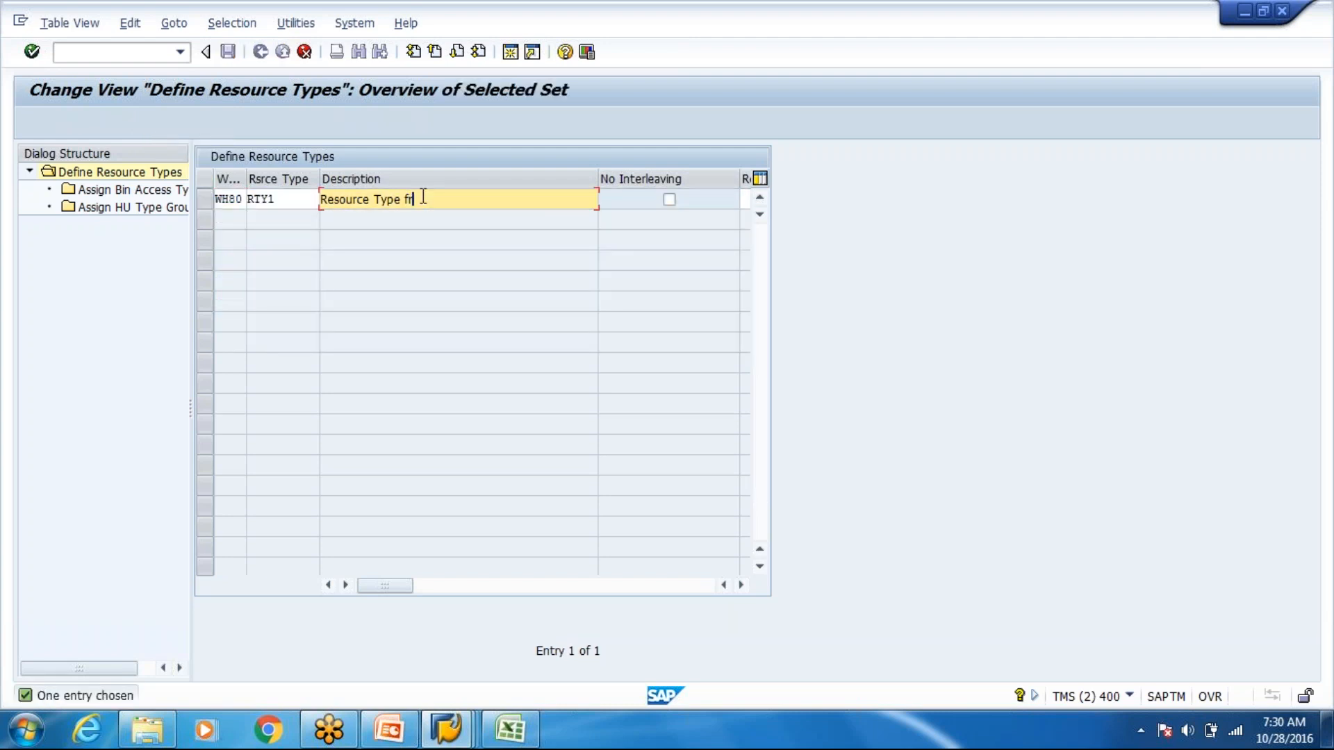
{"action": "type", "text": "or"}
{"action": "type", "text": " Cartio"}
{"action": "type", "text": "ons"}
{"action": "key", "text": "Return"}
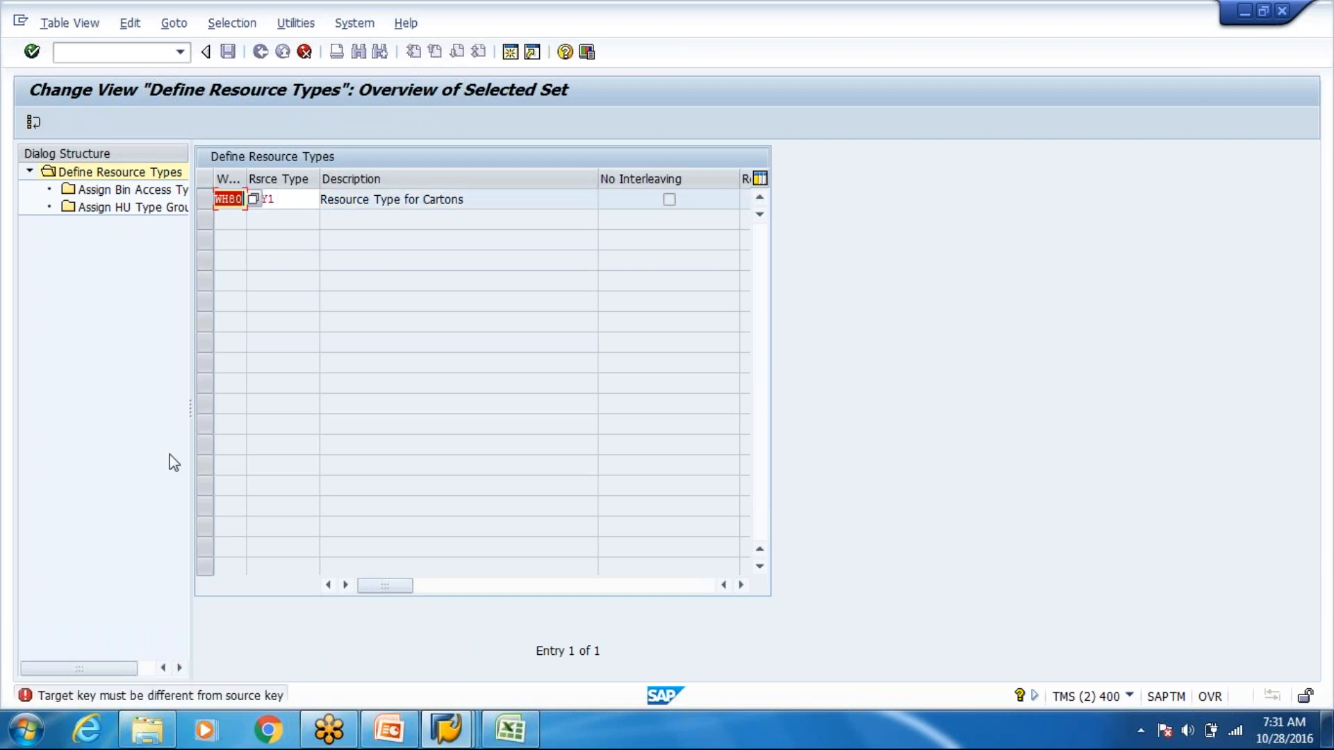
Set the copied entry's resource type to RTY2 and complete the copy with its dependent entries
{"action": "left_click", "coordinate": [303, 200]}
{"action": "key", "text": "BackSpace"}
{"action": "type", "text": "2"}
{"action": "key", "text": "Return"}
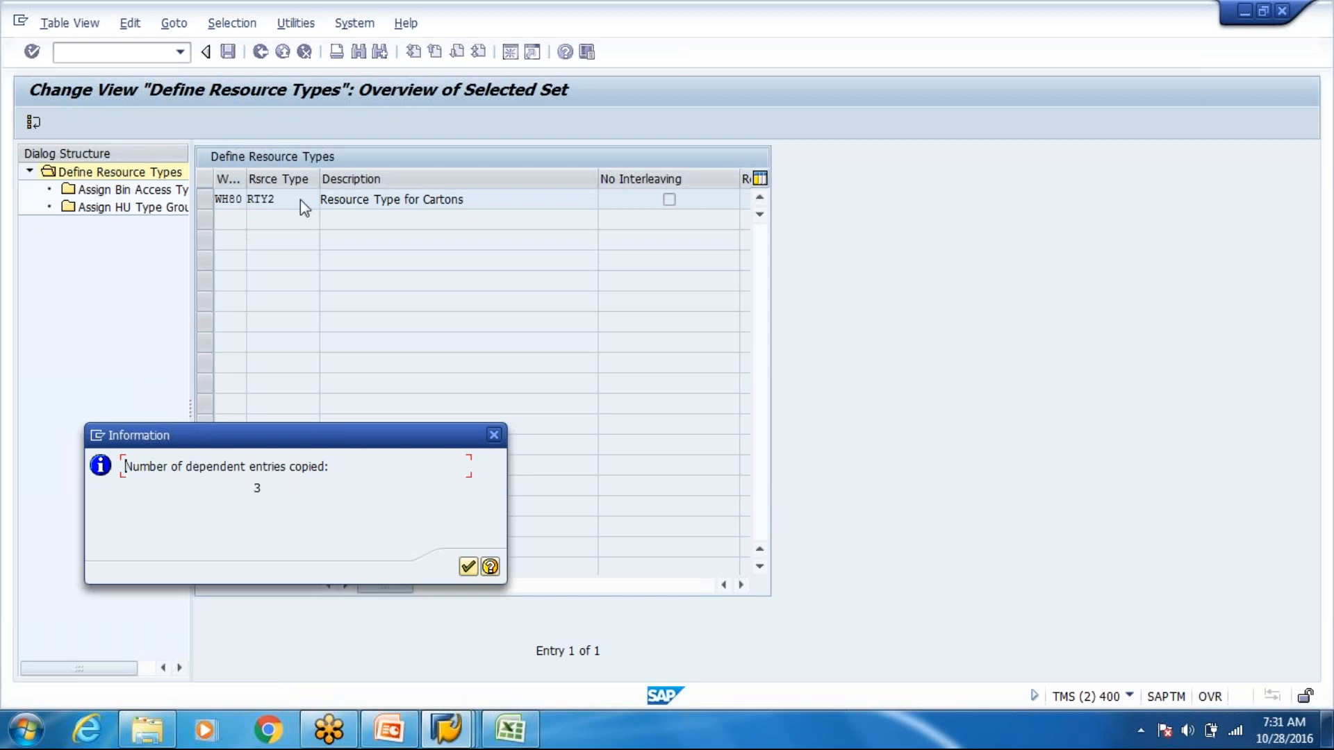
{"action": "key", "text": "Return"}
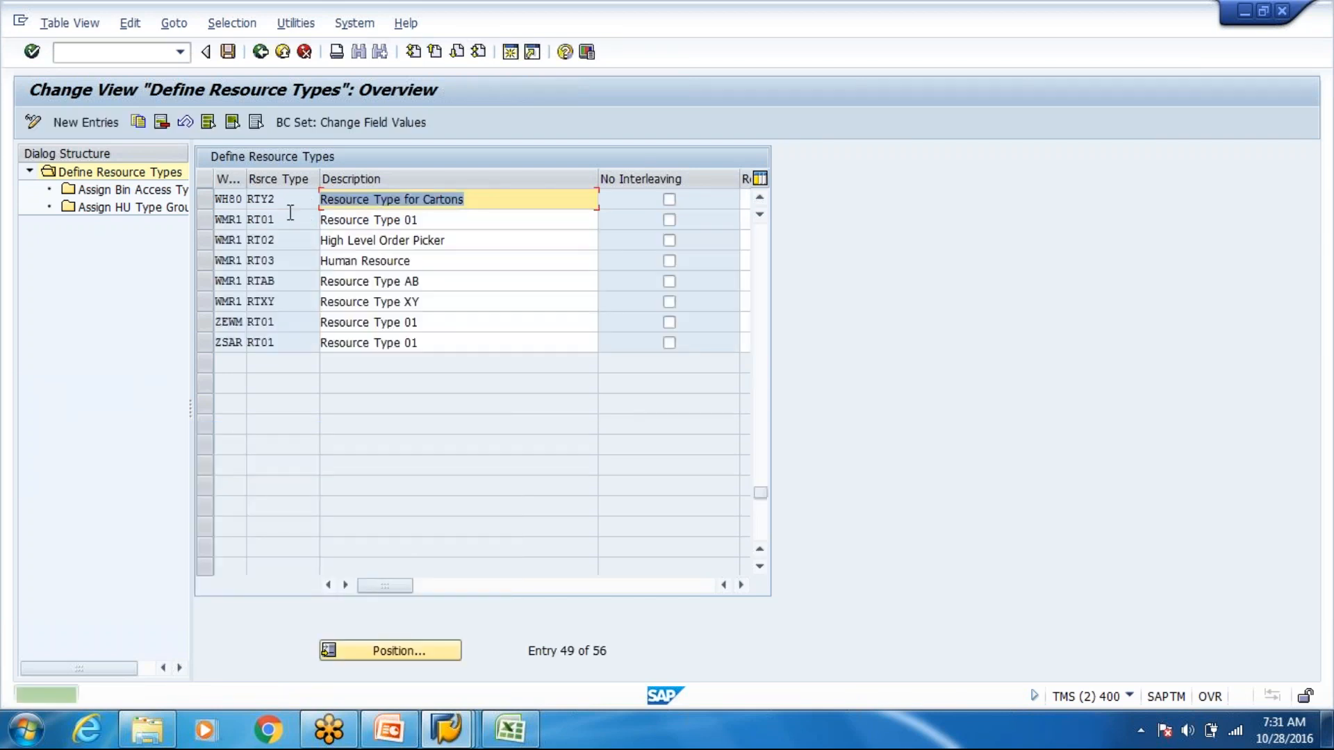
Start a copy of resource type RTY2 and change its description to "Resource Type for EuroPallet"
{"action": "left_click", "coordinate": [205, 200]}
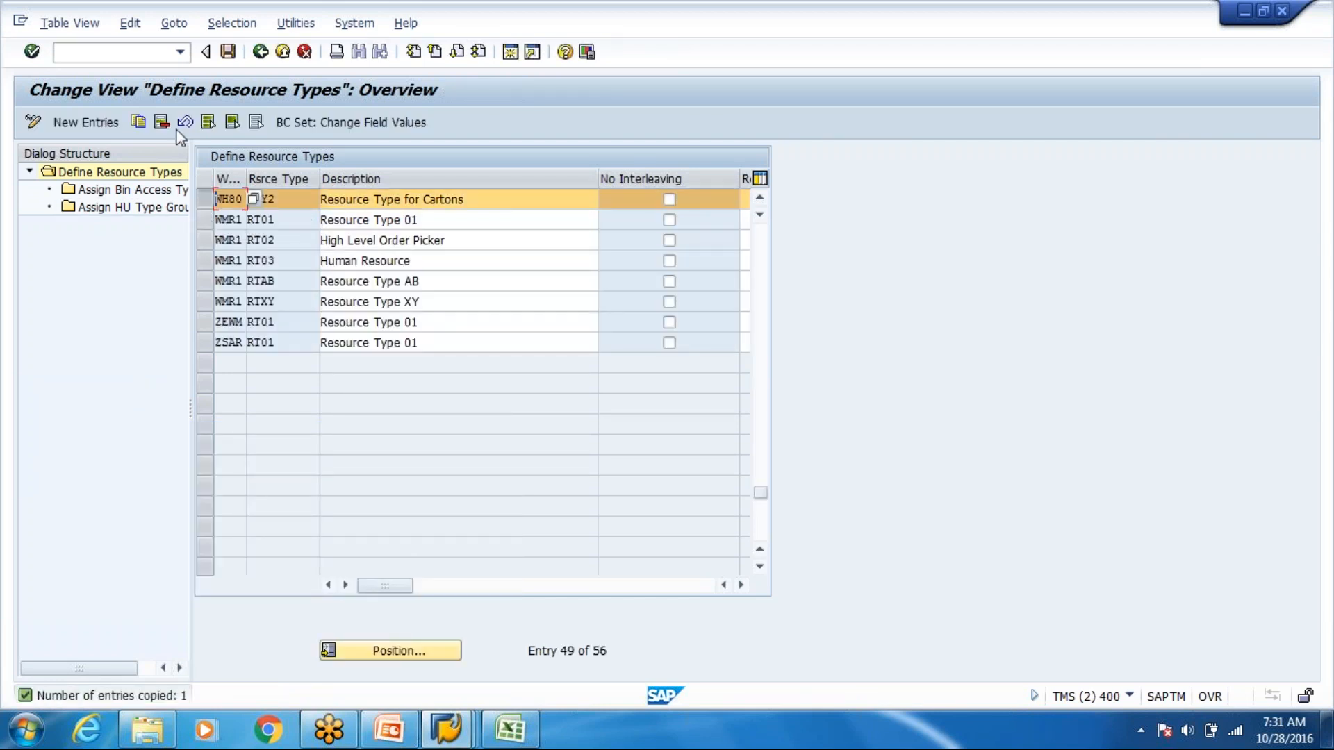
{"action": "left_click", "coordinate": [139, 119]}
{"action": "left_click", "coordinate": [291, 199]}
{"action": "key", "text": "BackSpace"}
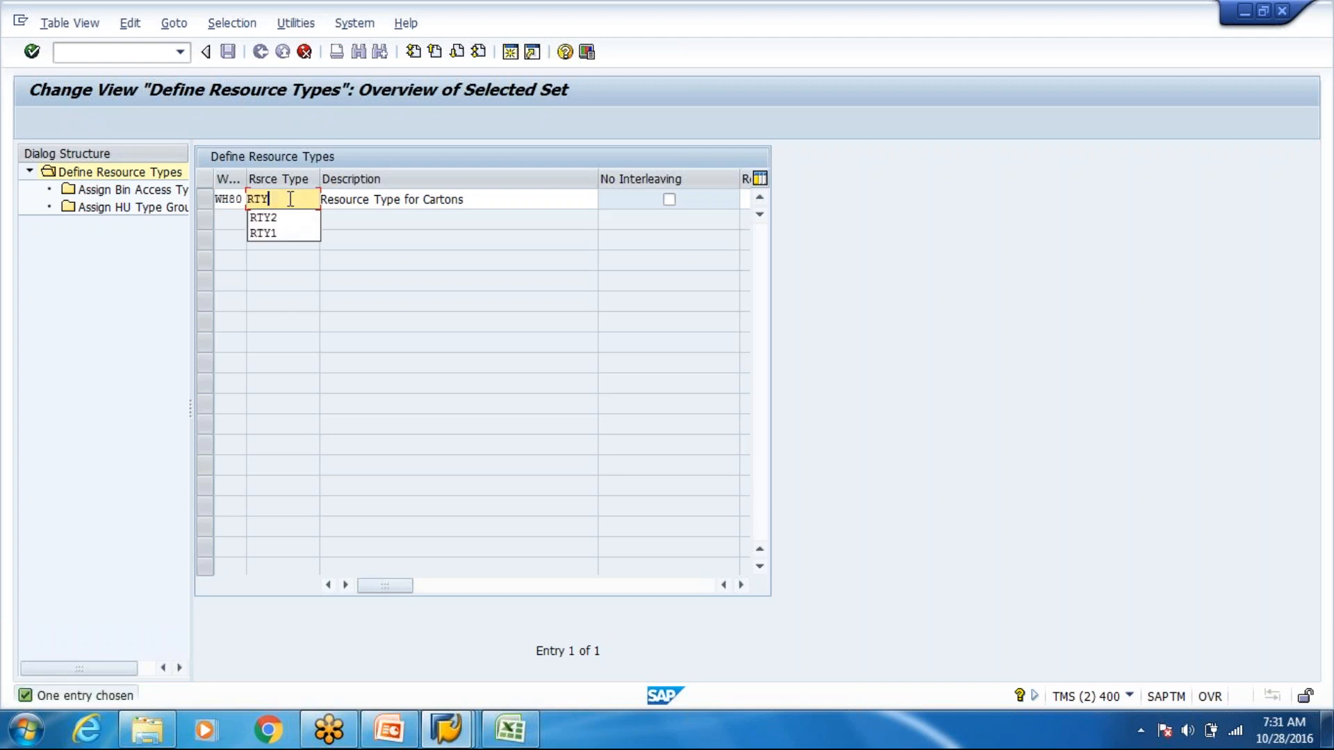
{"action": "type", "text": "2"}
{"action": "key", "text": "Tab"}
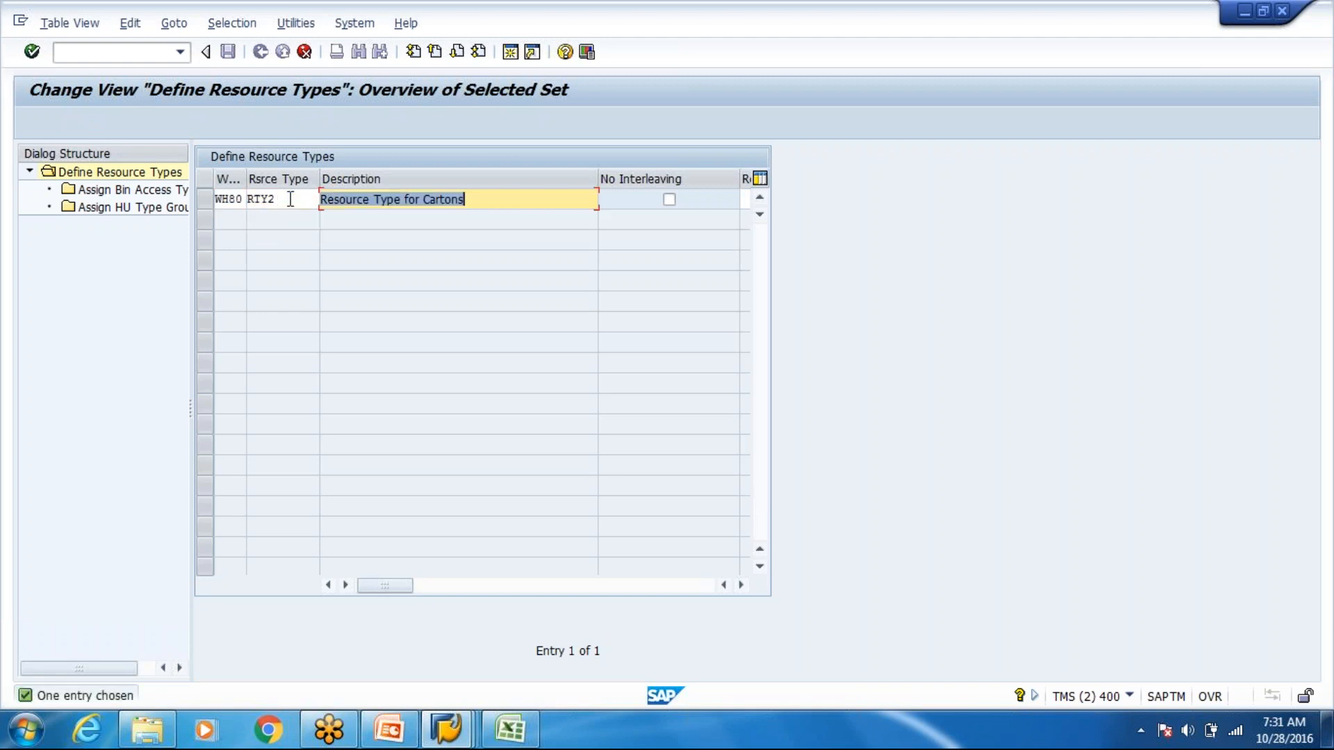
{"action": "left_click", "coordinate": [511, 203]}
{"action": "key", "text": "BackSpace"}
{"action": "key", "text": "BackSpace"}
{"action": "key", "text": "BackSpace"}
{"action": "key", "text": "BackSpace"}
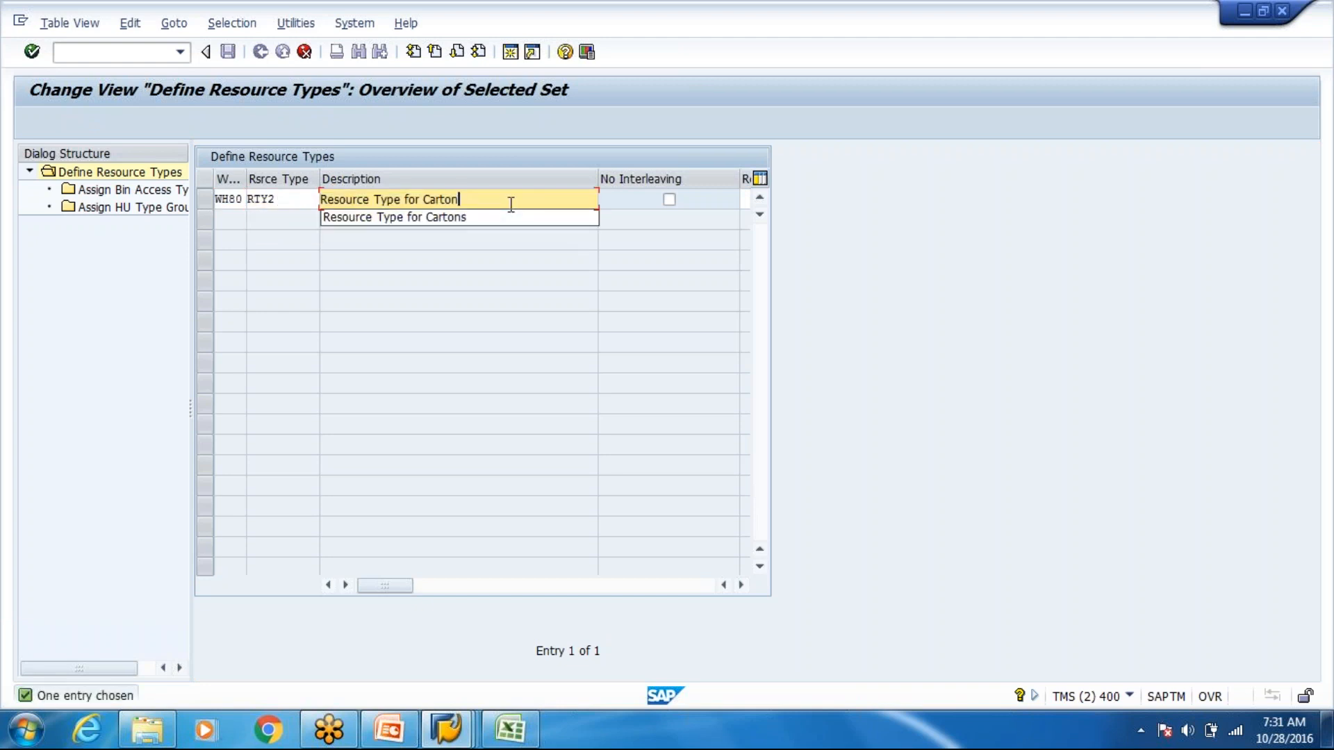
{"action": "type", "text": "EuroP"}
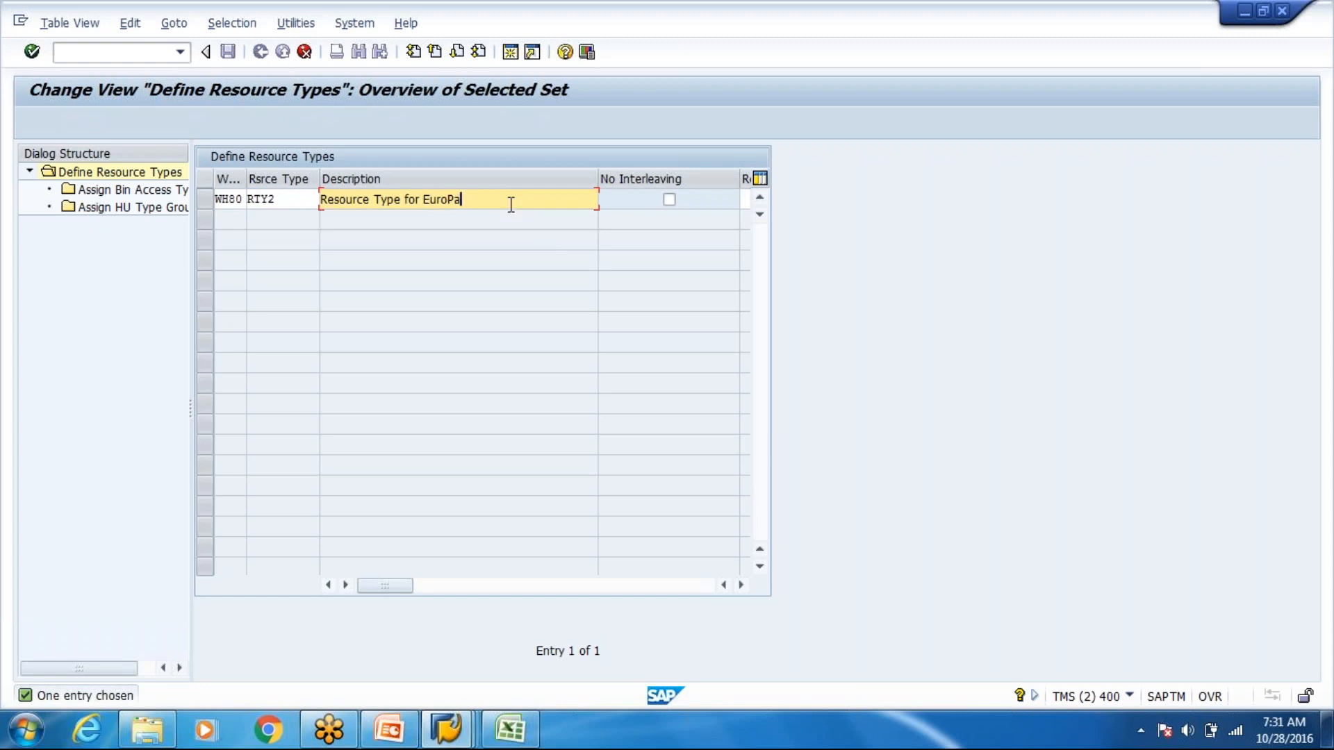
{"action": "type", "text": "allet"}
{"action": "key", "text": "Return"}
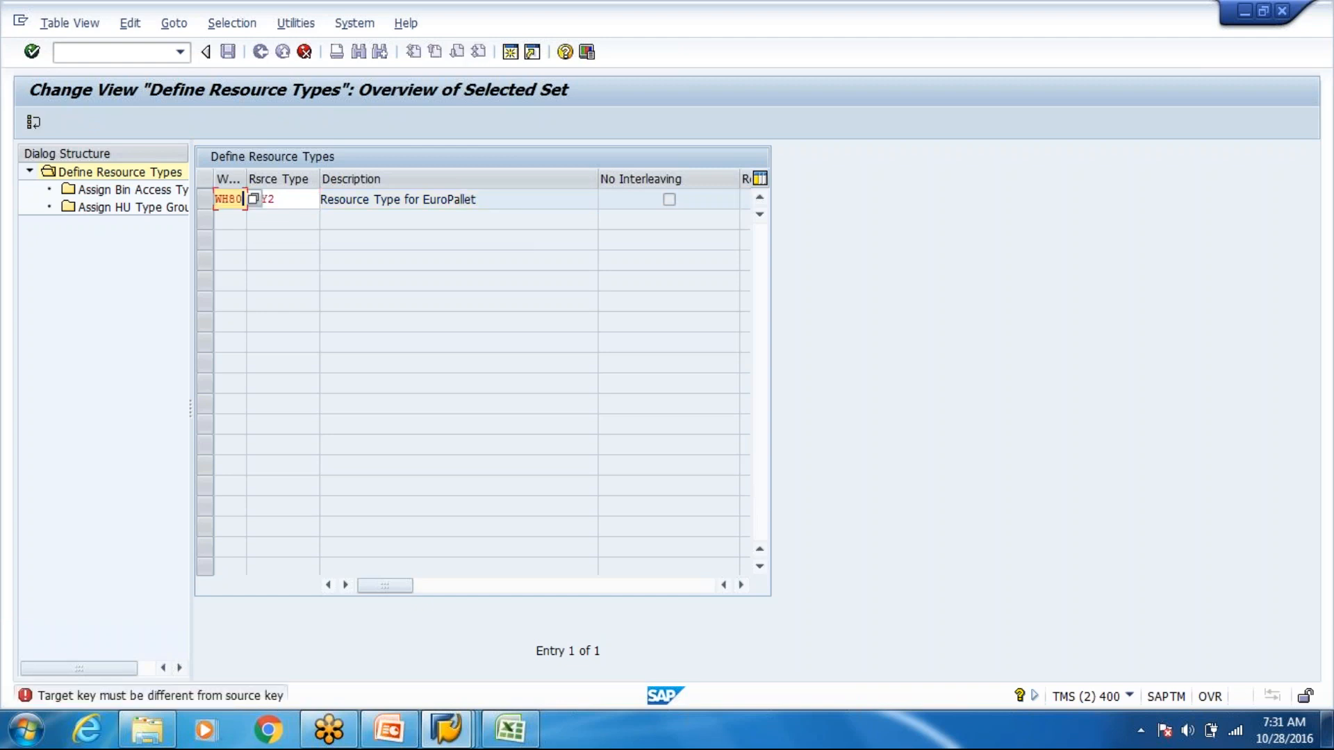
Set the EuroPallet copy's resource type to RTY3 and complete the copy with its dependent entries
{"action": "key", "text": "Tab"}
{"action": "key", "text": "BackSpace"}
{"action": "type", "text": "3"}
{"action": "key", "text": "Return"}
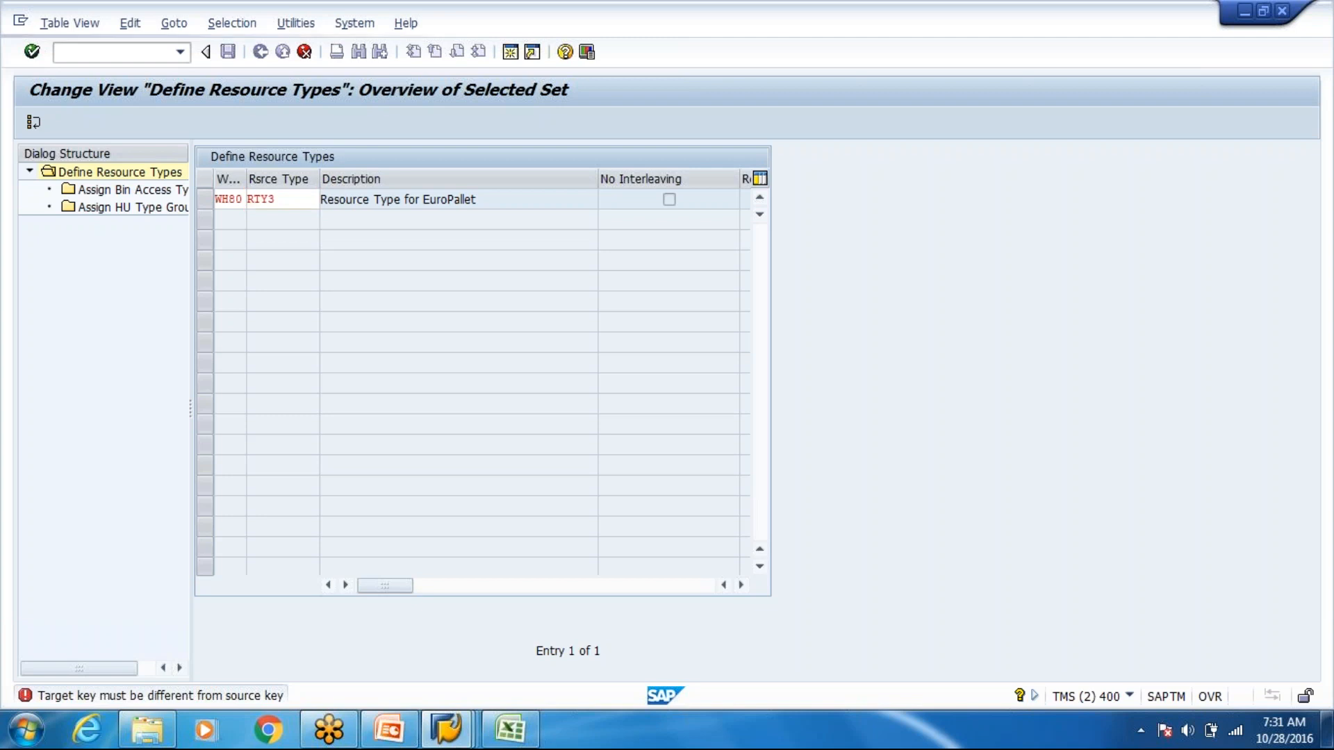
{"action": "key", "text": "Return"}
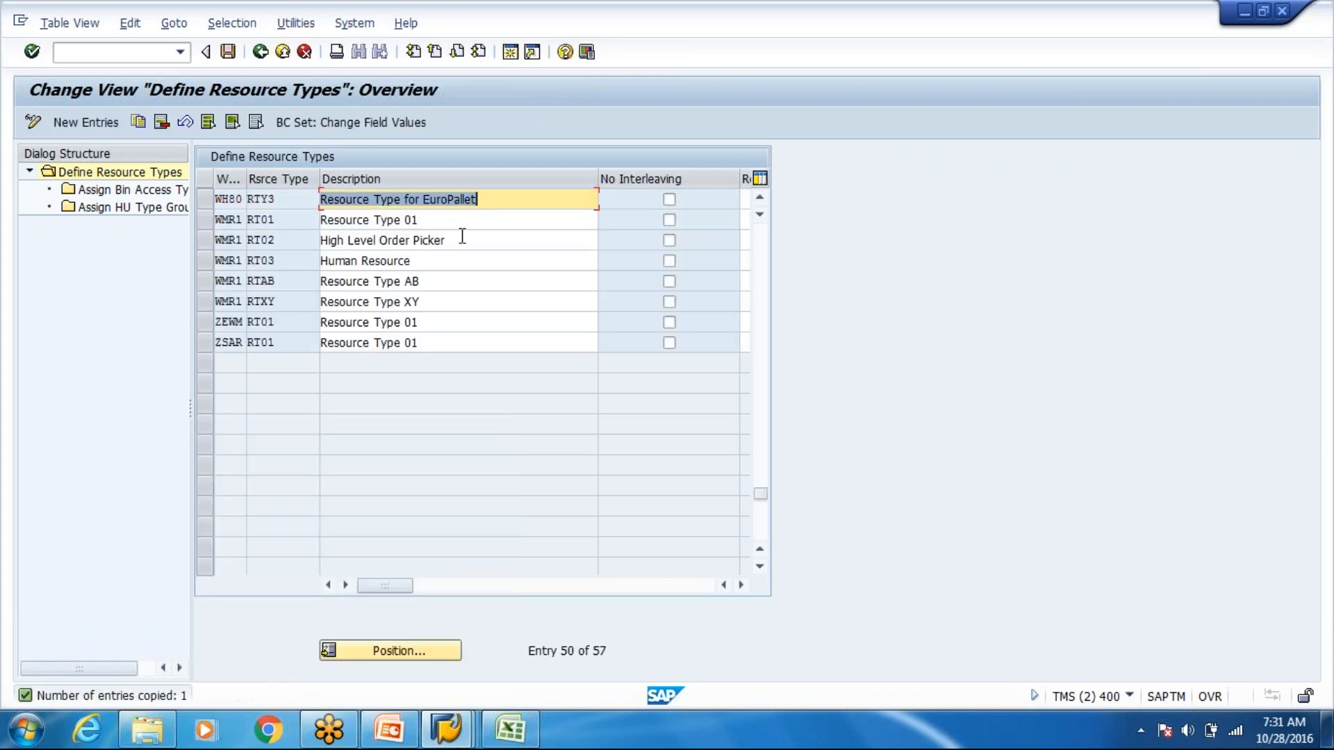
Delete the HU type groups HG01 and HG02 from resource type RTY3 and return to the resource types list
{"action": "scroll", "coordinate": [462, 237], "scroll_direction": "up", "scroll_amount": 2}
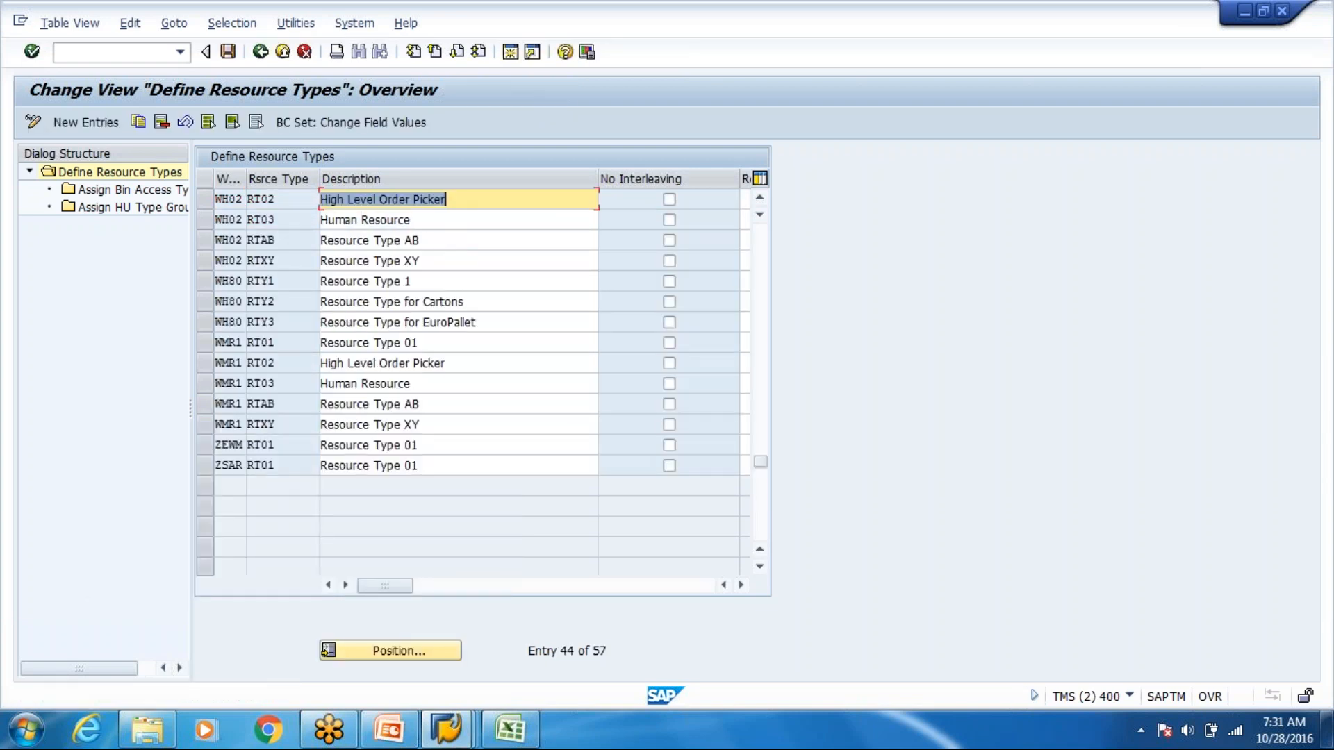
{"action": "left_click", "coordinate": [206, 321]}
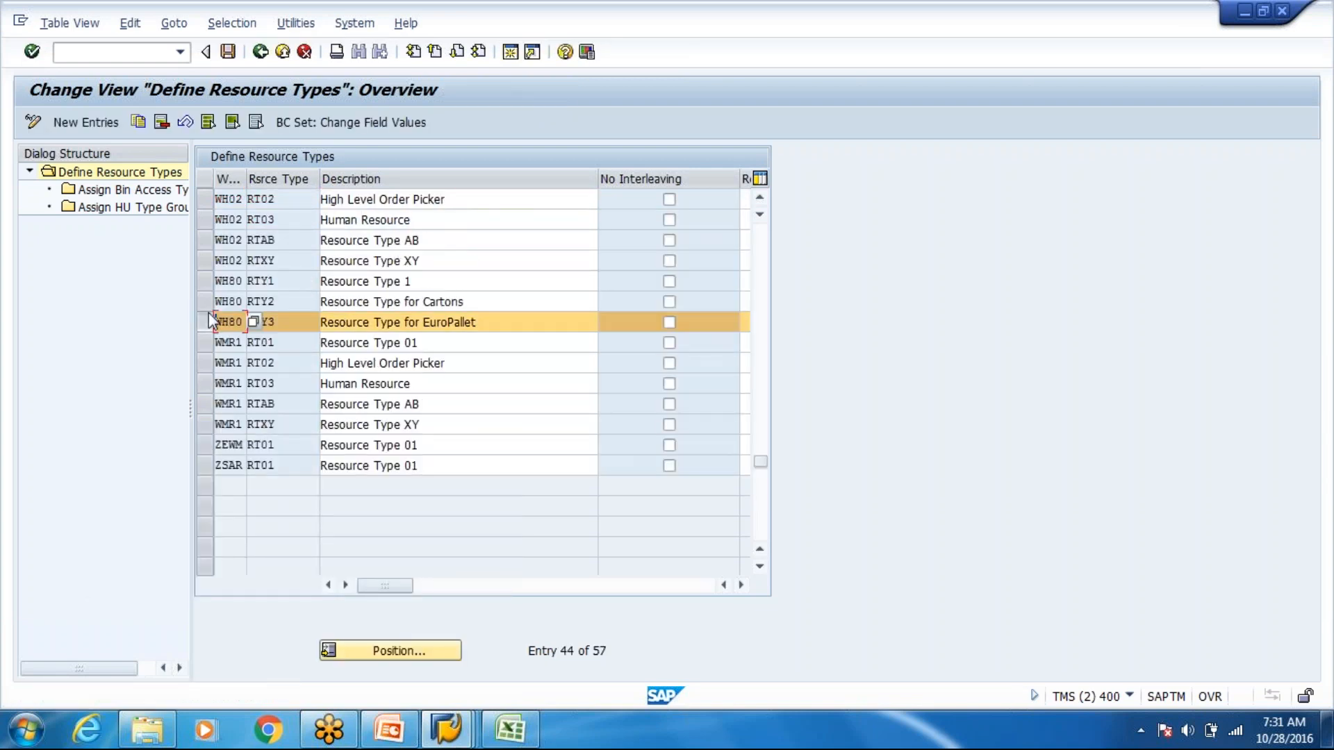
{"action": "double_click", "coordinate": [140, 207]}
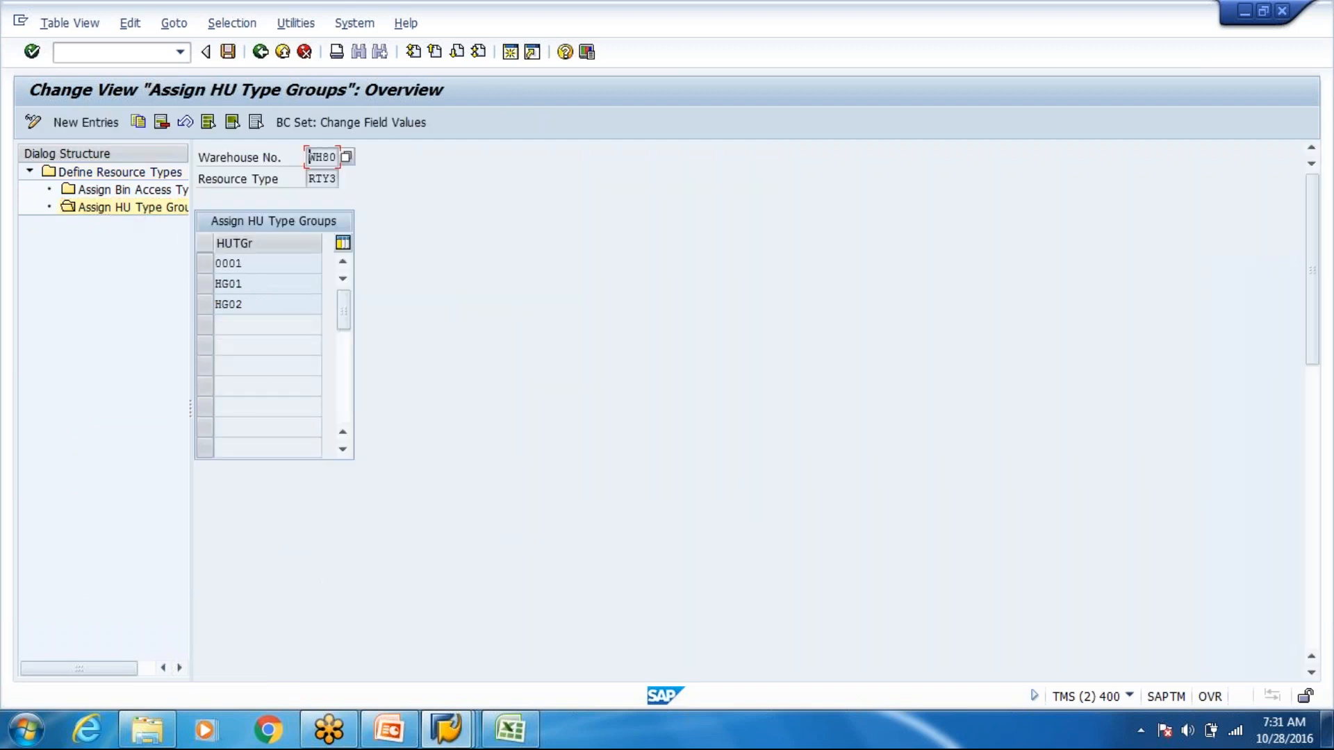
{"action": "left_click", "coordinate": [209, 286]}
{"action": "left_click", "coordinate": [205, 304], "text": "shift"}
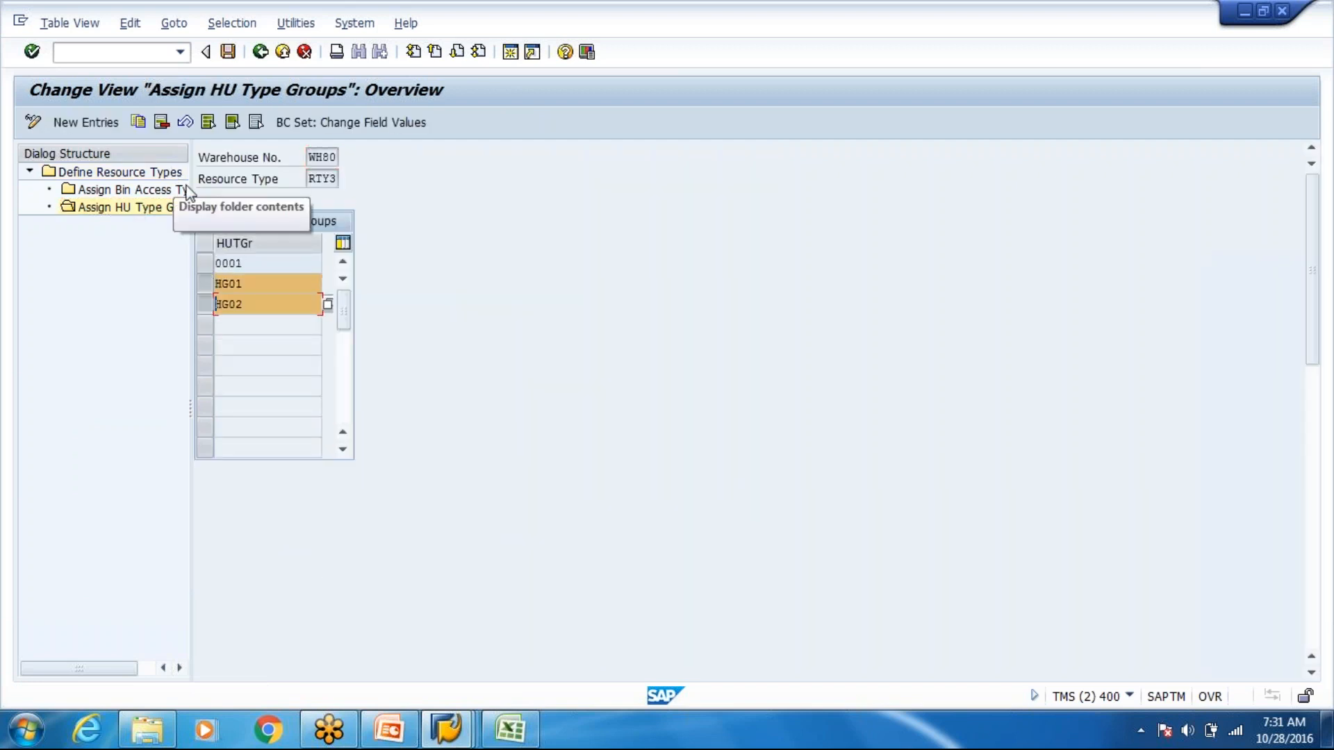
{"action": "left_click", "coordinate": [162, 121]}
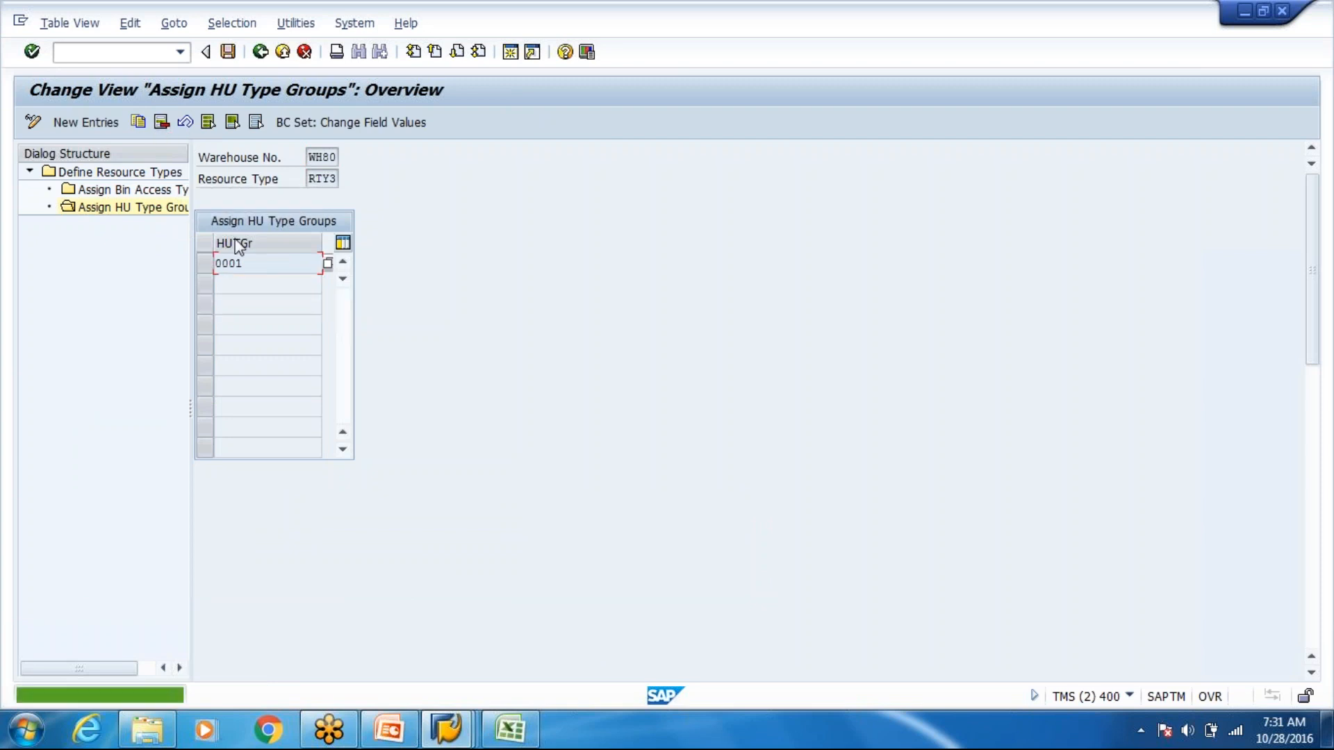
{"action": "left_click", "coordinate": [259, 55]}
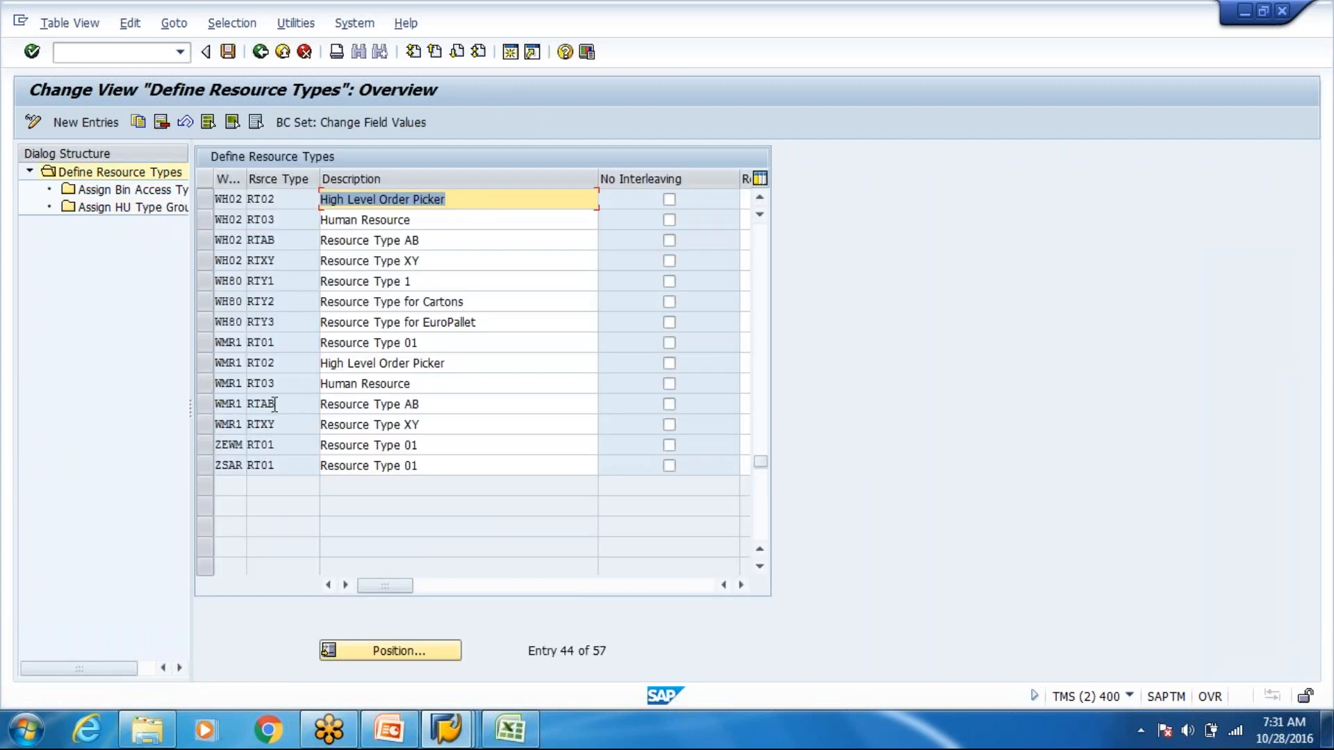
Extend the description of WH80 resource type RTY2 to "Resource Type for Cartons and WireBasket"
{"action": "scroll", "coordinate": [409, 236], "scroll_direction": "up", "scroll_amount": 1}
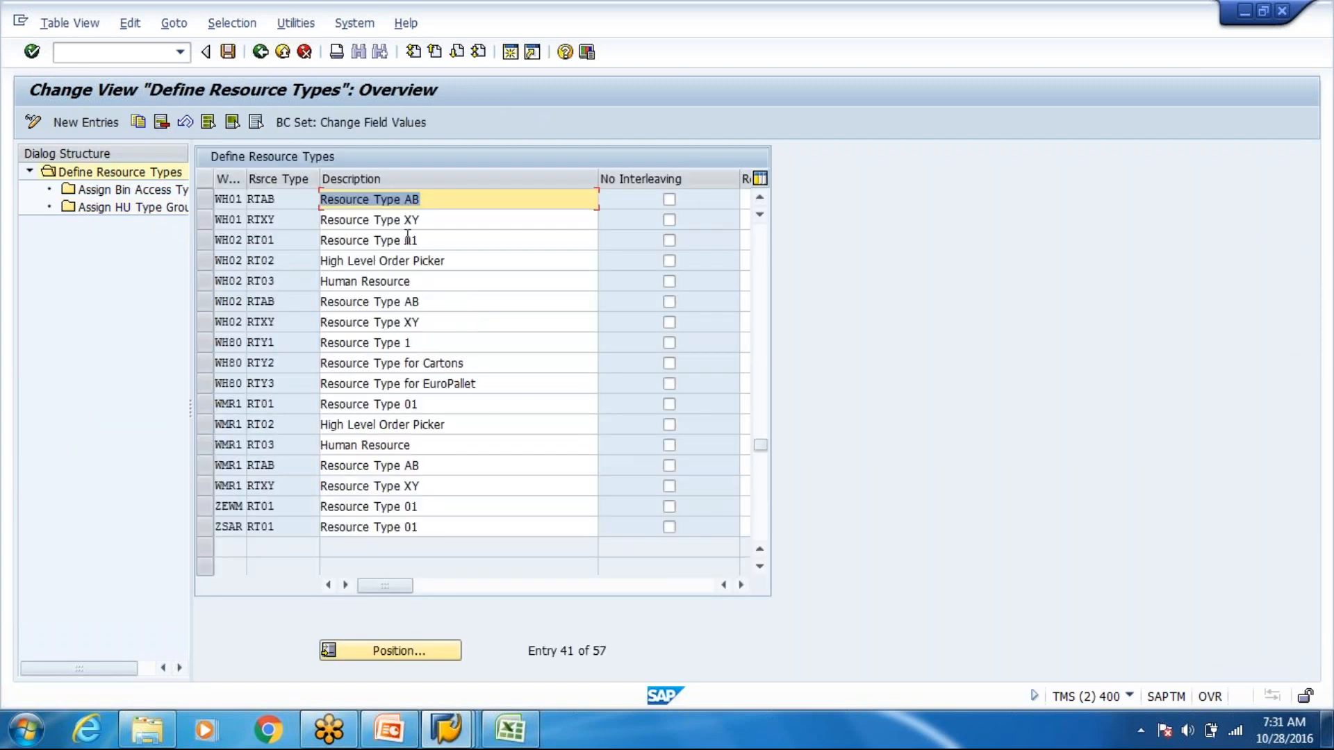
{"action": "left_click", "coordinate": [492, 368]}
{"action": "type", "text": "and WireBasket"}
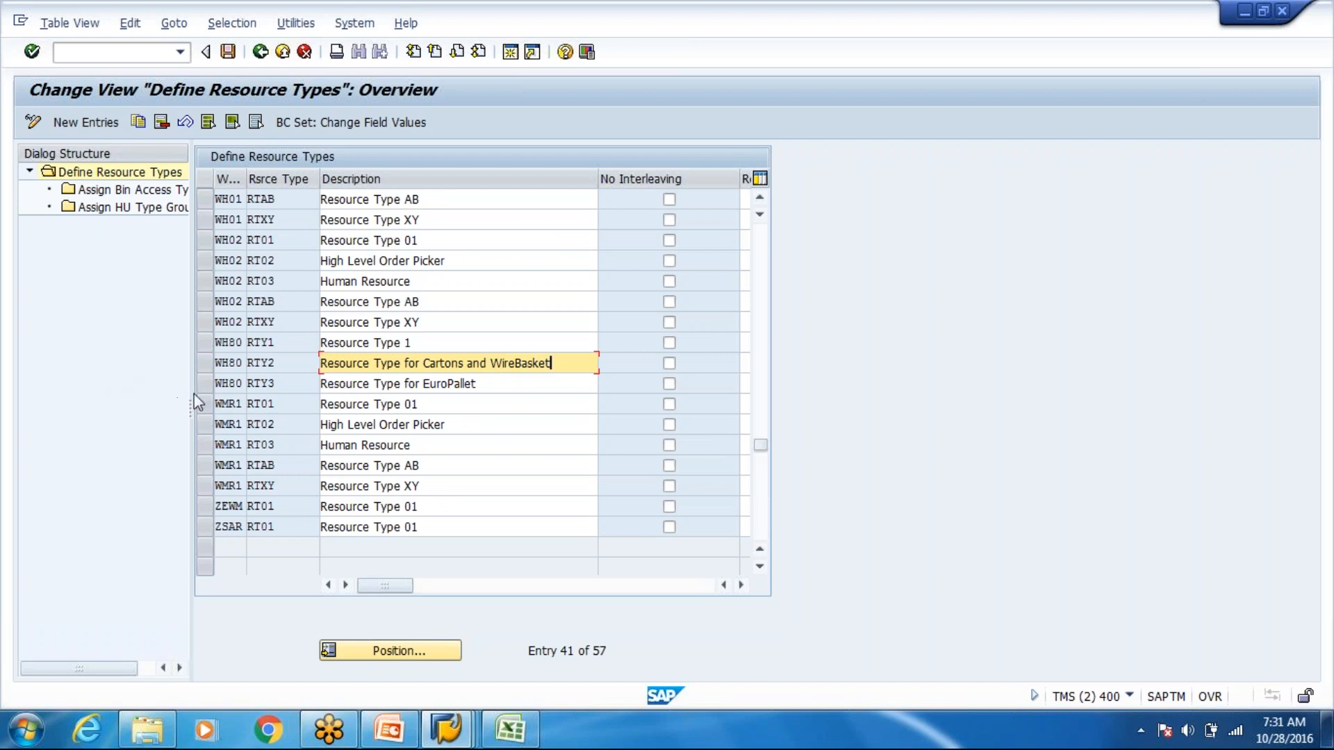
Delete the HU type groups HG01 and HG02 from WH80 resource type RTY2, save, and return to the resource types list
{"action": "left_click", "coordinate": [202, 364]}
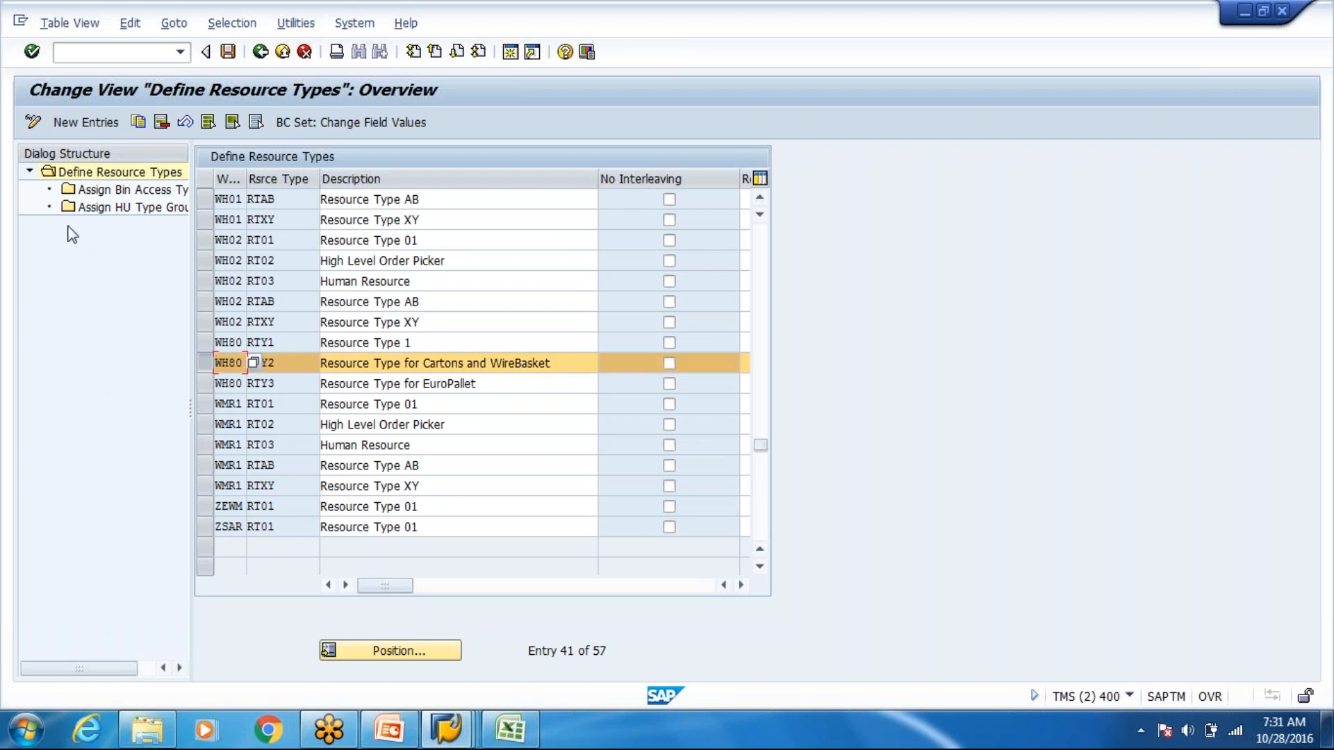
{"action": "double_click", "coordinate": [122, 190]}
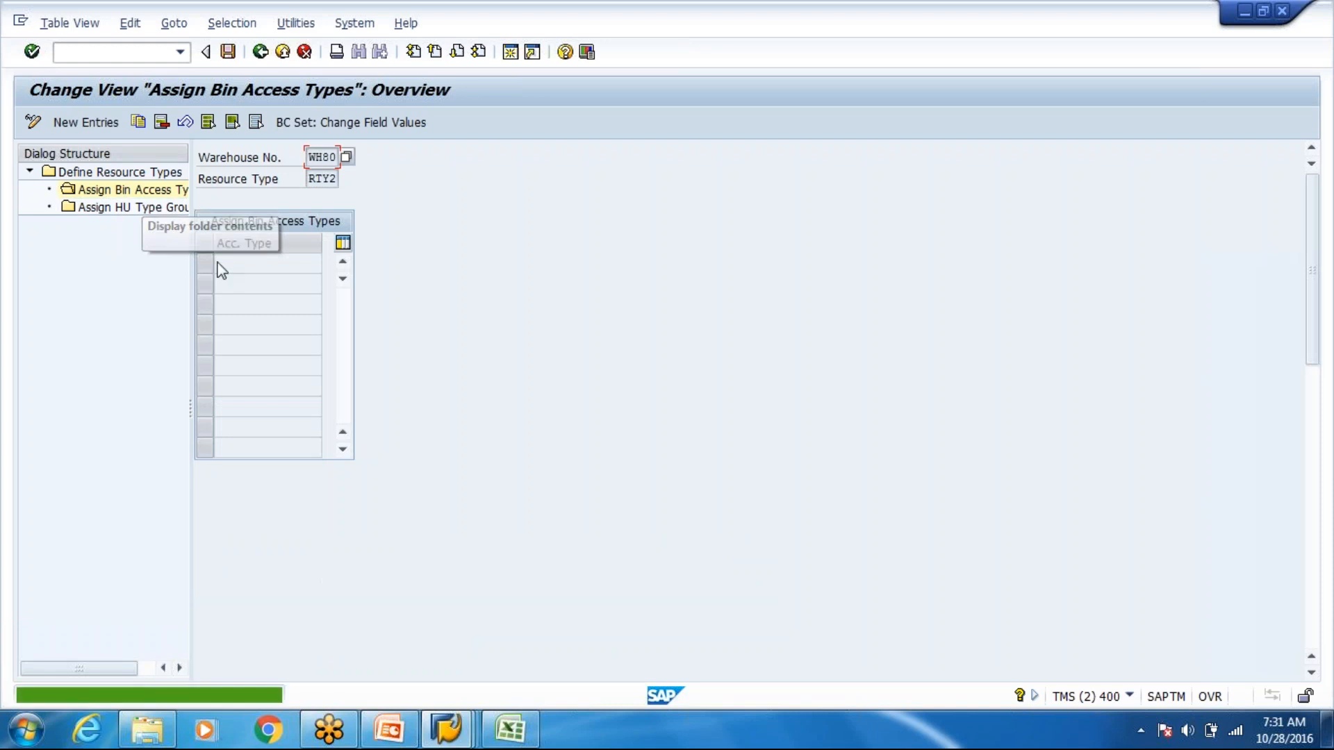
{"action": "double_click", "coordinate": [139, 209]}
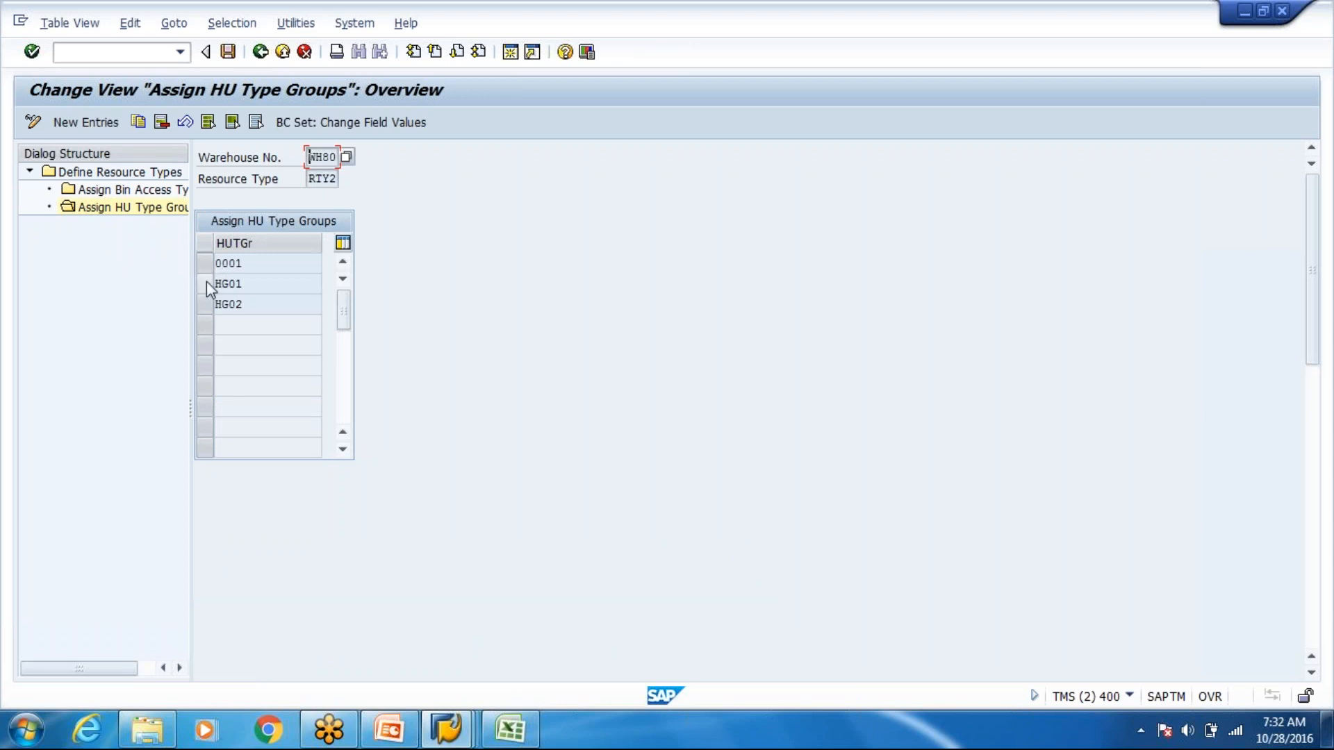
{"action": "left_click", "coordinate": [206, 282]}
{"action": "left_click_drag", "start_coordinate": [210, 281], "coordinate": [211, 295]}
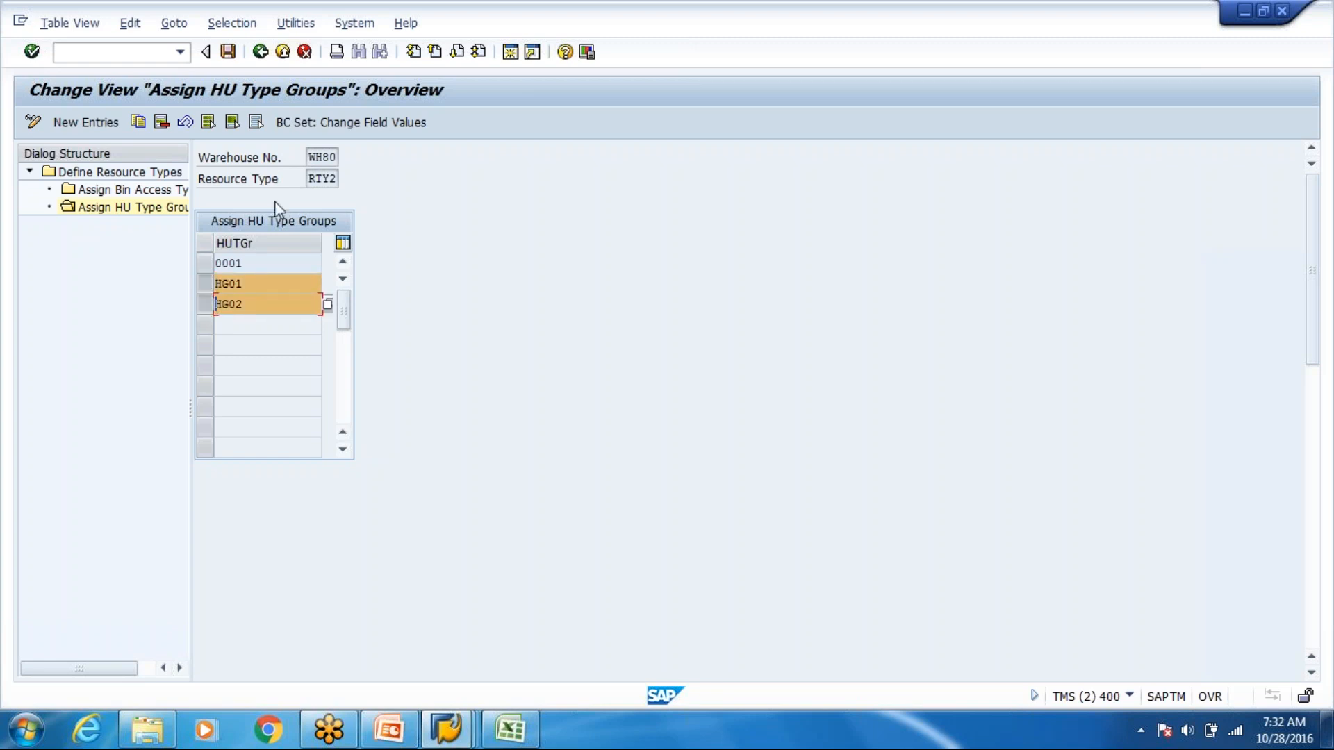
{"action": "left_click", "coordinate": [250, 264]}
{"action": "left_click", "coordinate": [161, 122]}
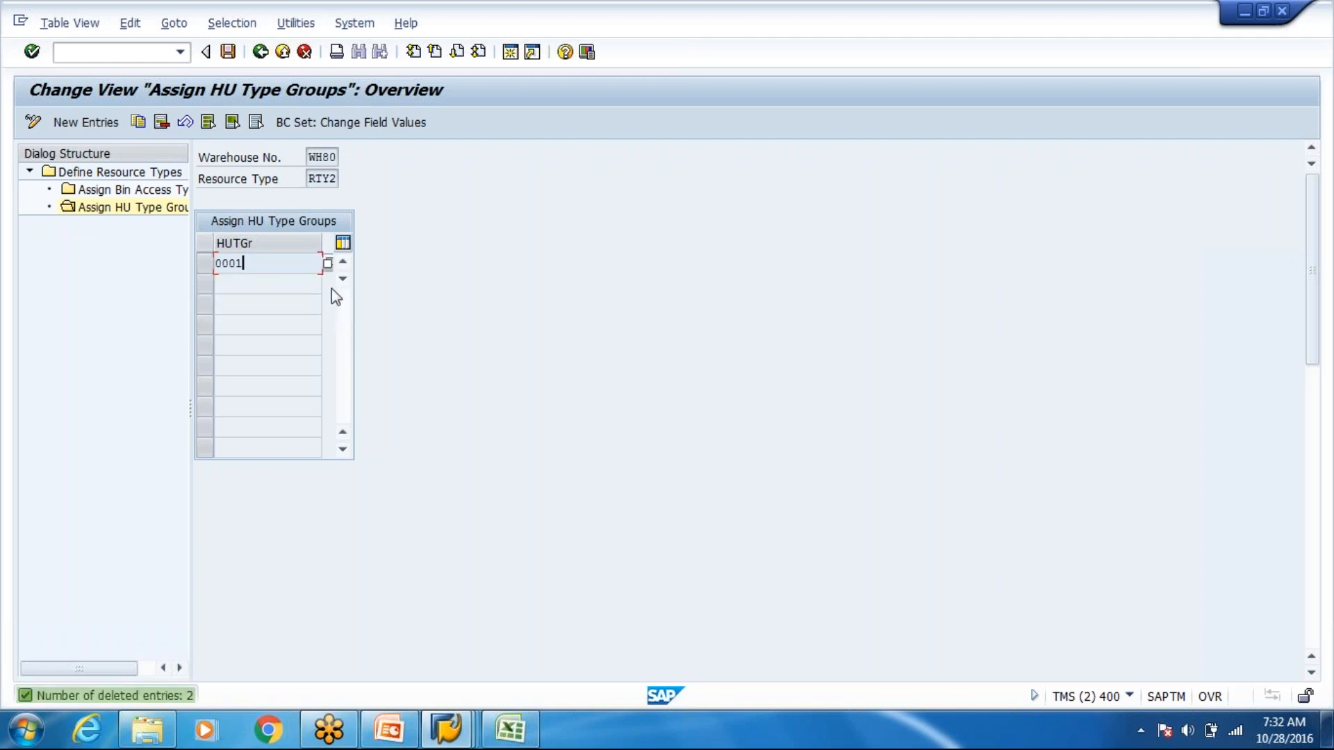
{"action": "key", "text": "ctrl+s"}
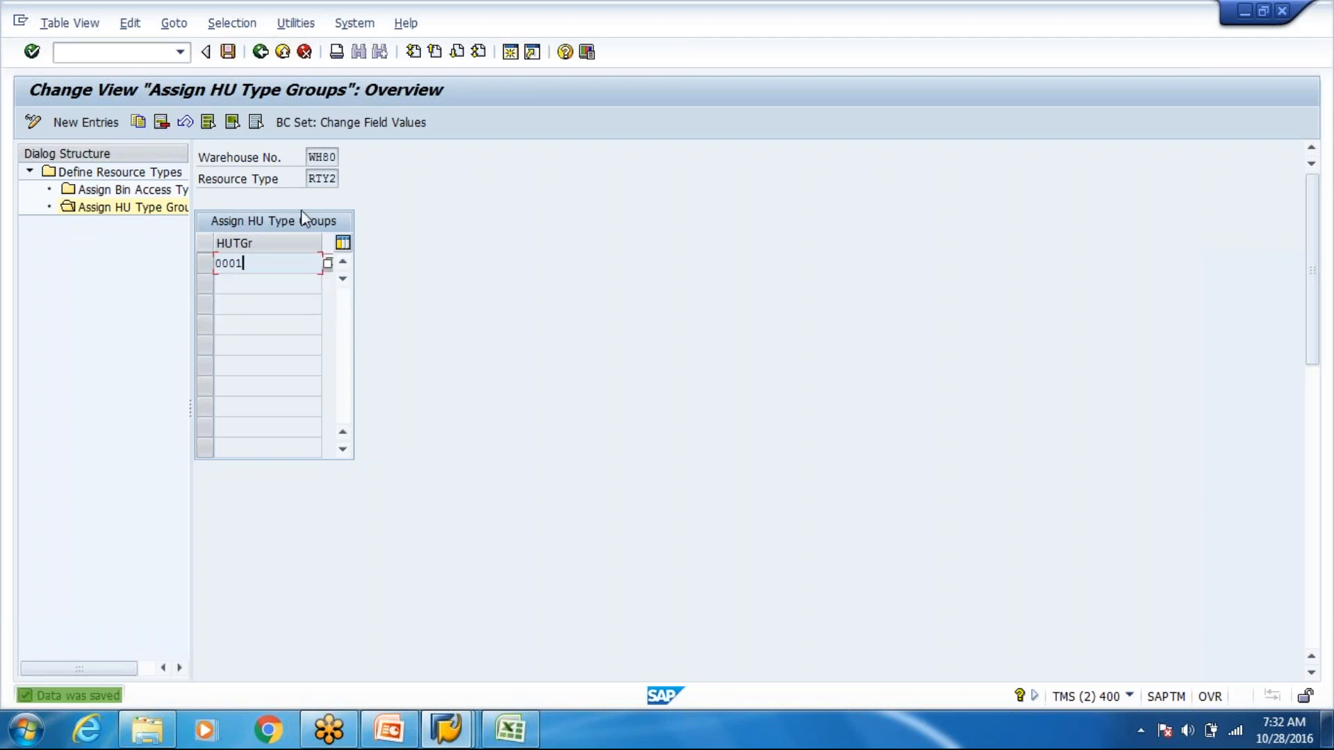
{"action": "left_click", "coordinate": [261, 52]}
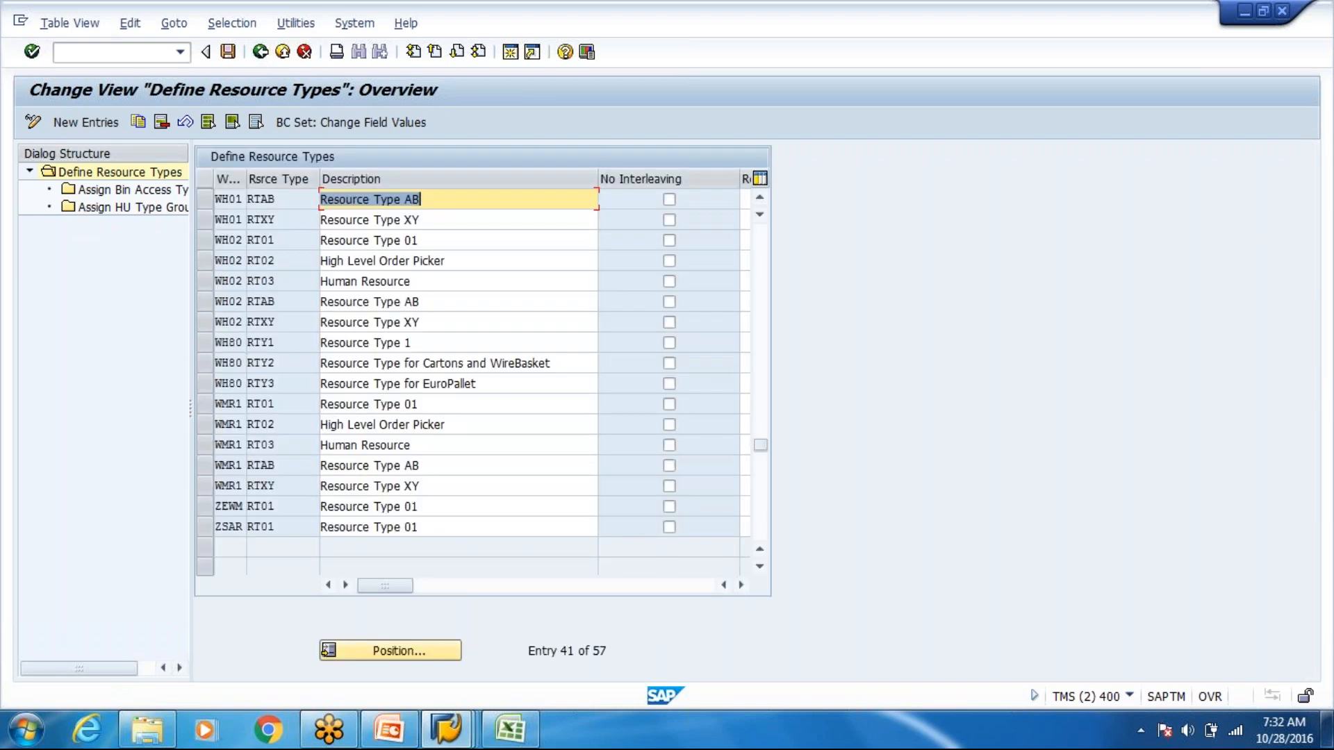
Check the HU type groups assigned to WH80 resource type RTY3 and return to the resource types list
{"action": "scroll", "coordinate": [445, 233], "scroll_direction": "up", "scroll_amount": 1}
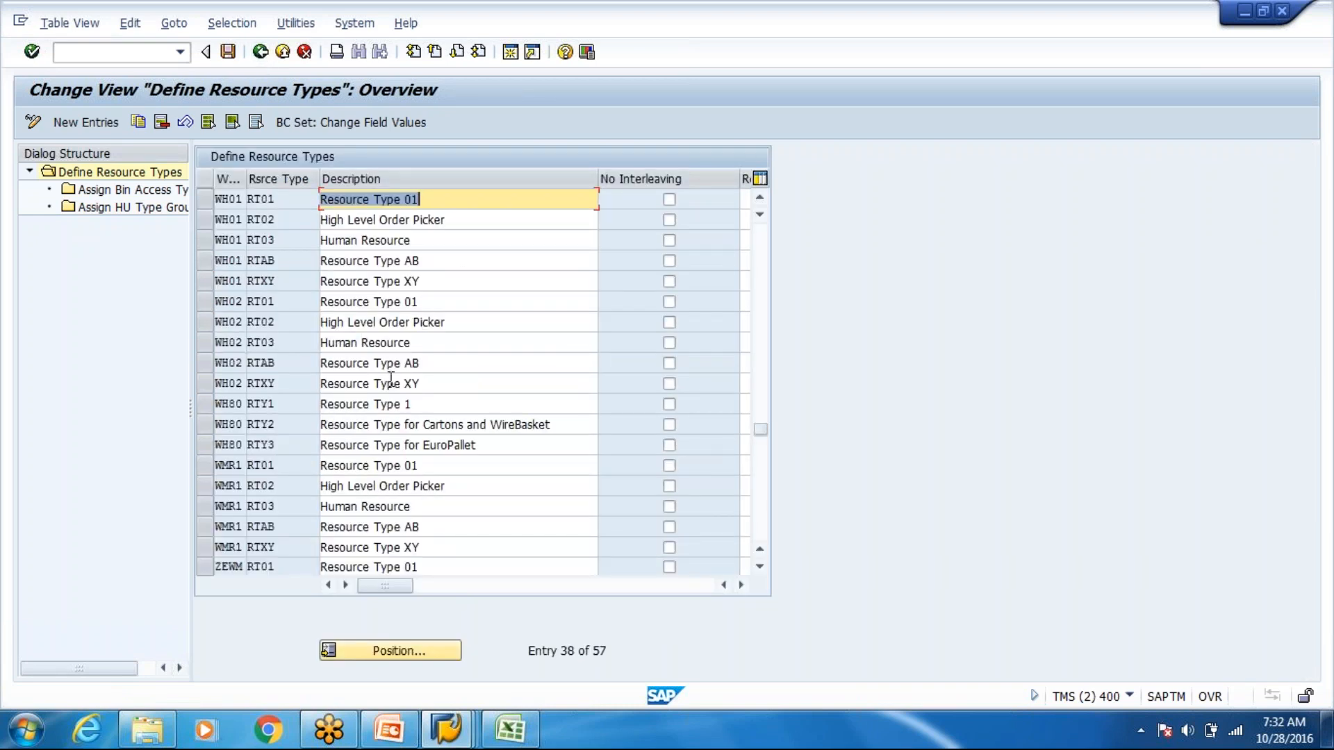
{"action": "left_click", "coordinate": [202, 423]}
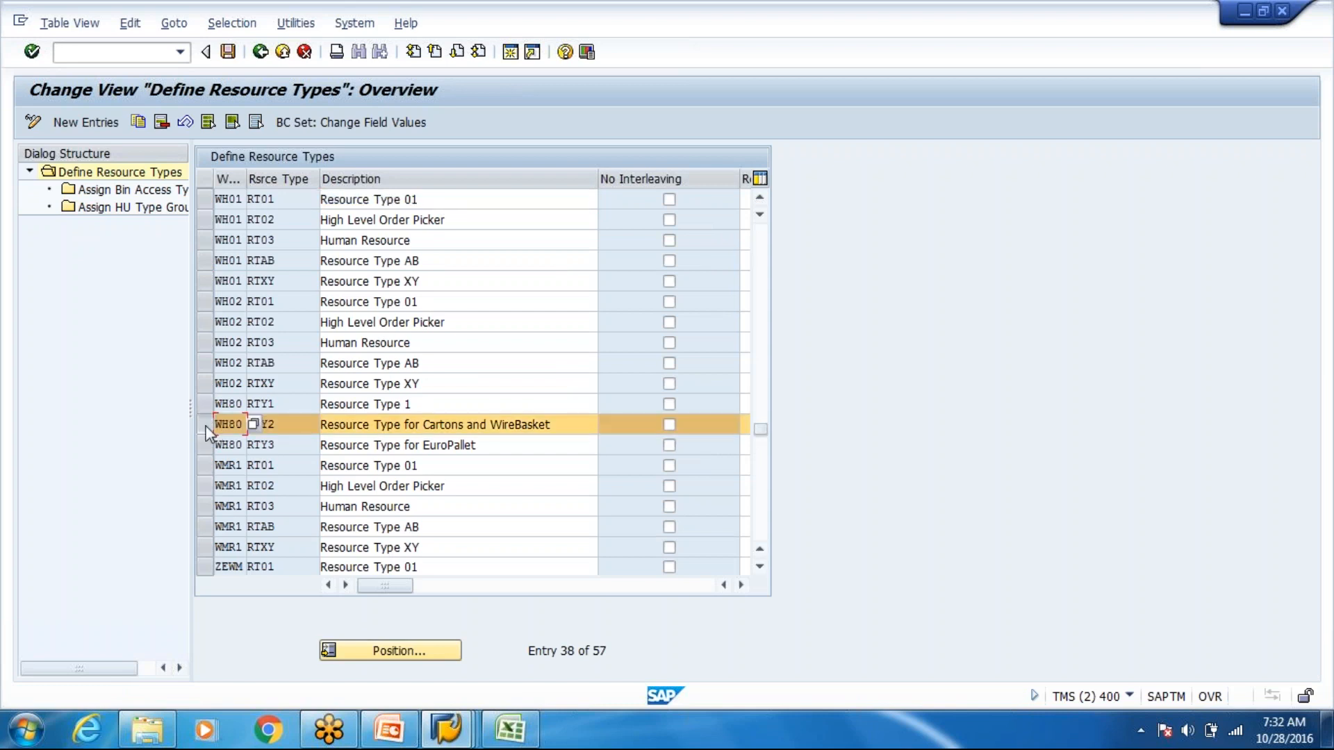
{"action": "left_click", "coordinate": [204, 444]}
{"action": "double_click", "coordinate": [128, 207]}
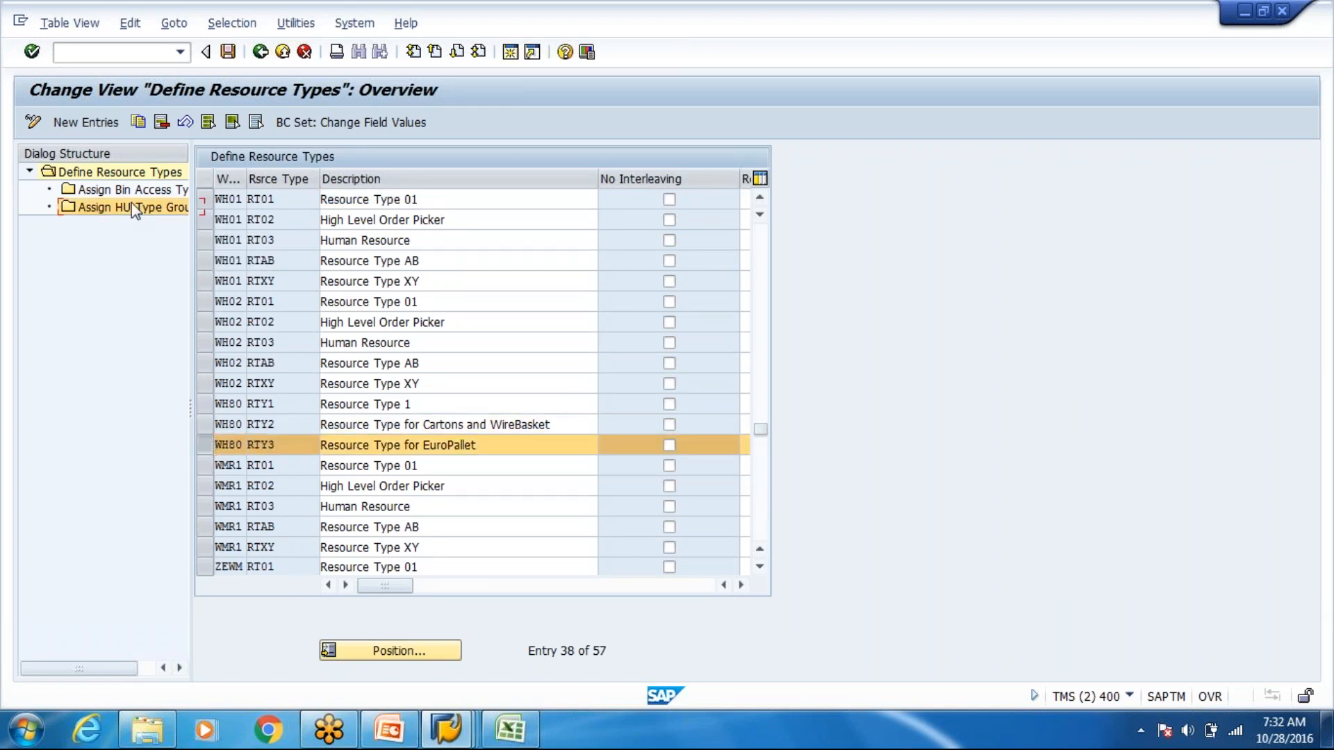
{"action": "left_click", "coordinate": [260, 52]}
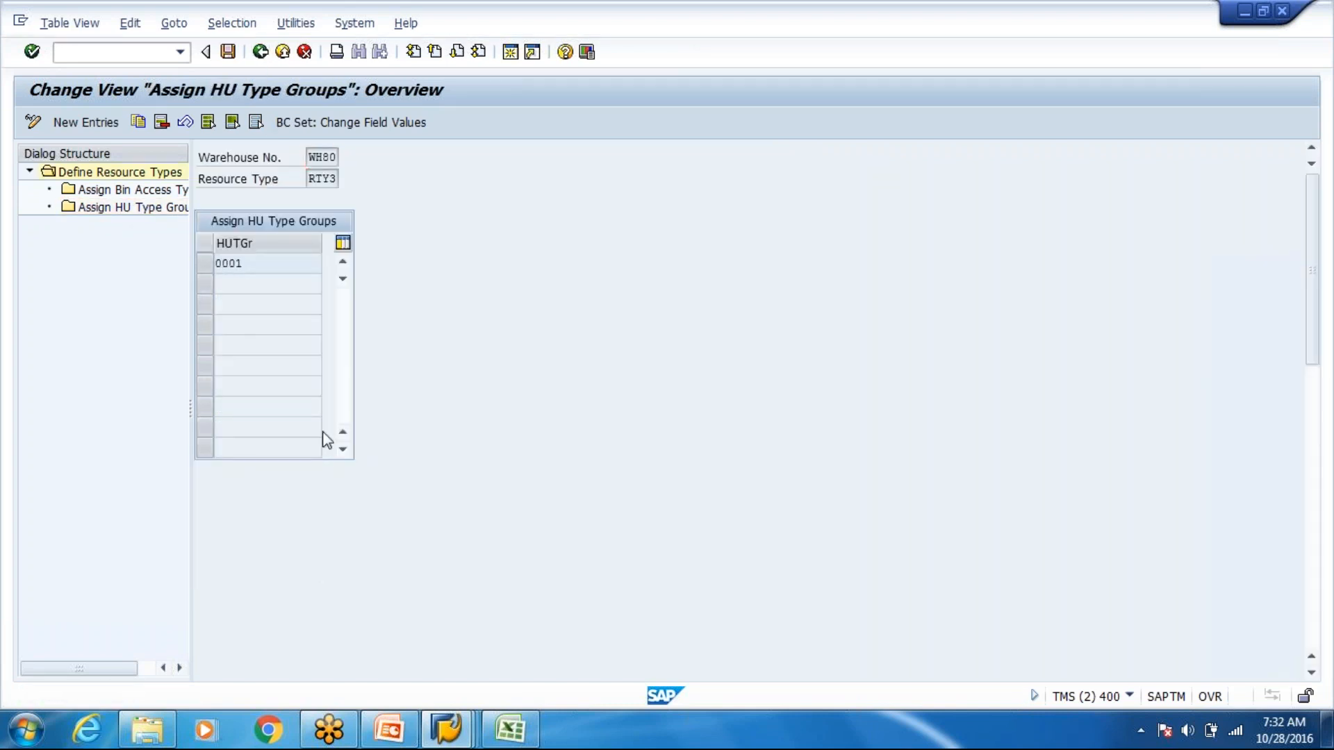
Add the HU type groups HG02 and HG01 to WH80 resource type RTY2
{"action": "left_click", "coordinate": [205, 420]}
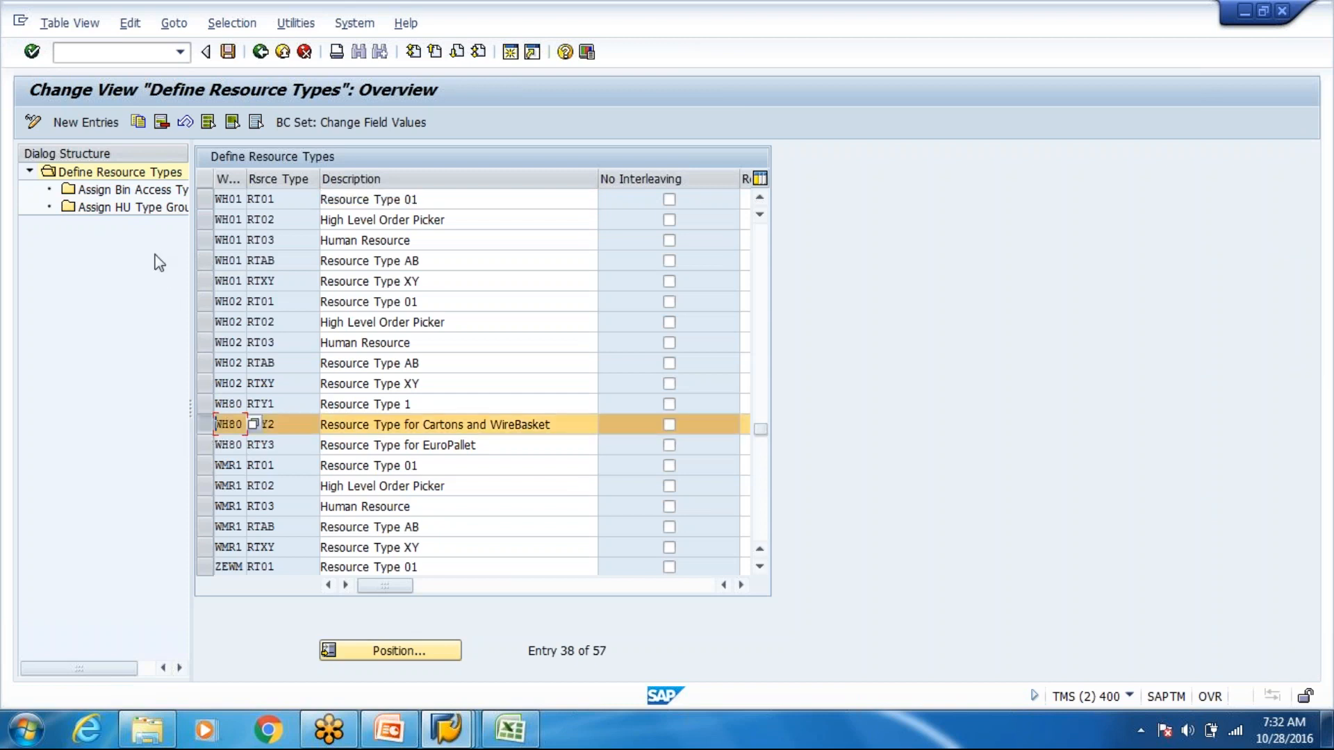
{"action": "double_click", "coordinate": [128, 207]}
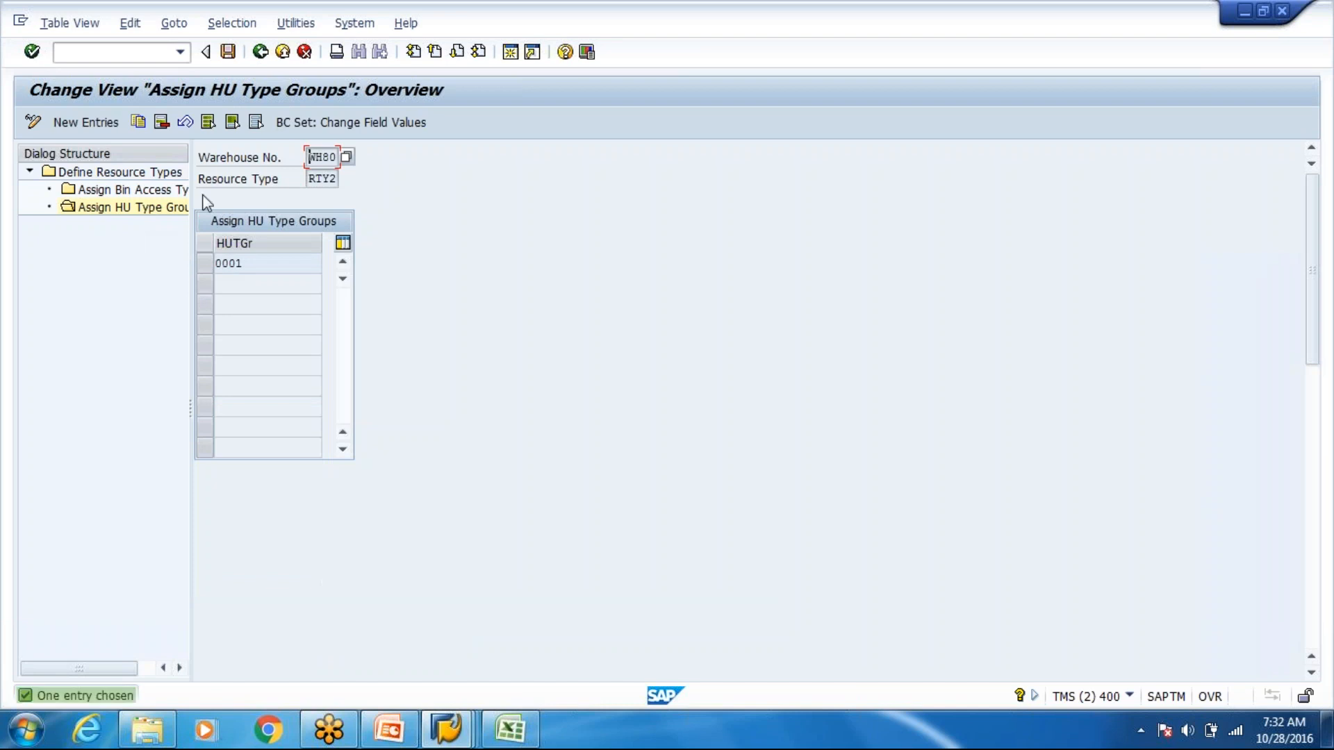
{"action": "left_click", "coordinate": [86, 119]}
{"action": "left_click", "coordinate": [293, 262]}
{"action": "type", "text": "HG02"}
{"action": "key", "text": "Down"}
{"action": "type", "text": "0001"}
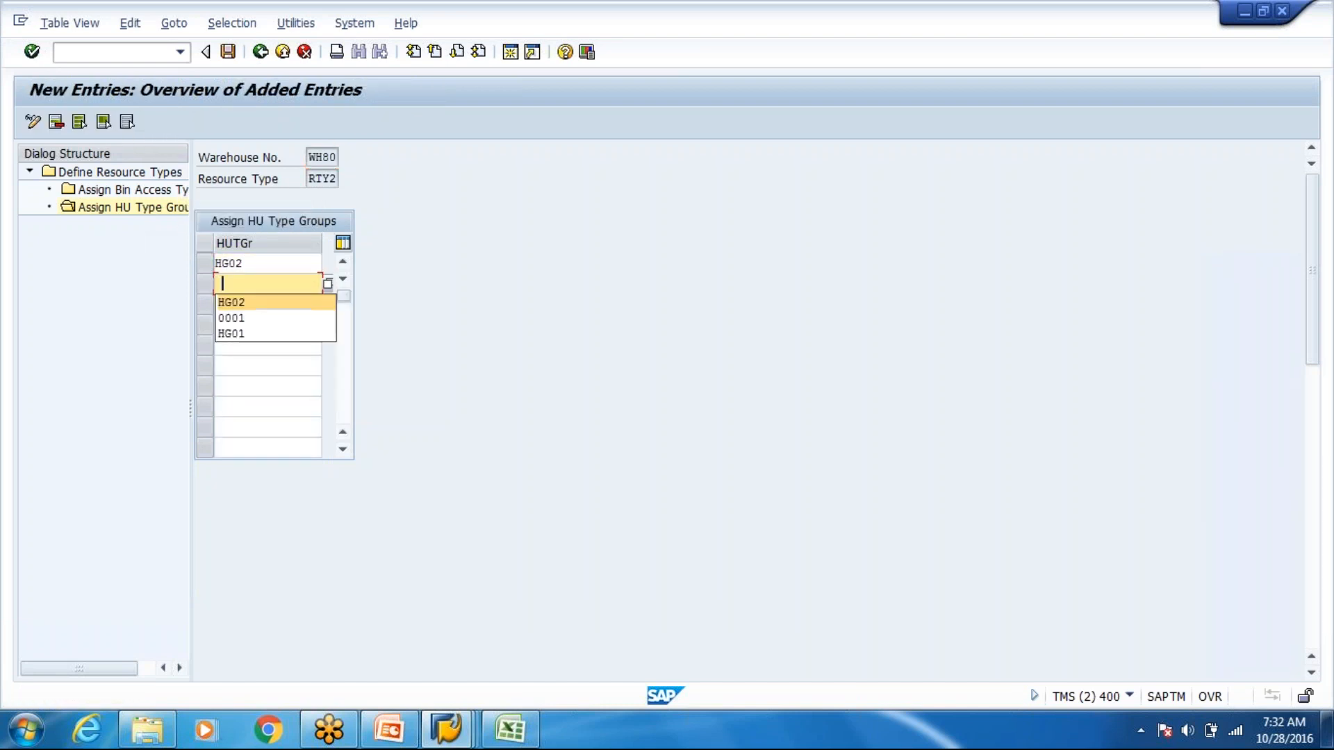
{"action": "key", "text": "BackSpace"}
{"action": "key", "text": "BackSpace"}
{"action": "key", "text": "BackSpace"}
{"action": "key", "text": "BackSpace"}
{"action": "key", "text": "Down"}
{"action": "key", "text": "Down"}
{"action": "key", "text": "Down"}
{"action": "key", "text": "Return"}
{"action": "key", "text": "Return"}
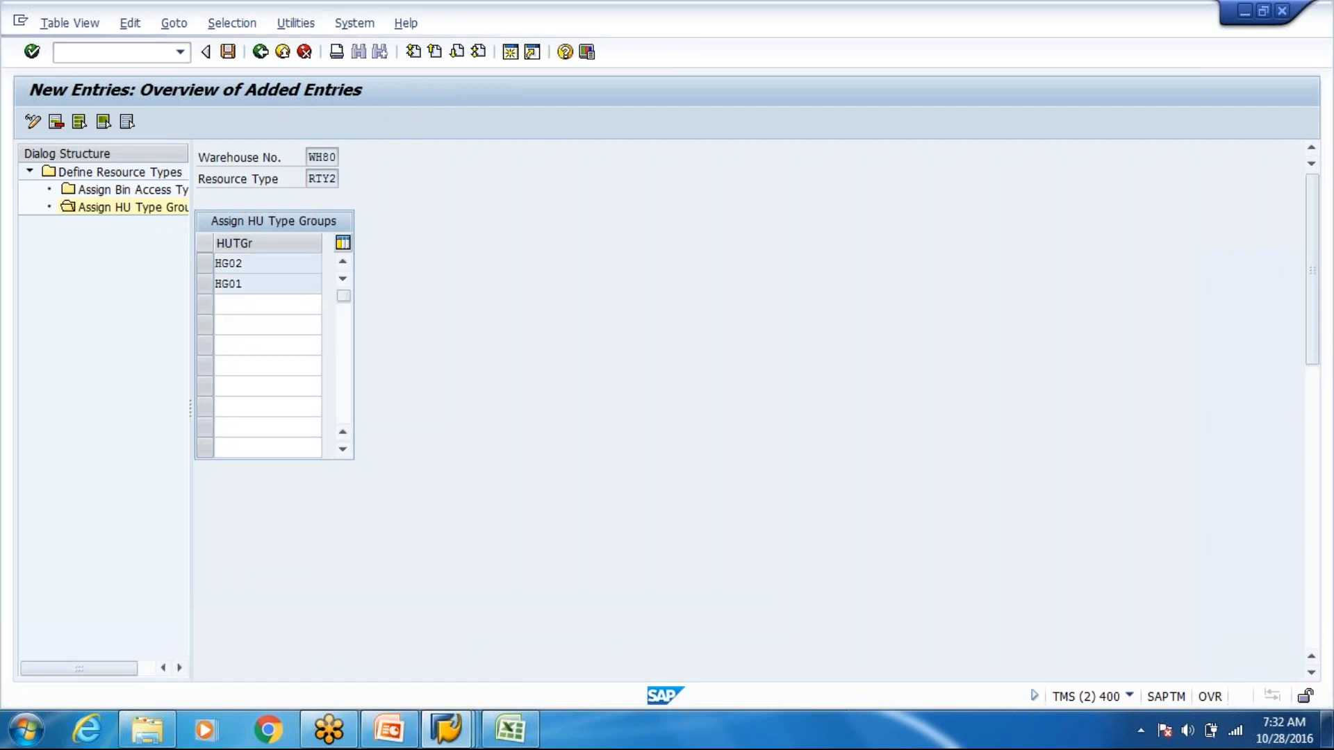
{"action": "left_click", "coordinate": [269, 305]}
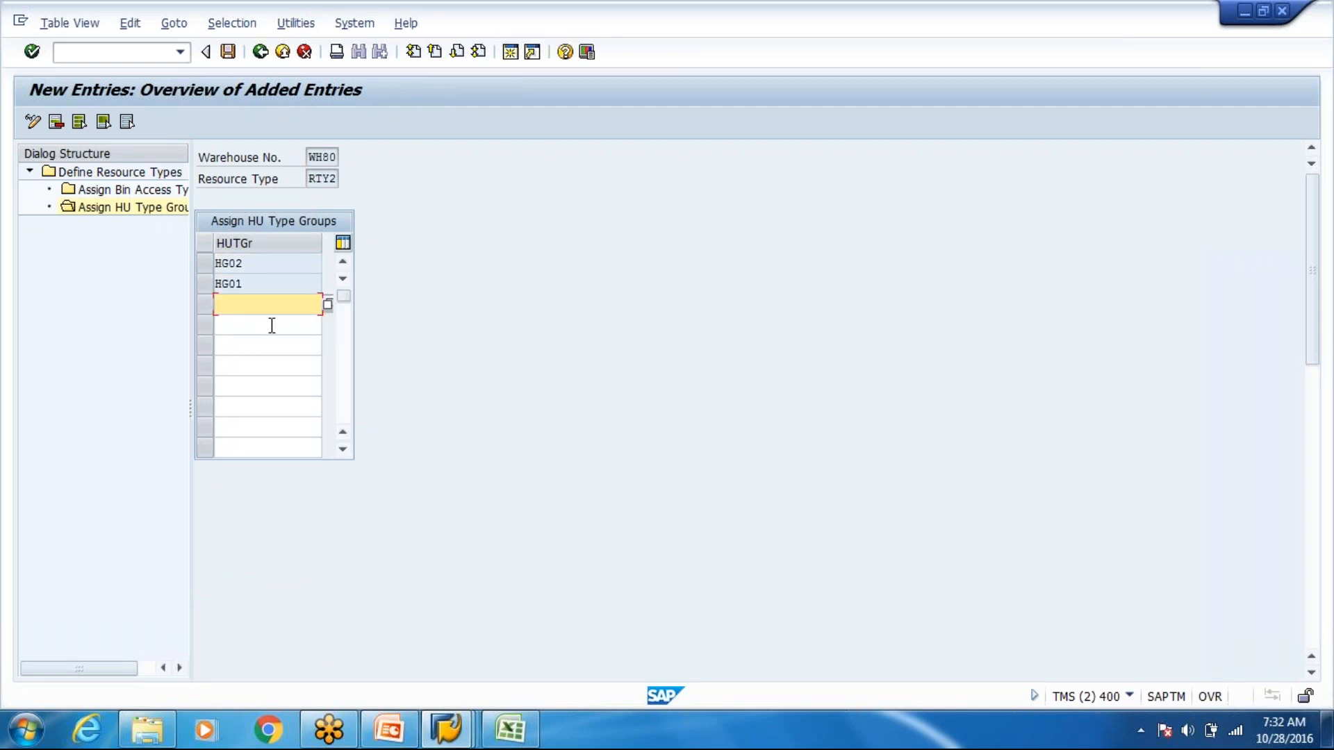
{"action": "left_click", "coordinate": [260, 53]}
Delete HU type group 0001 from resource type RTY2, save, and return to the implementation guide
{"action": "left_click", "coordinate": [205, 264]}
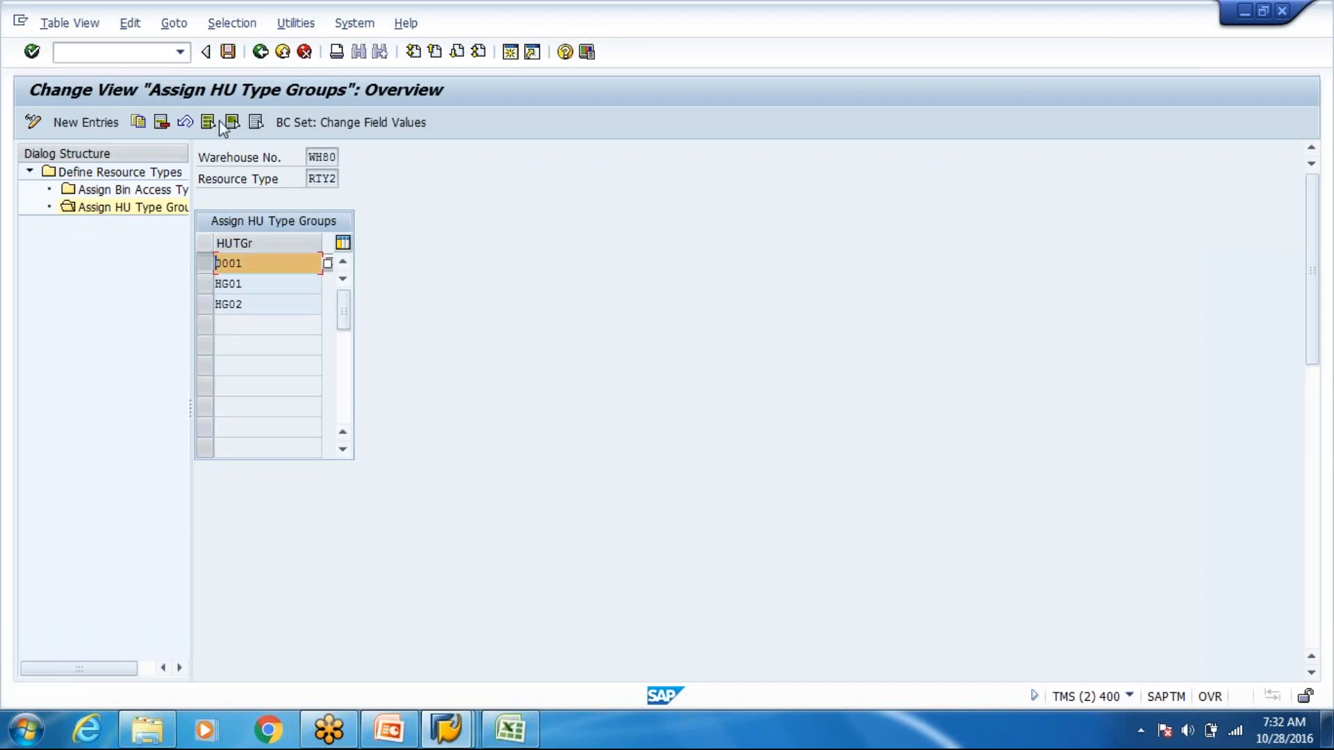
{"action": "left_click", "coordinate": [162, 122]}
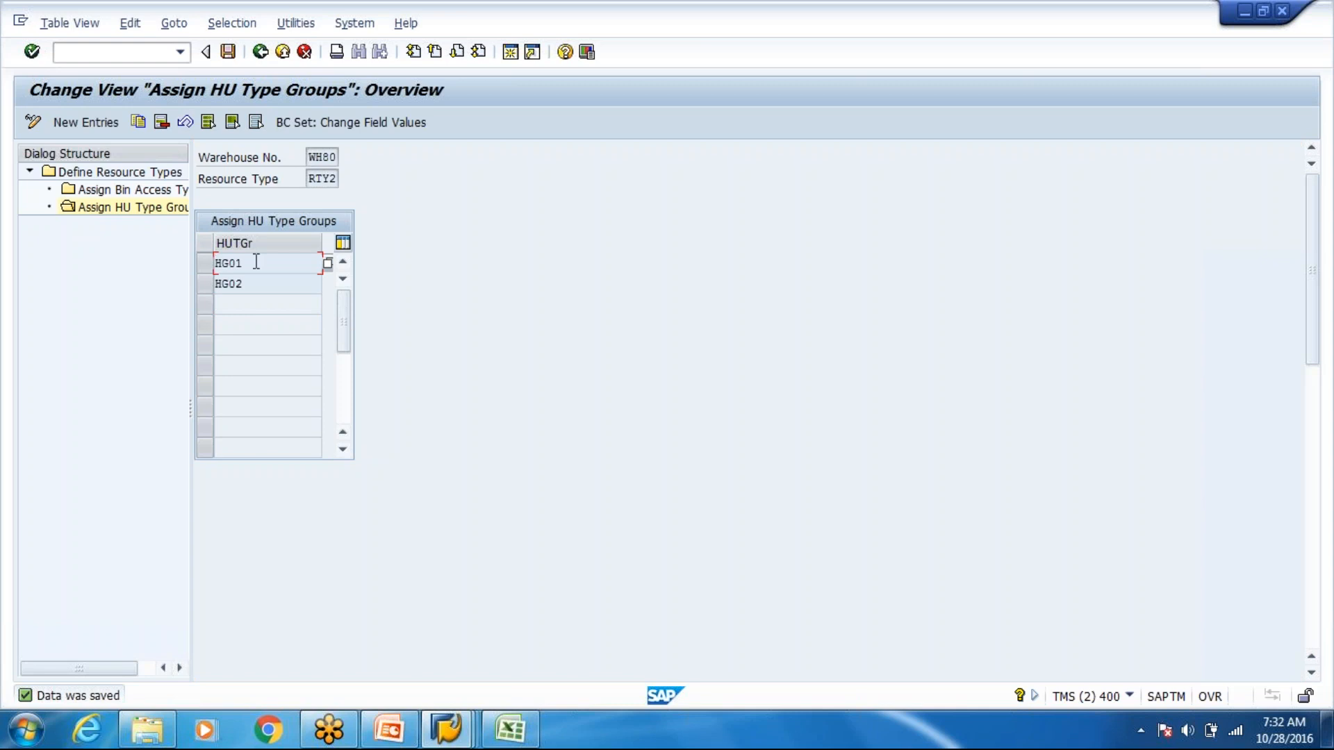
{"action": "left_click", "coordinate": [265, 53]}
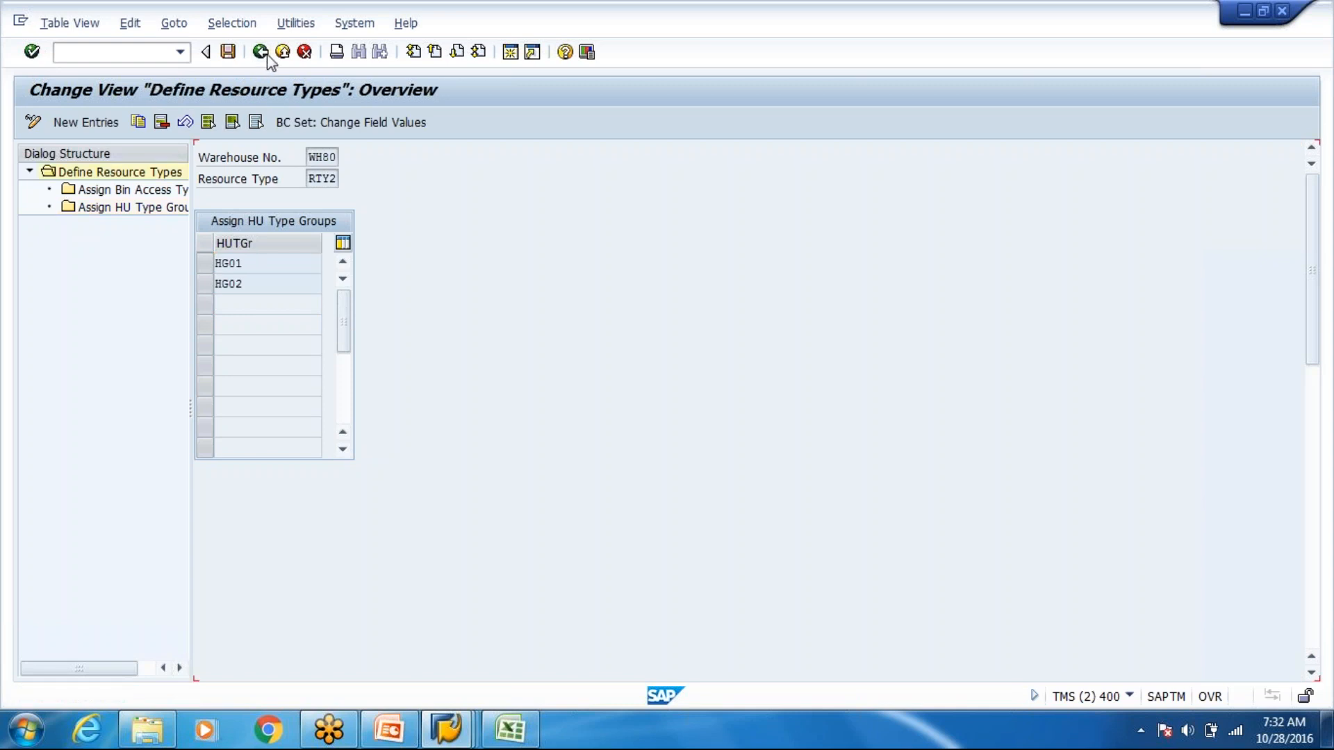
{"action": "left_click", "coordinate": [267, 54]}
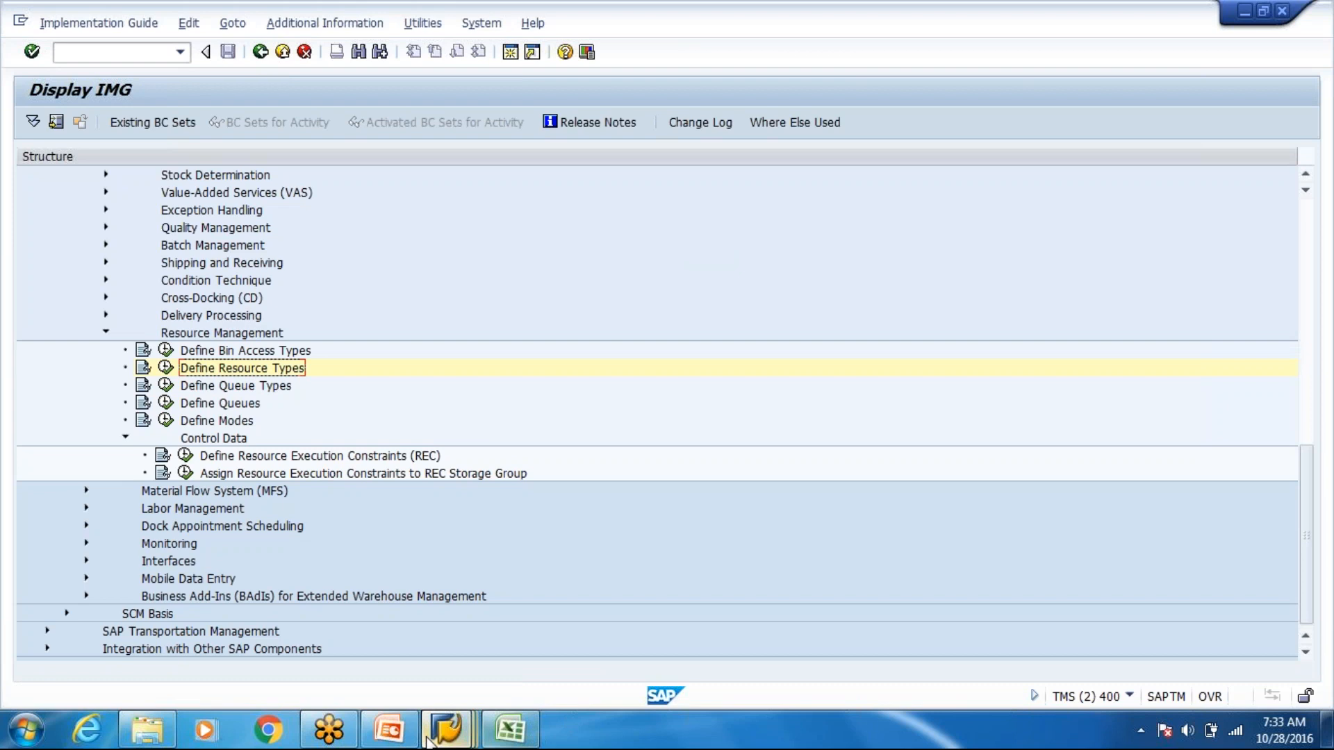
In the new WH80 resources session, assign resource type RTY1 to resource FLT1 and save the entry
{"action": "mouse_move", "coordinate": [428, 742]}
{"action": "left_click", "coordinate": [361, 637]}
{"action": "left_click", "coordinate": [207, 245]}
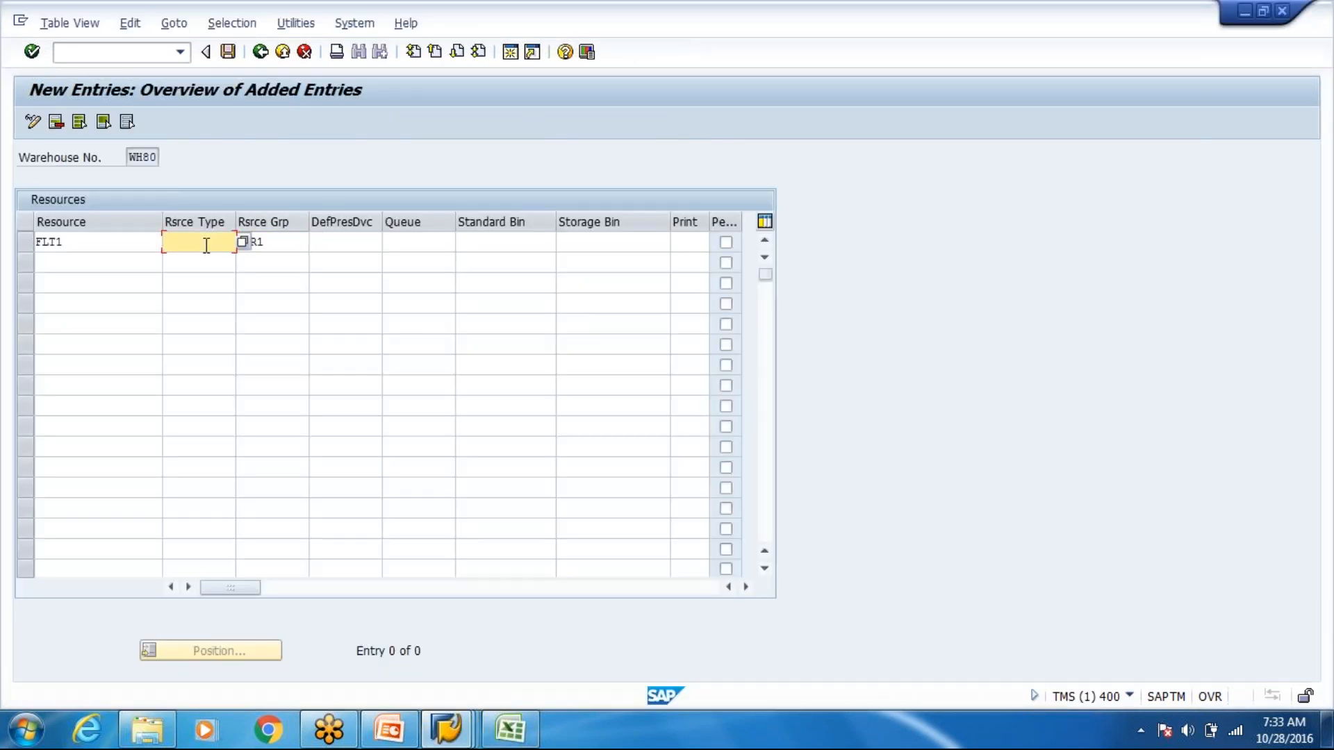
{"action": "key", "text": "Return"}
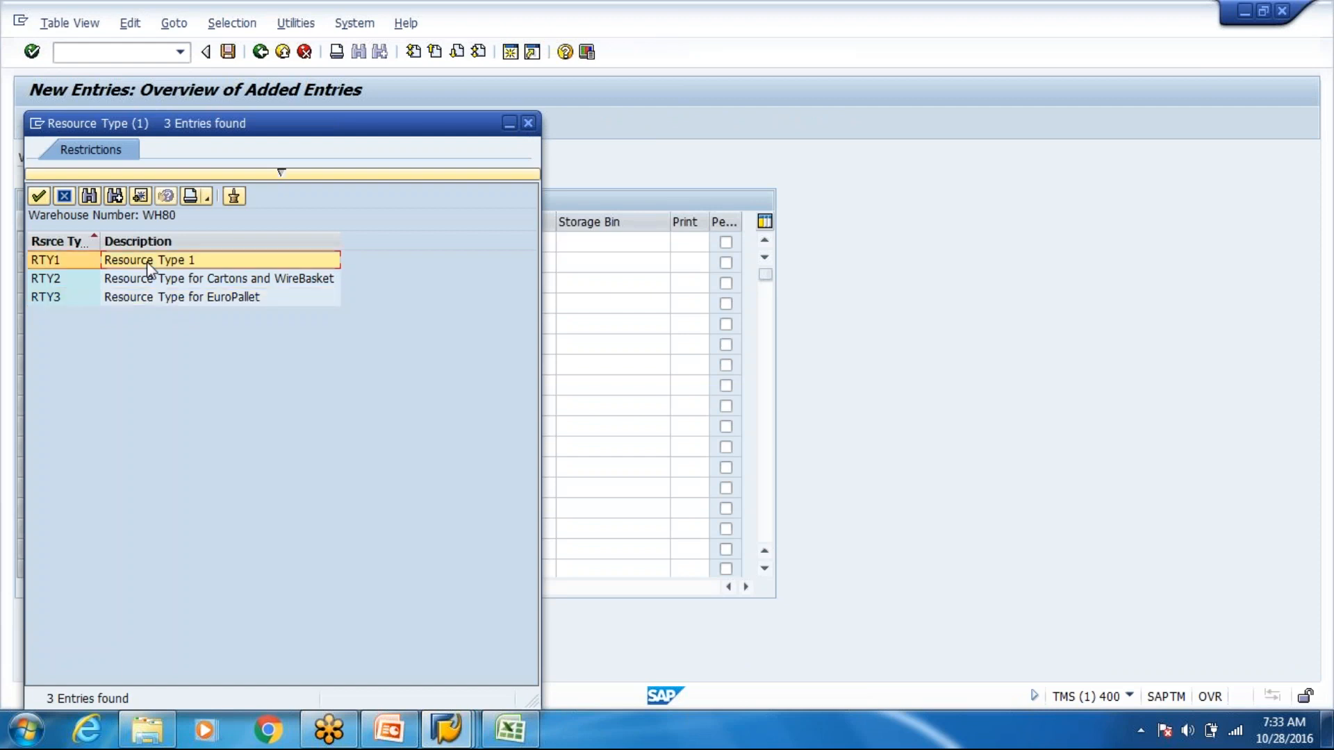
{"action": "double_click", "coordinate": [150, 269]}
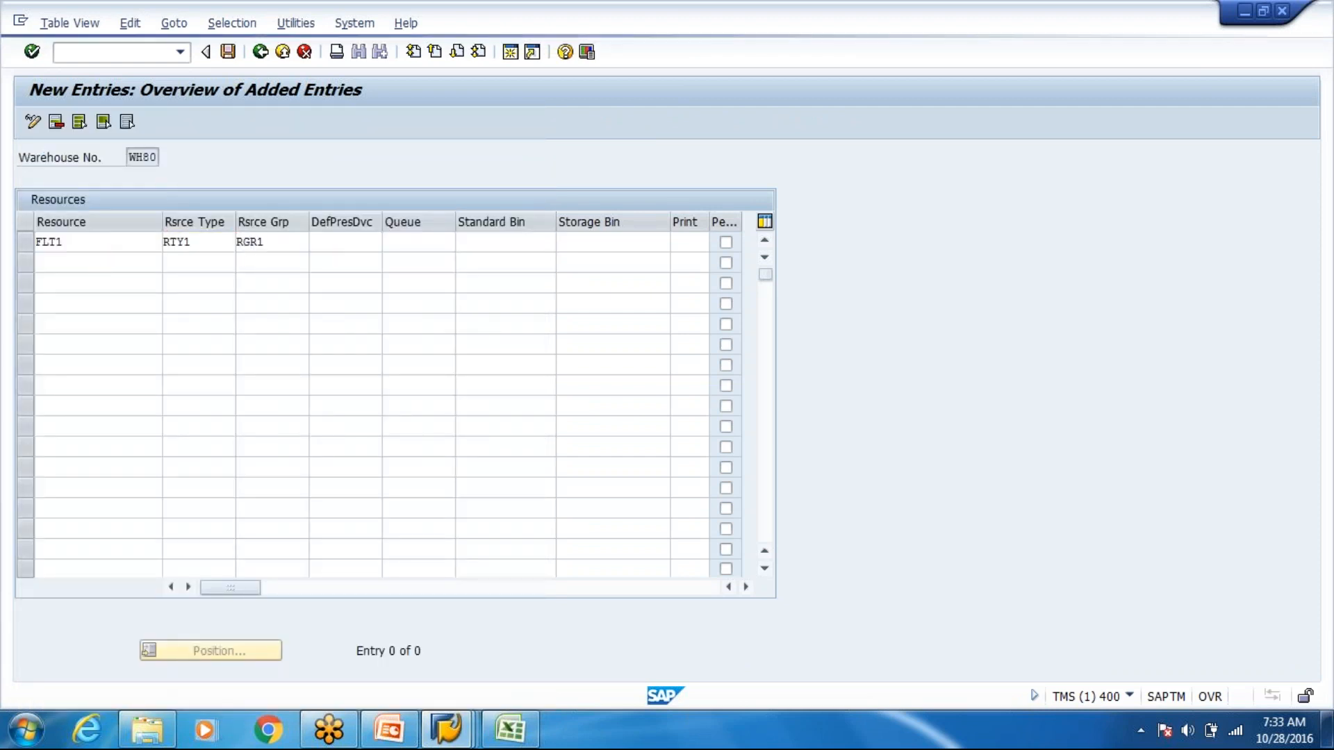
Reopen the resource types definition from the implementation guide and position the list at warehouse WH80
{"action": "left_click", "coordinate": [447, 729]}
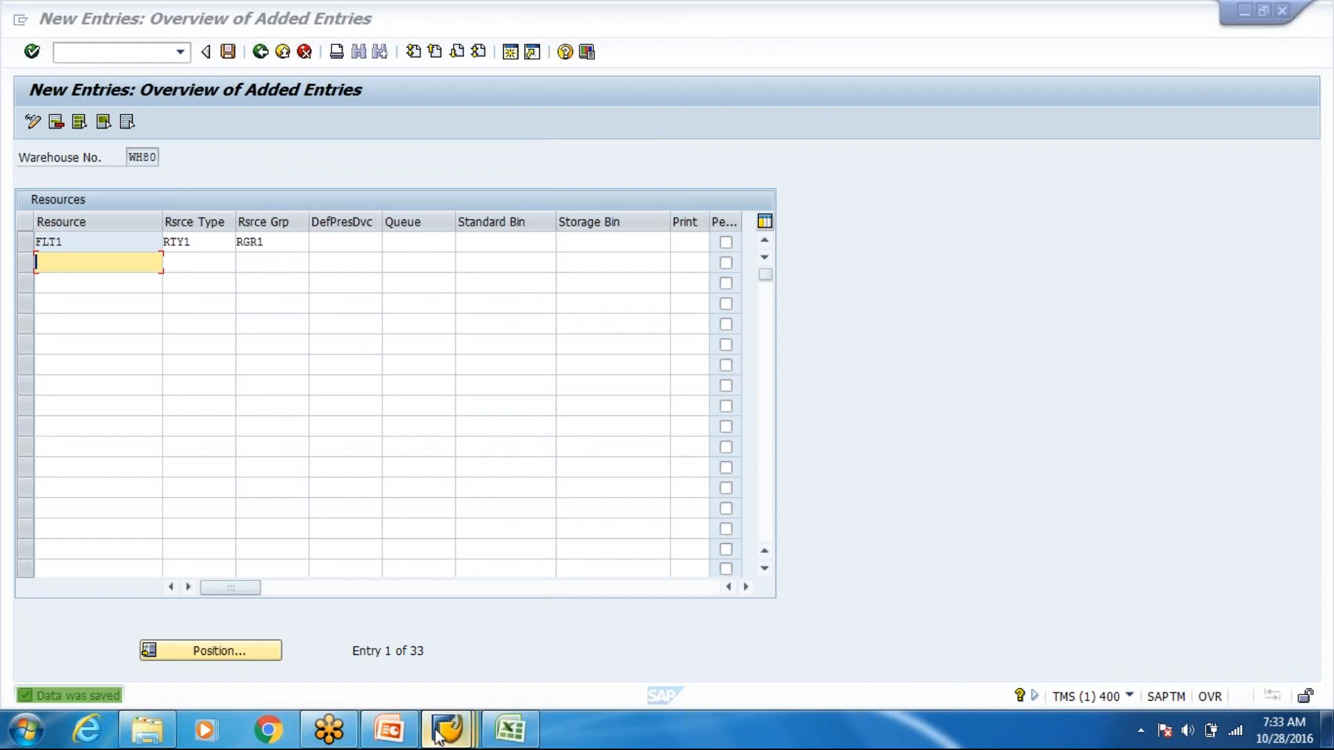
{"action": "left_click", "coordinate": [566, 653]}
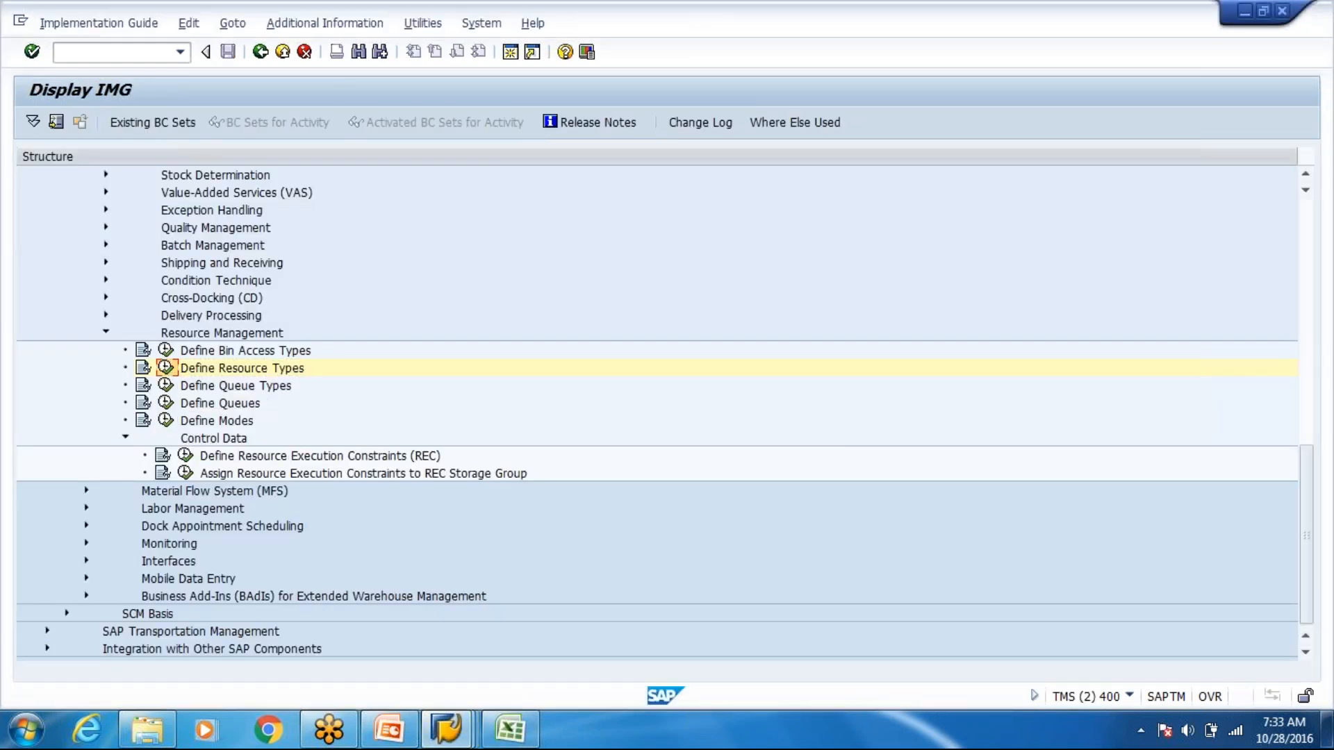
{"action": "left_click", "coordinate": [166, 368]}
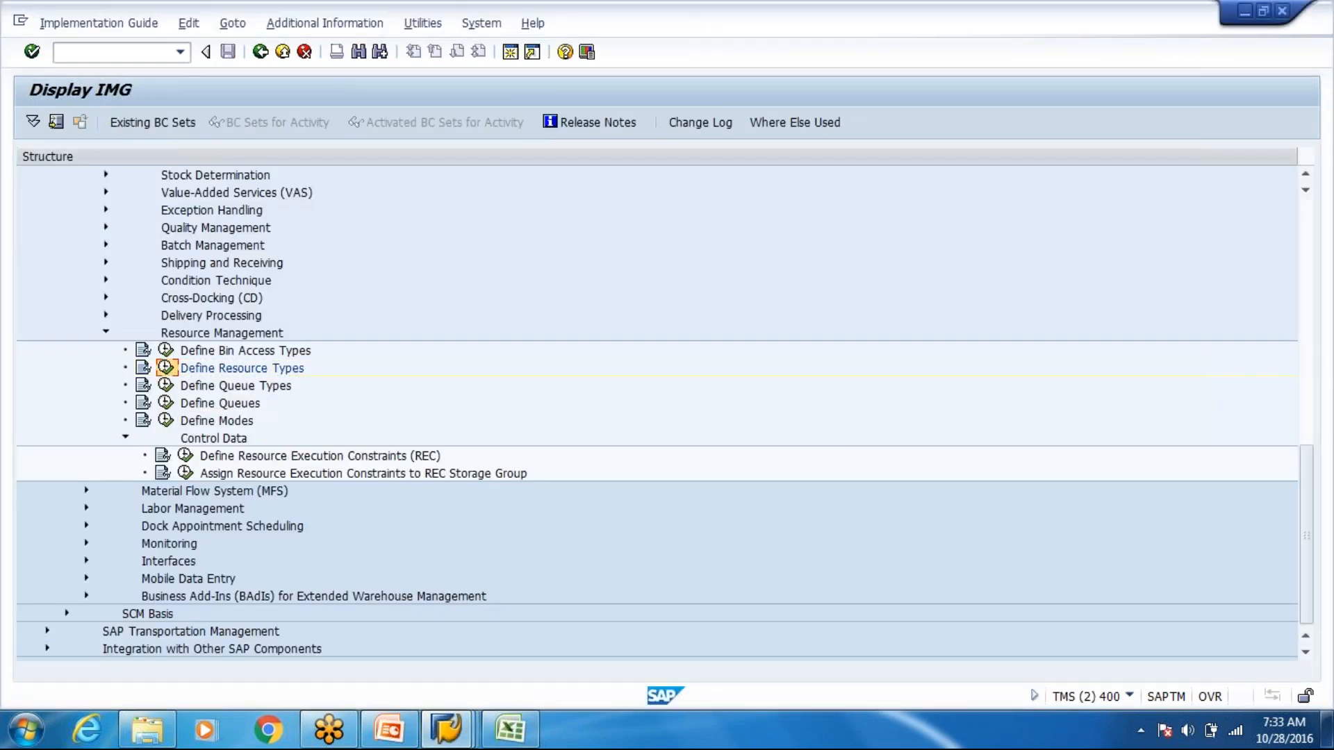
{"action": "left_click", "coordinate": [378, 651]}
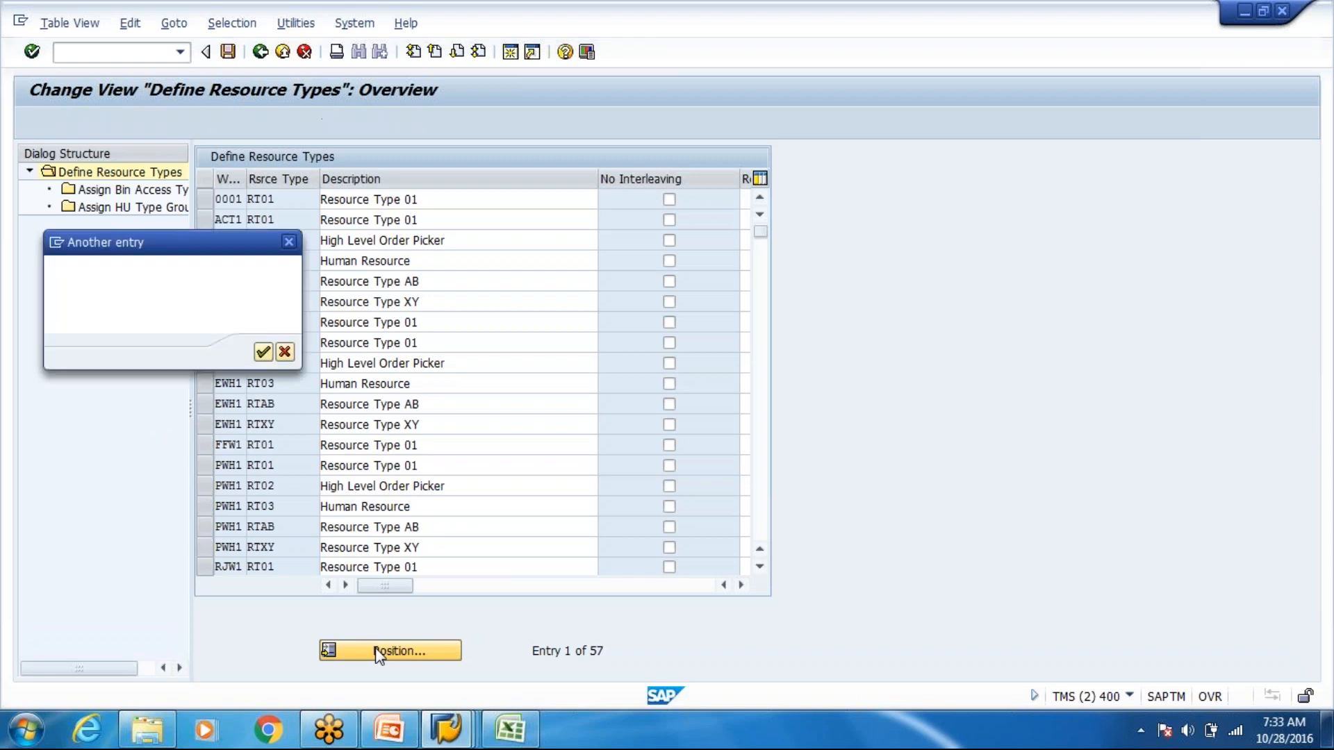
{"action": "key", "text": "Up"}
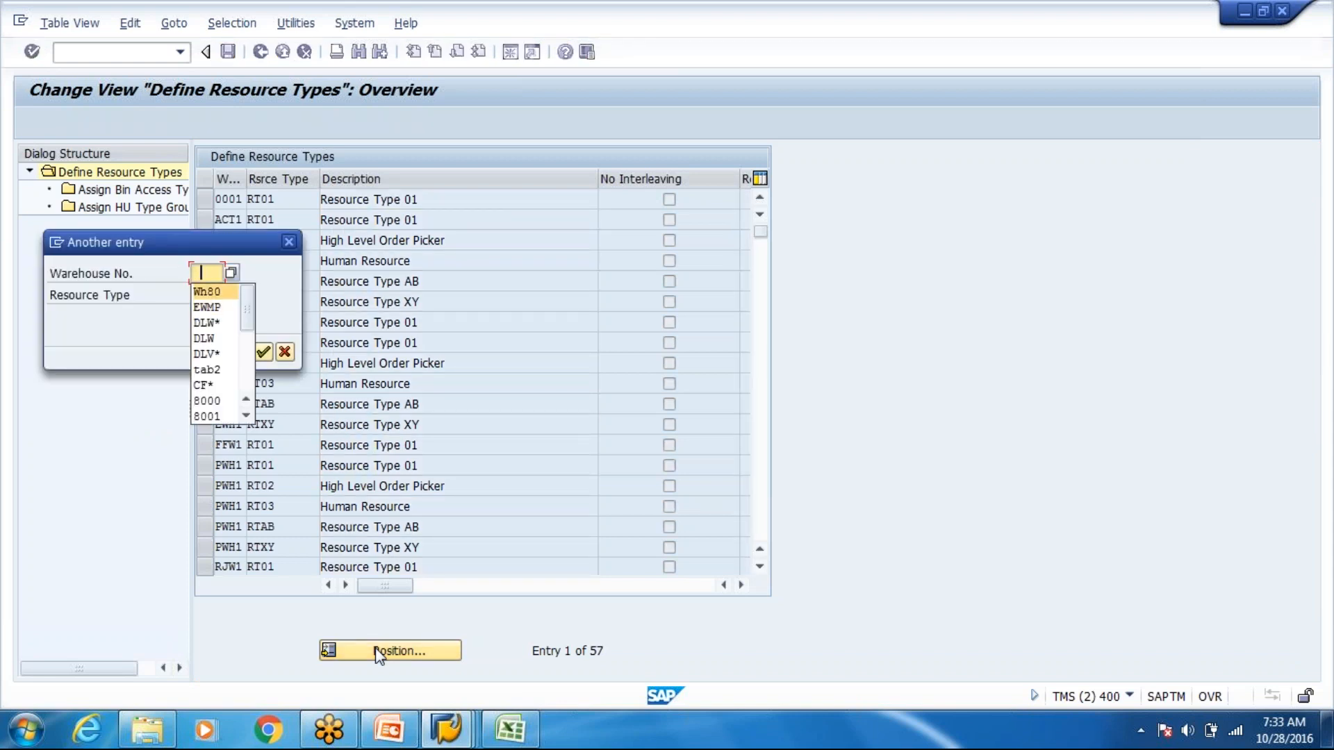
{"action": "key", "text": "Return"}
{"action": "key", "text": "Return"}
Change the description of WH80 resource type RTY1 to "Resource Type All", save it to the customizing request, and return to the implementation guide
{"action": "left_click", "coordinate": [421, 199]}
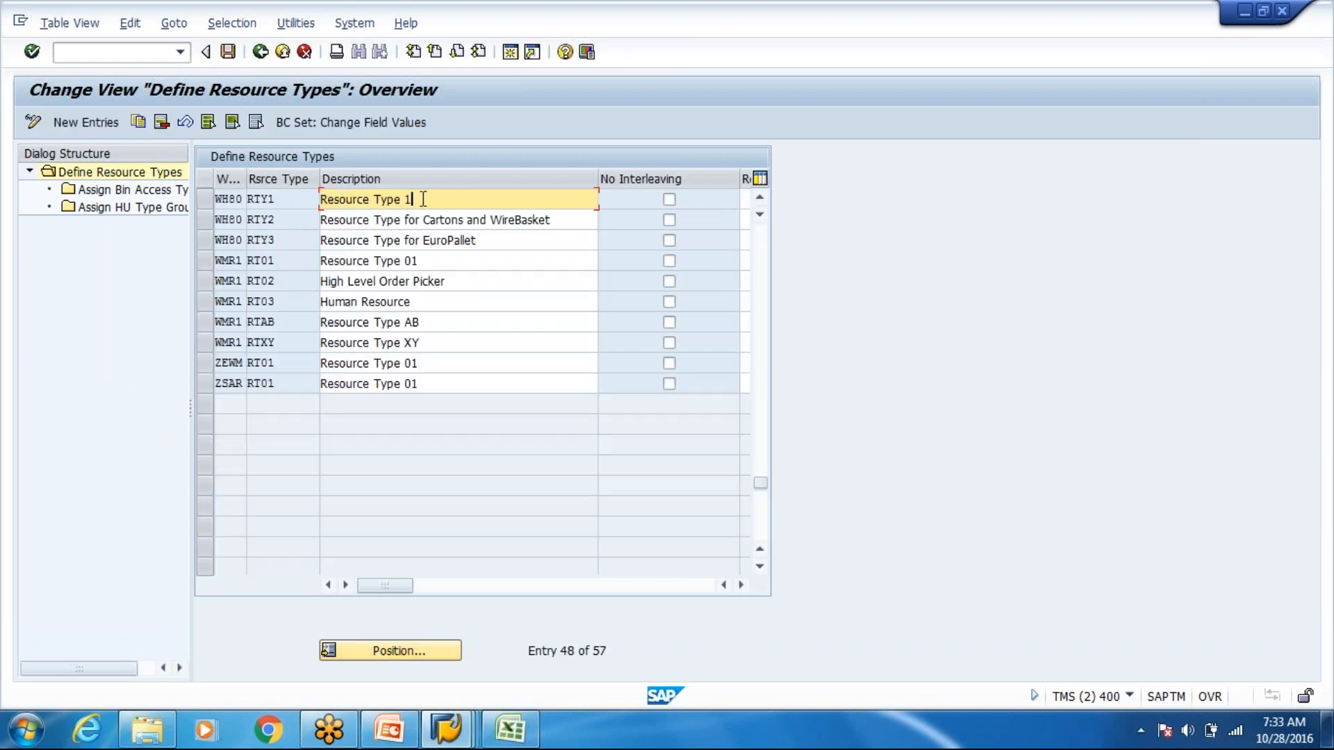
{"action": "key", "text": "BackSpace"}
{"action": "type", "text": "all"}
{"action": "key", "text": "BackSpace"}
{"action": "key", "text": "BackSpace"}
{"action": "key", "text": "BackSpace"}
{"action": "type", "text": "All"}
{"action": "key", "text": "Return"}
{"action": "key", "text": "ctrl+s"}
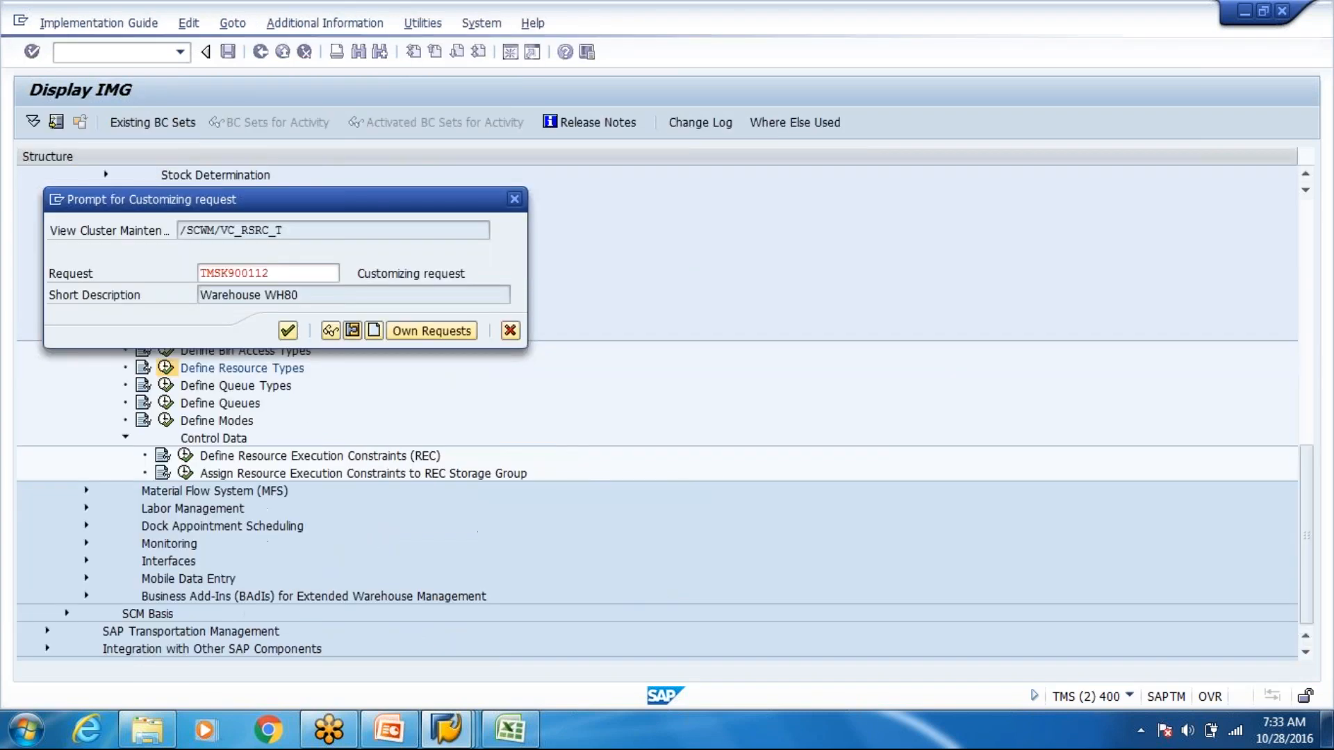
{"action": "key", "text": "Return"}
{"action": "left_click", "coordinate": [253, 53]}
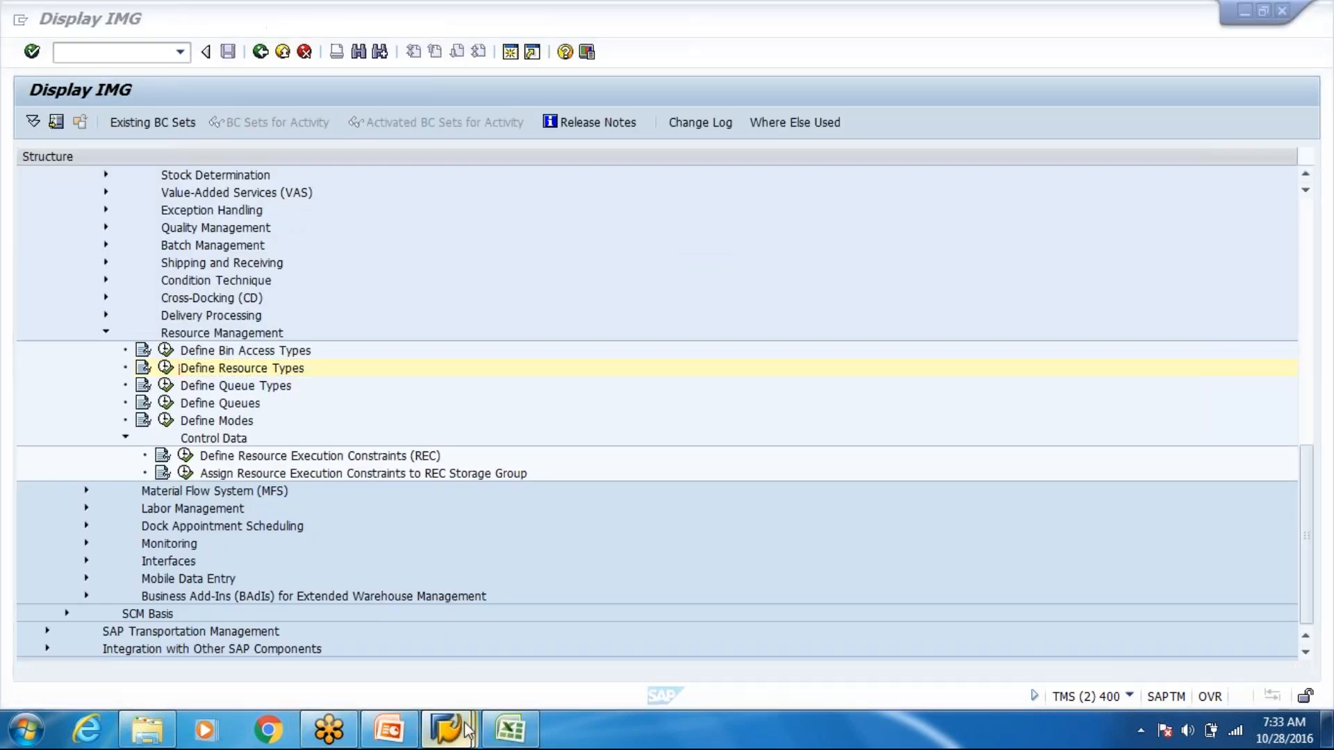
Go back to the WH80 resources session, save the FLT1 entry, and exit the resource maintenance
{"action": "left_click", "coordinate": [465, 732]}
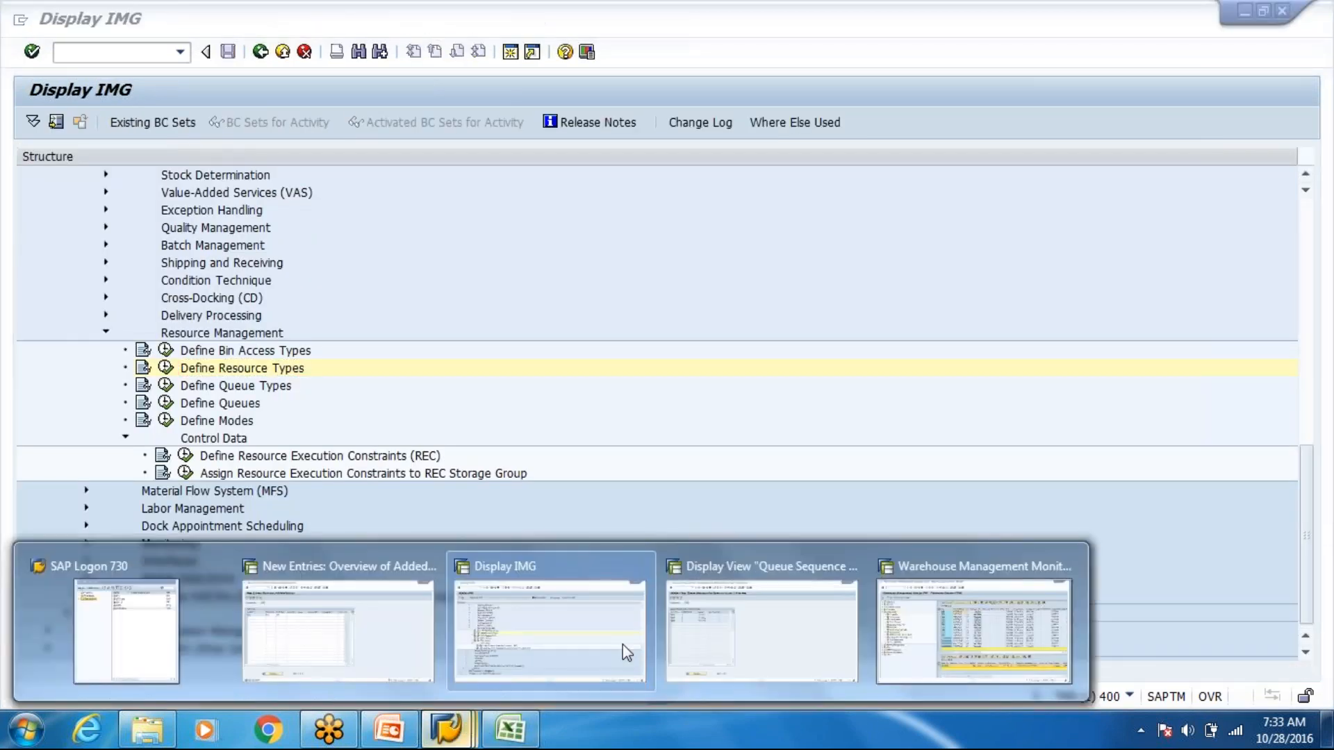
{"action": "left_click", "coordinate": [750, 607]}
{"action": "left_click", "coordinate": [446, 729]}
{"action": "left_click", "coordinate": [335, 605]}
{"action": "left_click", "coordinate": [349, 243]}
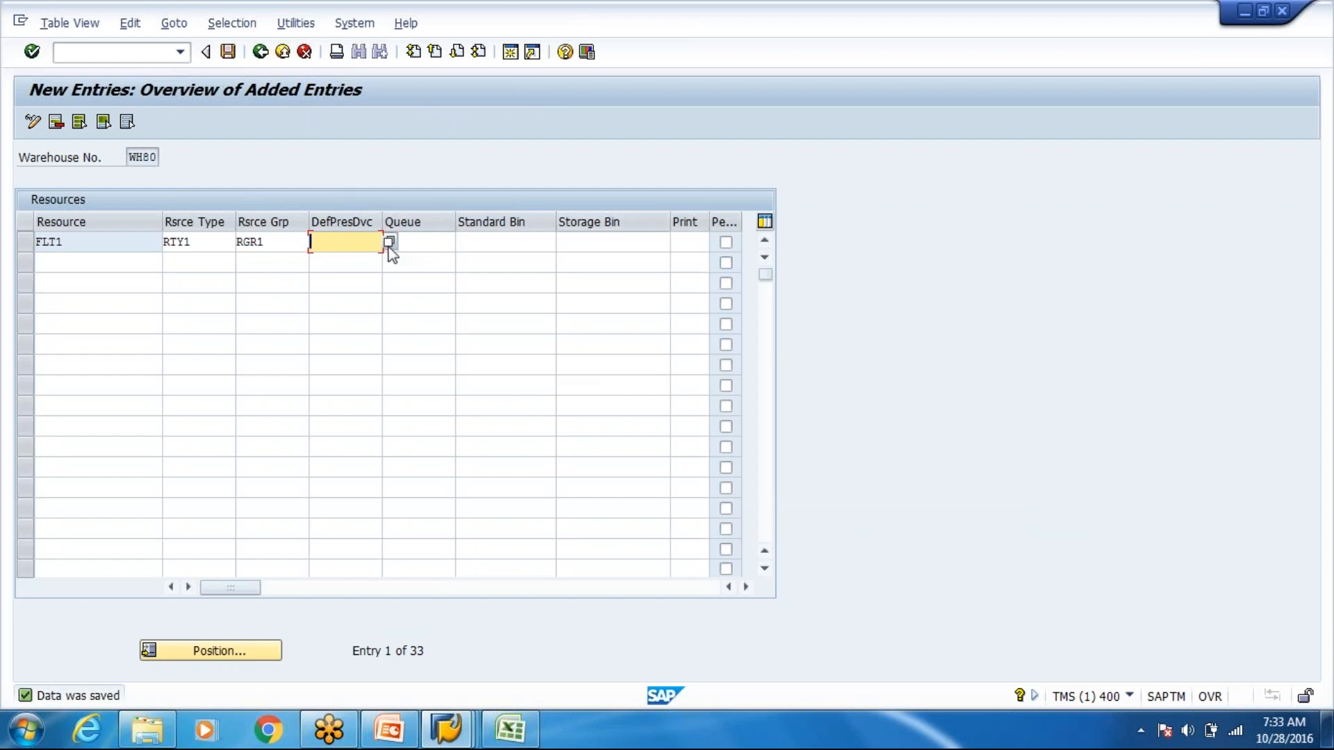
{"action": "left_click", "coordinate": [227, 52]}
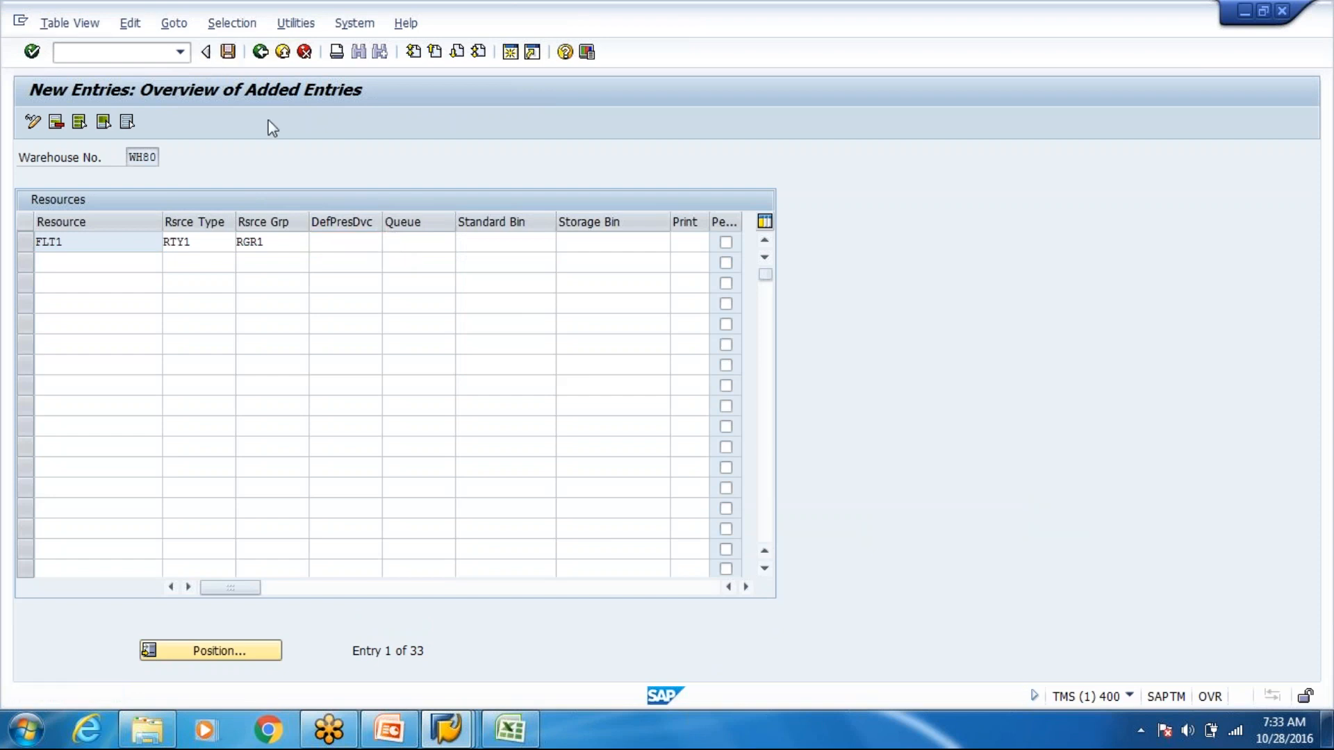
{"action": "left_click", "coordinate": [254, 56]}
{"action": "left_click", "coordinate": [254, 55]}
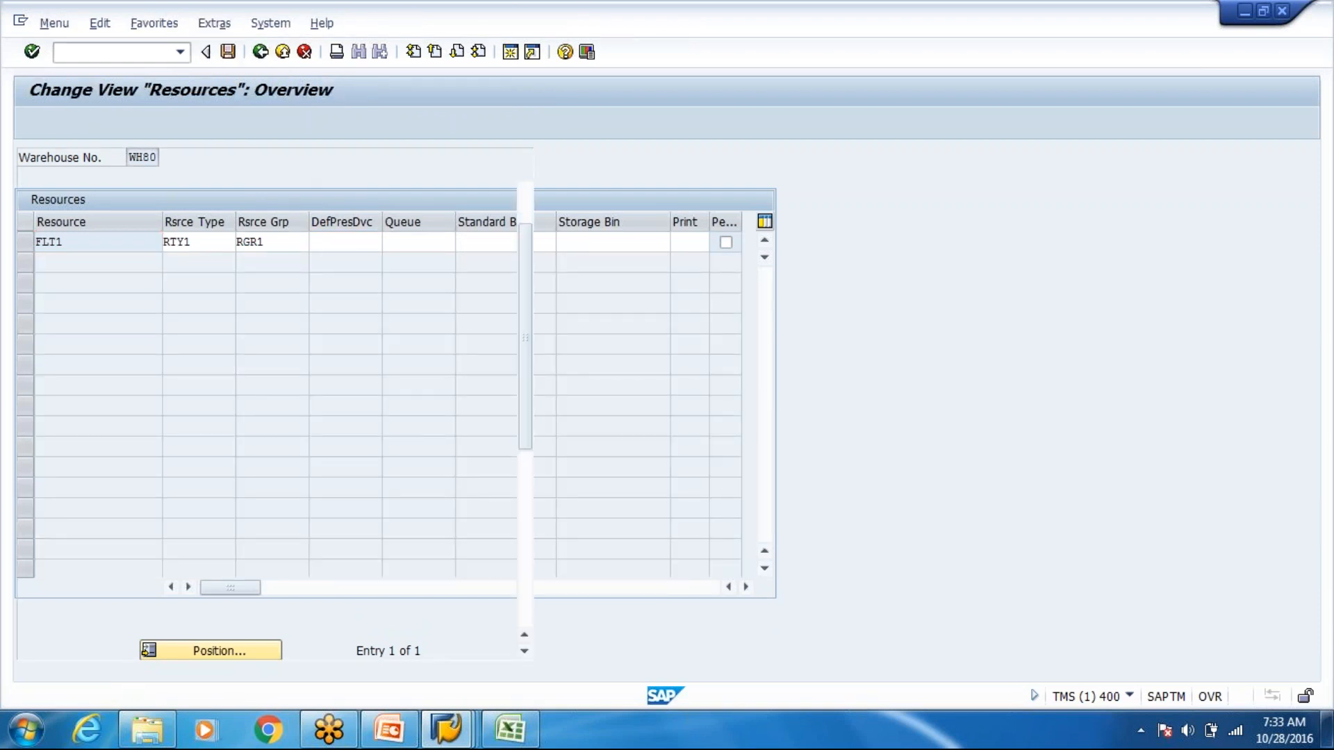
Start the RF environment with transaction /n/scwm/rfui and enter resource FLT1 in the WH80 logon
{"action": "type", "text": "/n"}
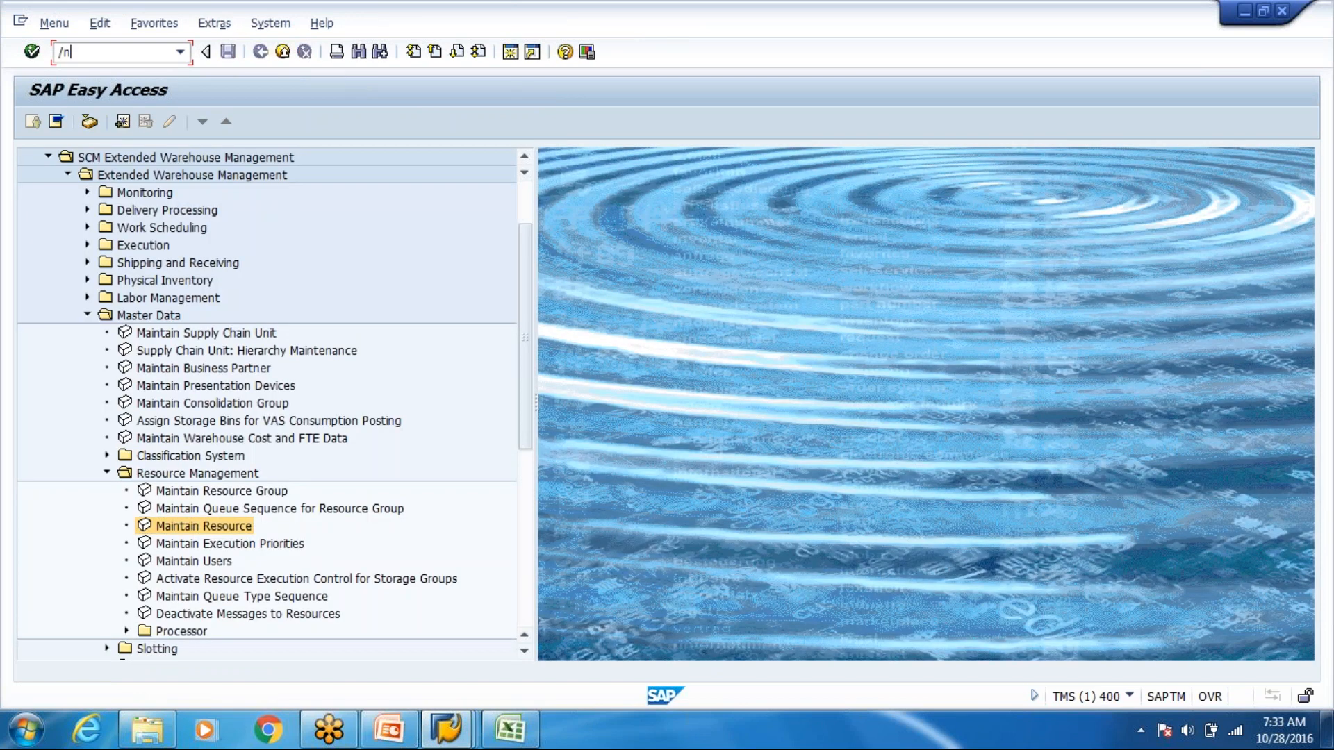
{"action": "type", "text": "/scwm/rful"}
{"action": "key", "text": "Return"}
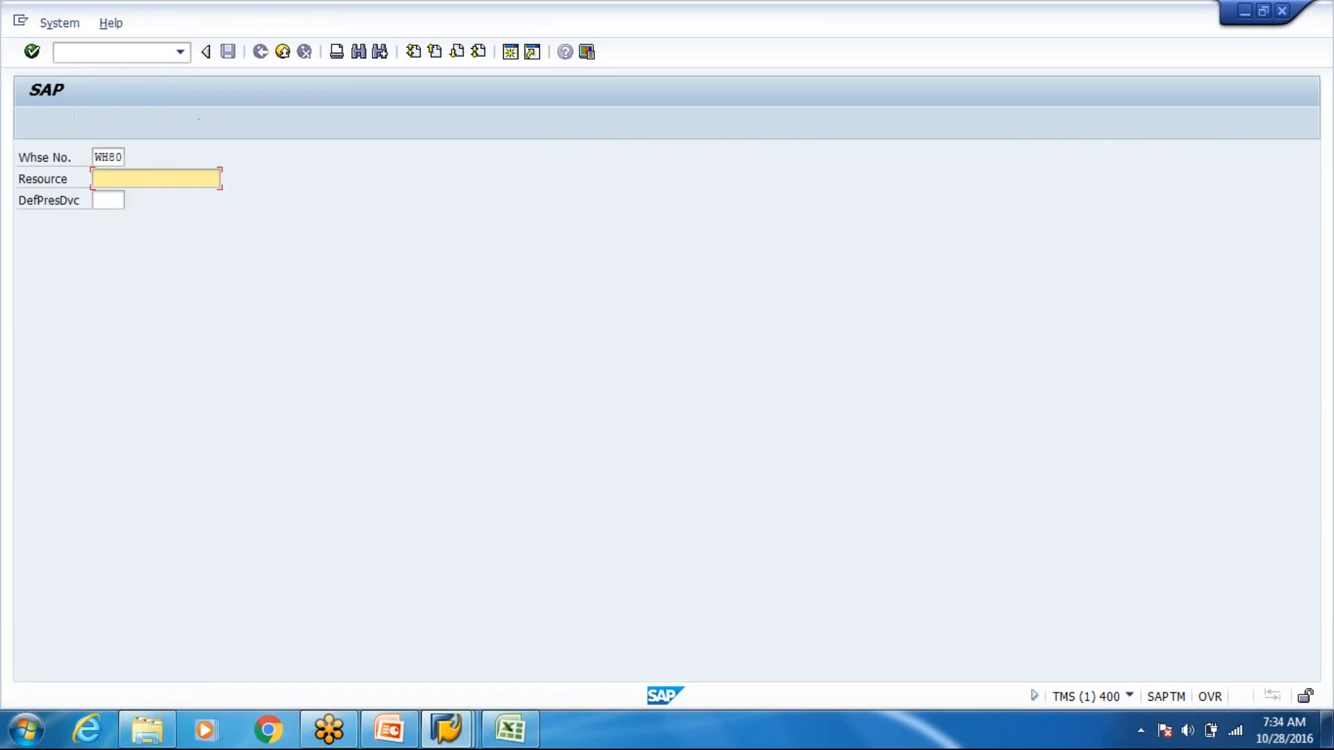
{"action": "key", "text": "Down"}
{"action": "key", "text": "Return"}
{"action": "key", "text": "Tab"}
{"action": "key", "text": "Return"}
Switch to the other SAP session, open Maintain Presentation Devices from the master data, and change it to edit mode
{"action": "key", "text": "alt+Tab"}
{"action": "left_click", "coordinate": [260, 51]}
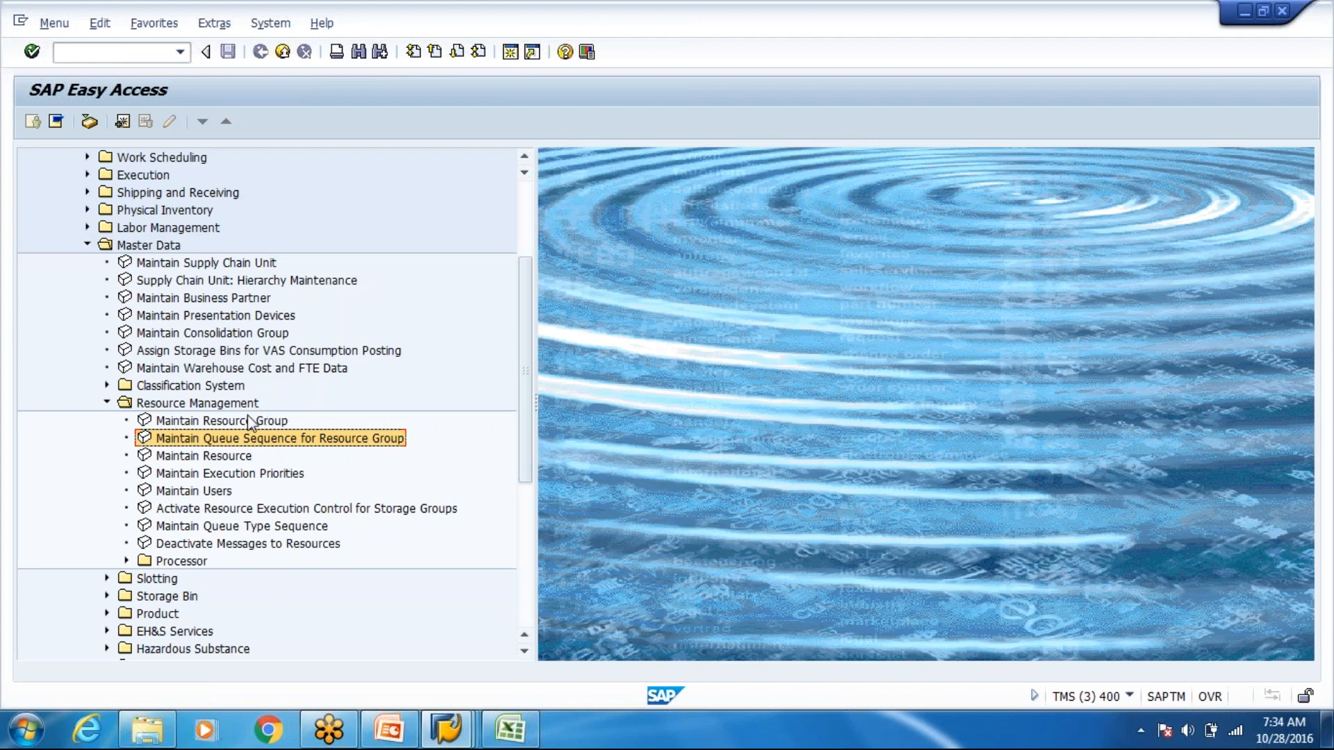
{"action": "left_click", "coordinate": [240, 344]}
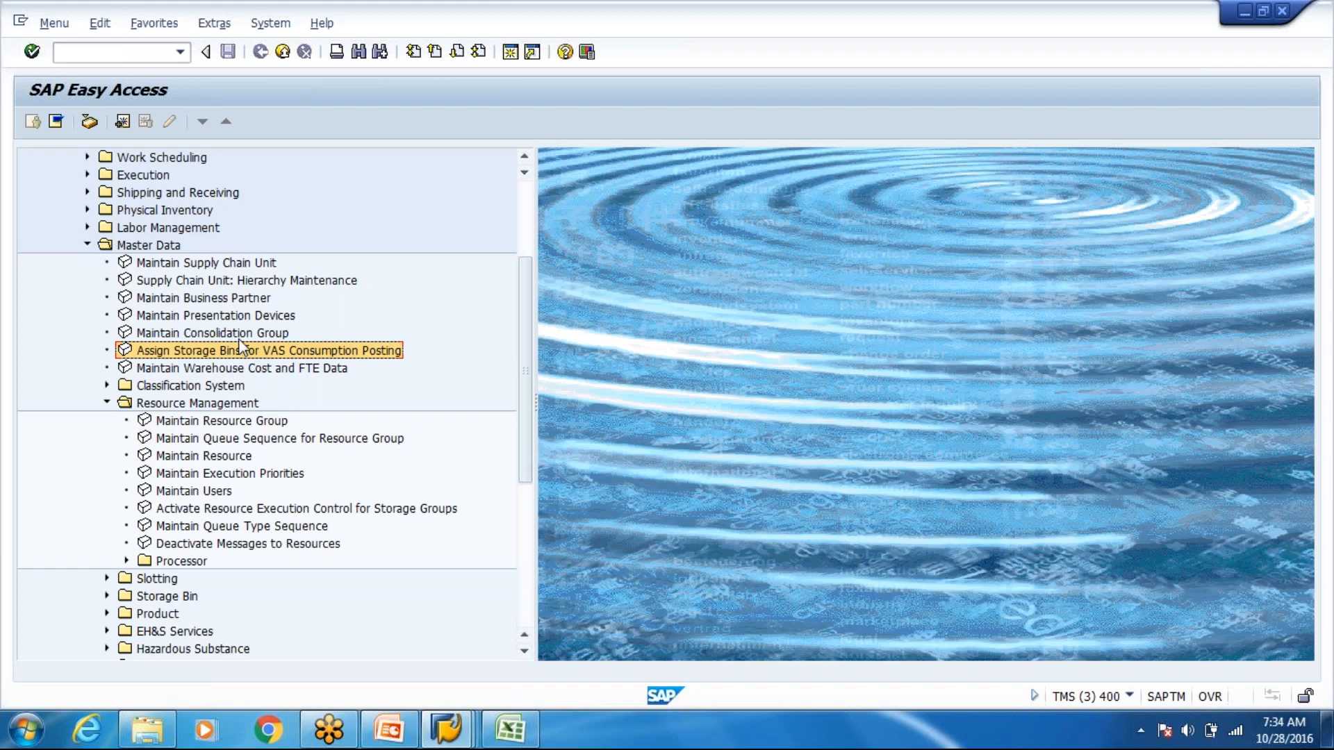
{"action": "left_click", "coordinate": [245, 316]}
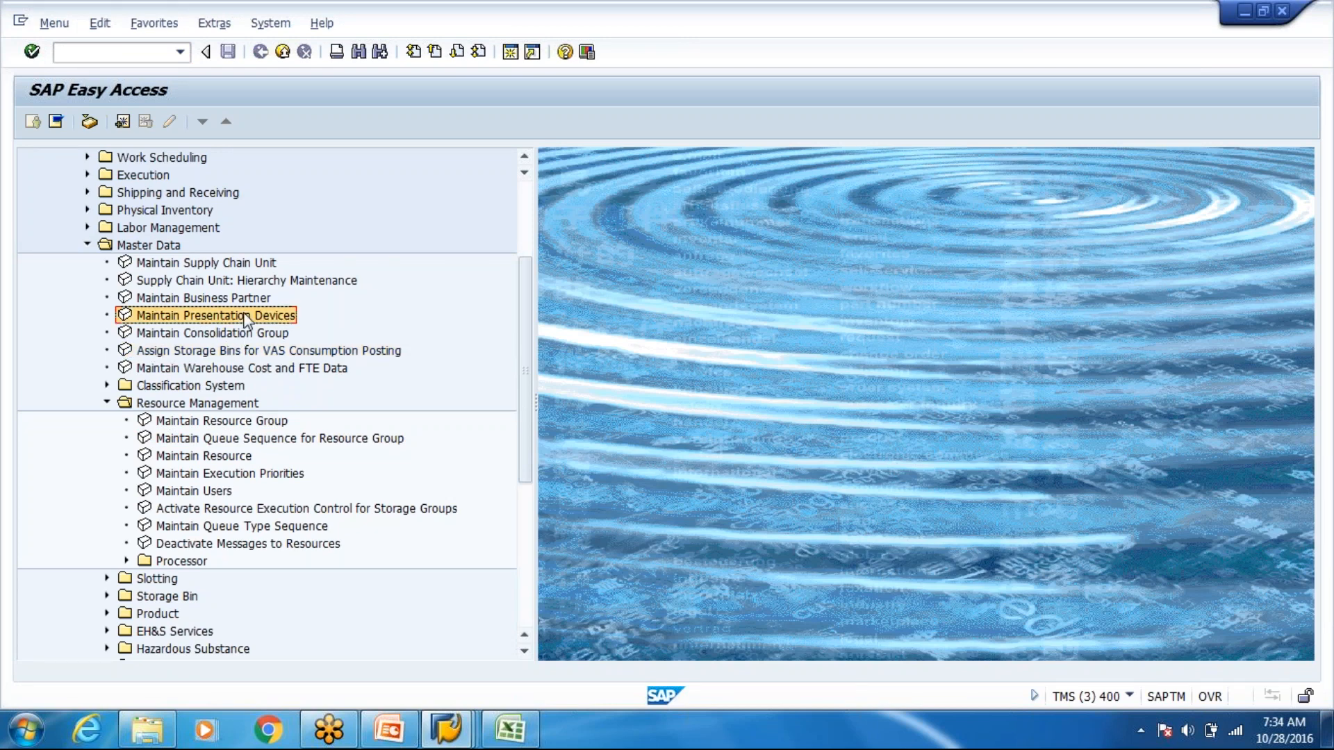
{"action": "double_click", "coordinate": [245, 317]}
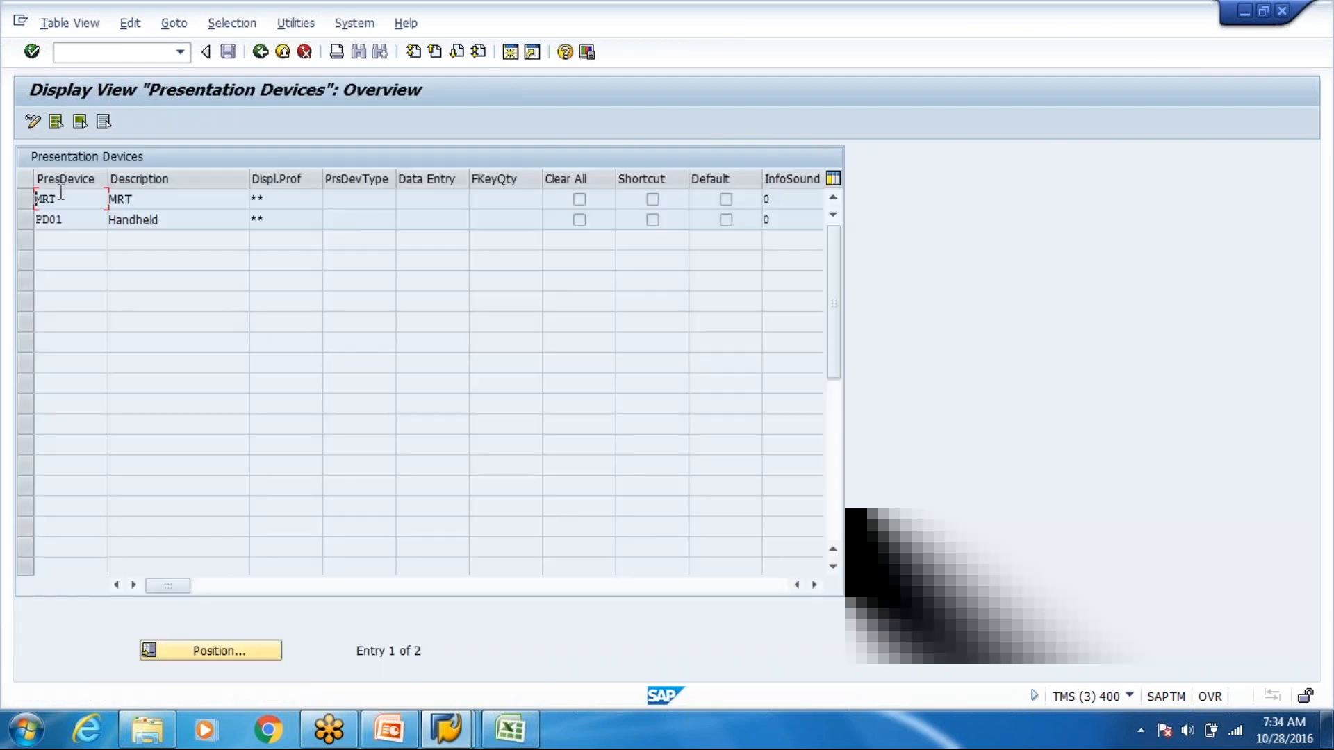
{"action": "left_click", "coordinate": [33, 125]}
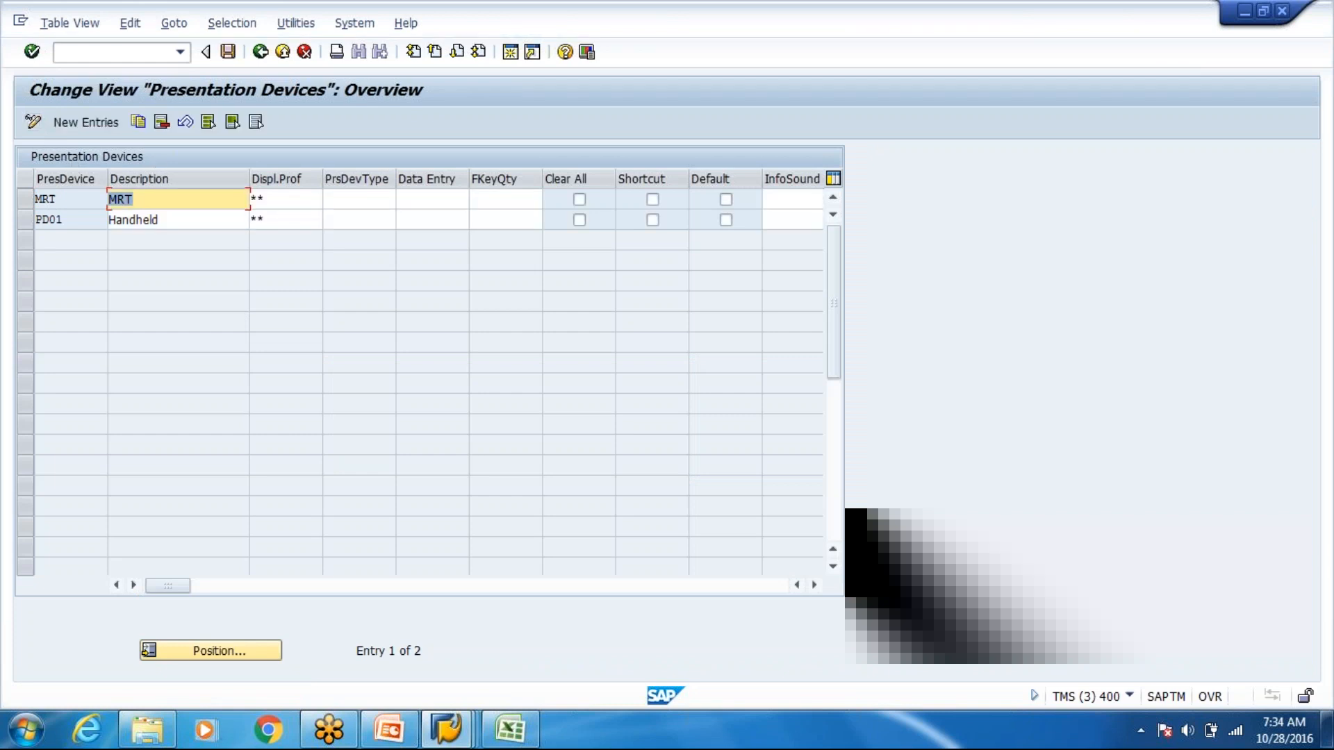
Return to the RF logon, set the default presentation device to PD01, and log on
{"action": "key", "text": "alt+Tab"}
{"action": "type", "text": "PD01"}
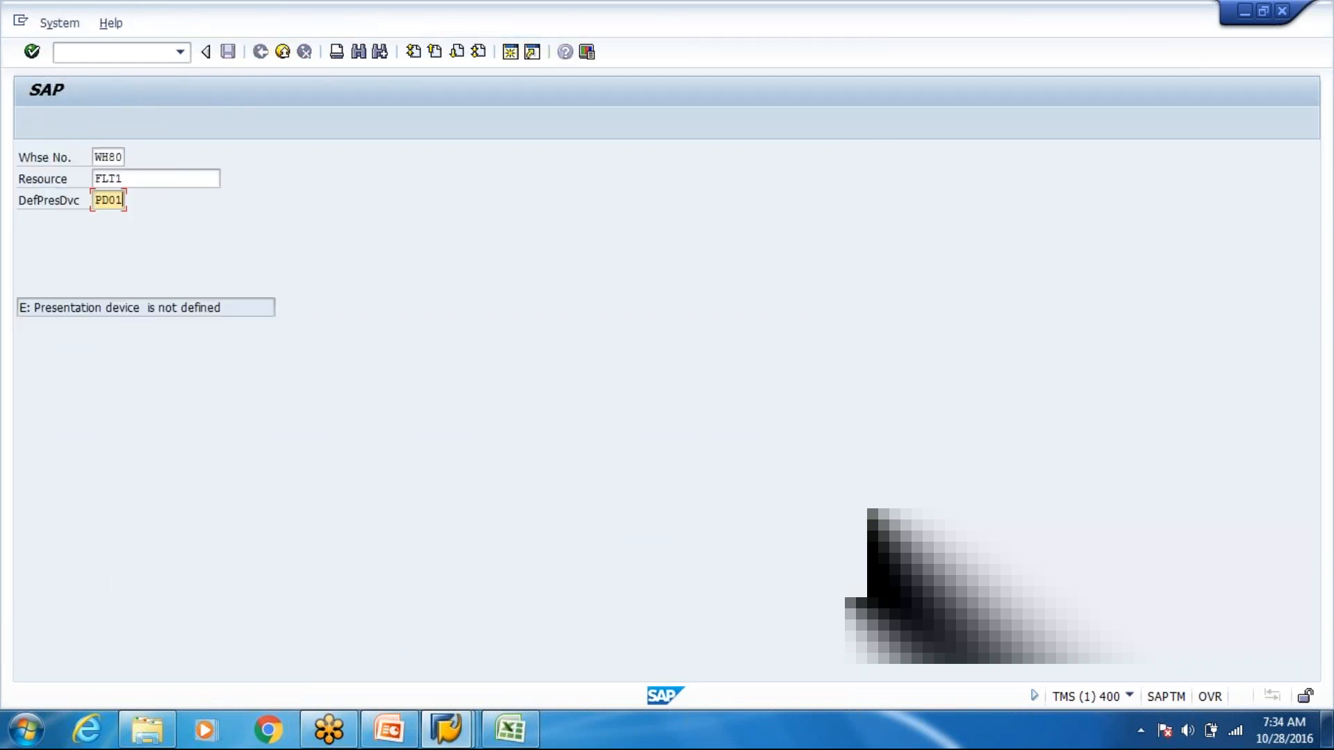
{"action": "key", "text": "Return"}
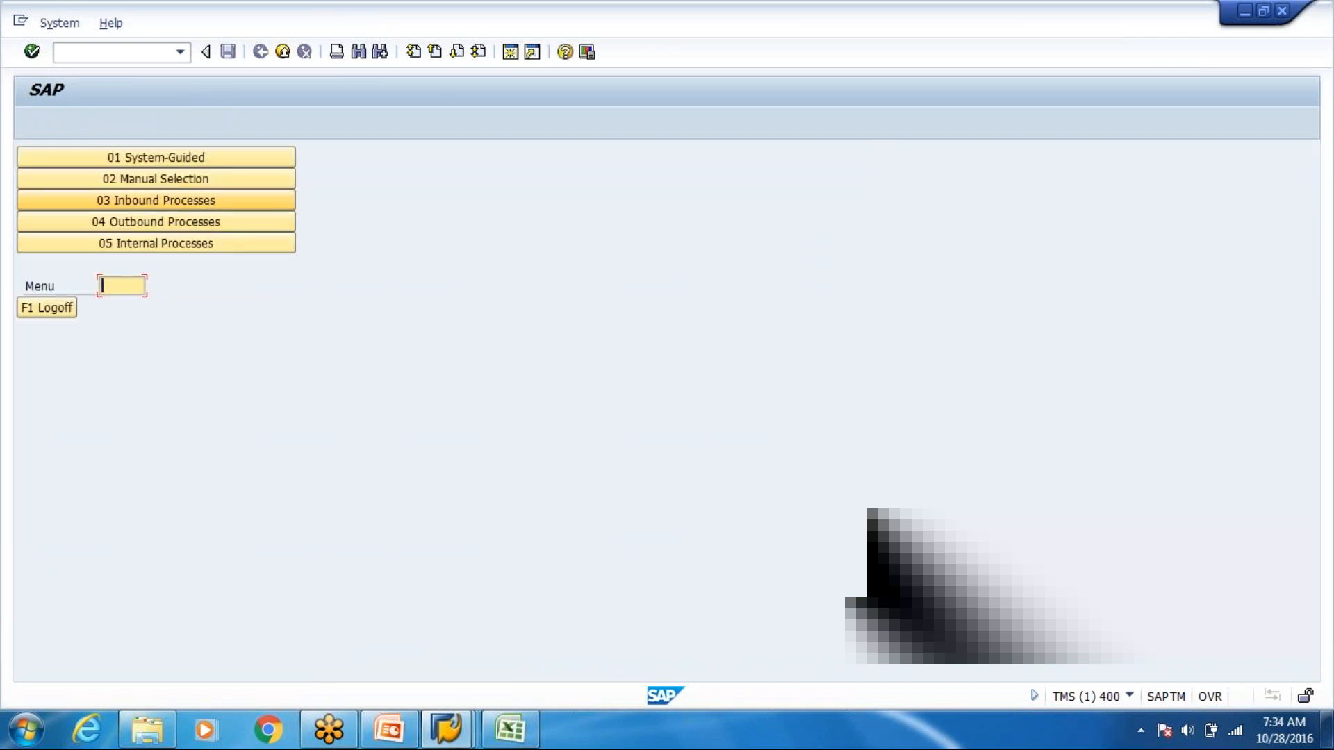
Go back to the presentation devices list and review the PD01 and MRT entries and their descriptions
{"action": "key", "text": "alt+Tab"}
{"action": "left_click", "coordinate": [64, 220]}
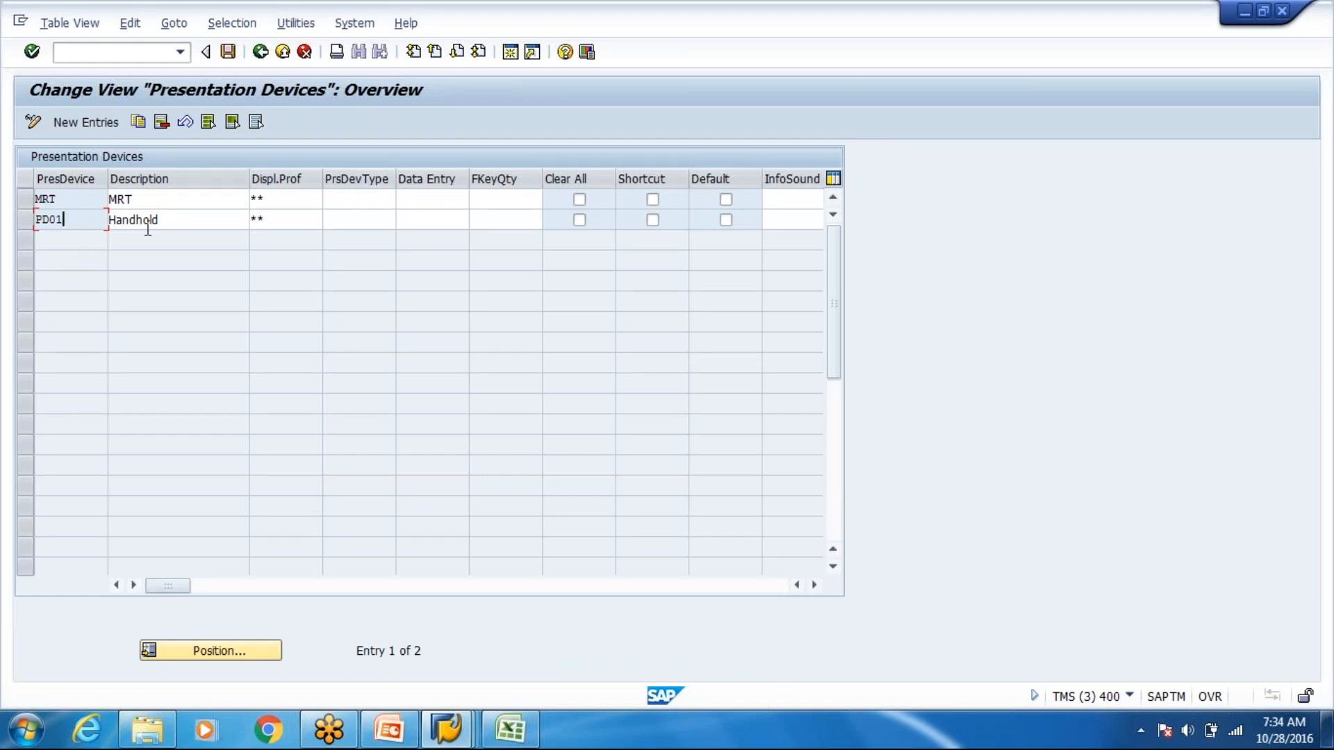
{"action": "left_click", "coordinate": [236, 218]}
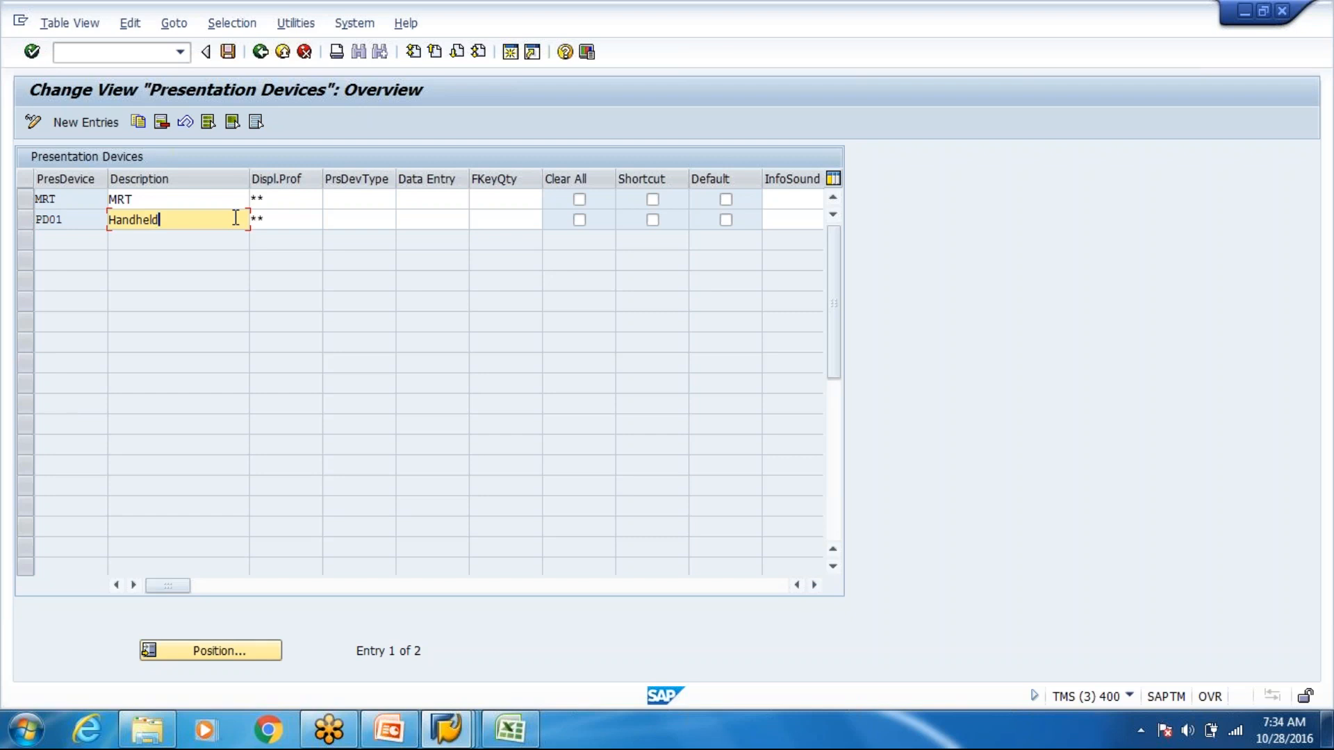
{"action": "left_click", "coordinate": [233, 198]}
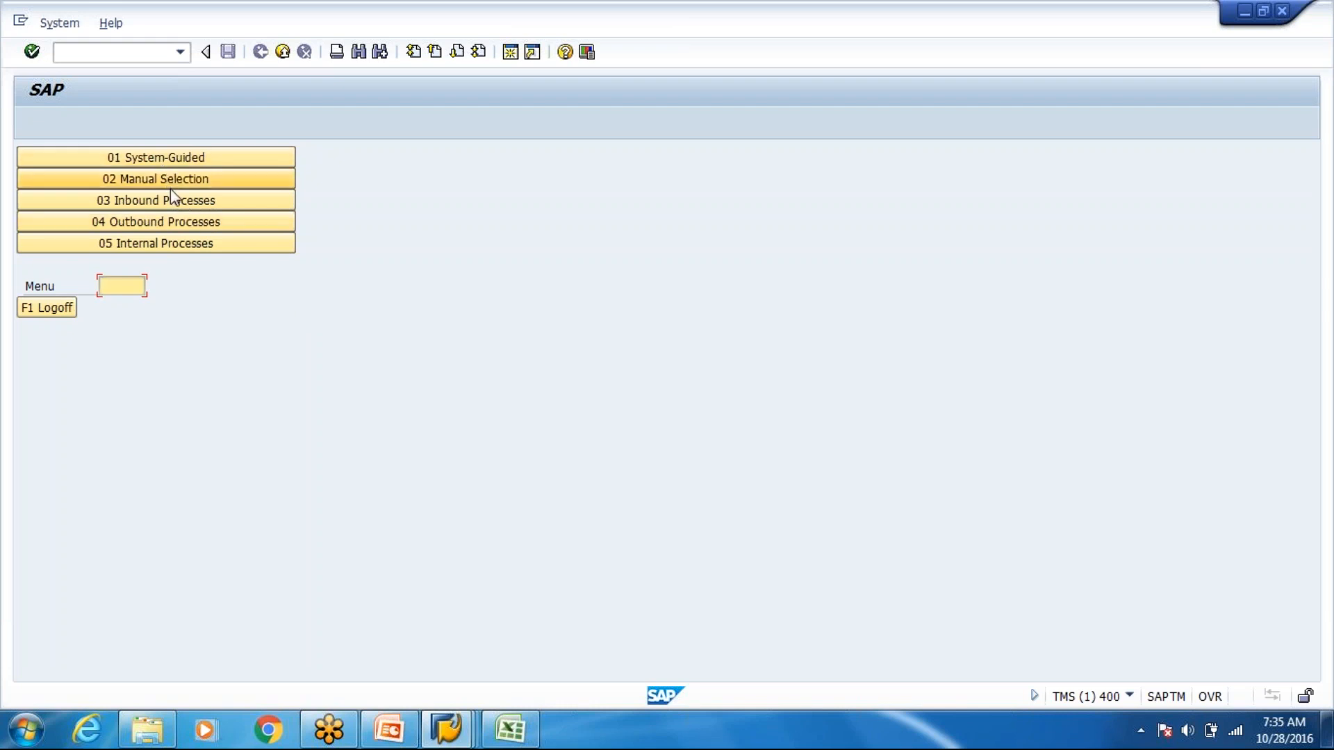
In the RF menu, try to get system-guided work by queue using the queue INBOUND
{"action": "left_click", "coordinate": [174, 158]}
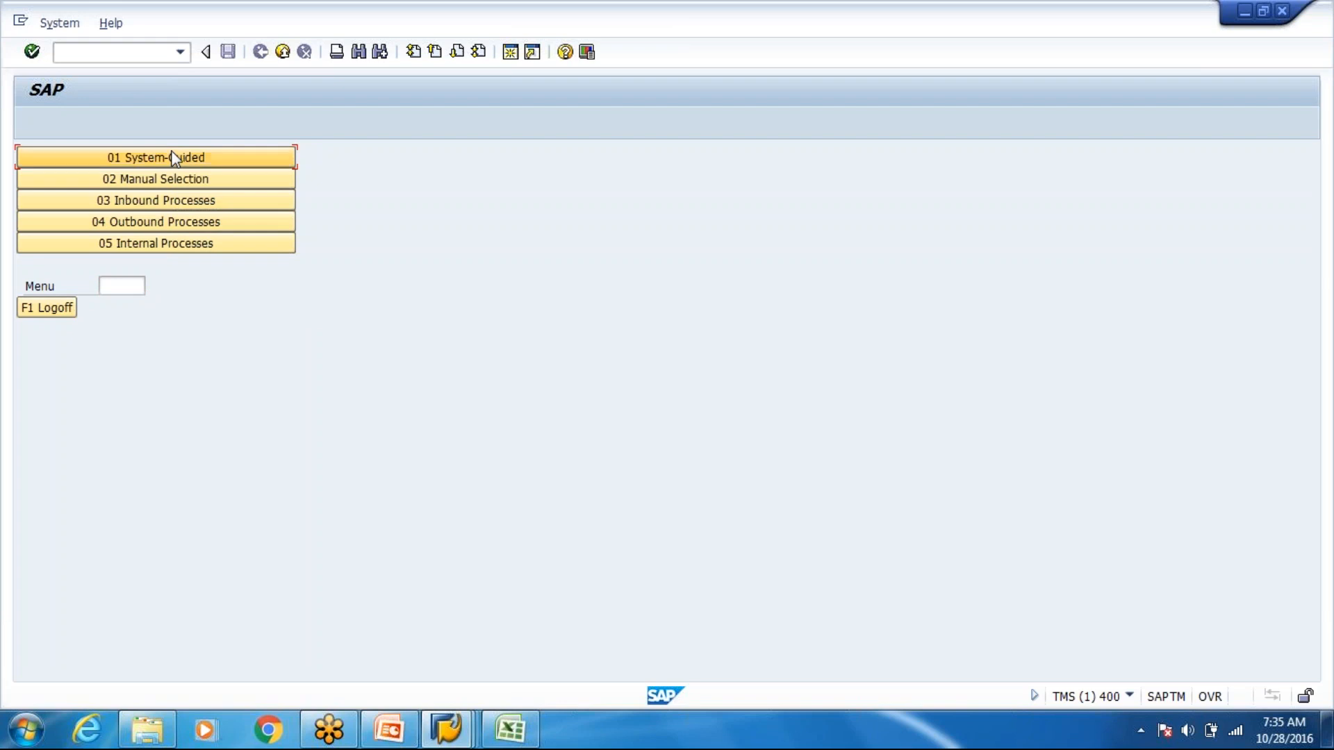
{"action": "left_click", "coordinate": [439, 742]}
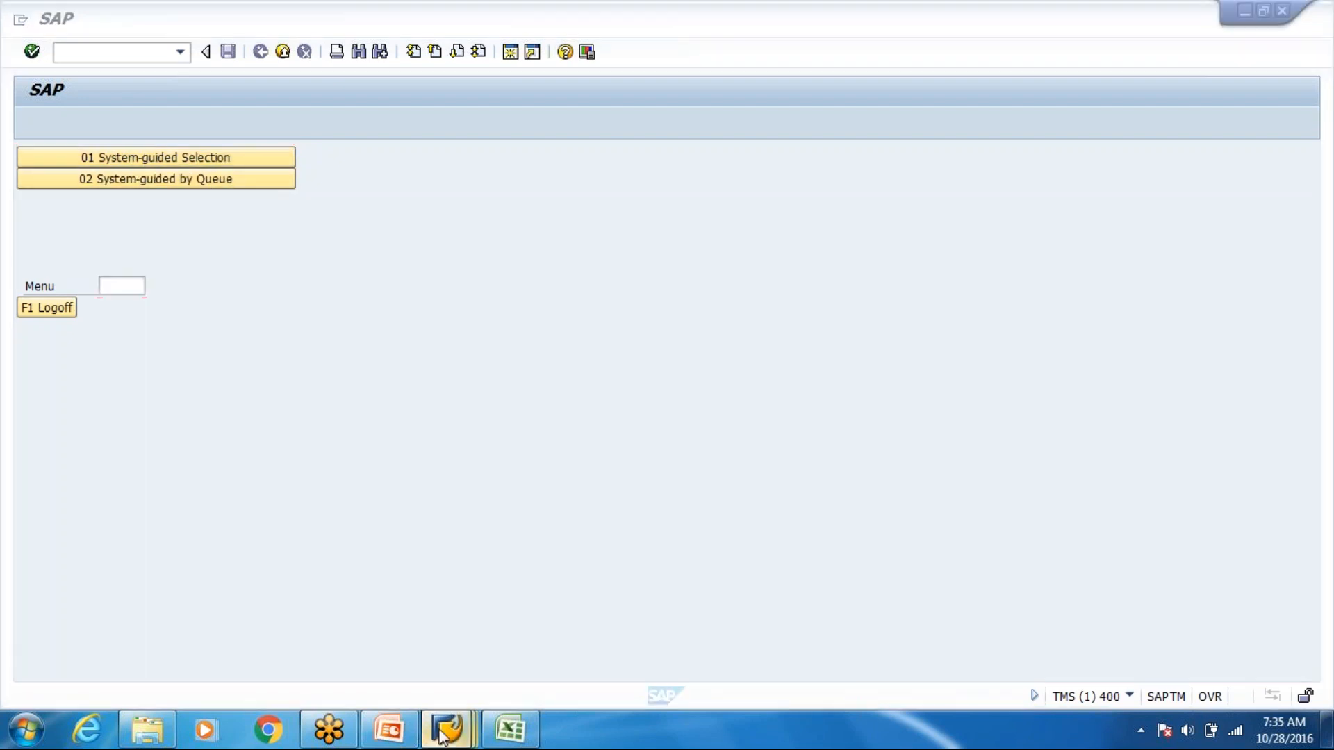
{"action": "left_click", "coordinate": [579, 434]}
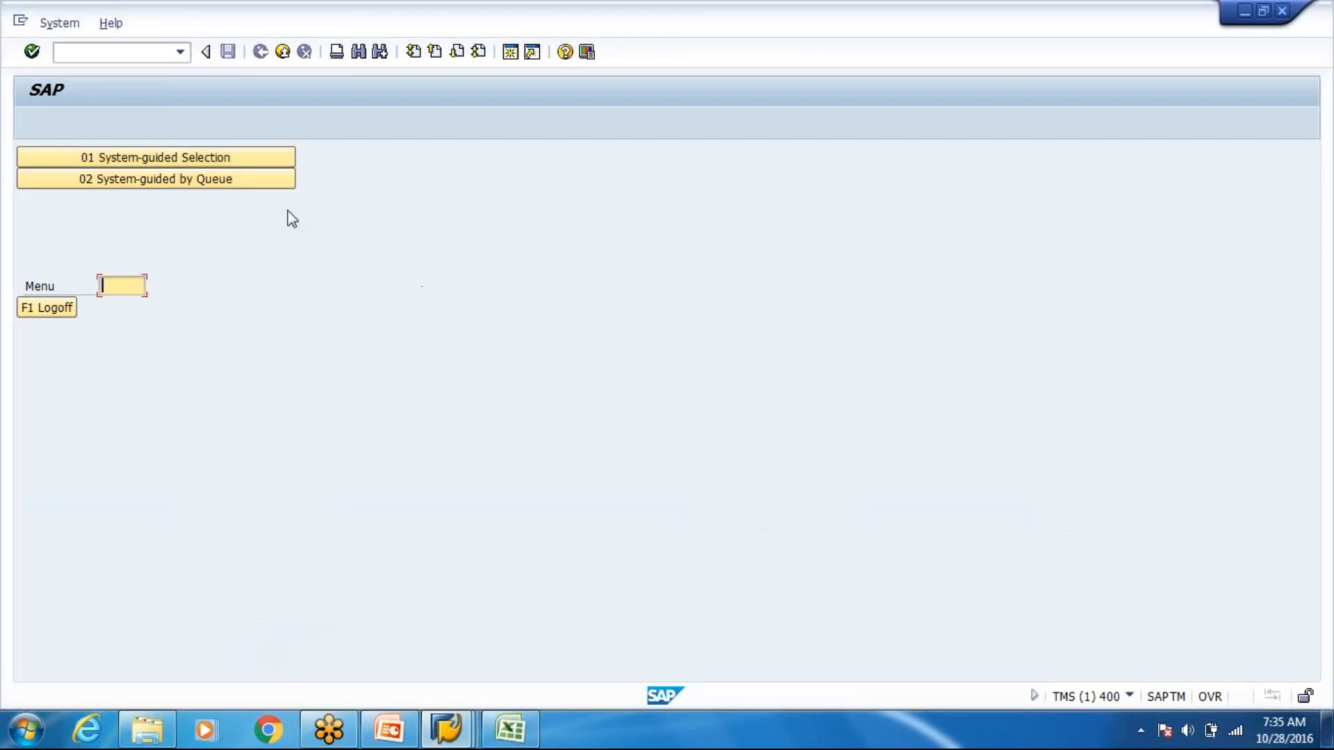
{"action": "left_click", "coordinate": [234, 179]}
{"action": "type", "text": "INBOUND"}
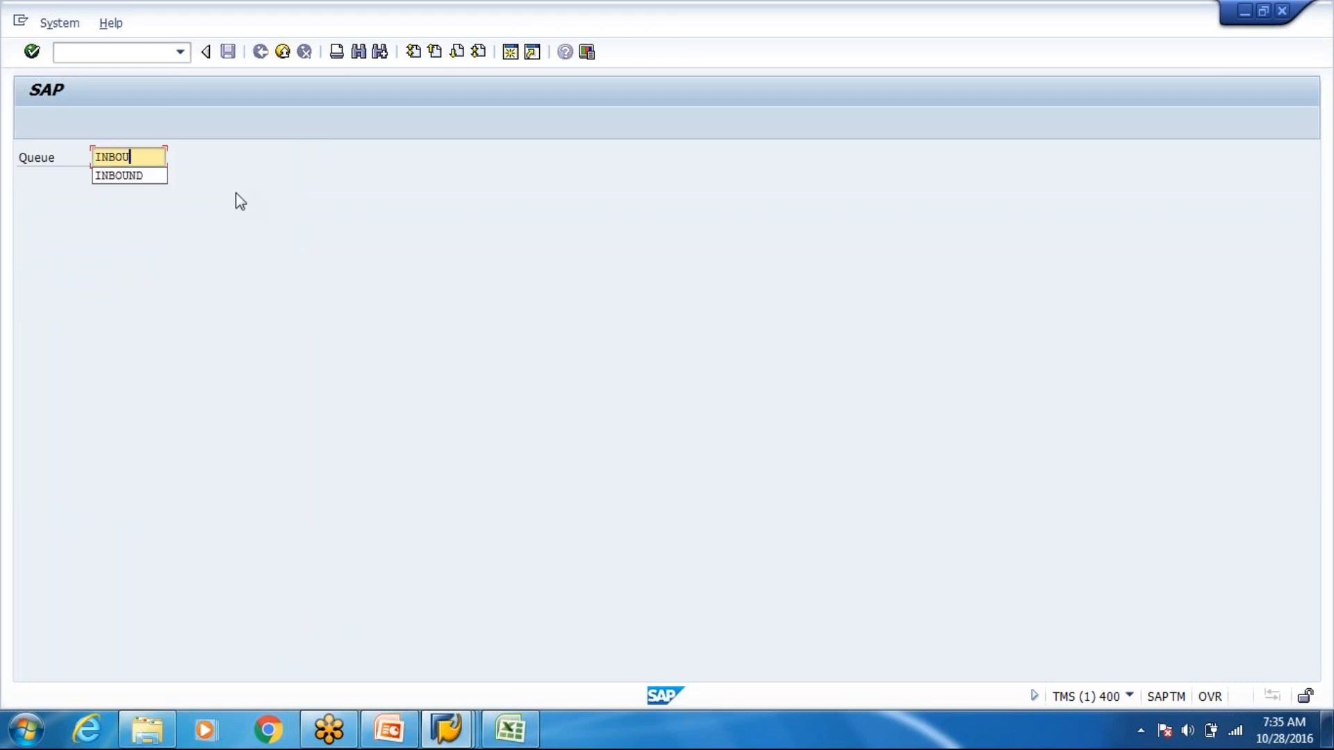
{"action": "key", "text": "Return"}
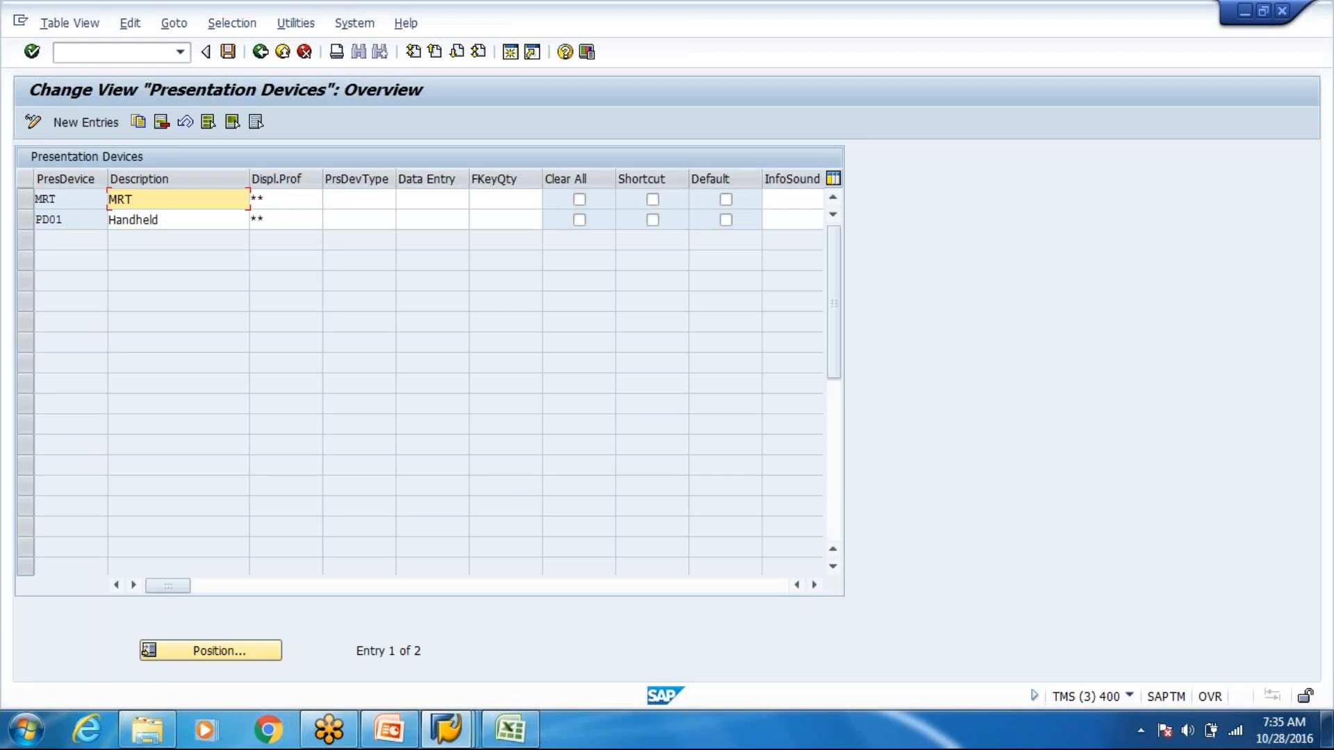
Switch to the WH80 warehouse management monitor and list all warehouse tasks without restricting the selection
{"action": "key", "text": "alt+Tab"}
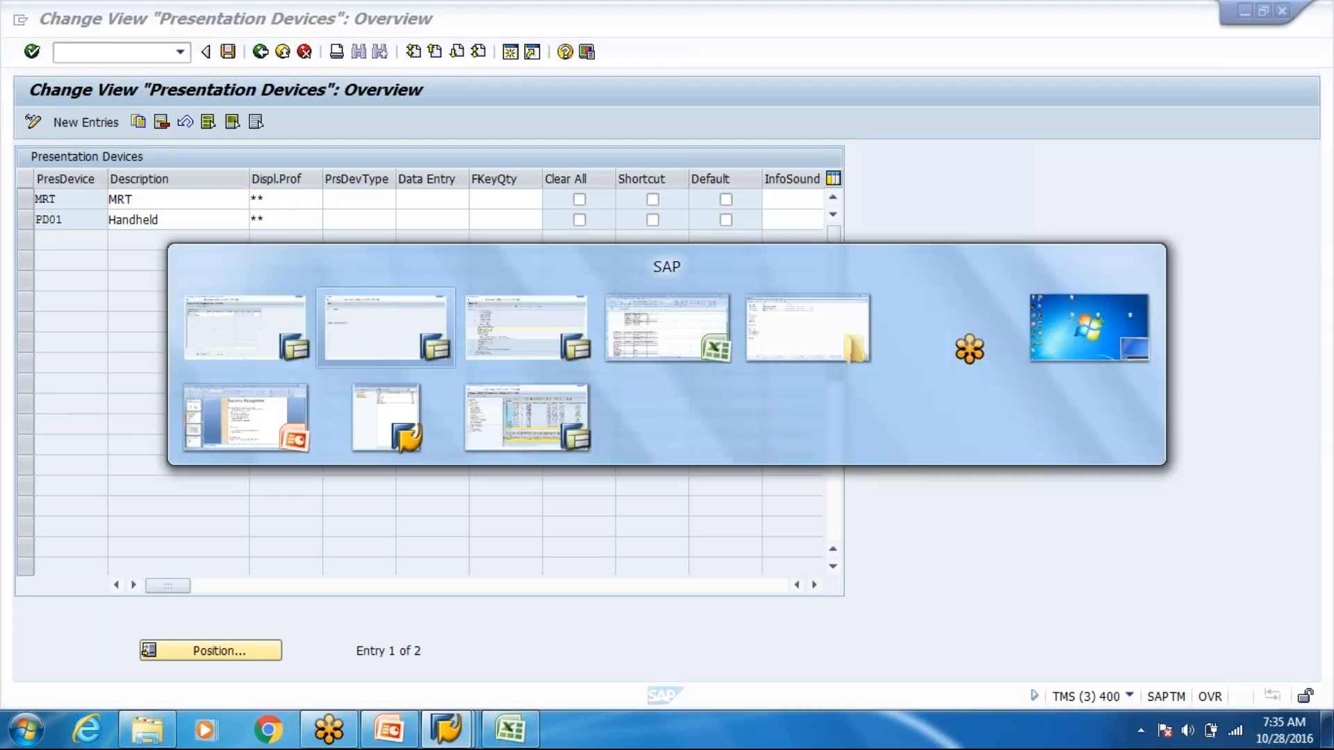
{"action": "mouse_move", "coordinate": [446, 740]}
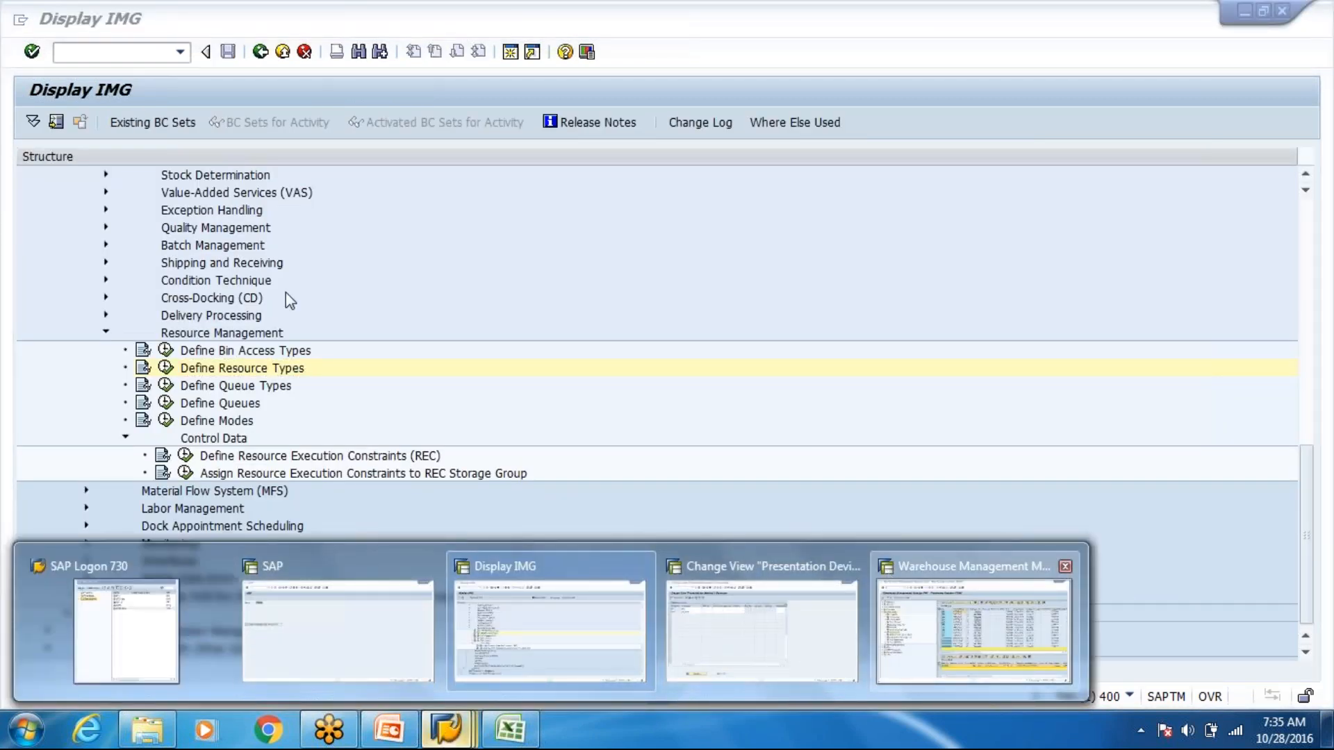
{"action": "left_click", "coordinate": [974, 631]}
{"action": "left_click", "coordinate": [28, 205]}
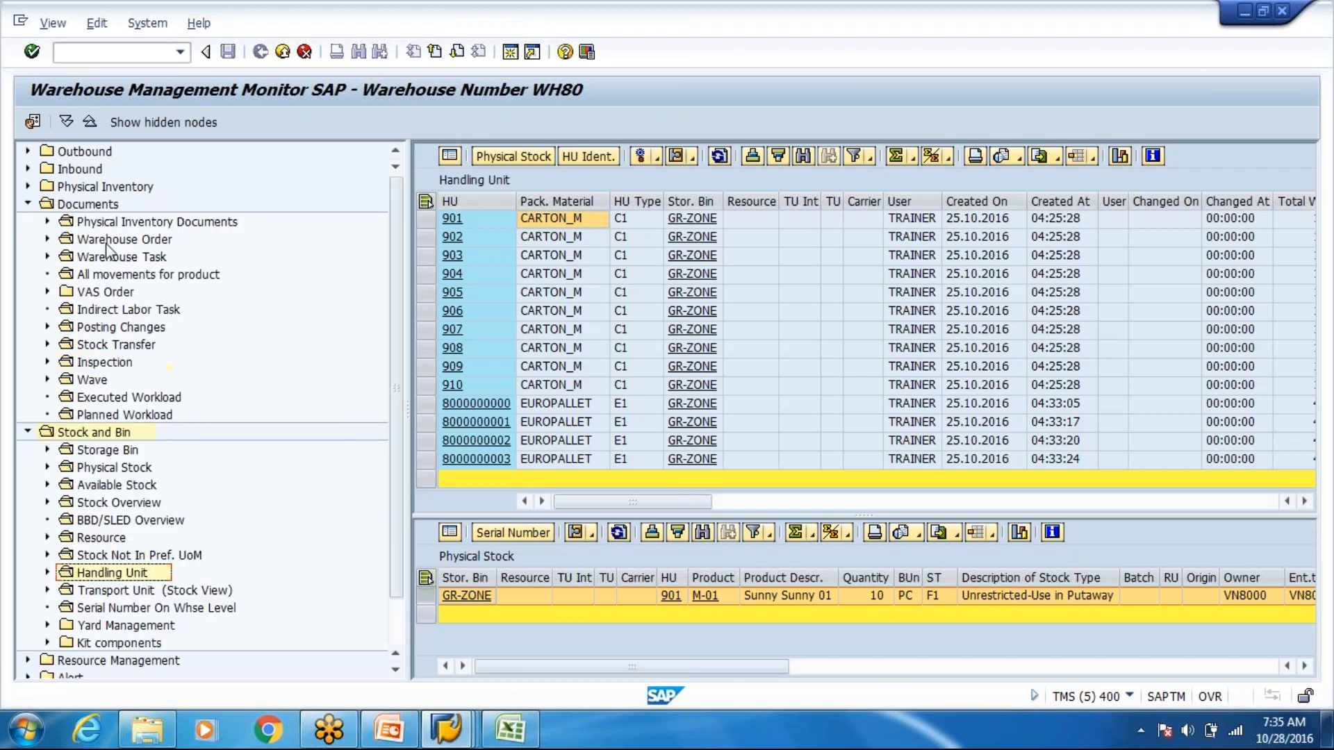
{"action": "double_click", "coordinate": [111, 256]}
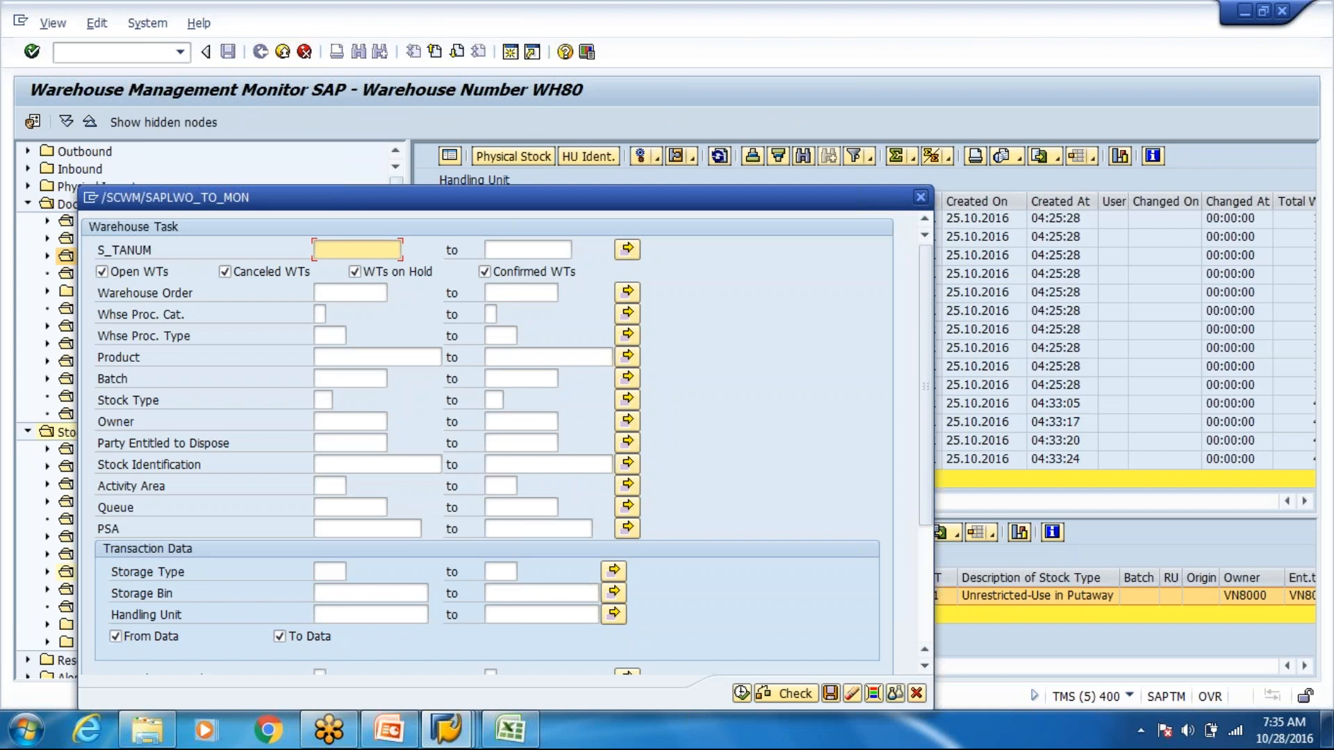
{"action": "left_click", "coordinate": [741, 693]}
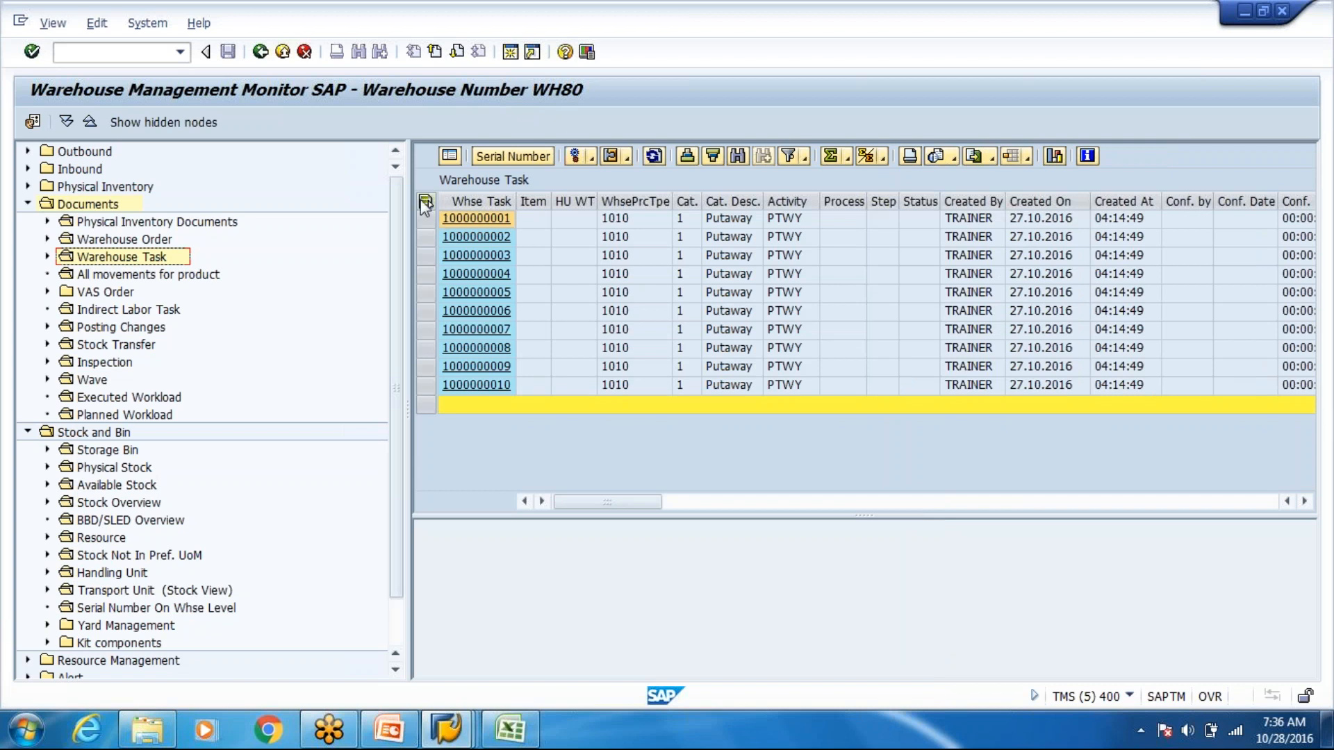
Open the details of the first warehouse task in the list and check its assigned queue
{"action": "left_click", "coordinate": [425, 202]}
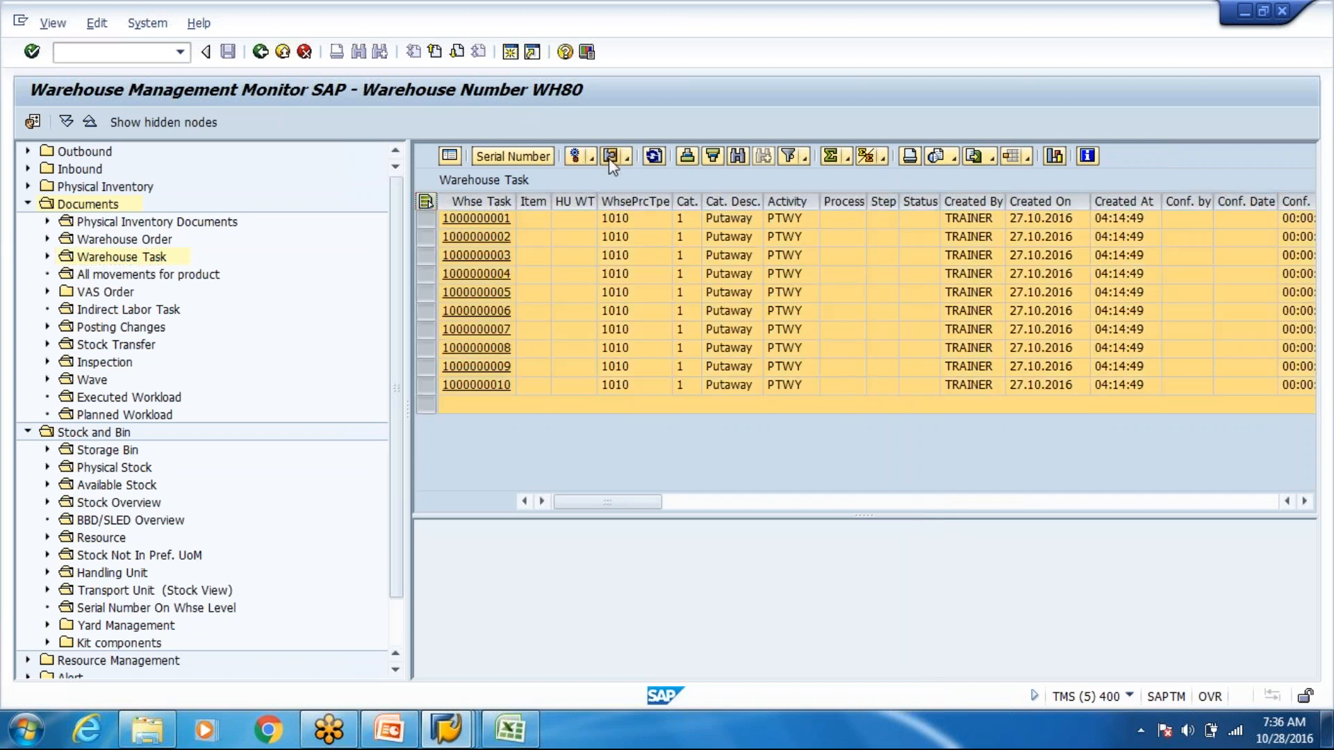
{"action": "left_click", "coordinate": [627, 159]}
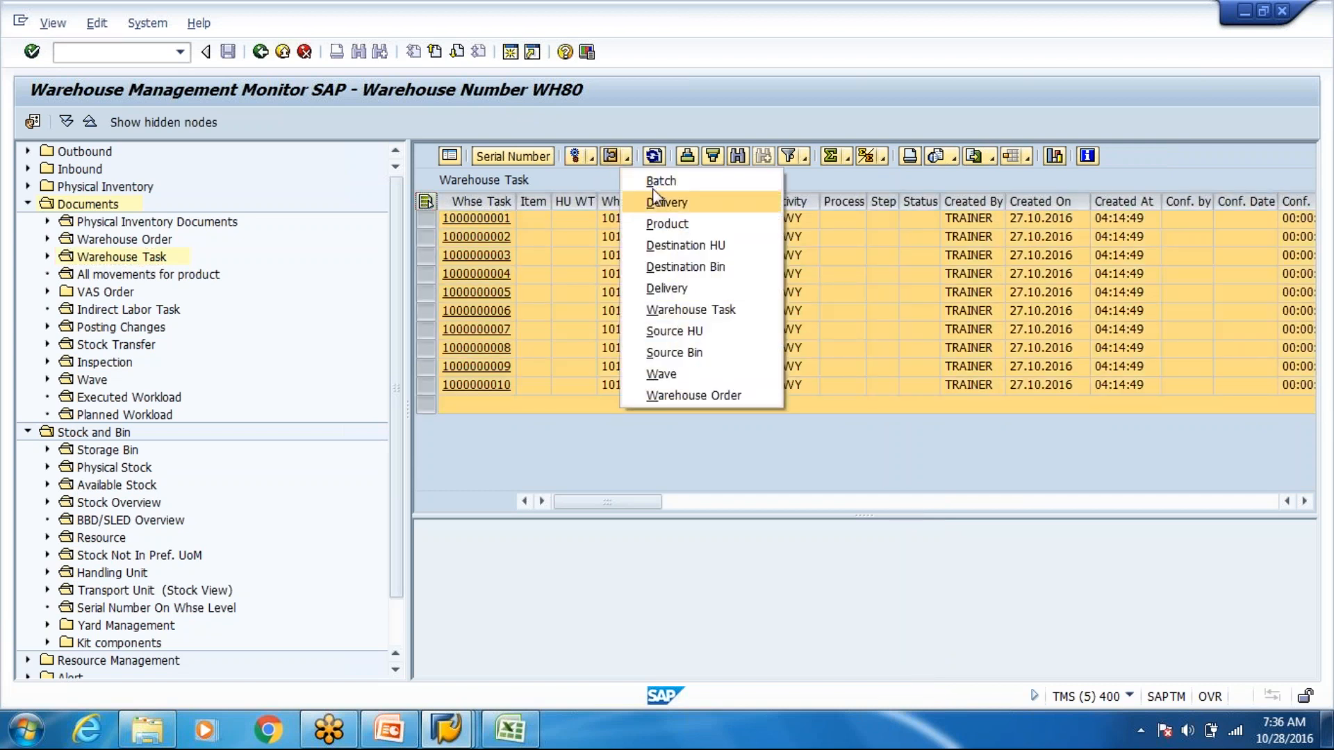
{"action": "left_click", "coordinate": [477, 223]}
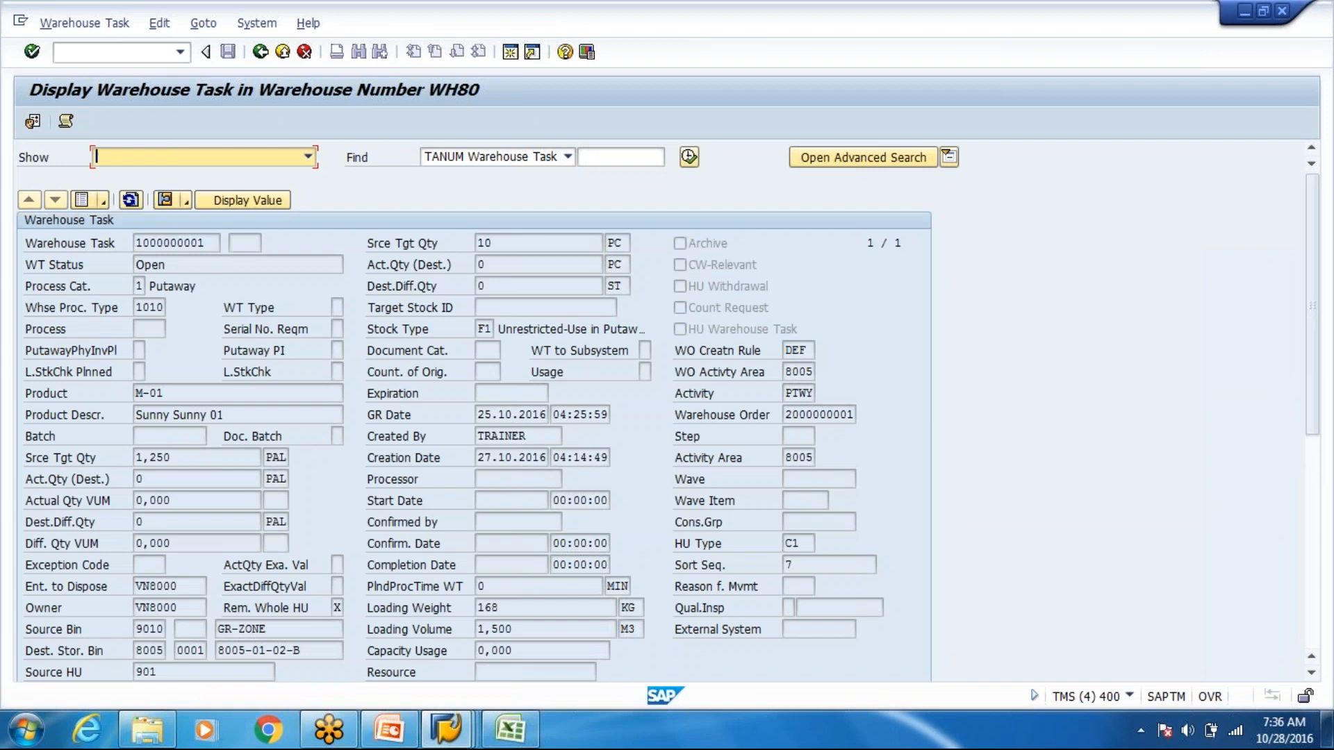
{"action": "left_click", "coordinate": [807, 473]}
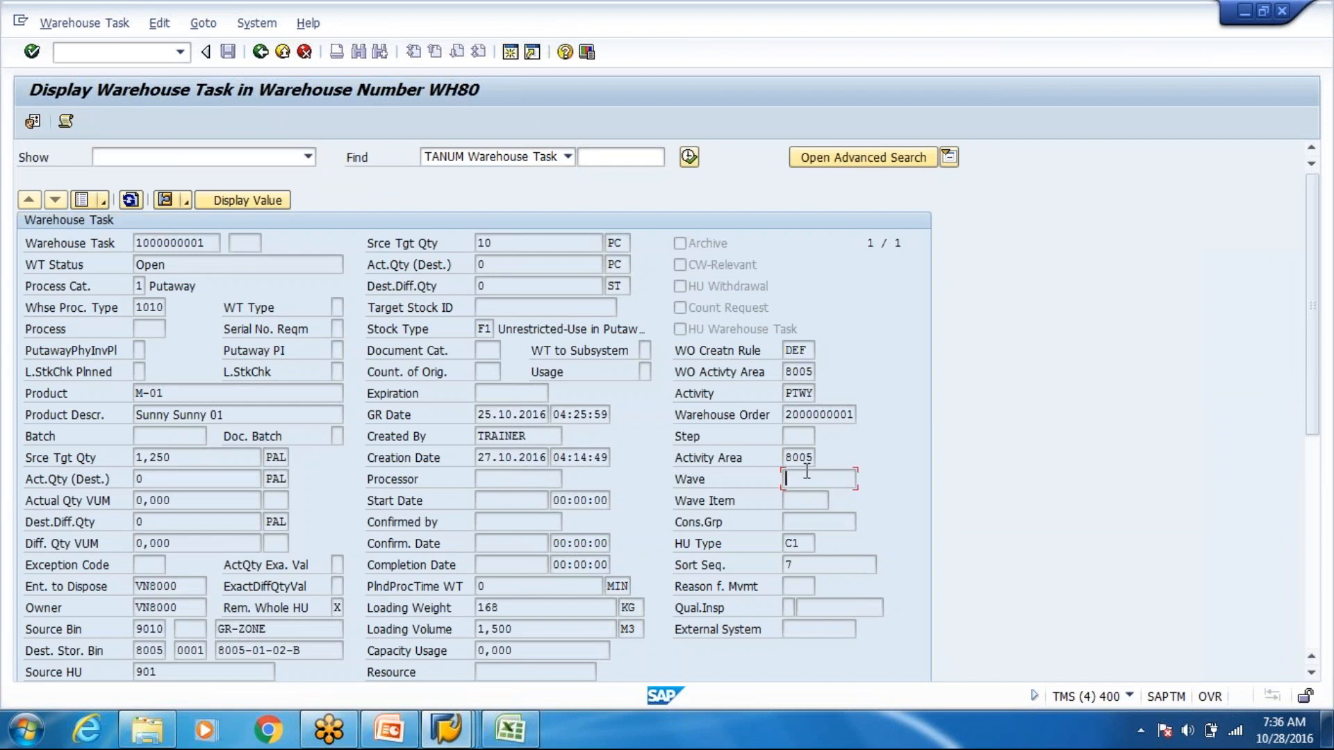
{"action": "scroll", "coordinate": [807, 473], "scroll_direction": "down", "scroll_amount": 1}
{"action": "scroll", "coordinate": [805, 472], "scroll_direction": "down", "scroll_amount": 2}
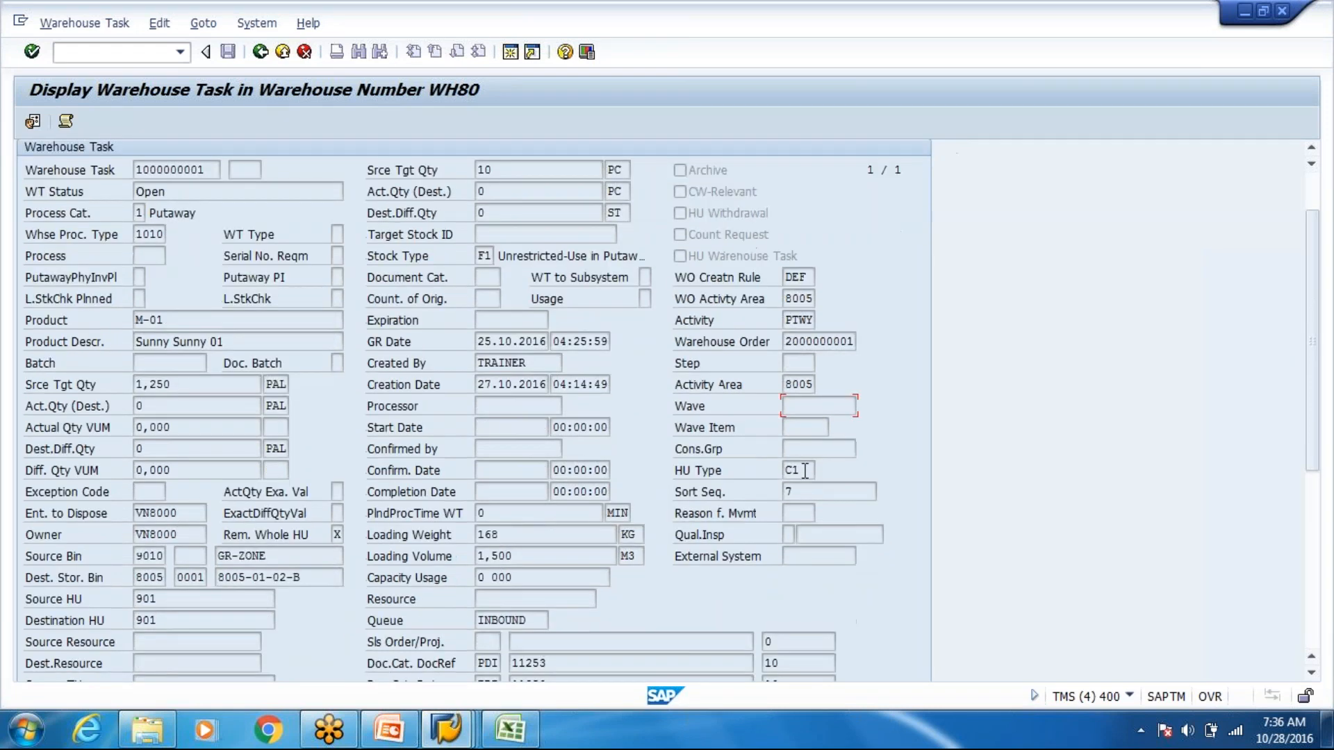
{"action": "scroll", "coordinate": [806, 471], "scroll_direction": "down", "scroll_amount": 3}
{"action": "double_click", "coordinate": [480, 575]}
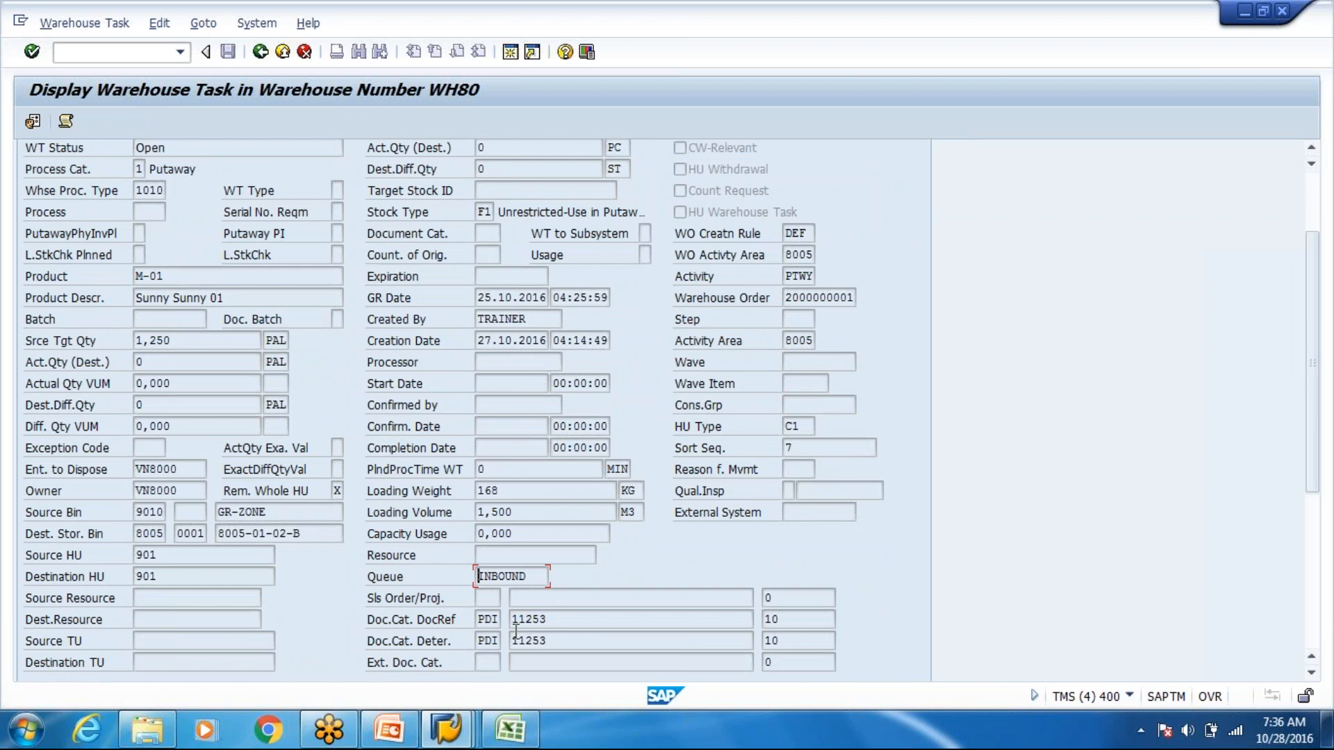
{"action": "key", "text": "F3"}
Return to the RF session, leave the INBOUND queue entry, try System-guided Selection, and go back to the main menu
{"action": "key", "text": "alt+Tab"}
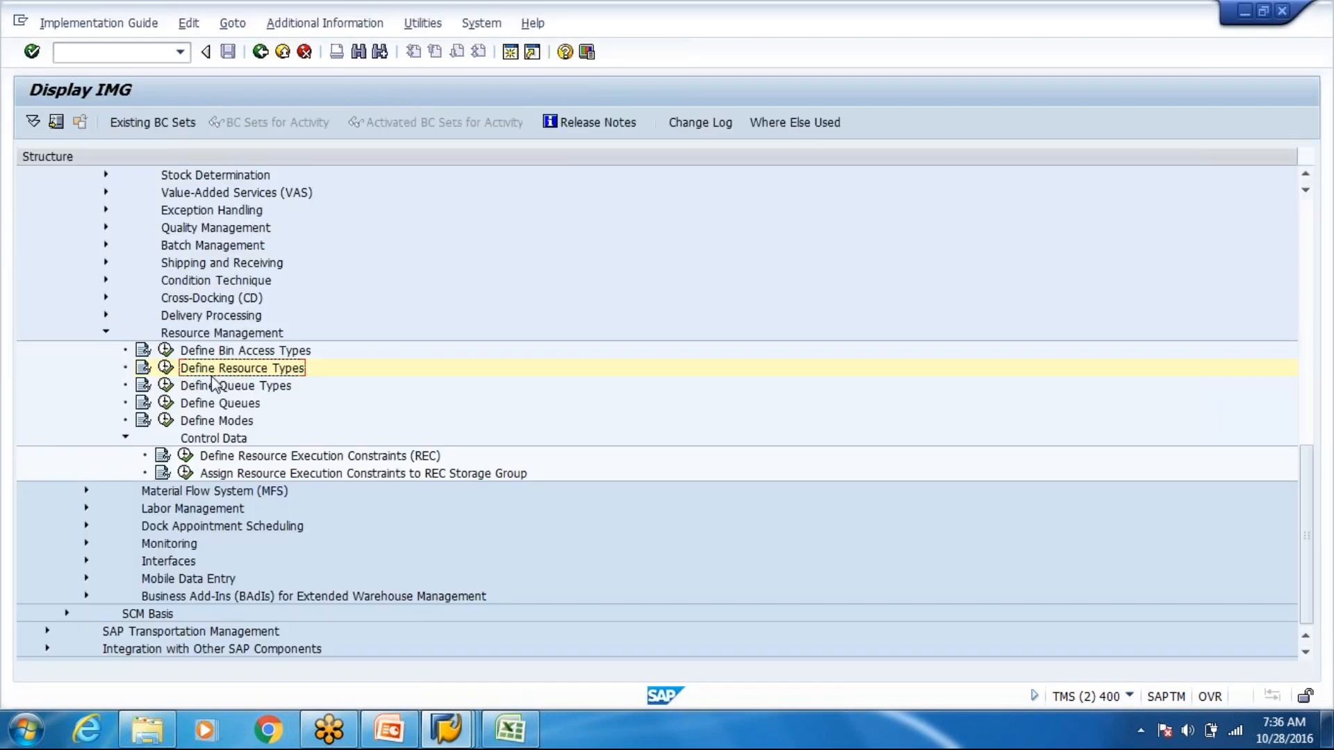
{"action": "key", "text": "alt+Tab"}
{"action": "key", "text": "alt+Tab"}
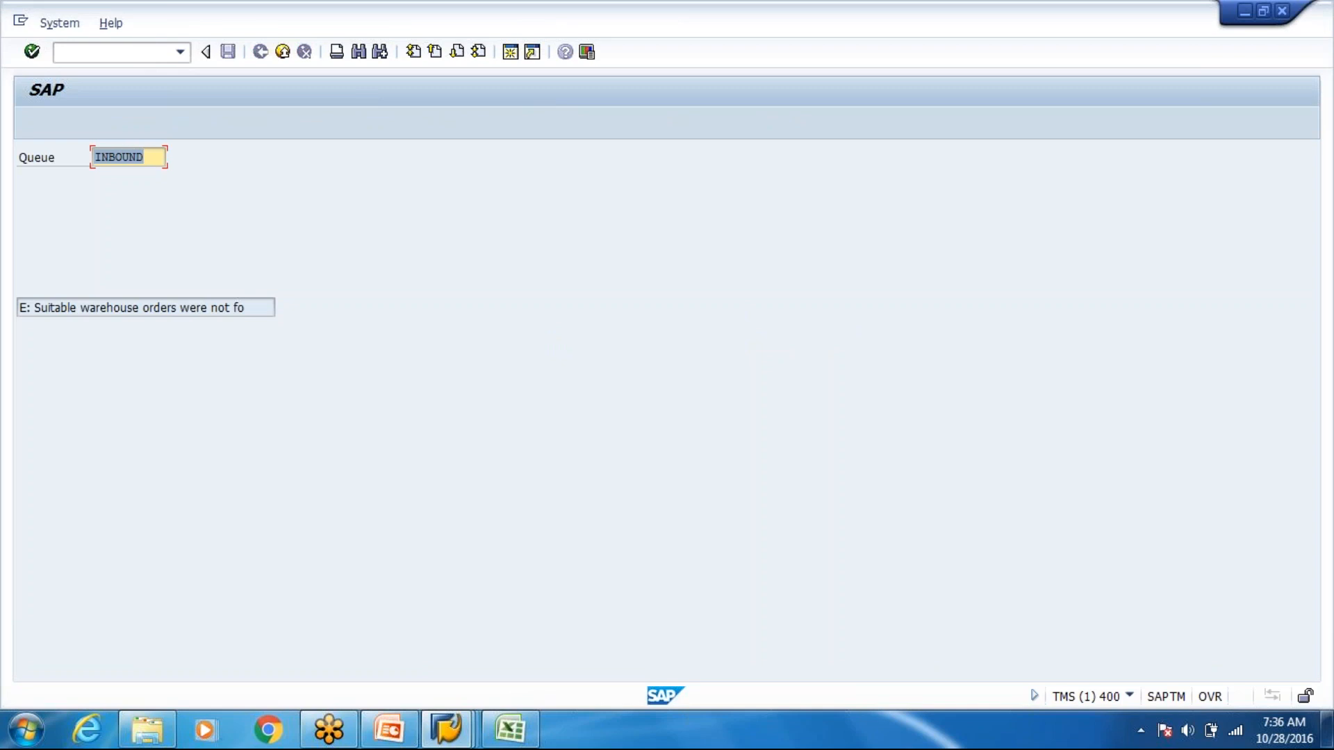
{"action": "left_click", "coordinate": [144, 157]}
{"action": "double_click", "coordinate": [144, 157]}
{"action": "key", "text": "F7"}
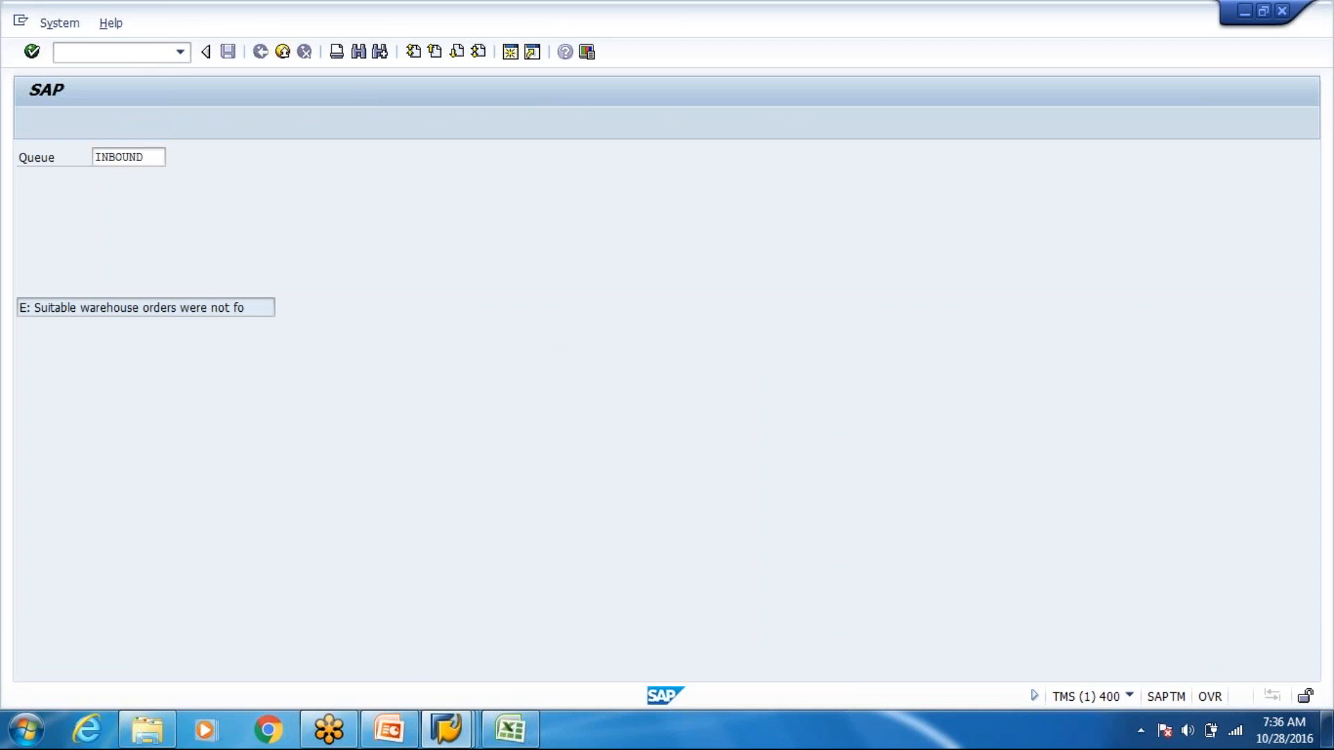
{"action": "left_click", "coordinate": [123, 152]}
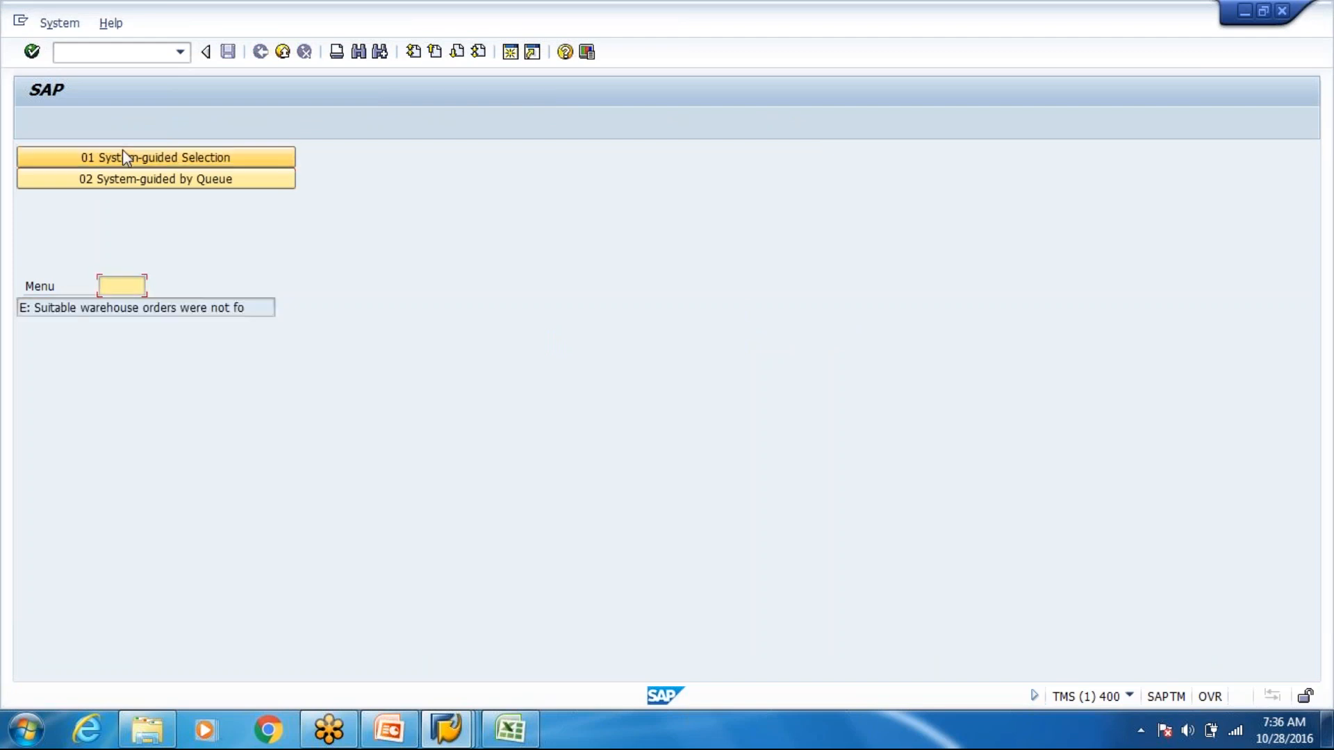
{"action": "key", "text": "F7"}
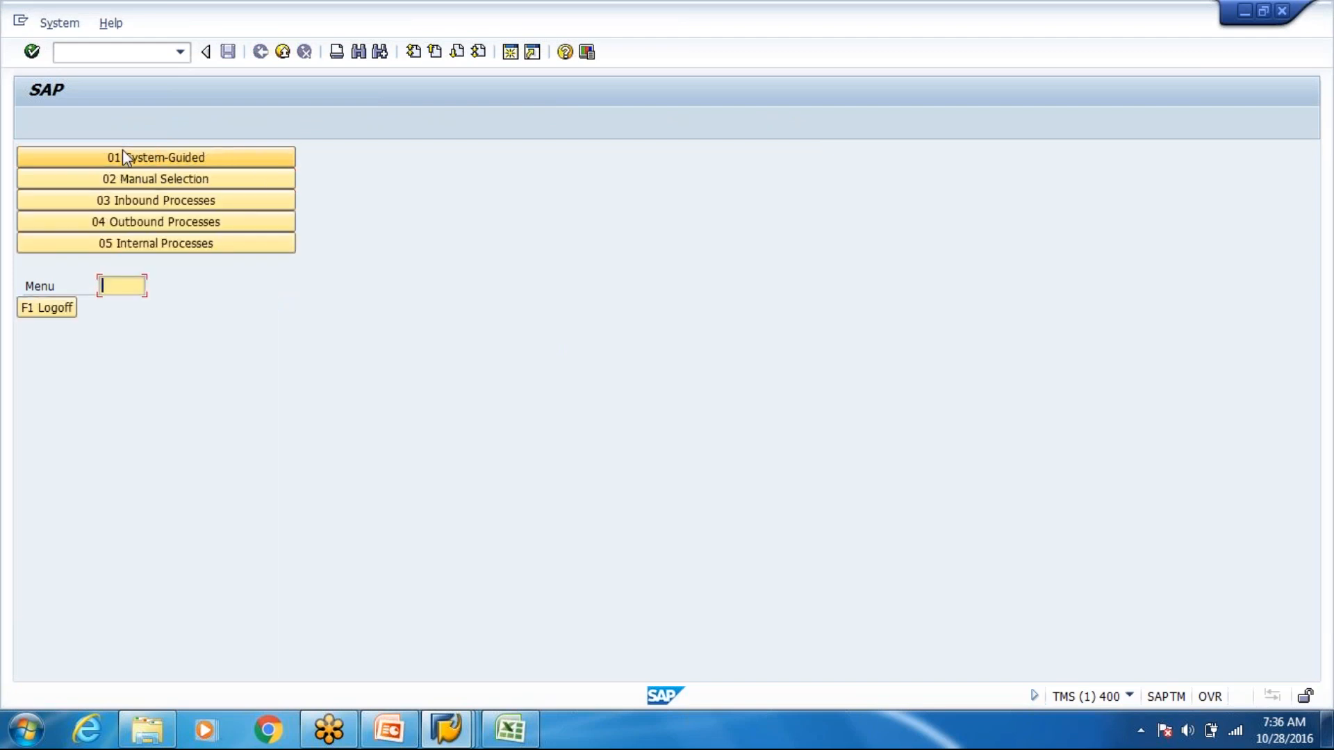
Open manual selection by warehouse order in RF, and look up the open putaway order in the Confirm Warehouse Task session for WH80
{"action": "left_click", "coordinate": [168, 179]}
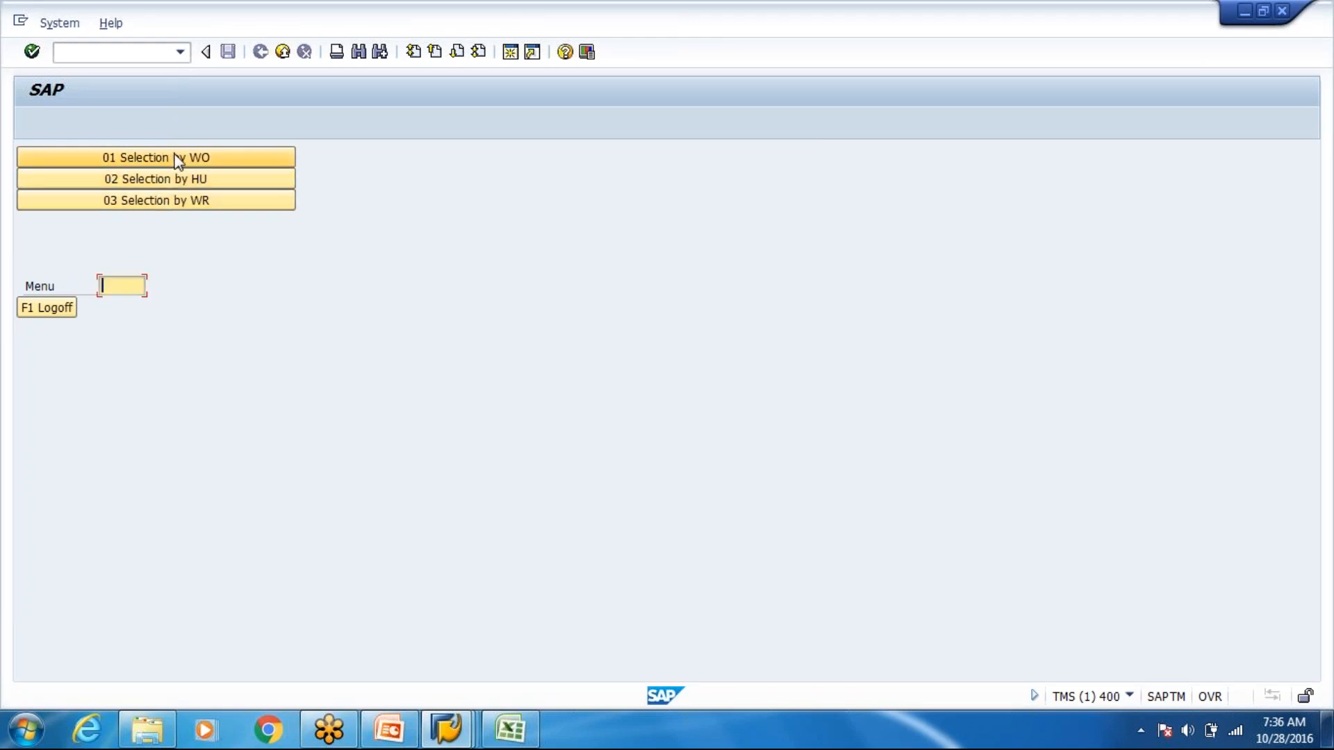
{"action": "left_click", "coordinate": [178, 158]}
{"action": "key", "text": "alt+Tab"}
{"action": "key", "text": "alt+Tab"}
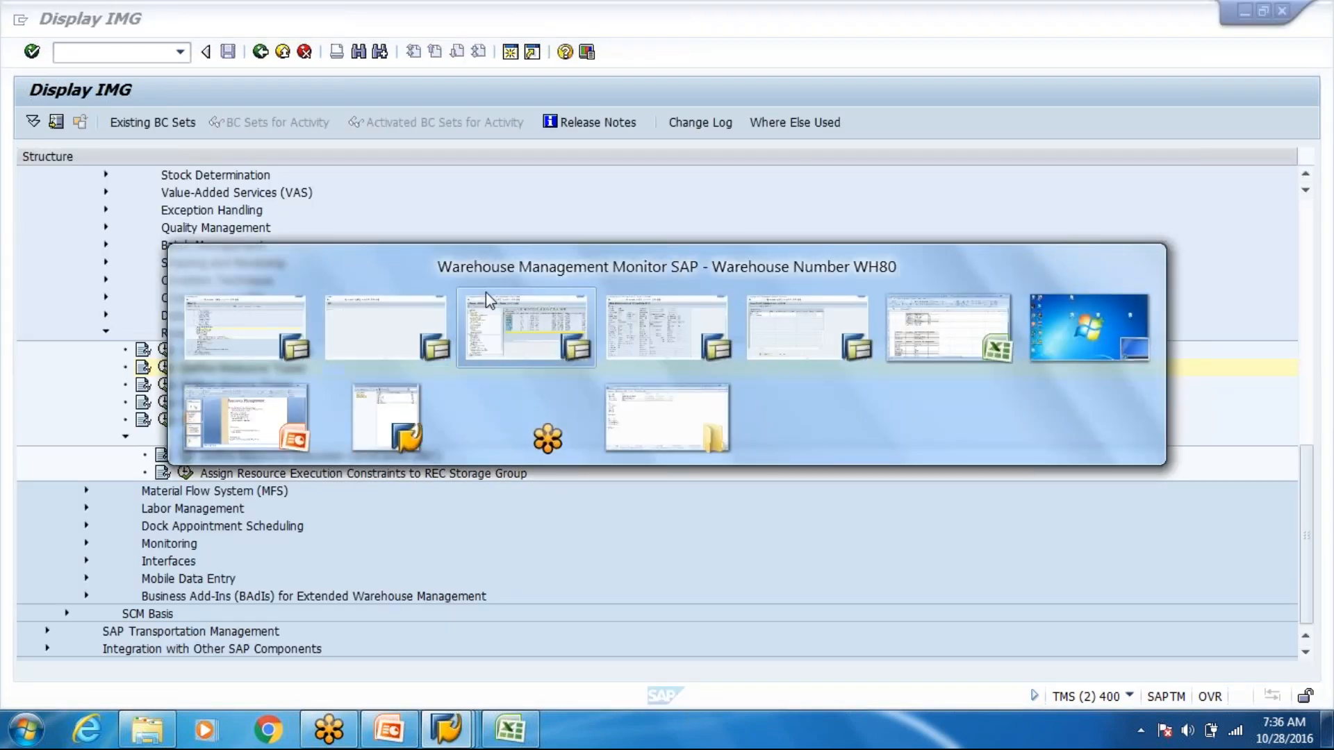
{"action": "left_click", "coordinate": [486, 292]}
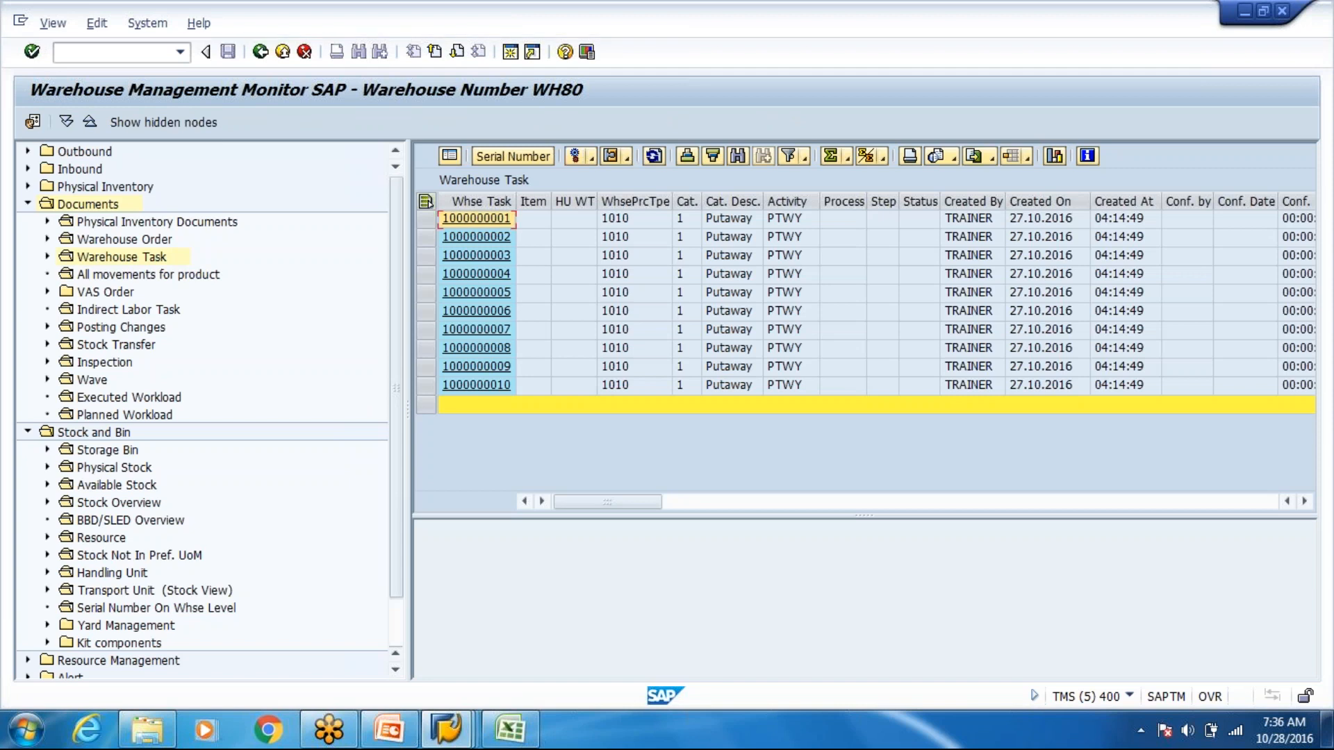
{"action": "key", "text": "F2"}
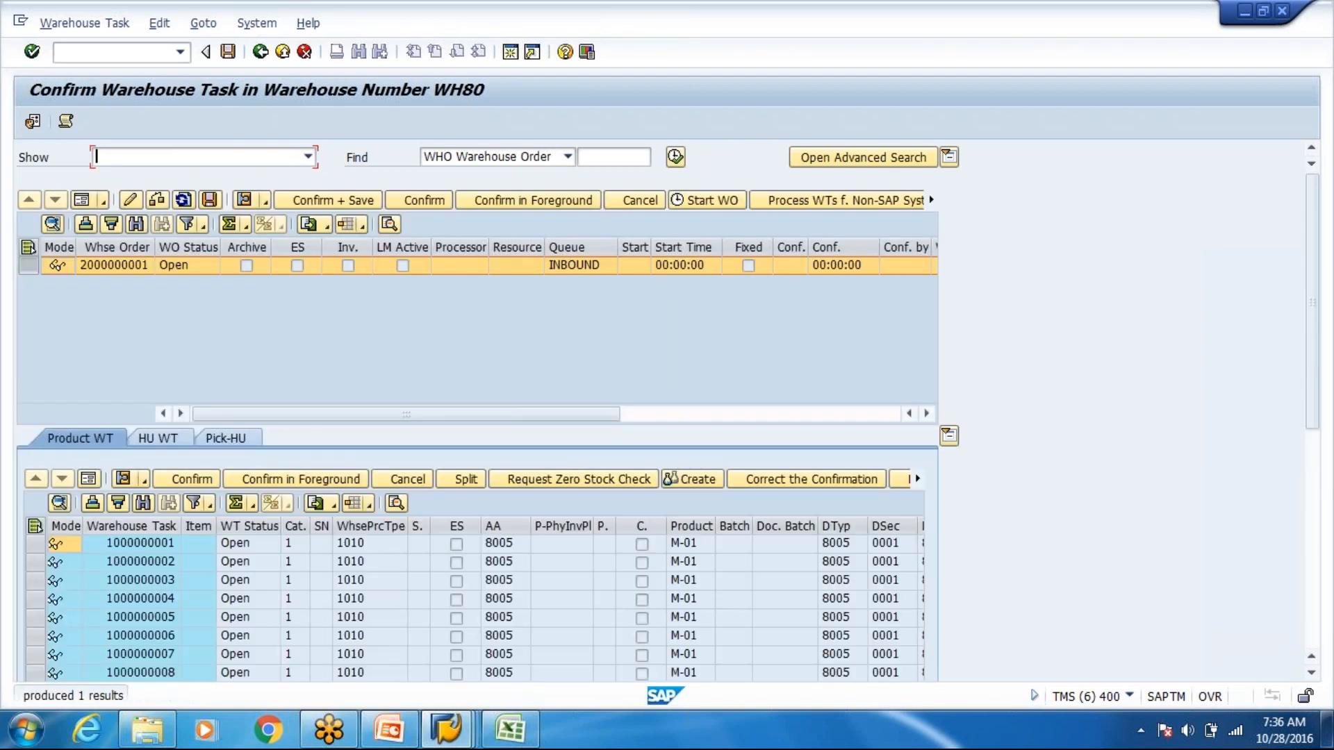
Leave the presentation device maintenance and check the resource group assigned to FLT1 in the Maintain Resource table
{"action": "mouse_move", "coordinate": [405, 741]}
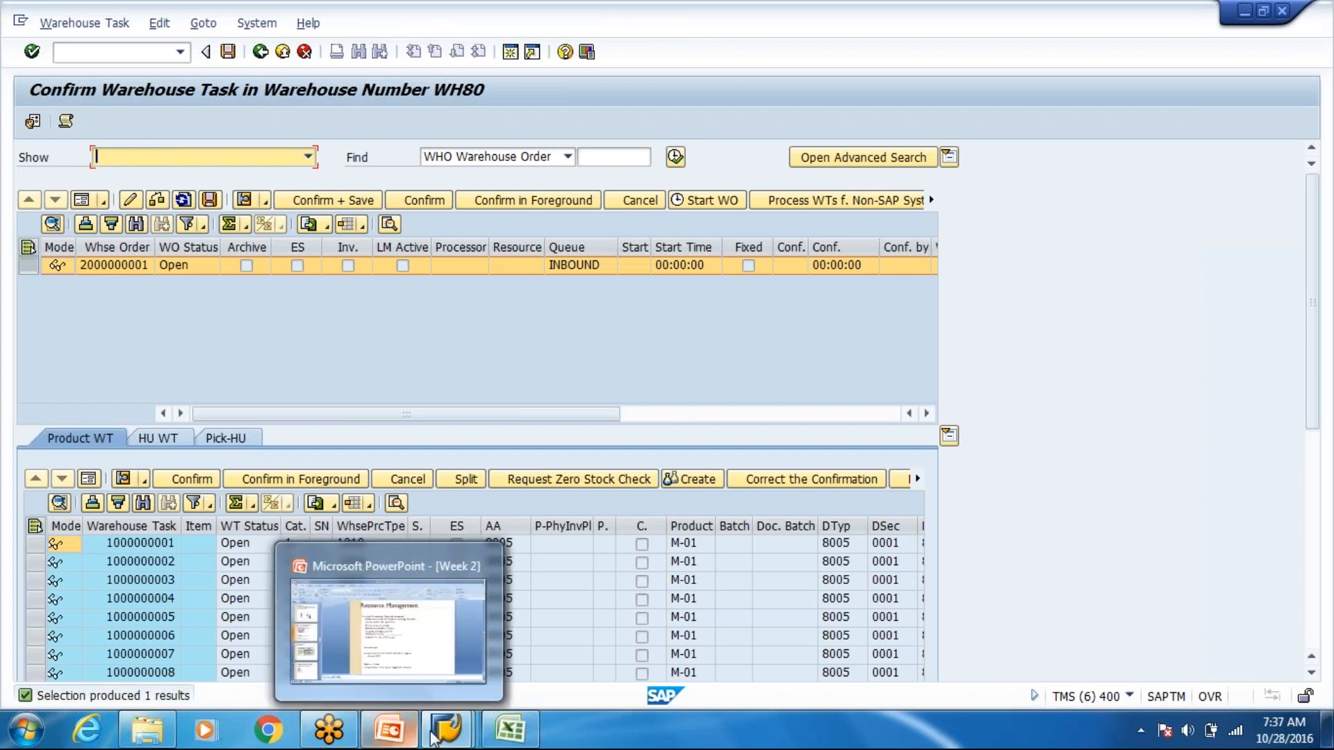
{"action": "left_click", "coordinate": [451, 742]}
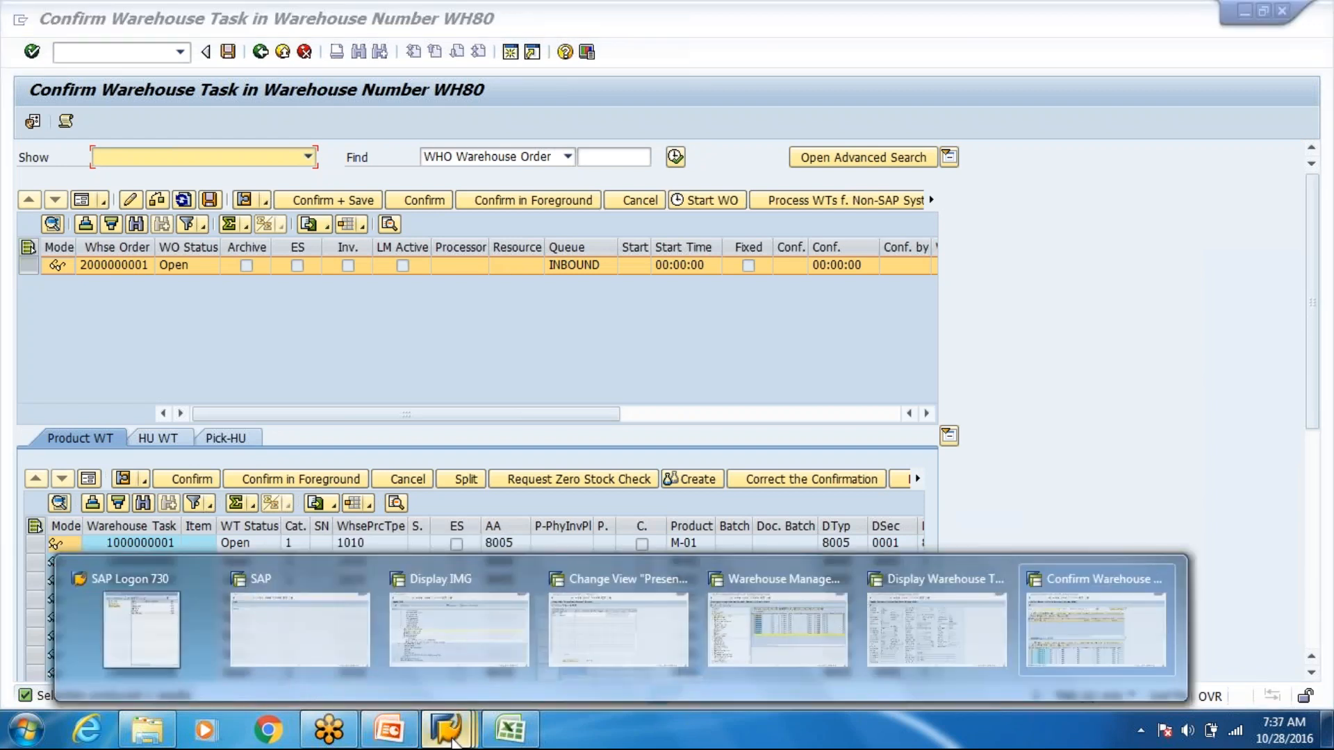
{"action": "left_click", "coordinate": [619, 628]}
{"action": "left_click", "coordinate": [261, 51]}
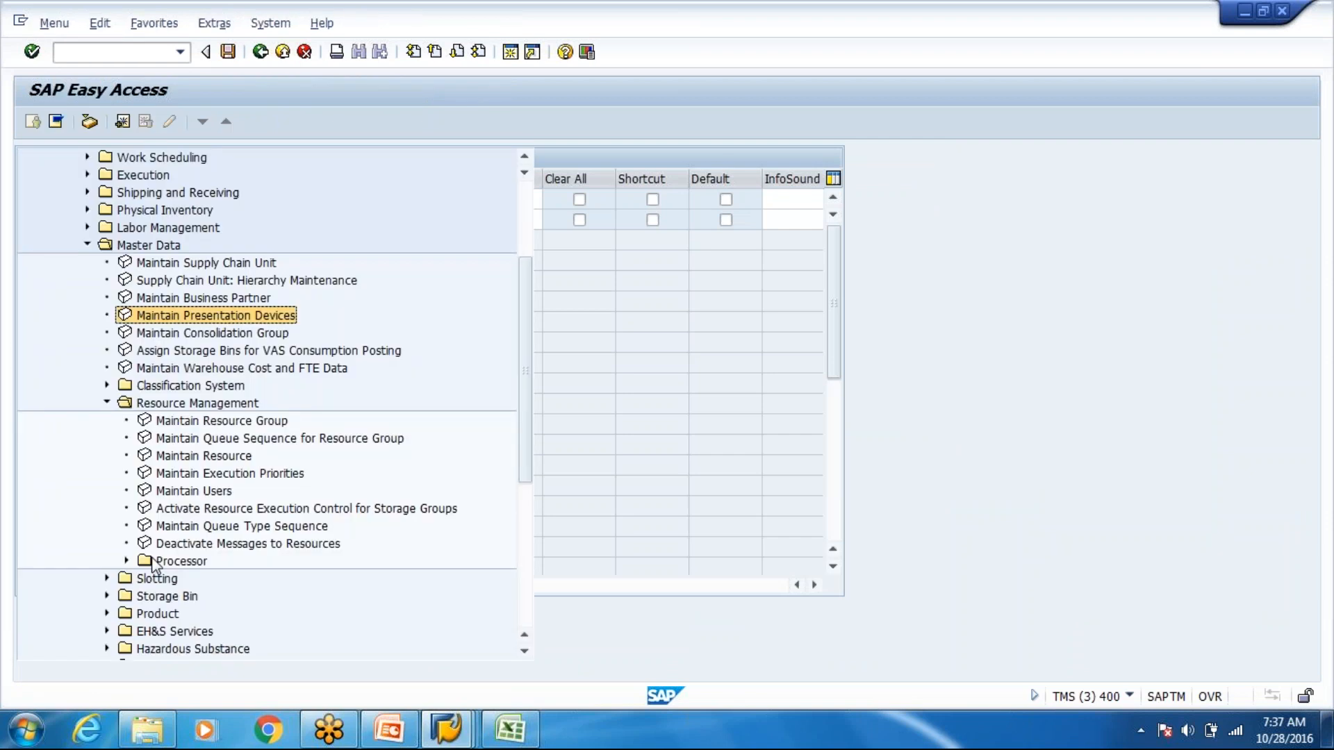
{"action": "double_click", "coordinate": [203, 456]}
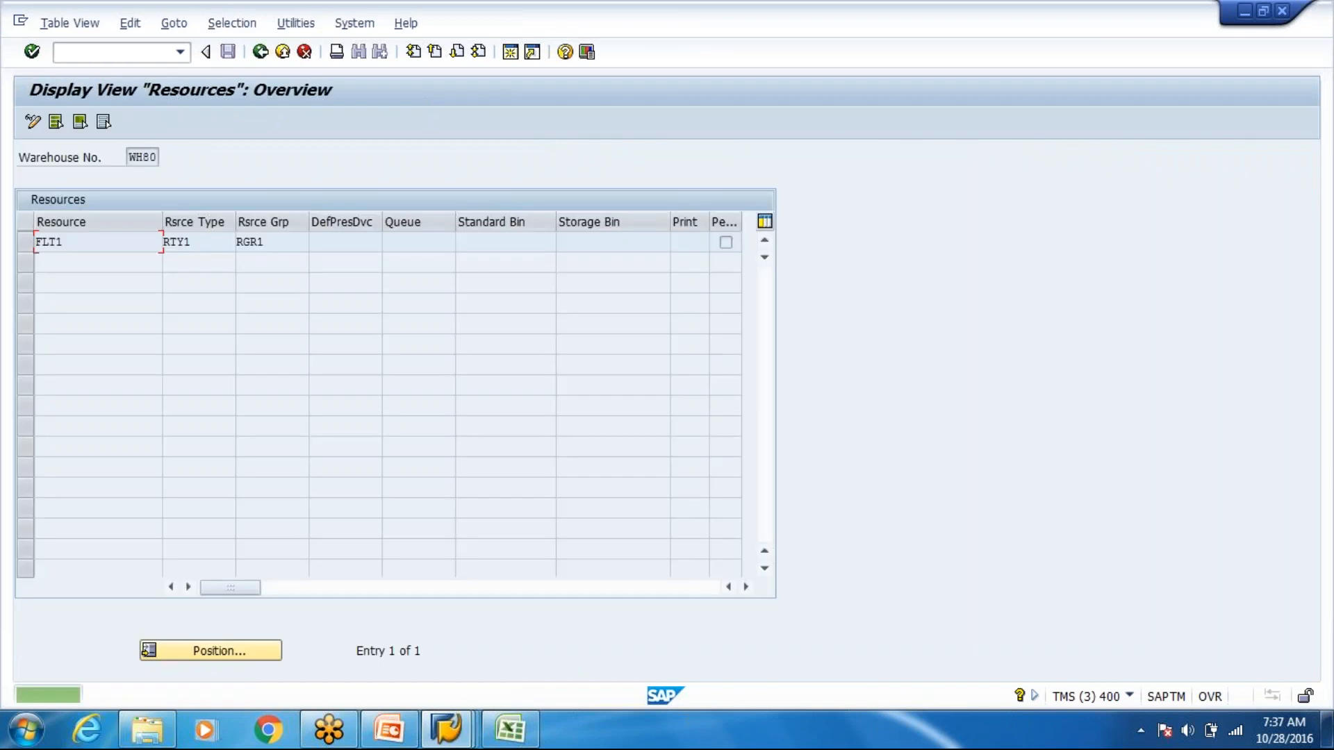
{"action": "left_click", "coordinate": [269, 243]}
{"action": "left_click", "coordinate": [261, 55]}
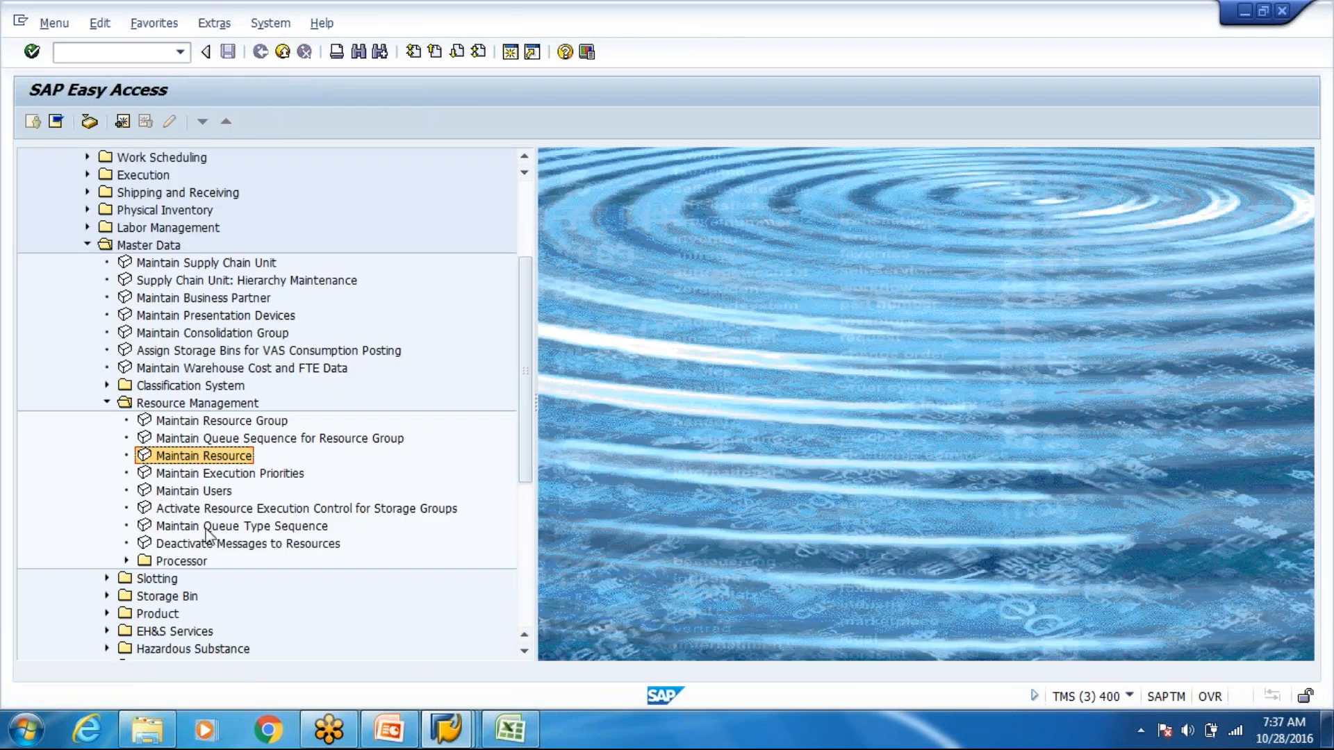
Check which queues are assigned to resource group RGR1 in the queue sequence table for WH80
{"action": "double_click", "coordinate": [236, 439]}
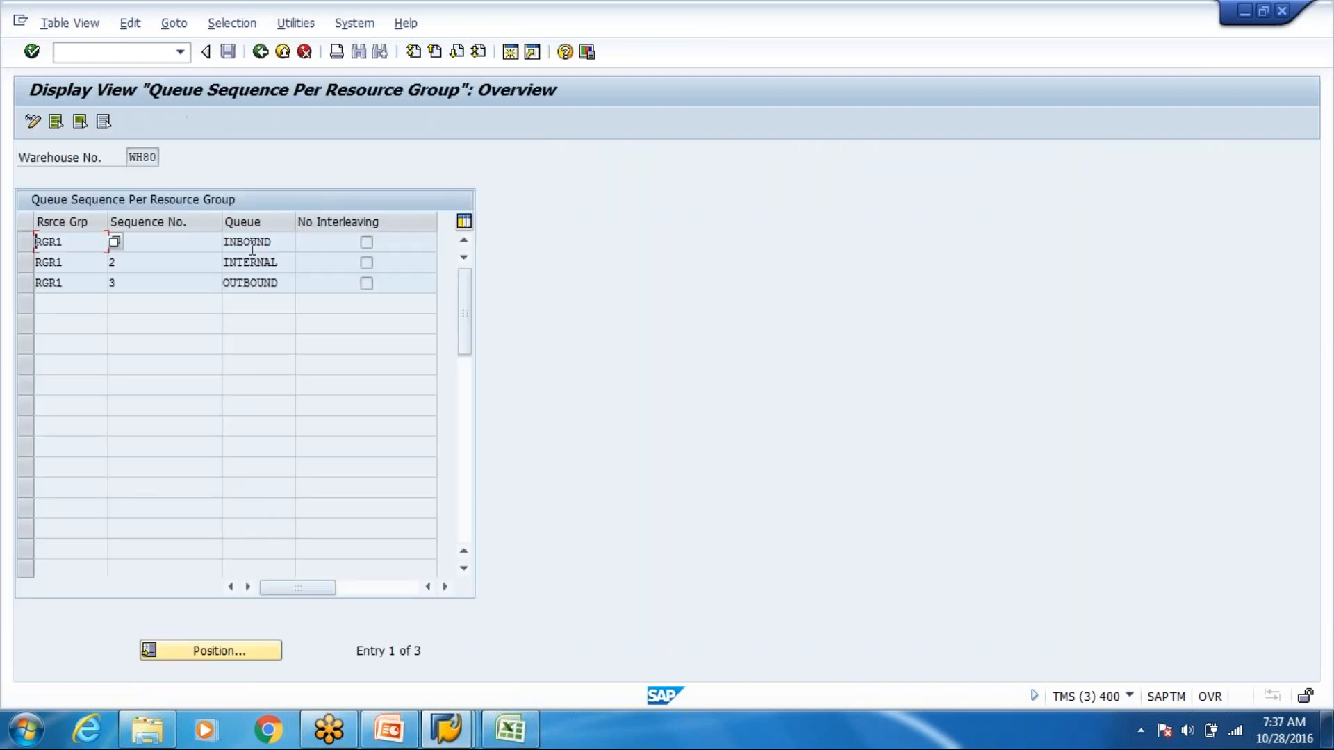
{"action": "left_click", "coordinate": [255, 244]}
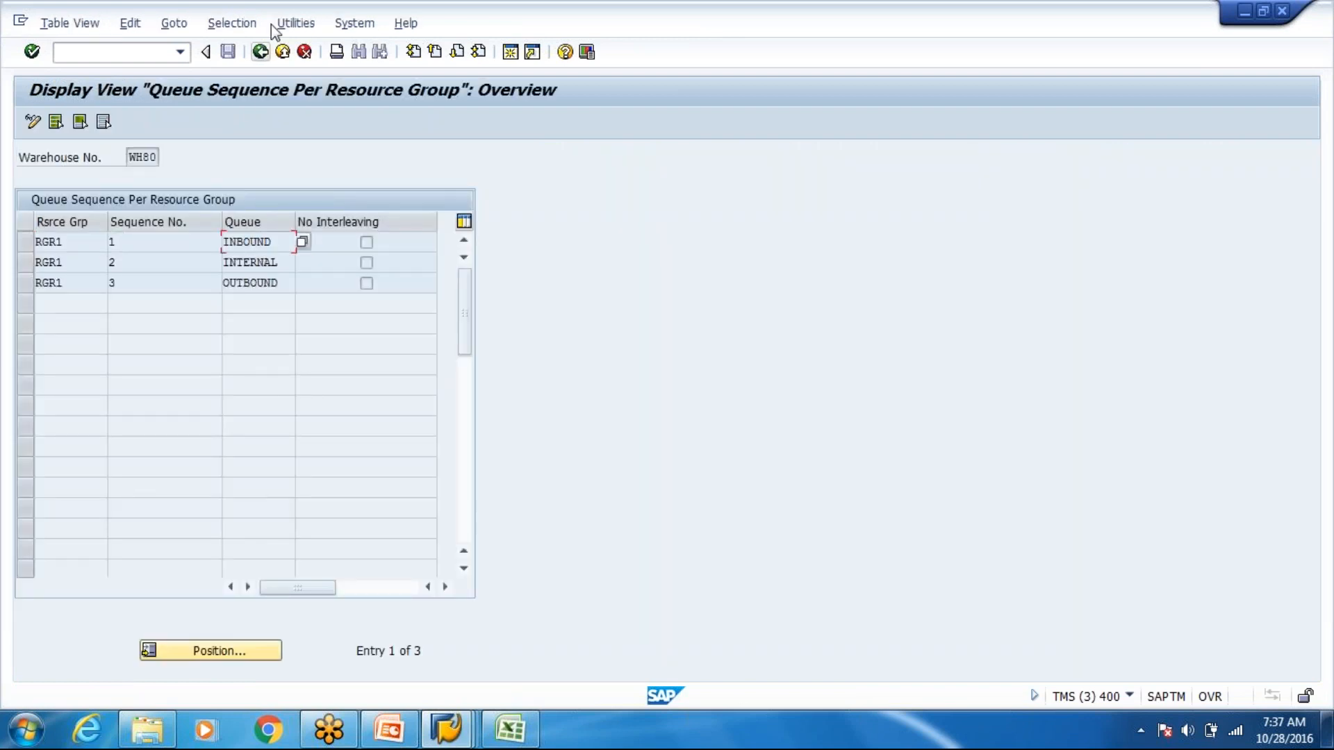
{"action": "left_click", "coordinate": [260, 51]}
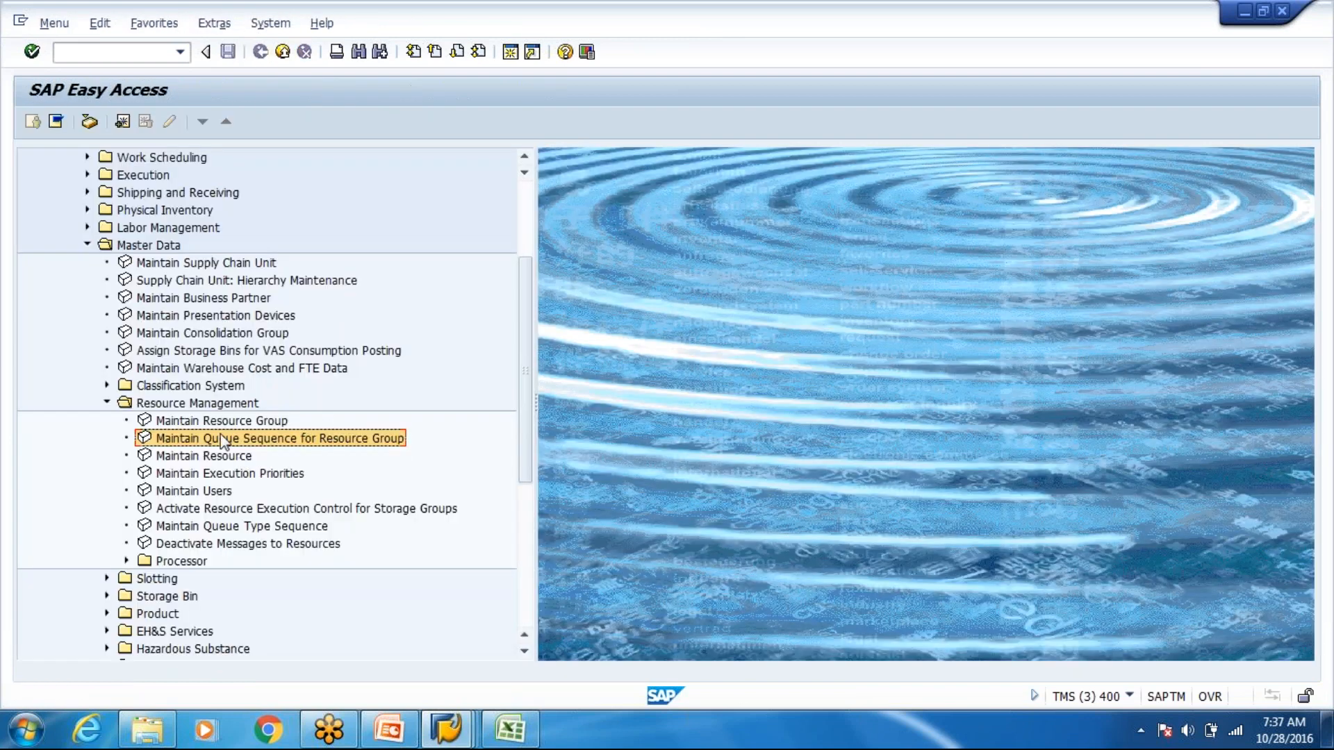
Reopen the Resources table and examine the resource group and default presentation device fields of FLT1
{"action": "left_click", "coordinate": [221, 424]}
{"action": "double_click", "coordinate": [201, 456]}
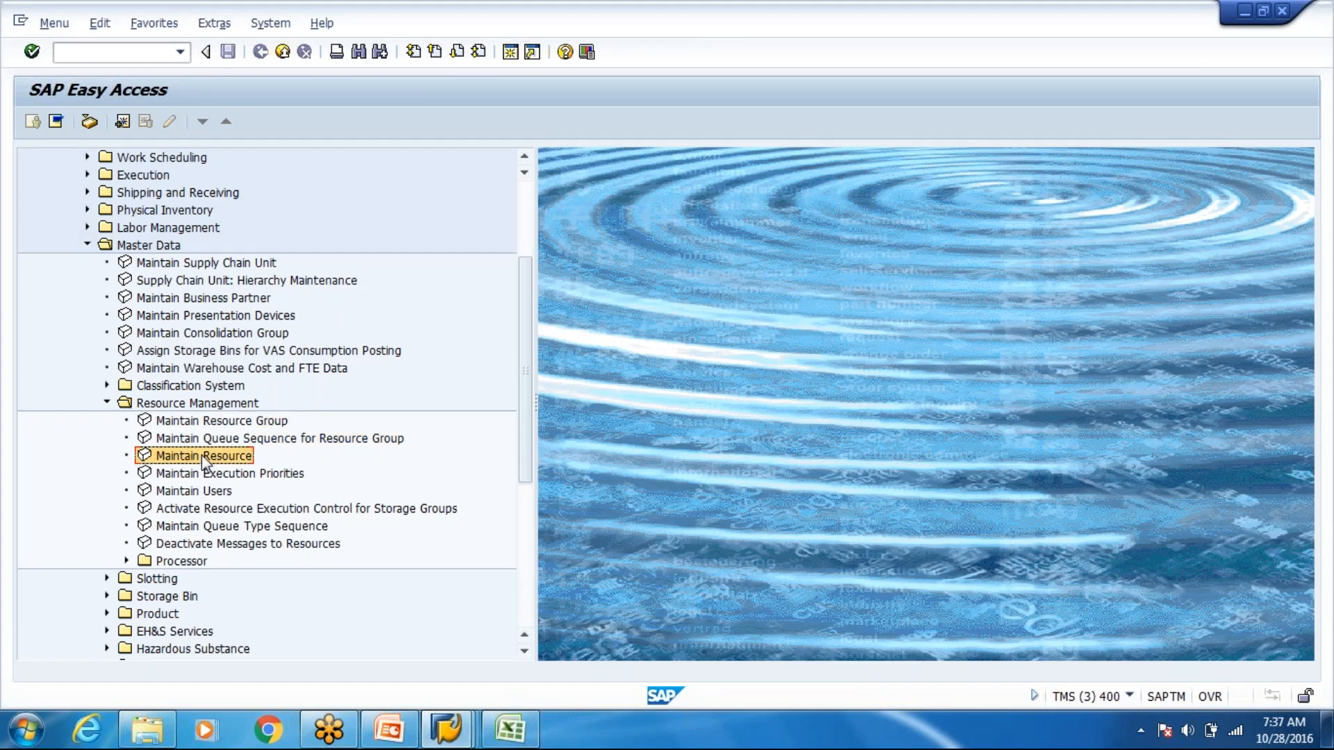
{"action": "left_click", "coordinate": [283, 240]}
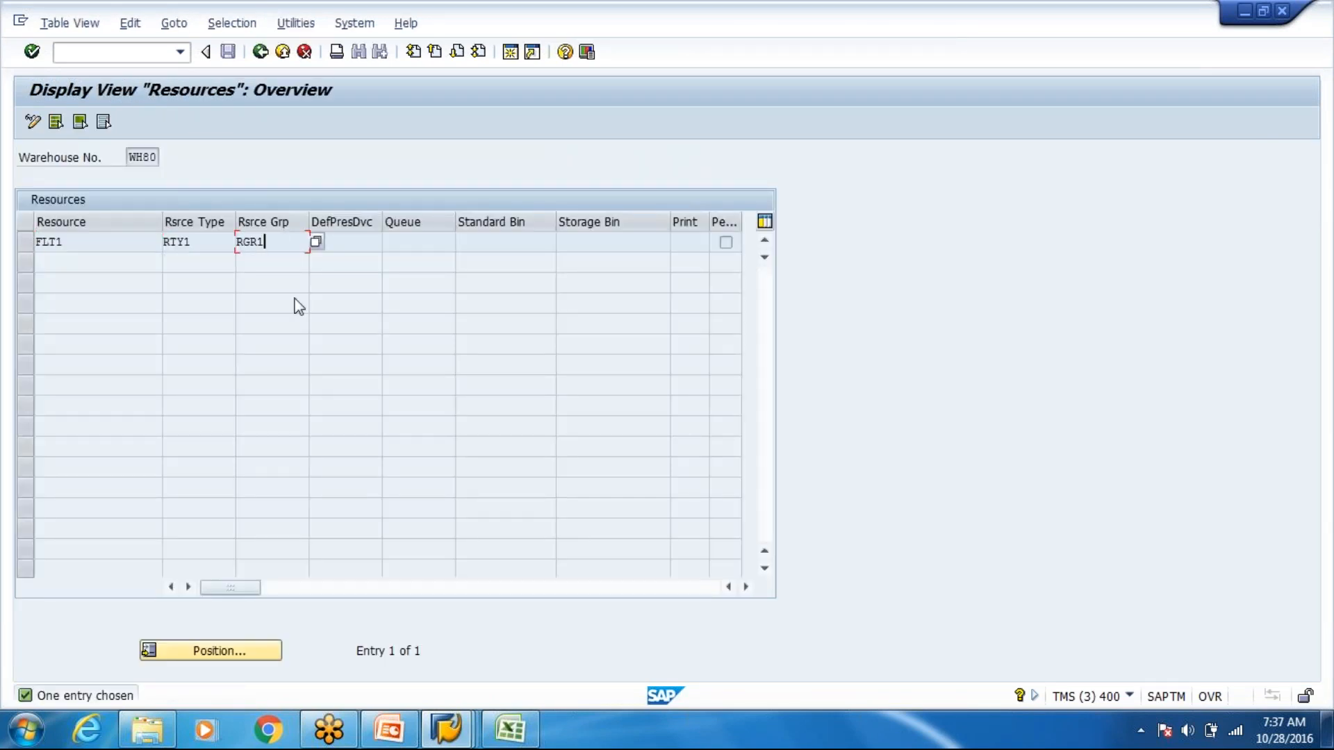
{"action": "left_click", "coordinate": [366, 242]}
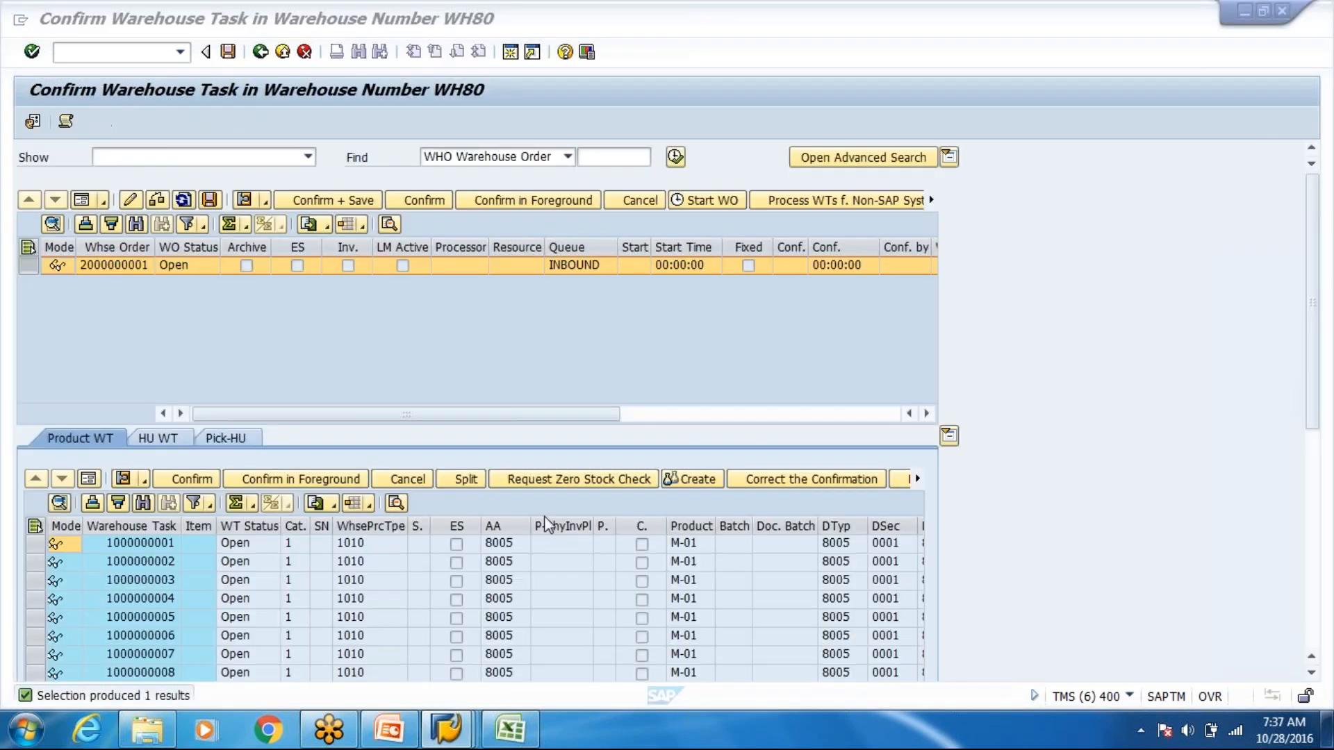
Take the warehouse order number from the Confirm Warehouse Task session and try to select that order in the RF session
{"action": "left_click", "coordinate": [142, 263]}
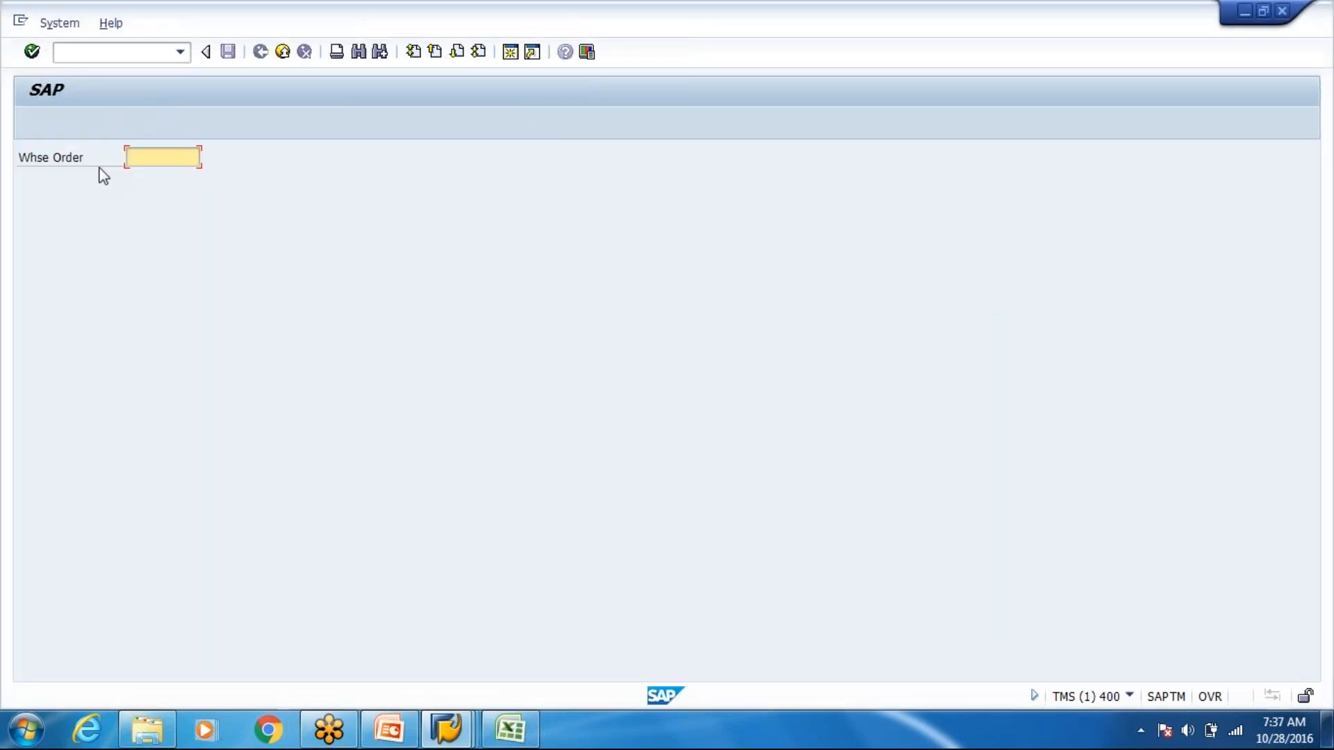
{"action": "key", "text": "Return"}
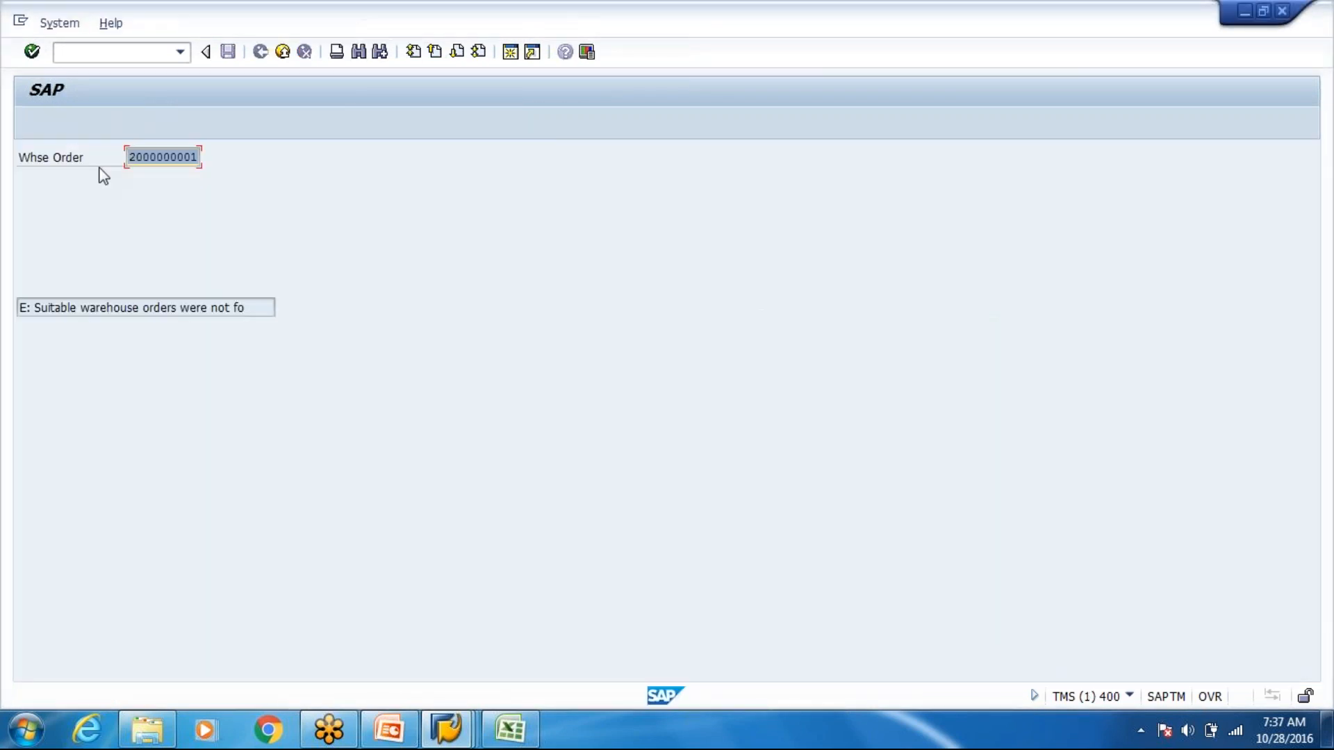
{"action": "left_click", "coordinate": [199, 158]}
Recheck the open warehouse order and its queue in the Confirm Warehouse Task session, and return to the RF session
{"action": "key", "text": "alt+Tab"}
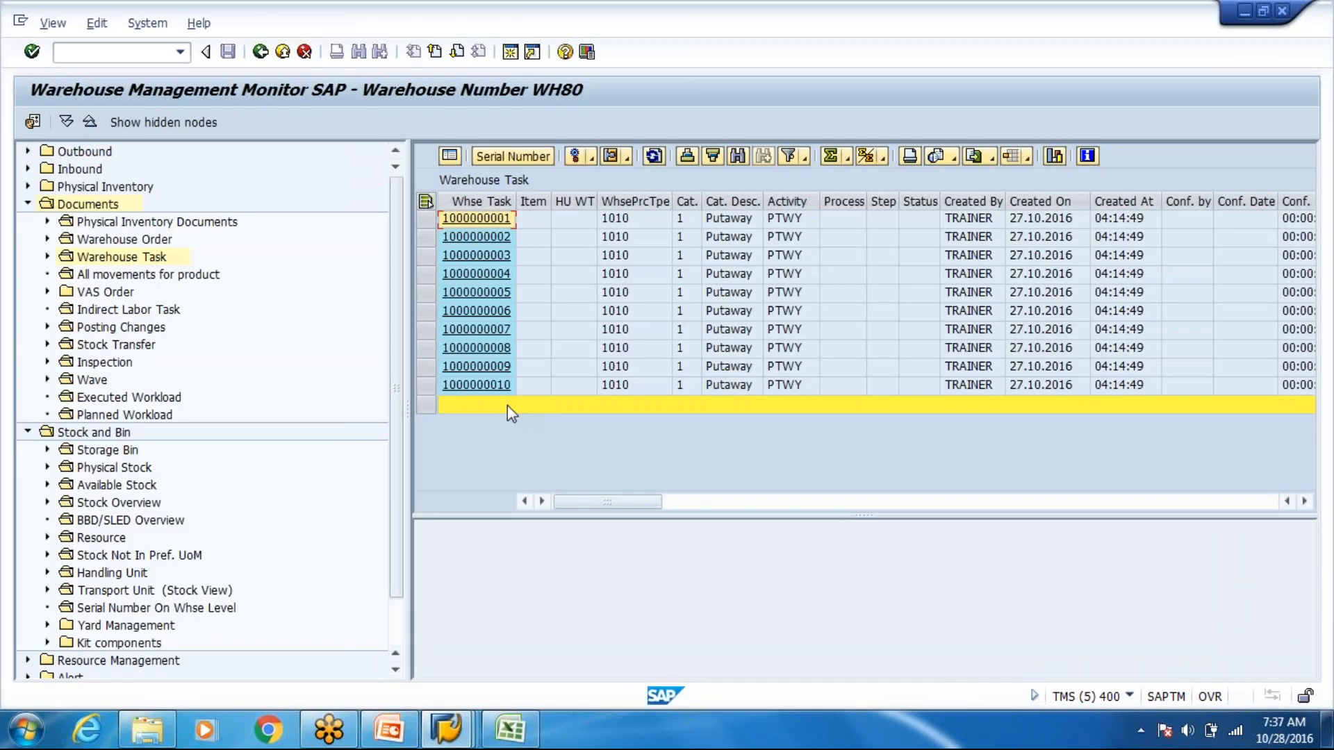
{"action": "key", "text": "alt+Tab"}
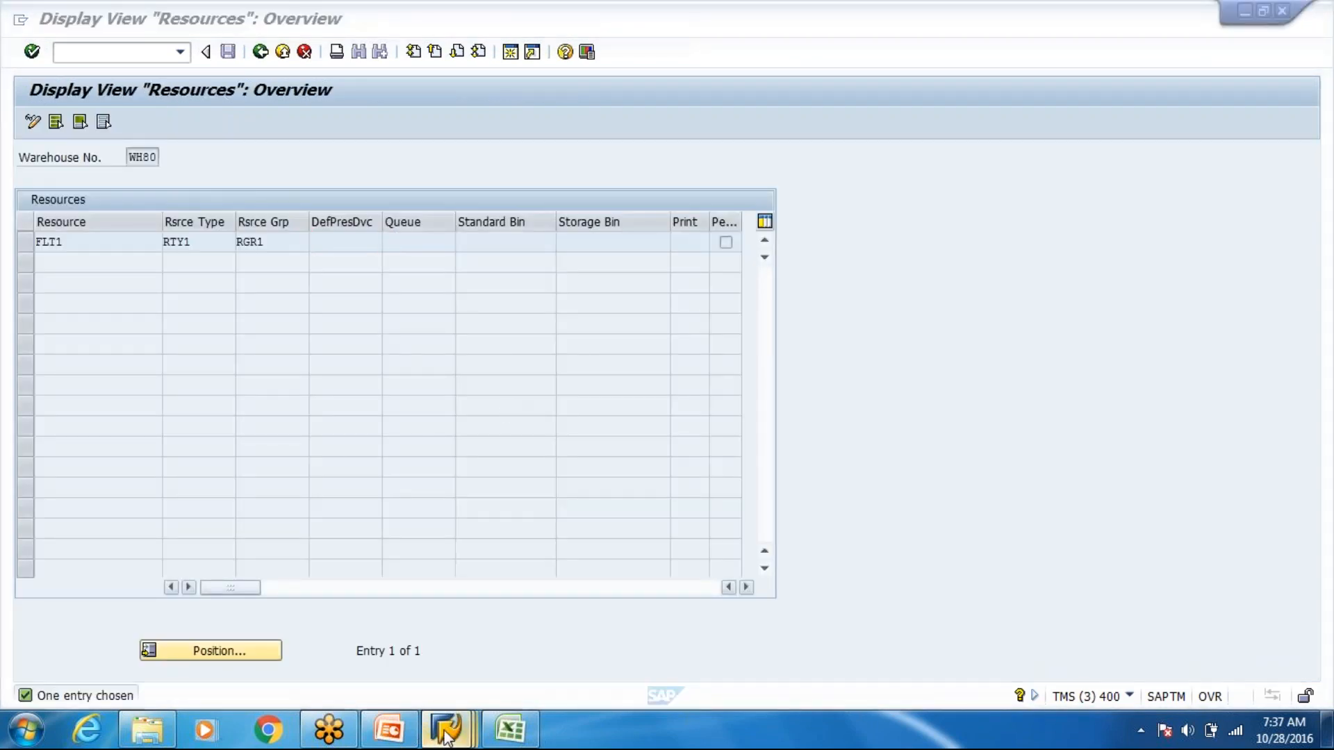
{"action": "mouse_move", "coordinate": [445, 736]}
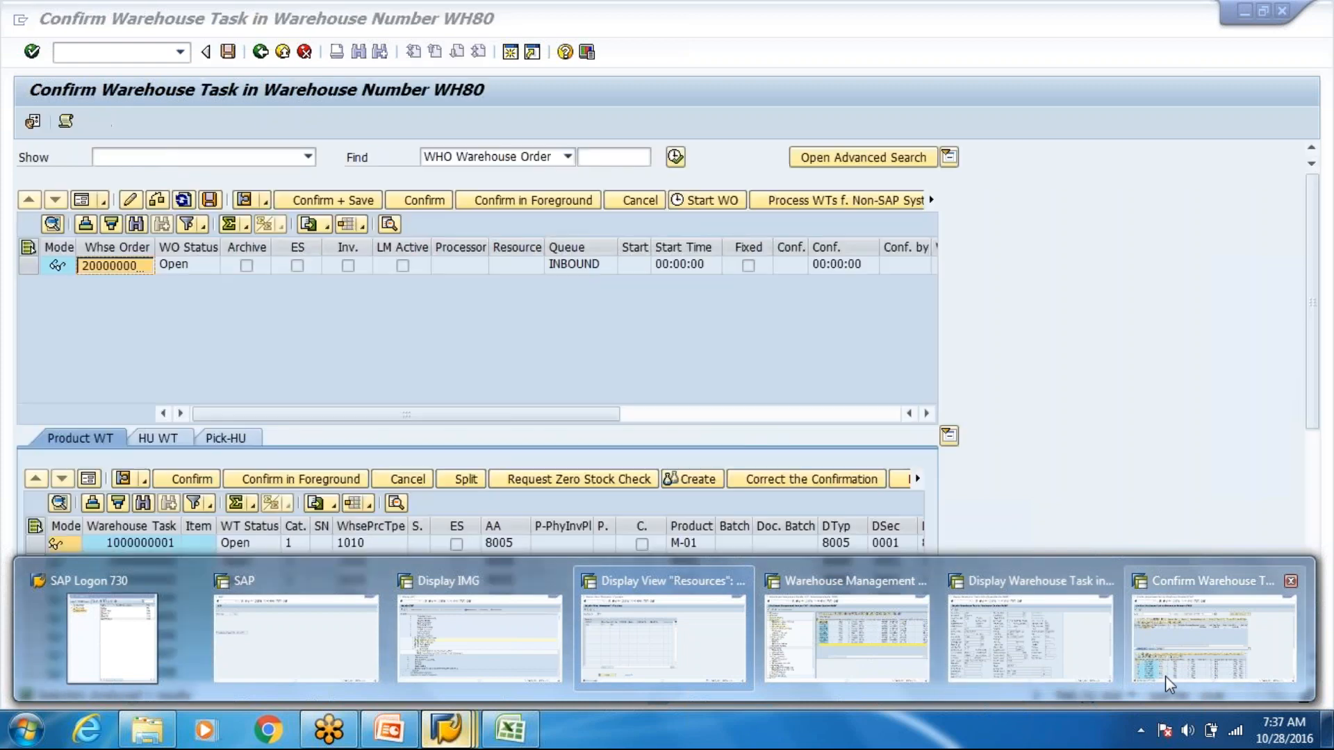
{"action": "left_click", "coordinate": [1165, 676]}
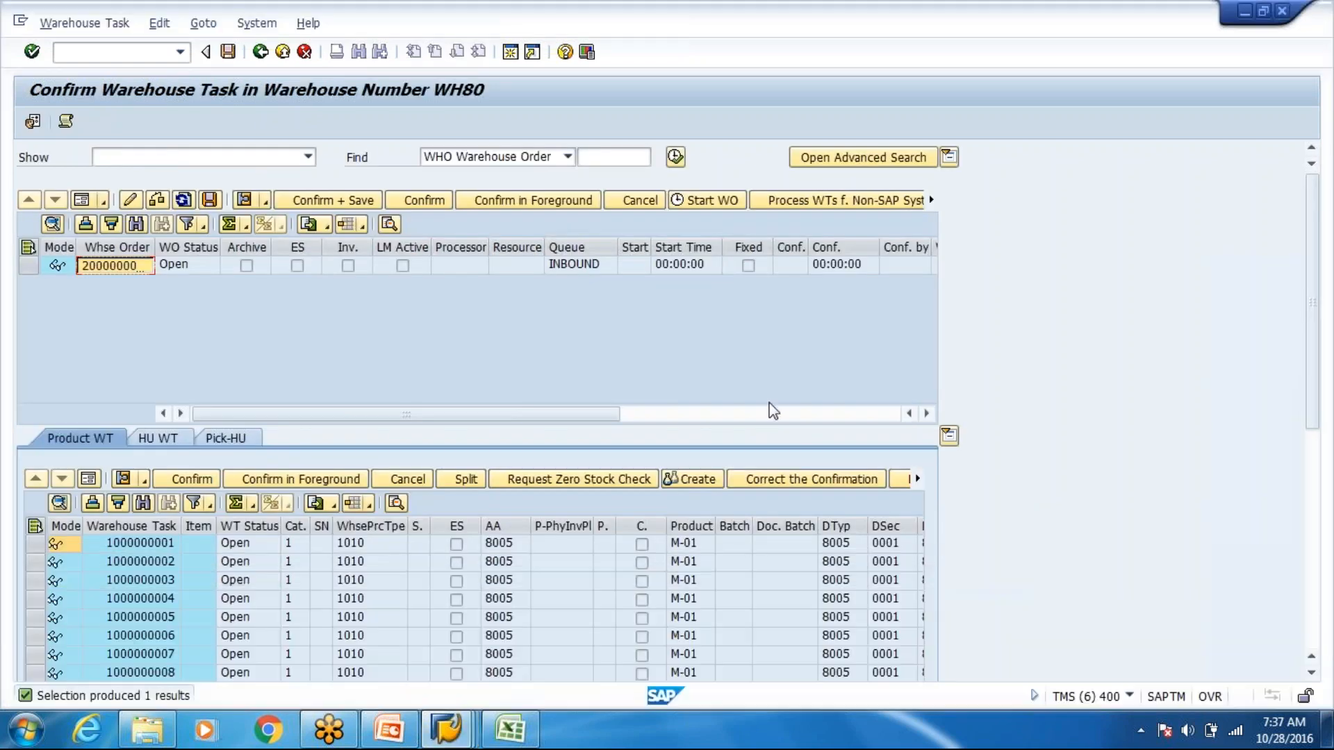
{"action": "key", "text": "alt+Tab"}
{"action": "key", "text": "alt+Tab"}
{"action": "key", "text": "alt+Tab"}
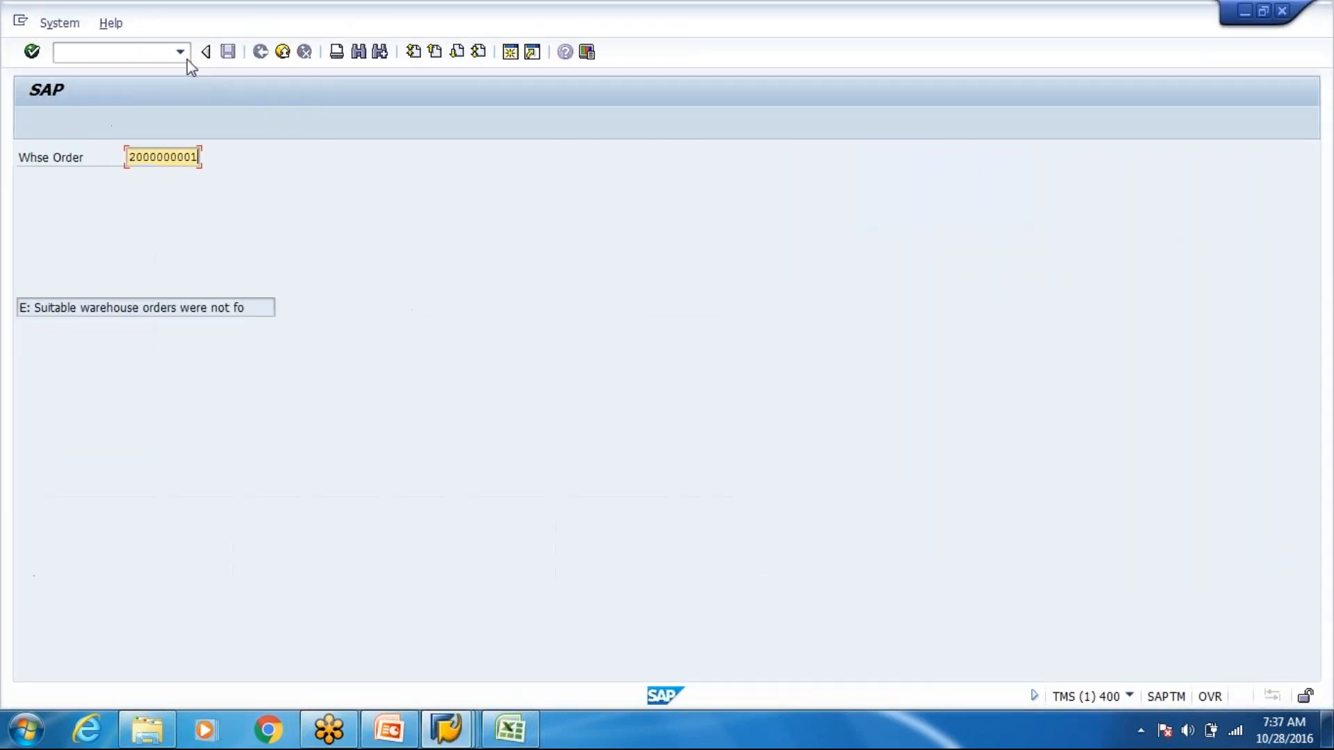
Restart the RF transaction, log on to WH80 as resource FLT1 with presentation device PD01, and choose System-Guided processing
{"action": "left_click", "coordinate": [174, 56]}
{"action": "left_click", "coordinate": [151, 70]}
{"action": "key", "text": "Return"}
{"action": "left_click", "coordinate": [111, 200]}
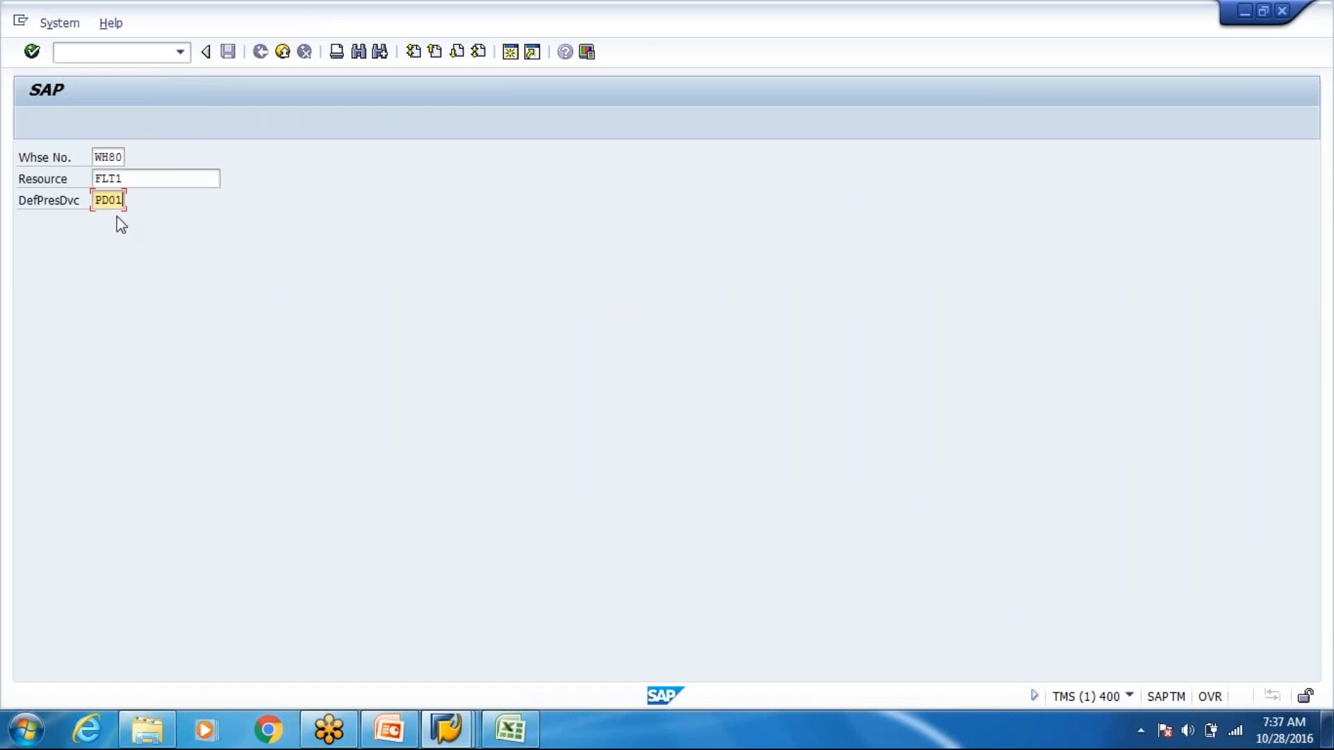
{"action": "key", "text": "Return"}
{"action": "left_click", "coordinate": [175, 163]}
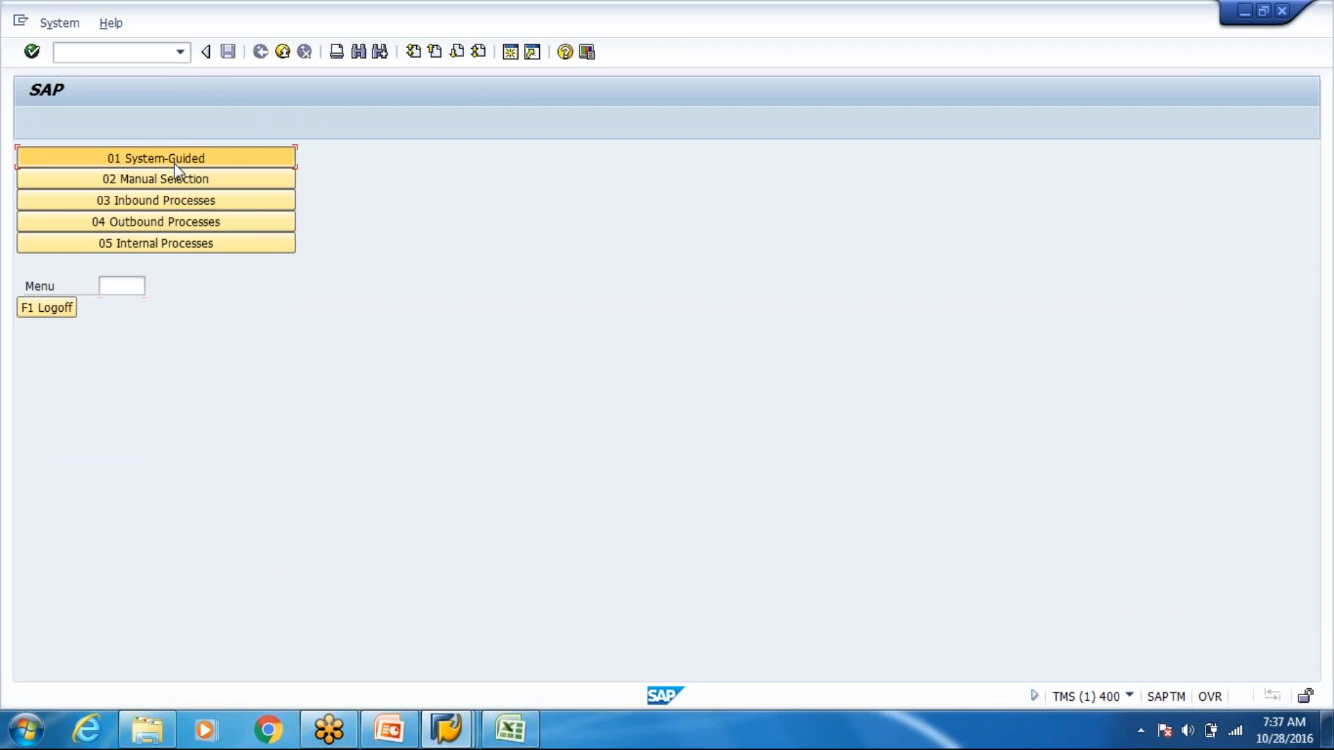
Search for warehouse orders with system-guided processing by queue, using the INBOUND queue, and return to the system-guided menu
{"action": "left_click", "coordinate": [177, 167]}
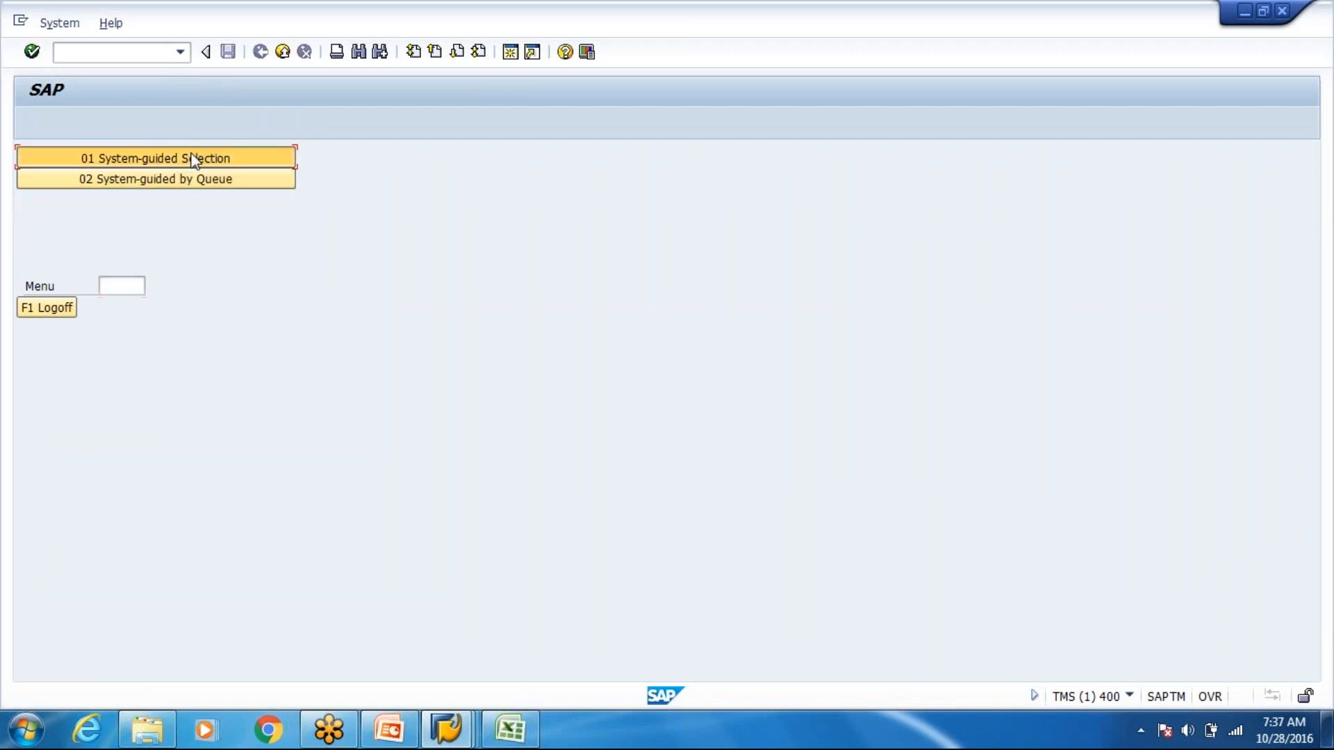
{"action": "left_click", "coordinate": [194, 162]}
{"action": "left_click", "coordinate": [186, 182]}
{"action": "left_click", "coordinate": [186, 182]}
{"action": "left_click", "coordinate": [120, 179]}
{"action": "key", "text": "Return"}
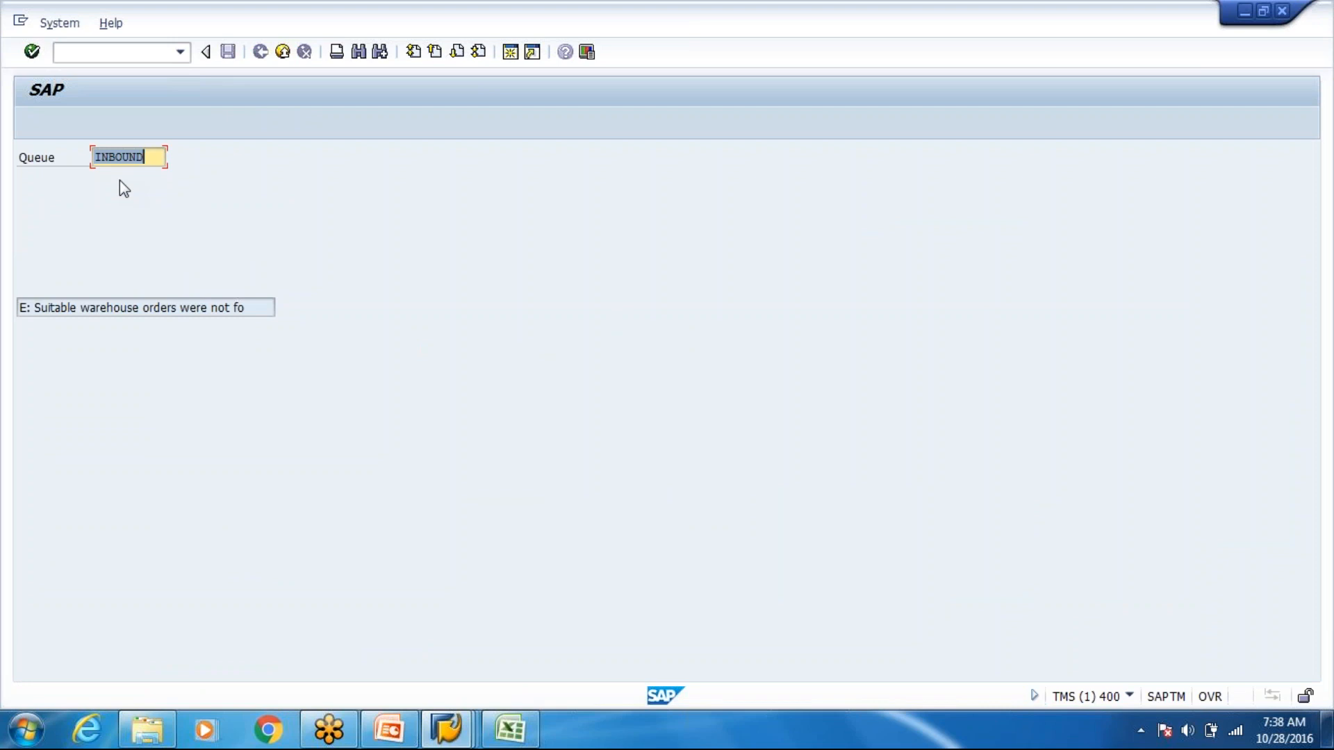
{"action": "key", "text": "F7"}
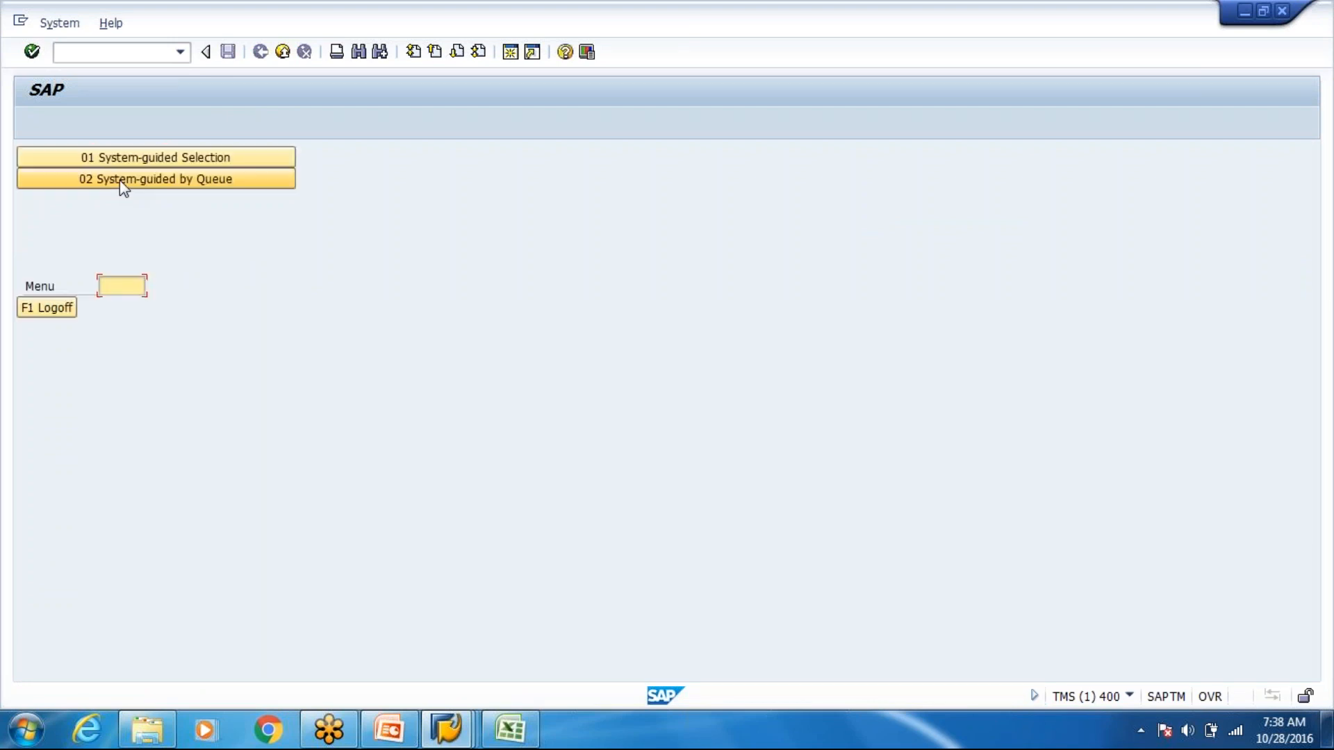
In the Confirm Warehouse Task session for WH80, open the INBOUND queue warehouse order's details and check its Resource field
{"action": "key", "text": "alt+Tab"}
{"action": "key", "text": "alt+Tab"}
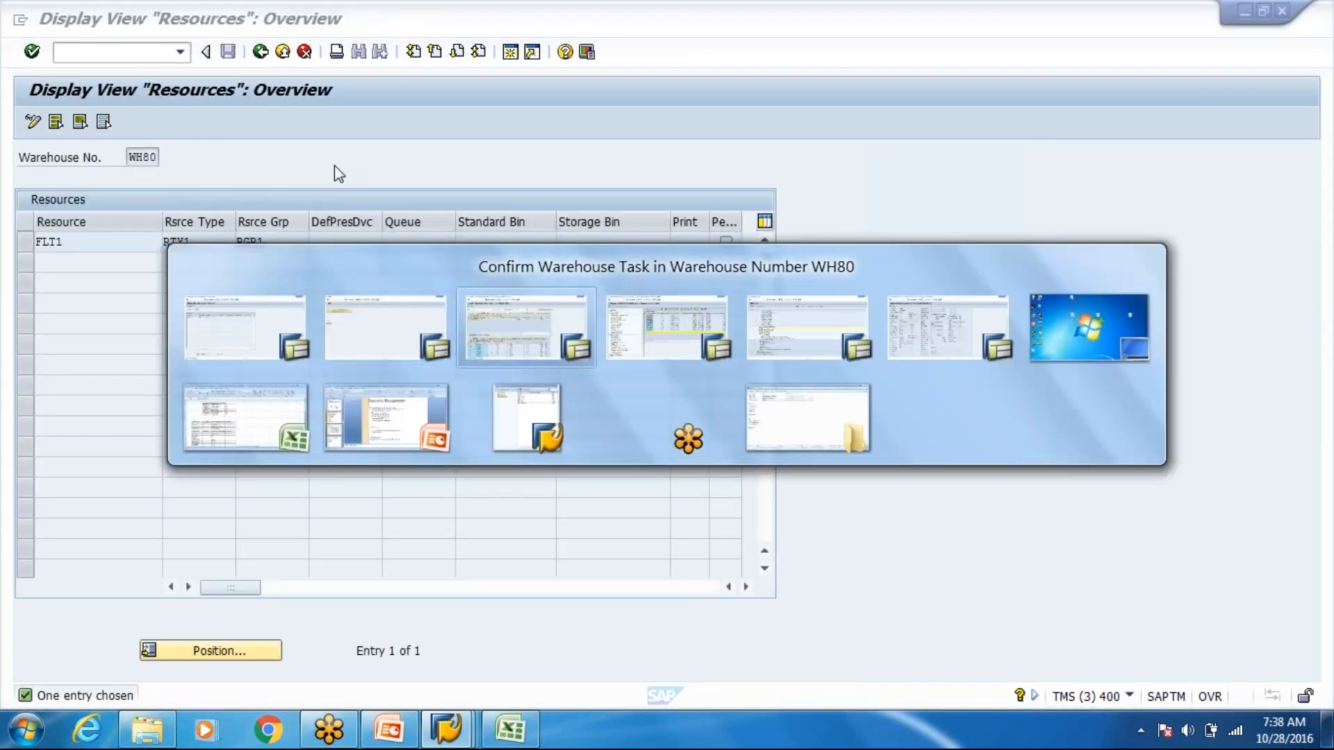
{"action": "left_click", "coordinate": [298, 265]}
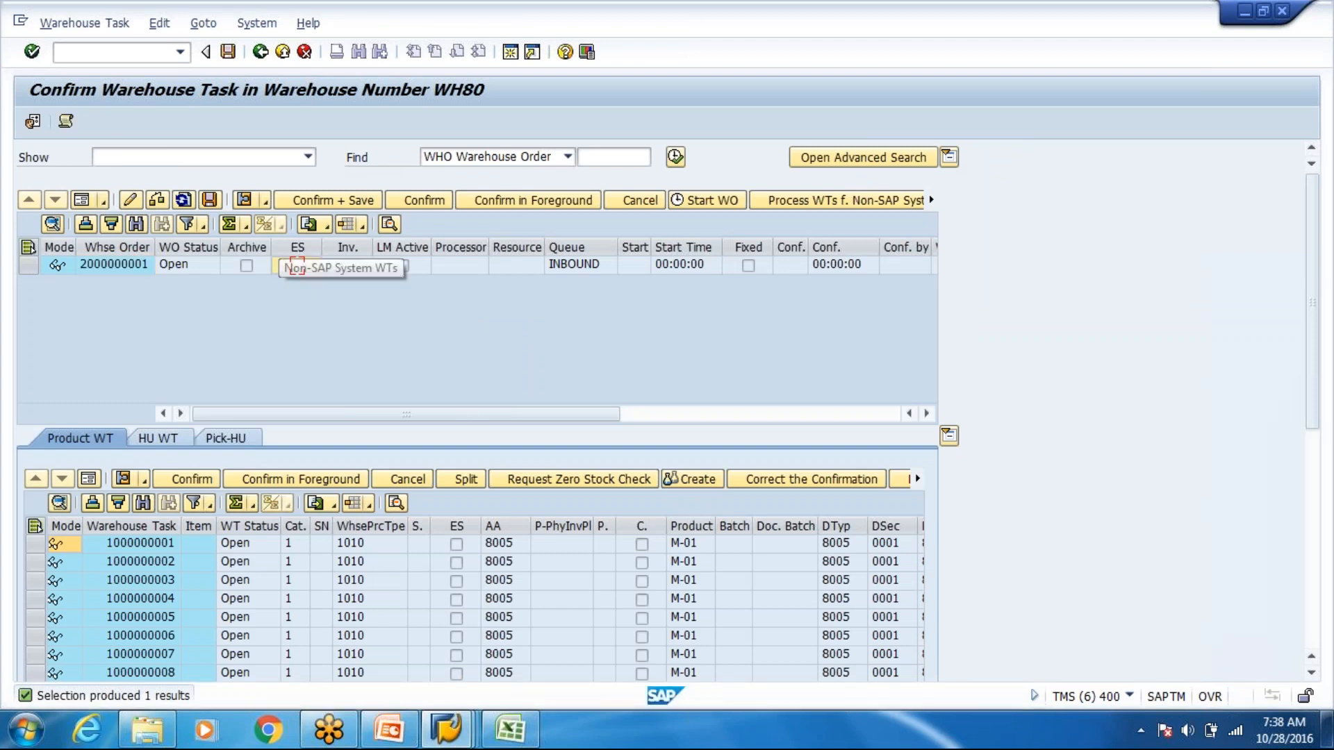
{"action": "left_click", "coordinate": [28, 264]}
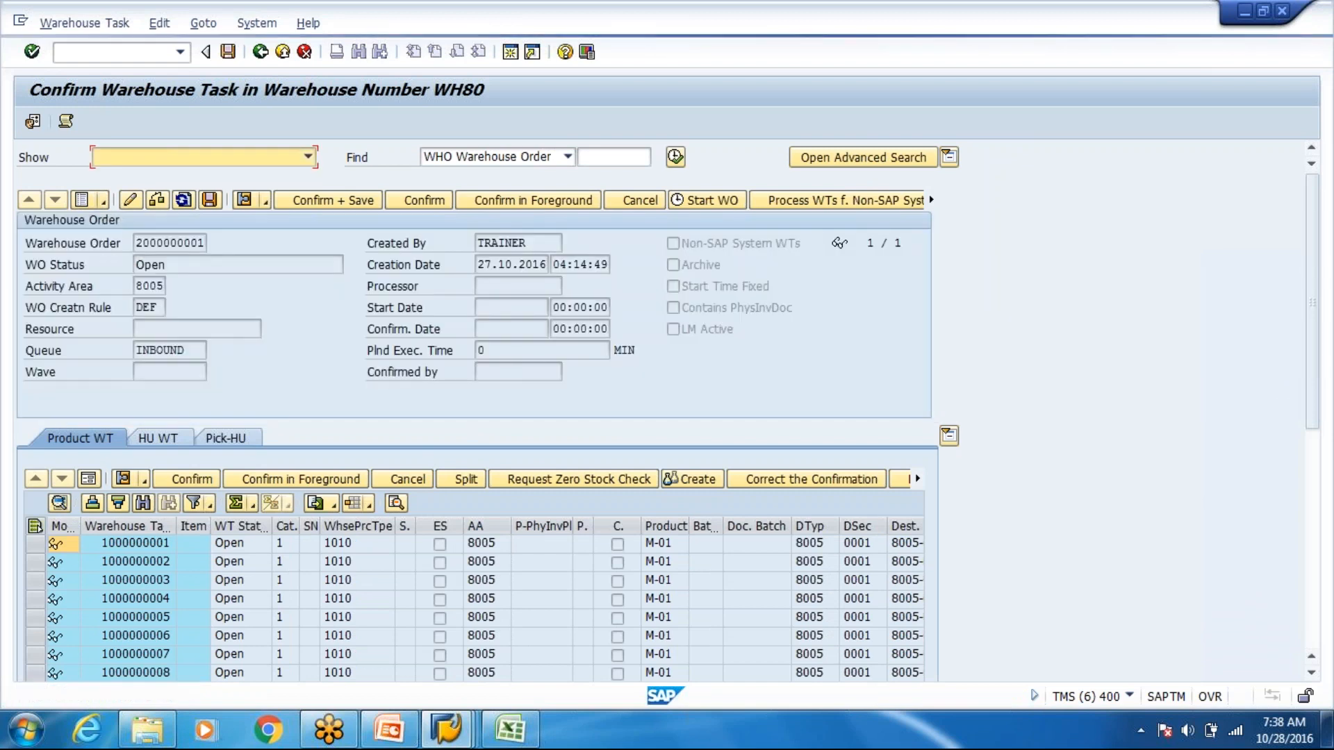
{"action": "left_click", "coordinate": [169, 328]}
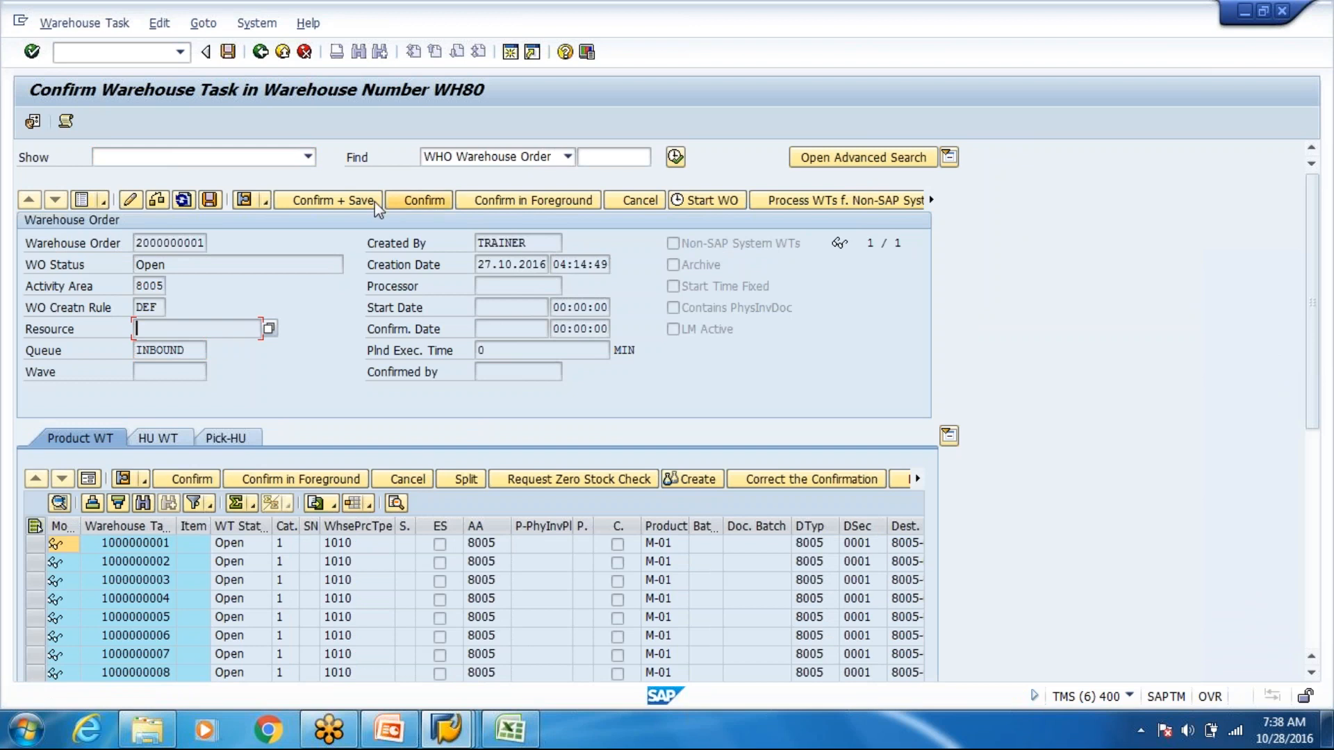
Try to confirm the open warehouse order, and leave the confirmation without saving
{"action": "left_click", "coordinate": [402, 201]}
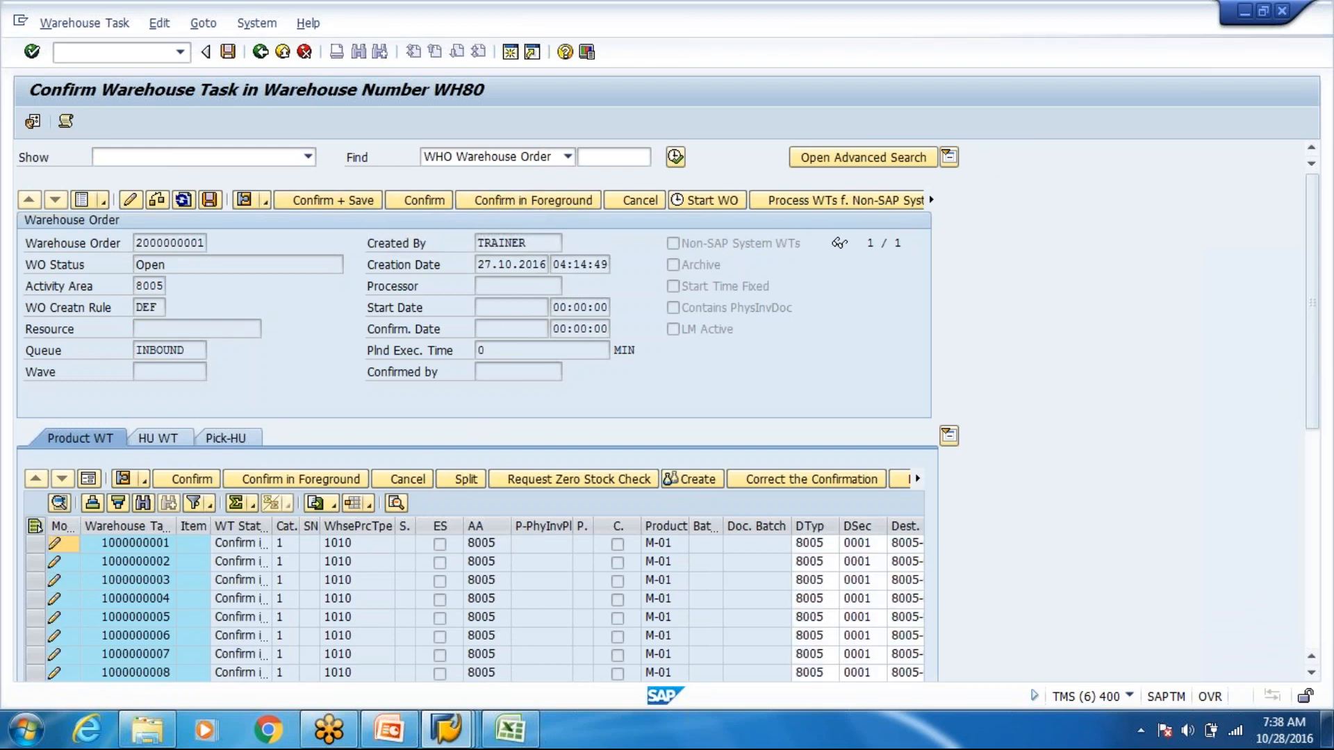
{"action": "left_click", "coordinate": [282, 52]}
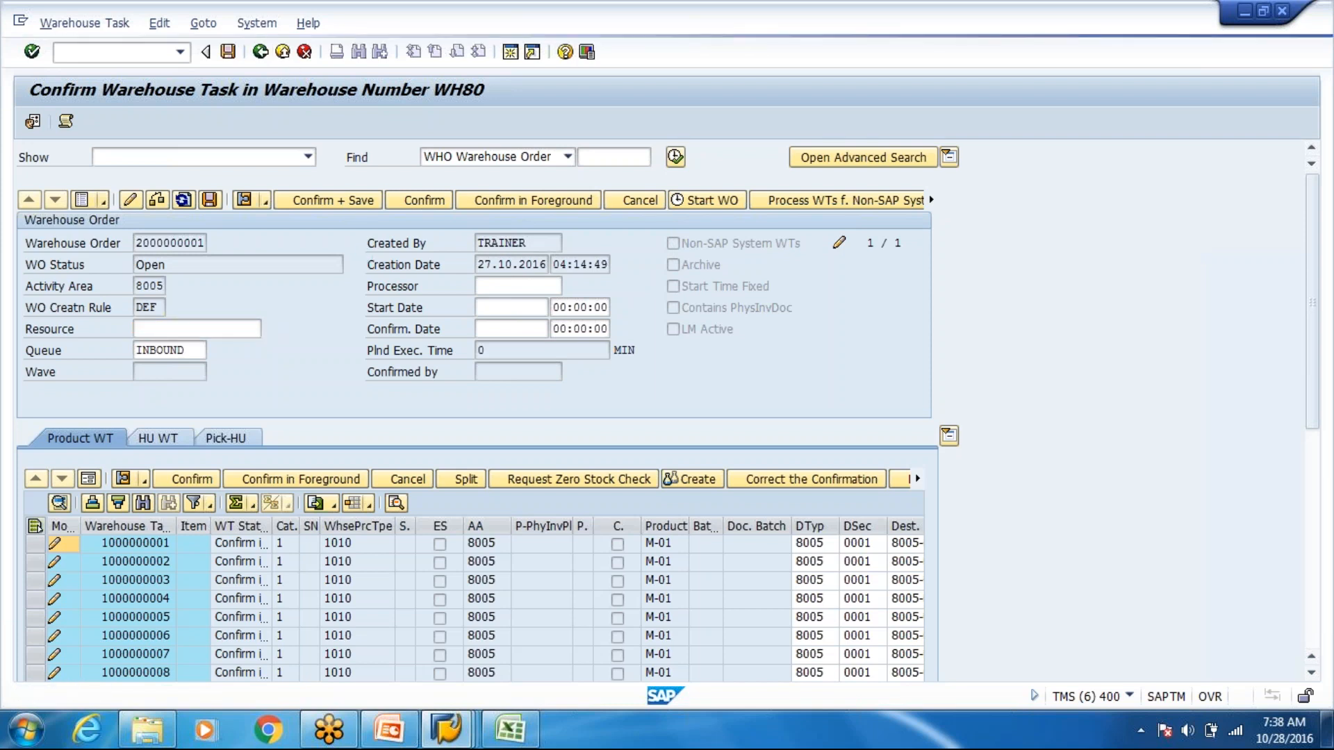
{"action": "left_click", "coordinate": [394, 388]}
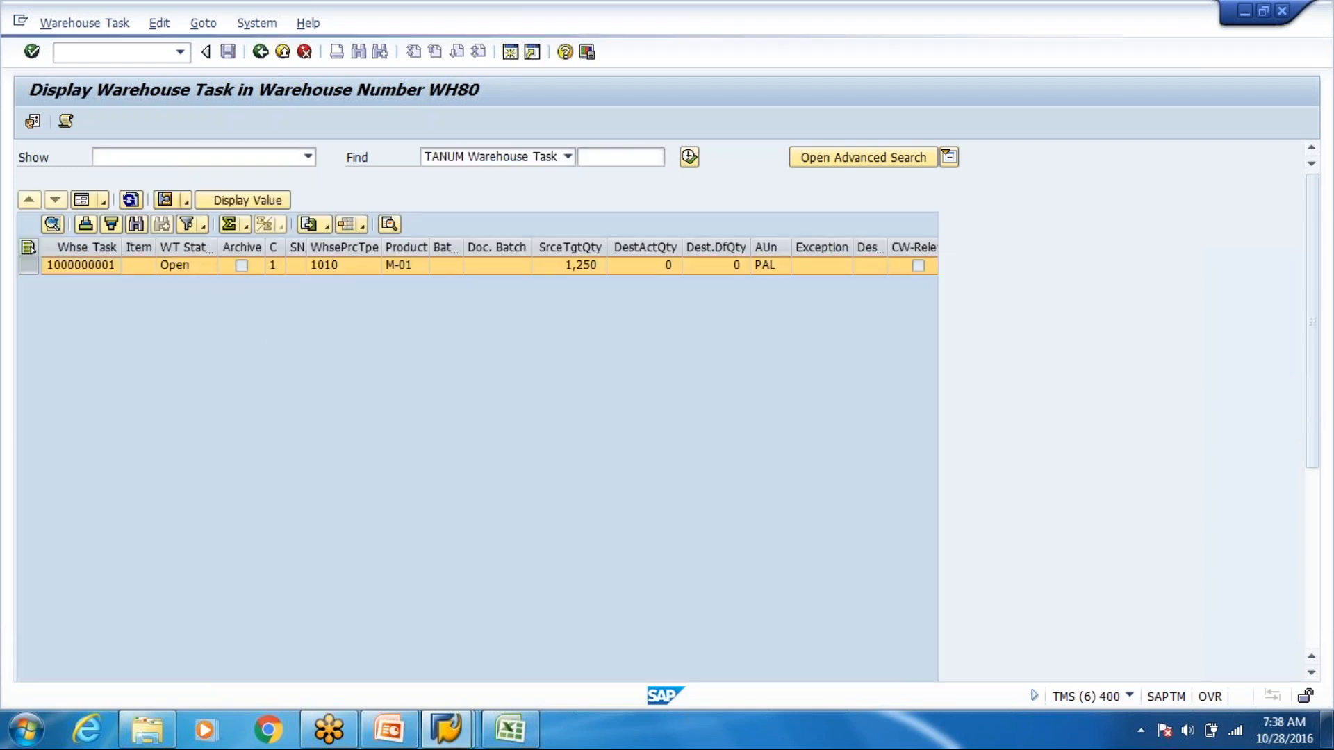
Return to the RF session, go back to its main menu and open manual selection by HU
{"action": "key", "text": "alt+Tab"}
{"action": "key", "text": "alt+Tab"}
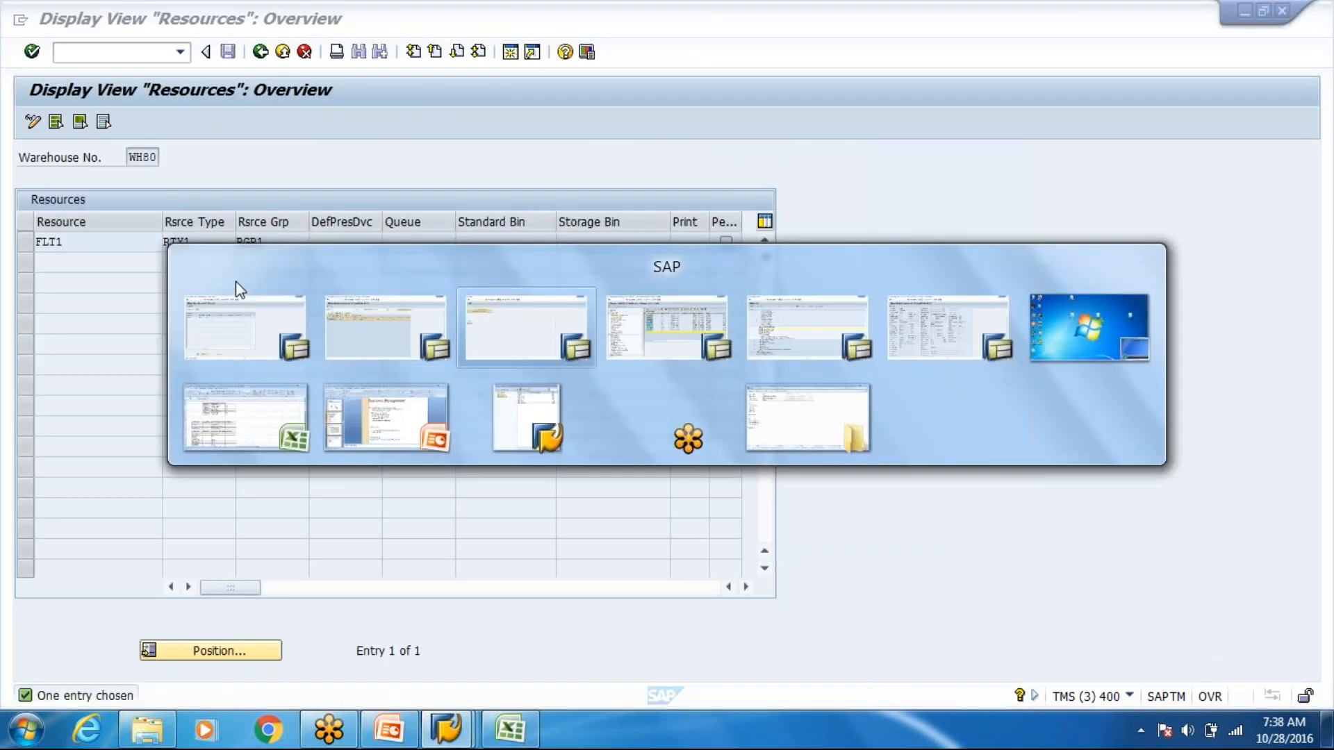
{"action": "key", "text": "F7"}
{"action": "left_click", "coordinate": [204, 178]}
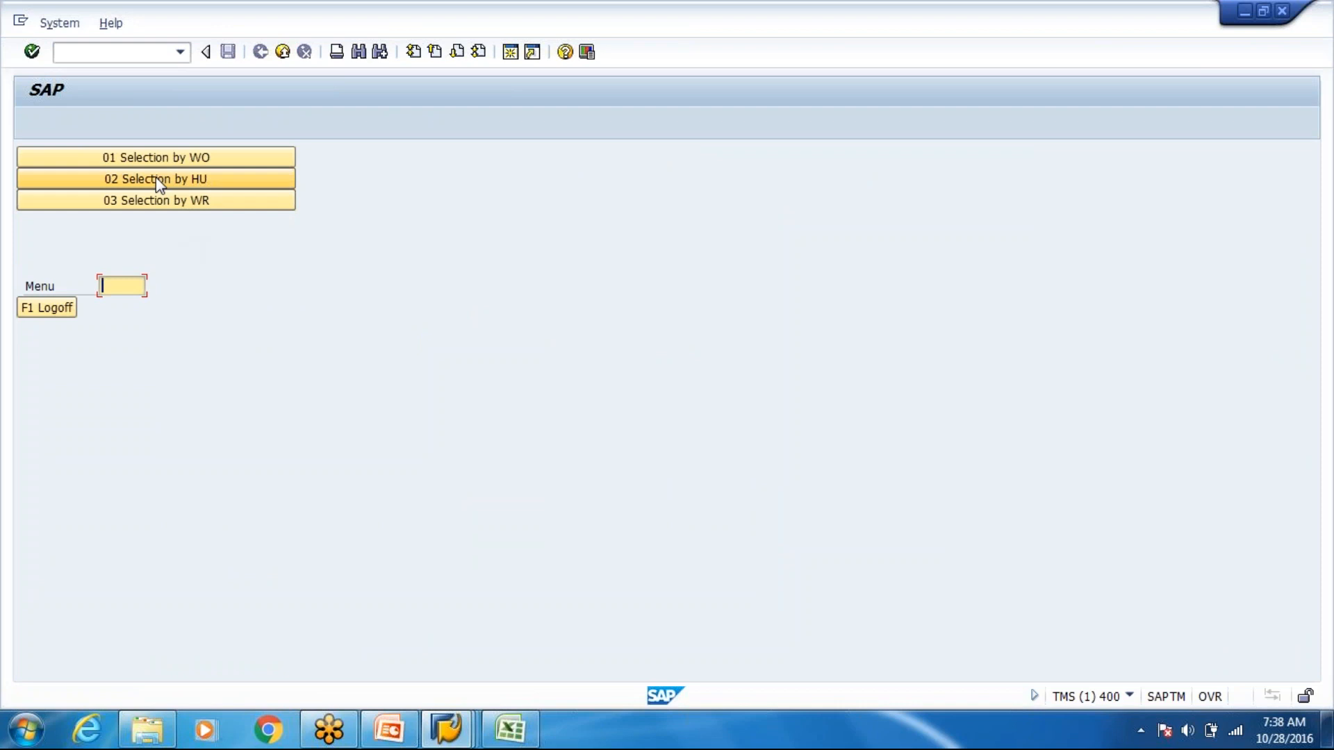
{"action": "left_click", "coordinate": [162, 180]}
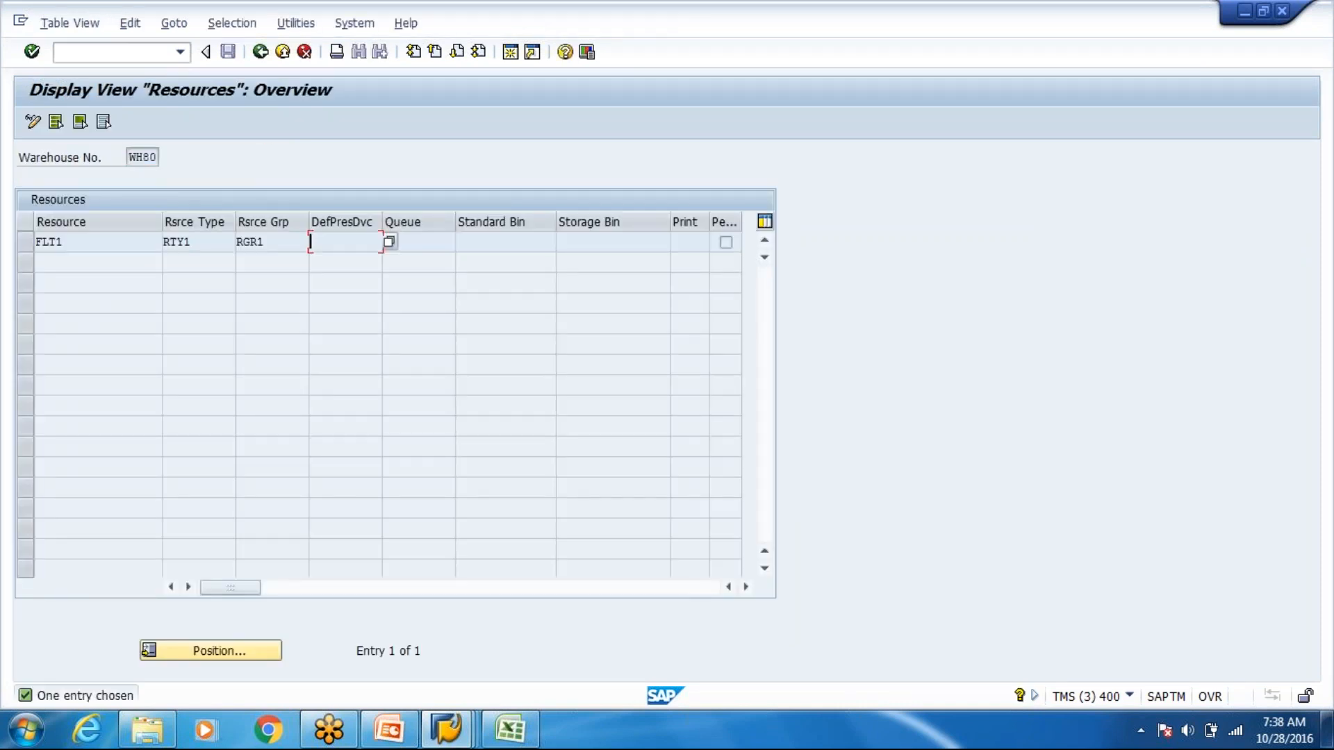
In the Confirm Warehouse Task session, examine the columns of the product warehouse tasks for their handling unit
{"action": "key", "text": "alt+Tab"}
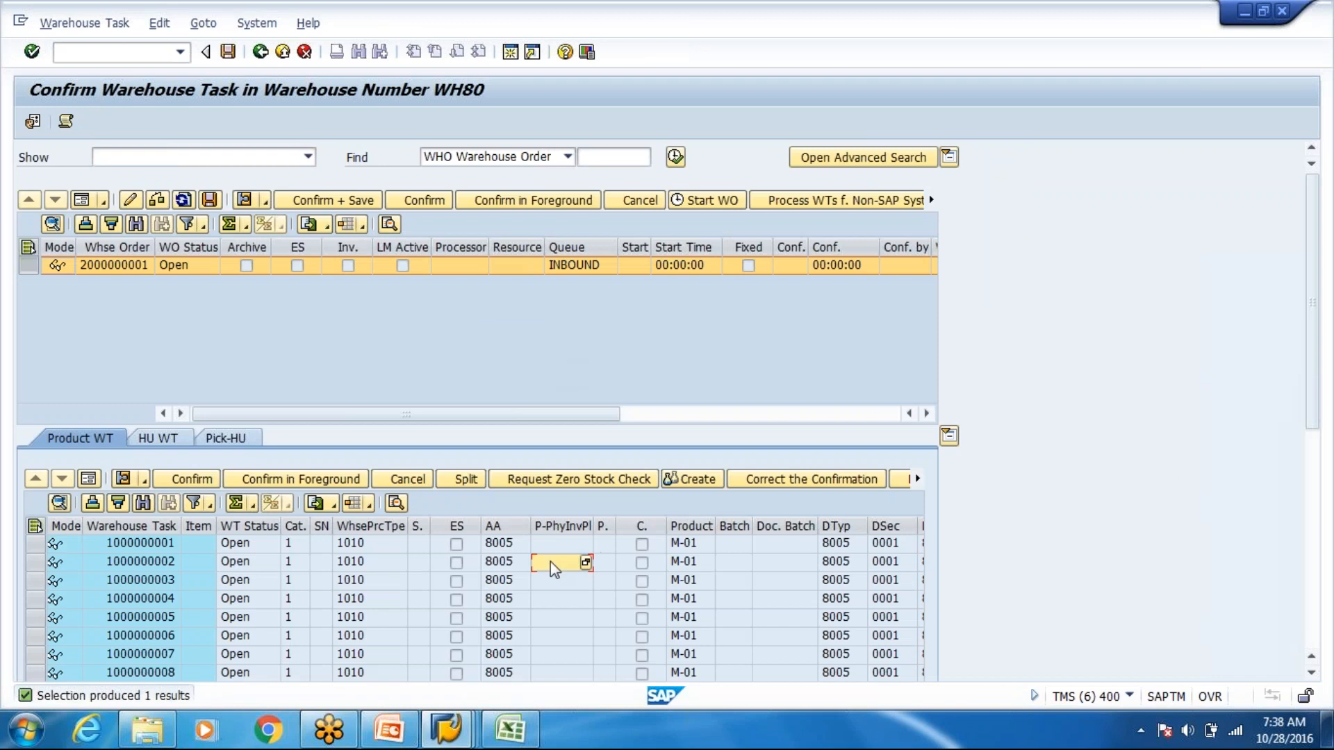
{"action": "scroll", "coordinate": [550, 562], "scroll_direction": "right", "scroll_amount": 5}
{"action": "scroll", "coordinate": [551, 566], "scroll_direction": "right", "scroll_amount": 10}
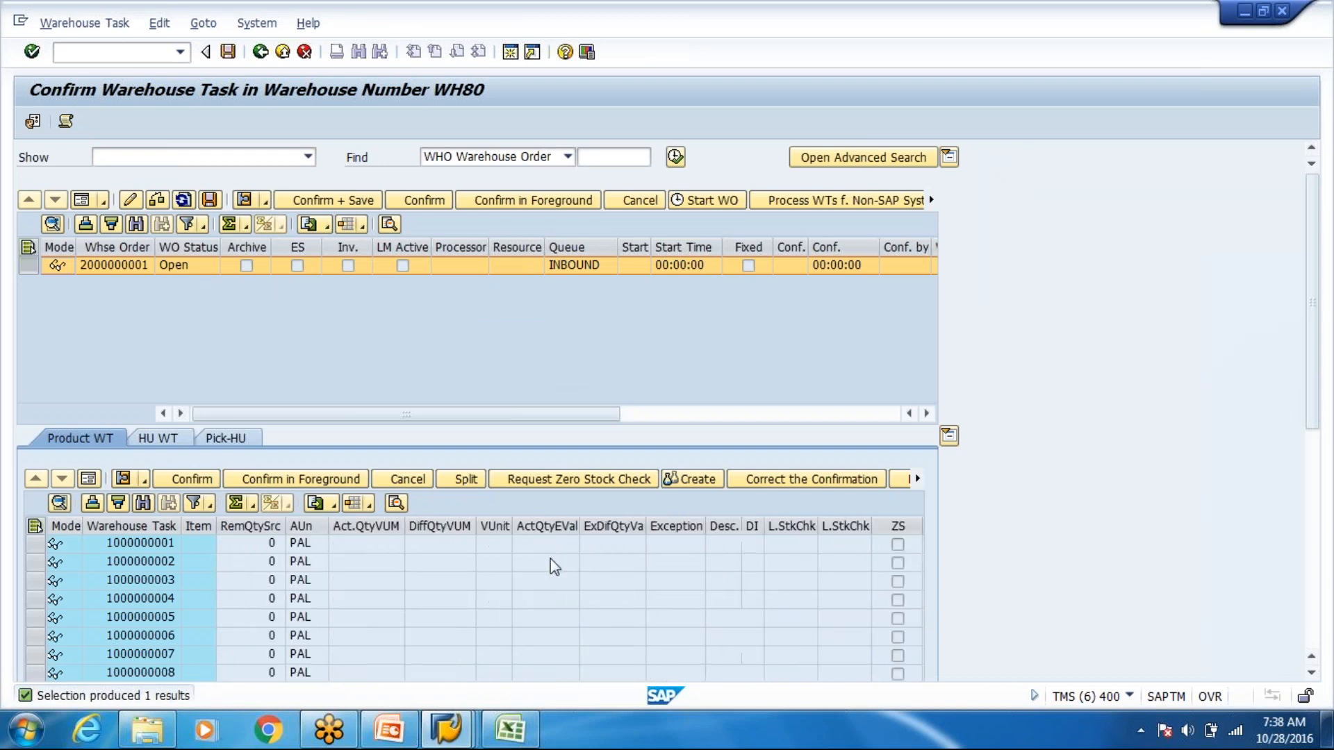
{"action": "scroll", "coordinate": [550, 561], "scroll_direction": "right", "scroll_amount": 5}
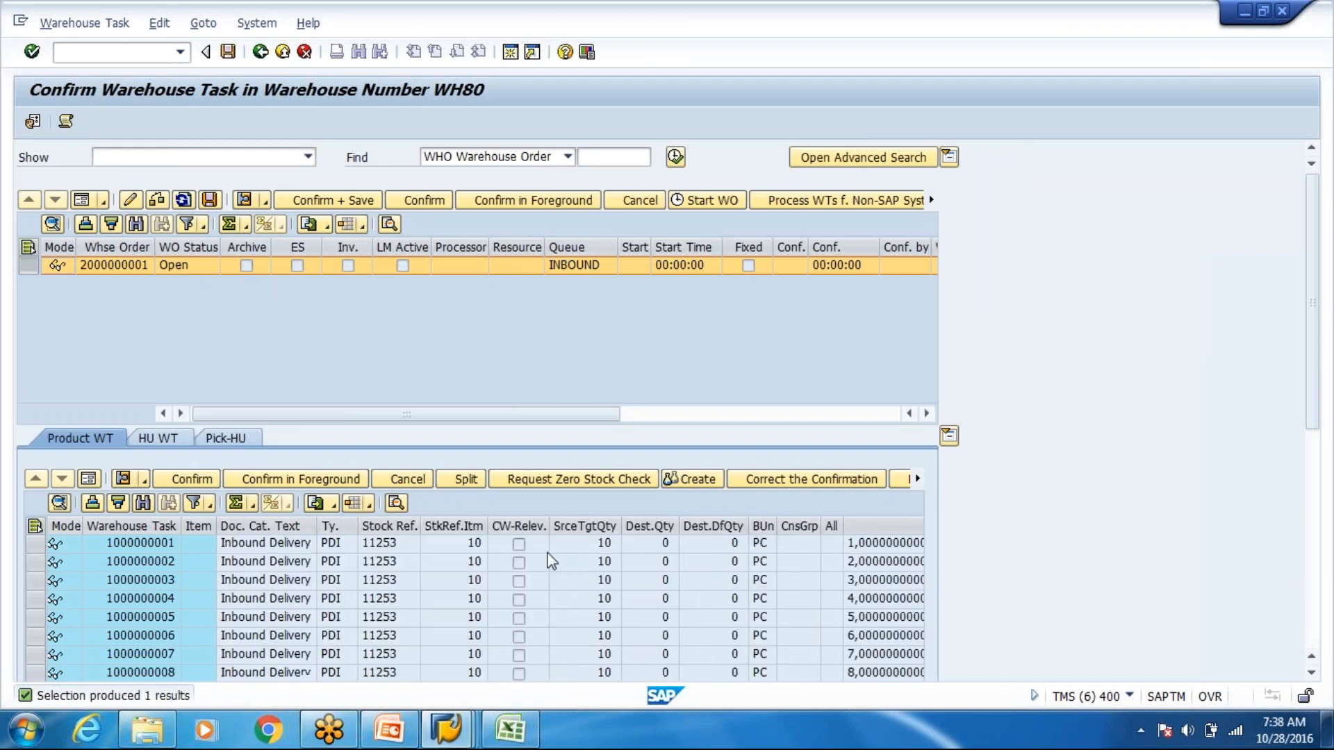
{"action": "scroll", "coordinate": [547, 560], "scroll_direction": "left", "scroll_amount": 10}
{"action": "scroll", "coordinate": [547, 560], "scroll_direction": "right", "scroll_amount": 10}
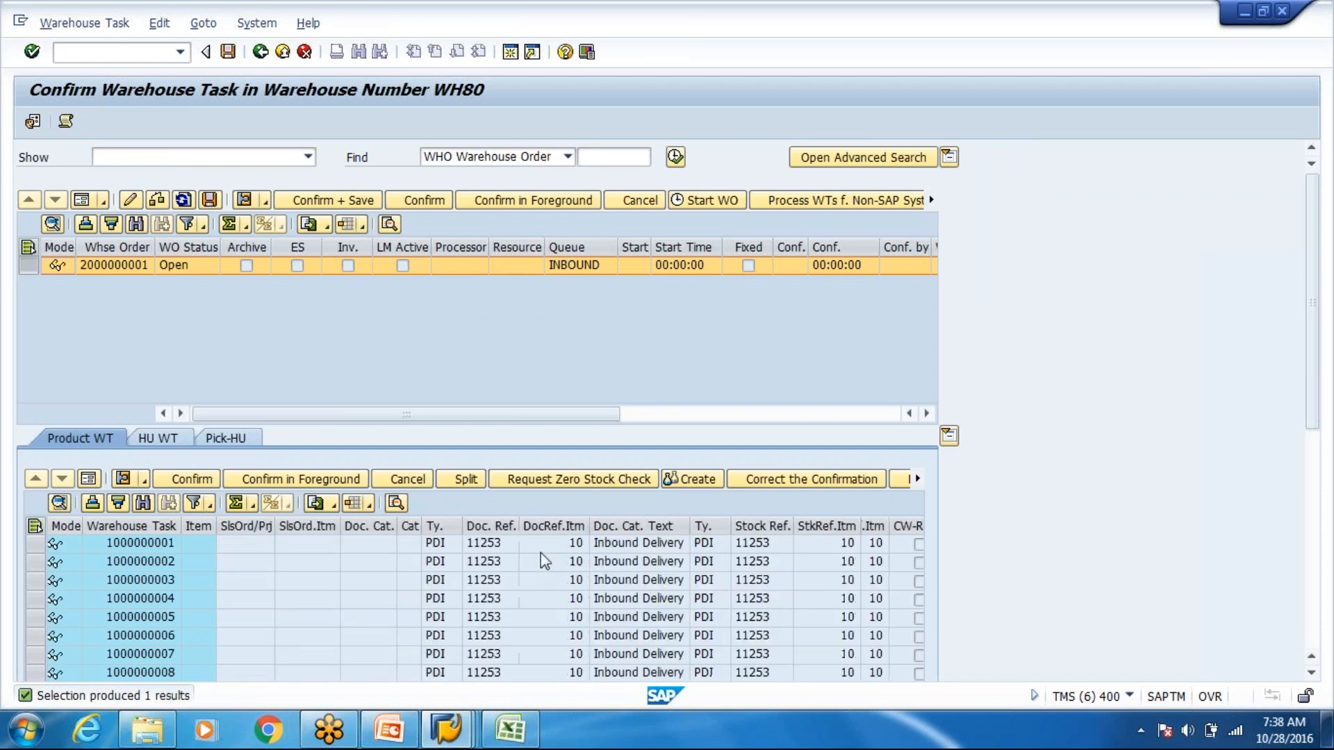
{"action": "scroll", "coordinate": [542, 555], "scroll_direction": "left", "scroll_amount": 5}
{"action": "scroll", "coordinate": [542, 554], "scroll_direction": "left", "scroll_amount": 5}
{"action": "left_click", "coordinate": [545, 560]}
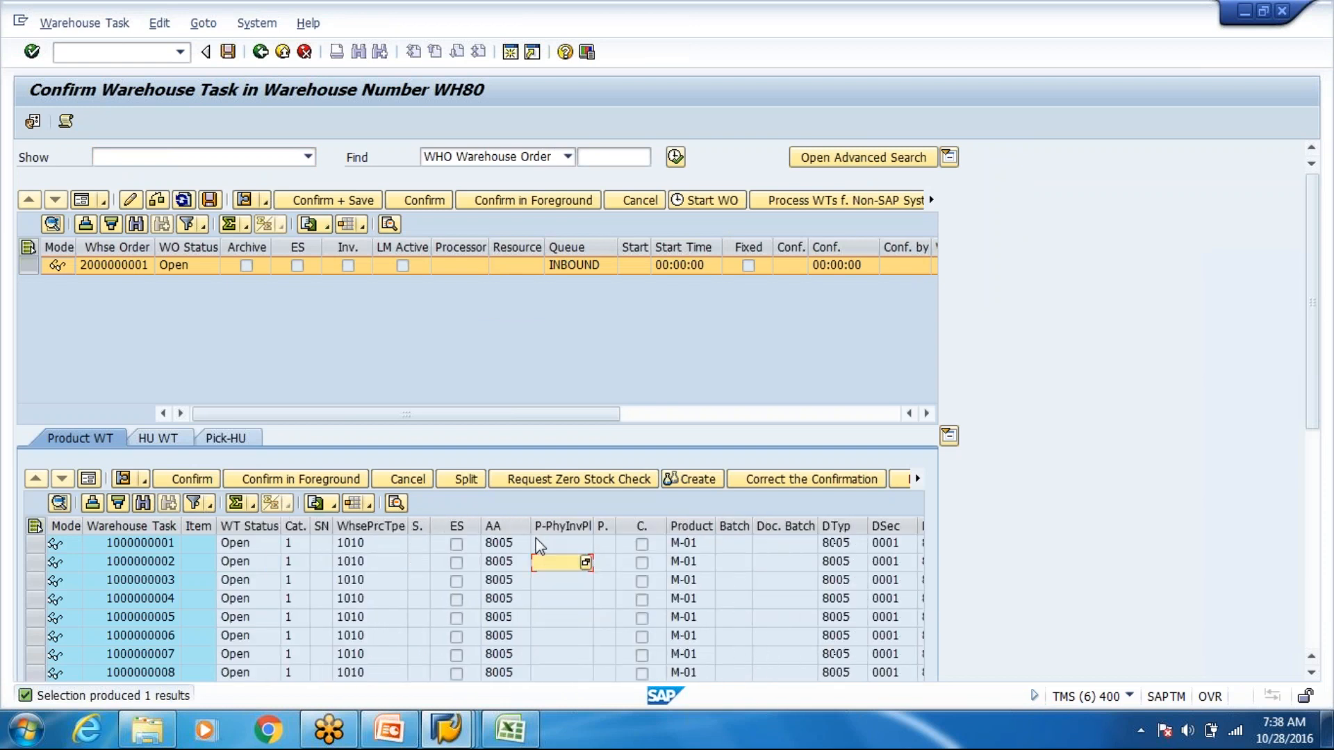
Open the form view of the first product warehouse task and select its source handling unit
{"action": "left_click", "coordinate": [31, 544]}
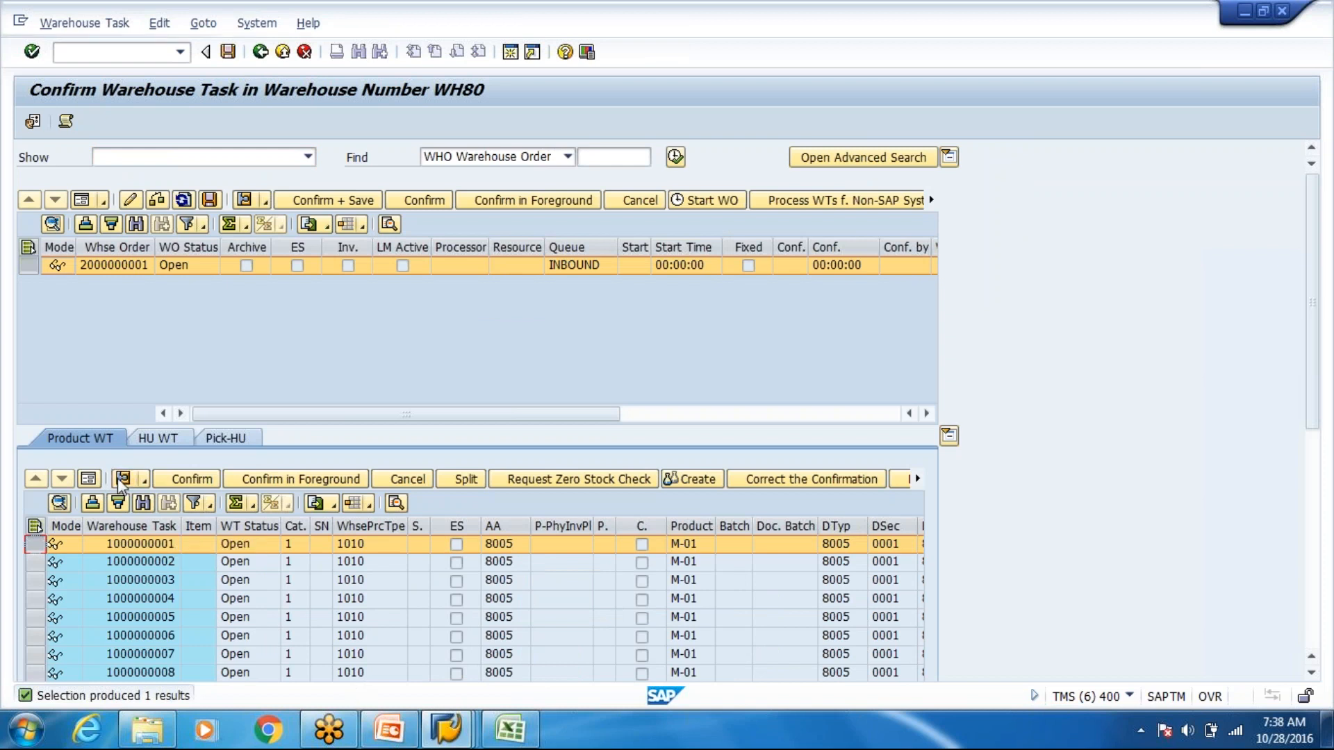
{"action": "left_click", "coordinate": [122, 479]}
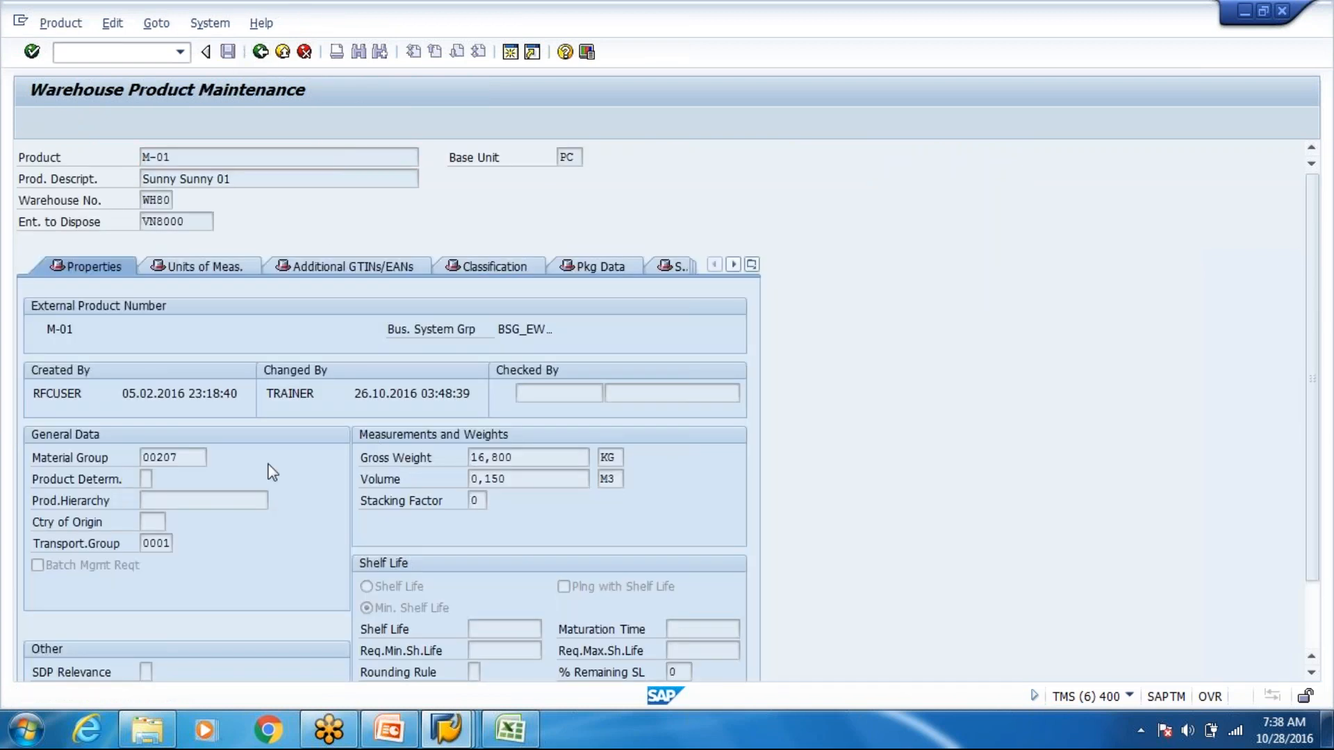
{"action": "key", "text": "F3"}
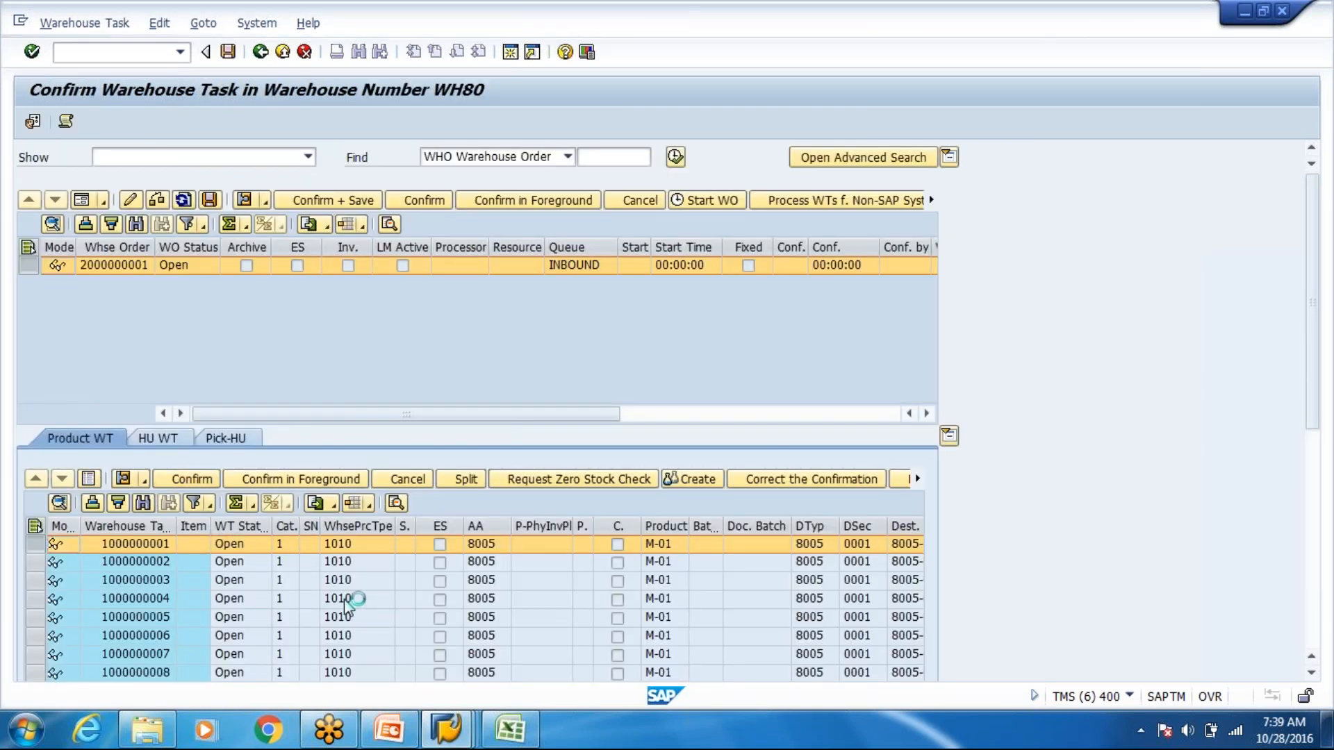
{"action": "left_click_drag", "start_coordinate": [508, 607], "coordinate": [484, 606]}
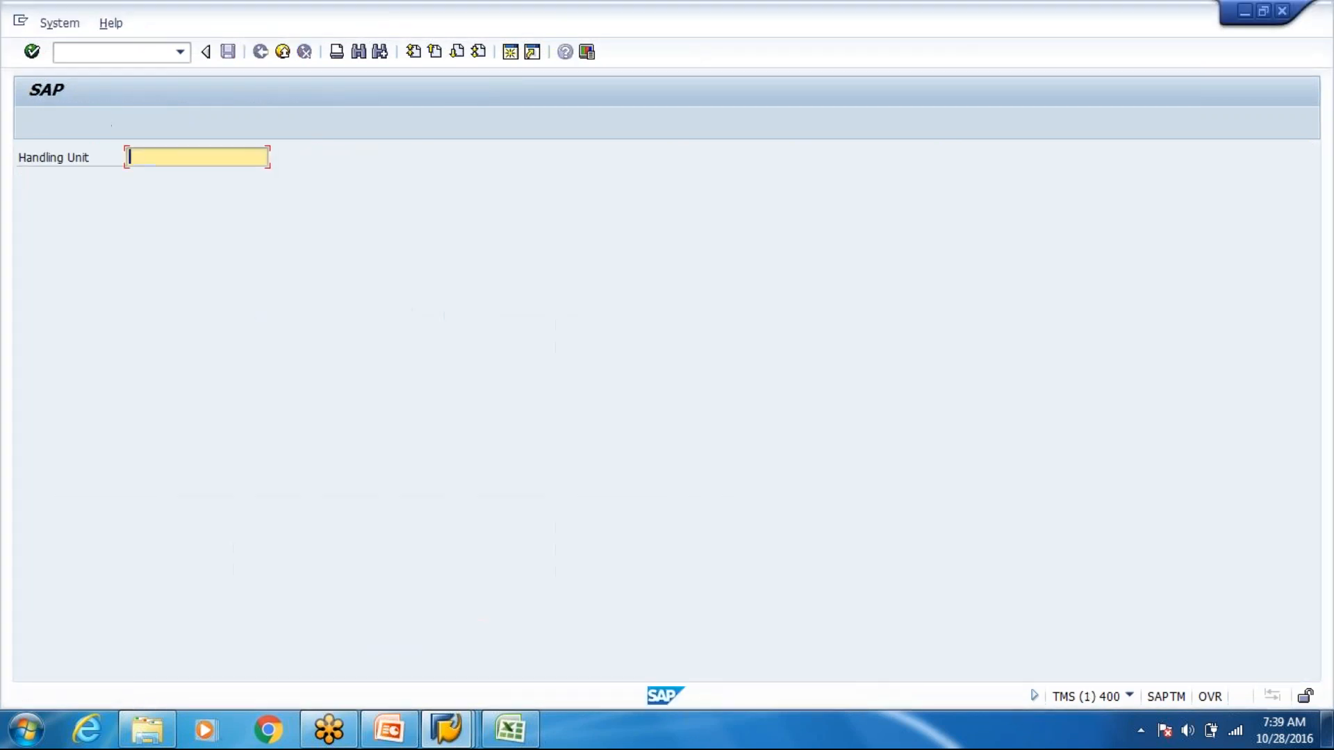
Search for warehouse orders by handling unit 901, read the full message text and return to the manual selection menu
{"action": "type", "text": "901"}
{"action": "key", "text": "Return"}
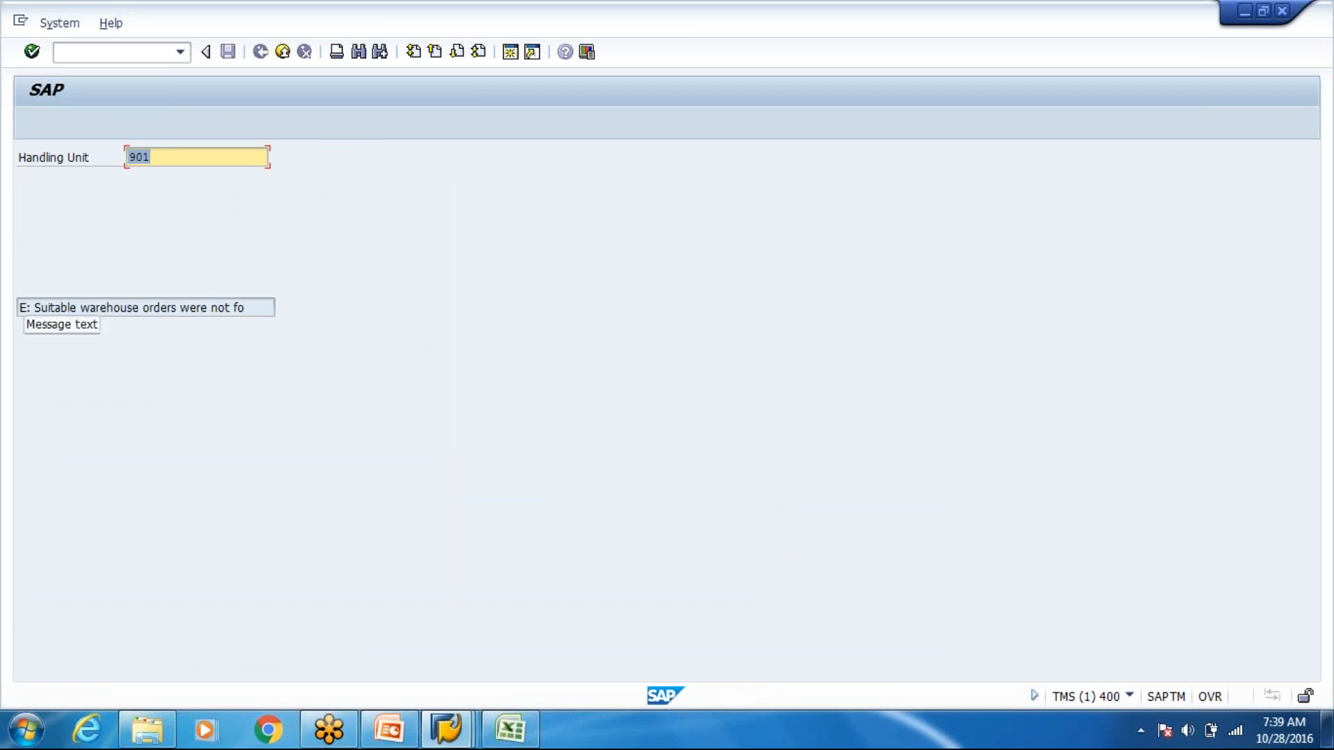
{"action": "double_click", "coordinate": [26, 306]}
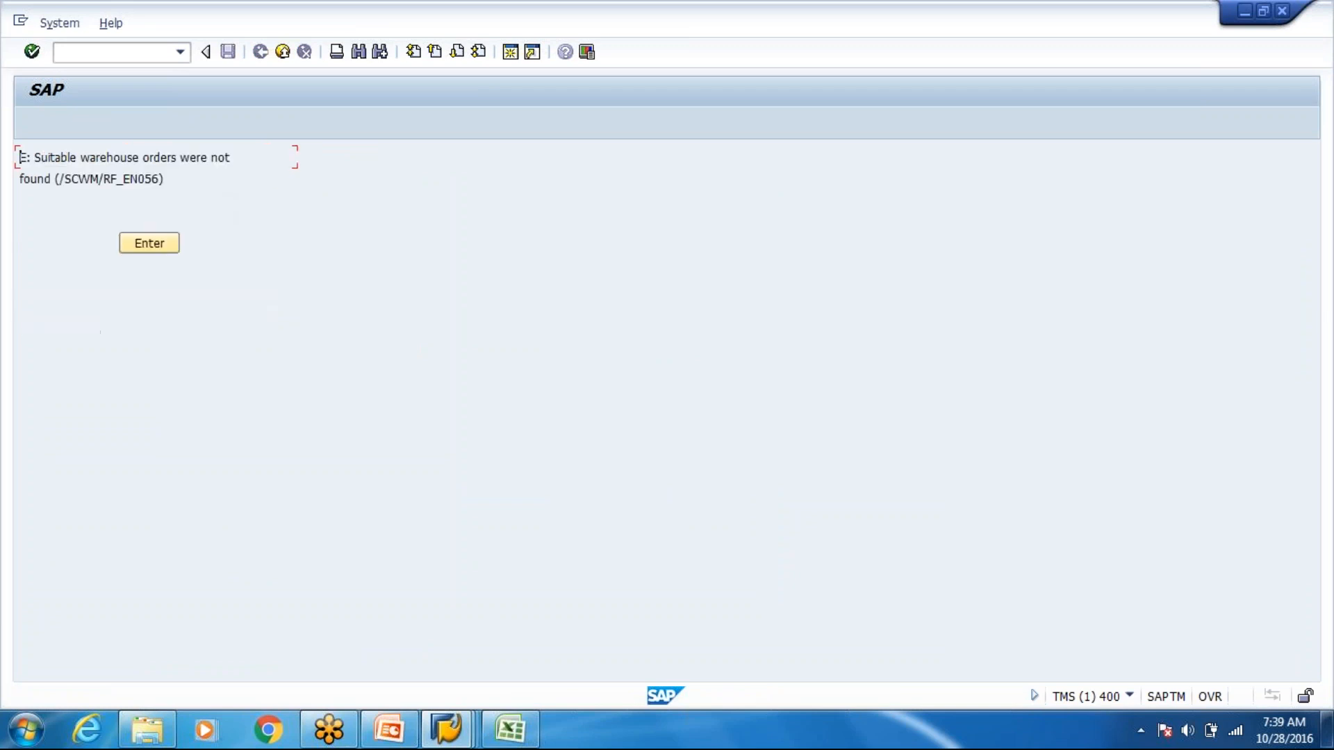
{"action": "key", "text": "Return"}
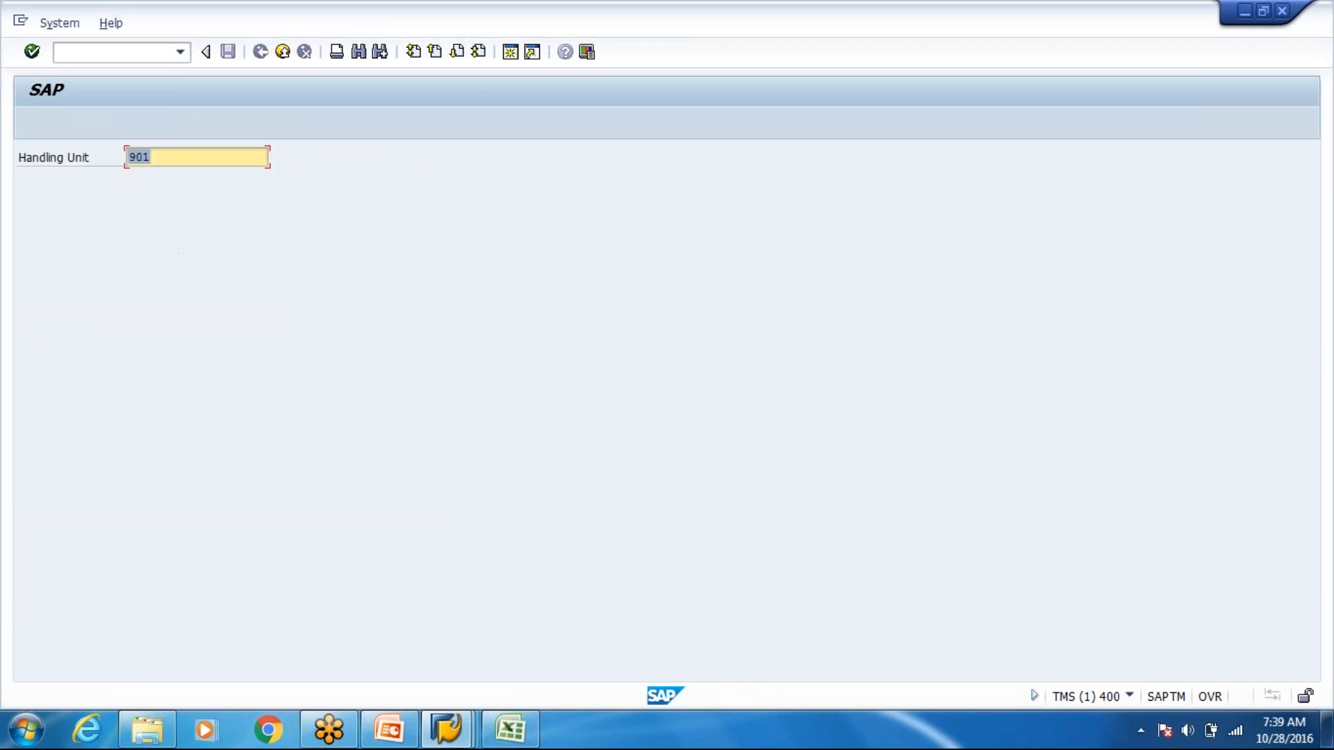
{"action": "key", "text": "F7"}
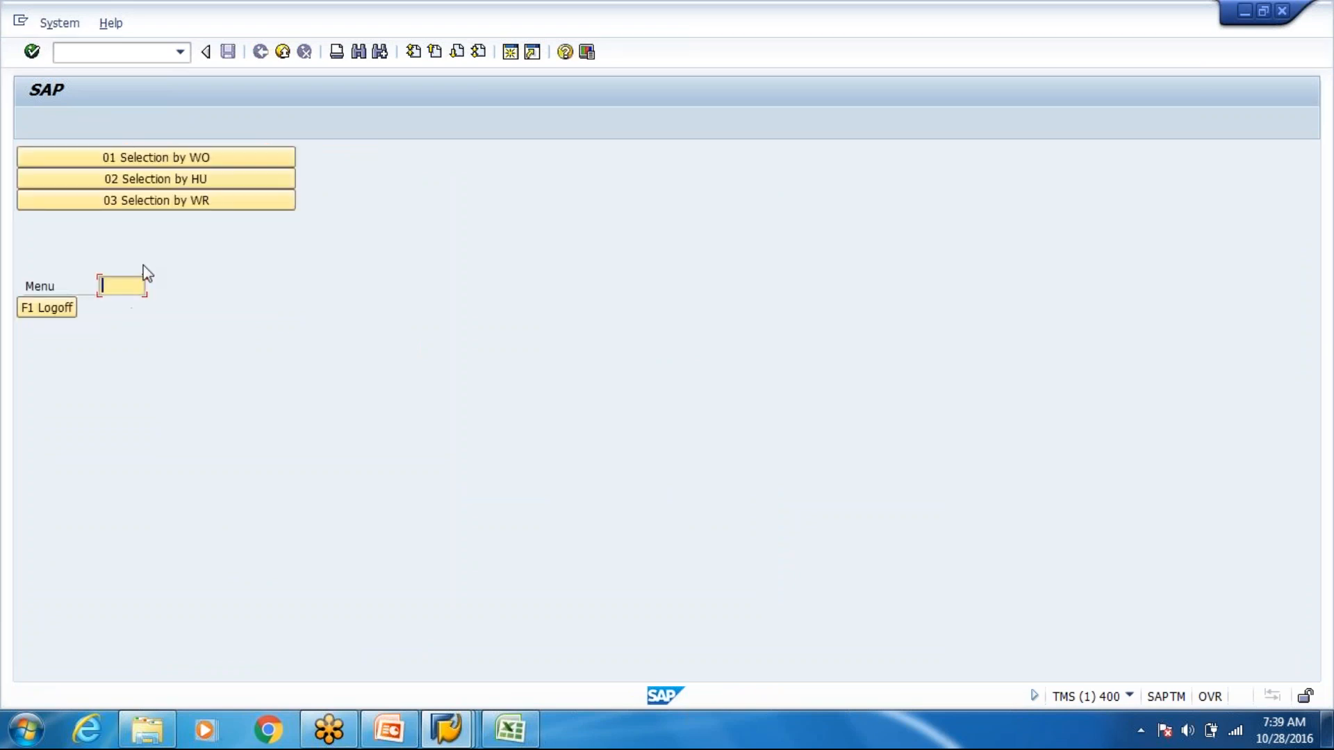
Open manual selection by WR and set the warehouse request category to PDI (Inbound Delivery)
{"action": "left_click", "coordinate": [160, 202]}
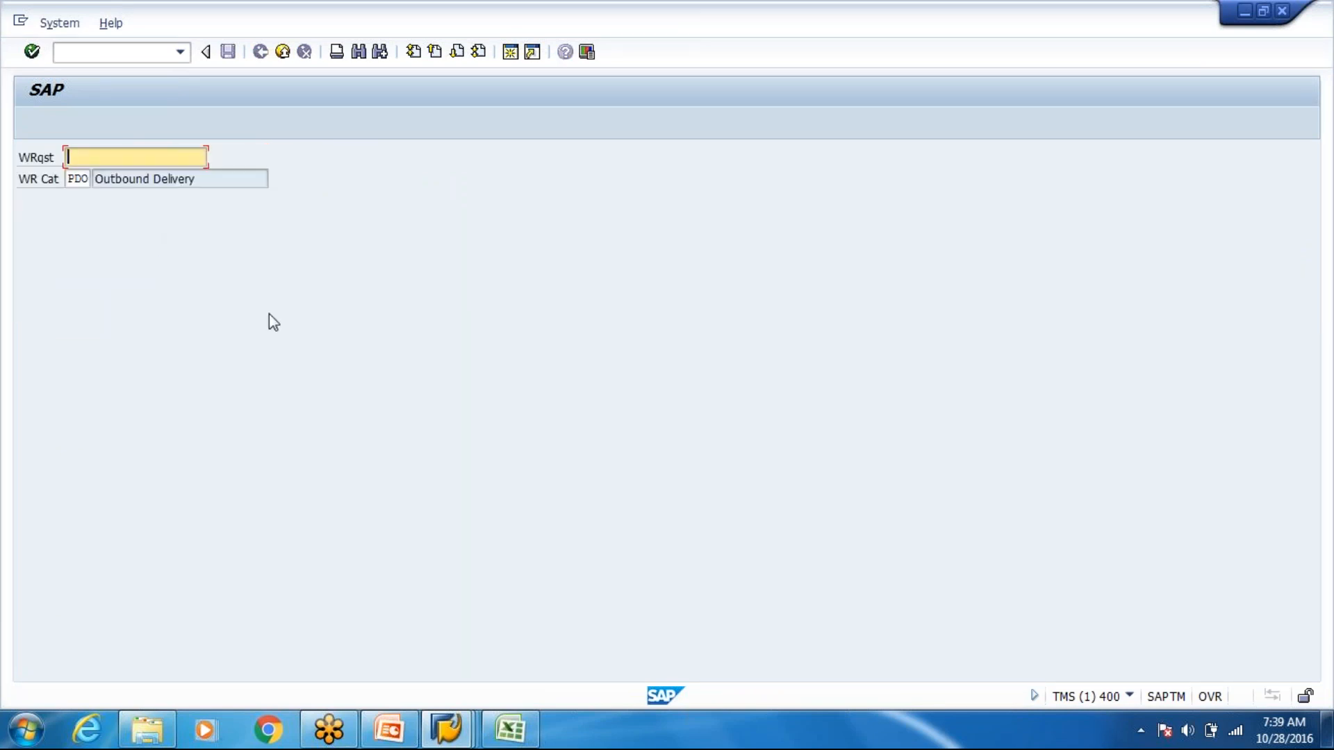
{"action": "left_click", "coordinate": [81, 179]}
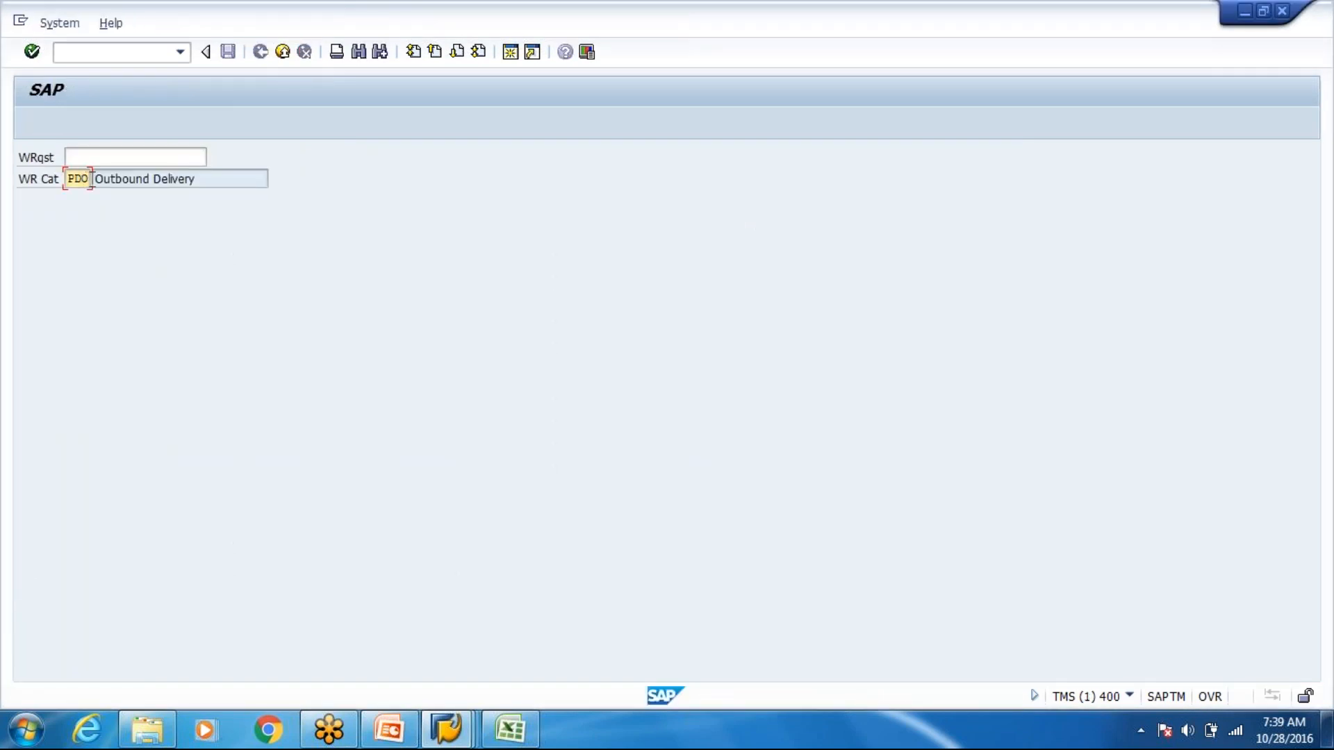
{"action": "type", "text": "I"}
{"action": "key", "text": "Return"}
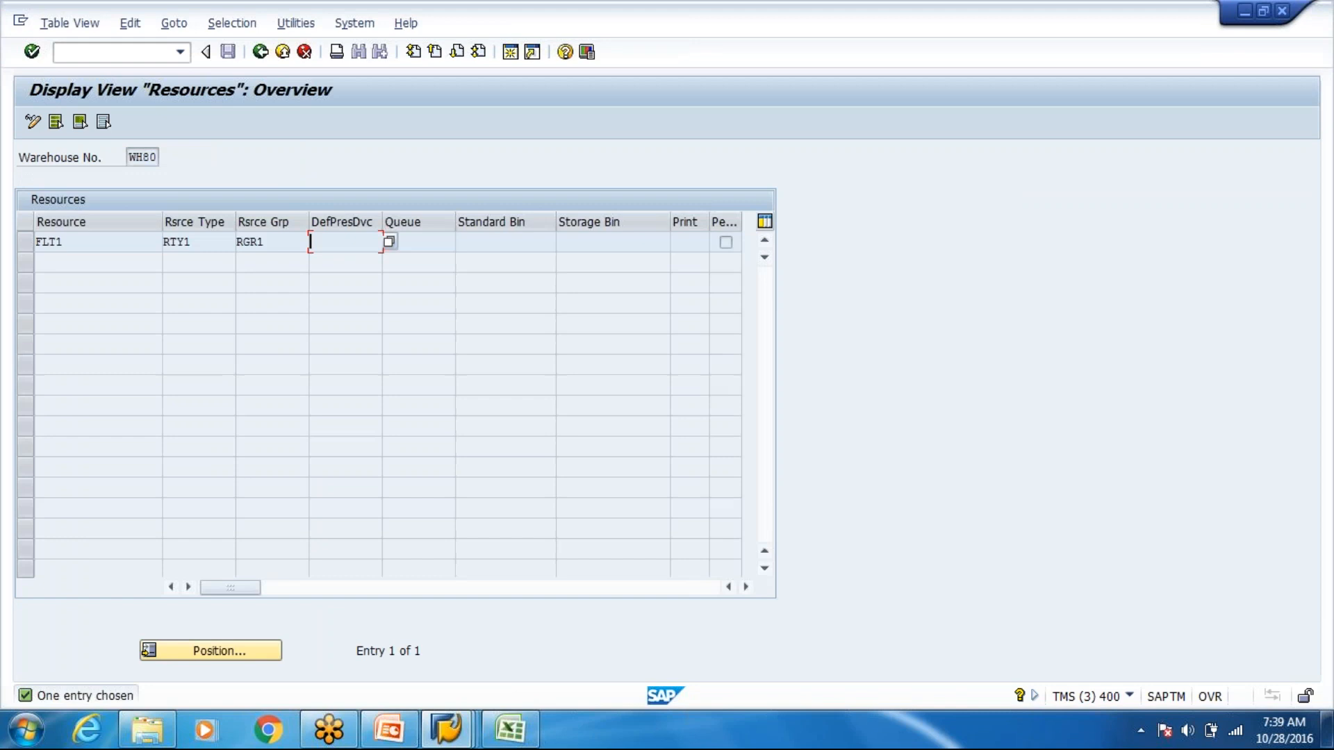
Look up the document reference in the warehouse task details and search the RF session for warehouse request 11253
{"action": "key", "text": "alt+Tab"}
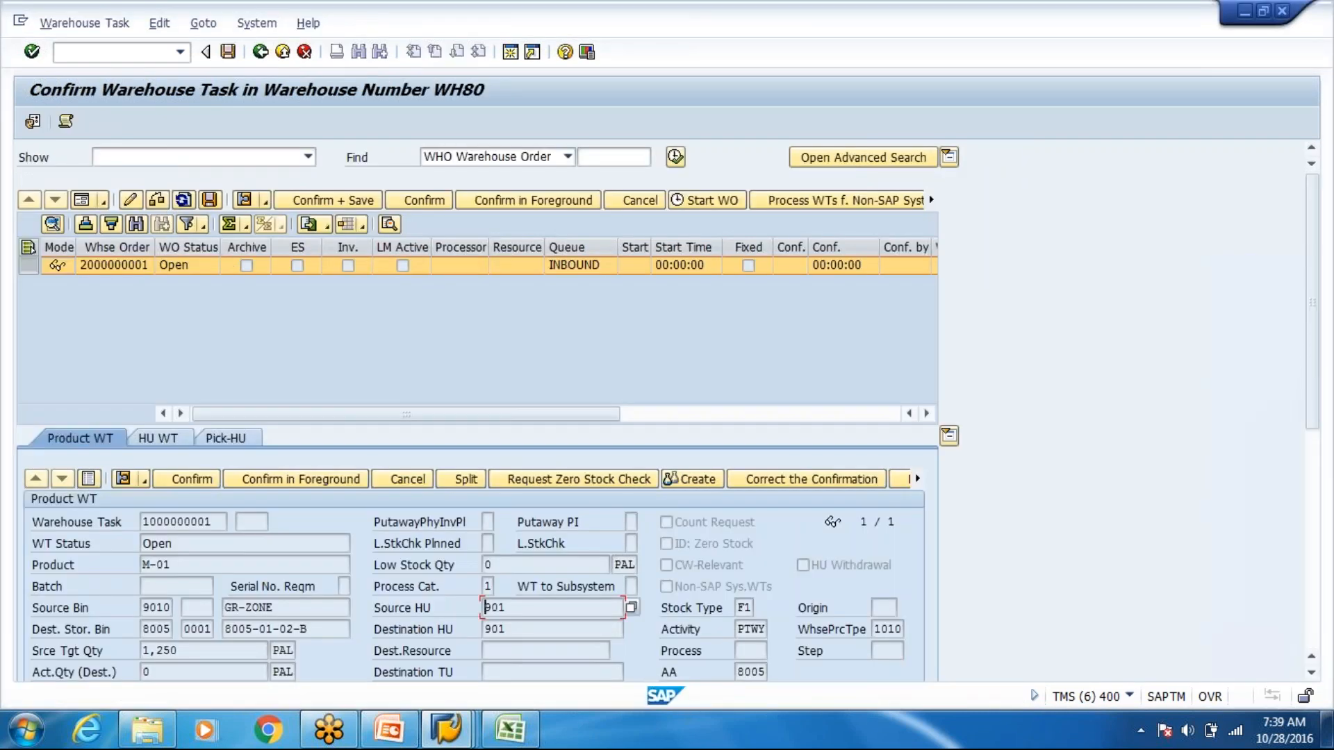
{"action": "scroll", "coordinate": [585, 614], "scroll_direction": "down", "scroll_amount": 1}
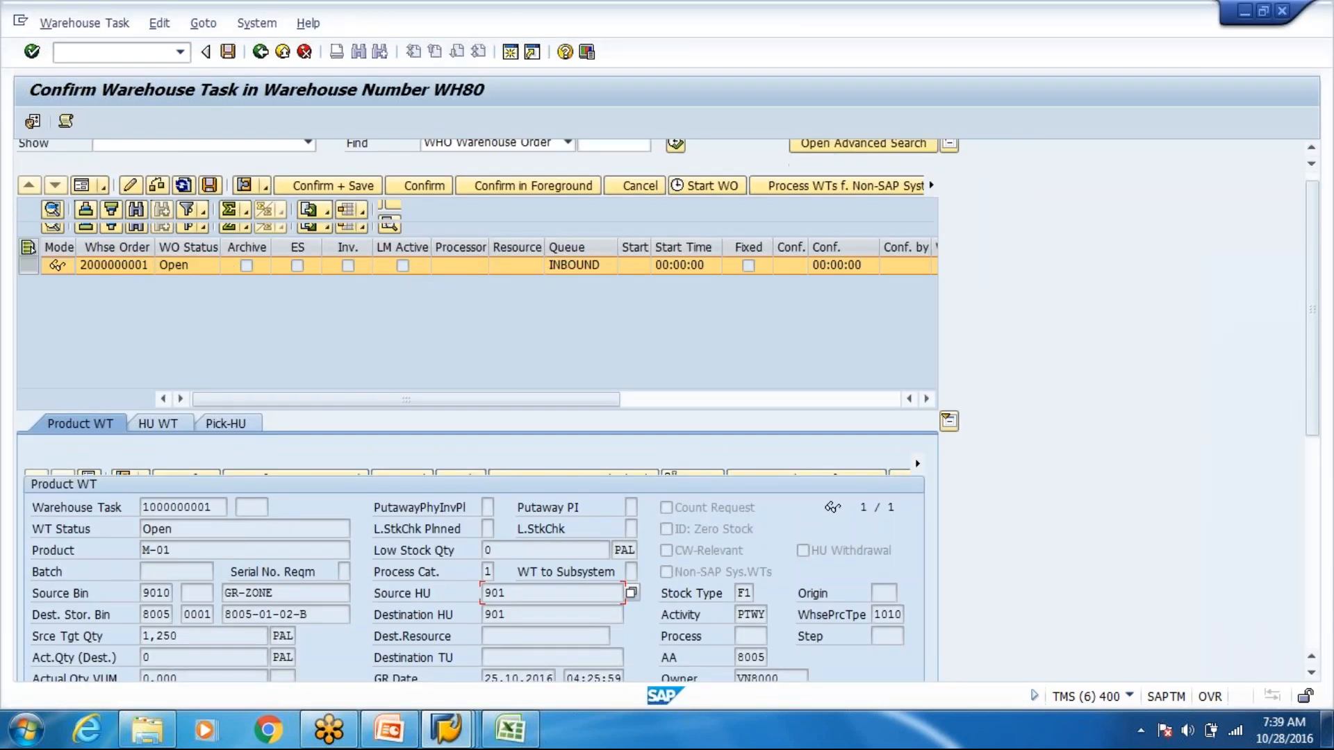
{"action": "scroll", "coordinate": [585, 615], "scroll_direction": "down", "scroll_amount": 2}
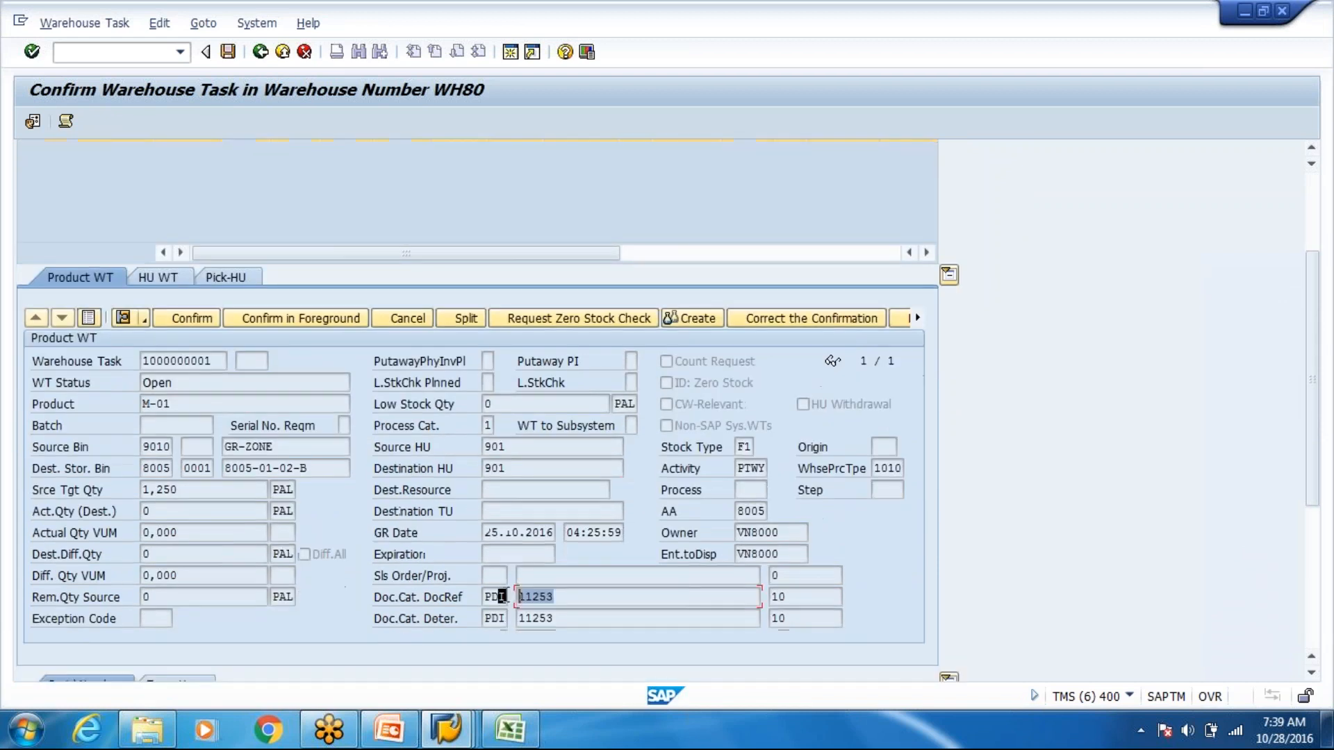
{"action": "key", "text": "alt+Tab"}
{"action": "key", "text": "alt+Tab"}
{"action": "type", "text": "11253"}
{"action": "key", "text": "Return"}
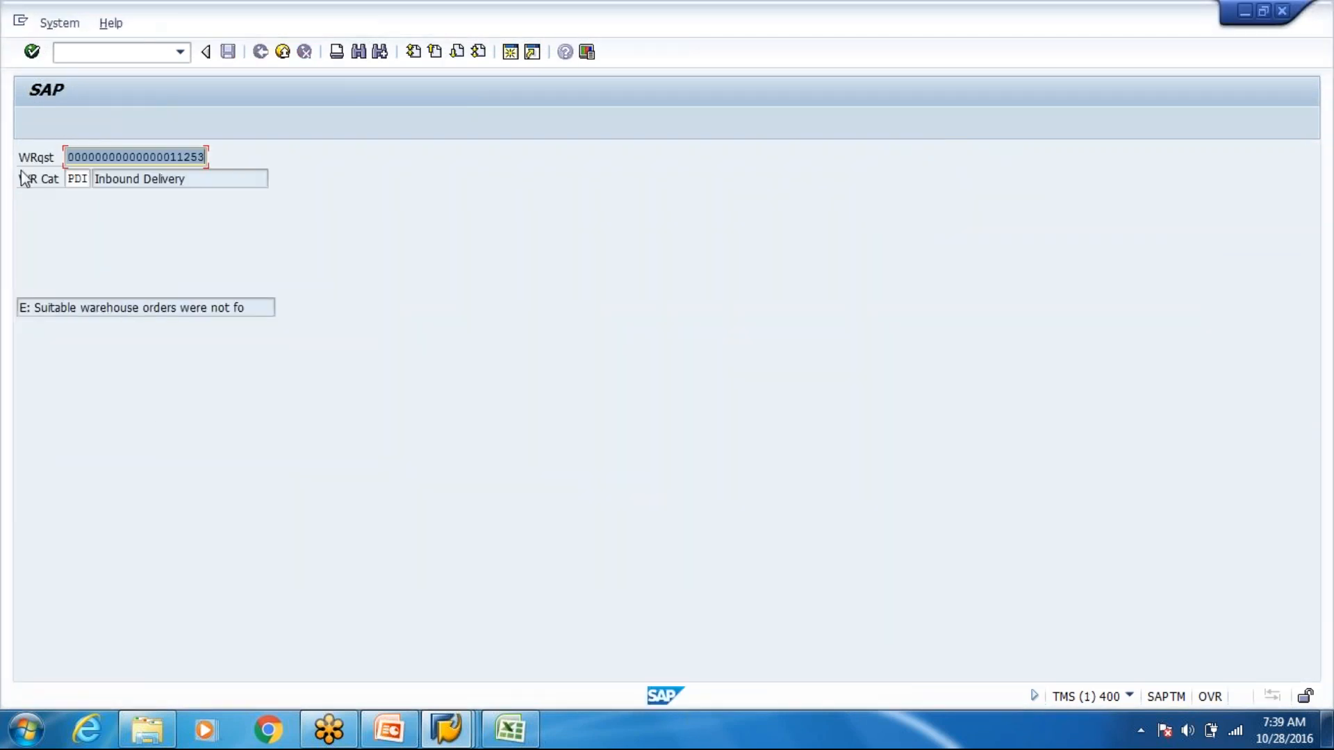
Set the default presentation device of resource FLT1 to PD01, save the resource record and leave the view
{"action": "key", "text": "alt+Tab"}
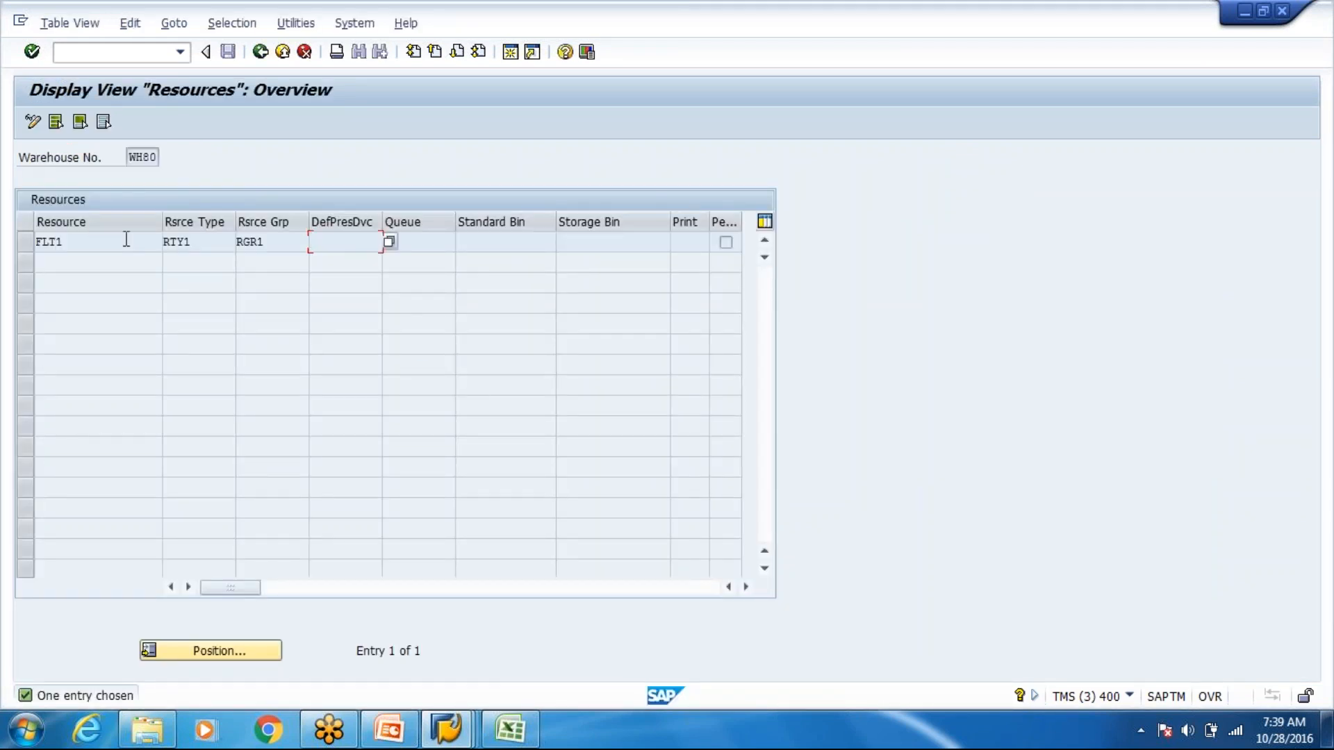
{"action": "left_click", "coordinate": [33, 123]}
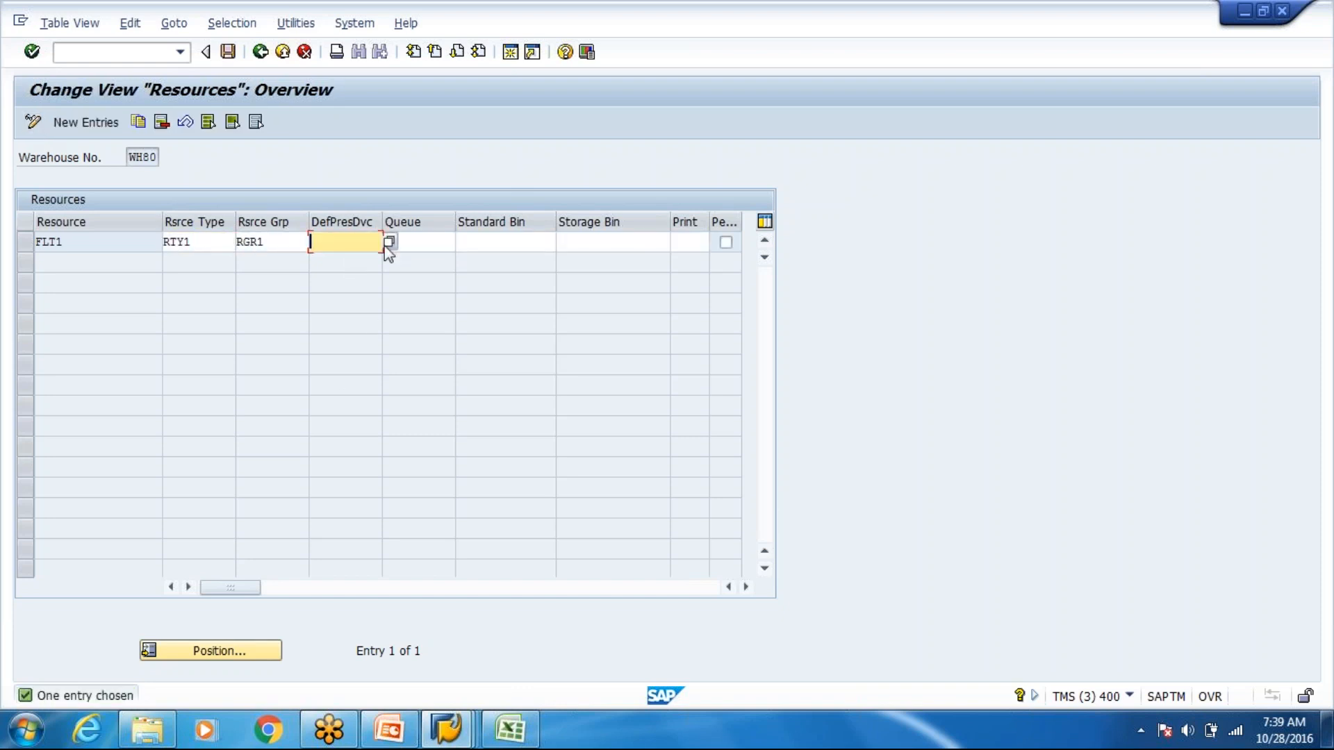
{"action": "left_click", "coordinate": [389, 243]}
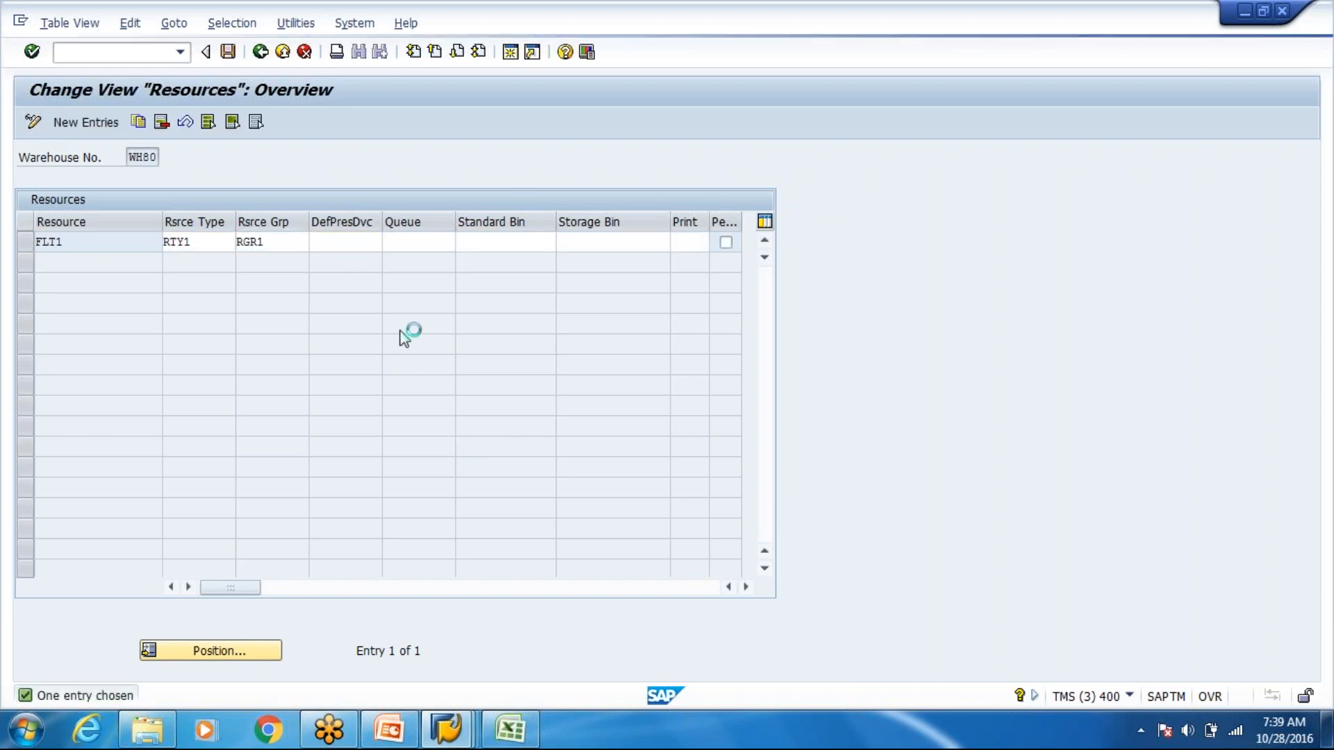
{"action": "key", "text": "Down"}
{"action": "key", "text": "Return"}
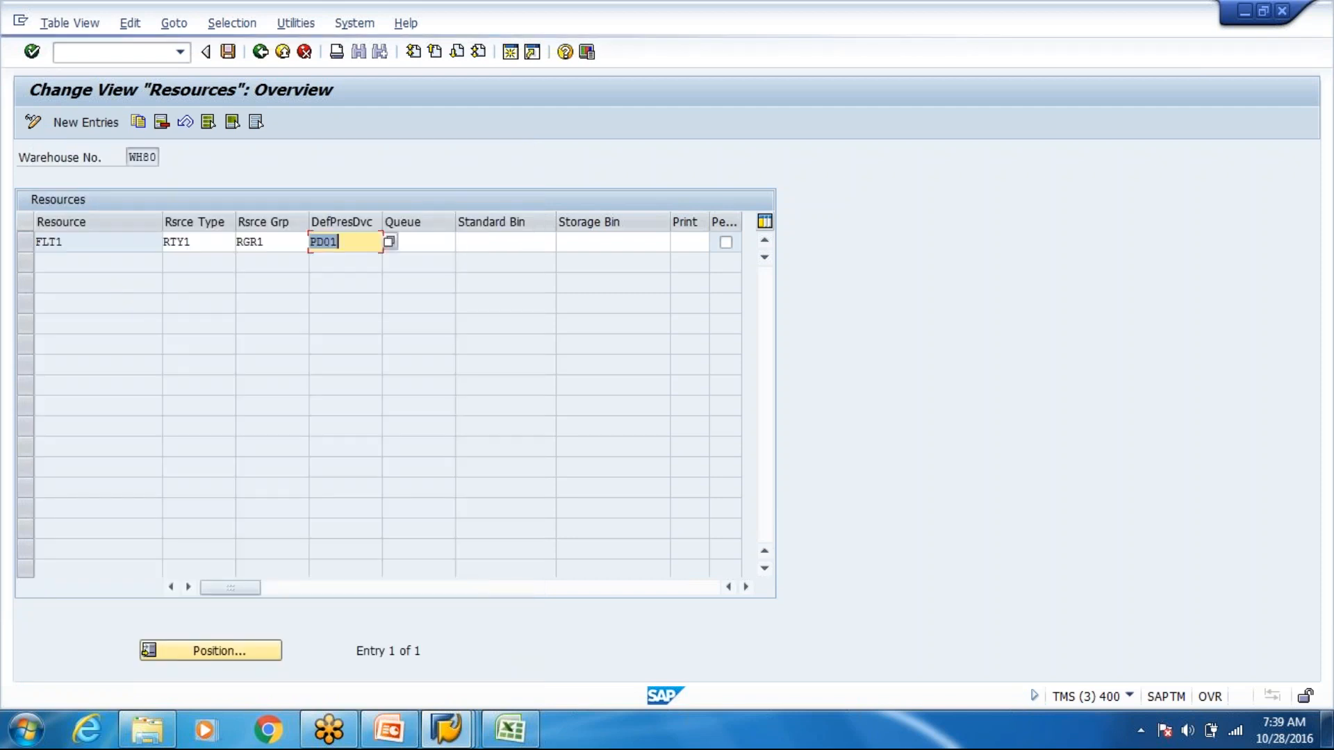
{"action": "key", "text": "ctrl+s"}
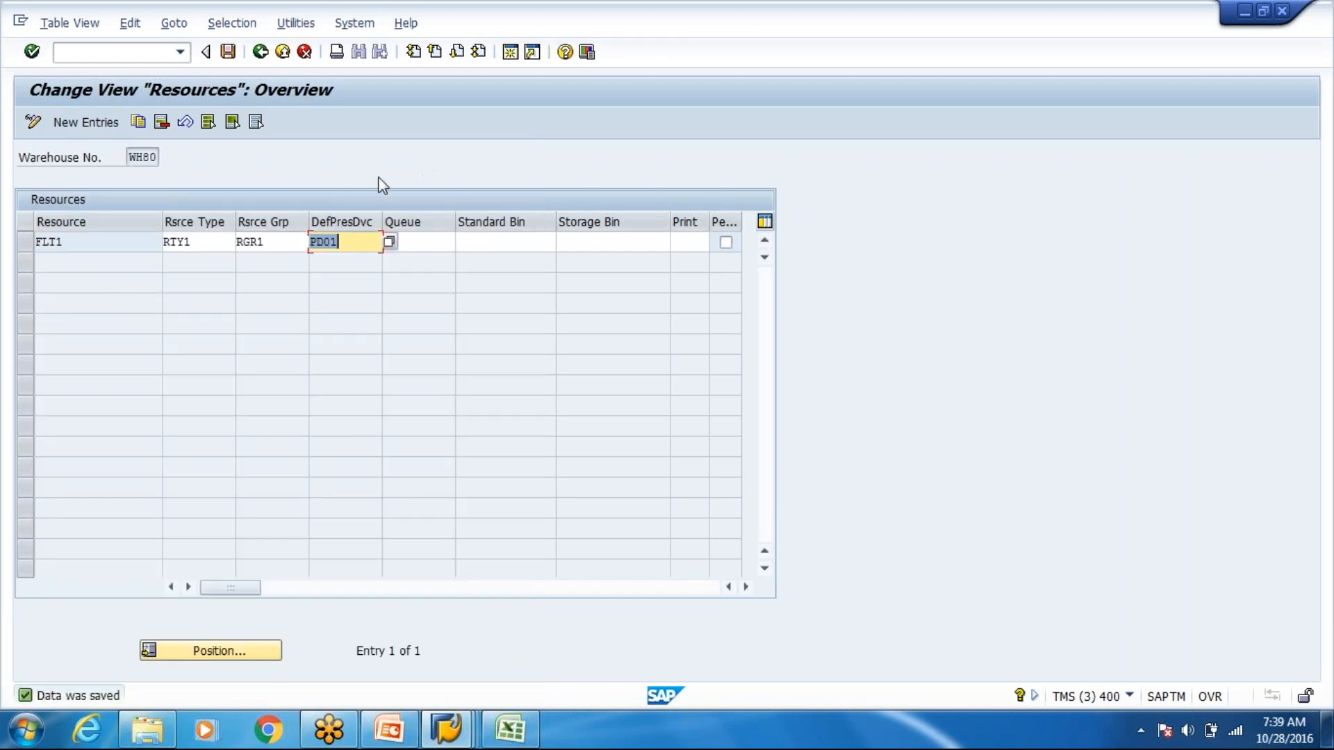
{"action": "left_click", "coordinate": [262, 59]}
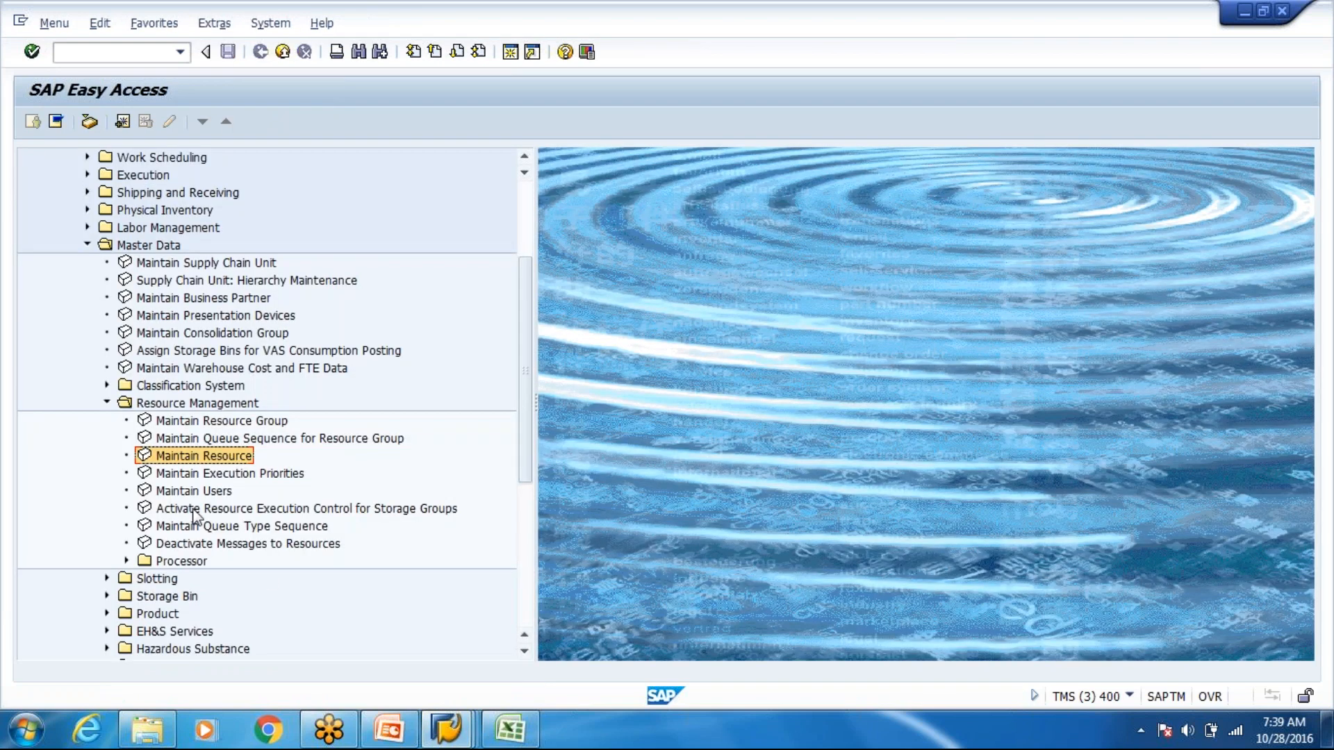
Open the user maintenance view, check the resources available for the WH80 user and leave without assigning one
{"action": "double_click", "coordinate": [194, 491]}
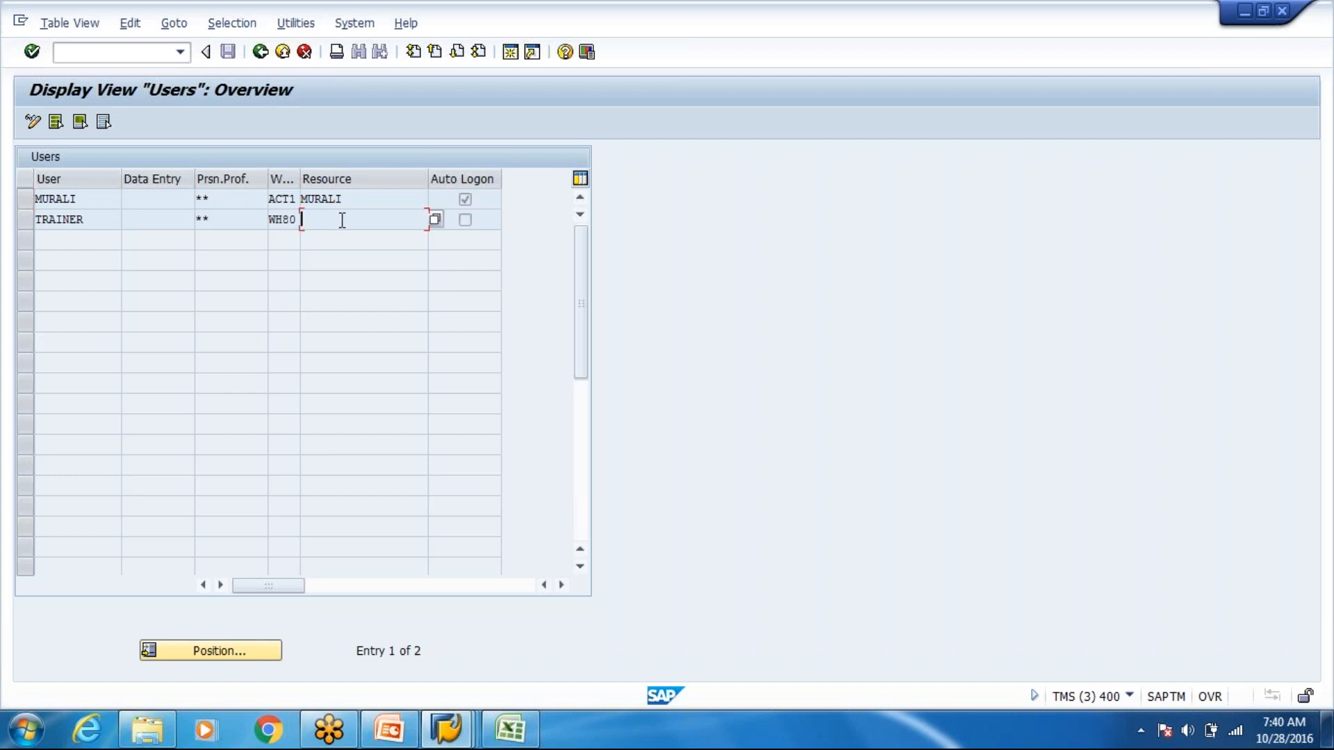
{"action": "key", "text": "ctrl+F1"}
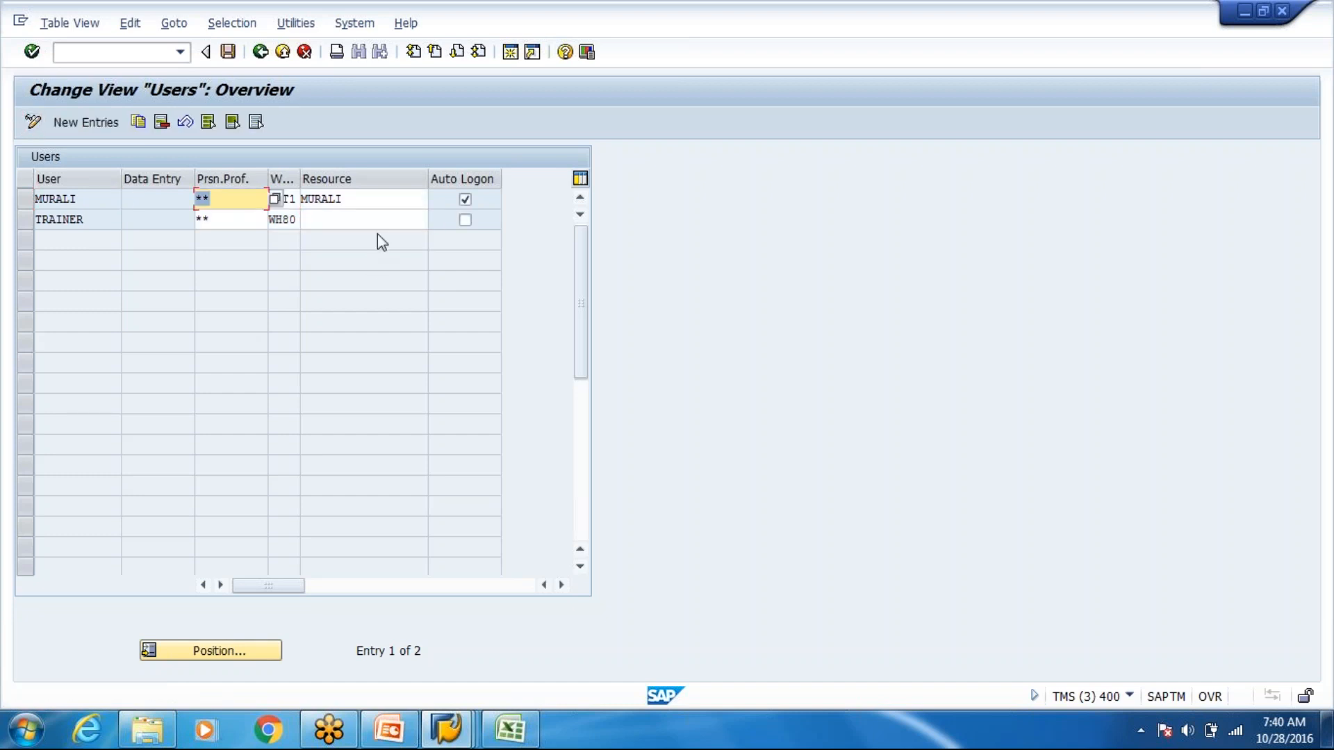
{"action": "left_click", "coordinate": [408, 217]}
{"action": "key", "text": "F4"}
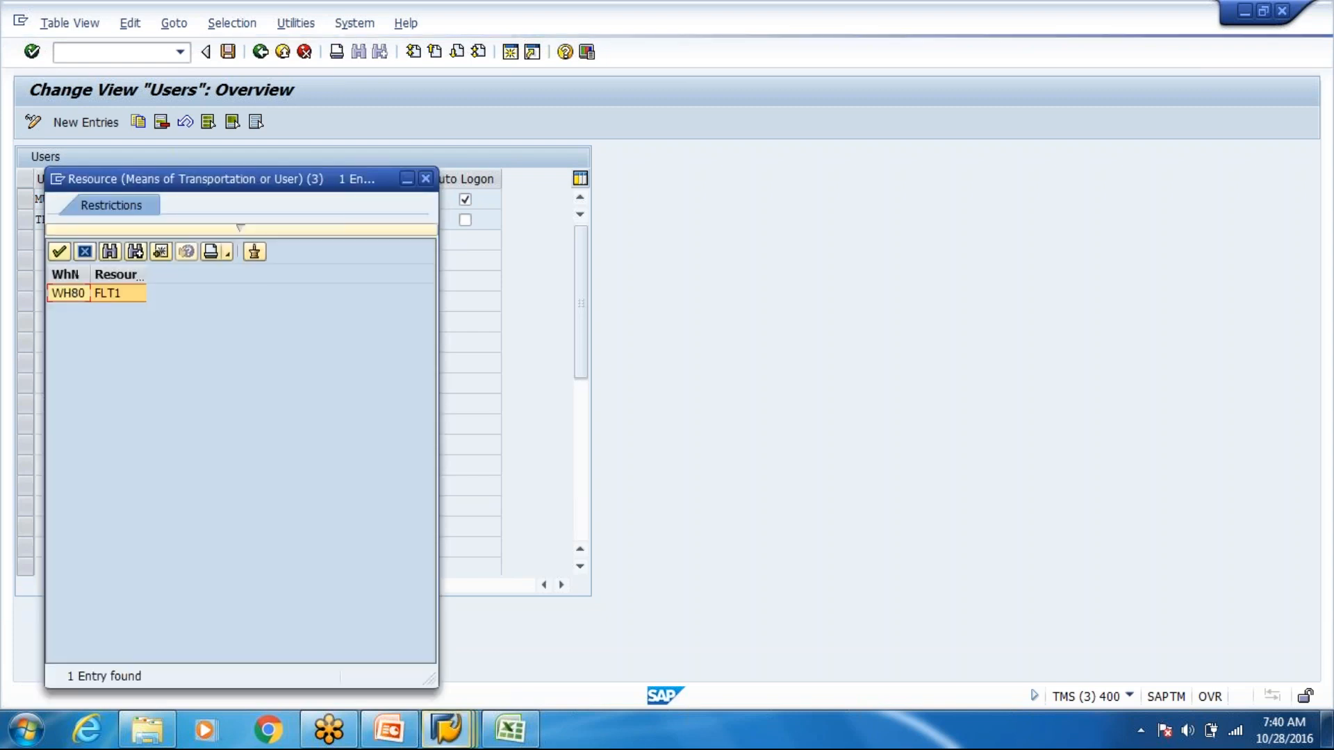
{"action": "left_click", "coordinate": [426, 179]}
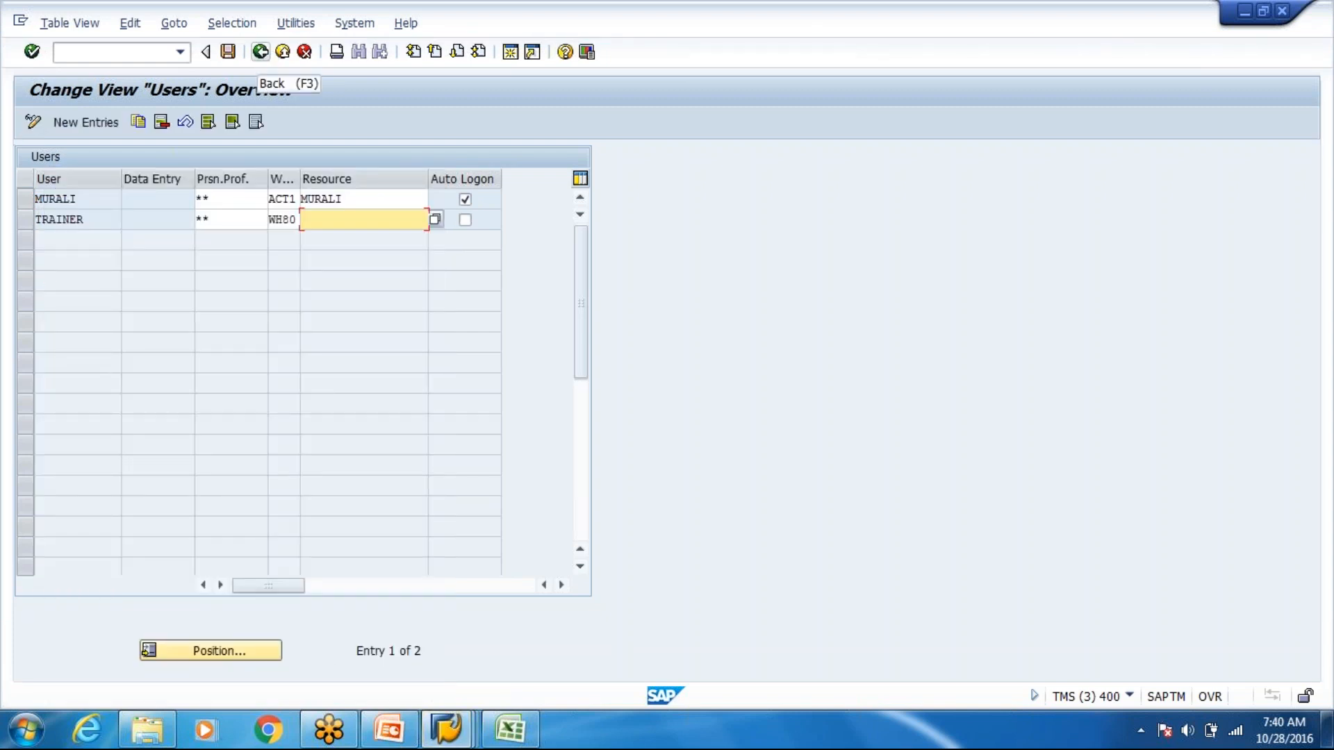
{"action": "left_click", "coordinate": [261, 56]}
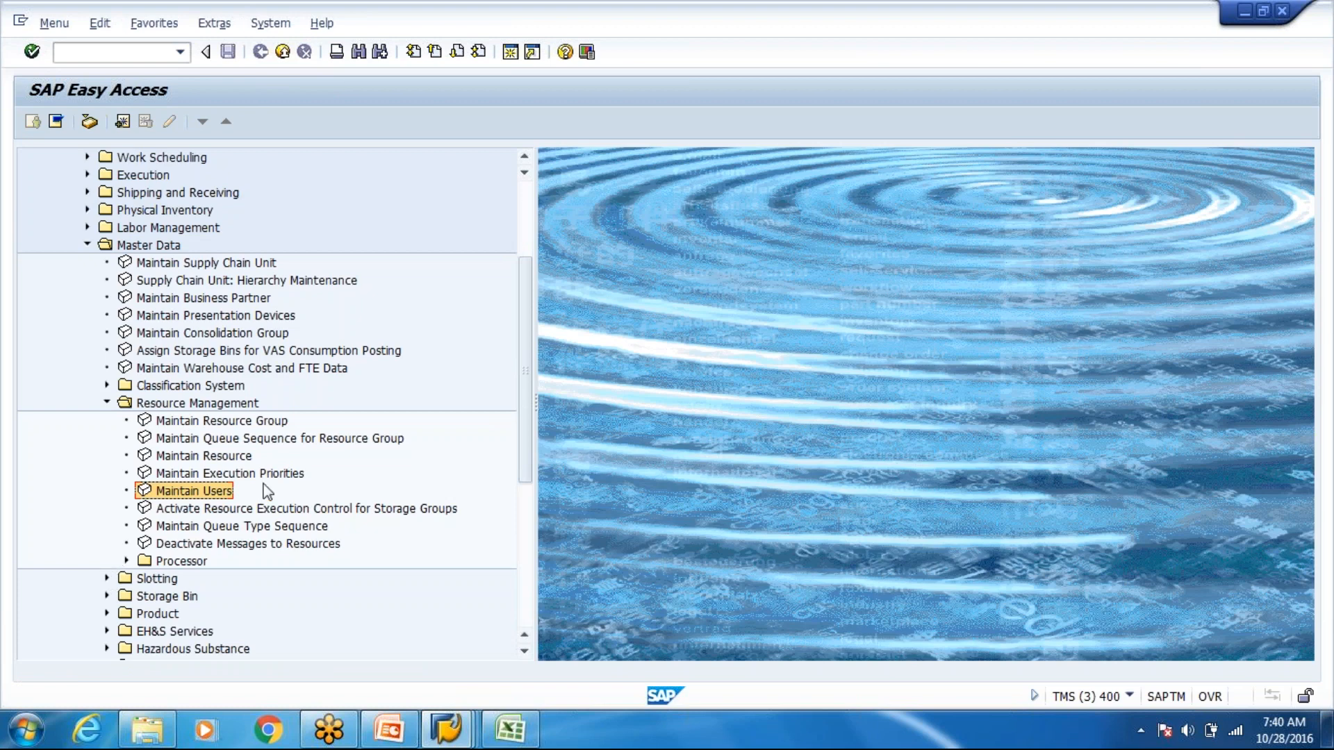
Examine the status, quantities, bins and queue of the putaway warehouse task in its display window
{"action": "left_click", "coordinate": [456, 742]}
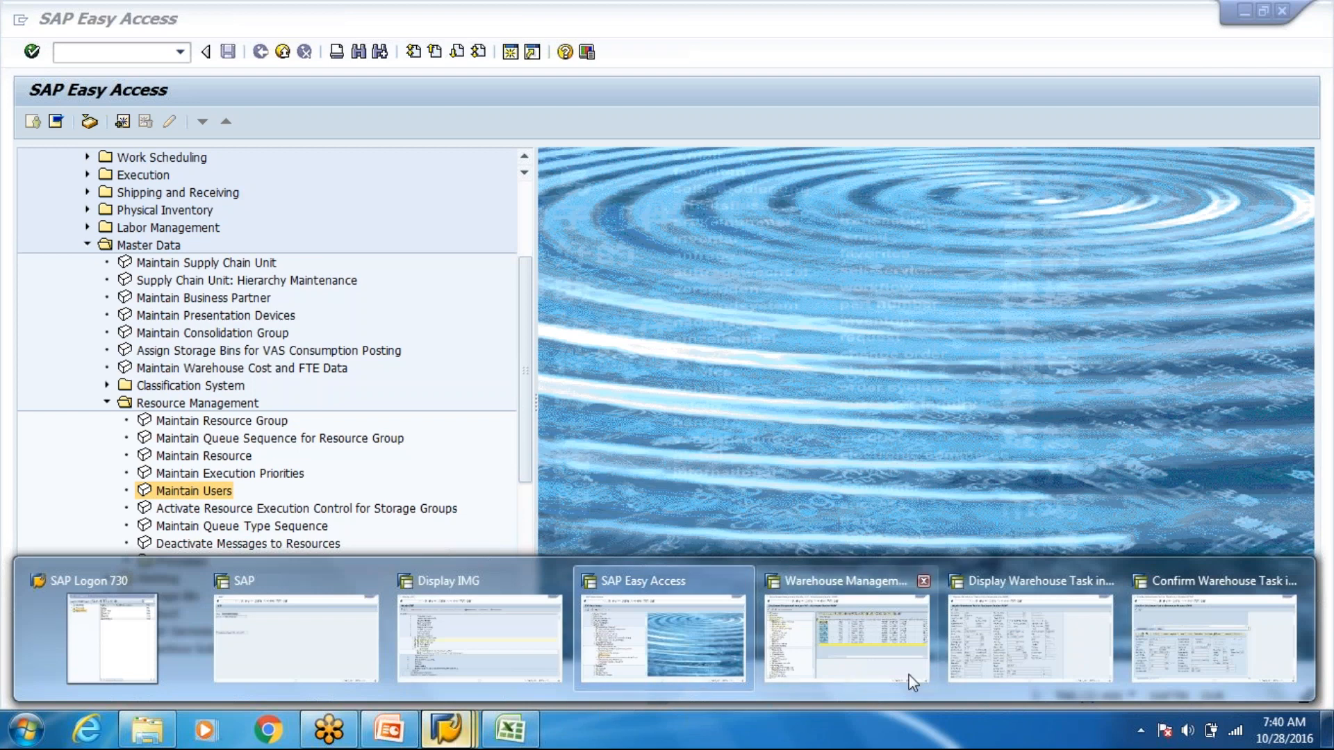
{"action": "left_click", "coordinate": [1092, 646]}
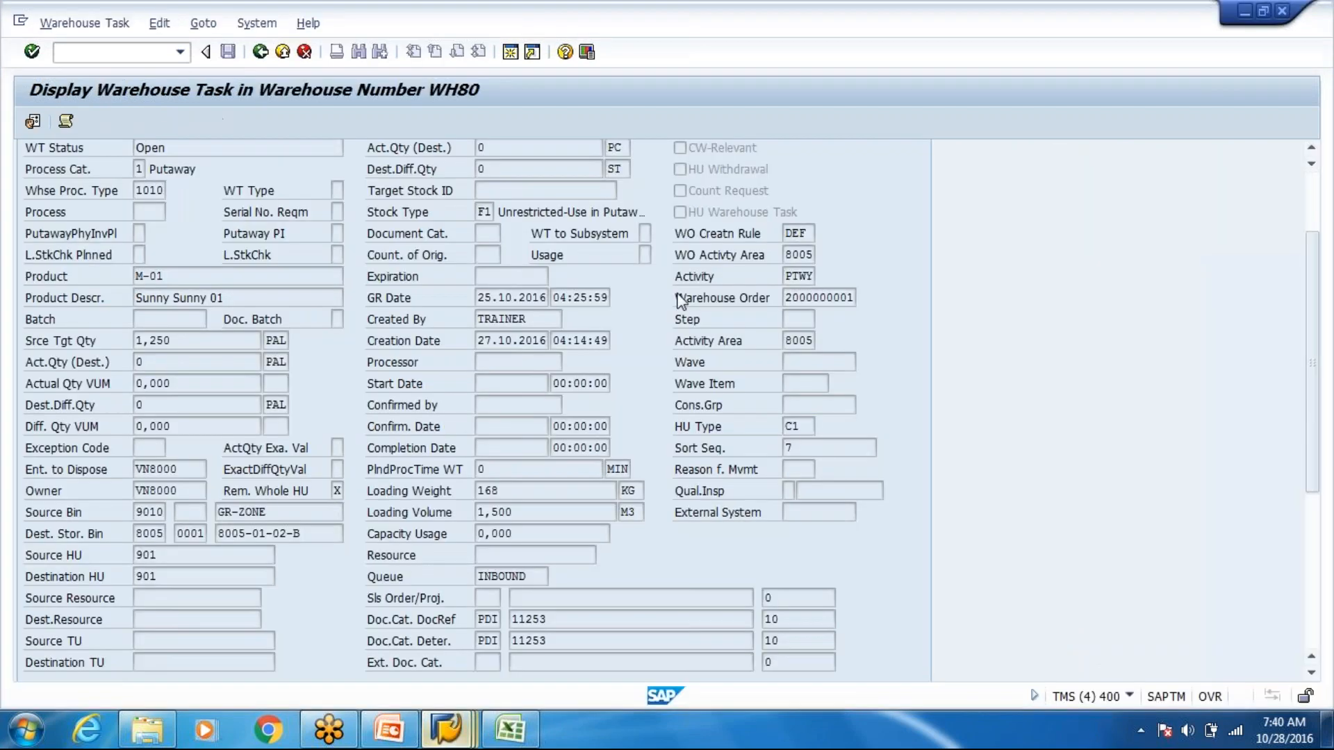
{"action": "scroll", "coordinate": [459, 309], "scroll_direction": "up", "scroll_amount": 2}
{"action": "scroll", "coordinate": [239, 312], "scroll_direction": "up", "scroll_amount": 1}
{"action": "left_click", "coordinate": [212, 265]}
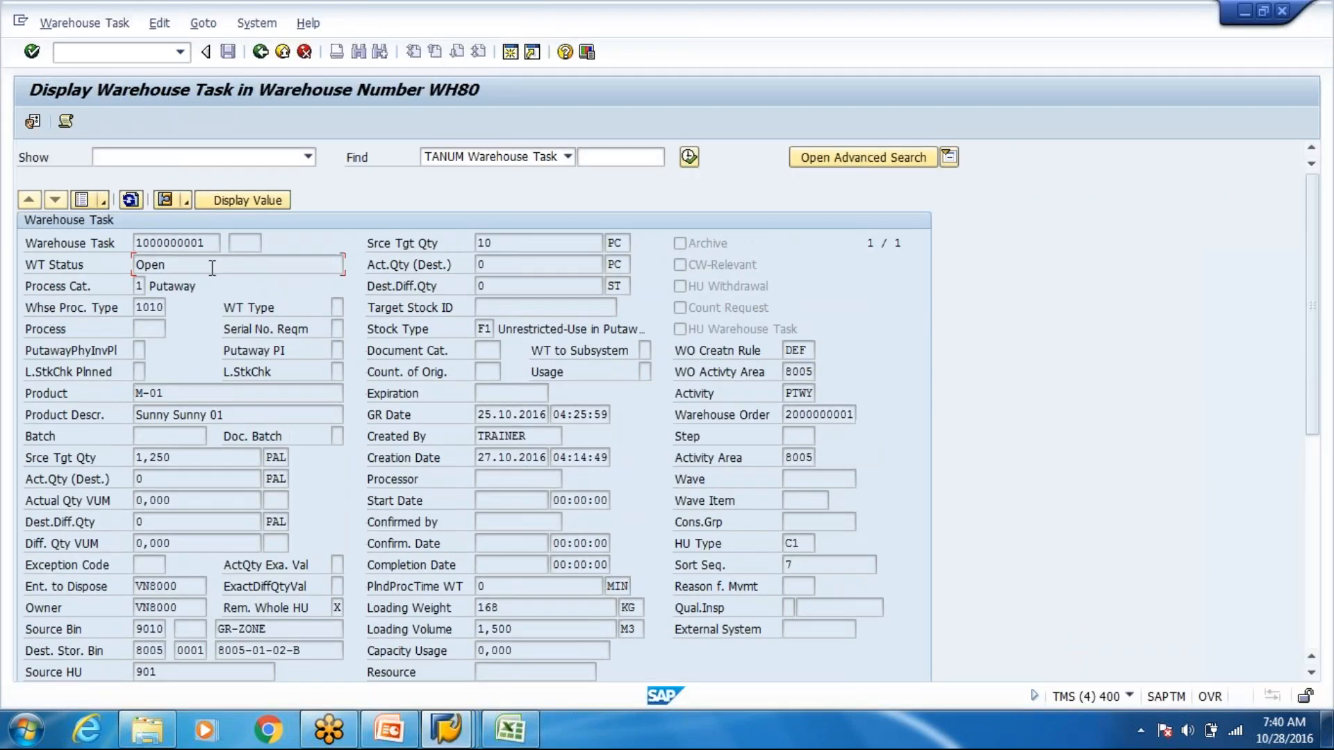
{"action": "scroll", "coordinate": [212, 266], "scroll_direction": "down", "scroll_amount": 1}
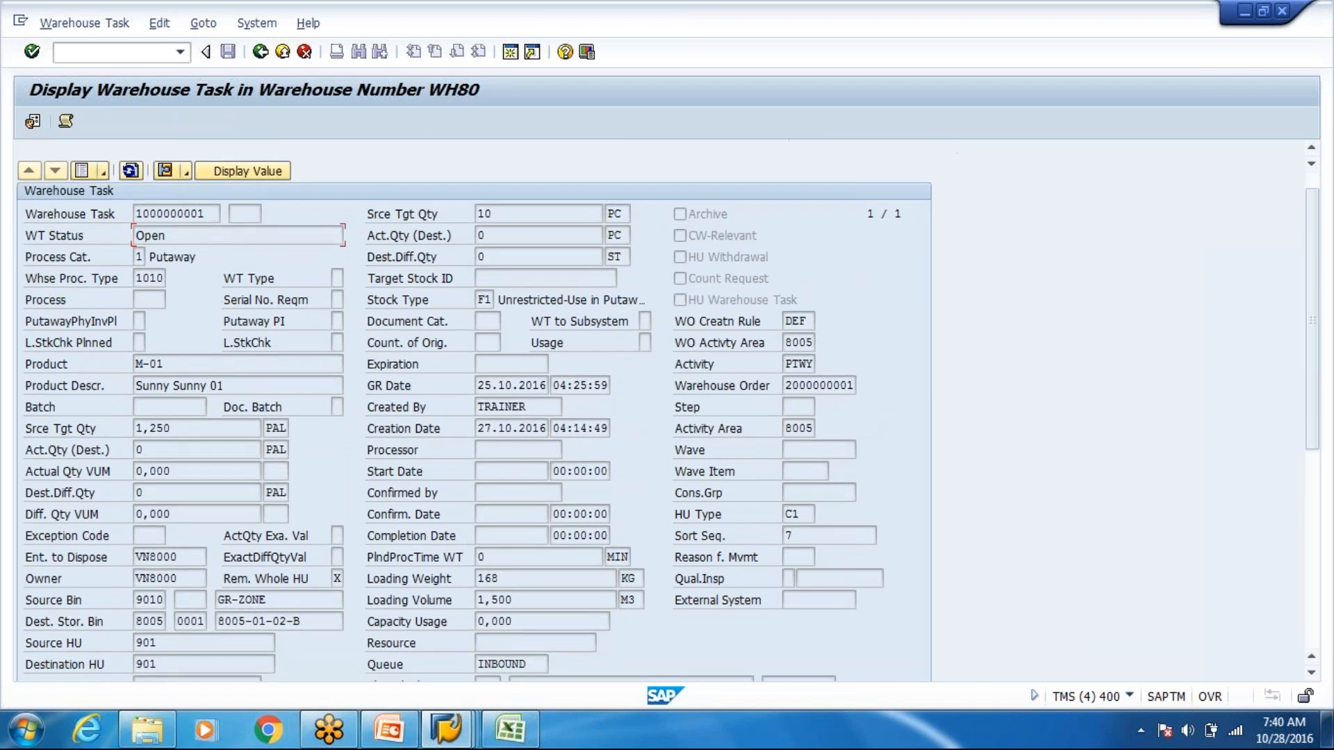
{"action": "scroll", "coordinate": [212, 280], "scroll_direction": "down", "scroll_amount": 1}
{"action": "scroll", "coordinate": [212, 280], "scroll_direction": "up", "scroll_amount": 3}
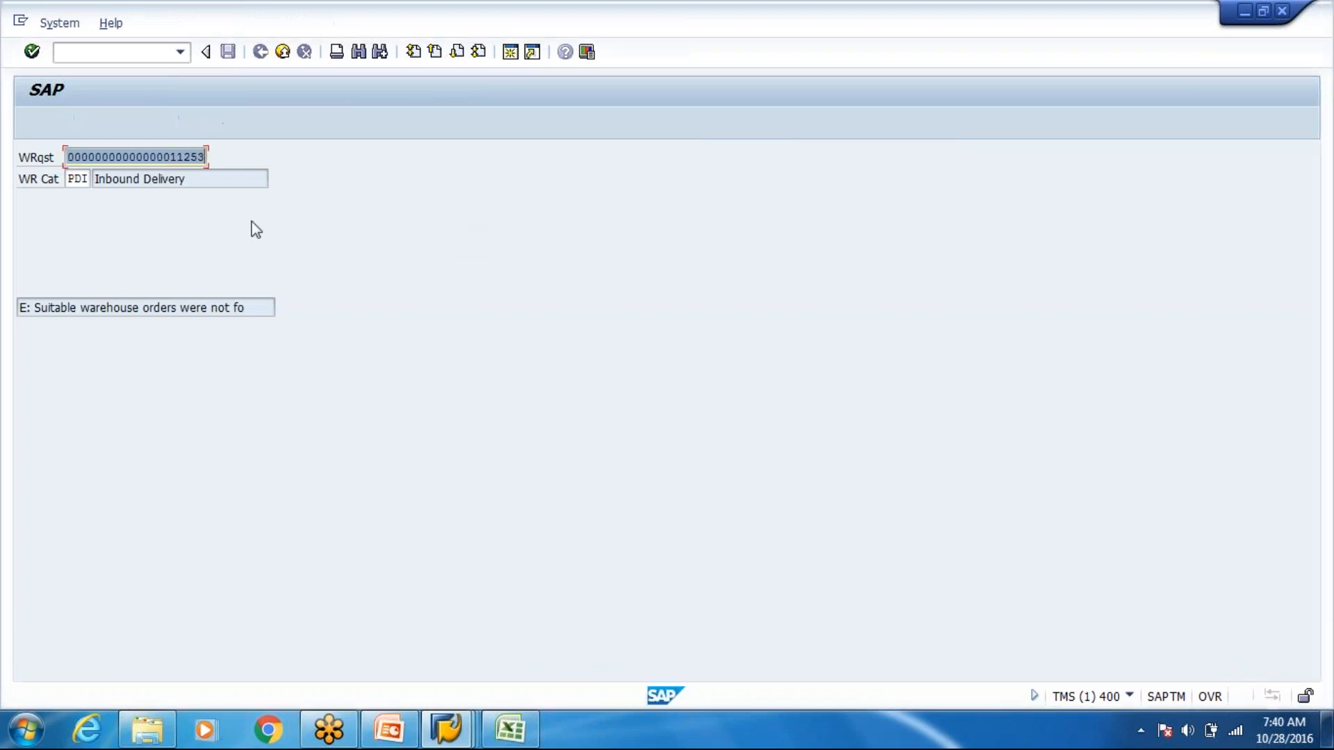
In the RF session's inbound processes, open receiving of handling units by delivery and load delivery 11253
{"action": "key", "text": "F7"}
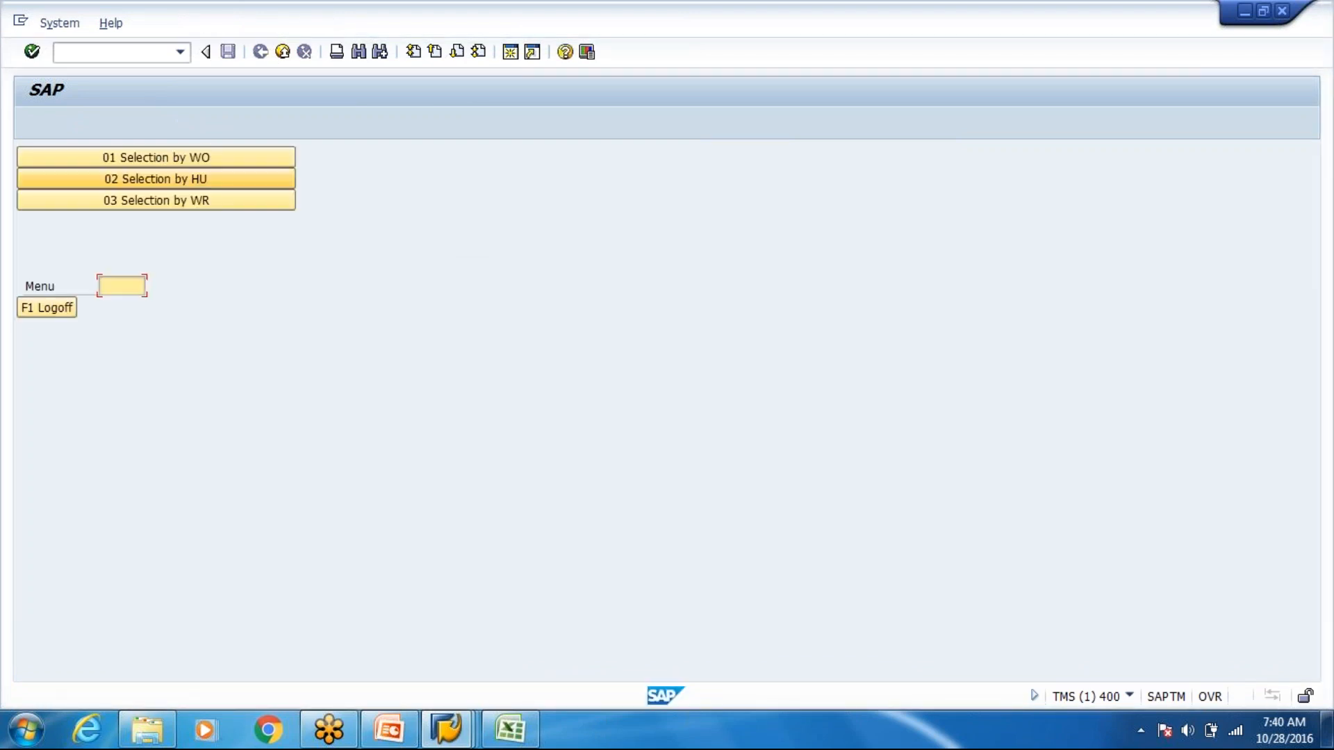
{"action": "key", "text": "F7"}
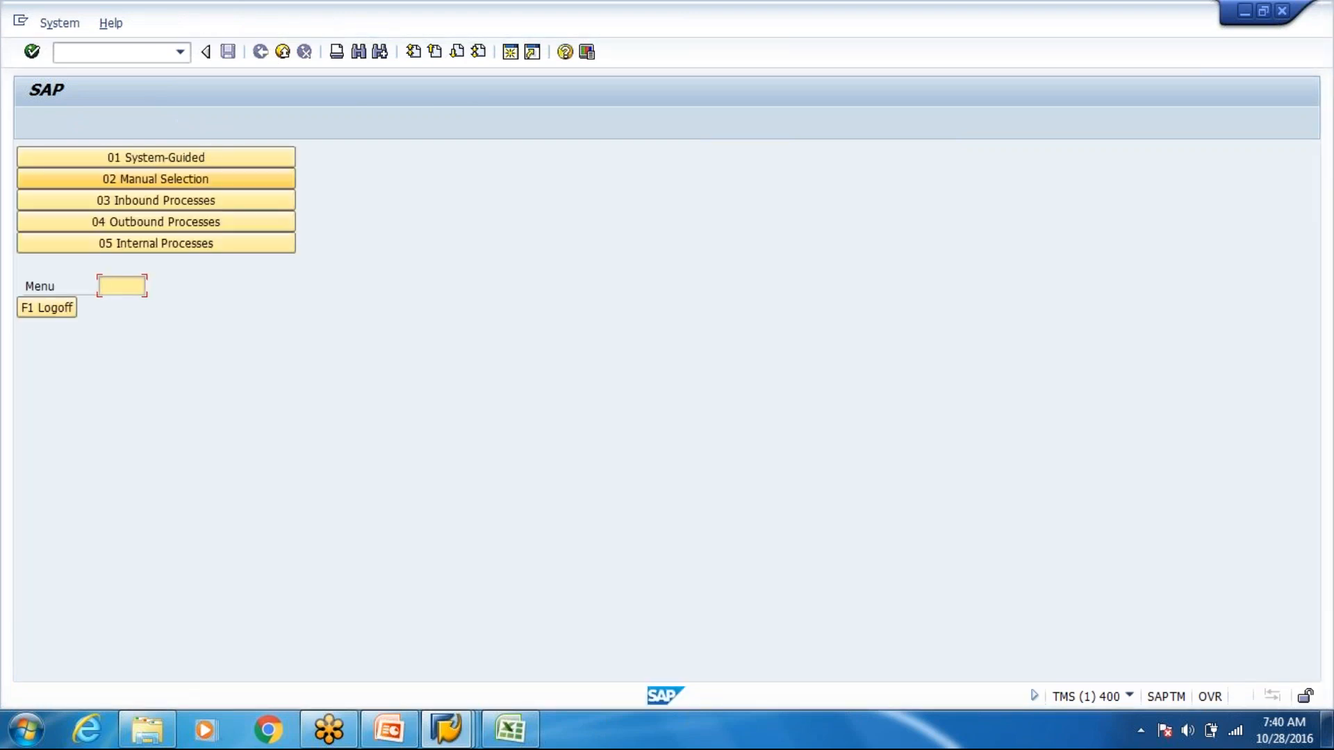
{"action": "left_click", "coordinate": [227, 196]}
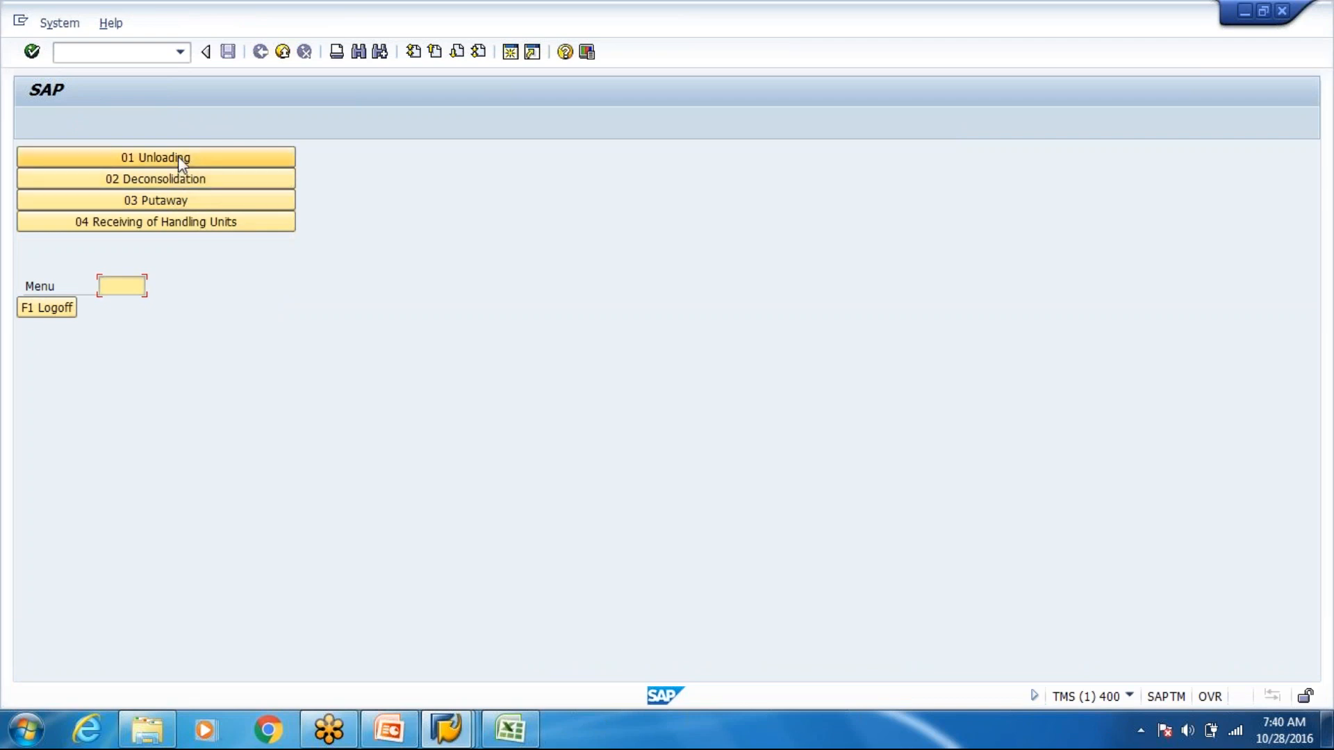
{"action": "left_click", "coordinate": [188, 222]}
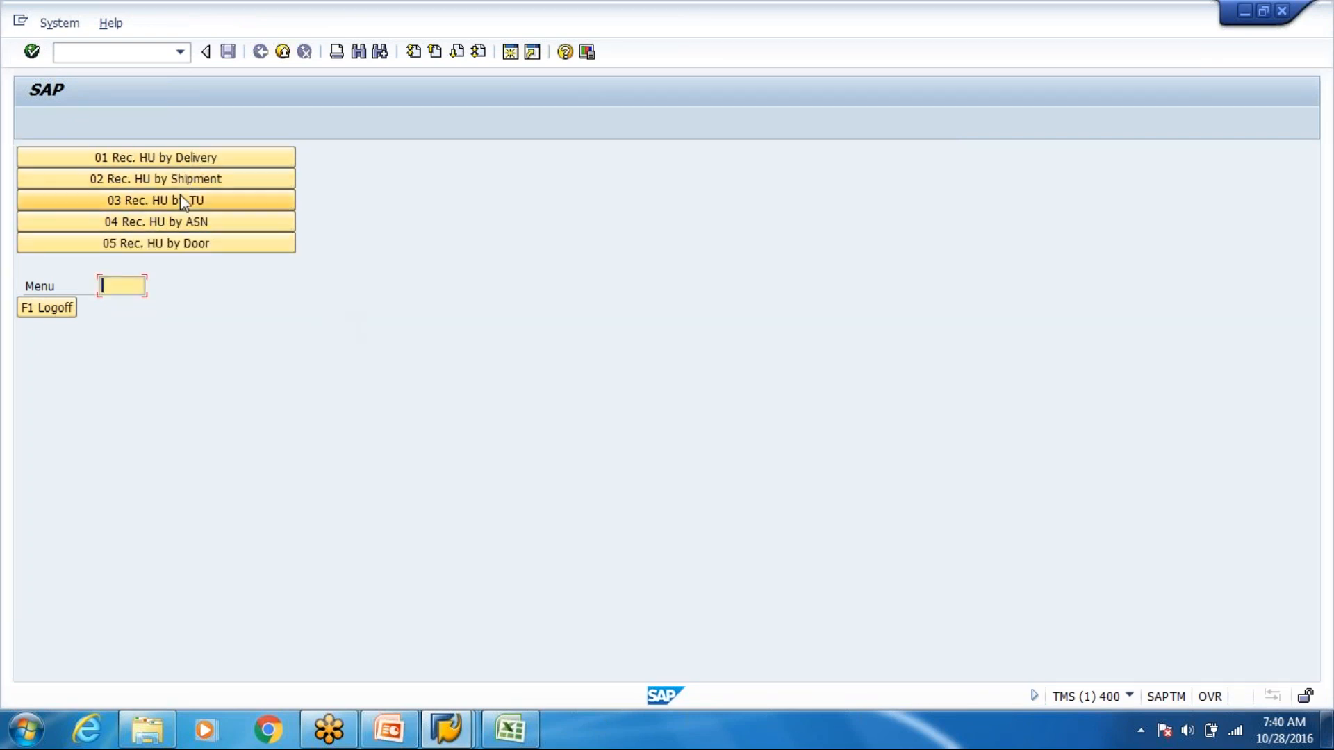
{"action": "left_click", "coordinate": [193, 159]}
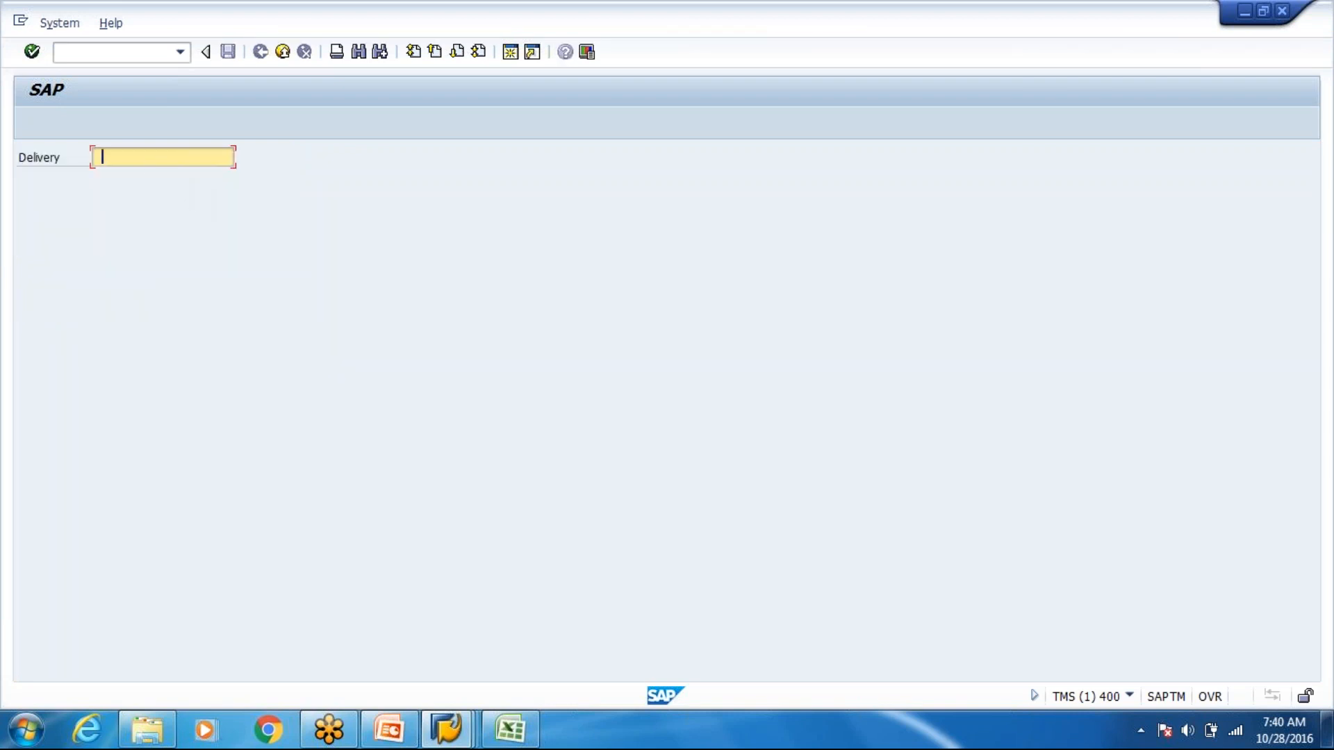
{"action": "type", "text": "11253"}
{"action": "key", "text": "Return"}
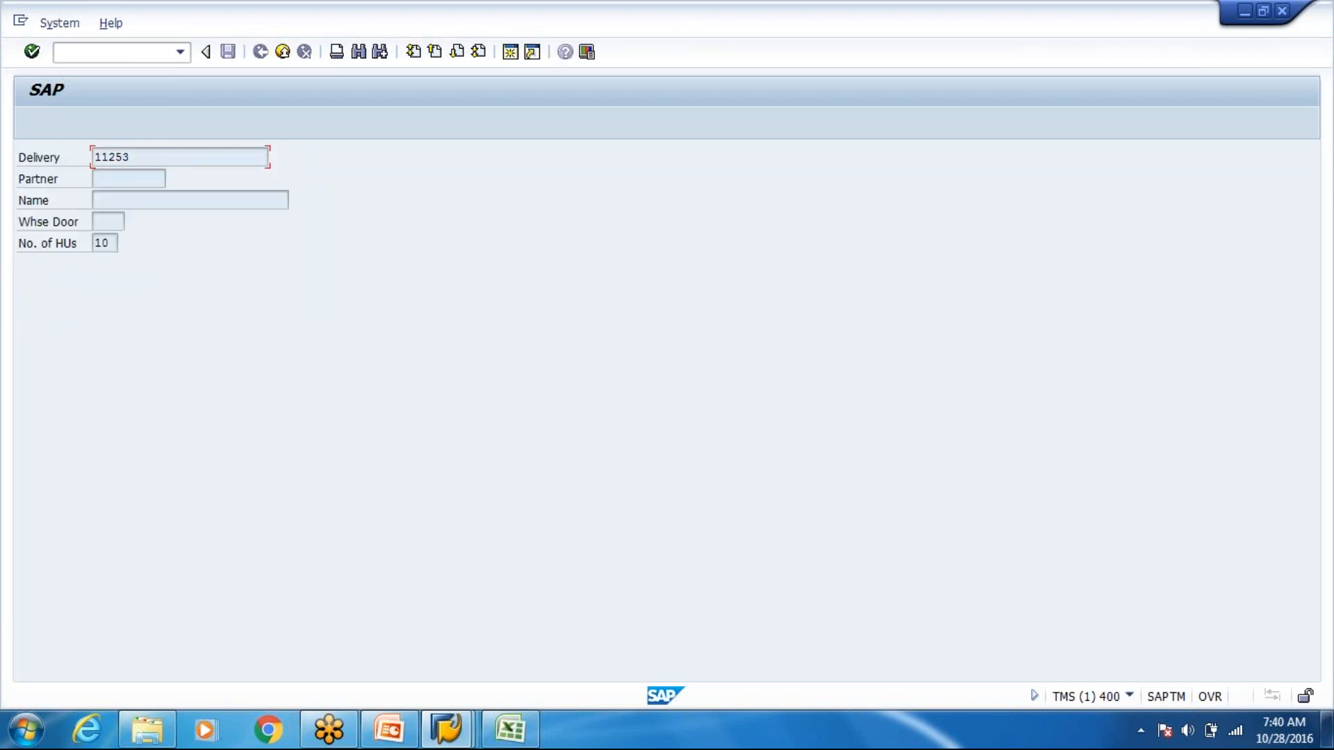
{"action": "key", "text": "Return"}
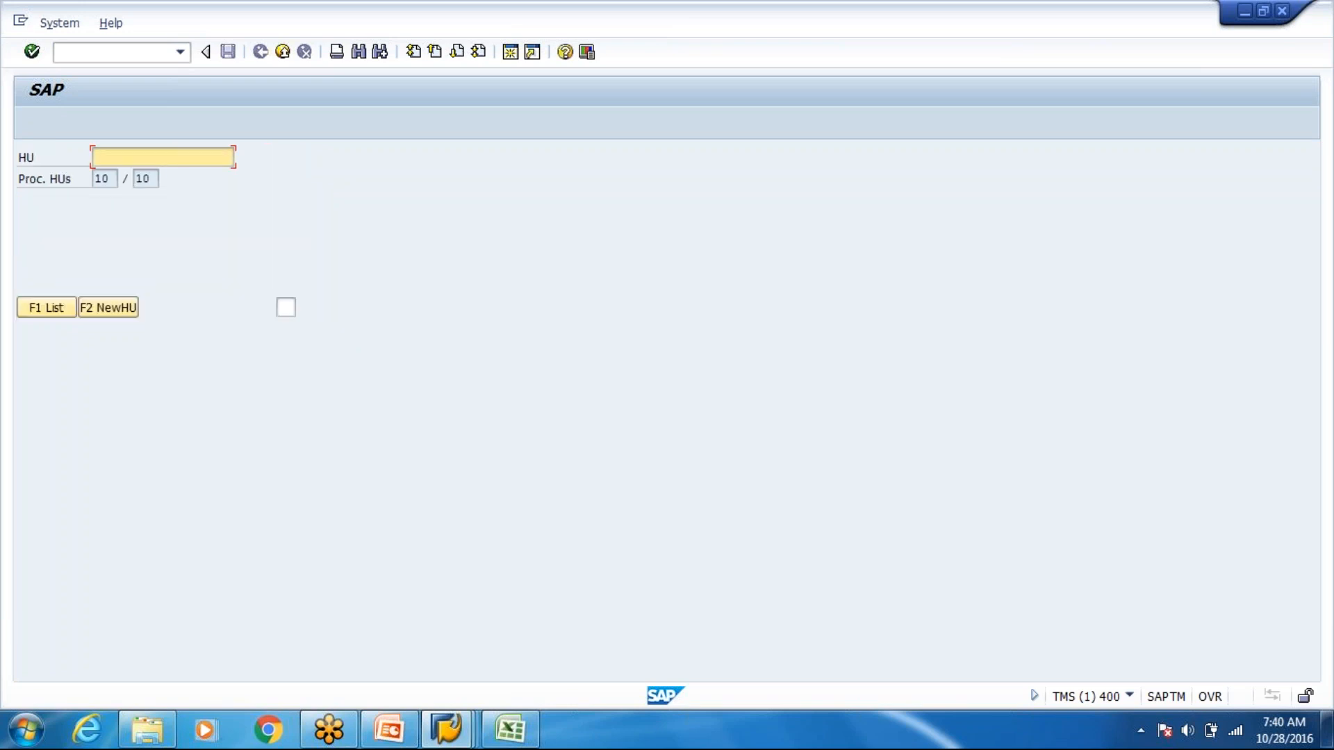
Choose handling unit 901 from the delivery's list and check its product, process type and goods movement bin
{"action": "left_click", "coordinate": [61, 308]}
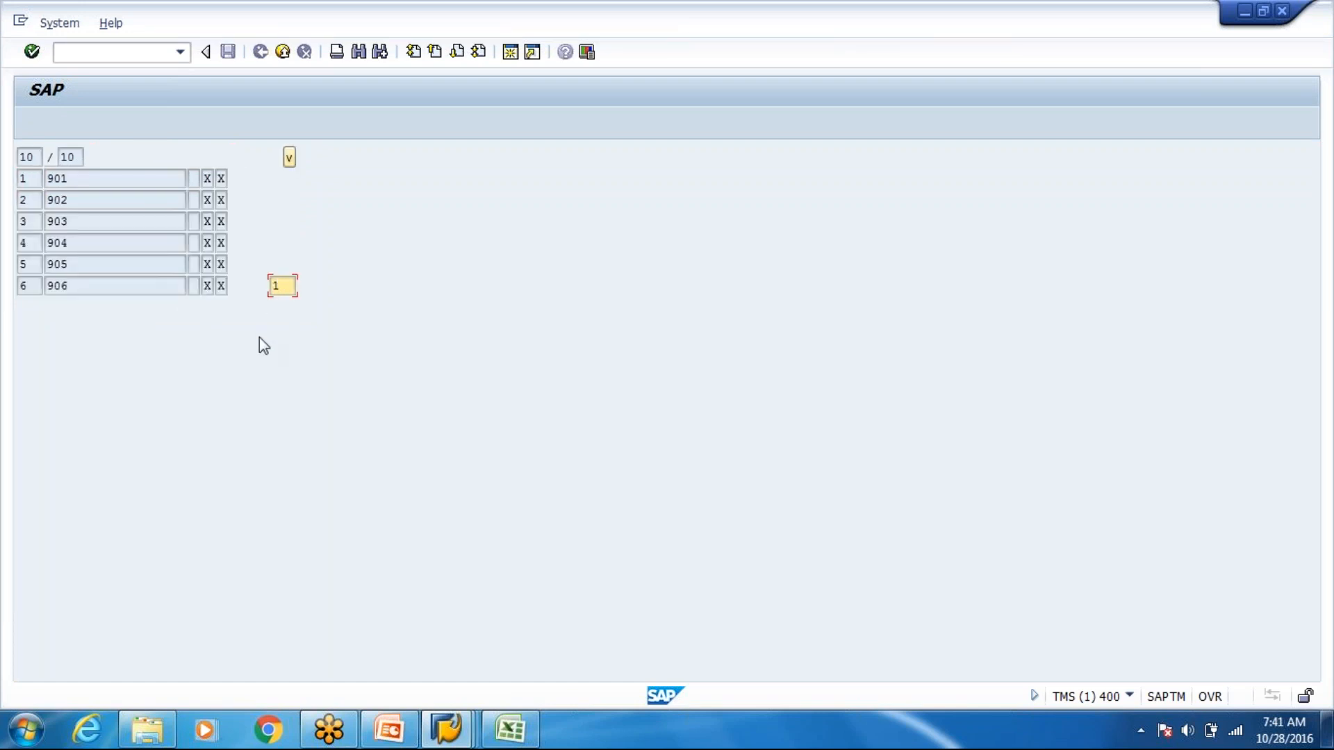
{"action": "key", "text": "Return"}
{"action": "key", "text": "Return"}
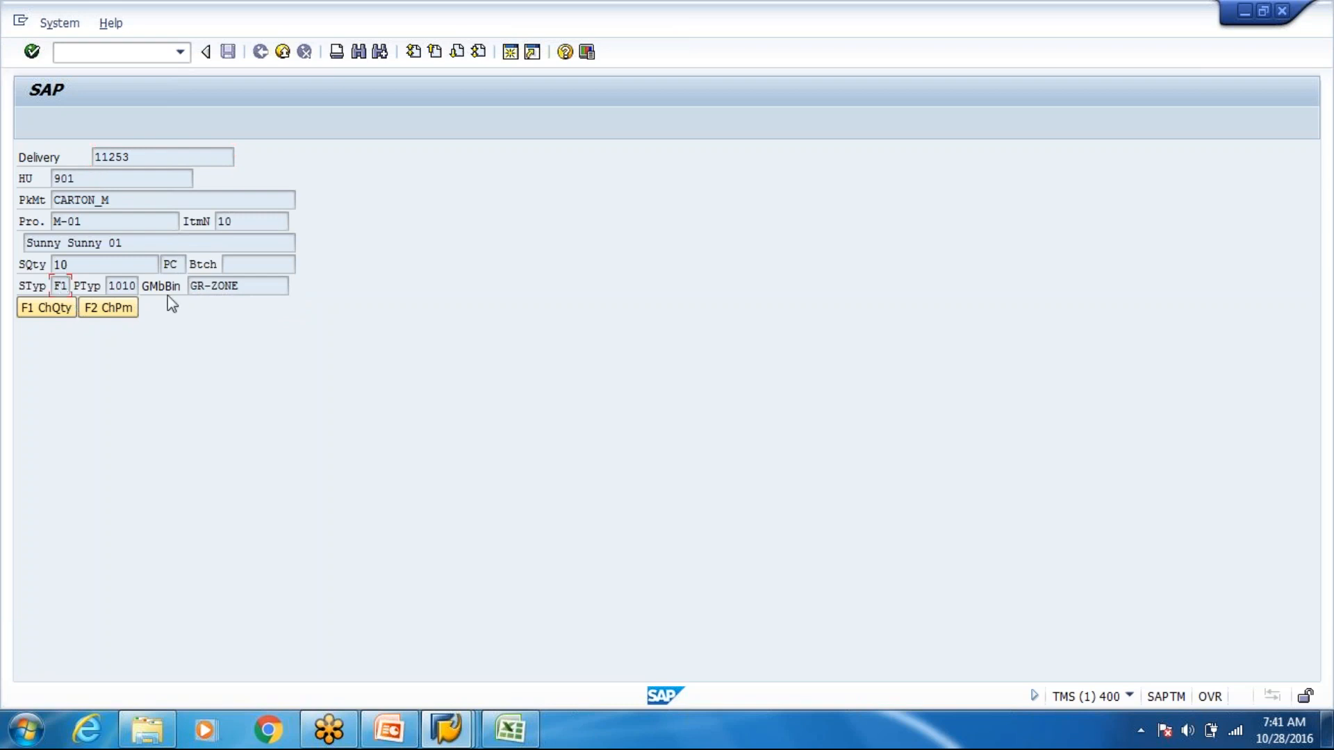
{"action": "left_click", "coordinate": [191, 286]}
{"action": "left_click", "coordinate": [116, 285]}
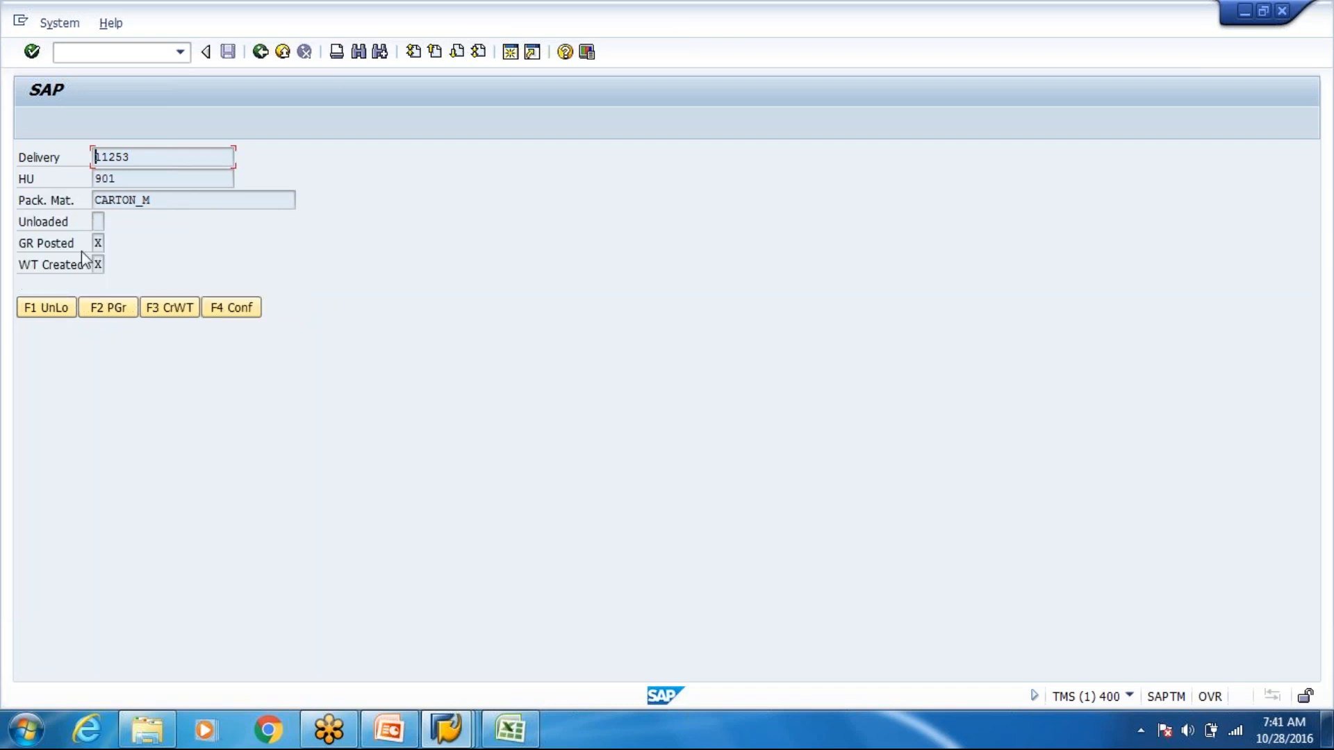
Confirm the putaway of handling unit 901 by verifying destination bin 8005-01-02-B and destination HU 901
{"action": "left_click", "coordinate": [232, 308]}
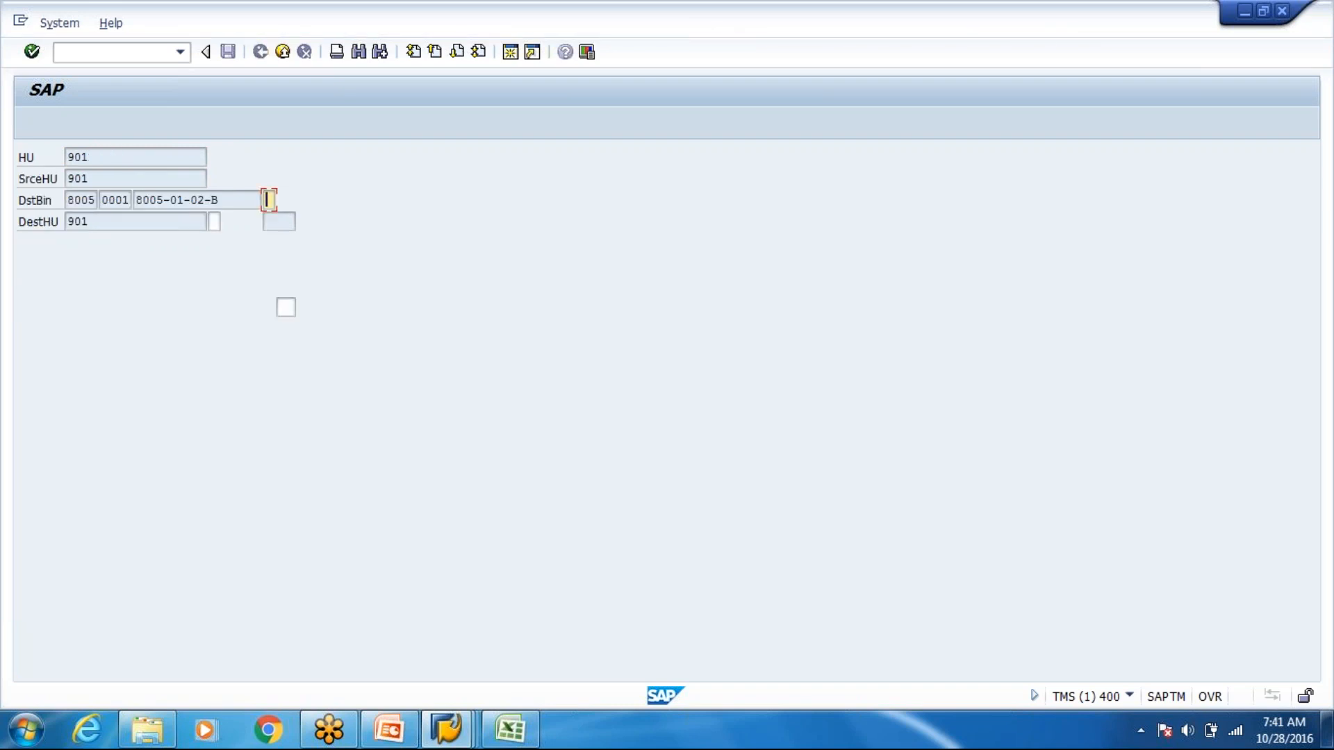
{"action": "left_click_drag", "start_coordinate": [230, 201], "coordinate": [142, 197]}
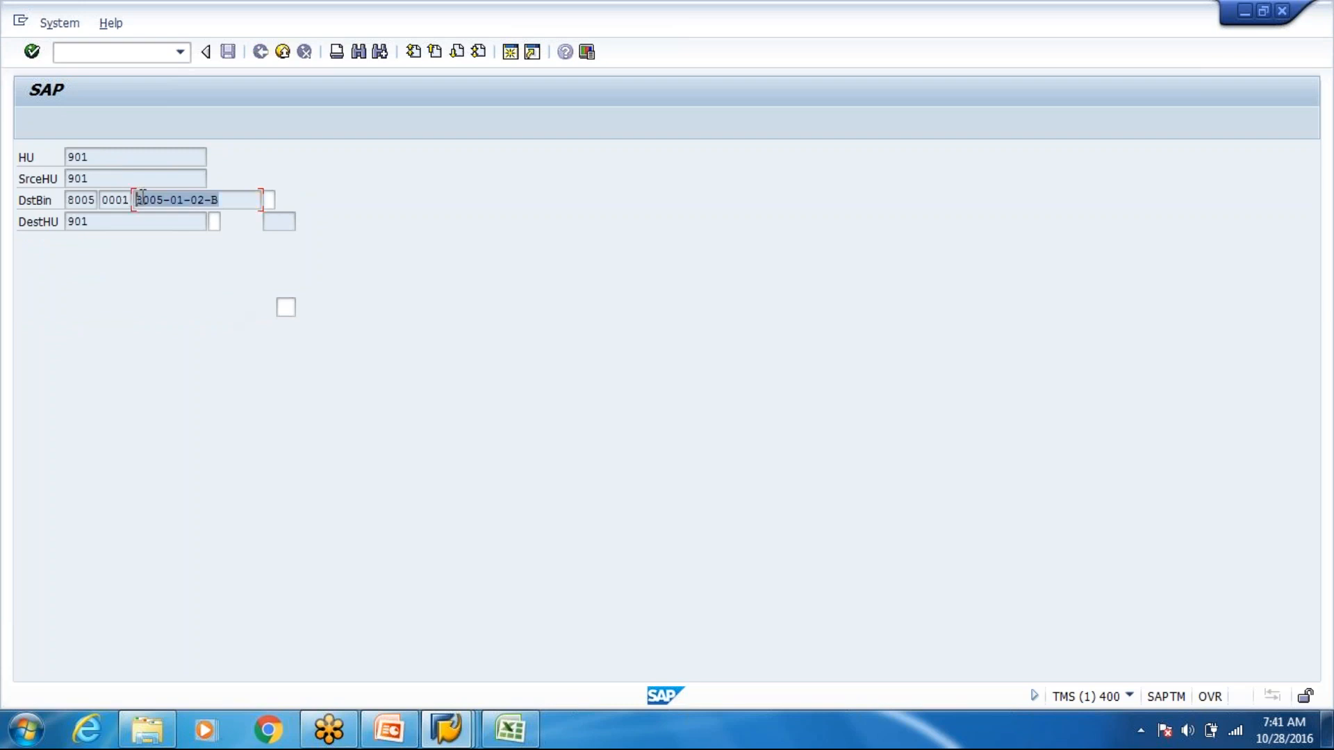
{"action": "left_click", "coordinate": [268, 200]}
{"action": "type", "text": "B"}
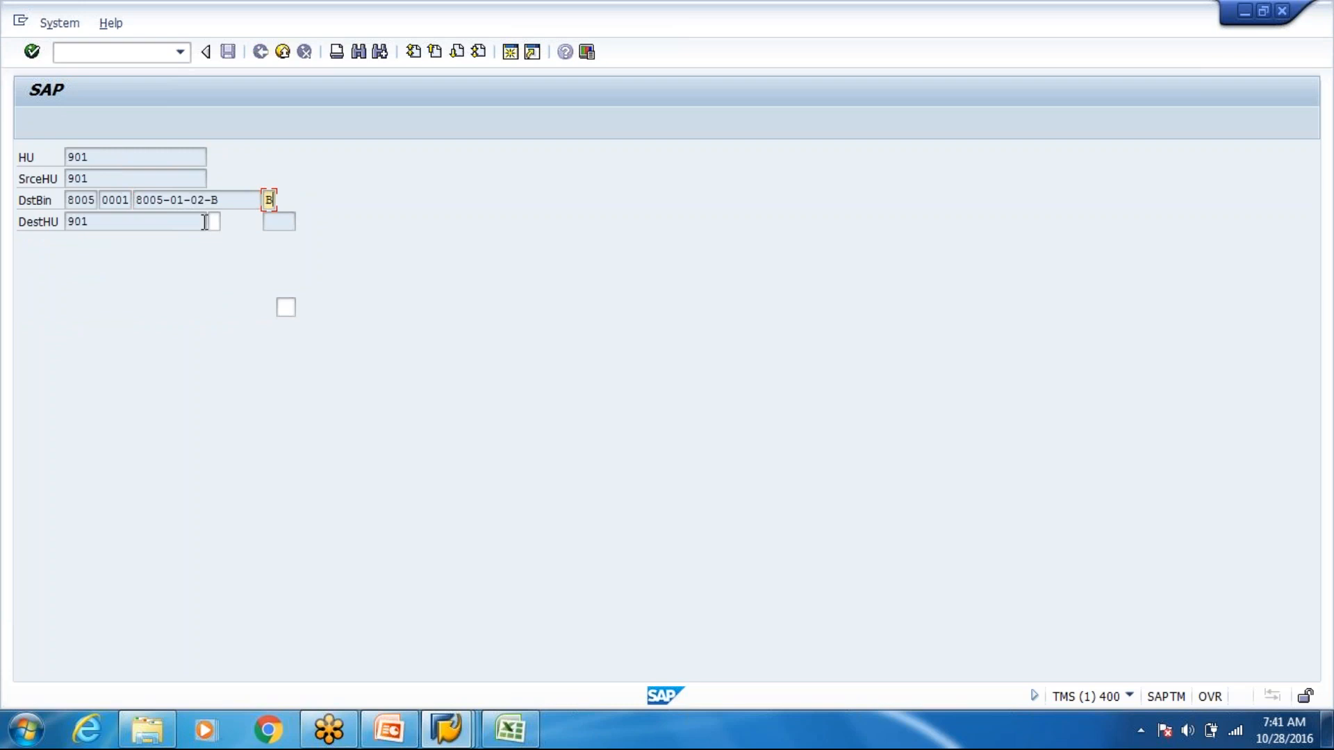
{"action": "left_click", "coordinate": [1118, 23]}
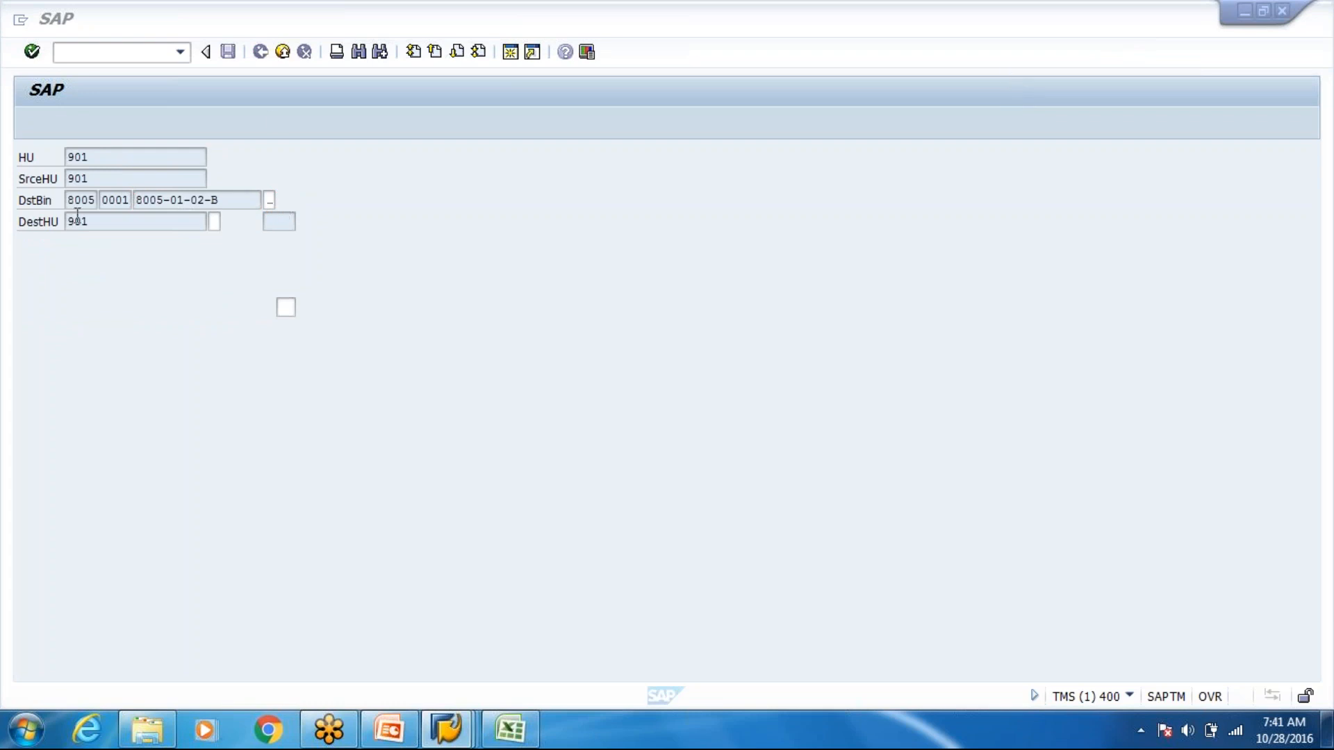
{"action": "left_click_drag", "start_coordinate": [89, 223], "coordinate": [53, 222]}
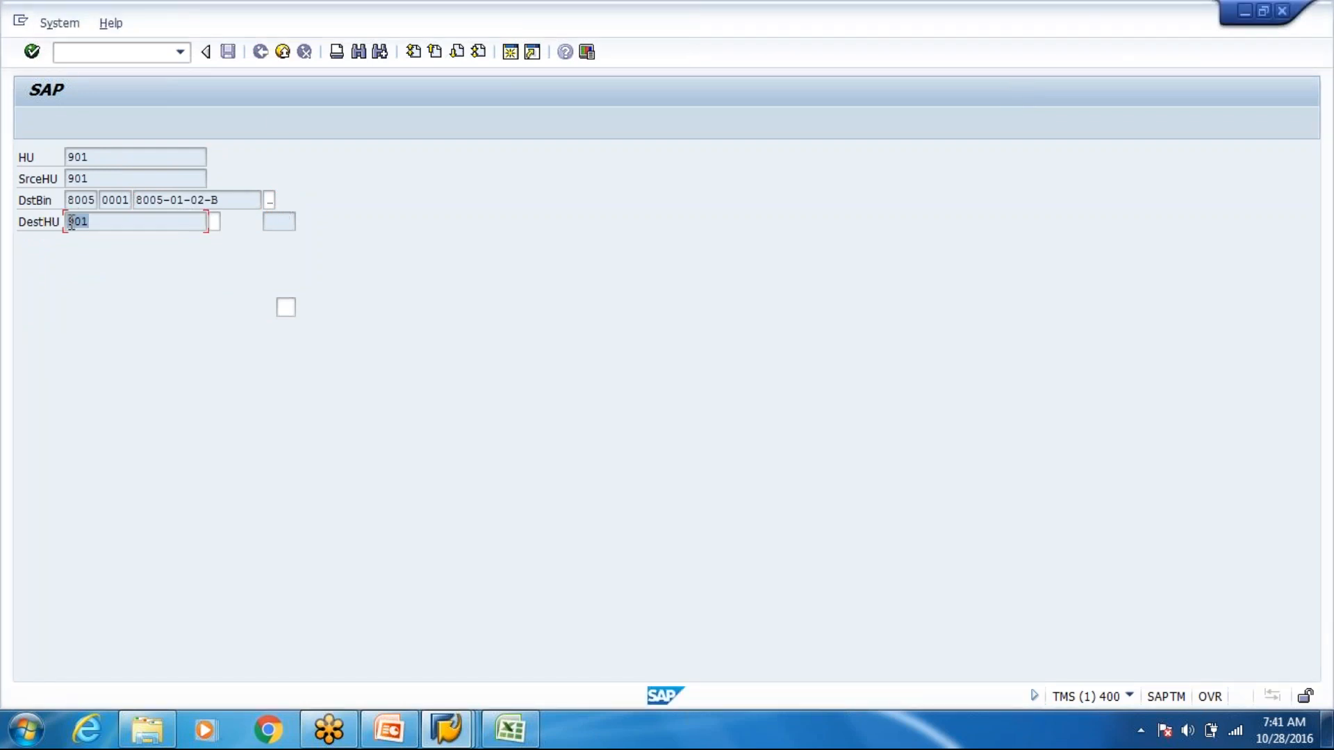
{"action": "left_click", "coordinate": [214, 222]}
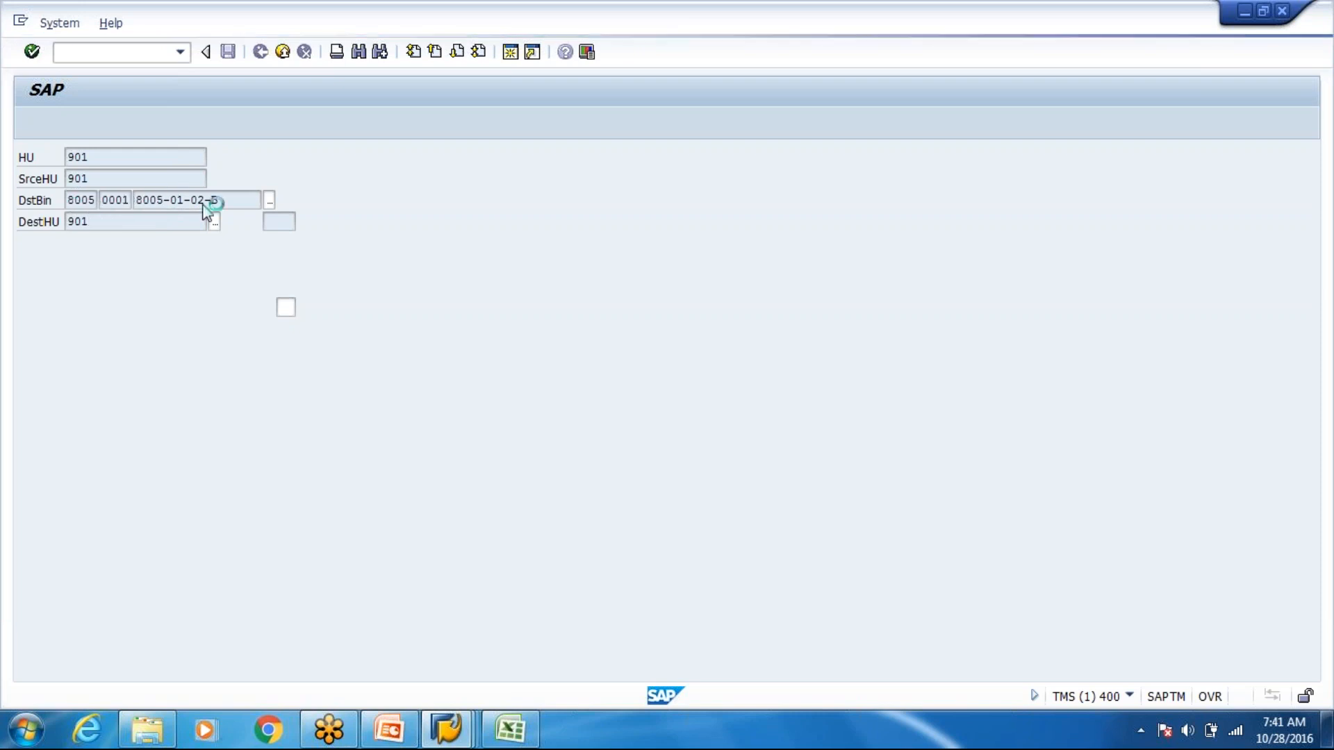
Choose handling unit 902 from the list of remaining handling units and submit it for processing
{"action": "left_click", "coordinate": [41, 309]}
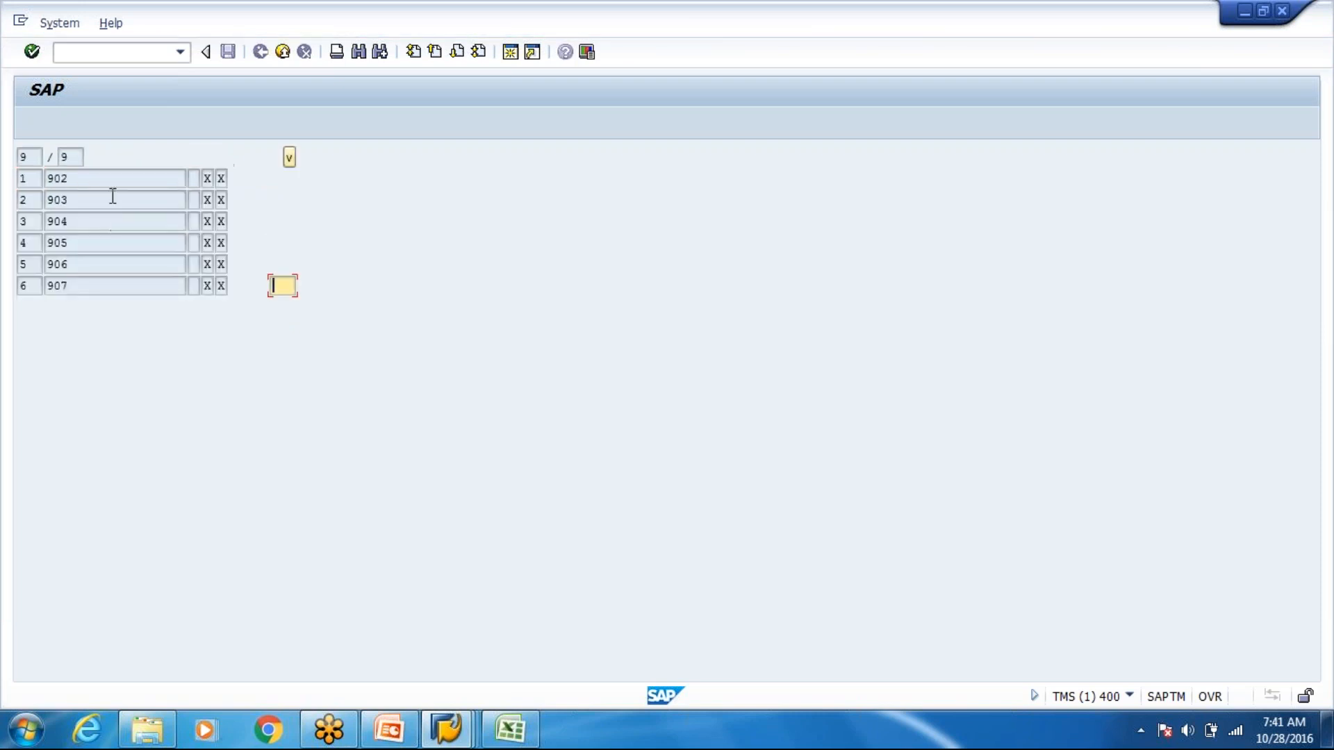
{"action": "type", "text": "1"}
{"action": "key", "text": "Return"}
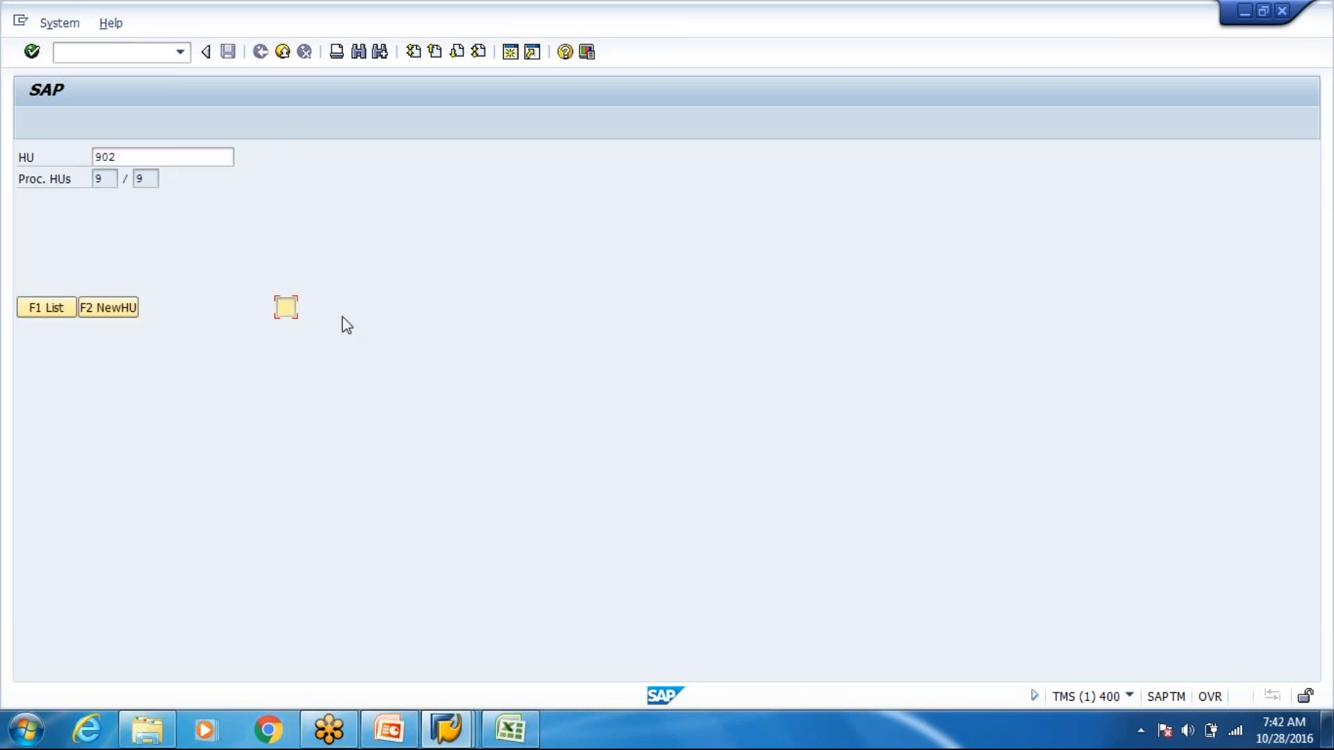
{"action": "key", "text": "Return"}
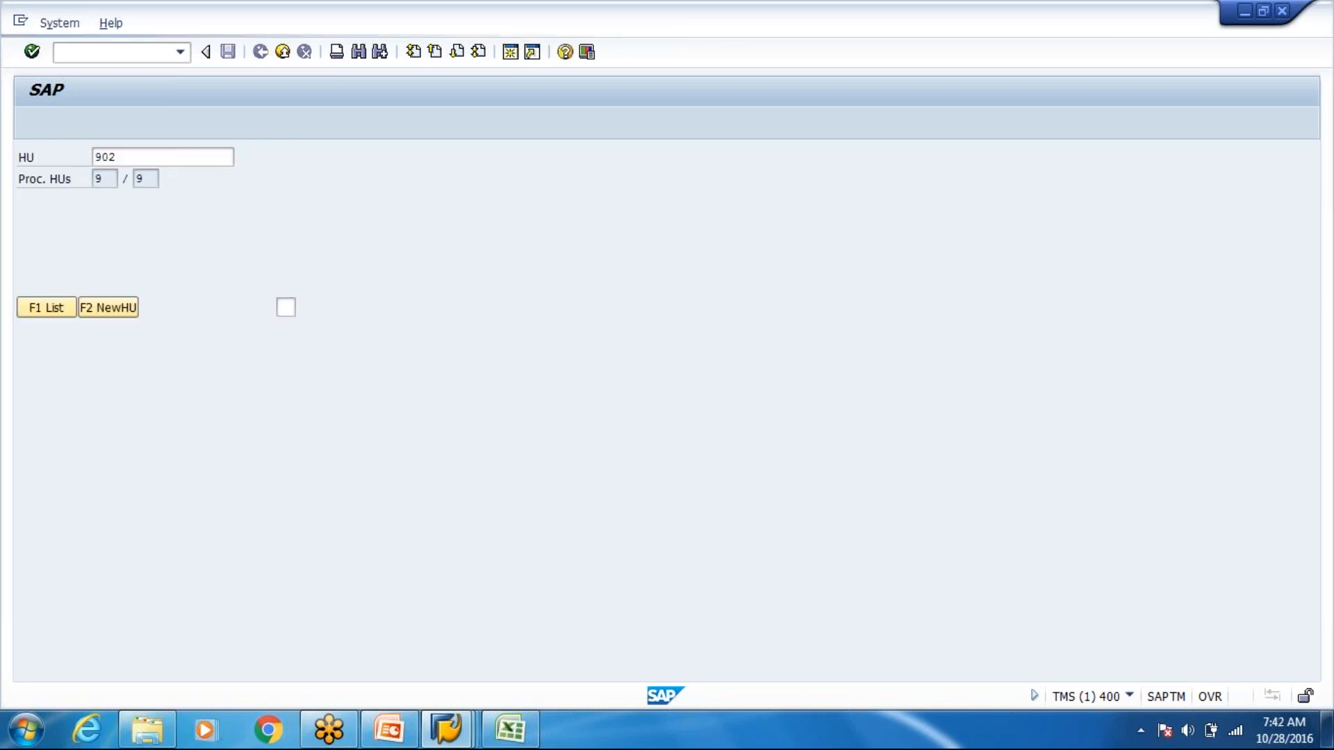
Confirm the putaway of handling unit 902 by verifying destination bin 8005-01-02-B and destination HU 902
{"action": "key", "text": "Return"}
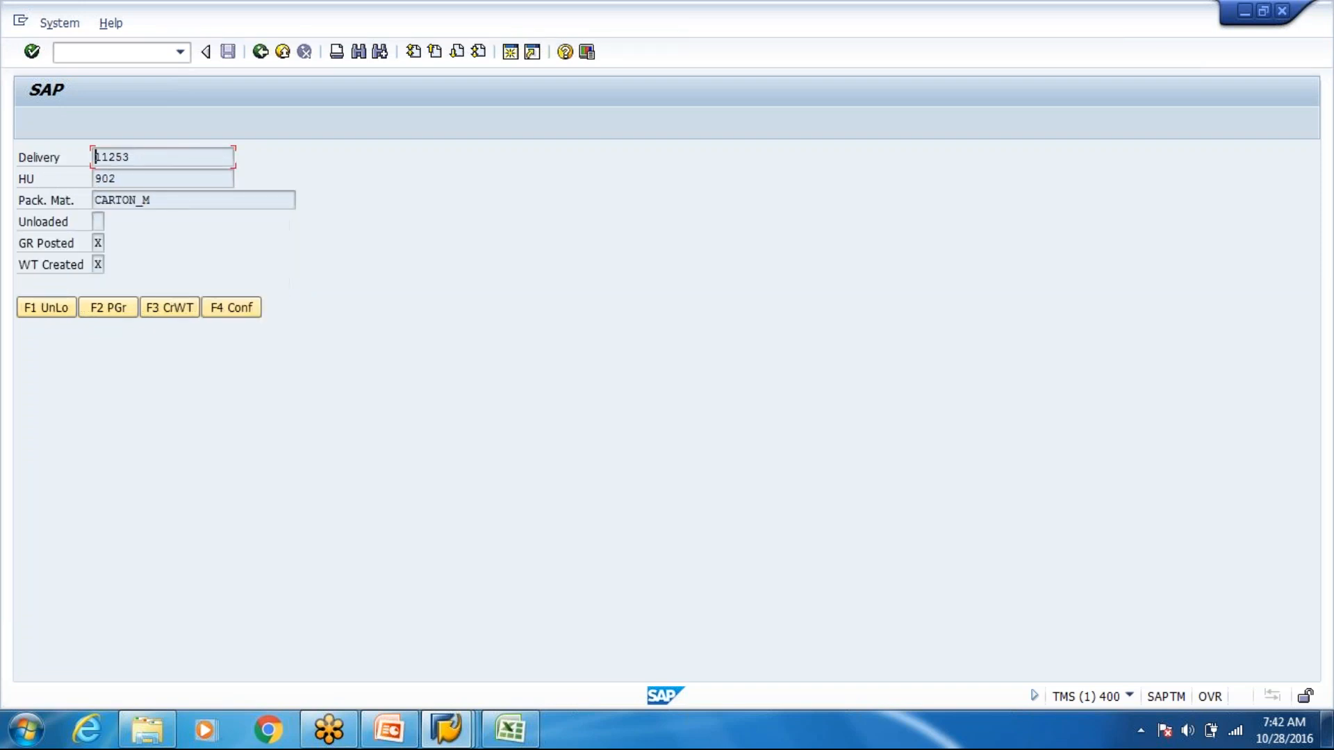
{"action": "left_click", "coordinate": [231, 309]}
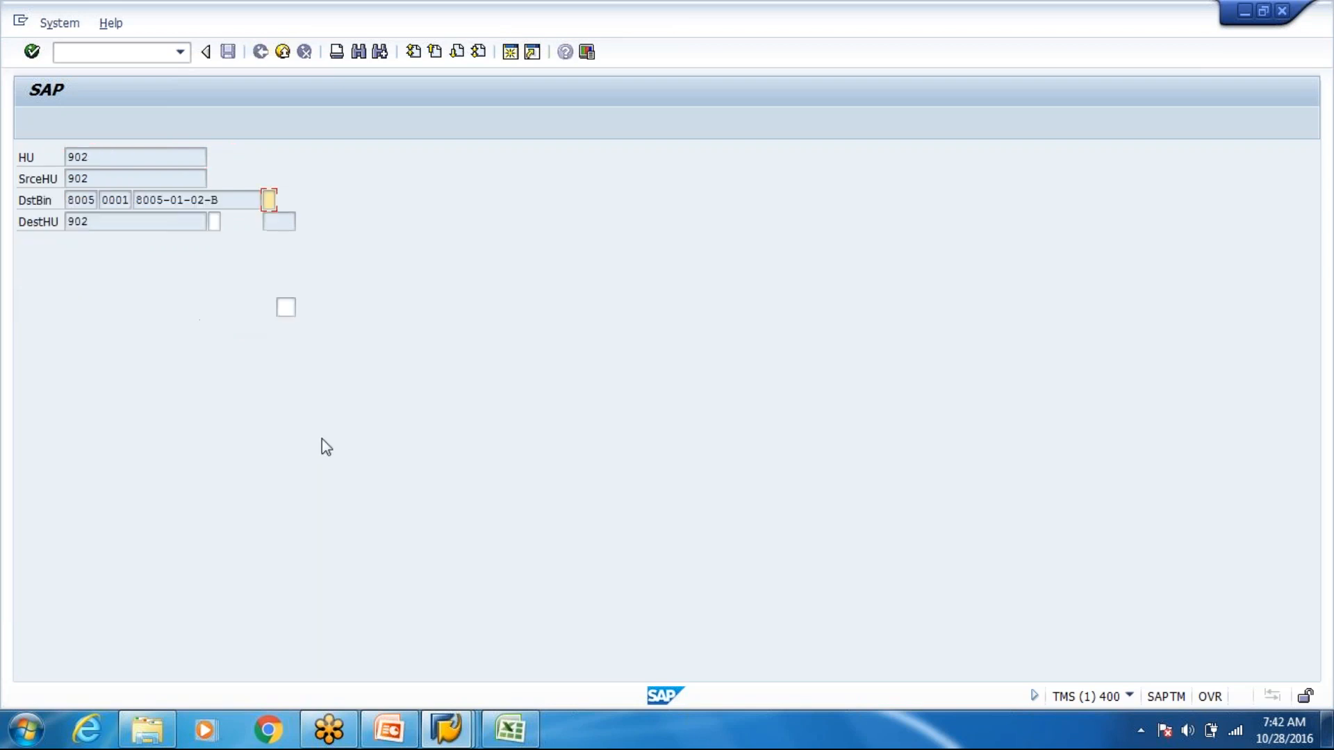
{"action": "left_click_drag", "start_coordinate": [219, 200], "coordinate": [137, 198]}
{"action": "left_click", "coordinate": [138, 198]}
{"action": "left_click_drag", "start_coordinate": [225, 200], "coordinate": [129, 201]}
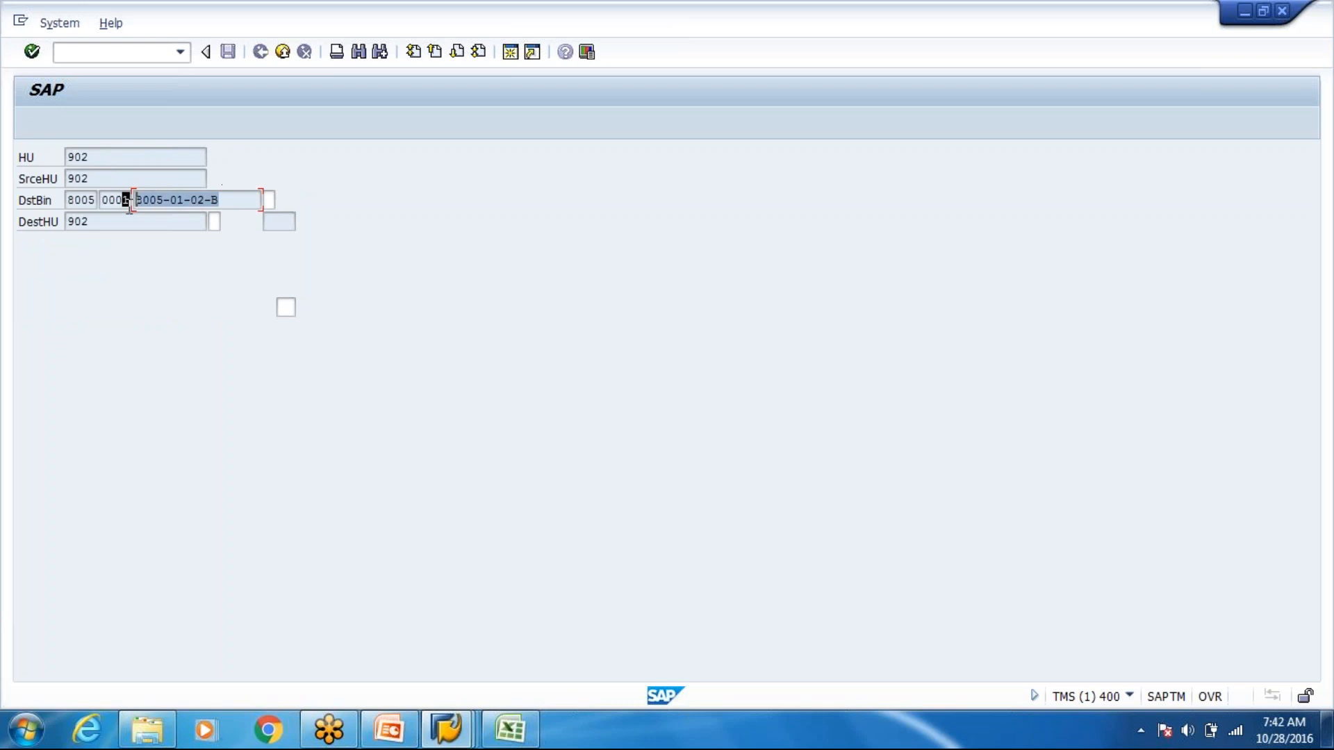
{"action": "left_click", "coordinate": [136, 201]}
{"action": "left_click", "coordinate": [270, 199]}
{"action": "type", "text": "B"}
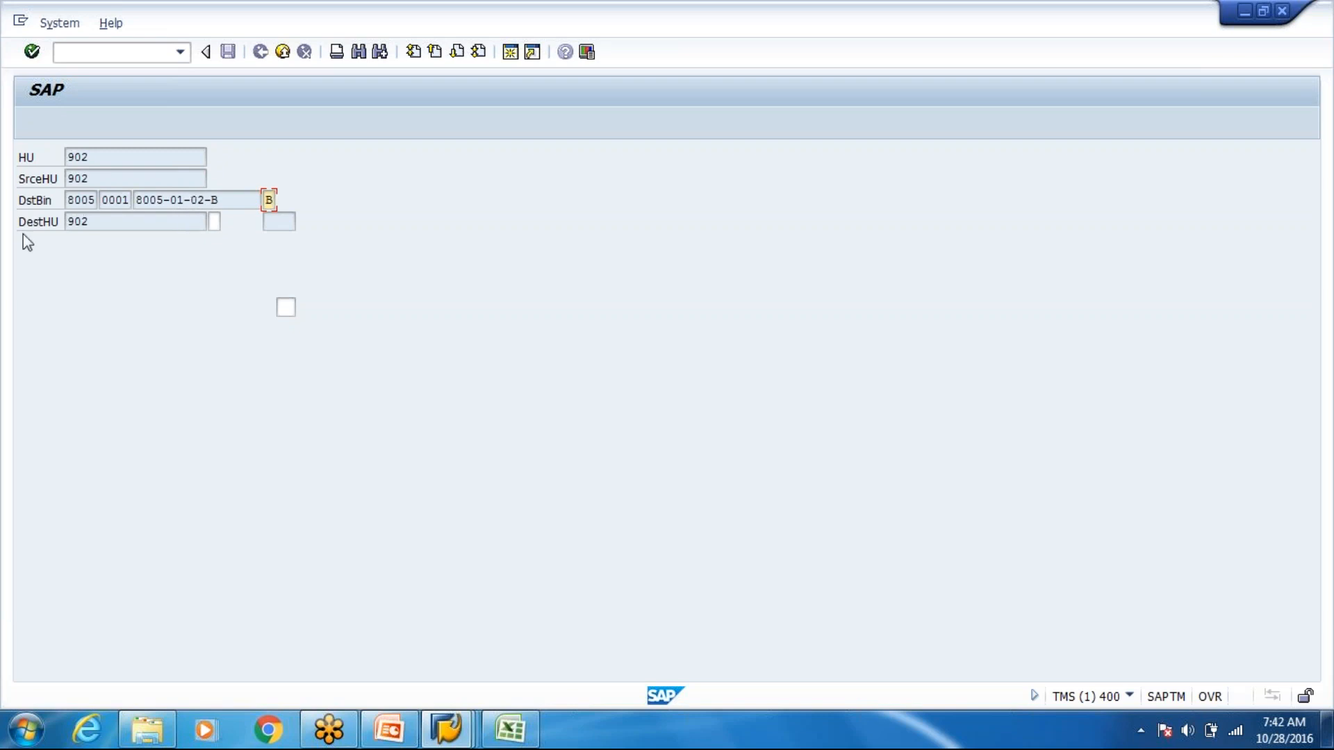
{"action": "left_click", "coordinate": [90, 221]}
{"action": "left_click", "coordinate": [214, 221]}
{"action": "key", "text": "Return"}
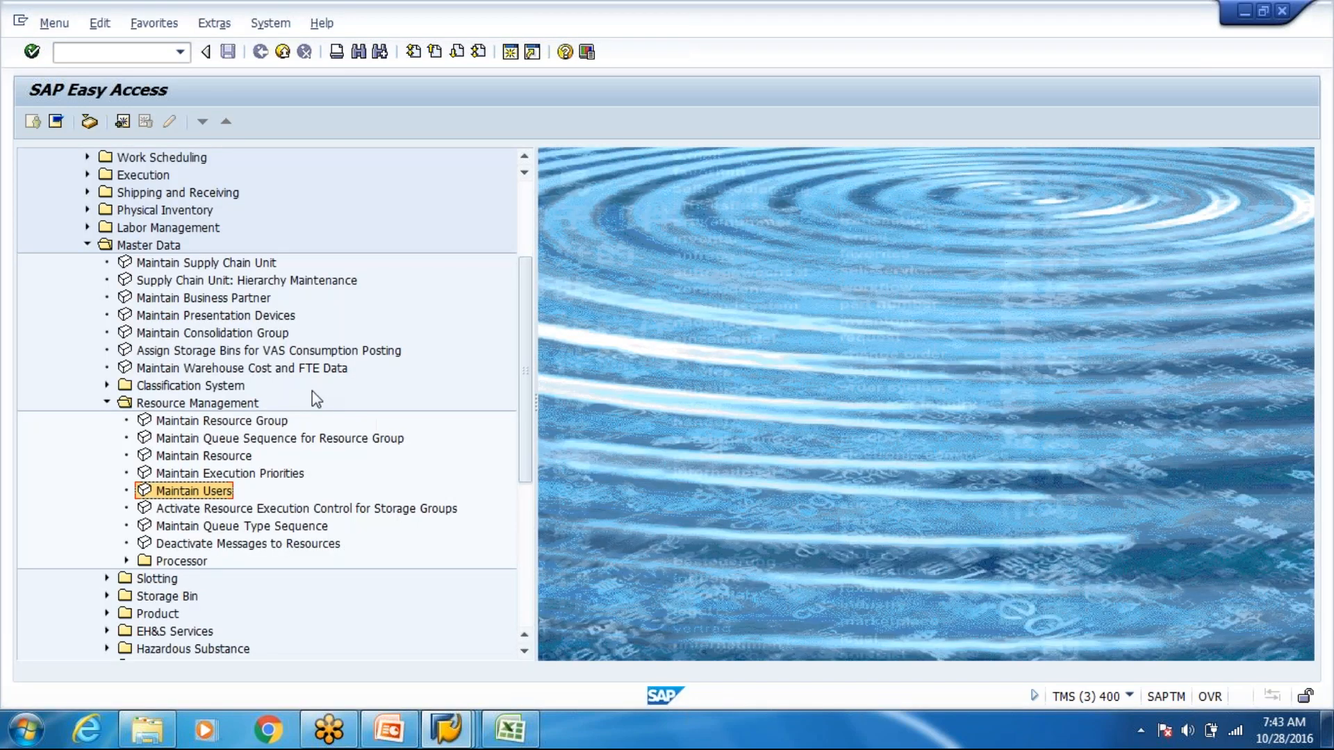
{"action": "key", "text": "alt+Tab"}
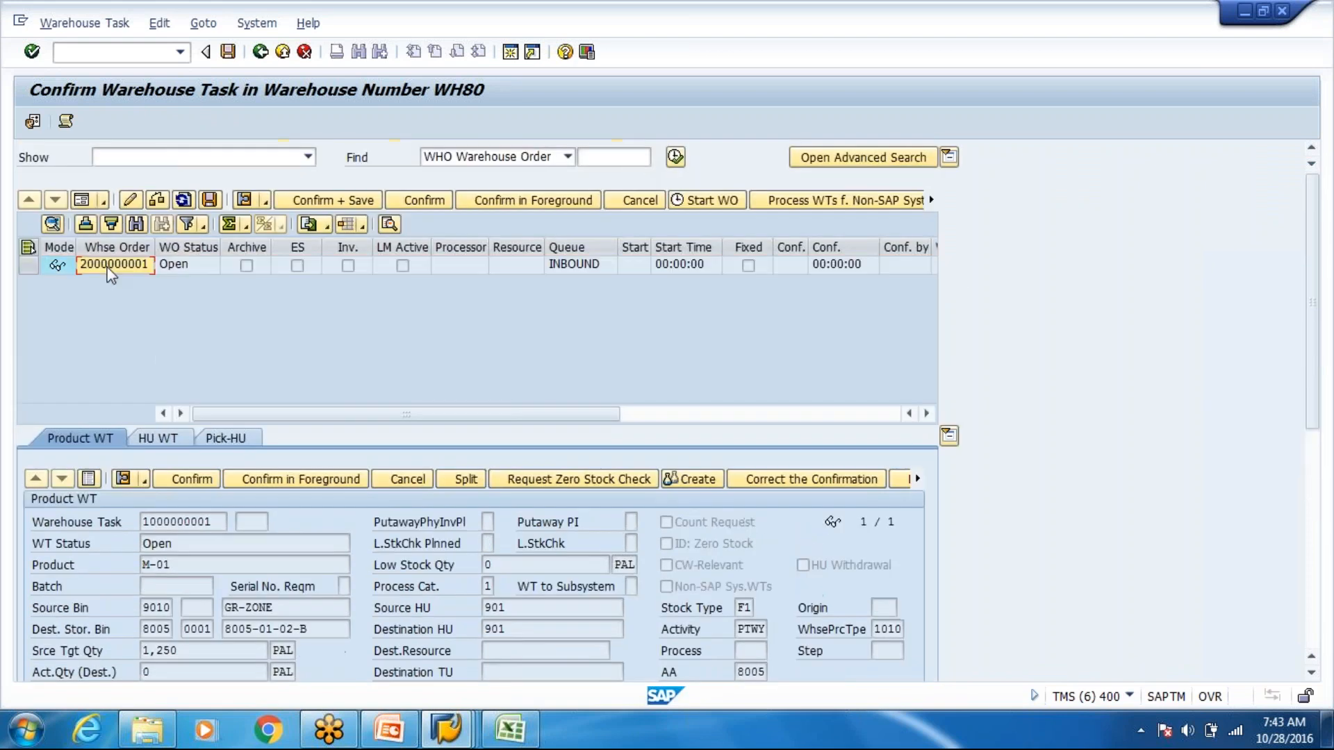
{"action": "left_click", "coordinate": [604, 158]}
{"action": "key", "text": "ctrl+v"}
{"action": "left_click", "coordinate": [675, 157]}
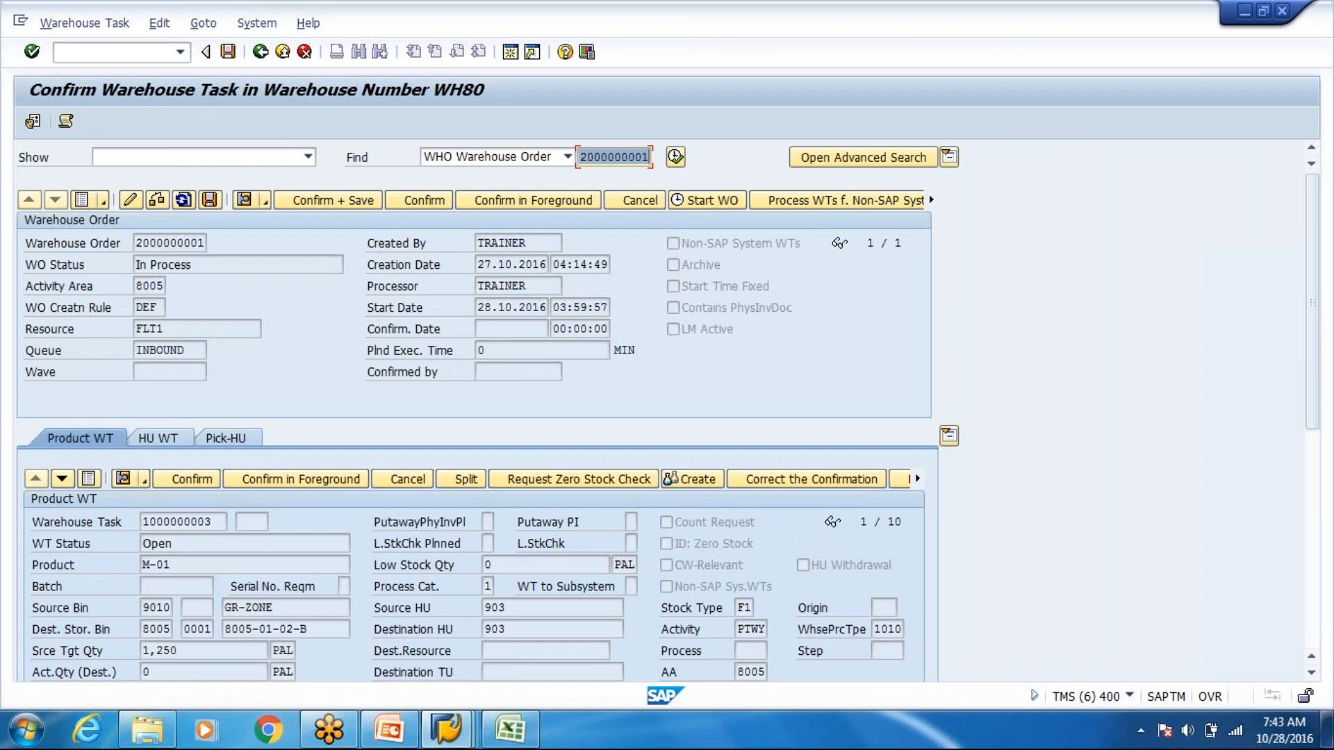
{"action": "left_click_drag", "start_coordinate": [187, 327], "coordinate": [133, 328]}
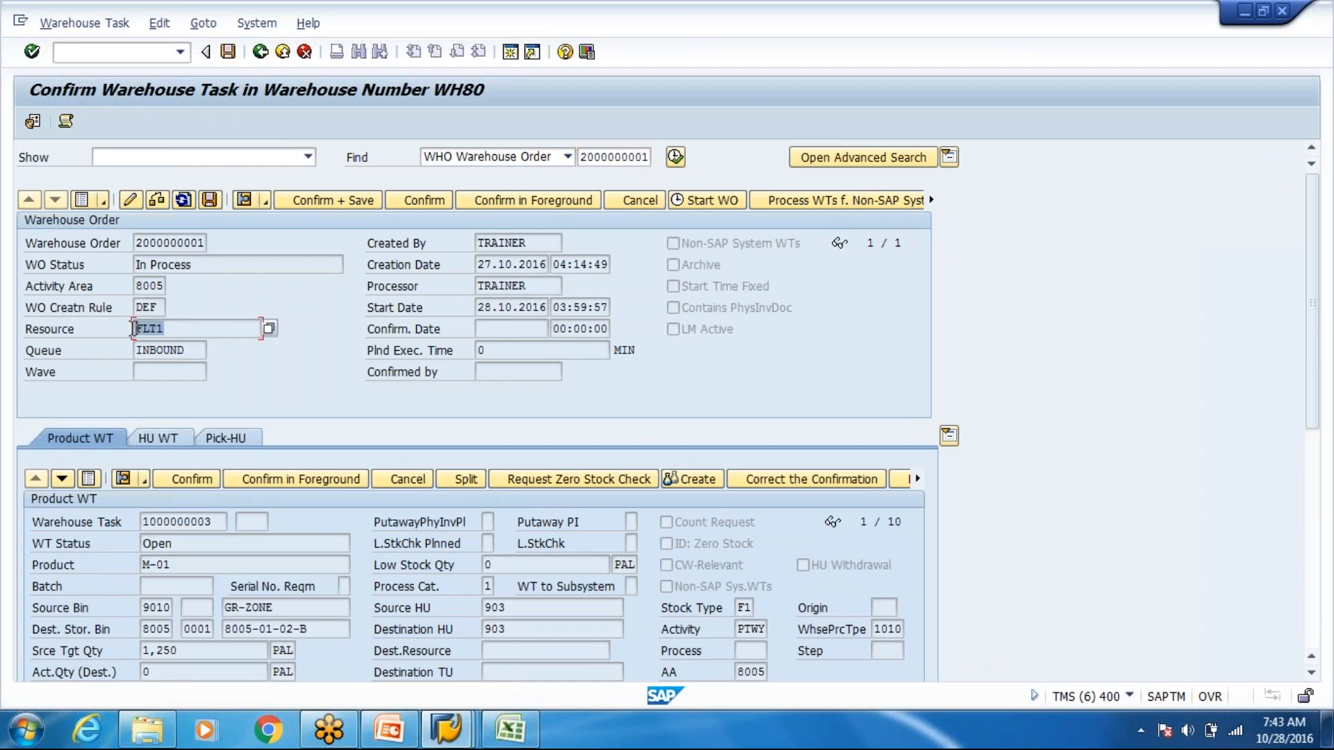
{"action": "left_click_drag", "start_coordinate": [542, 285], "coordinate": [478, 286]}
{"action": "left_click", "coordinate": [478, 285]}
{"action": "left_click", "coordinate": [95, 478]}
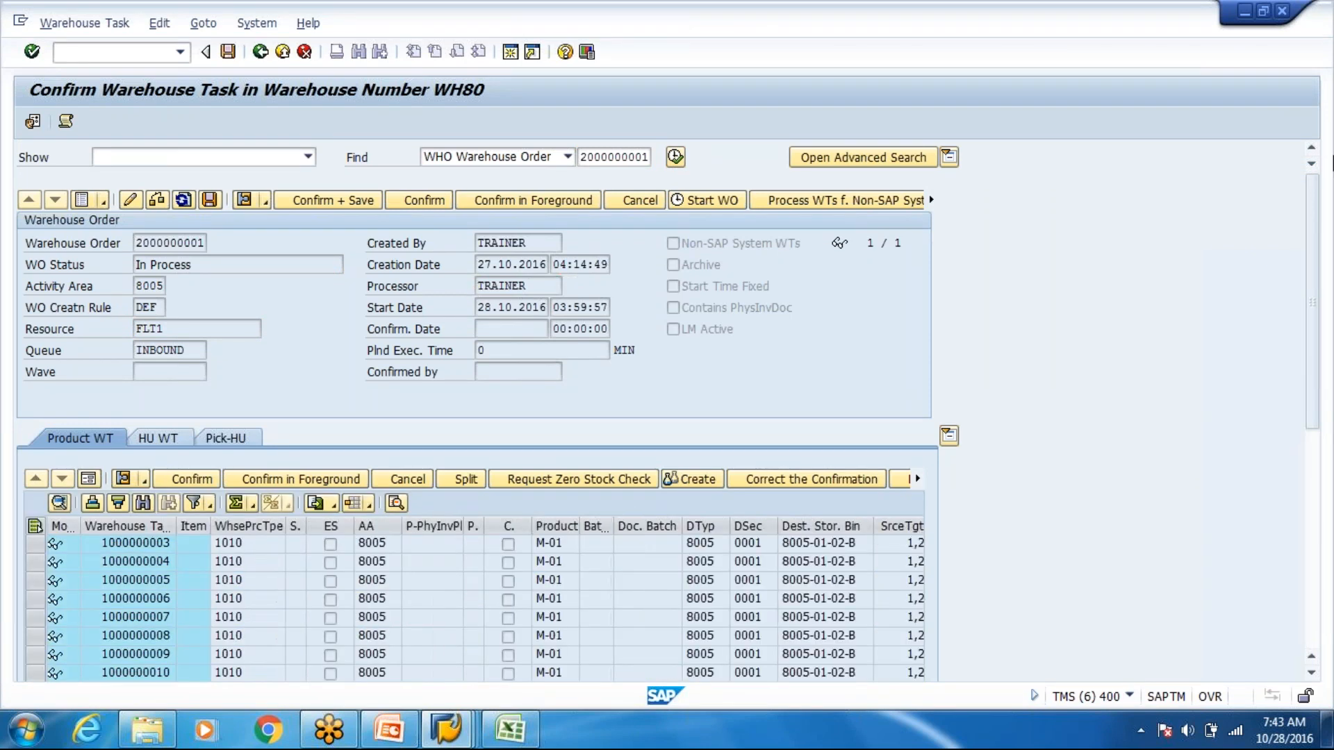
{"action": "left_click_drag", "start_coordinate": [1312, 215], "coordinate": [1316, 401]}
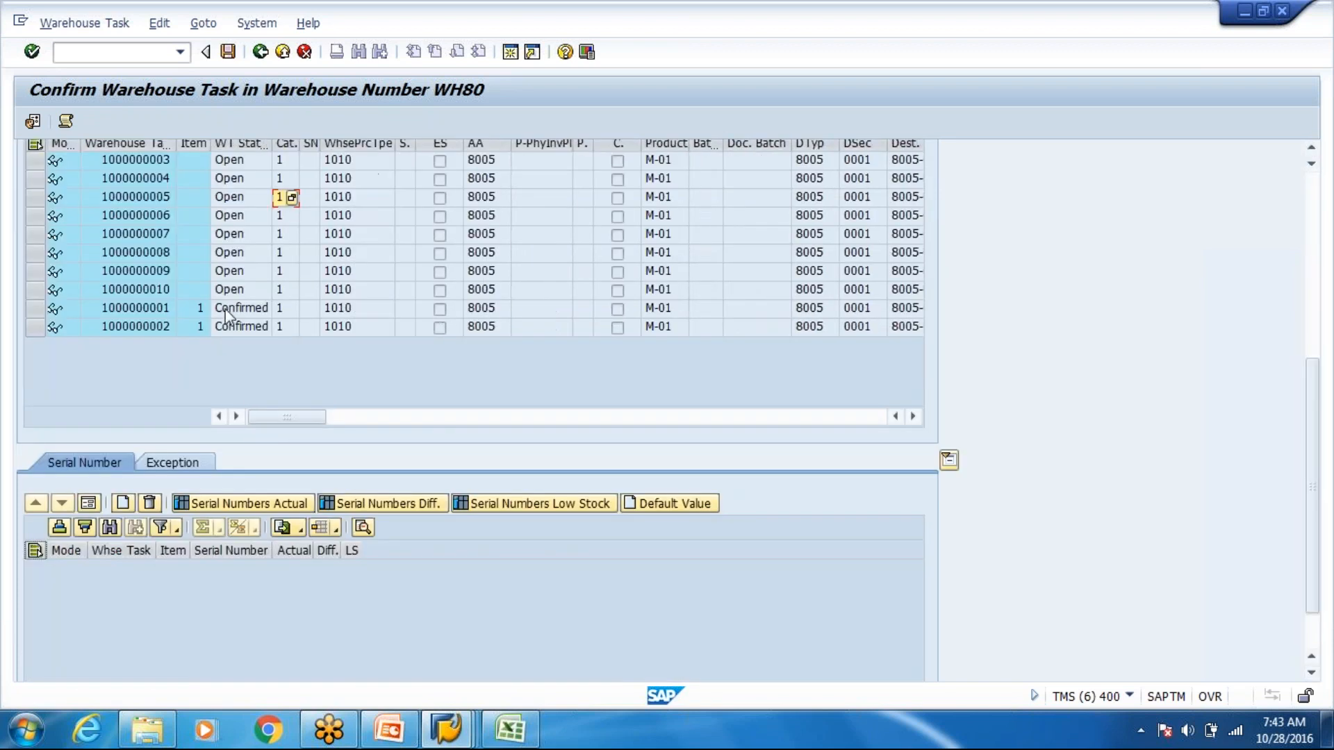
{"action": "left_click", "coordinate": [231, 312]}
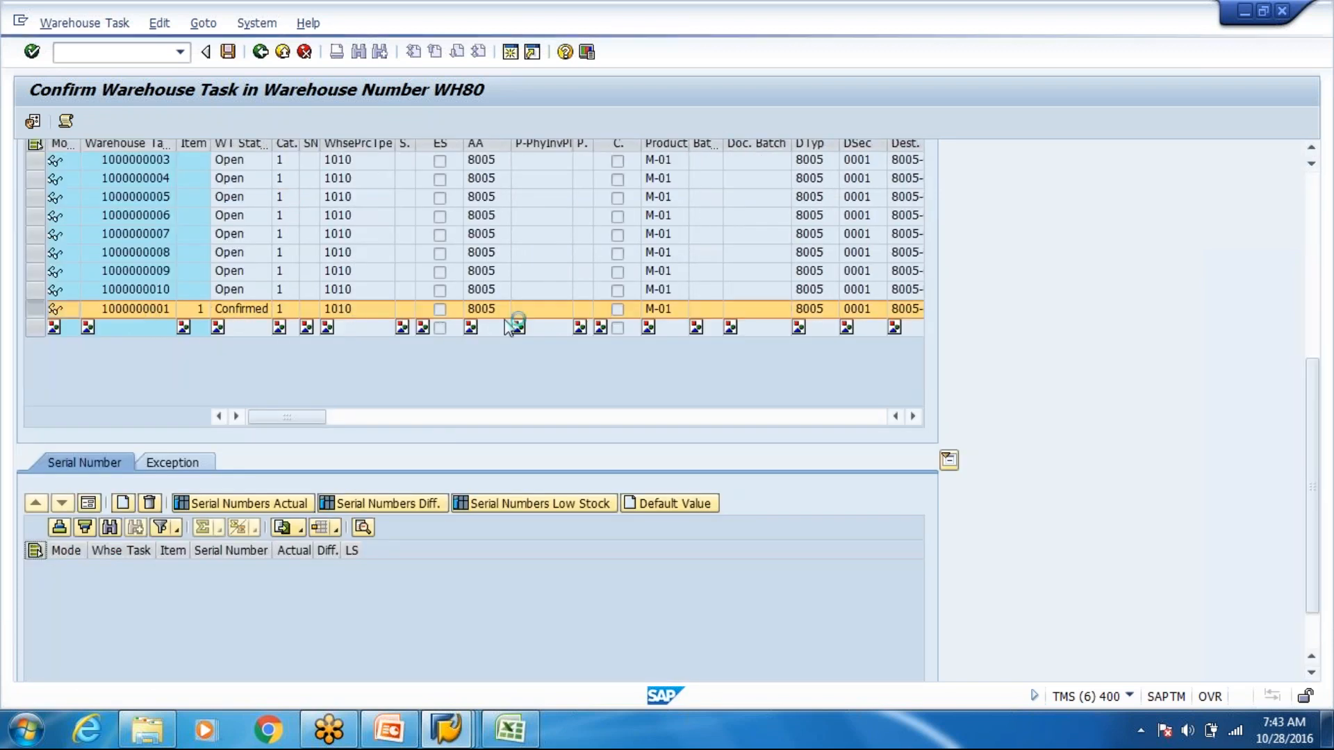
{"action": "scroll", "coordinate": [765, 327], "scroll_direction": "right", "scroll_amount": 10}
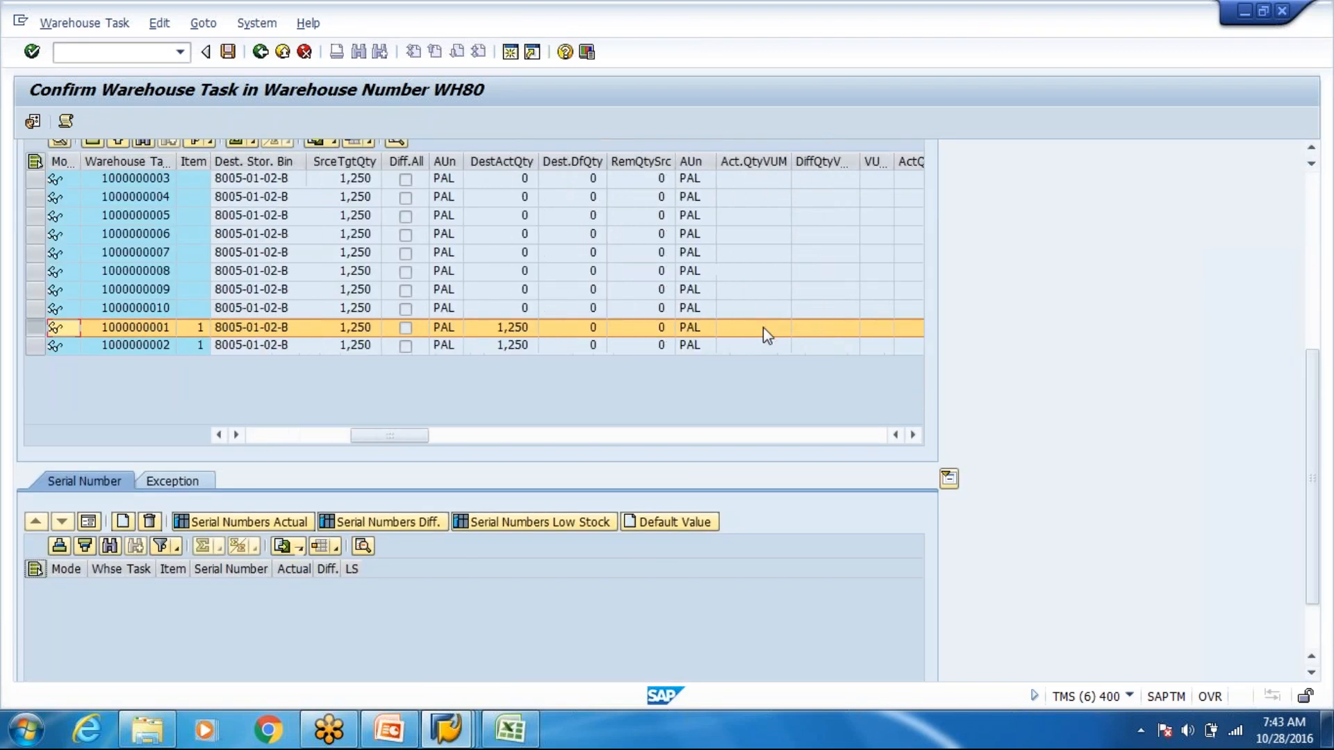
{"action": "scroll", "coordinate": [717, 328], "scroll_direction": "right", "scroll_amount": 5}
{"action": "scroll", "coordinate": [674, 348], "scroll_direction": "left", "scroll_amount": 3}
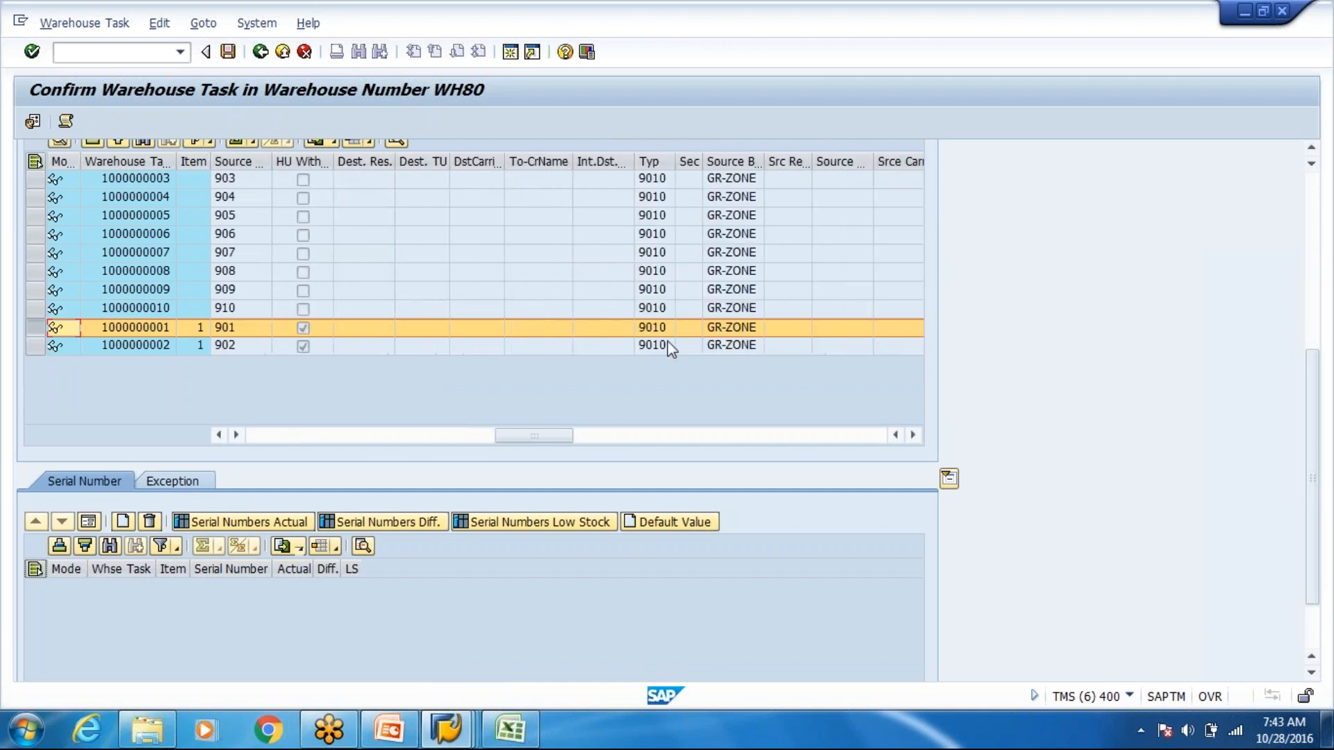
{"action": "scroll", "coordinate": [679, 352], "scroll_direction": "left", "scroll_amount": 2}
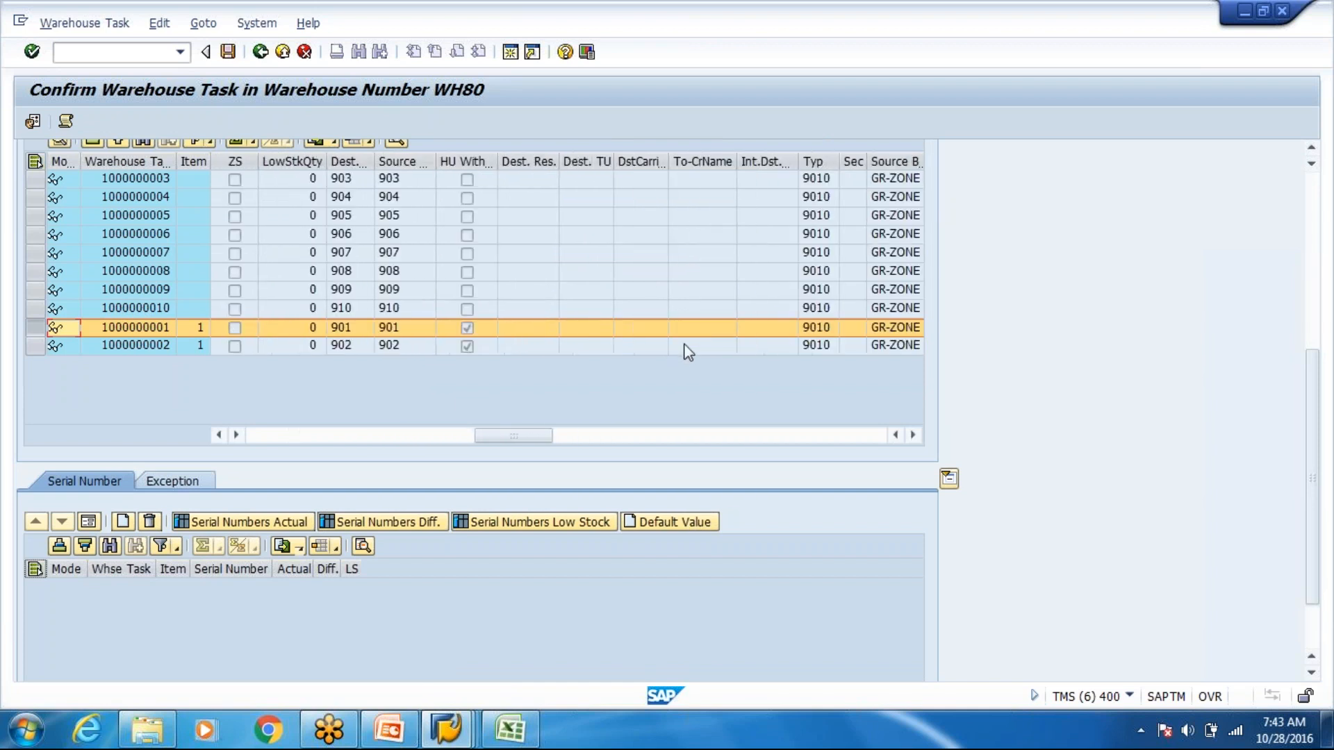
{"action": "left_click", "coordinate": [414, 351]}
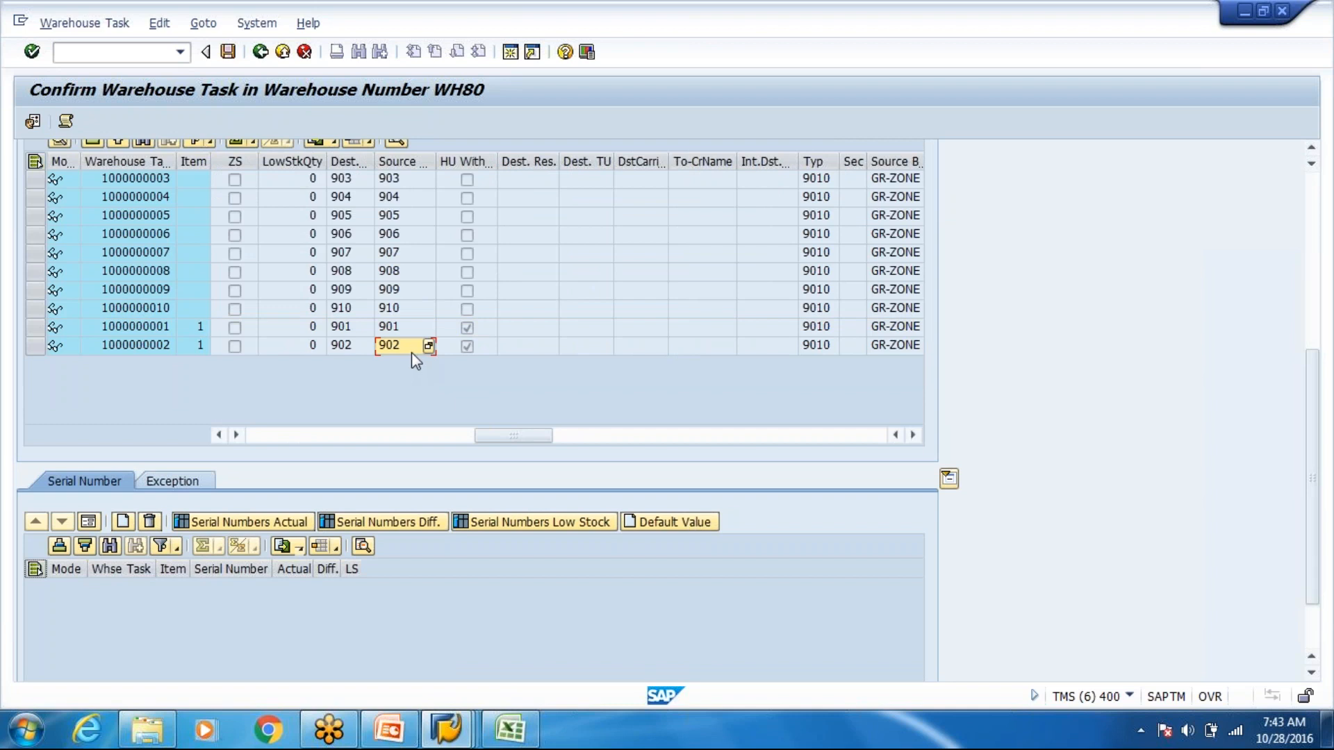
Switch to the SAP Easy Access session and open Maintain Inbound Delivery with transaction /n/scwm/prdi
{"action": "key", "text": "alt+Tab"}
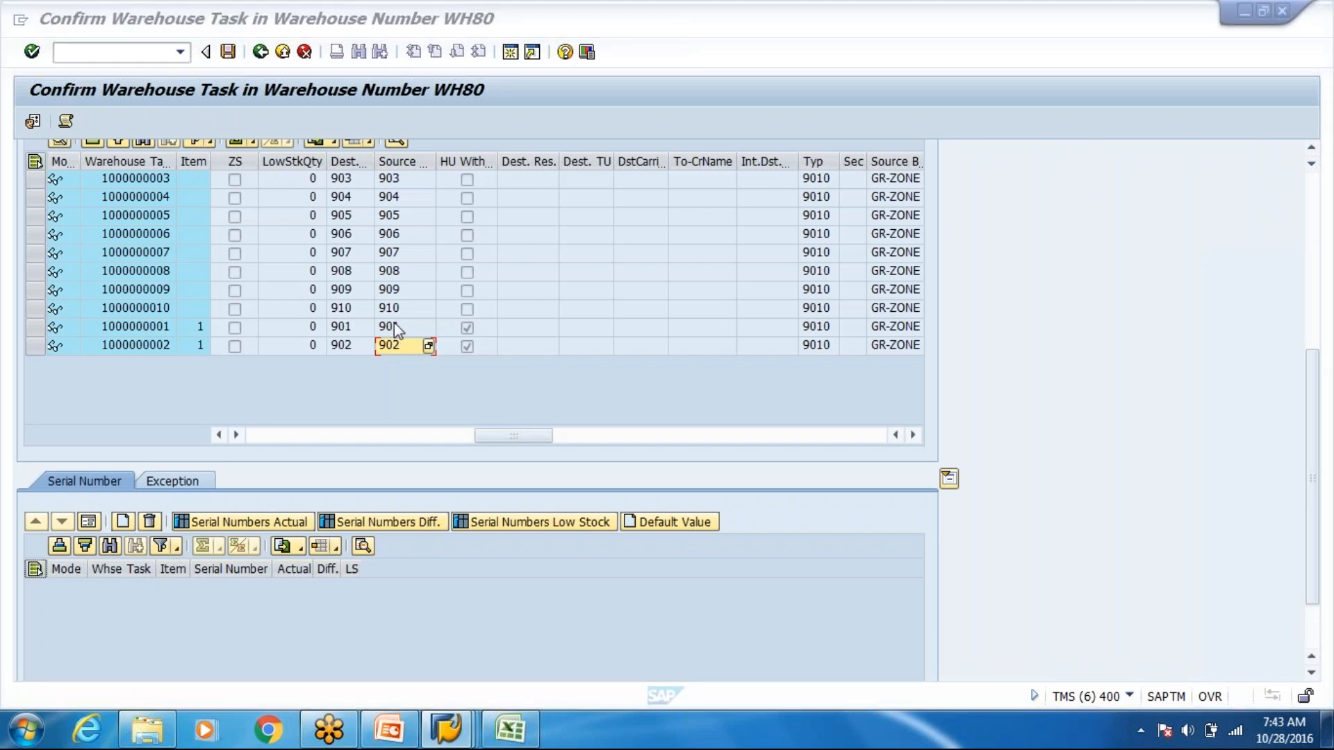
{"action": "key", "text": "alt+Tab"}
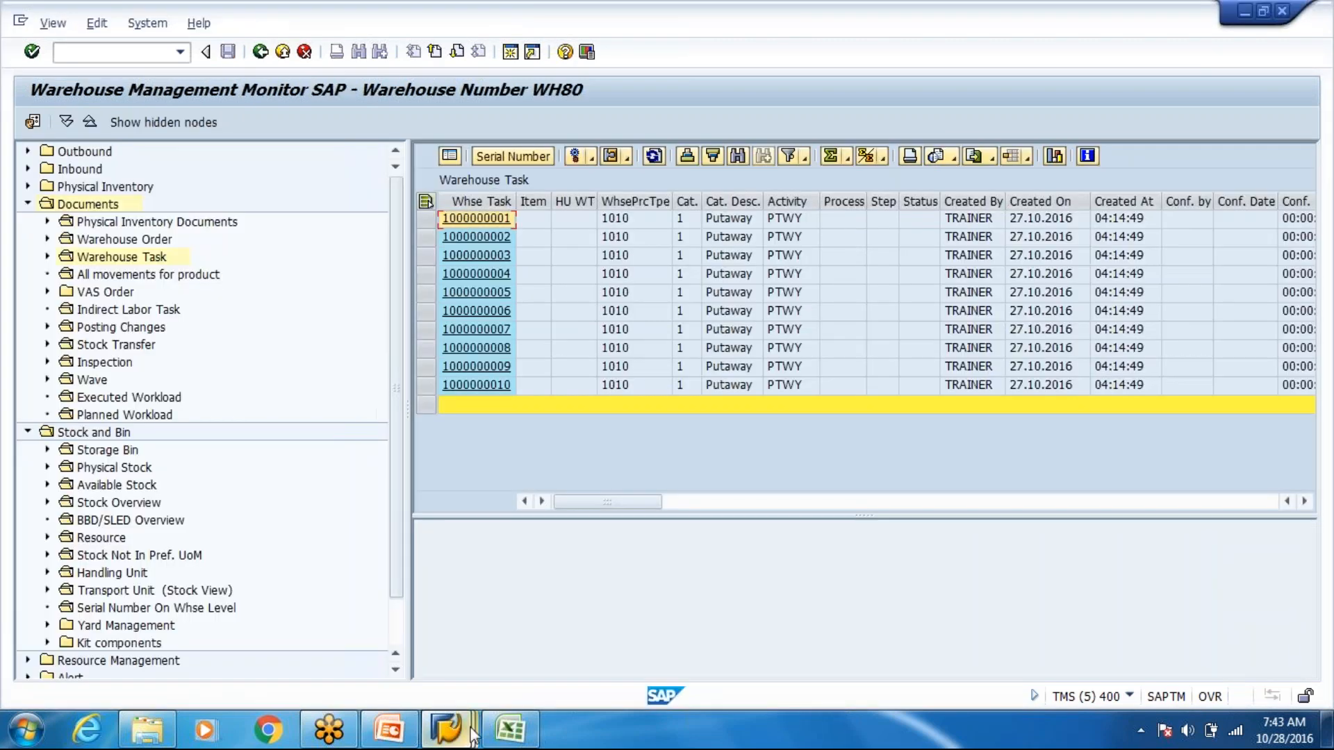
{"action": "left_click", "coordinate": [472, 735]}
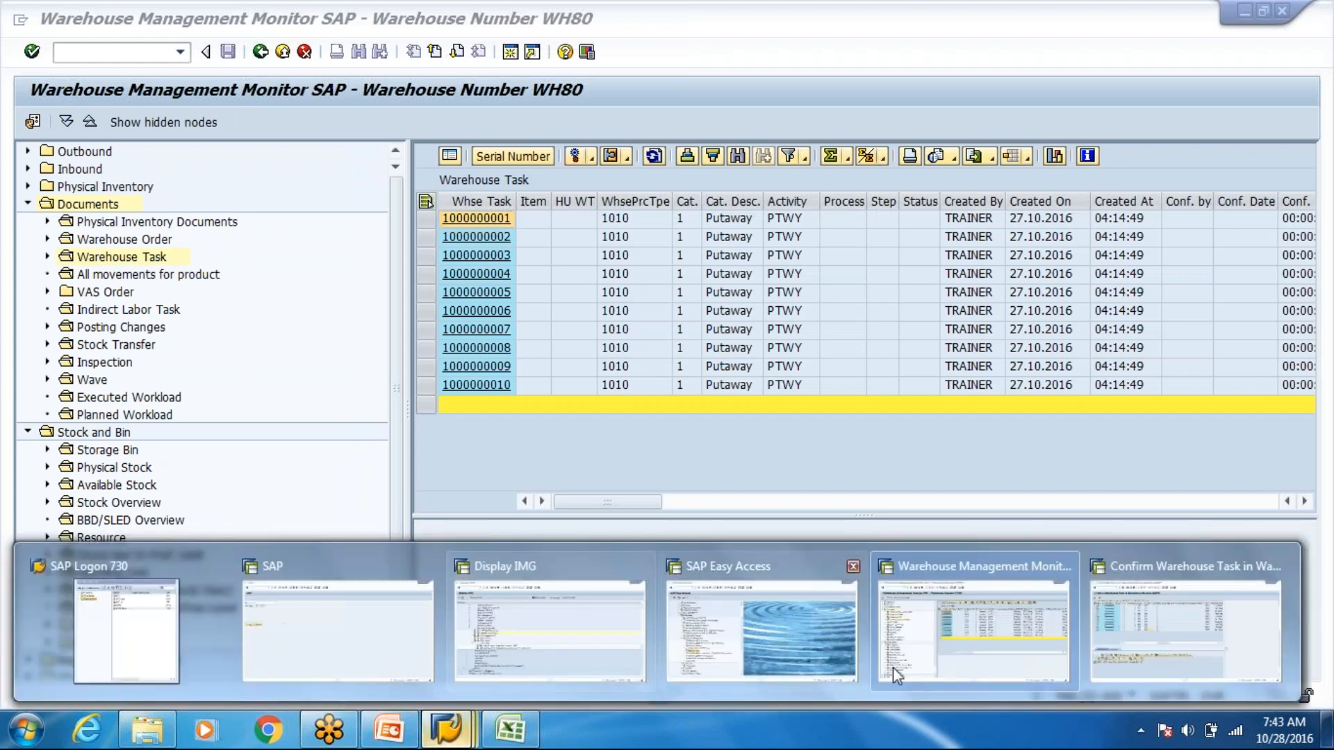
{"action": "left_click", "coordinate": [762, 629]}
{"action": "left_click", "coordinate": [90, 52]}
{"action": "type", "text": "/n/s"}
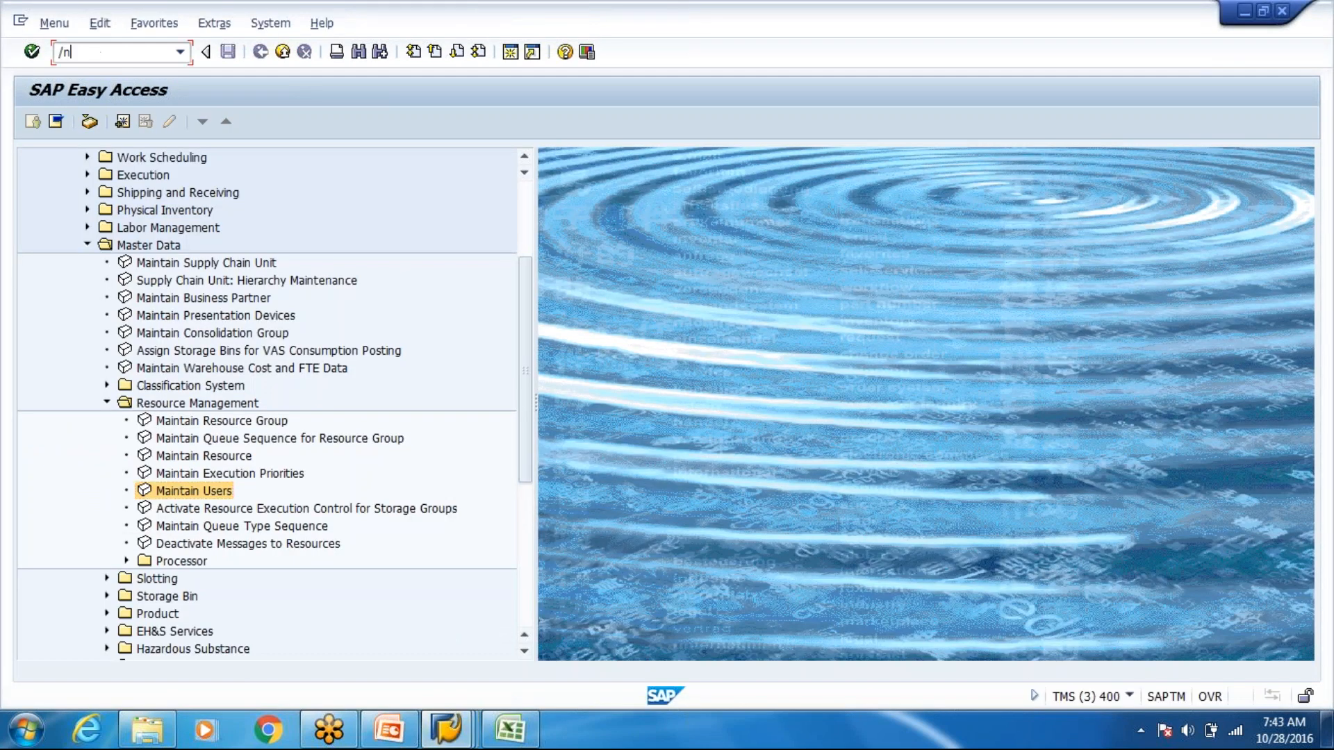
{"action": "type", "text": "cwm/prdi"}
{"action": "key", "text": "Return"}
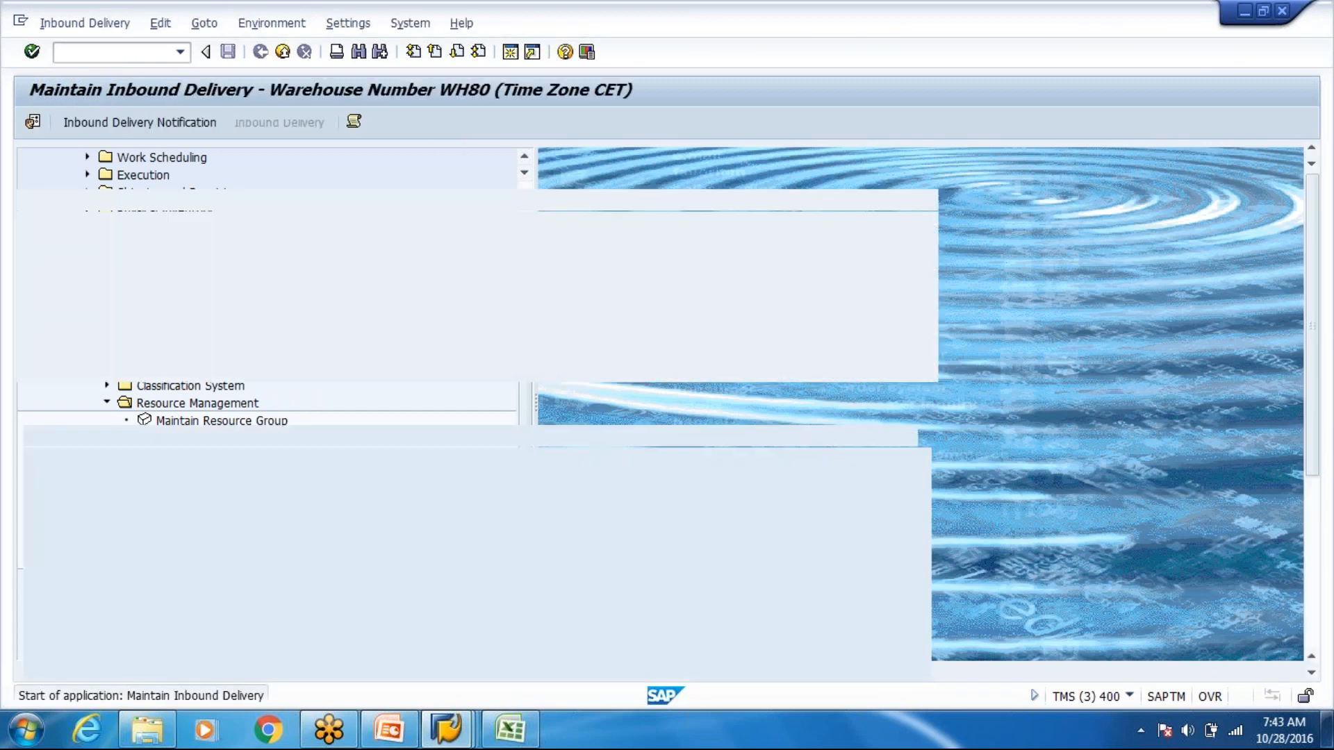
Find inbound delivery 11253 and check its goods receipt, putaway and warehouse activity statuses
{"action": "type", "text": "1"}
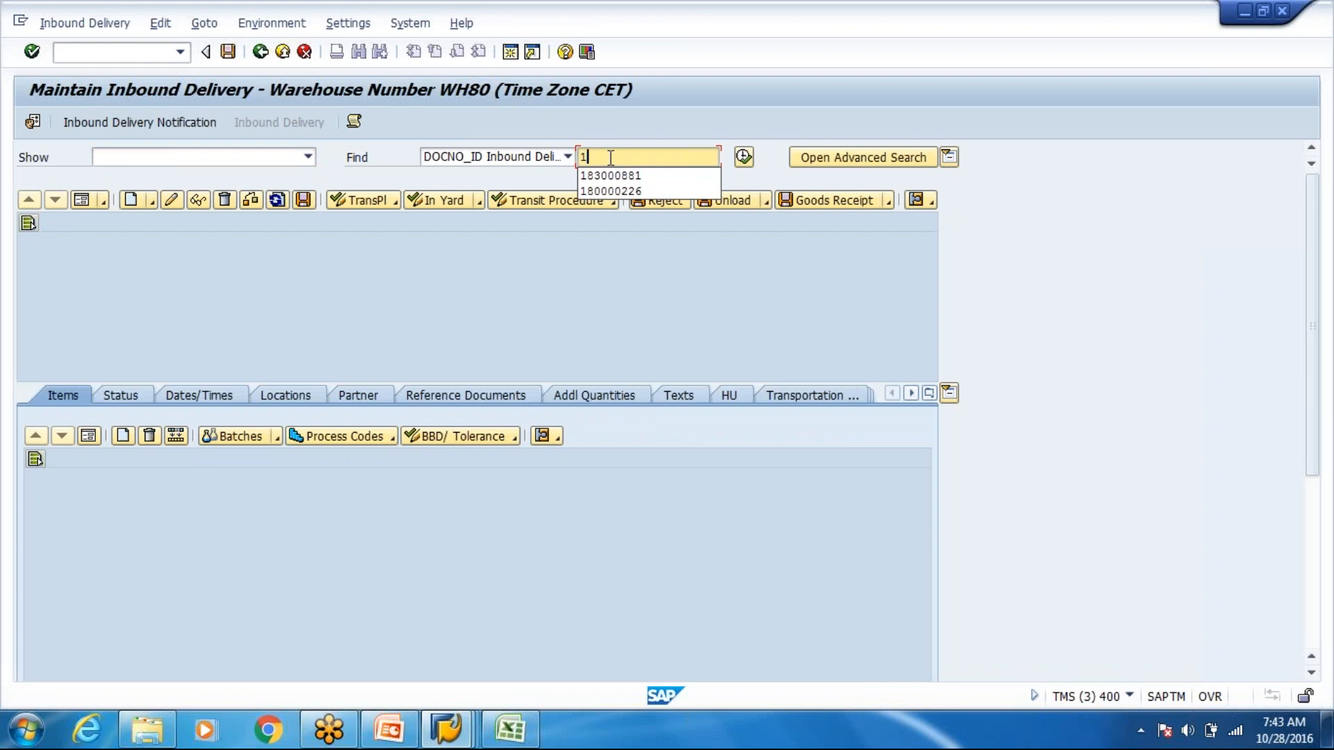
{"action": "type", "text": "1253"}
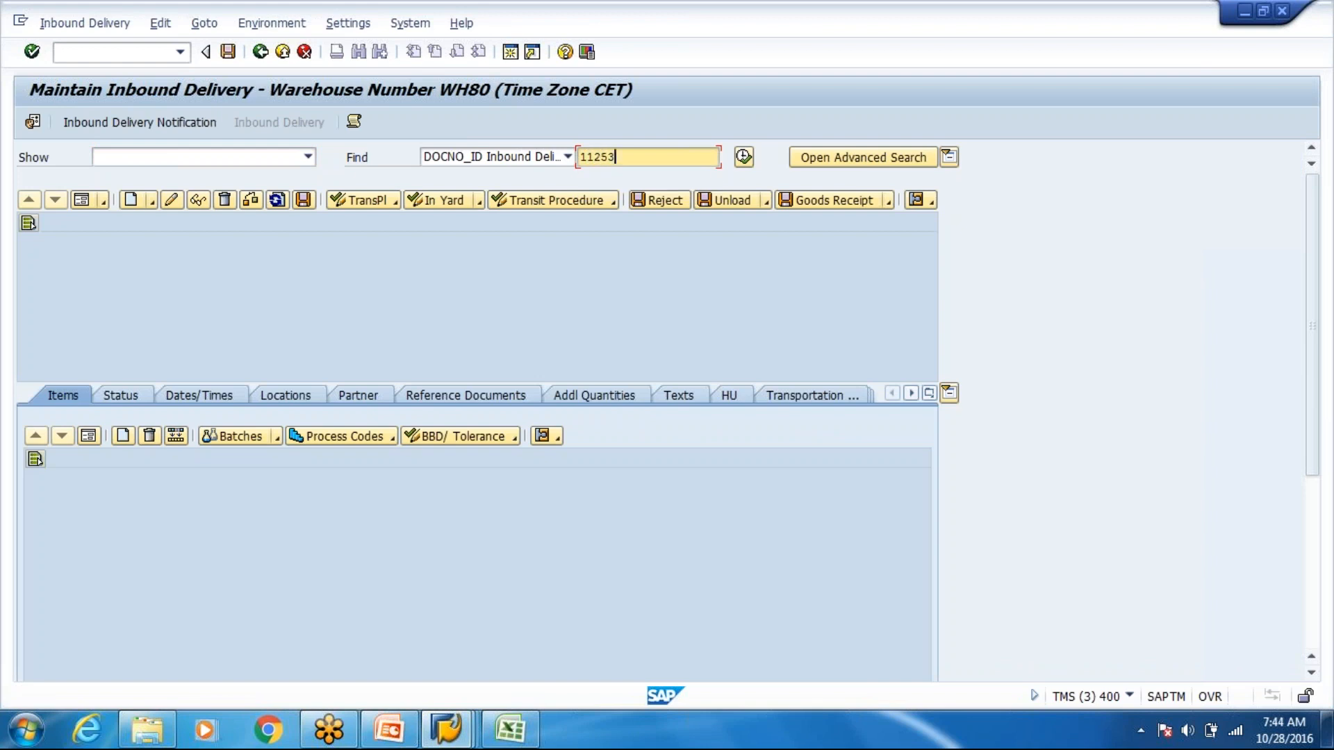
{"action": "left_click", "coordinate": [742, 158]}
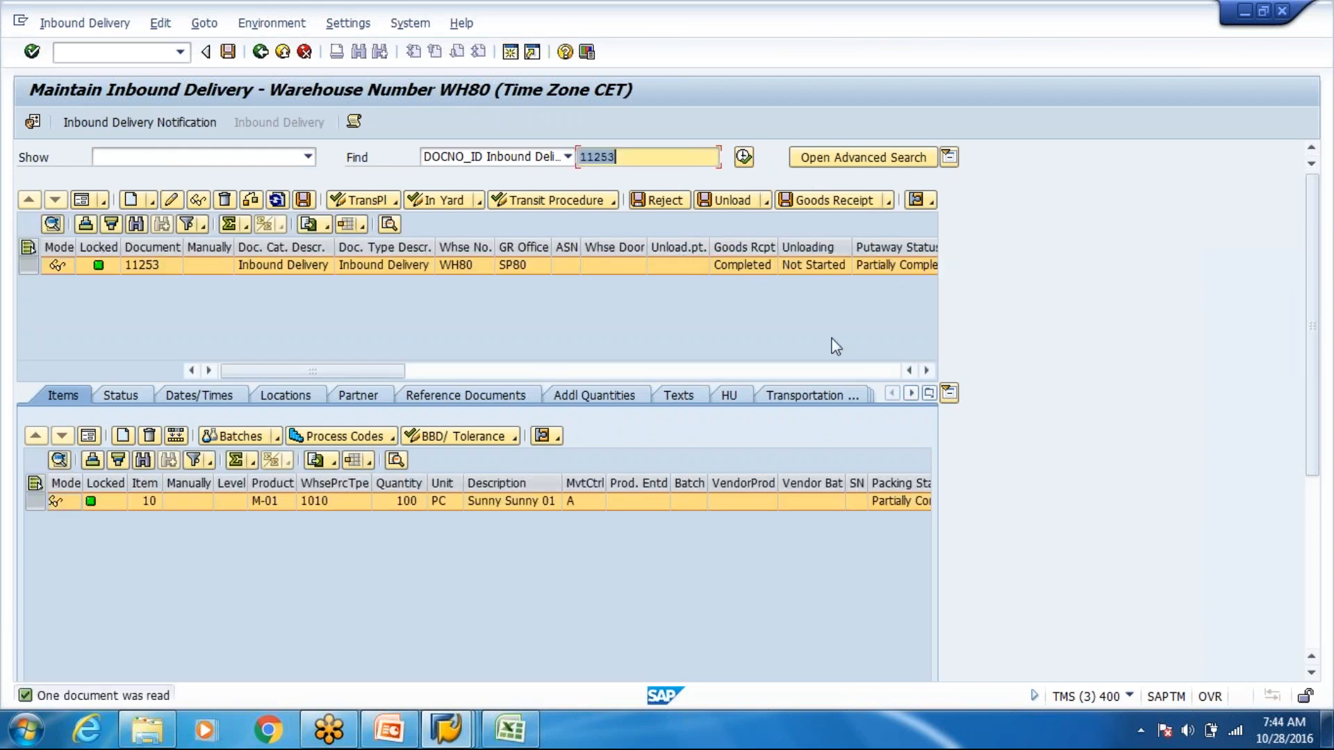
{"action": "left_click", "coordinate": [926, 370]}
{"action": "left_click", "coordinate": [927, 370]}
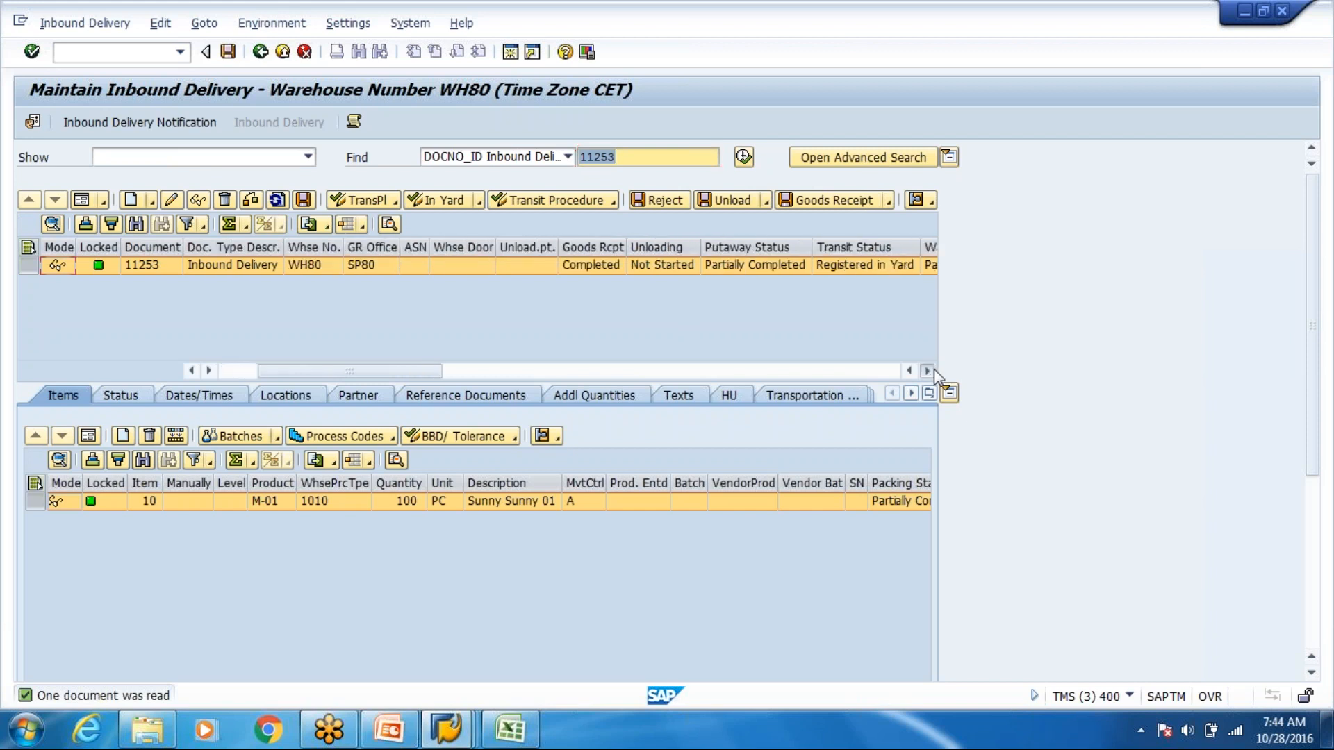
{"action": "left_click", "coordinate": [928, 371]}
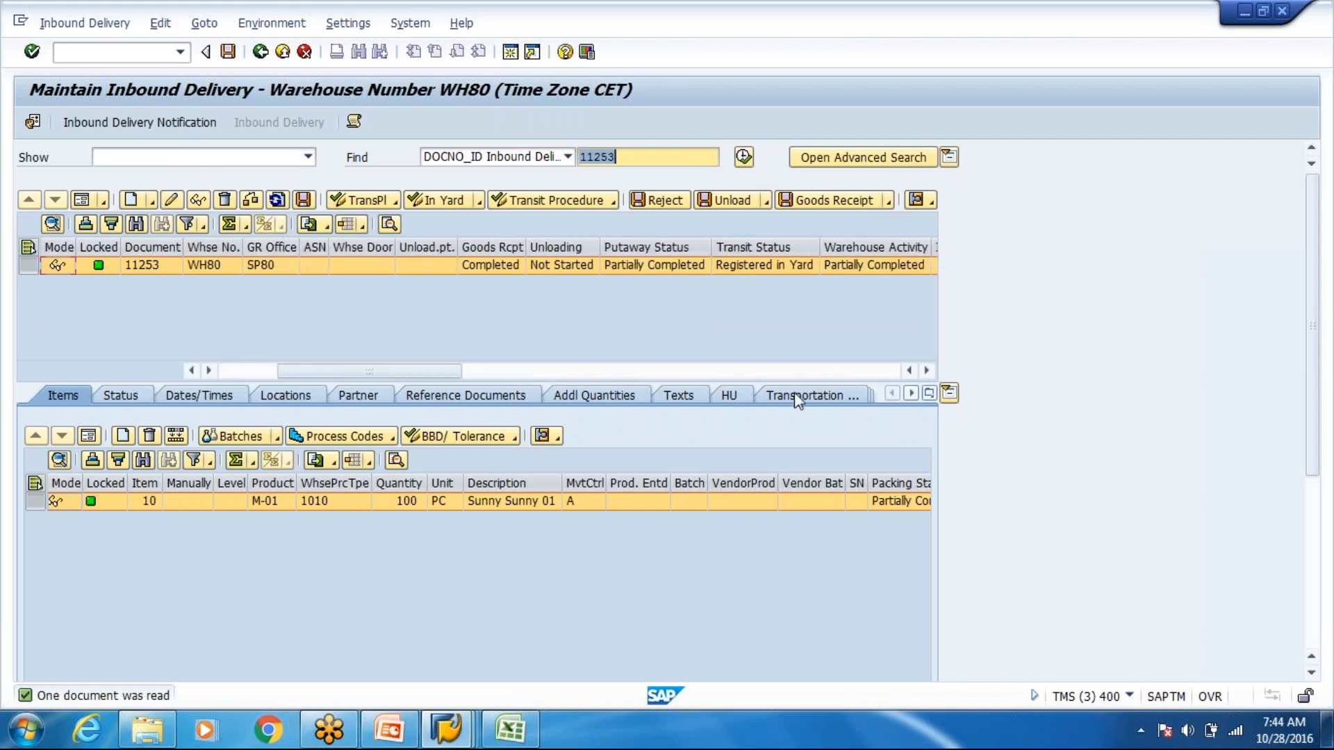
Return to the RF session and choose handling unit 904 from the delivery's list for processing
{"action": "mouse_move", "coordinate": [512, 745]}
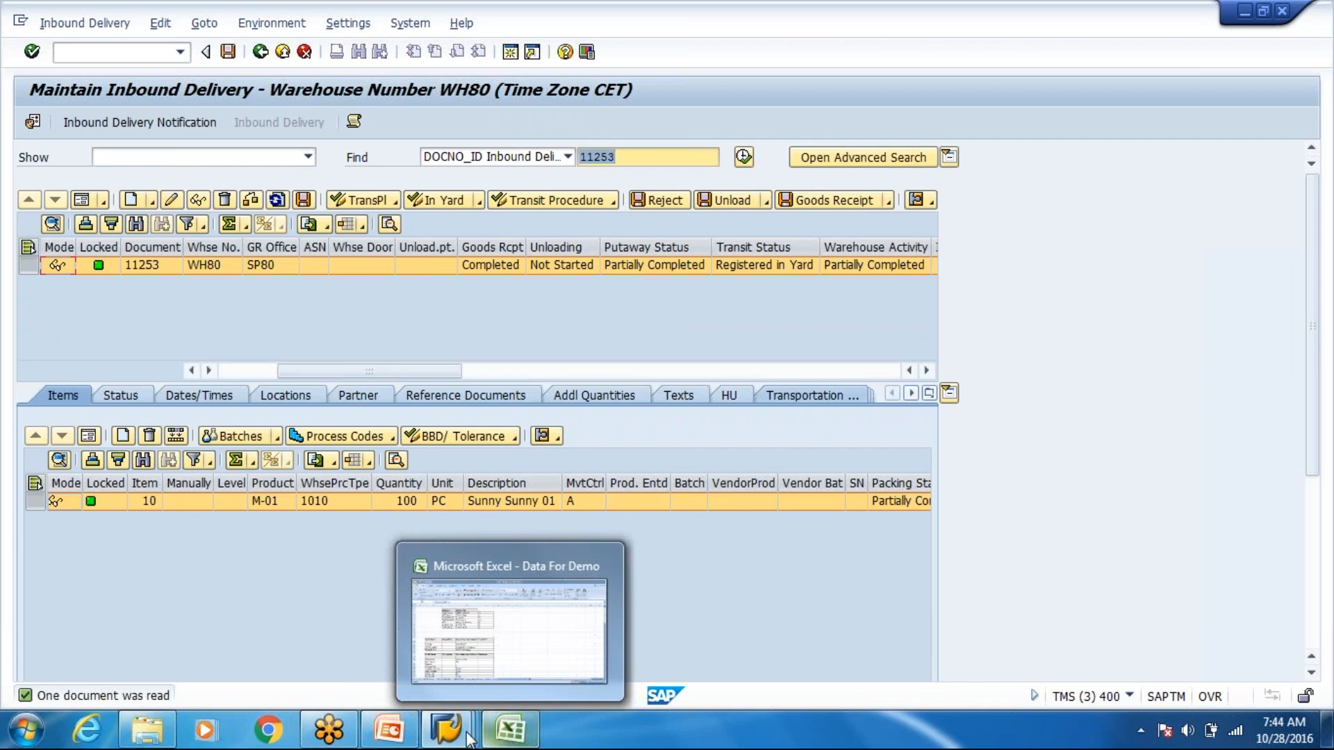
{"action": "mouse_move", "coordinate": [453, 727]}
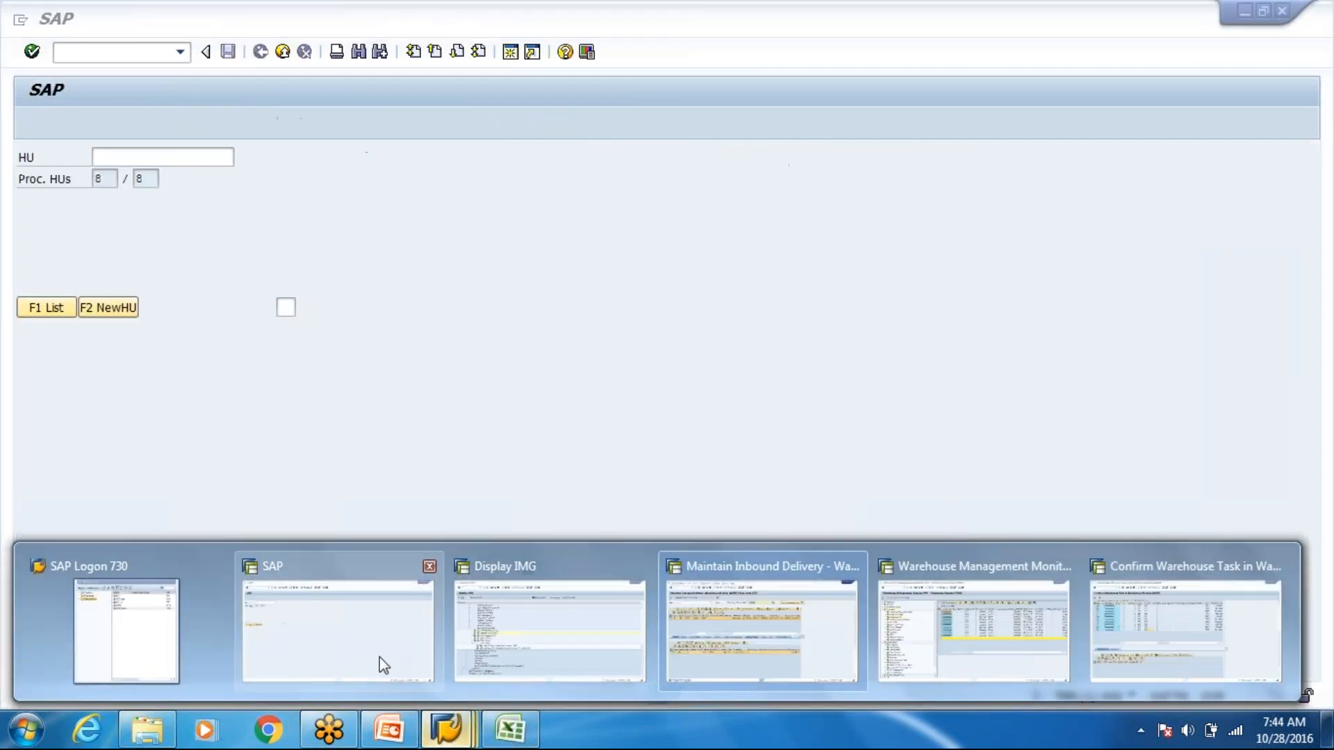
{"action": "left_click", "coordinate": [379, 657]}
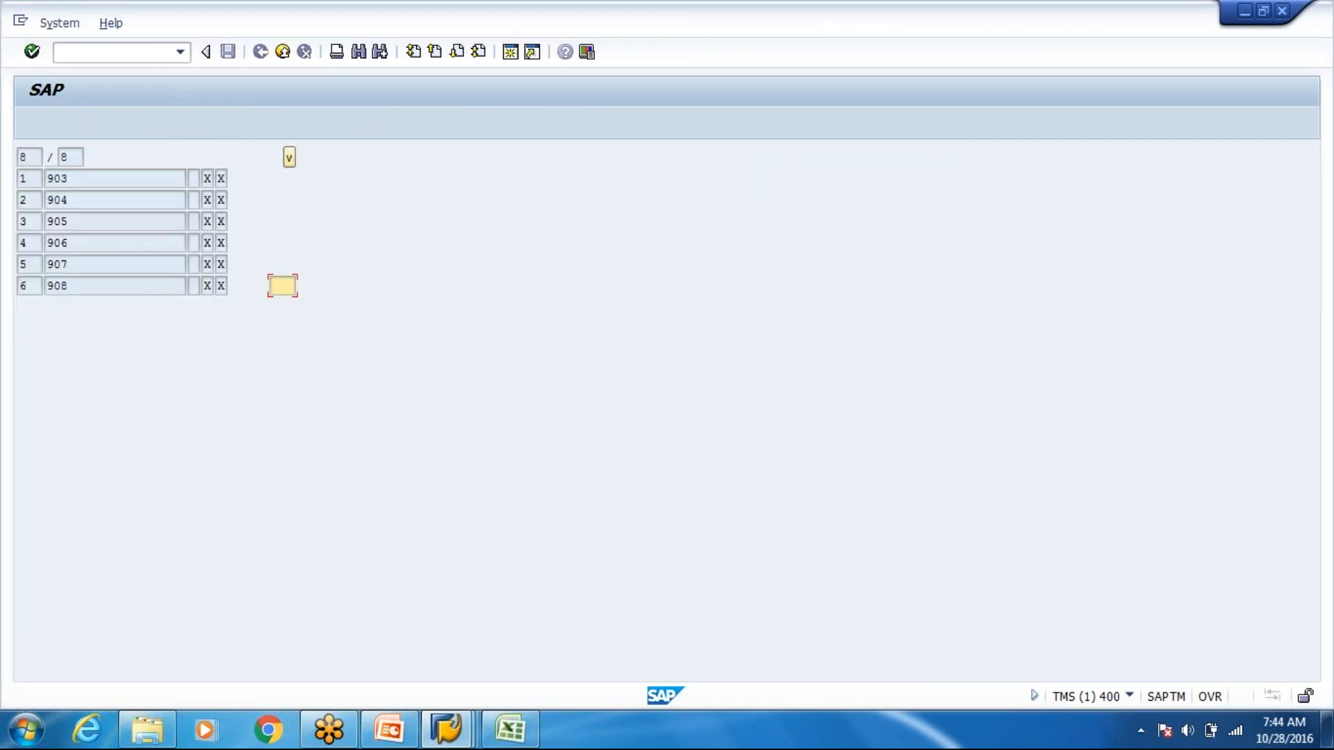
{"action": "key", "text": "Return"}
{"action": "key", "text": "Return"}
{"action": "key", "text": "Return"}
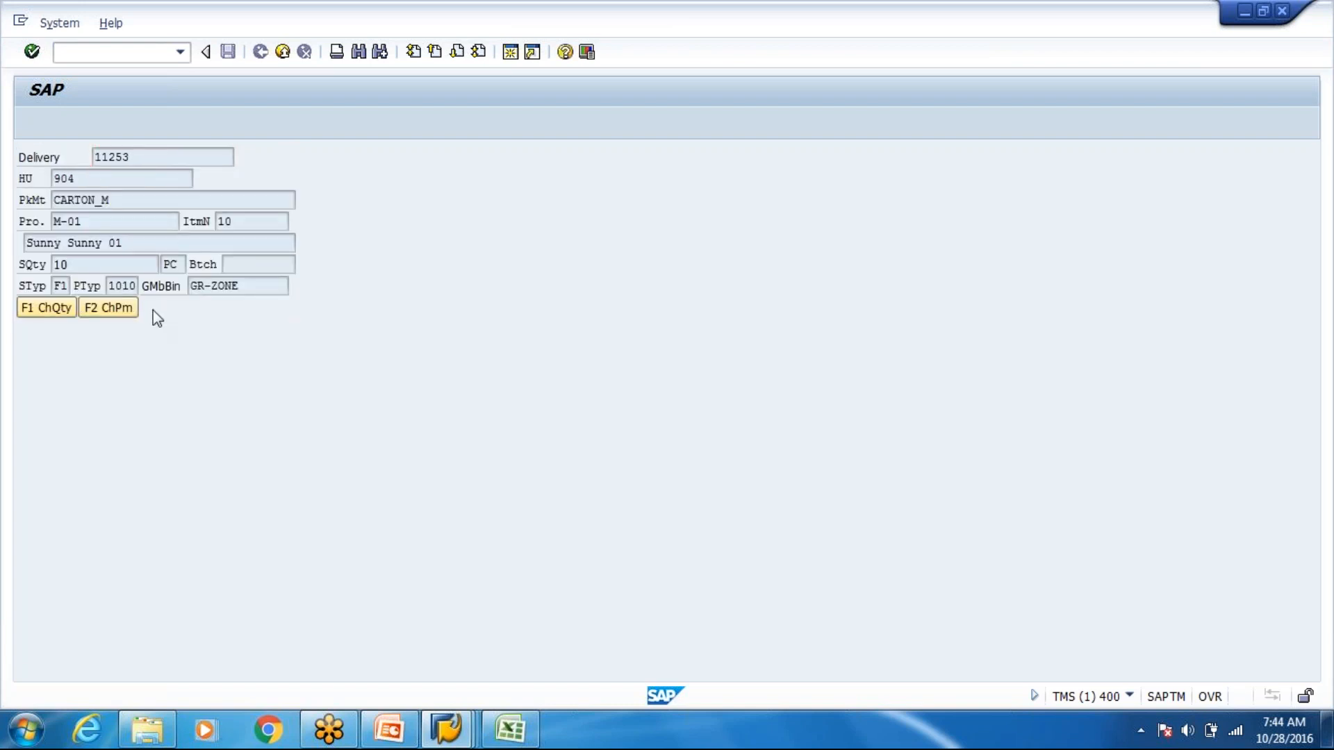
Confirm the putaway of handling unit 904 by verifying its destination bin and destination HU
{"action": "left_click", "coordinate": [249, 308]}
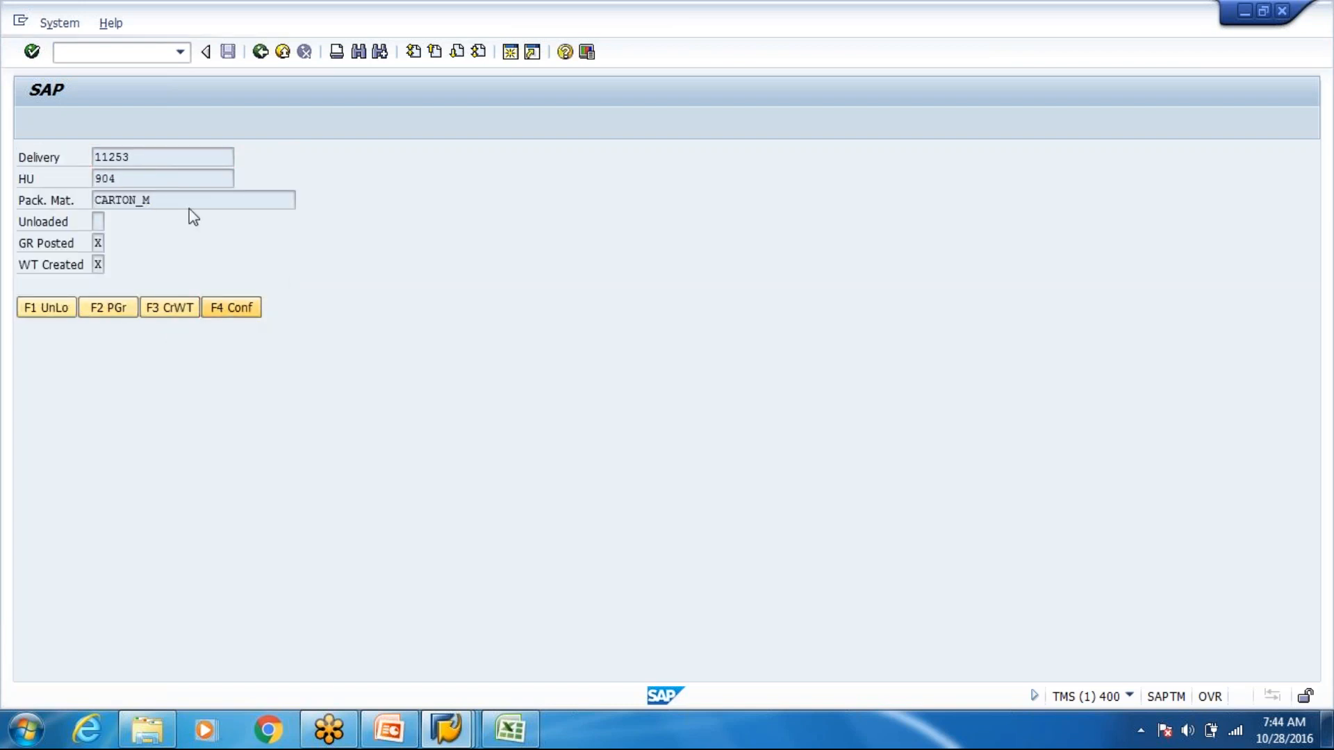
{"action": "left_click_drag", "start_coordinate": [224, 202], "coordinate": [70, 231]}
{"action": "key", "text": "Tab"}
{"action": "key", "text": "Return"}
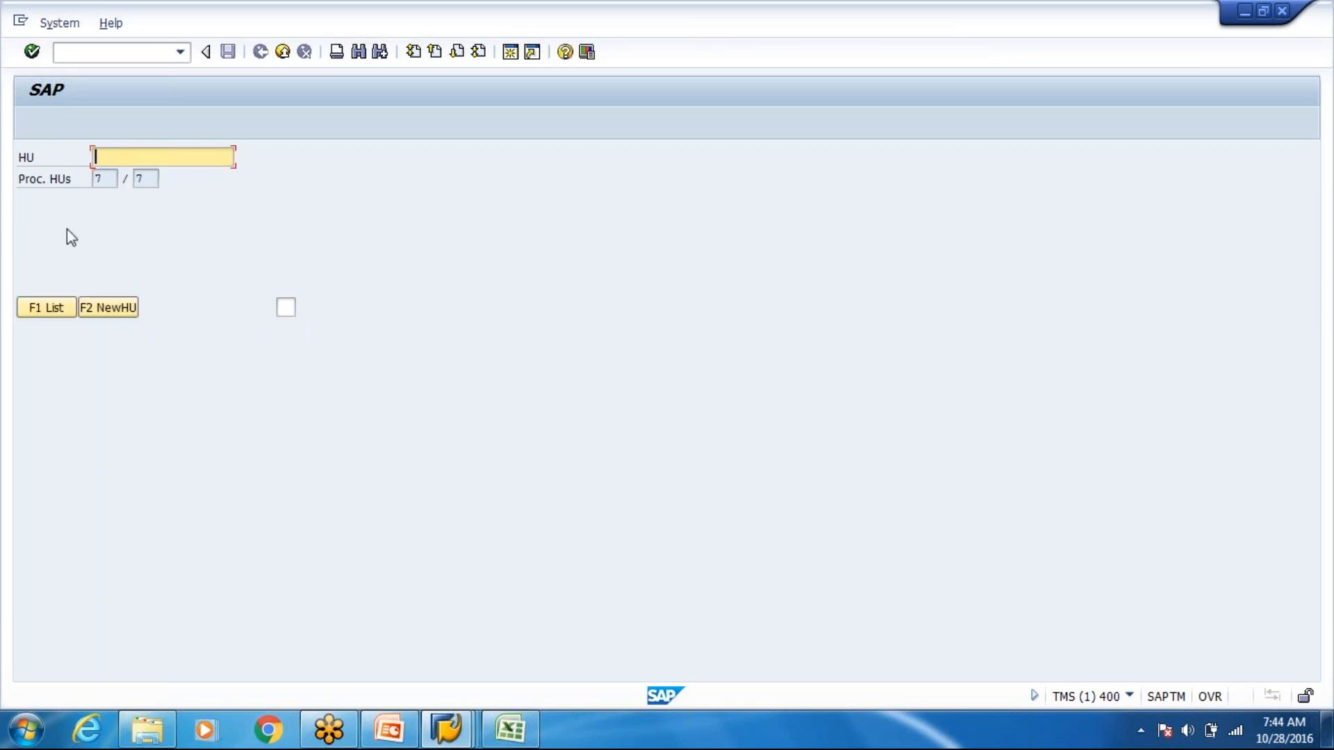
Choose handling unit 903, entry 1 in the list of remaining handling units, and submit it for processing
{"action": "left_click", "coordinate": [46, 307]}
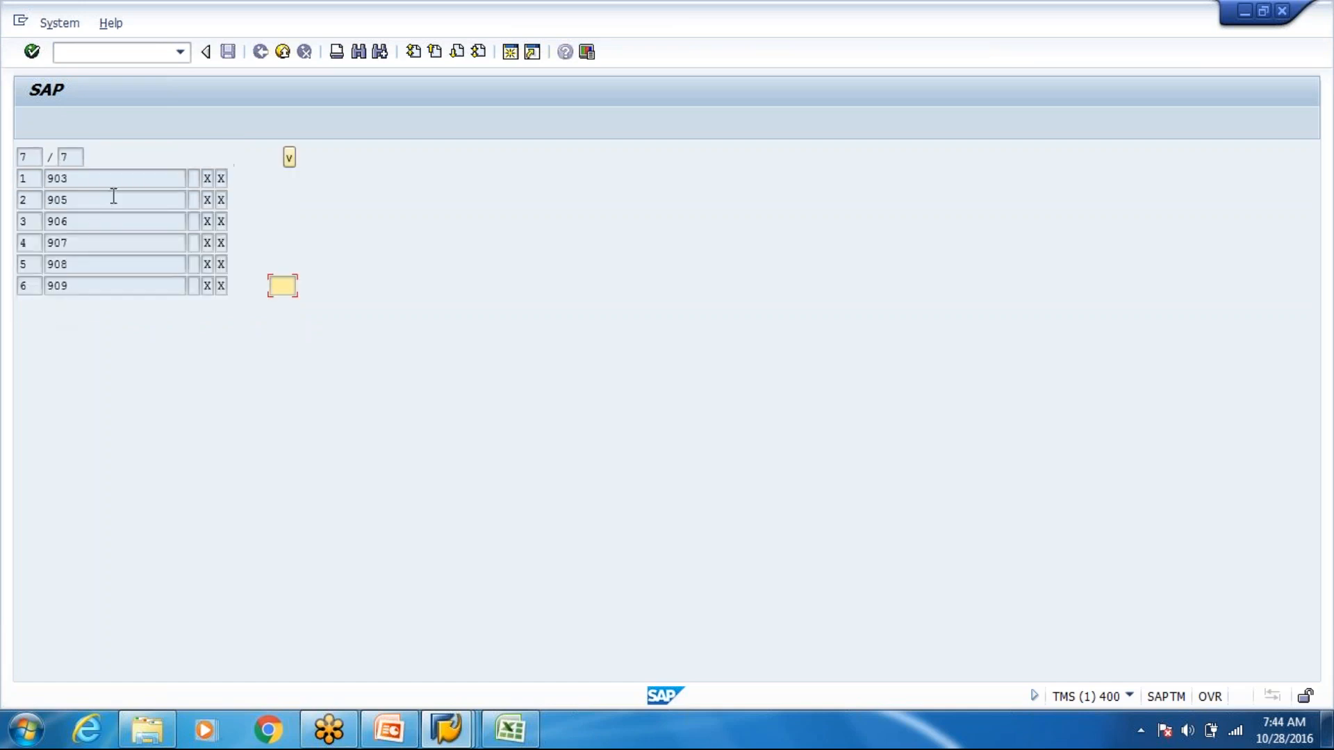
{"action": "type", "text": "1"}
{"action": "key", "text": "Return"}
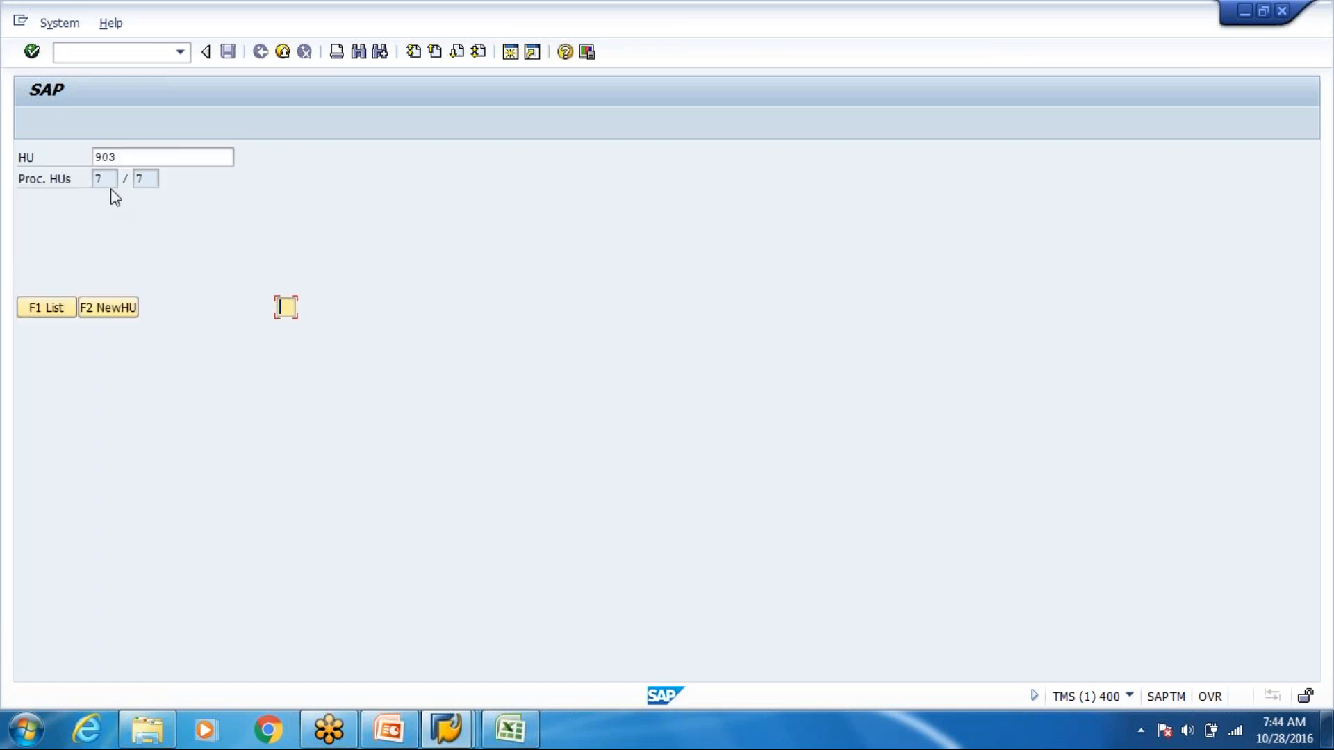
{"action": "key", "text": "Return"}
{"action": "key", "text": "Return"}
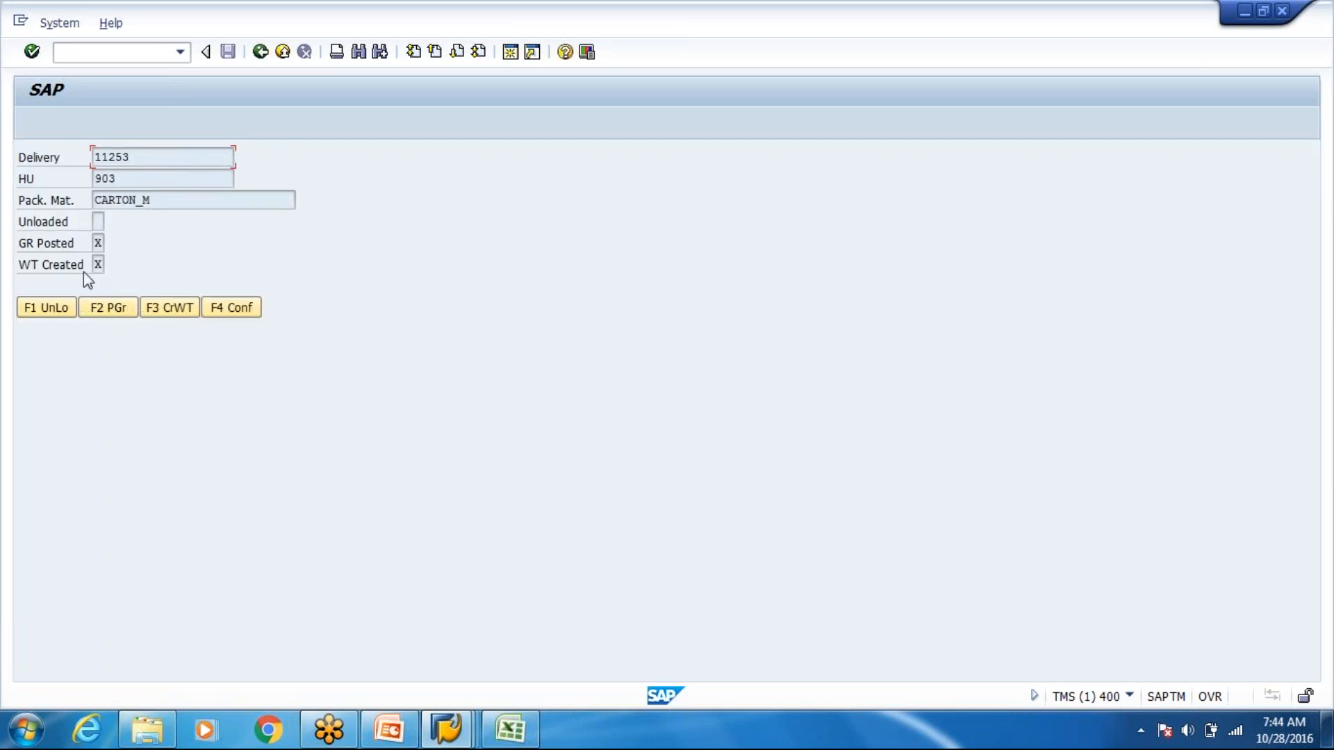
Confirm the putaway of handling unit 903 by verifying destination bin 8005-01-02-B and destination HU 903
{"action": "left_click", "coordinate": [231, 308]}
{"action": "double_click", "coordinate": [136, 200]}
{"action": "left_click", "coordinate": [136, 200]}
{"action": "left_click", "coordinate": [67, 221]}
{"action": "key", "text": "Tab"}
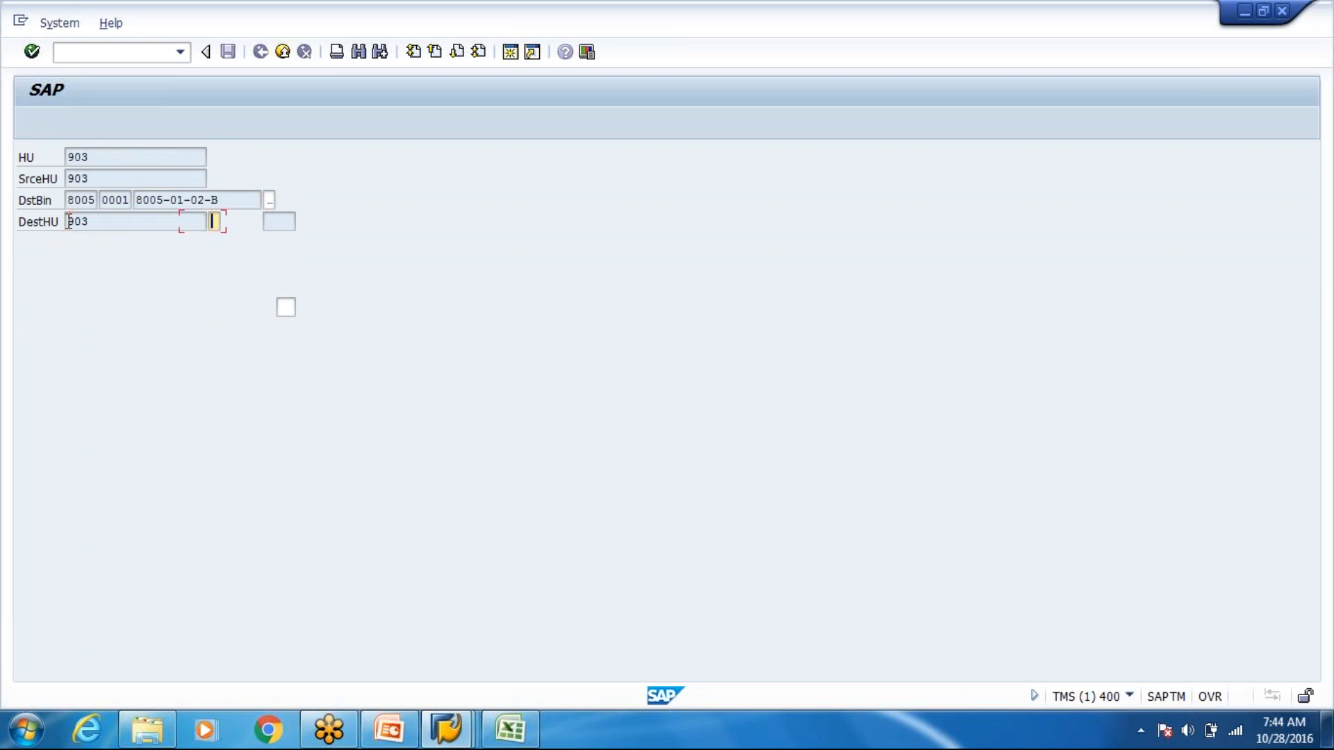
{"action": "key", "text": "Return"}
{"action": "type", "text": "903"}
{"action": "key", "text": "Return"}
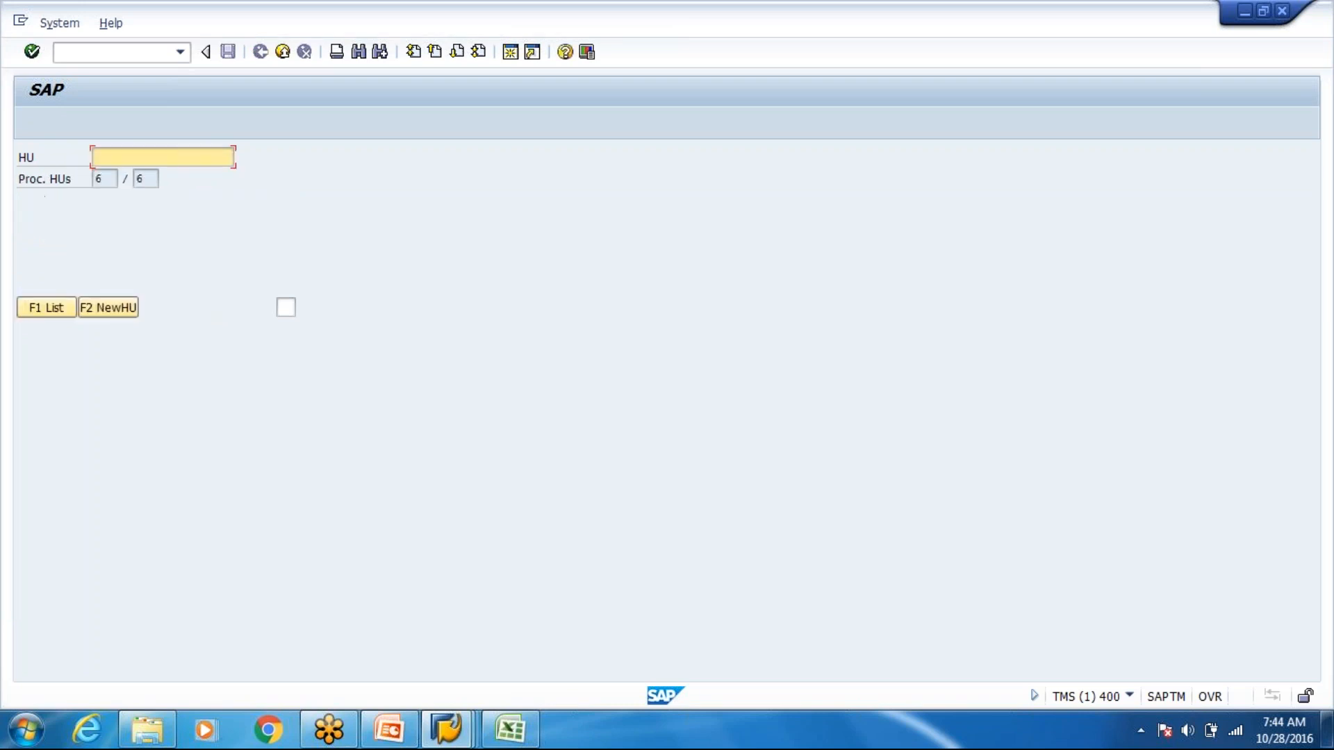
Choose handling unit 905, the first entry in the delivery's remaining list, and submit it for processing
{"action": "left_click", "coordinate": [74, 307]}
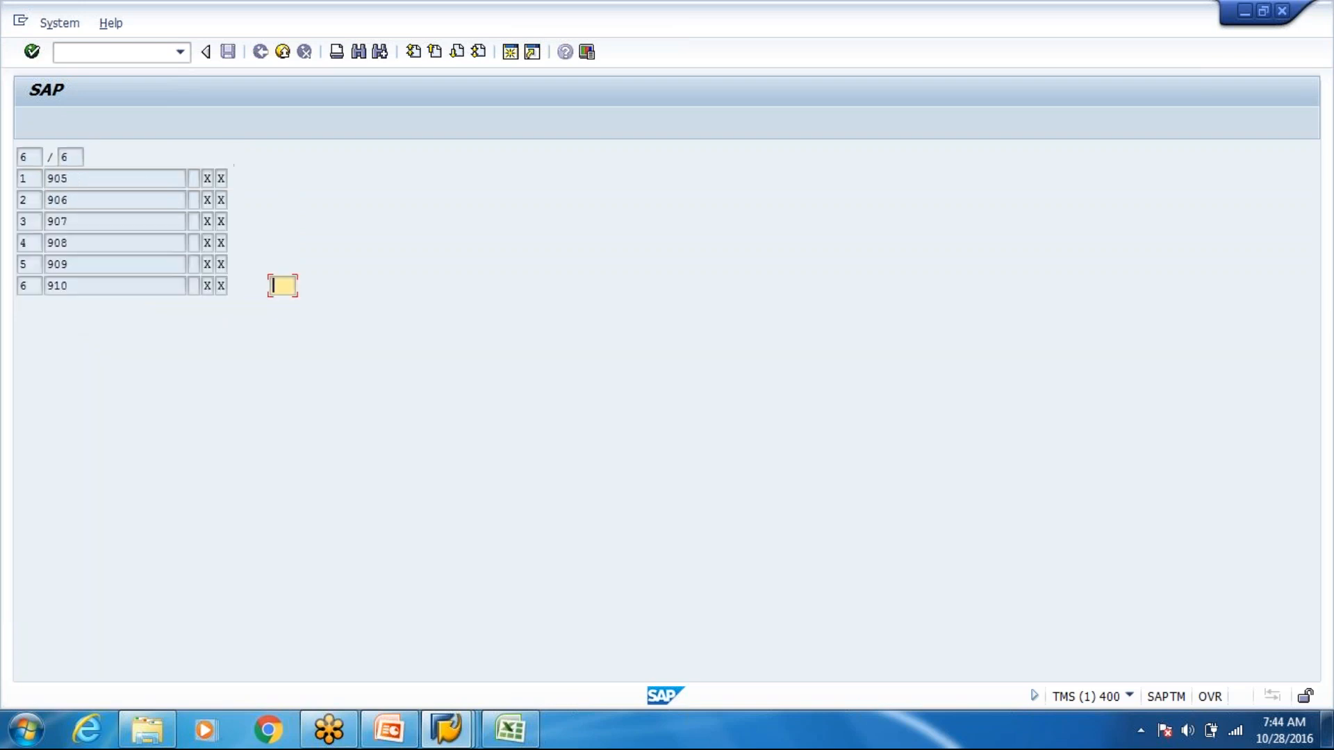
{"action": "key", "text": "Return"}
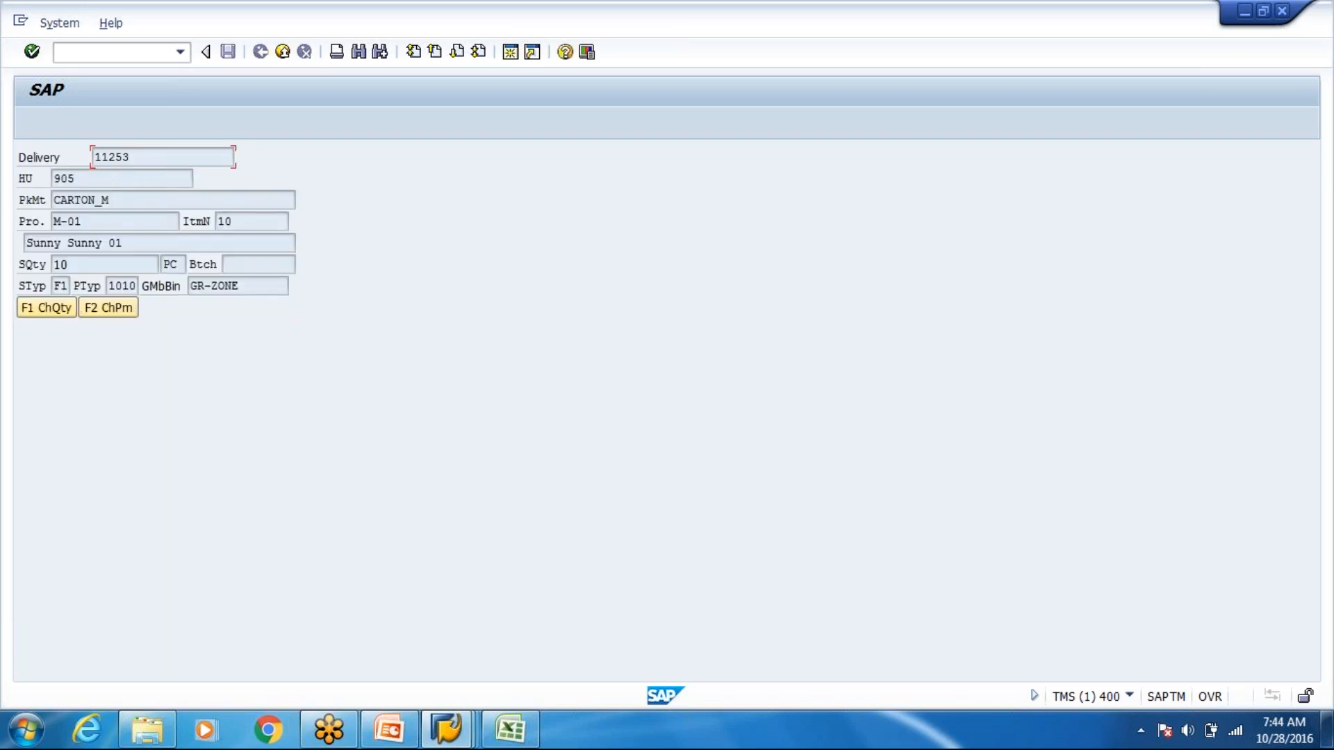
{"action": "key", "text": "Return"}
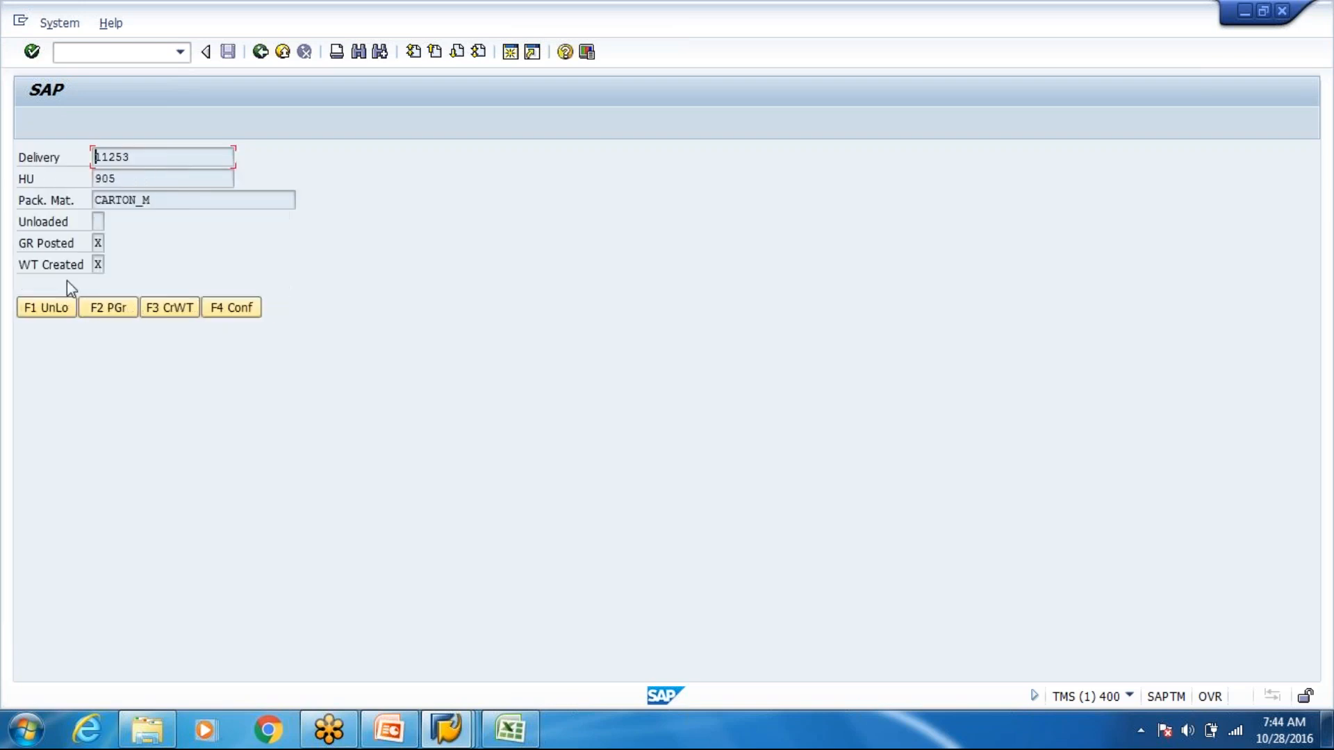
Confirm the putaway of handling unit 905 by verifying destination bin 8005-01-02-B and destination HU 905
{"action": "left_click", "coordinate": [216, 310]}
{"action": "left_click_drag", "start_coordinate": [223, 201], "coordinate": [134, 200]}
{"action": "key", "text": "Tab"}
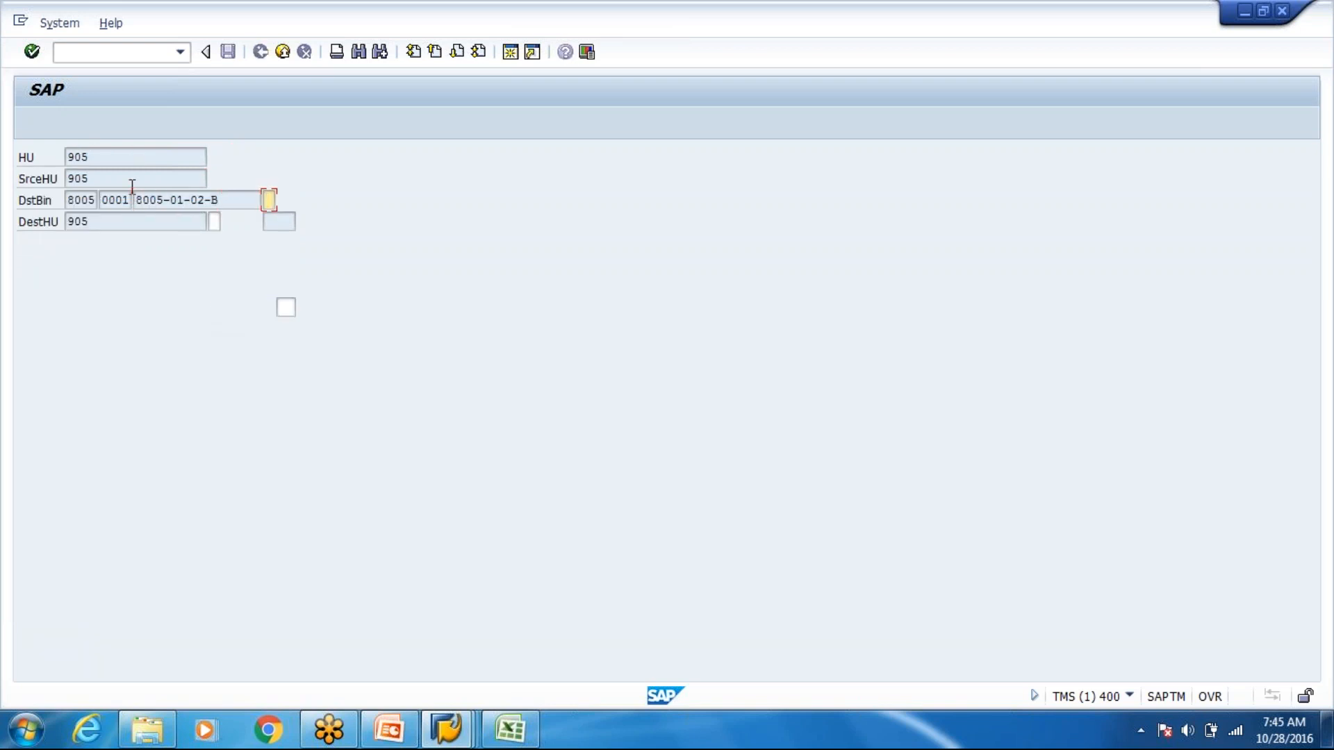
{"action": "left_click", "coordinate": [83, 222]}
{"action": "key", "text": "Tab"}
{"action": "type", "text": "5"}
{"action": "key", "text": "Return"}
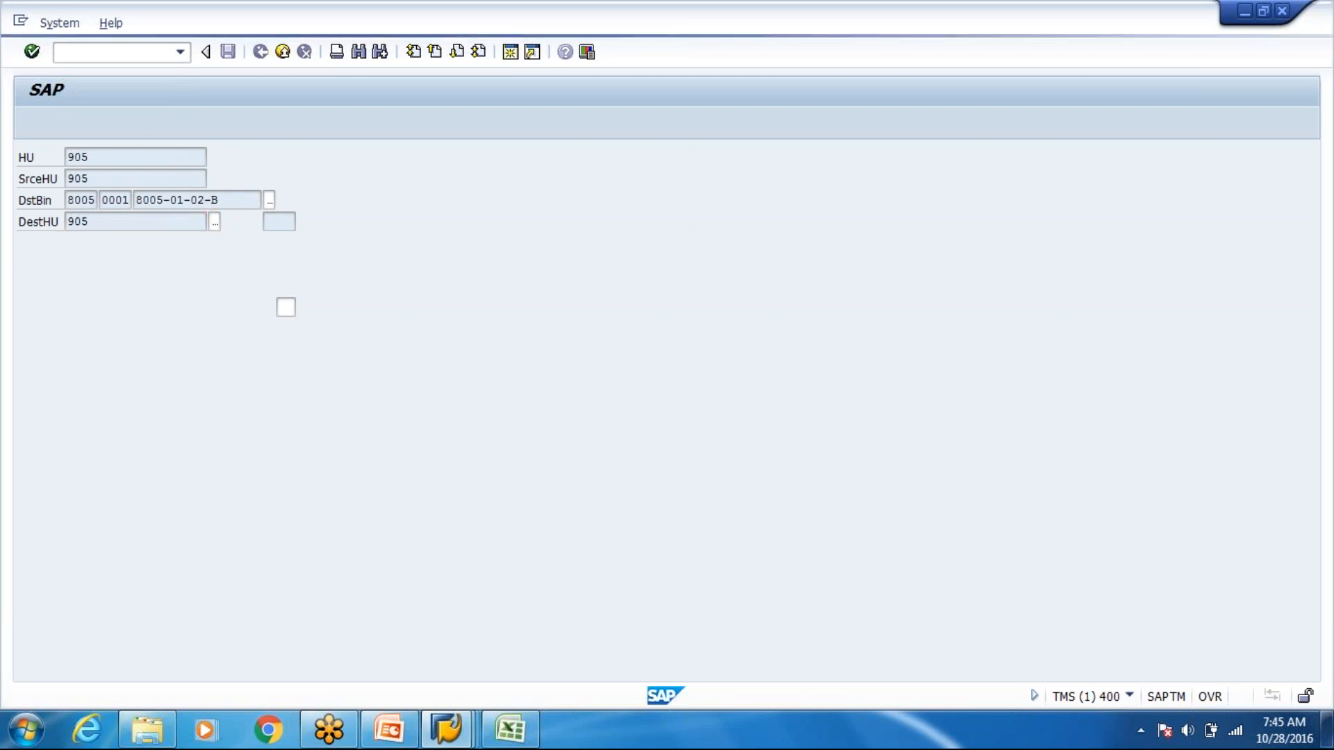
Choose handling unit 906, the first entry in the remaining list, and submit it for processing
{"action": "left_click", "coordinate": [47, 308]}
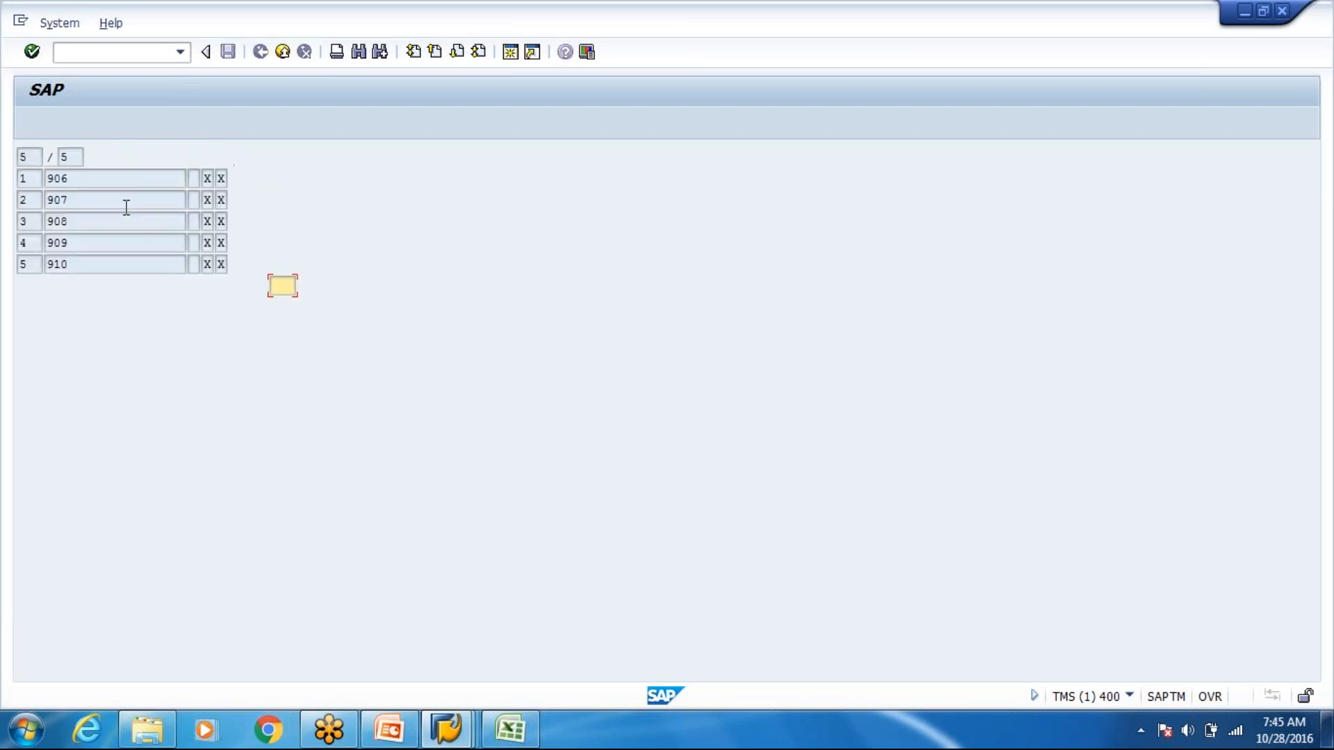
{"action": "key", "text": "Return"}
{"action": "key", "text": "Return"}
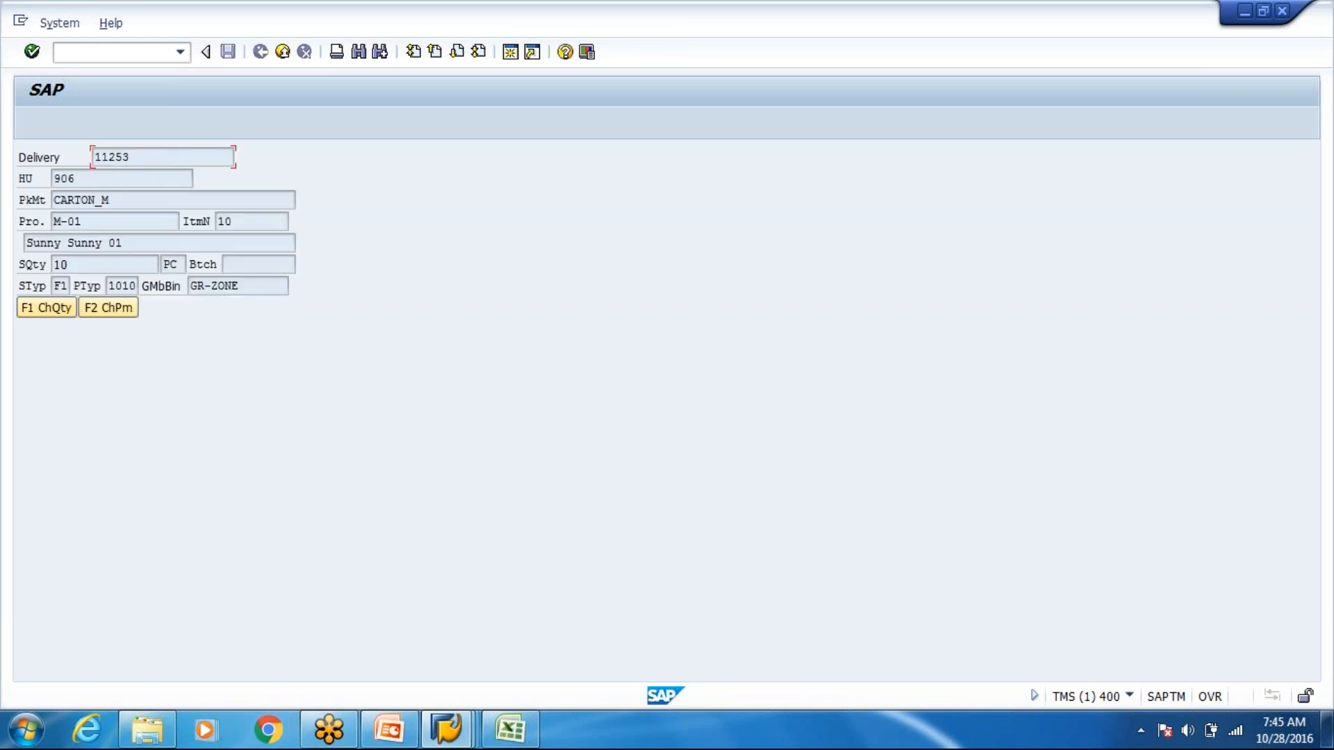
{"action": "key", "text": "Return"}
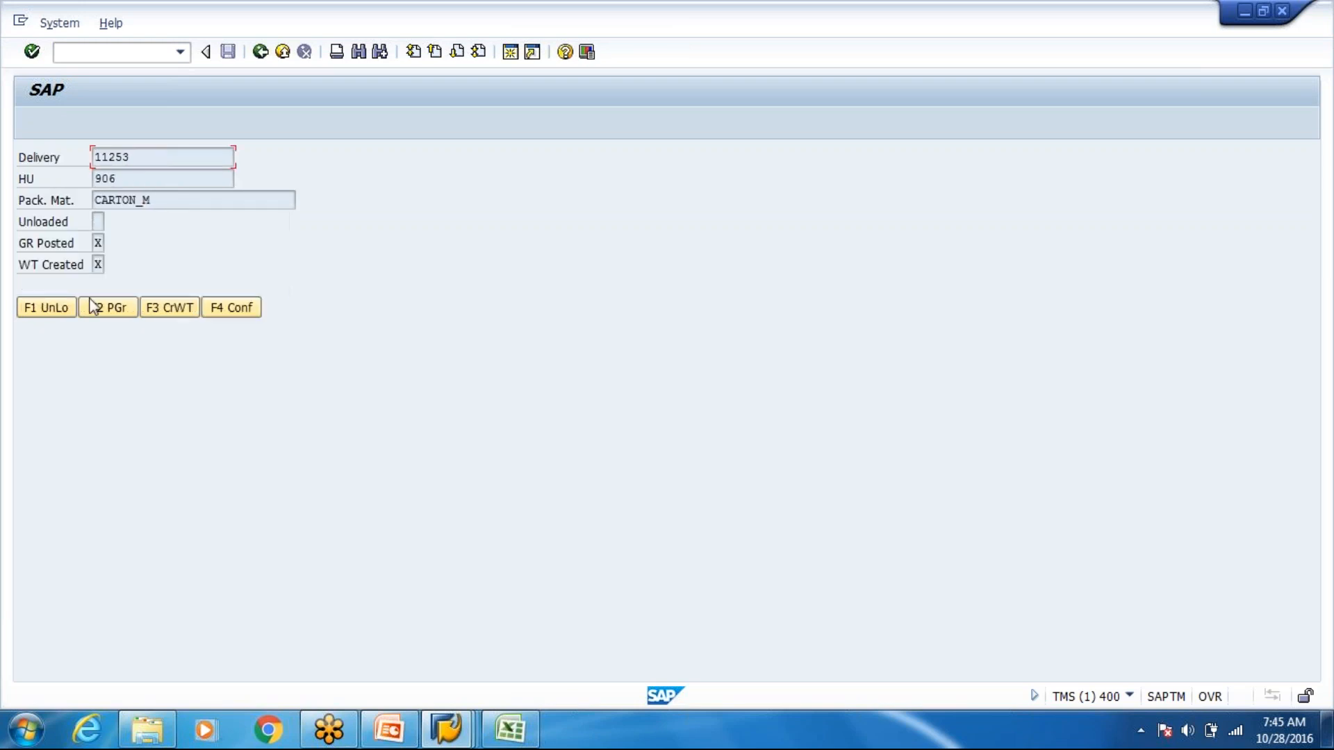
Confirm the putaway of handling unit 906 by verifying its destination bin and destination HU
{"action": "left_click", "coordinate": [232, 307]}
{"action": "left_click_drag", "start_coordinate": [229, 199], "coordinate": [68, 221]}
{"action": "key", "text": "Tab"}
{"action": "key", "text": "Return"}
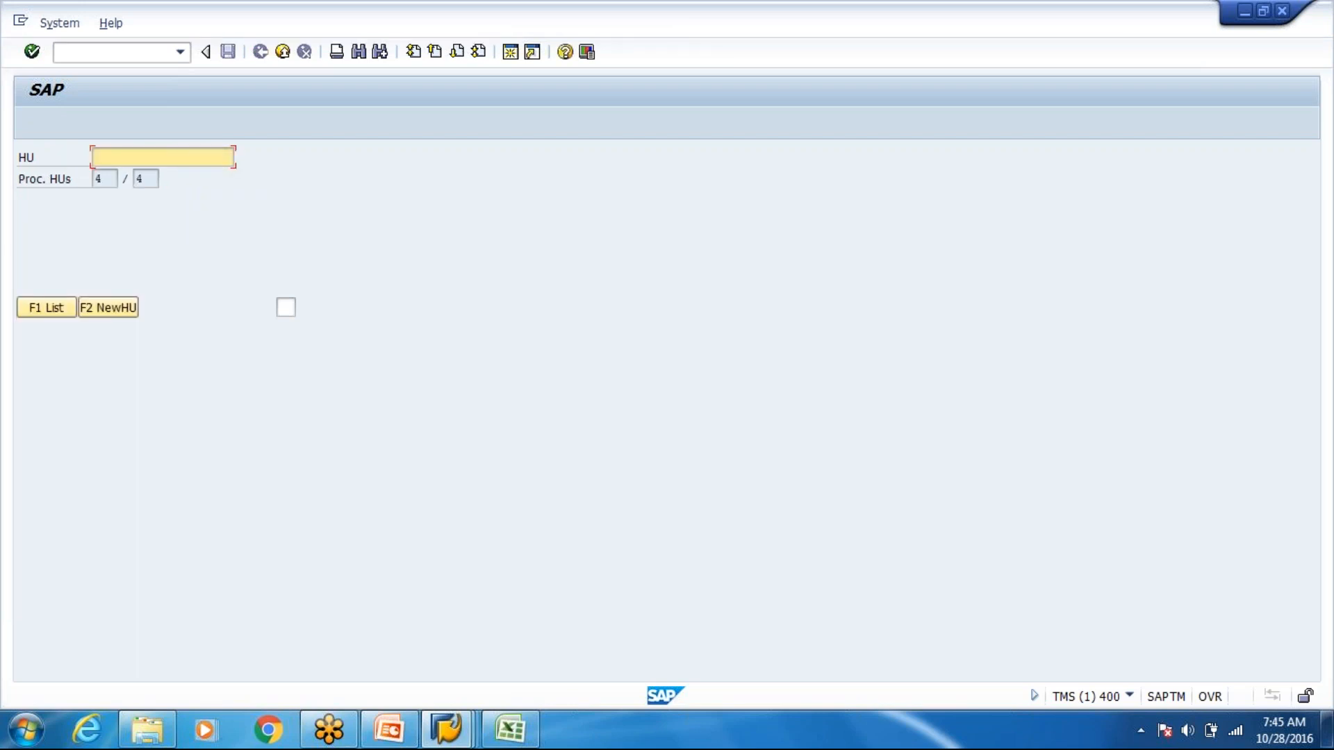
Choose handling unit 907, entry 1 in the remaining list, and submit it for processing
{"action": "left_click", "coordinate": [50, 305]}
{"action": "type", "text": "1"}
{"action": "key", "text": "Return"}
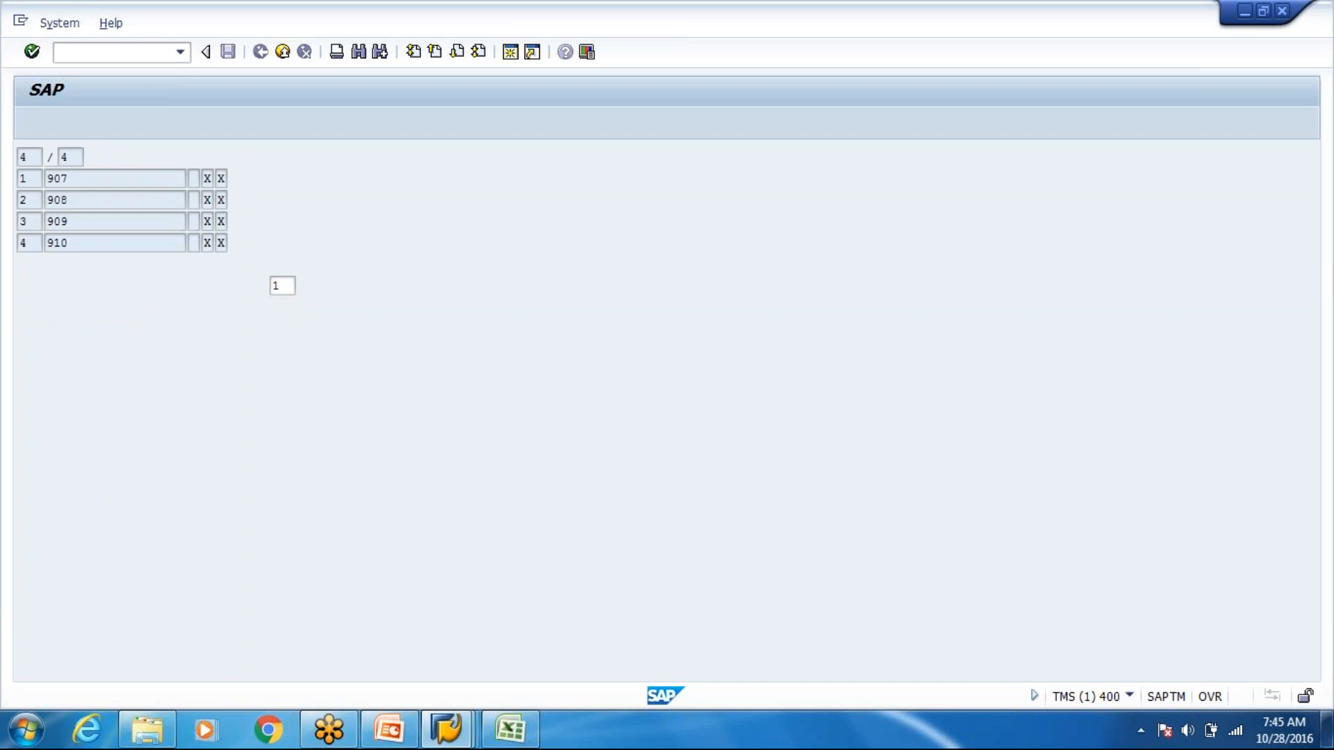
{"action": "key", "text": "Return"}
{"action": "key", "text": "Return"}
Confirm the putaway of handling unit 907 by verifying destination bin 8005-01-02-B and destination HU 907
{"action": "left_click", "coordinate": [110, 307]}
{"action": "left_click", "coordinate": [235, 307]}
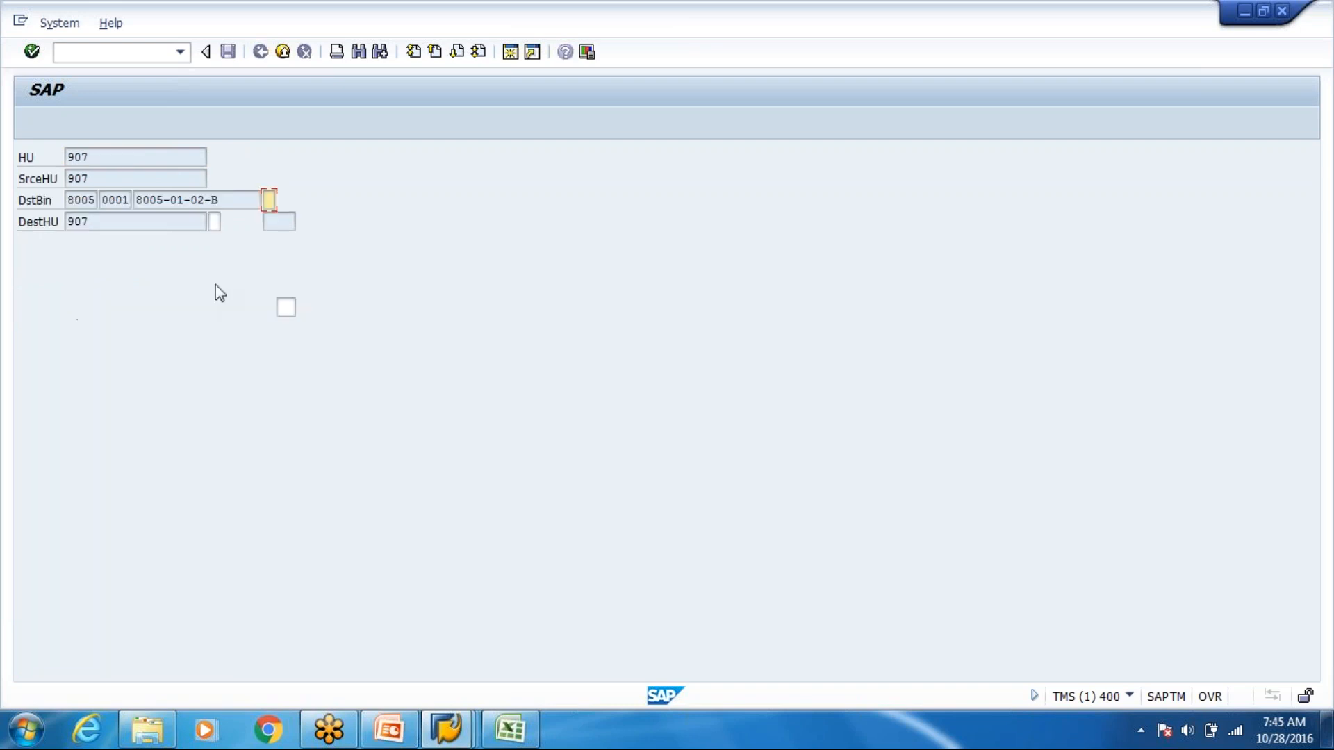
{"action": "left_click_drag", "start_coordinate": [220, 200], "coordinate": [172, 201]}
{"action": "key", "text": "Tab"}
{"action": "type", "text": "B"}
{"action": "left_click_drag", "start_coordinate": [89, 221], "coordinate": [71, 220]}
{"action": "key", "text": "Tab"}
{"action": "type", "text": "7"}
{"action": "key", "text": "Return"}
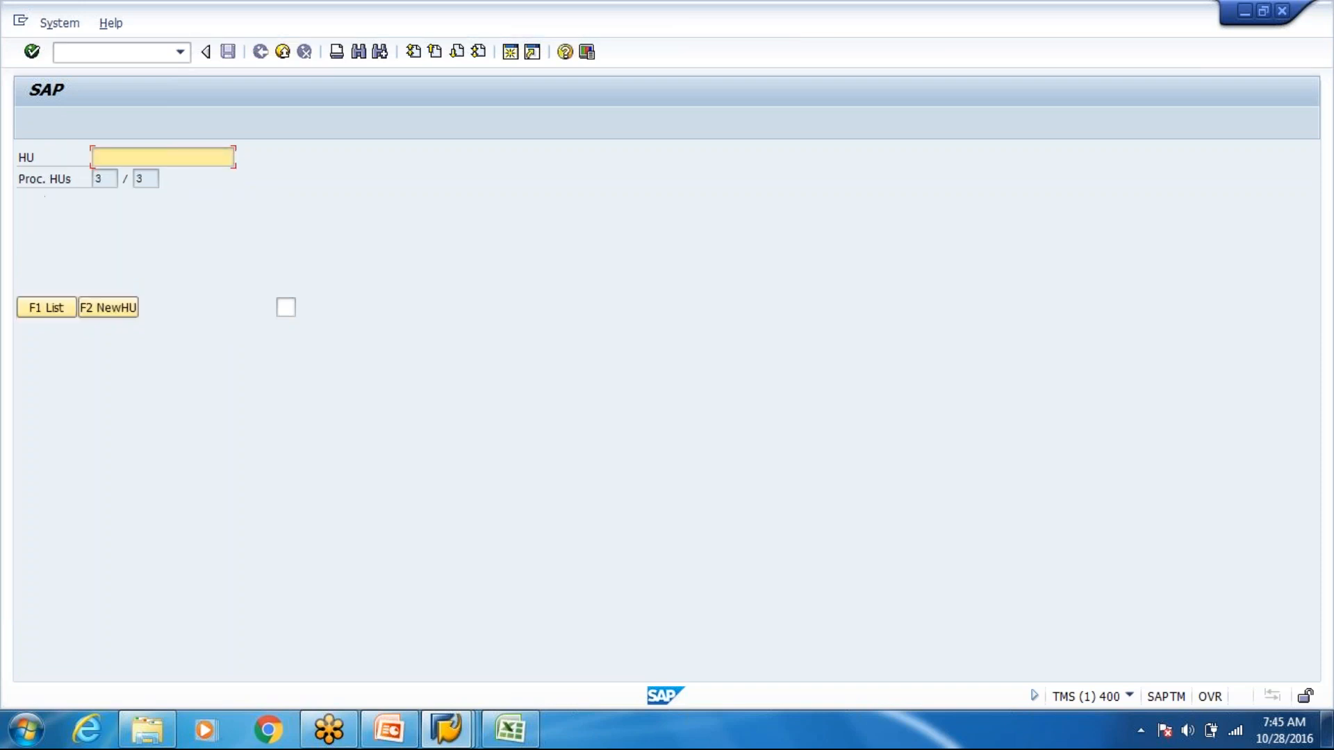
Choose handling unit 908, entry 1 in the remaining list, and submit it for processing
{"action": "left_click", "coordinate": [53, 307]}
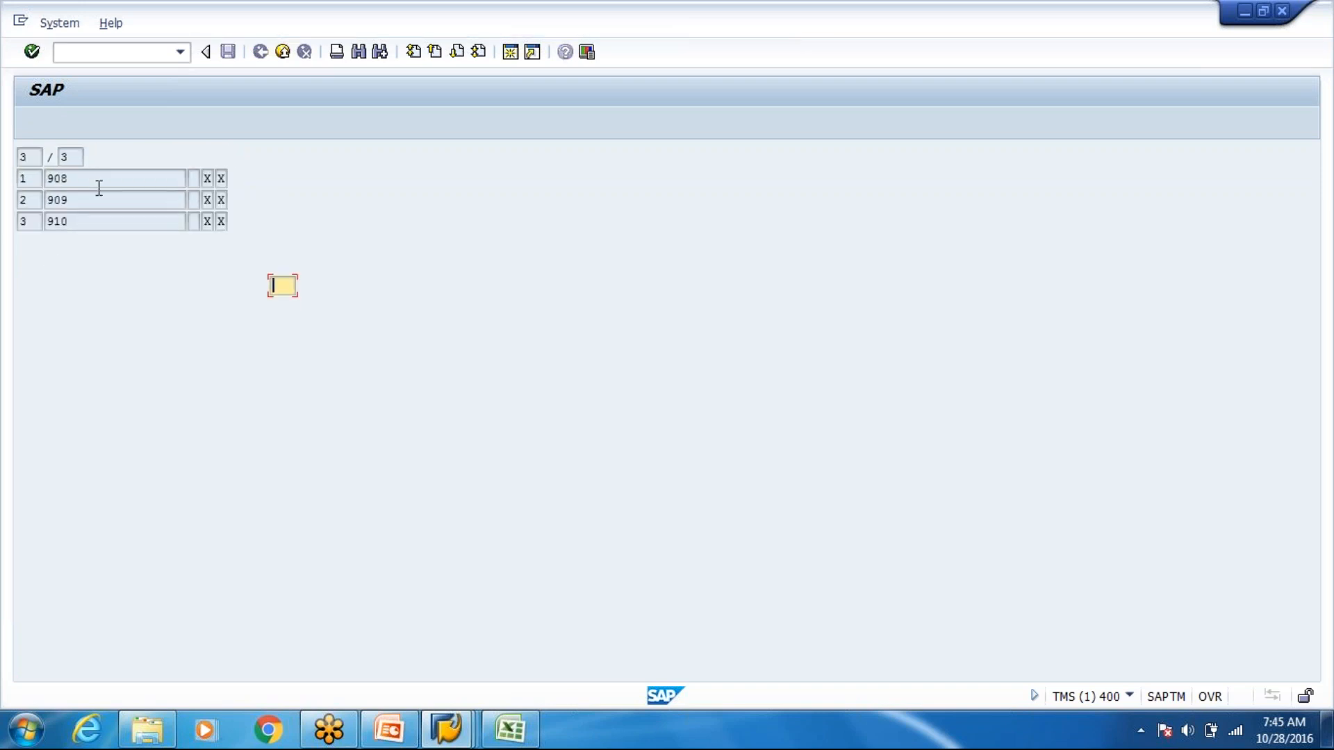
{"action": "type", "text": "1"}
{"action": "key", "text": "Return"}
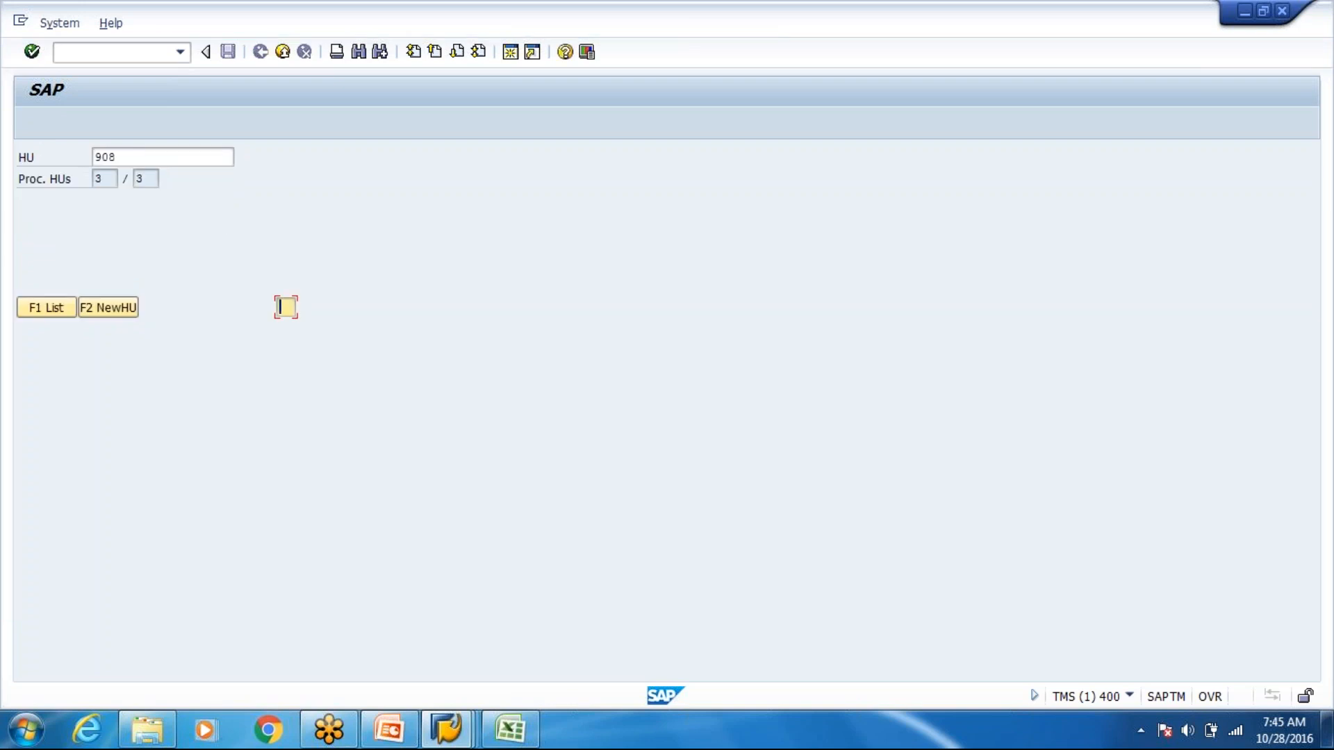
{"action": "key", "text": "Return"}
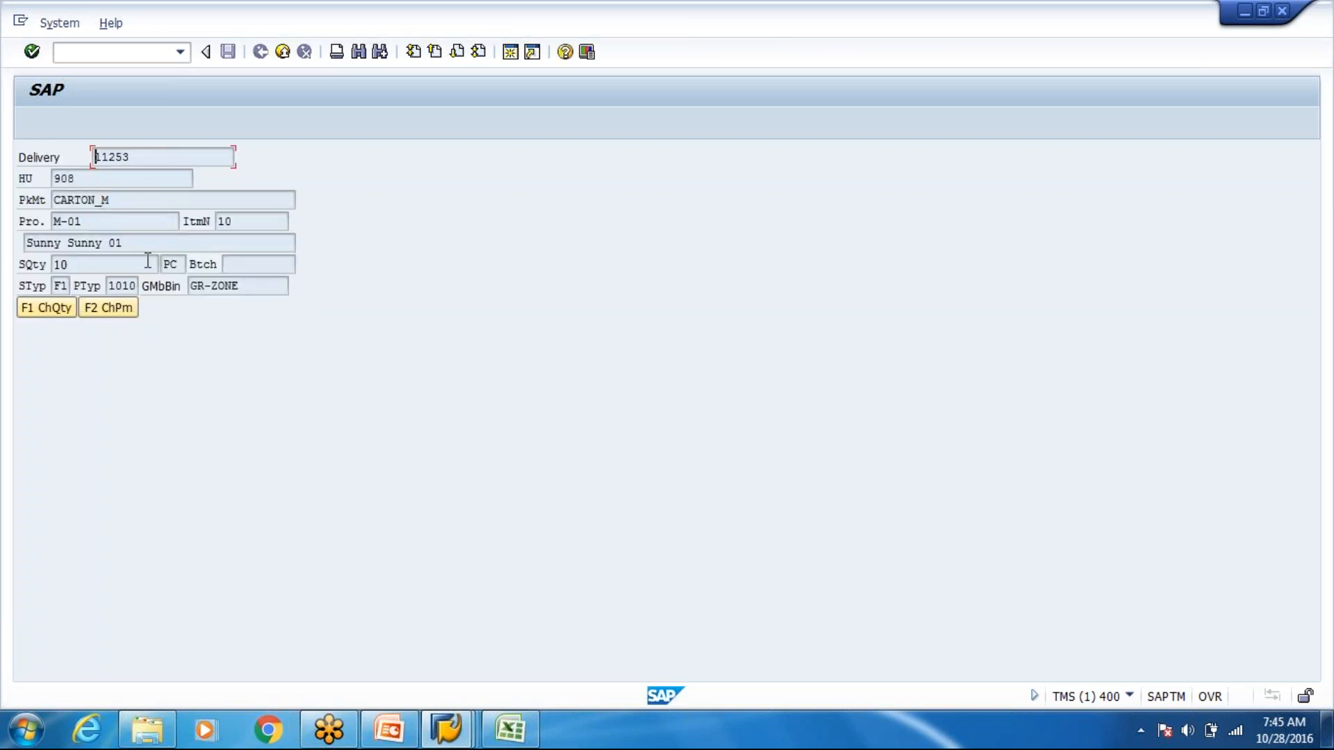
{"action": "key", "text": "Return"}
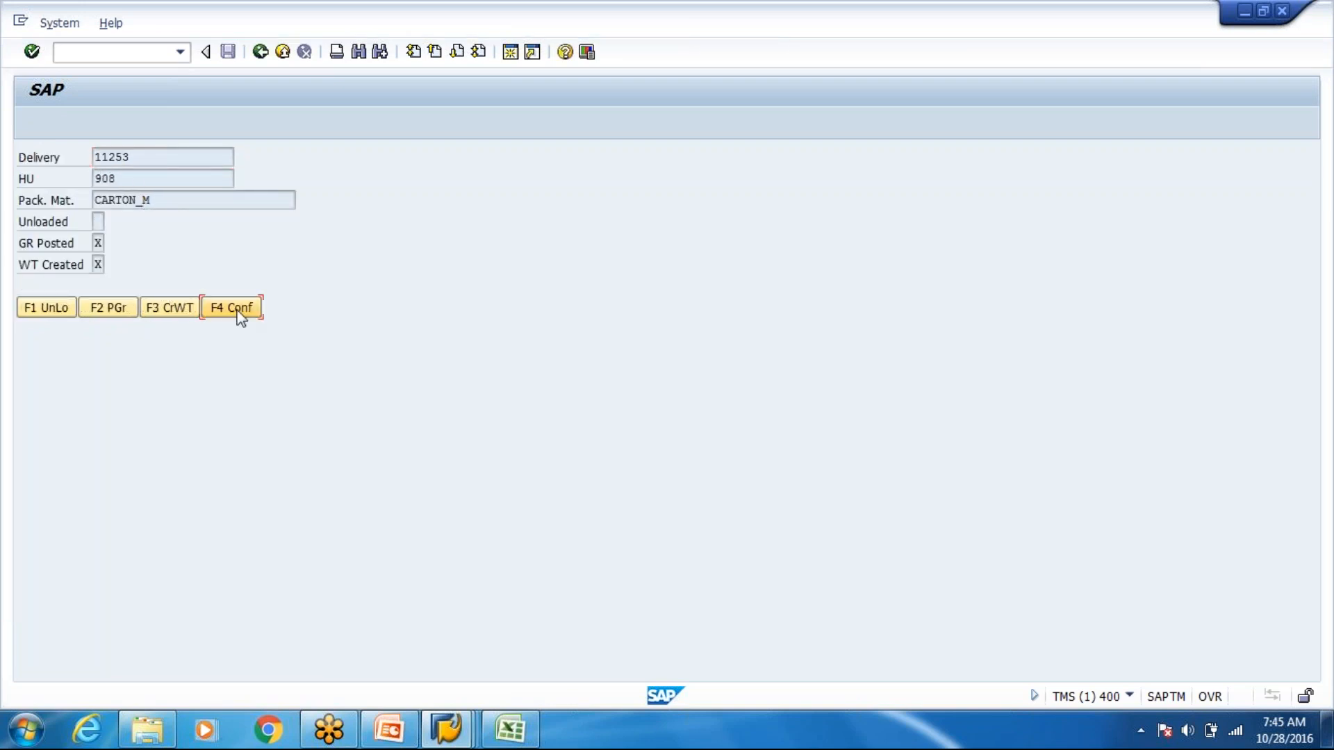
Confirm the putaway of handling unit 908 by verifying destination bin 8005-01-02-B and destination HU 908
{"action": "left_click", "coordinate": [237, 308]}
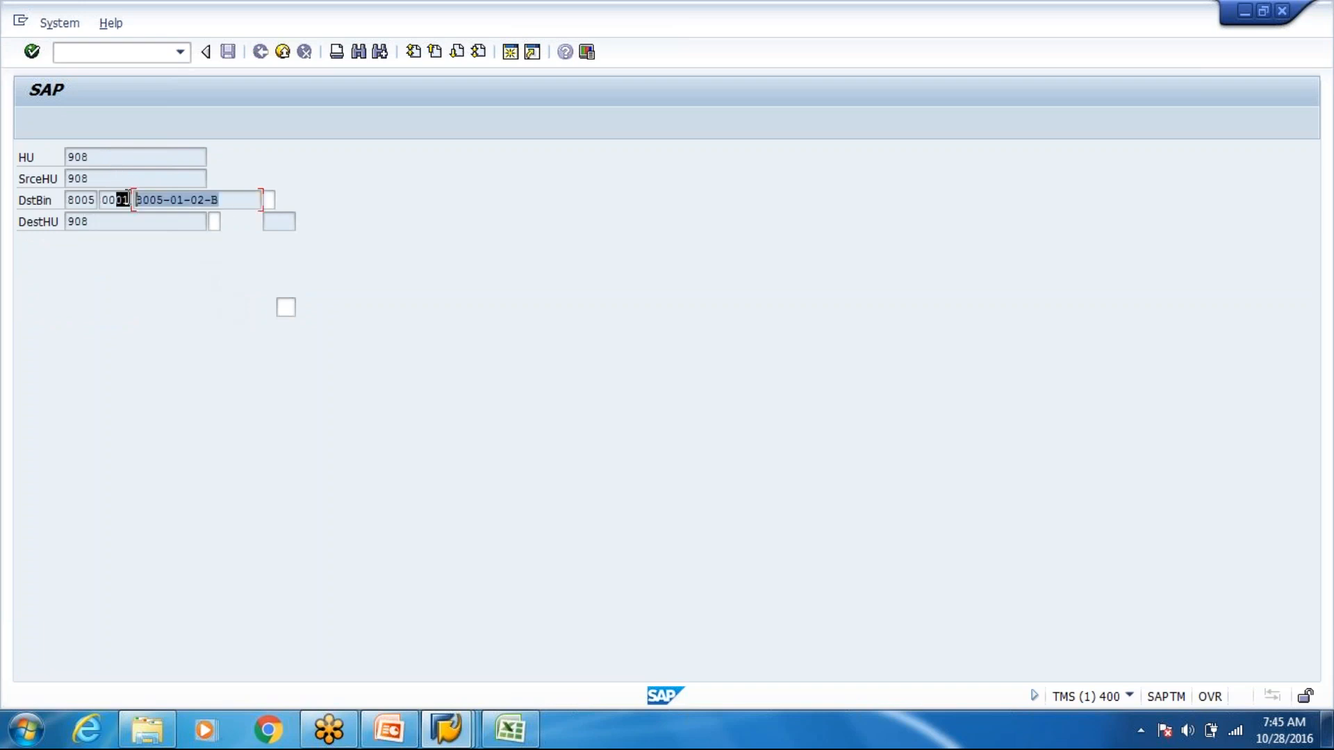
{"action": "key", "text": "Tab"}
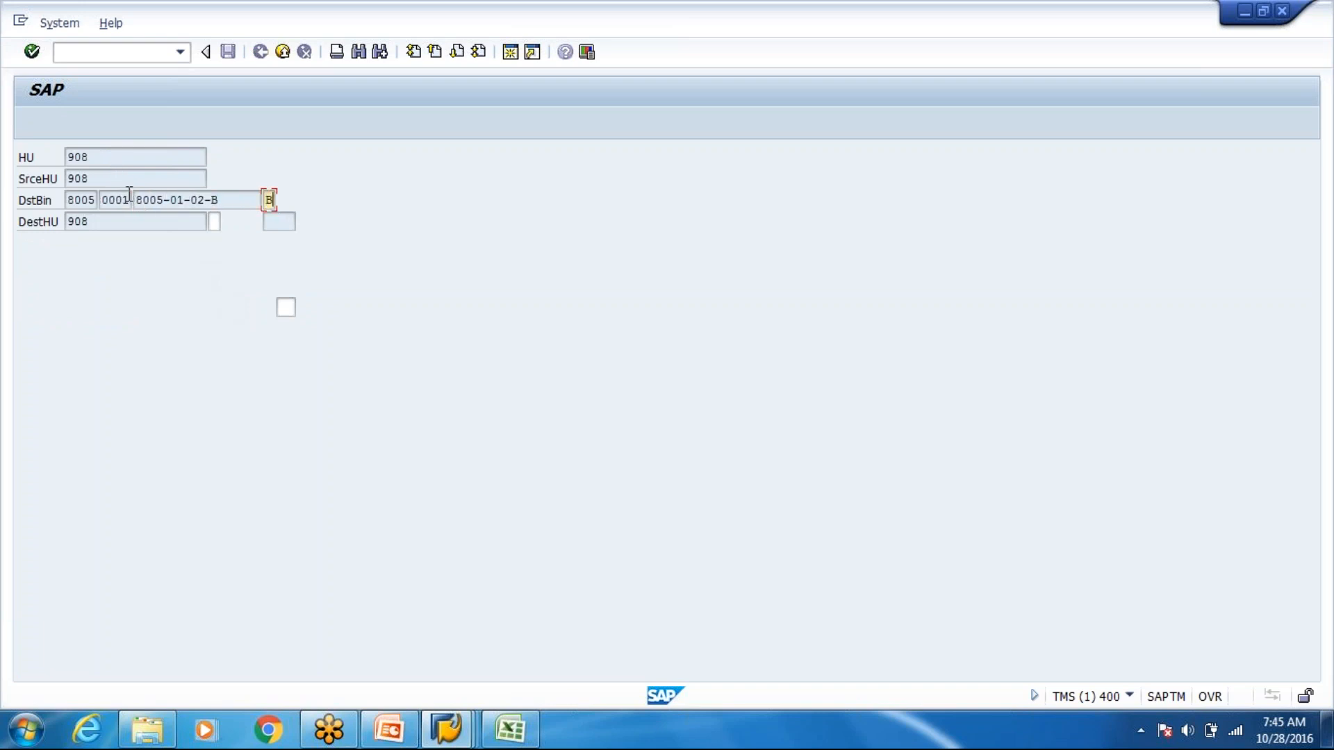
{"action": "left_click_drag", "start_coordinate": [94, 225], "coordinate": [70, 222]}
{"action": "key", "text": "Tab"}
{"action": "key", "text": "Return"}
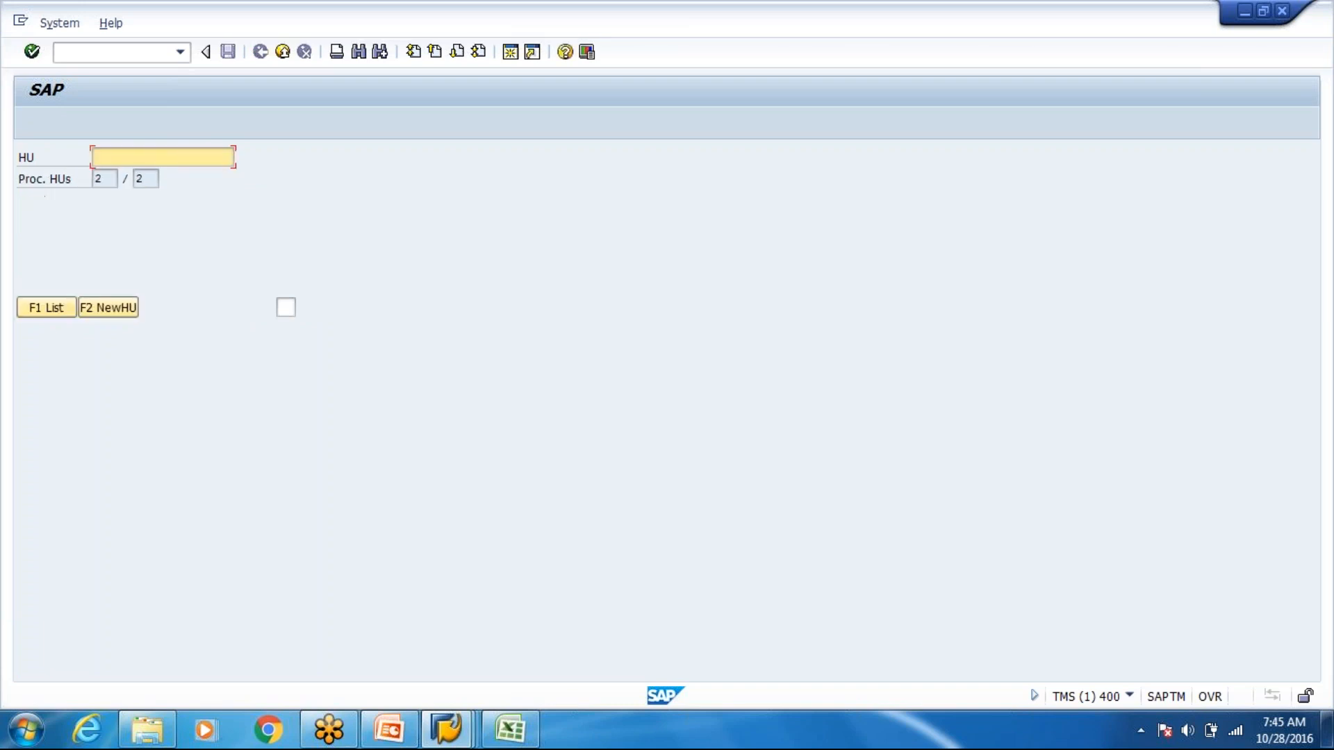
Choose handling unit 909, the first entry in the remaining list, and submit it for processing
{"action": "left_click", "coordinate": [54, 306]}
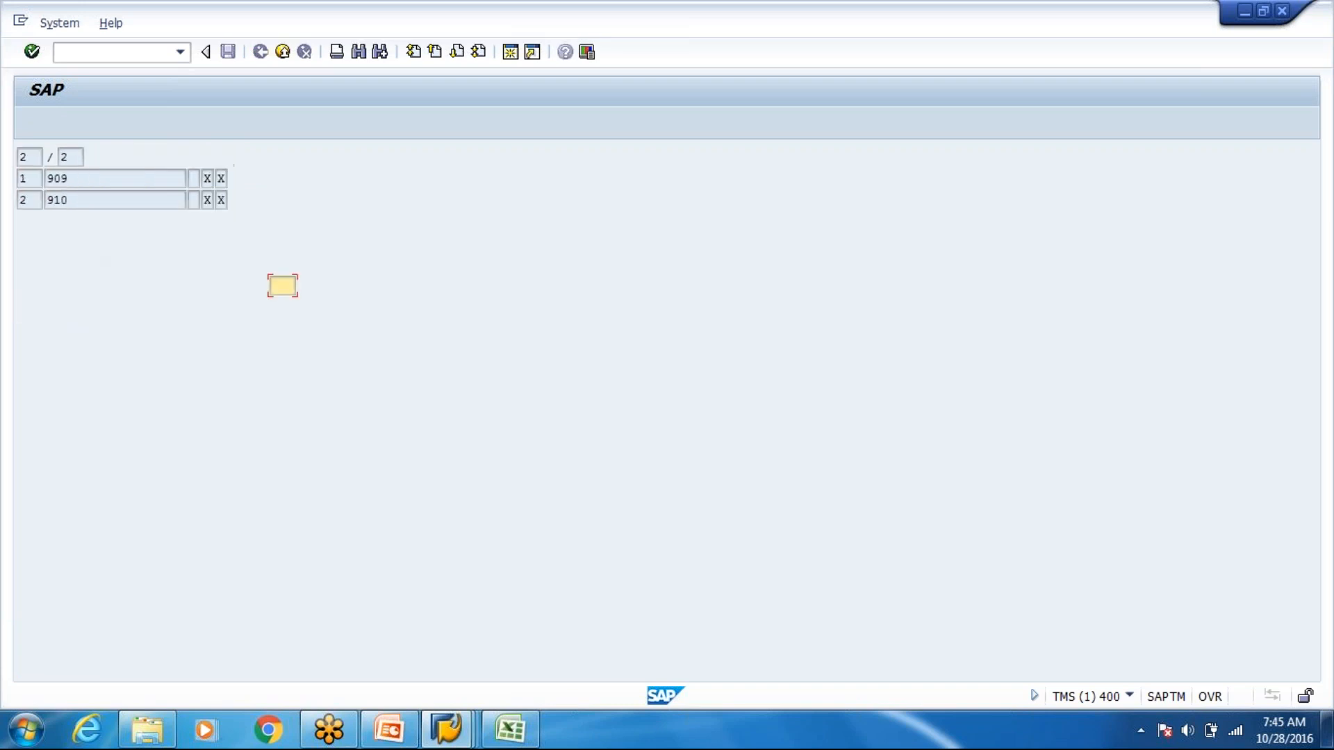
{"action": "key", "text": "Return"}
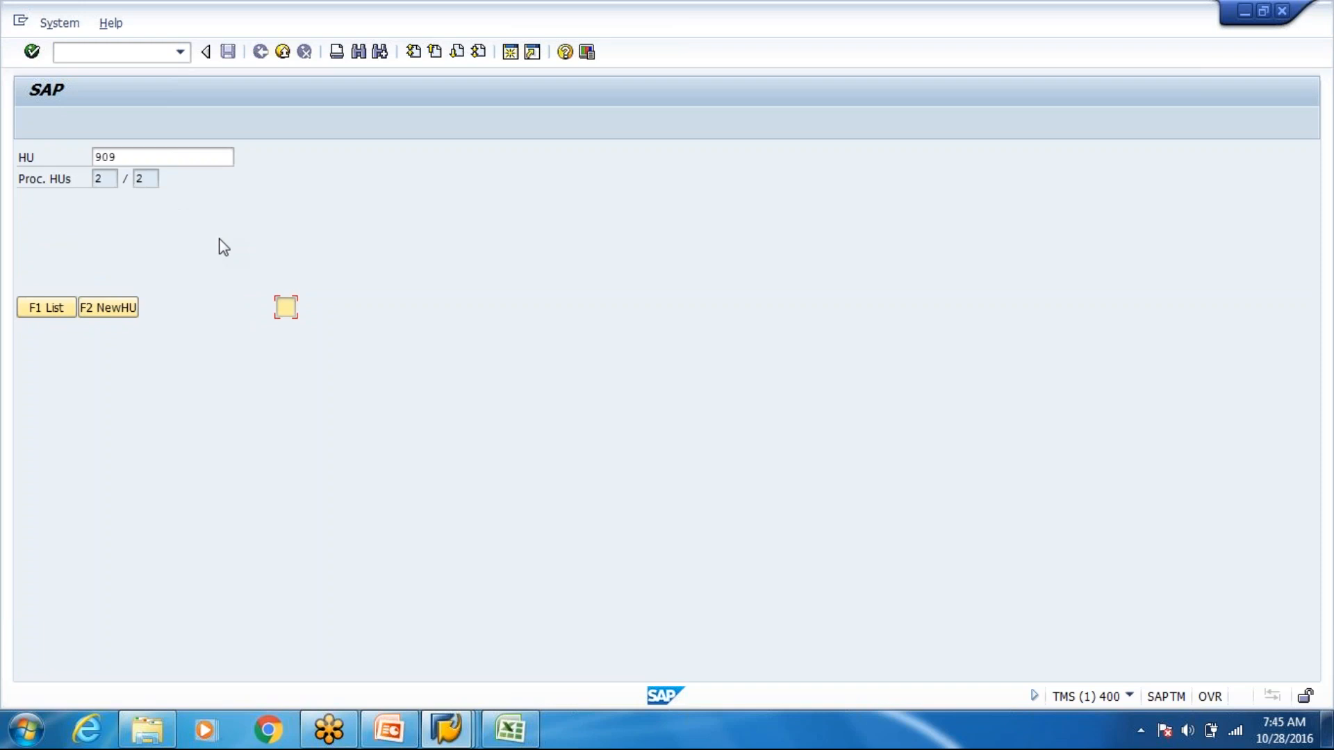
{"action": "key", "text": "Return"}
{"action": "key", "text": "Return"}
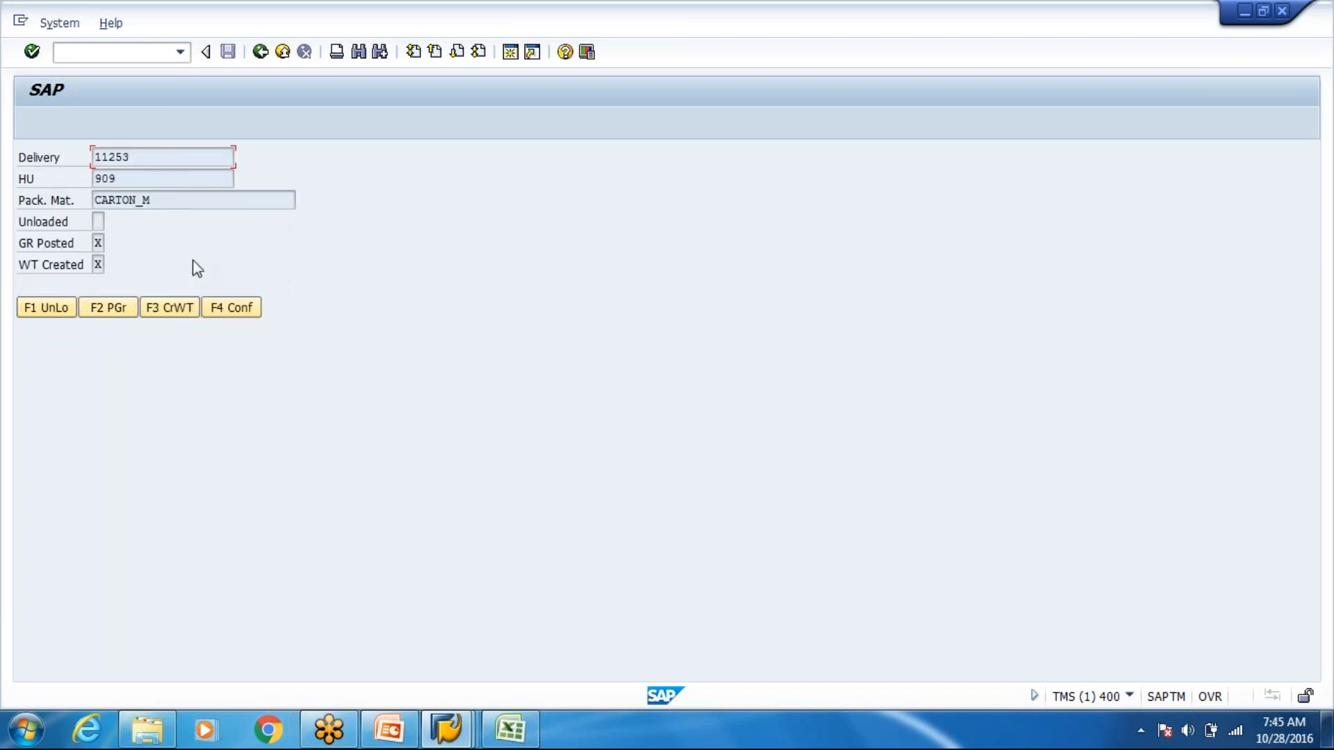
Confirm the putaway of handling unit 909 by verifying destination bin 8005-01-02-B and destination HU 909
{"action": "left_click", "coordinate": [209, 303]}
{"action": "left_click_drag", "start_coordinate": [254, 196], "coordinate": [65, 222]}
{"action": "key", "text": "Tab"}
{"action": "type", "text": "B"}
{"action": "key", "text": "Tab"}
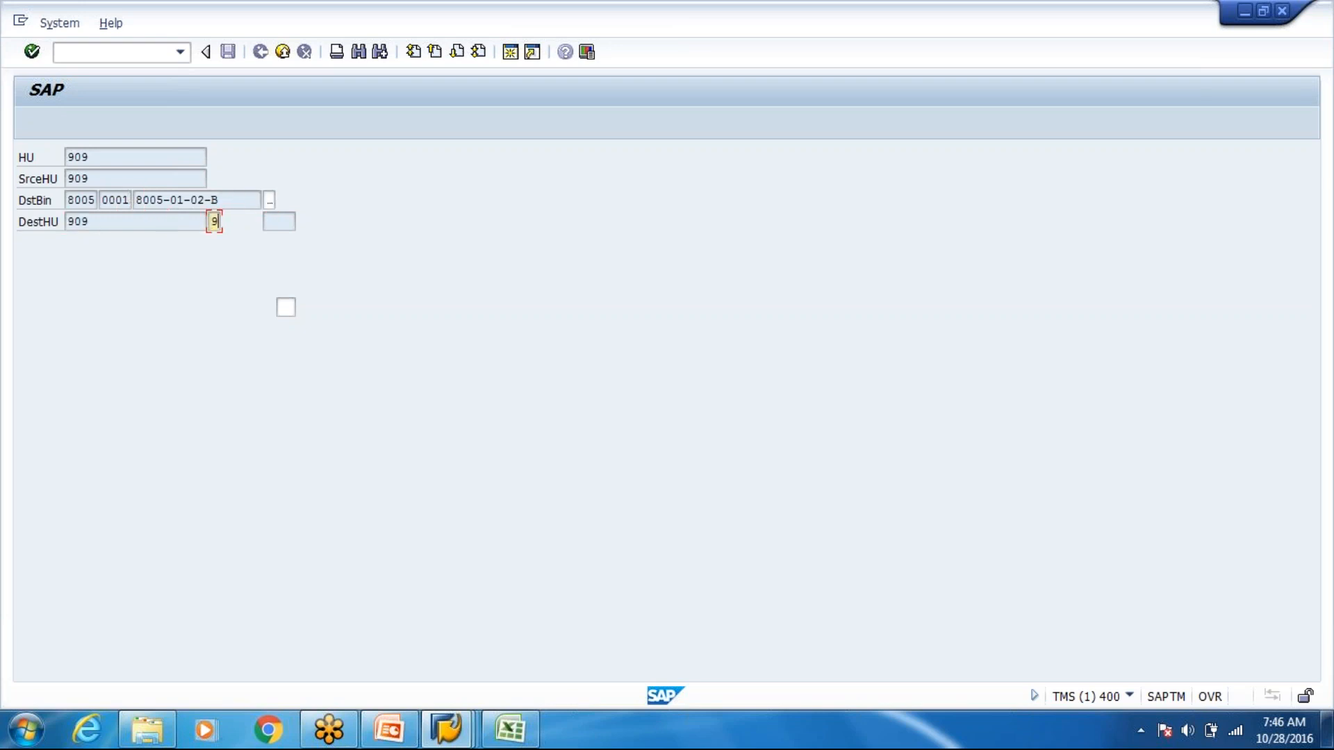
{"action": "key", "text": "Return"}
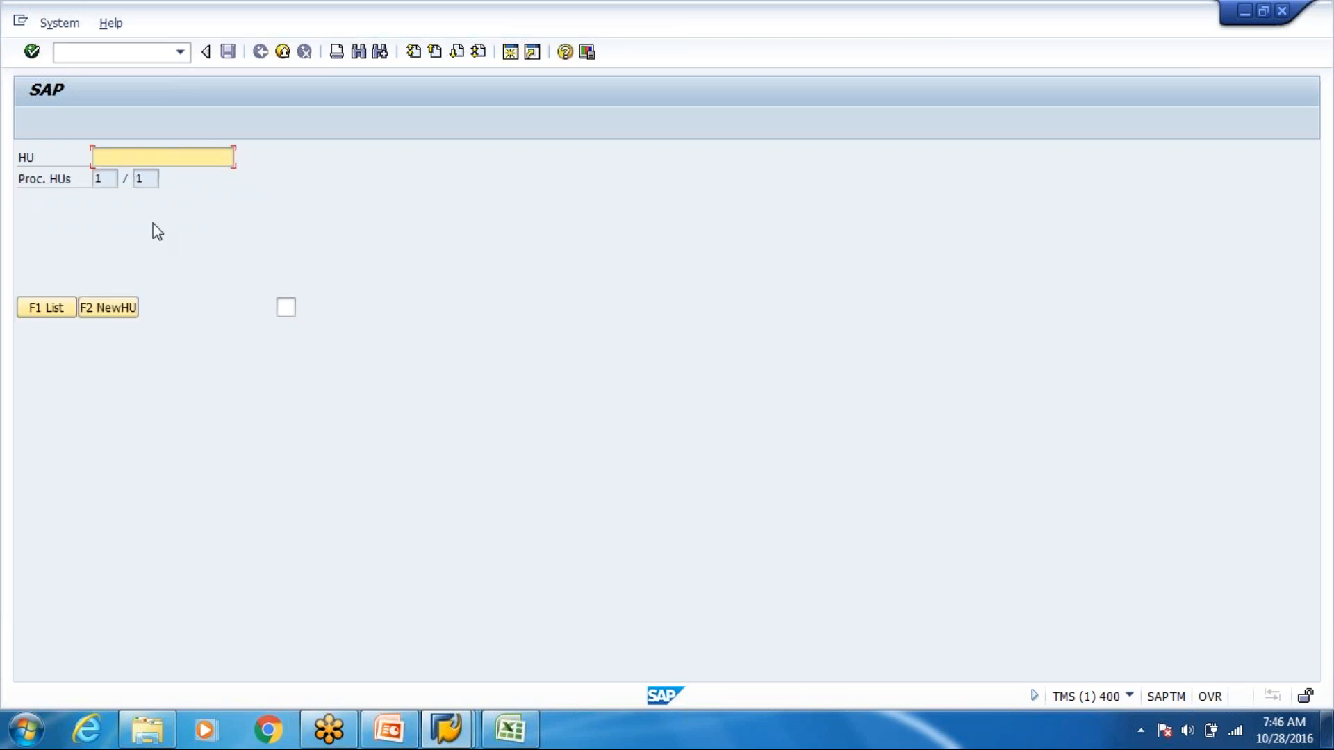
{"action": "type", "text": "1"}
{"action": "key", "text": "Tab"}
{"action": "key", "text": "Return"}
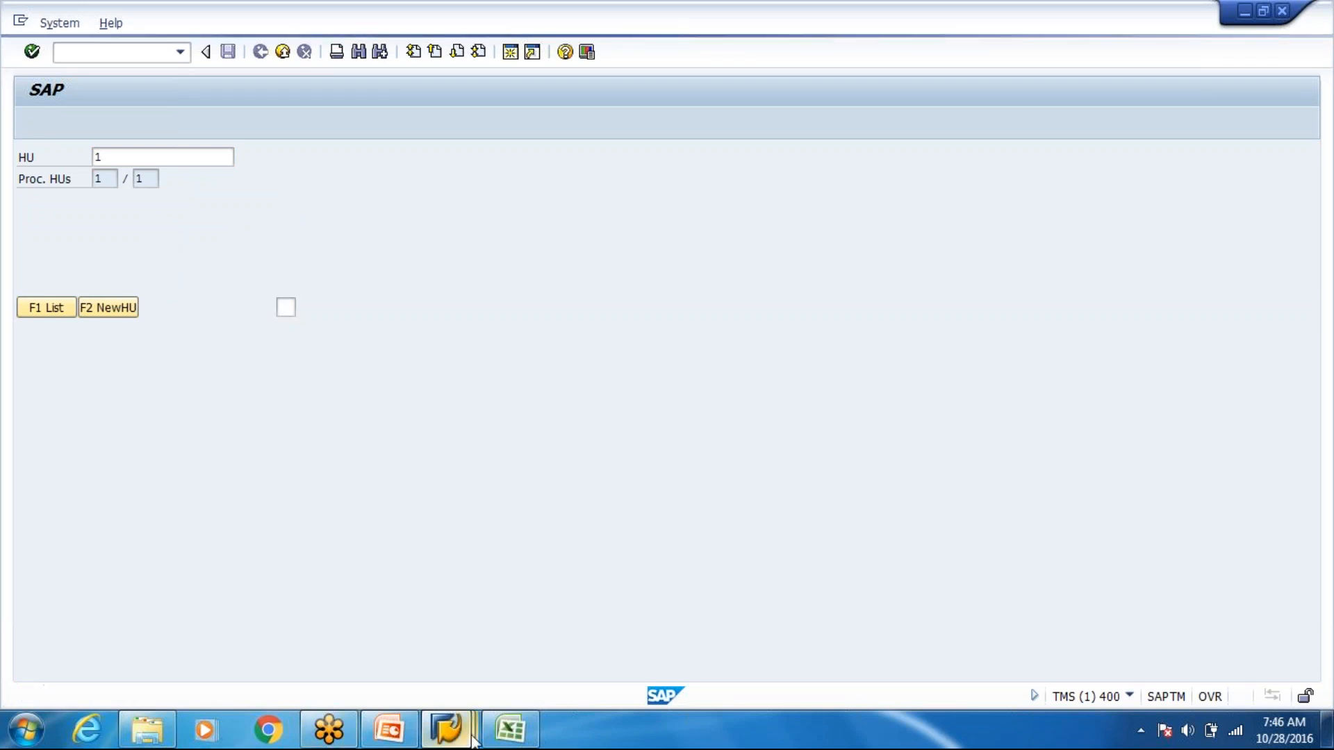
{"action": "key", "text": "Return"}
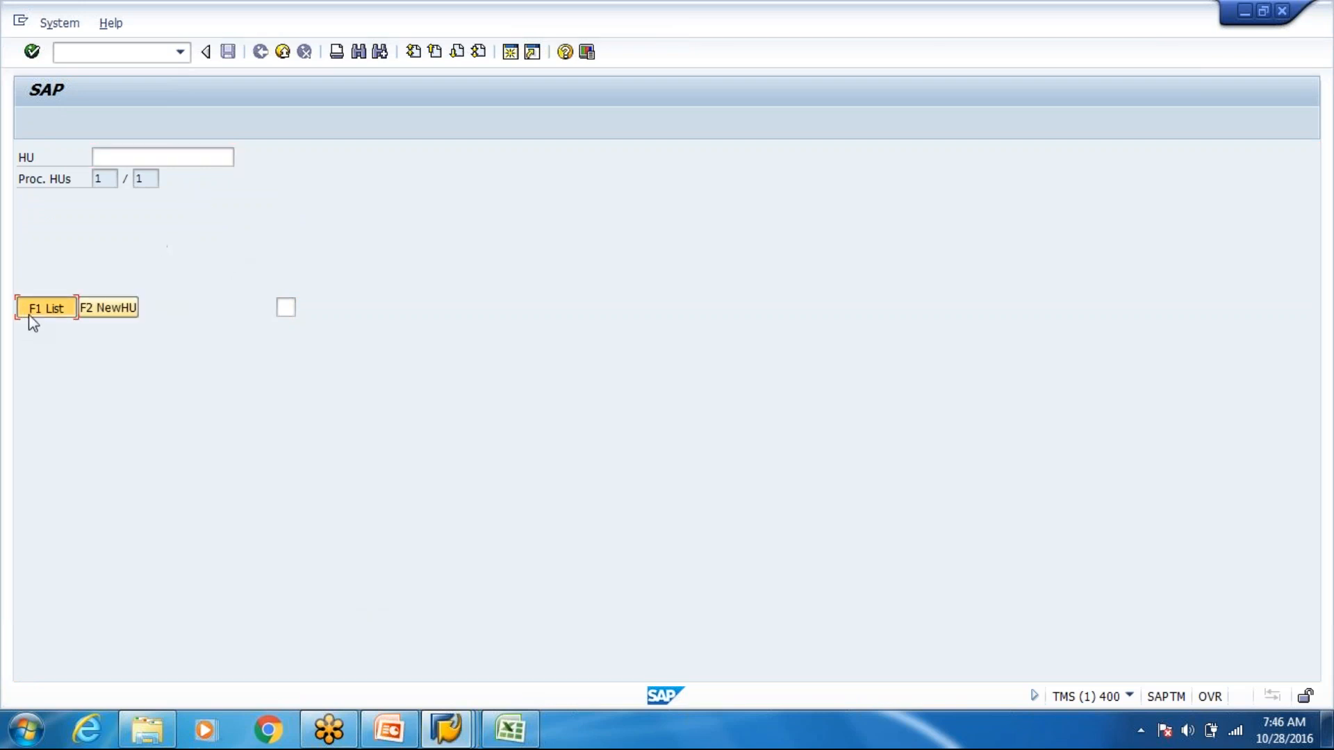
Choose the last handling unit, 910, as entry 1 in the list and submit it for processing
{"action": "left_click", "coordinate": [31, 314]}
{"action": "type", "text": "1"}
{"action": "key", "text": "Return"}
{"action": "key", "text": "Return"}
{"action": "key", "text": "Return"}
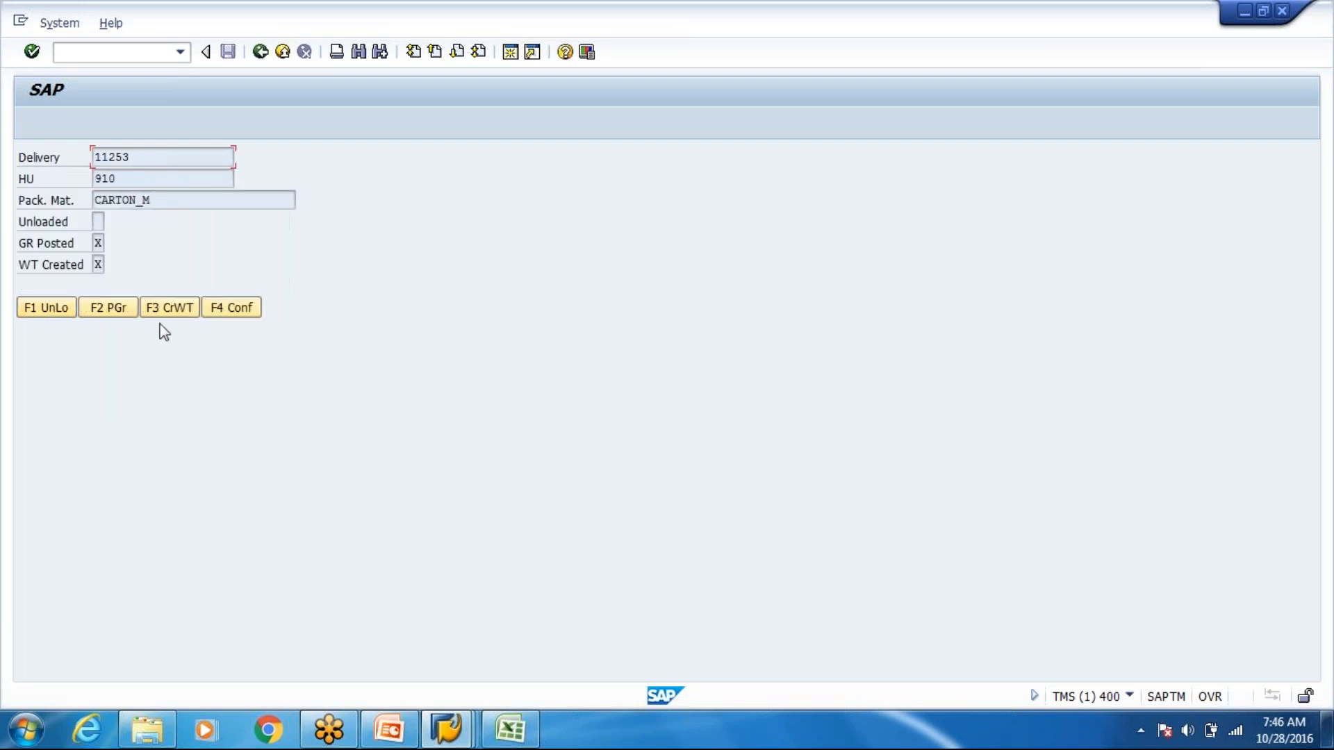
Confirm the putaway of handling unit 910 by verifying destination bin 8005-01-02-B and destination HU 910
{"action": "left_click", "coordinate": [238, 306]}
{"action": "left_click_drag", "start_coordinate": [229, 200], "coordinate": [137, 200]}
{"action": "type", "text": "B"}
{"action": "key", "text": "Return"}
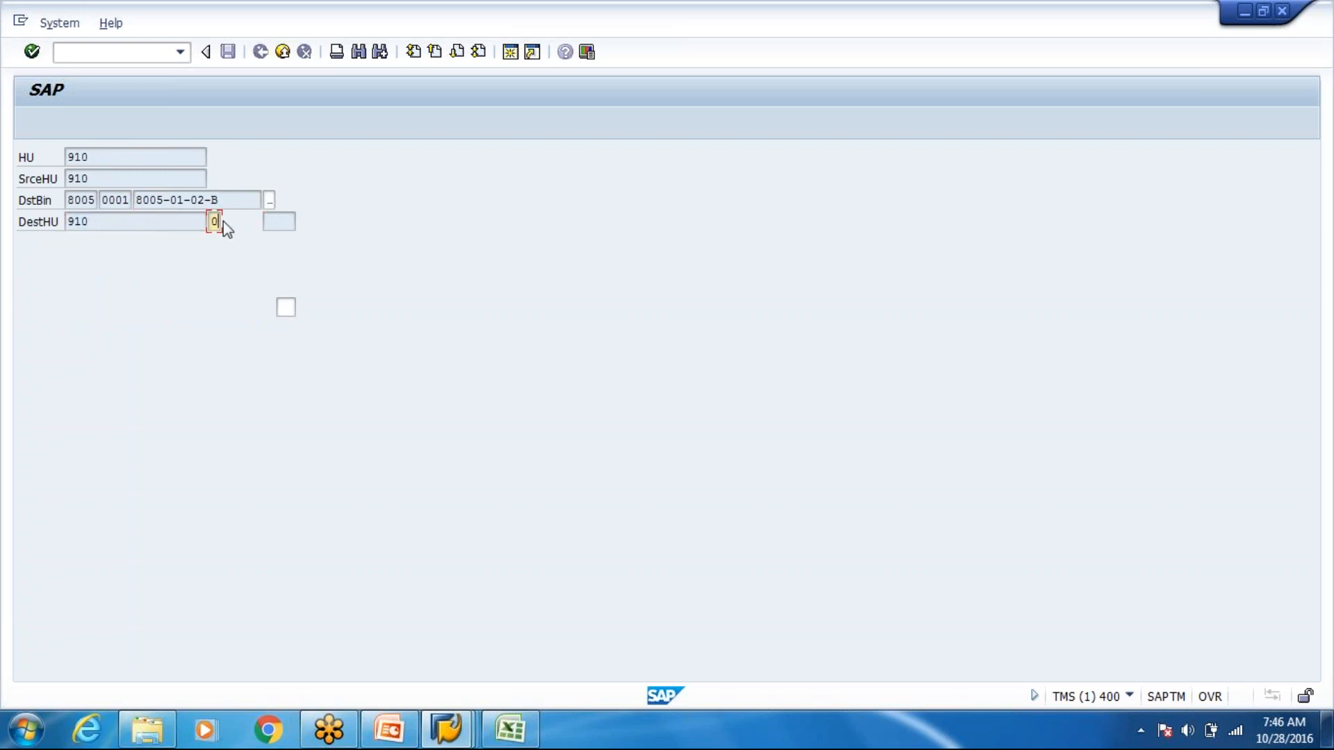
{"action": "key", "text": "Return"}
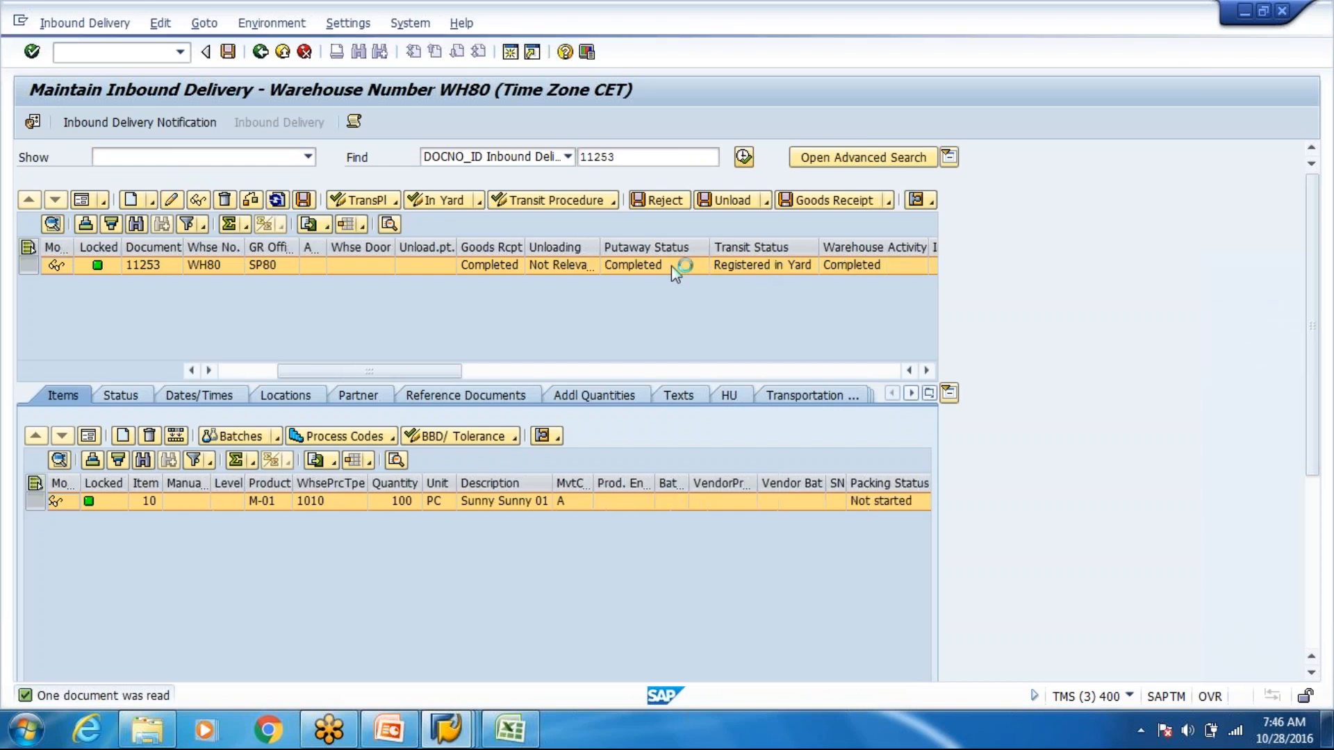
Switch to the Confirm Warehouse Task session and check the status and confirmation details of the delivery's warehouse order in form view
{"action": "left_click", "coordinate": [437, 734]}
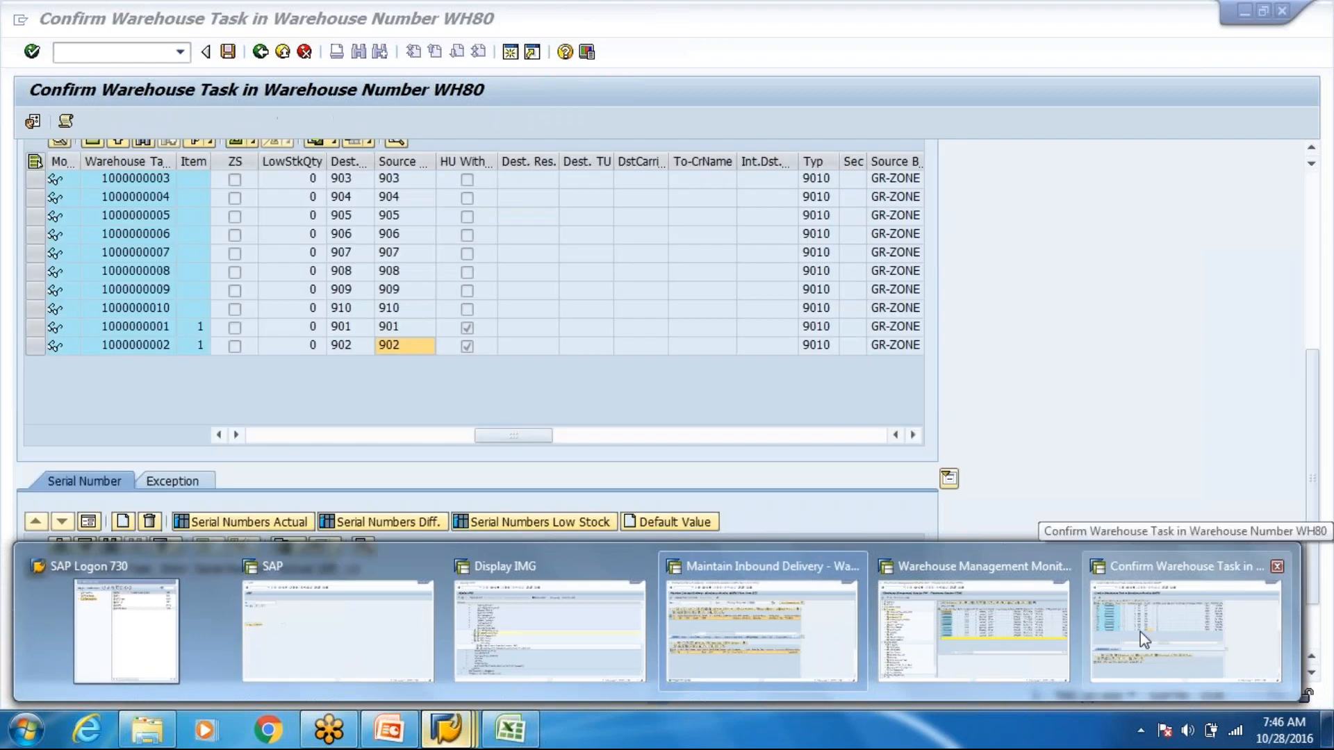
{"action": "left_click", "coordinate": [1140, 631]}
{"action": "left_click_drag", "start_coordinate": [1310, 471], "coordinate": [1331, 193]}
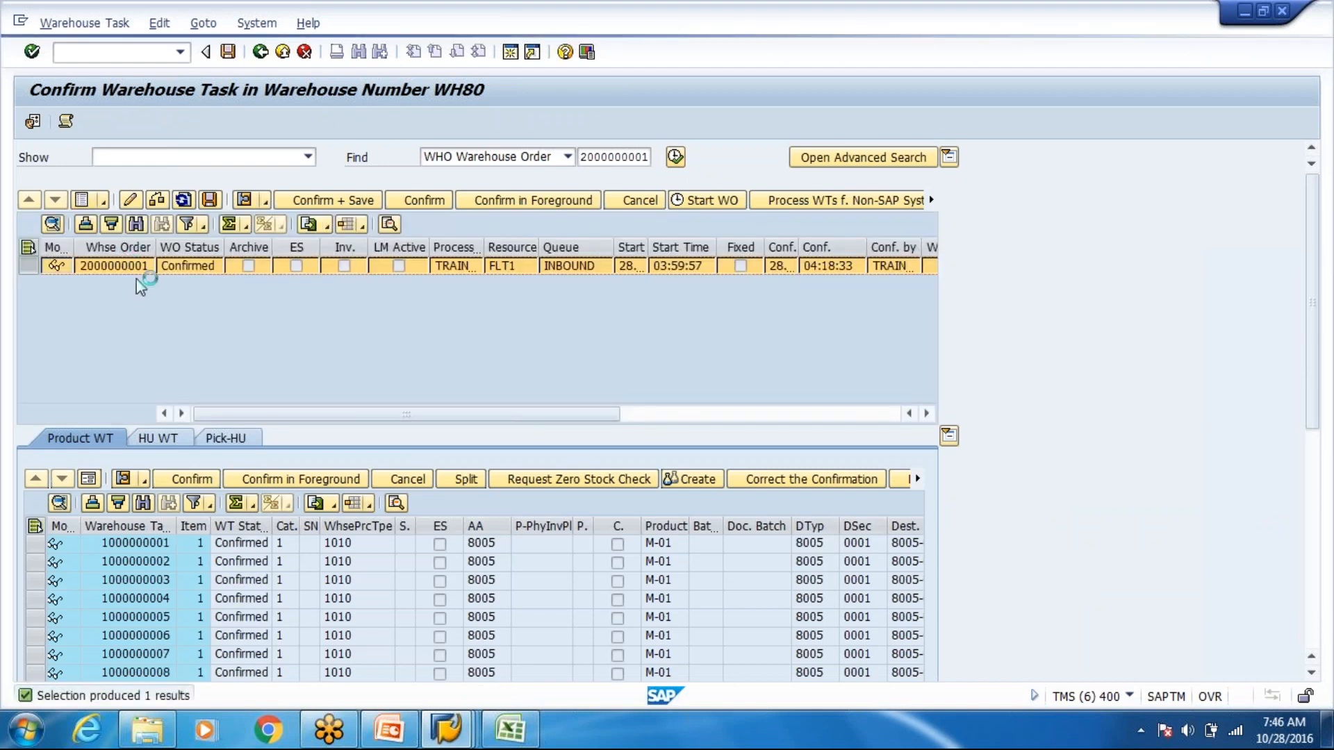
{"action": "key", "text": "F2"}
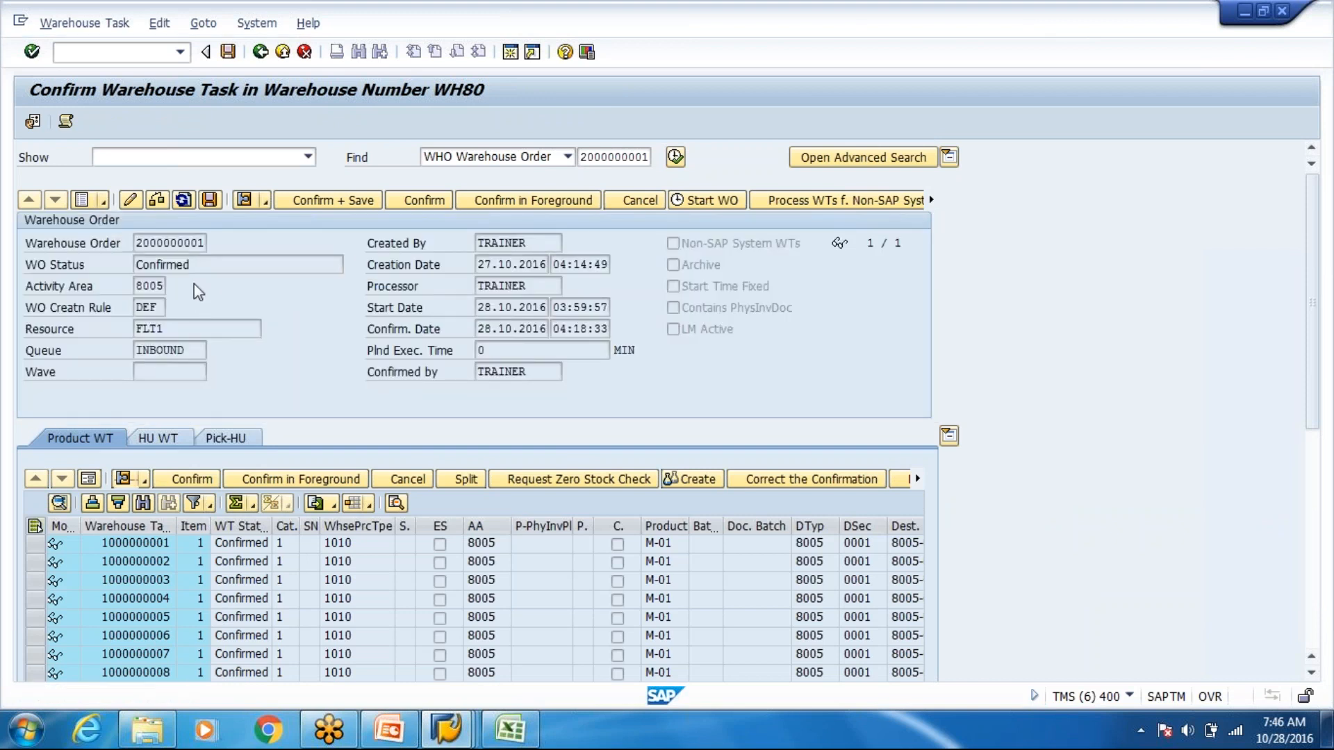
{"action": "left_click_drag", "start_coordinate": [167, 264], "coordinate": [100, 251]}
{"action": "key", "text": "ctrl+c"}
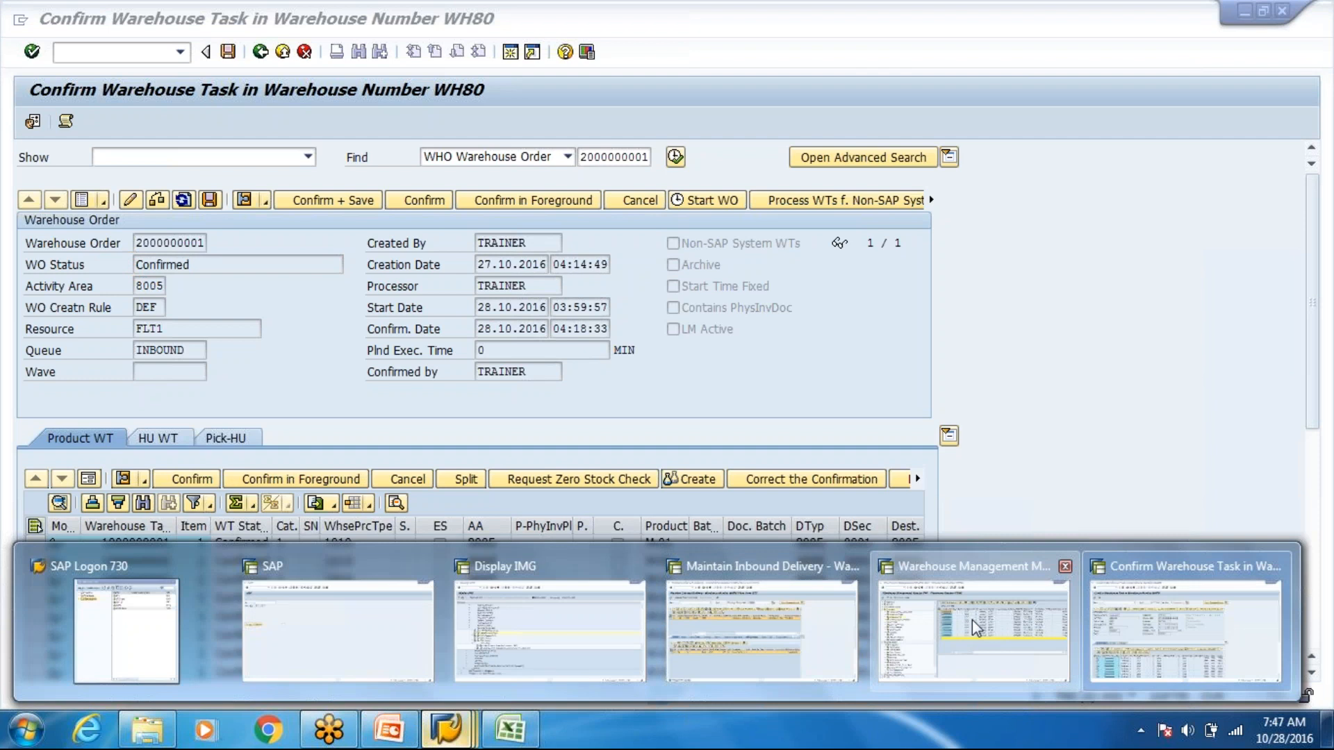
Switch to the Warehouse Management Monitor, refresh the warehouse task list and display the warehouse orders under Documents
{"action": "left_click", "coordinate": [973, 620]}
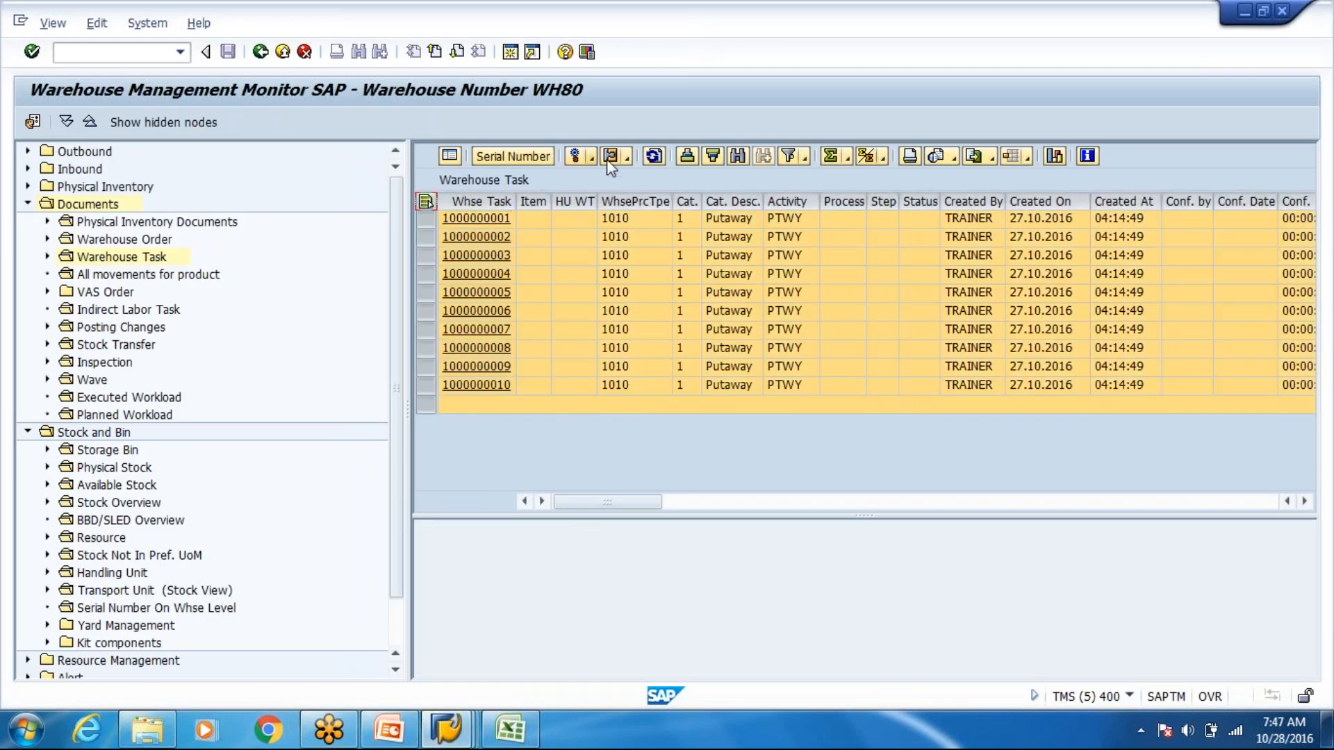
{"action": "left_click", "coordinate": [653, 156]}
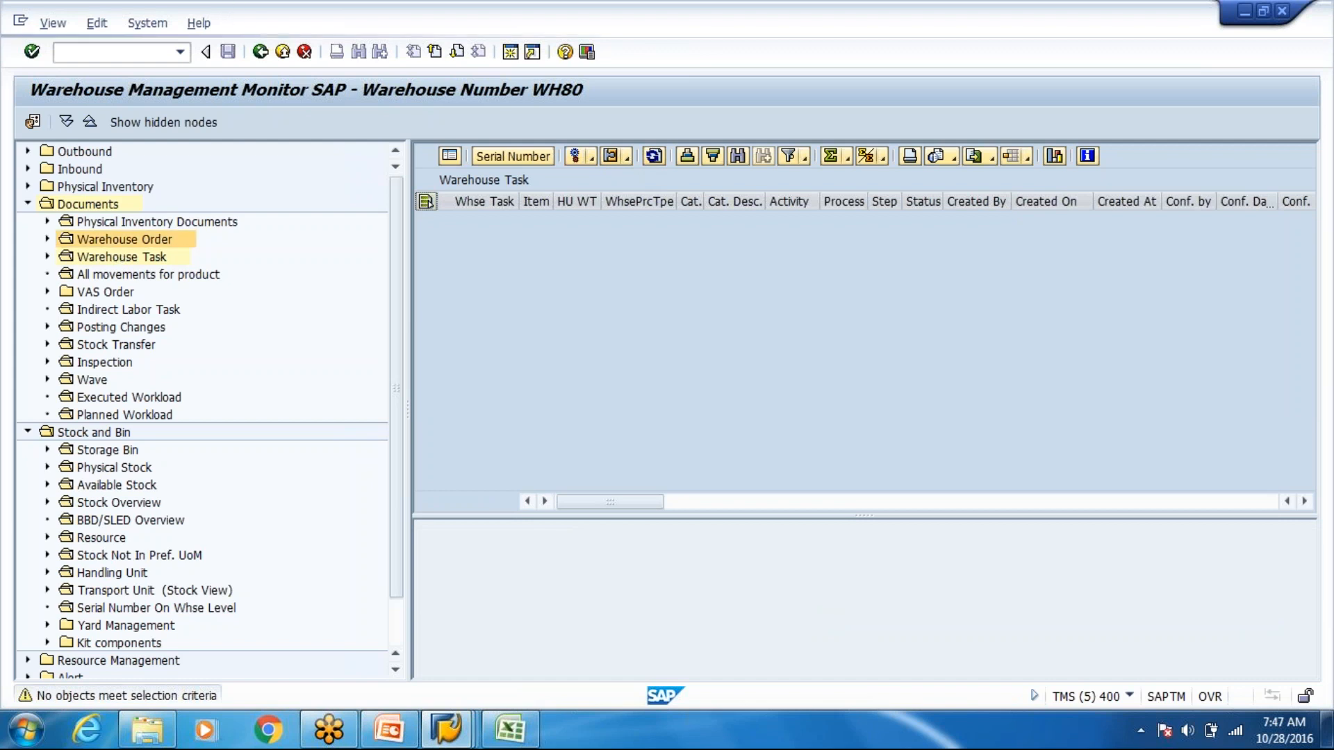
{"action": "double_click", "coordinate": [124, 239]}
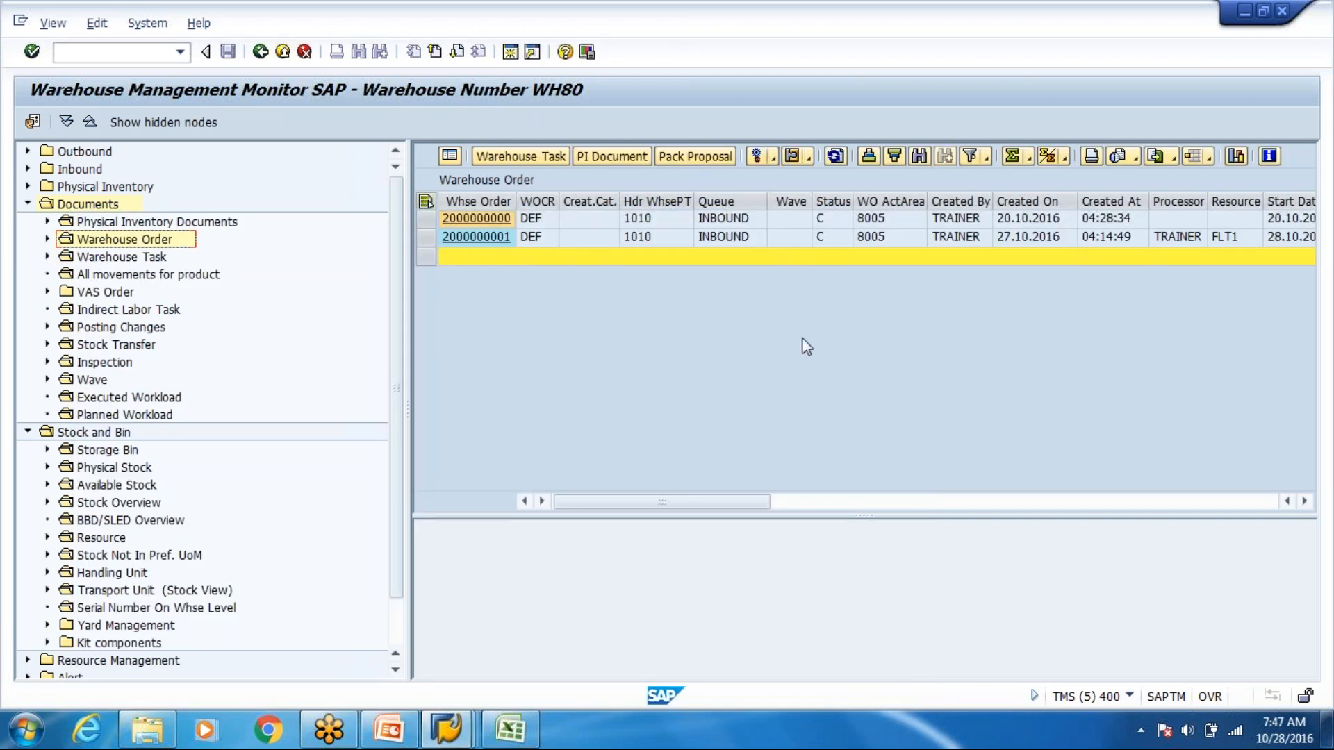
Look up the possible values for the delivery's warehouse order status, then close the value list without changing anything
{"action": "left_click", "coordinate": [827, 238]}
{"action": "left_click", "coordinate": [846, 238]}
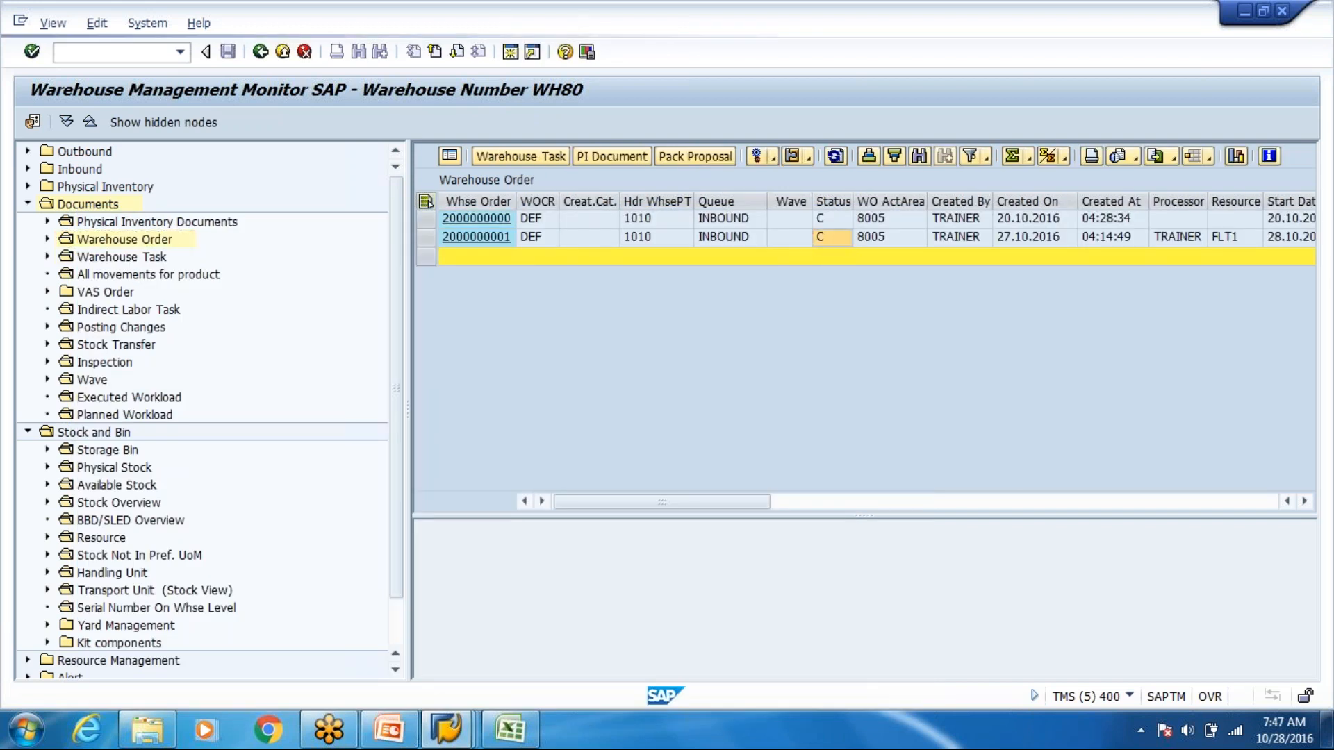
{"action": "left_click", "coordinate": [309, 133]}
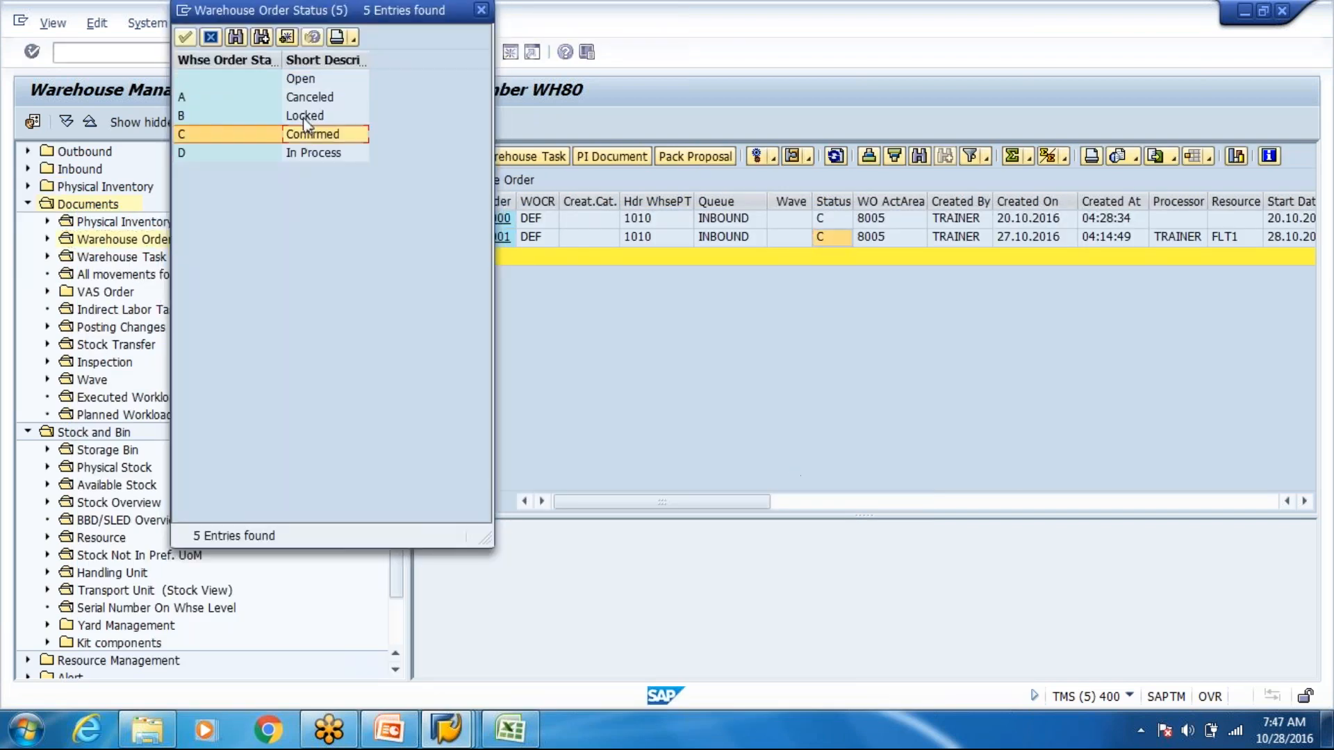
{"action": "left_click", "coordinate": [303, 117]}
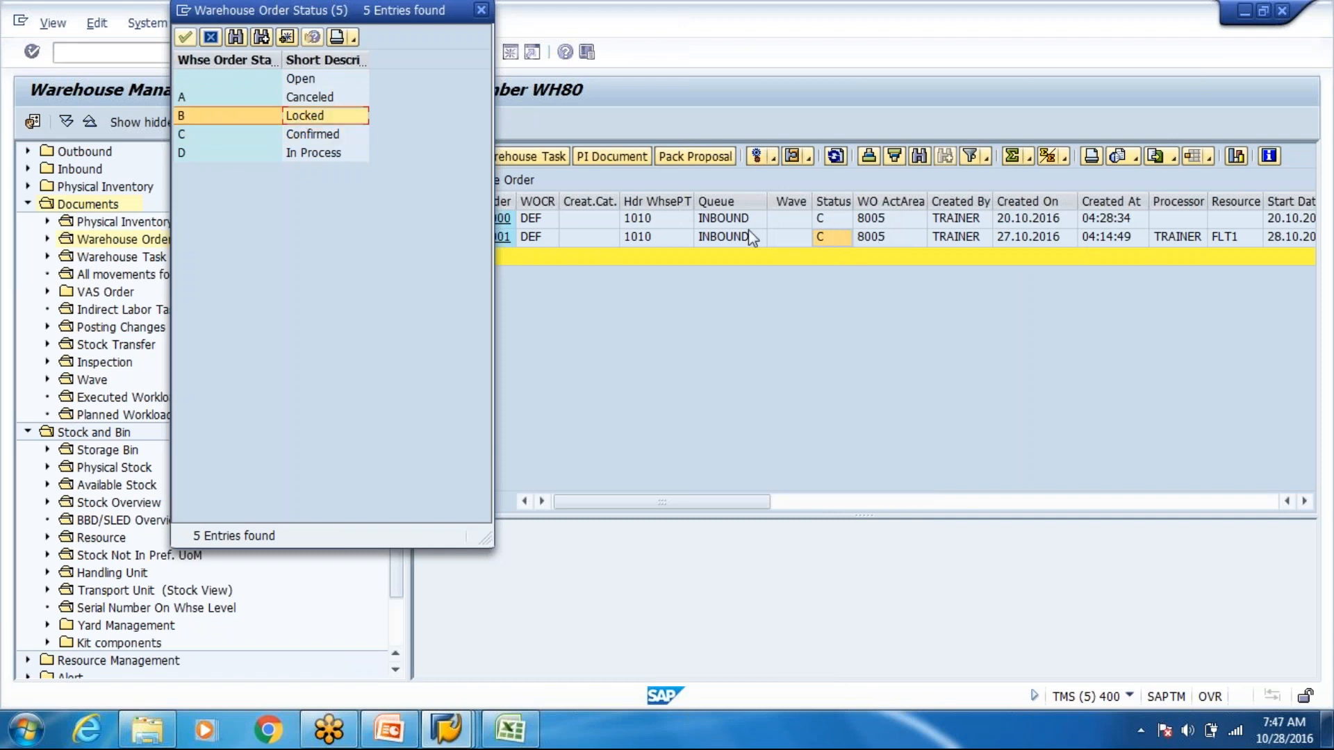
{"action": "left_click", "coordinate": [481, 10]}
{"action": "left_click", "coordinate": [846, 238]}
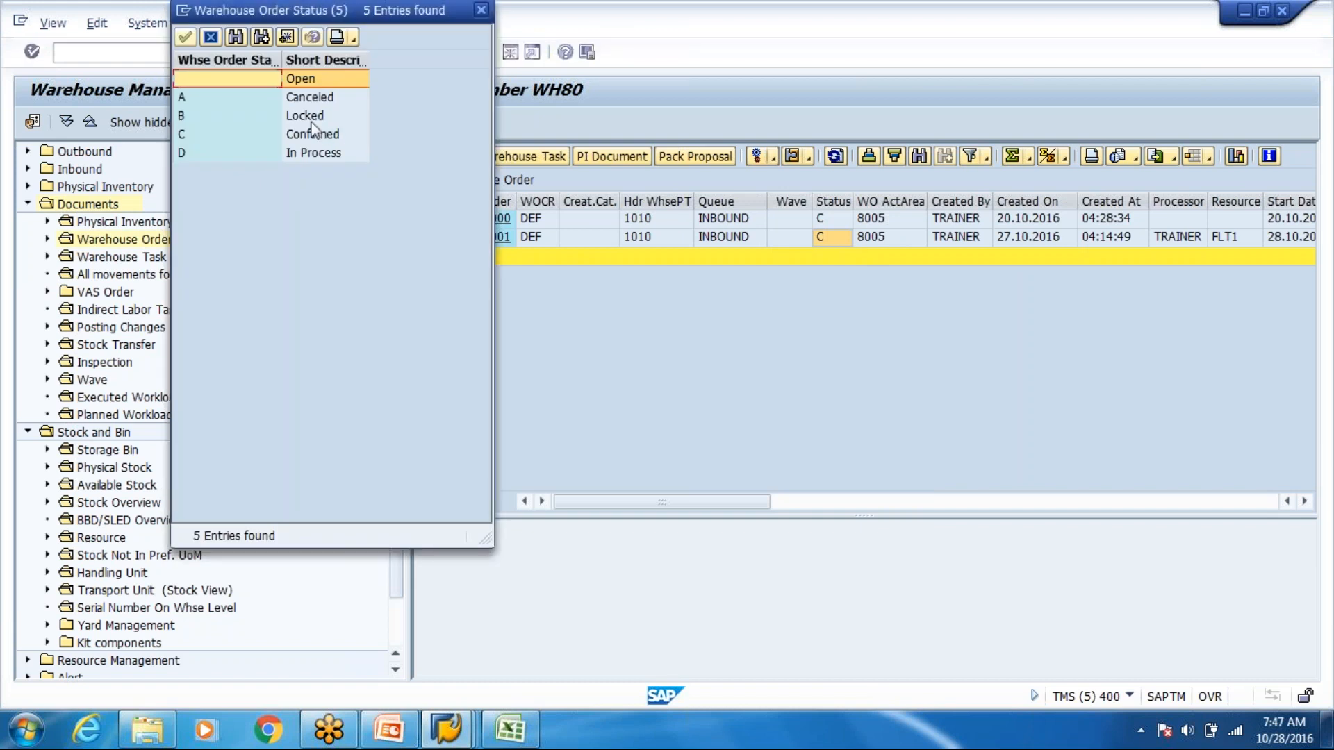
{"action": "left_click", "coordinate": [310, 119]}
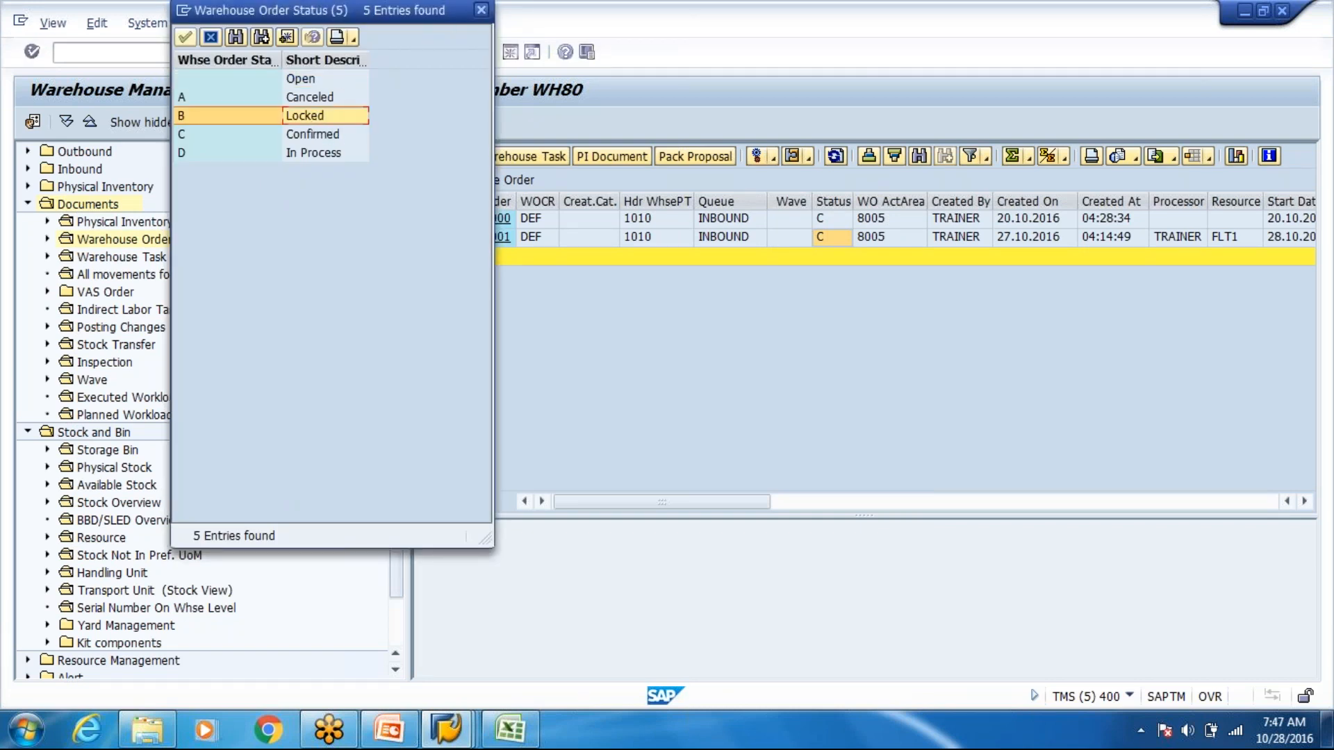
{"action": "left_click", "coordinate": [481, 10]}
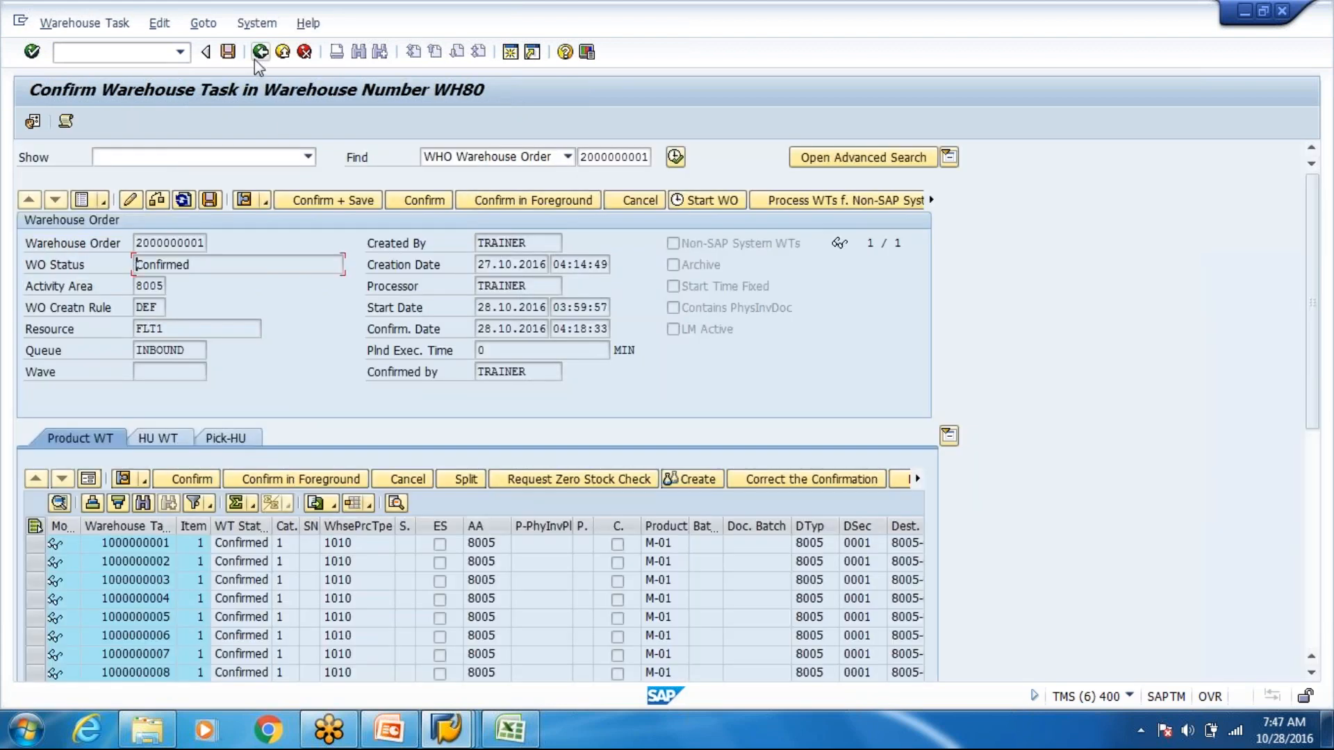
Switch to the PowerPoint presentation, review the Resource Management slide and end the slide show
{"action": "left_click", "coordinate": [445, 735]}
{"action": "left_click", "coordinate": [408, 723]}
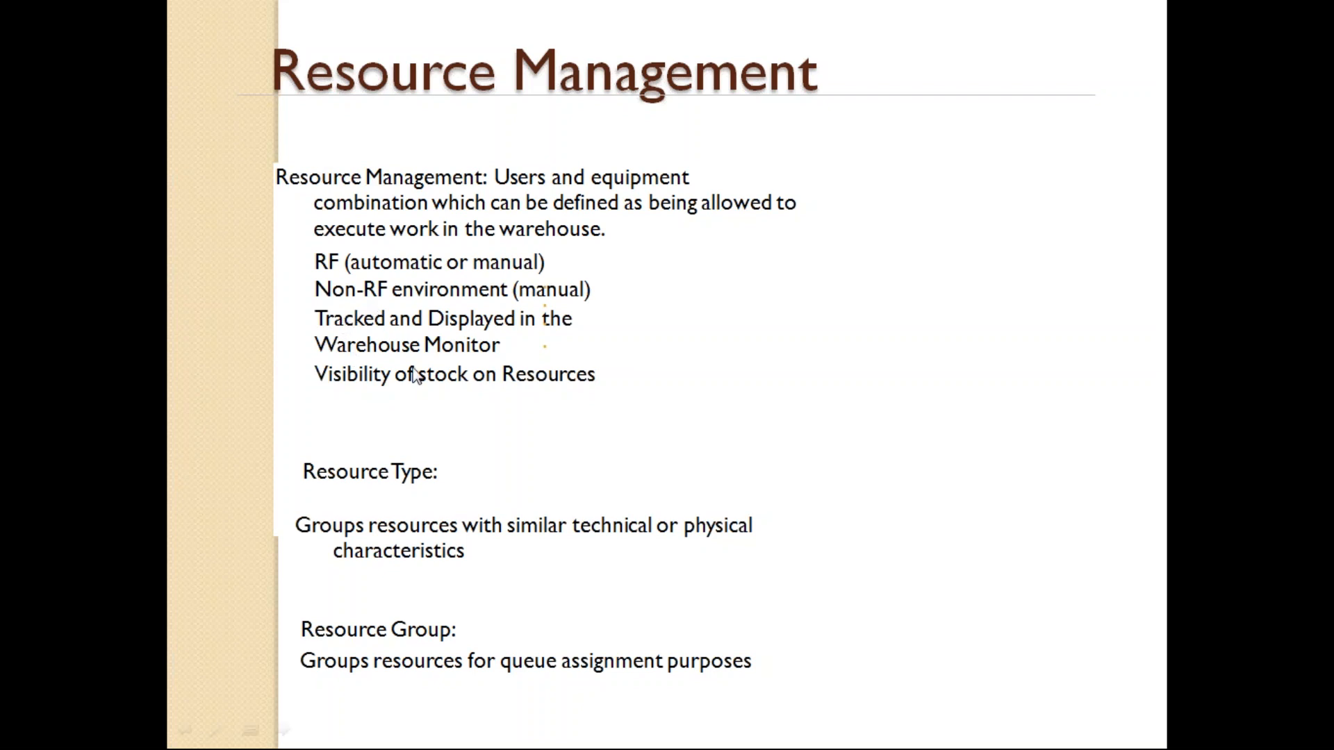
{"action": "key", "text": "alt+Tab"}
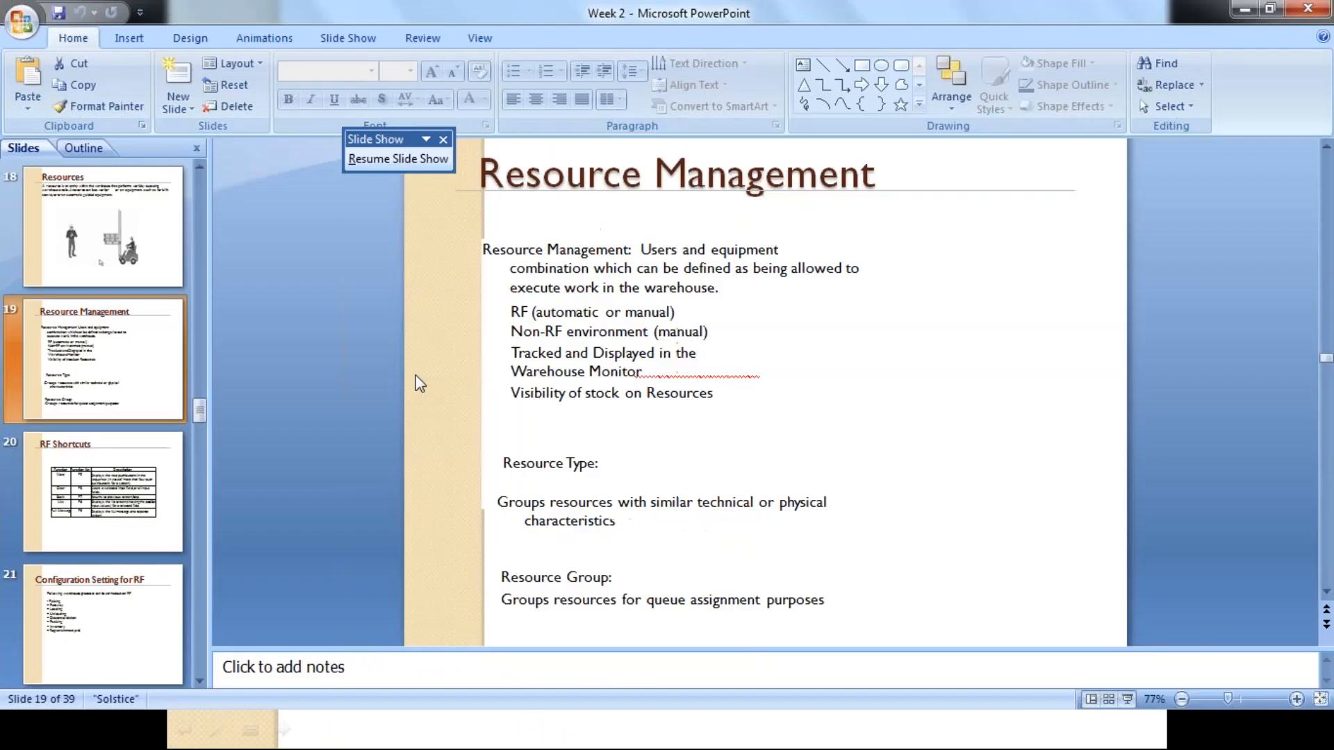
{"action": "key", "text": "alt+Tab"}
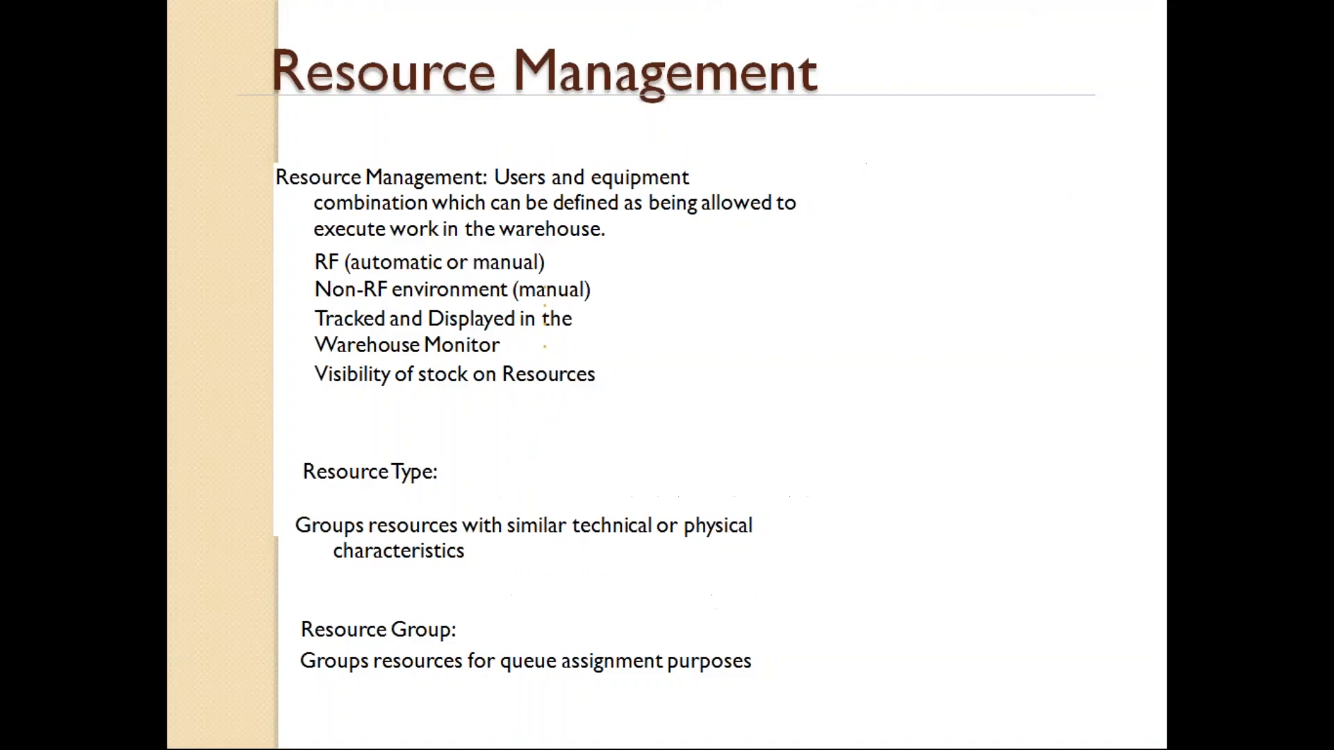
{"action": "key", "text": "Escape"}
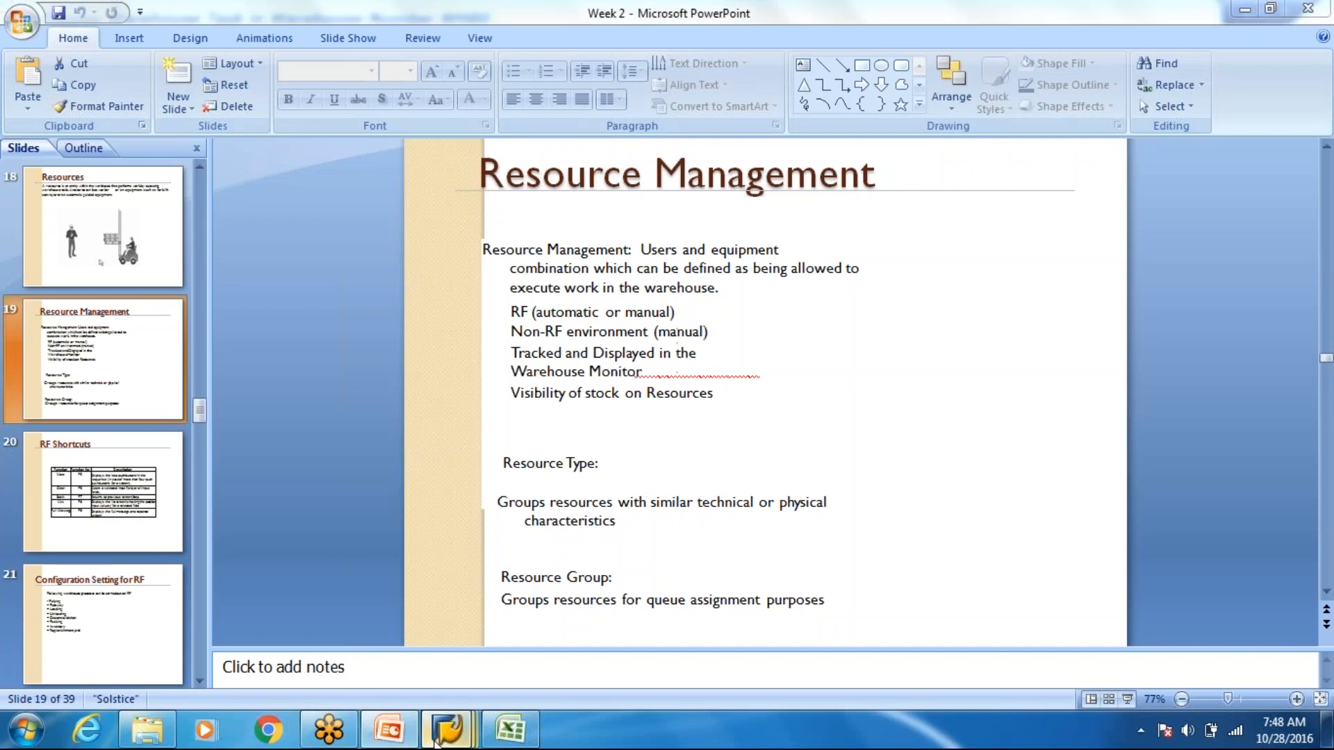
Return to the Warehouse Management Monitor and list all resources under Resource Management without selection restrictions
{"action": "mouse_move", "coordinate": [445, 730]}
{"action": "left_click", "coordinate": [983, 649]}
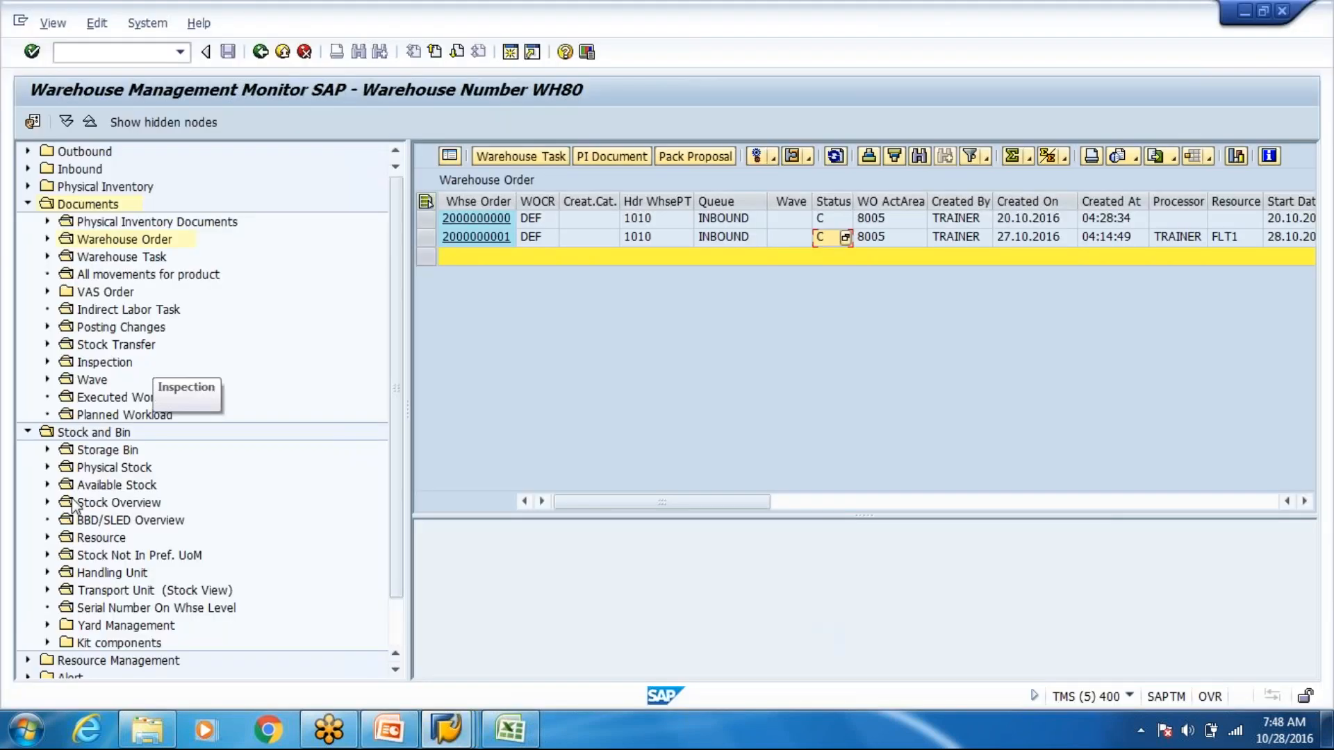
{"action": "left_click", "coordinate": [26, 662]}
{"action": "scroll", "coordinate": [142, 603], "scroll_direction": "down", "scroll_amount": 2}
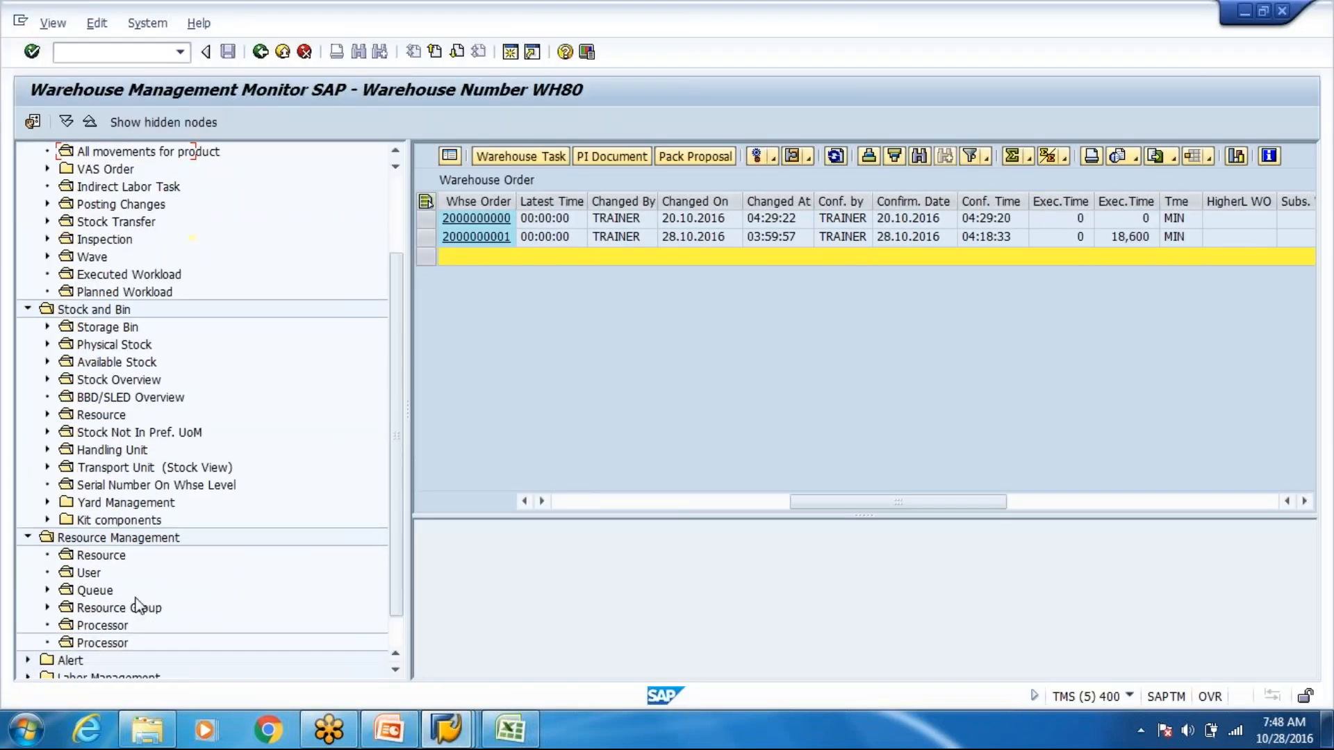
{"action": "left_click", "coordinate": [112, 525]}
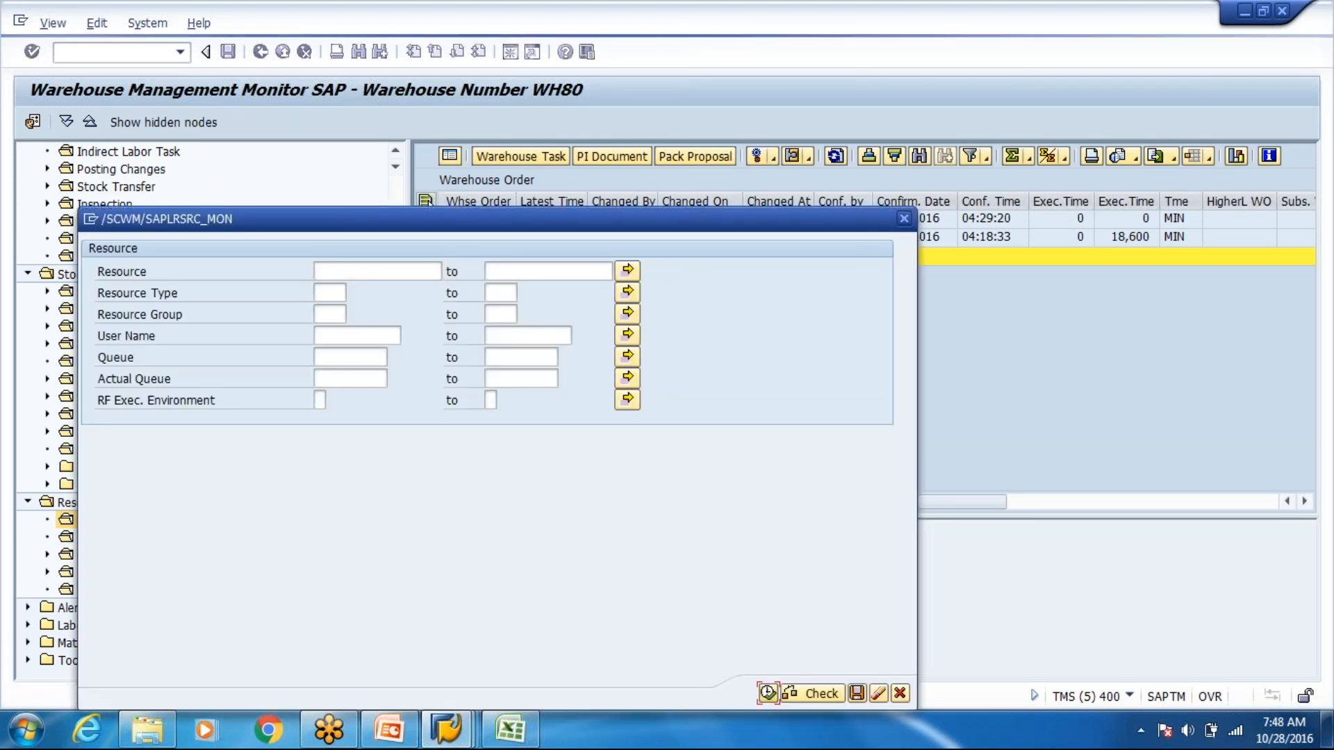
{"action": "left_click", "coordinate": [767, 693]}
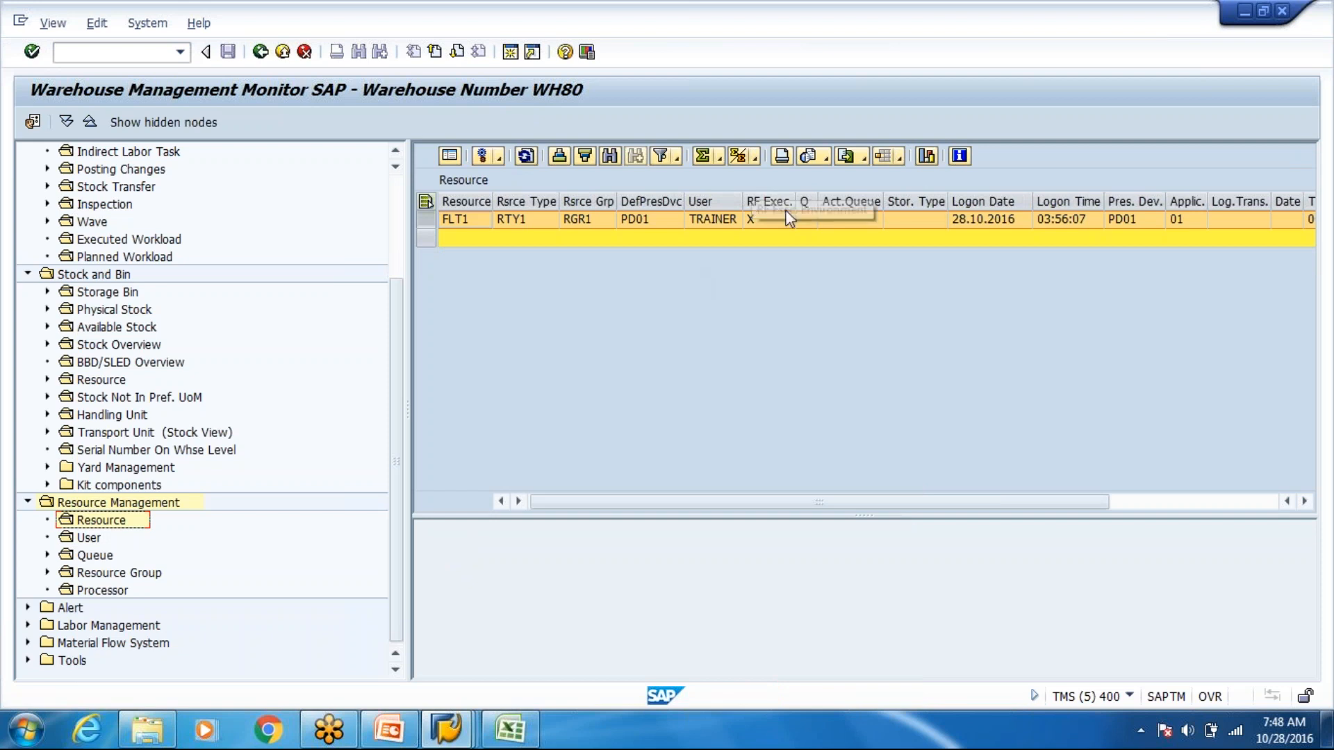
Examine resource FLT1's logon and queue details, then select its row and show the methods available for it
{"action": "left_click", "coordinate": [857, 225]}
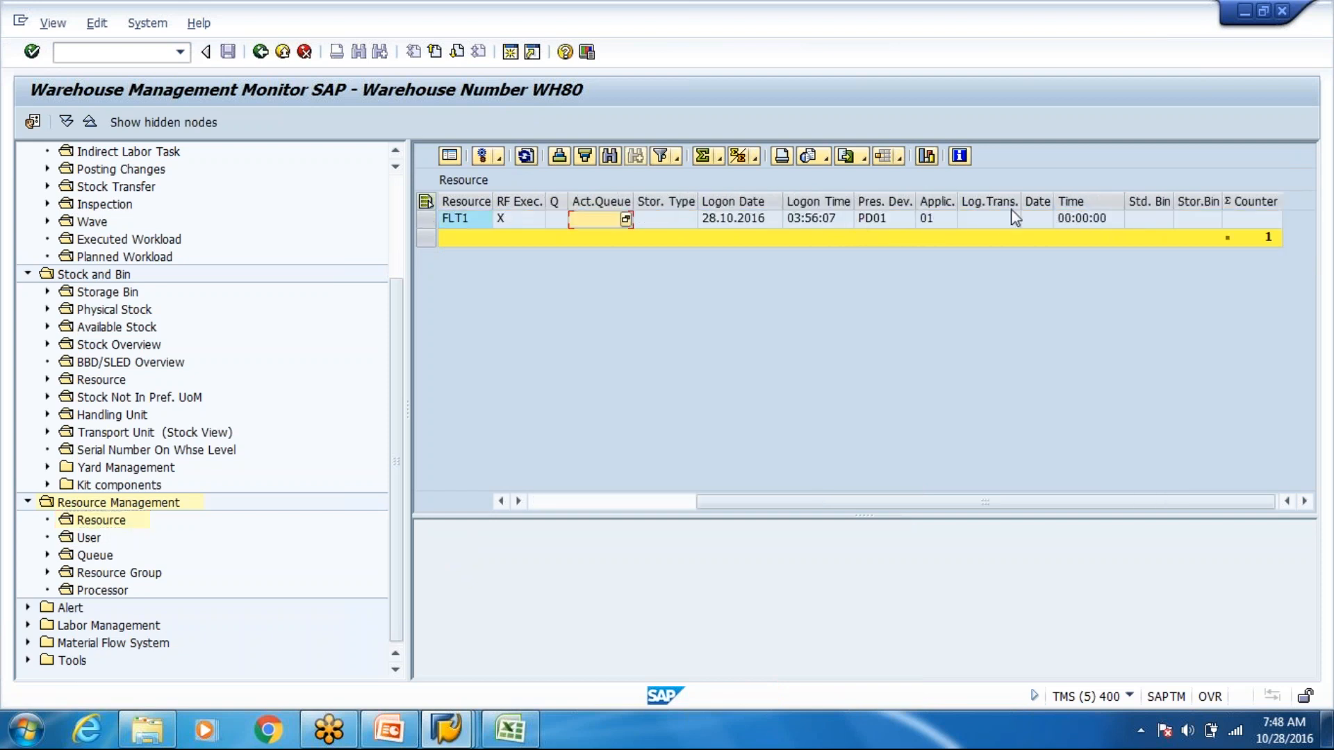
{"action": "left_click", "coordinate": [853, 220]}
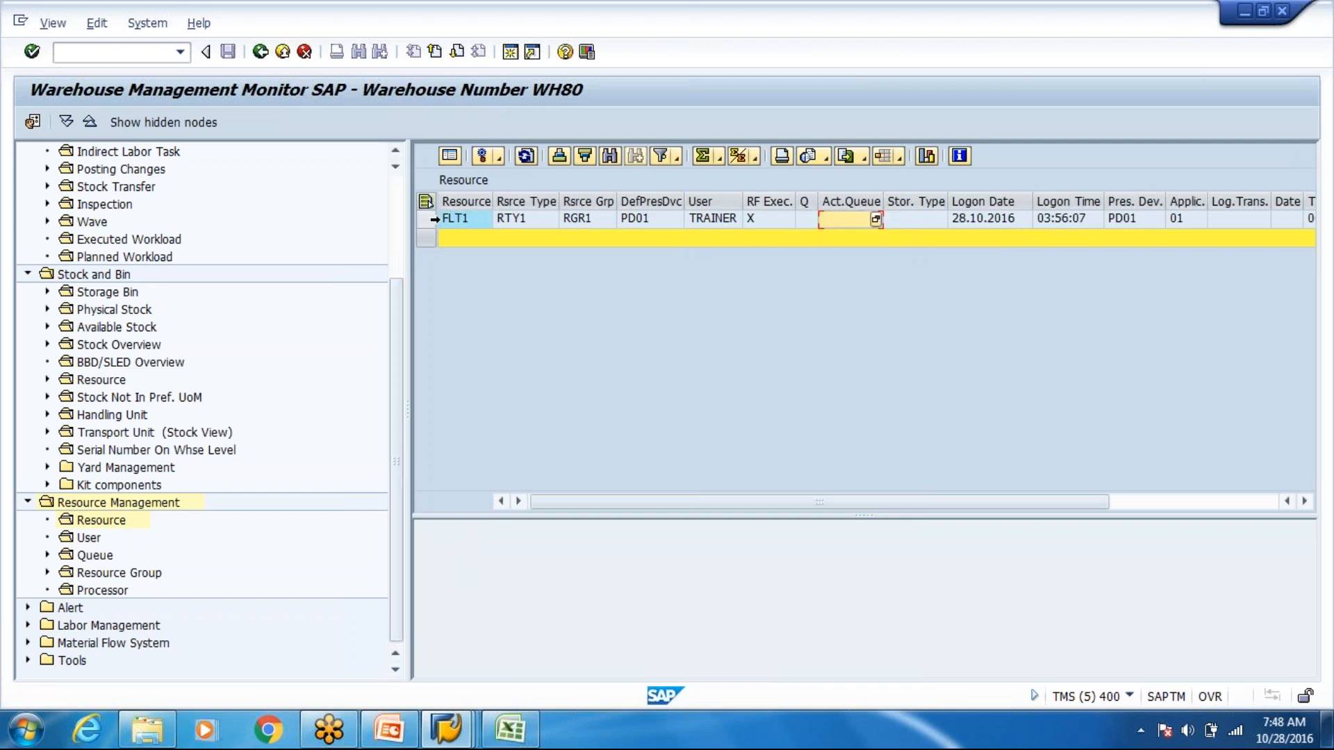
{"action": "left_click", "coordinate": [426, 219]}
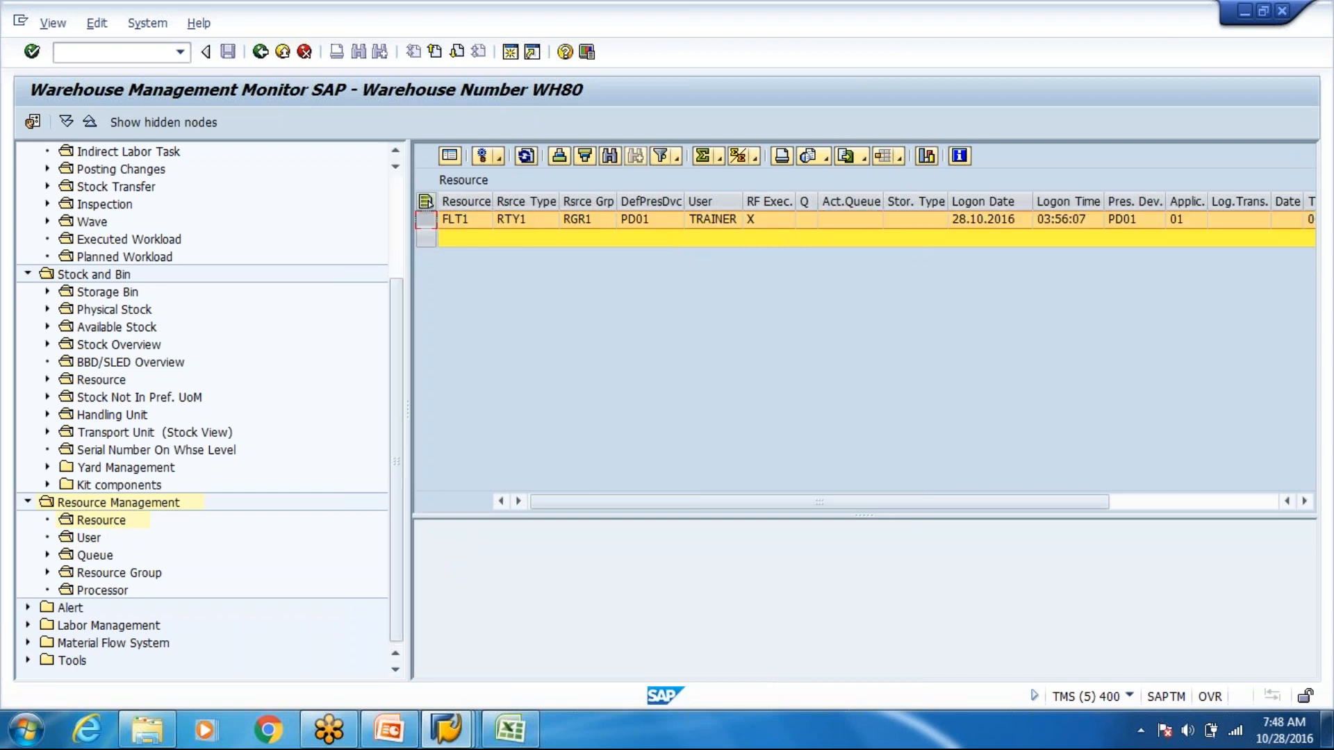
{"action": "left_click", "coordinate": [500, 157]}
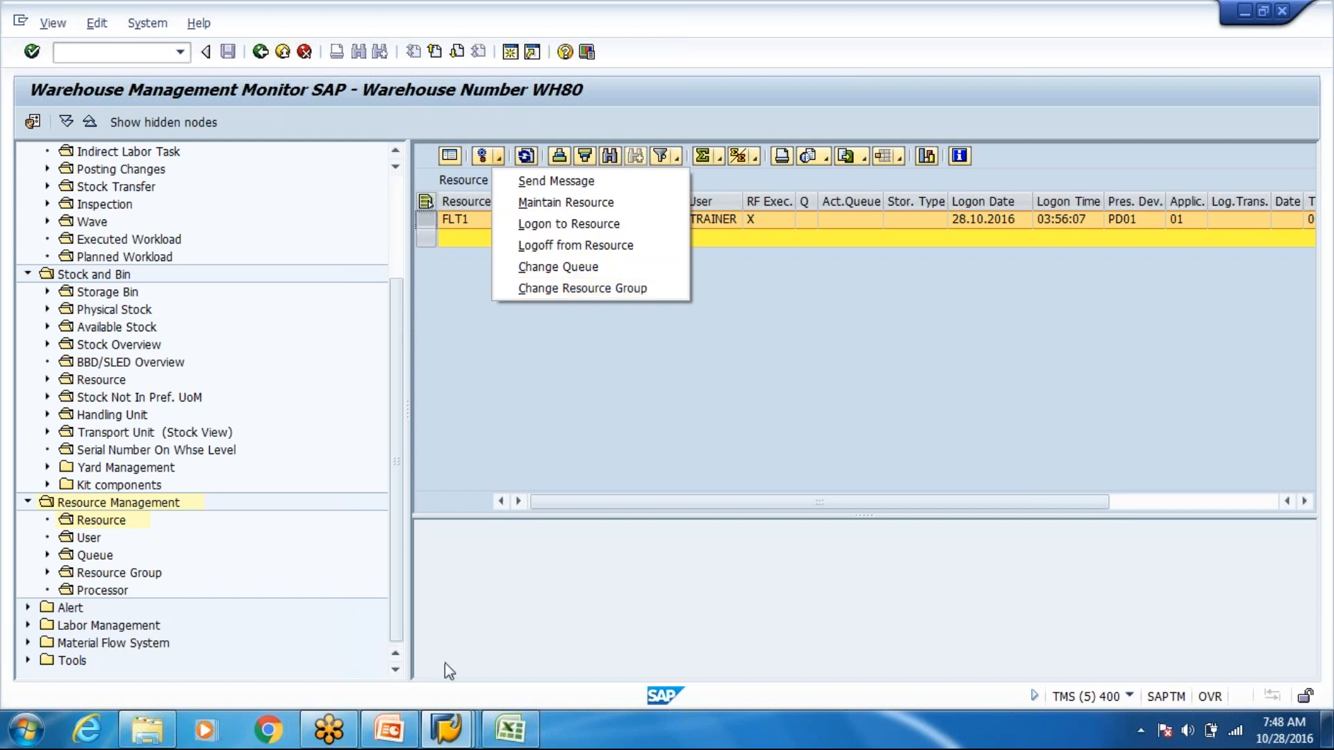
Display the RF Shortcuts slide in PowerPoint and review the function keys alongside the RF session's HU entry screen
{"action": "left_click", "coordinate": [408, 726]}
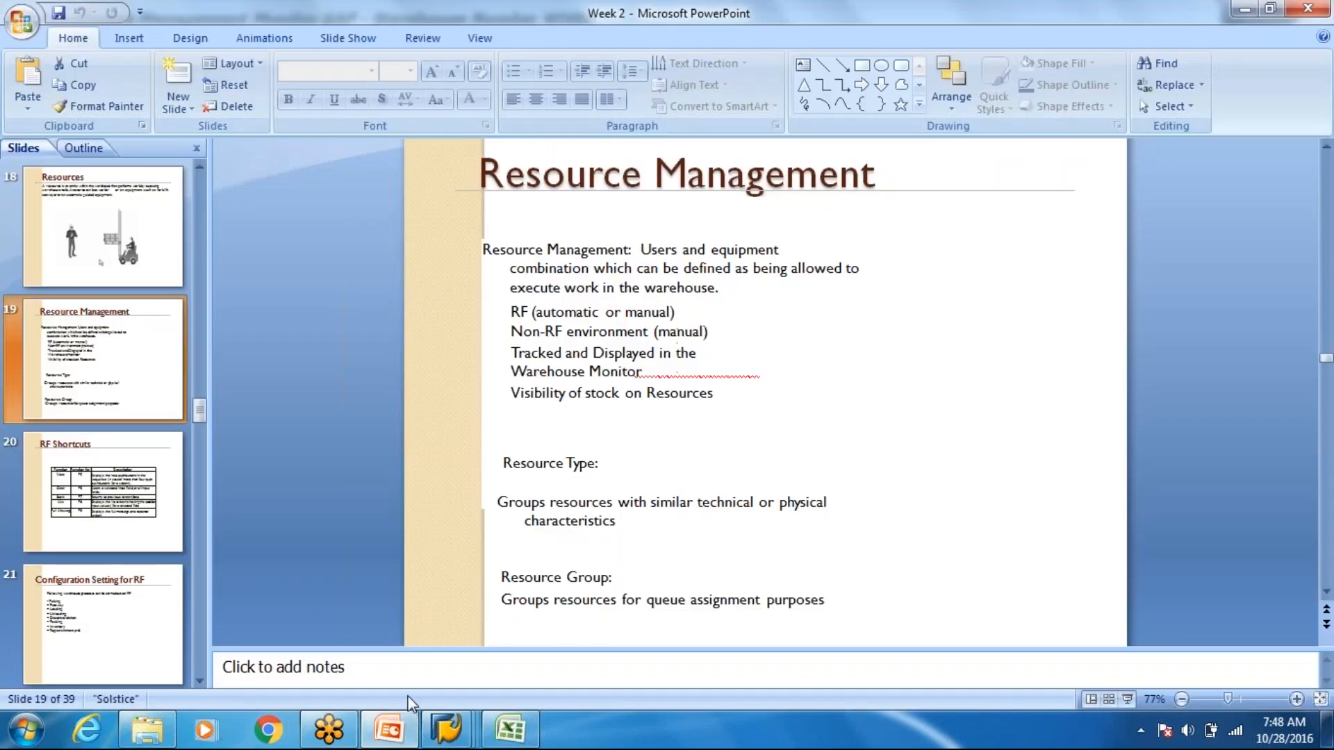
{"action": "left_click", "coordinate": [122, 503]}
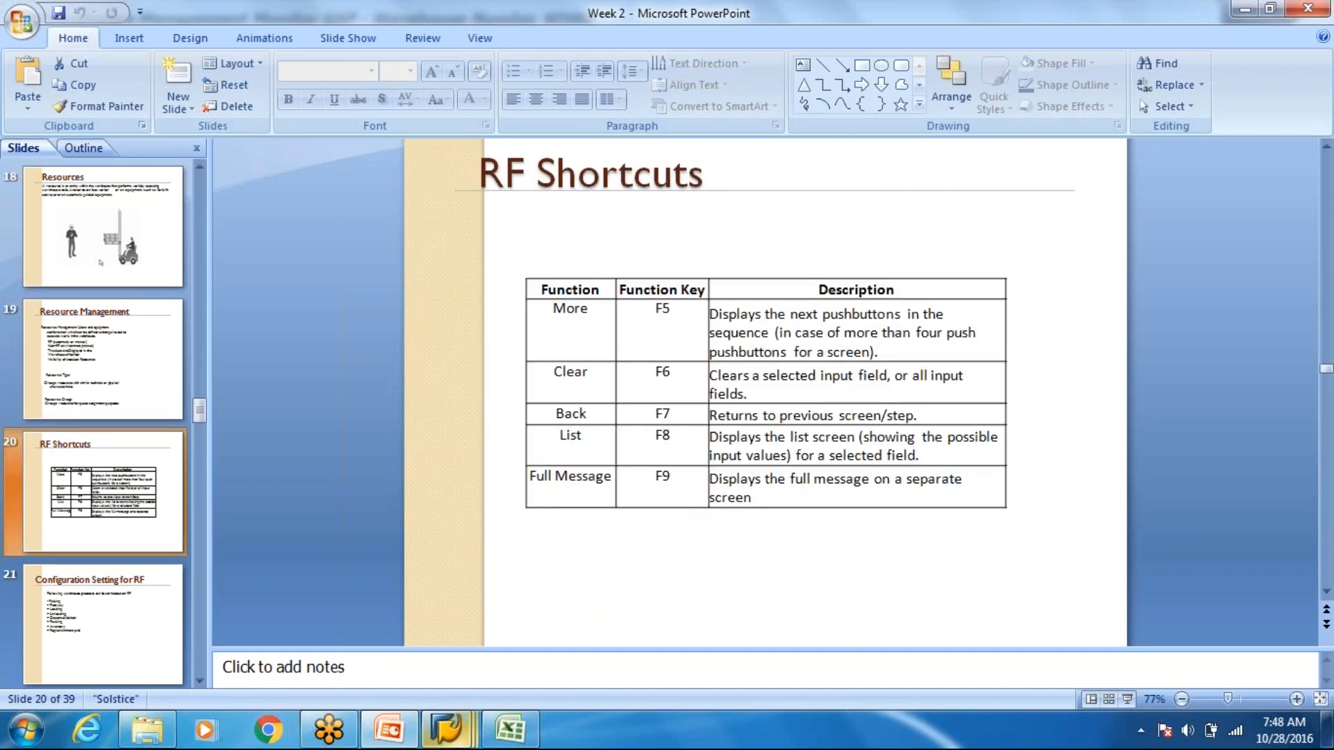
{"action": "left_click", "coordinate": [446, 730]}
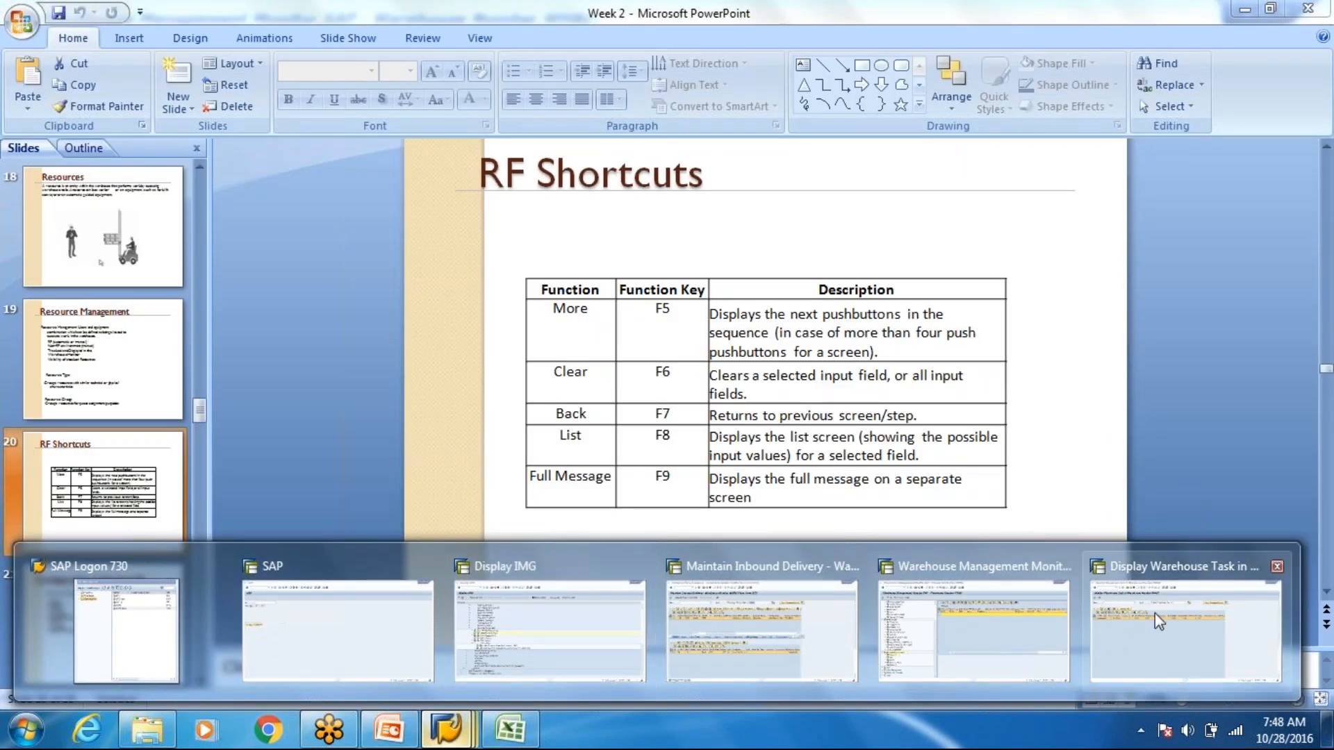
{"action": "left_click", "coordinate": [360, 590]}
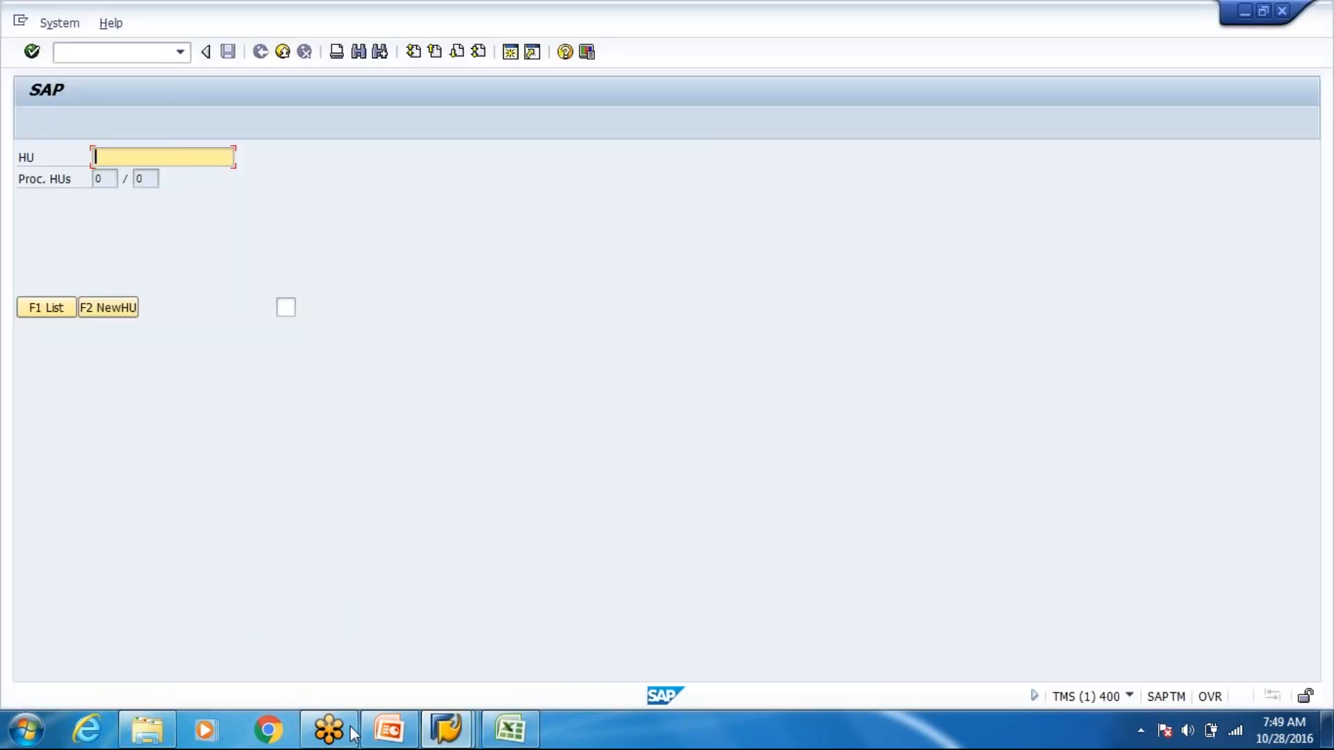
{"action": "left_click", "coordinate": [512, 739]}
{"action": "left_click", "coordinate": [389, 729]}
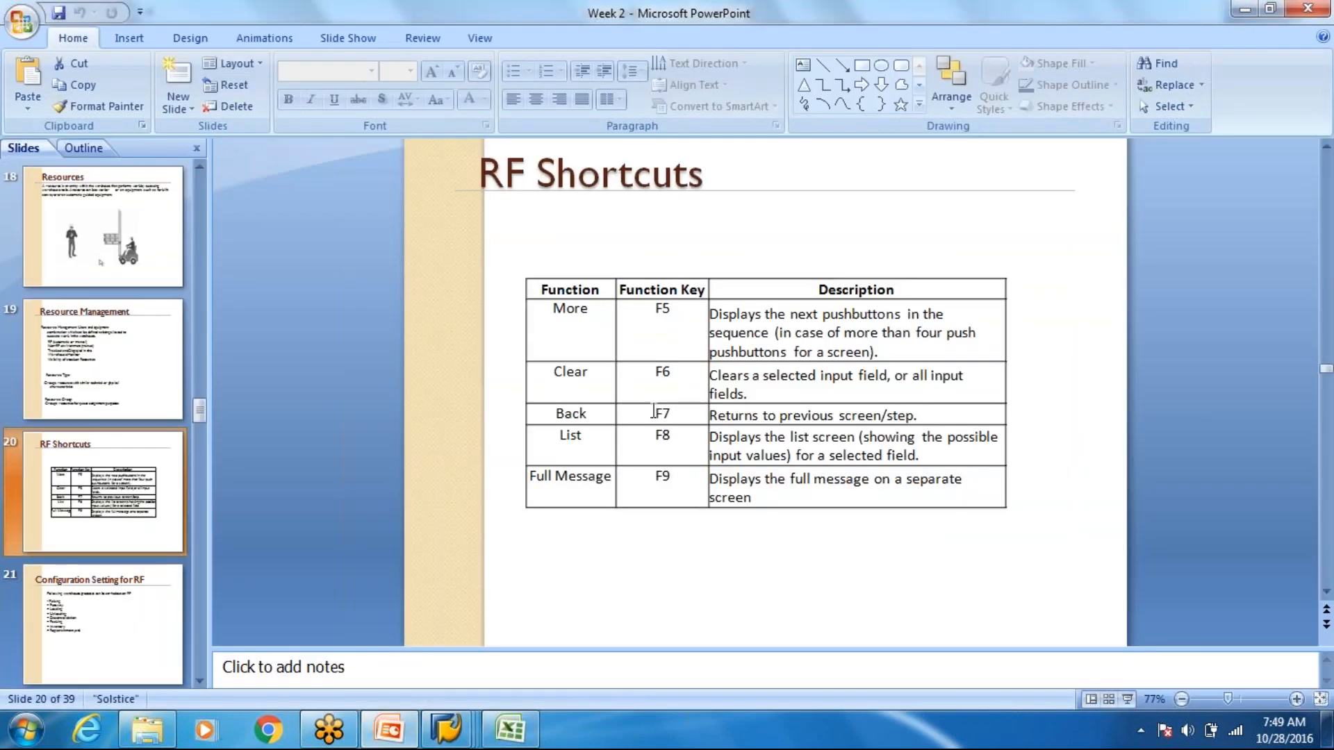
In the RF session, go back from HU entry to the delivery 11253 details and try to continue processing that delivery
{"action": "key", "text": "alt+Tab"}
{"action": "key", "text": "alt+Tab"}
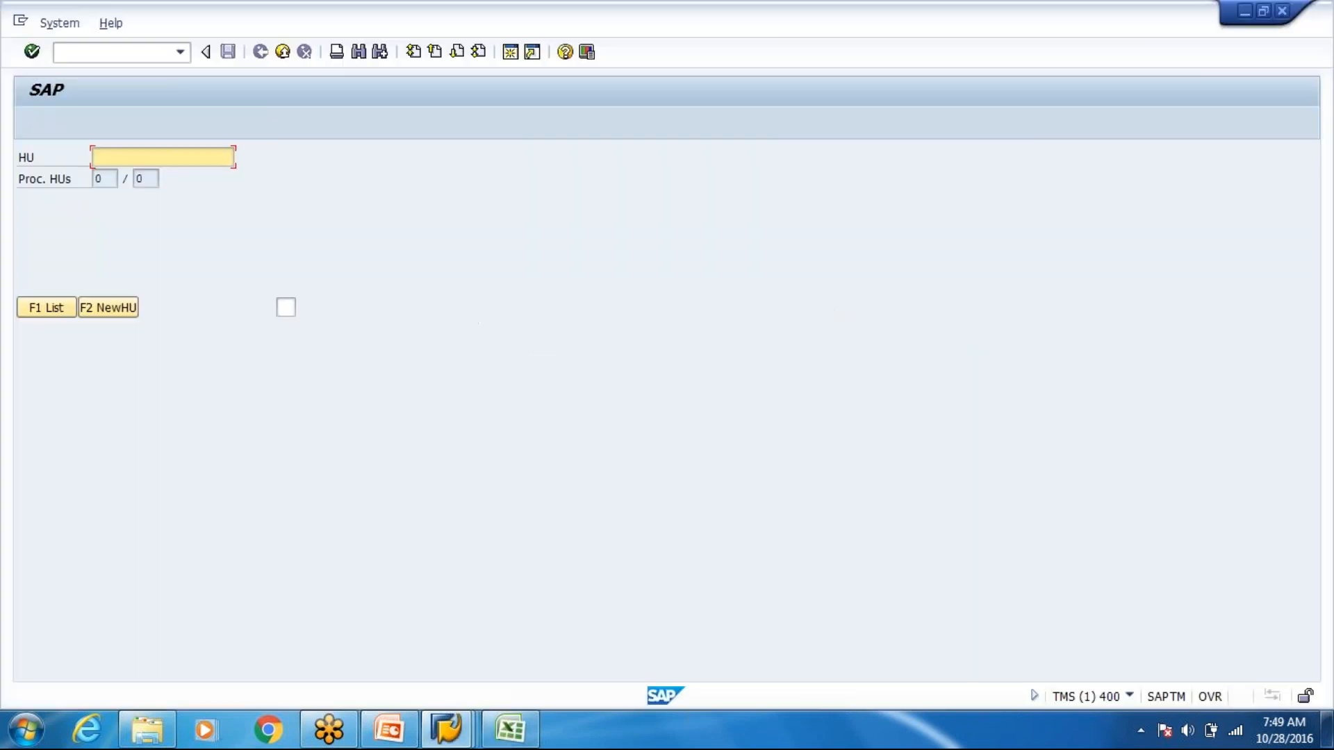
{"action": "key", "text": "F7"}
{"action": "key", "text": "F7"}
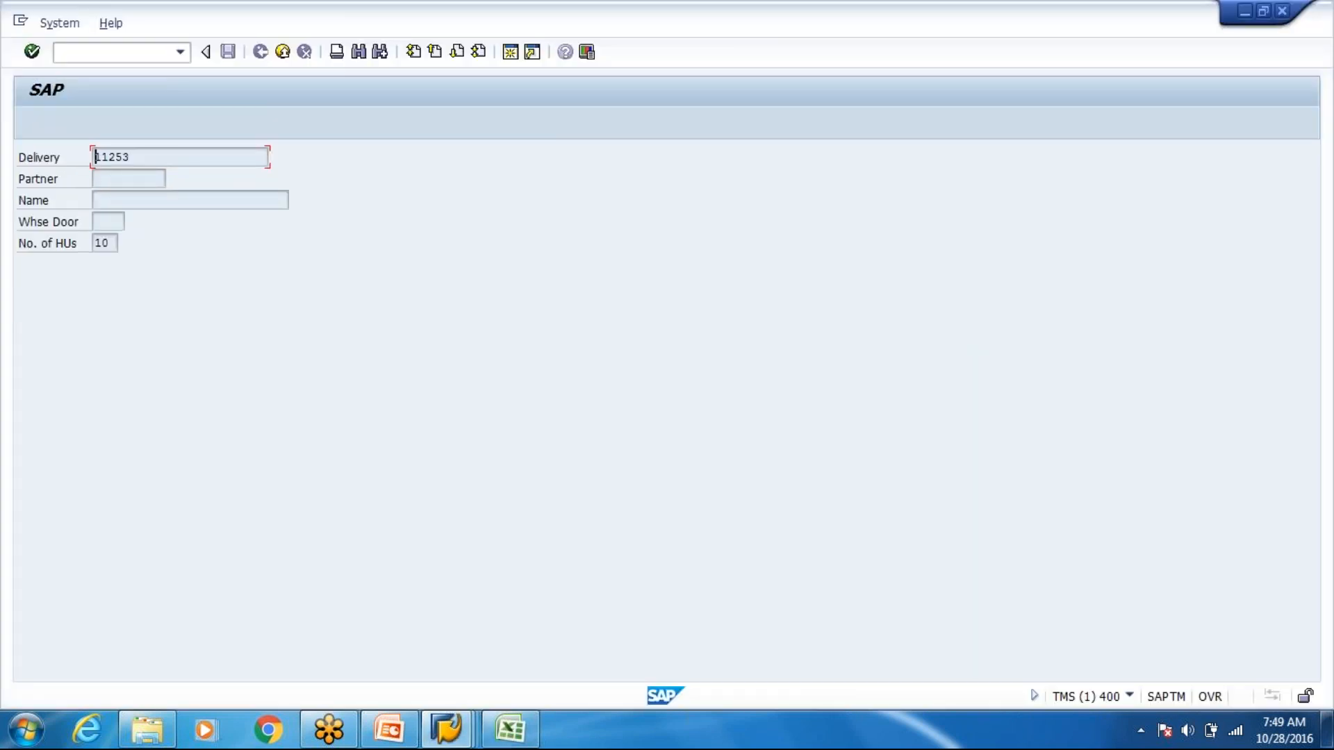
{"action": "key", "text": "Return"}
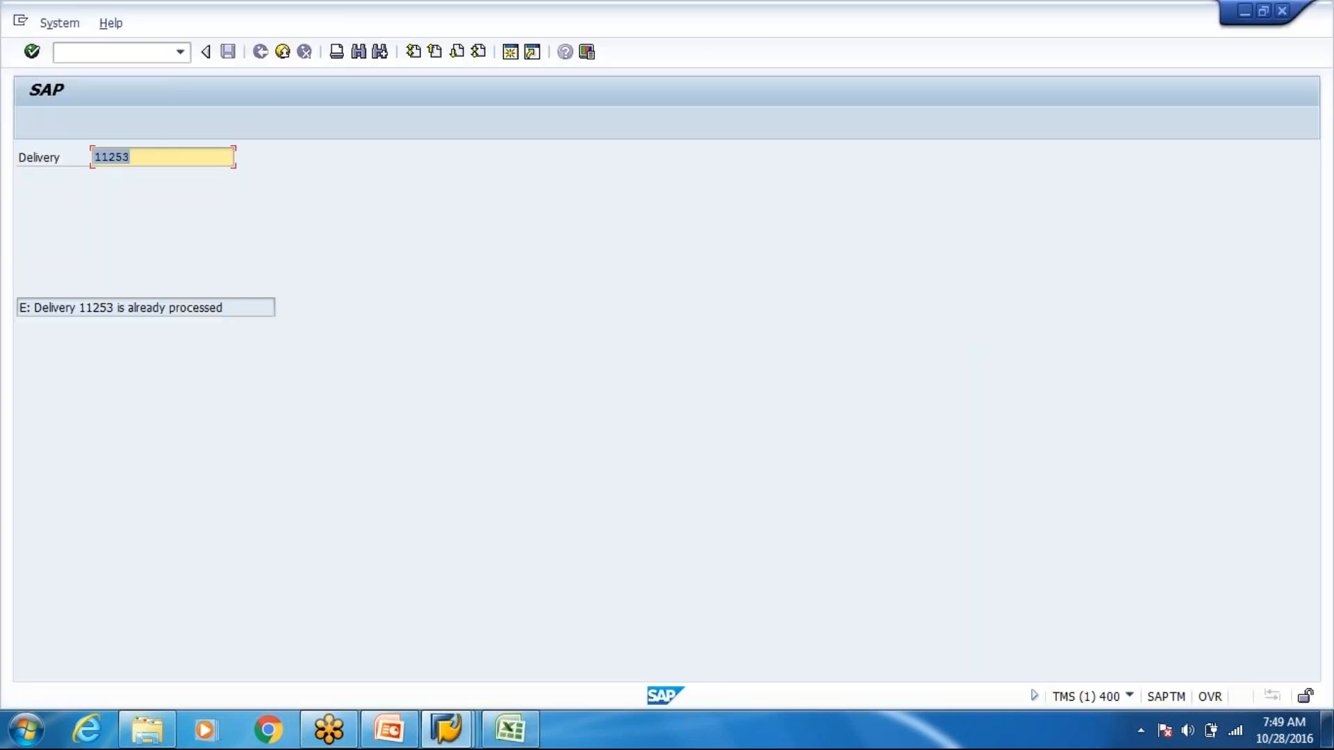
Switch to the RF Shortcuts slide and look up the function for clearing an input field
{"action": "key", "text": "alt+Tab"}
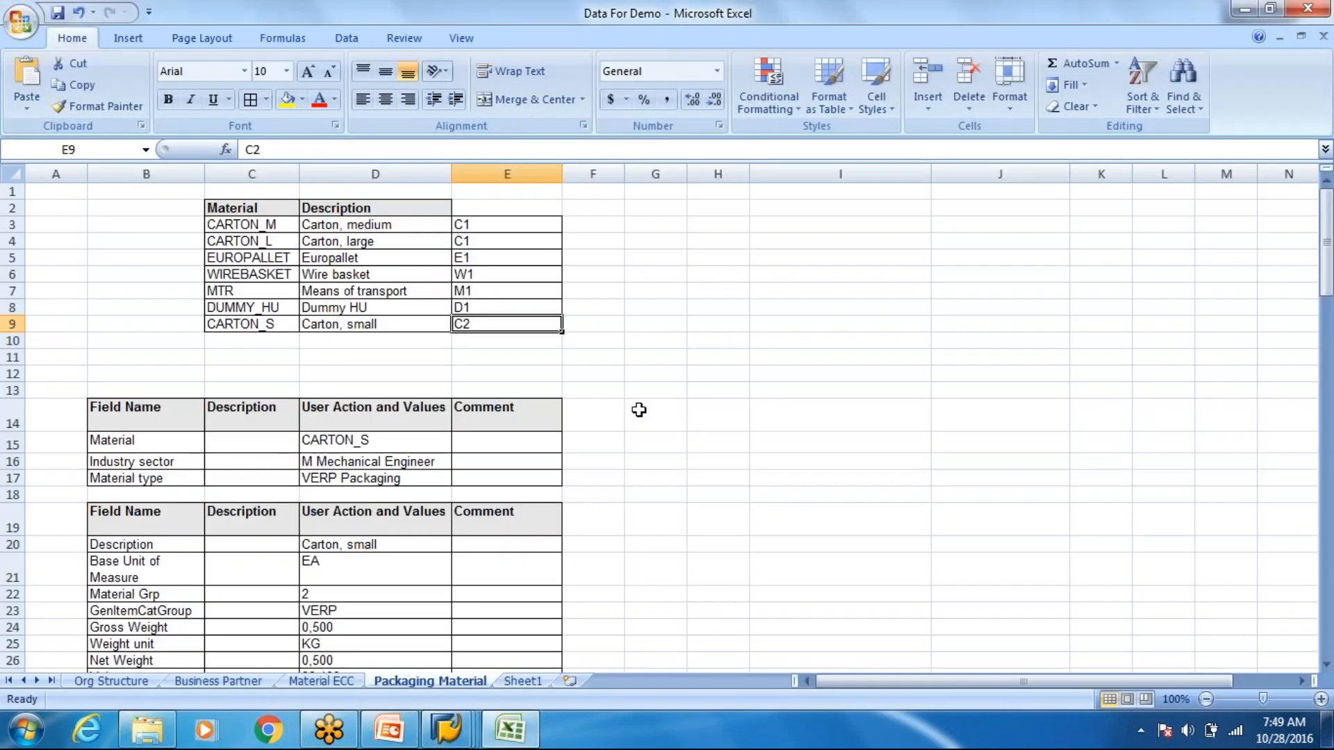
{"action": "key", "text": "alt+Tab"}
{"action": "key", "text": "alt+Tab"}
{"action": "key", "text": "alt+Tab"}
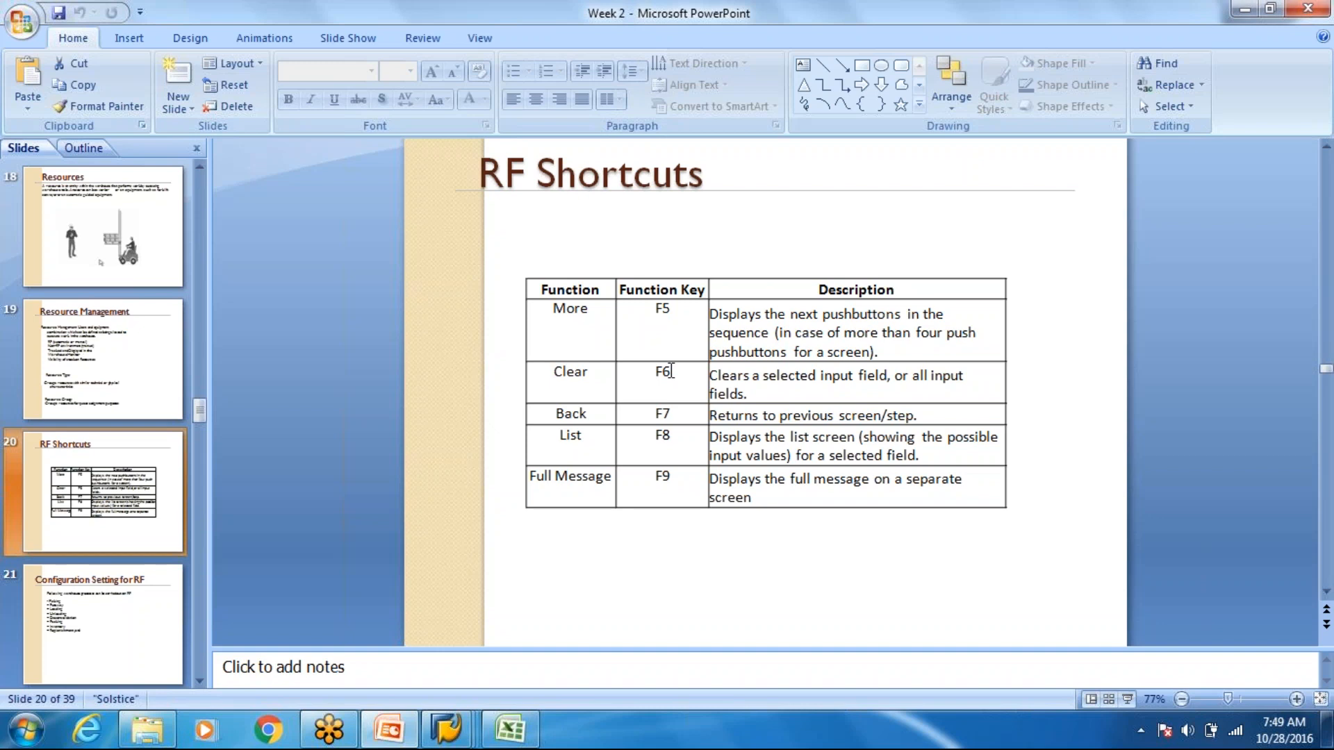
Clear the delivery field in the RF session, then enter delivery 11253 again and try to submit it
{"action": "key", "text": "alt+Tab"}
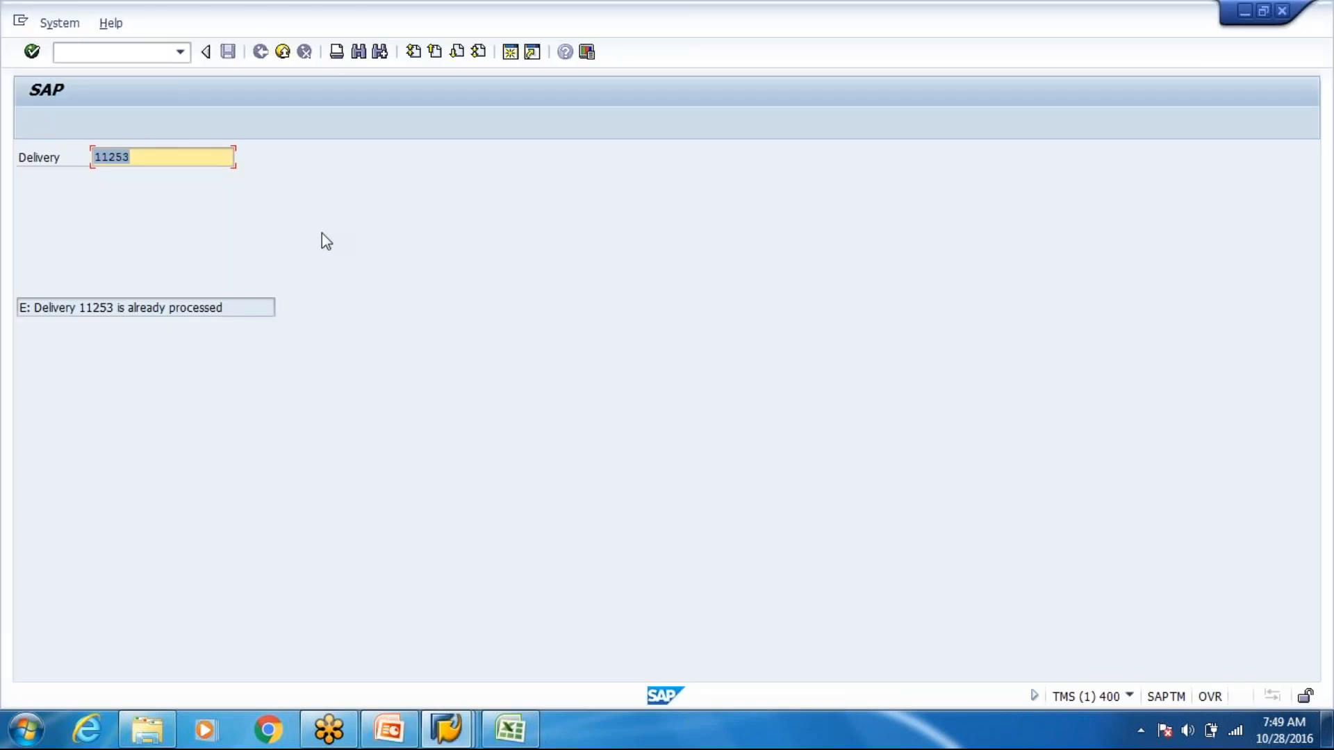
{"action": "key", "text": "Delete"}
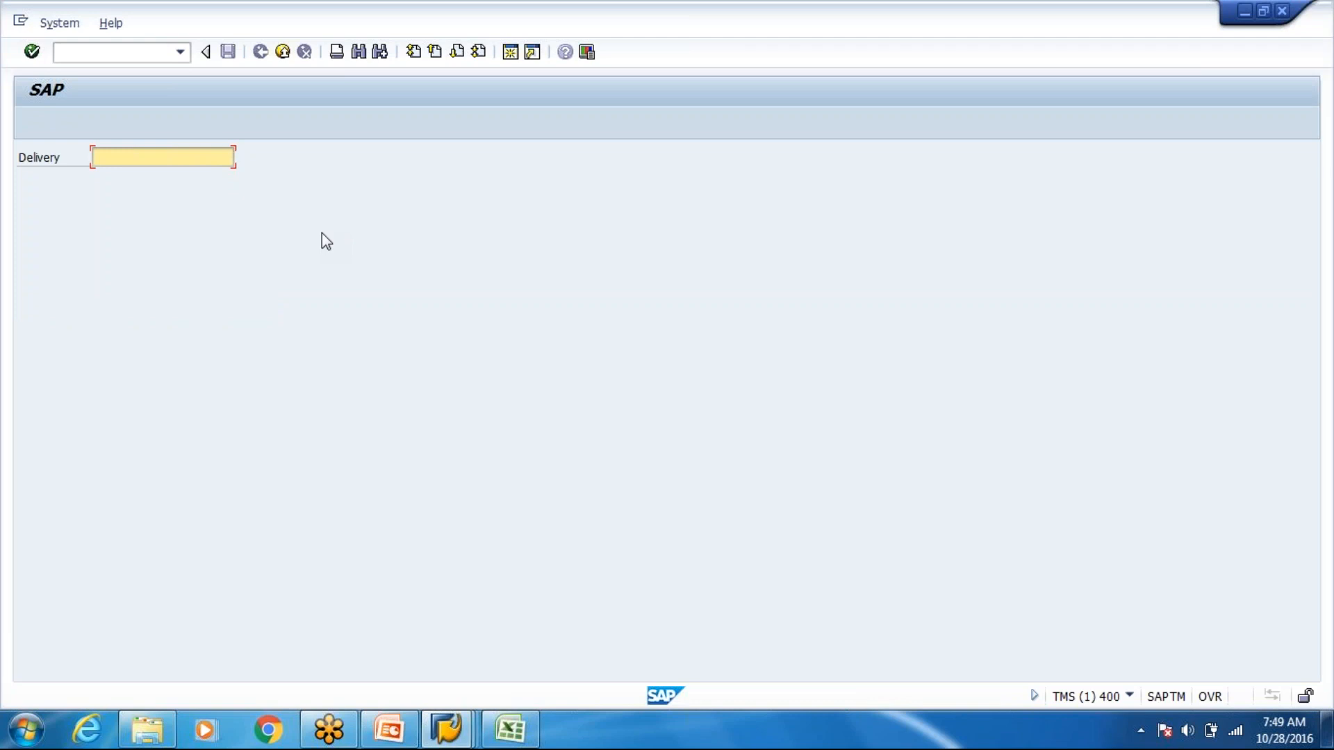
{"action": "key", "text": "Down"}
{"action": "key", "text": "Return"}
{"action": "key", "text": "Return"}
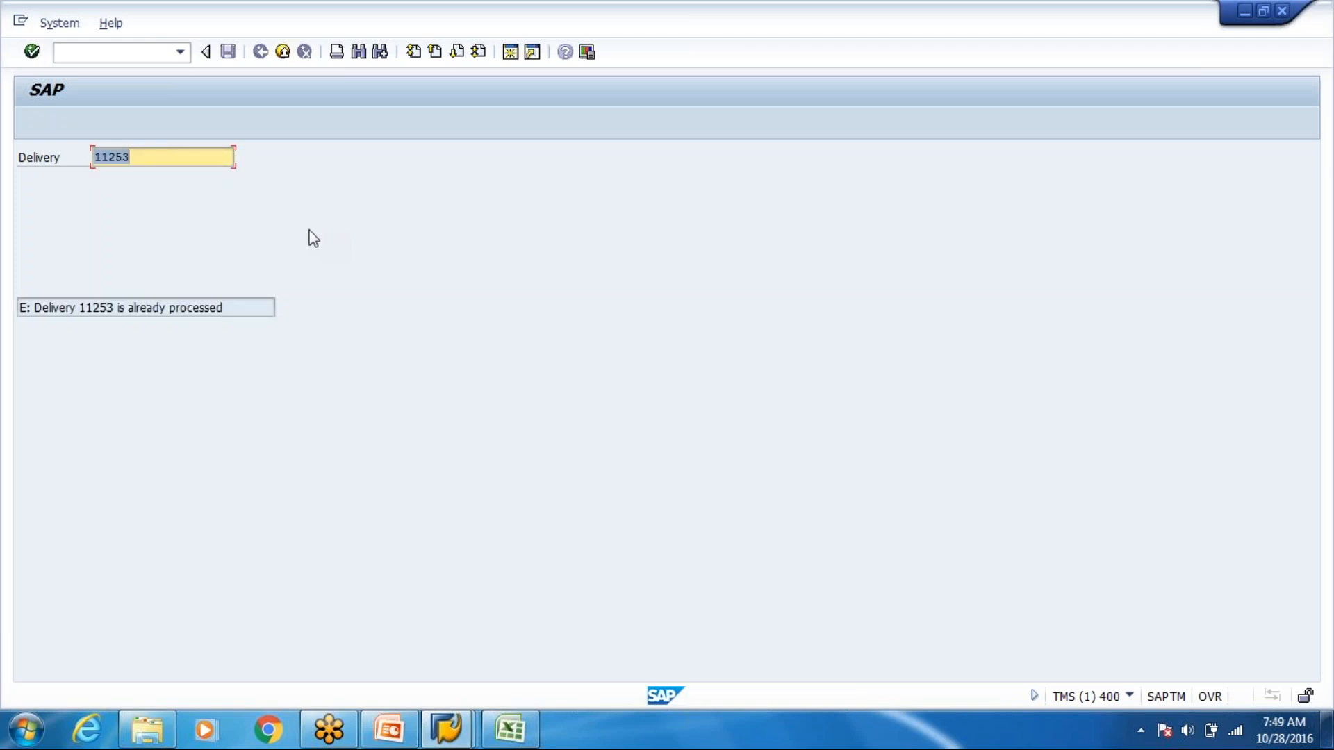
Place the cursor in the RF delivery field, then return to the RF Shortcuts slide to review the remaining shortcuts
{"action": "key", "text": "alt+Tab"}
{"action": "key", "text": "alt+Tab"}
{"action": "left_click", "coordinate": [170, 151]}
{"action": "left_click", "coordinate": [380, 742]}
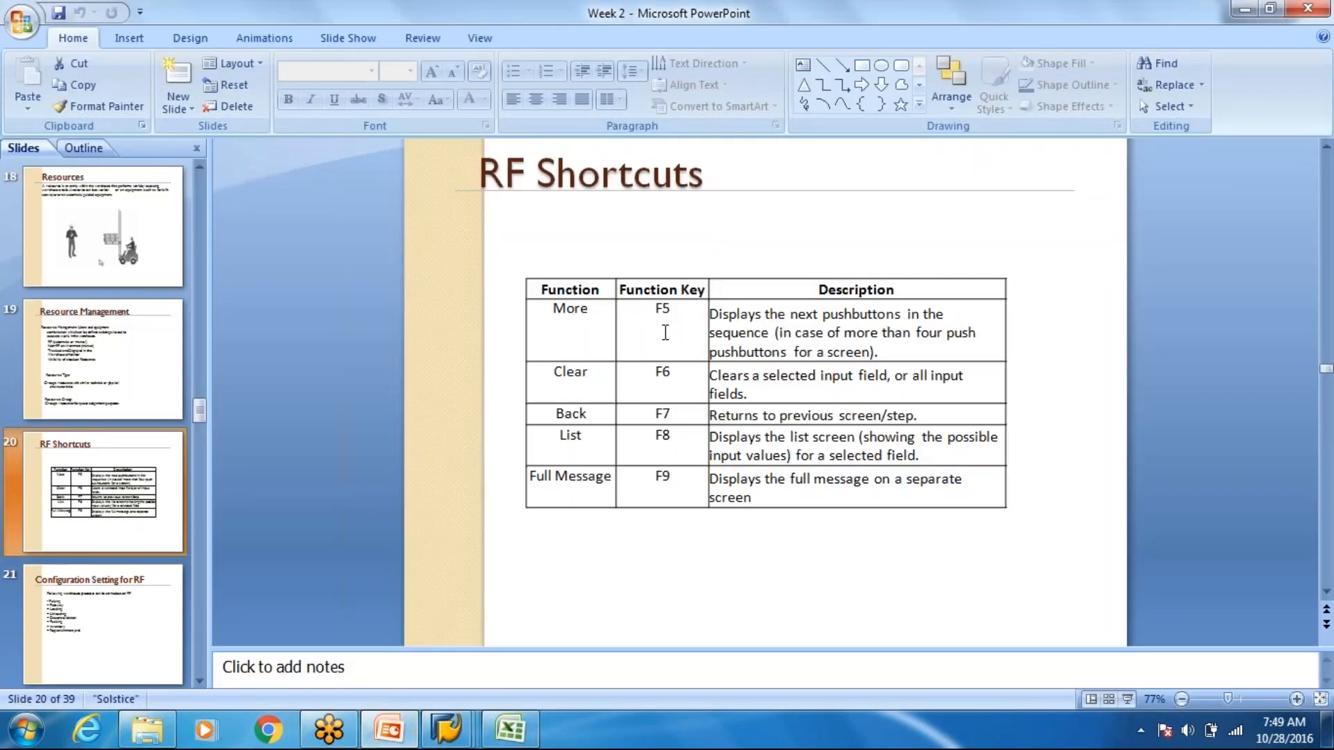
Submit delivery 11253 again in the RF session and compare the response with the functions on the RF Shortcuts slide
{"action": "key", "text": "alt+Tab"}
{"action": "key", "text": "Return"}
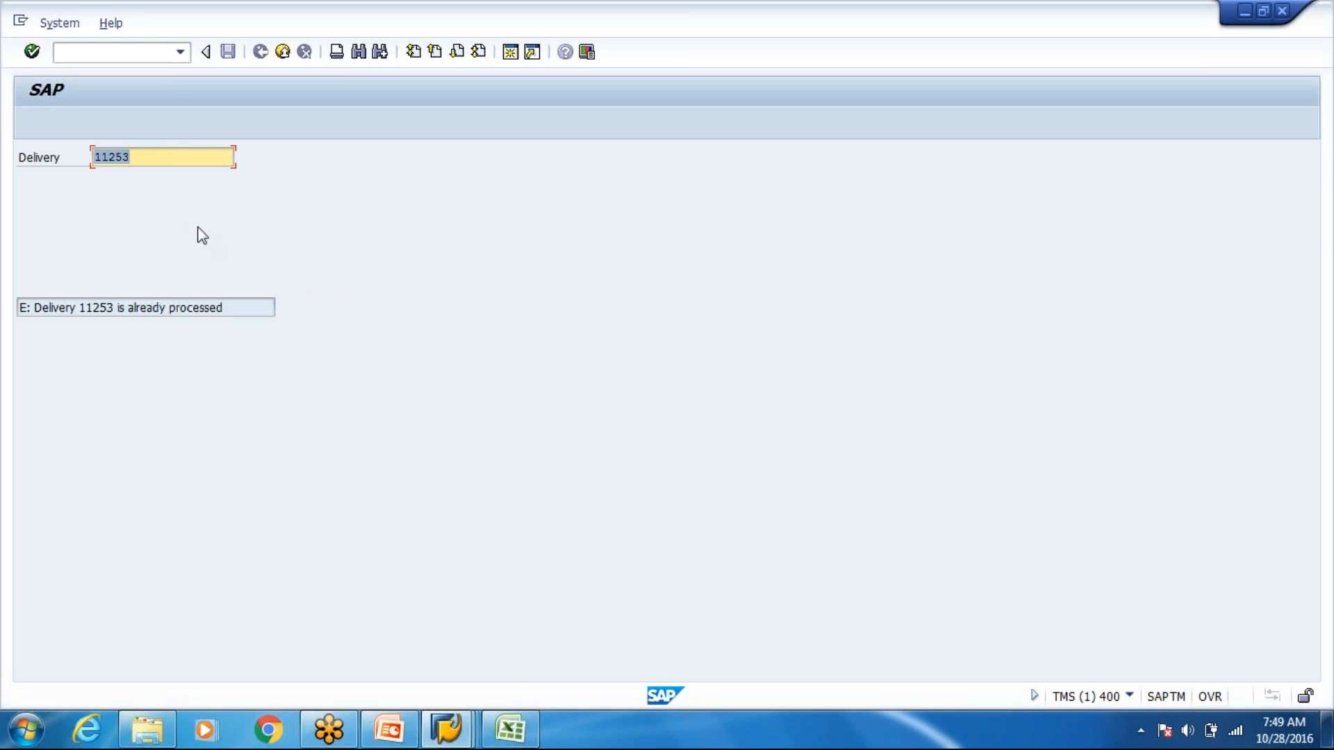
{"action": "key", "text": "alt+Tab"}
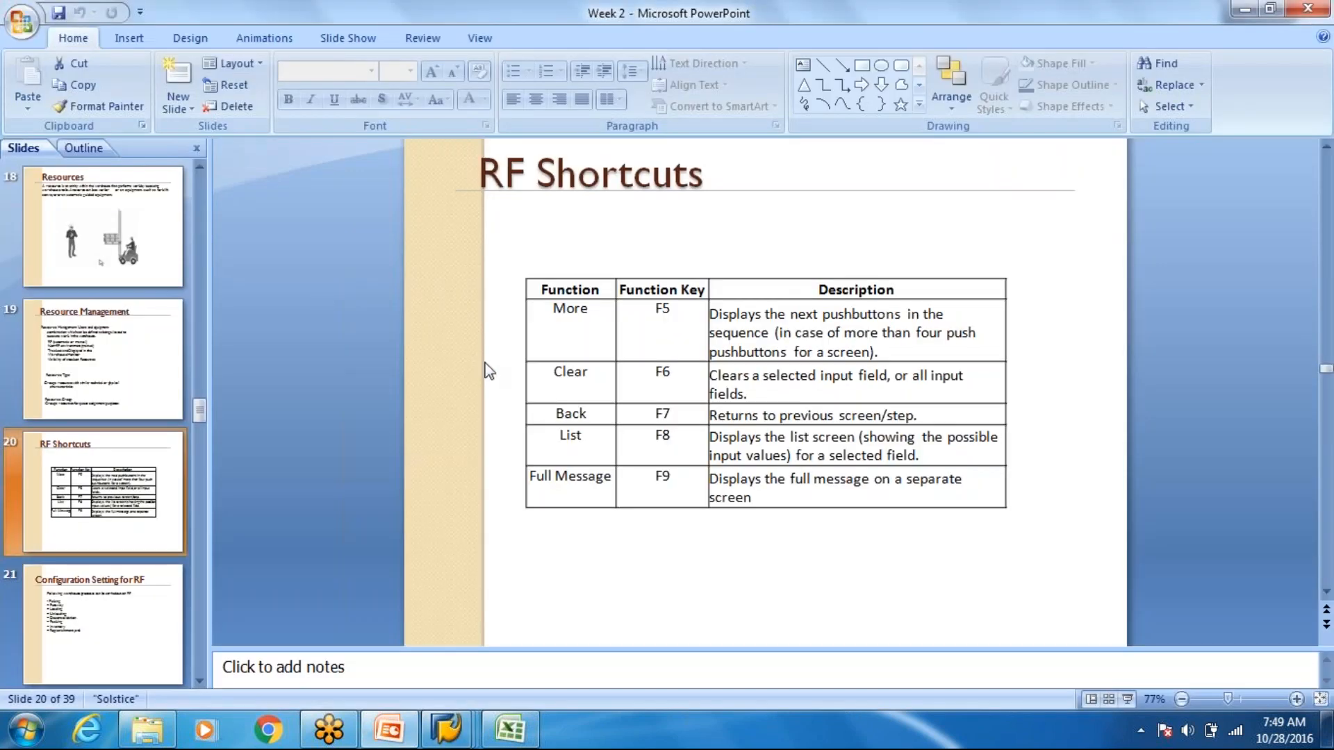
{"action": "key", "text": "alt+Tab"}
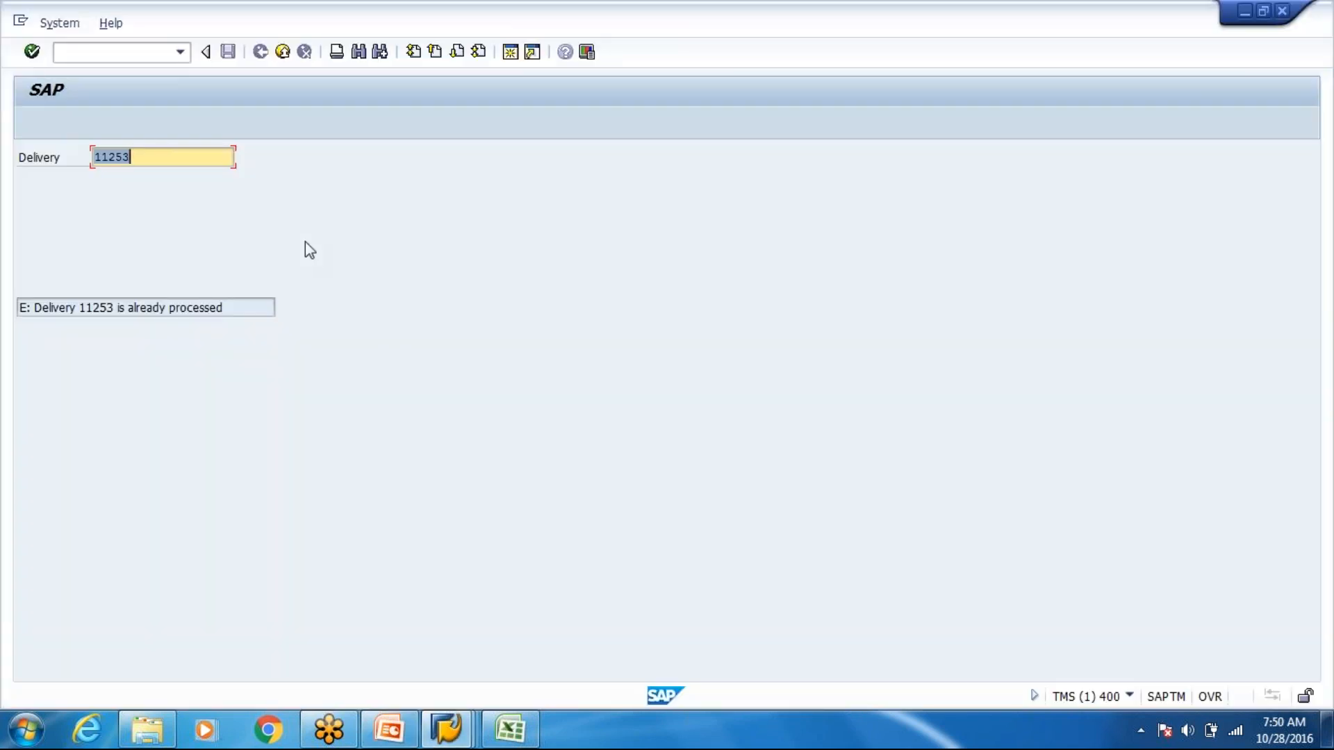
Change the delivery number in the RF session to 11252 and try to submit it
{"action": "key", "text": "End"}
{"action": "key", "text": "BackSpace"}
{"action": "type", "text": "2"}
{"action": "key", "text": "Return"}
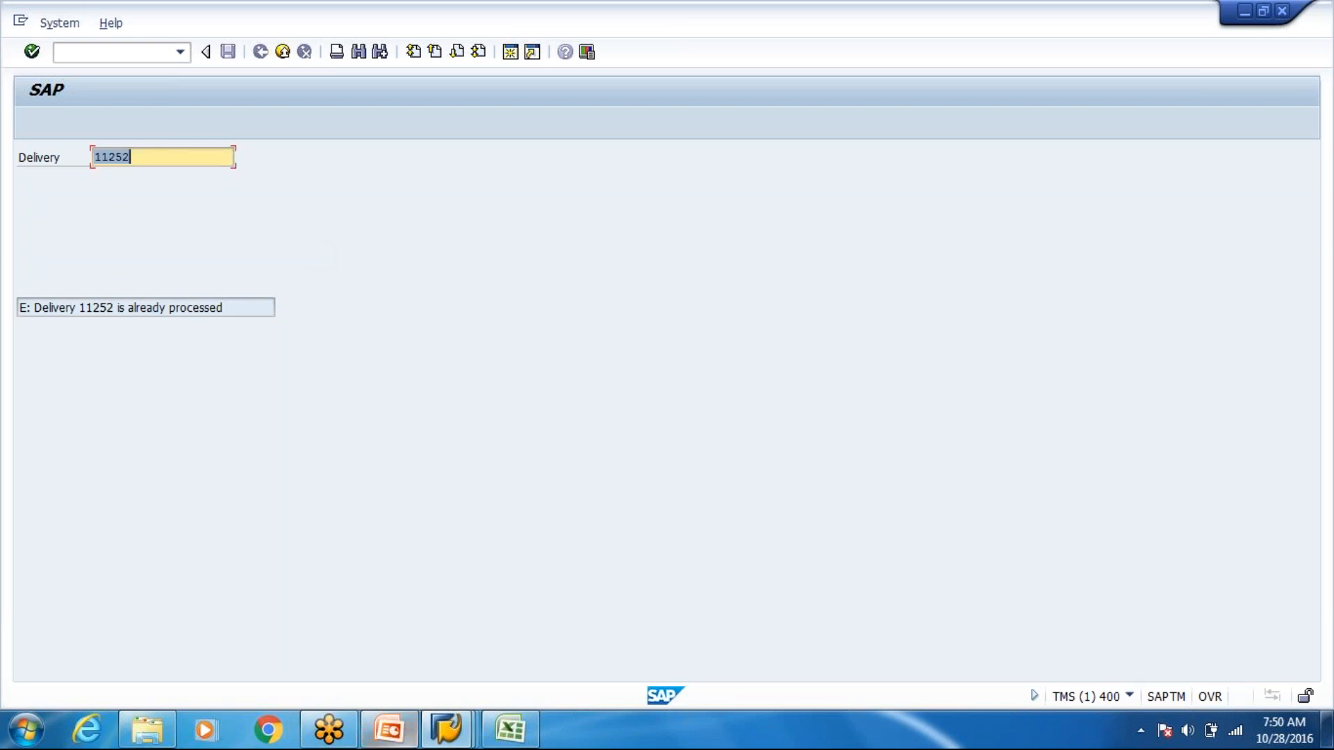
In the Maintain Inbound Delivery session, search without a document number, accept the unspecific search, and pick document 11254
{"action": "left_click", "coordinate": [440, 739]}
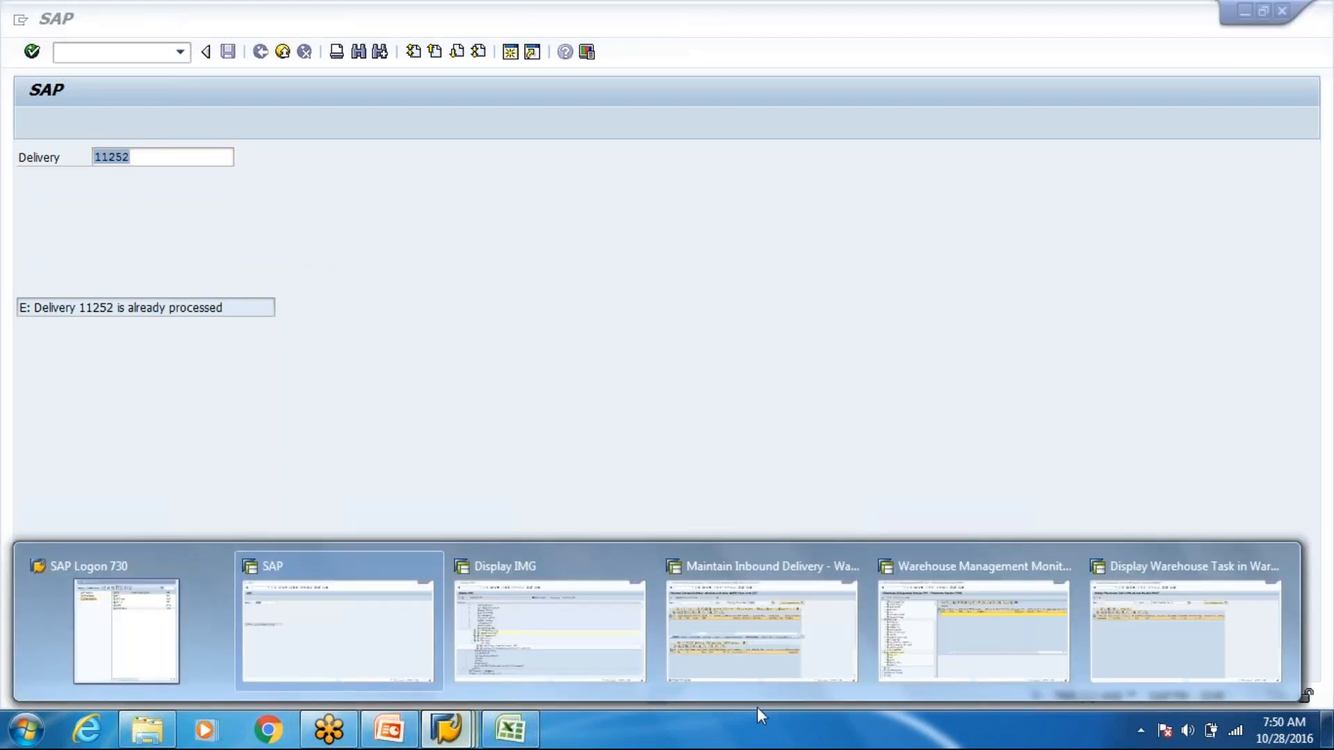
{"action": "left_click", "coordinate": [743, 666]}
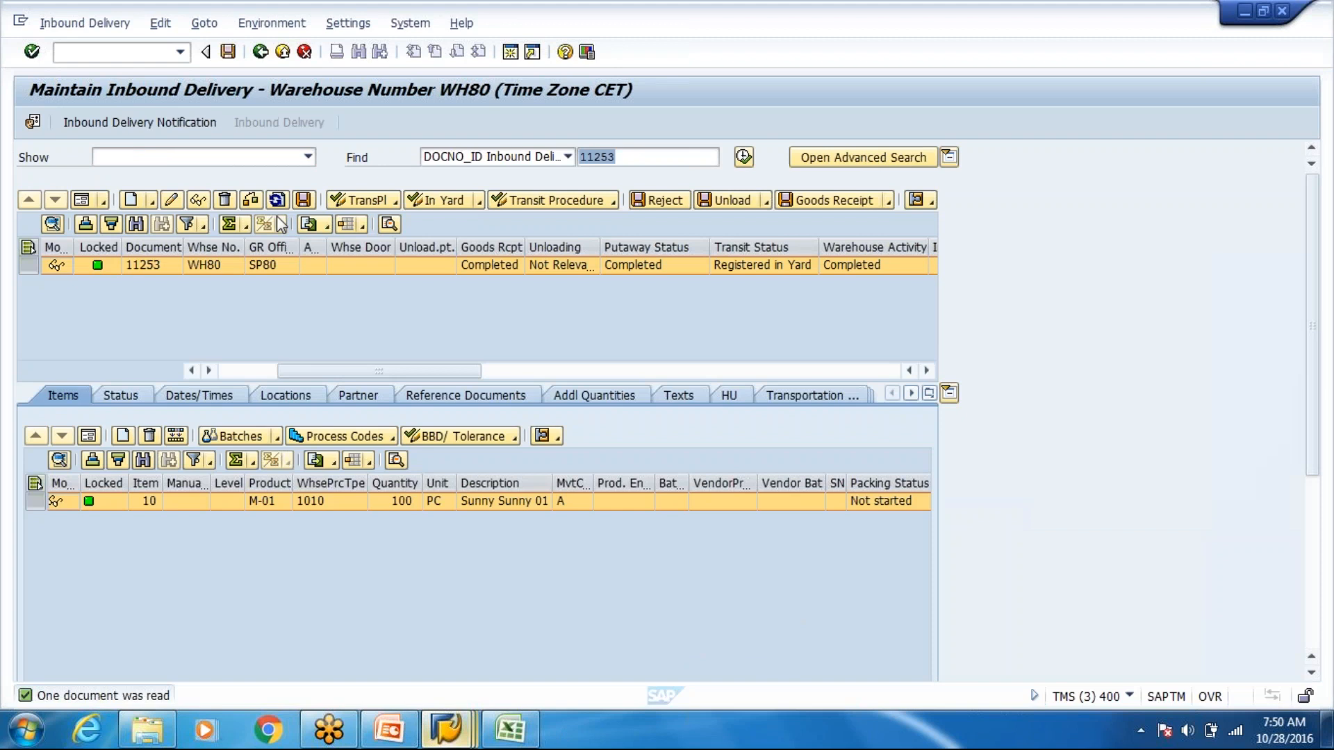
{"action": "left_click", "coordinate": [743, 156]}
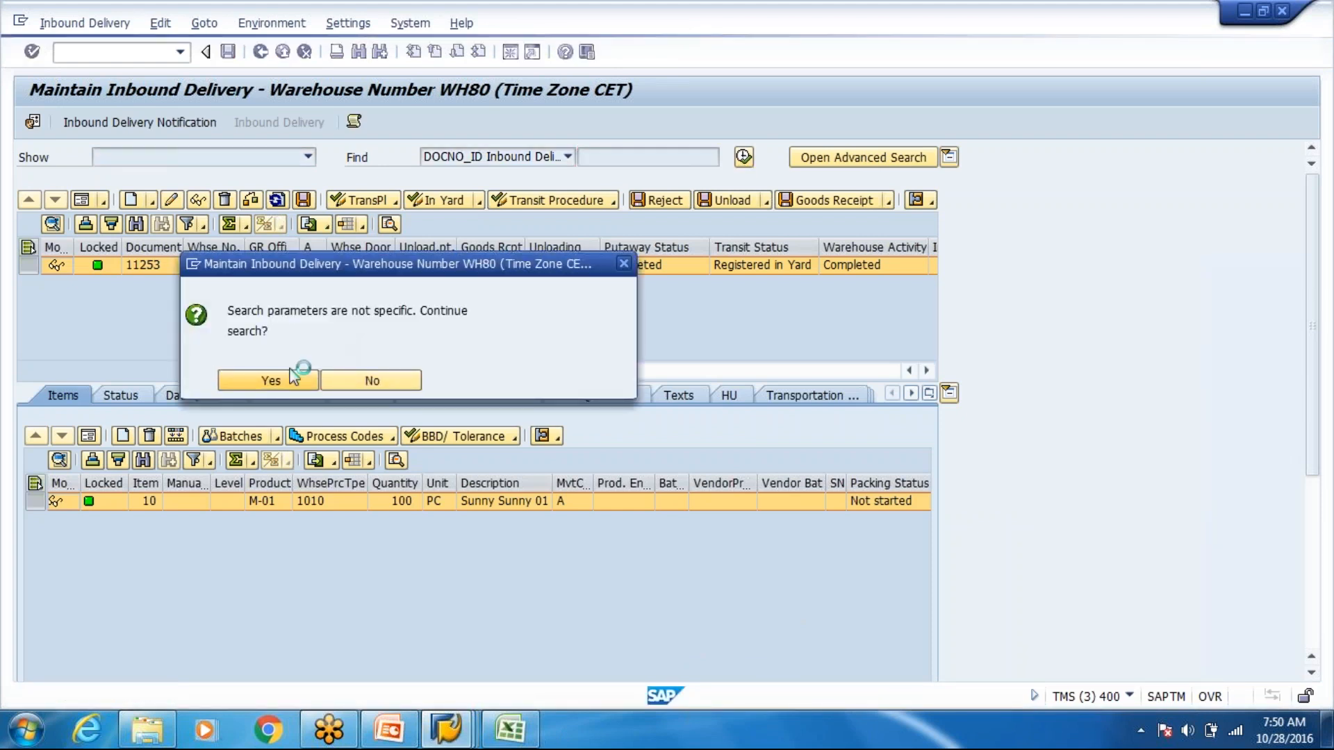
{"action": "left_click", "coordinate": [271, 380]}
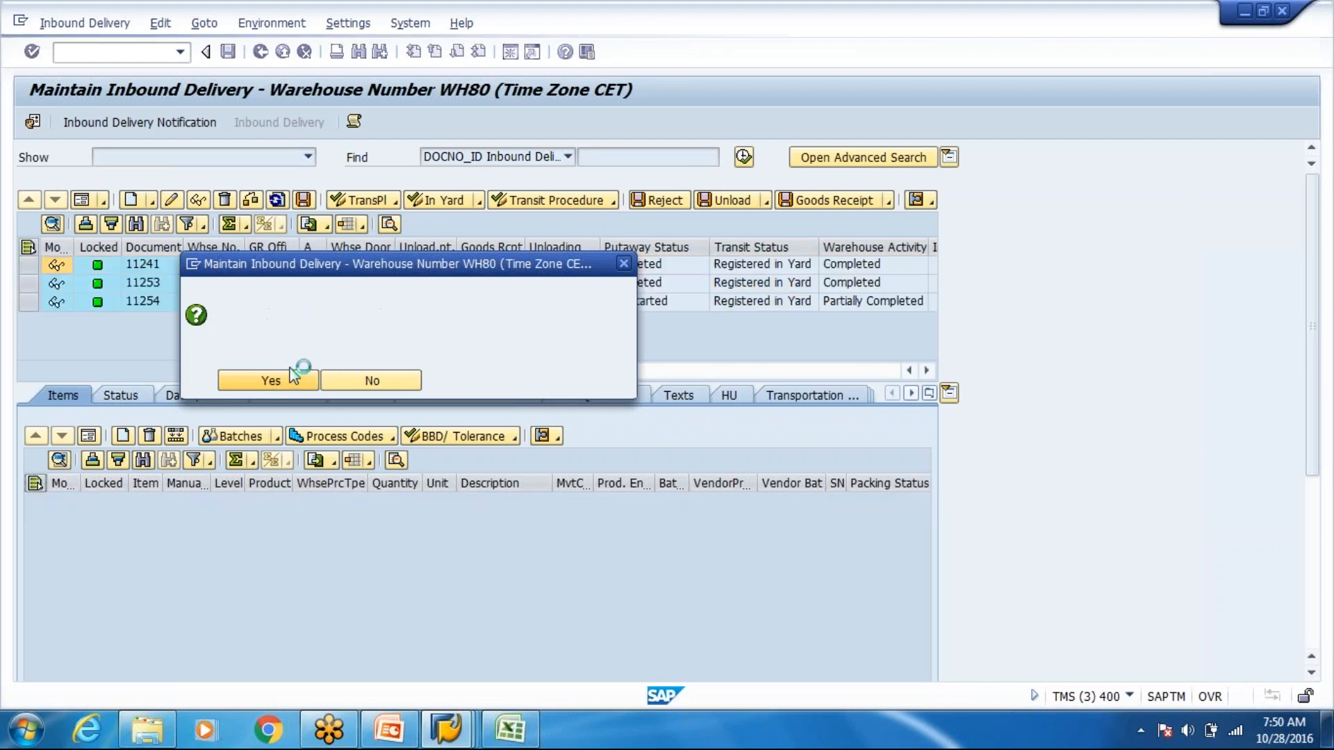
{"action": "left_click", "coordinate": [157, 306]}
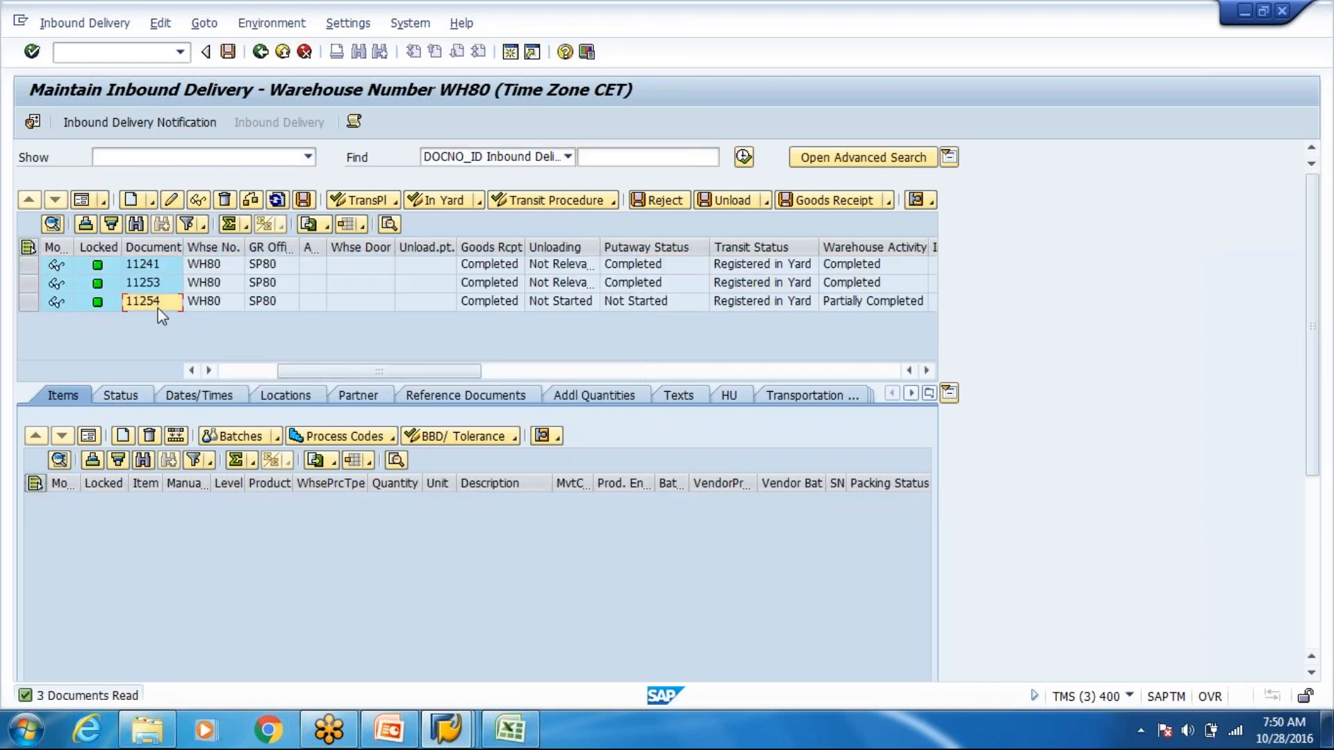
Enter delivery 11254 in the RF session and submit it to reach HU entry
{"action": "double_click", "coordinate": [157, 304]}
{"action": "key", "text": "Return"}
{"action": "key", "text": "Return"}
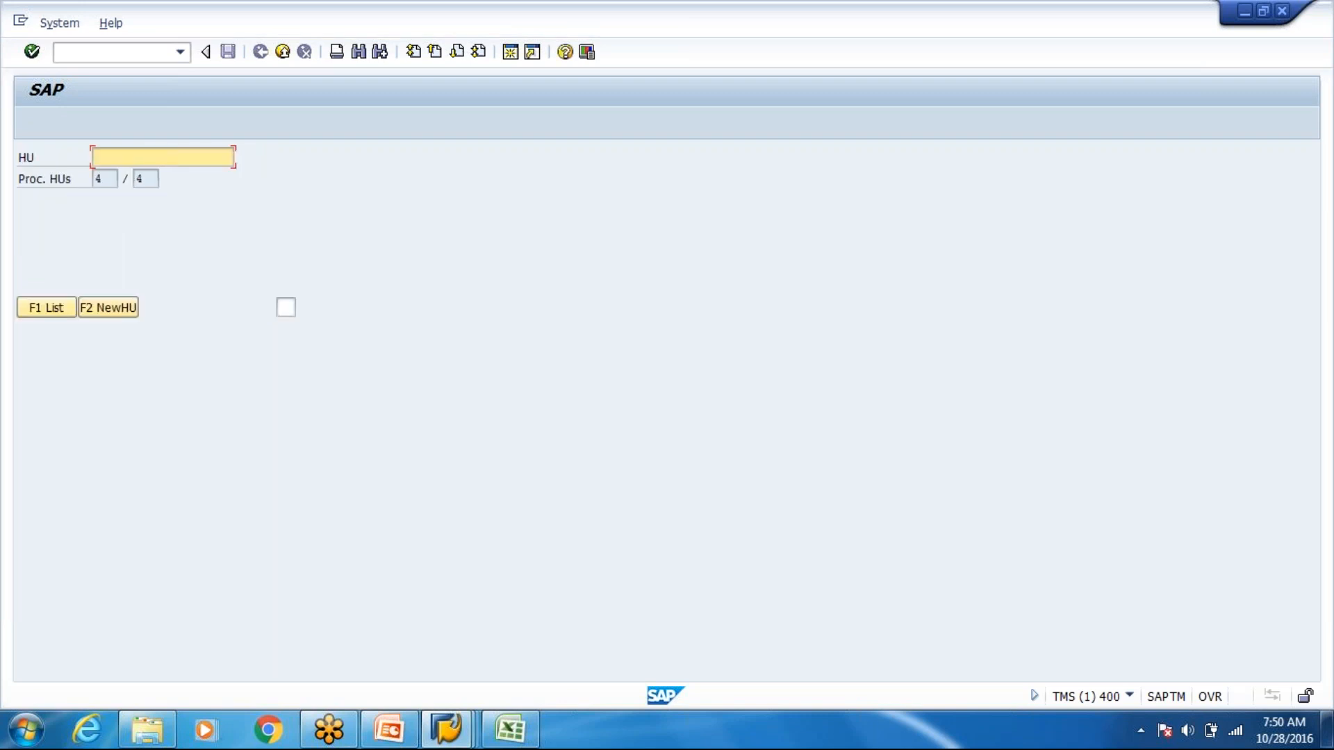
{"action": "left_click", "coordinate": [64, 308]}
{"action": "type", "text": "1"}
{"action": "key", "text": "Return"}
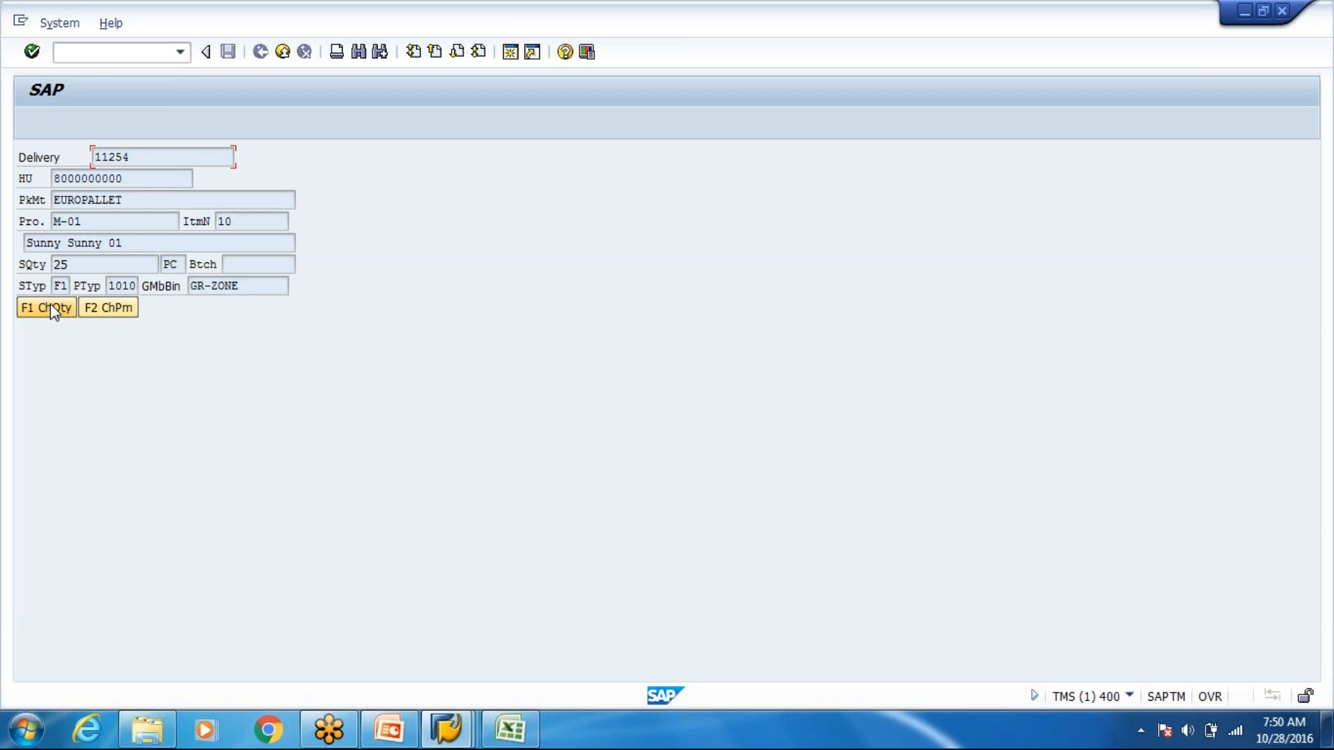
{"action": "left_click", "coordinate": [108, 309]}
{"action": "left_click", "coordinate": [99, 310]}
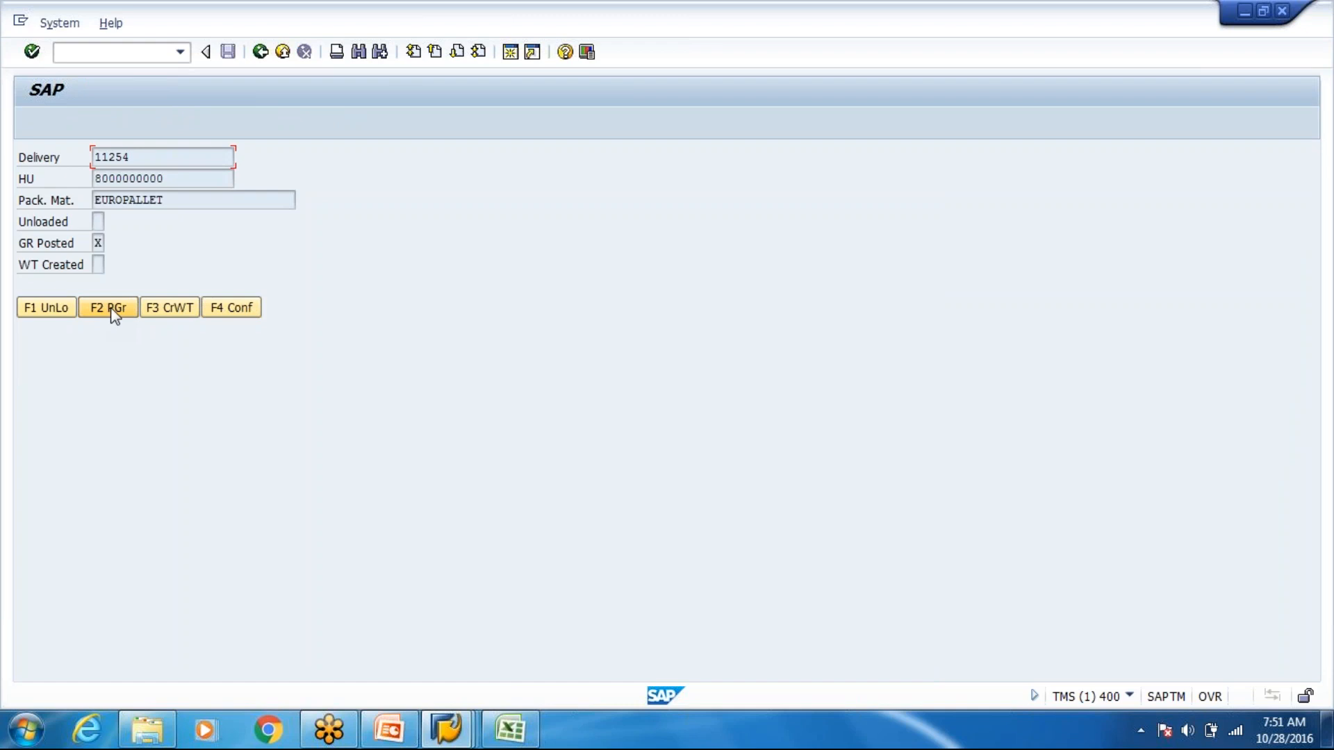
{"action": "left_click", "coordinate": [445, 729]}
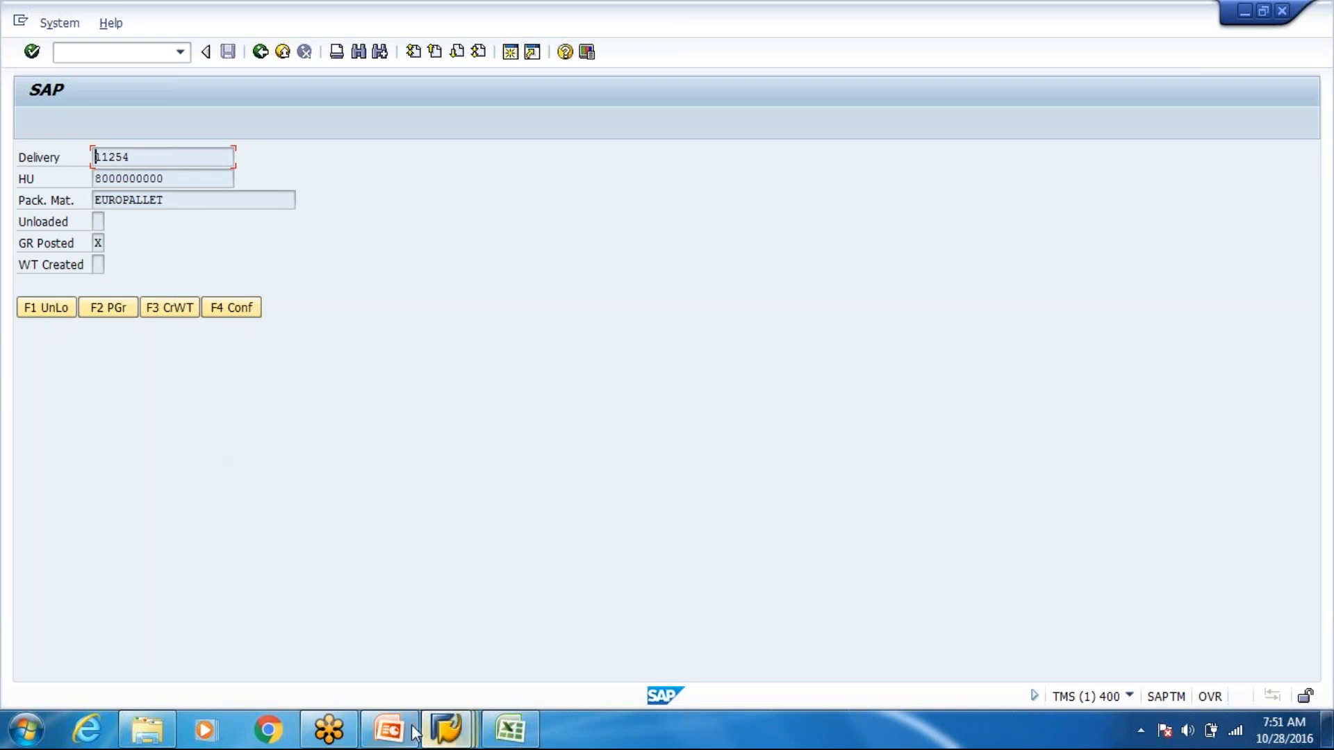
{"action": "left_click", "coordinate": [389, 730]}
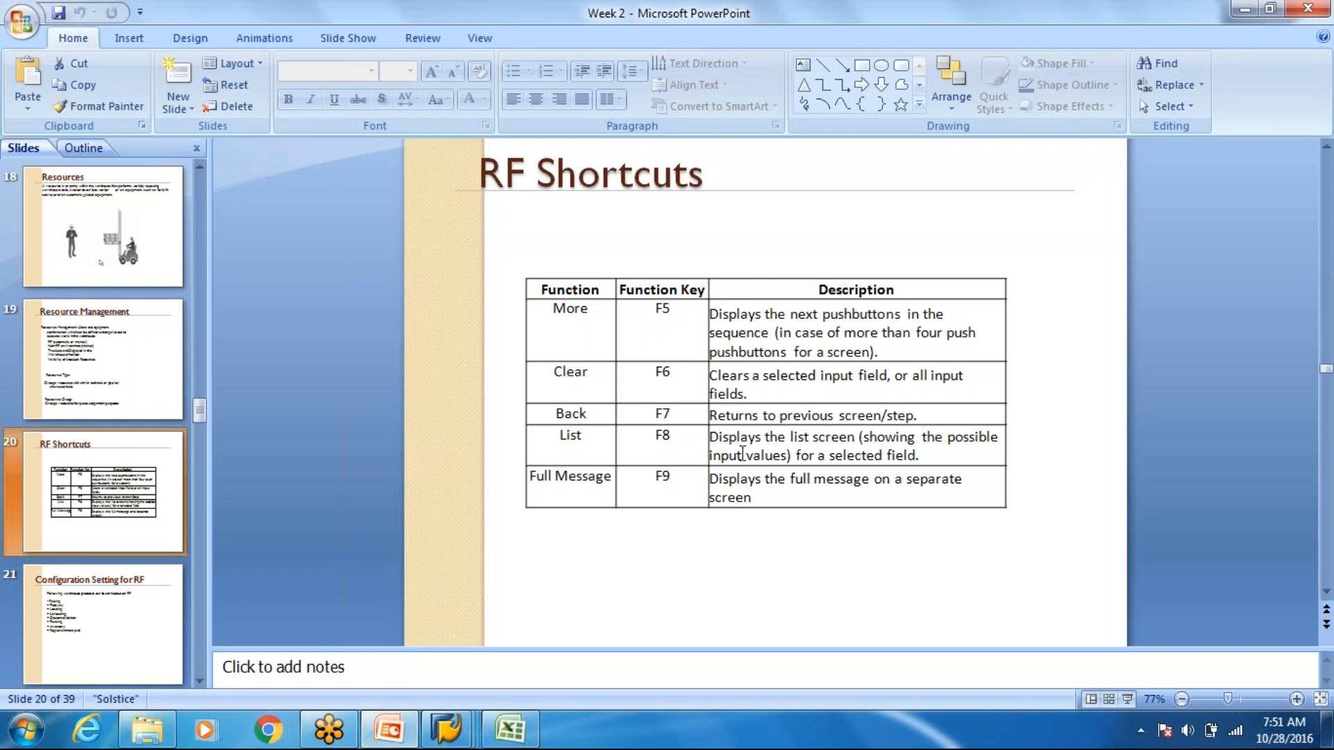
{"action": "key", "text": "alt+Tab"}
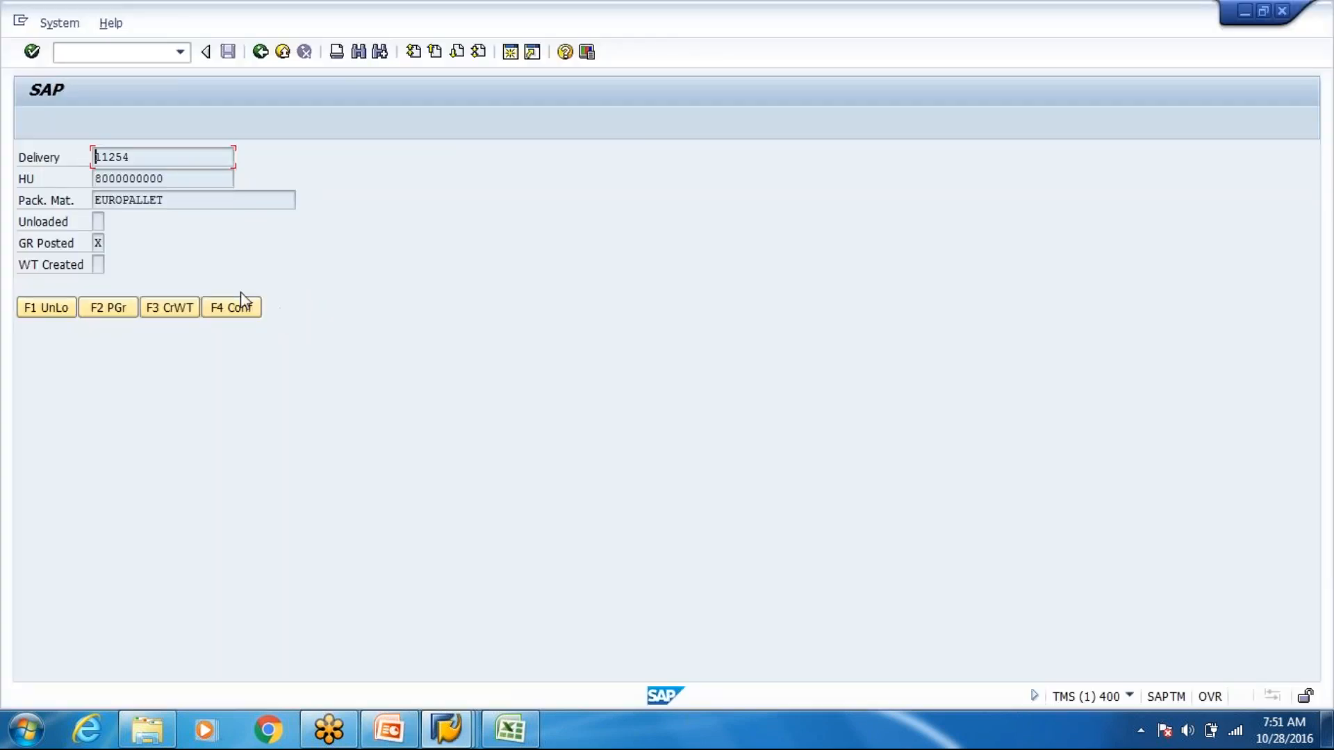
{"action": "key", "text": "alt+Tab"}
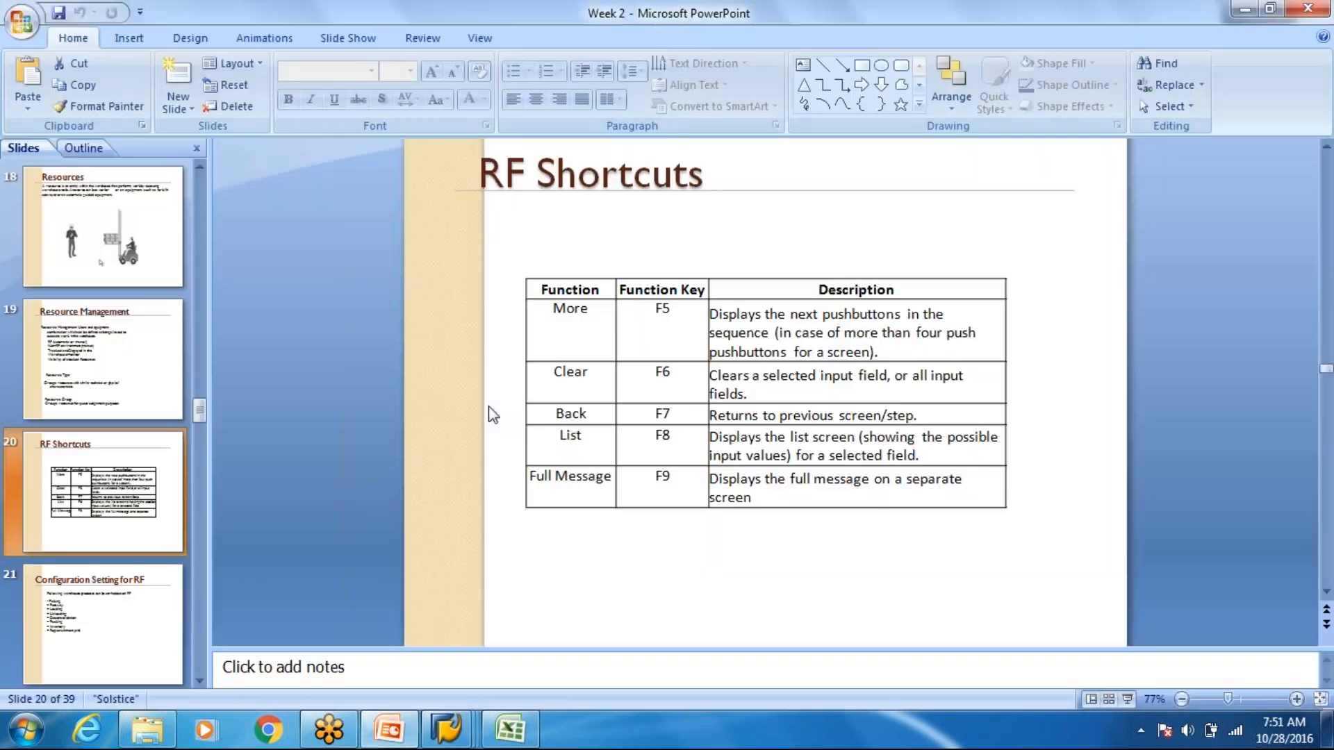
{"action": "key", "text": "alt+Tab"}
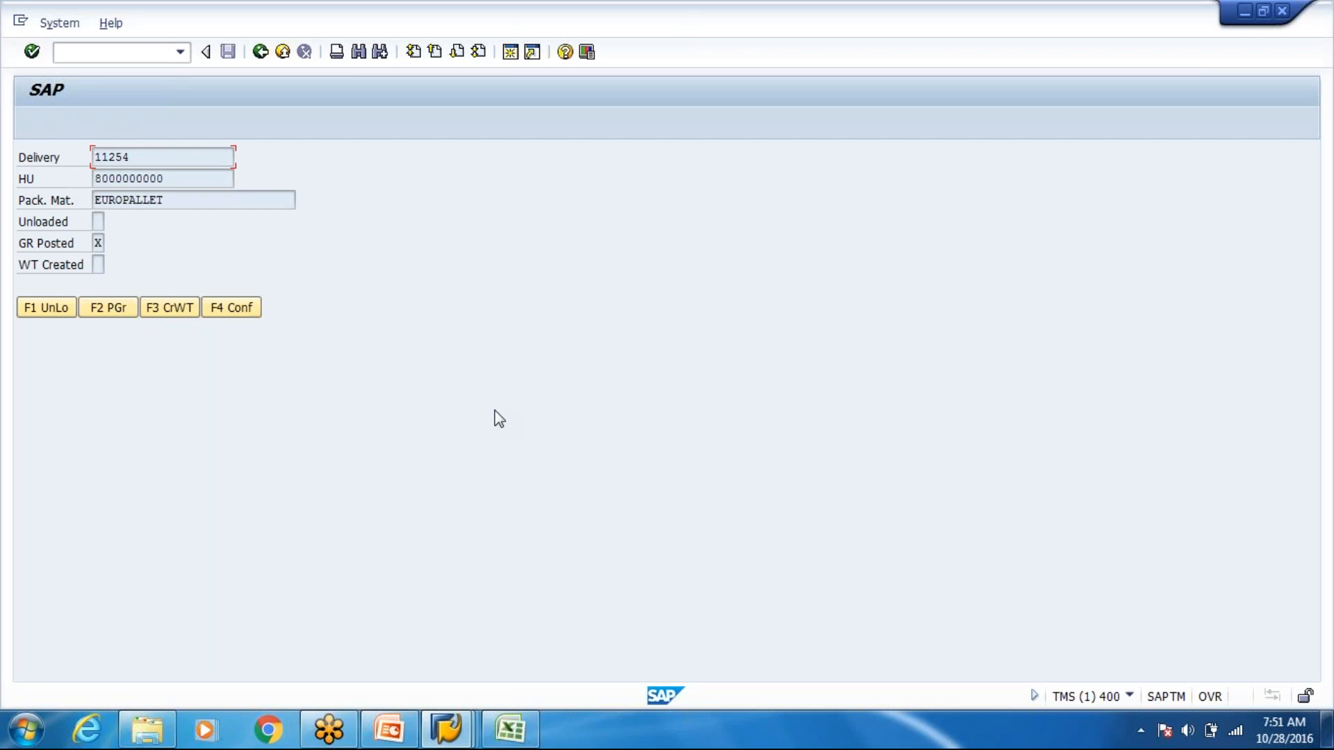
{"action": "left_click", "coordinate": [256, 309]}
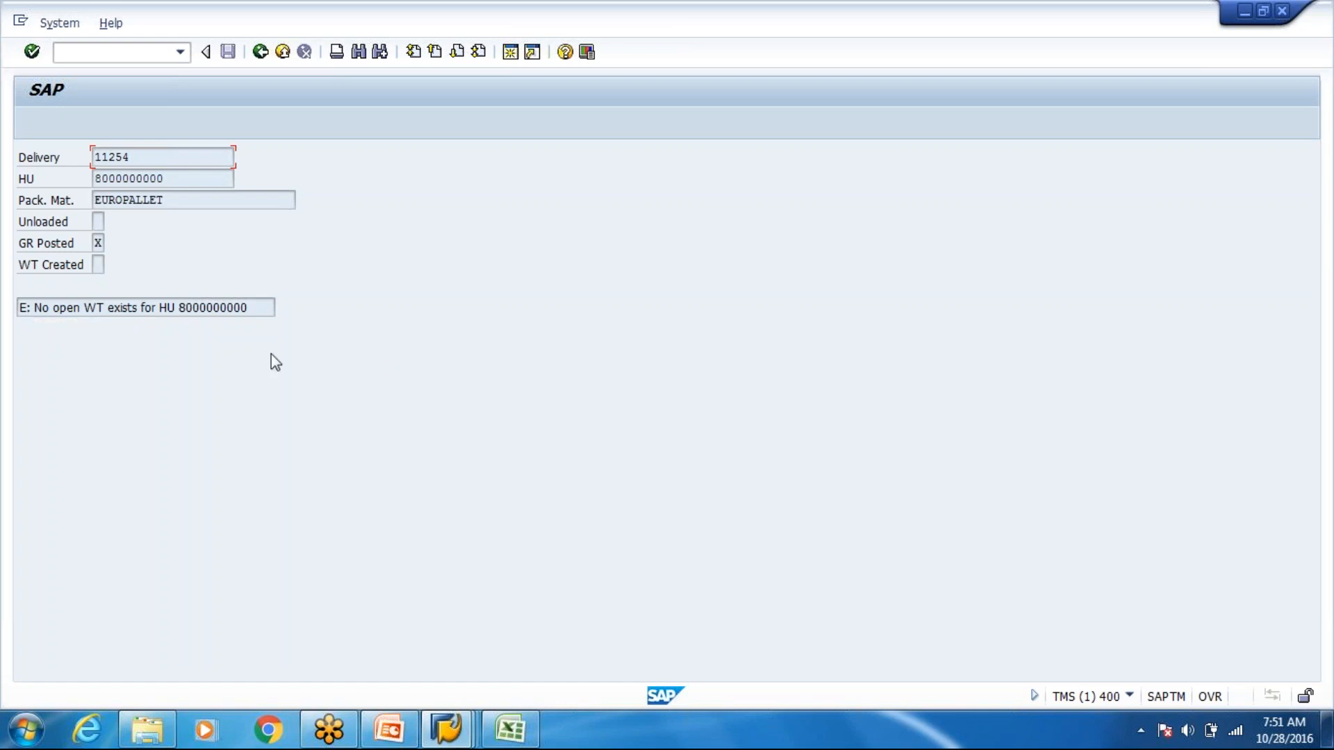
{"action": "key", "text": "Return"}
{"action": "left_click", "coordinate": [160, 316]}
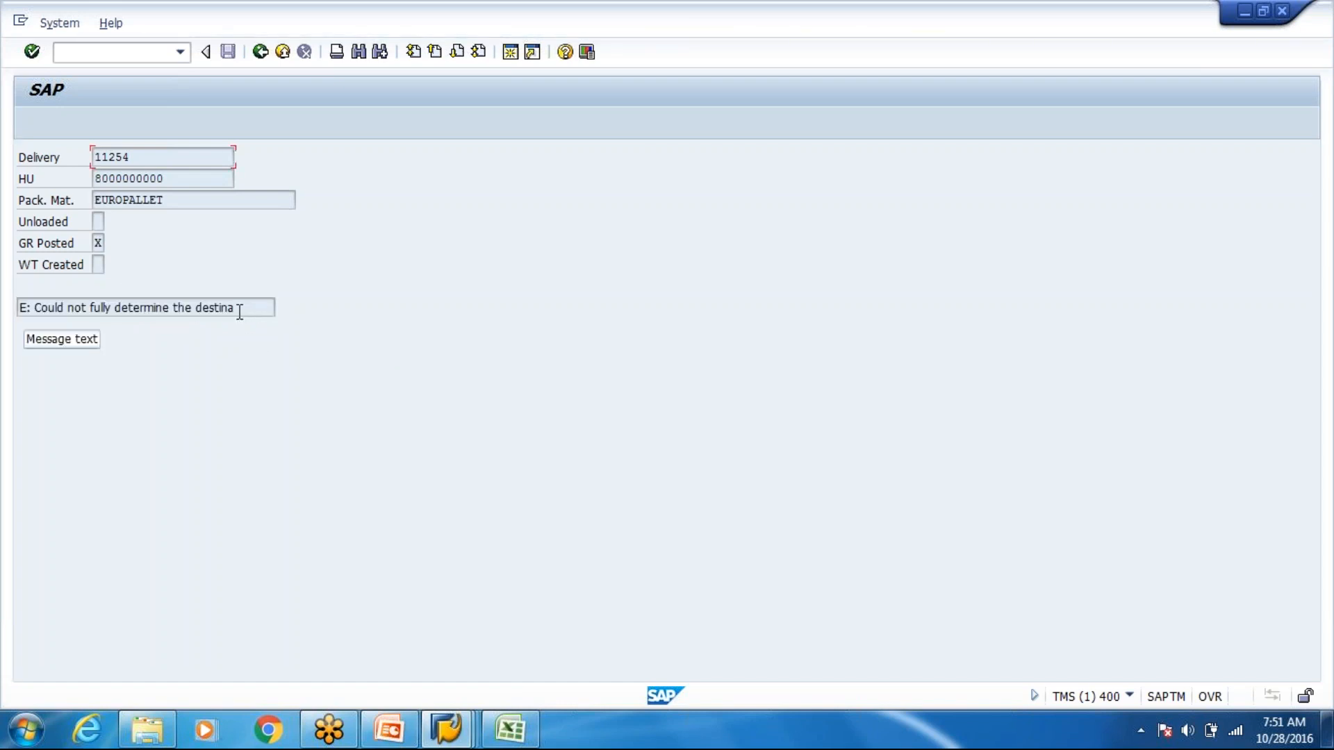
{"action": "key", "text": "Return"}
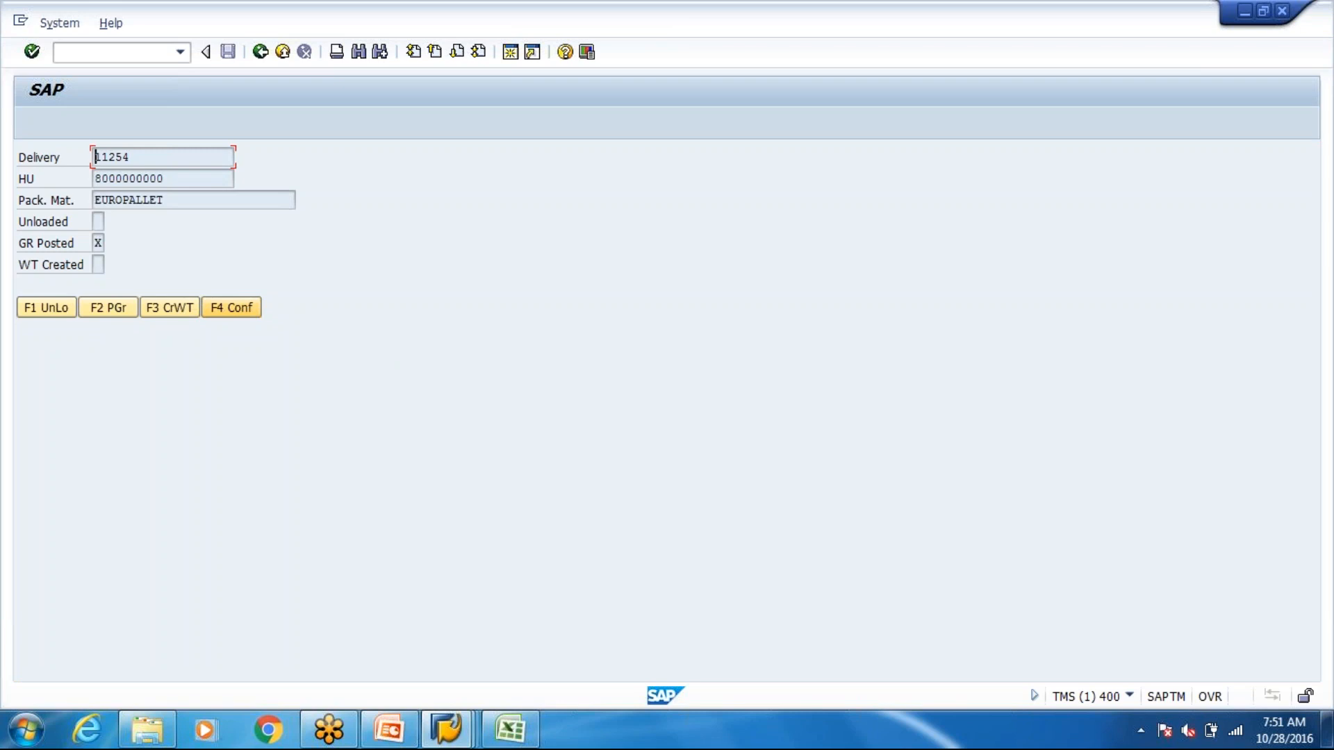
{"action": "left_click", "coordinate": [232, 309]}
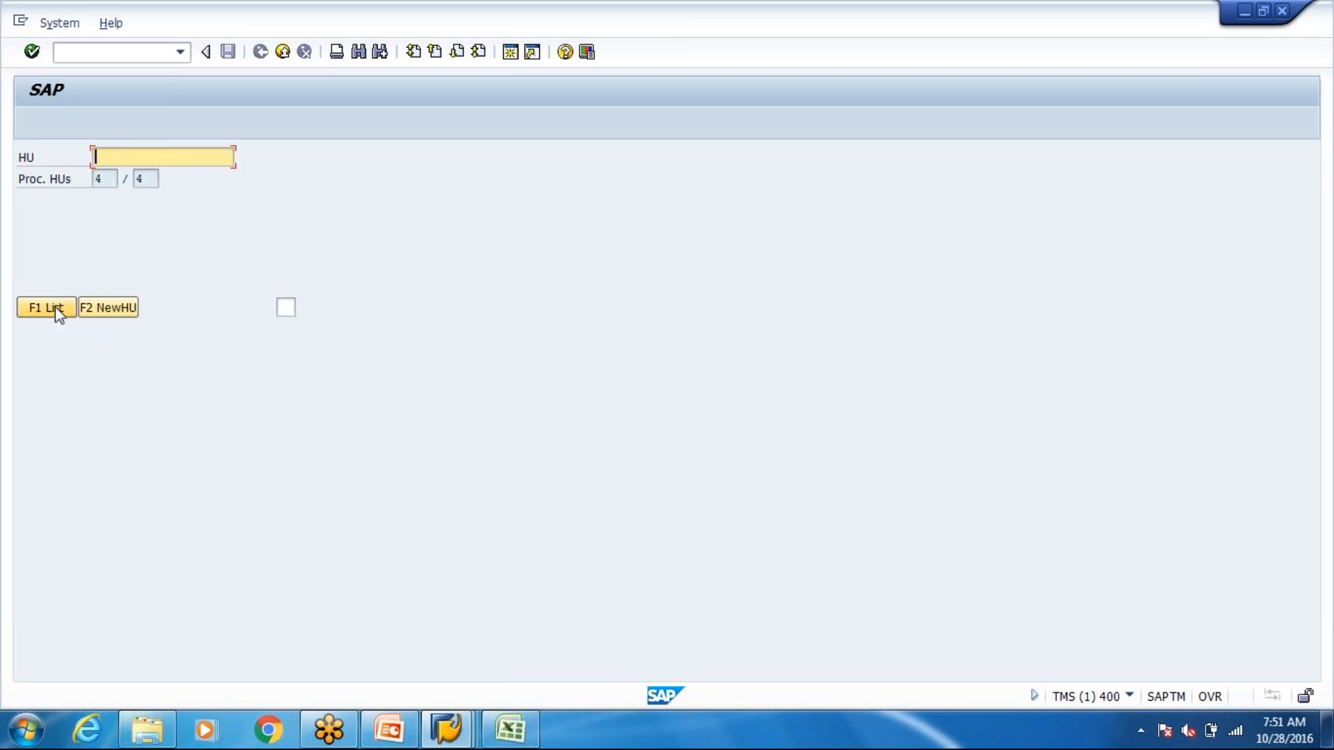
Check the RF Shortcuts slide, display the HU list of delivery 11254 in the RF session, and select entry 1
{"action": "key", "text": "alt+Tab"}
{"action": "key", "text": "alt+Tab"}
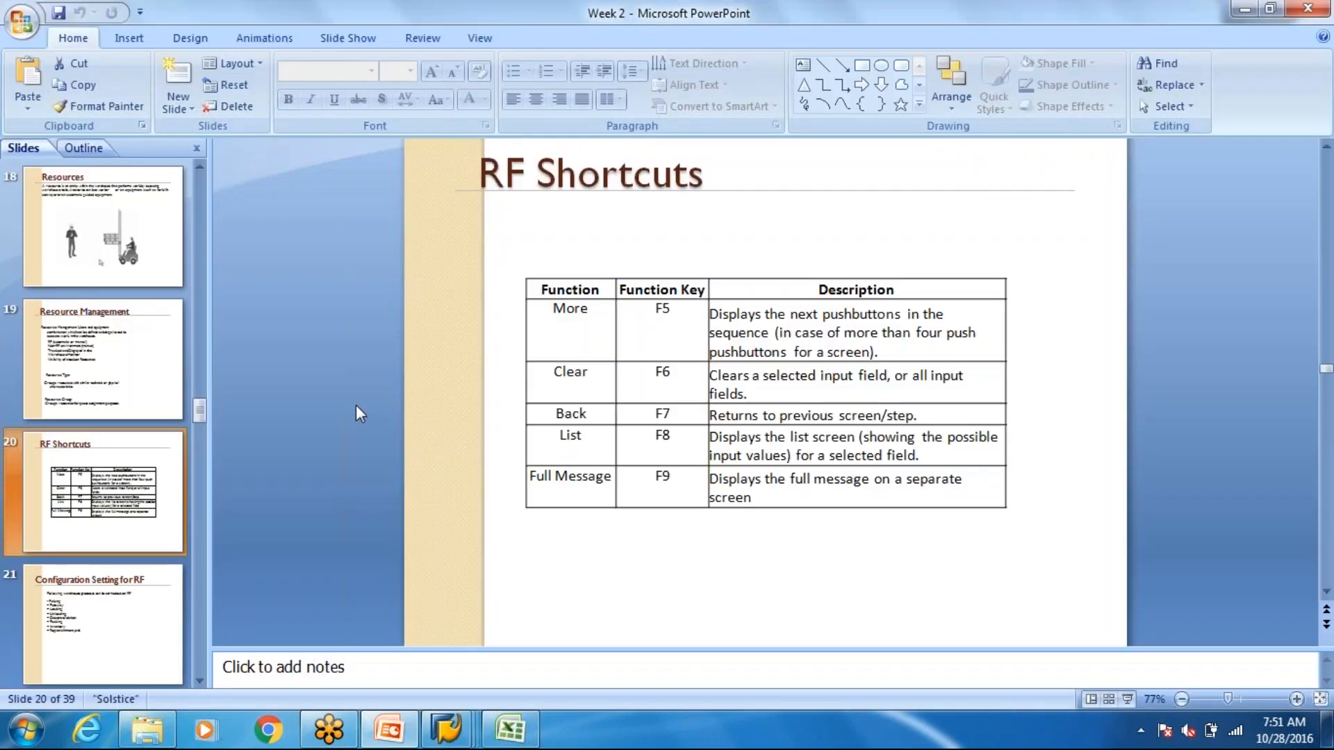
{"action": "key", "text": "alt+Tab"}
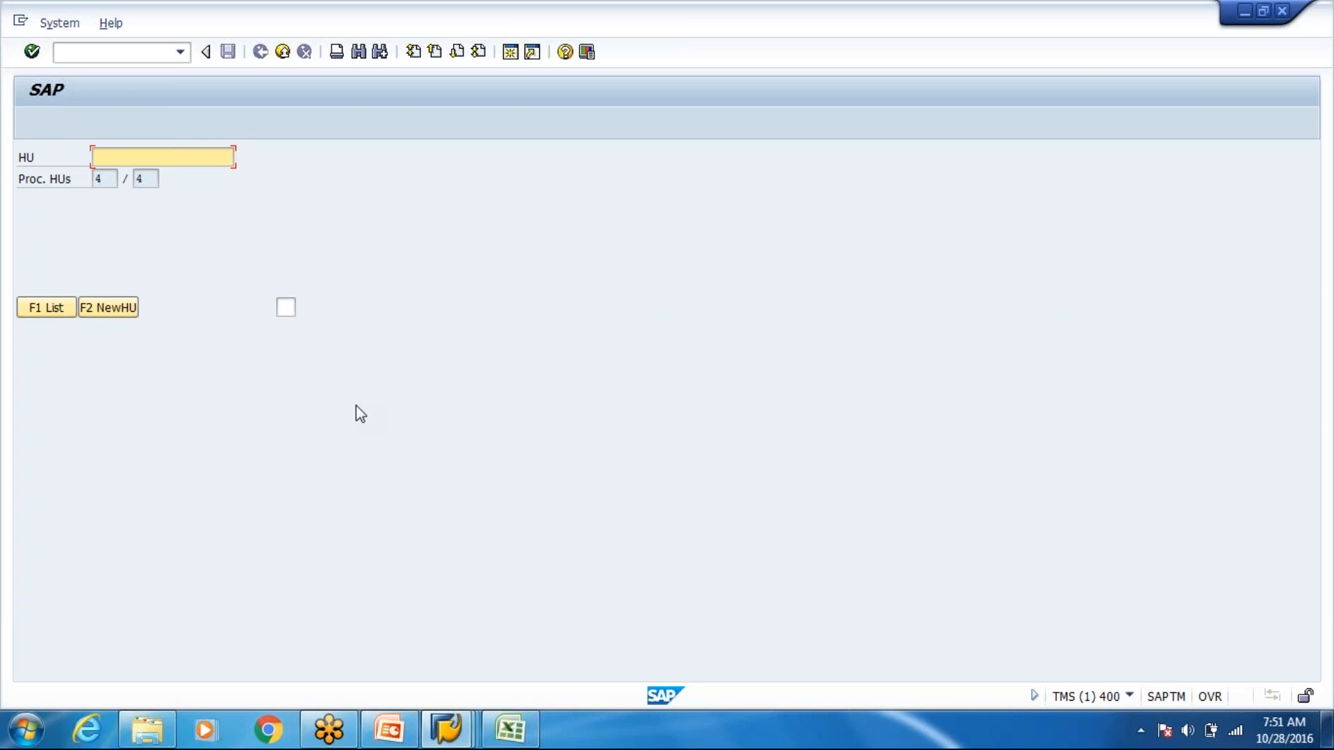
{"action": "key", "text": "F1"}
{"action": "key", "text": "alt+Tab"}
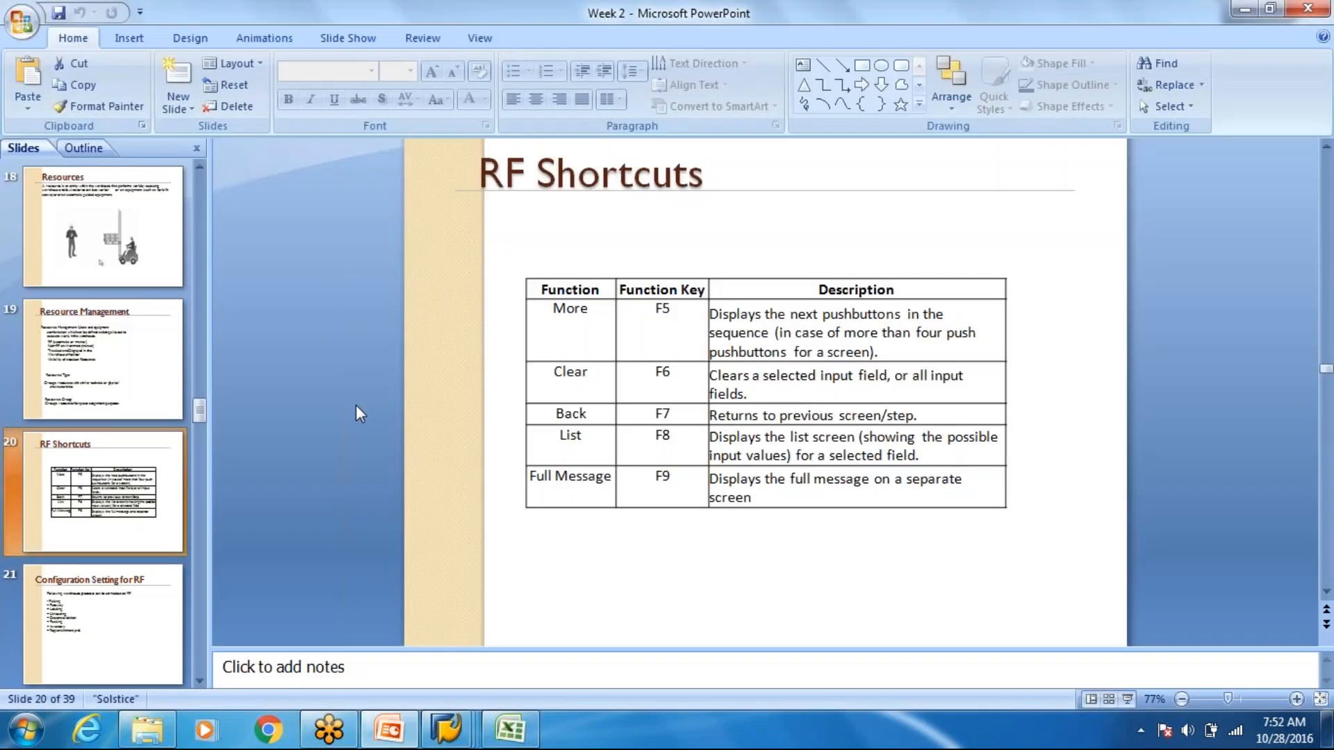
{"action": "key", "text": "alt+Tab"}
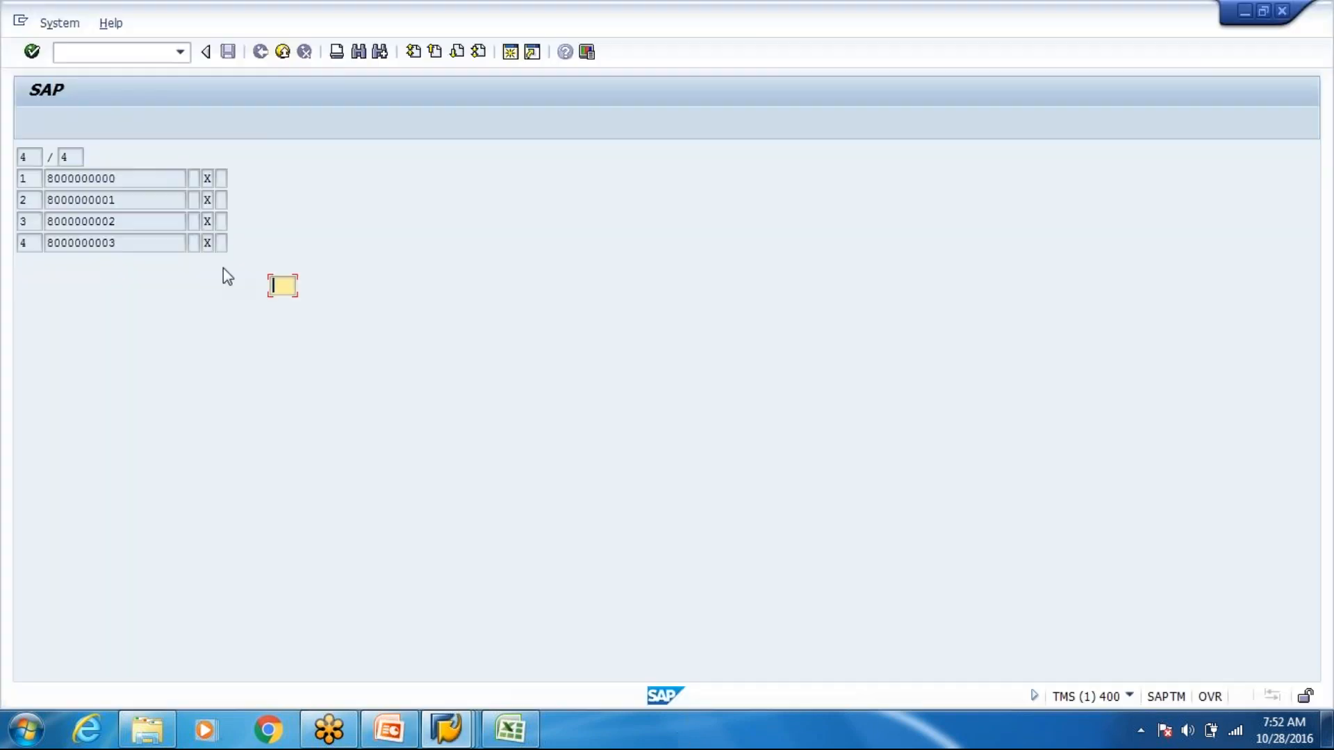
{"action": "type", "text": "1"}
{"action": "key", "text": "Return"}
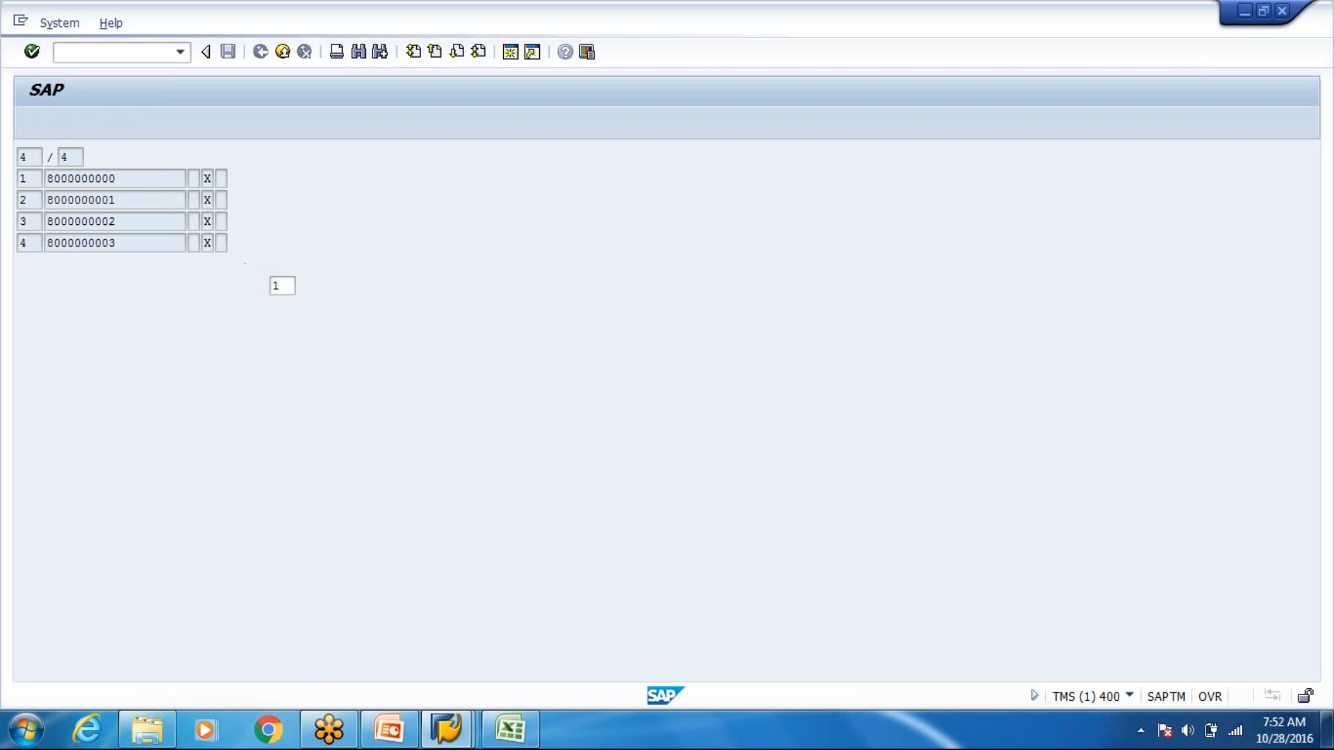
Shorten the HU number to 800000, try to continue without entering a product, and acknowledge the full message
{"action": "left_click", "coordinate": [224, 158]}
{"action": "key", "text": "BackSpace"}
{"action": "key", "text": "BackSpace"}
{"action": "key", "text": "BackSpace"}
{"action": "key", "text": "BackSpace"}
{"action": "key", "text": "Tab"}
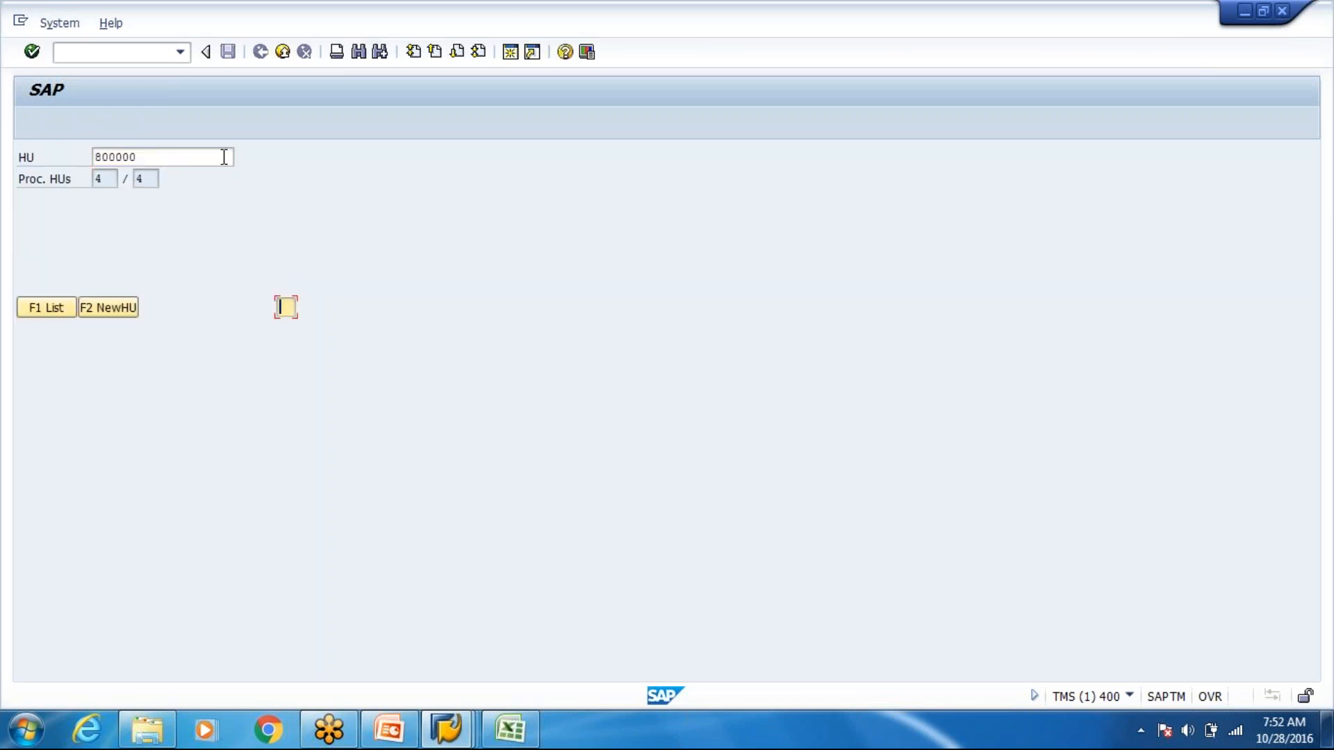
{"action": "key", "text": "Return"}
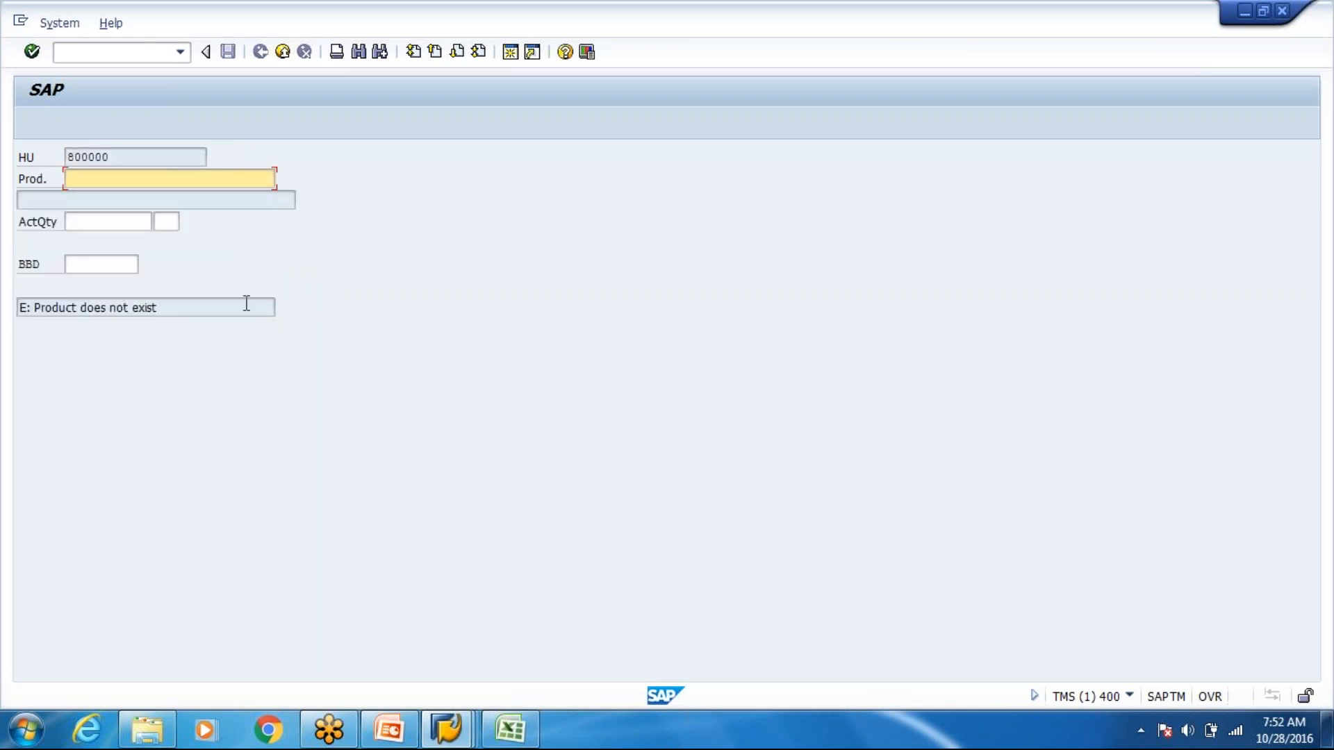
{"action": "key", "text": "Return"}
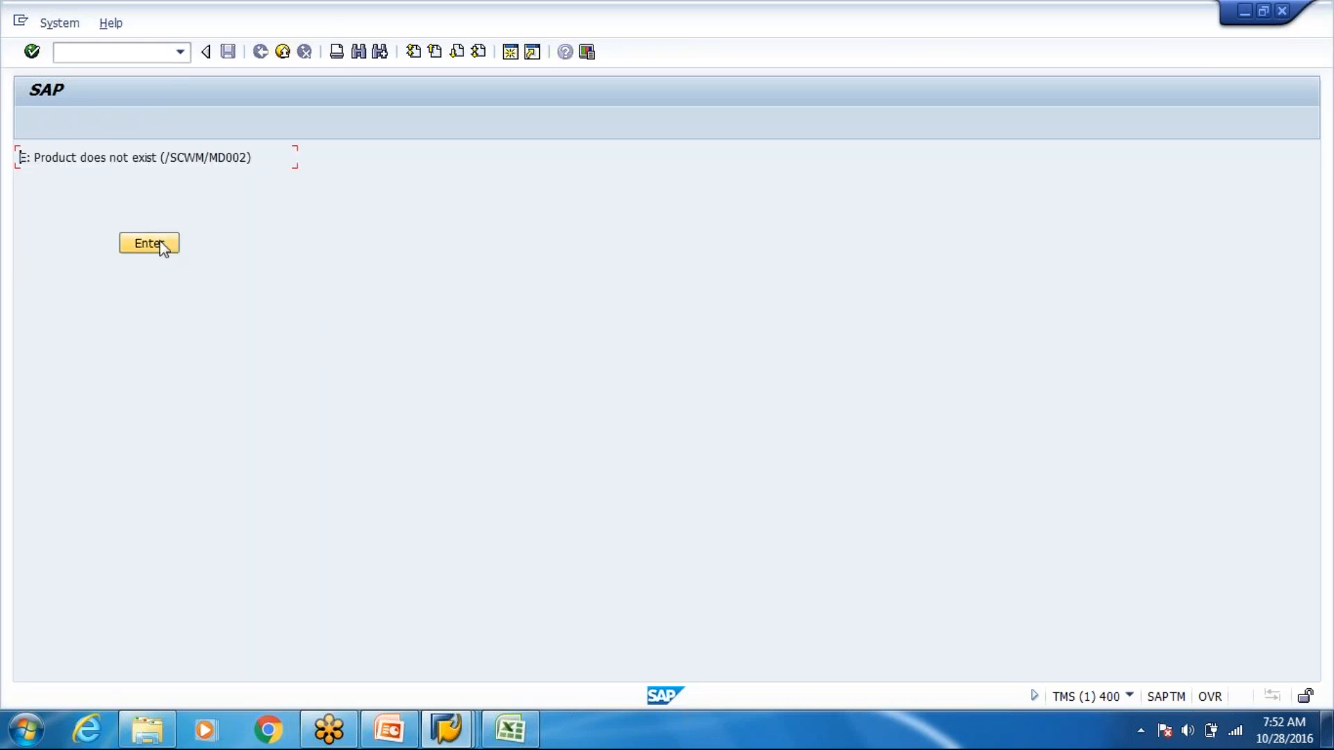
{"action": "left_click", "coordinate": [149, 244]}
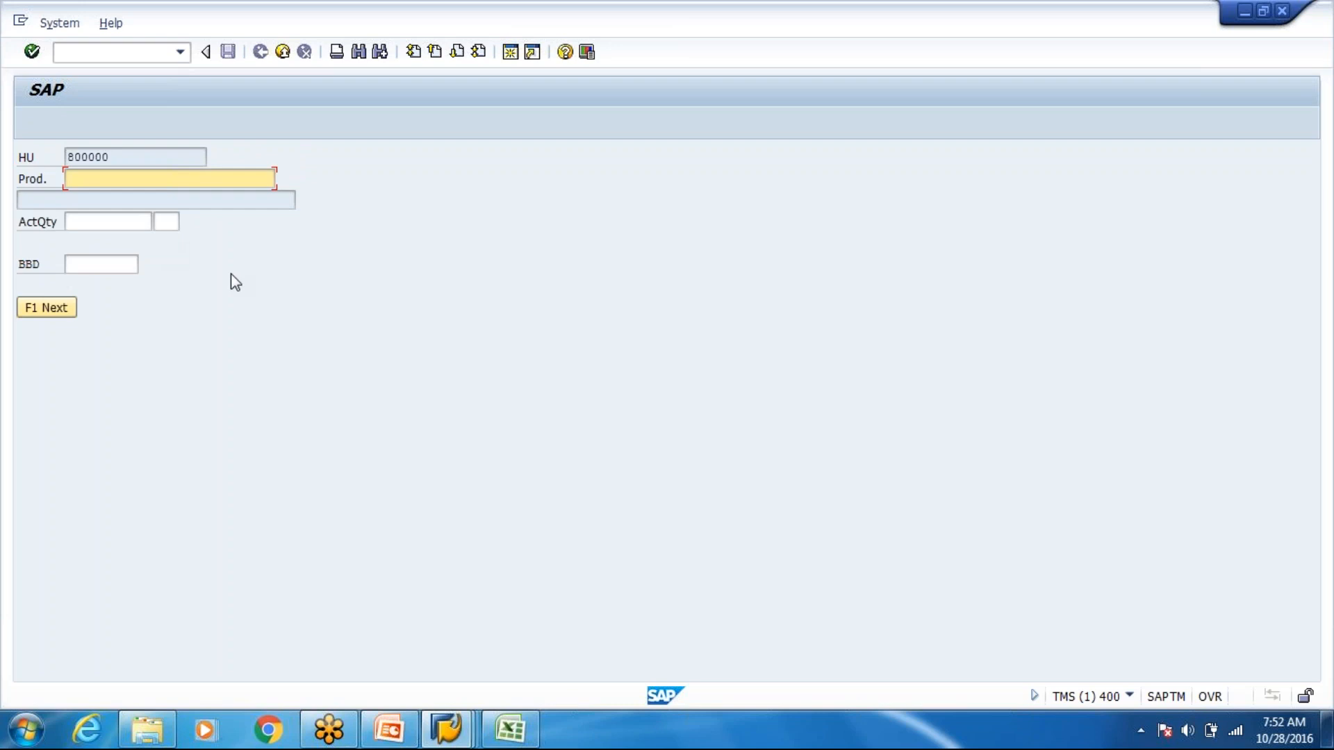
Look up the Back function on the RF Shortcuts slide and use it to return from product entry to delivery entry
{"action": "key", "text": "alt+Tab"}
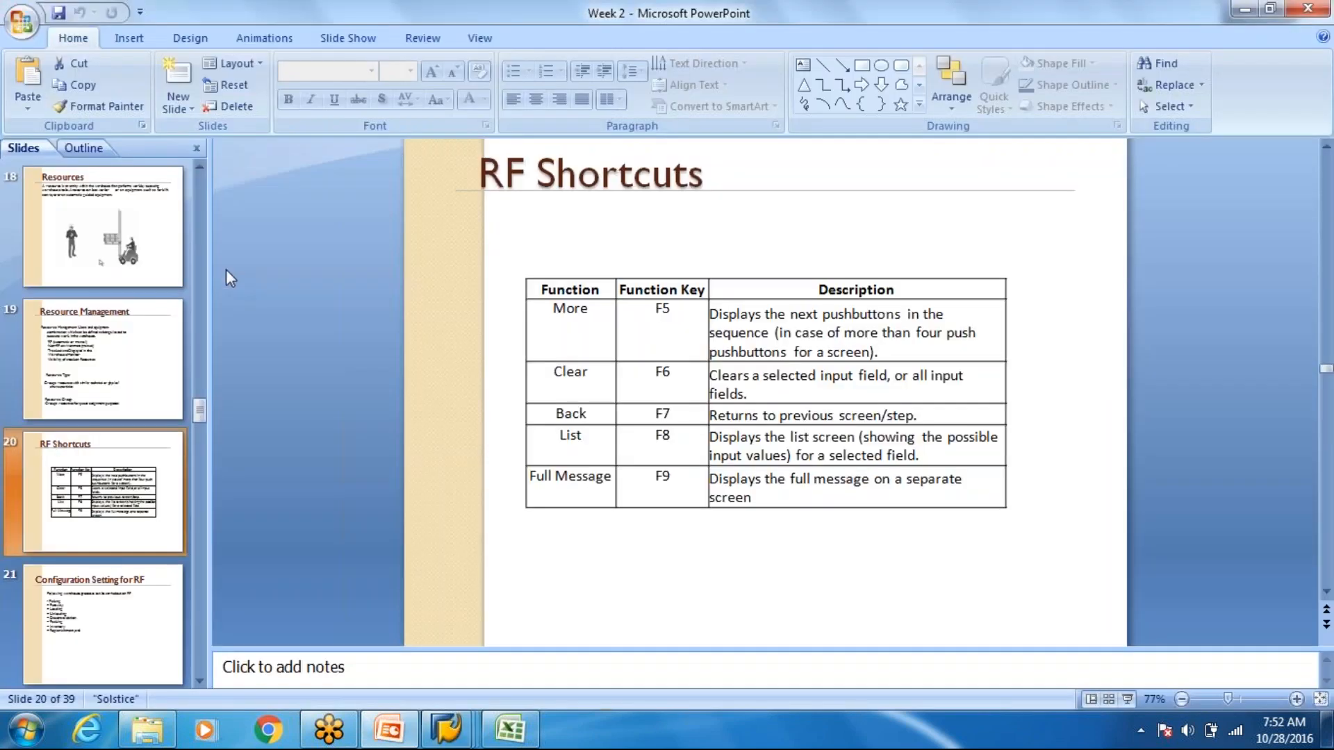
{"action": "key", "text": "alt+Tab"}
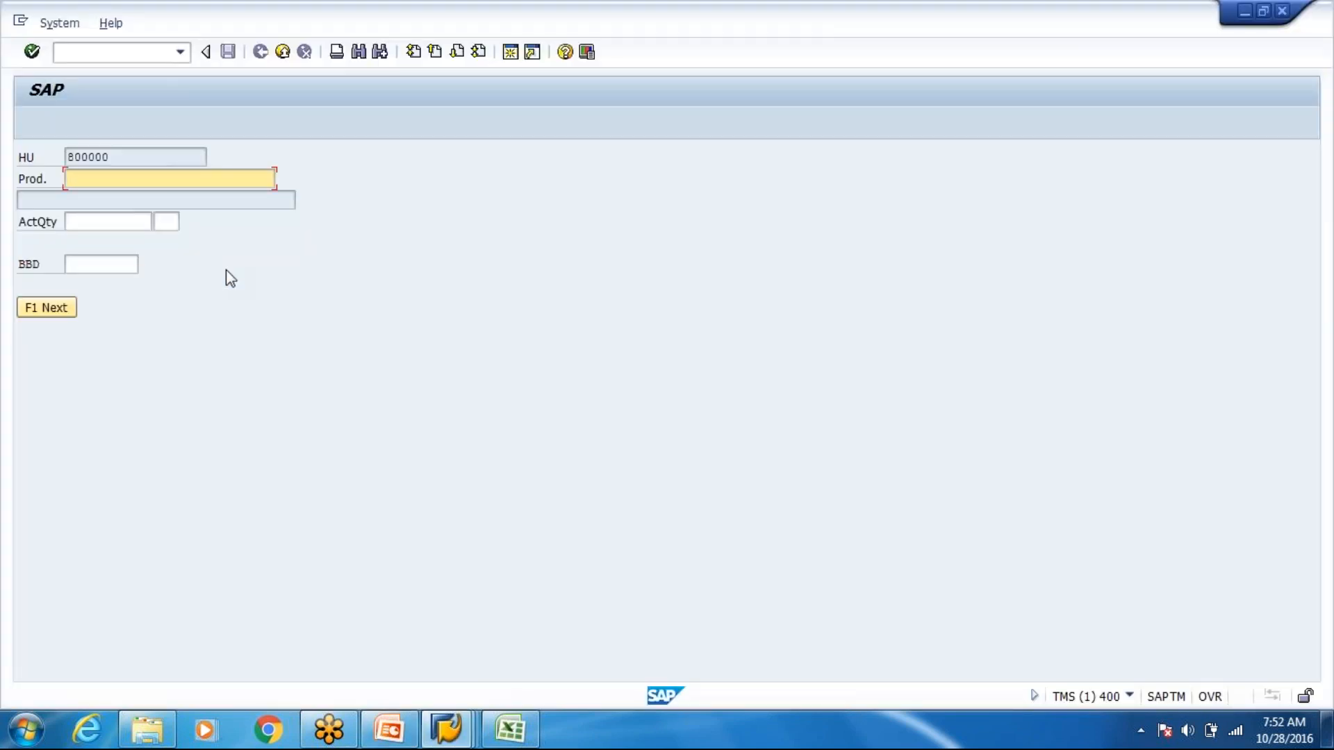
{"action": "key", "text": "F7"}
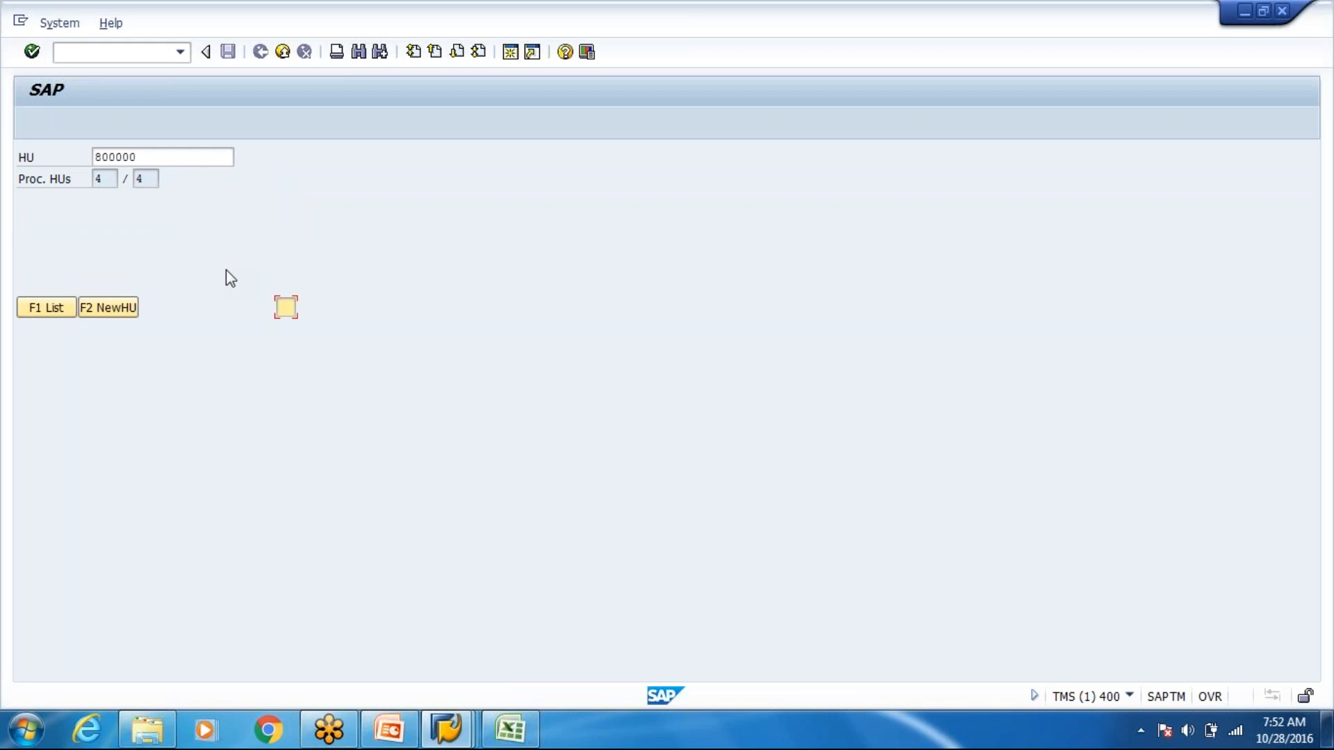
{"action": "key", "text": "F7"}
{"action": "key", "text": "XF86AudioMute"}
{"action": "key", "text": "F7"}
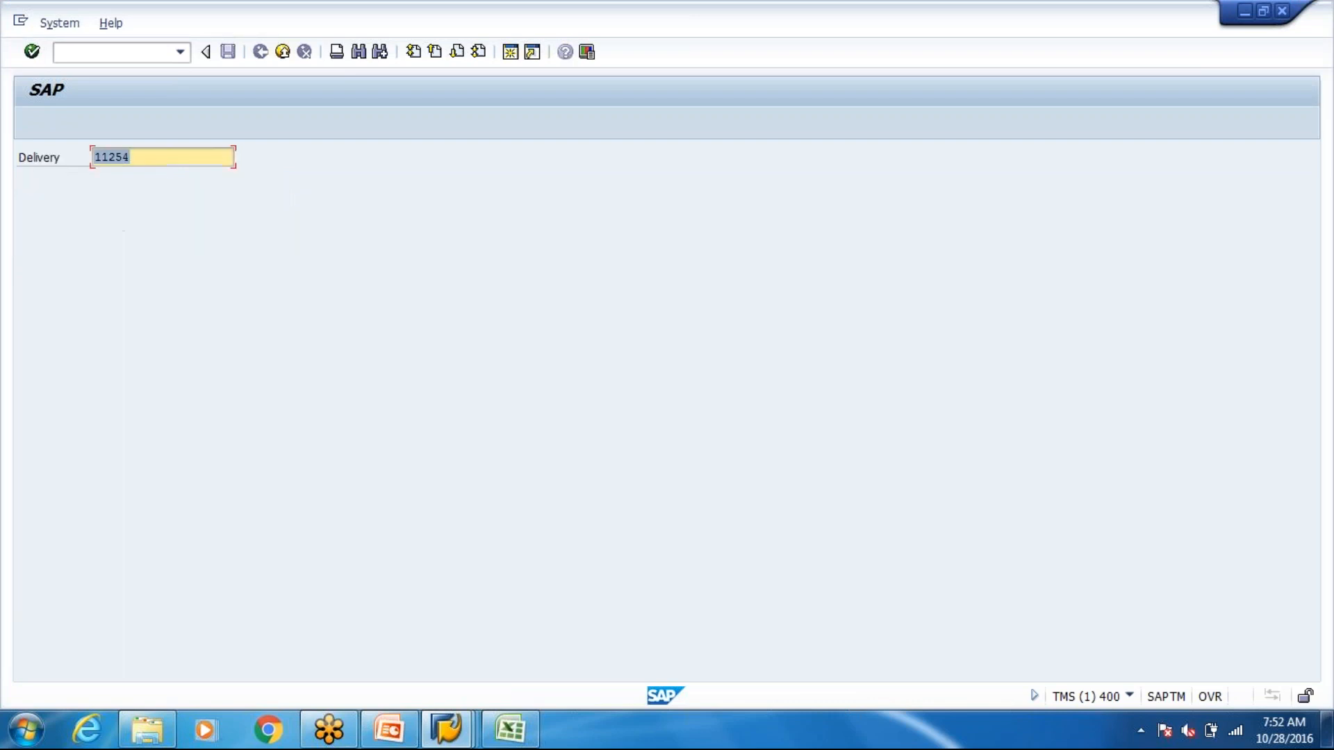
Change the delivery number to the invalid value 1125DFSF and submit it to trigger a message
{"action": "key", "text": "End"}
{"action": "key", "text": "BackSpace"}
{"action": "type", "text": "dfsf"}
{"action": "key", "text": "Return"}
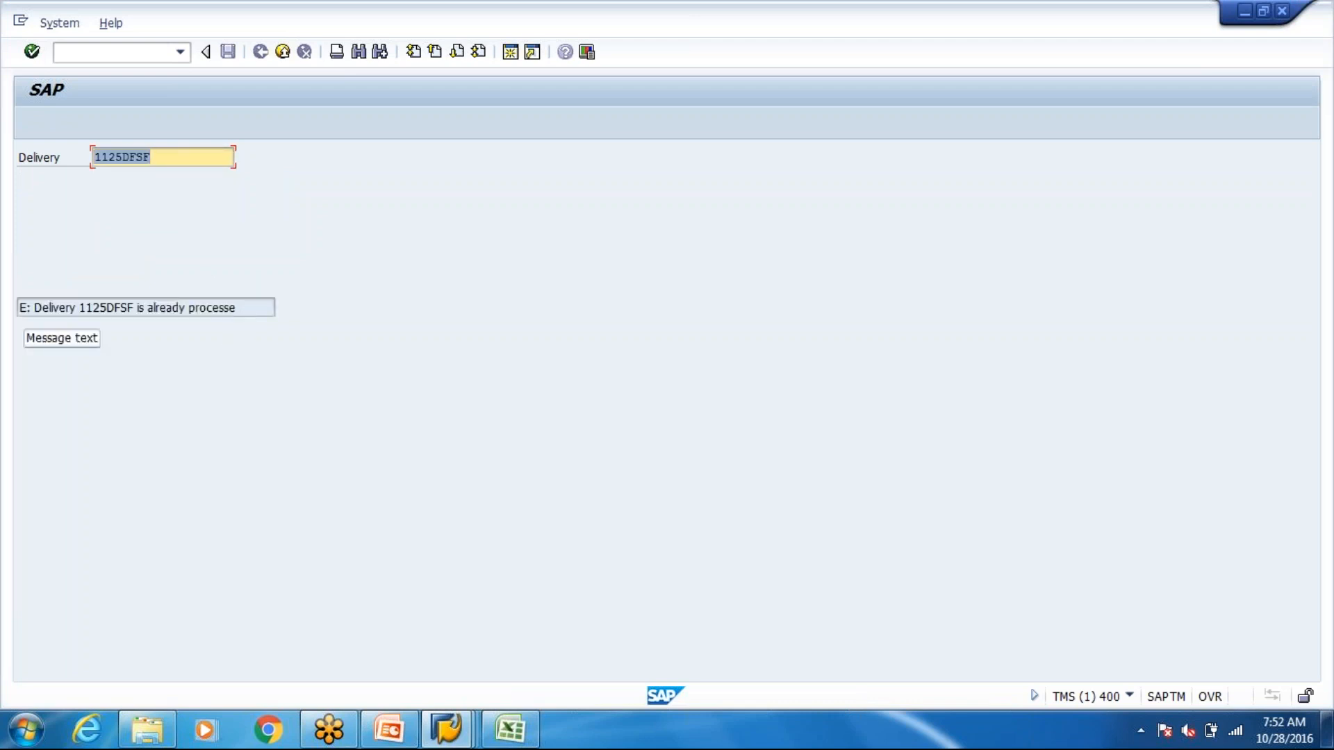
Open the full text of the message about the invalid delivery and examine its wording and message number
{"action": "left_click", "coordinate": [260, 305]}
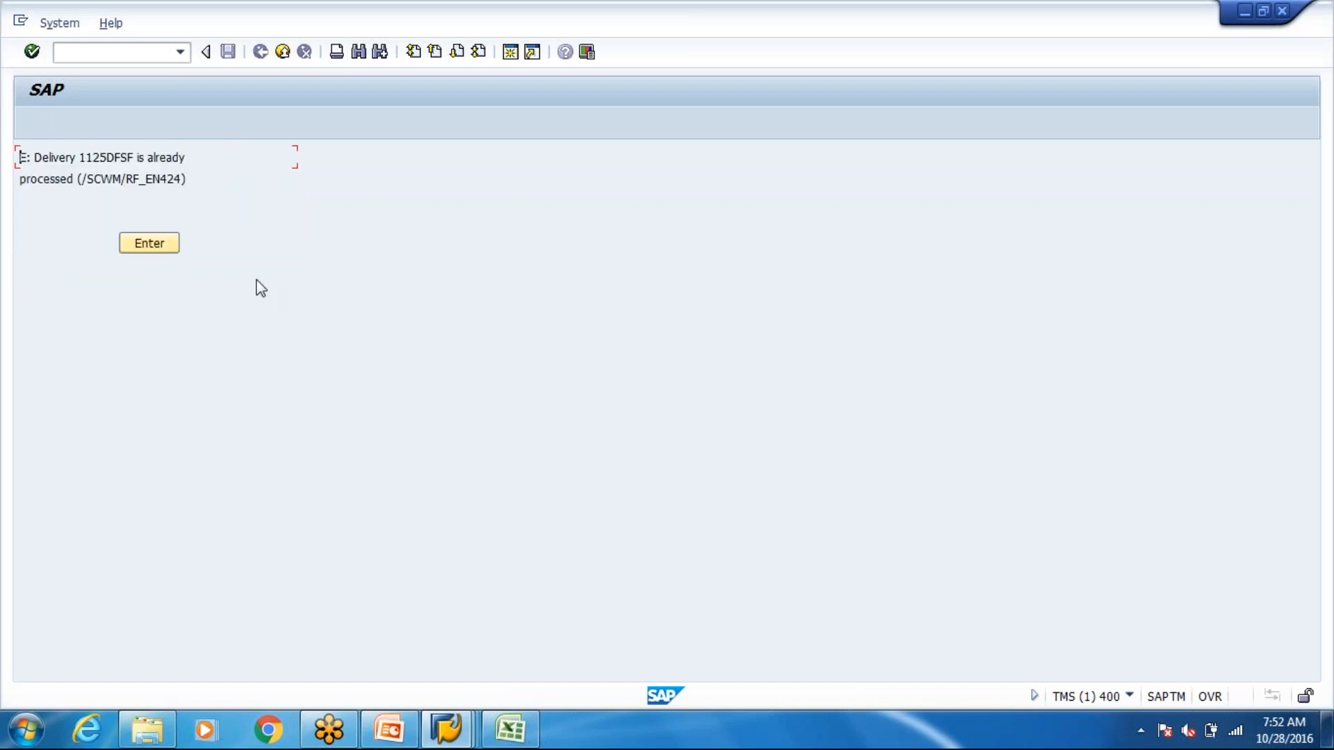
{"action": "left_click_drag", "start_coordinate": [32, 157], "coordinate": [236, 191]}
{"action": "left_click", "coordinate": [235, 191]}
{"action": "left_click_drag", "start_coordinate": [77, 178], "coordinate": [202, 169]}
{"action": "left_click", "coordinate": [202, 169]}
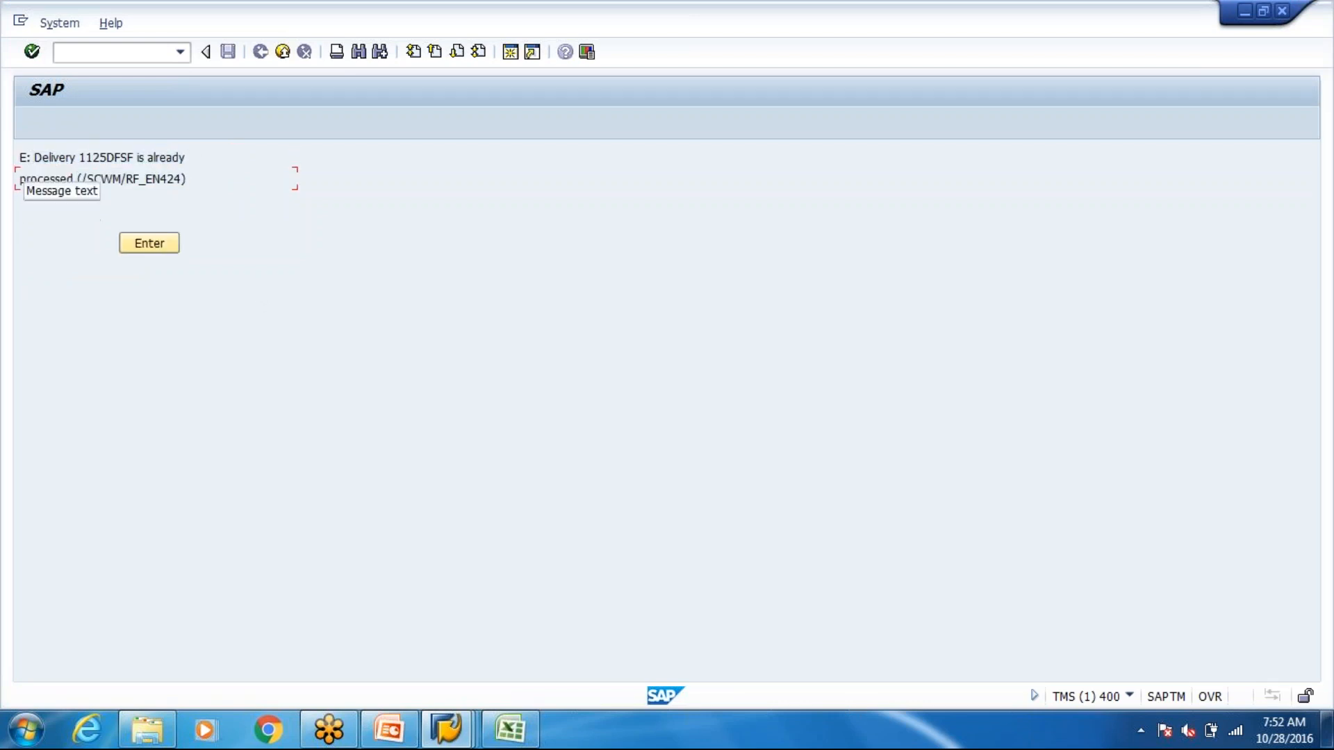
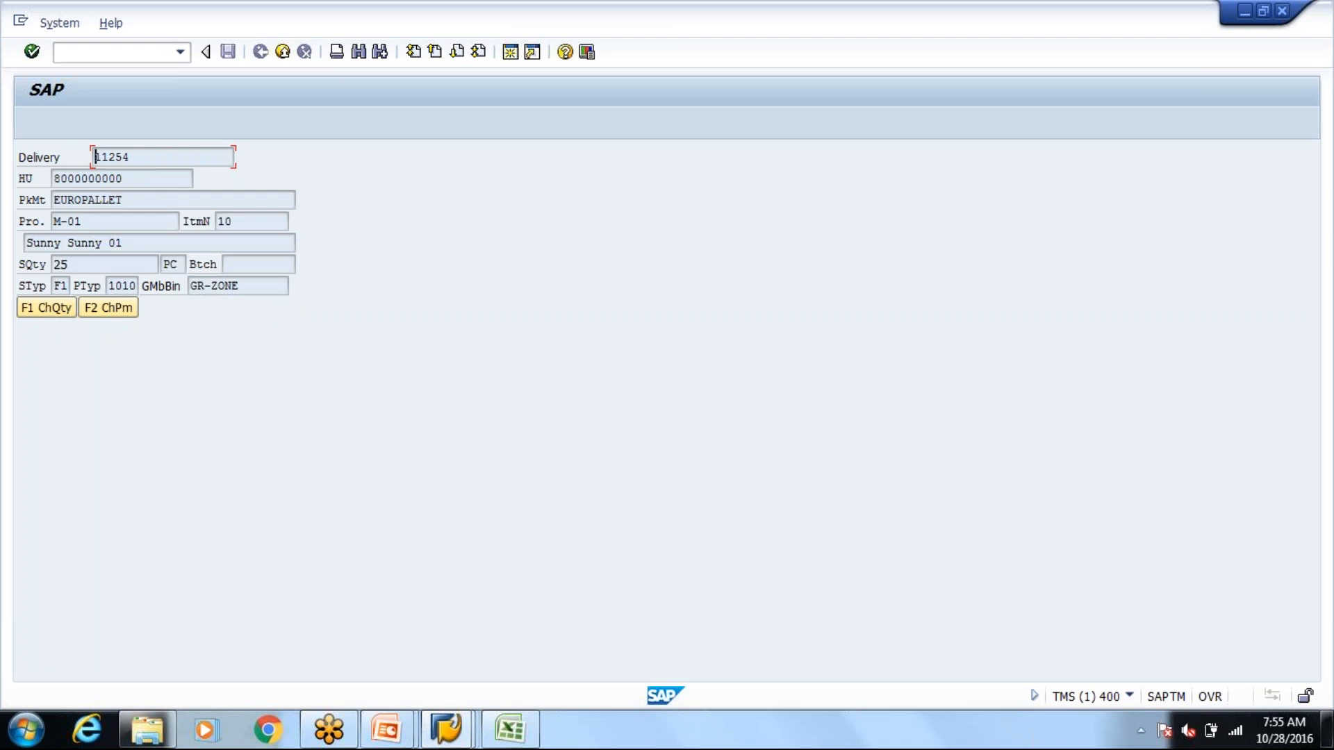
Return from the product details to the HU entry screen, try exception code LIST in the shortcut field, and acknowledge the message
{"action": "key", "text": "Return"}
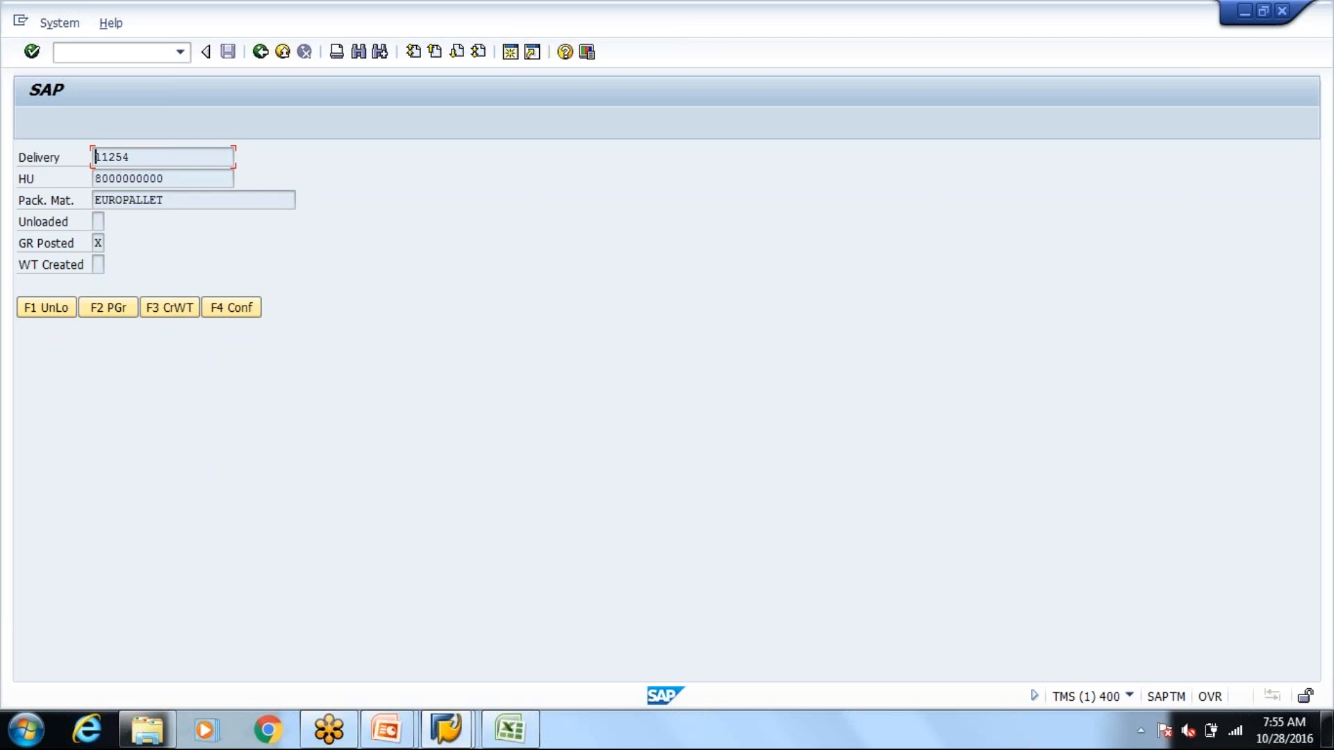
{"action": "key", "text": "Return"}
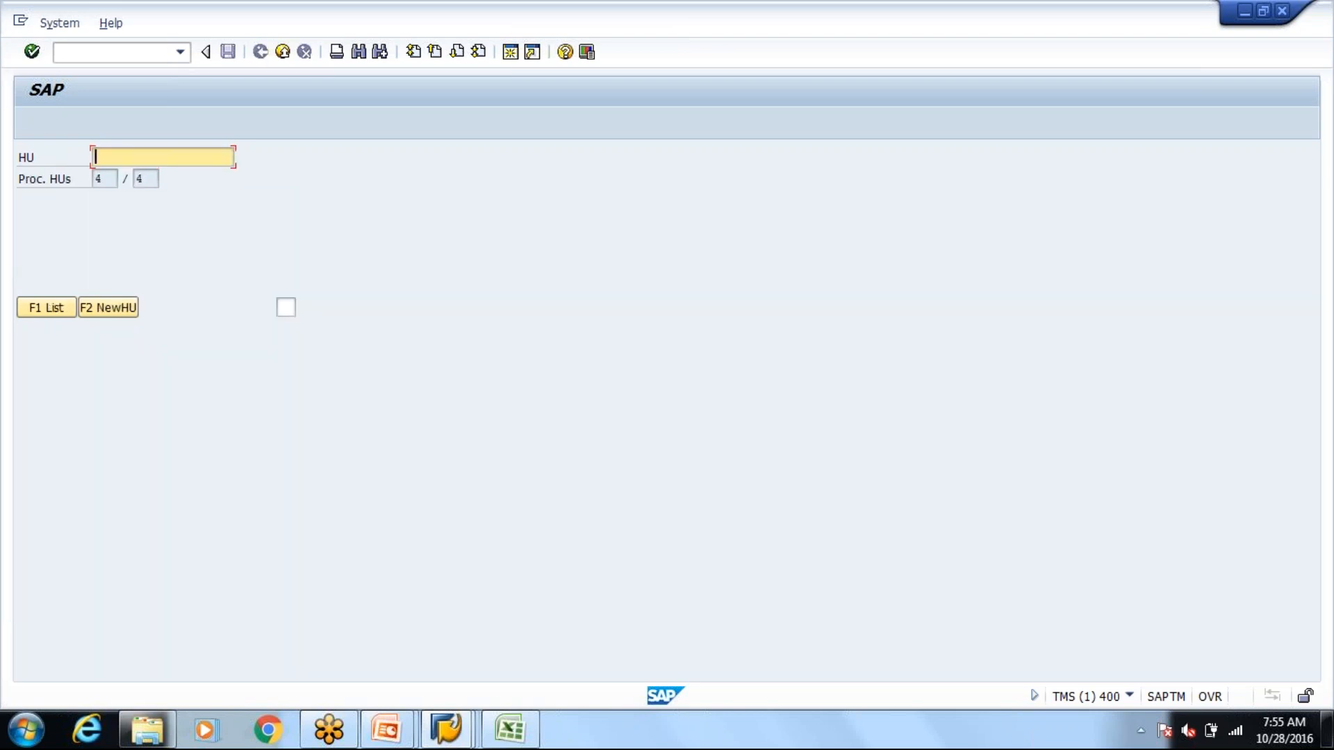
{"action": "left_click", "coordinate": [286, 306]}
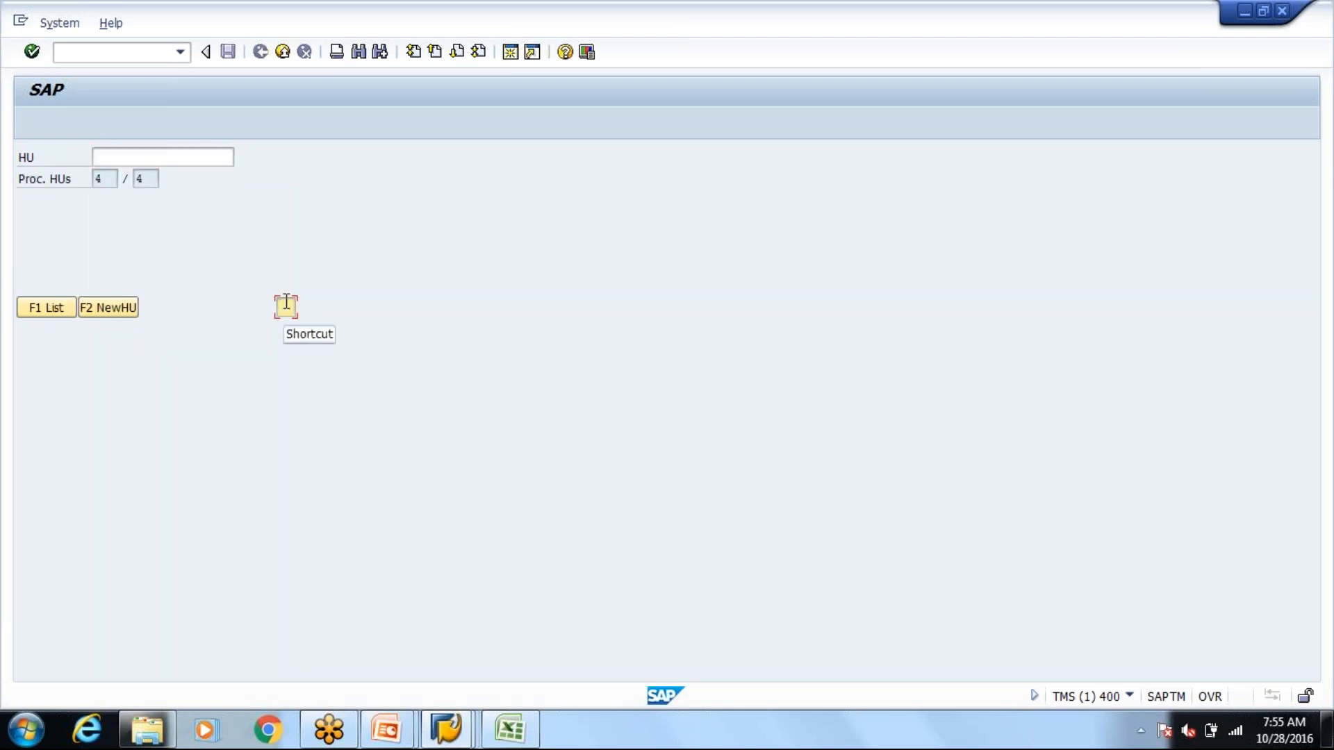
{"action": "type", "text": "li"}
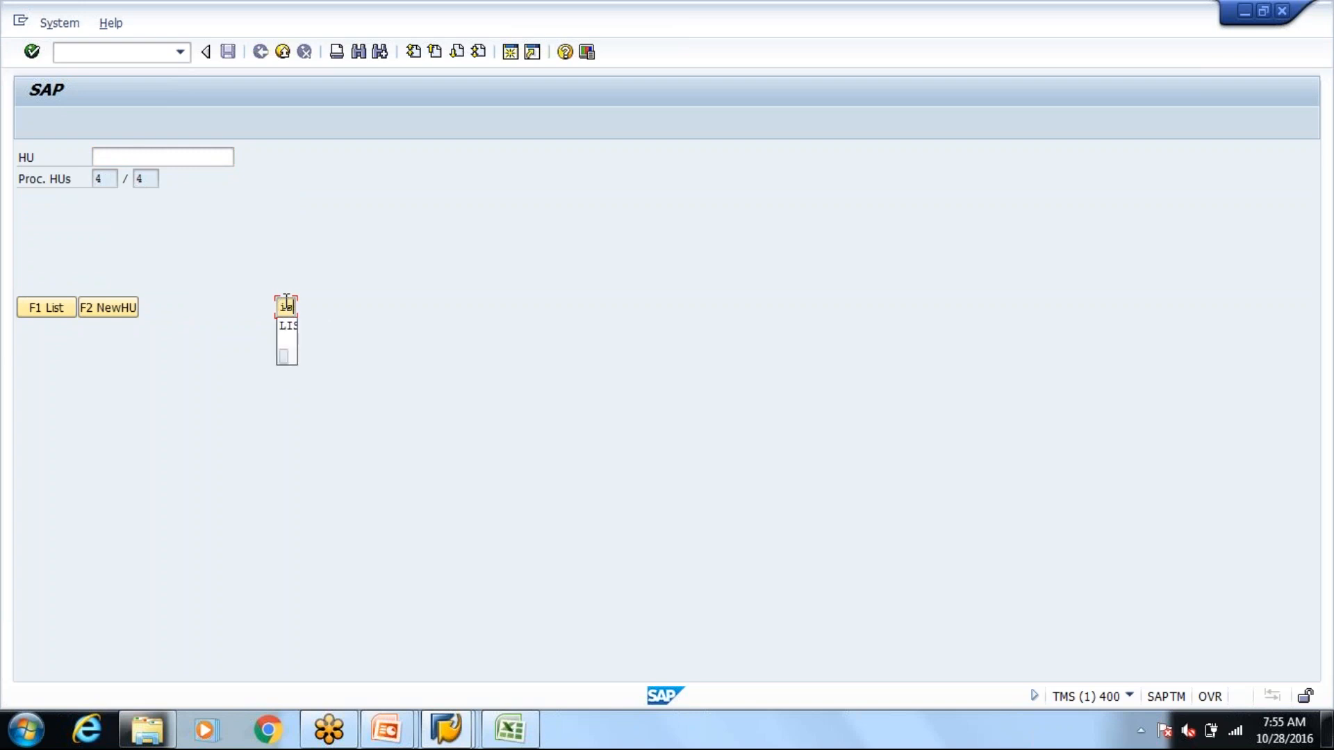
{"action": "key", "text": "Return"}
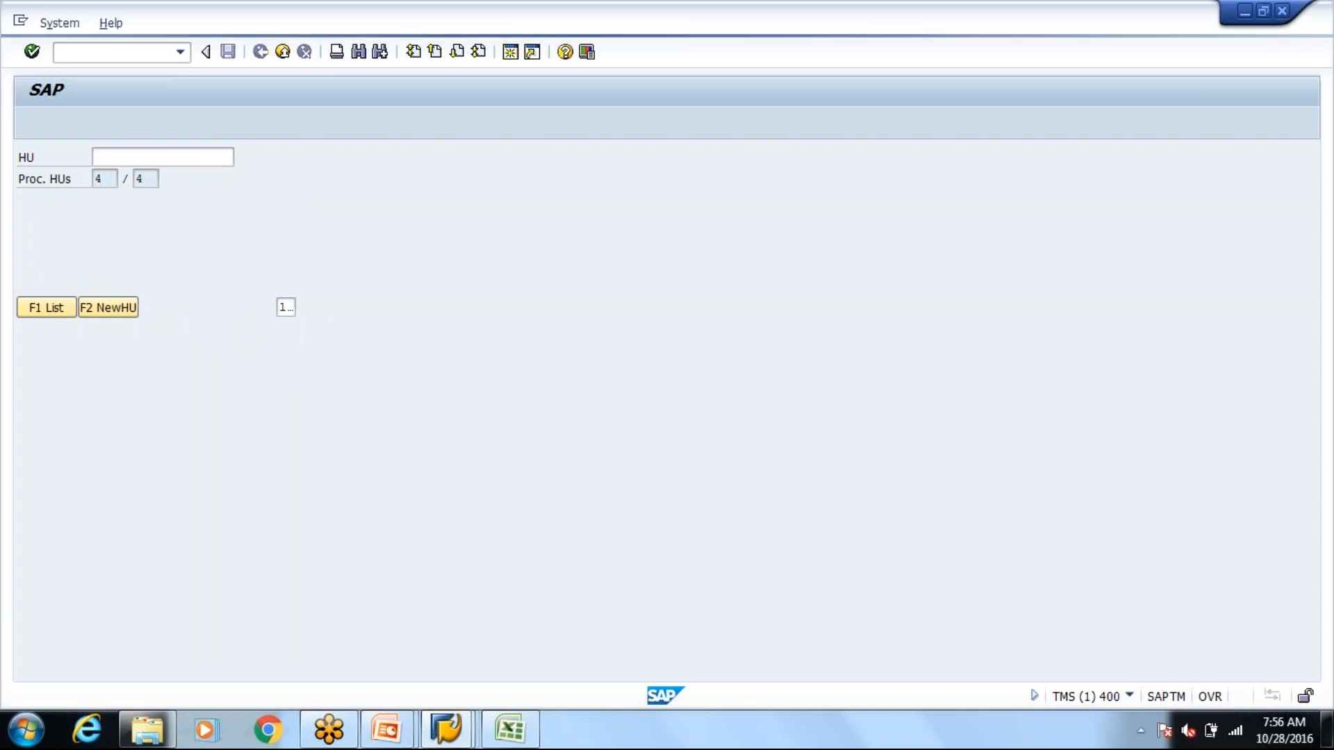
{"action": "left_click", "coordinate": [284, 303]}
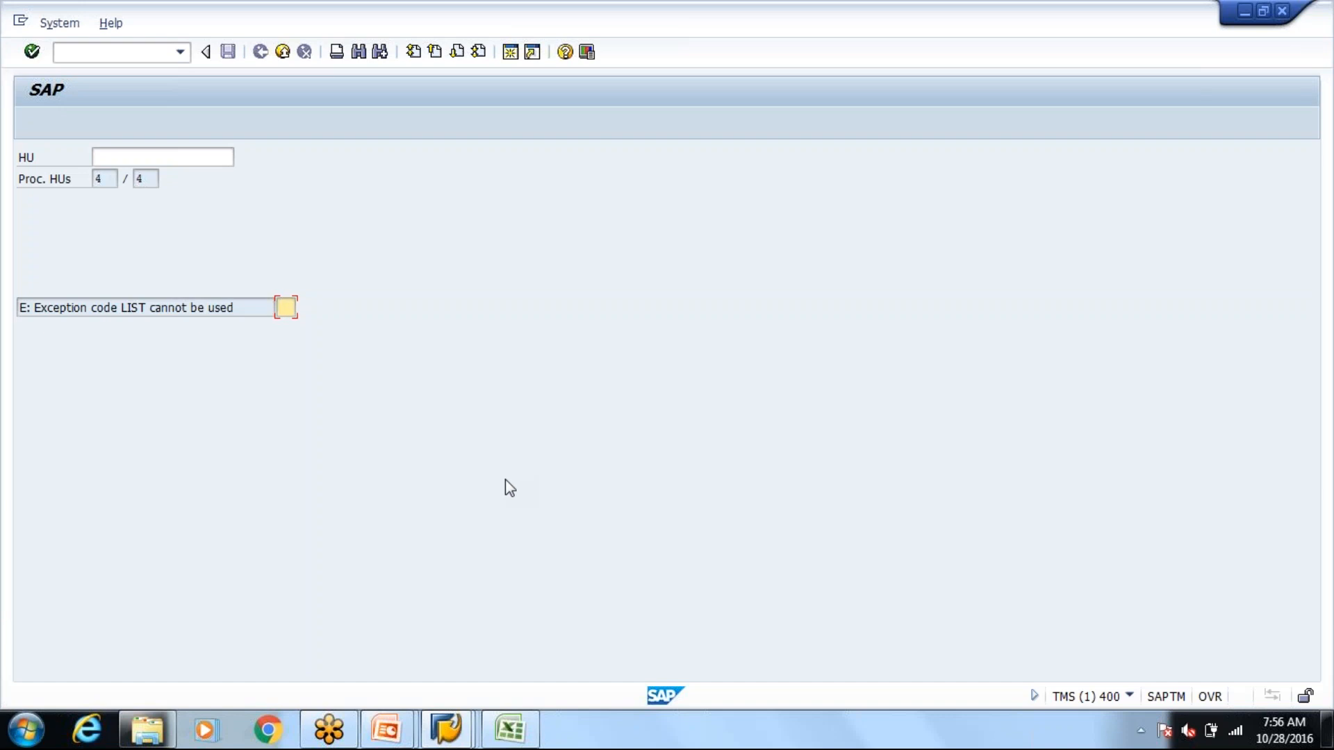
{"action": "mouse_move", "coordinate": [409, 741]}
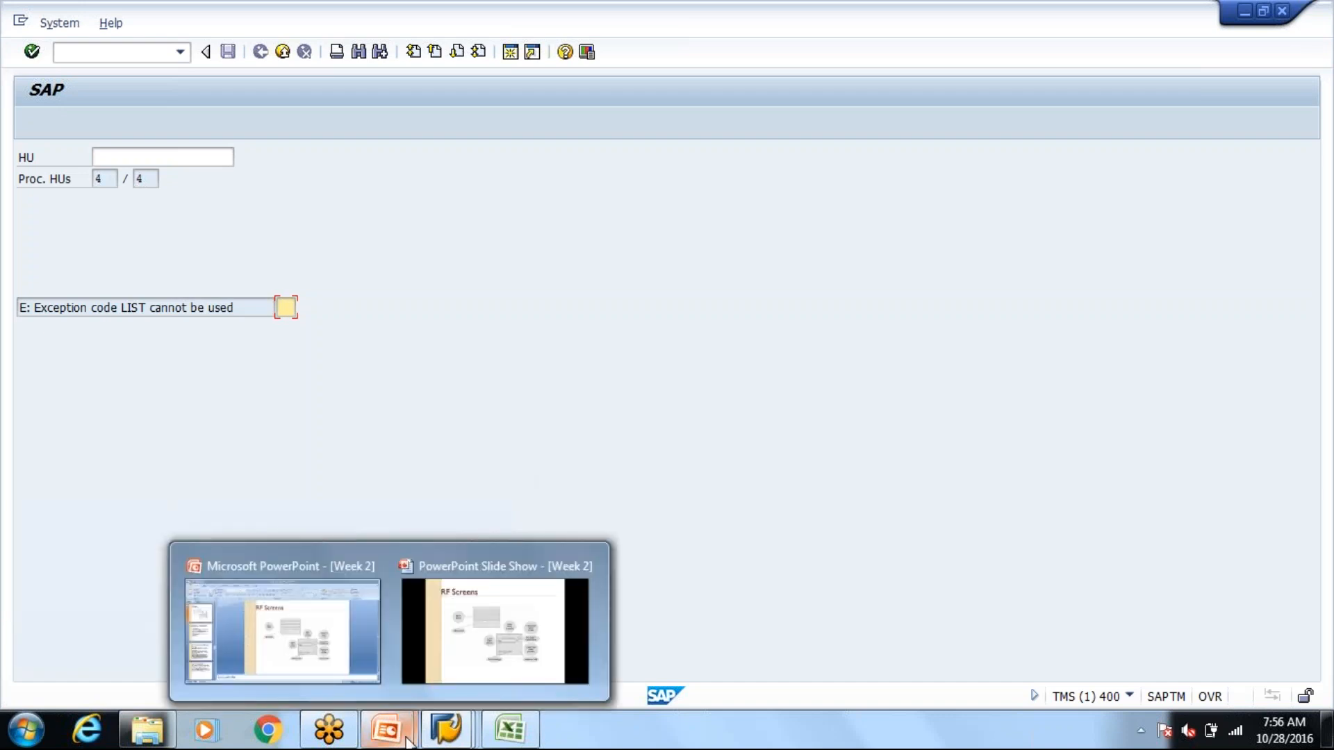
{"action": "key", "text": "Return"}
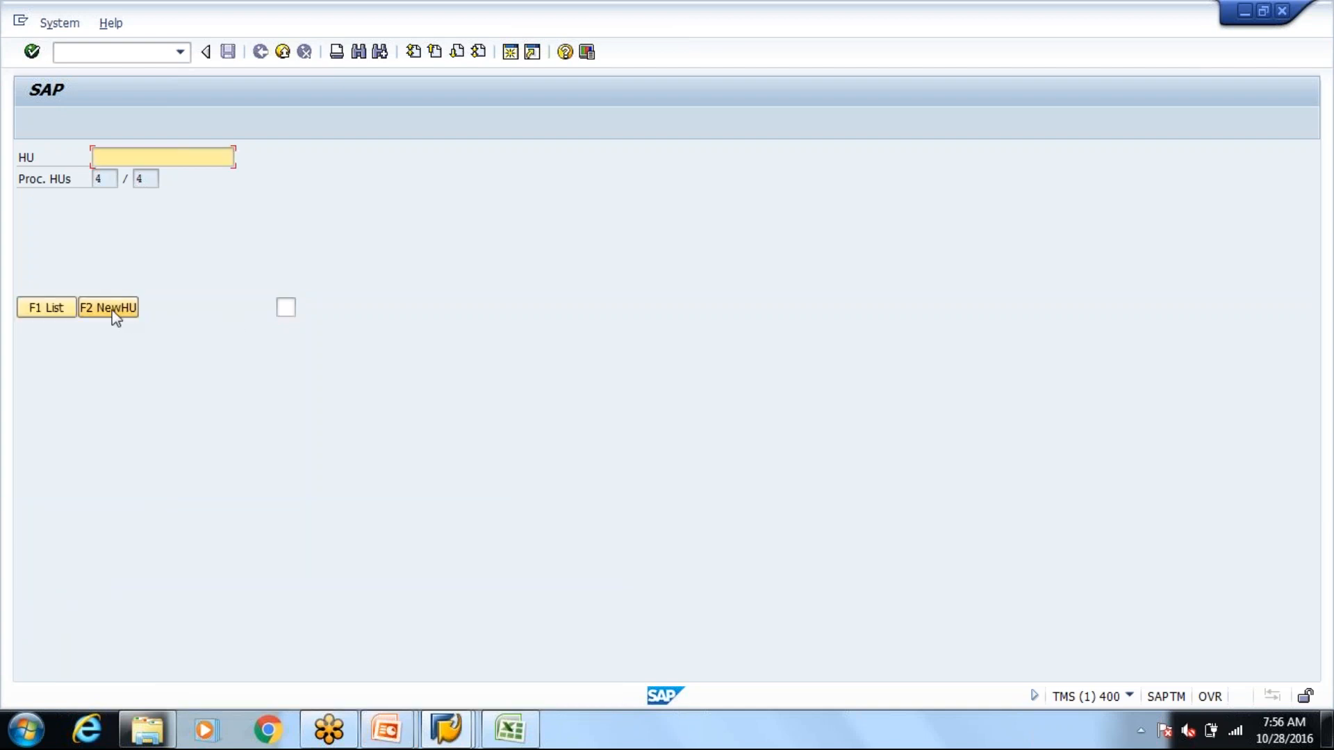
List the delivery's HUs, open entry 1 to check its product details and quantity, and return to HU entry
{"action": "left_click", "coordinate": [48, 310]}
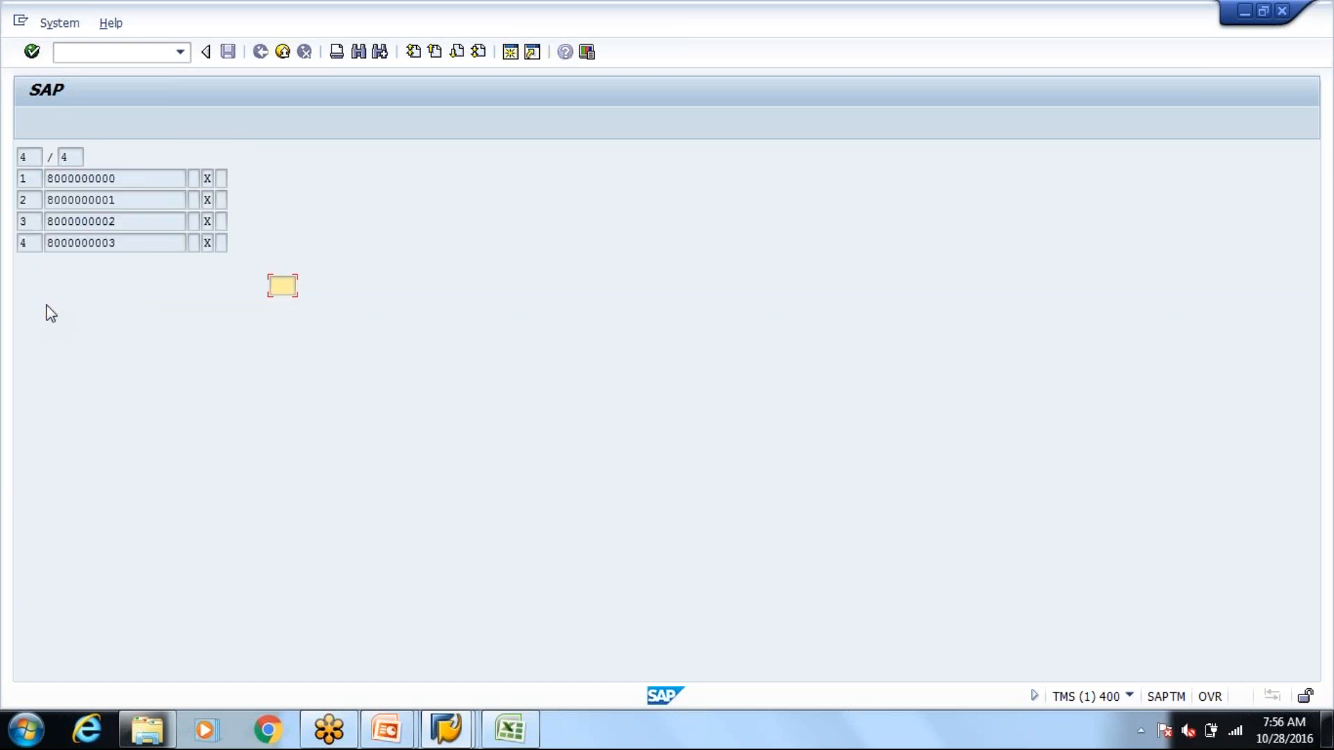
{"action": "type", "text": "1"}
{"action": "key", "text": "Return"}
{"action": "key", "text": "Return"}
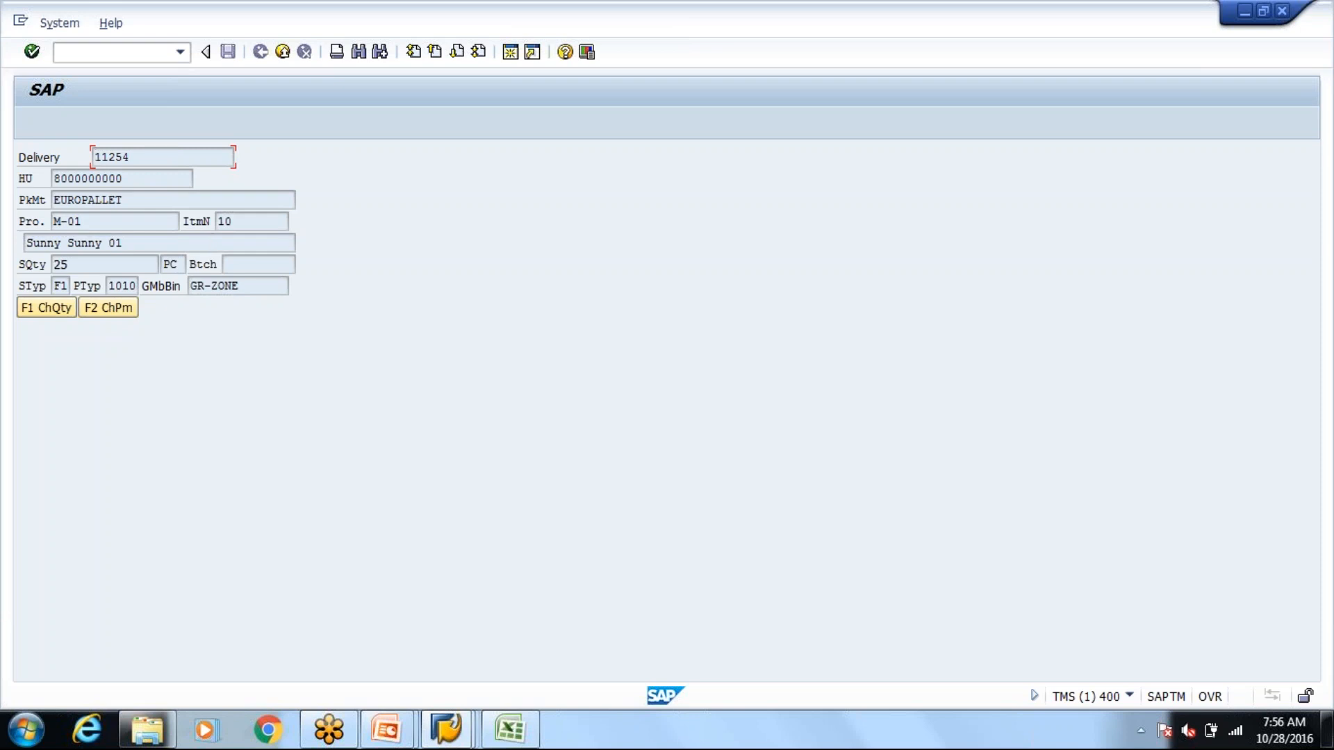
{"action": "left_click", "coordinate": [132, 265]}
{"action": "left_click_drag", "start_coordinate": [70, 265], "coordinate": [44, 265]}
{"action": "key", "text": "Return"}
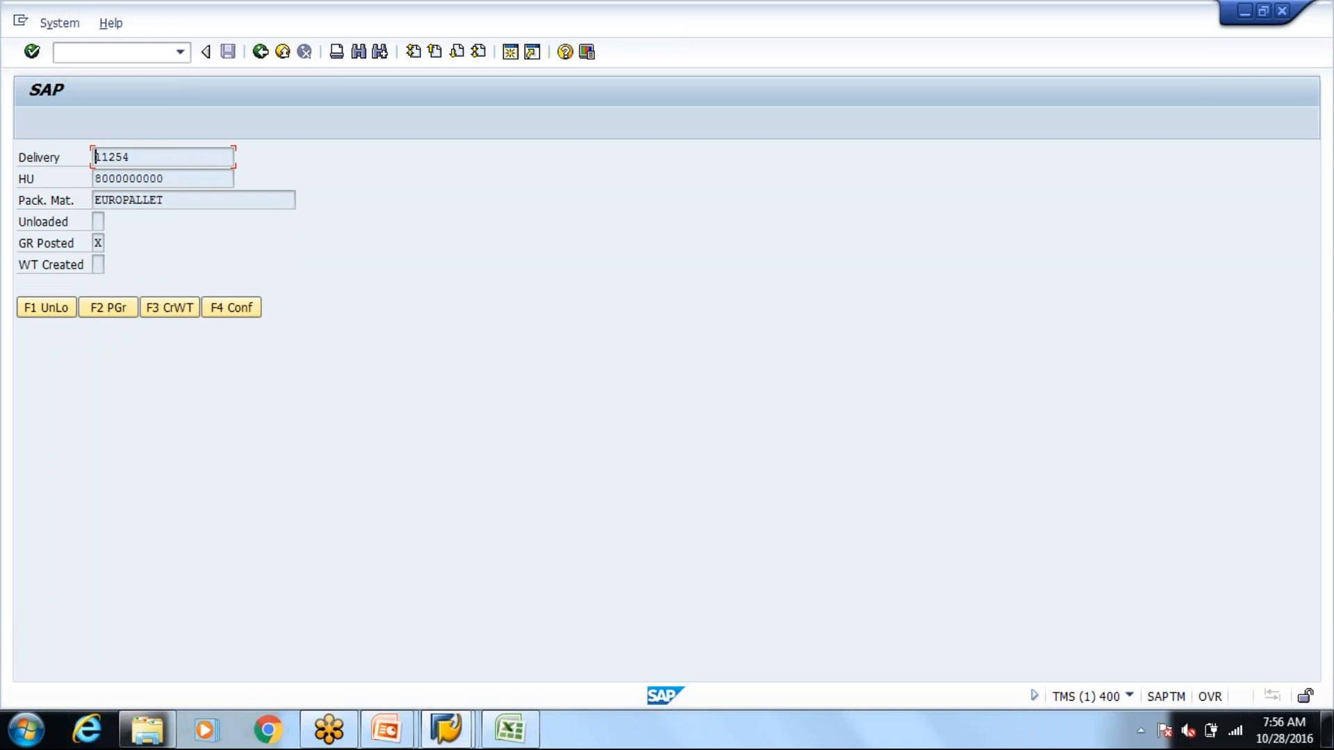
{"action": "key", "text": "Return"}
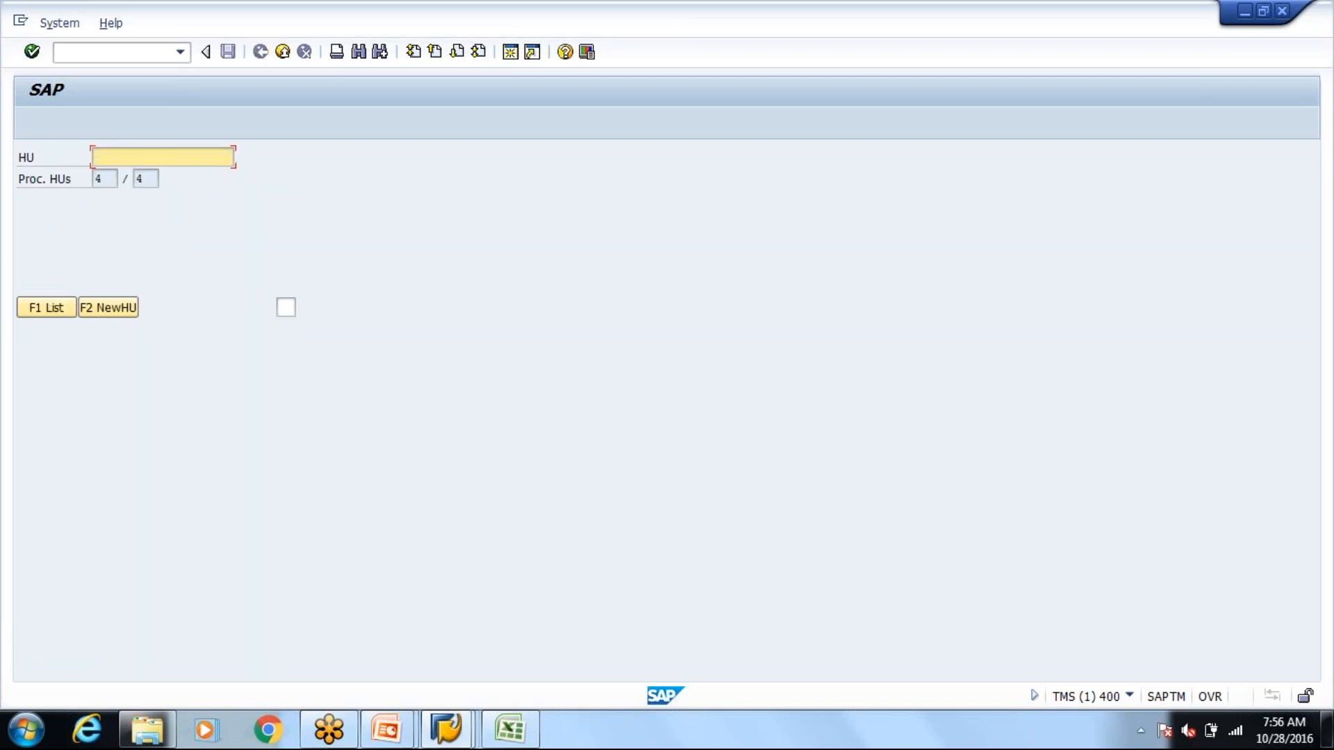
Go back from HU entry to the delivery overview and proceed to the HU entry screen again
{"action": "left_click", "coordinate": [286, 308]}
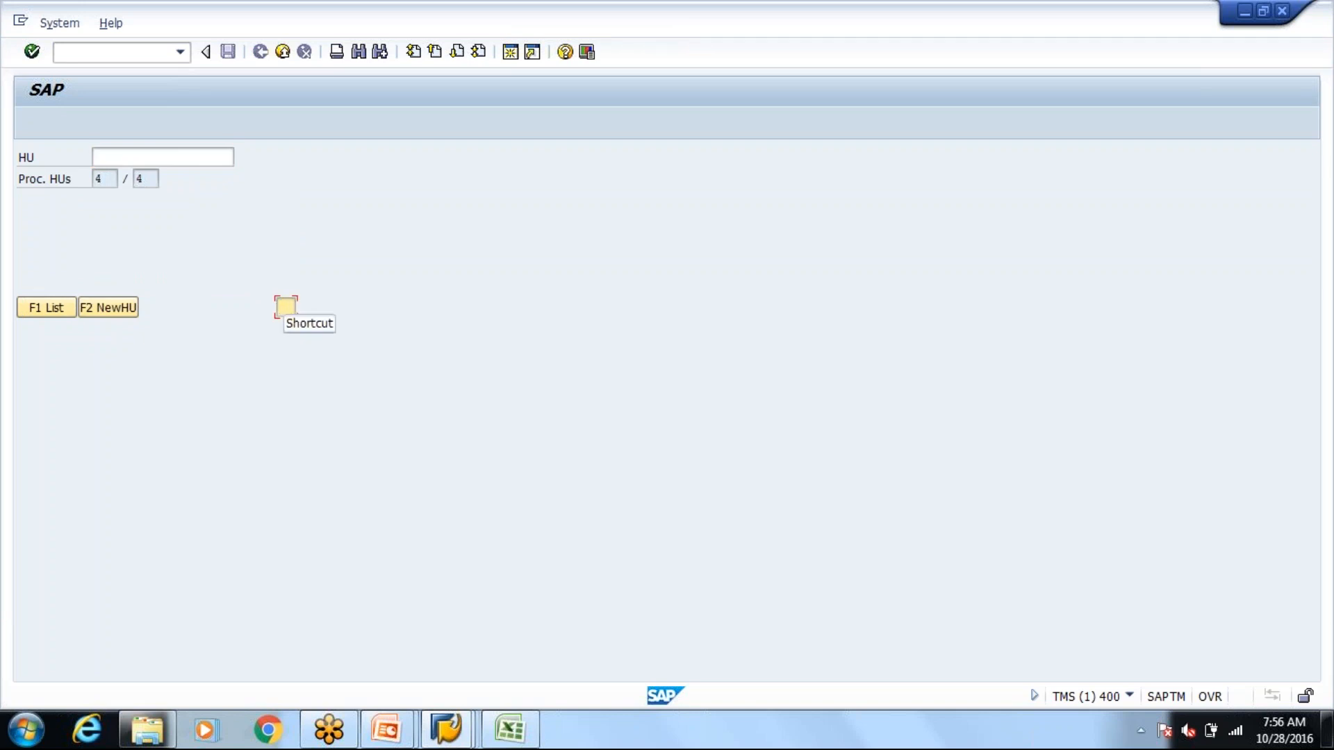
{"action": "key", "text": "F3"}
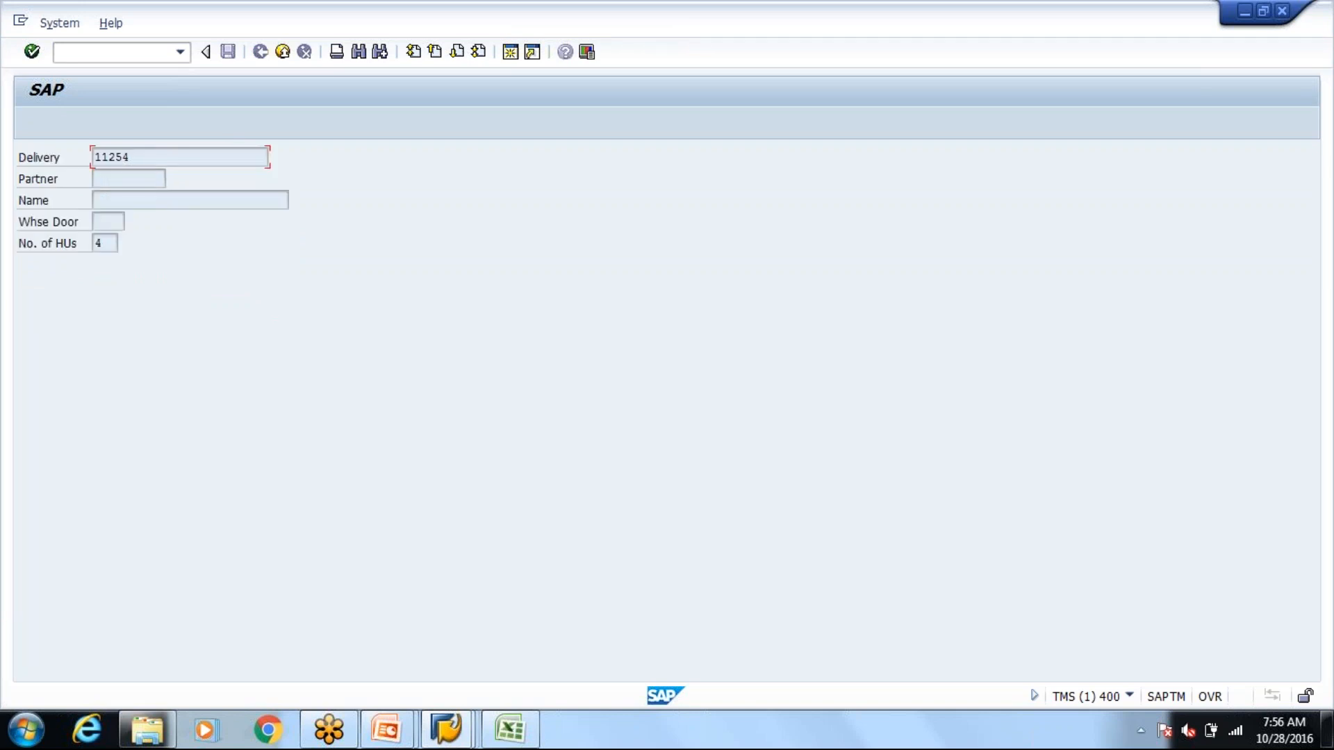
{"action": "key", "text": "F3"}
{"action": "key", "text": "Return"}
{"action": "key", "text": "Return"}
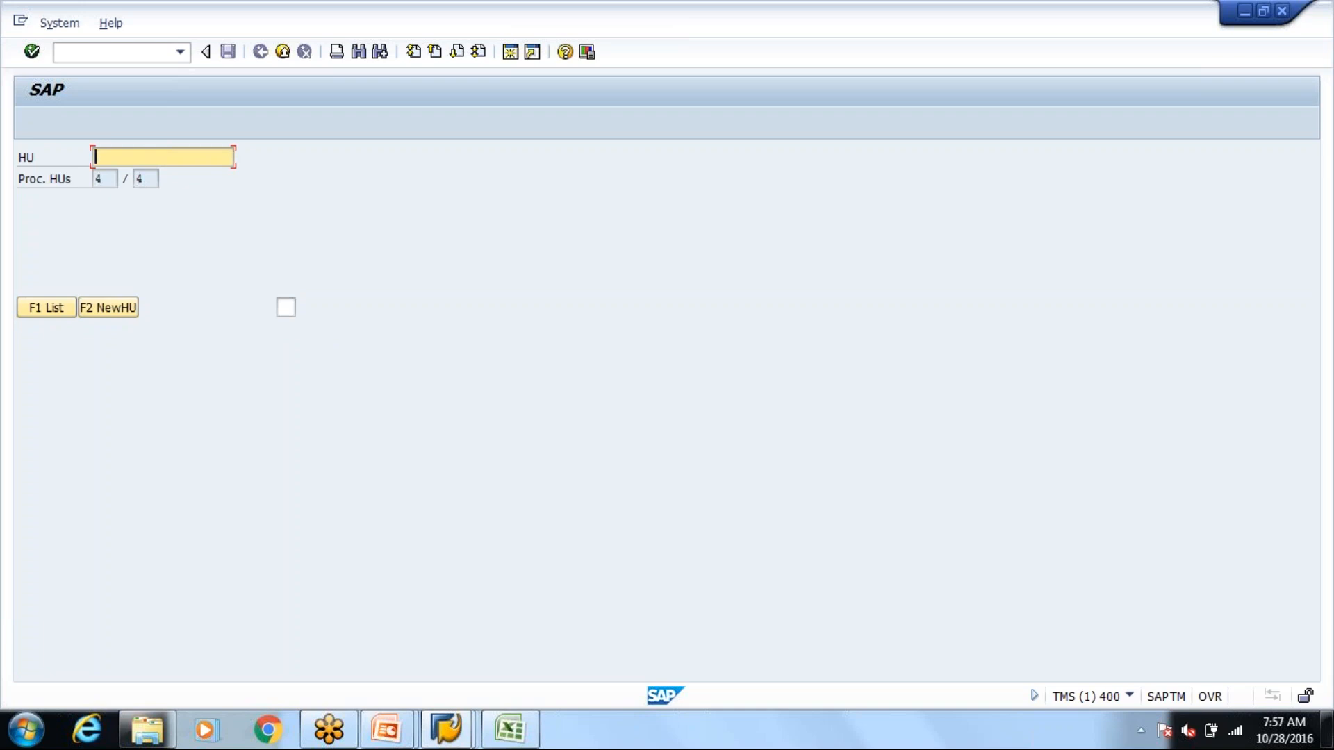
Enter HU 800000 to open the product entry screen, and return to HU entry
{"action": "key", "text": "Down"}
{"action": "key", "text": "Return"}
{"action": "key", "text": "Tab"}
{"action": "key", "text": "Return"}
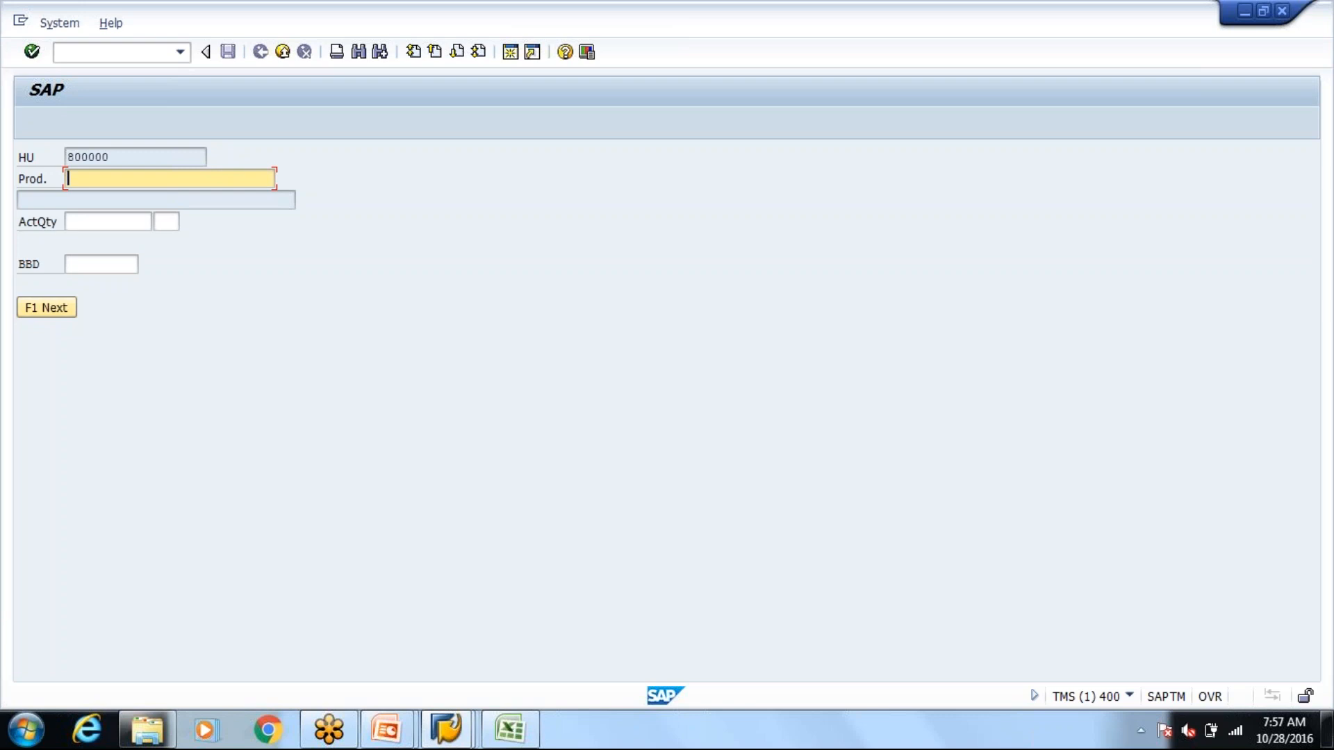
{"action": "key", "text": "F1"}
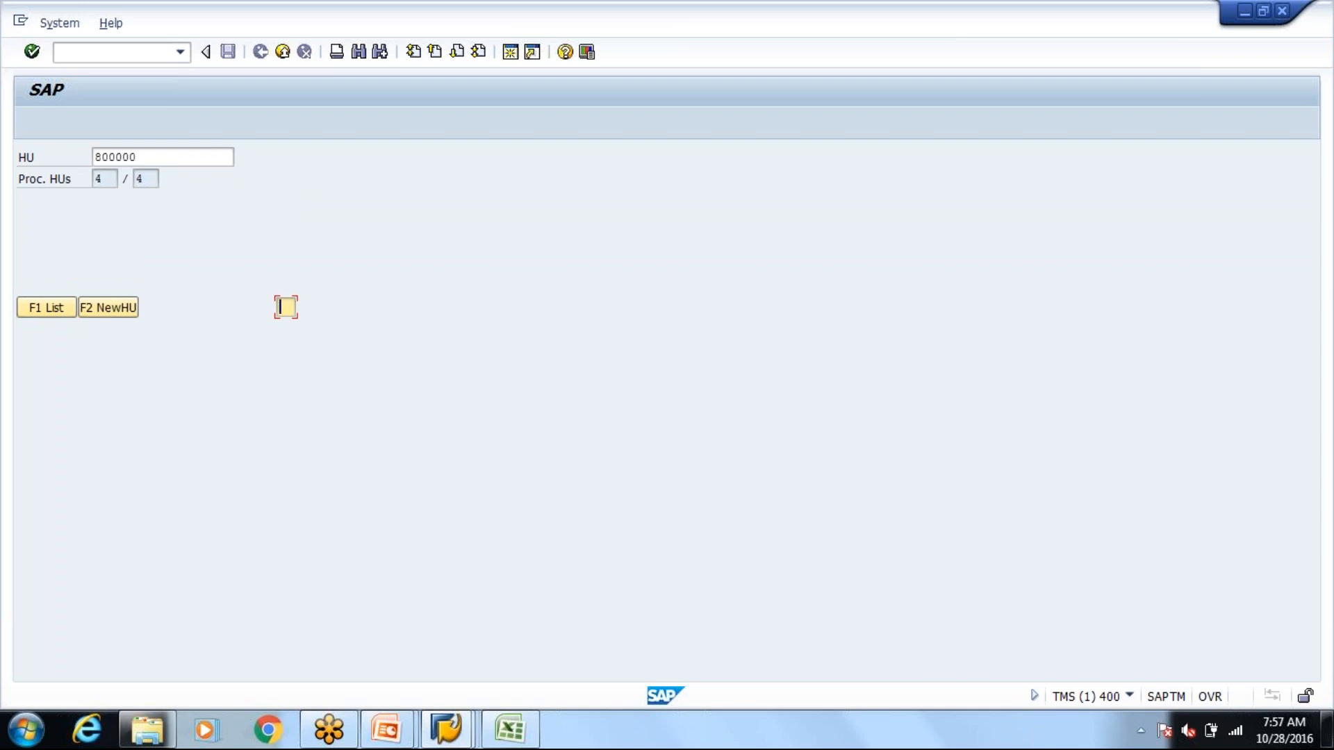
Try exception code CRID in the shortcut field and go back to the delivery overview
{"action": "type", "text": "ID"}
{"action": "key", "text": "Return"}
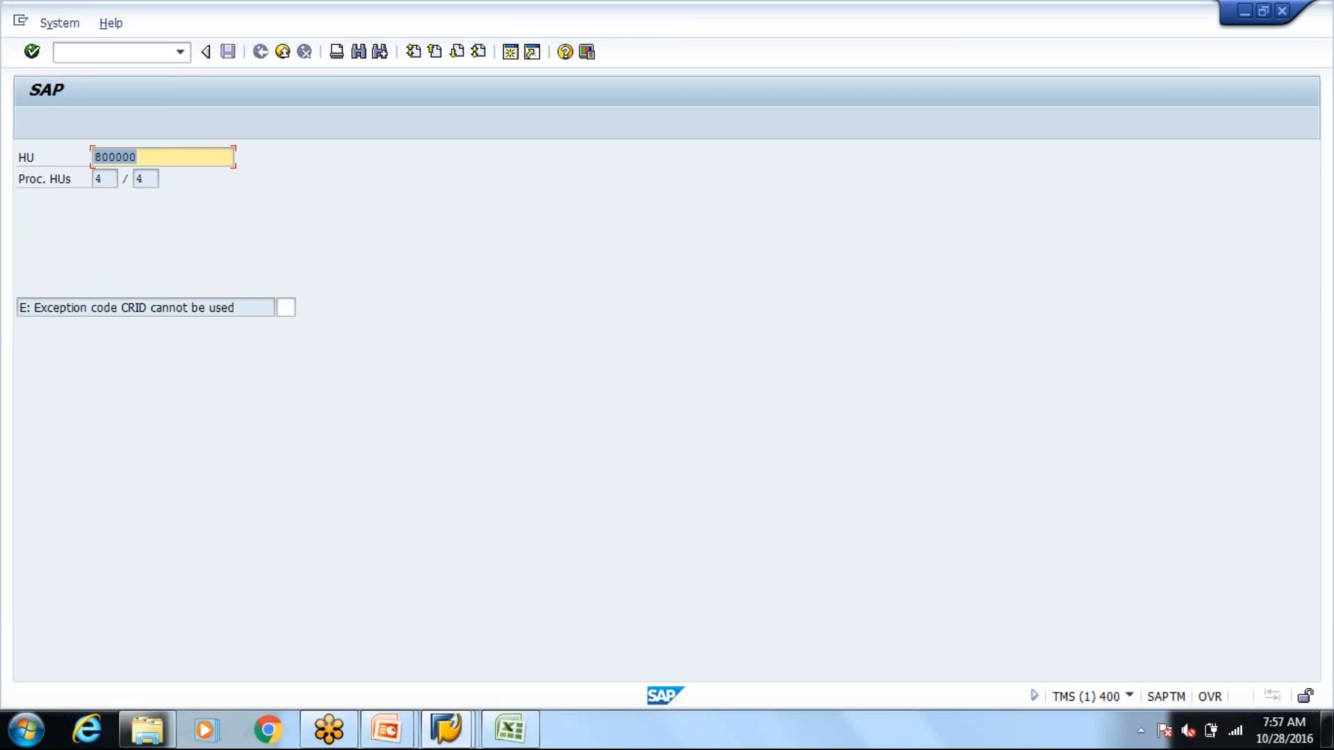
{"action": "key", "text": "F7"}
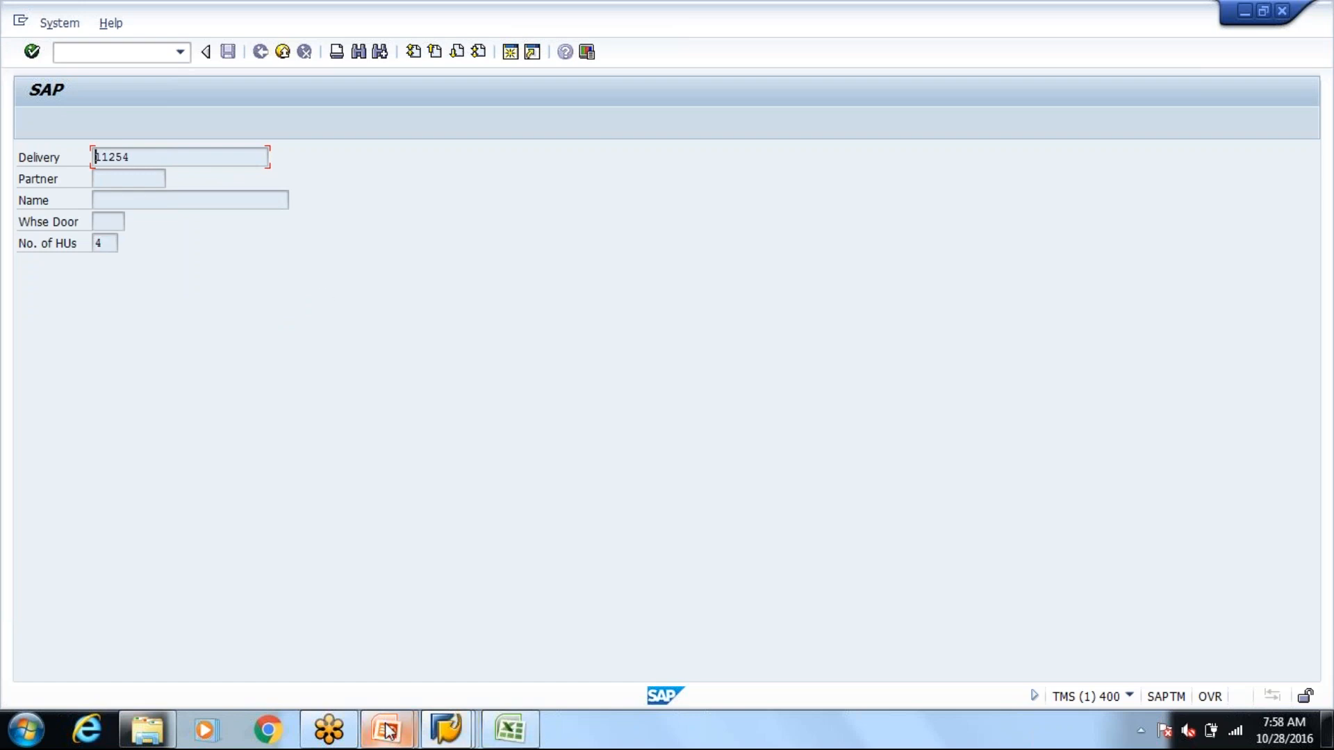
Switch to the PowerPoint slides and review RF Screens, Configuration Setting for RF, and Screen Layout Personalization
{"action": "mouse_move", "coordinate": [387, 729]}
{"action": "left_click", "coordinate": [474, 639]}
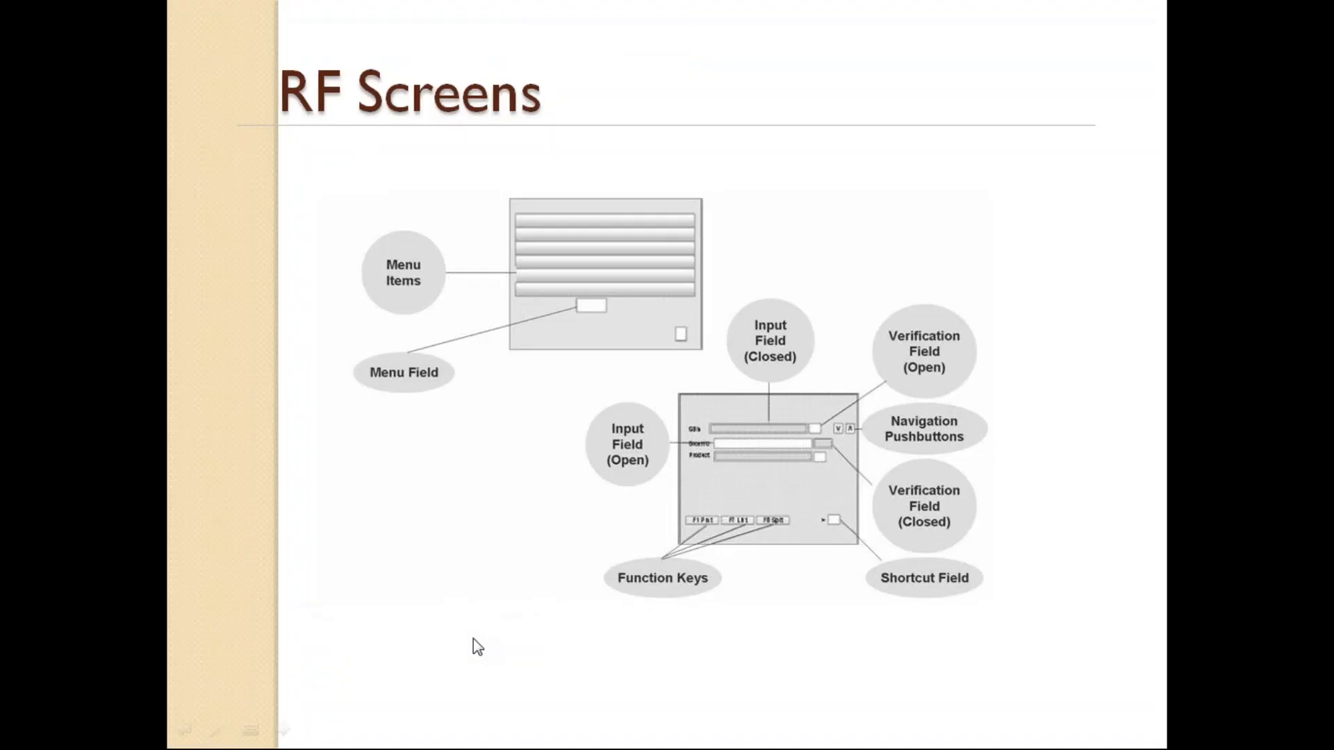
{"action": "left_click", "coordinate": [580, 393]}
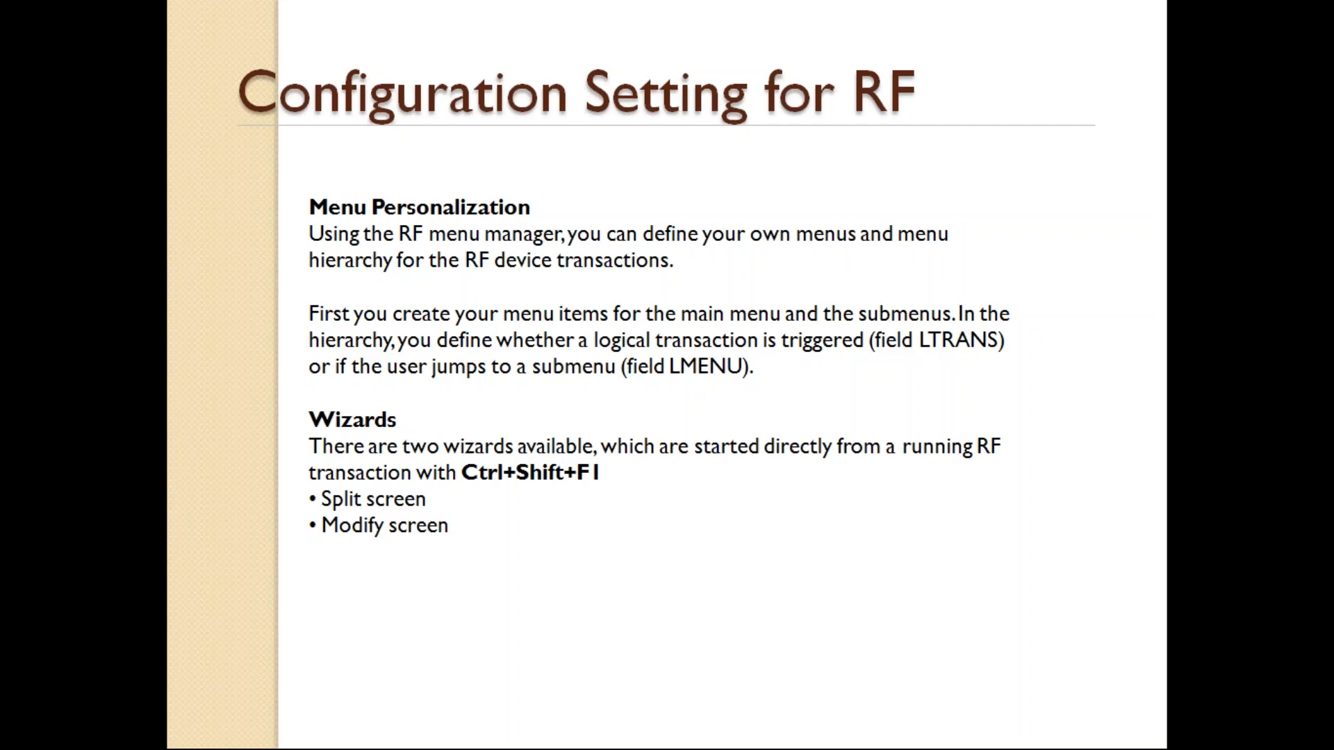
{"action": "key", "text": "Escape"}
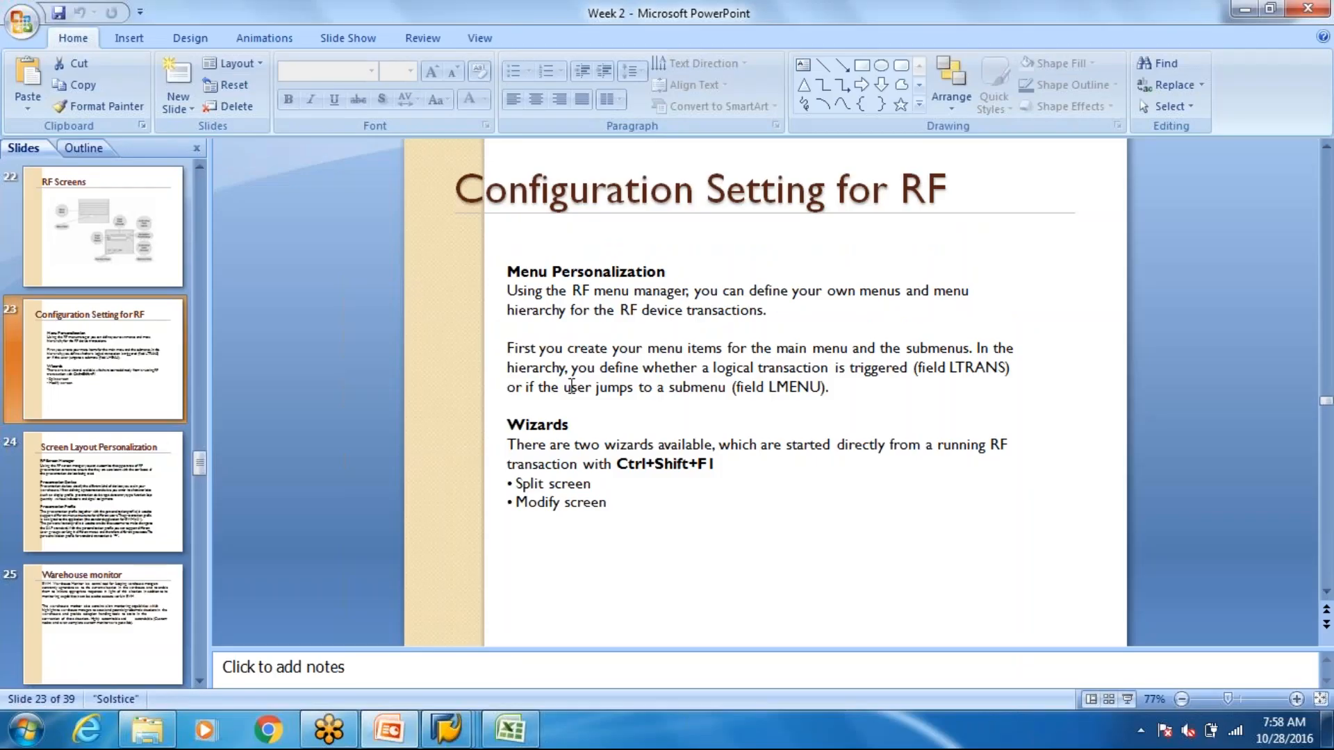
{"action": "left_click", "coordinate": [129, 448]}
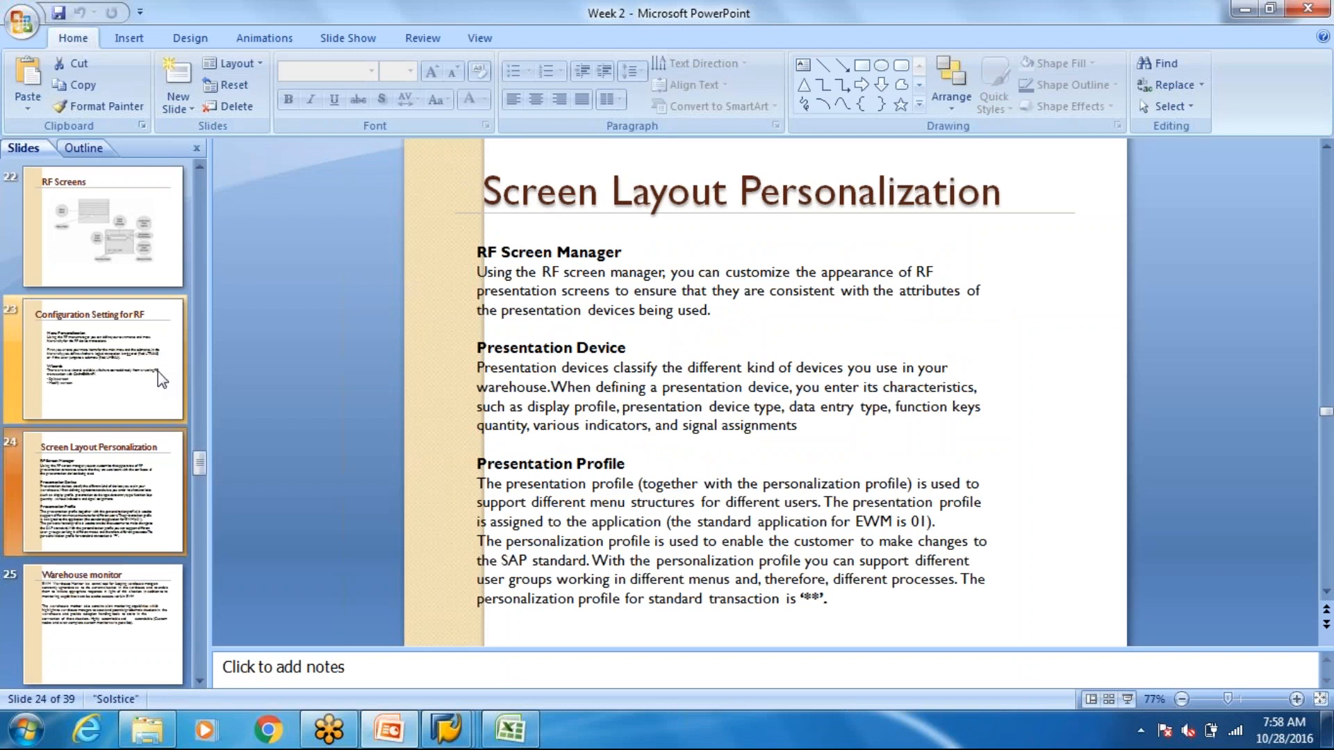
{"action": "left_click", "coordinate": [114, 352]}
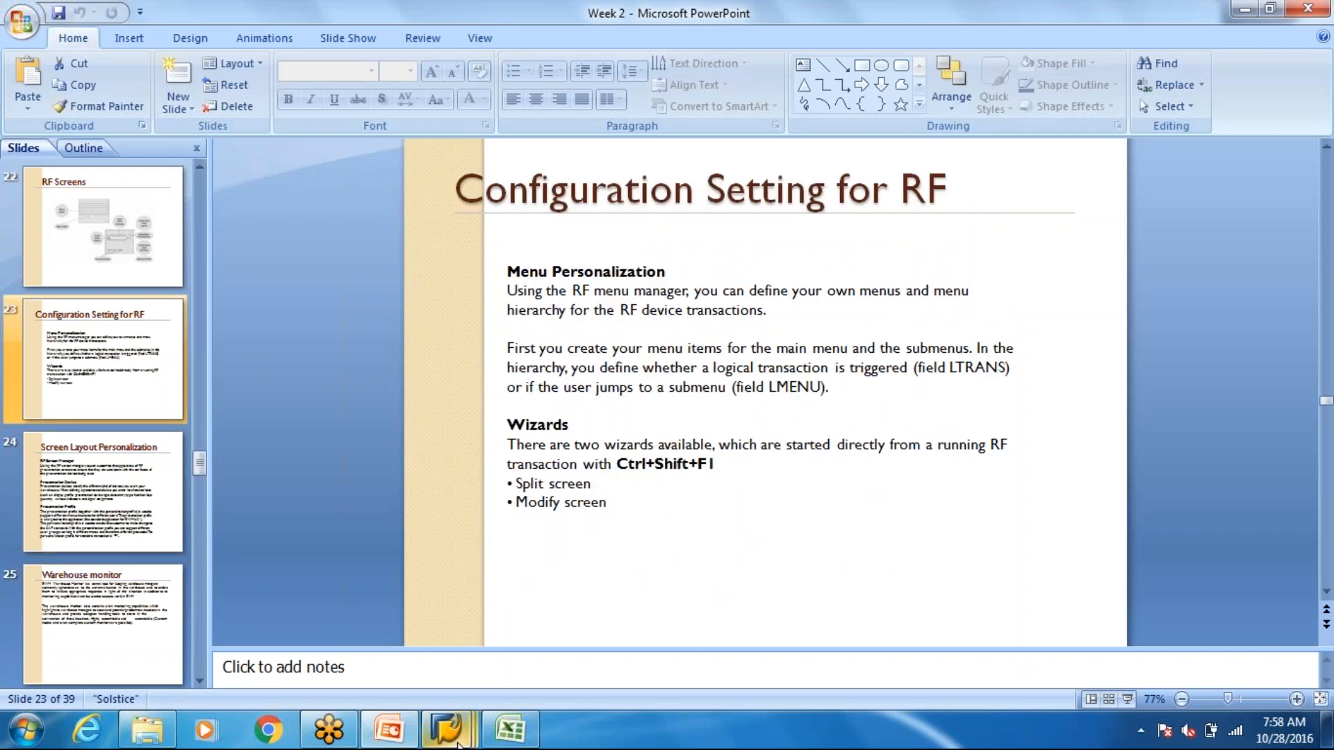
{"action": "key", "text": "Down"}
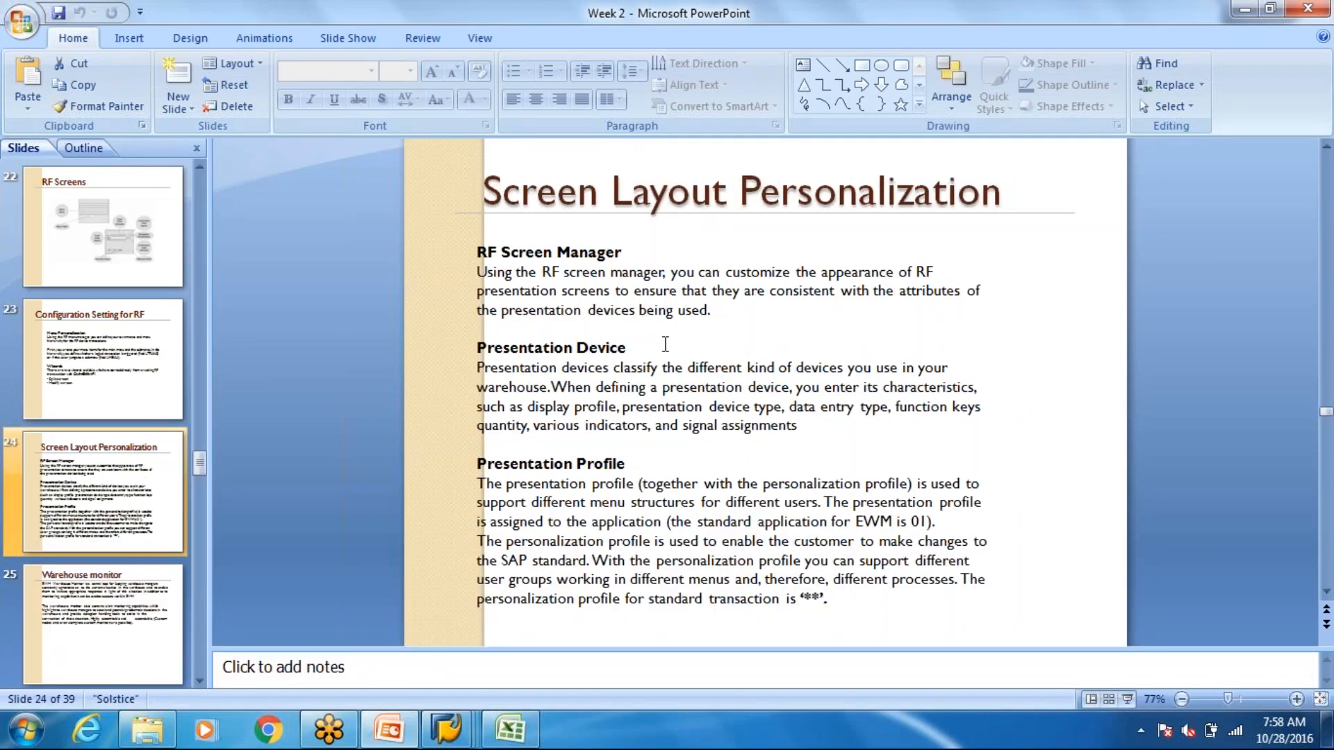
{"action": "left_click", "coordinate": [137, 368]}
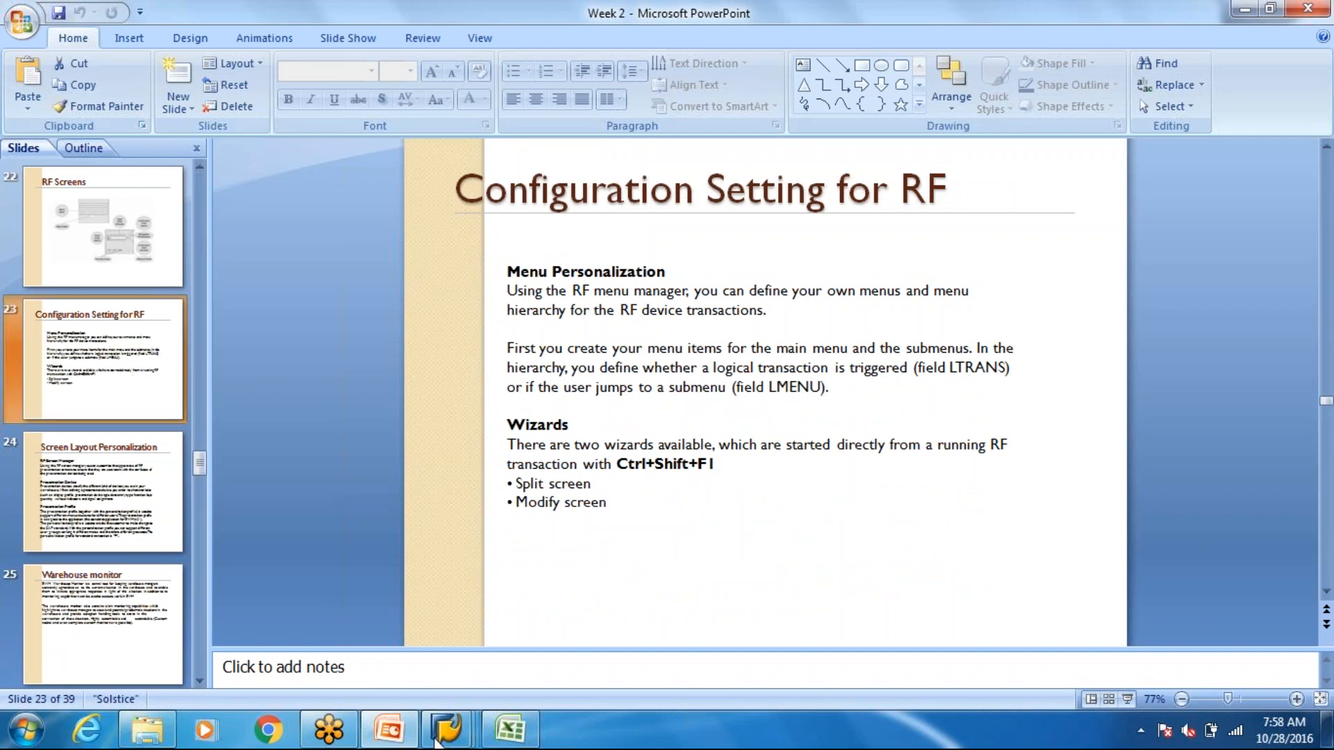
View the SAP Display IMG and RF sessions, recheck the wizards on the Configuration Setting for RF slide, and return to the RF session
{"action": "mouse_move", "coordinate": [445, 730]}
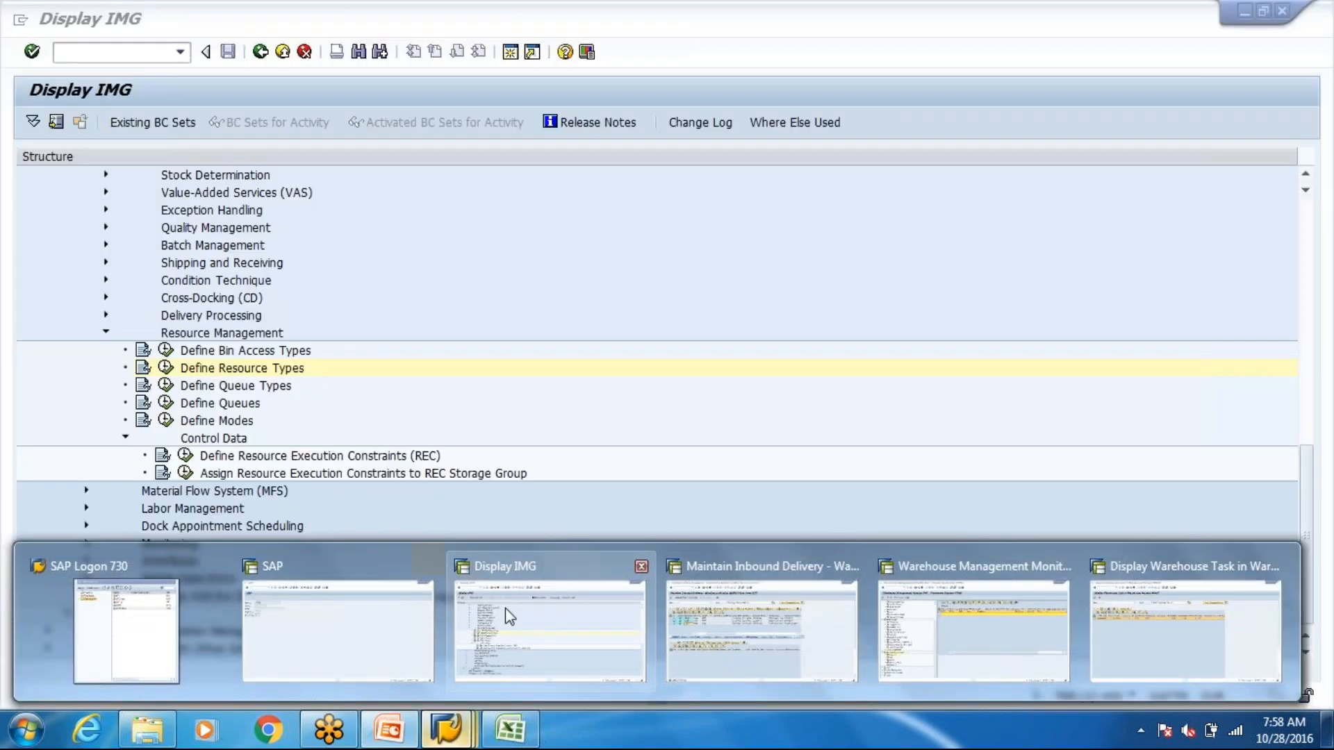
{"action": "left_click", "coordinate": [505, 607]}
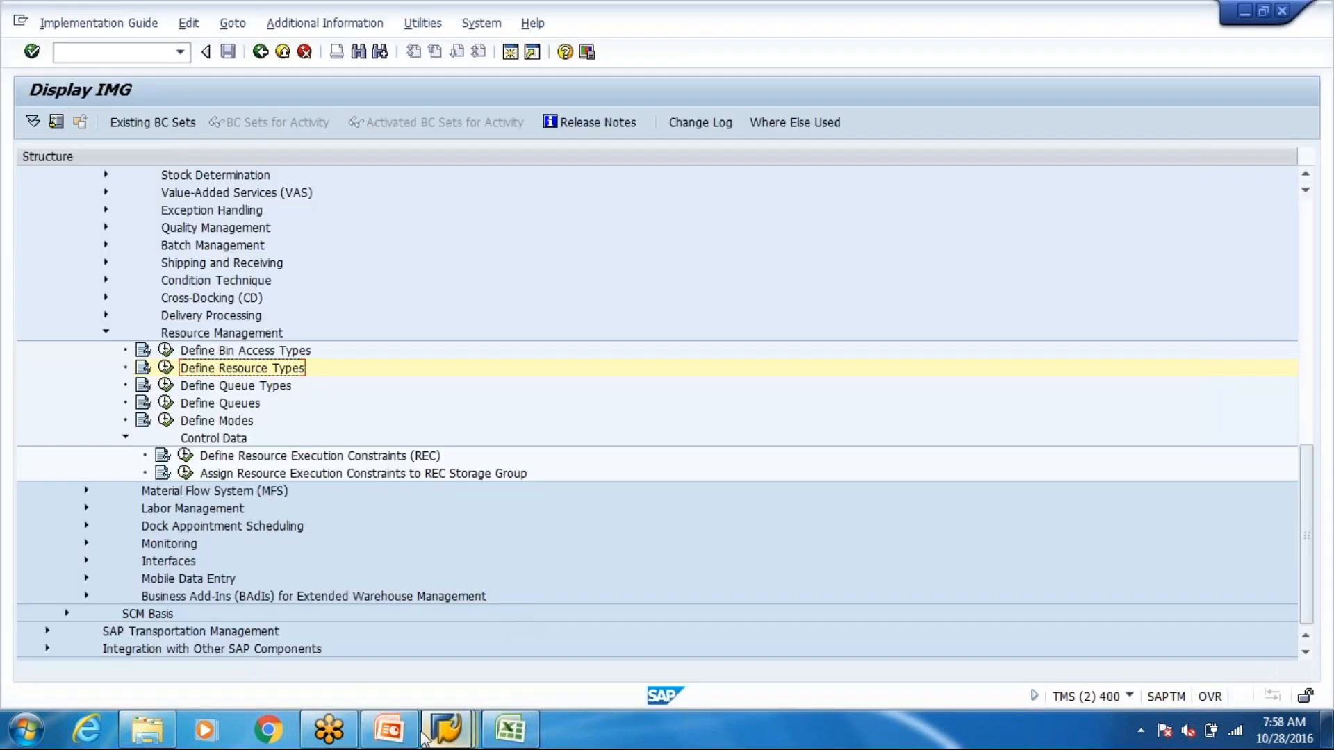
{"action": "left_click", "coordinate": [457, 732]}
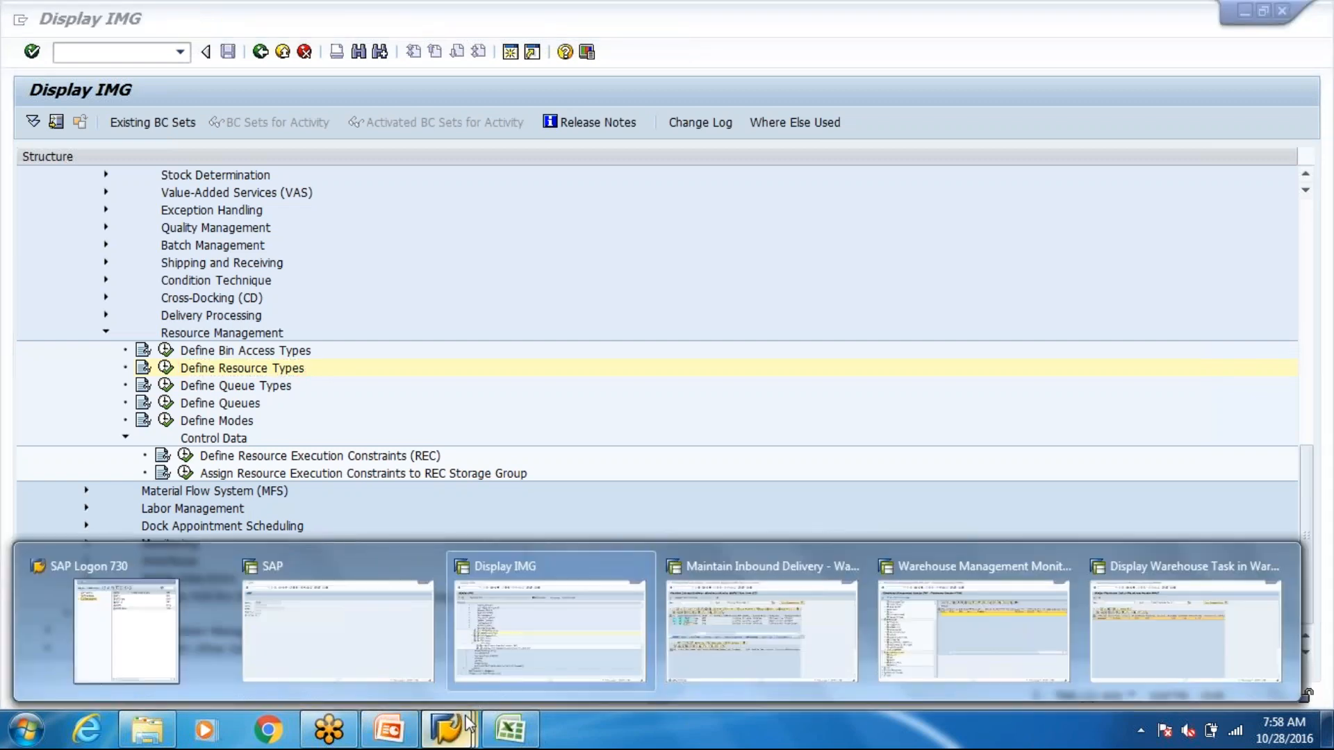
{"action": "left_click", "coordinate": [374, 630]}
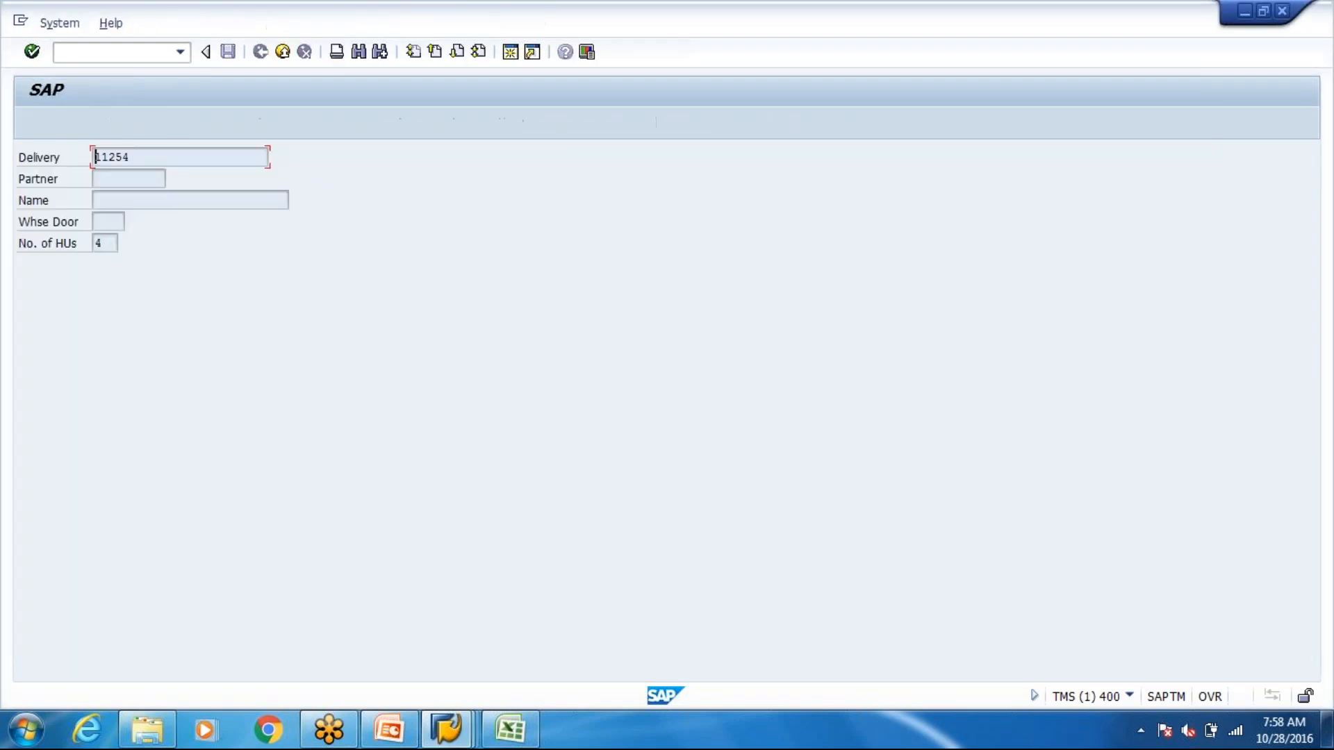
{"action": "left_click", "coordinate": [392, 735]}
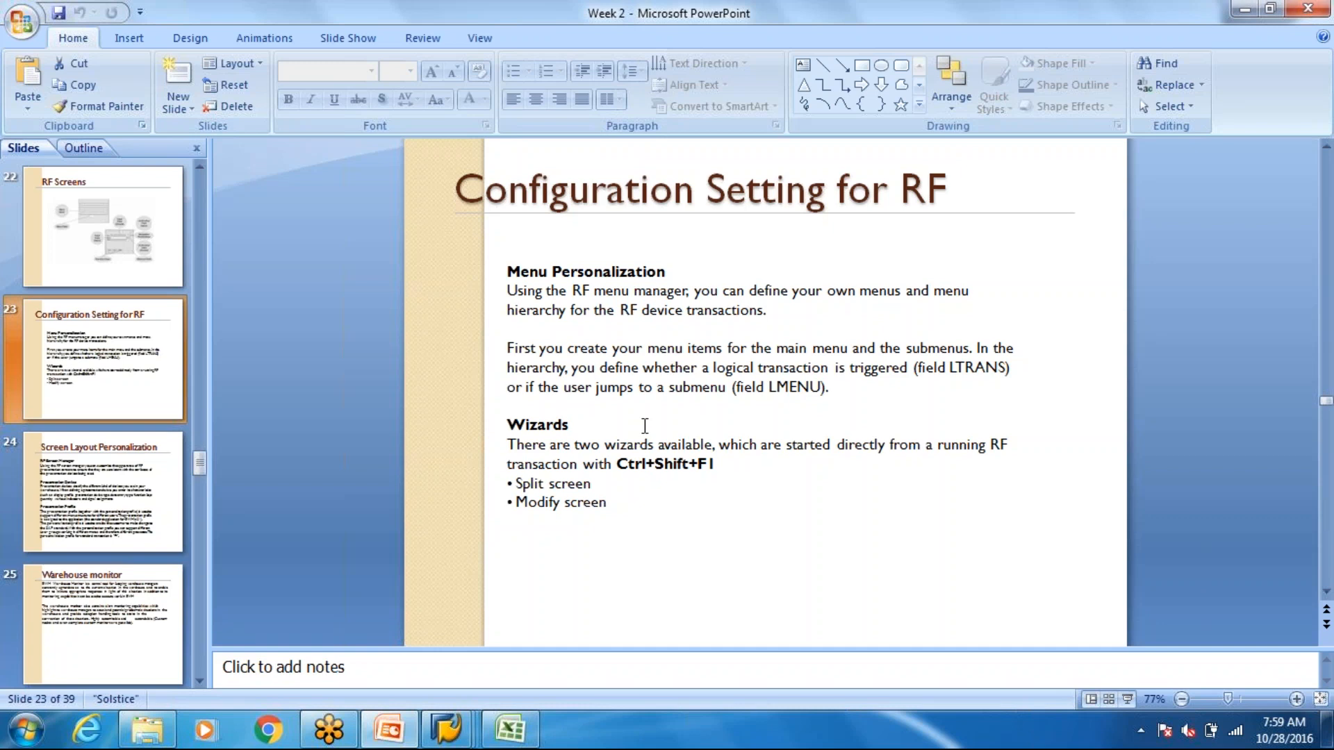
{"action": "key", "text": "alt+Tab"}
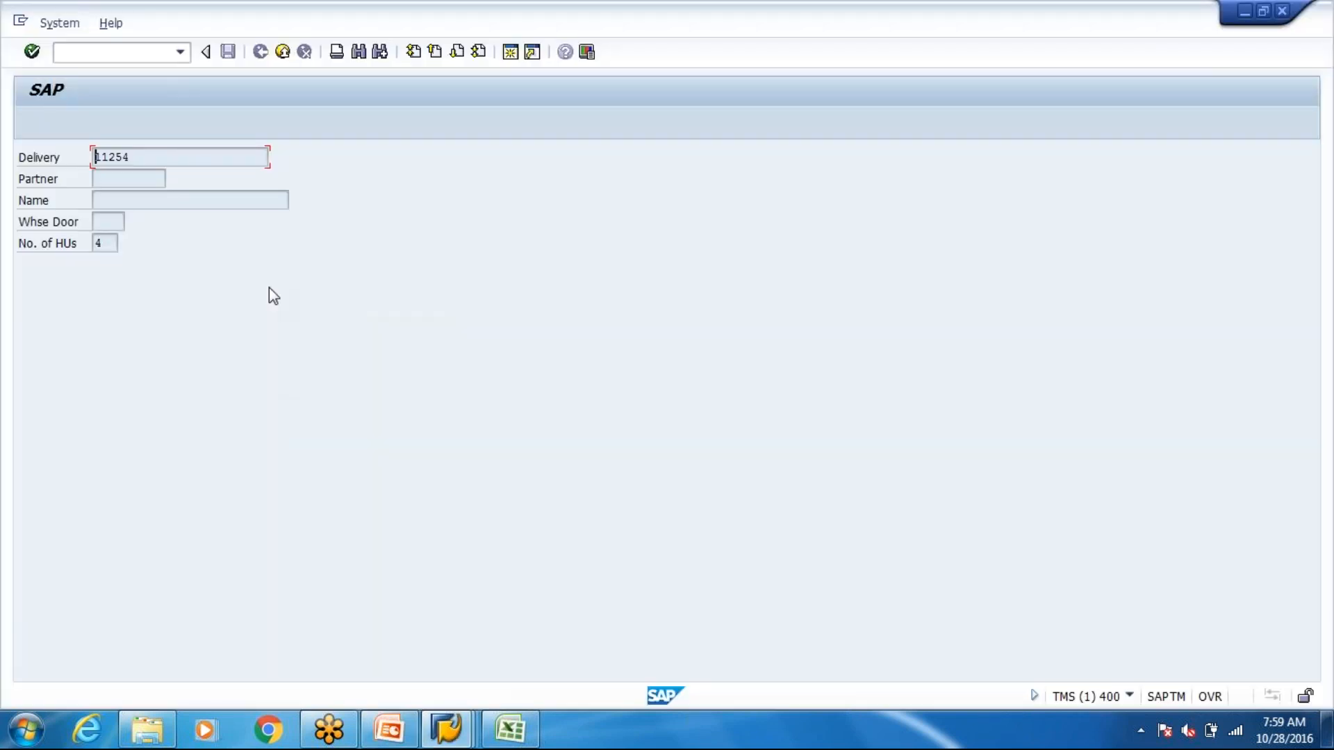
Leave the delivery overview, go back to the inbound processes menu, and open the Unloading submenu
{"action": "key", "text": "ctrl+shift+F1"}
{"action": "key", "text": "F7"}
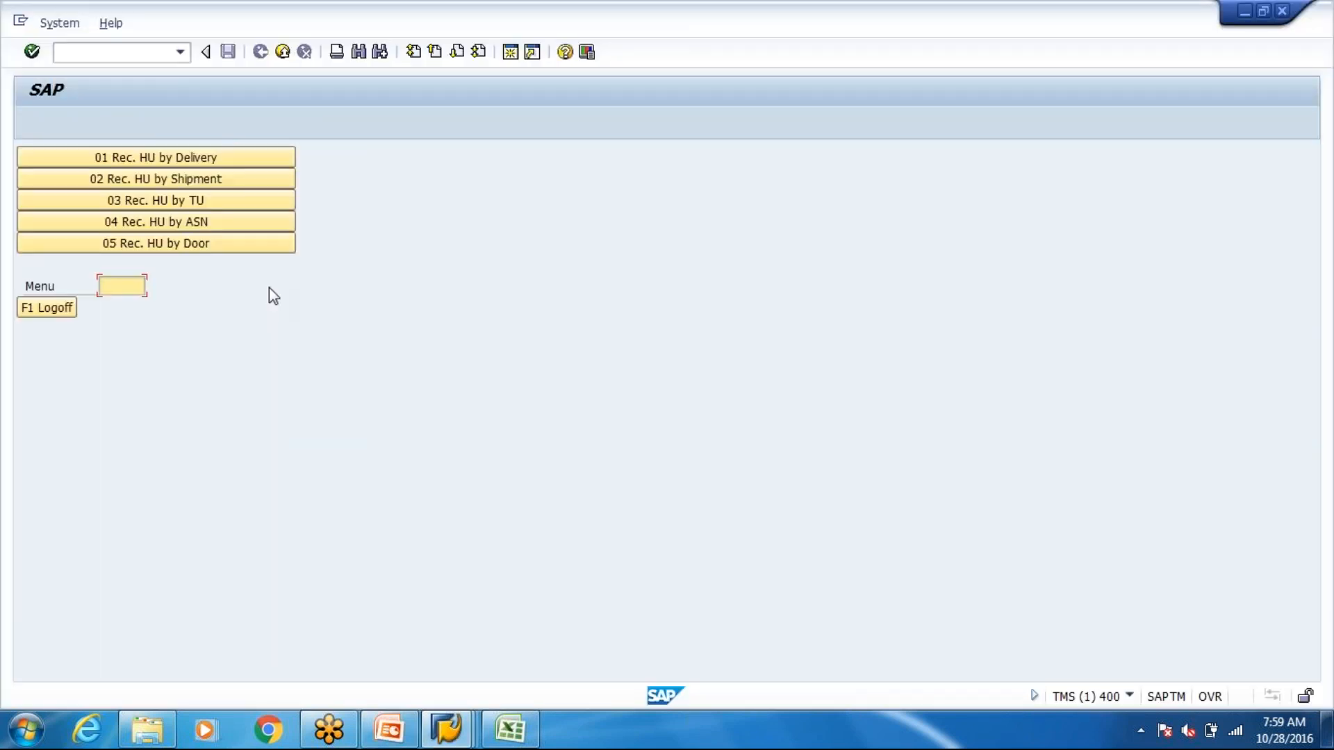
{"action": "key", "text": "F7"}
{"action": "left_click", "coordinate": [142, 152]}
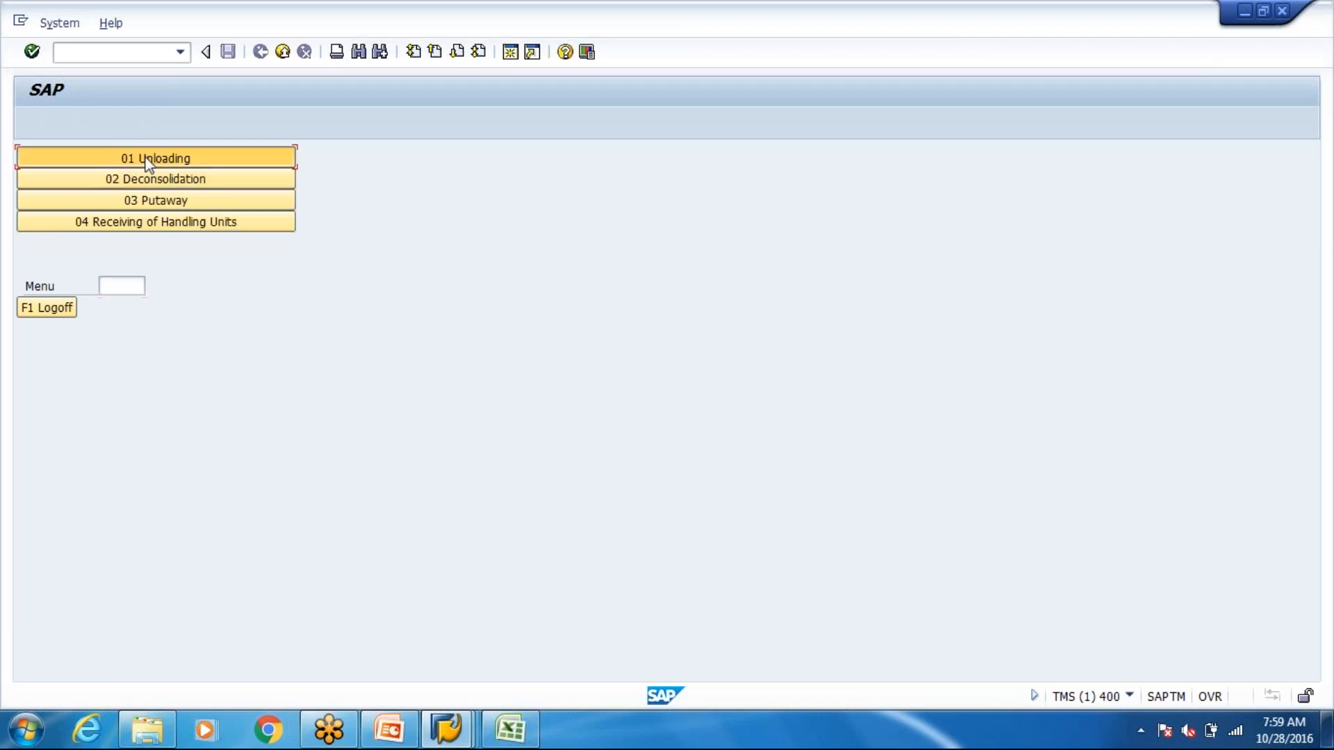
Compare the Configuration Setting for RF slide in PowerPoint with the Unloading submenu in the SAP RF session
{"action": "key", "text": "alt+Tab"}
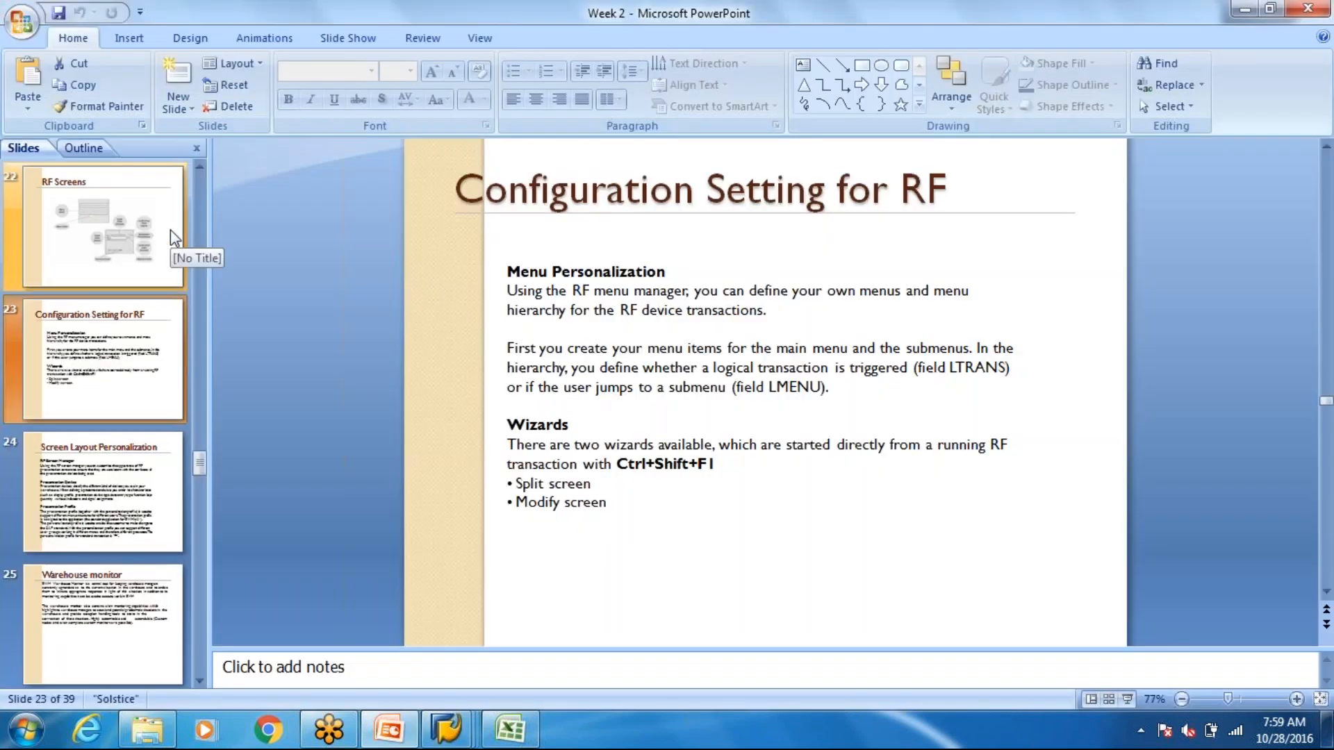
{"action": "key", "text": "alt+Tab"}
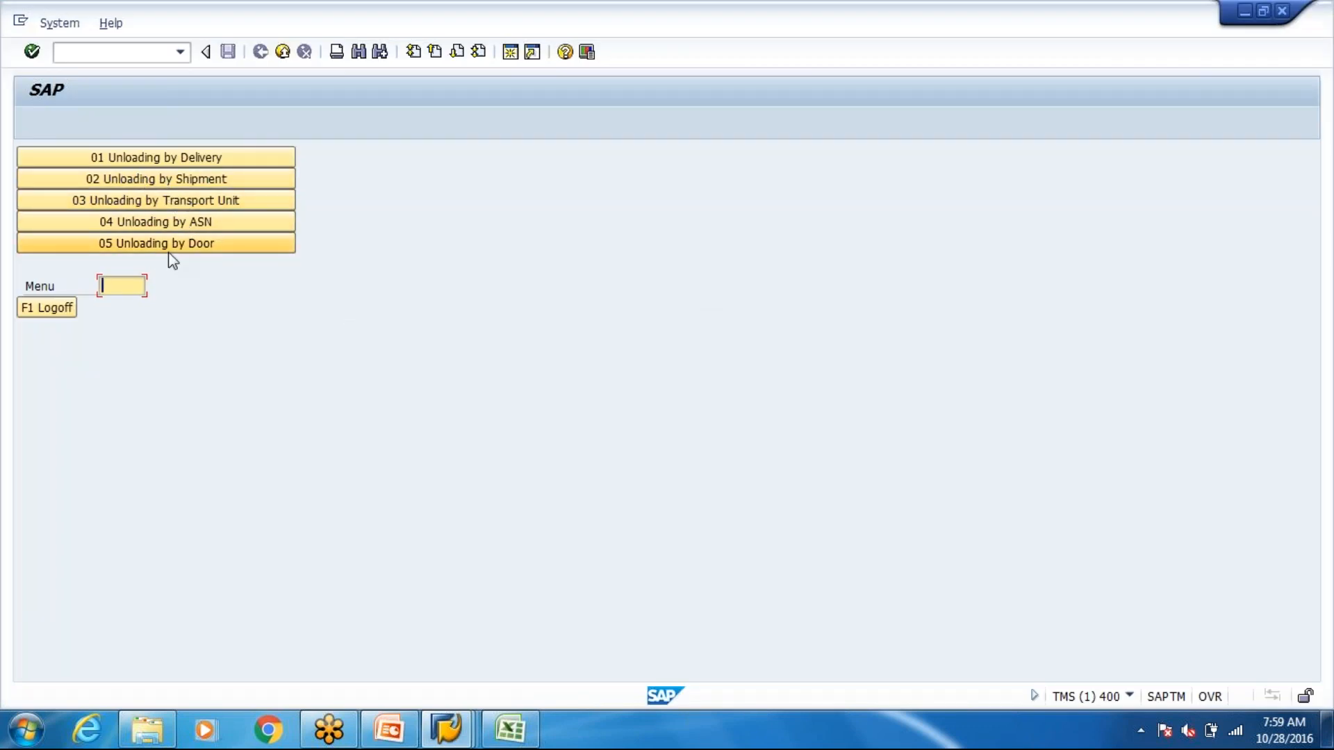
{"action": "key", "text": "alt+Tab"}
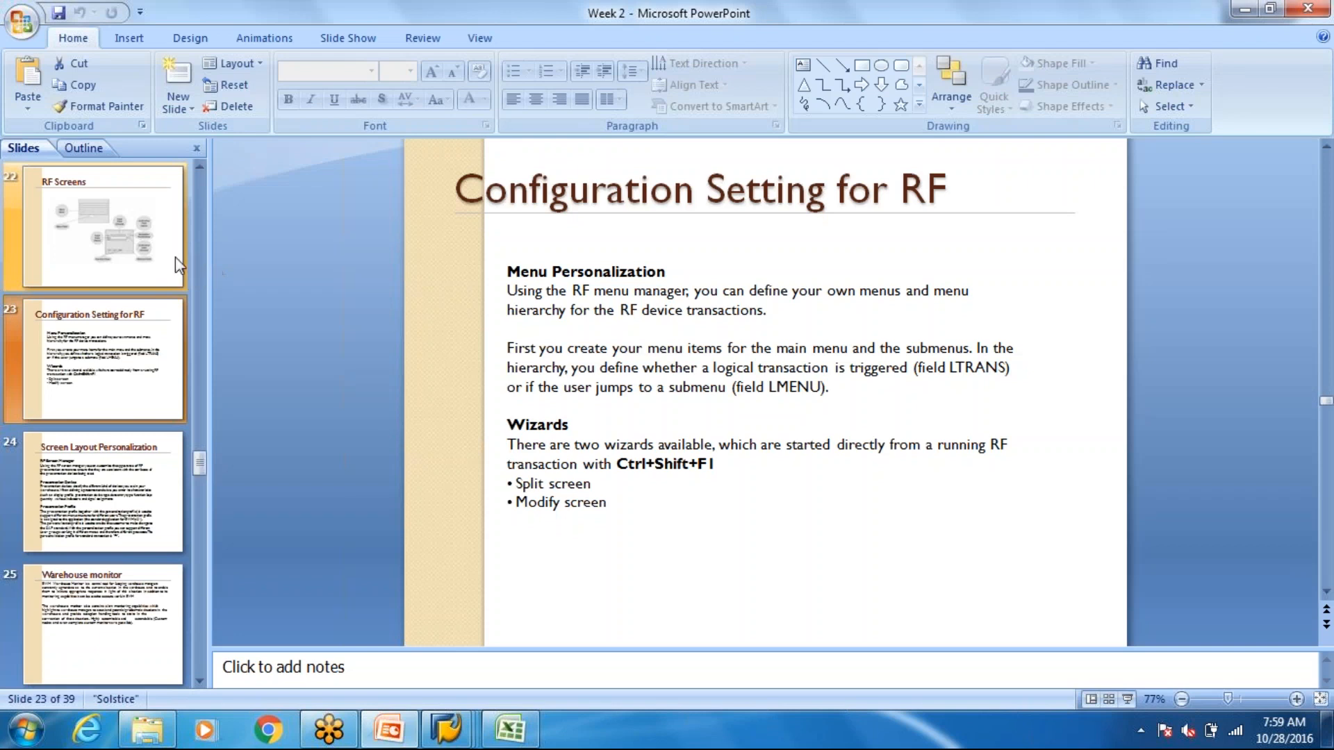
{"action": "key", "text": "alt+Tab"}
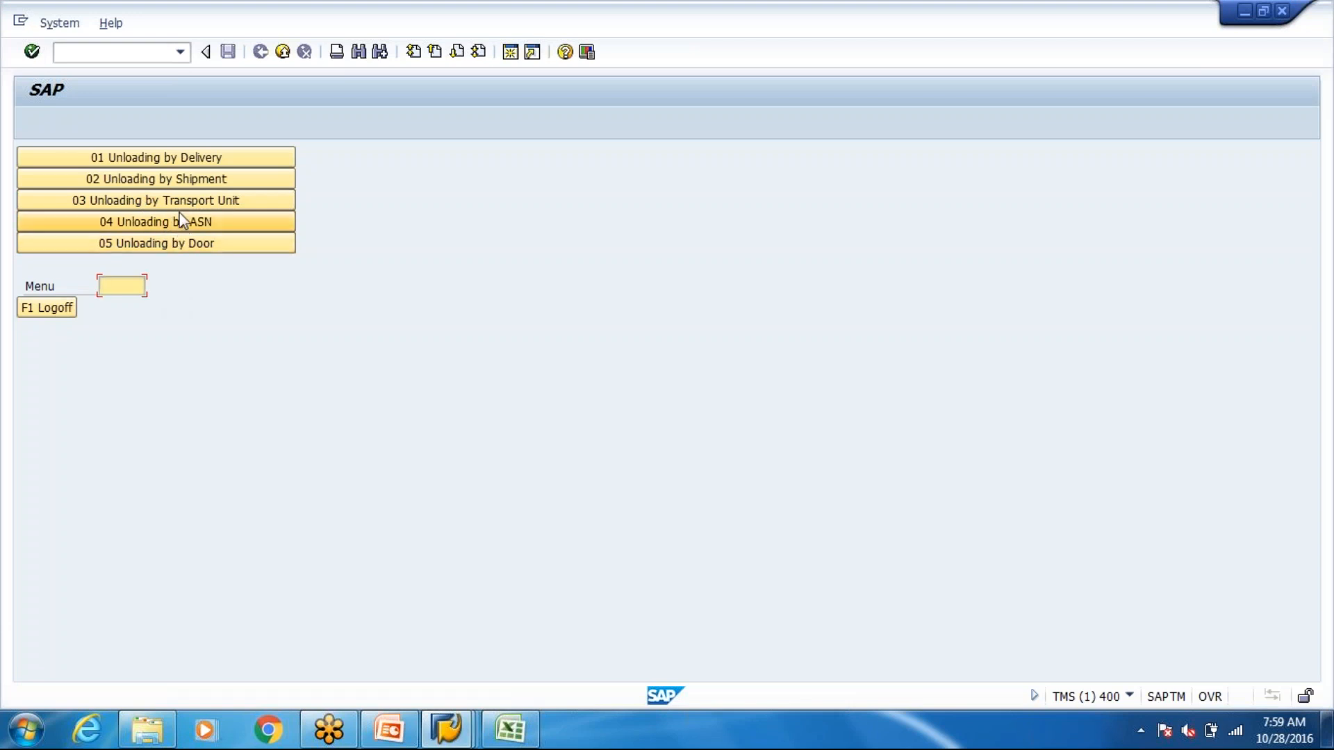
{"action": "key", "text": "alt+Tab"}
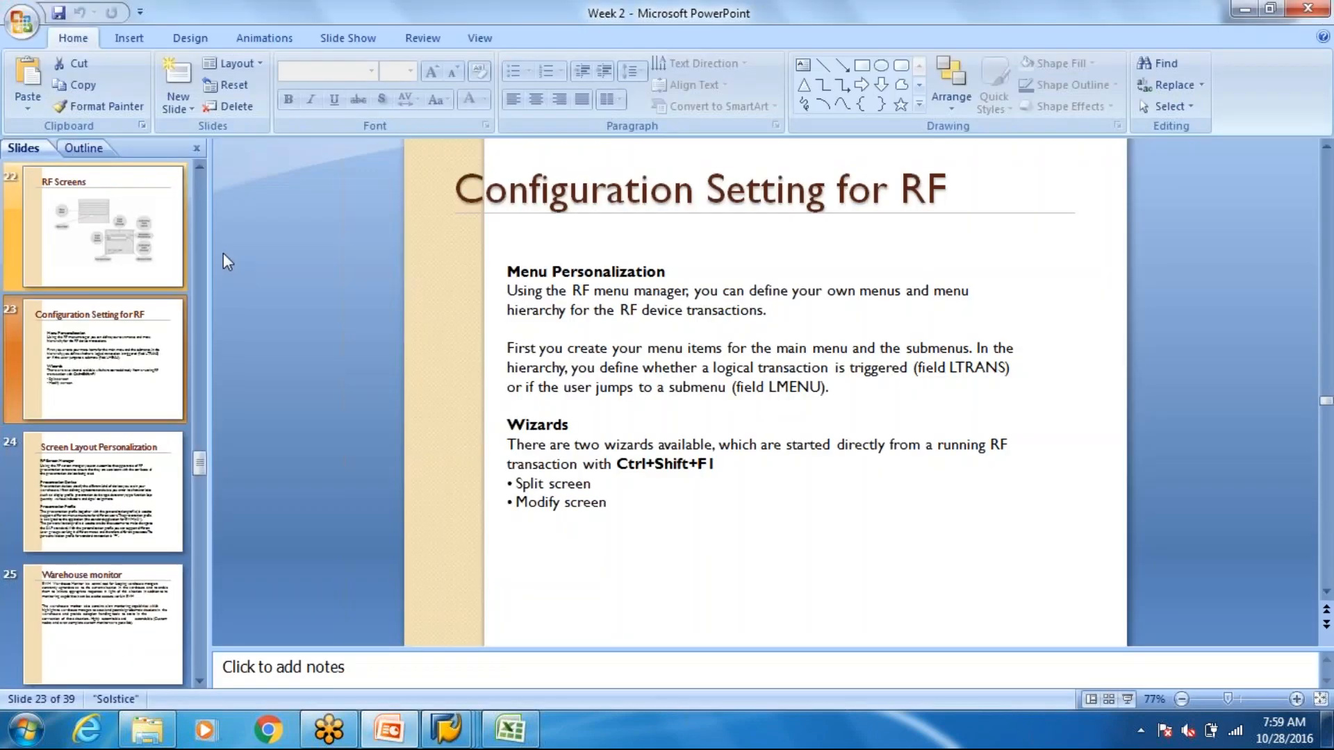
{"action": "key", "text": "alt+Tab"}
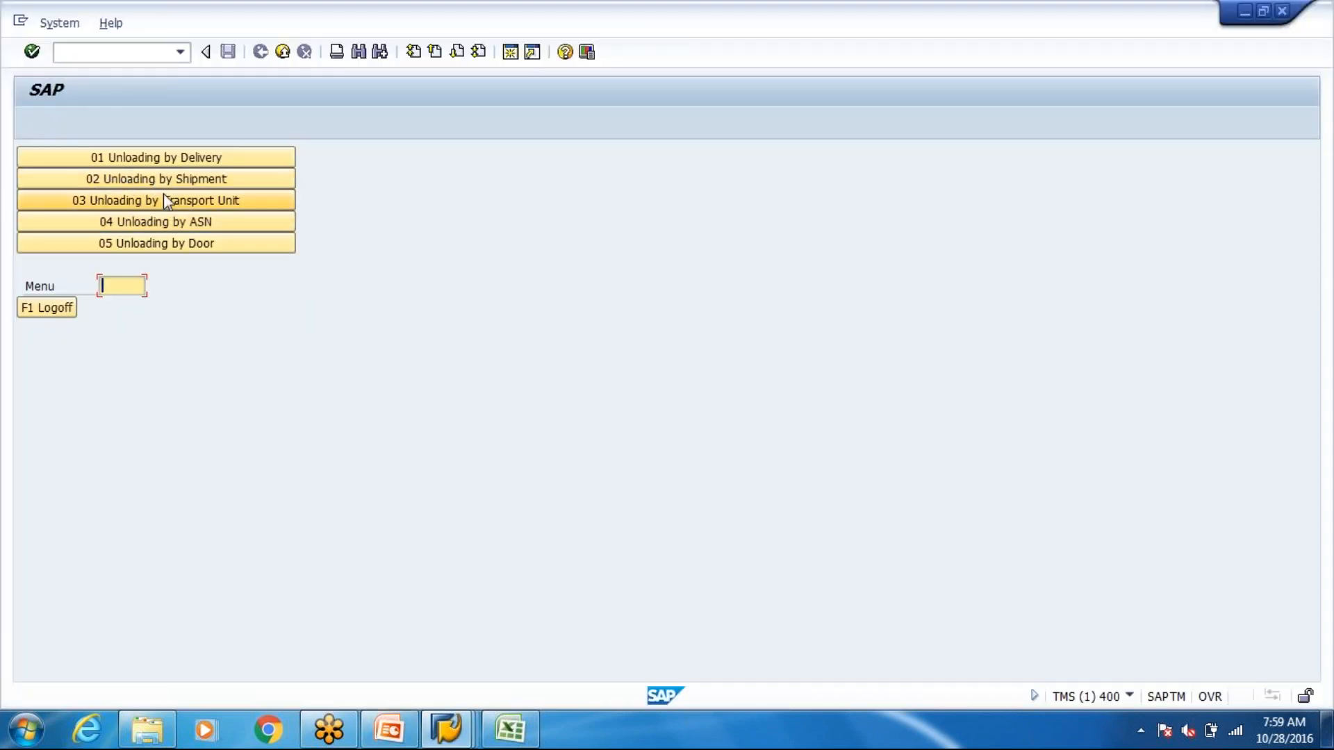
{"action": "key", "text": "alt+Tab"}
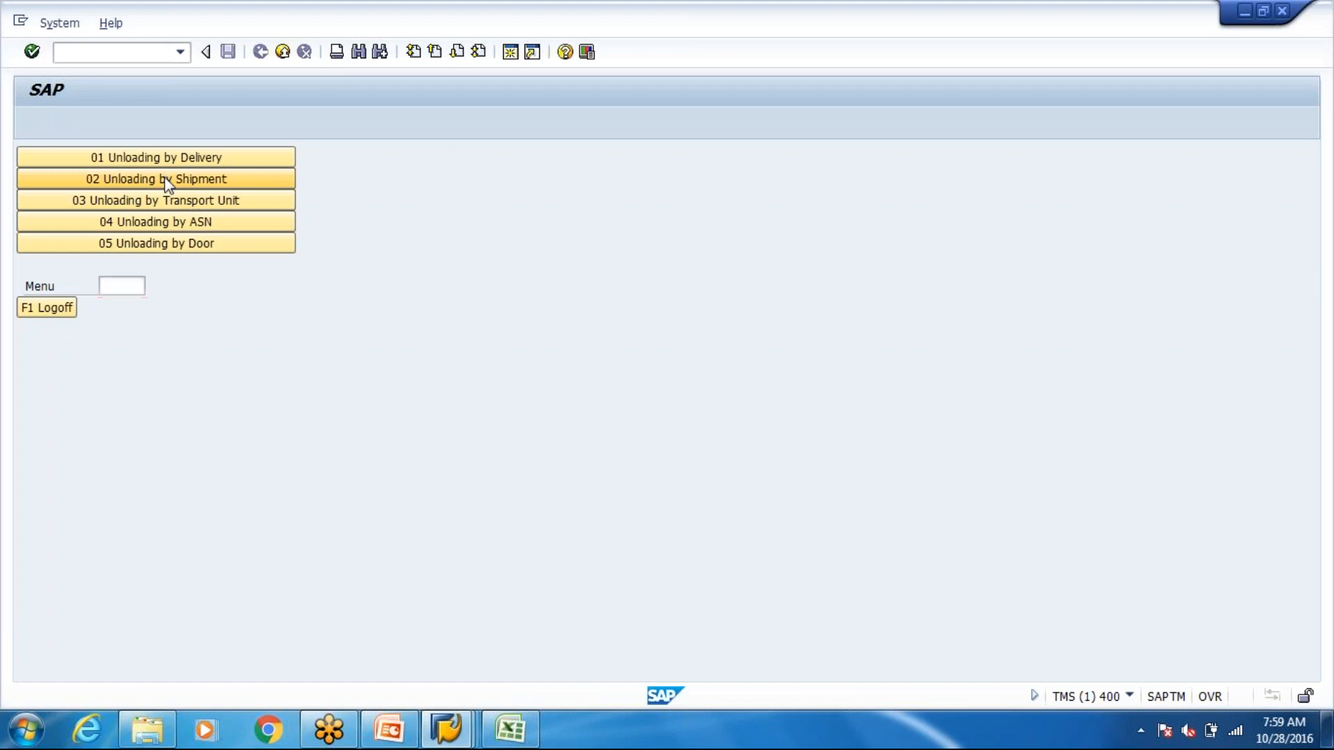
Return to the main RF menu and open delivery 11254 through Inbound Processes, Receiving of Handling Units, by delivery
{"action": "key", "text": "F3"}
{"action": "key", "text": "F3"}
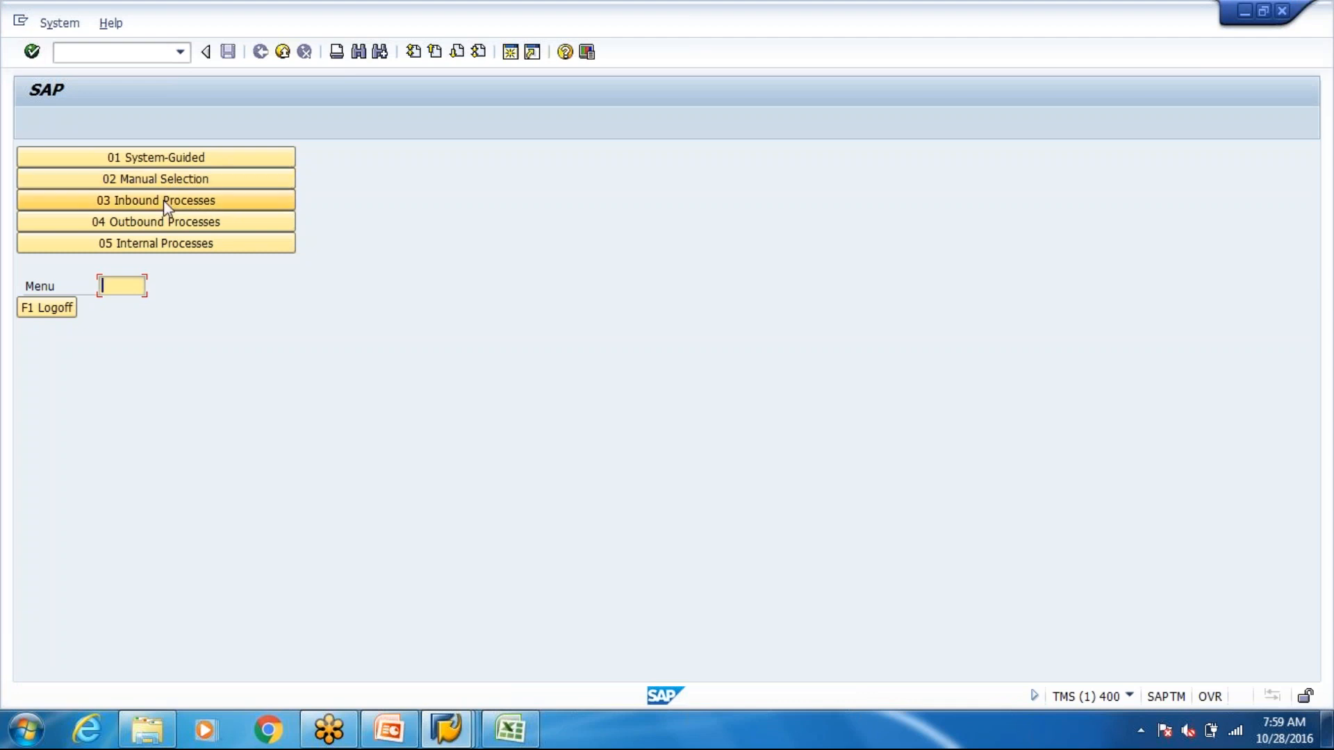
{"action": "left_click", "coordinate": [164, 200]}
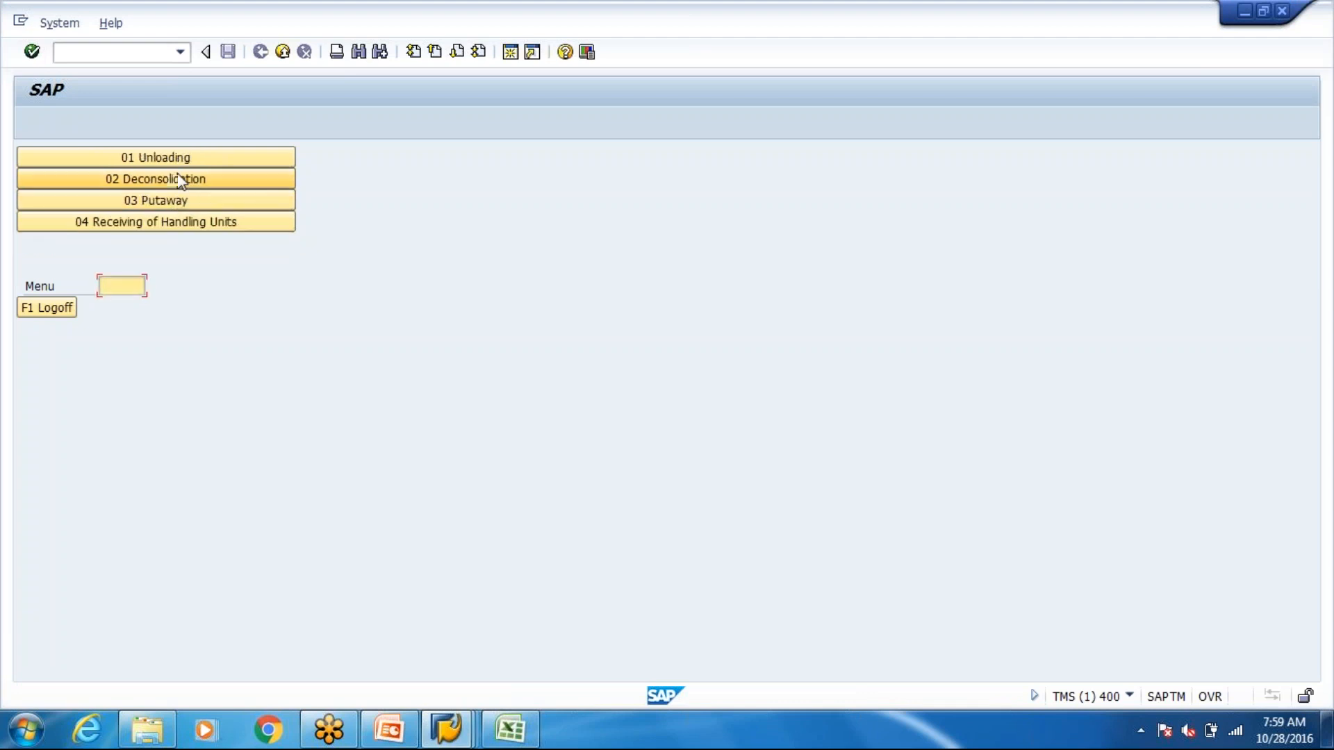
{"action": "left_click", "coordinate": [171, 222]}
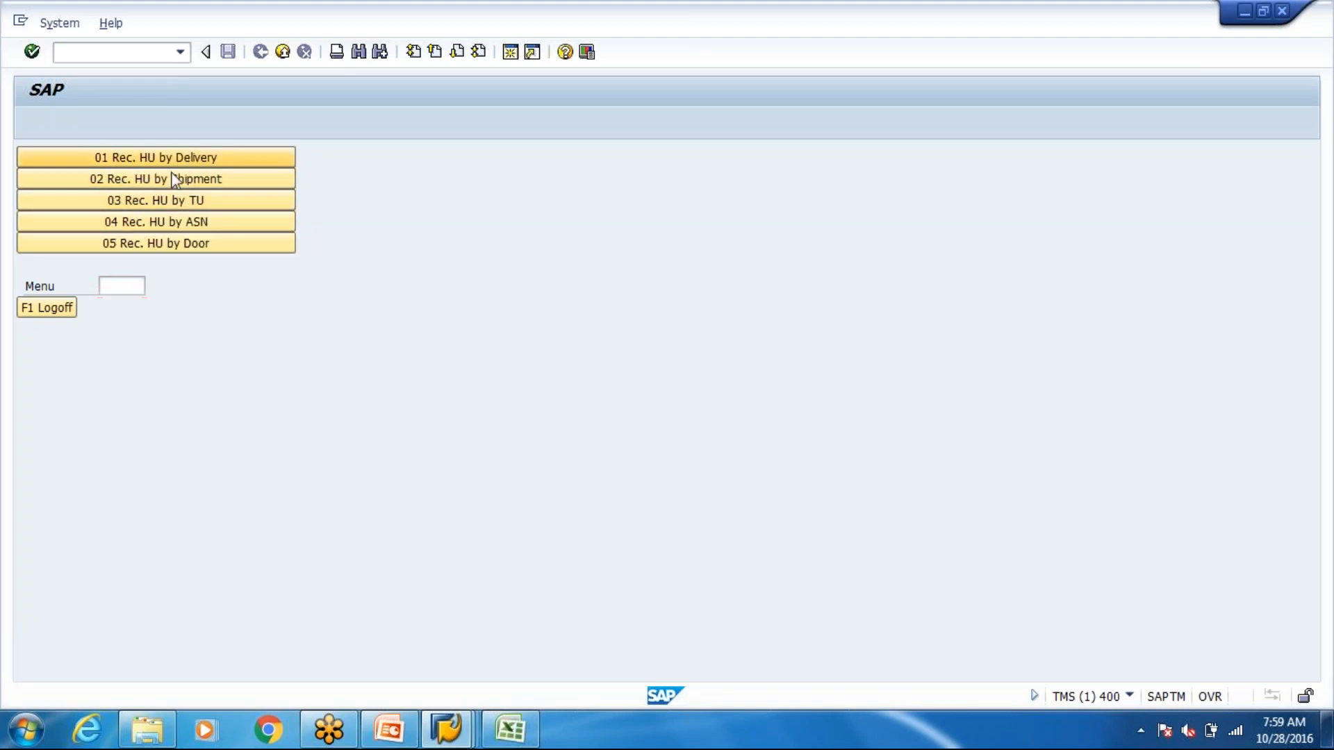
{"action": "left_click", "coordinate": [171, 159]}
{"action": "left_click", "coordinate": [143, 179]}
{"action": "key", "text": "Return"}
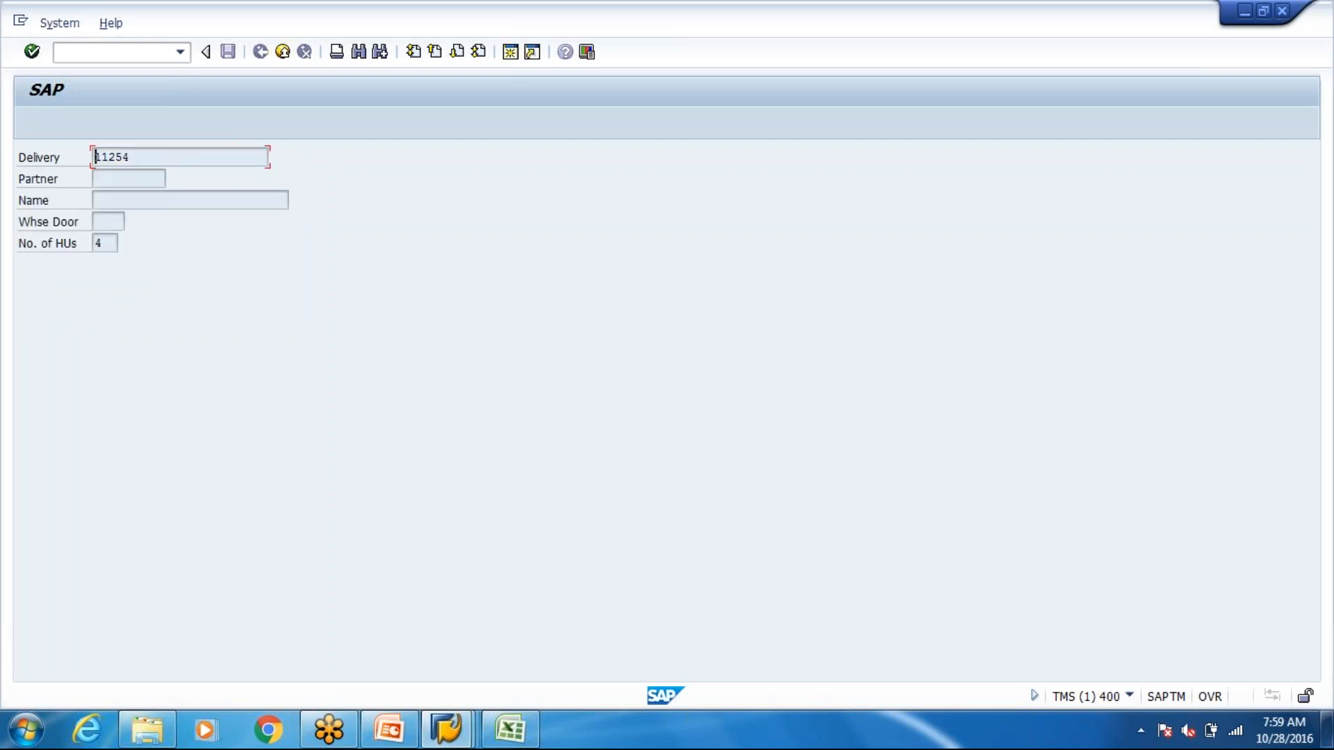
{"action": "key", "text": "Return"}
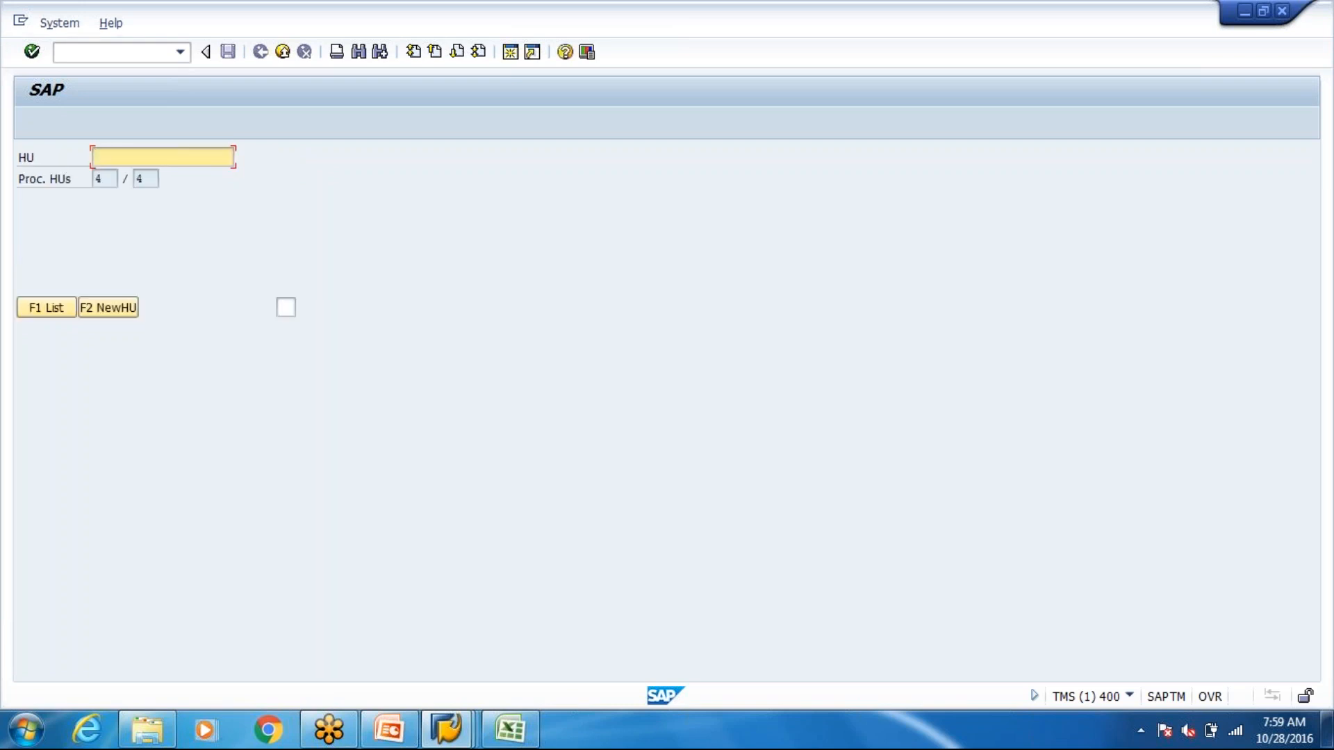
{"action": "left_click", "coordinate": [62, 303]}
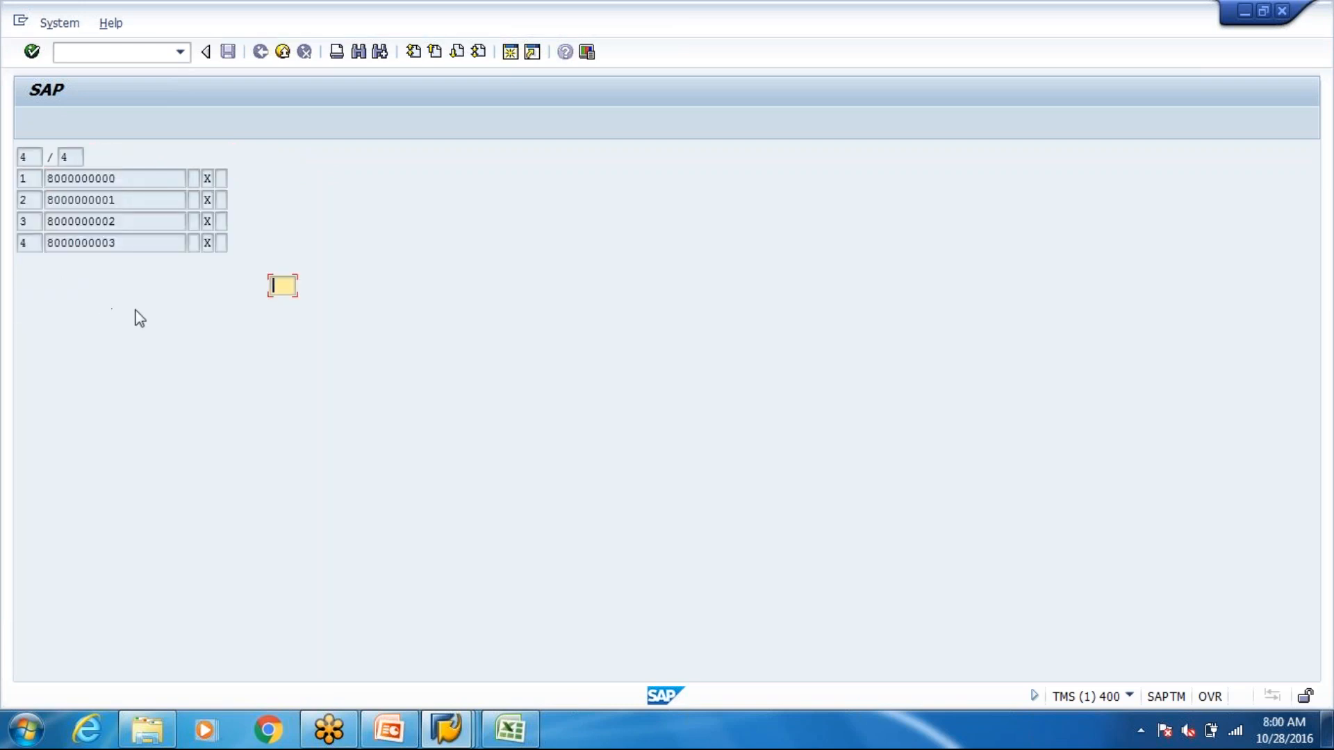
{"action": "key", "text": "Return"}
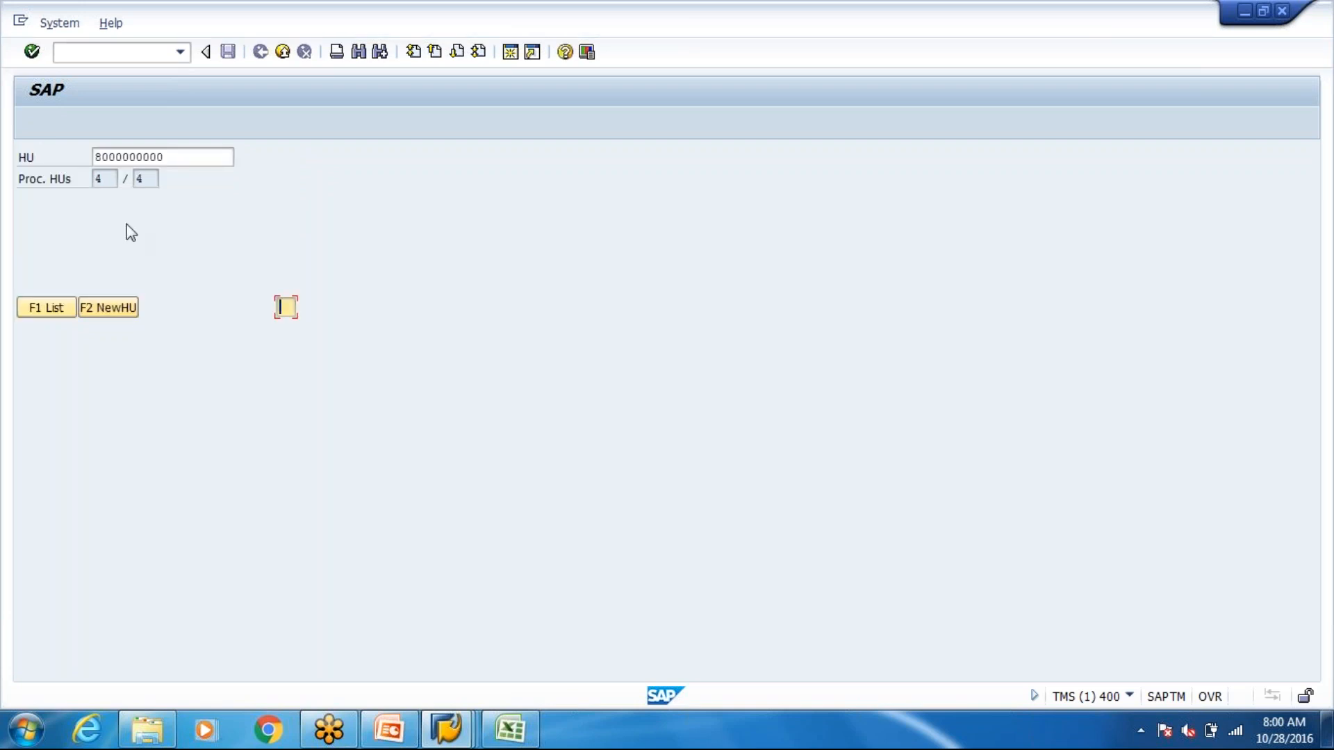
{"action": "key", "text": "Return"}
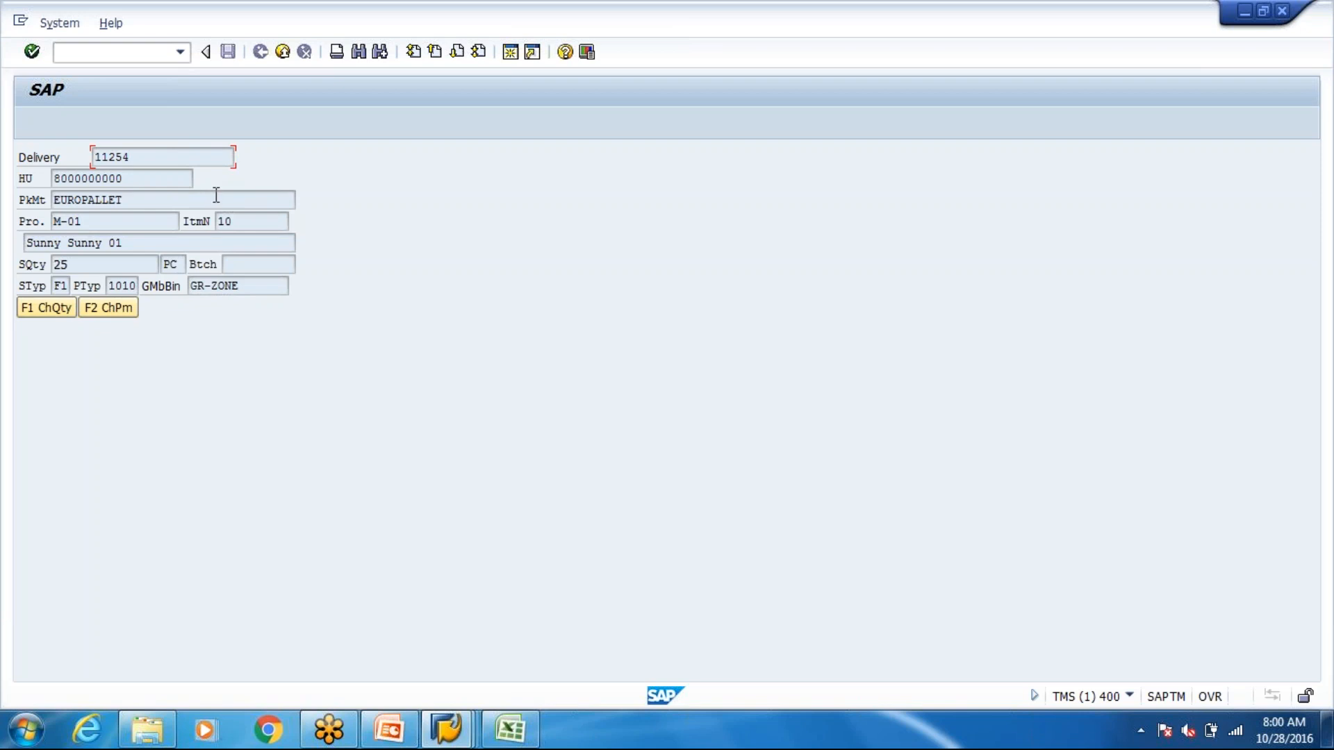
Start the RF screen enhancement wizard from the HU details as described on the slide, dismissing the XPS save dialog
{"action": "key", "text": "alt+Tab"}
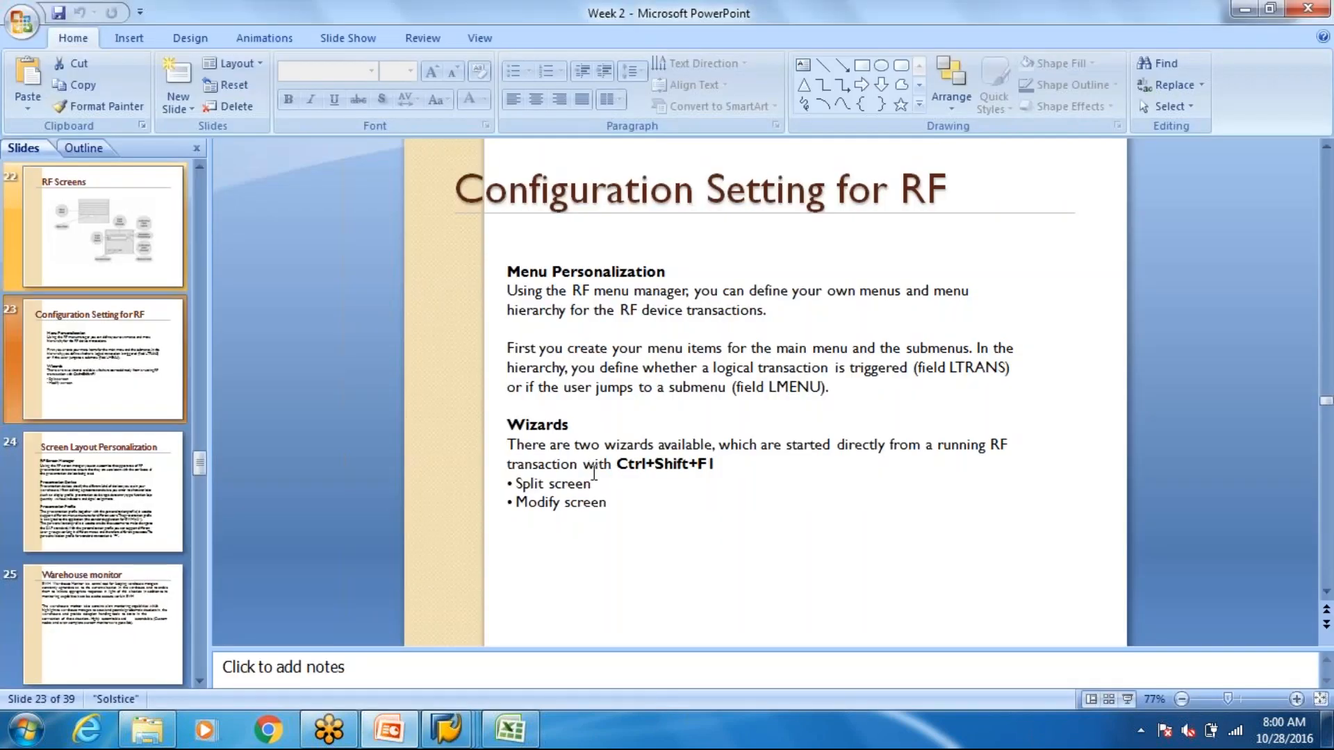
{"action": "key", "text": "alt+Tab"}
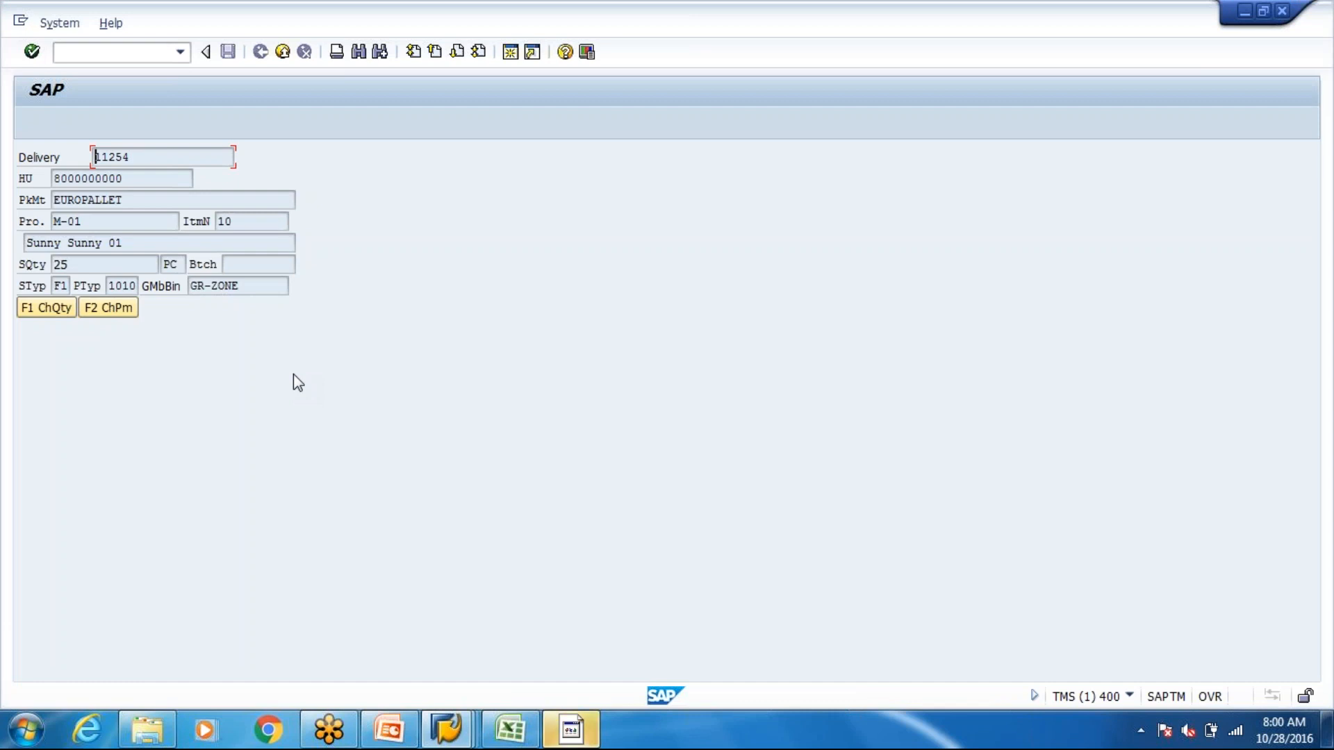
{"action": "key", "text": "super+p"}
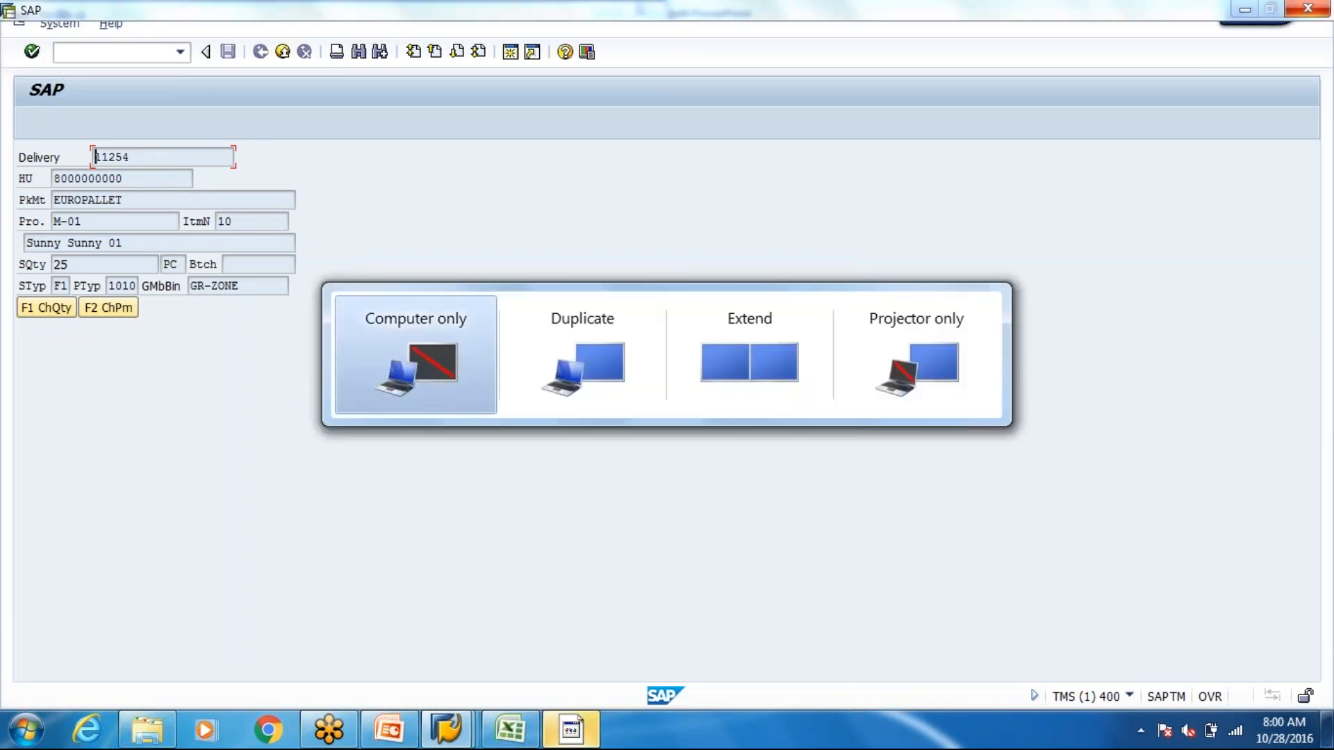
{"action": "left_click", "coordinate": [571, 729]}
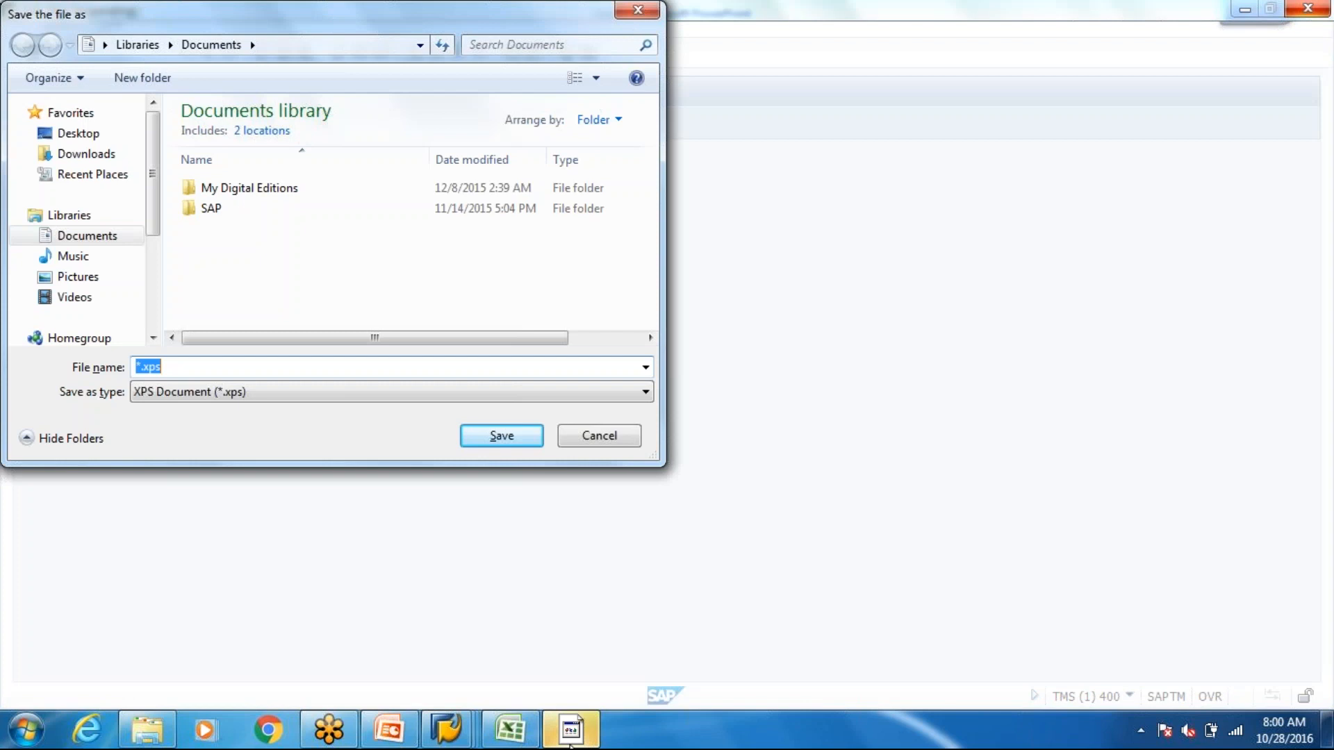
{"action": "left_click", "coordinate": [638, 10]}
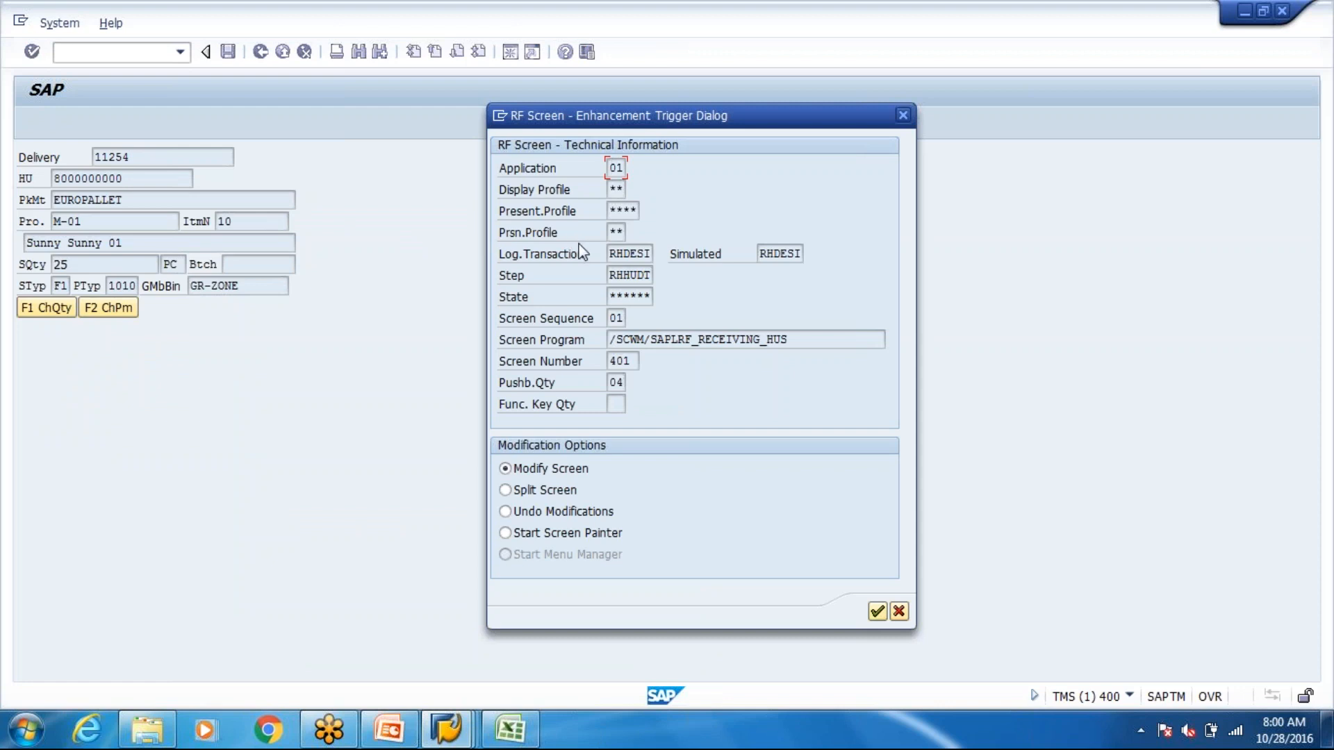
Examine the logical transaction, screen program and screen number in the RF screen technical information, and close the dialog
{"action": "left_click_drag", "start_coordinate": [611, 254], "coordinate": [665, 260]}
{"action": "left_click", "coordinate": [665, 261]}
{"action": "left_click_drag", "start_coordinate": [810, 342], "coordinate": [594, 308]}
{"action": "left_click", "coordinate": [611, 361]}
{"action": "left_click", "coordinate": [904, 118]}
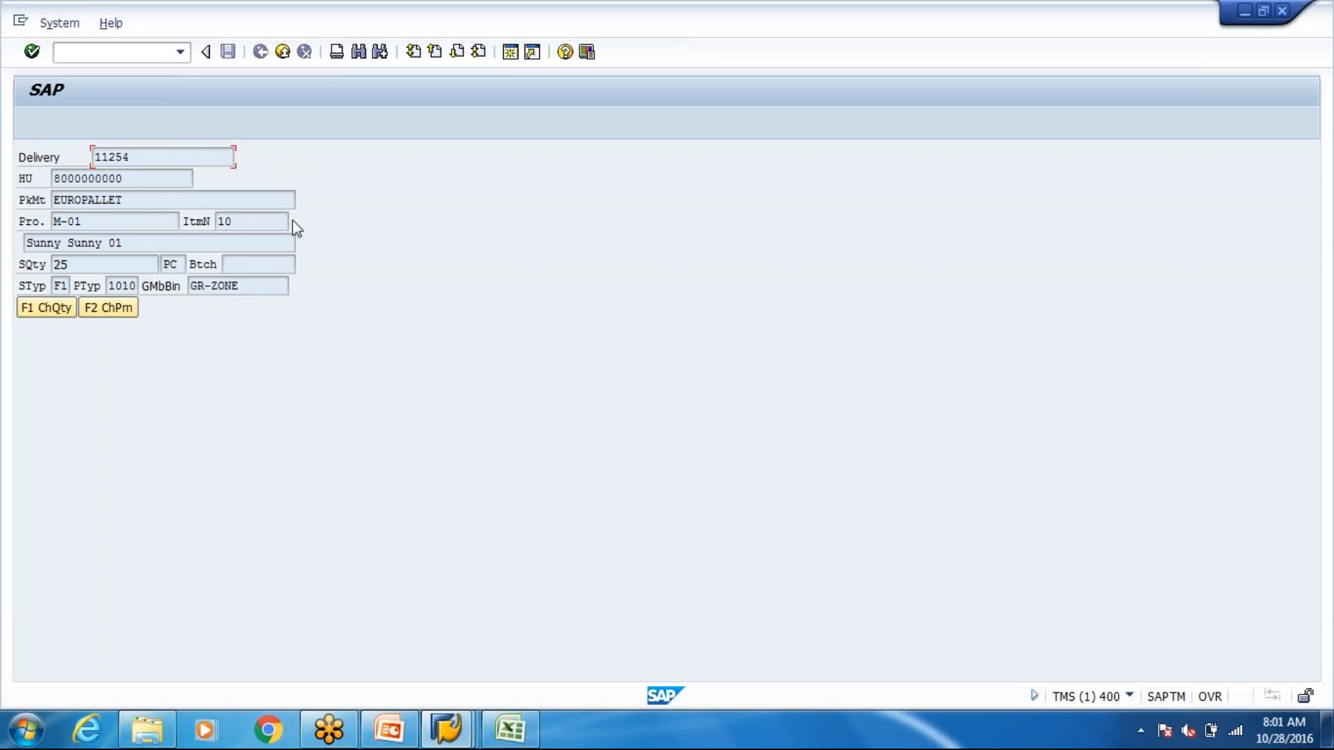
Switch to PowerPoint to view the Screen Layout Personalization slide, and bring up the open SAP sessions
{"action": "left_click", "coordinate": [275, 201]}
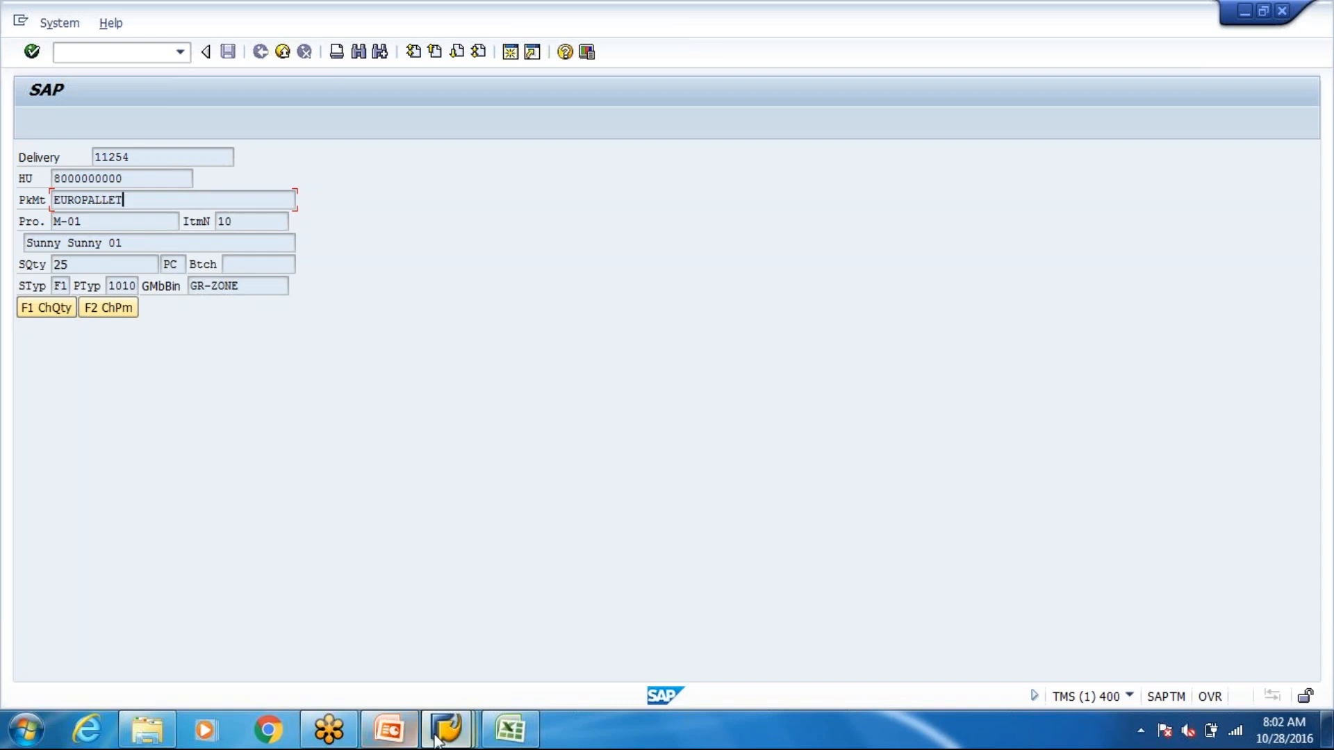
{"action": "left_click", "coordinate": [389, 730]}
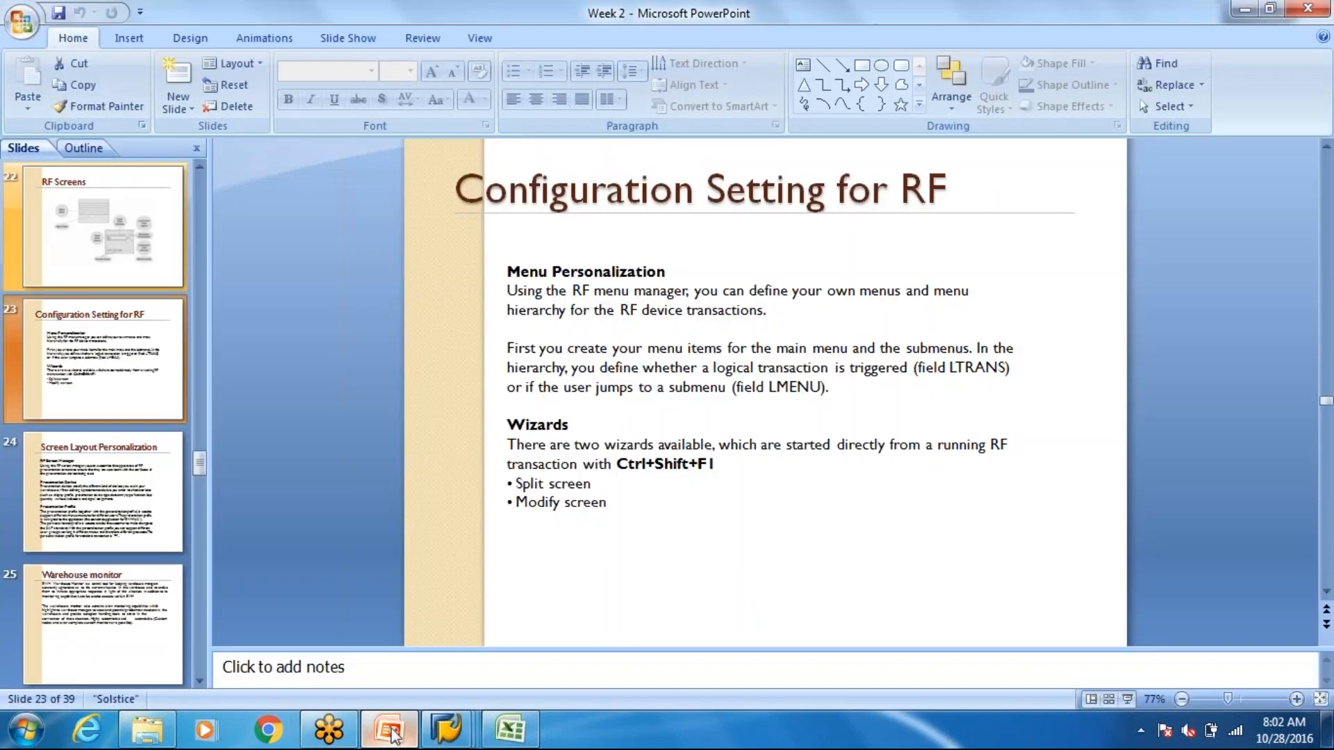
{"action": "left_click", "coordinate": [141, 448]}
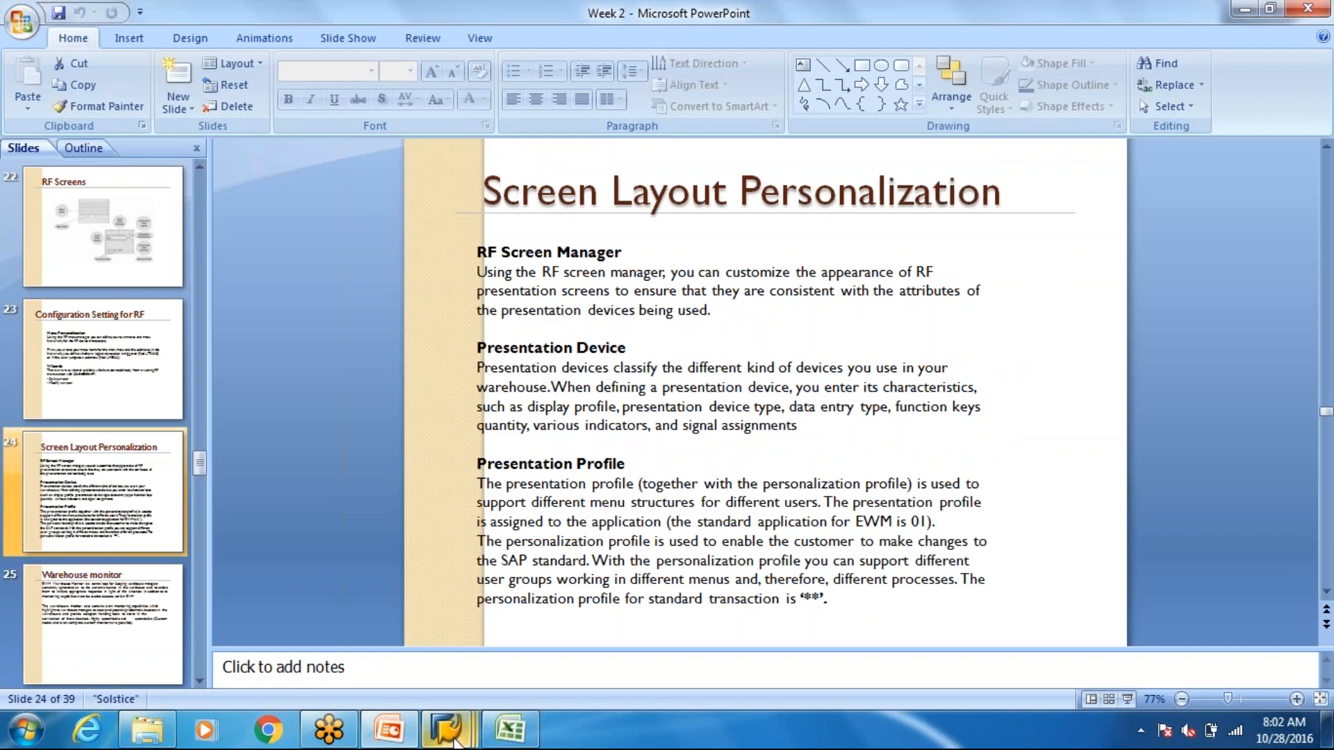
{"action": "left_click", "coordinate": [454, 739]}
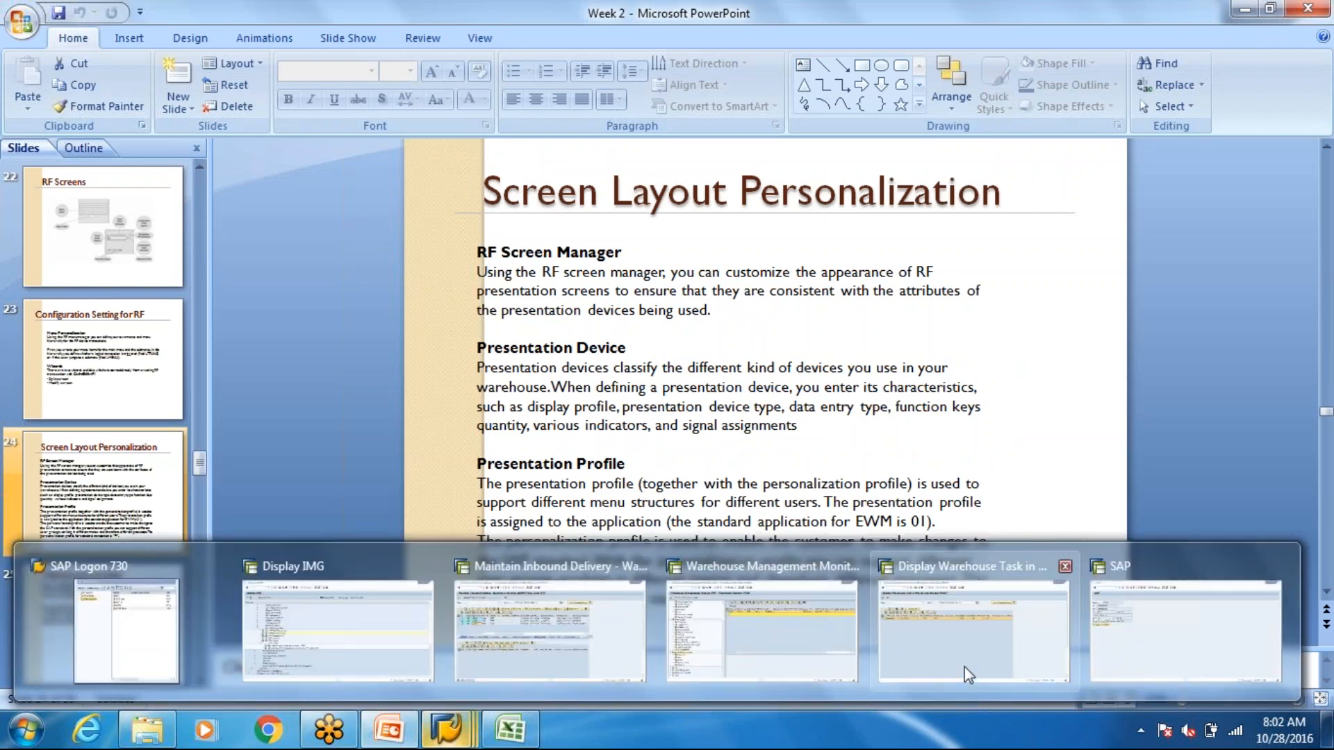
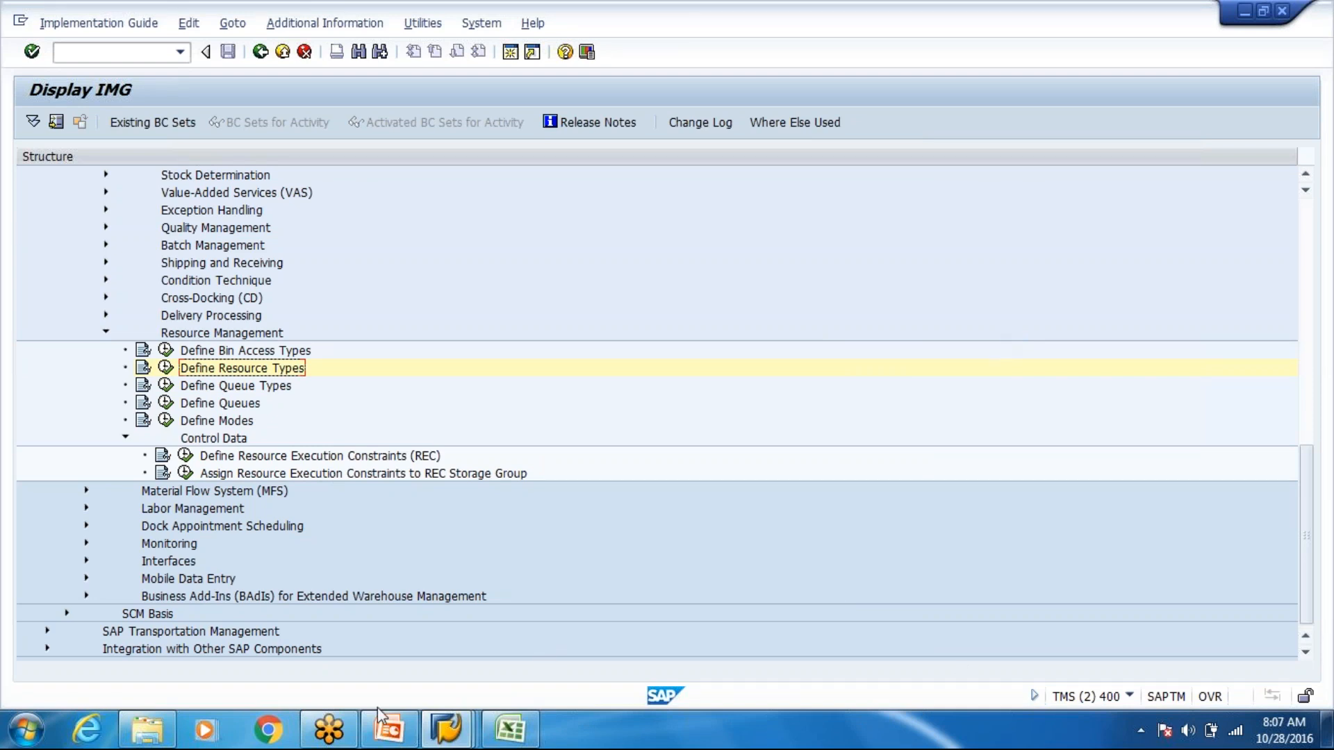
Open the Resource Management document from the Week 2 folder in Word and review its bin access type, resource type and queue configuration
{"action": "left_click", "coordinate": [147, 729]}
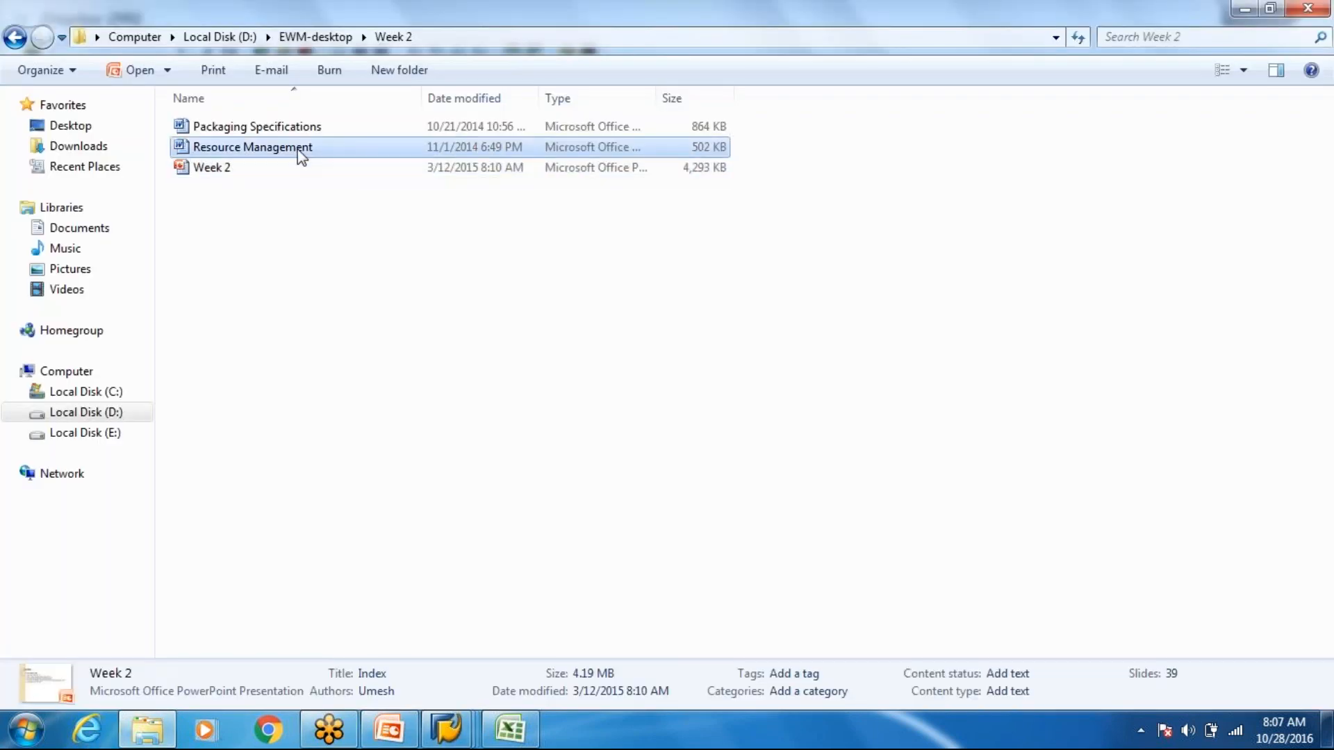
{"action": "double_click", "coordinate": [300, 148]}
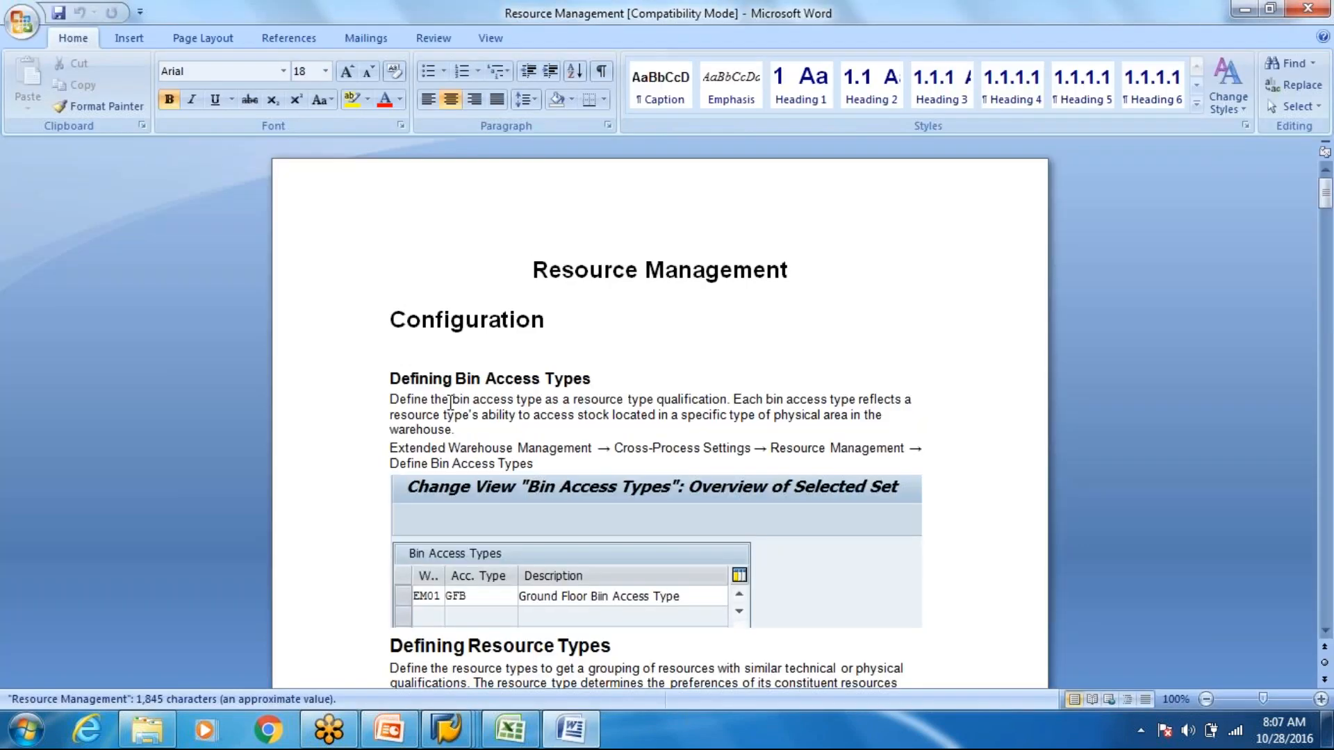
{"action": "scroll", "coordinate": [450, 403], "scroll_direction": "down", "scroll_amount": 2}
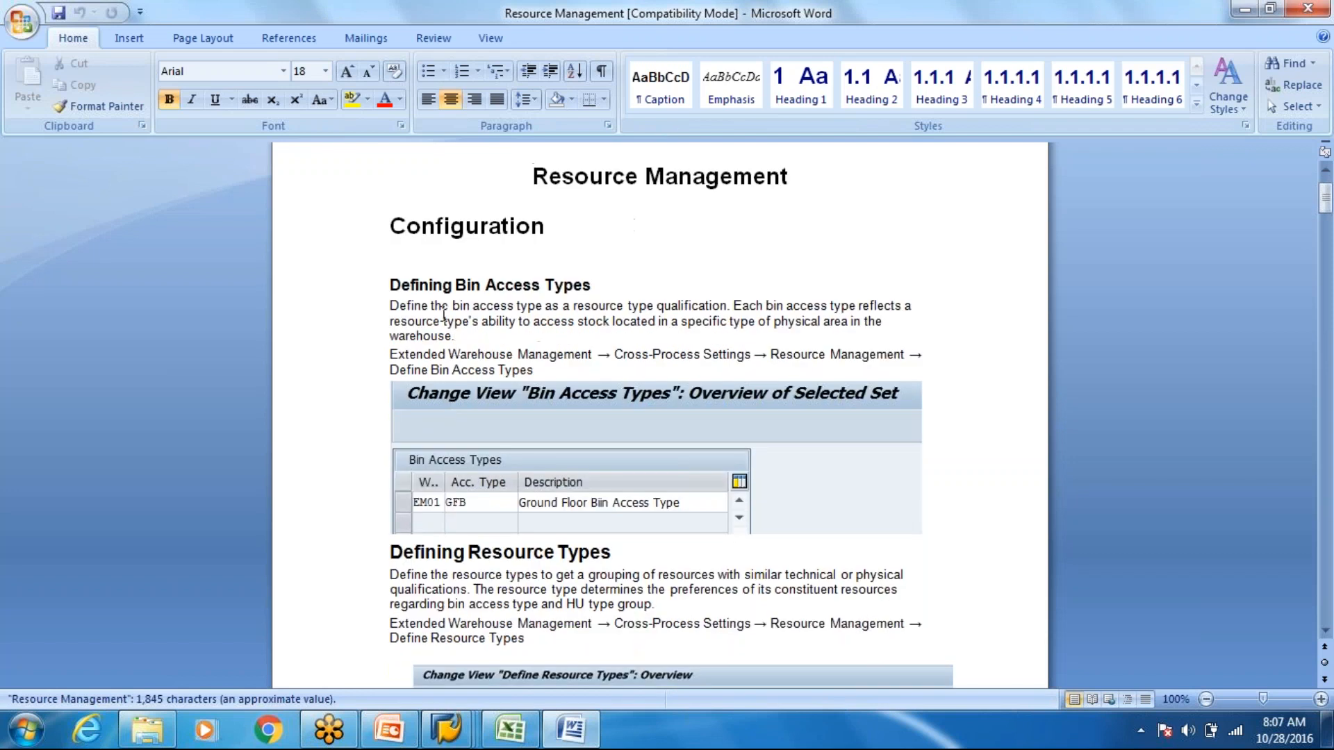
{"action": "scroll", "coordinate": [584, 342], "scroll_direction": "down", "scroll_amount": 10}
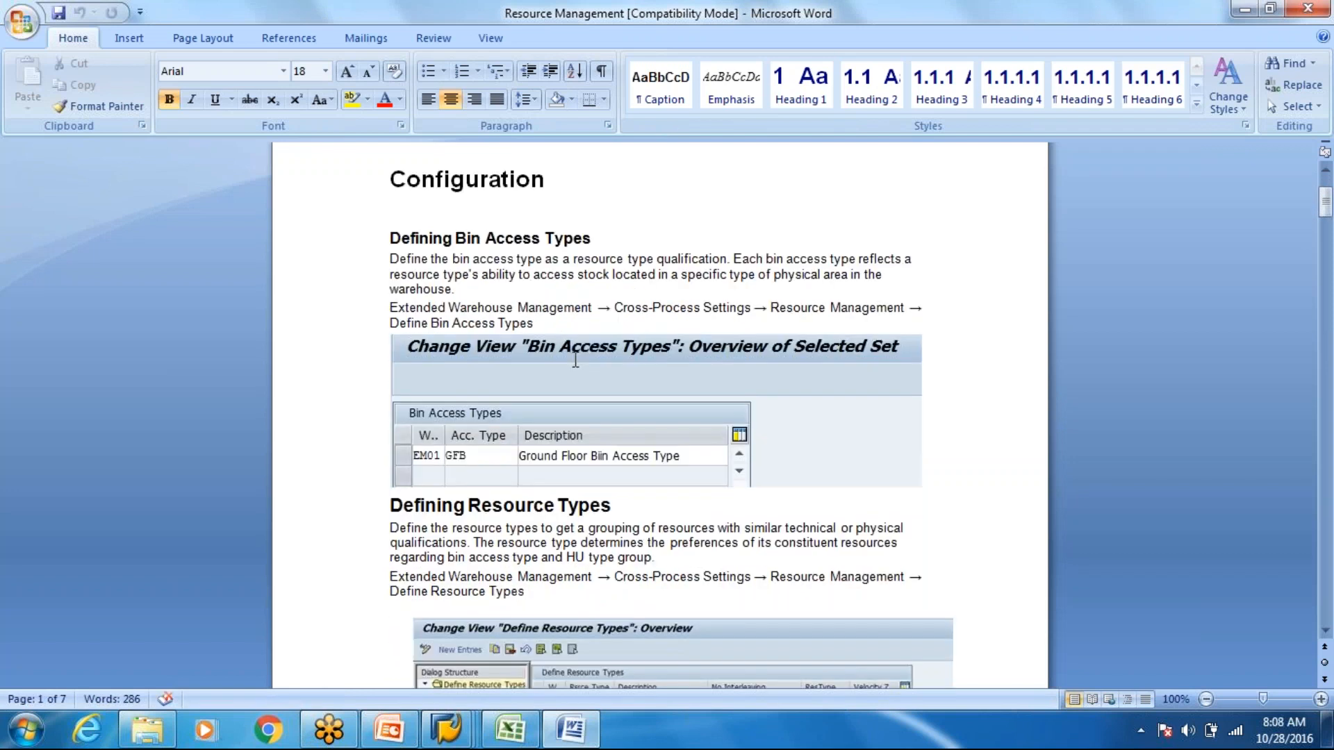
{"action": "scroll", "coordinate": [705, 366], "scroll_direction": "down", "scroll_amount": 14}
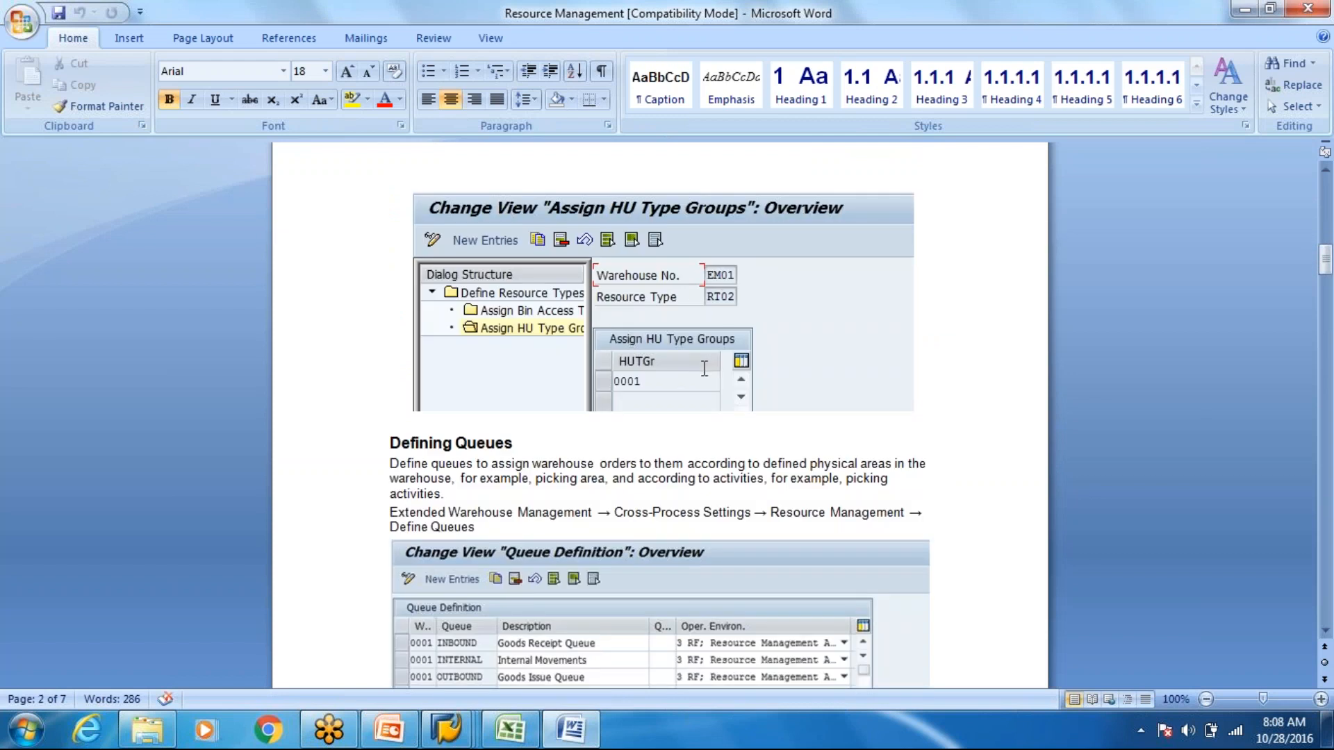
{"action": "scroll", "coordinate": [695, 379], "scroll_direction": "down", "scroll_amount": 1}
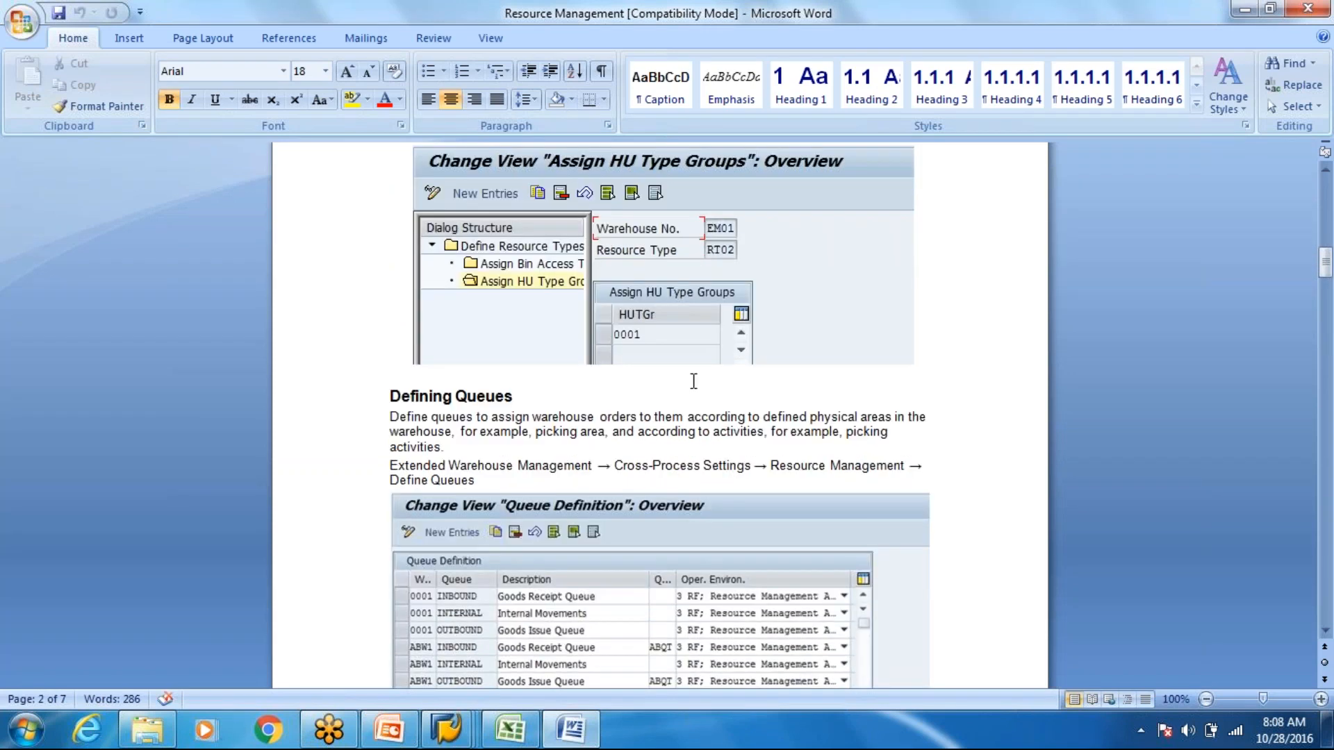
{"action": "scroll", "coordinate": [693, 381], "scroll_direction": "down", "scroll_amount": 8}
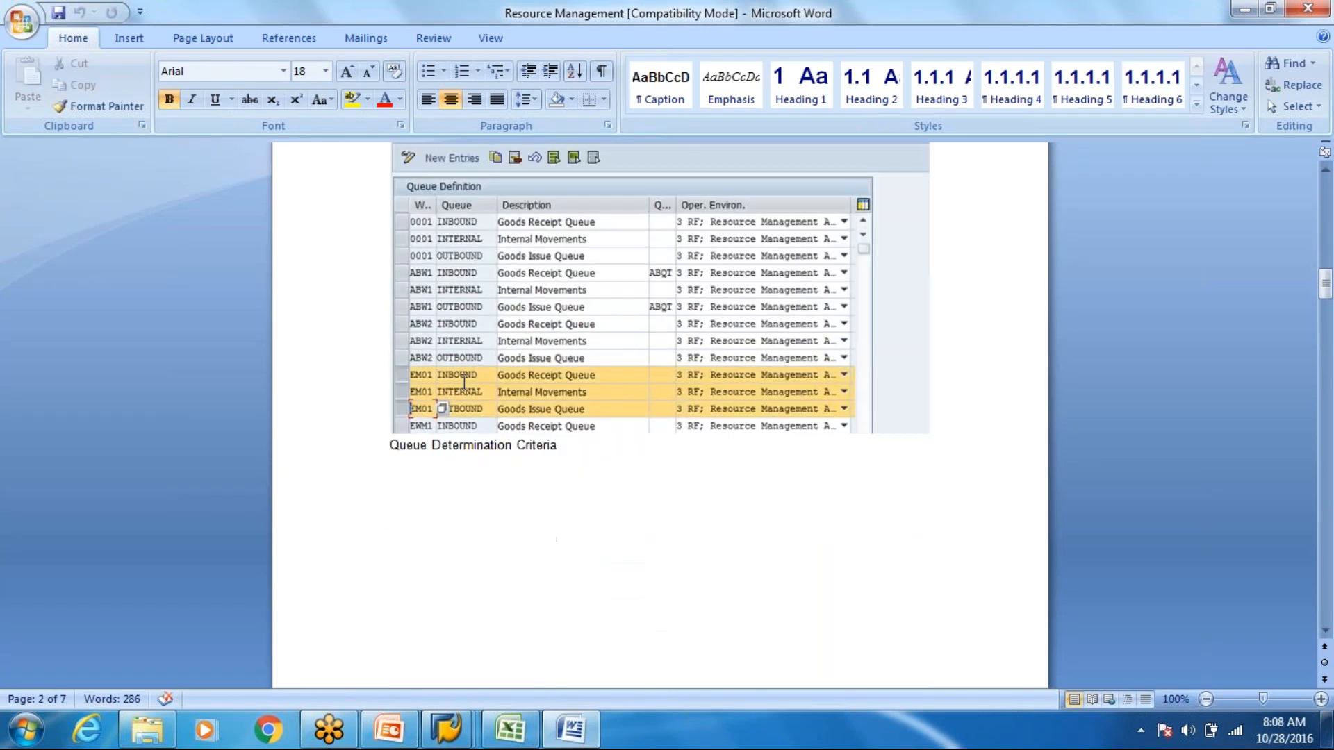
Review the rest of the Resource Management document, from queue determination criteria and resource groups to verification objects and the RF menu
{"action": "scroll", "coordinate": [465, 383], "scroll_direction": "down", "scroll_amount": 15}
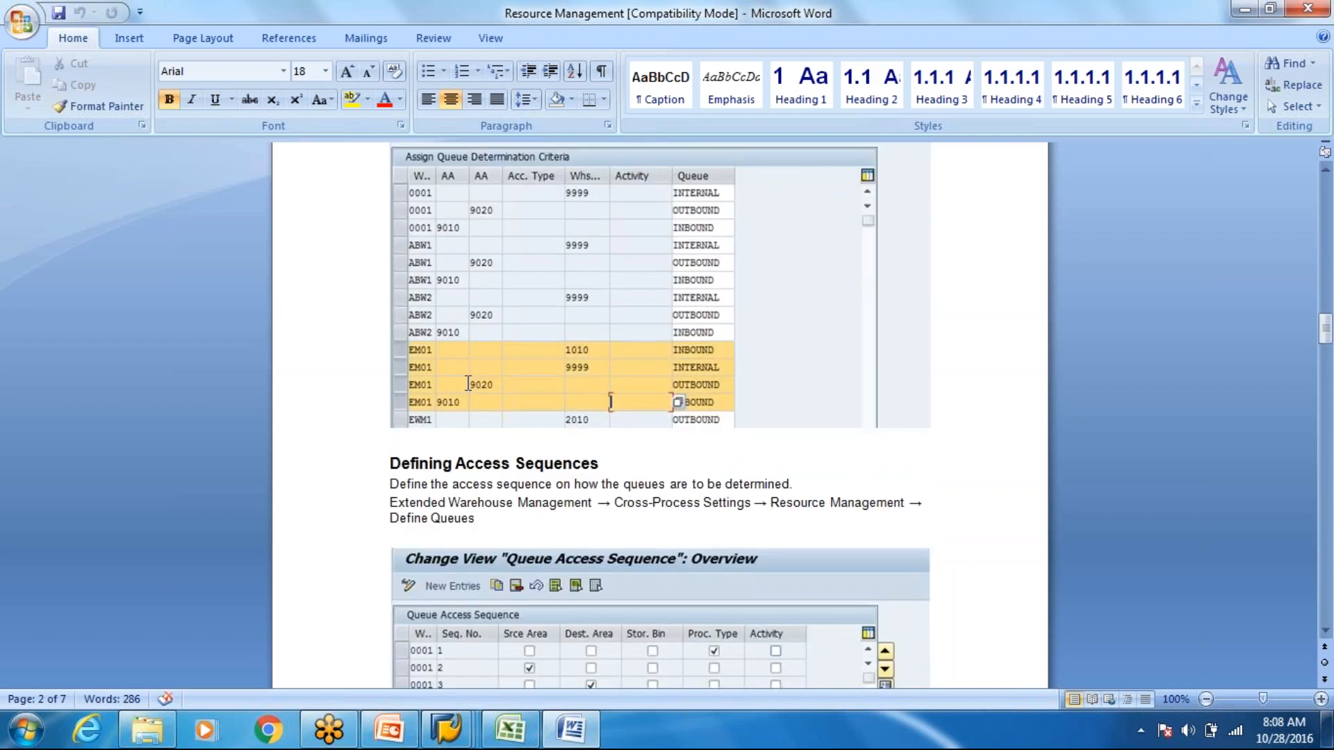
{"action": "scroll", "coordinate": [469, 384], "scroll_direction": "down", "scroll_amount": 12}
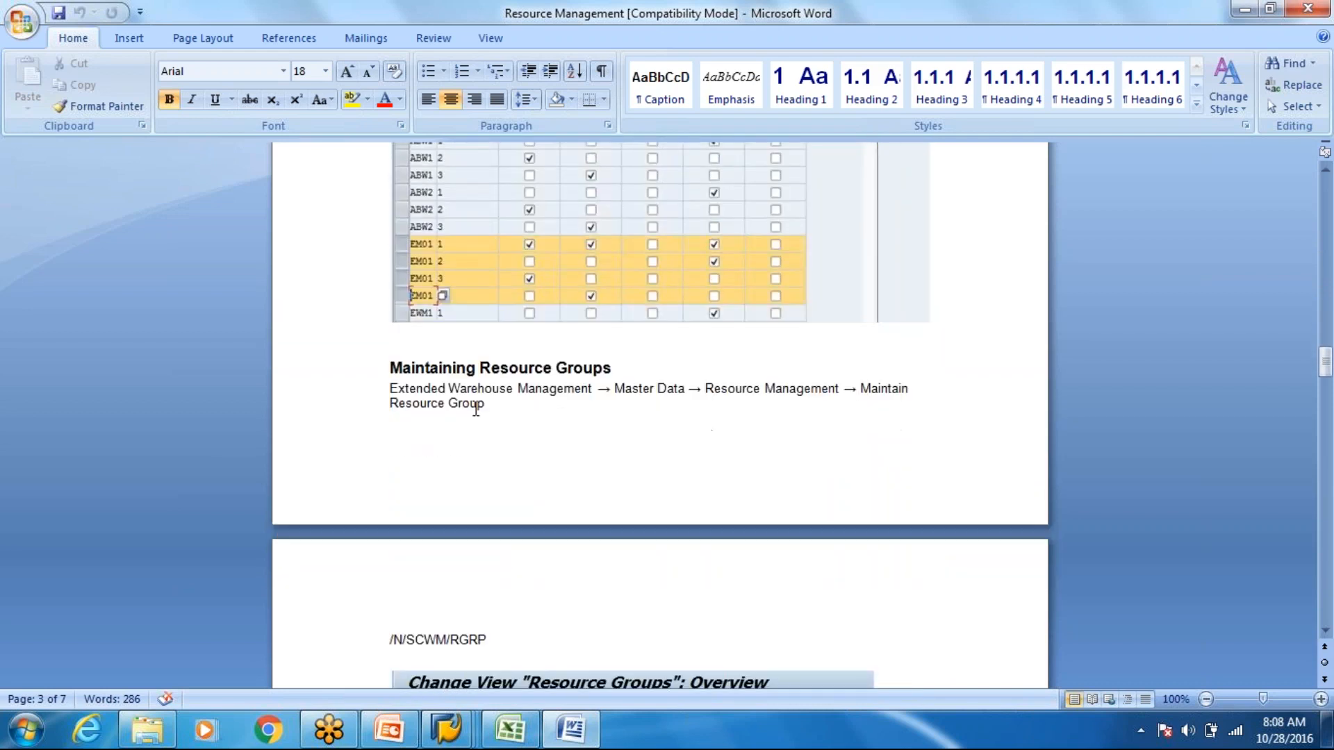
{"action": "scroll", "coordinate": [475, 410], "scroll_direction": "down", "scroll_amount": 13}
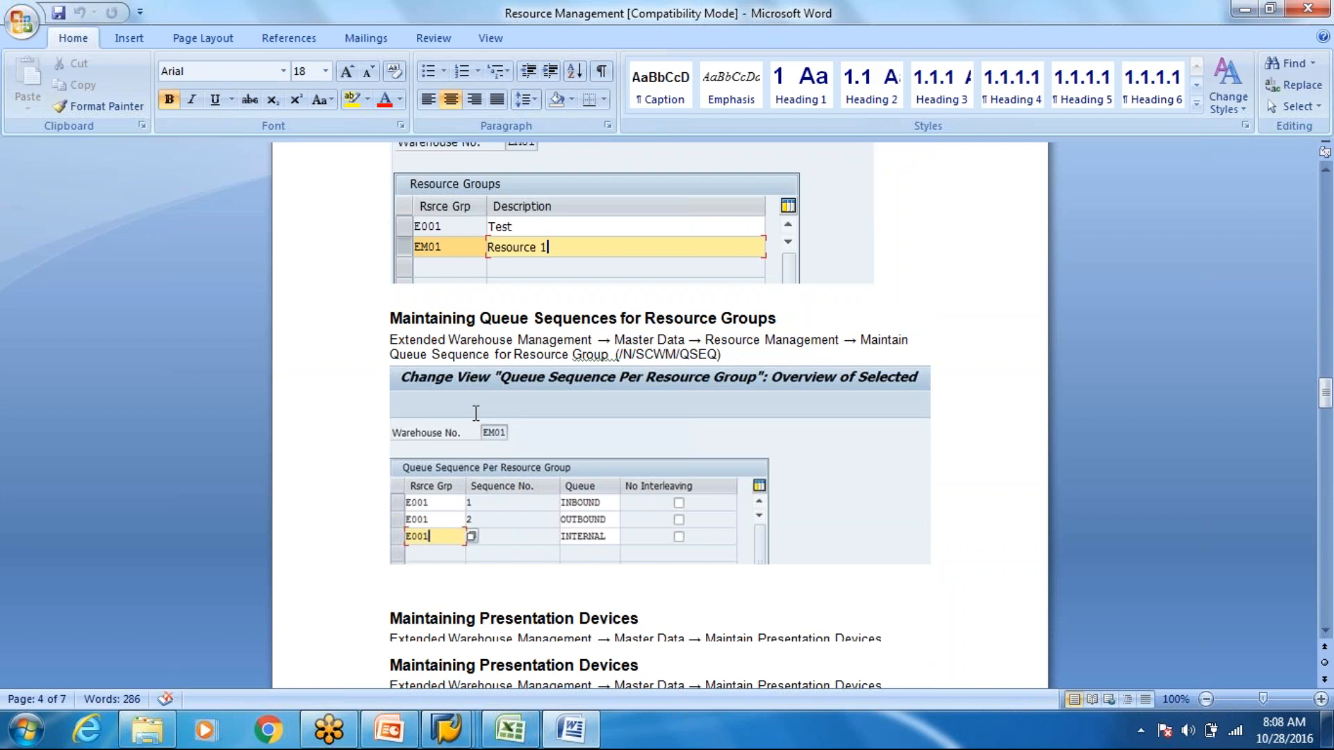
{"action": "scroll", "coordinate": [476, 412], "scroll_direction": "down", "scroll_amount": 5}
{"action": "scroll", "coordinate": [476, 417], "scroll_direction": "down", "scroll_amount": 17}
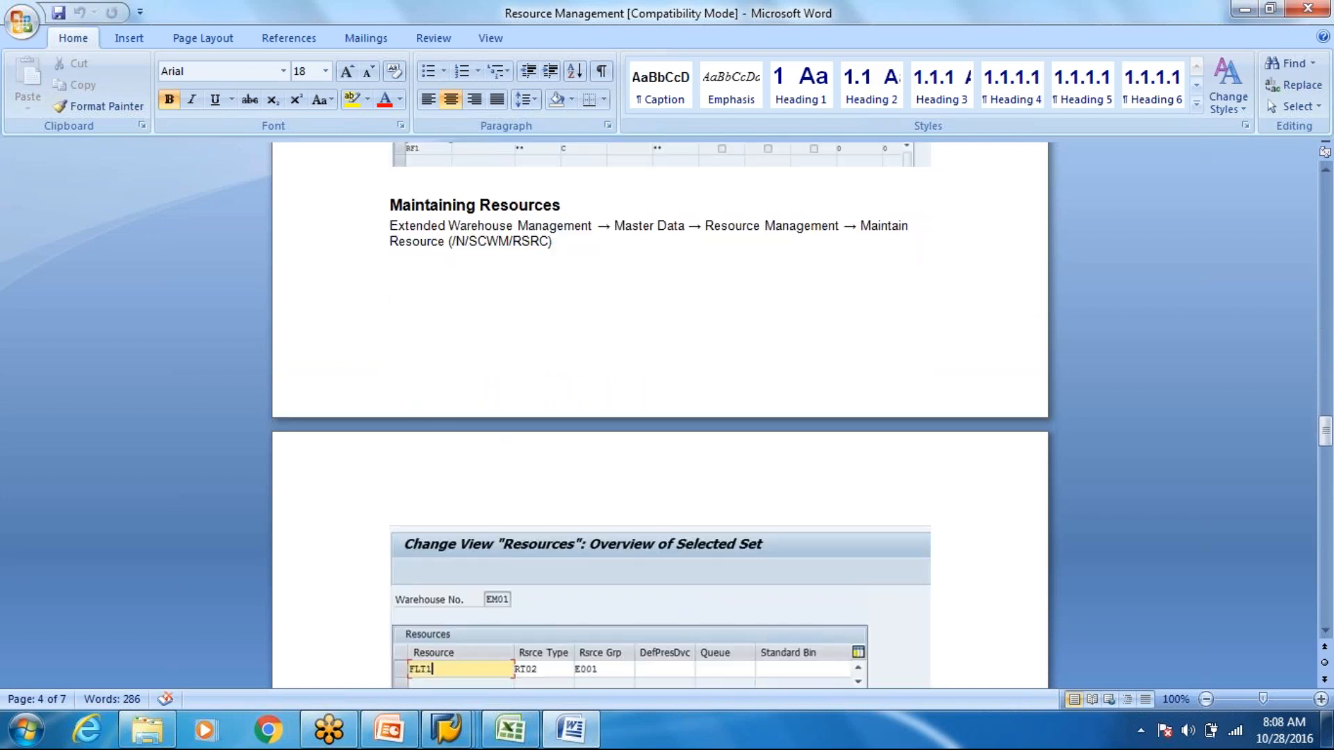
{"action": "scroll", "coordinate": [476, 417], "scroll_direction": "down", "scroll_amount": 20}
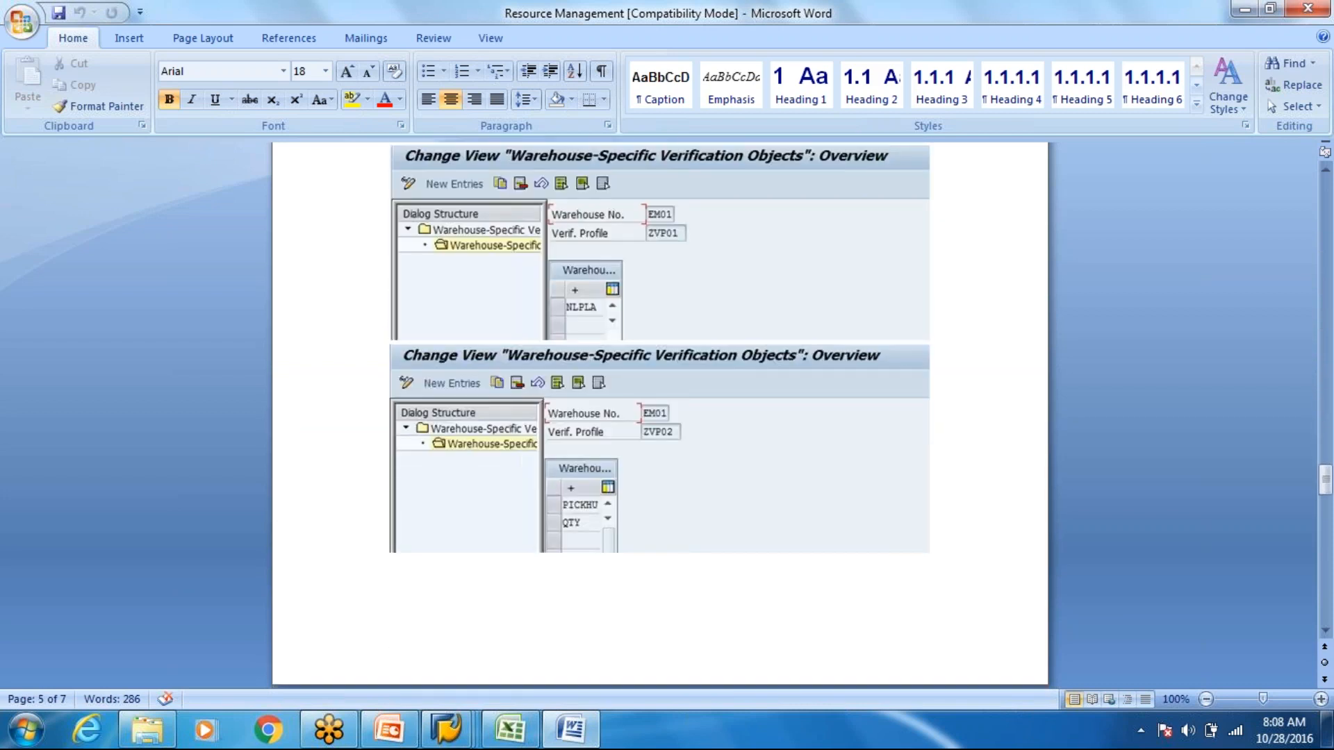
{"action": "scroll", "coordinate": [475, 417], "scroll_direction": "down", "scroll_amount": 20}
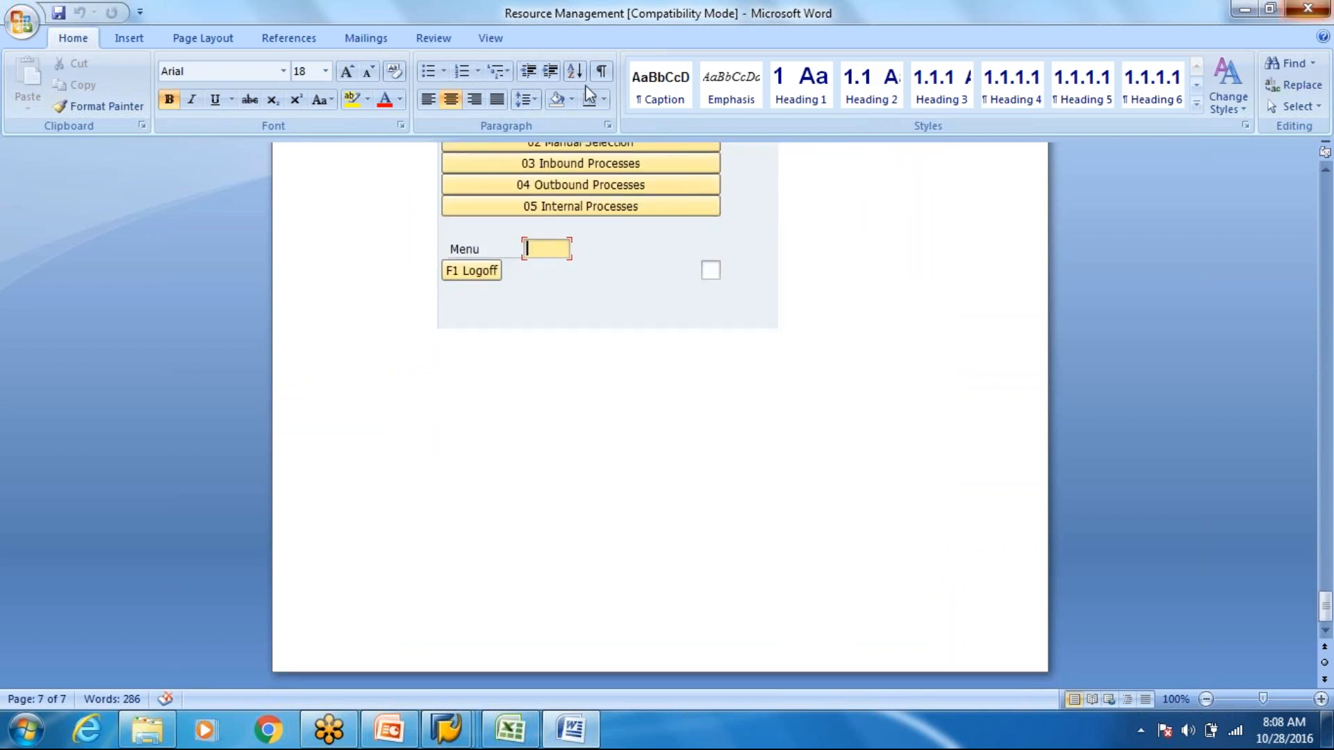
Close the Resource Management document, open the Packaging Specifications document and review its HU type and packaging material type sections
{"action": "left_click", "coordinate": [1315, 10]}
{"action": "double_click", "coordinate": [256, 127]}
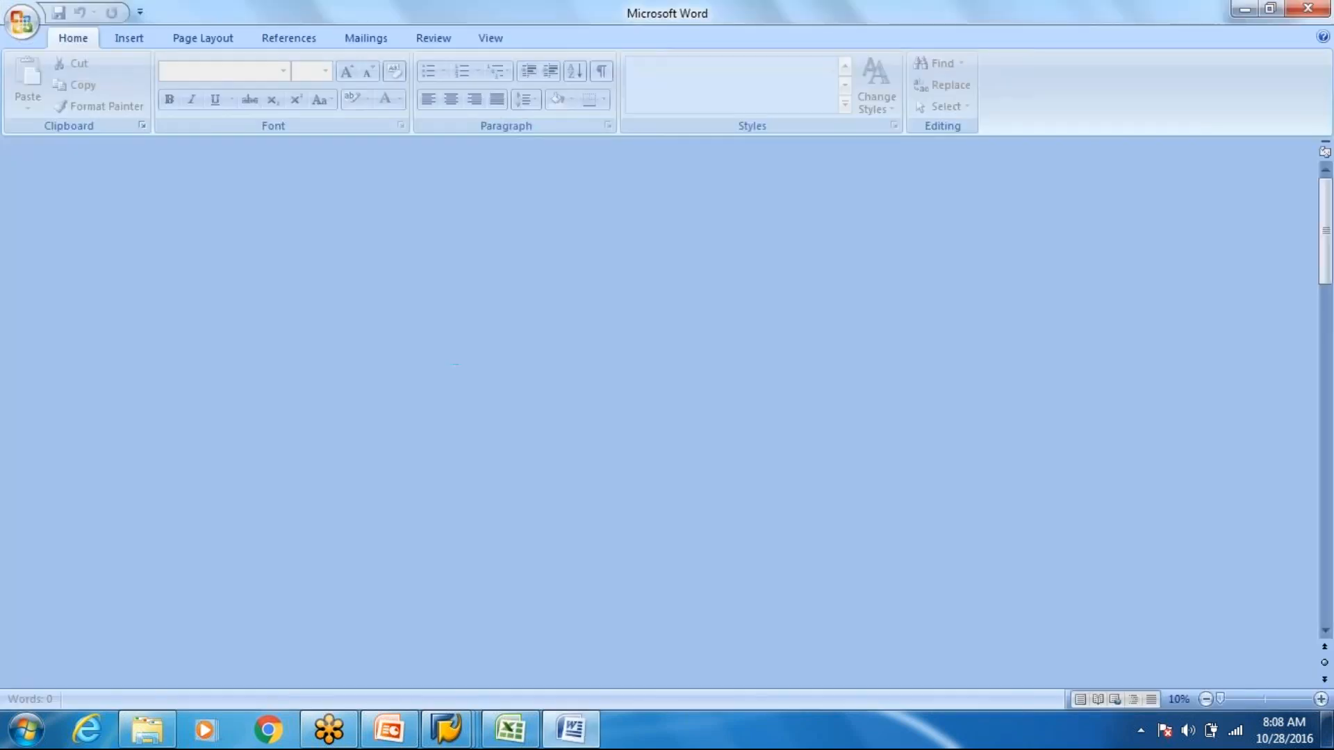
{"action": "scroll", "coordinate": [444, 375], "scroll_direction": "down", "scroll_amount": 10}
{"action": "scroll", "coordinate": [435, 383], "scroll_direction": "down", "scroll_amount": 20}
{"action": "scroll", "coordinate": [427, 389], "scroll_direction": "down", "scroll_amount": 20}
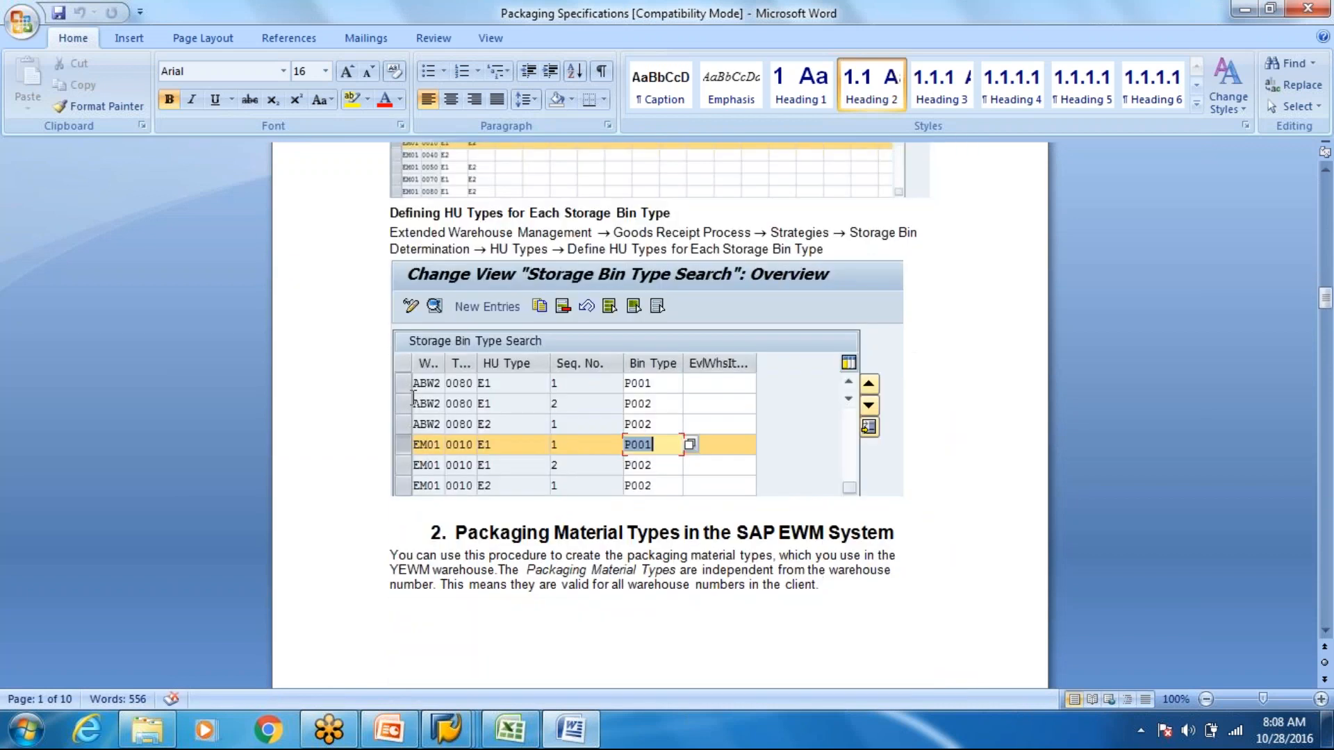
{"action": "scroll", "coordinate": [413, 397], "scroll_direction": "down", "scroll_amount": 4}
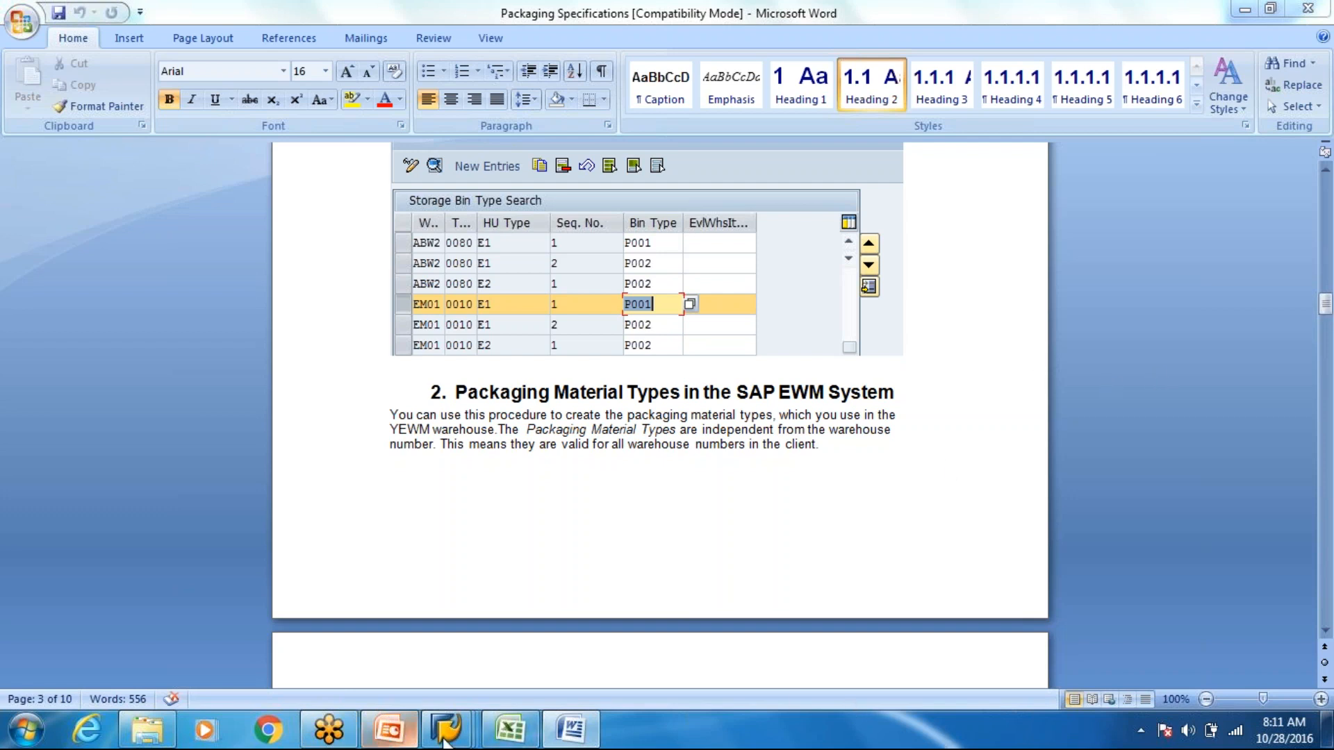
{"action": "mouse_move", "coordinate": [448, 743]}
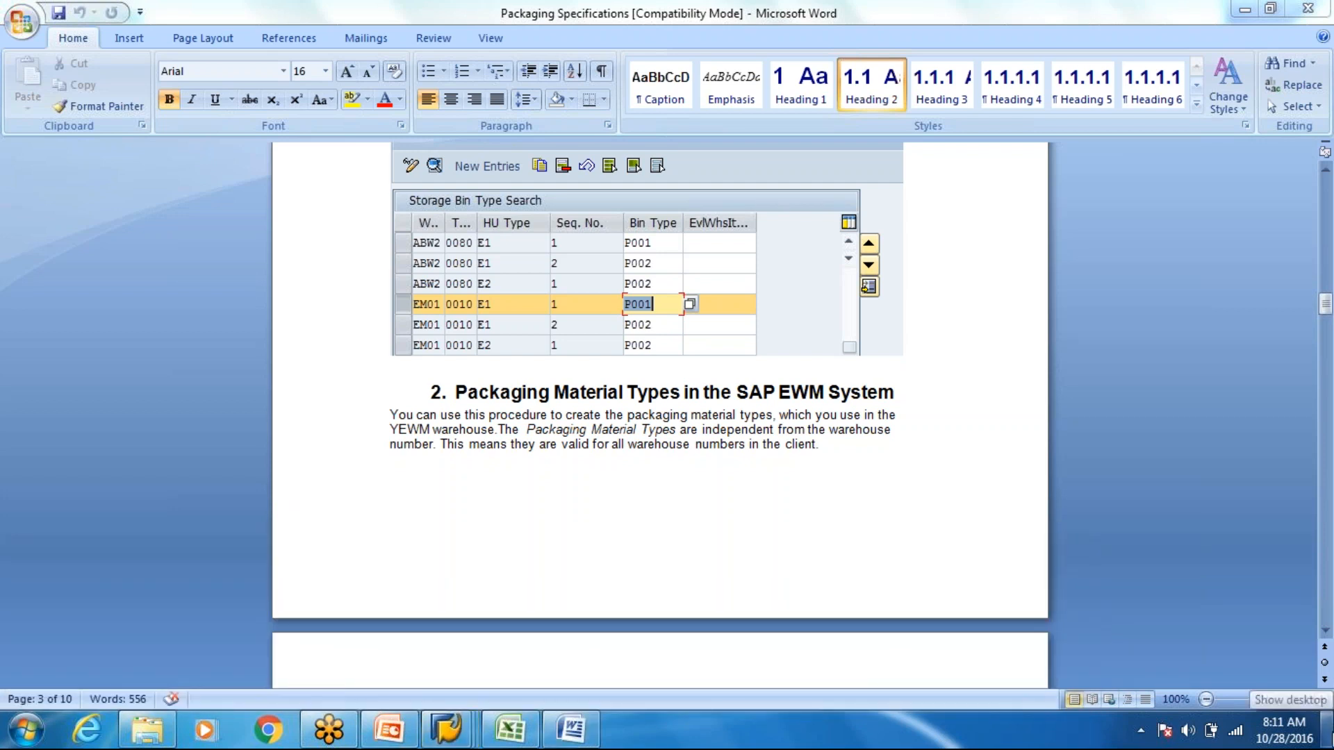
{"action": "left_click", "coordinate": [1330, 731]}
{"action": "left_click", "coordinate": [1330, 734]}
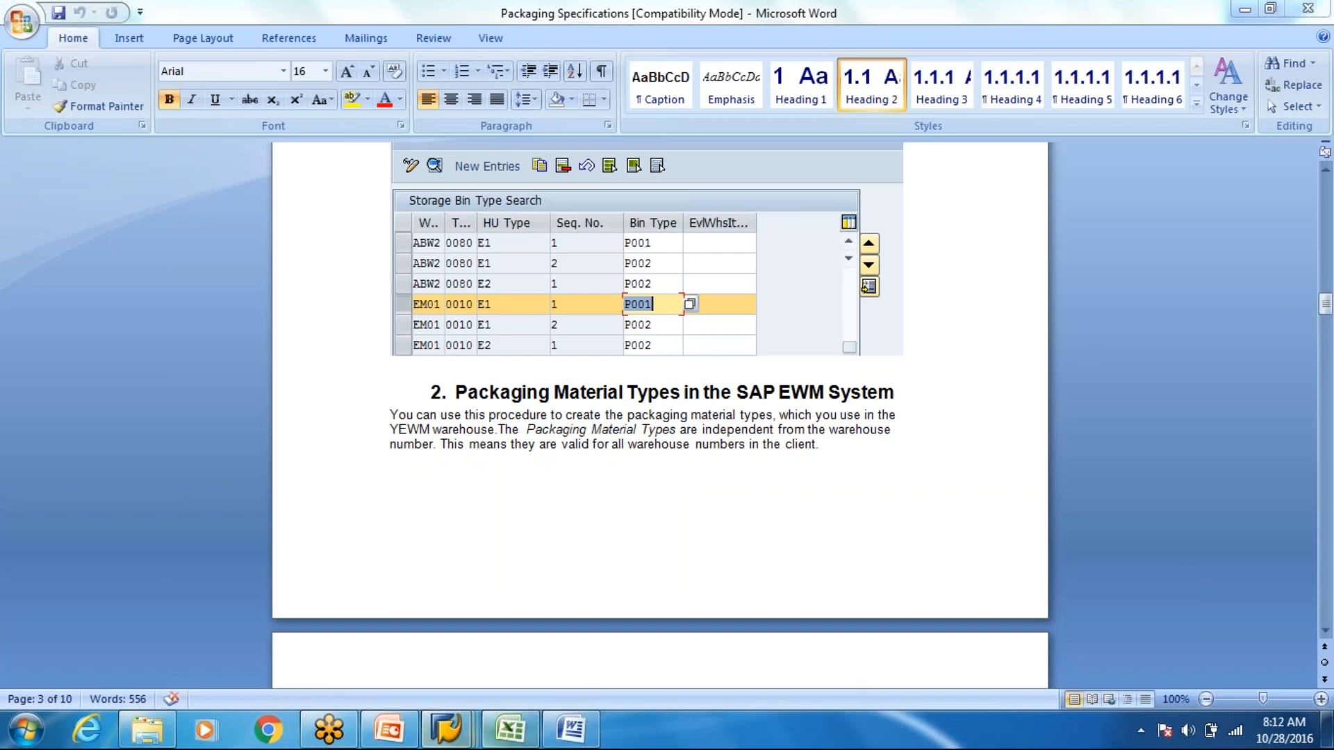
{"action": "mouse_move", "coordinate": [455, 740]}
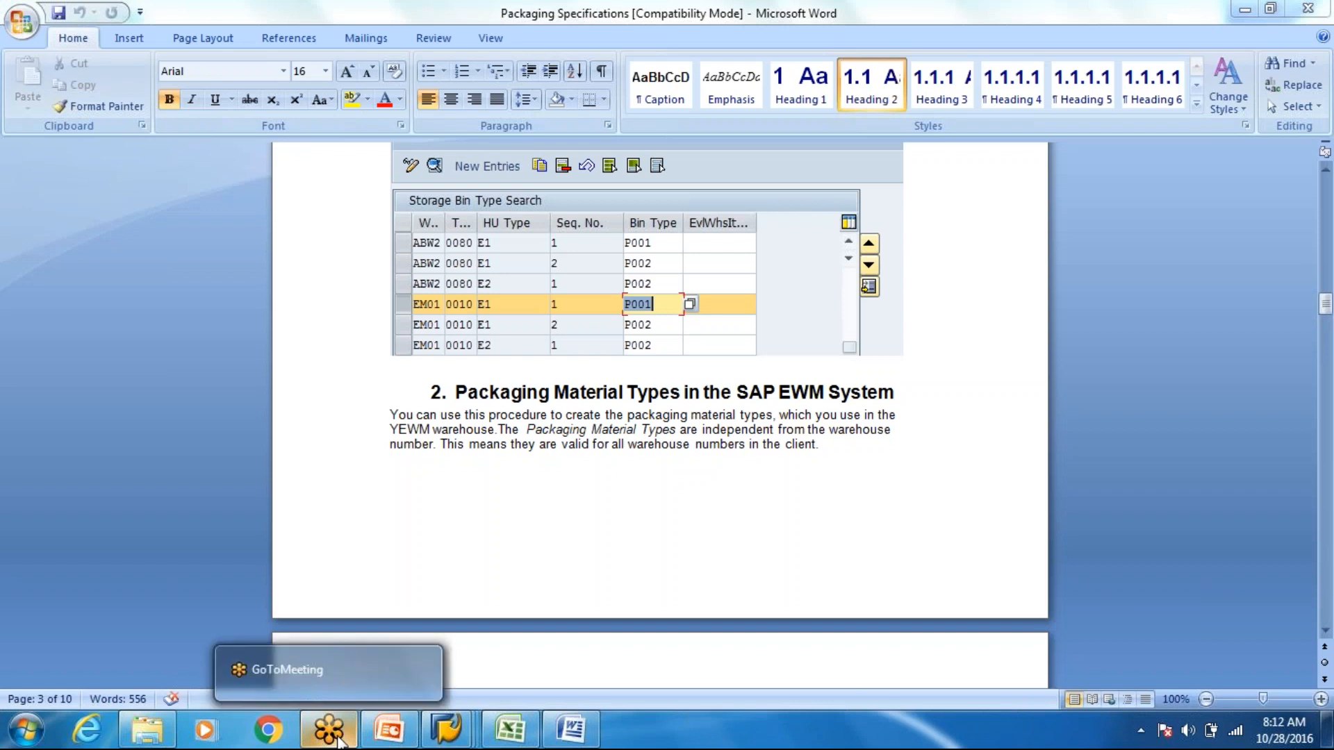
{"action": "left_click", "coordinate": [338, 742]}
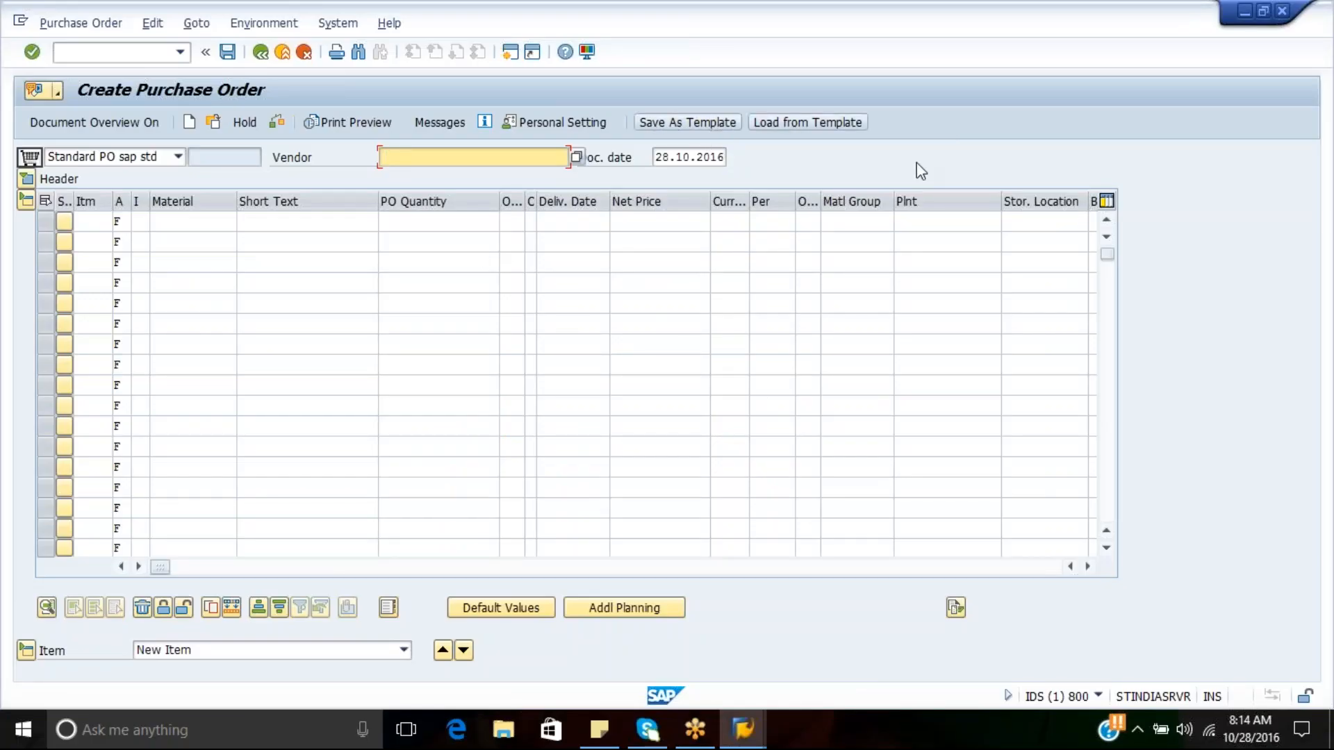
Load the non-public template created on 27.10.2016 into the new purchase order
{"action": "left_click", "coordinate": [813, 128]}
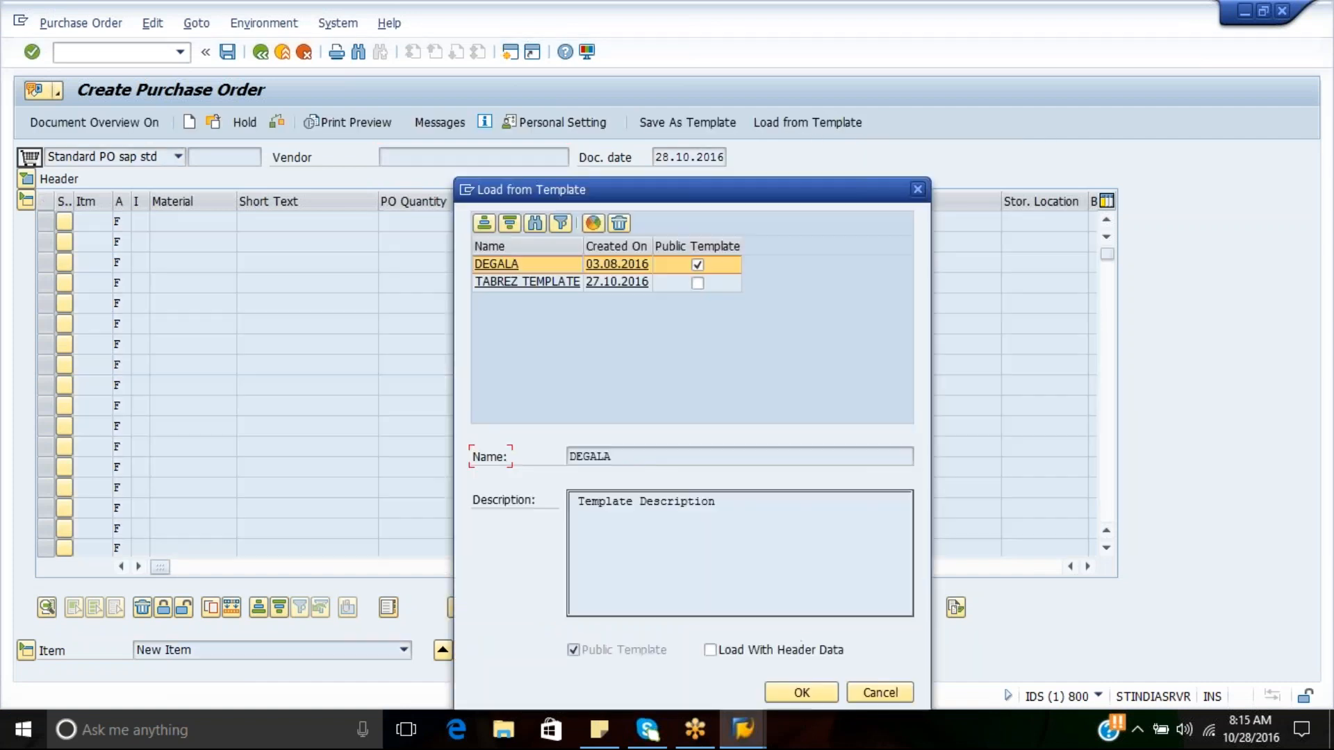
{"action": "left_click", "coordinate": [514, 283]}
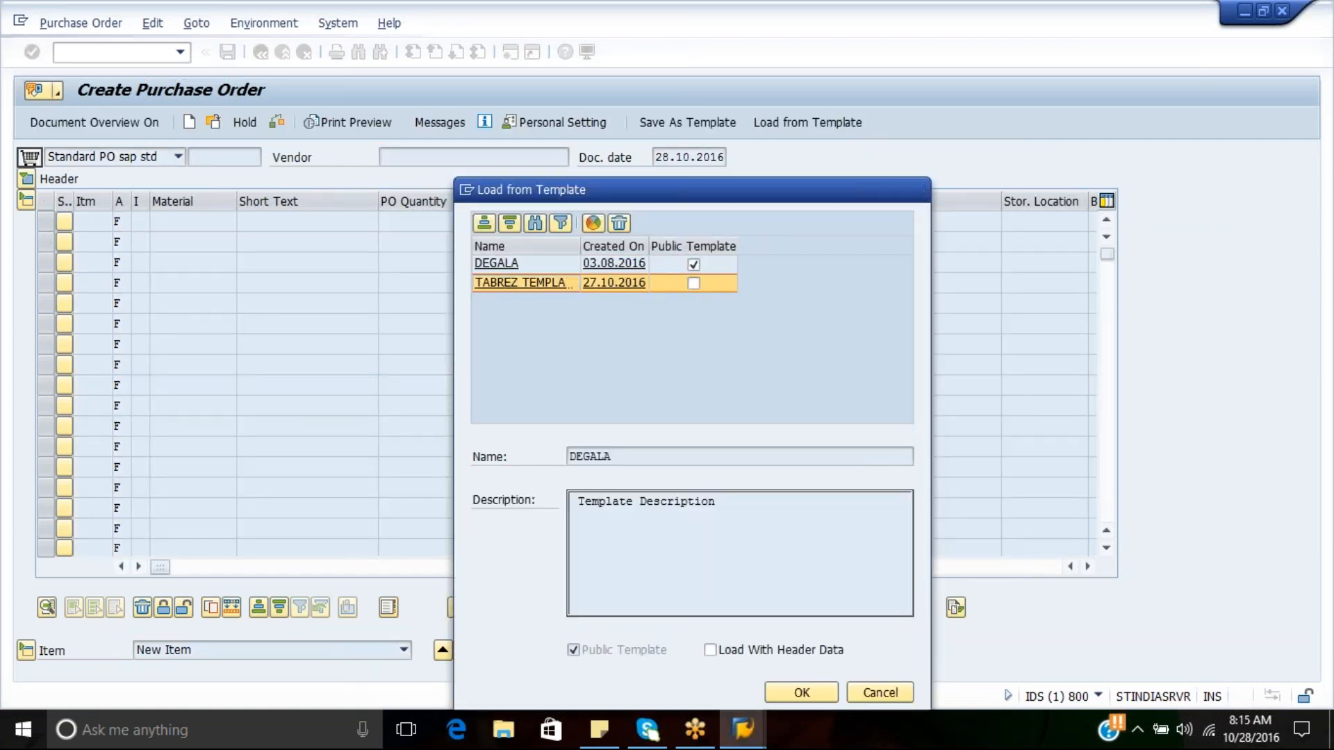
{"action": "left_click", "coordinate": [805, 693]}
{"action": "left_click", "coordinate": [468, 545]}
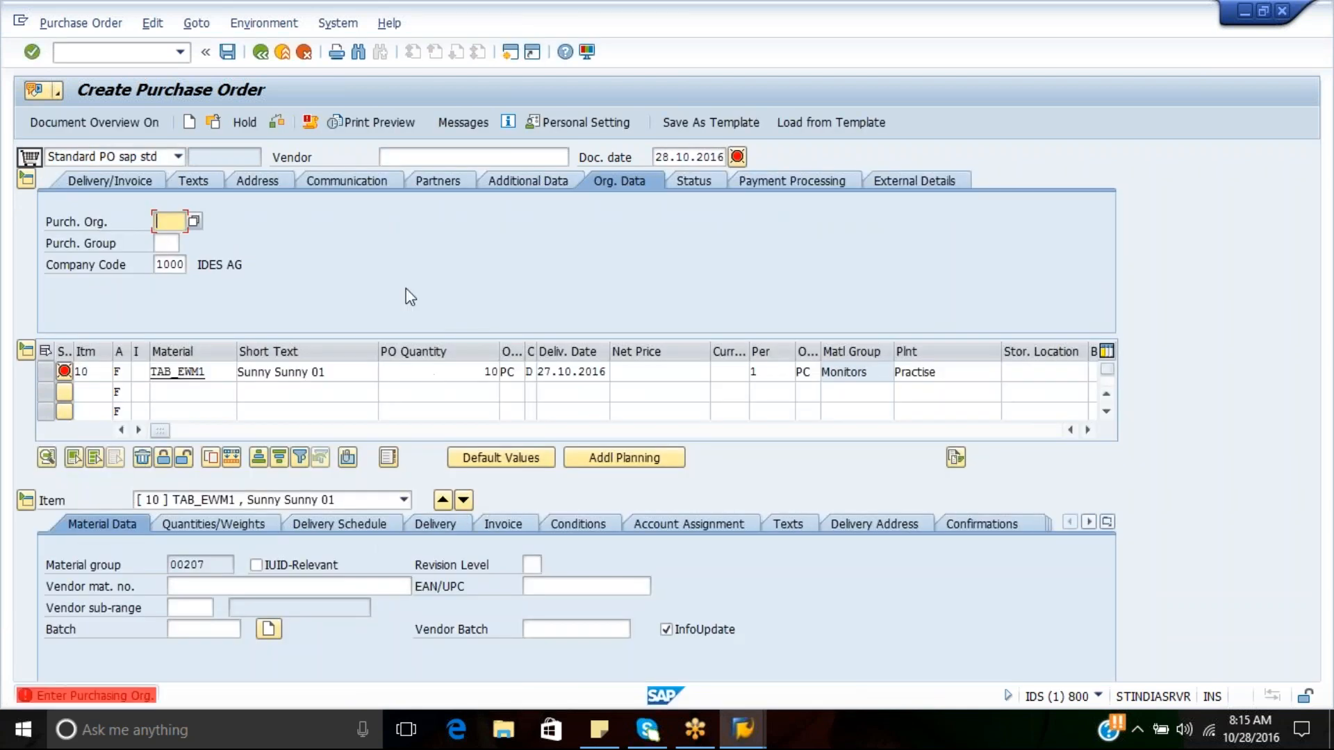
Enter vendor tab_test, purchasing organization EWPO and purchasing group 100 in the purchase order
{"action": "left_click", "coordinate": [437, 155]}
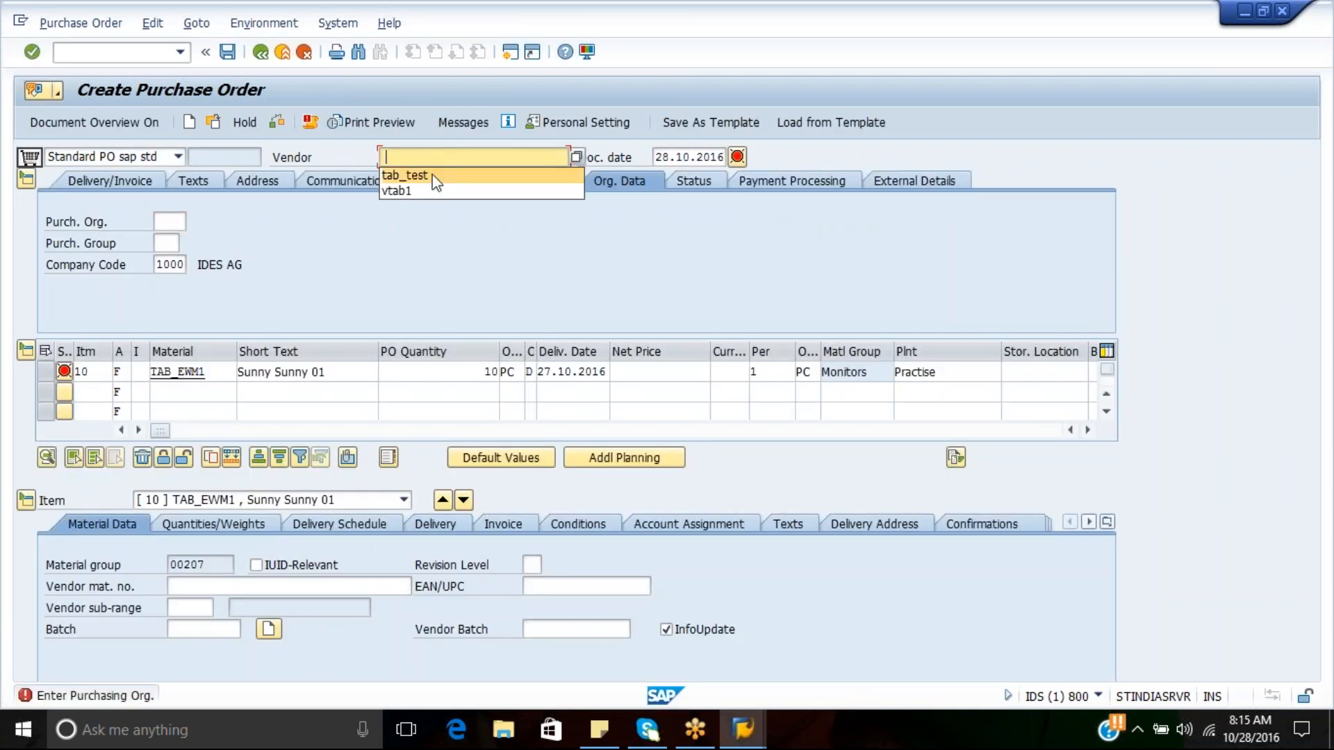
{"action": "left_click", "coordinate": [408, 175]}
{"action": "left_click", "coordinate": [172, 220]}
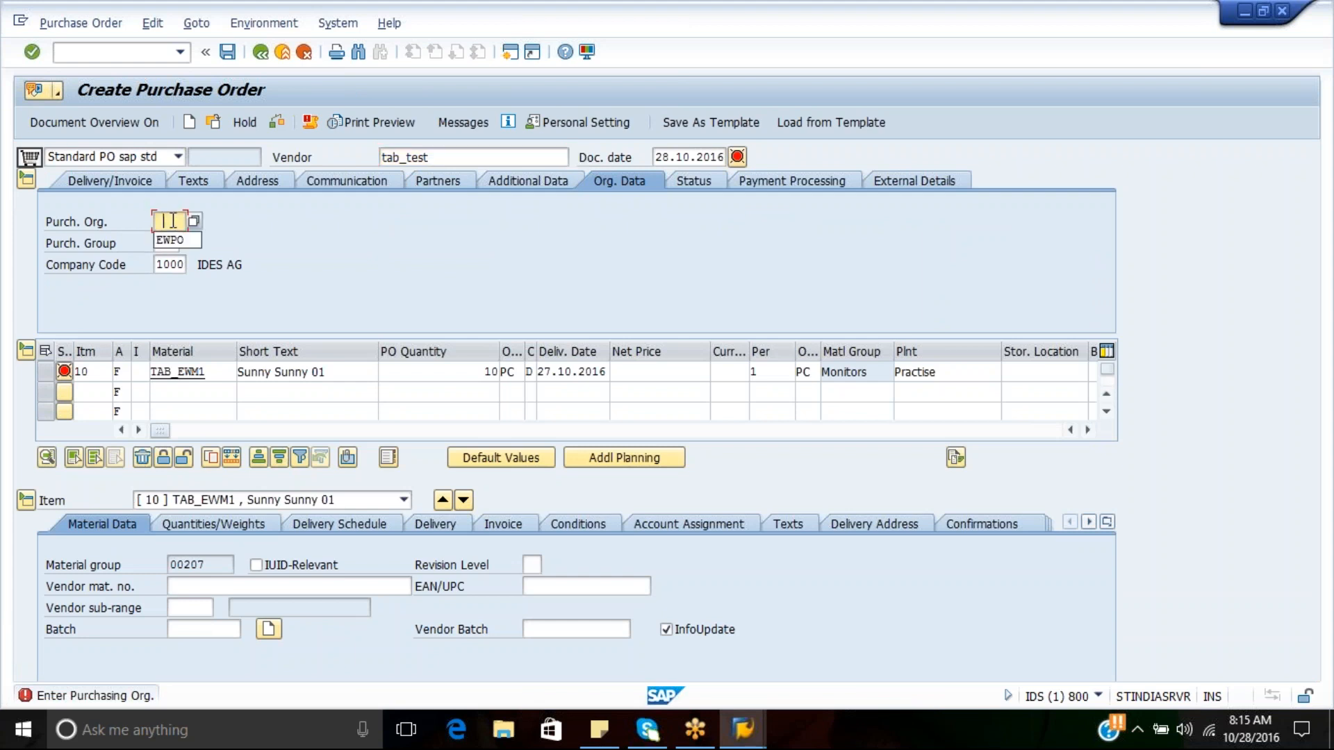
{"action": "left_click", "coordinate": [170, 240]}
{"action": "left_click", "coordinate": [166, 243]}
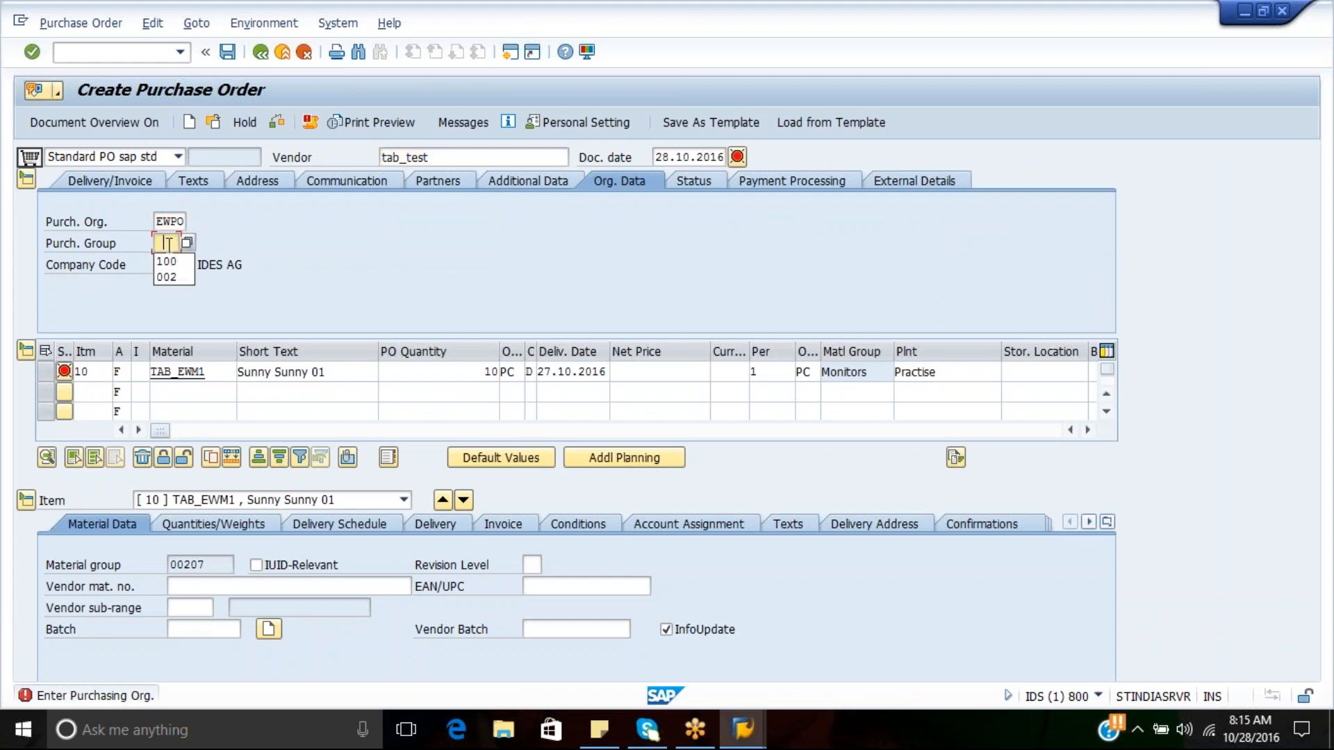
{"action": "left_click", "coordinate": [166, 261]}
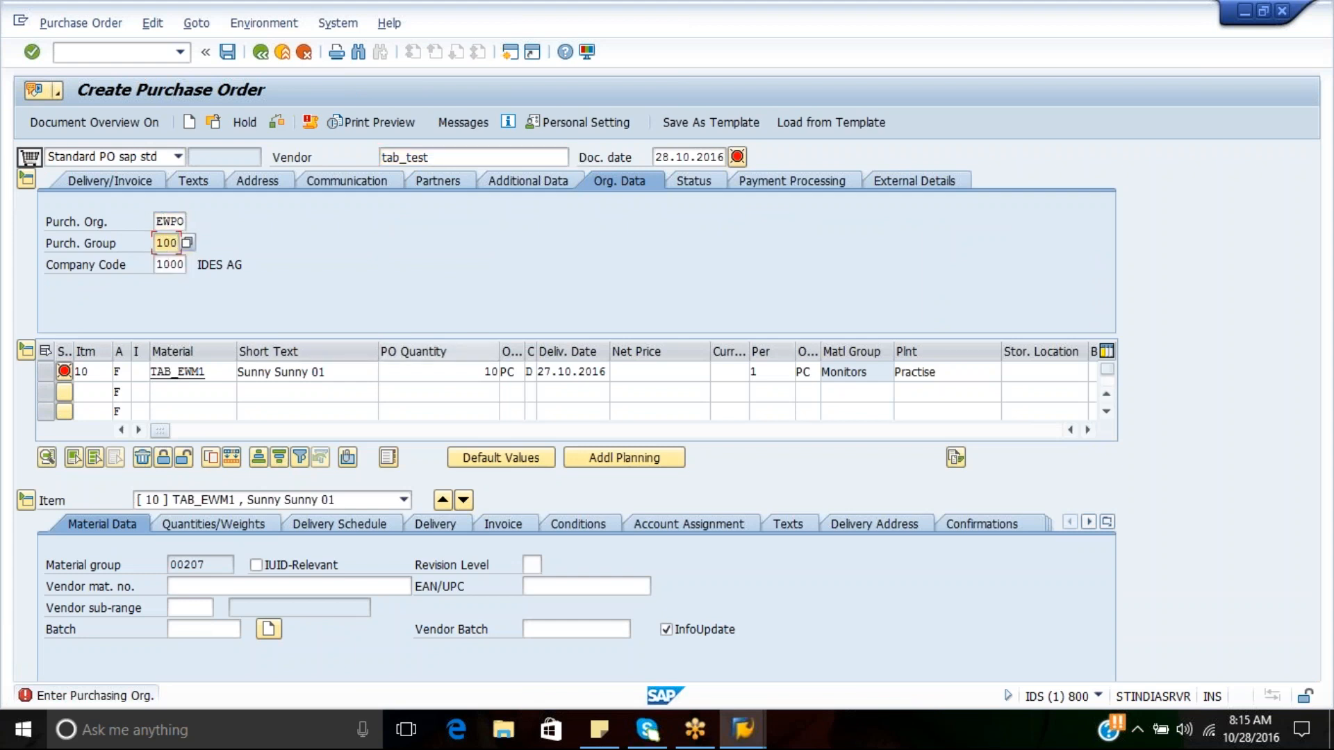
Try to set the net price of the TAB_EWM1 item to 10 EUR, entering the price a second time
{"action": "left_click", "coordinate": [667, 377]}
{"action": "type", "text": "10"}
{"action": "key", "text": "Return"}
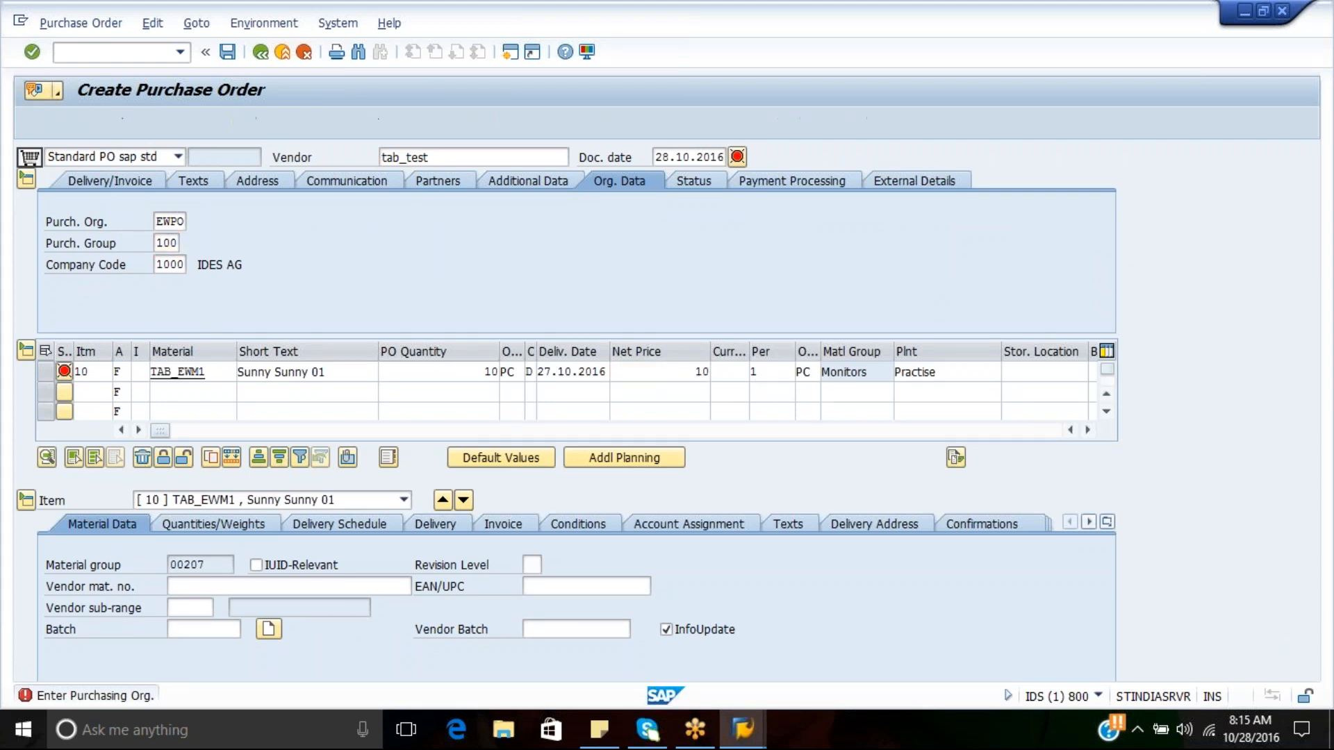
{"action": "type", "text": "eur"}
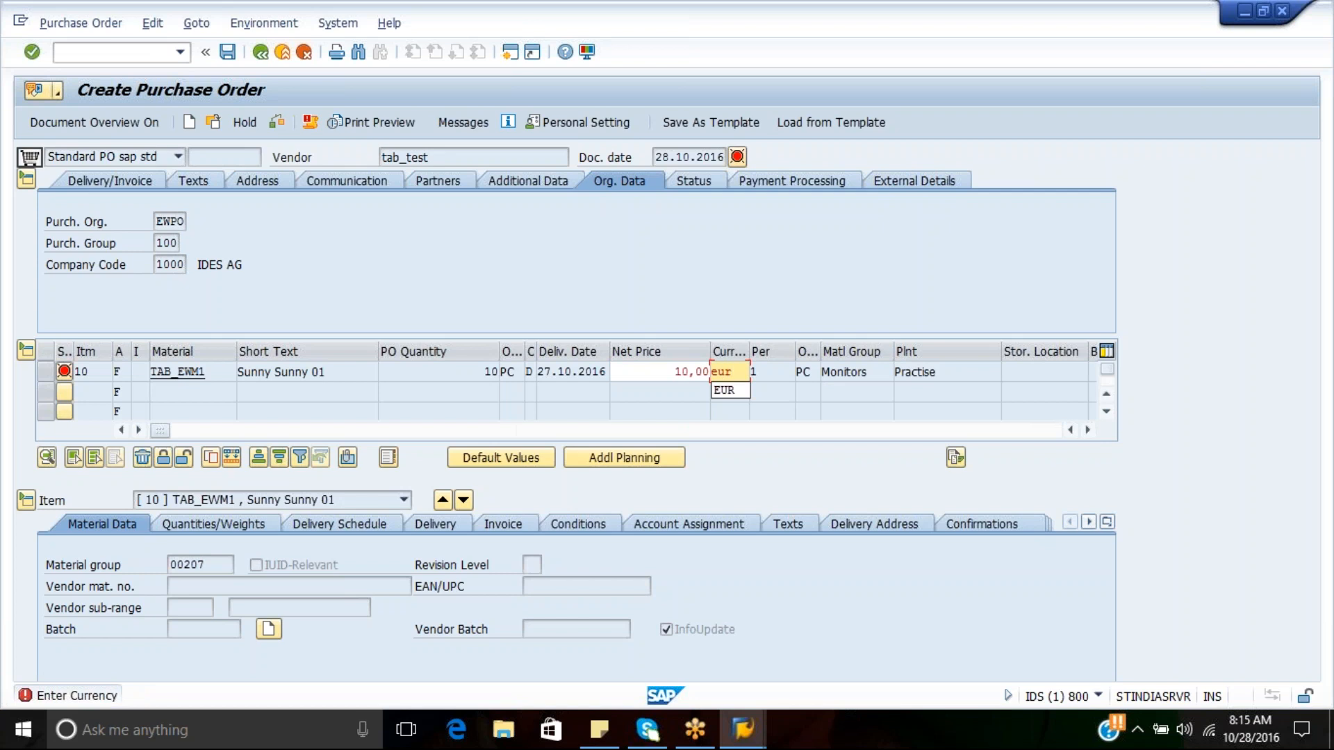
{"action": "key", "text": "Return"}
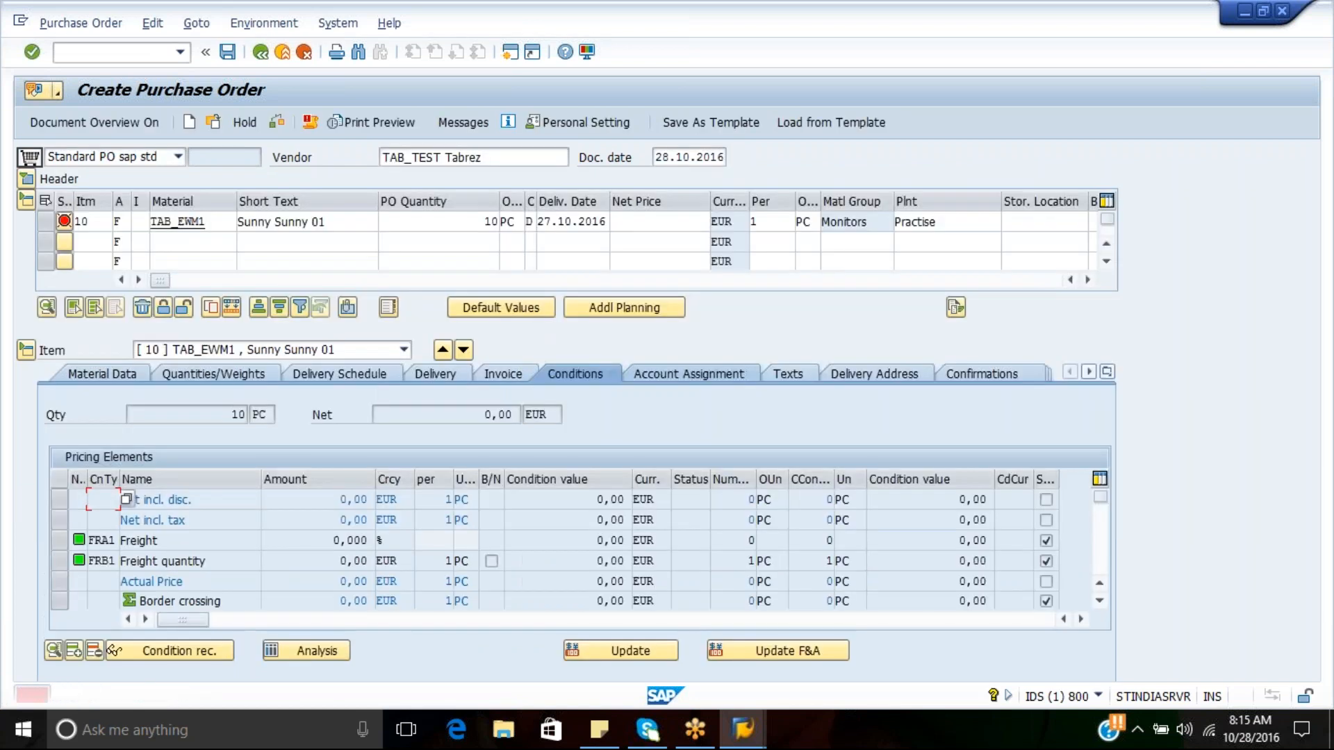
{"action": "left_click", "coordinate": [652, 222]}
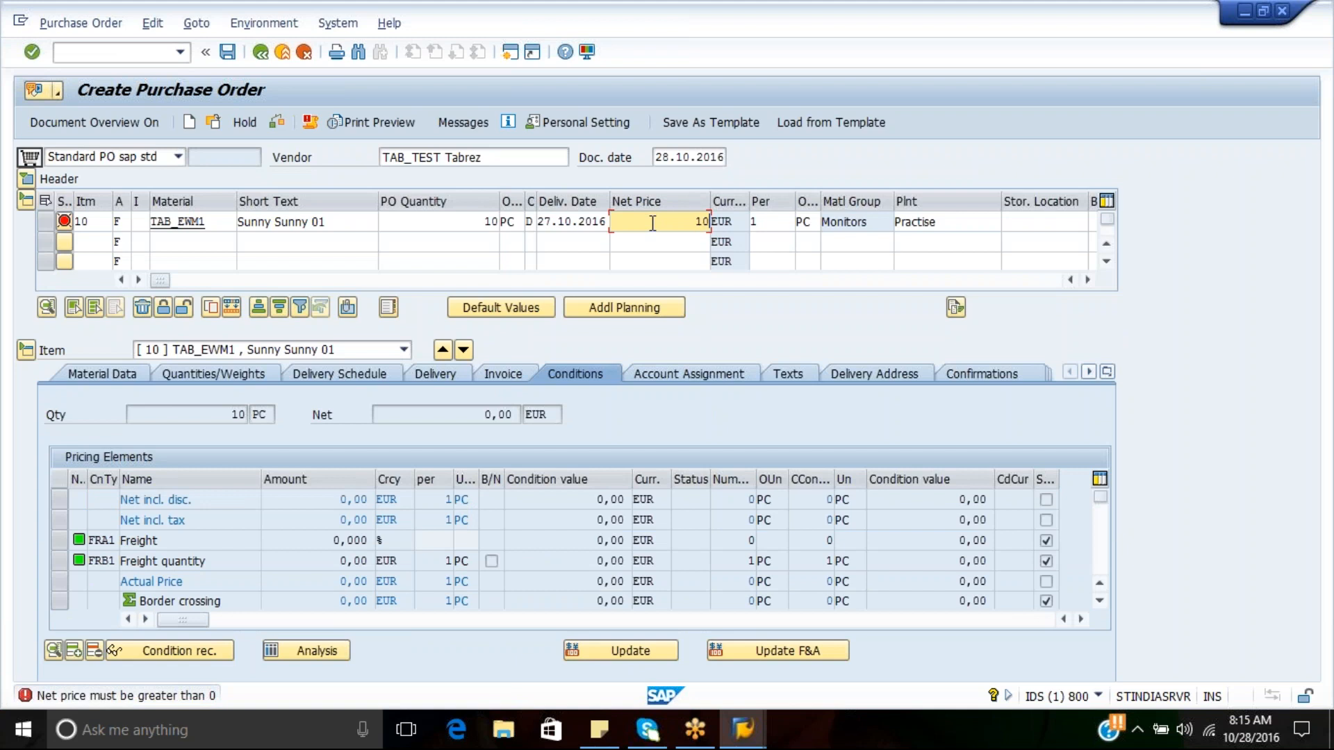
{"action": "left_click", "coordinate": [88, 499]}
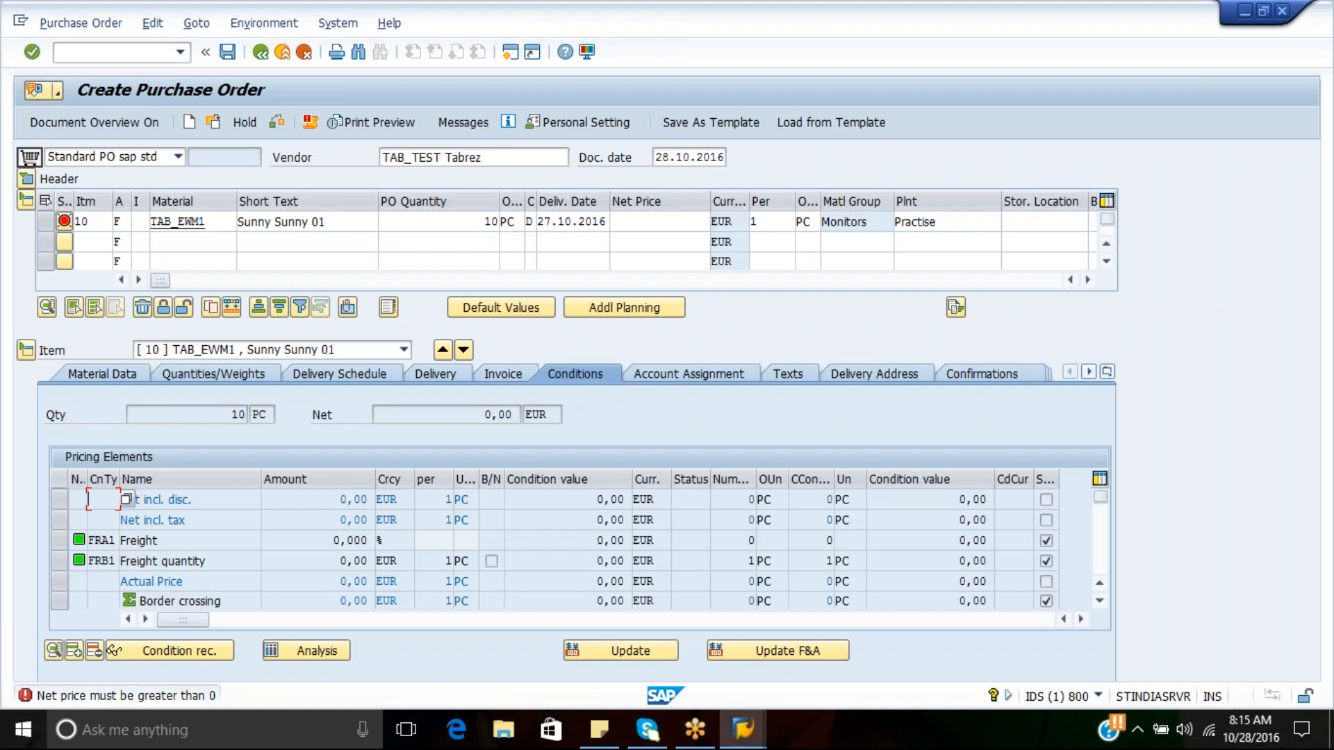
Start transaction MM02 in a new session and bring up the view selection for material TAB_EWM1
{"action": "left_click", "coordinate": [84, 54]}
{"action": "type", "text": "/omm02"}
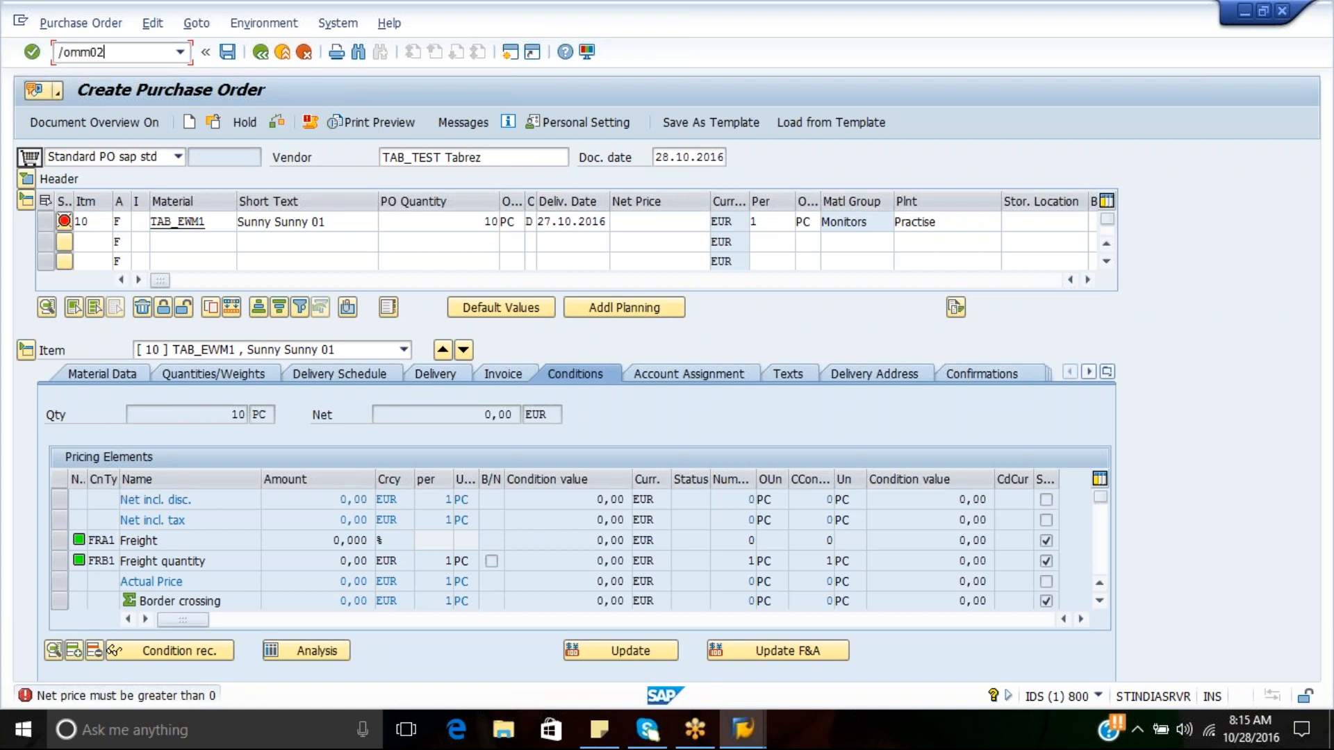
{"action": "key", "text": "Return"}
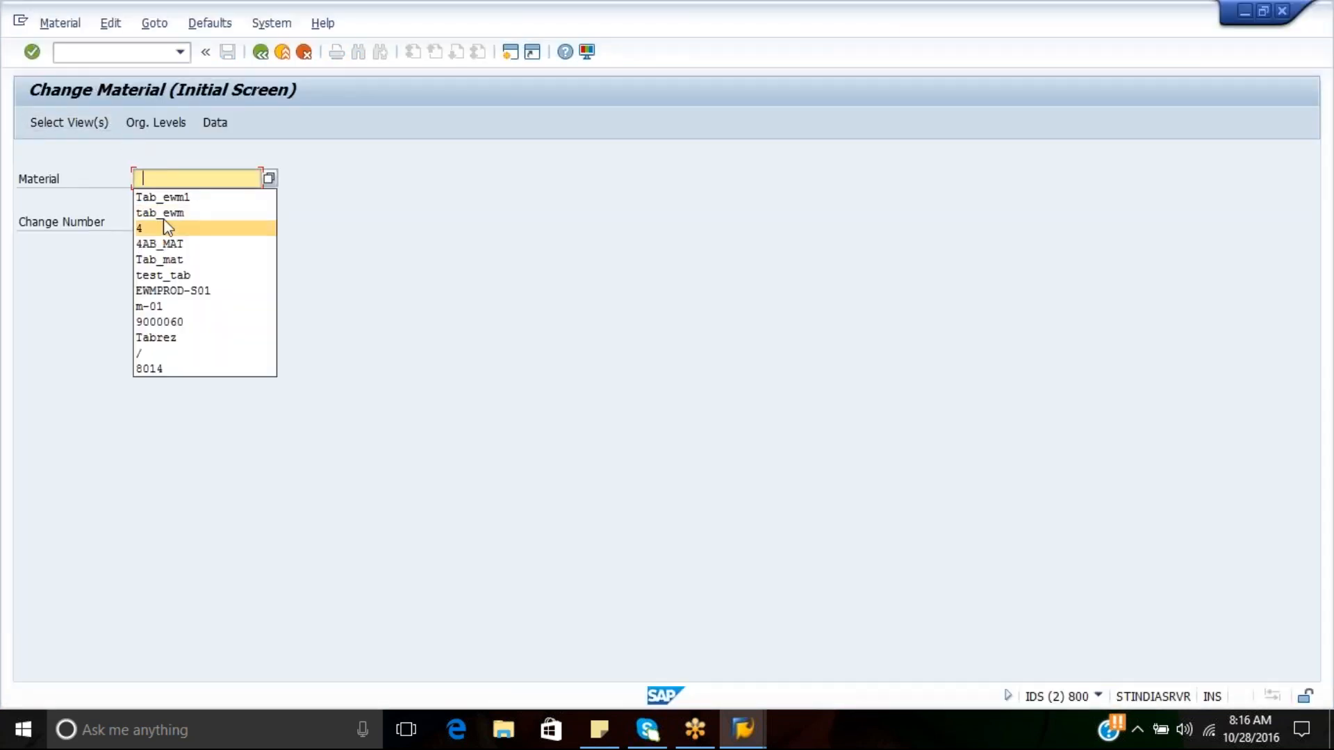
{"action": "left_click", "coordinate": [167, 212]}
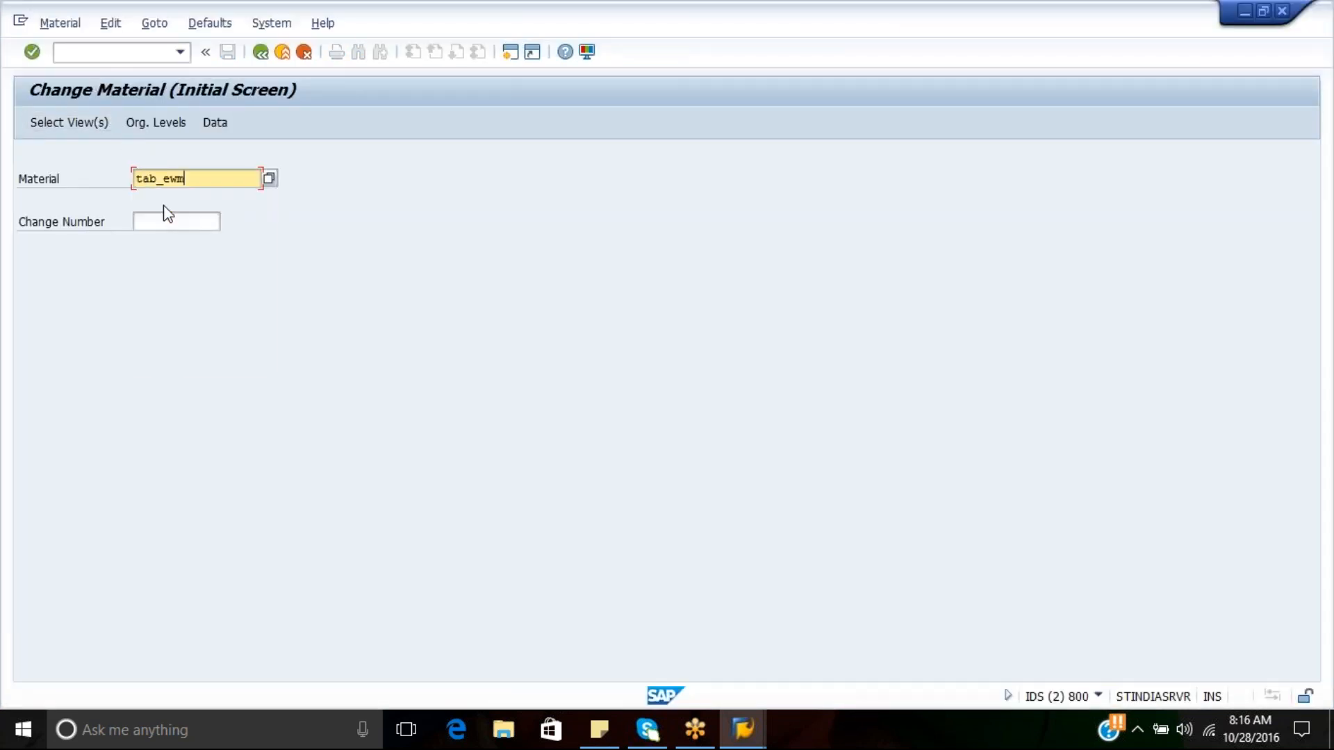
{"action": "type", "text": "1"}
{"action": "key", "text": "Return"}
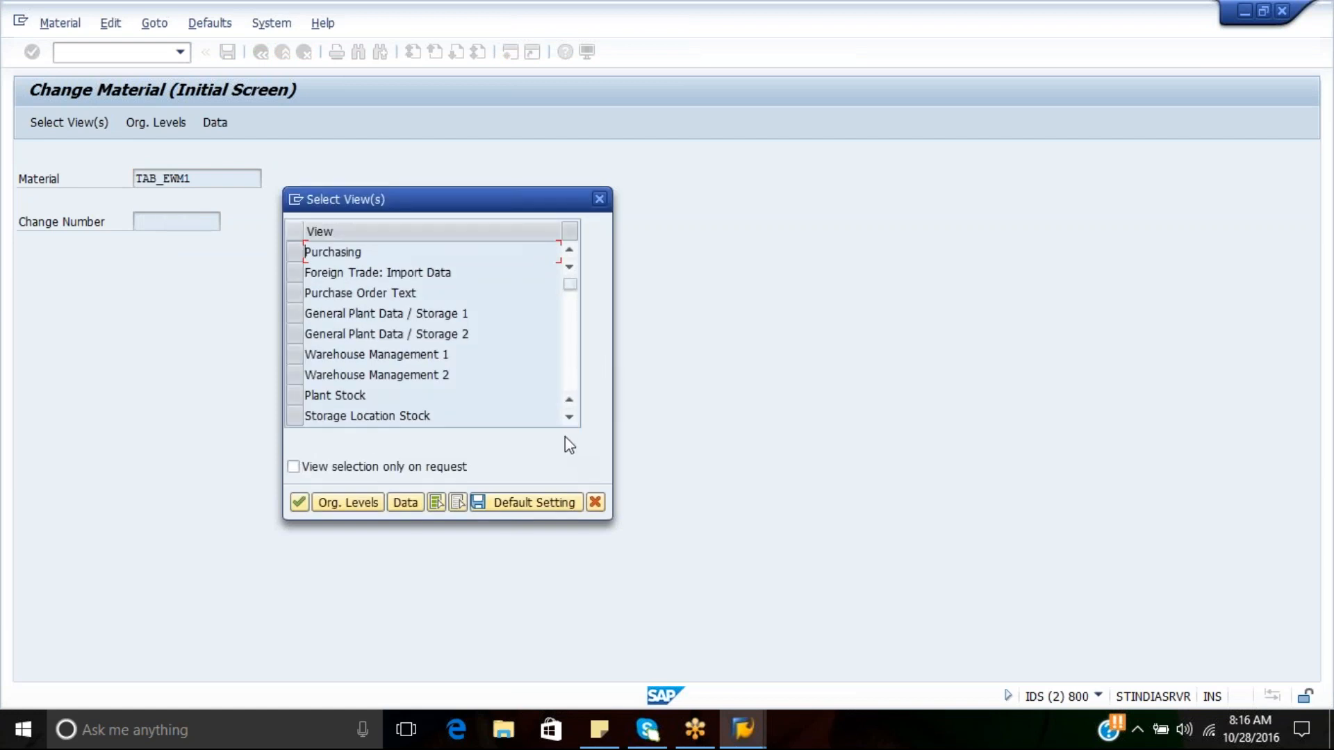
Examine which views are maintained for material TAB_EWM1, and cancel the view selection
{"action": "left_click", "coordinate": [569, 417]}
{"action": "left_click", "coordinate": [569, 417]}
{"action": "left_click", "coordinate": [569, 416]}
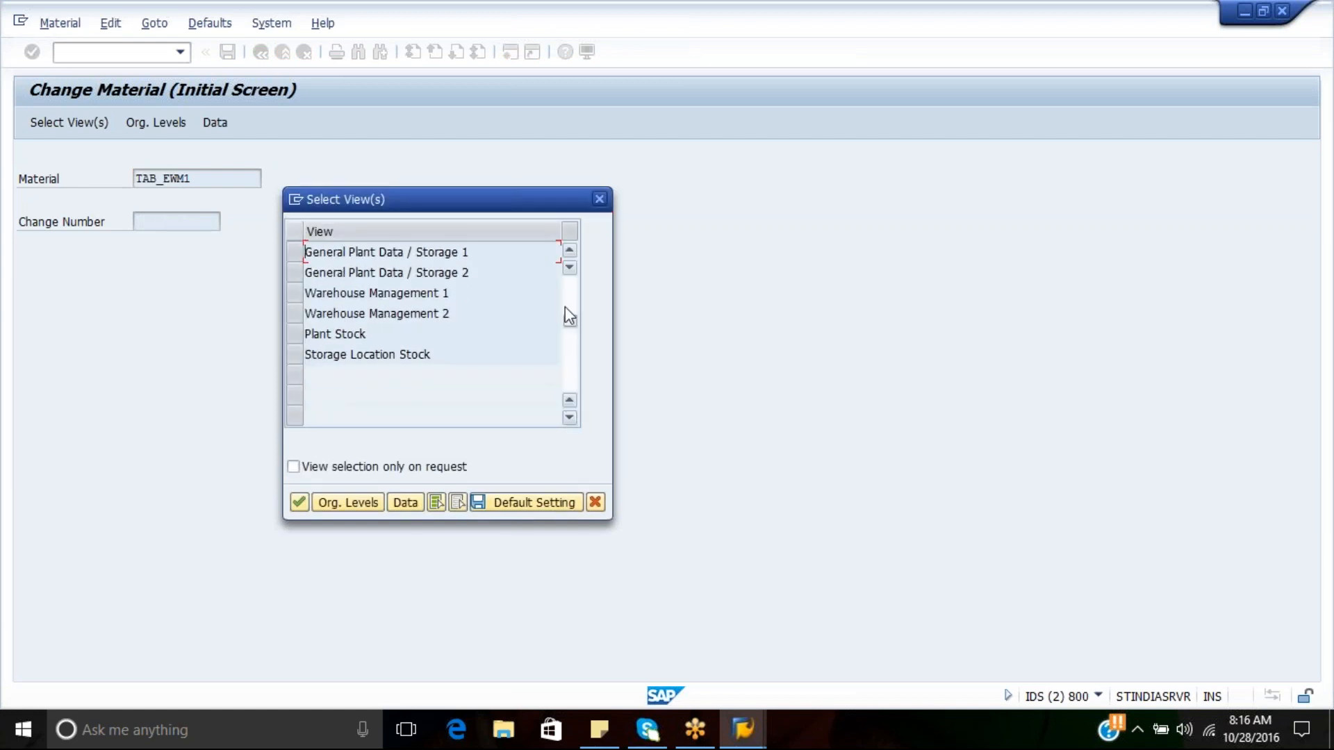
{"action": "left_click", "coordinate": [569, 253]}
{"action": "left_click", "coordinate": [570, 254]}
{"action": "left_click", "coordinate": [570, 253]}
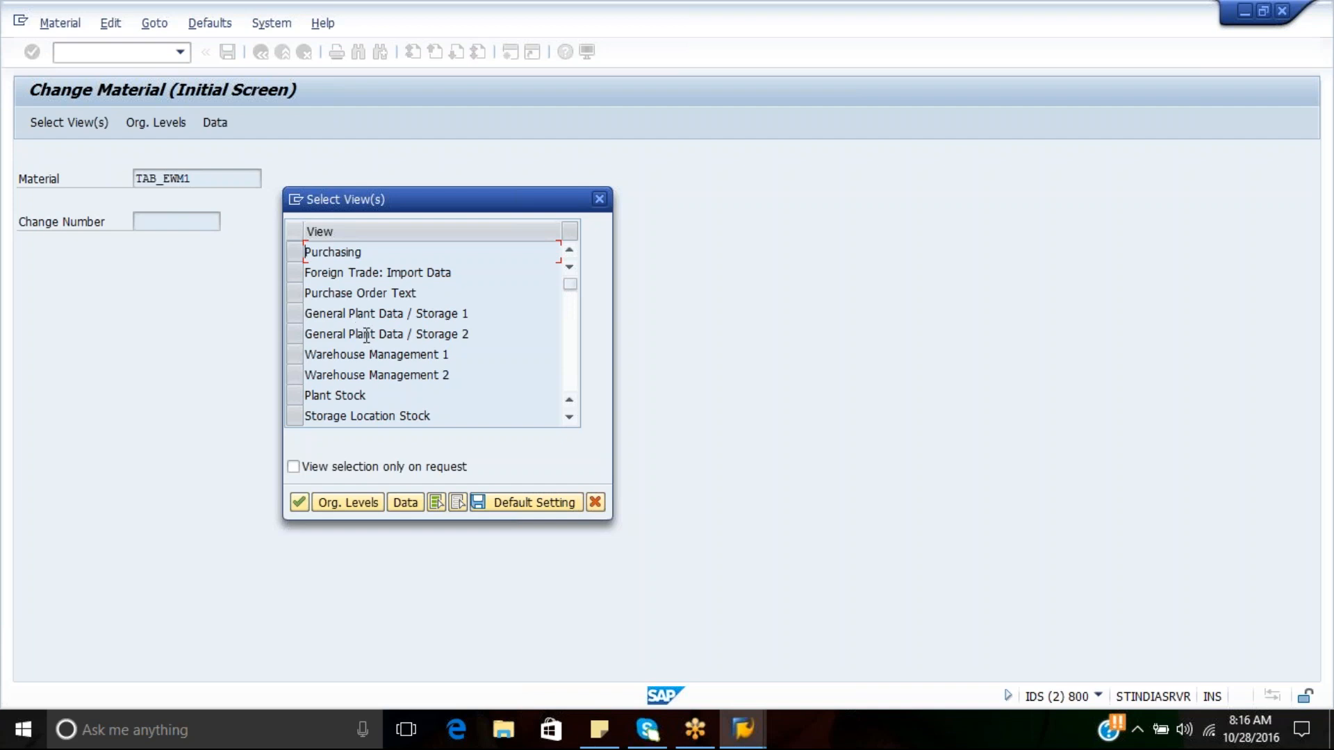
{"action": "left_click", "coordinate": [589, 506]}
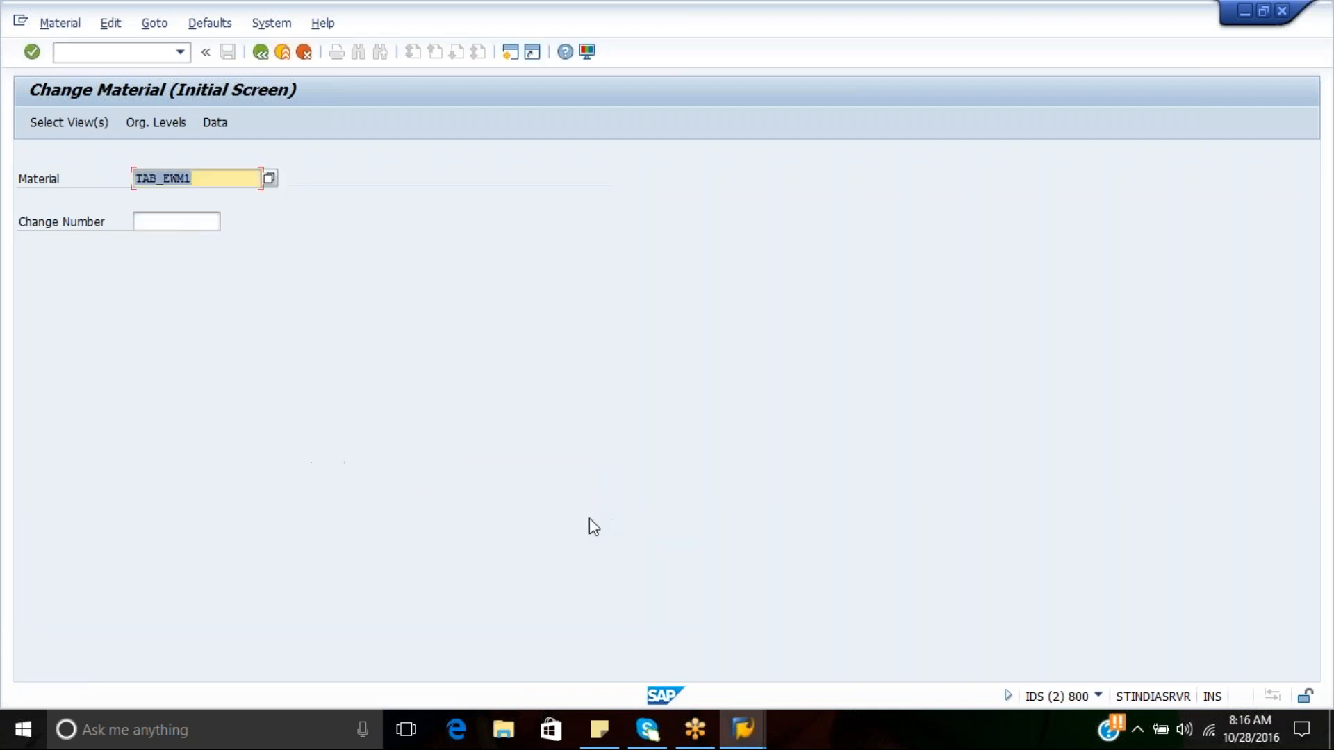
Switch to transaction MM01 and enter TAB_EWM1 as the material to extend
{"action": "left_click", "coordinate": [103, 61]}
{"action": "type", "text": "/nmm"}
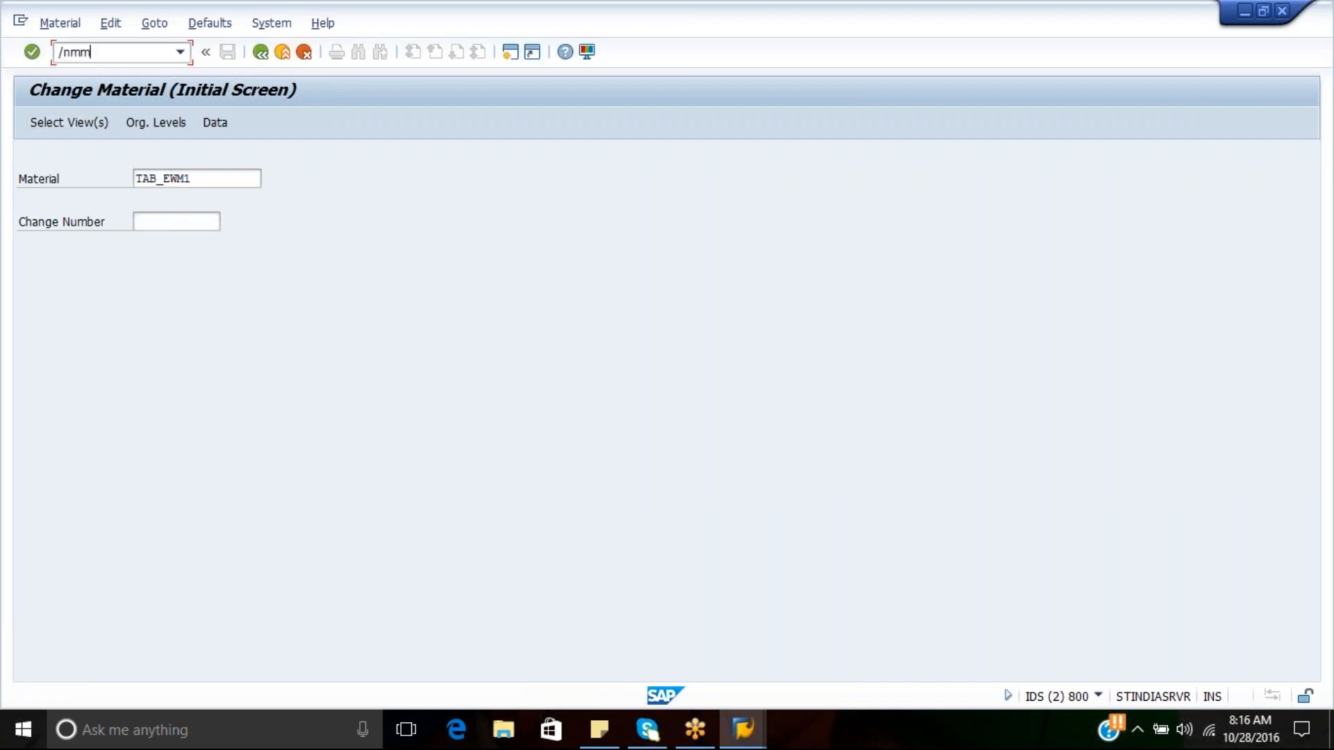
{"action": "type", "text": "01"}
{"action": "key", "text": "Return"}
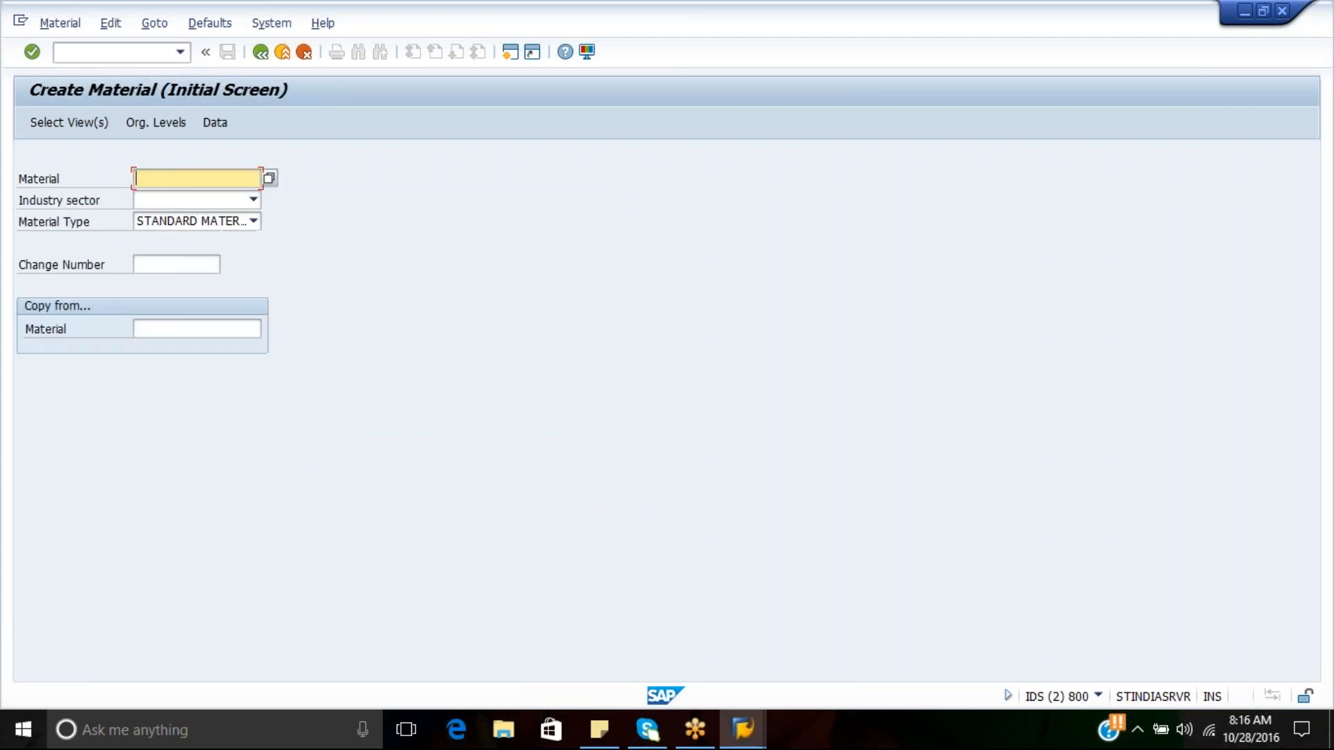
{"action": "left_click", "coordinate": [181, 196]}
{"action": "key", "text": "Return"}
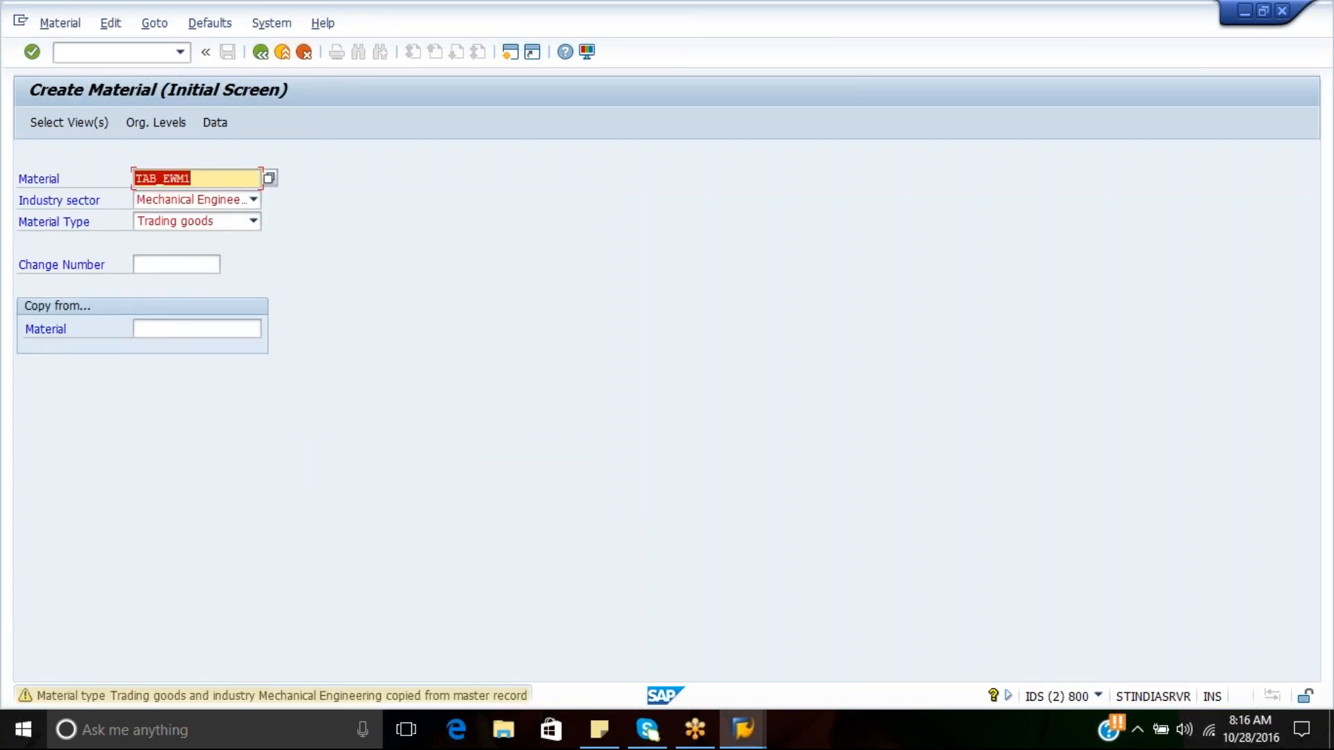
Select the Accounting 1 view as the view to create for material TAB_EWM1
{"action": "key", "text": "Return"}
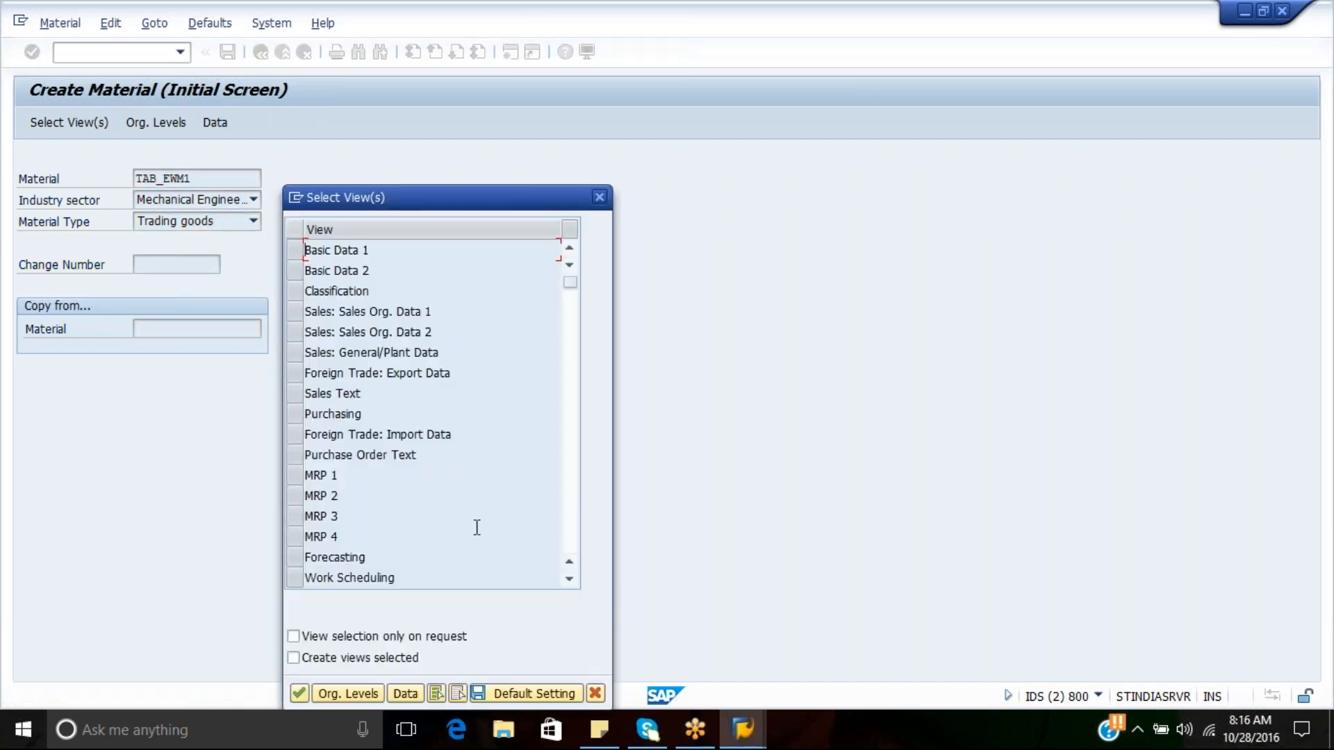
{"action": "left_click", "coordinate": [568, 579]}
{"action": "left_click", "coordinate": [567, 579]}
{"action": "left_click", "coordinate": [568, 579]}
{"action": "left_click", "coordinate": [568, 580]}
{"action": "left_click", "coordinate": [568, 579]}
{"action": "left_click", "coordinate": [567, 580]}
{"action": "left_click", "coordinate": [568, 580]}
{"action": "left_click", "coordinate": [567, 579]}
{"action": "left_click", "coordinate": [568, 579]}
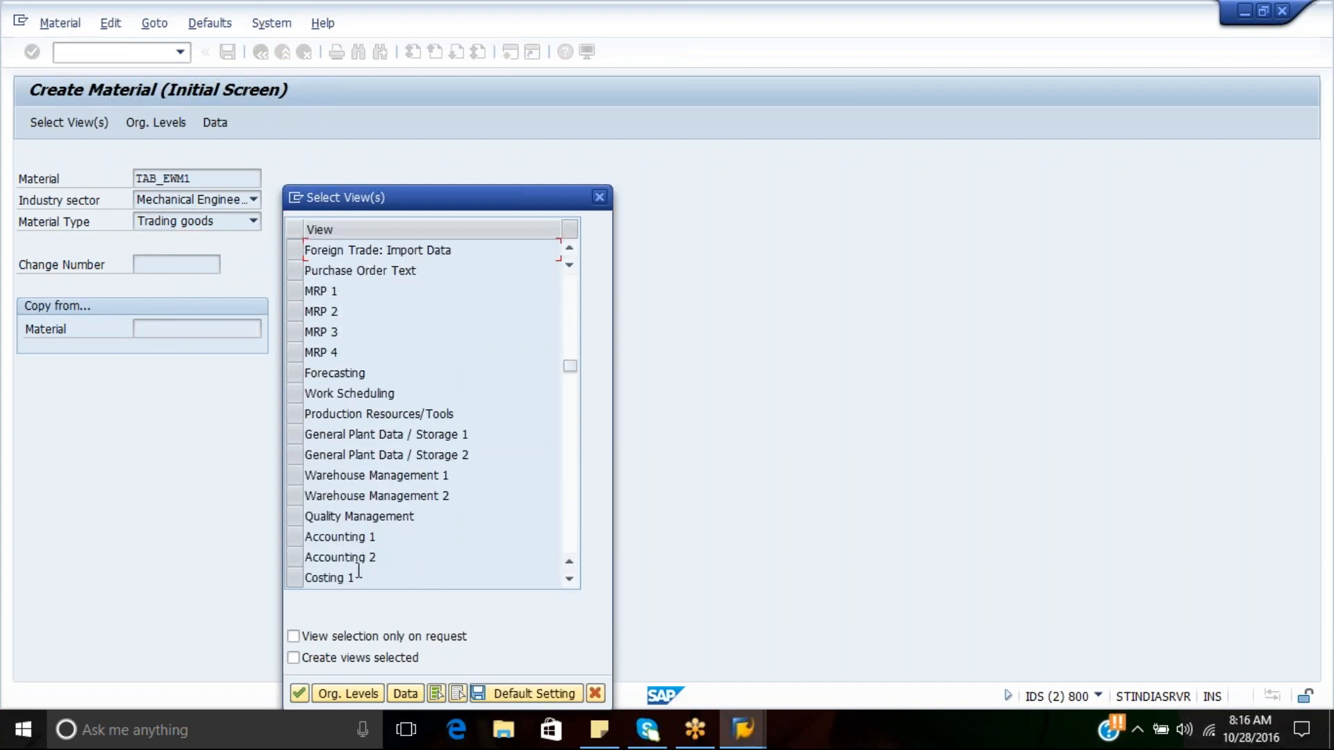
{"action": "left_click", "coordinate": [300, 536]}
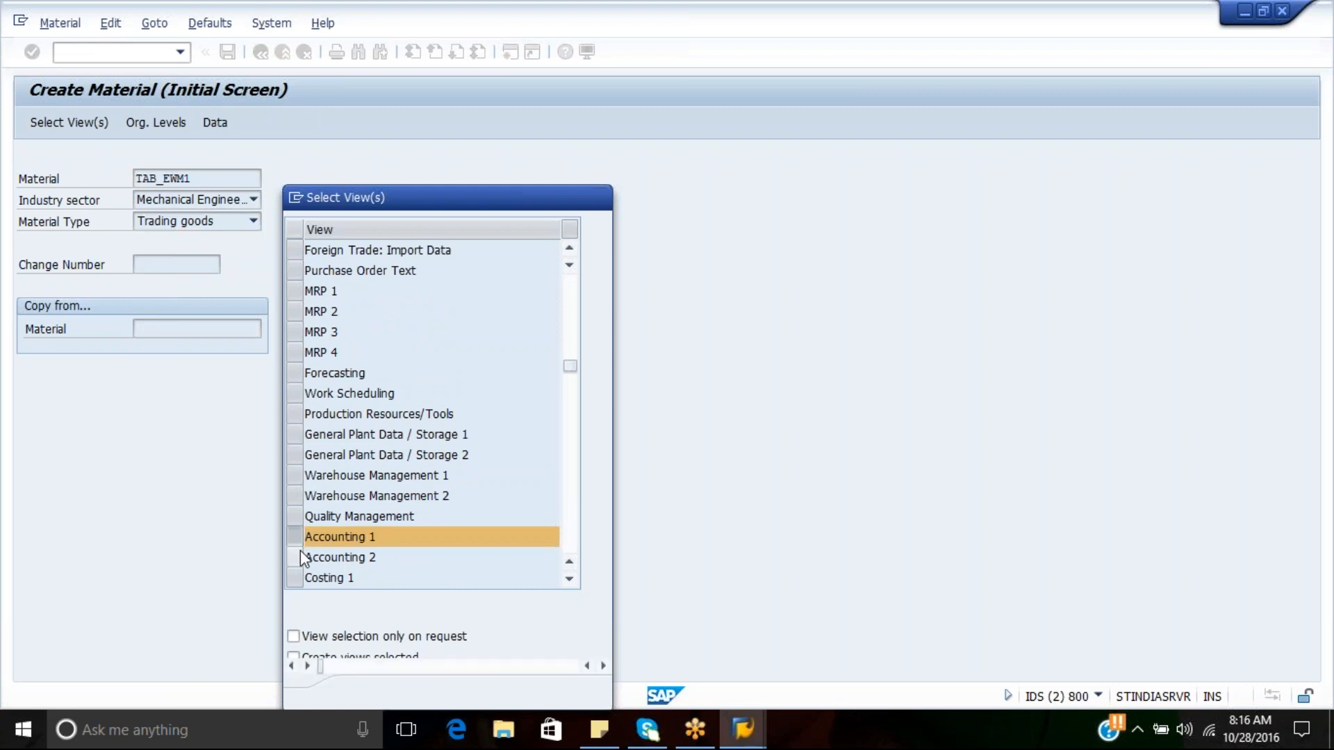
{"action": "key", "text": "Return"}
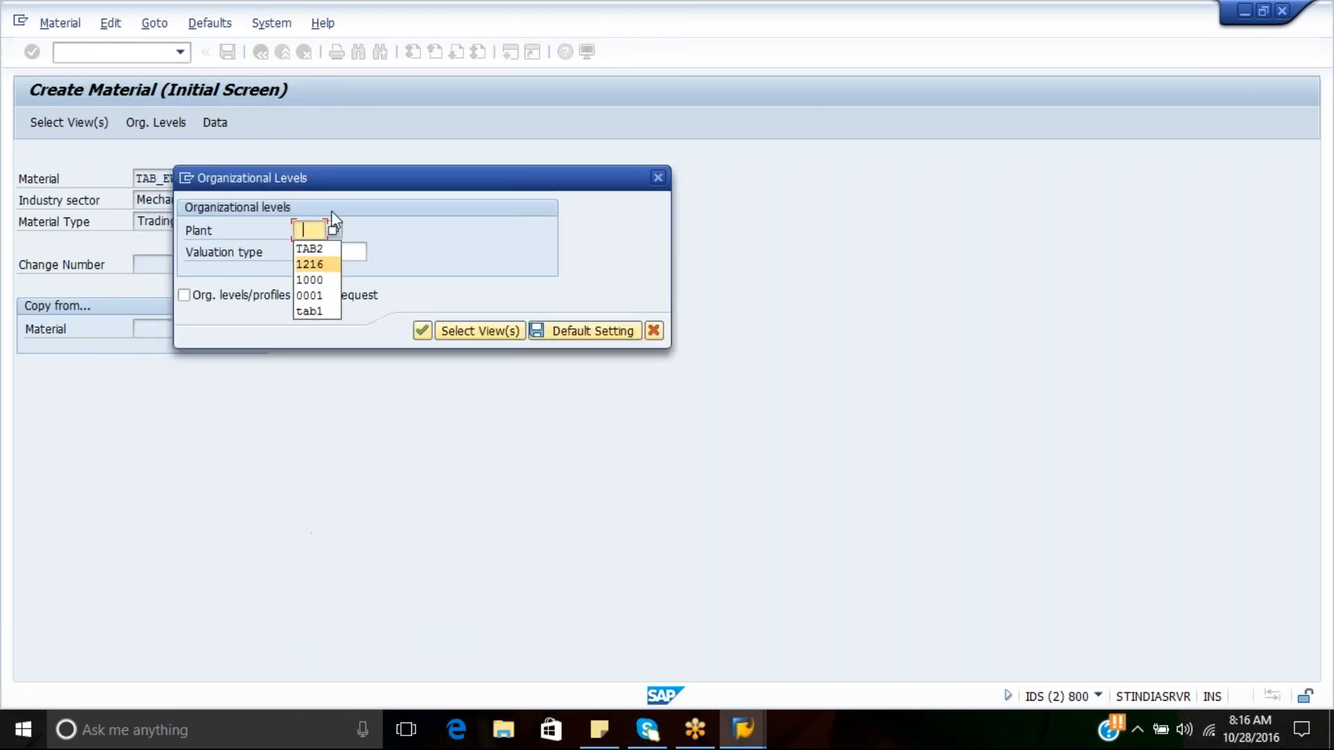
Choose plant TAB2 as the organizational level and open the material's Accounting 1 data
{"action": "left_click", "coordinate": [310, 248]}
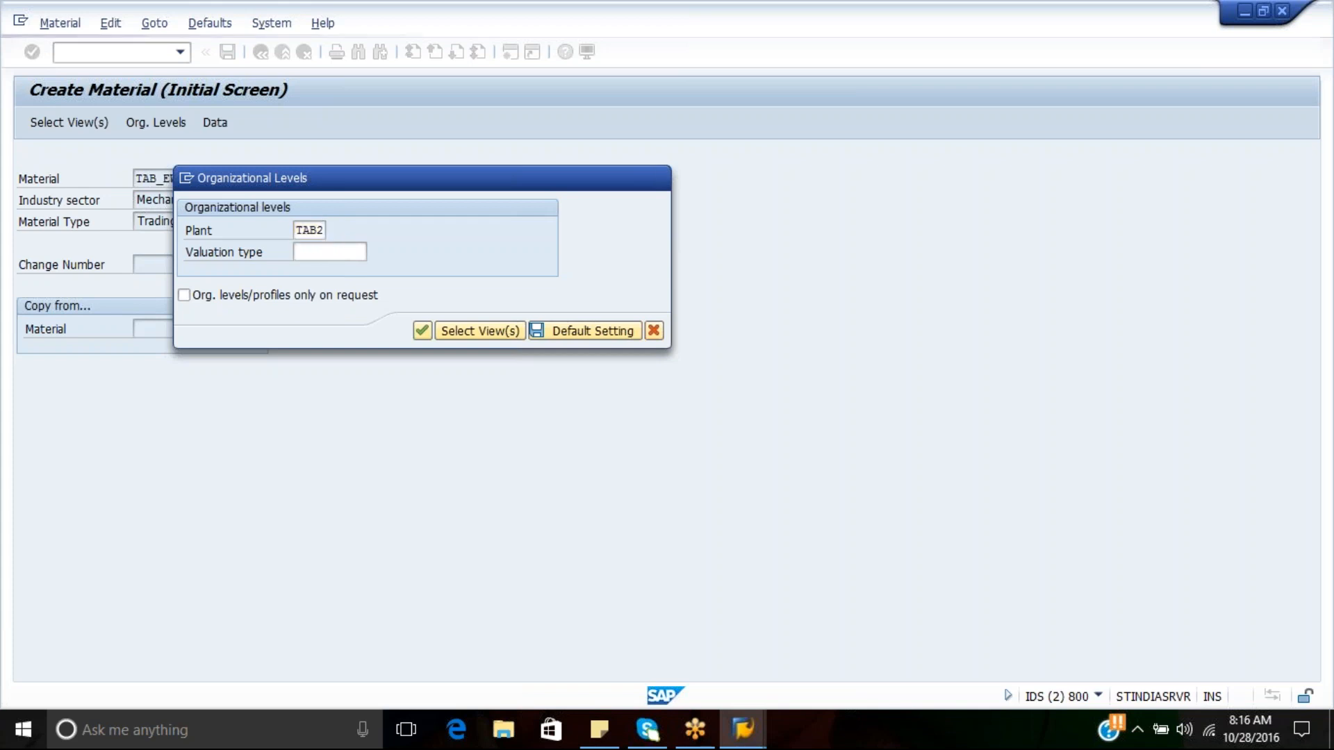
{"action": "key", "text": "Return"}
{"action": "key", "text": "Return"}
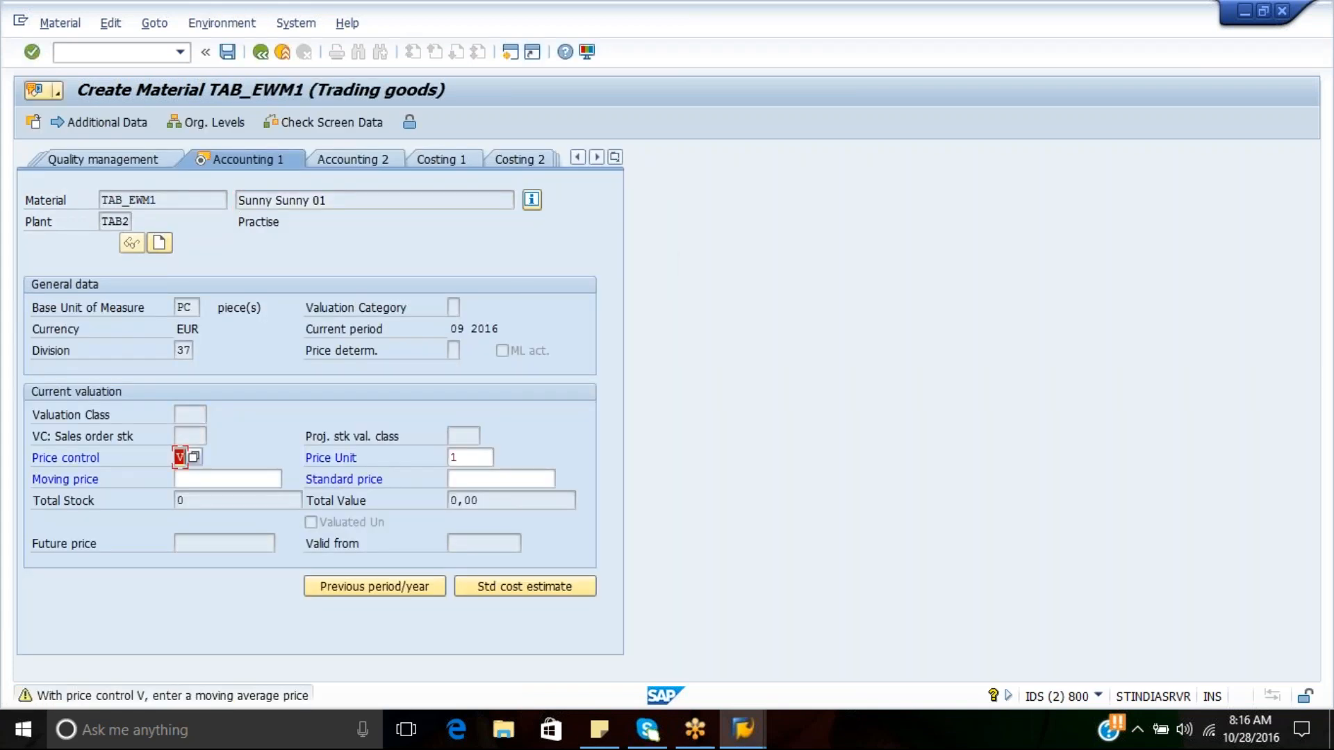
Set the moving price of TAB_EWM1 to 10 and stay on the accounting data without saving yet
{"action": "left_click", "coordinate": [481, 459]}
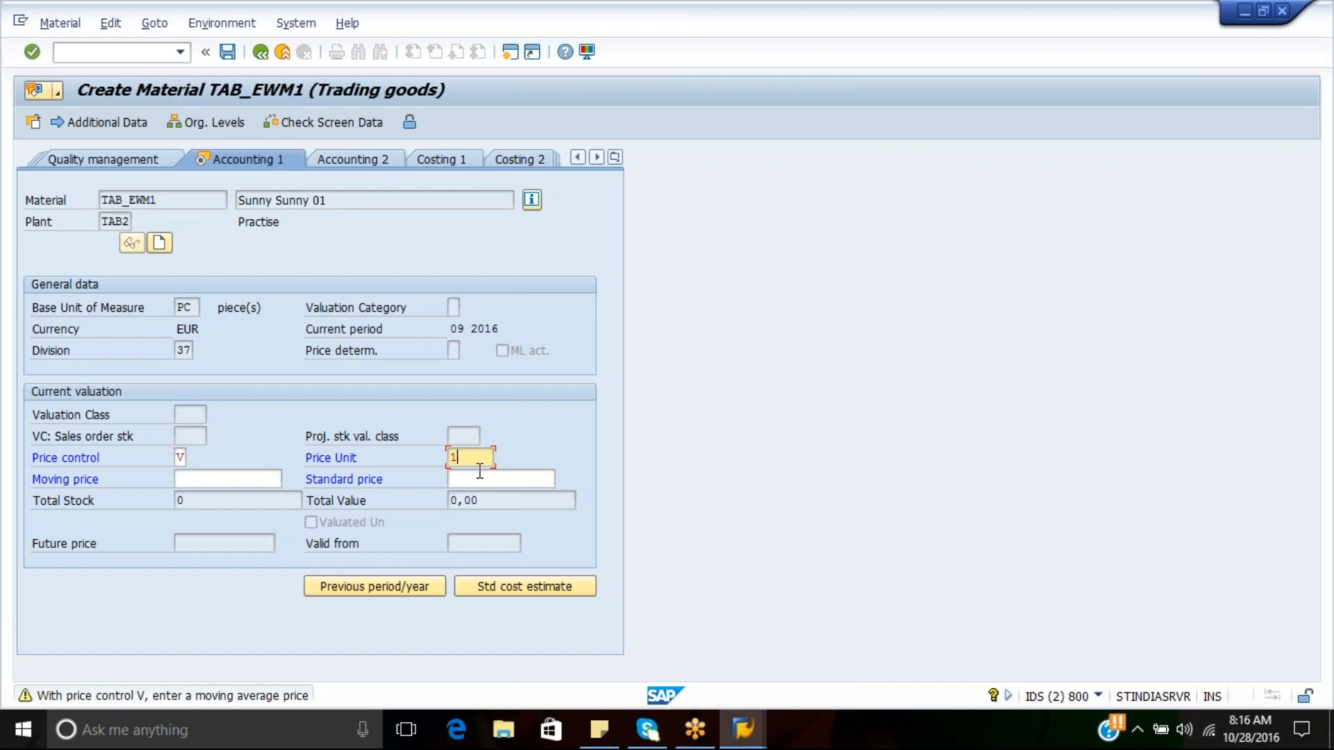
{"action": "left_click", "coordinate": [208, 477]}
{"action": "type", "text": "10"}
{"action": "key", "text": "Return"}
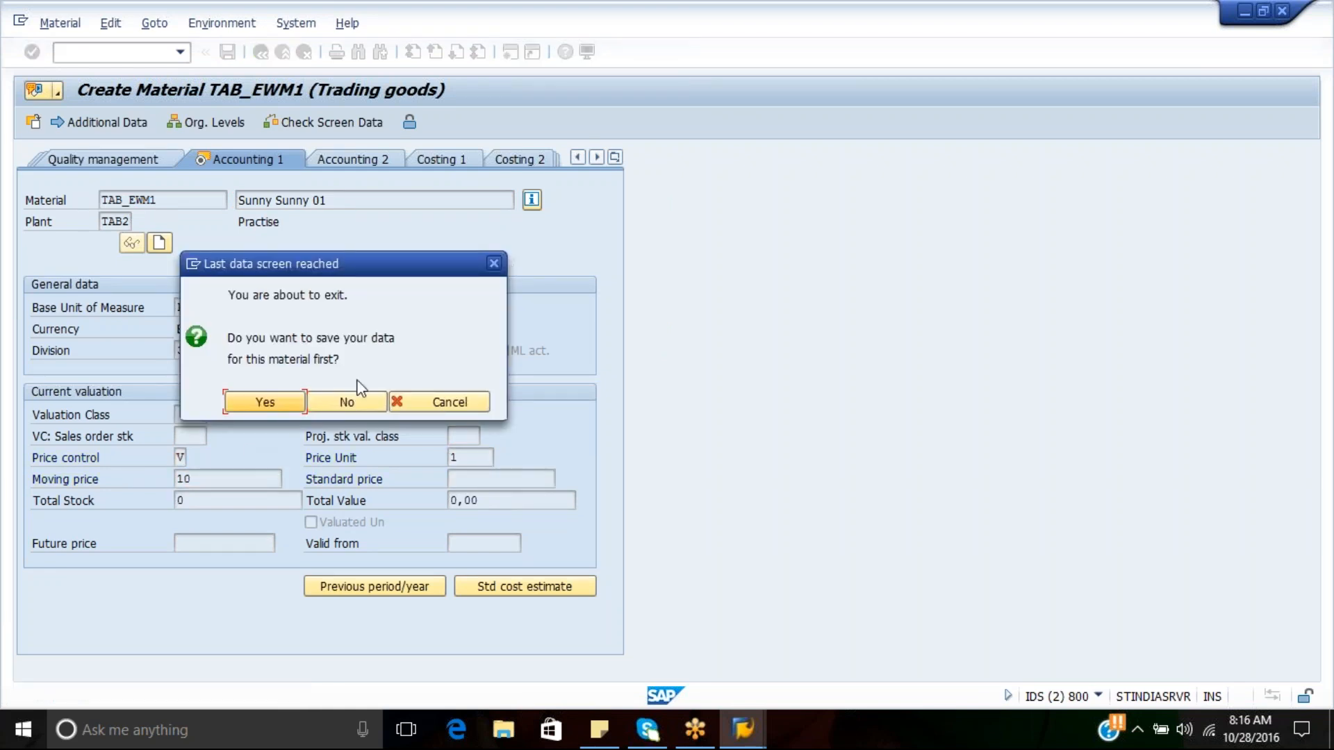
{"action": "left_click", "coordinate": [448, 403]}
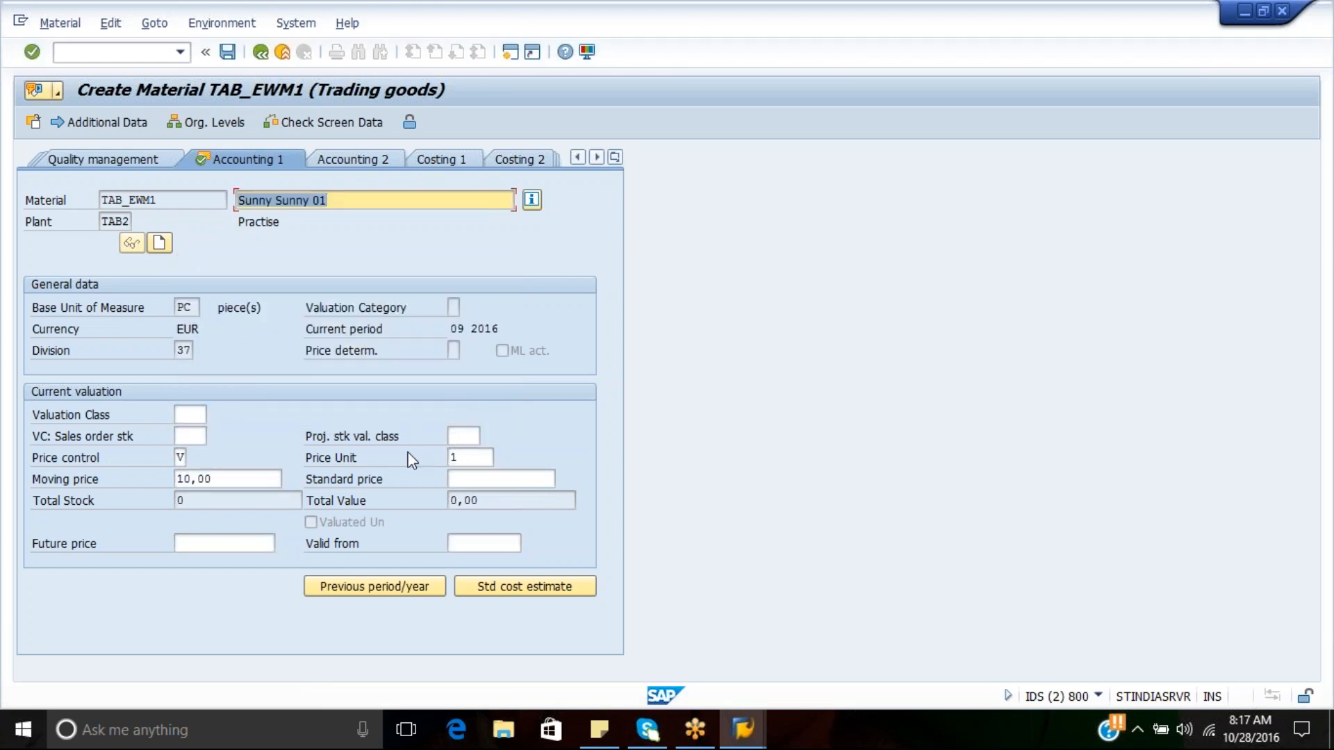
Assign valuation class 3100 (Trading goods) to TAB_EWM1 and save the material extension
{"action": "left_click", "coordinate": [198, 415]}
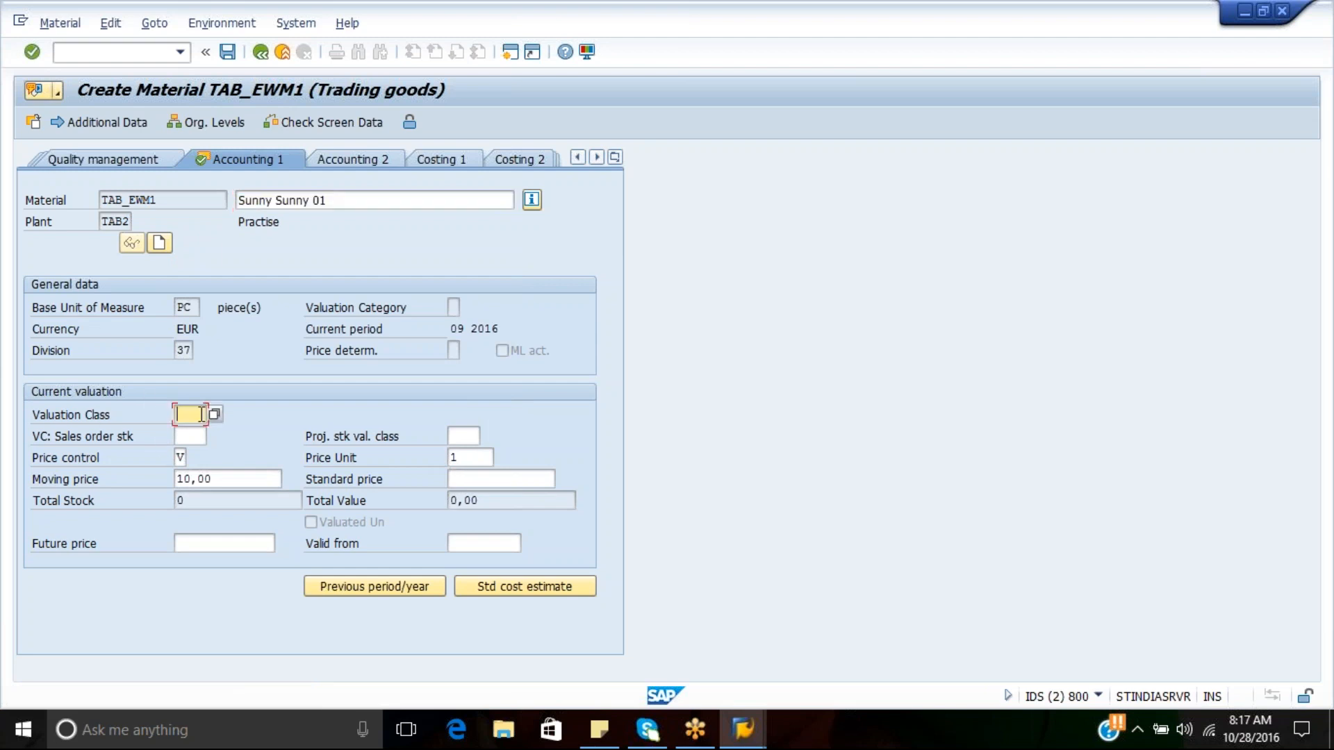
{"action": "key", "text": "F4"}
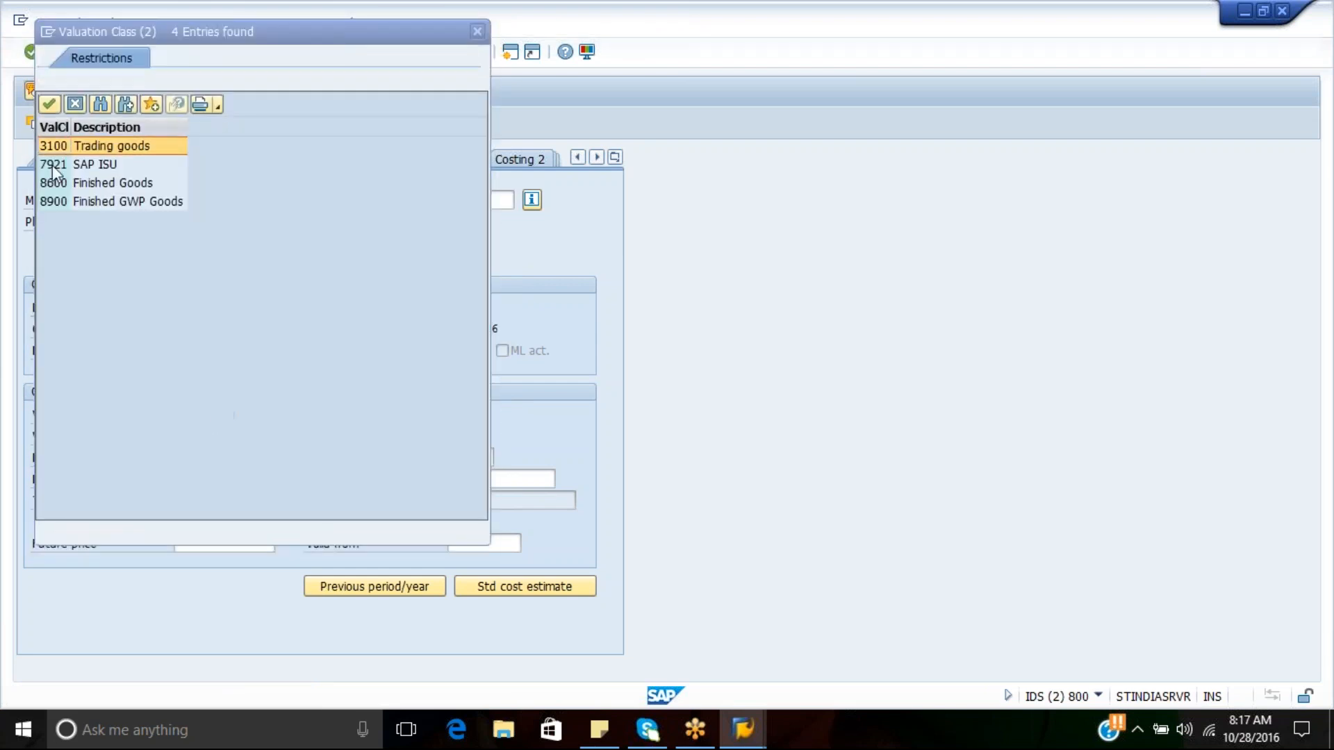
{"action": "double_click", "coordinate": [89, 149]}
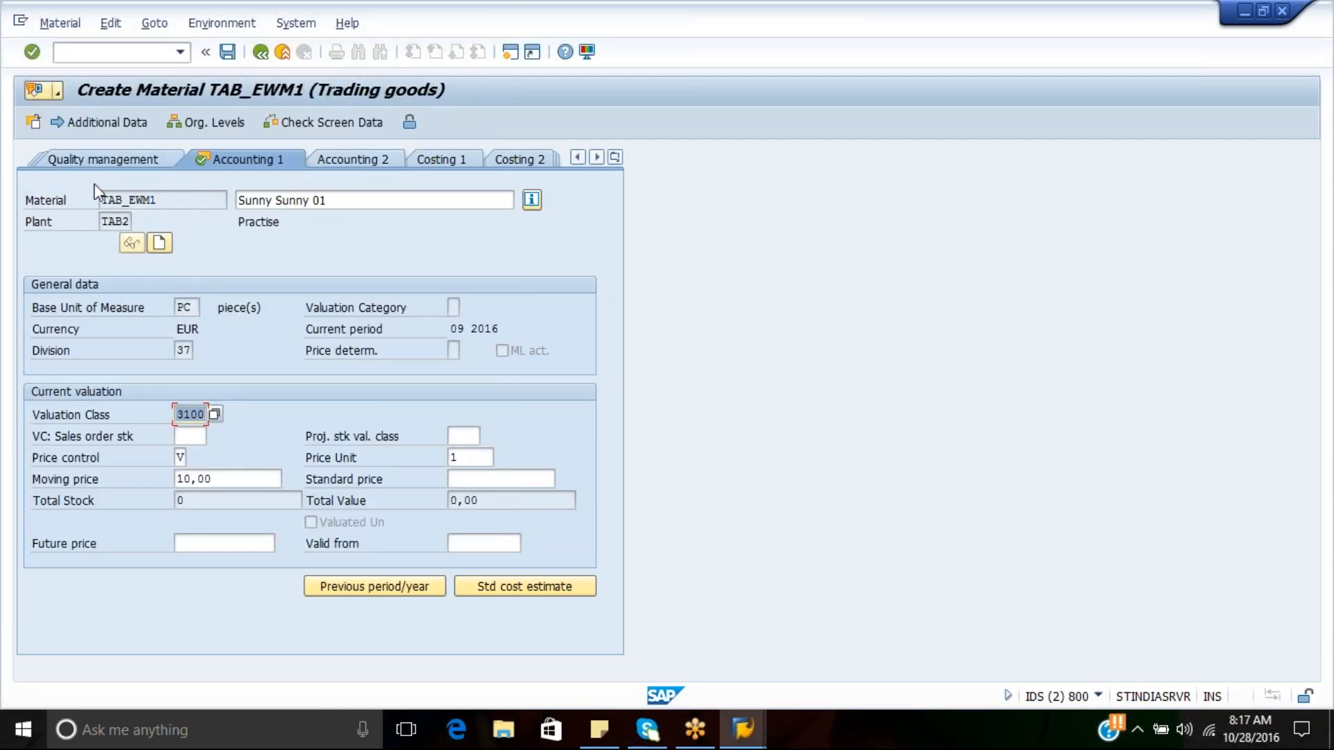
{"action": "key", "text": "Return"}
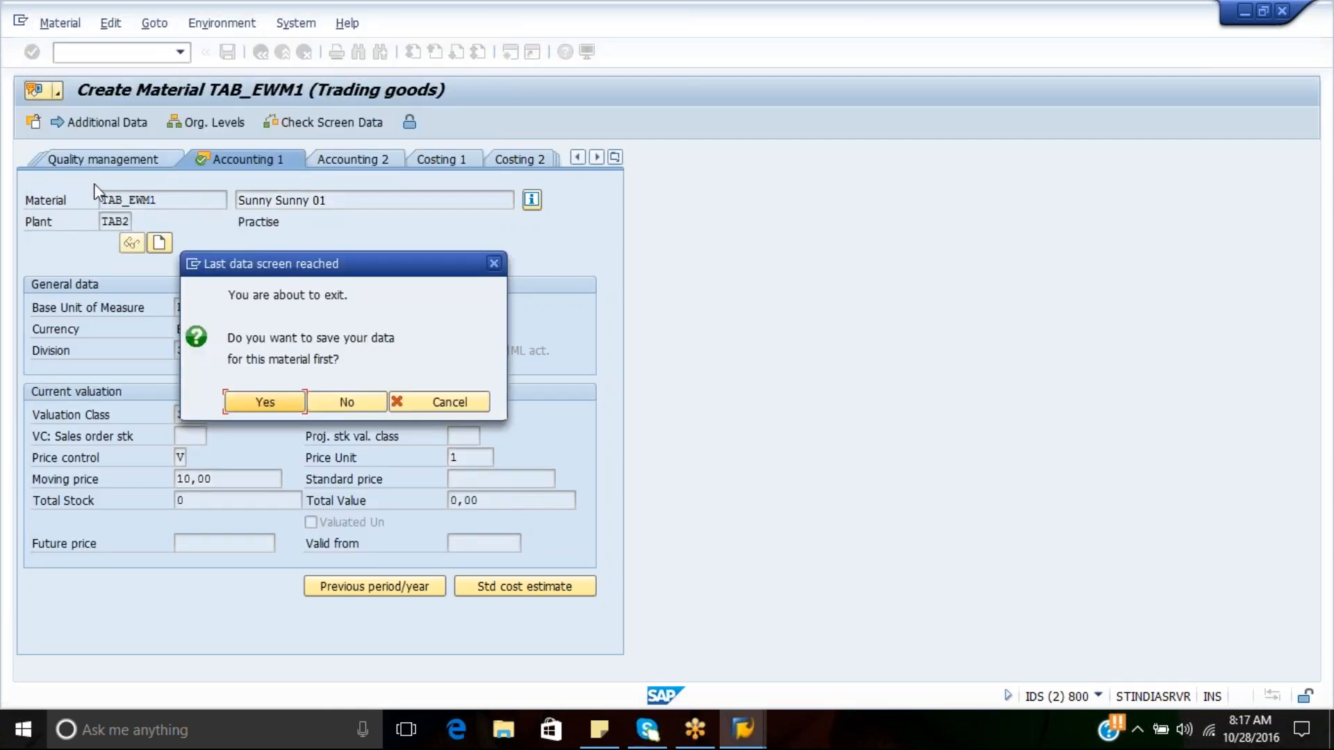
{"action": "left_click", "coordinate": [274, 402]}
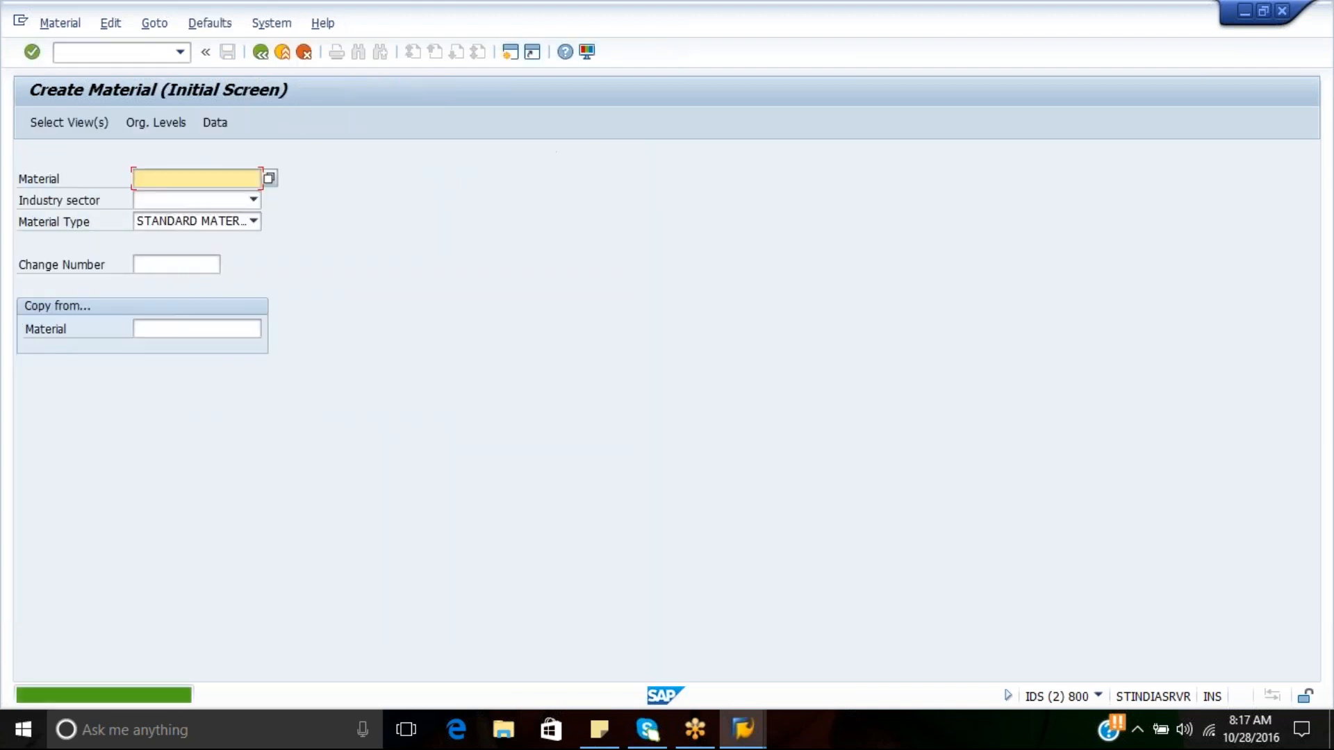
Start transaction ME21N and load the non-public purchase order template dated 27.10.2016
{"action": "left_click", "coordinate": [180, 52]}
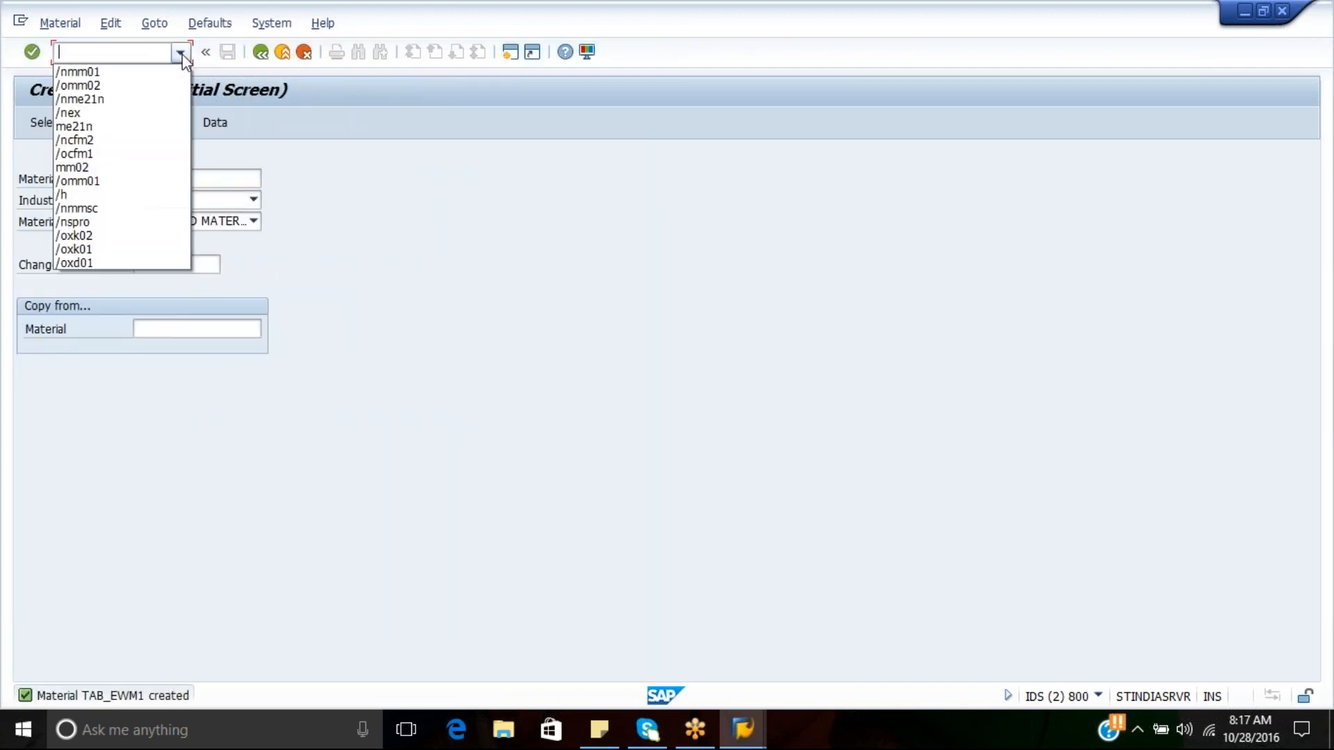
{"action": "left_click", "coordinate": [125, 101]}
{"action": "key", "text": "Return"}
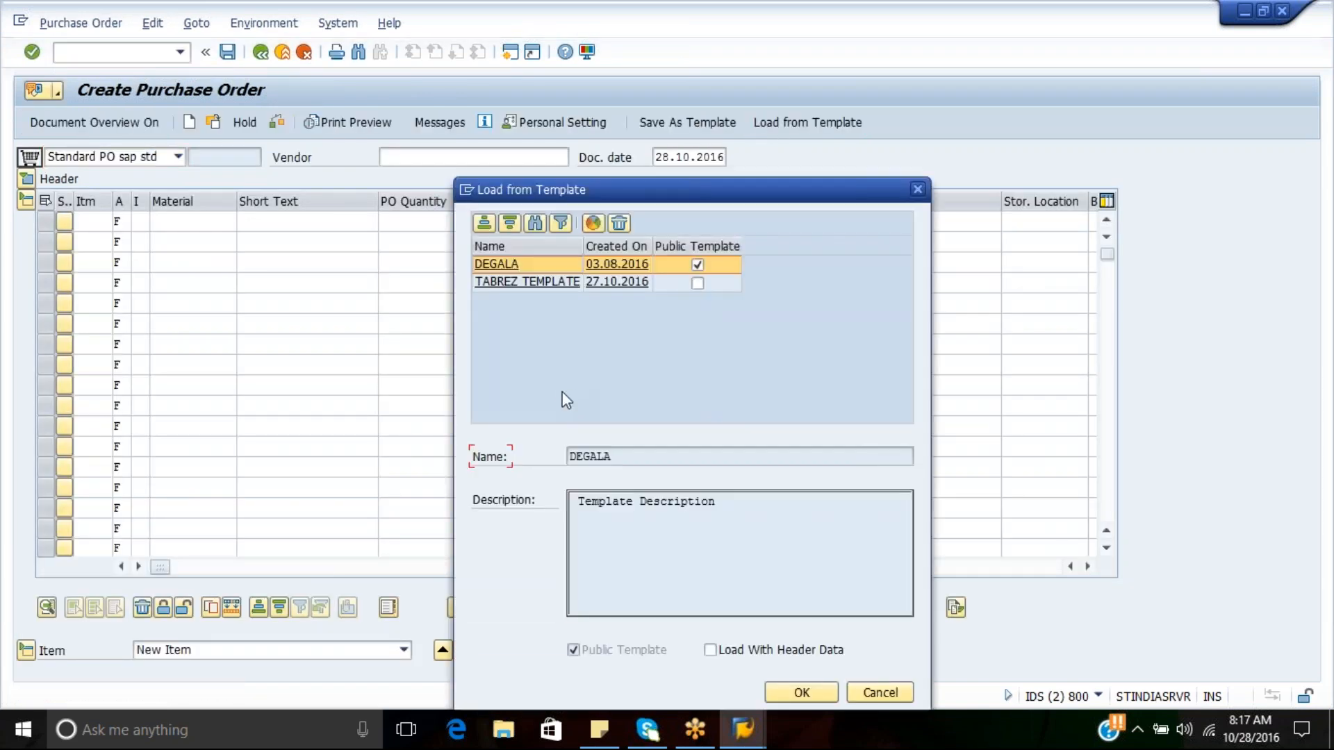
{"action": "left_click", "coordinate": [518, 286]}
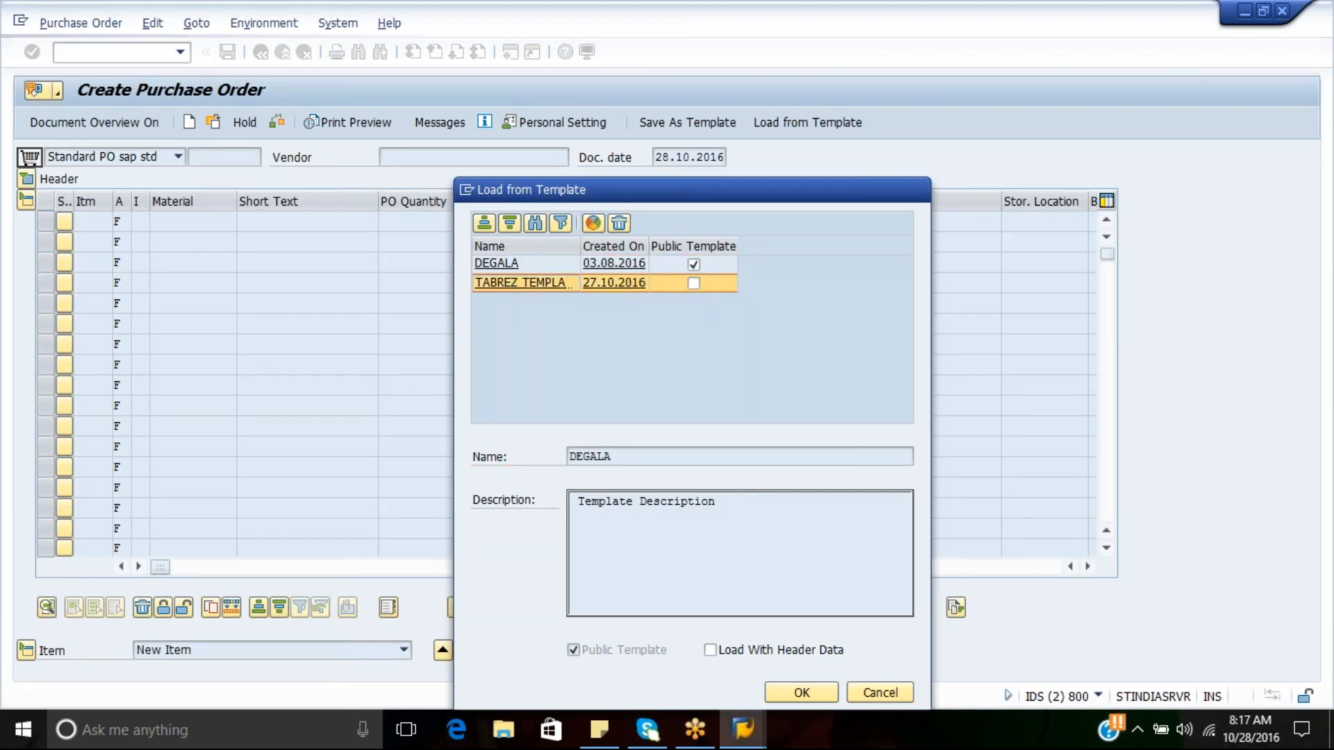
{"action": "left_click", "coordinate": [805, 692]}
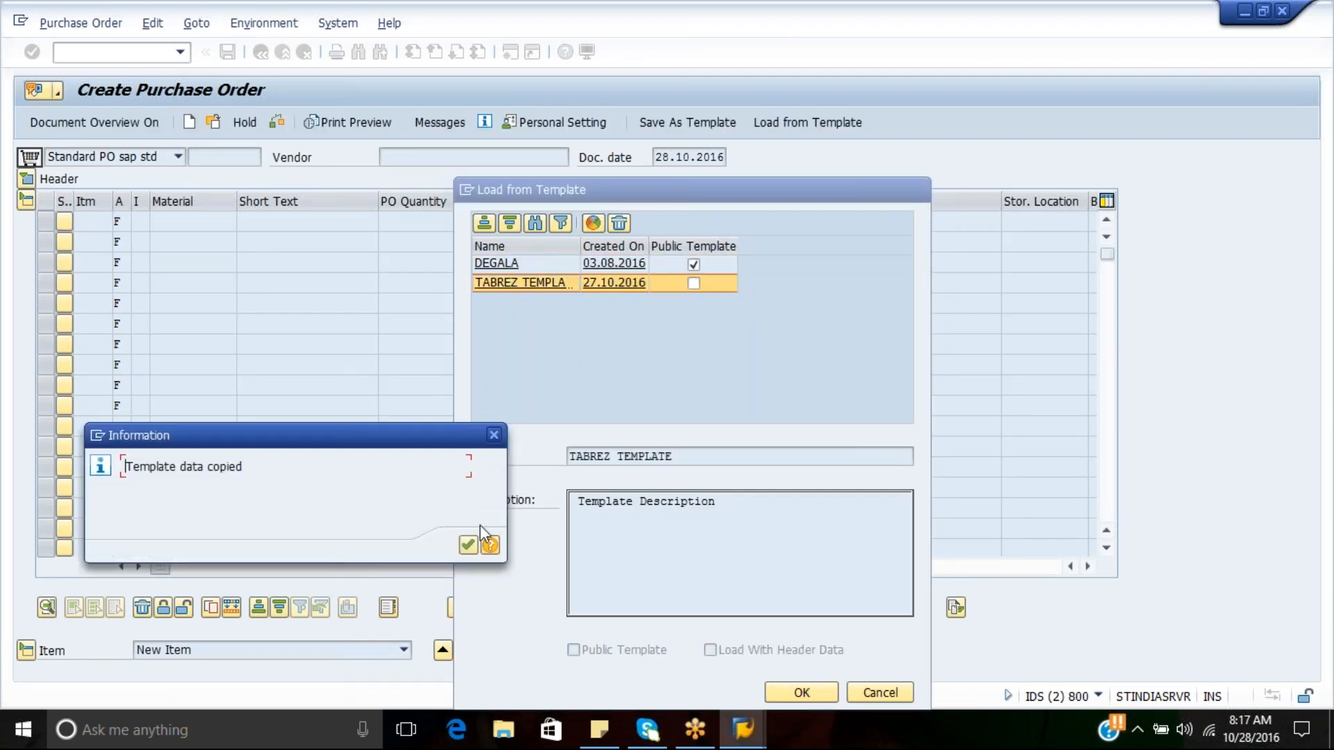
{"action": "key", "text": "Return"}
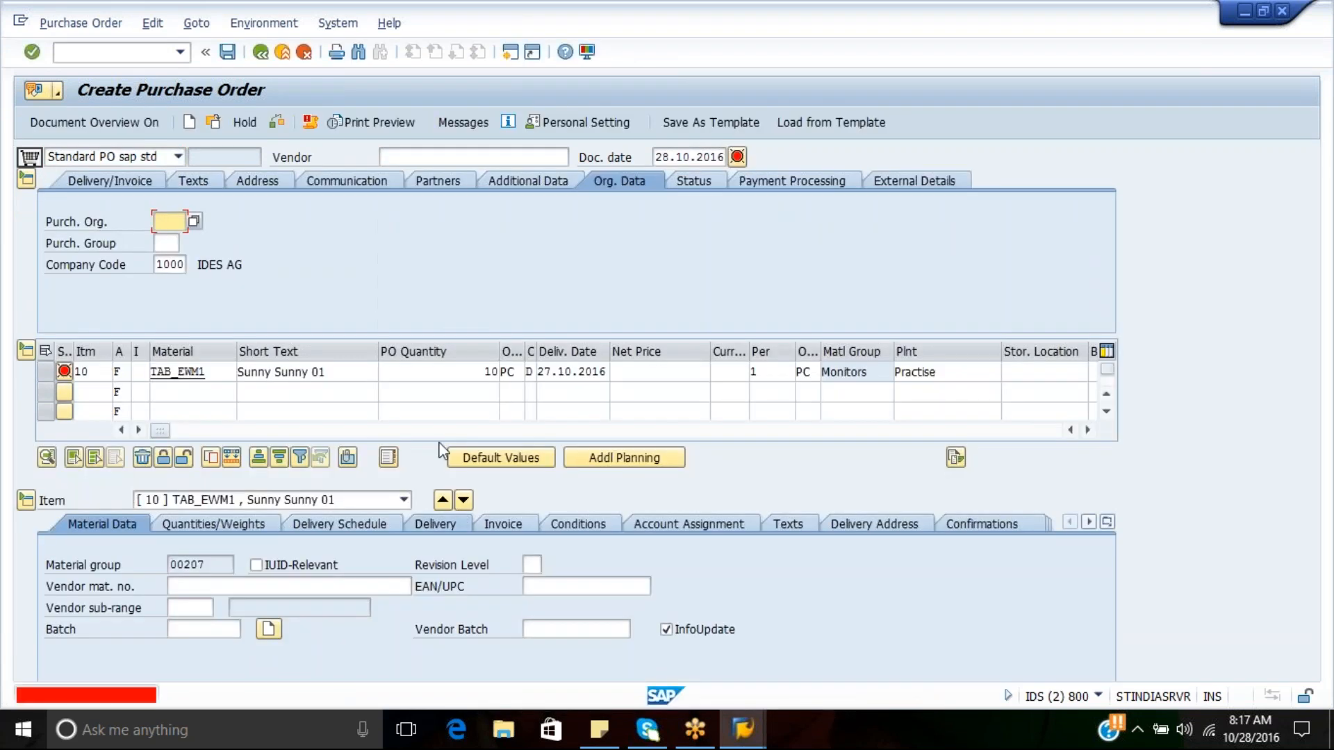
Enter vendor tab_test, purchasing organization EWPO and purchasing group 100 in the purchase order header
{"action": "left_click", "coordinate": [460, 158]}
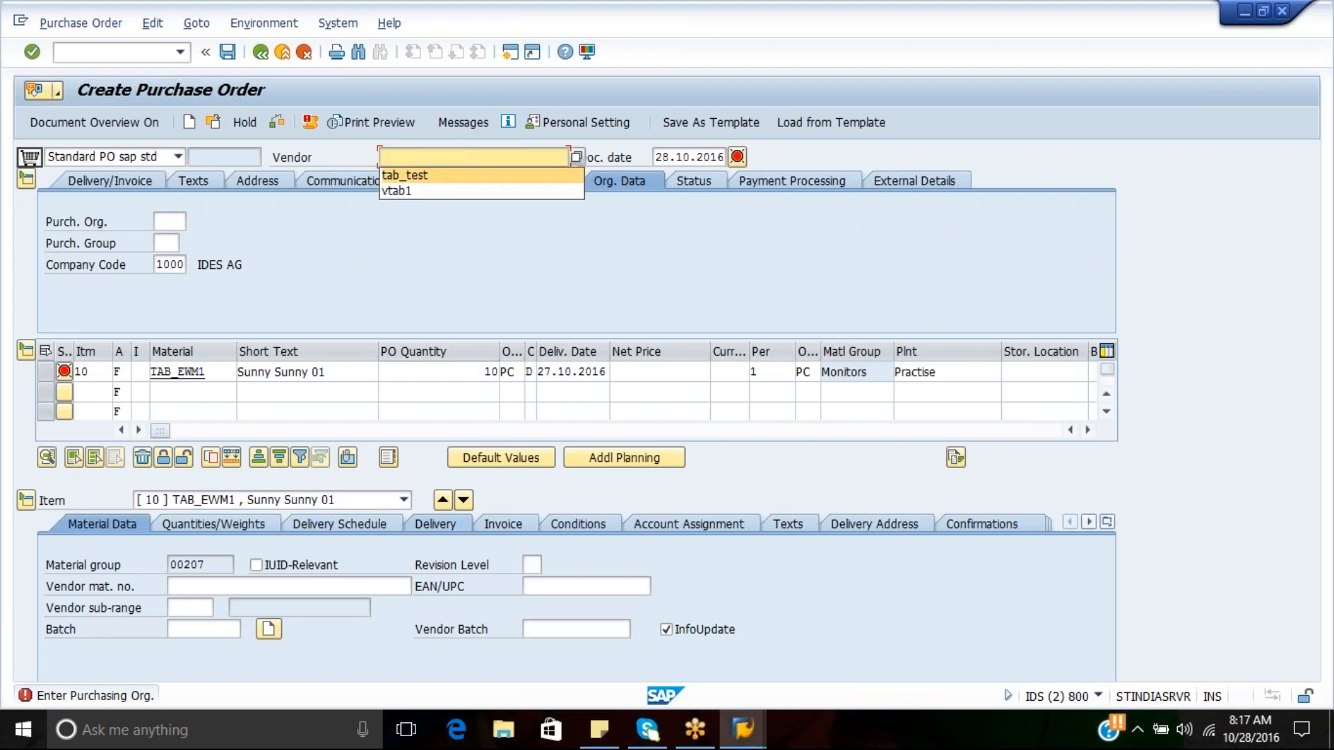
{"action": "left_click", "coordinate": [448, 177]}
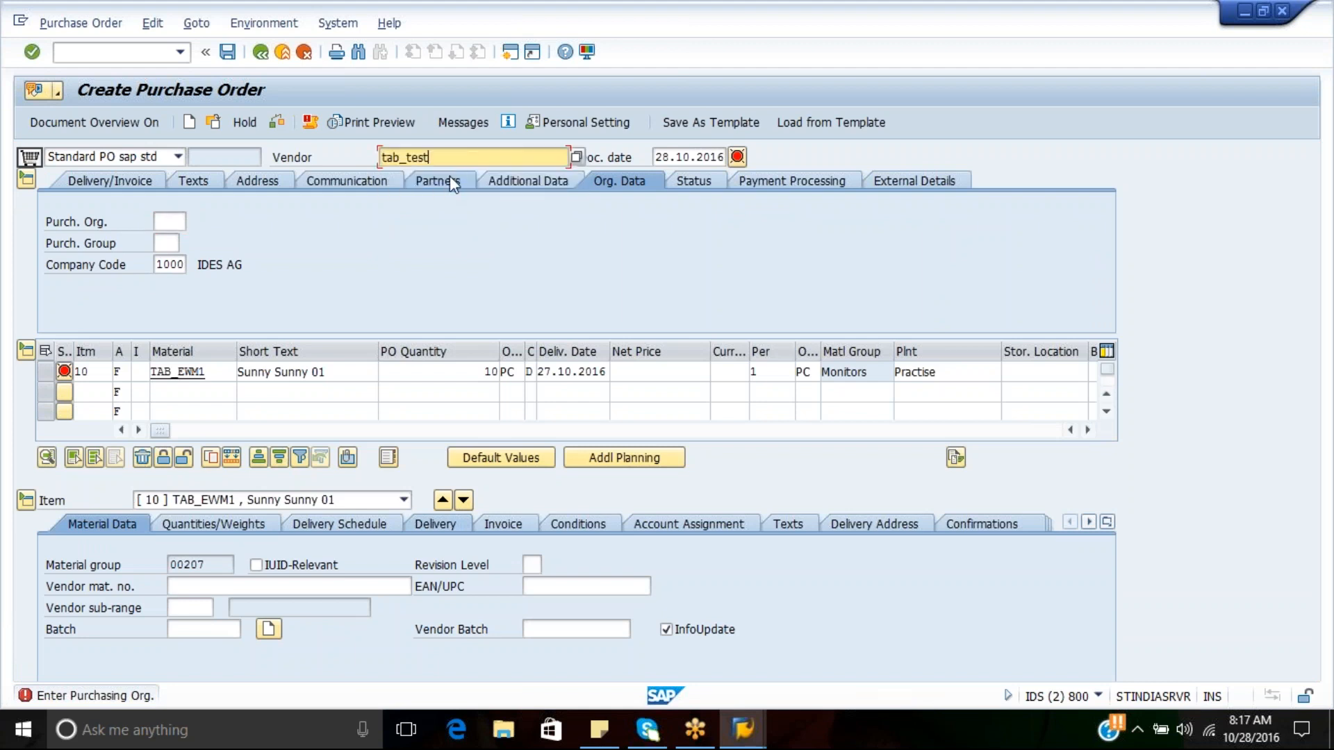
{"action": "left_click", "coordinate": [170, 221]}
{"action": "left_click", "coordinate": [169, 234]}
{"action": "left_click", "coordinate": [170, 242]}
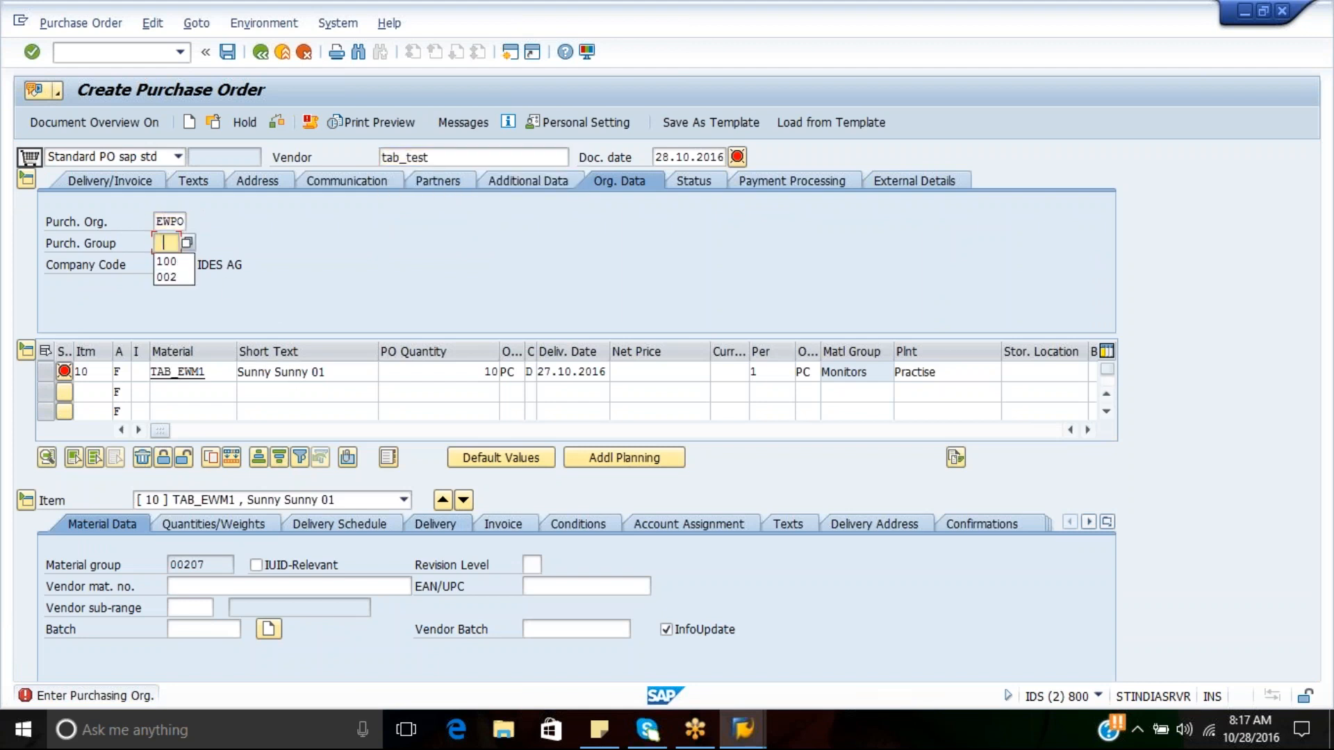
{"action": "left_click", "coordinate": [174, 254]}
{"action": "key", "text": "Return"}
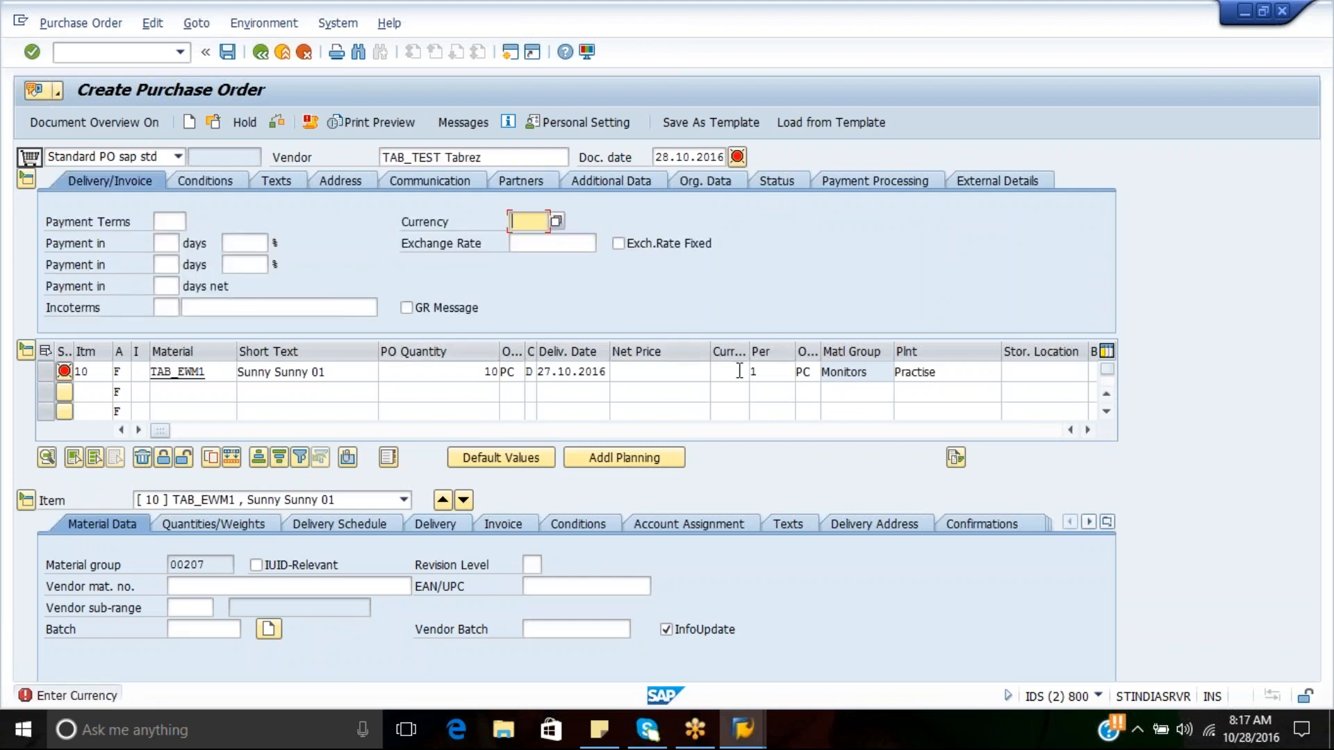
Choose currency EUR for the TAB_EWM1 item and try to enter a net price of 10
{"action": "left_click", "coordinate": [737, 372]}
{"action": "left_click", "coordinate": [724, 390]}
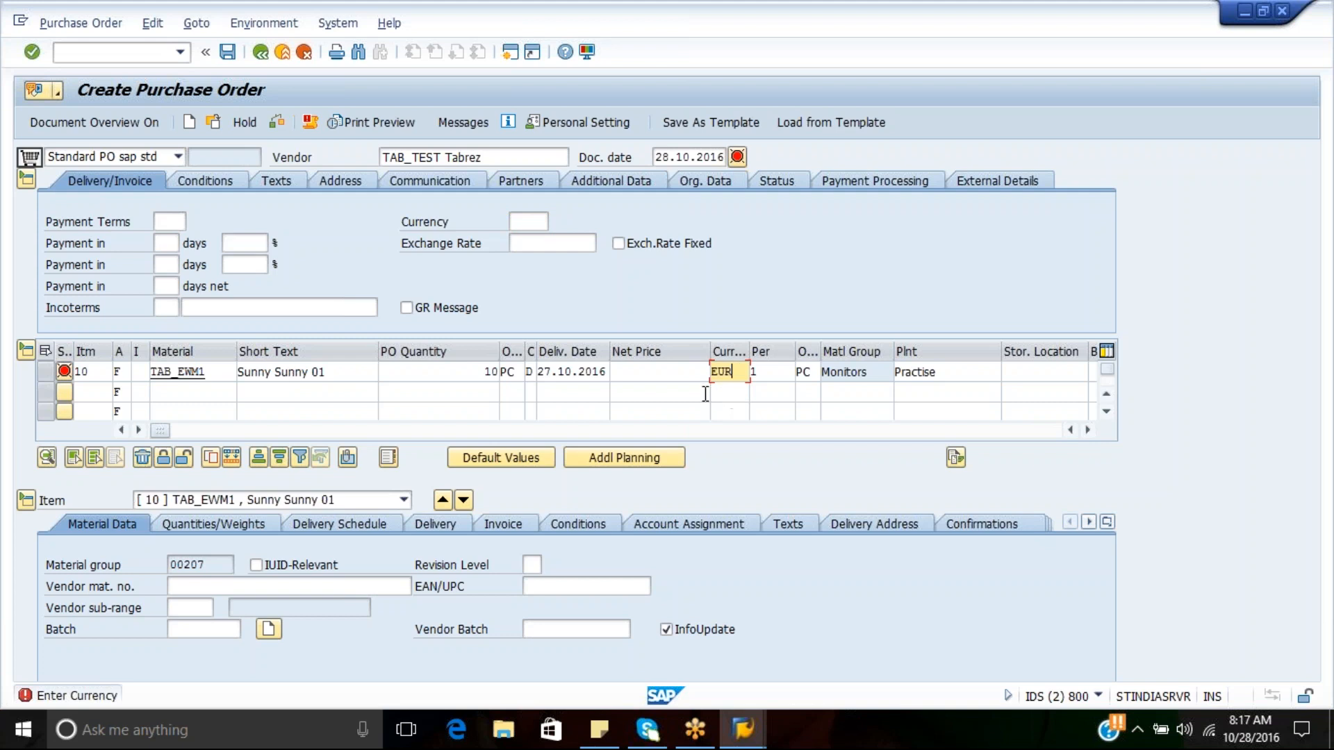
{"action": "left_click", "coordinate": [682, 379]}
{"action": "type", "text": "10"}
{"action": "key", "text": "Return"}
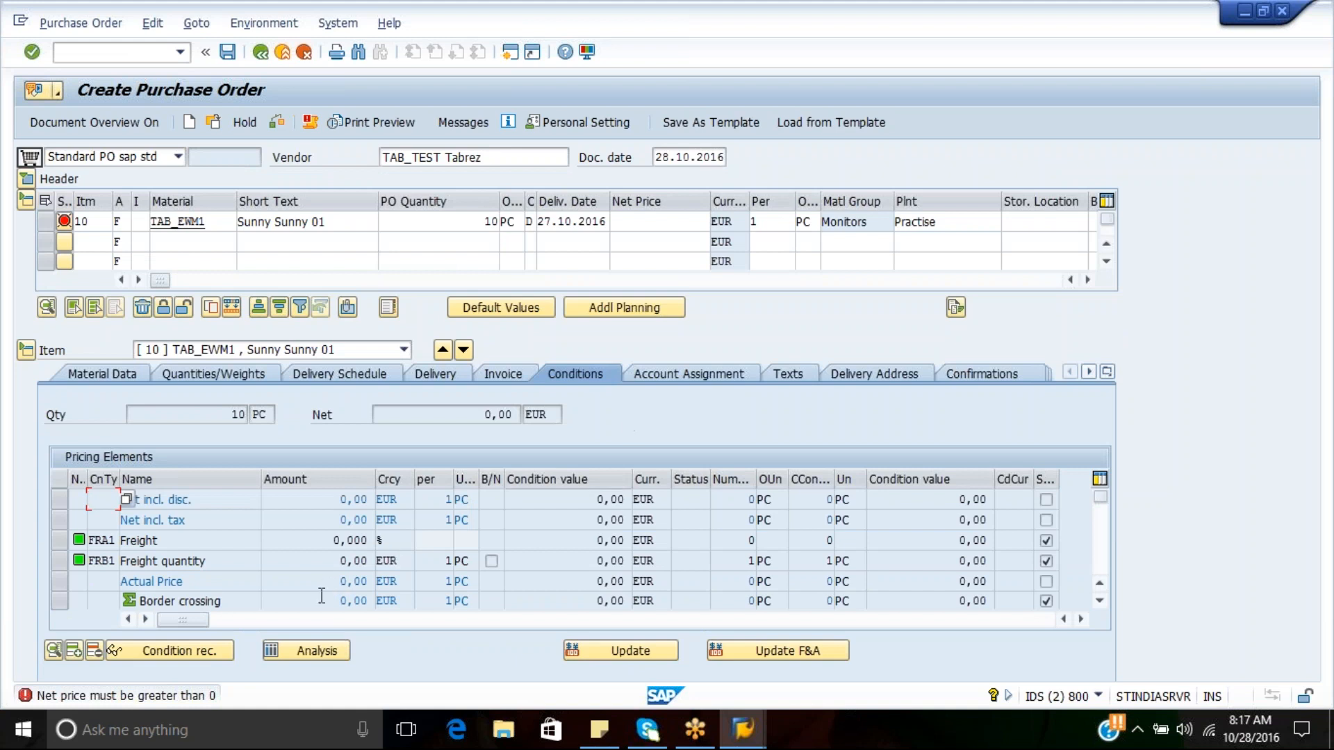
Examine the item's pricing analysis, including the PB00 accesses and the net and actual price subtotals, and return to the purchase order
{"action": "left_click", "coordinate": [323, 651]}
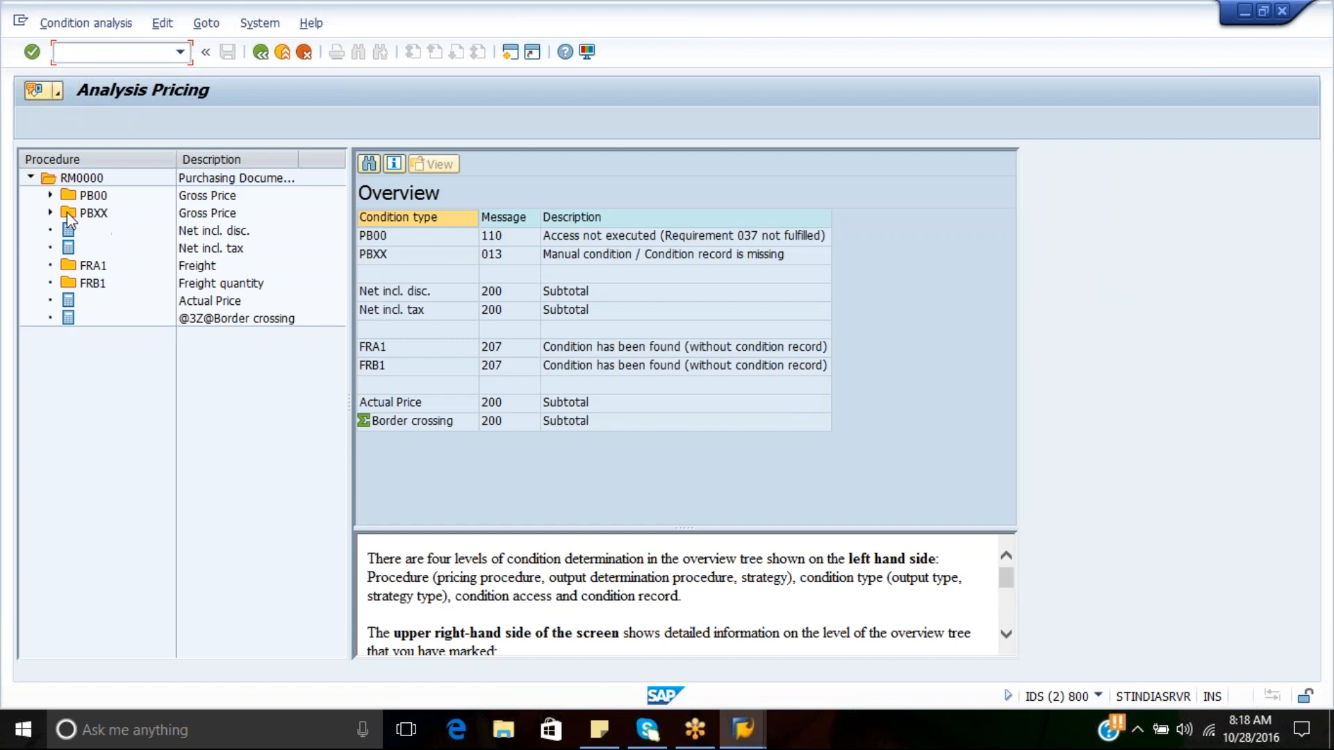
{"action": "left_click", "coordinate": [51, 196]}
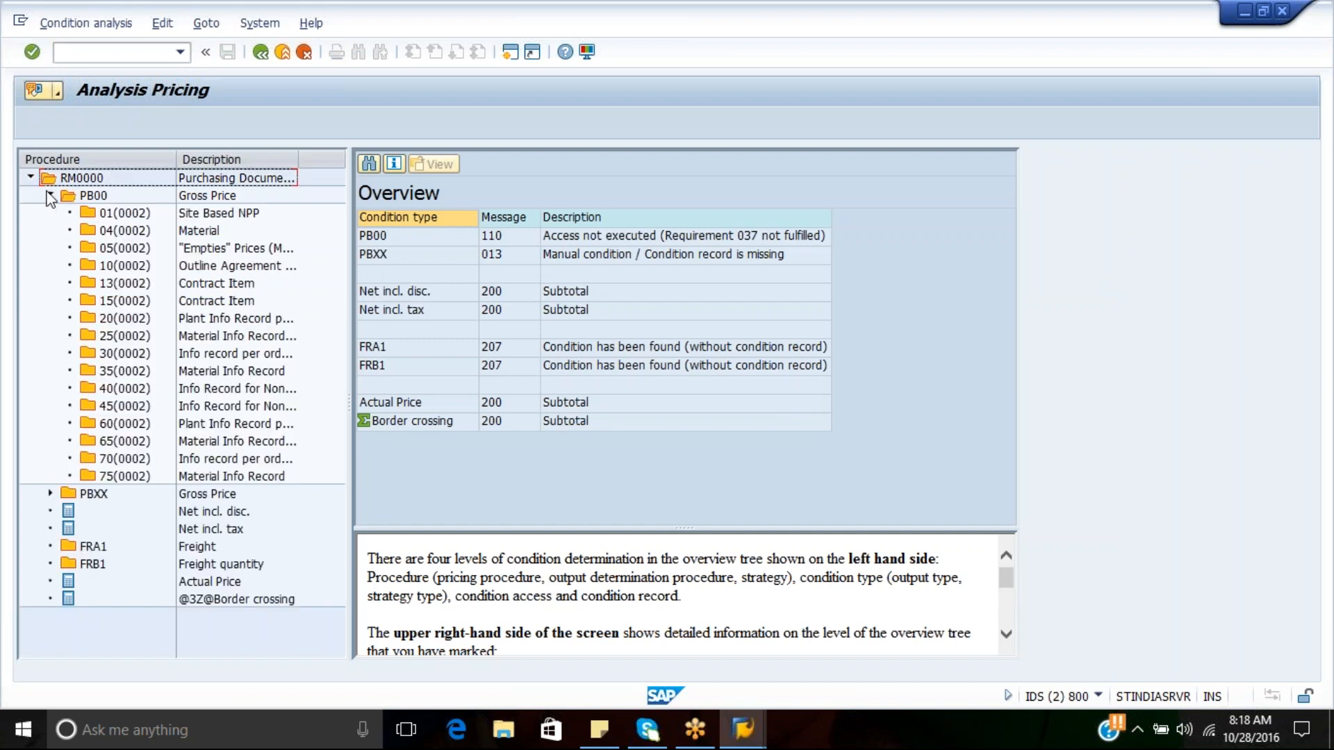
{"action": "left_click", "coordinate": [50, 196]}
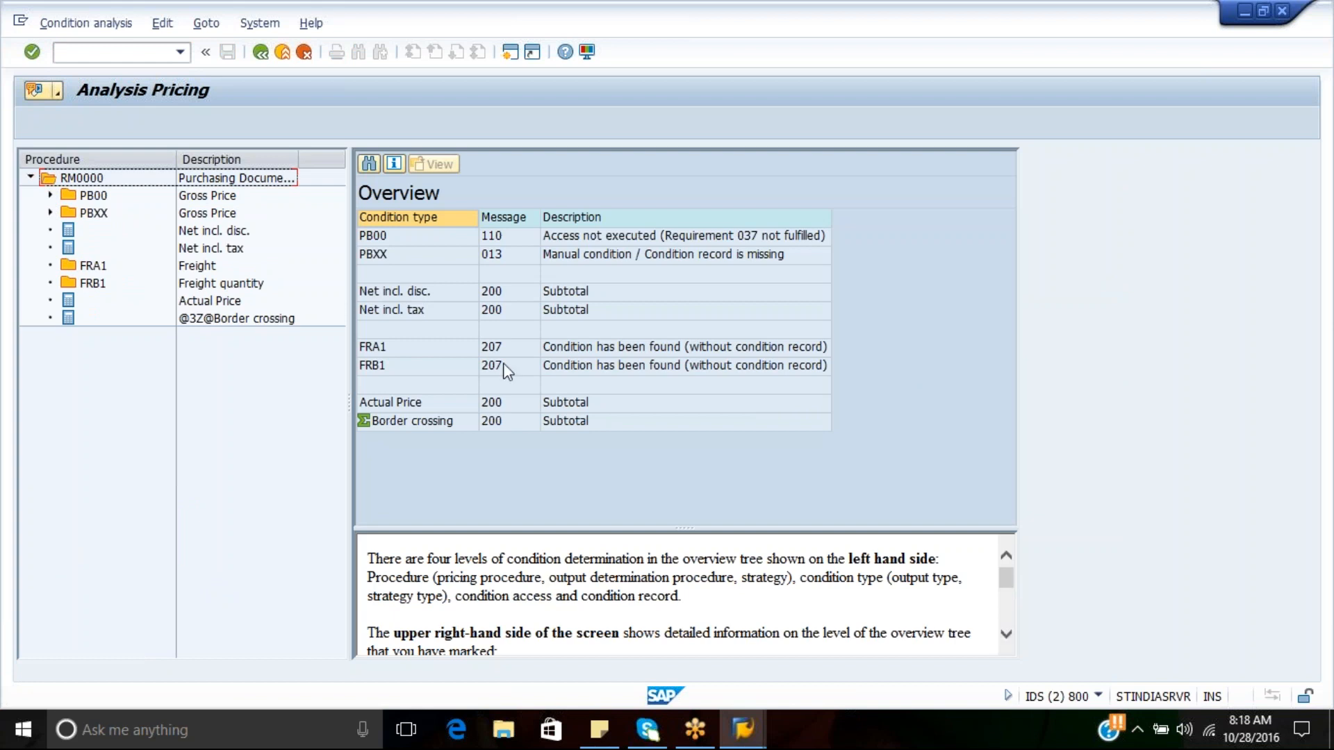
{"action": "left_click", "coordinate": [490, 404]}
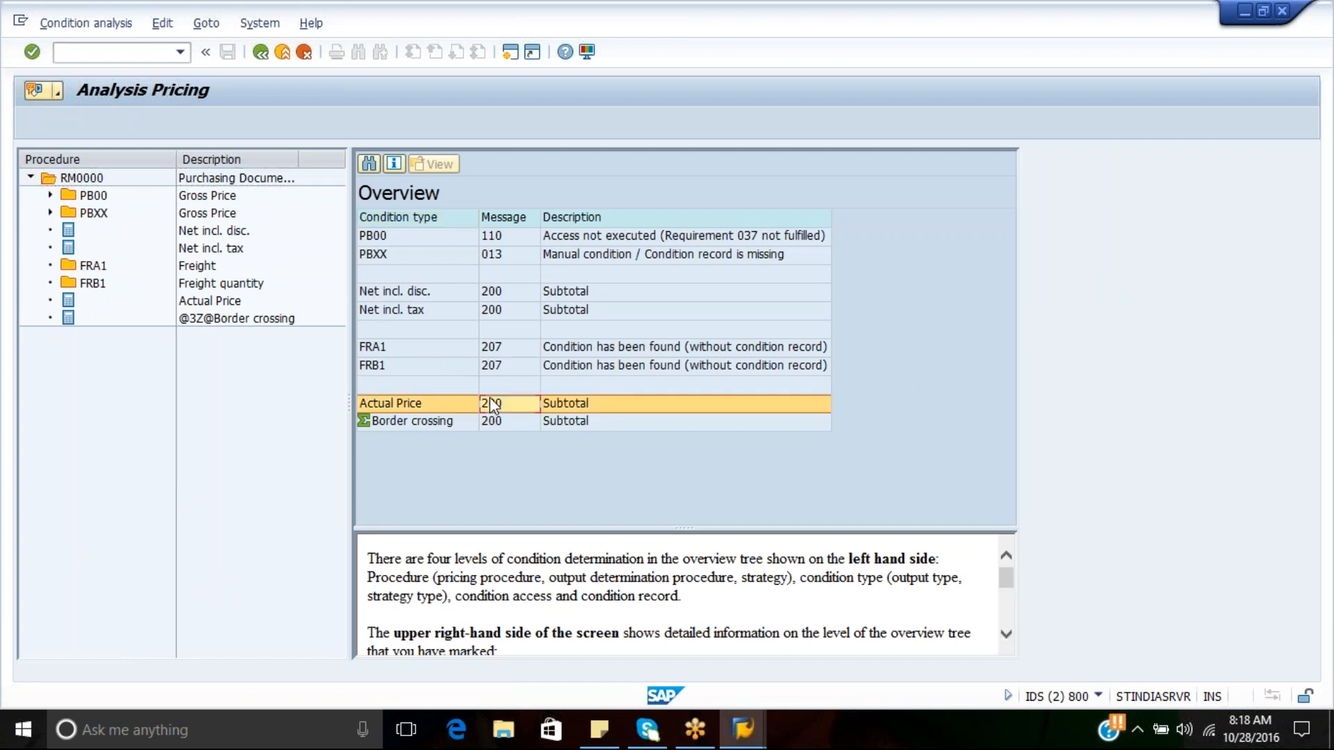
{"action": "left_click", "coordinate": [489, 326]}
{"action": "left_click", "coordinate": [489, 312]}
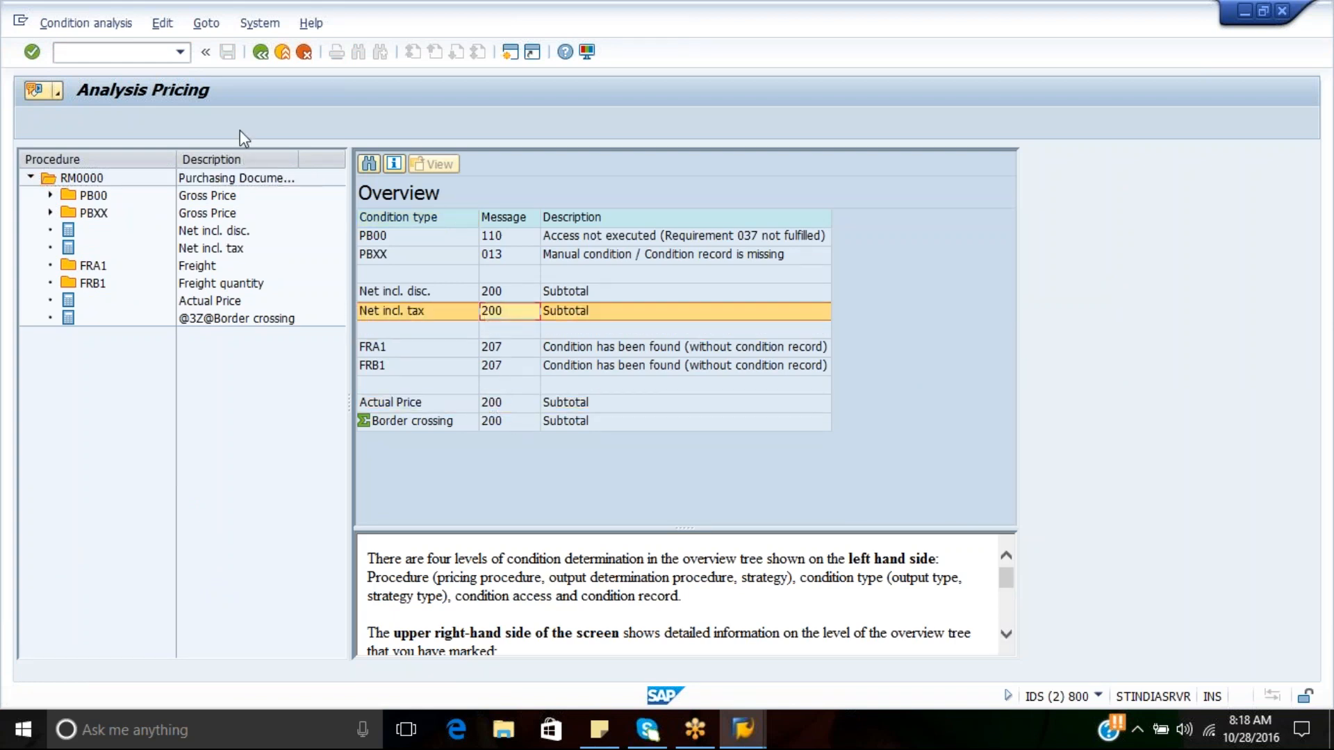
{"action": "left_click", "coordinate": [262, 53]}
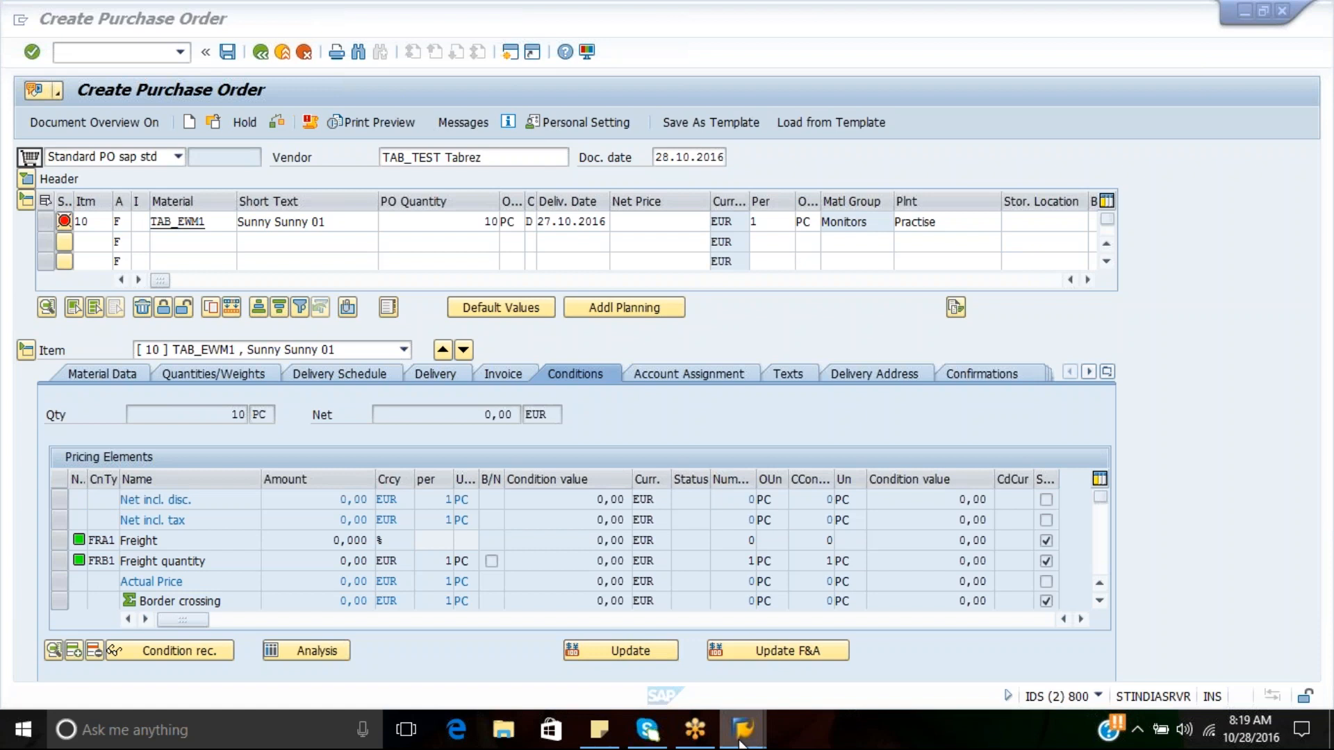
Switch to the other purchase order session, leave the order without saving it, and start transaction MM01
{"action": "mouse_move", "coordinate": [742, 729]}
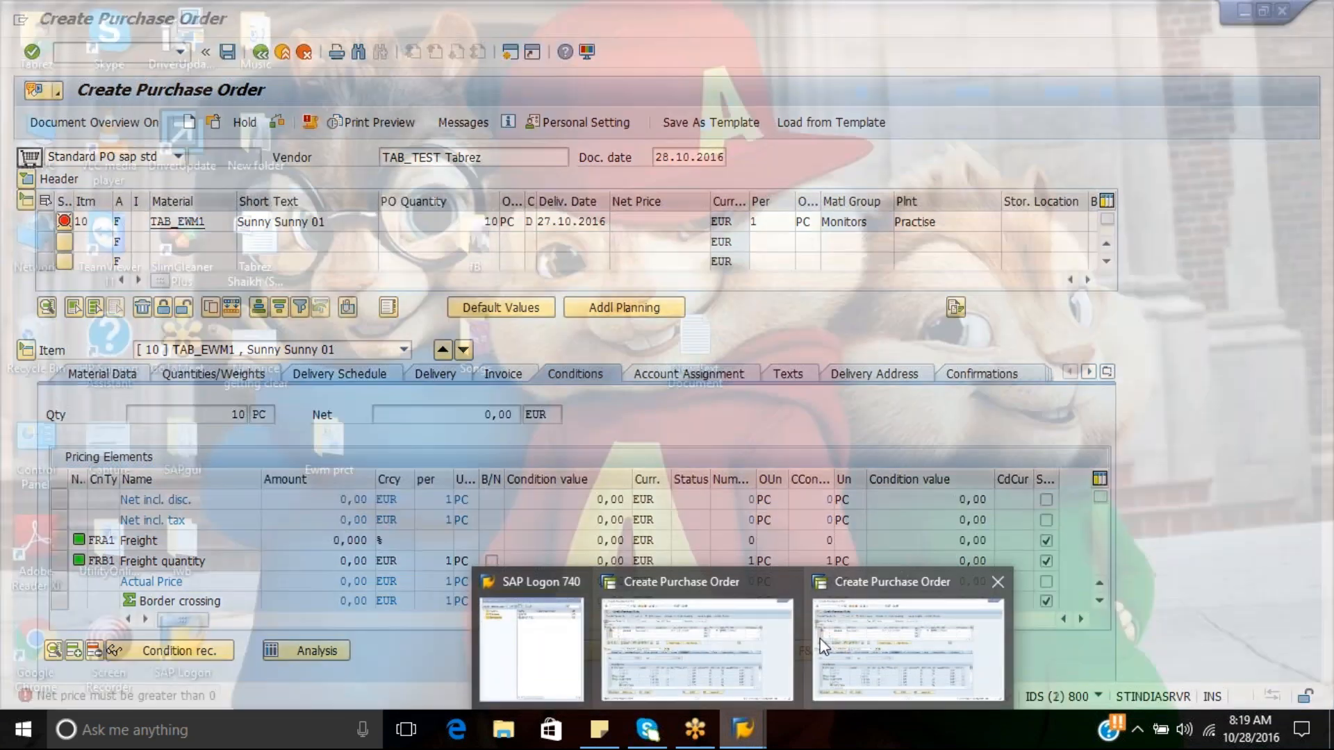
{"action": "left_click", "coordinate": [824, 646]}
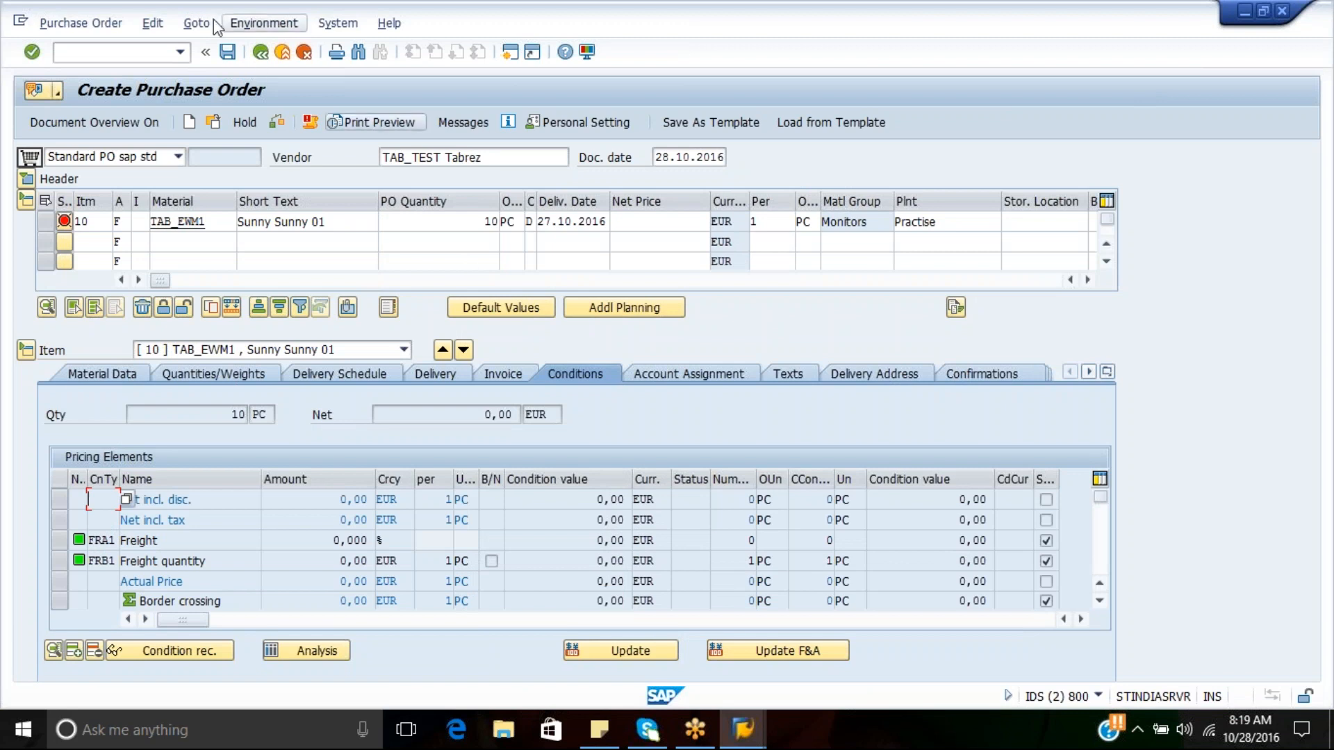
{"action": "left_click", "coordinate": [282, 52]}
{"action": "left_click", "coordinate": [350, 360]}
{"action": "type", "text": "mm01"}
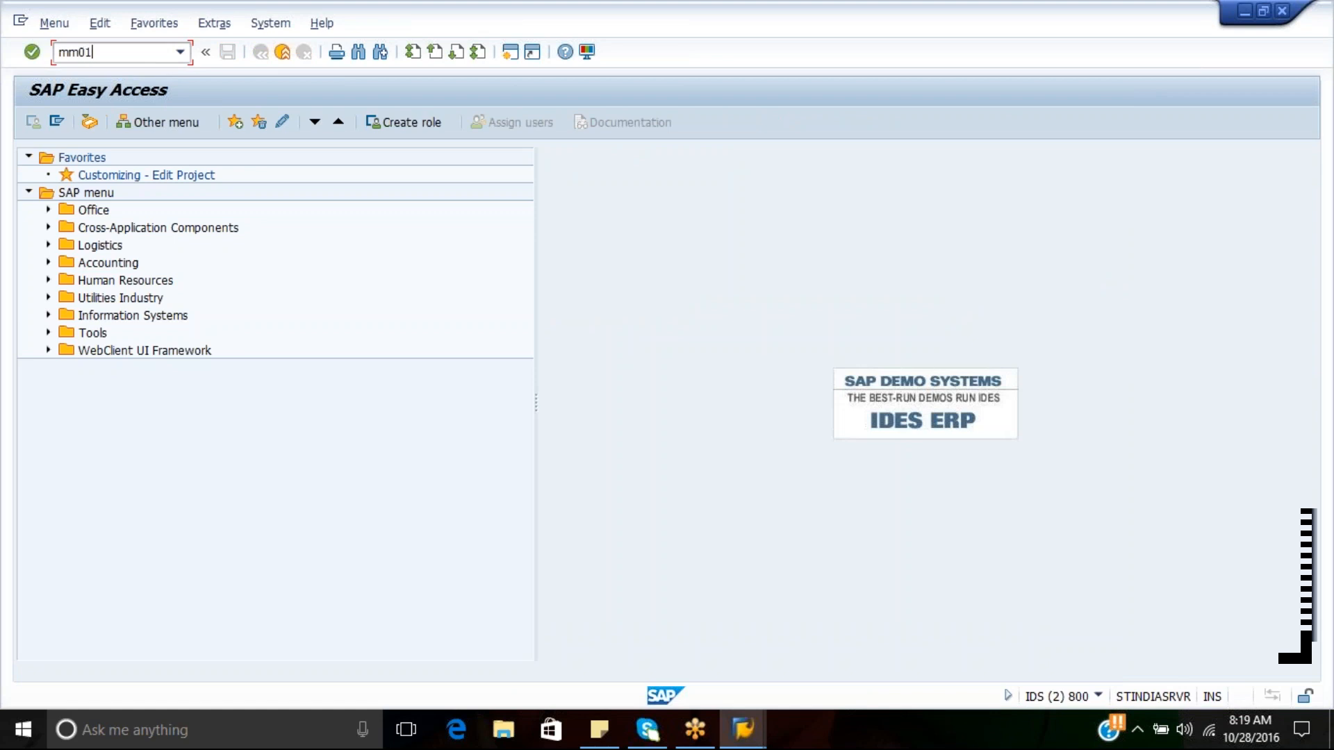
{"action": "key", "text": "Return"}
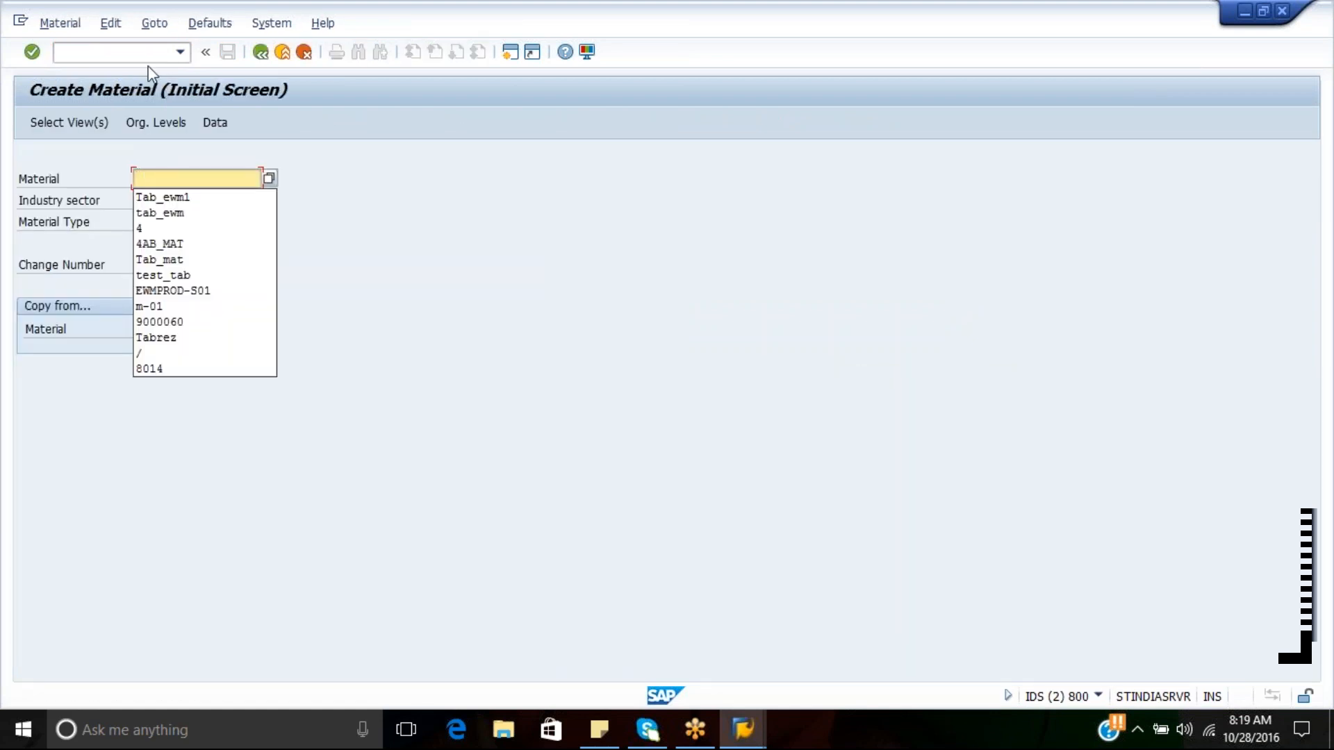
Enter TAB_EWM1 as the material on the initial creation screen and switch to the blank purchase order
{"action": "left_click", "coordinate": [173, 197]}
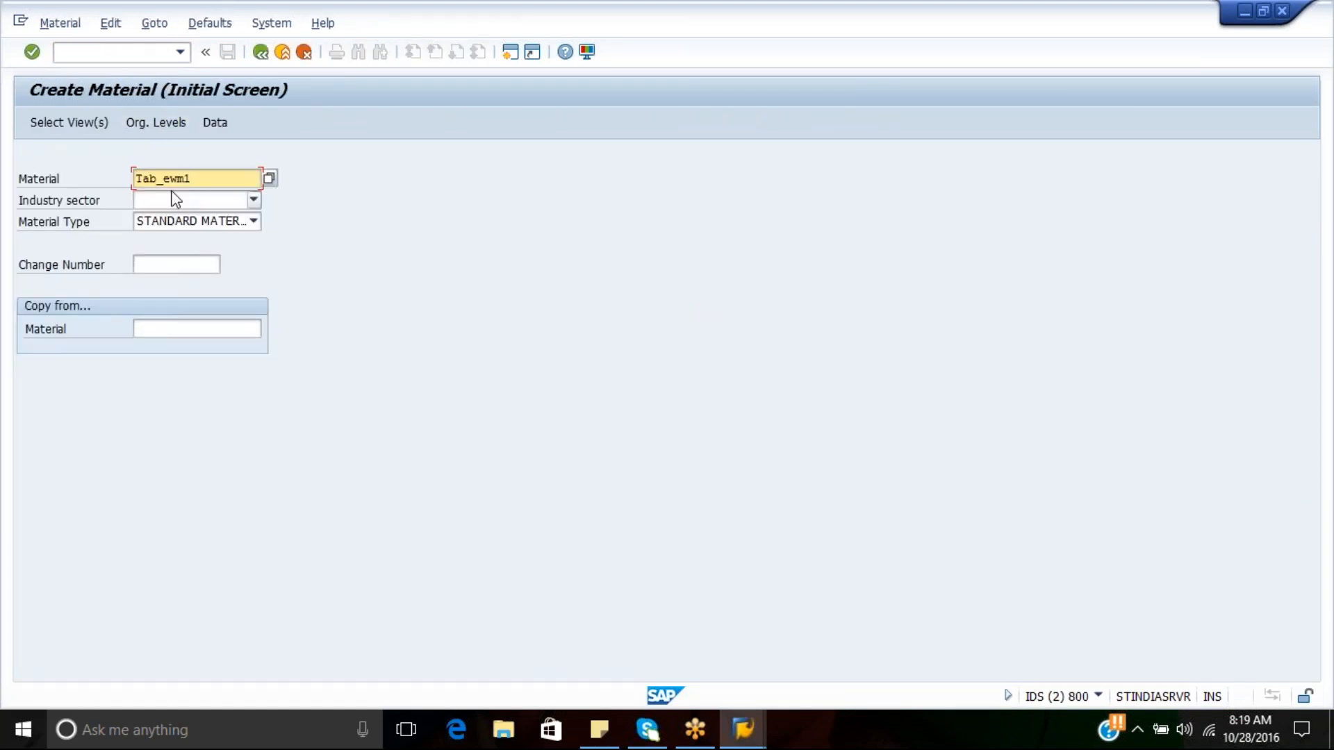
{"action": "key", "text": "Return"}
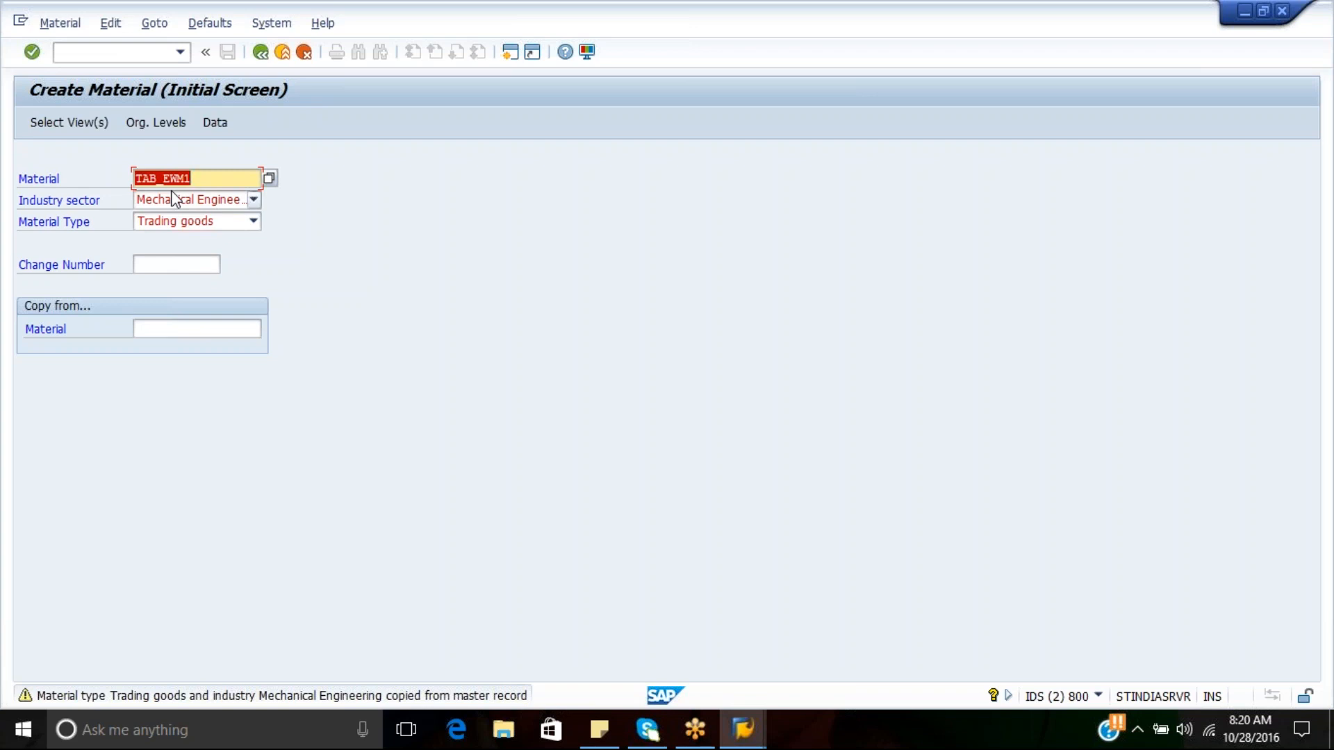
{"action": "key", "text": "alt+Tab"}
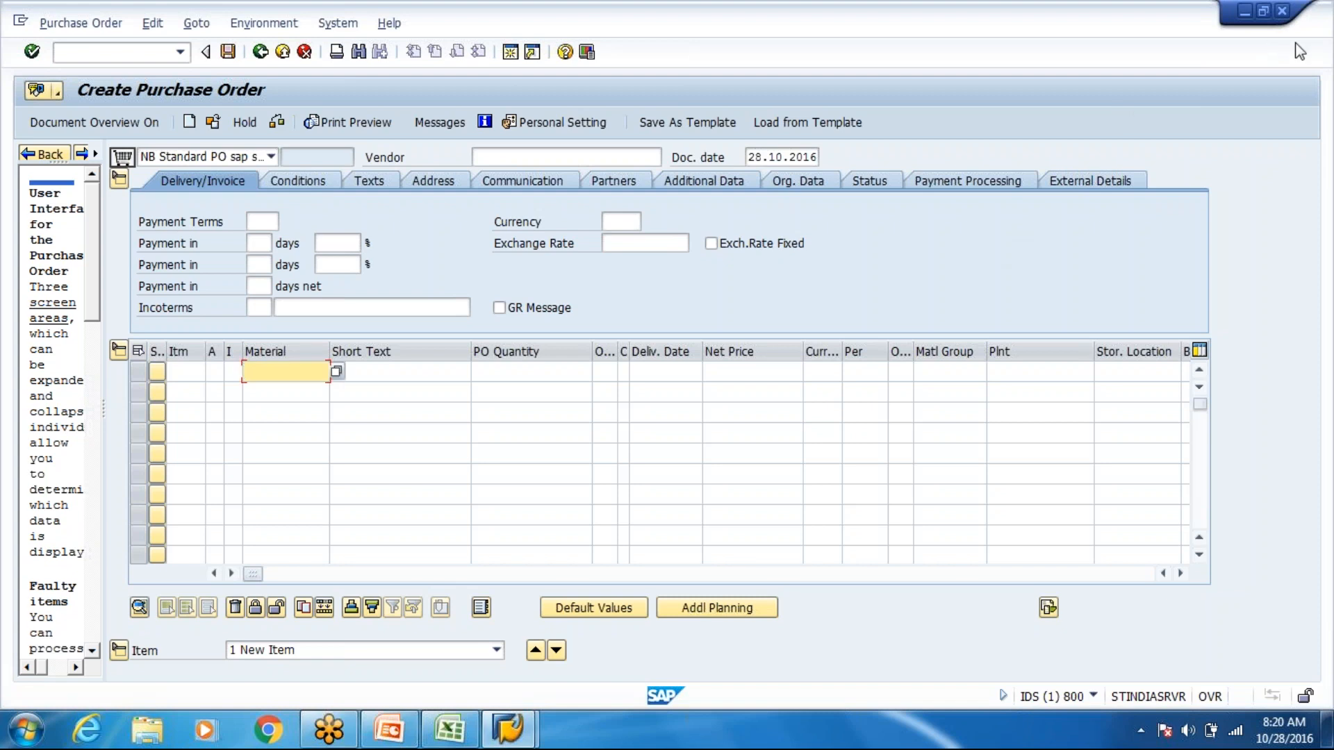
Add material TAB_EWM1 with an order quantity of 10 as the first purchase order item
{"action": "left_click", "coordinate": [292, 373]}
{"action": "type", "text": "R"}
{"action": "type", "text": "R"}
{"action": "type", "text": "A"}
{"action": "type", "text": "B "}
{"action": "type", "text": "EWM"}
{"action": "key", "text": "Tab"}
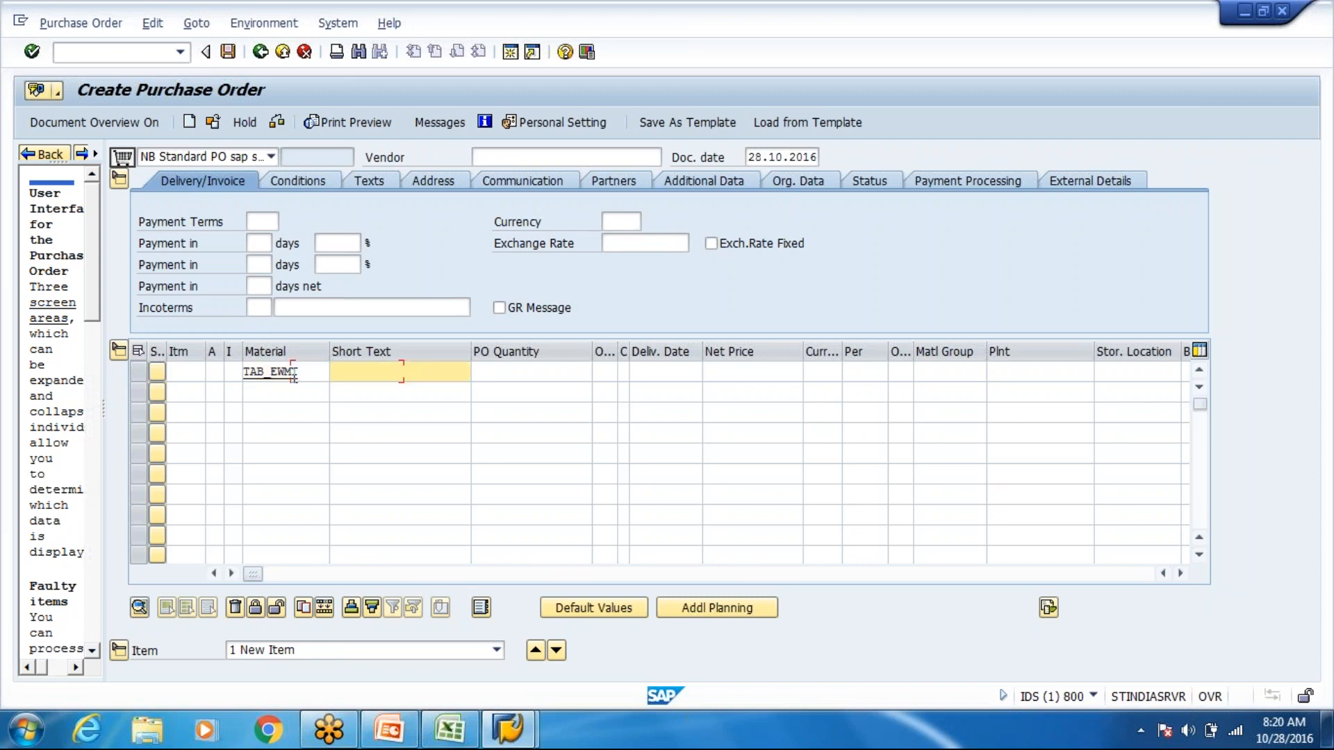
{"action": "key", "text": "Tab"}
{"action": "type", "text": "10"}
{"action": "key", "text": "Return"}
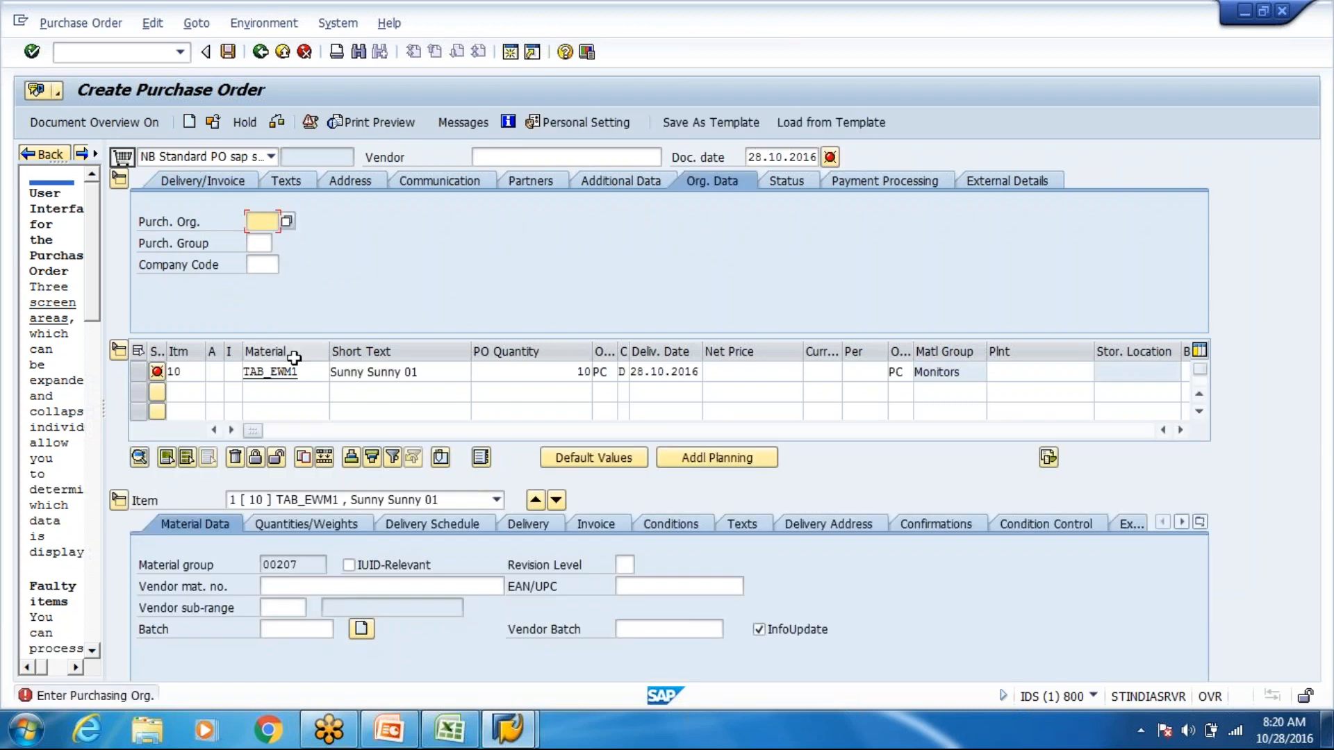
Enter purchasing organization EWPO, purchasing group 100 and company code 1000 in the order's organizational data
{"action": "left_click", "coordinate": [264, 223]}
{"action": "left_click", "coordinate": [1003, 371]}
{"action": "left_click", "coordinate": [264, 221]}
{"action": "mouse_move", "coordinate": [350, 739]}
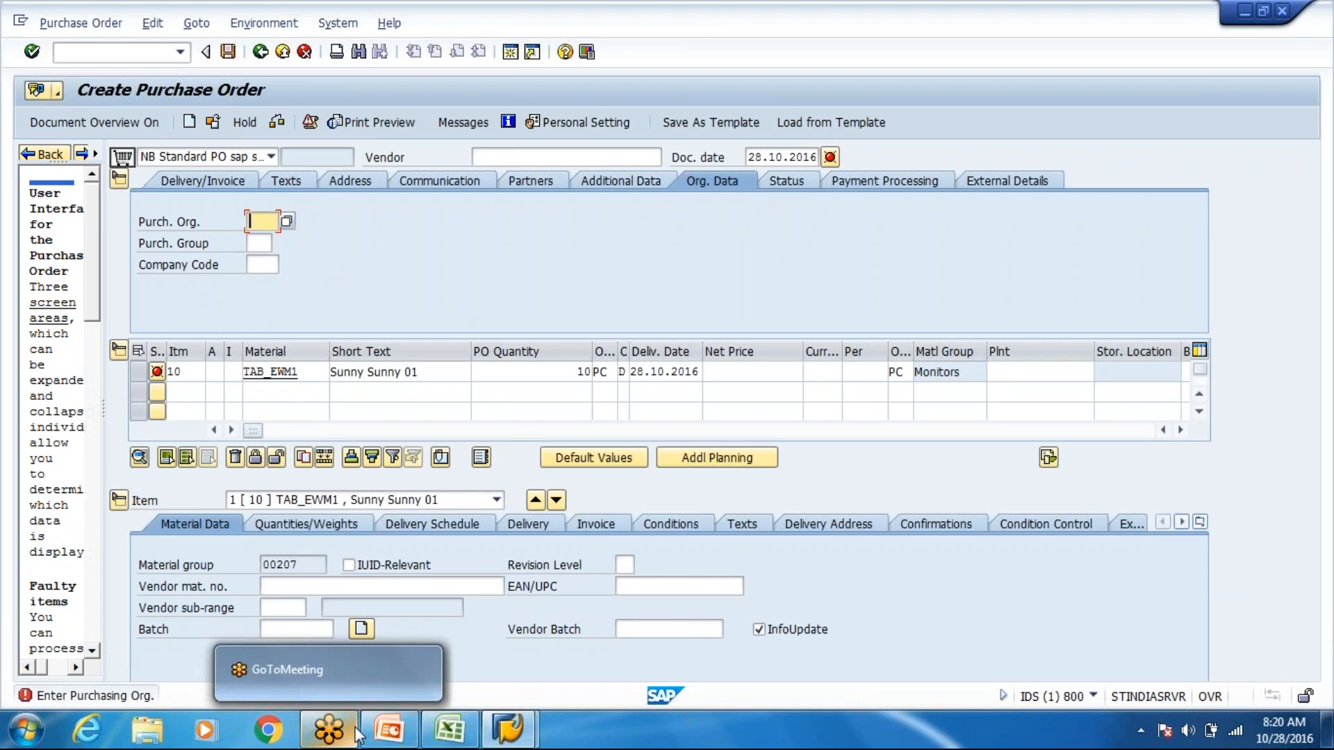
{"action": "type", "text": "p"}
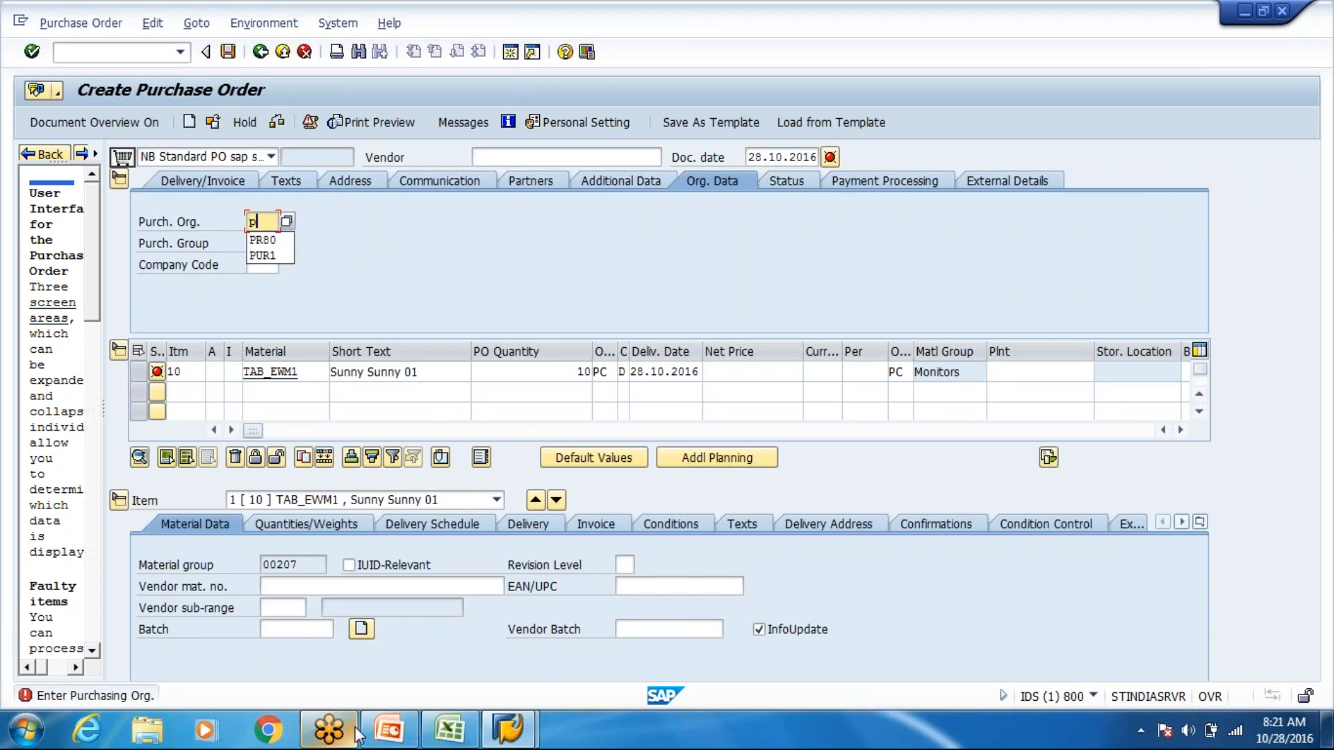
{"action": "type", "text": "WP"}
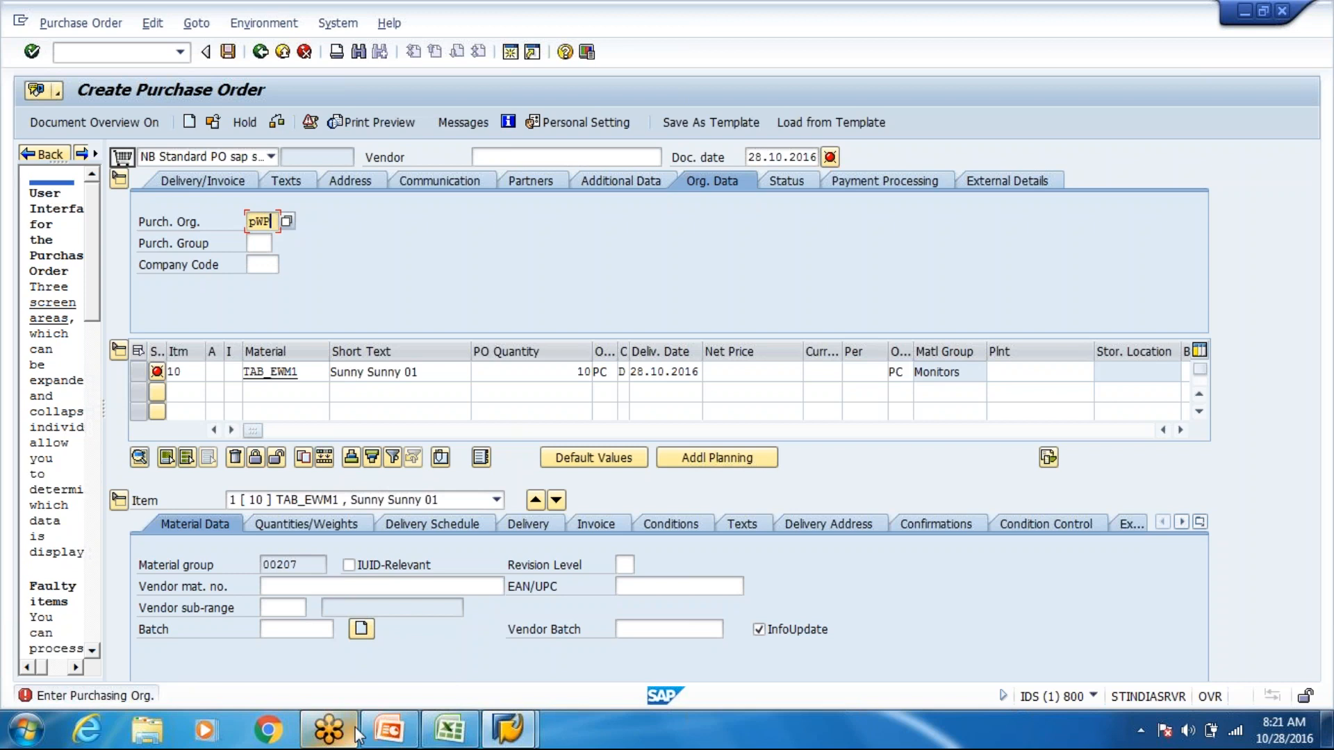
{"action": "key", "text": "BackSpace"}
{"action": "key", "text": "BackSpace"}
{"action": "key", "text": "BackSpace"}
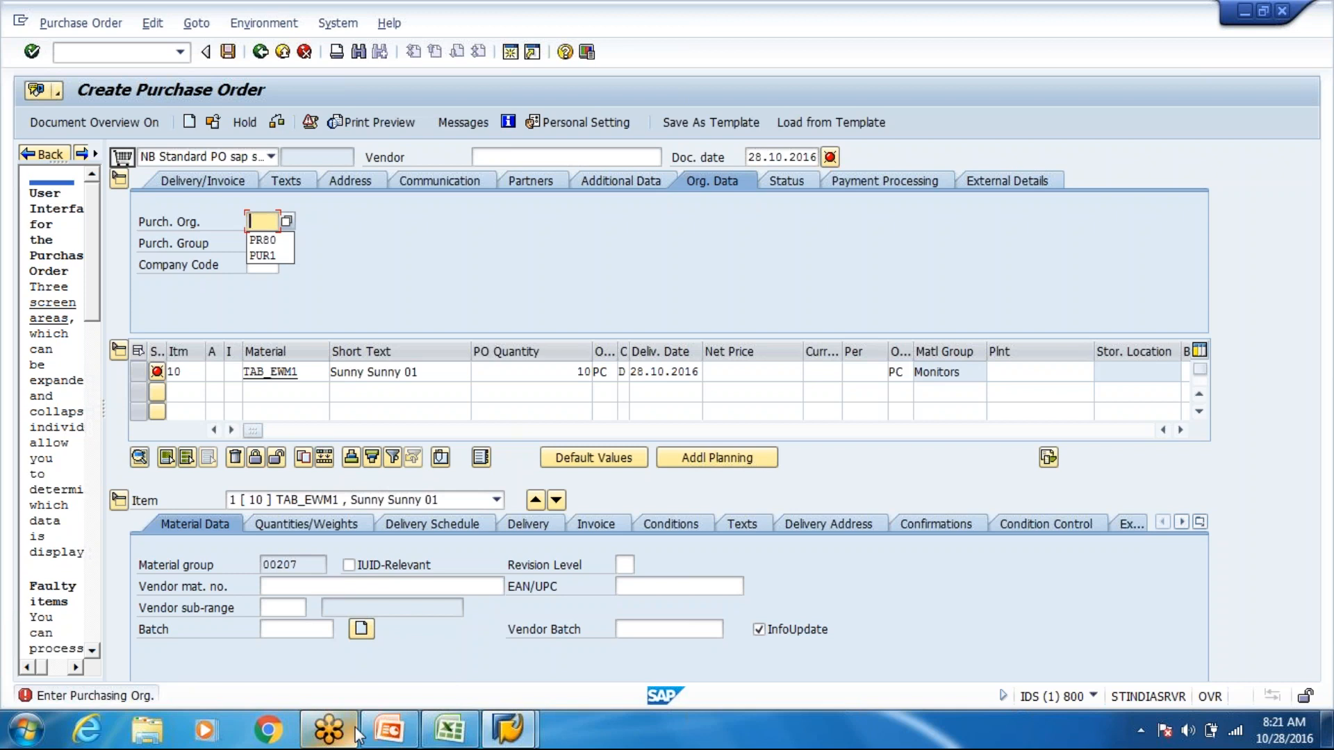
{"action": "type", "text": "EWPO"}
{"action": "key", "text": "Tab"}
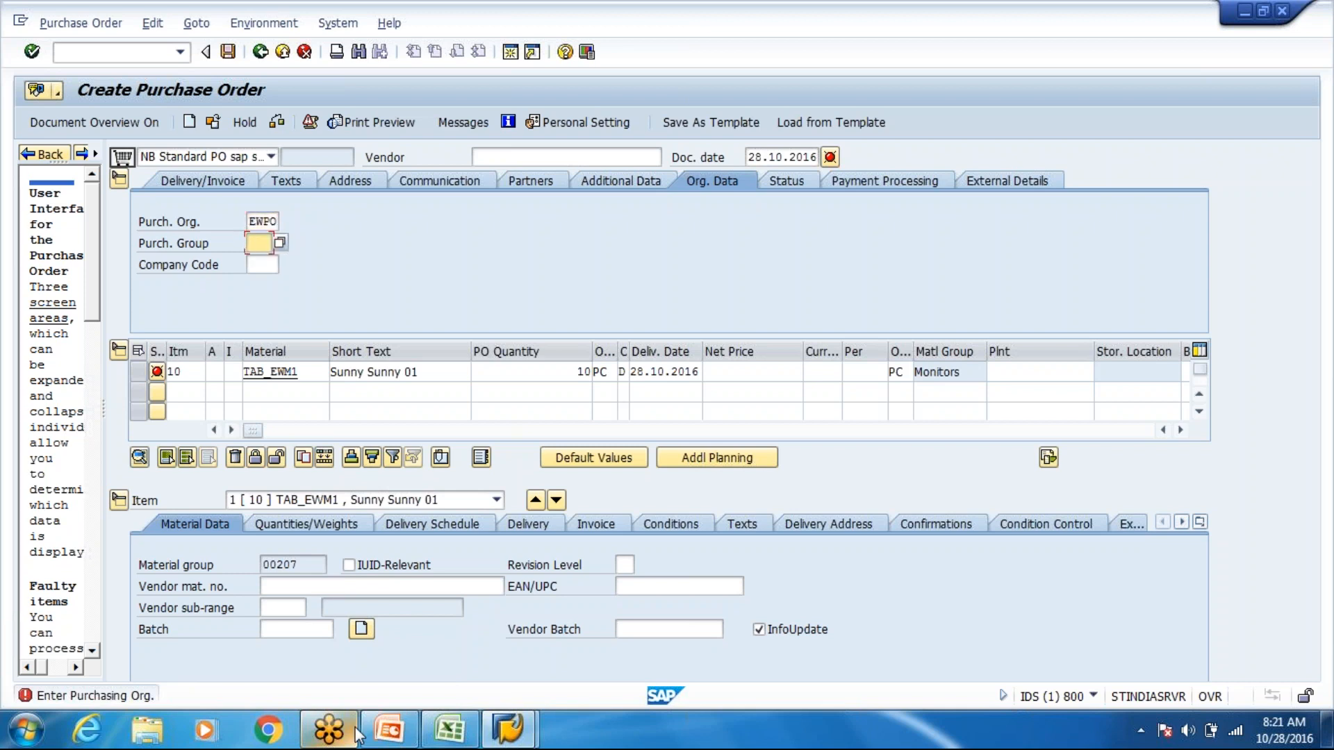
{"action": "type", "text": "100"}
{"action": "key", "text": "Tab"}
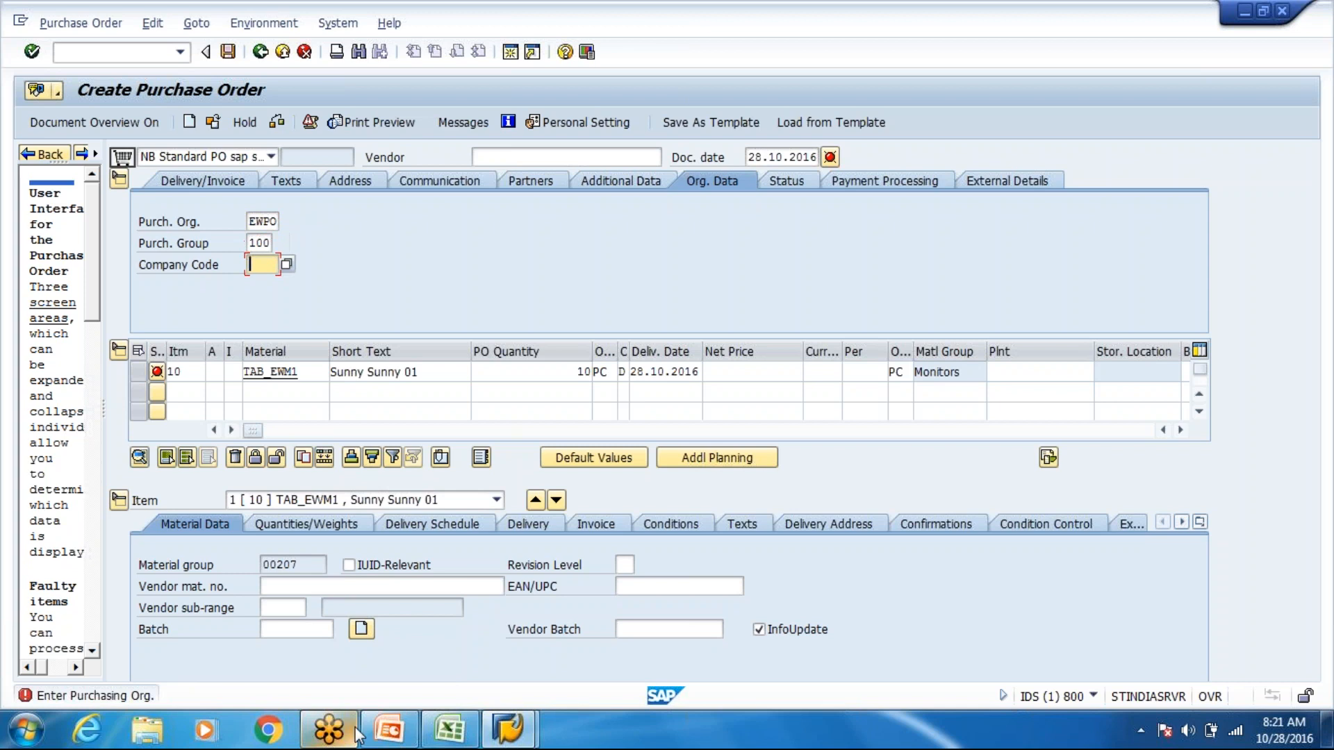
{"action": "type", "text": "1000"}
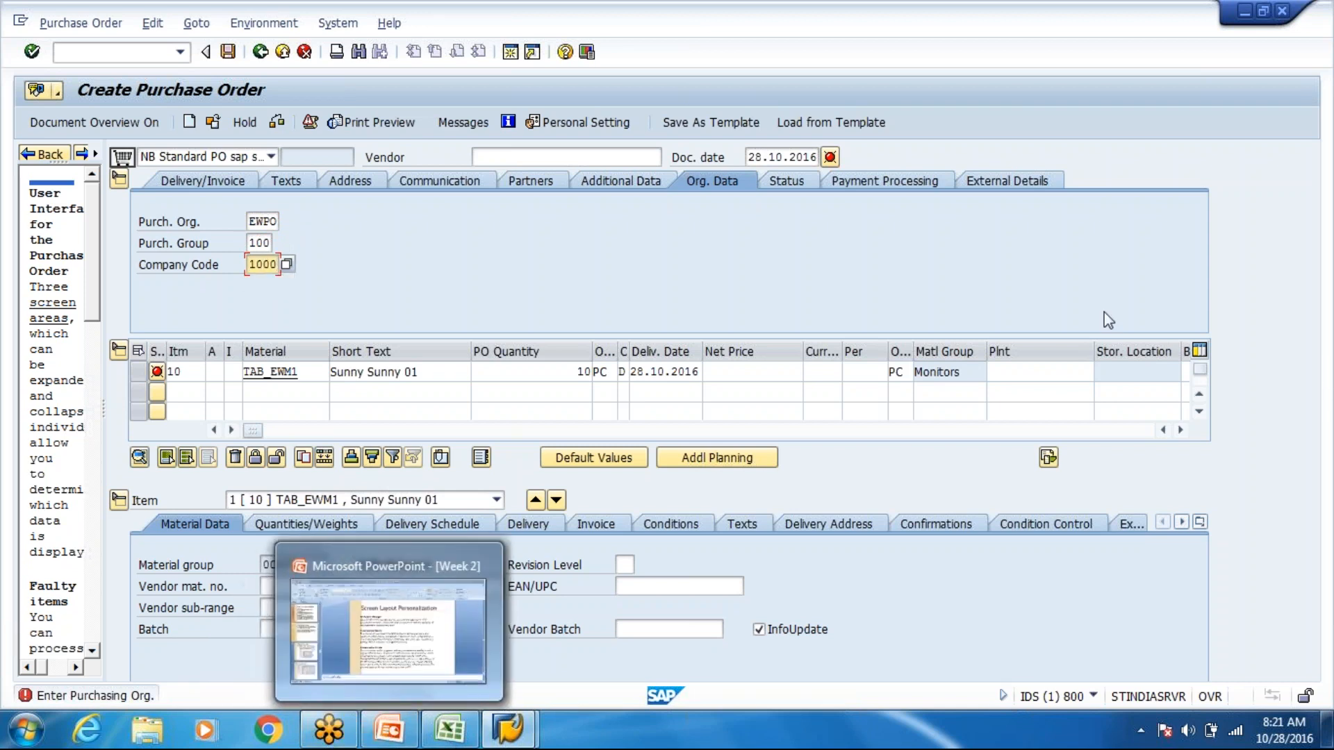
Assign plant TAB2 to the TAB_EWM1 item and enter vendor TAB_TEST in the order header
{"action": "left_click", "coordinate": [1047, 387]}
{"action": "left_click", "coordinate": [1047, 378]}
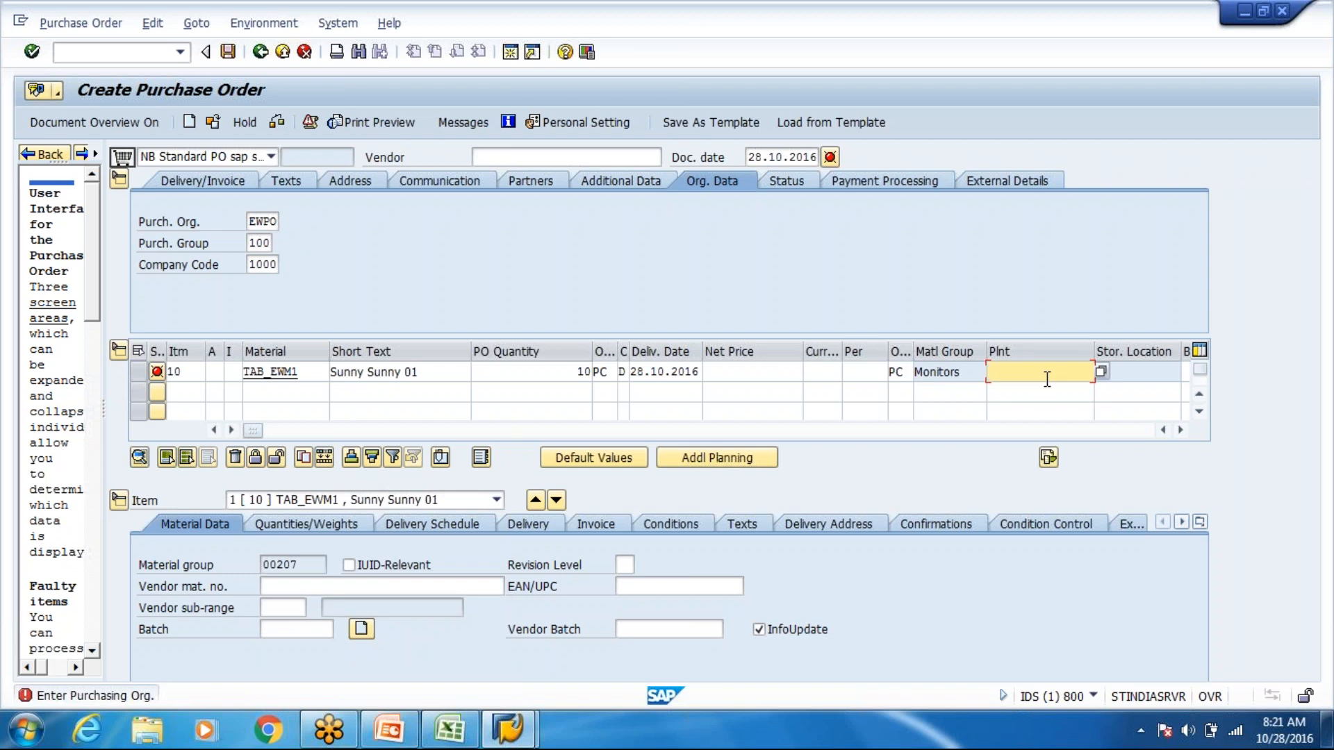
{"action": "type", "text": "TAB2"}
{"action": "key", "text": "Return"}
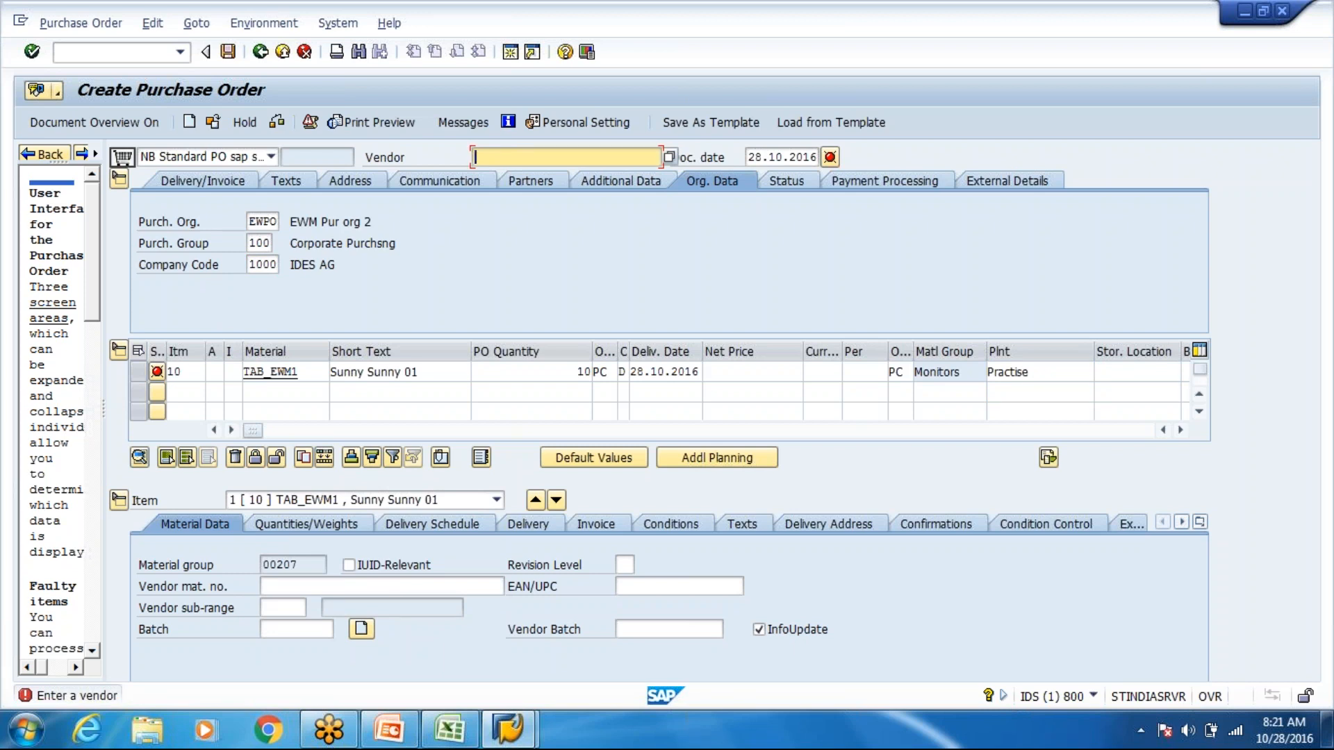
{"action": "type", "text": "TAB_TEST"}
{"action": "key", "text": "Return"}
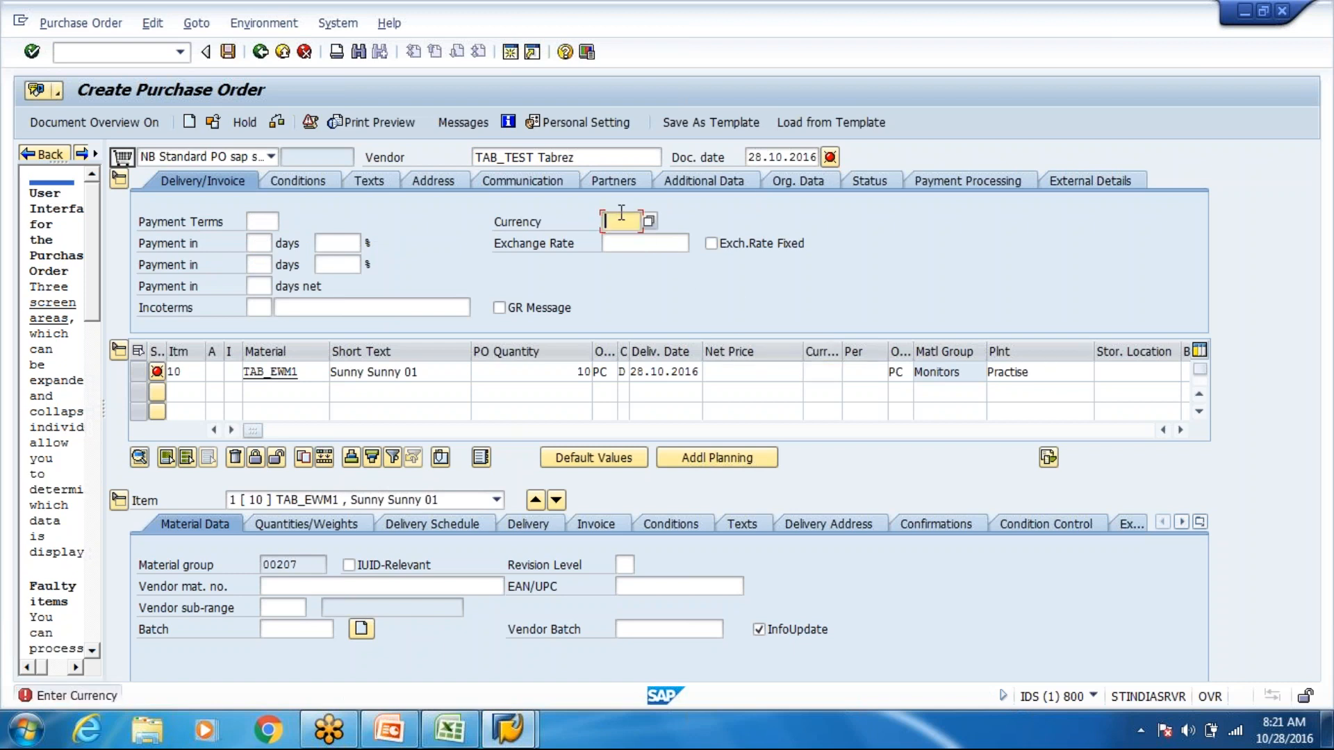
Set the order currency to EUR and try to enter a net price of 1 for the TAB_EWM1 item
{"action": "type", "text": "EUR"}
{"action": "left_click", "coordinate": [722, 371]}
{"action": "type", "text": "1"}
{"action": "key", "text": "Return"}
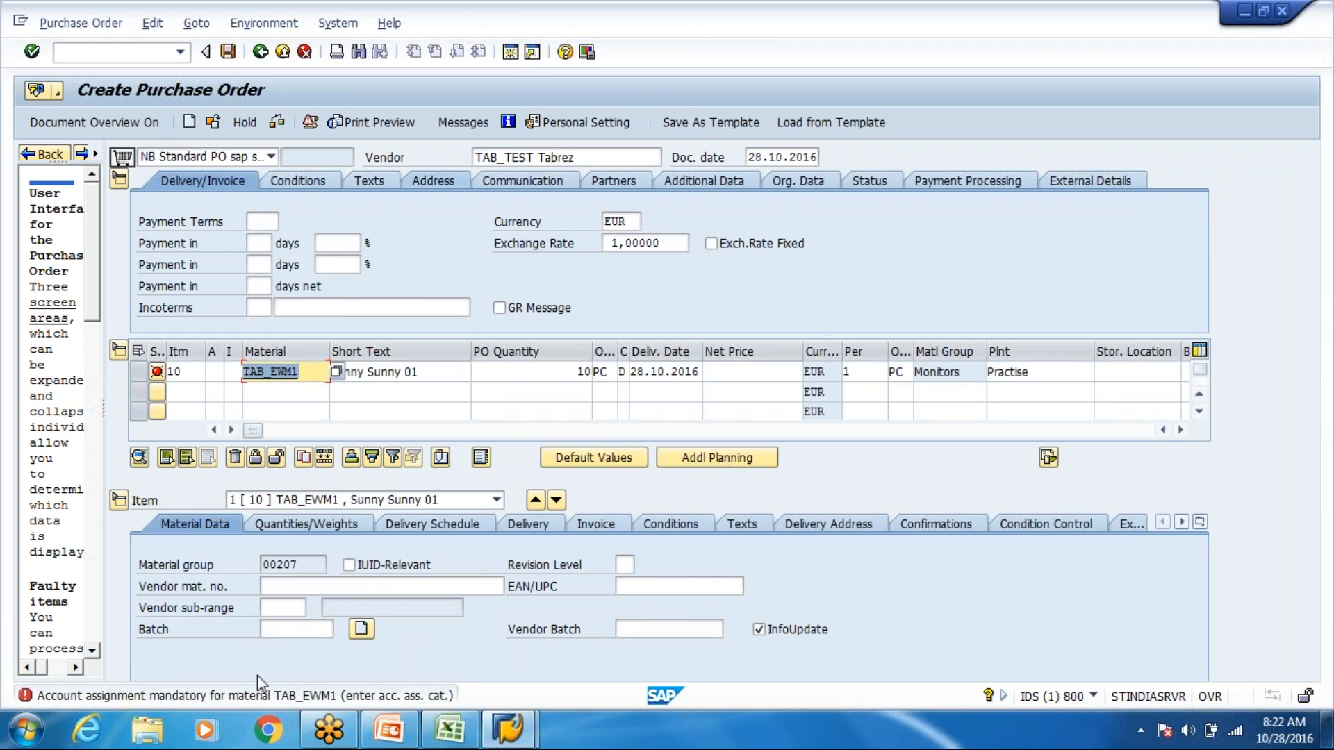
{"action": "left_click", "coordinate": [635, 221]}
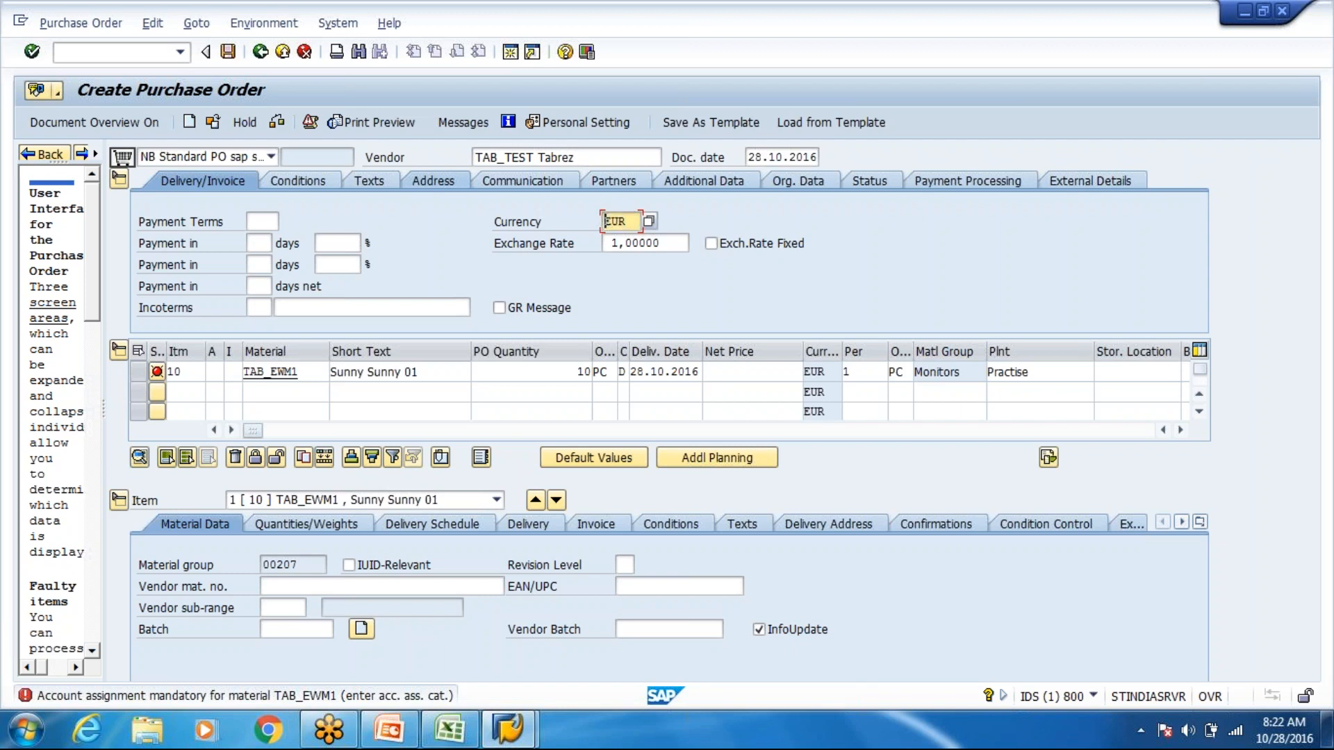
{"action": "left_click", "coordinate": [786, 368]}
{"action": "type", "text": "1"}
{"action": "key", "text": "Return"}
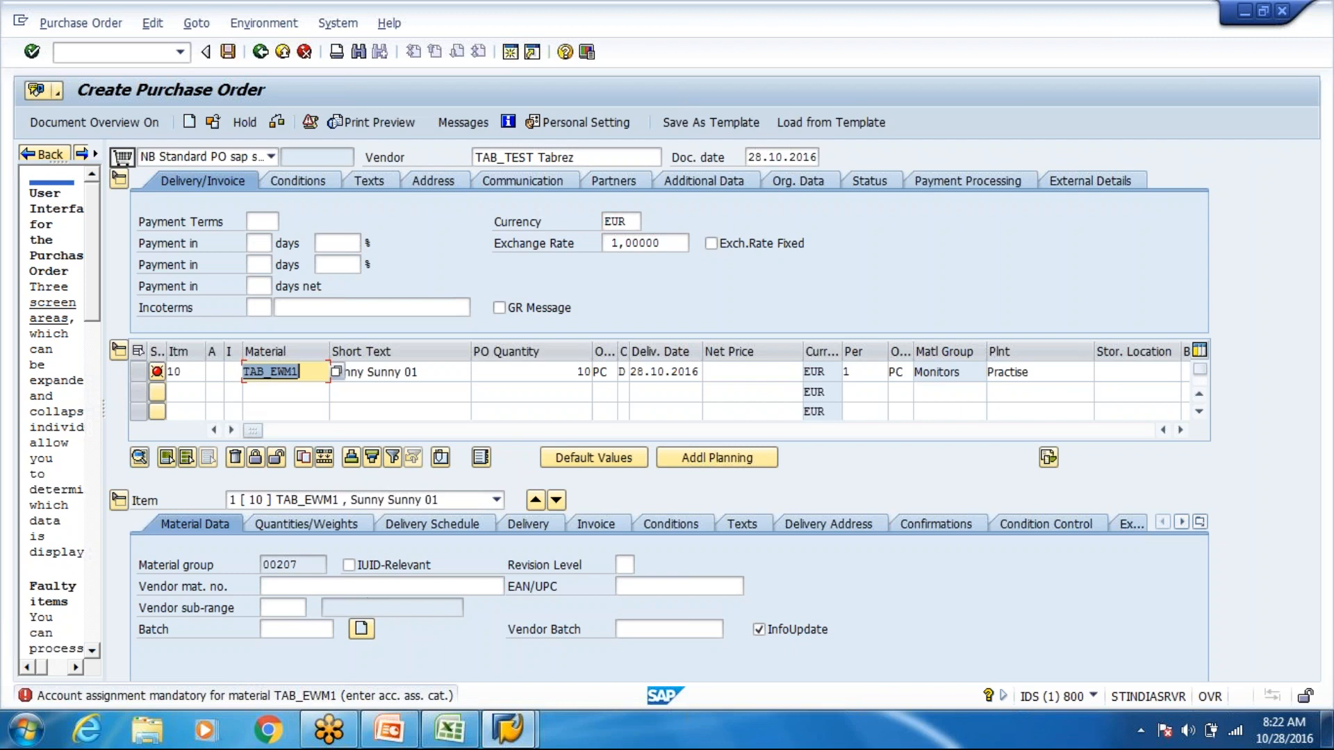
Start transaction MM02 in a new session to change the TAB_EWM1 material
{"action": "left_click", "coordinate": [286, 376]}
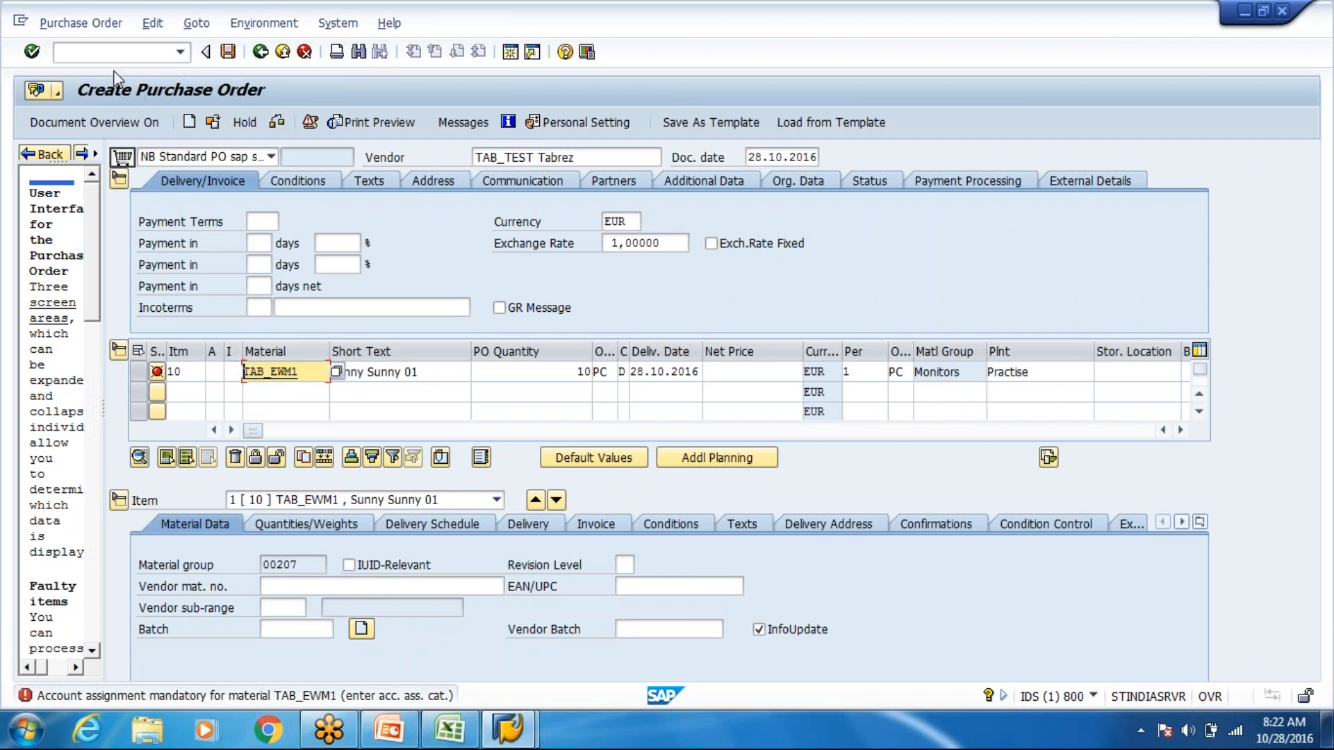
{"action": "left_click", "coordinate": [109, 52]}
{"action": "type", "text": "/omm02"}
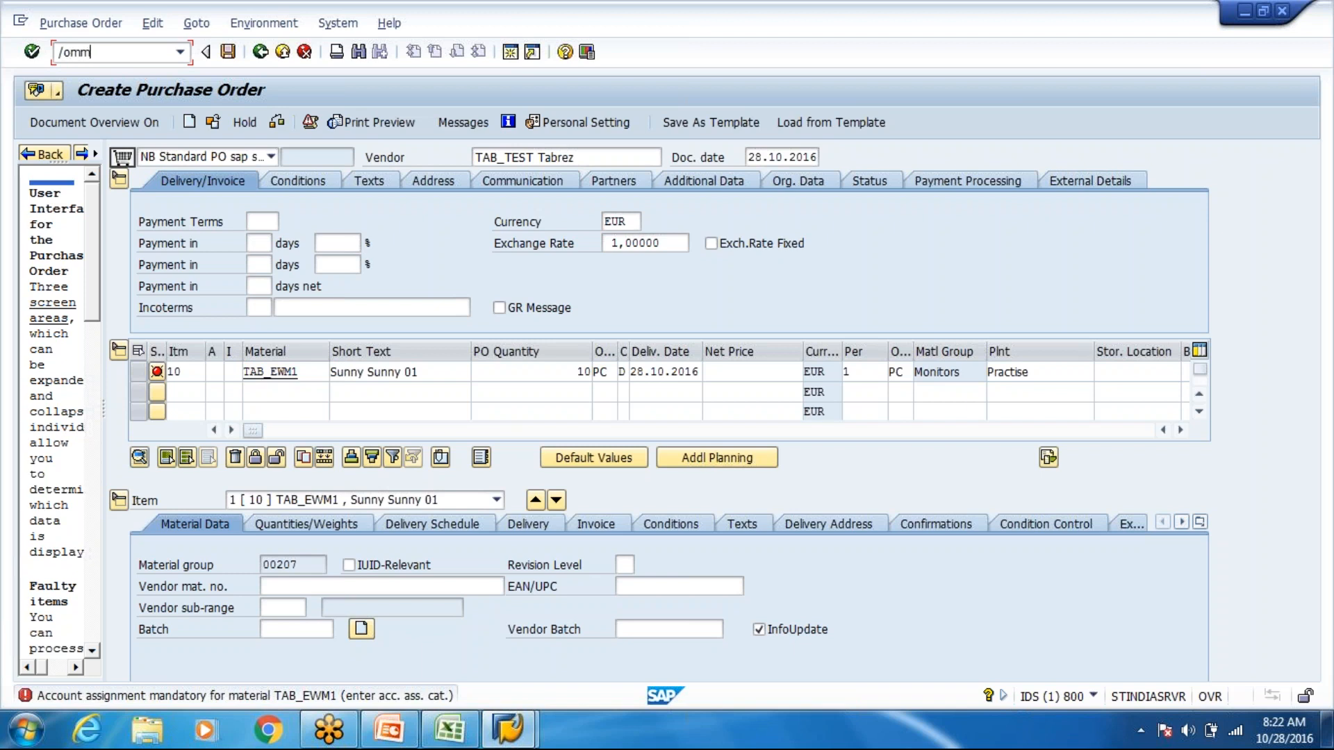